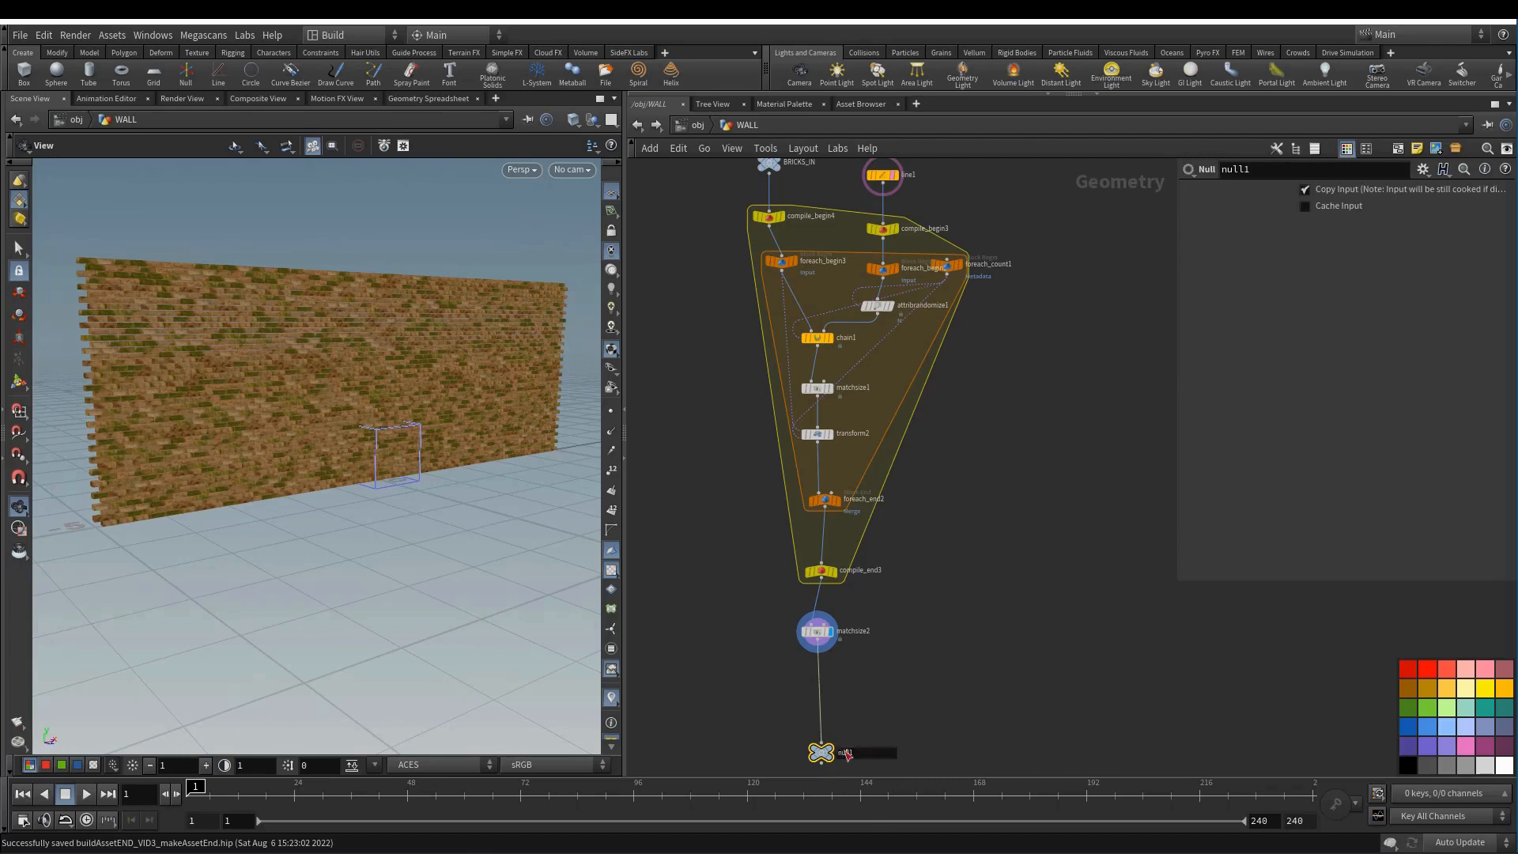
# - Name the null below the match size node WALL_OUT and make it the displayed node
pyautogui.write('WALL_OUT')
pyautogui.press('Return')
pyautogui.click(830, 751)
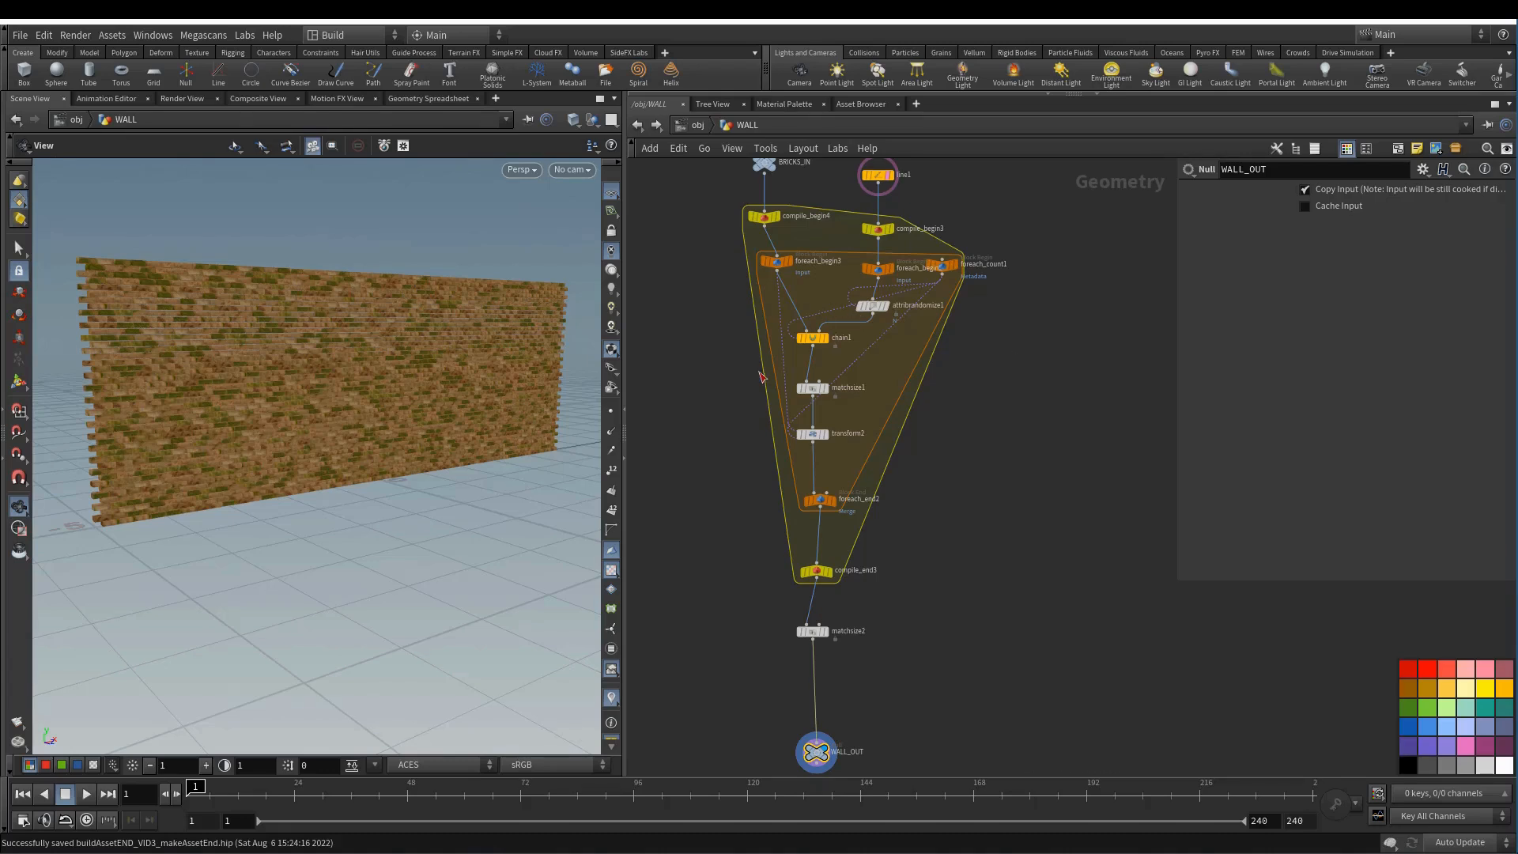
# - Color the BRICKS_IN null green and the WALL_OUT null red
pyautogui.scroll(-3, 760, 380)
pyautogui.click(763, 229)
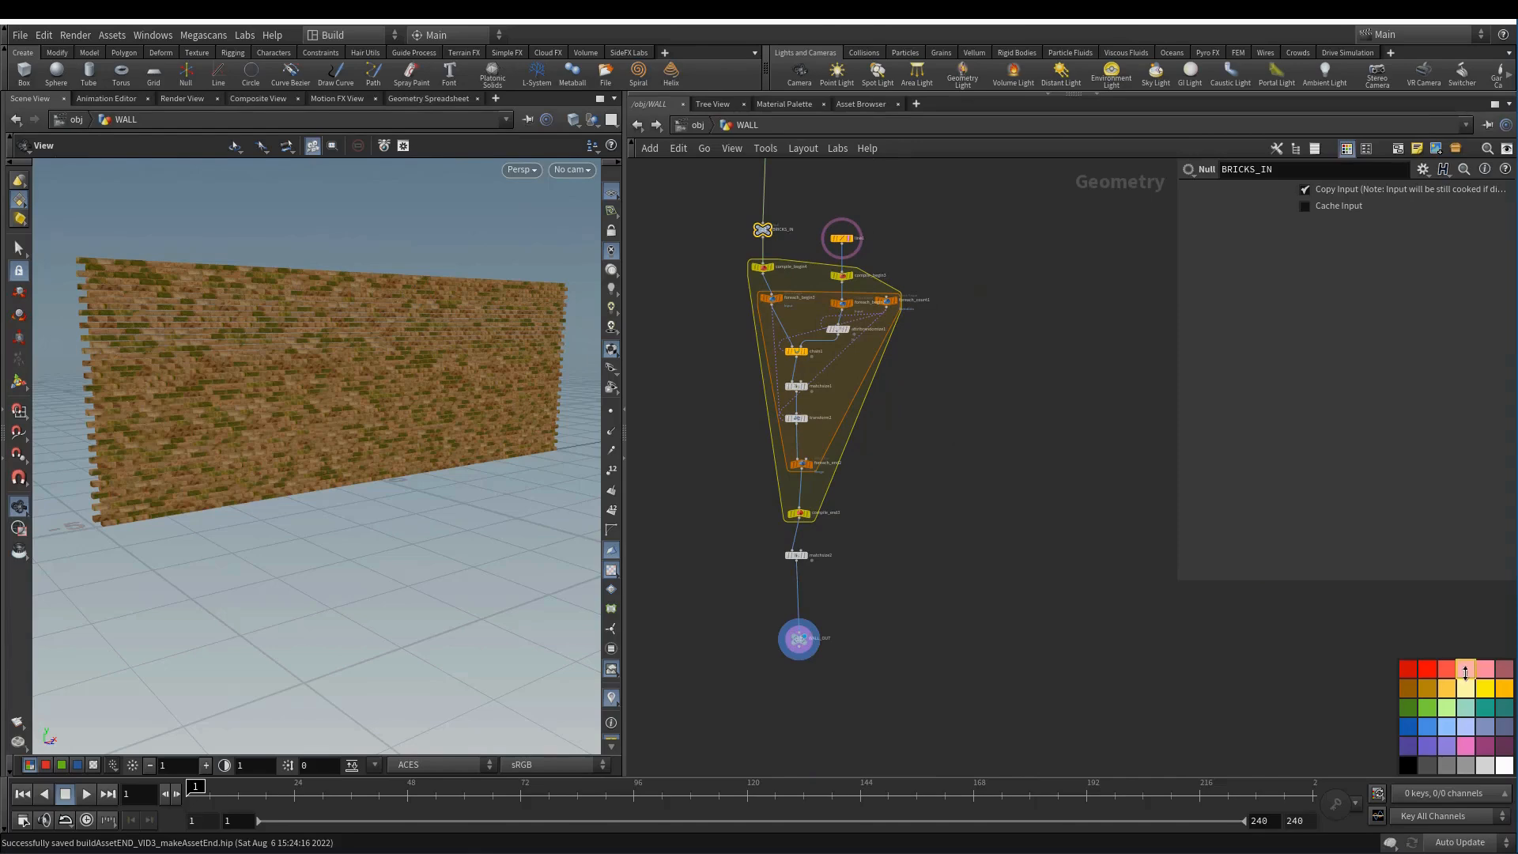
pyautogui.click(789, 641)
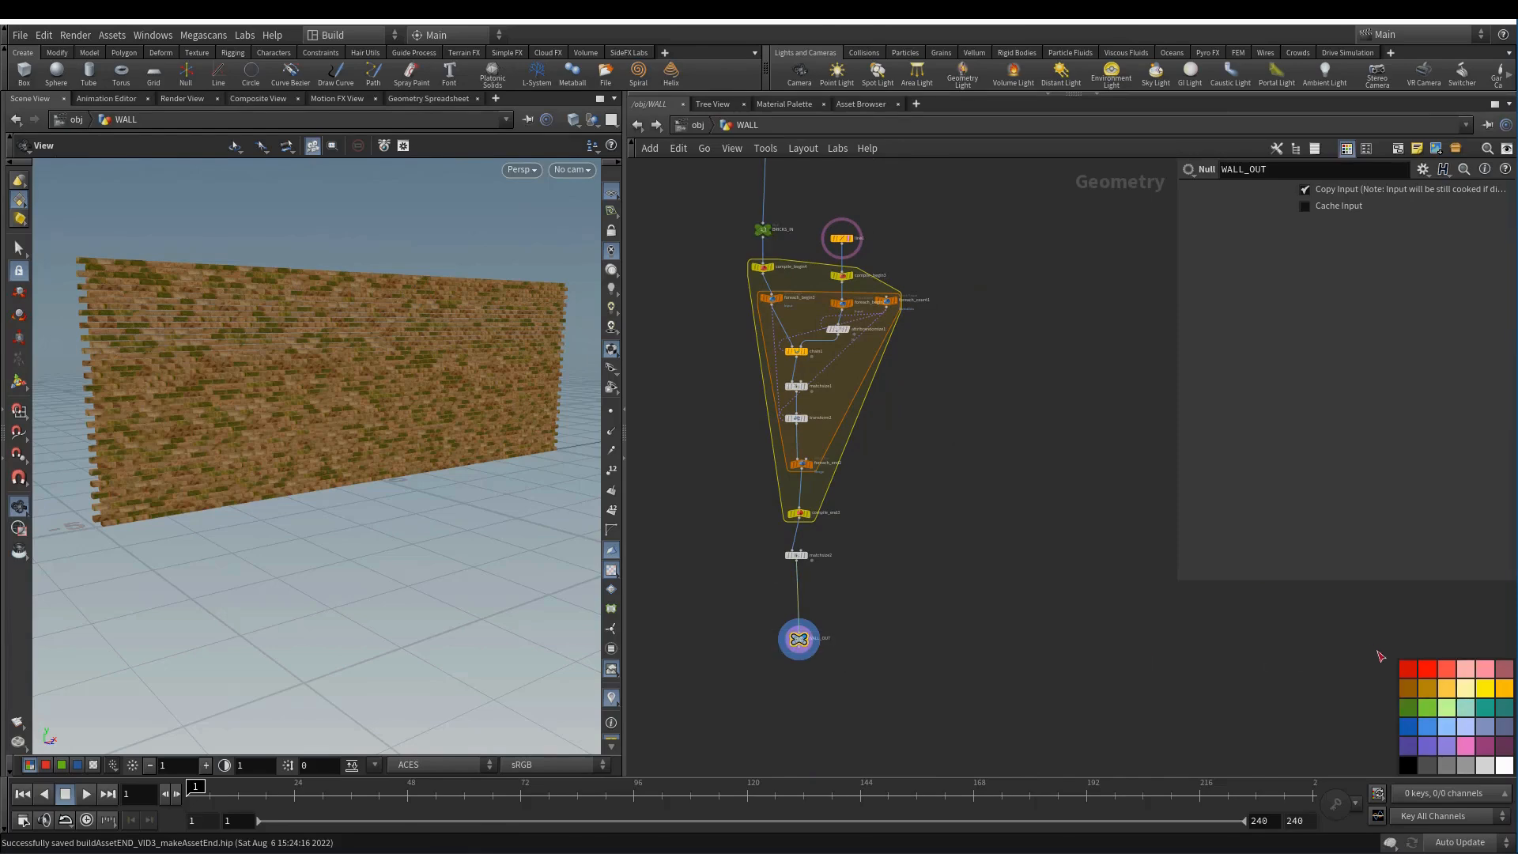
pyautogui.moveTo(806, 648); pyautogui.dragTo(799, 638)
# - Collapse all nodes from BRICKS_IN down to WALL_OUT, including the line branch, into a subnetwork
pyautogui.moveTo(679, 192); pyautogui.dragTo(921, 587)
pyautogui.moveTo(1028, 301); pyautogui.dragTo(1025, 329, button='middle')
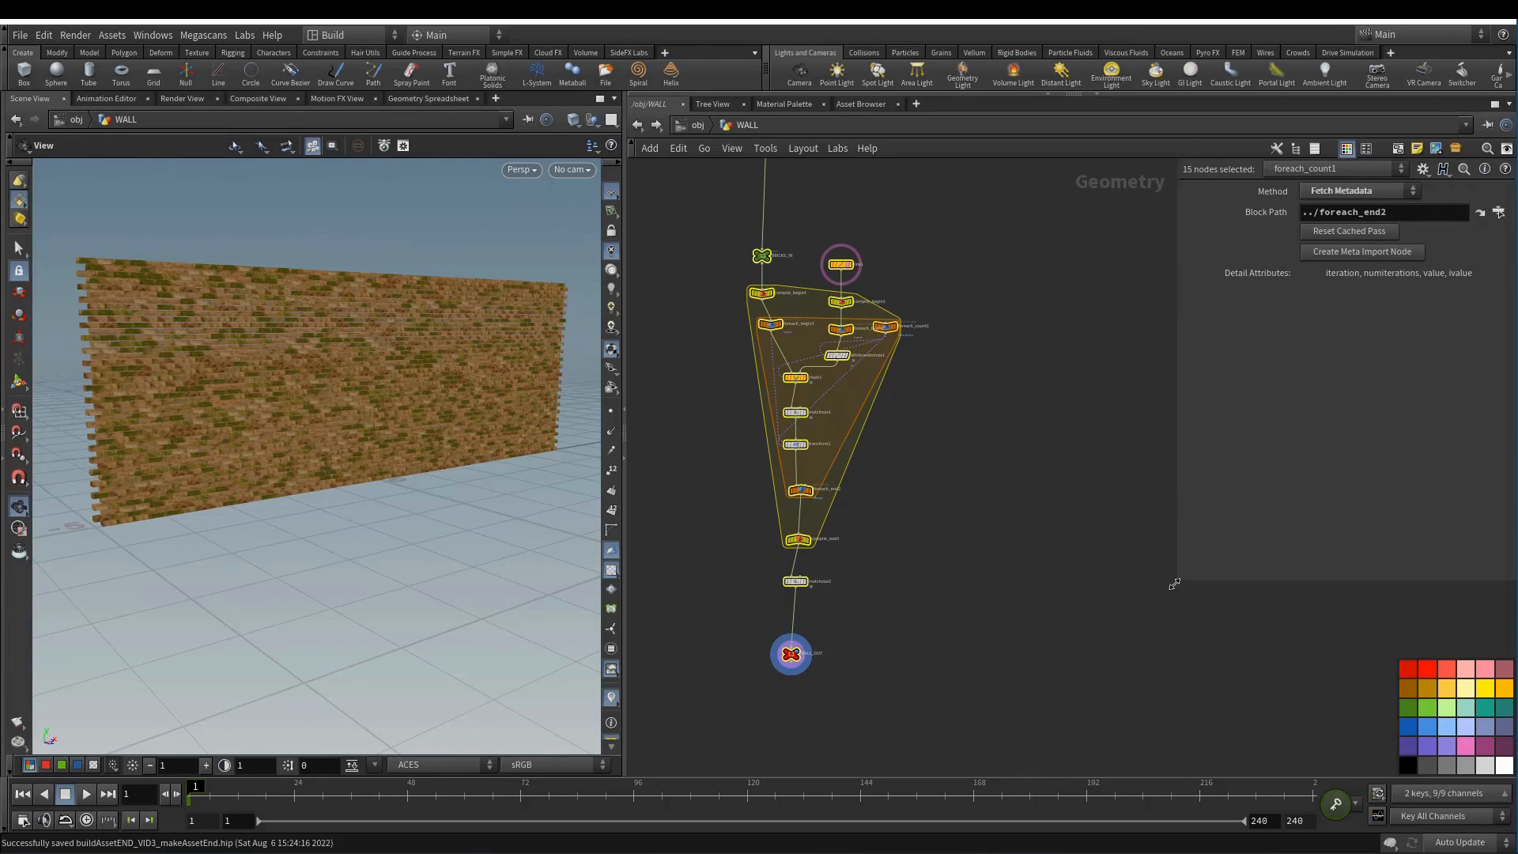
pyautogui.moveTo(1174, 583); pyautogui.dragTo(1232, 583)
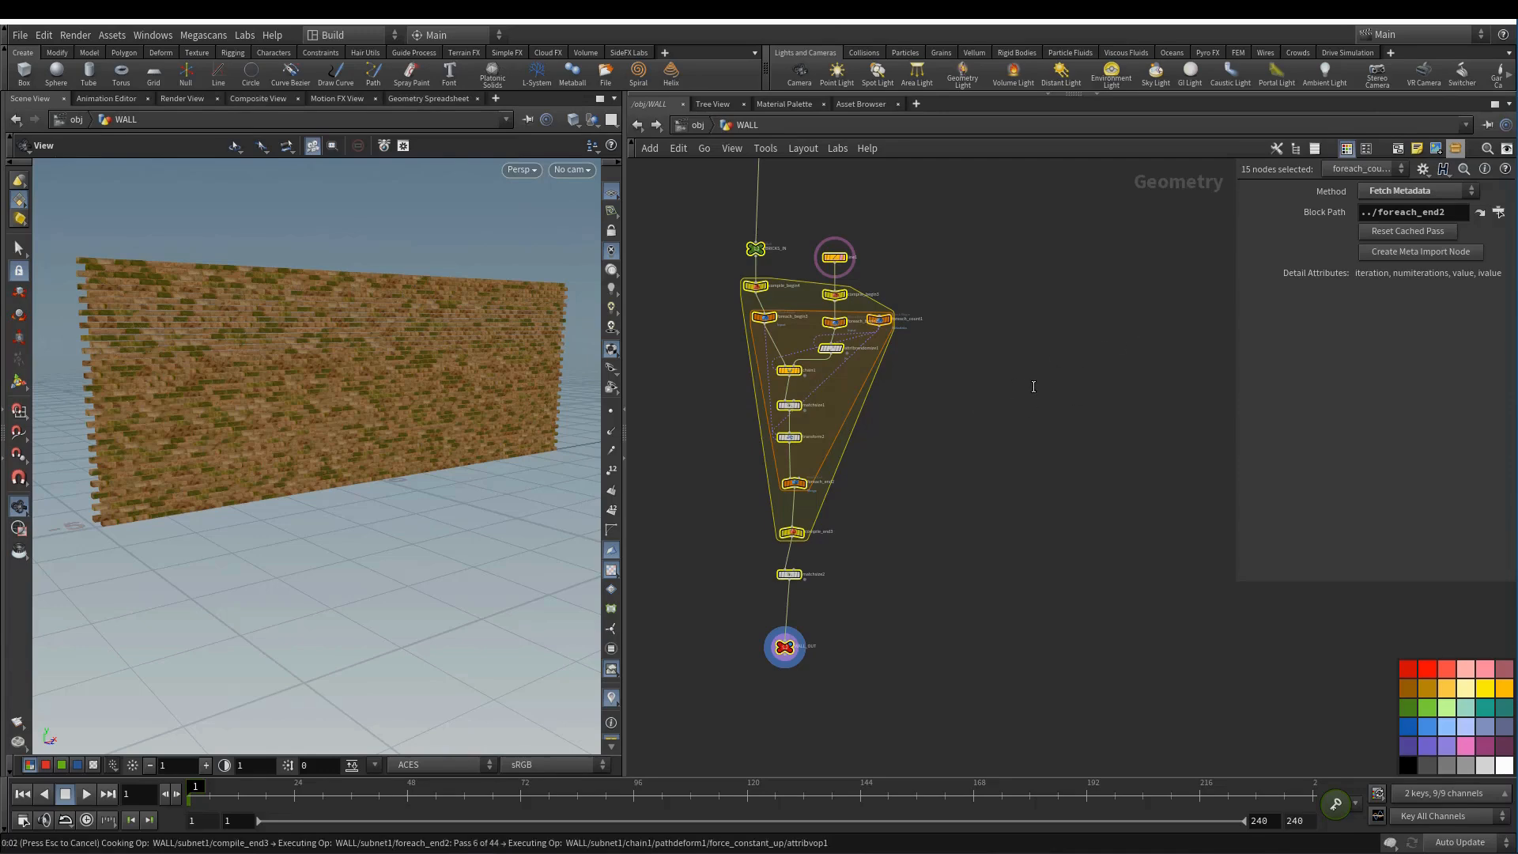
pyautogui.hotkey('shift', 'c')
# - Move the collapsed subnetwork up close below the pack1 node and widen the parameter area
pyautogui.scroll(3, 915, 338)
pyautogui.moveTo(924, 302); pyautogui.dragTo(1105, 596, button='middle')
pyautogui.scroll(-1, 1067, 573)
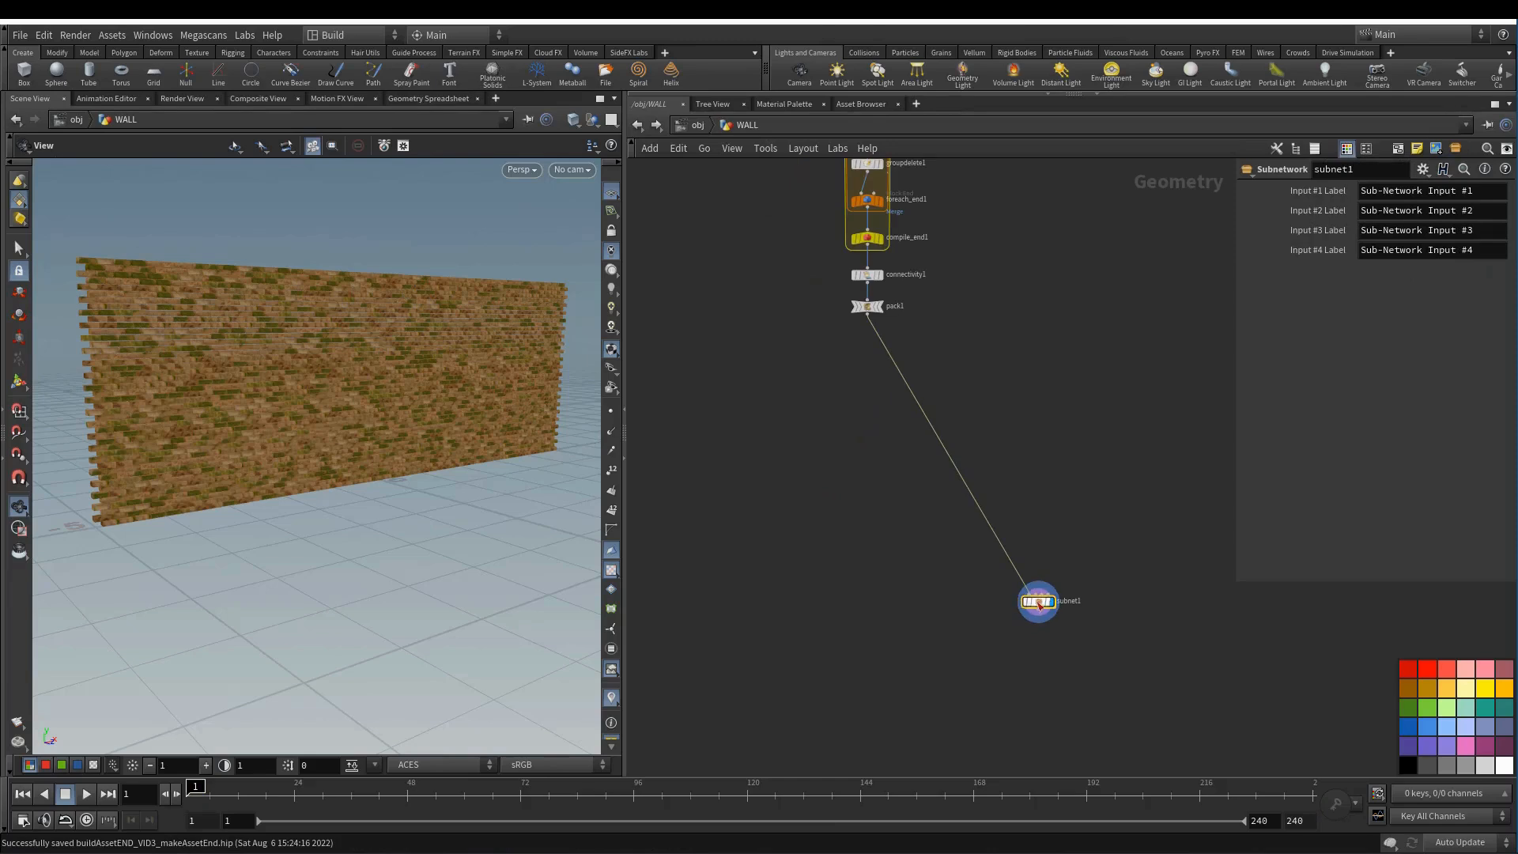
pyautogui.moveTo(1038, 612); pyautogui.dragTo(943, 417)
pyautogui.press('Escape')
pyautogui.moveTo(1038, 602); pyautogui.dragTo(918, 399)
pyautogui.moveTo(1257, 391); pyautogui.dragTo(1218, 438, button='middle')
pyautogui.moveTo(1231, 588); pyautogui.dragTo(1029, 598)
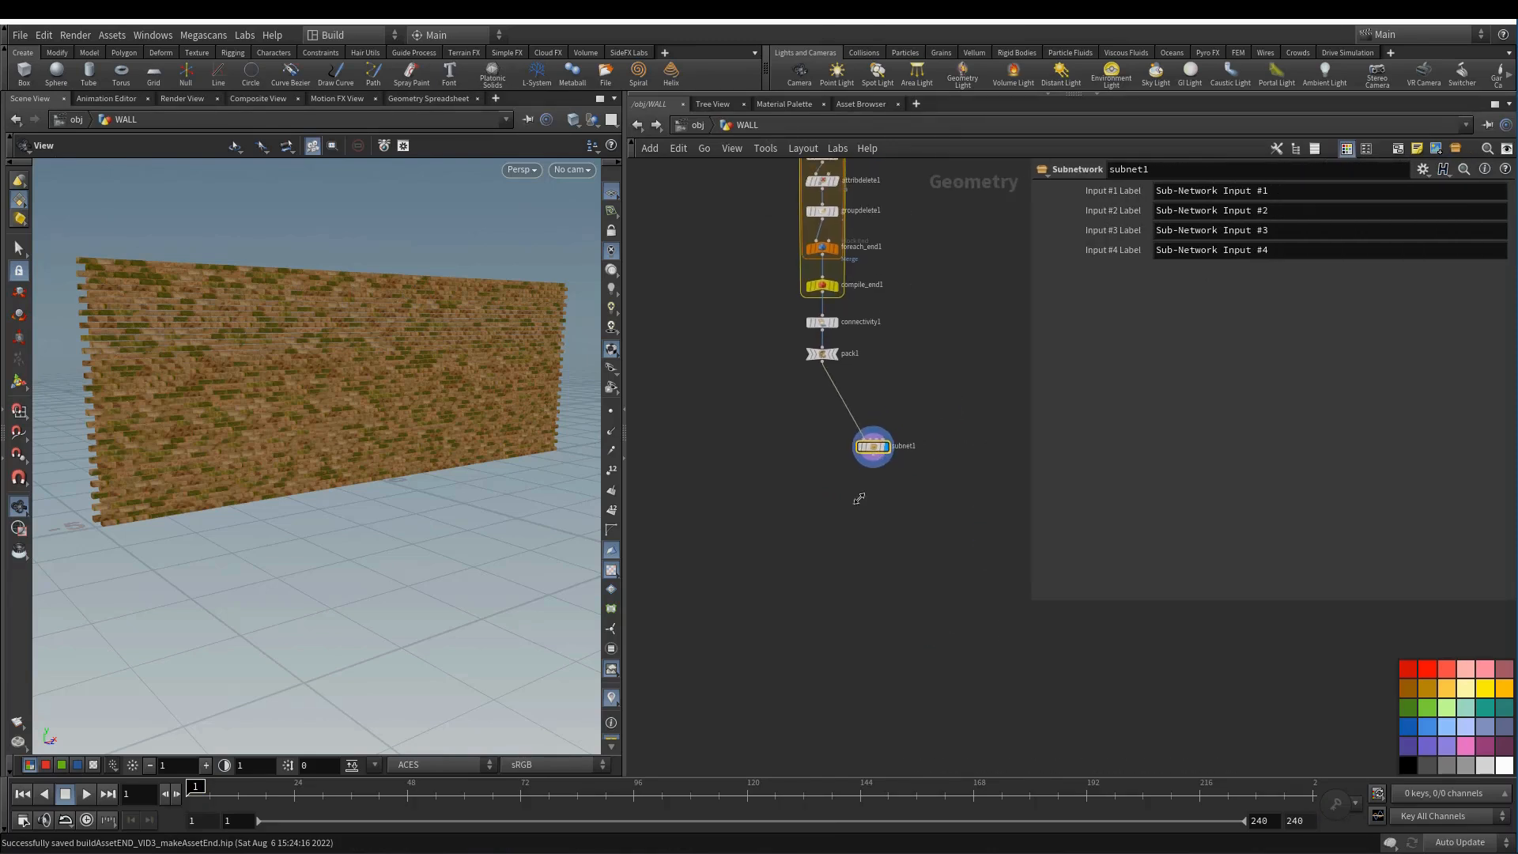
# - Examine the subnetwork's inputs and internal wall nodes, and return to the WALL level
pyautogui.scroll(3, 869, 482)
pyautogui.moveTo(894, 474); pyautogui.dragTo(846, 449, button='middle')
pyautogui.doubleClick(844, 445)
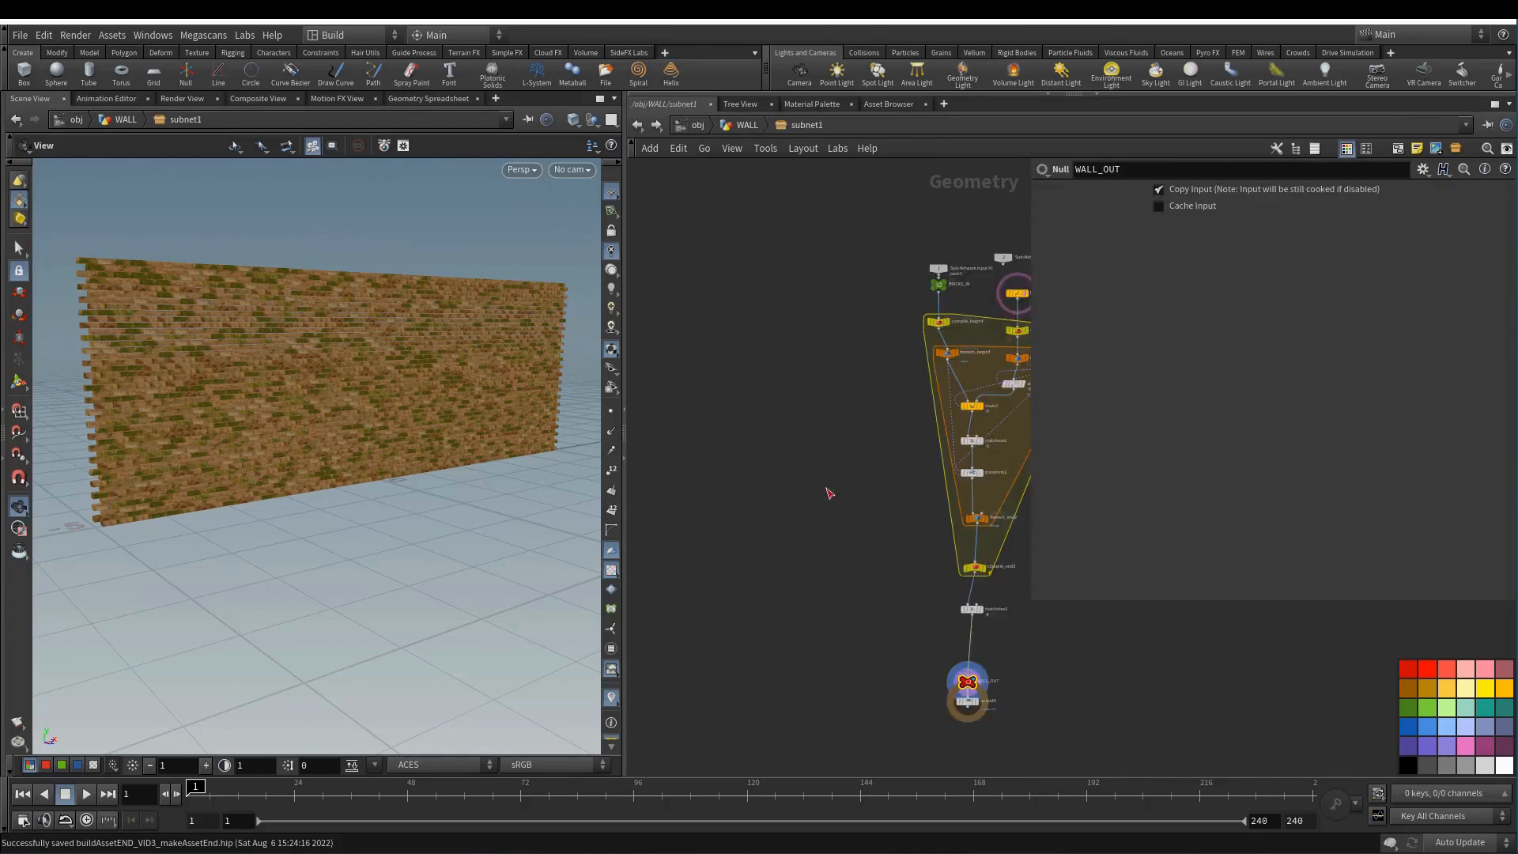
pyautogui.scroll(3, 823, 427)
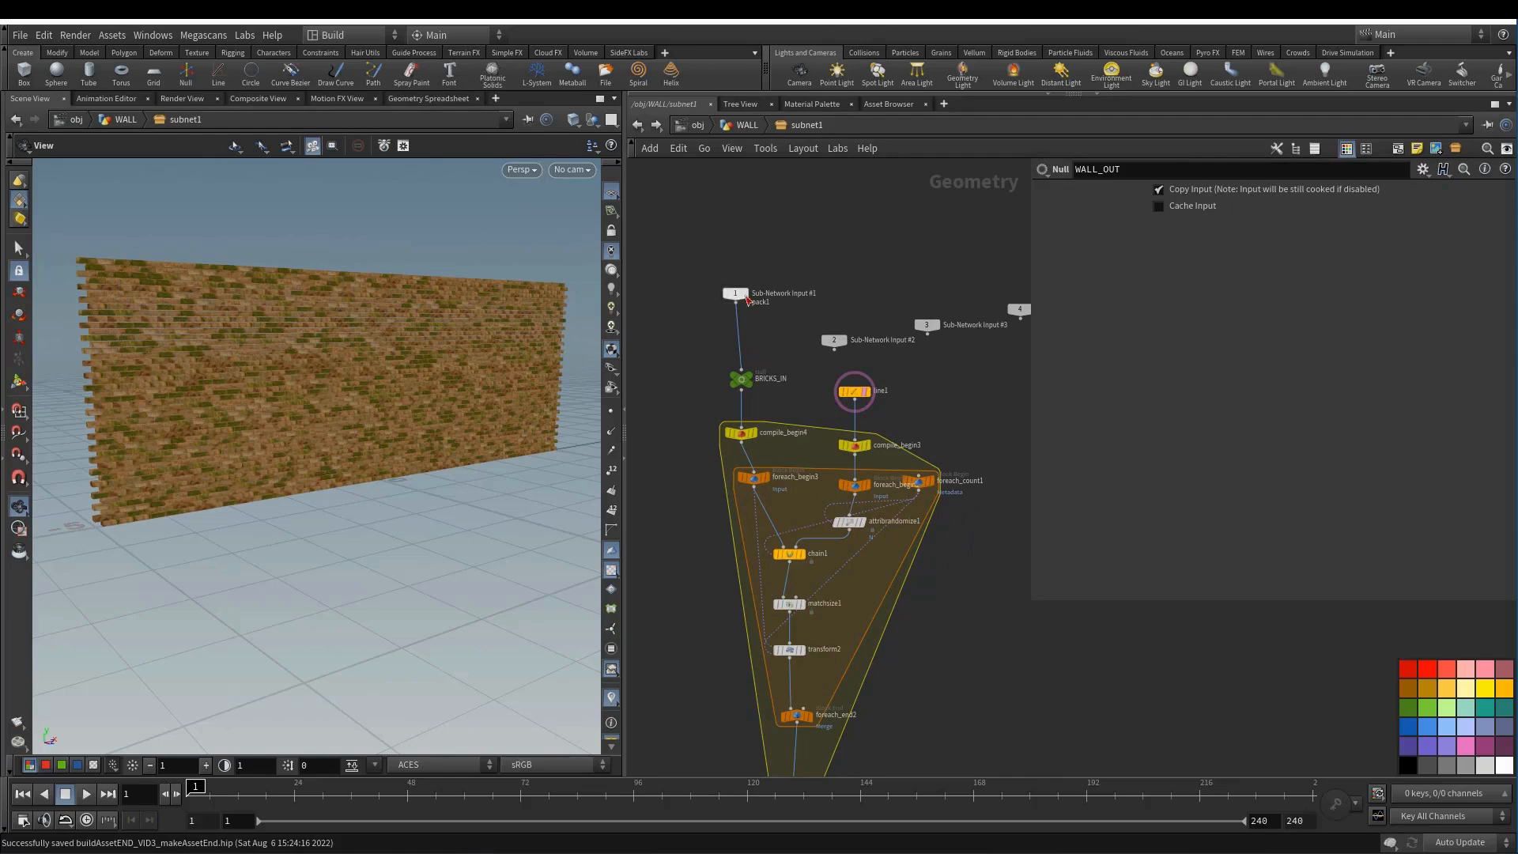
pyautogui.click(755, 128)
# - Adjust the subnetwork's position below pack1 and rename it spWallMaker2
pyautogui.moveTo(948, 356); pyautogui.dragTo(886, 374, button='middle')
pyautogui.moveTo(821, 517); pyautogui.dragTo(887, 526, button='middle')
pyautogui.moveTo(850, 454); pyautogui.dragTo(798, 428)
pyautogui.doubleClick(866, 426)
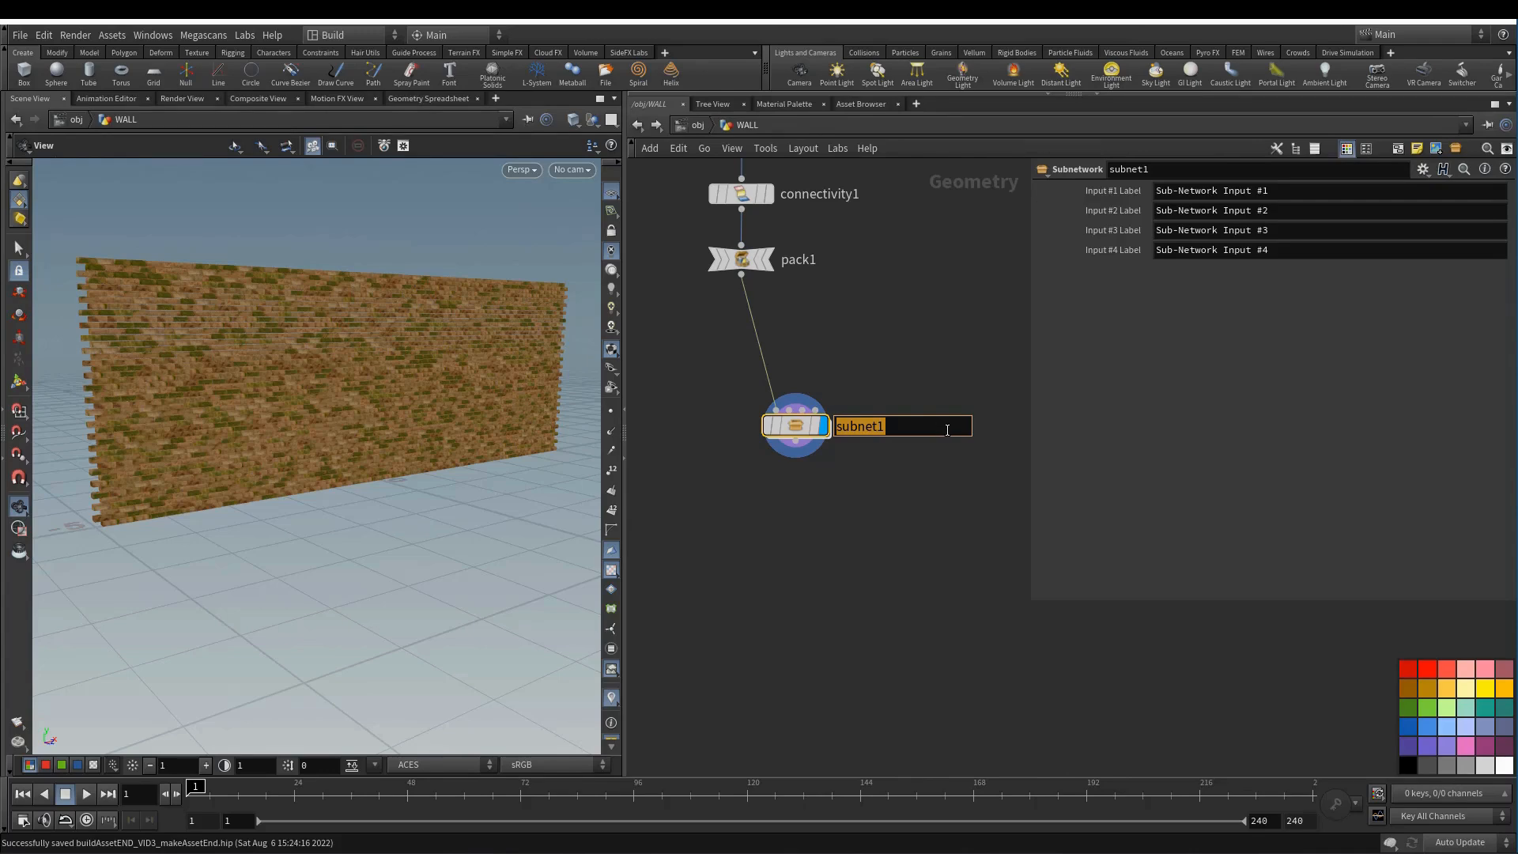
pyautogui.write('spWallMaker2')
pyautogui.press('Return')
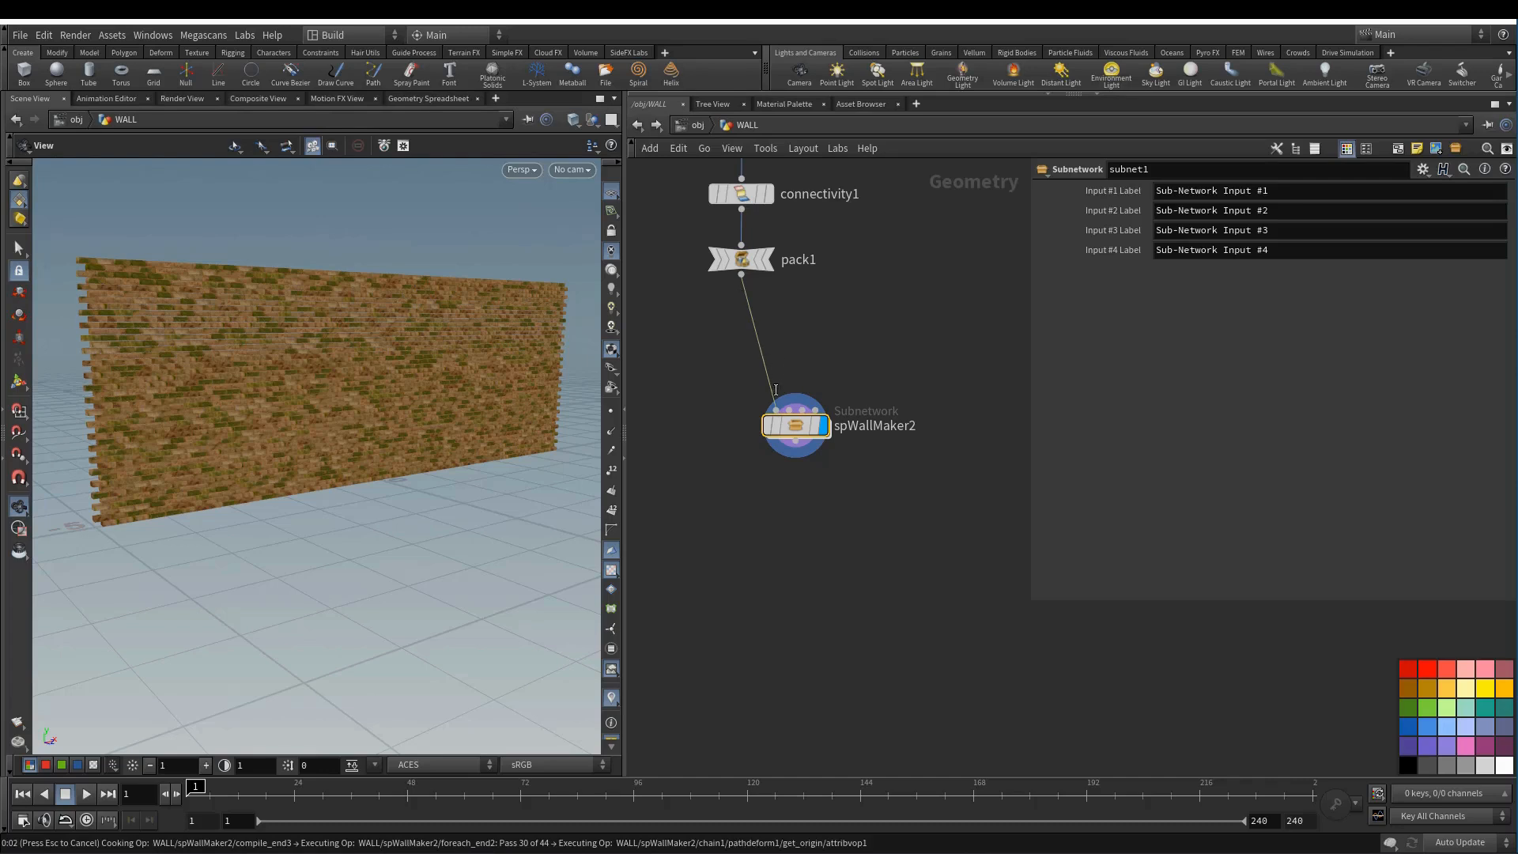
# - Label the subnetwork's first input BRICK_IN
pyautogui.click(1298, 198)
pyautogui.press('BackSpace')
pyautogui.write('GEO IN')
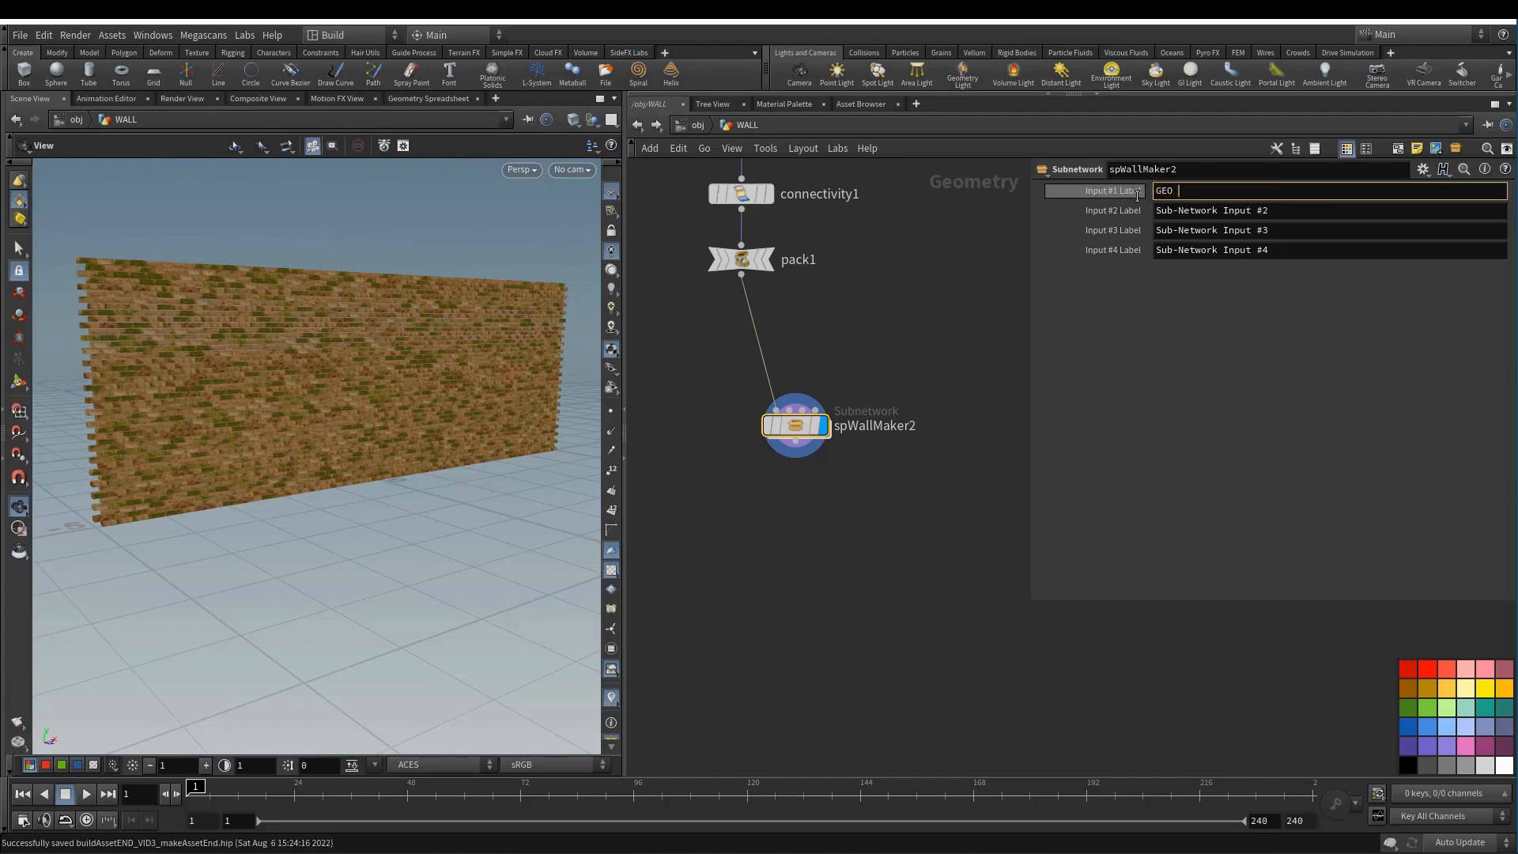
pyautogui.press('BackSpace')
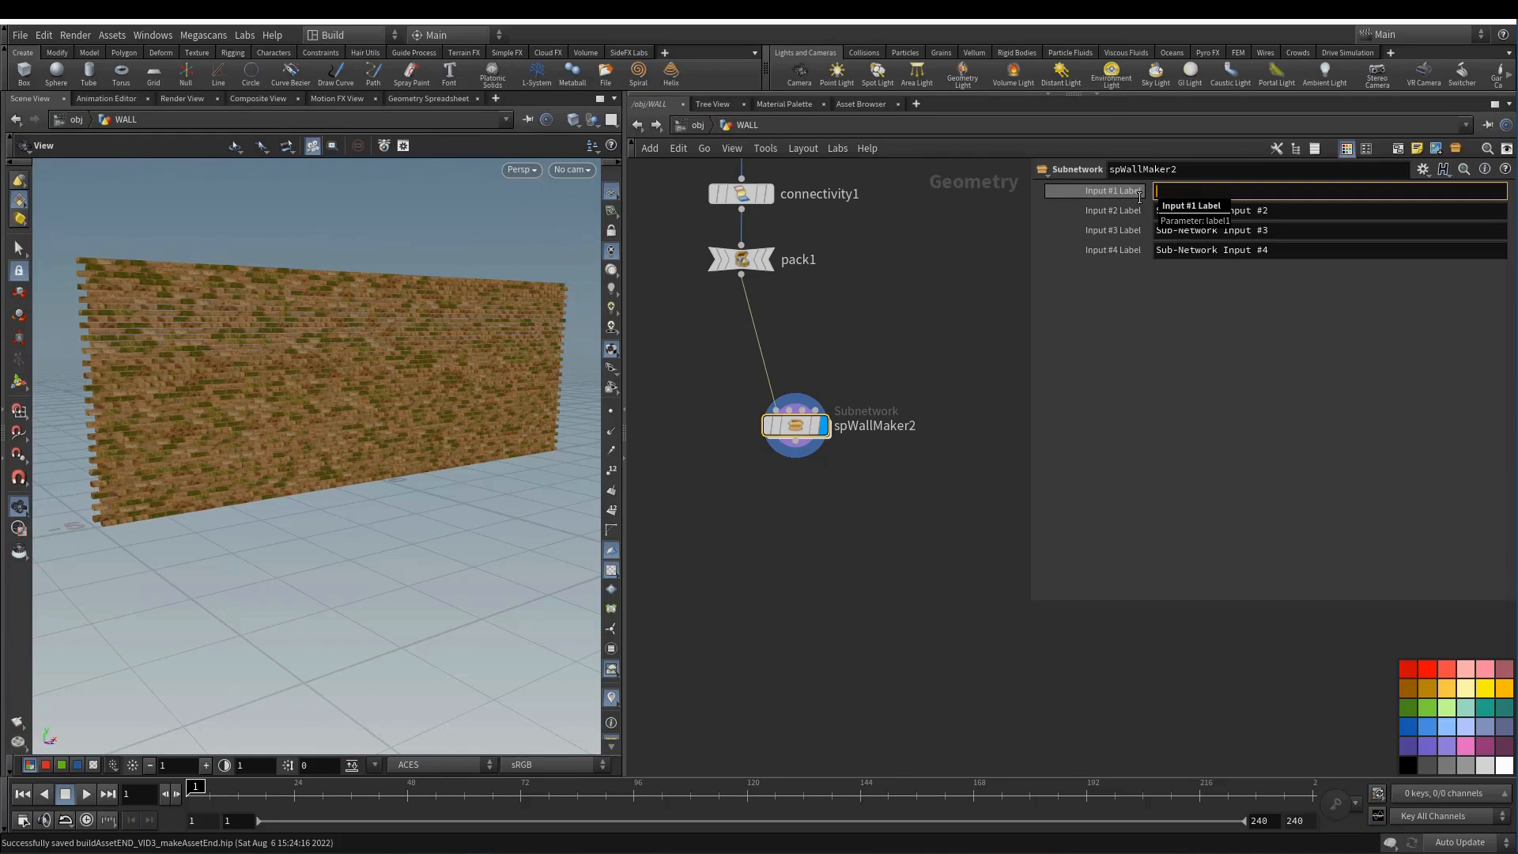
pyautogui.write('BRICK_IN')
pyautogui.press('Return')
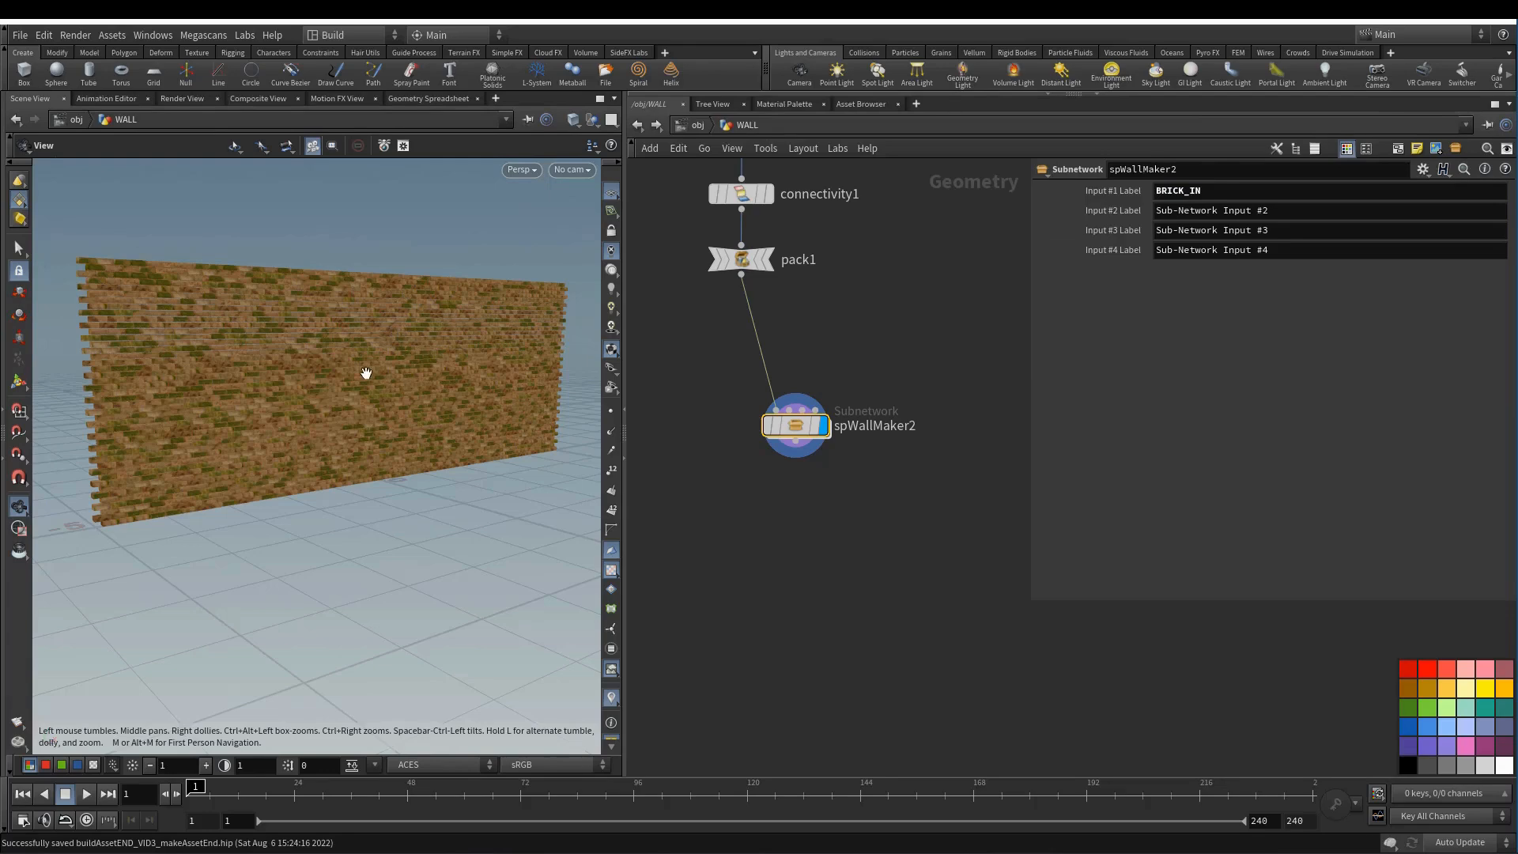
# - Label the subnetwork's second input CUTTER_IN
pyautogui.click(1307, 214)
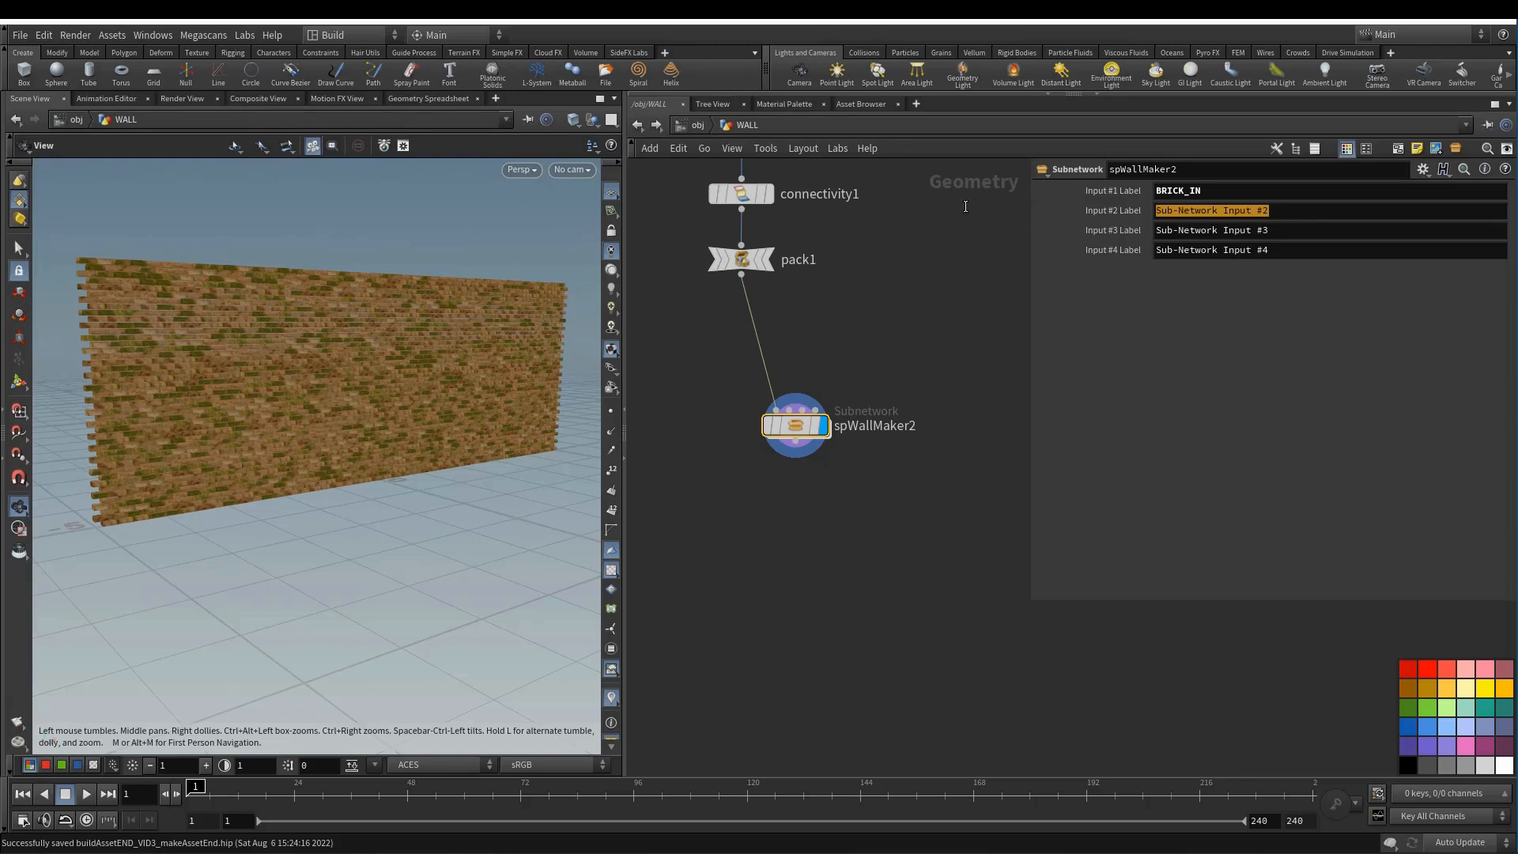
pyautogui.write('CUTTER')
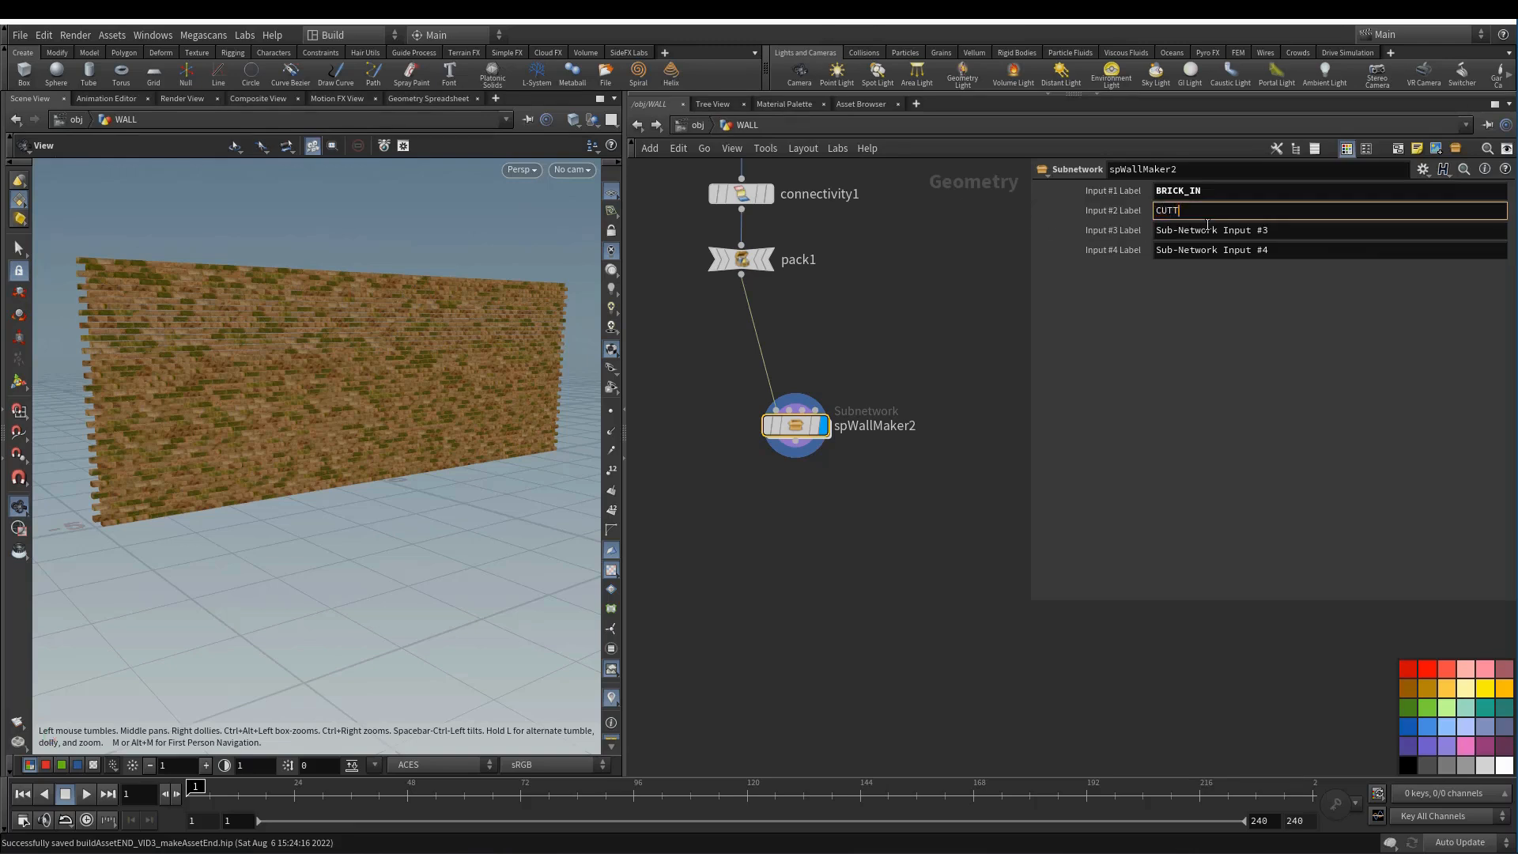
pyautogui.press('BackSpace')
pyautogui.press('BackSpace')
pyautogui.press('Return')
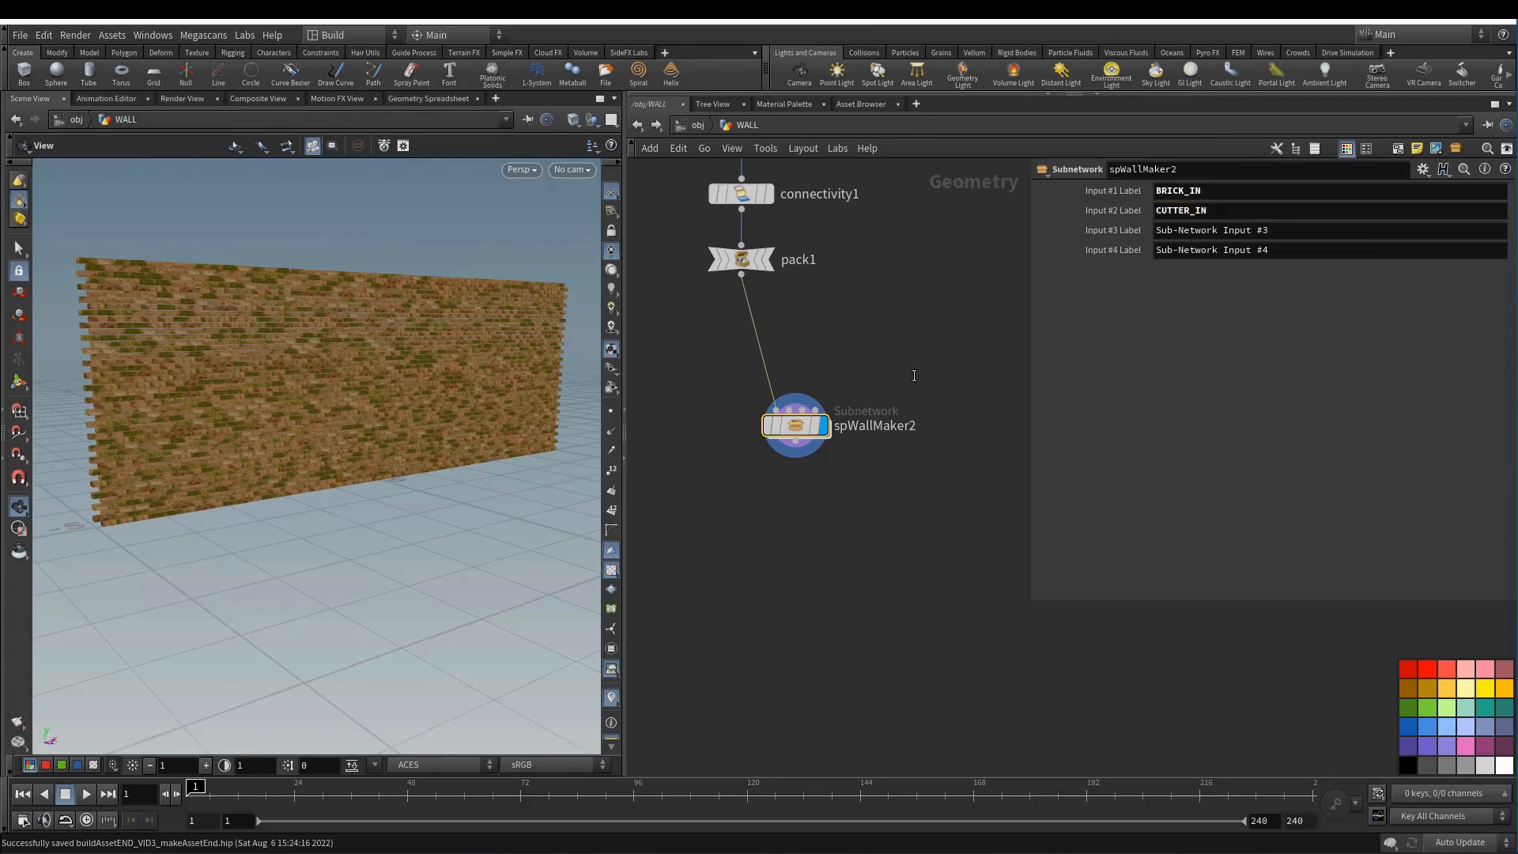
# - Start a new digital asset from the spWallMaker2 subnetwork
pyautogui.click(878, 325)
pyautogui.click(802, 426)
pyautogui.click(110, 36)
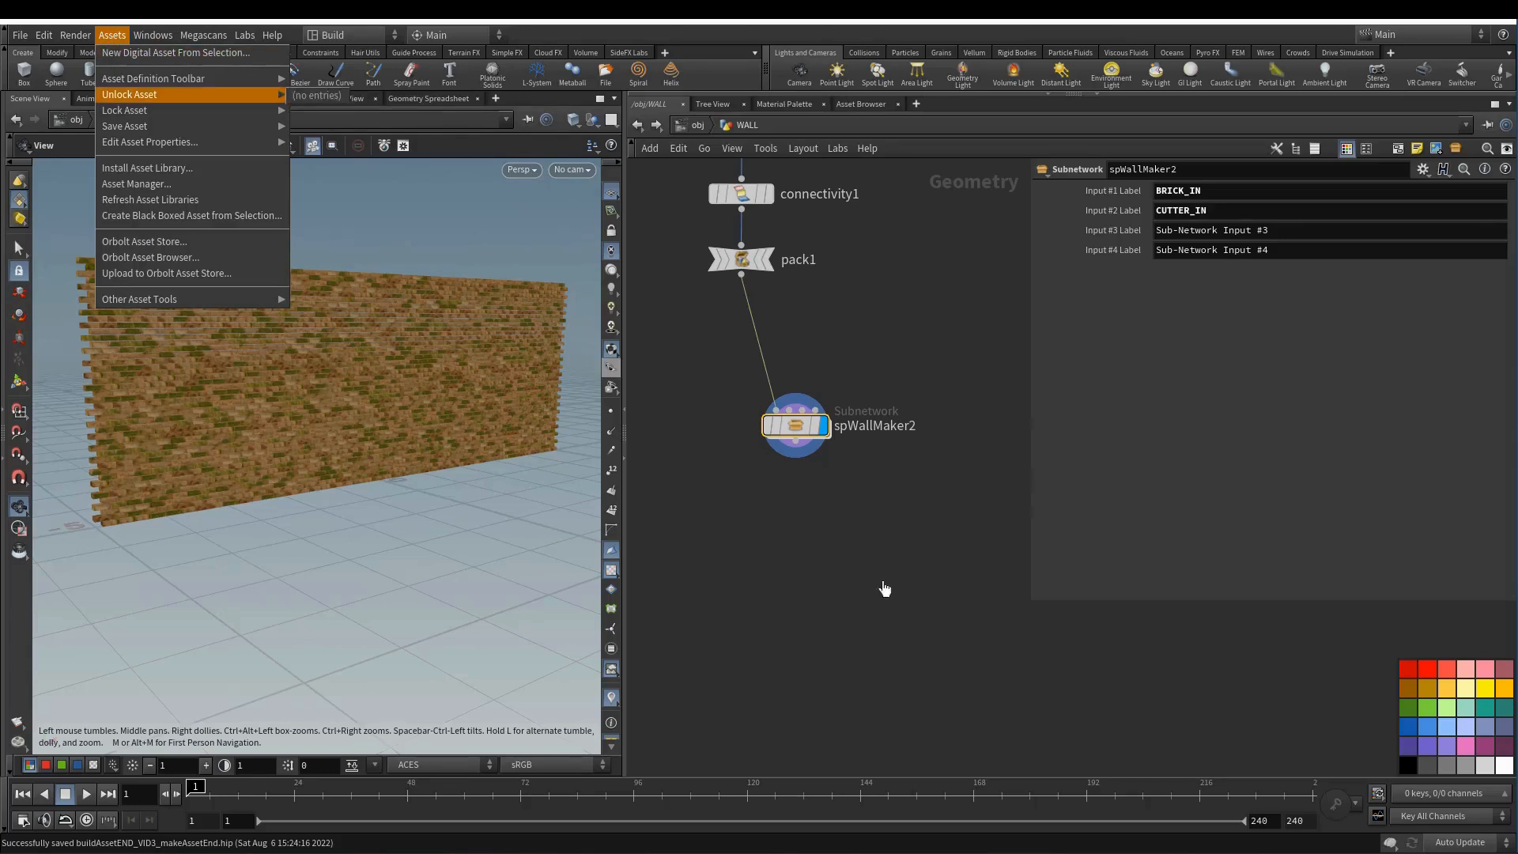
pyautogui.click(793, 427)
pyautogui.rightClick(793, 428)
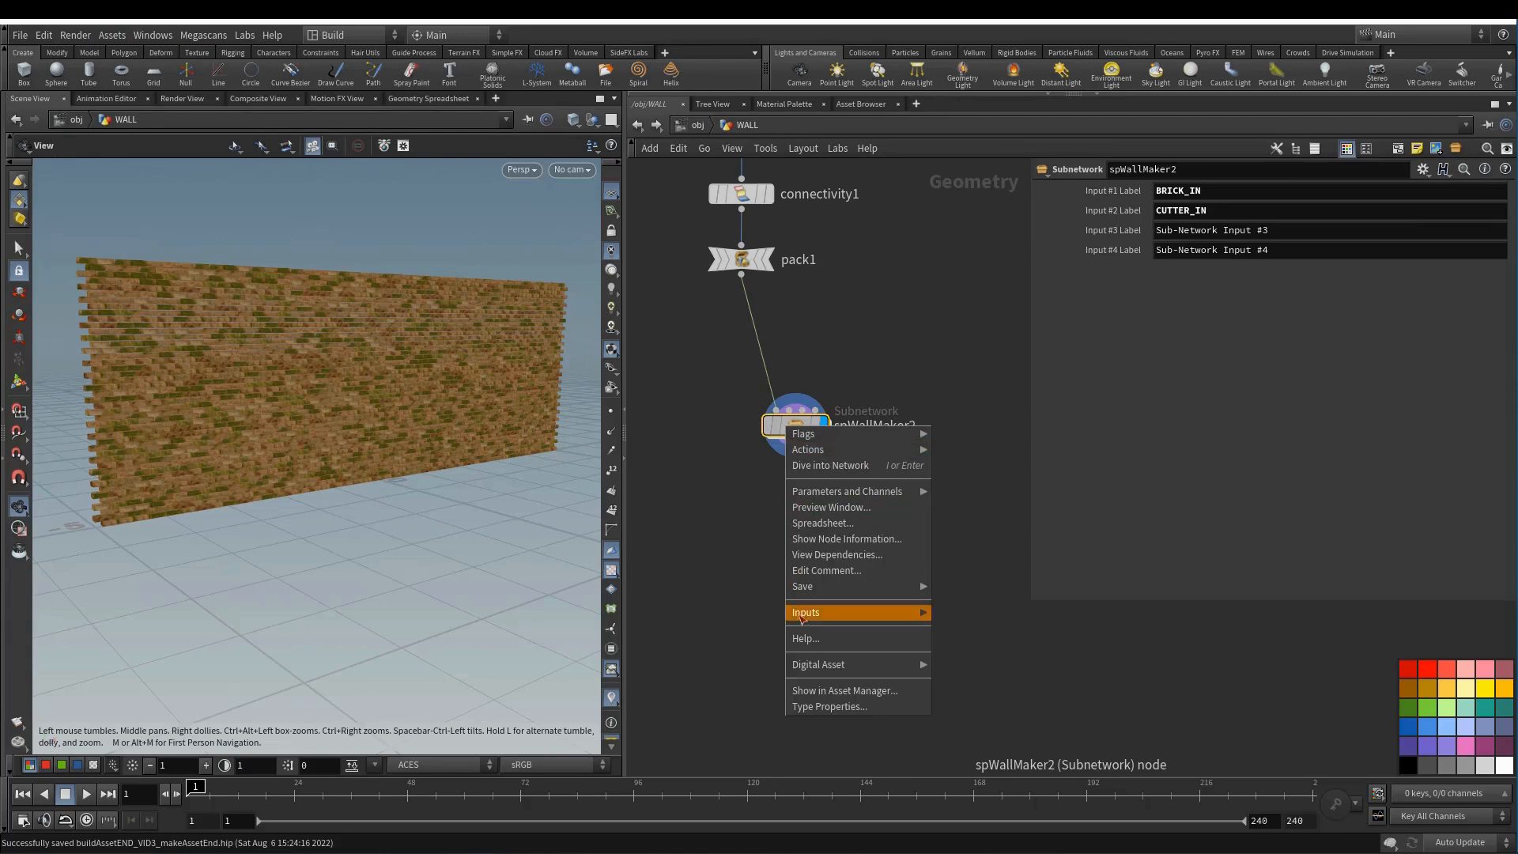
pyautogui.moveTo(821, 666)
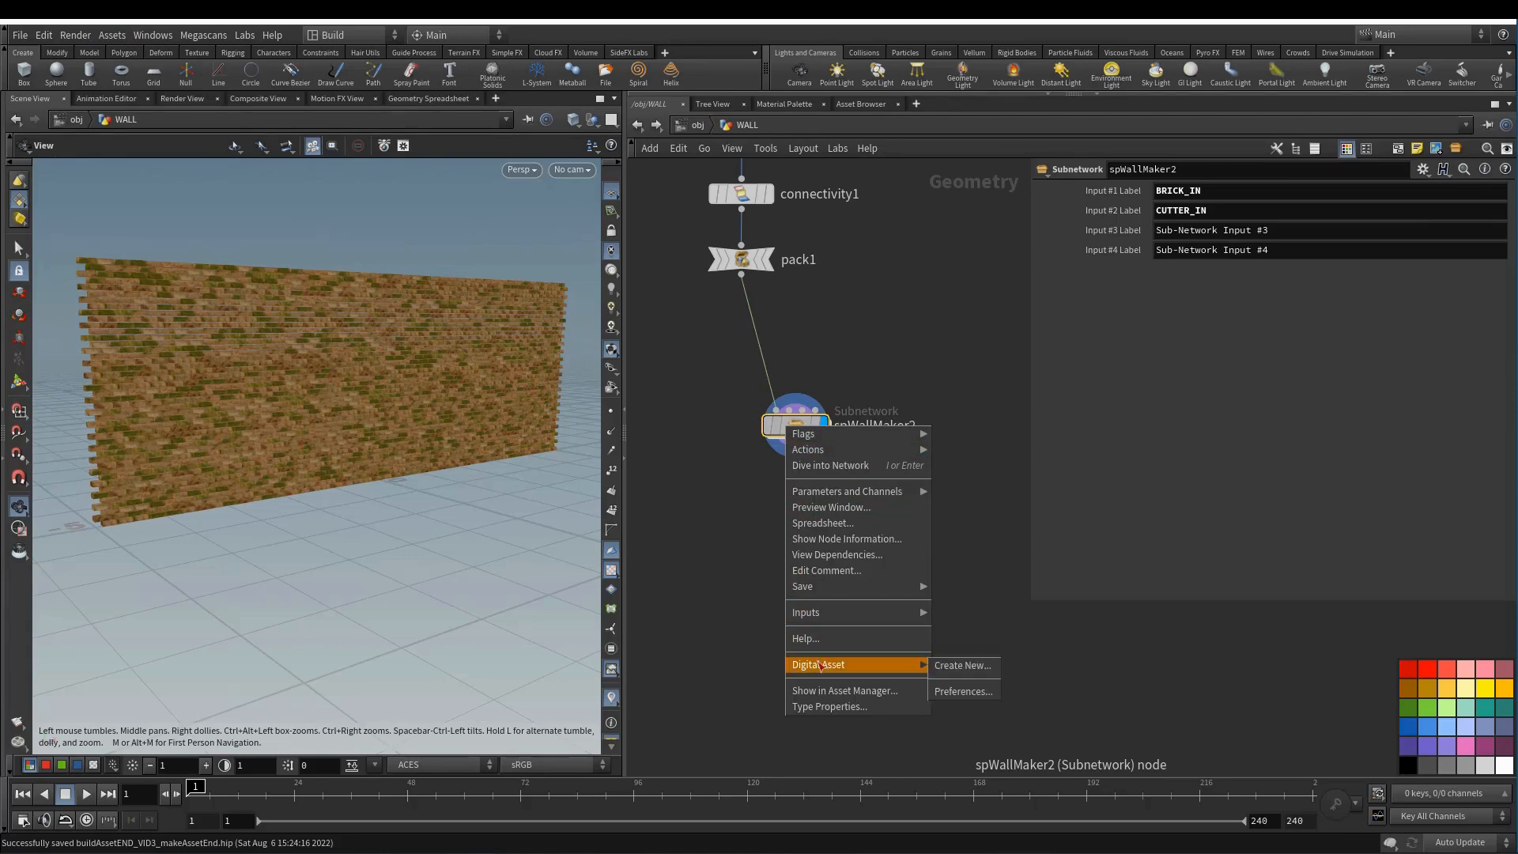
pyautogui.click(961, 666)
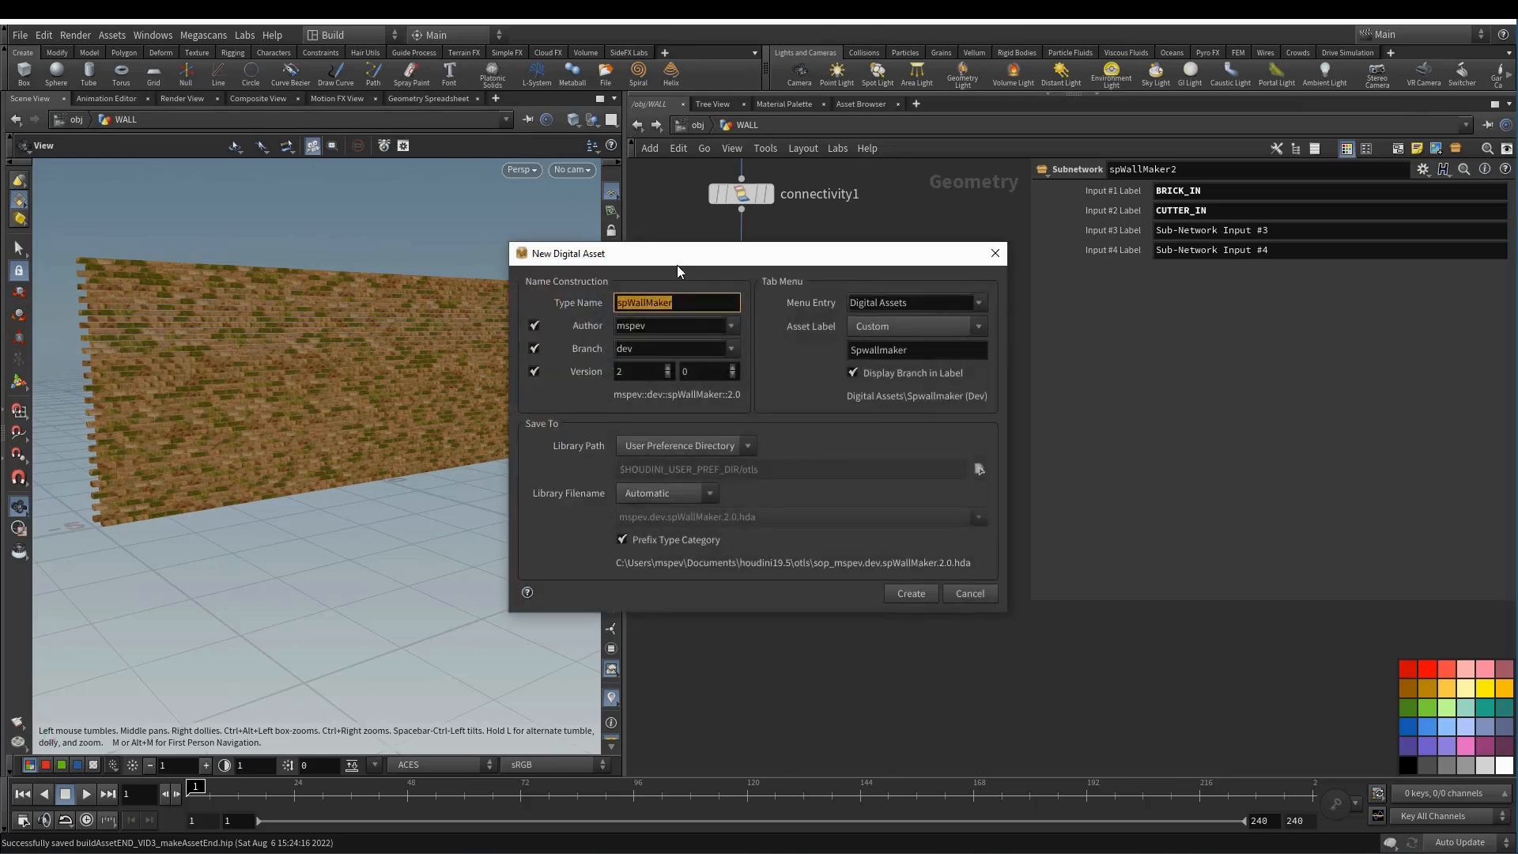
# - Create the spWallMaker asset, version 2.0, saved to the User Preference Directory
pyautogui.moveTo(673, 262); pyautogui.dragTo(324, 295)
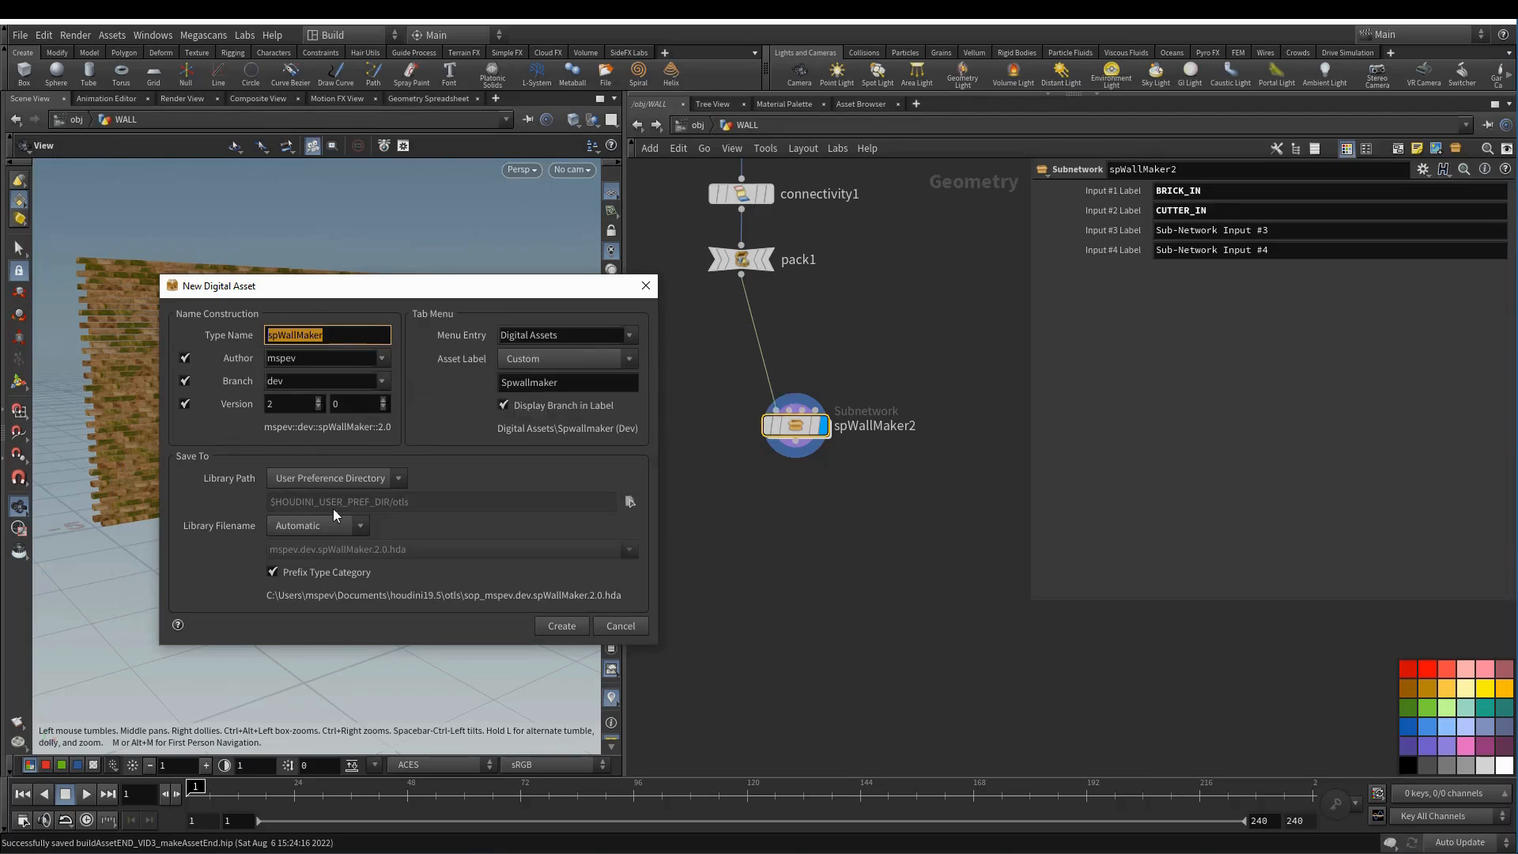
pyautogui.click(357, 478)
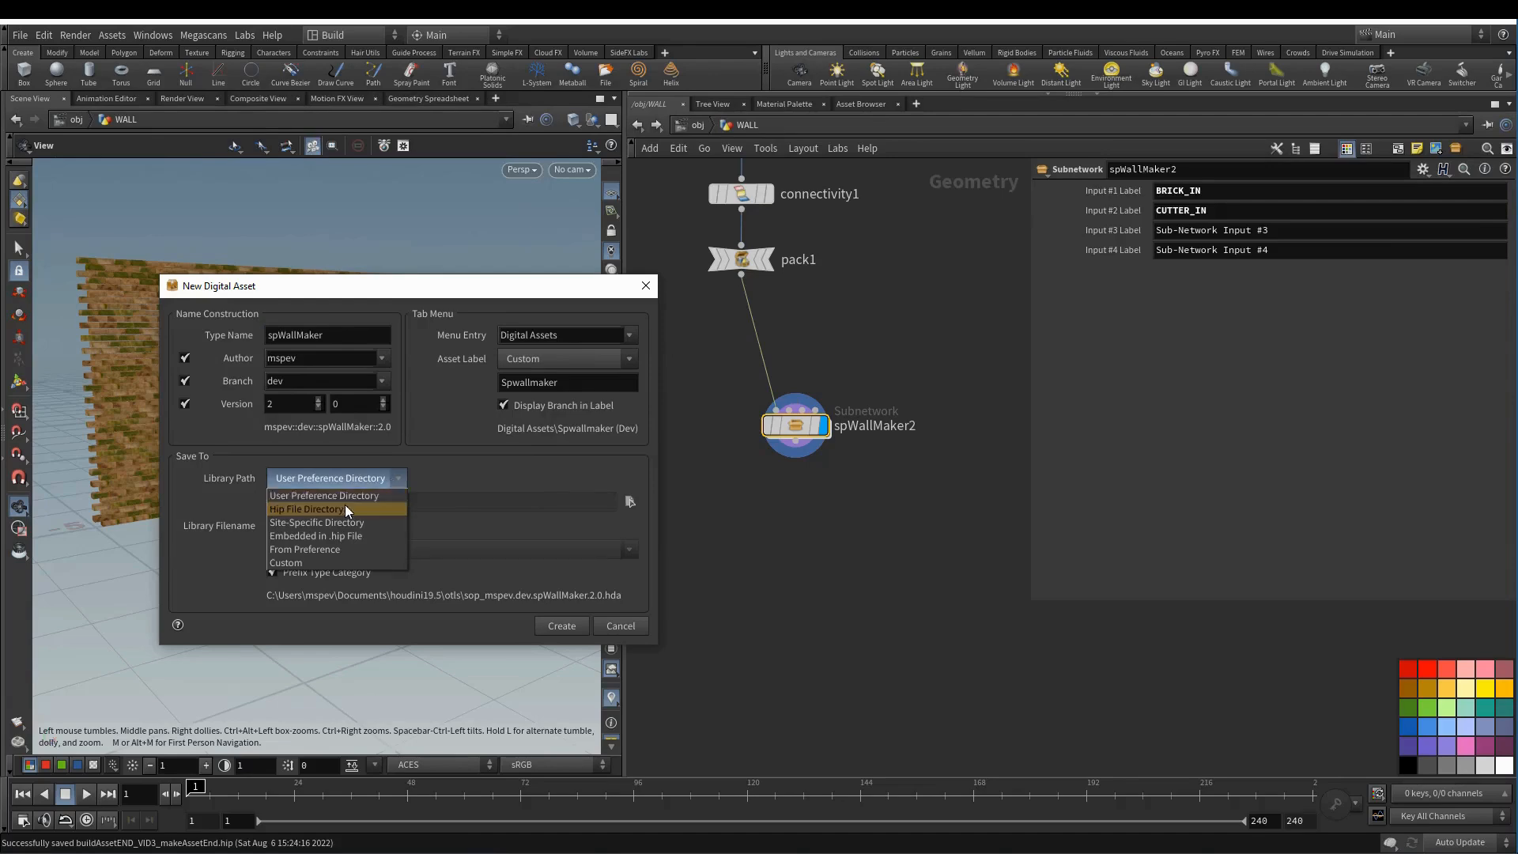
pyautogui.click(387, 495)
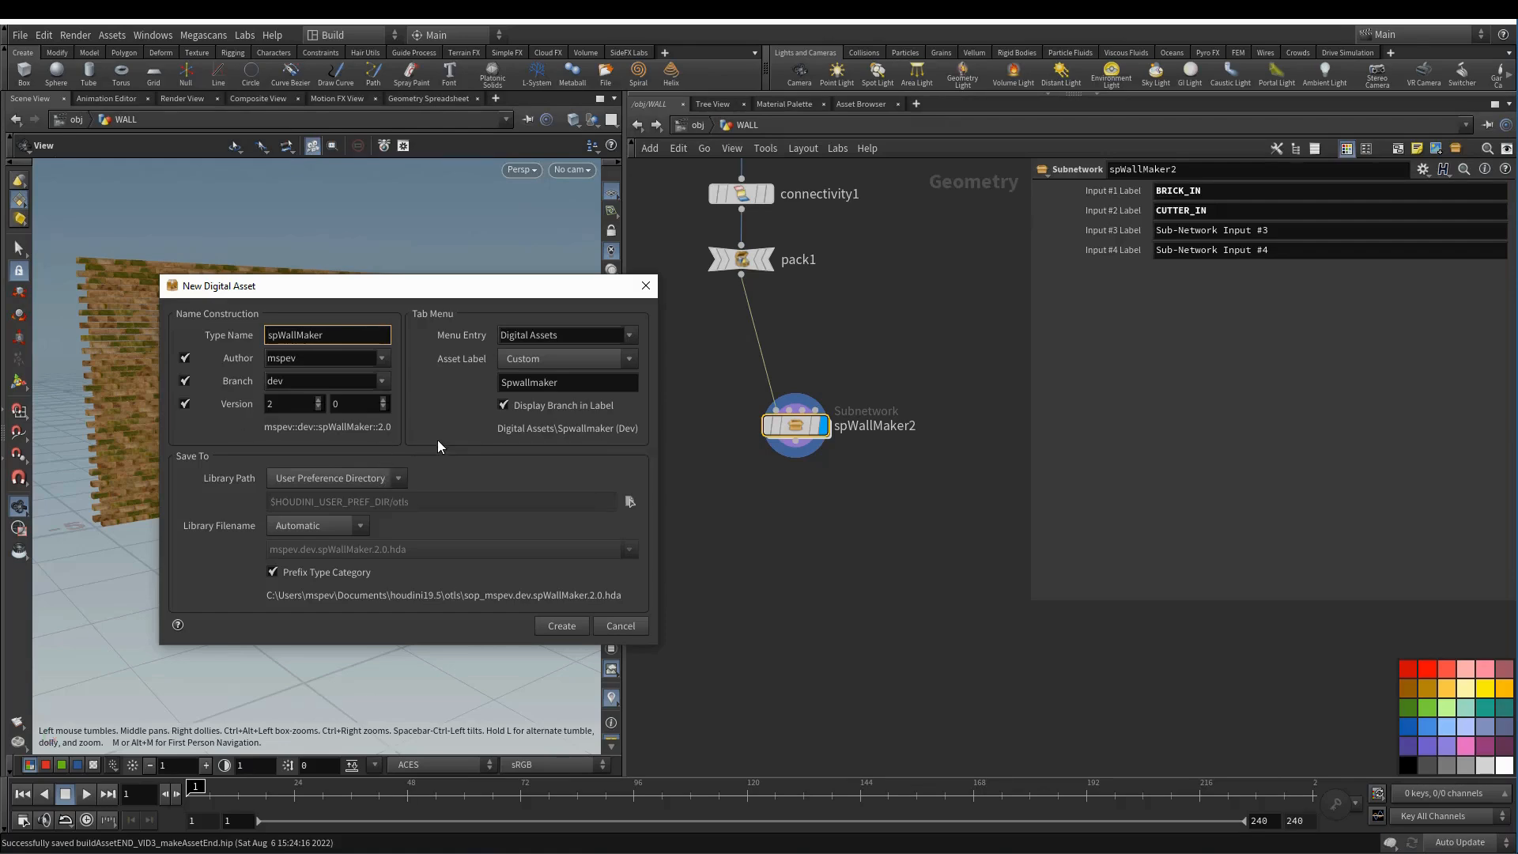
pyautogui.click(561, 625)
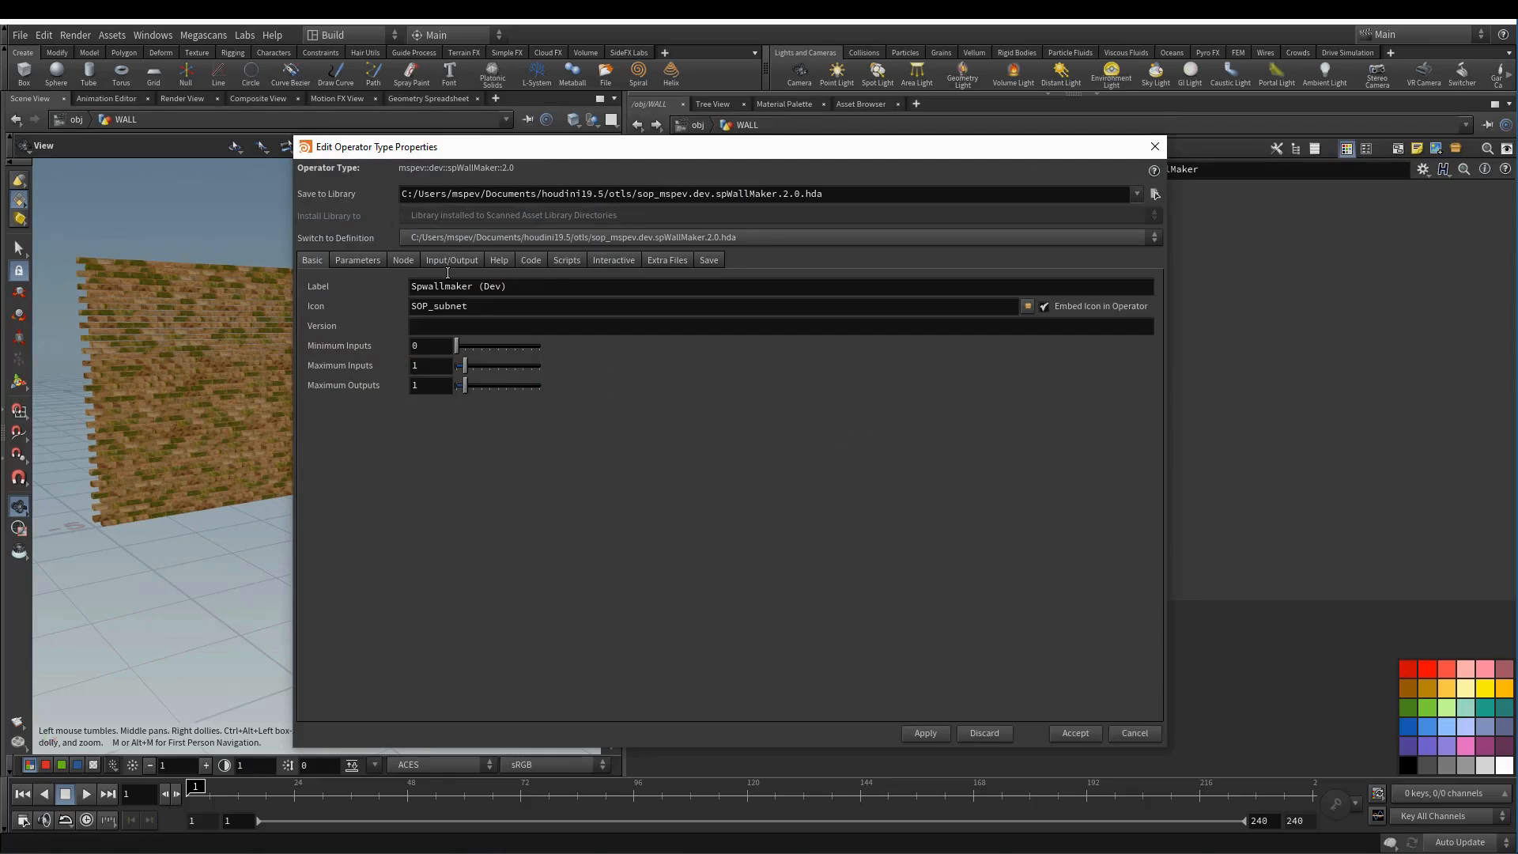
# - Review the asset's Parameters, Node and Input/Output properties and check the first input's label on the spWallMaker node
pyautogui.click(355, 261)
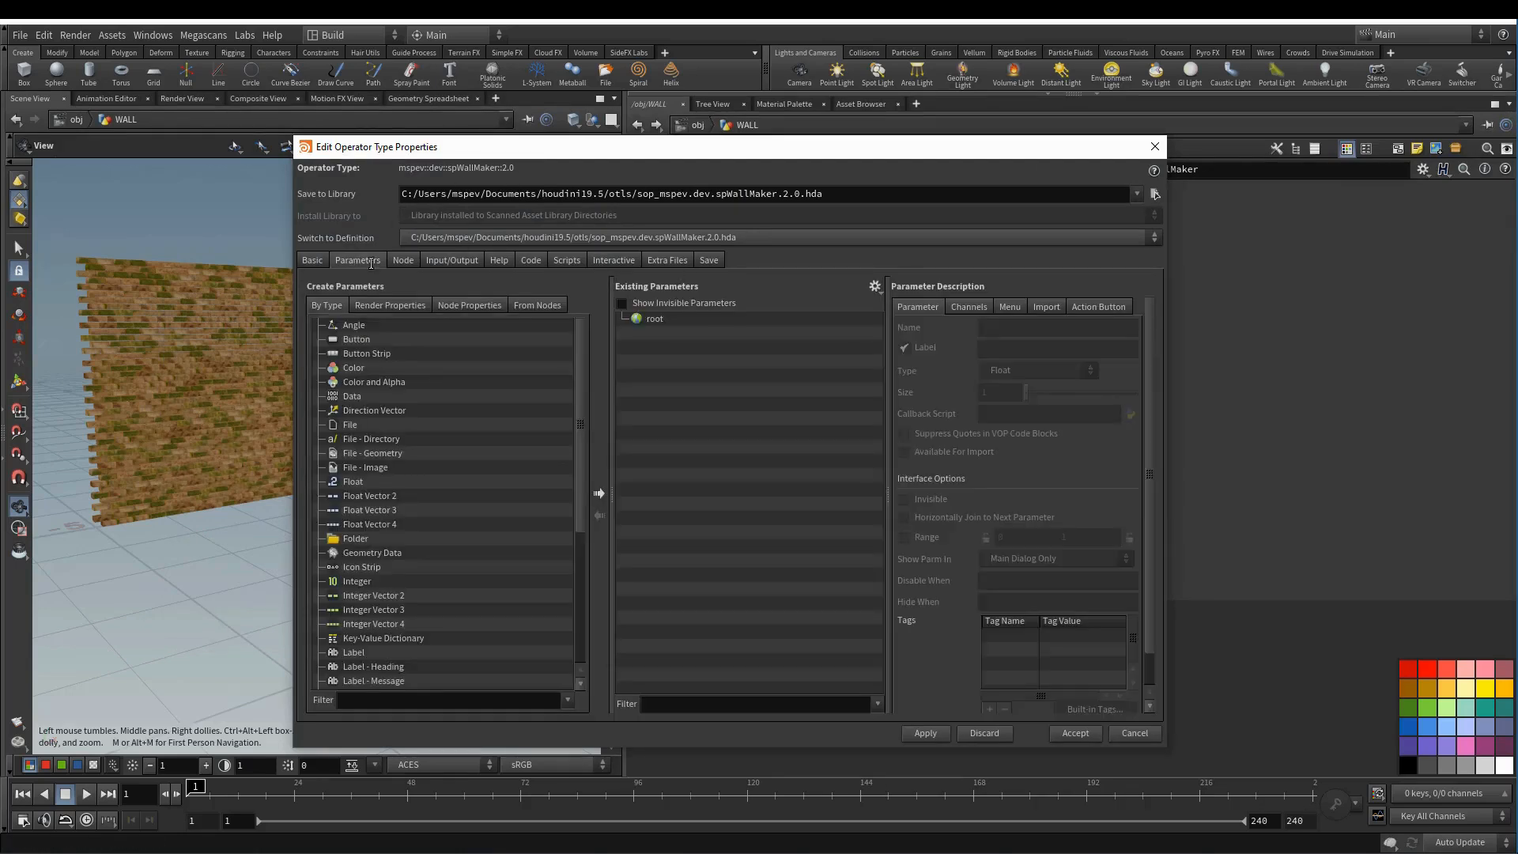
pyautogui.click(402, 261)
pyautogui.click(440, 262)
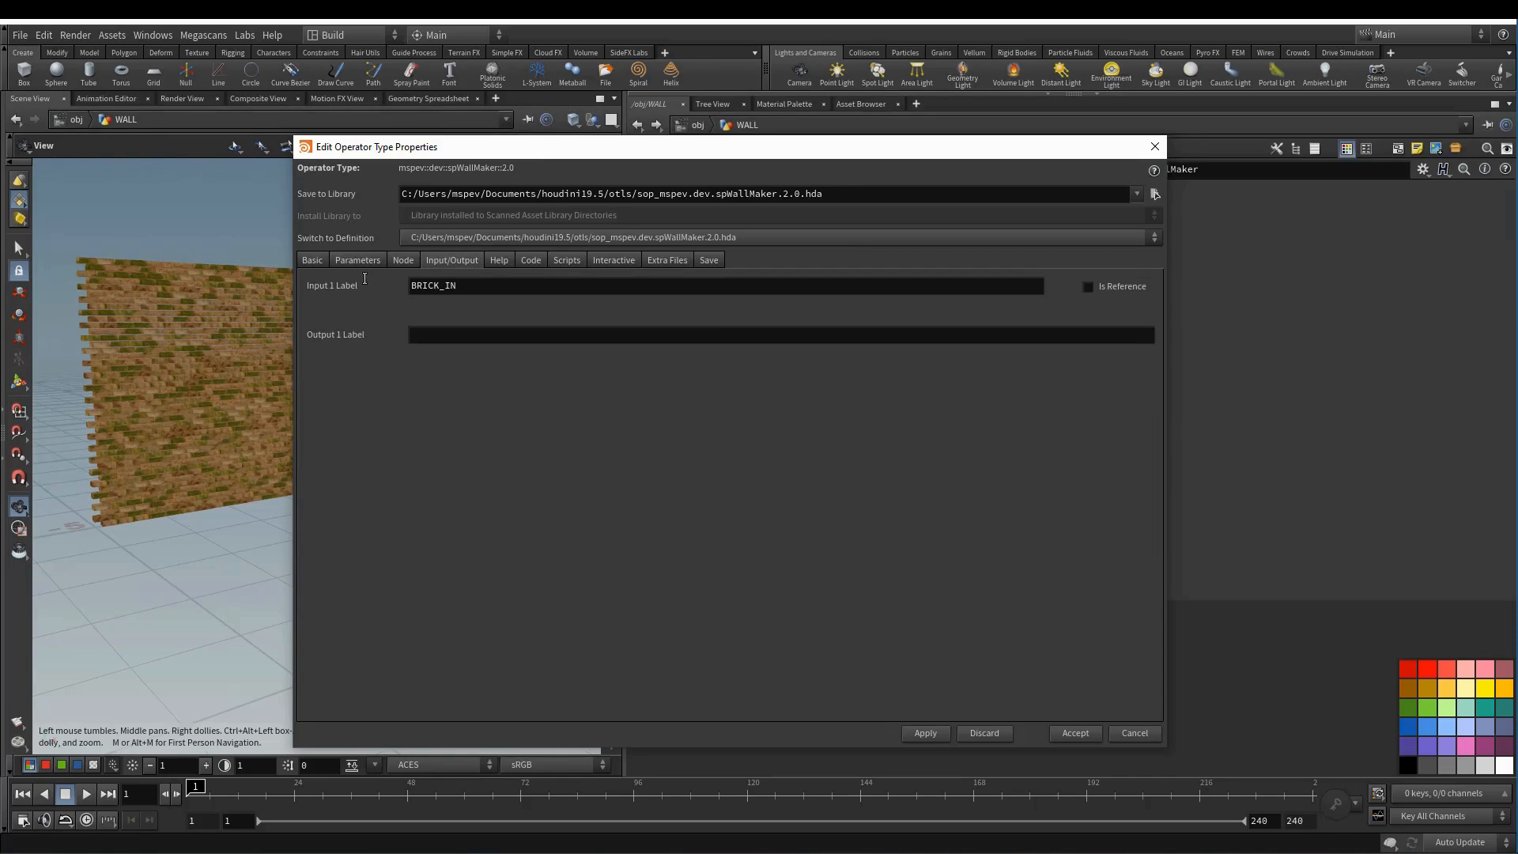
pyautogui.moveTo(488, 286); pyautogui.dragTo(353, 286)
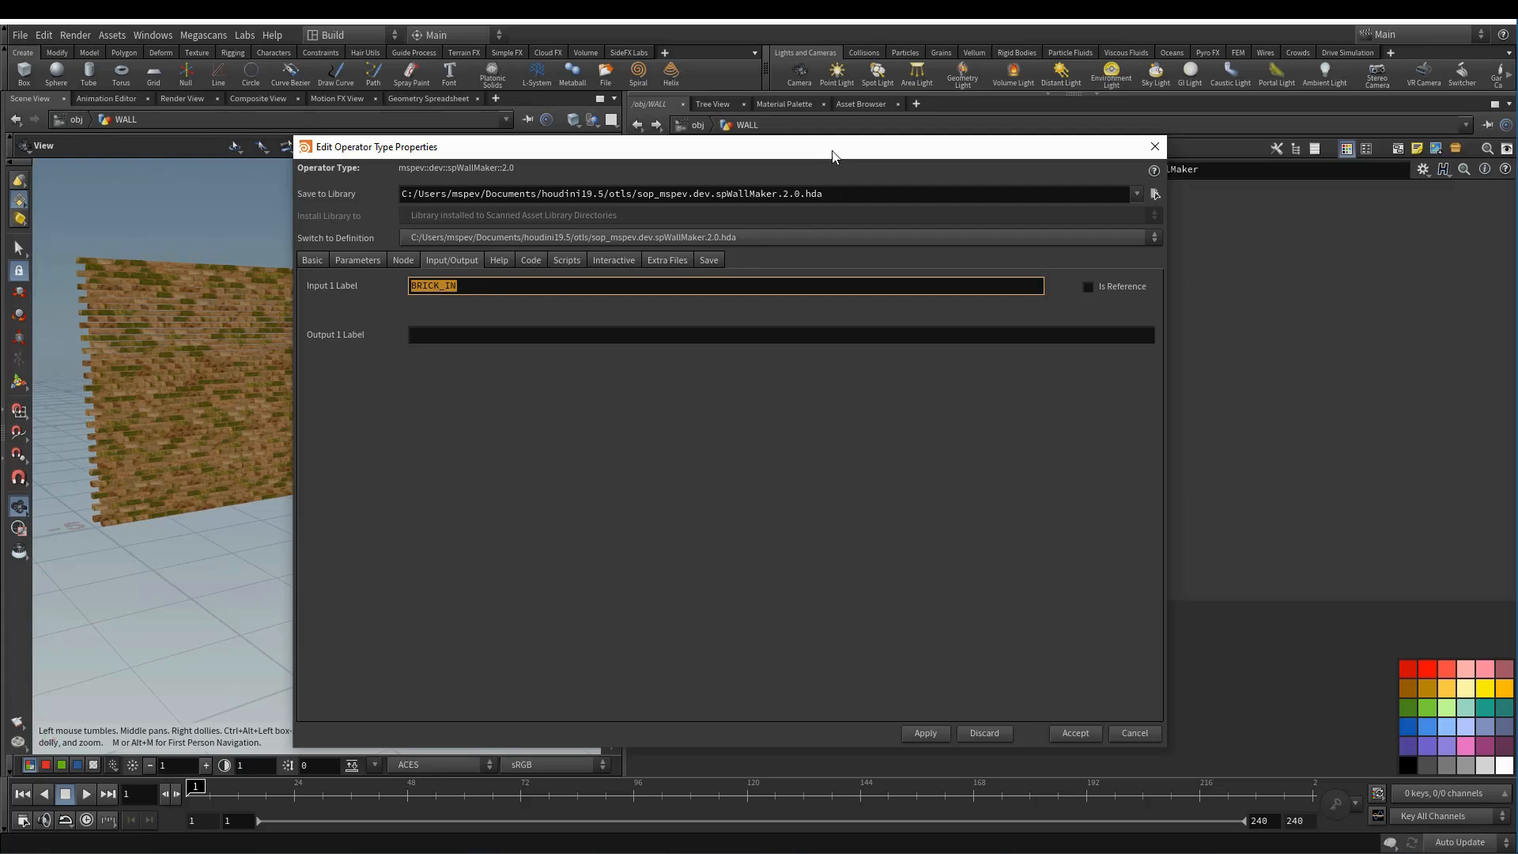
pyautogui.moveTo(832, 156); pyautogui.dragTo(871, 544)
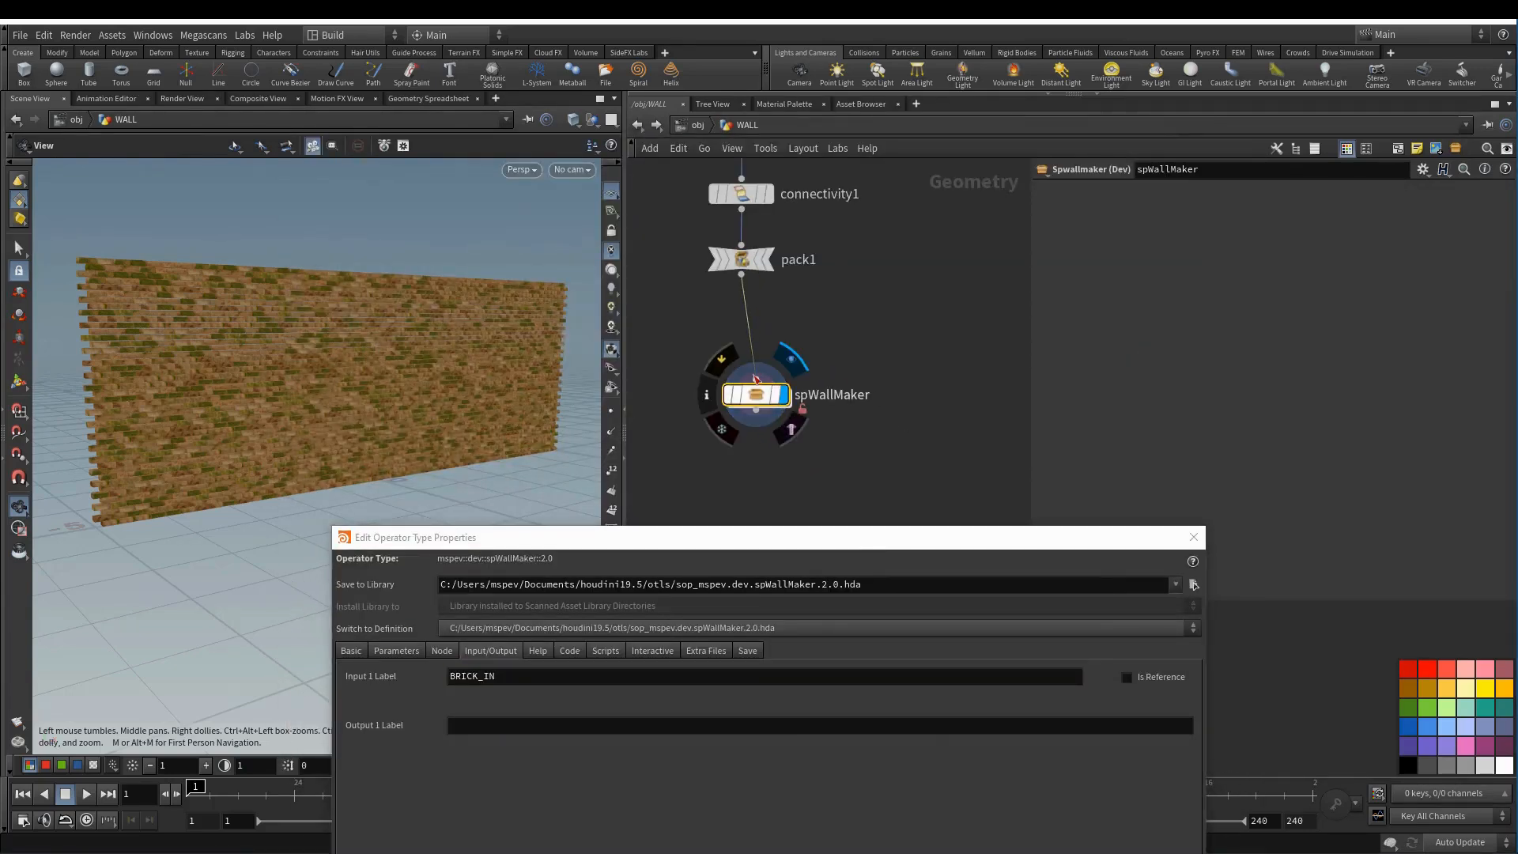
pyautogui.moveTo(839, 537); pyautogui.dragTo(303, 396)
pyautogui.moveTo(759, 379)
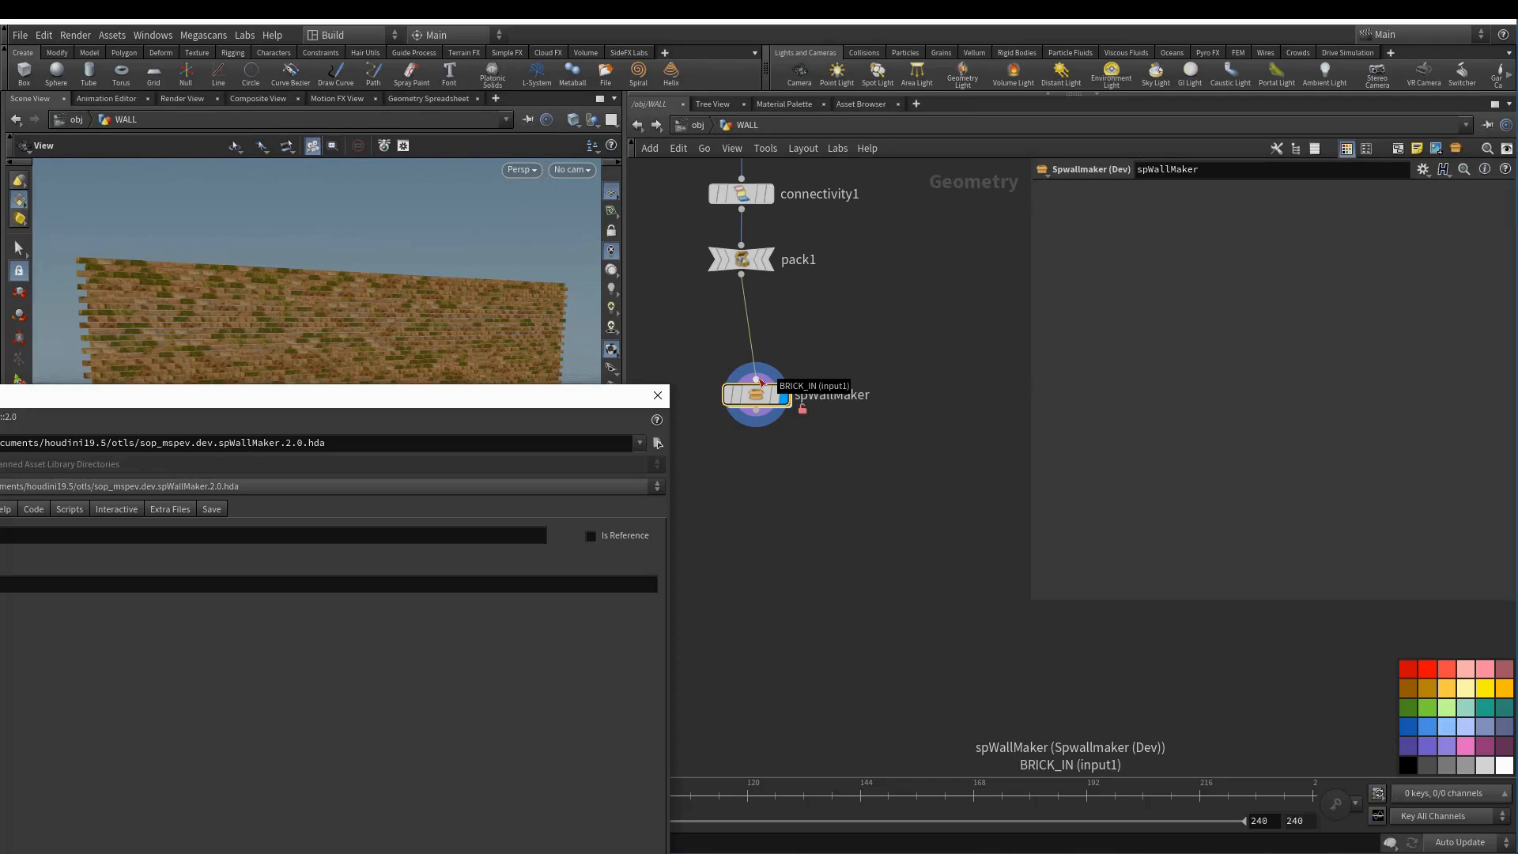
# - Align the spWallMaker node directly below pack1 and close the operator type properties
pyautogui.moveTo(757, 401); pyautogui.dragTo(743, 378)
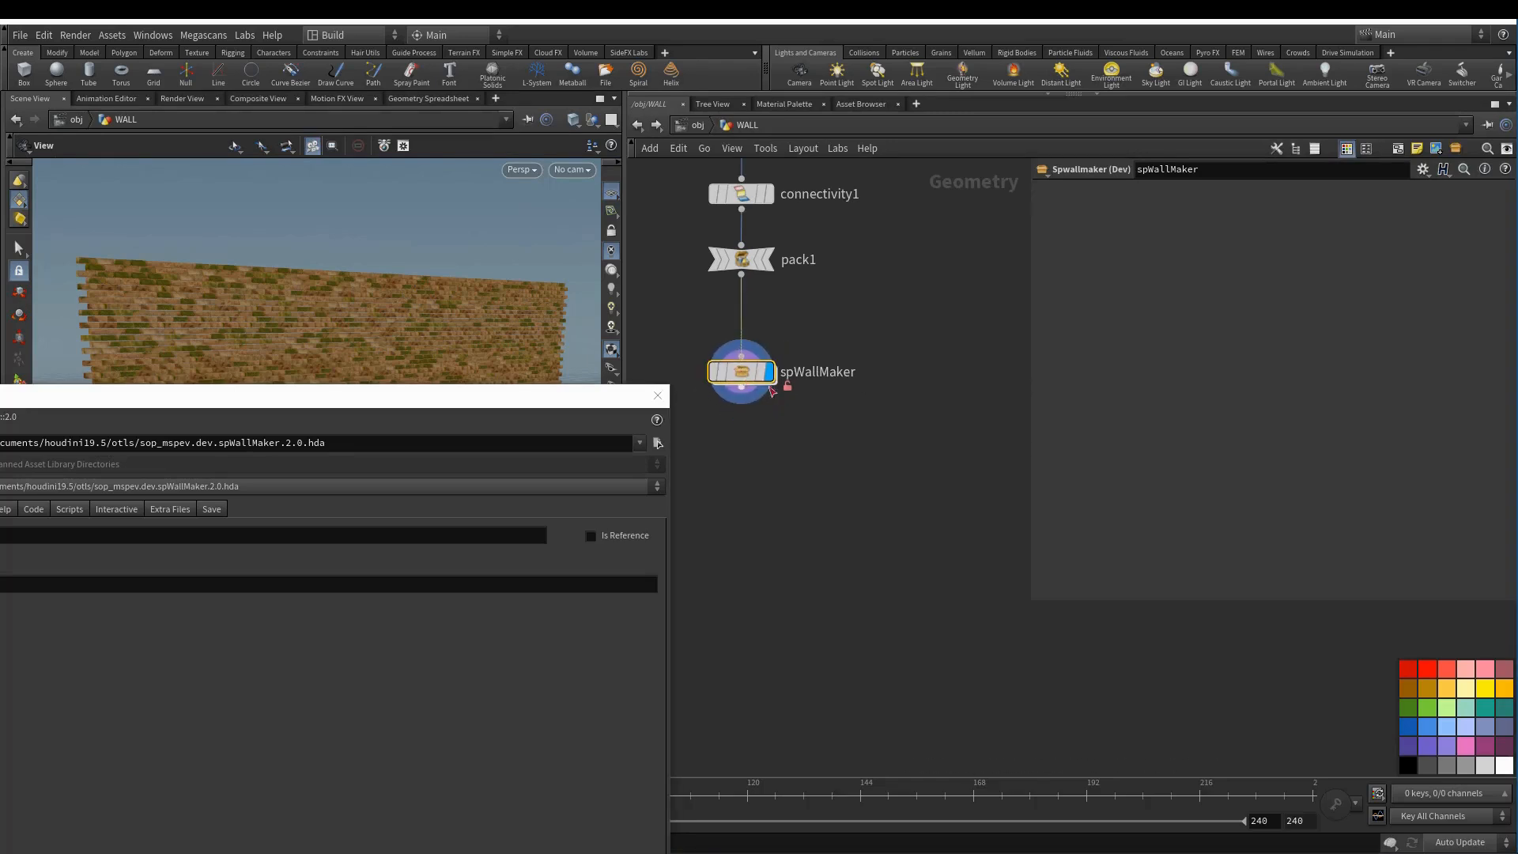
pyautogui.moveTo(488, 403); pyautogui.dragTo(929, 313)
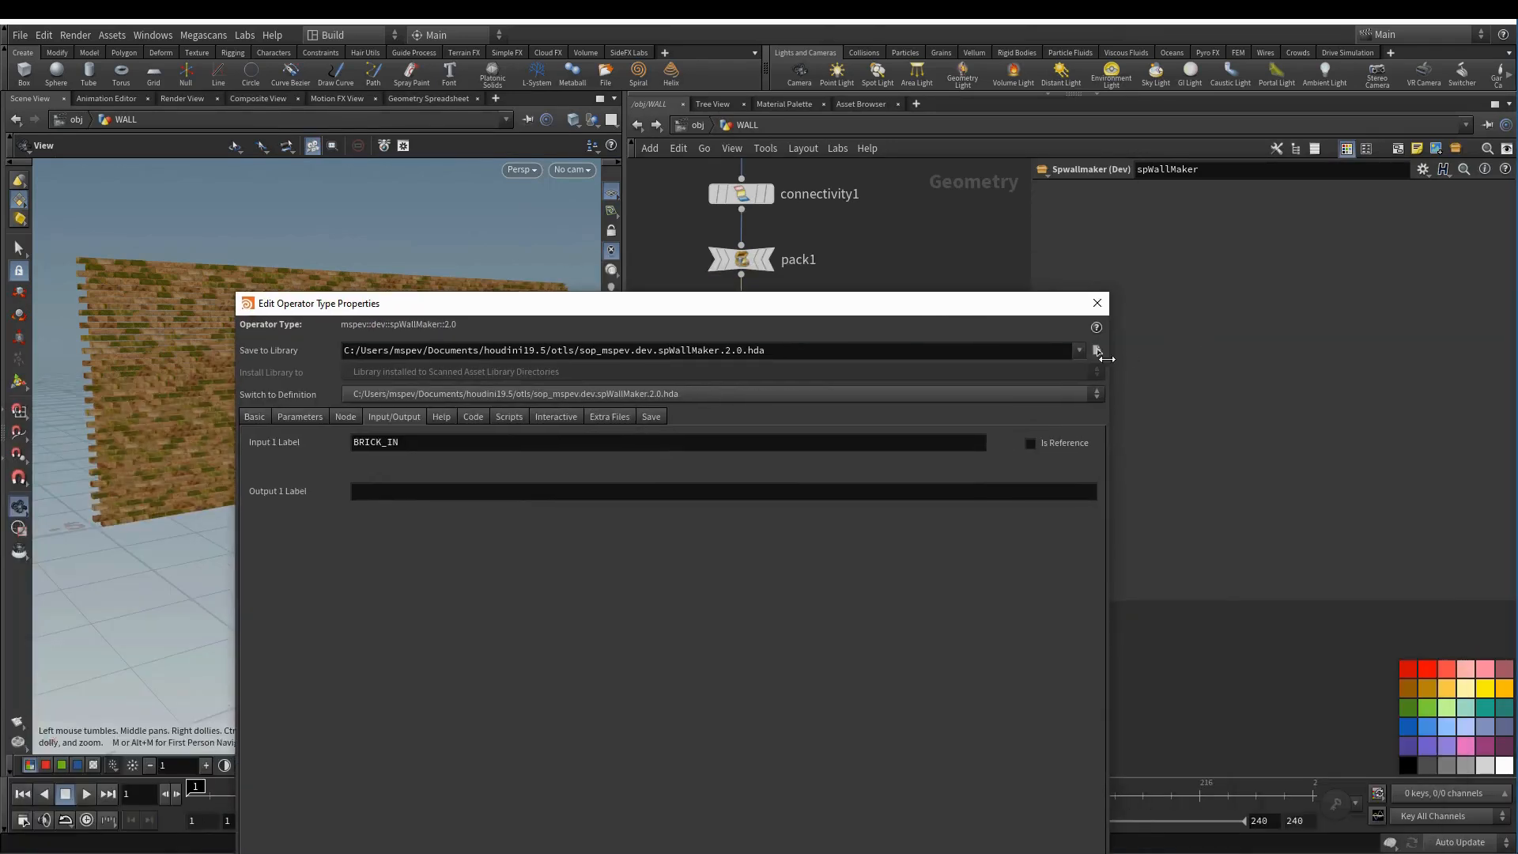
pyautogui.click(1097, 304)
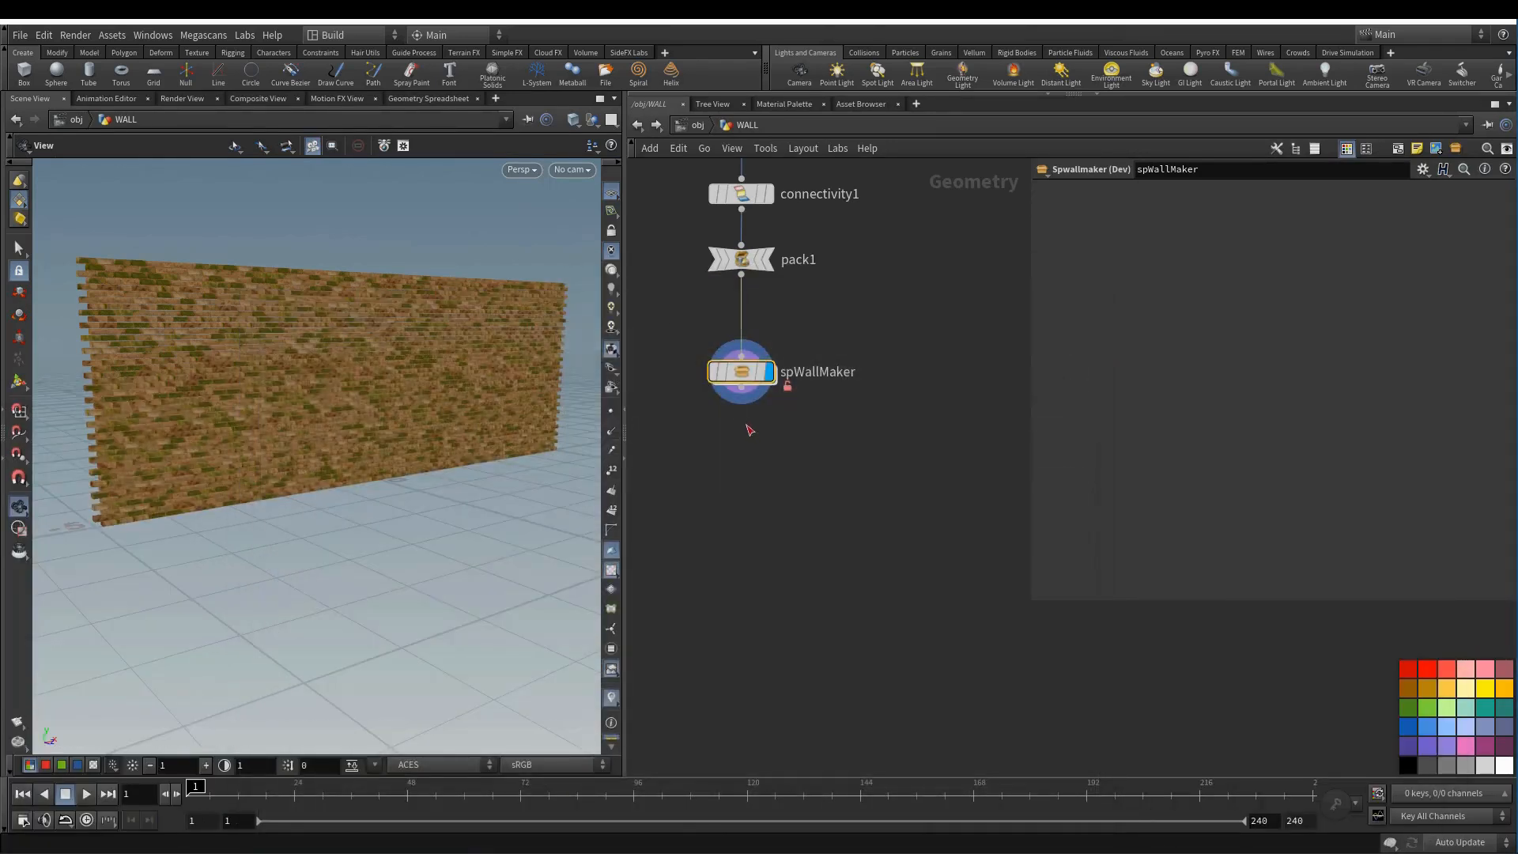
# - Delete the spWallMaker node and add a fresh Spwallmaker (Dev) digital asset node beside pack1
pyautogui.press('Delete')
pyautogui.moveTo(817, 393); pyautogui.dragTo(736, 444, button='middle')
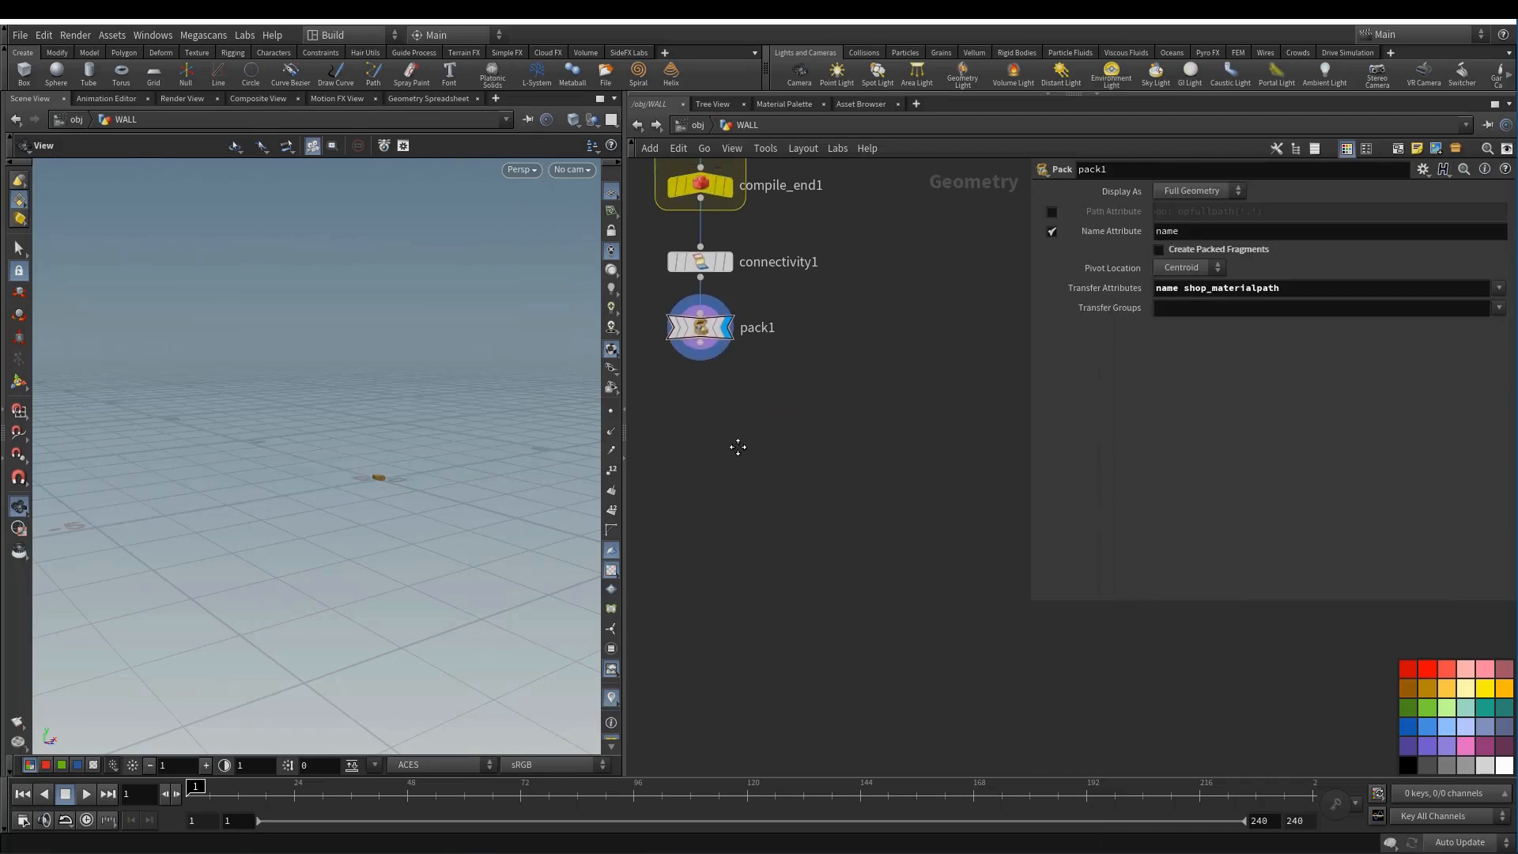
pyautogui.press('Tab')
pyautogui.moveTo(780, 187)
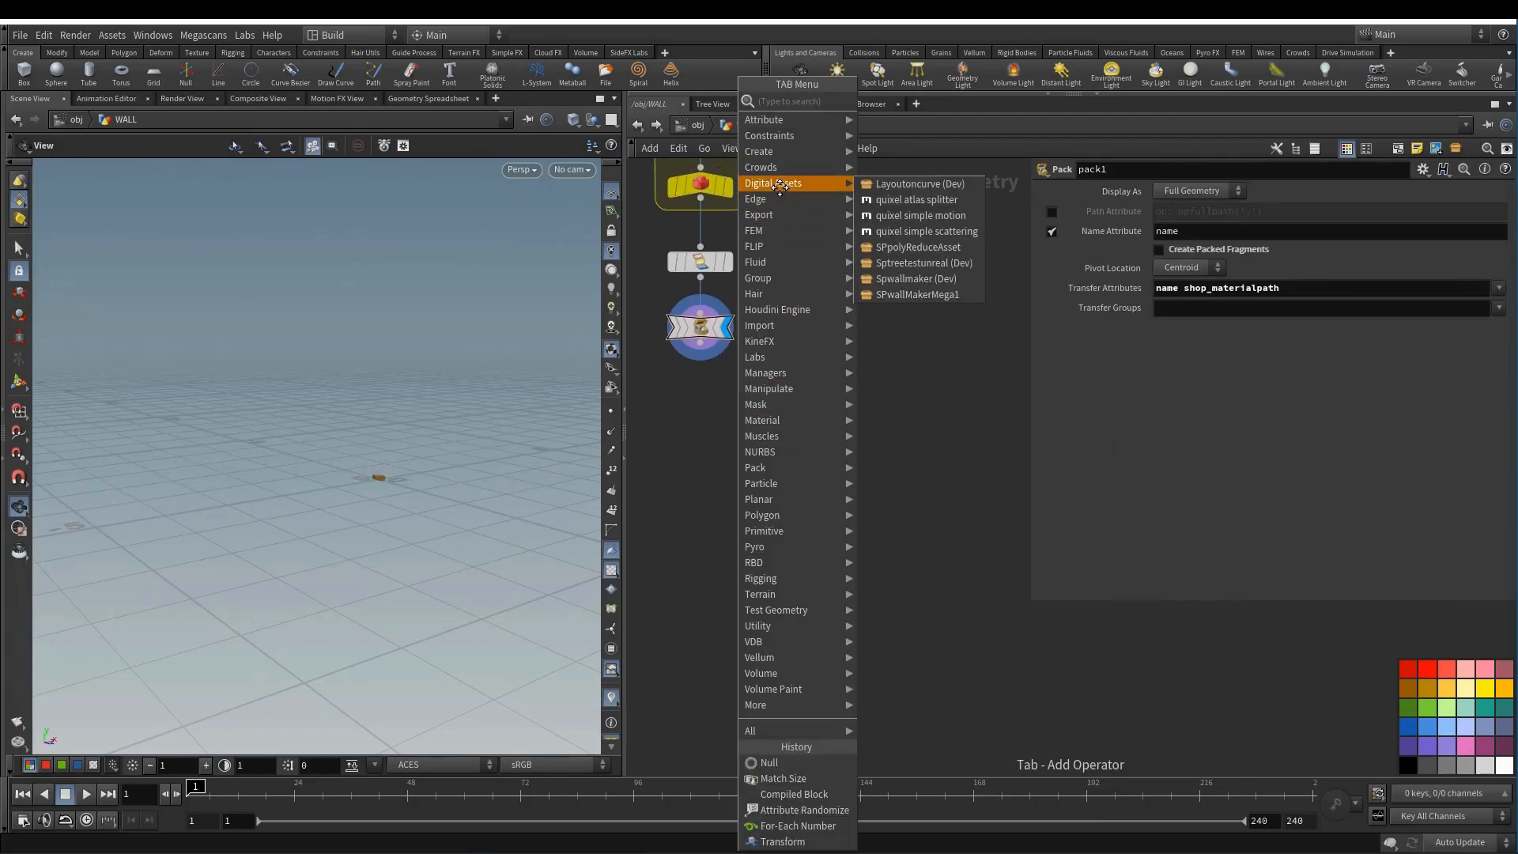
pyautogui.click(918, 278)
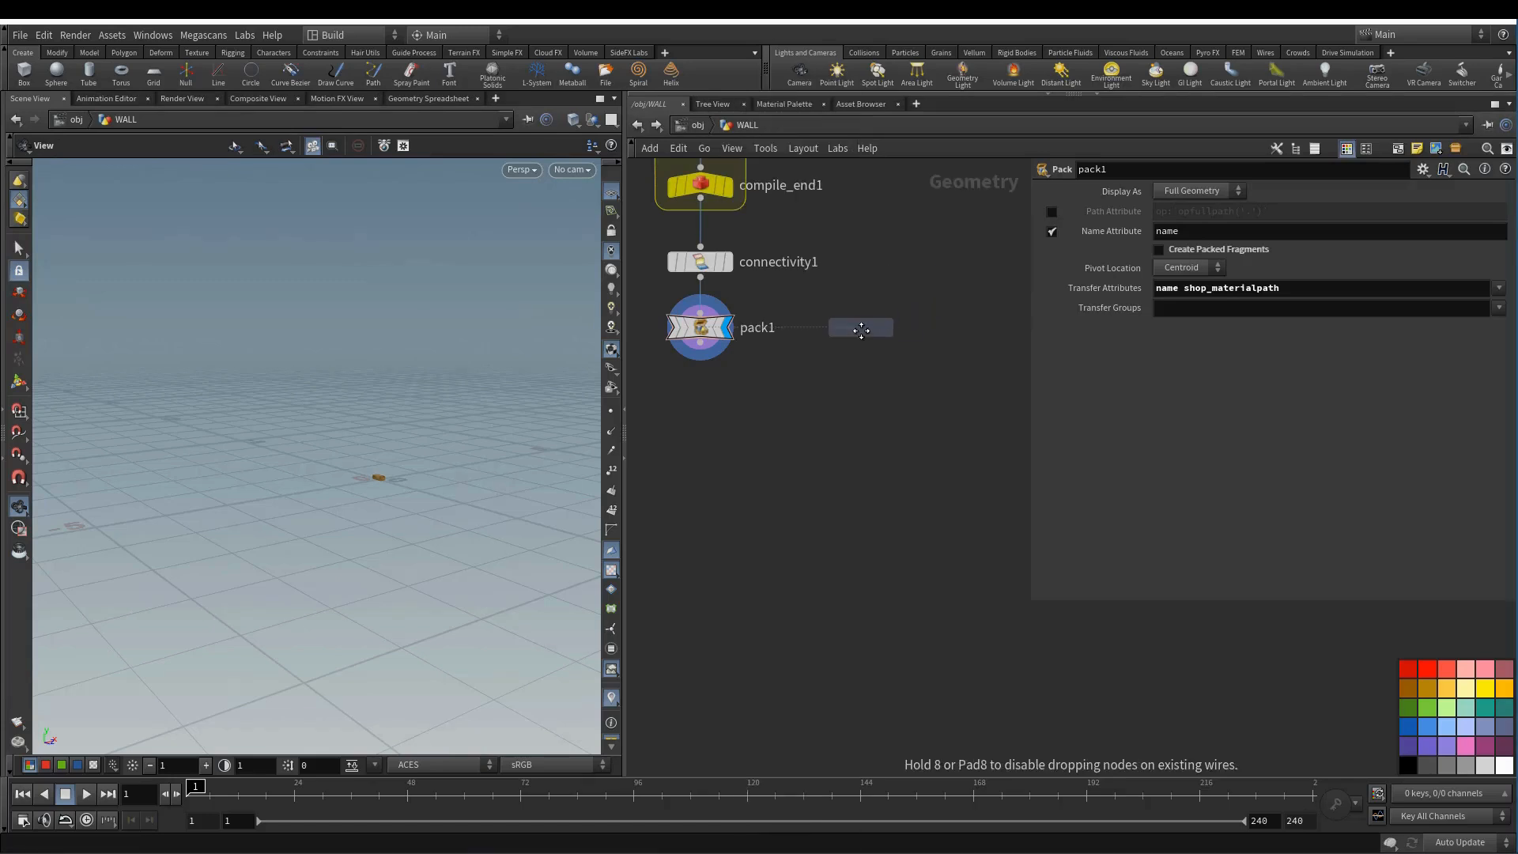
pyautogui.click(861, 359)
# - Place spWallMaker1 directly below pack1, wire pack1 into its input and display the generated wall
pyautogui.moveTo(859, 343); pyautogui.dragTo(699, 457)
pyautogui.moveTo(700, 345); pyautogui.dragTo(701, 435)
pyautogui.moveTo(701, 454)
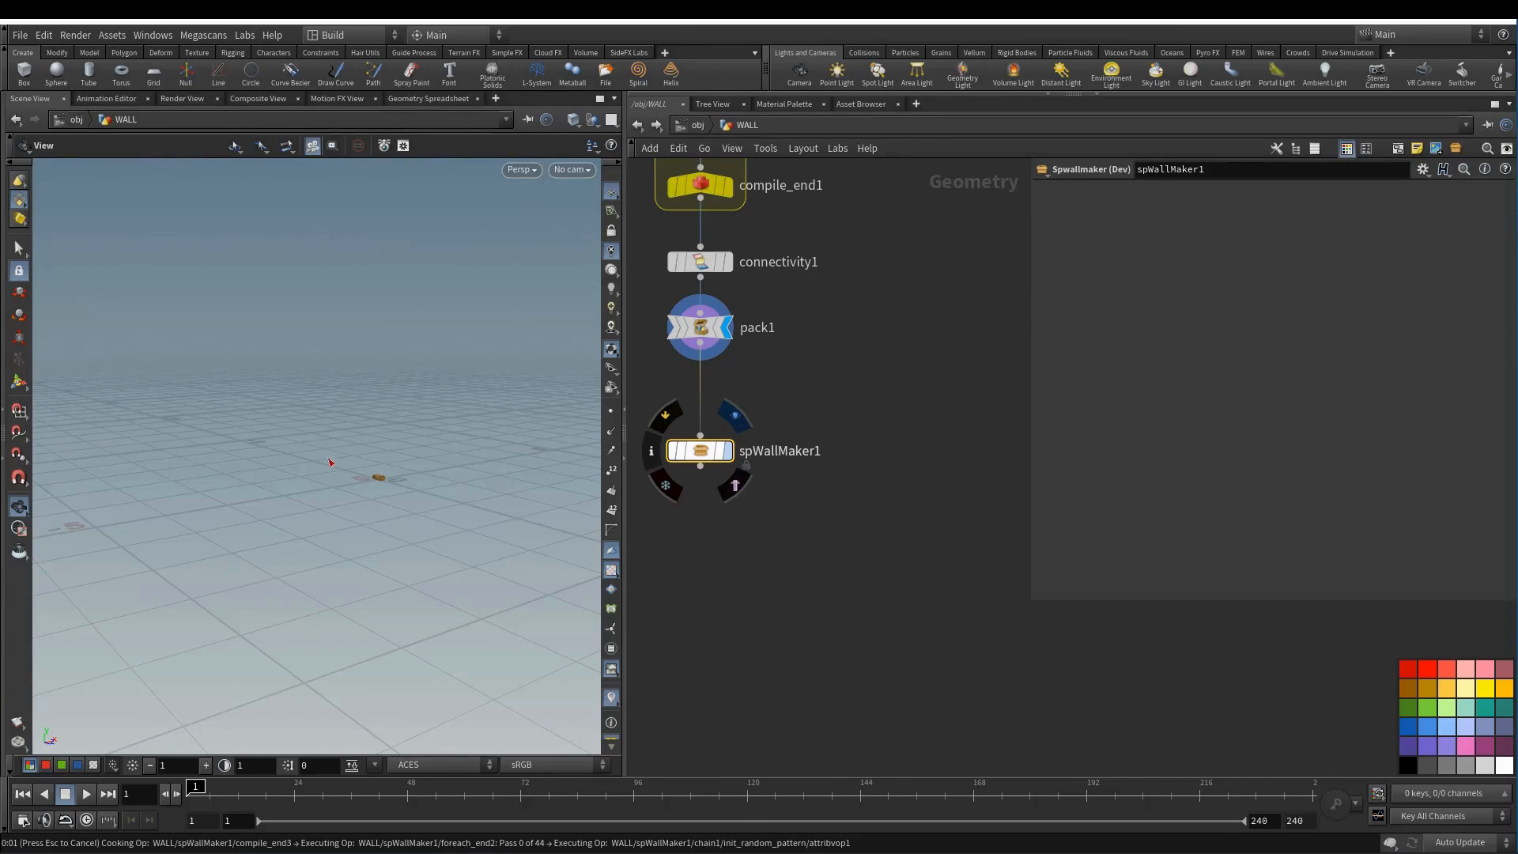
pyautogui.moveTo(293, 414); pyautogui.dragTo(298, 402)
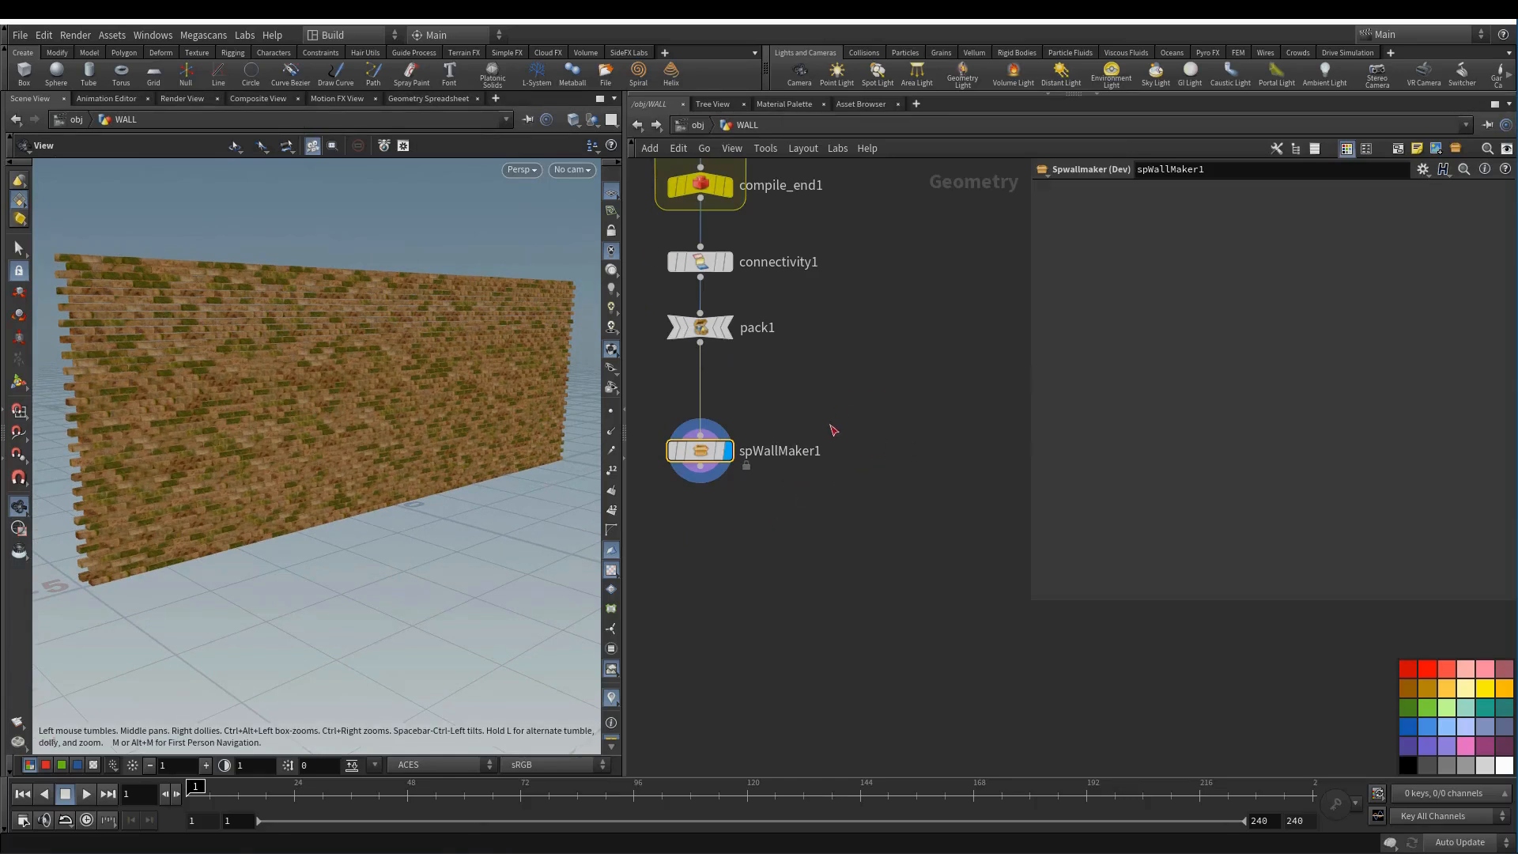
pyautogui.moveTo(846, 425); pyautogui.dragTo(875, 418, button='middle')
pyautogui.moveTo(739, 465); pyautogui.dragTo(736, 444)
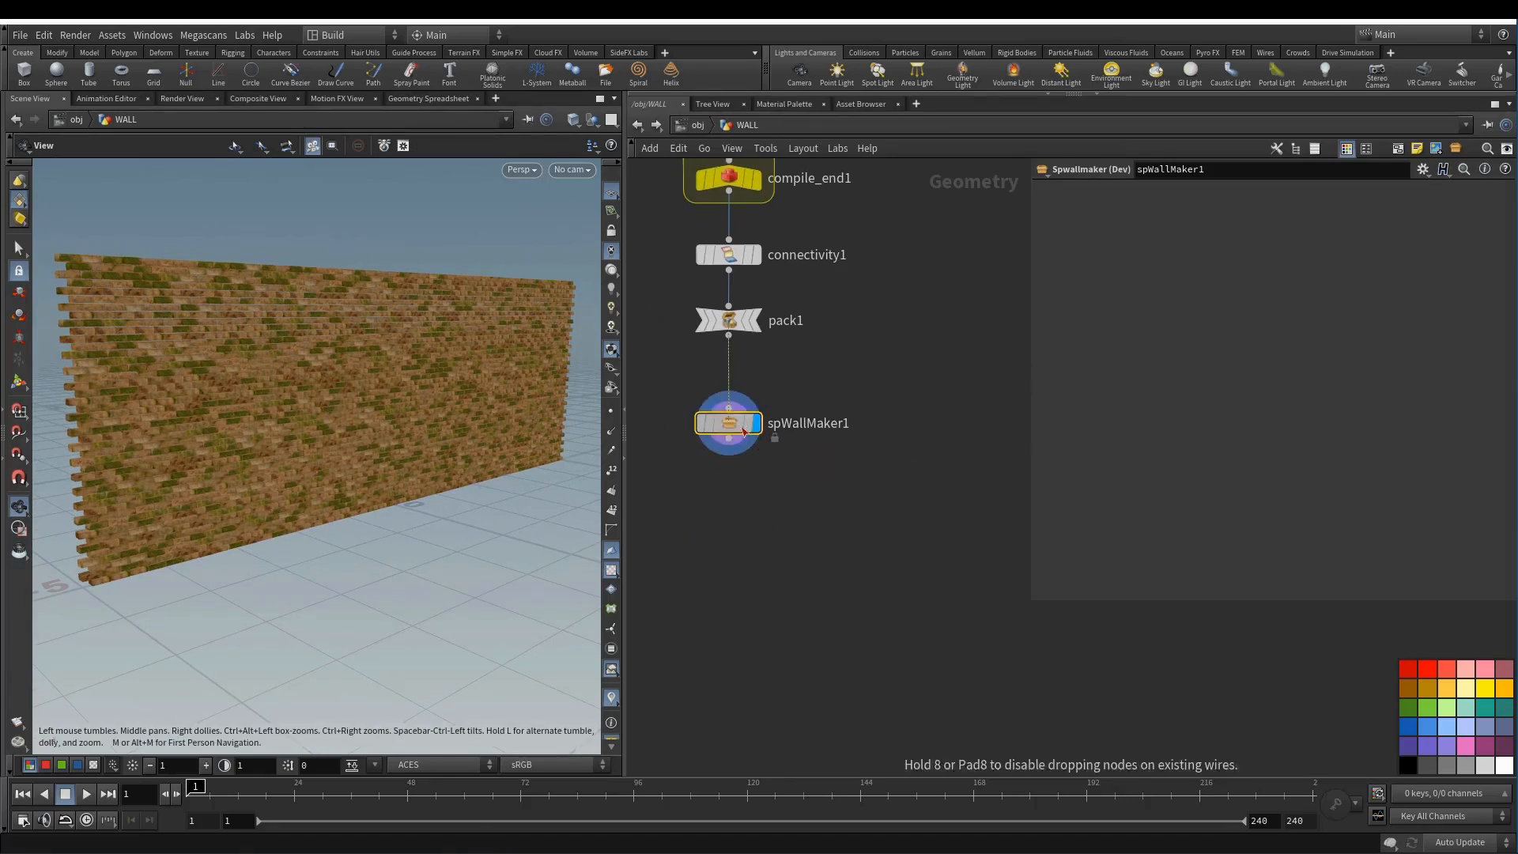
# - Inspect the locked network inside spWallMaker1, then allow editing of the asset's contents
pyautogui.rightClick(725, 427)
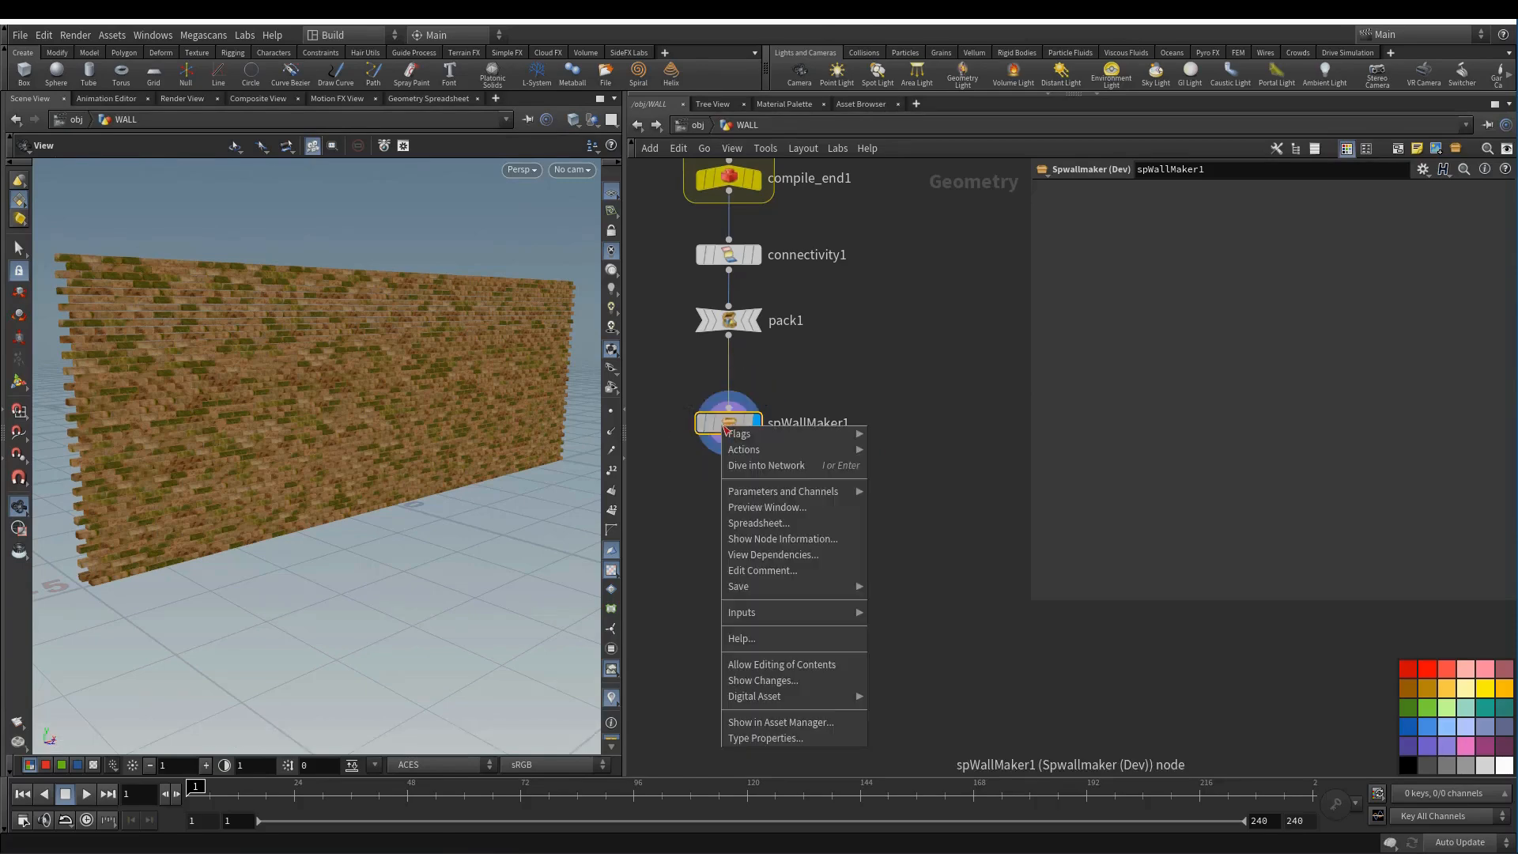
pyautogui.press('i')
pyautogui.moveTo(901, 422); pyautogui.dragTo(704, 501, button='middle')
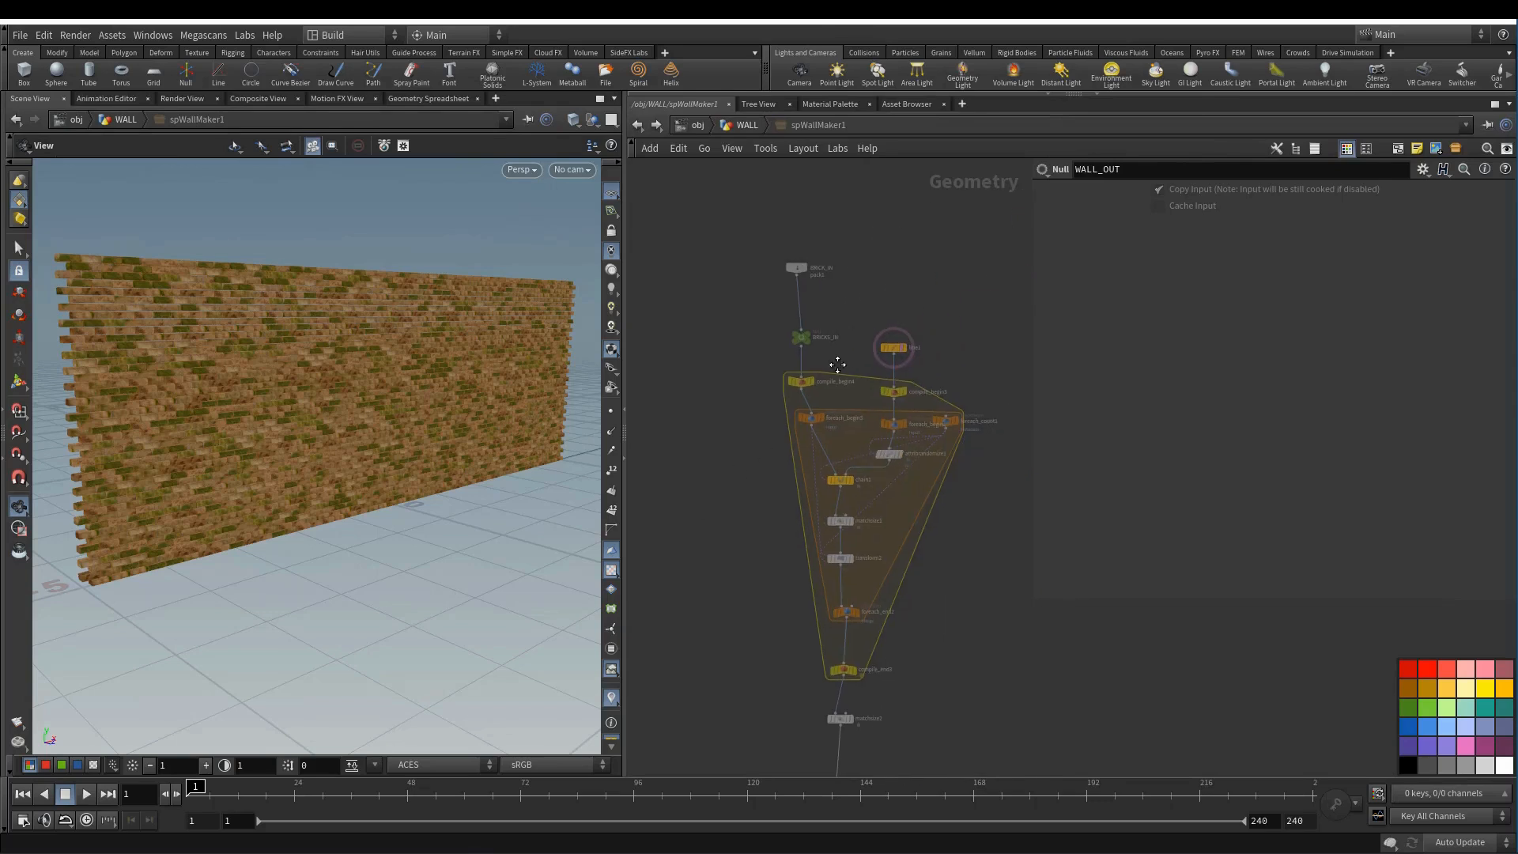
pyautogui.click(747, 125)
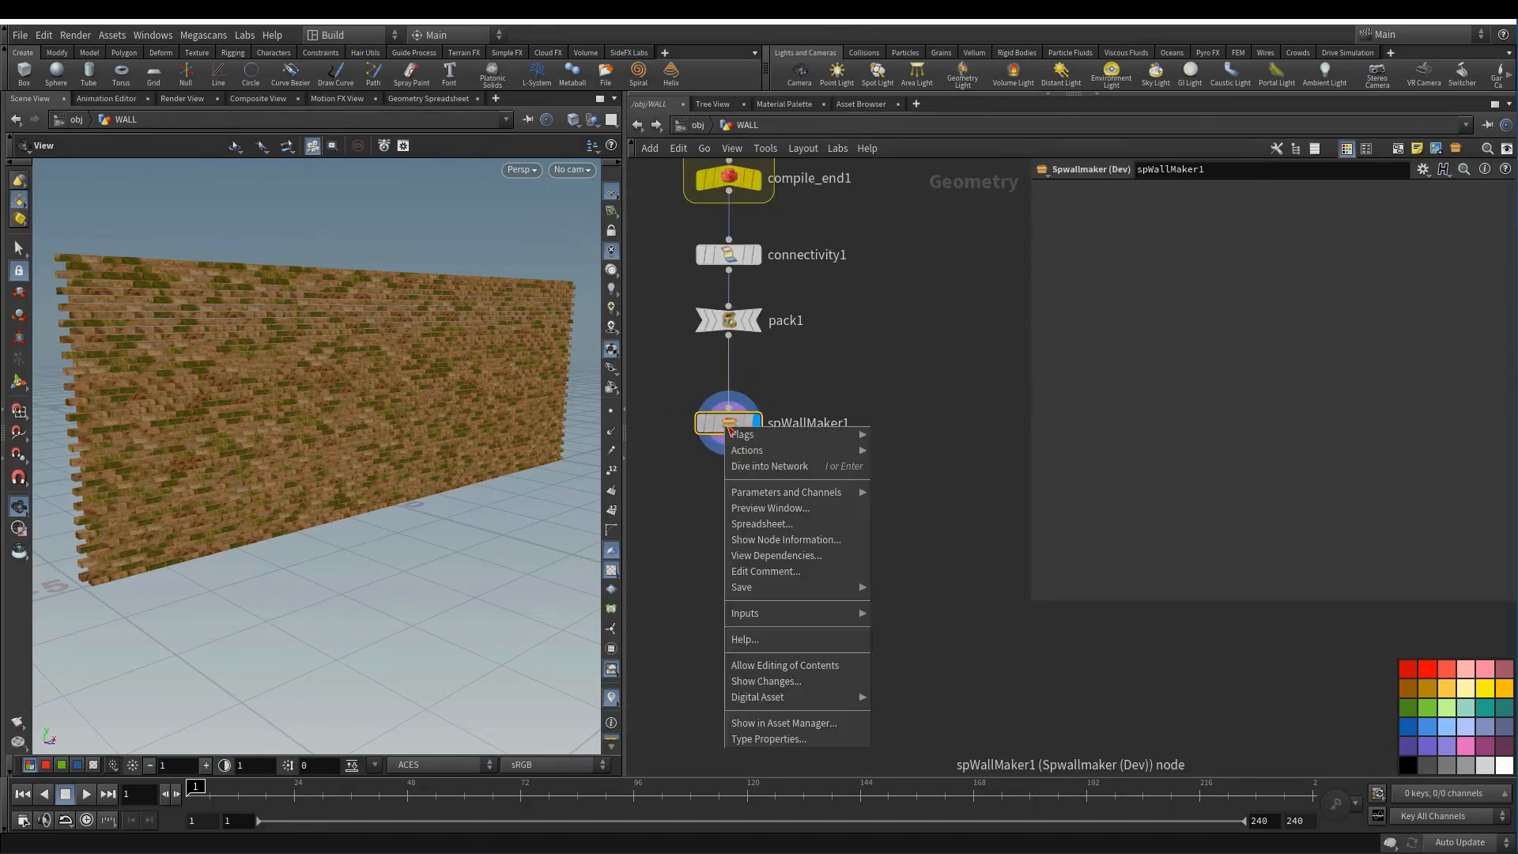
pyautogui.rightClick(726, 428)
pyautogui.click(798, 665)
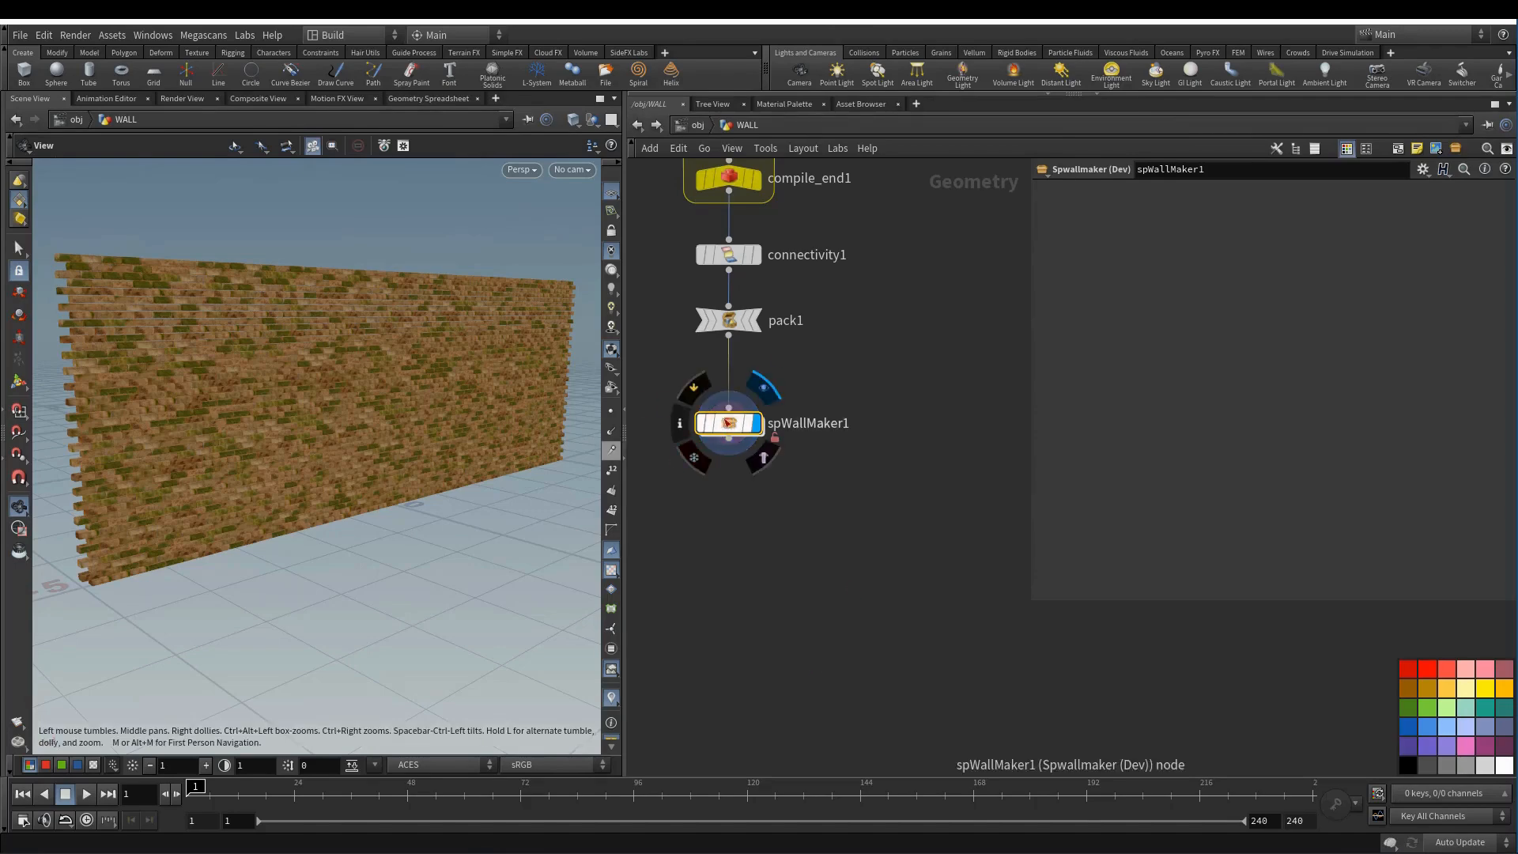
# - Move spWallMaker1 closer to pack1, and inside its network shift output0 farther below WALL_OUT before returning to the WALL level
pyautogui.moveTo(729, 429); pyautogui.dragTo(729, 410)
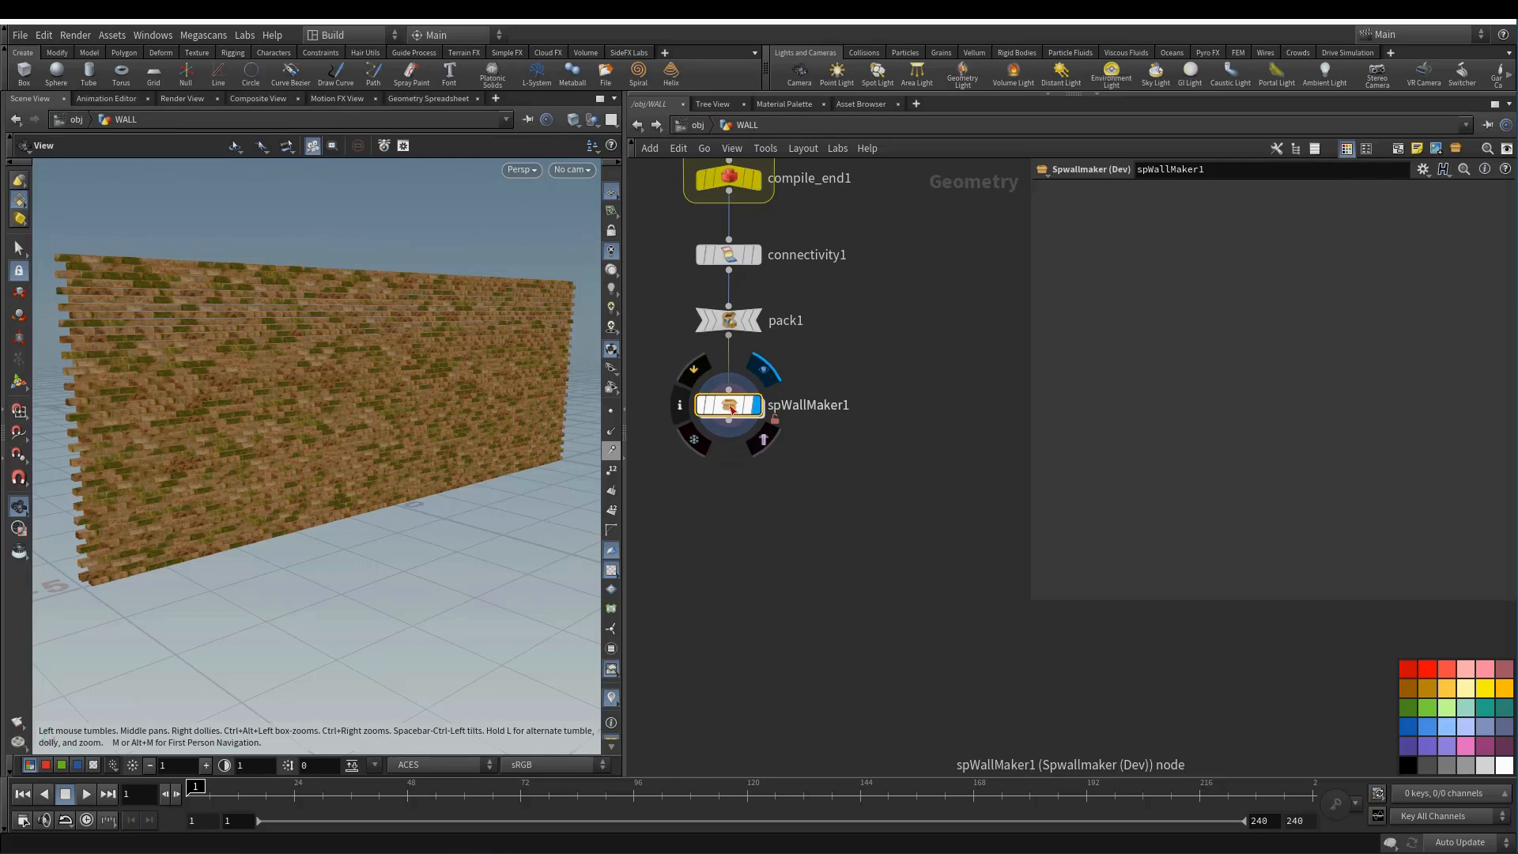
pyautogui.doubleClick(729, 405)
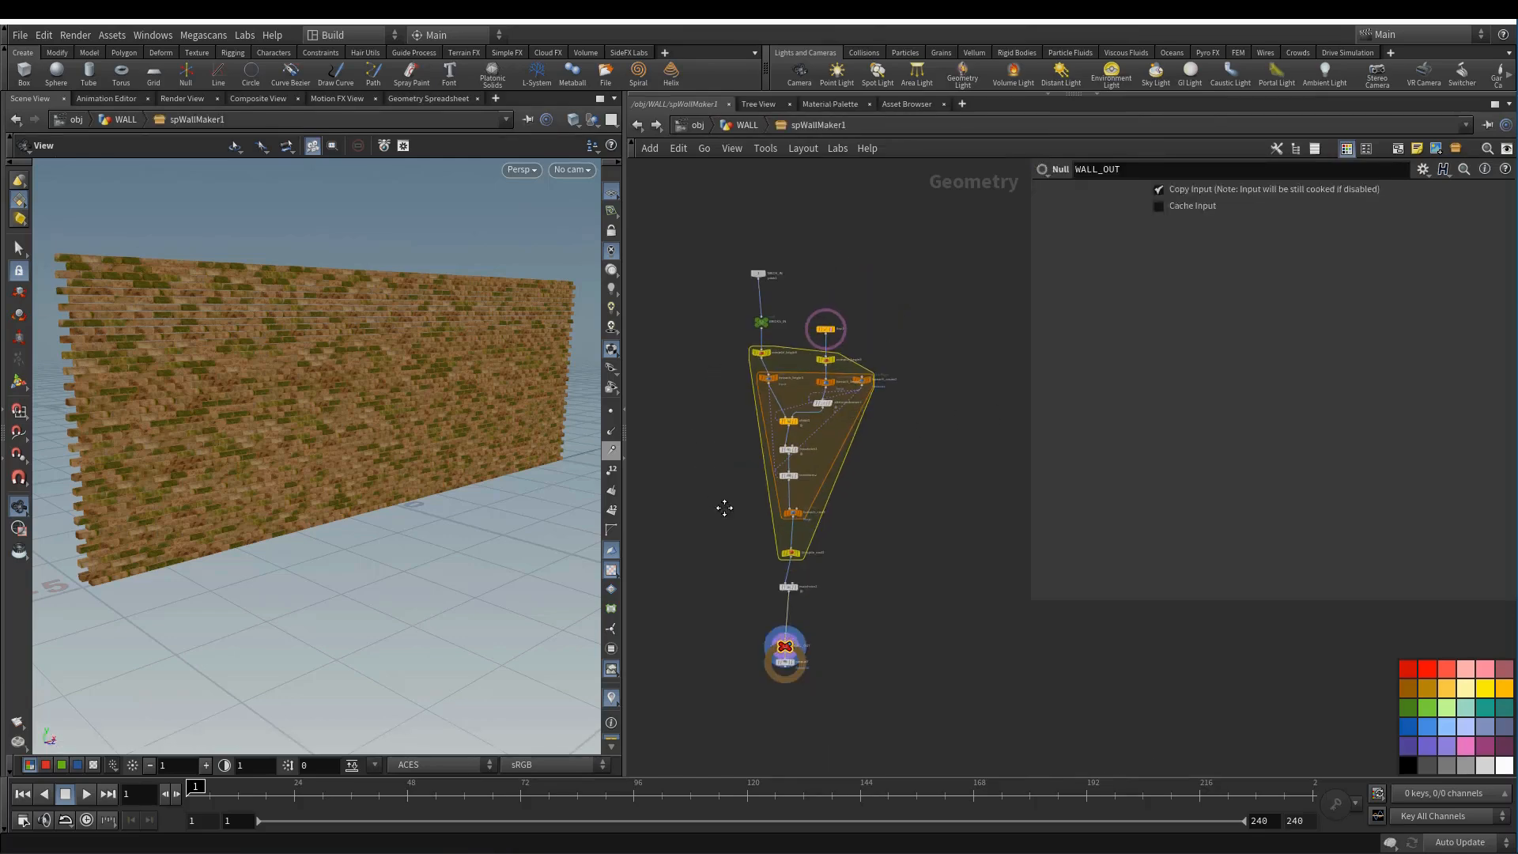
pyautogui.moveTo(725, 508); pyautogui.dragTo(722, 474, button='middle')
pyautogui.scroll(2, 743, 575)
pyautogui.moveTo(801, 652); pyautogui.dragTo(806, 697)
pyautogui.scroll(3, 844, 668)
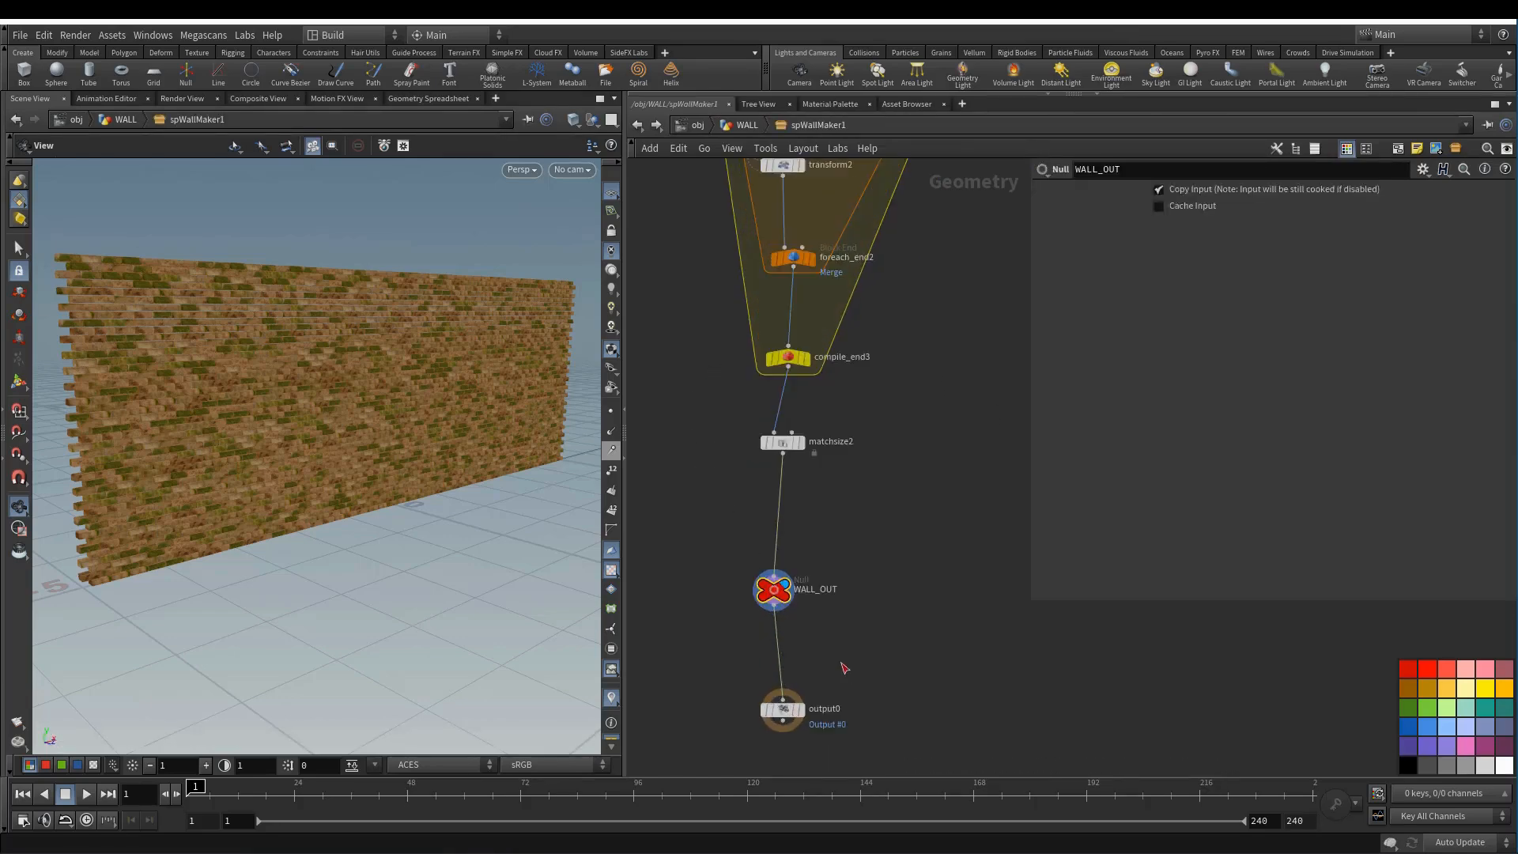
pyautogui.scroll(2, 830, 661)
pyautogui.moveTo(1032, 600); pyautogui.dragTo(1056, 633)
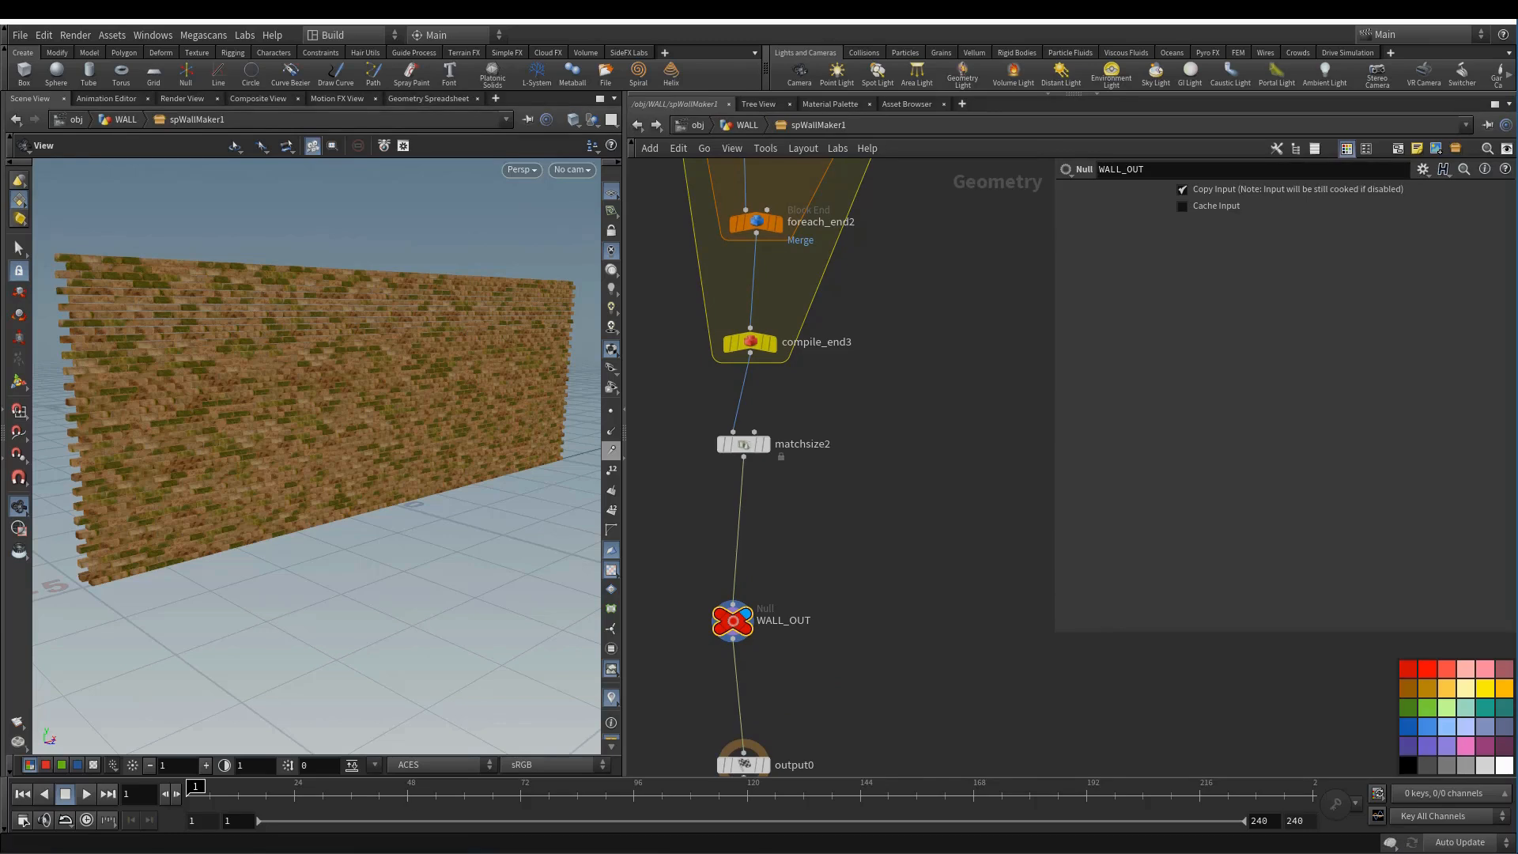
pyautogui.scroll(-5, 843, 442)
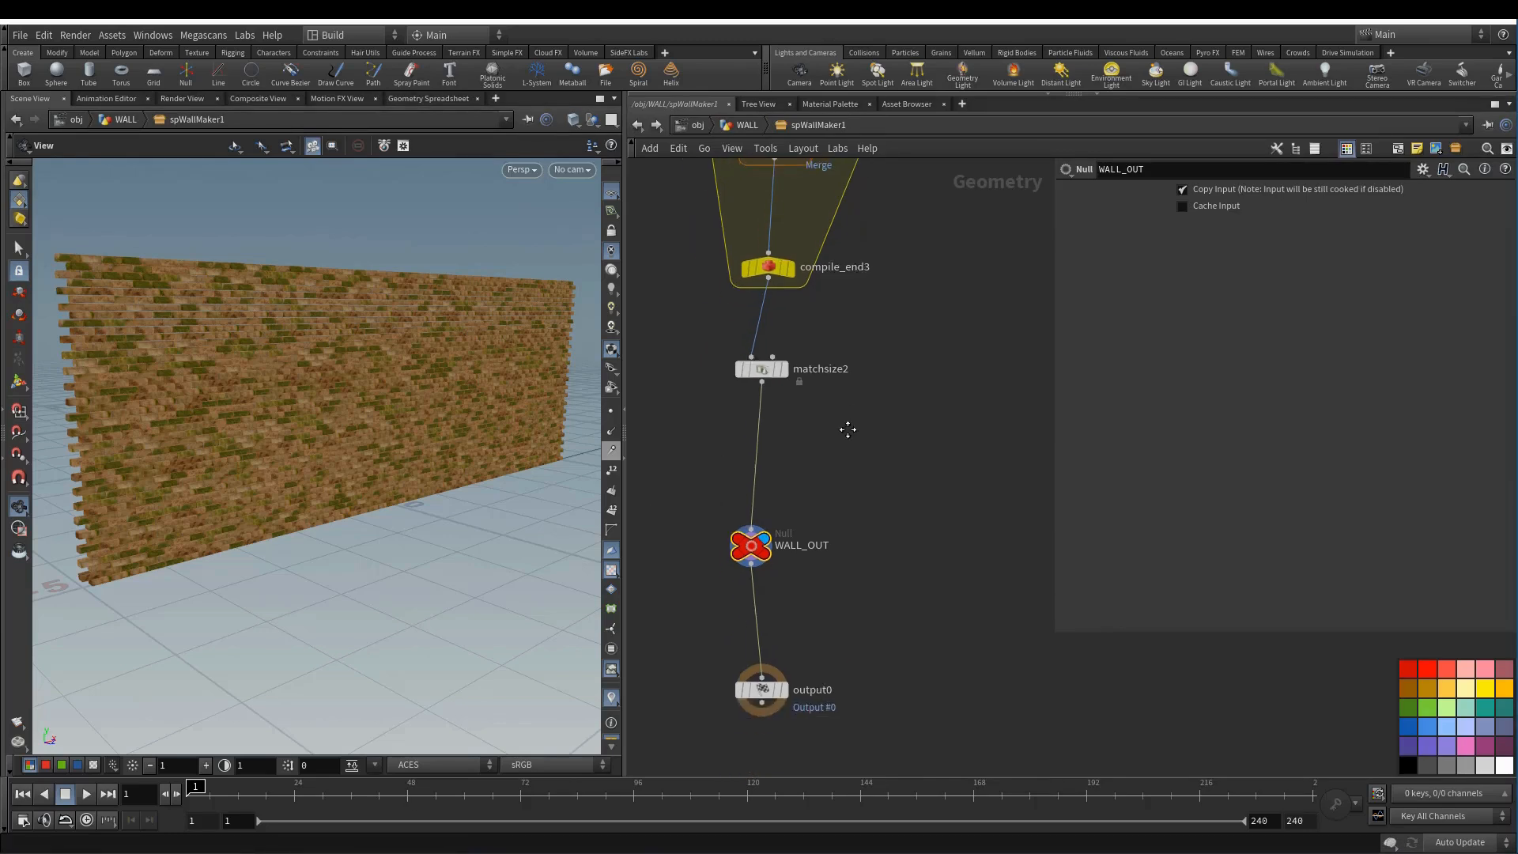
pyautogui.click(744, 125)
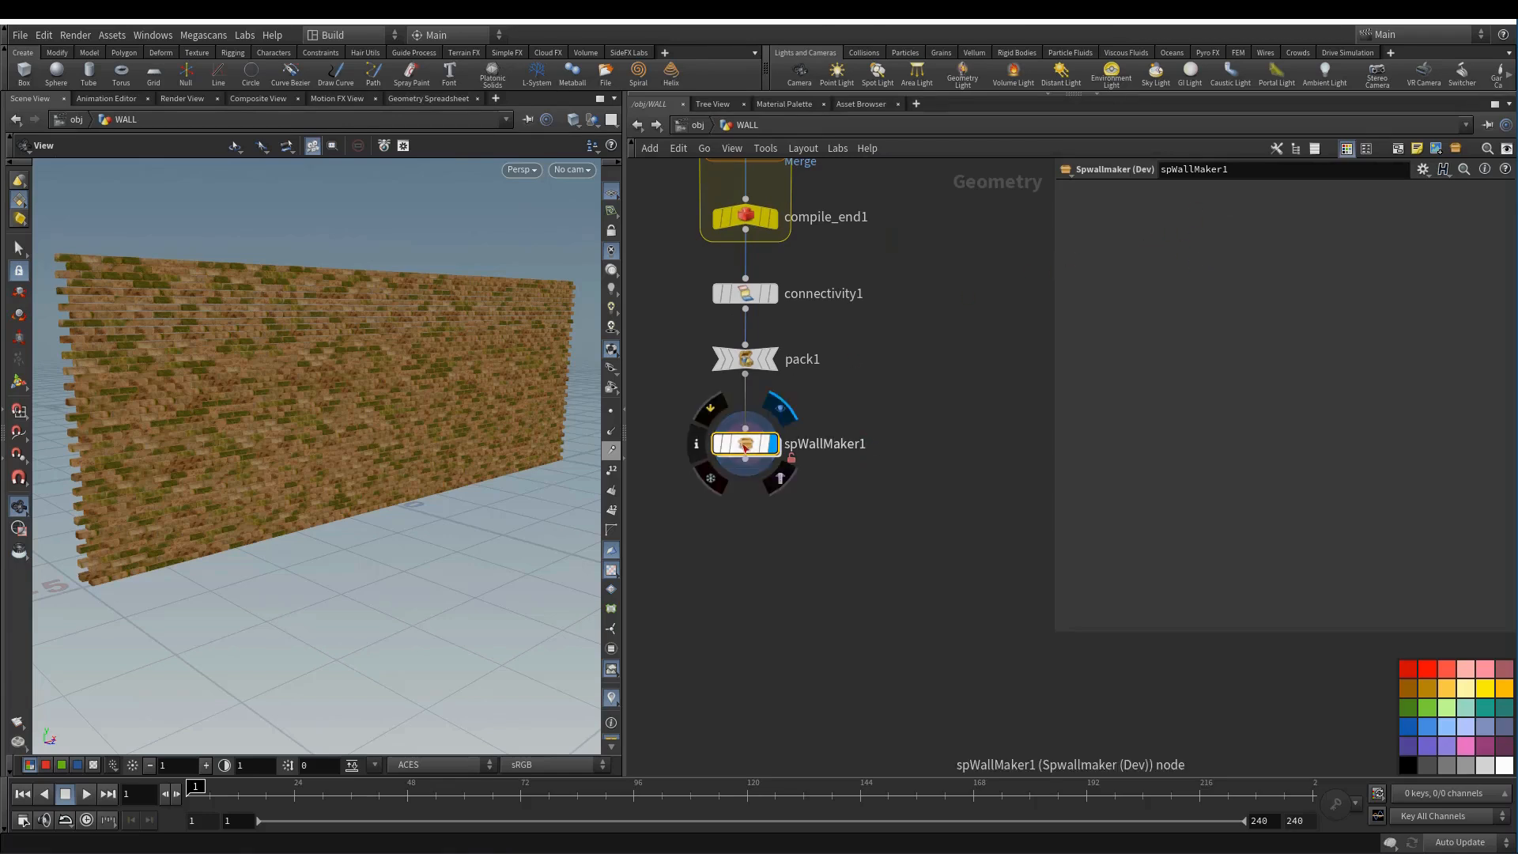
# - View the Parameters section of spWallMaker1's type properties and close the window
pyautogui.rightClick(743, 446)
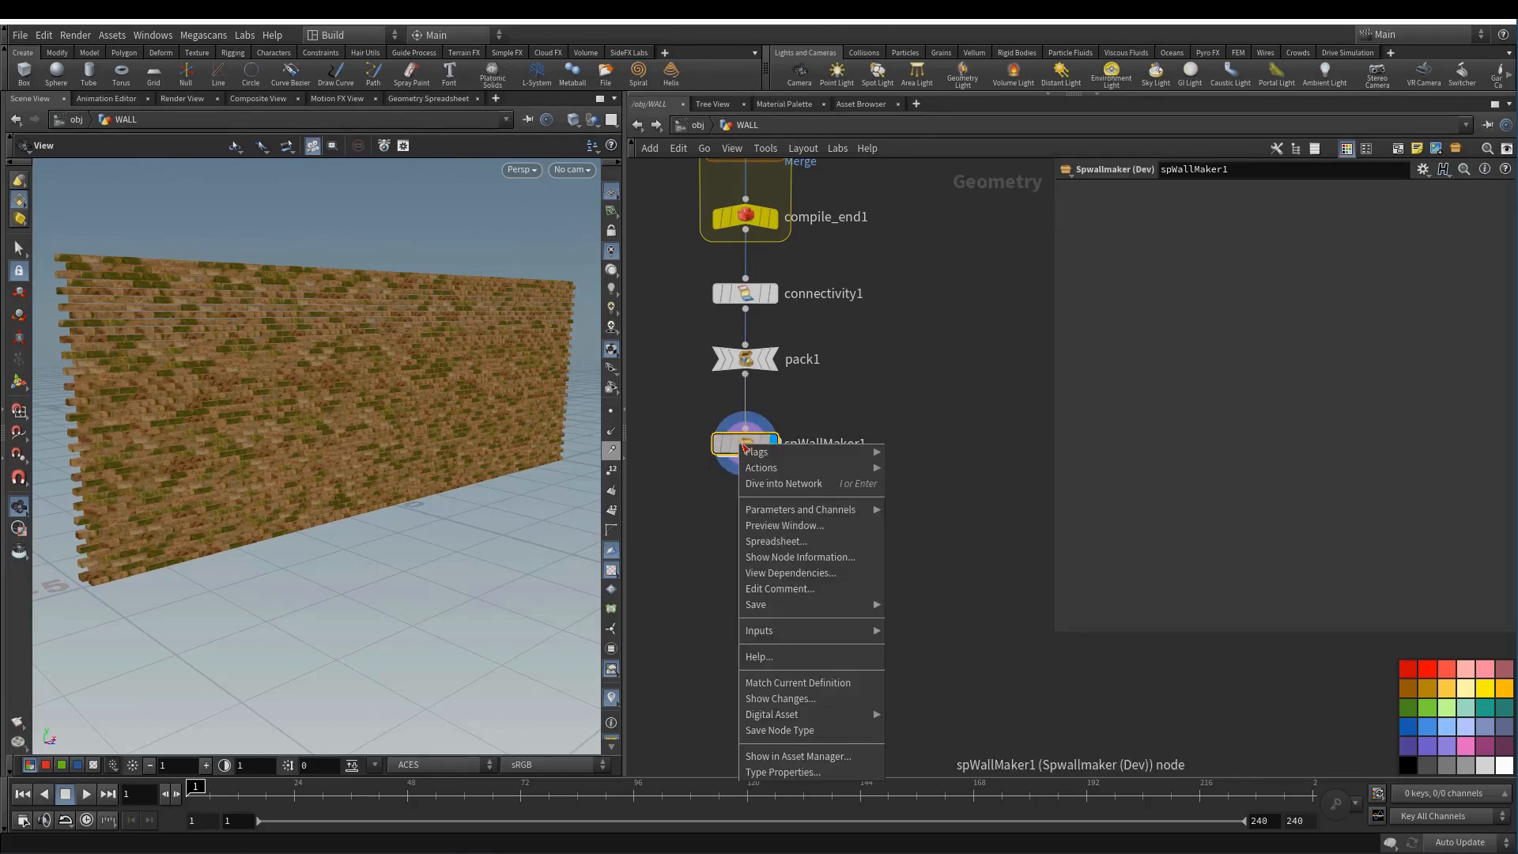
pyautogui.click(794, 773)
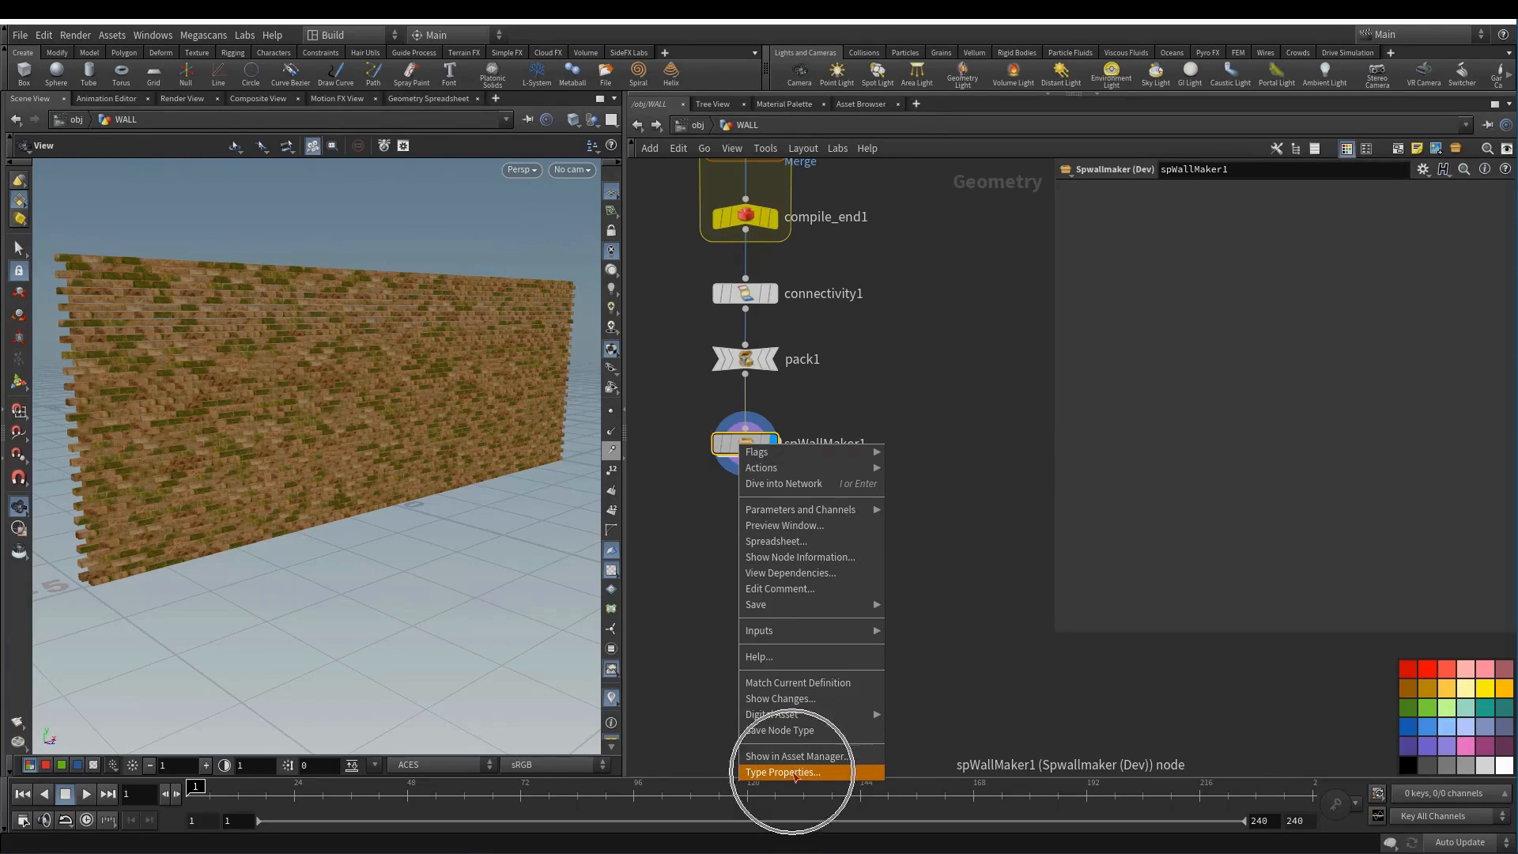
pyautogui.click(794, 773)
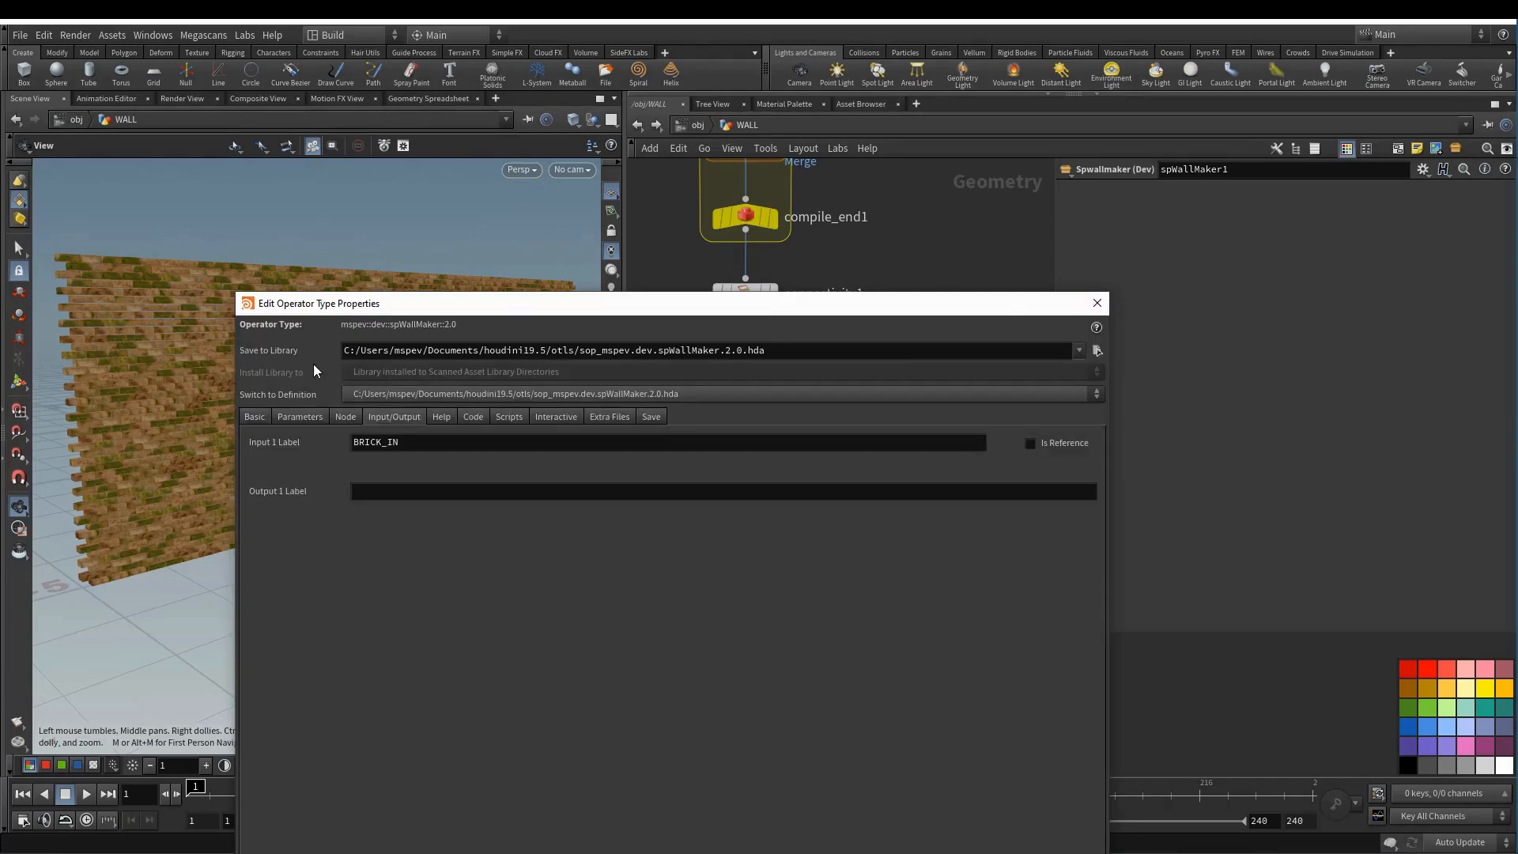
pyautogui.click(308, 417)
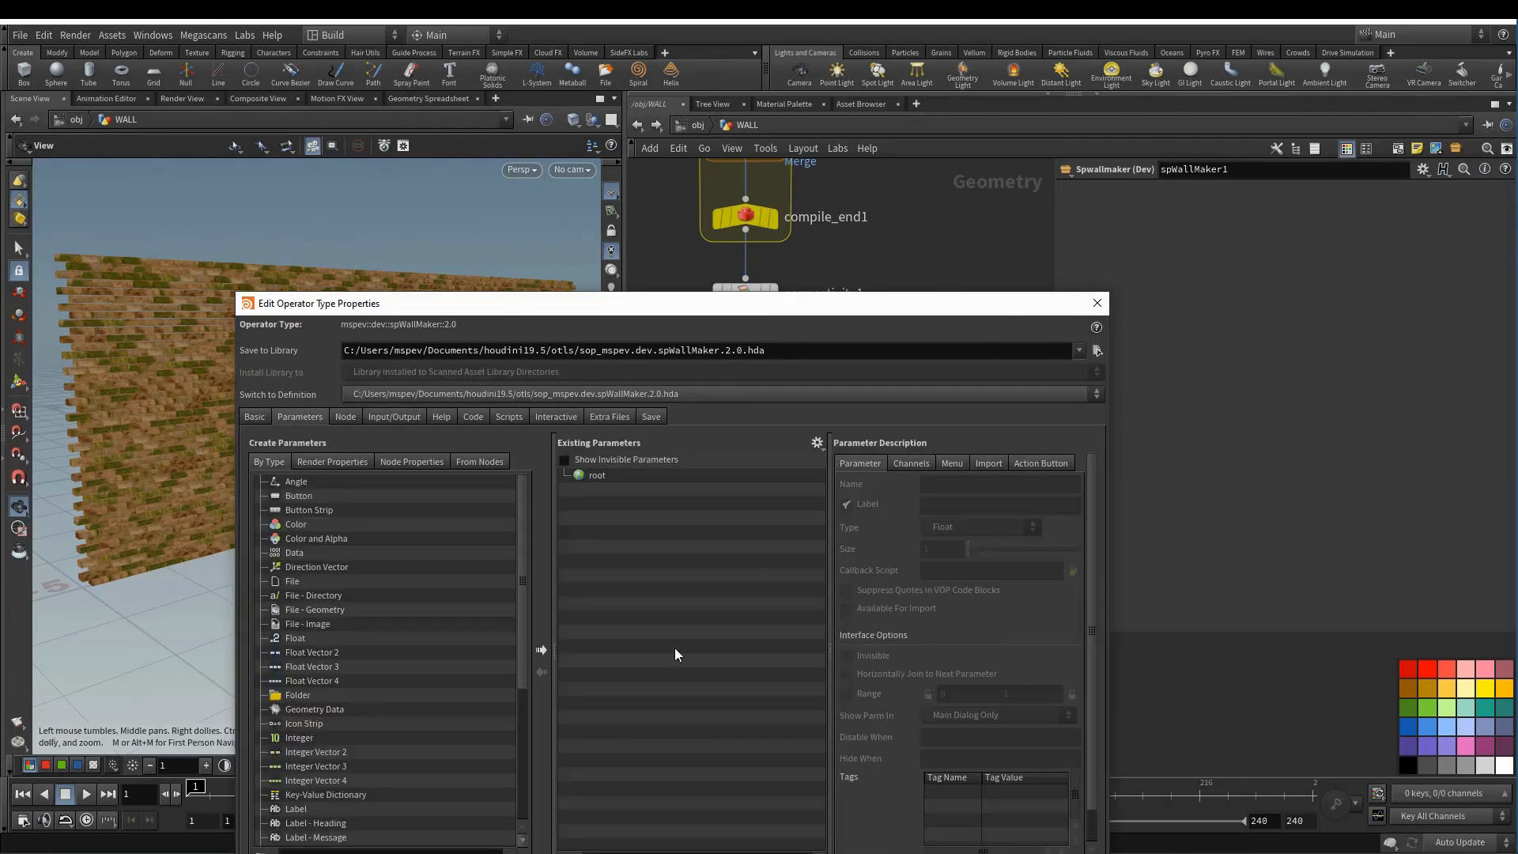
pyautogui.click(1096, 305)
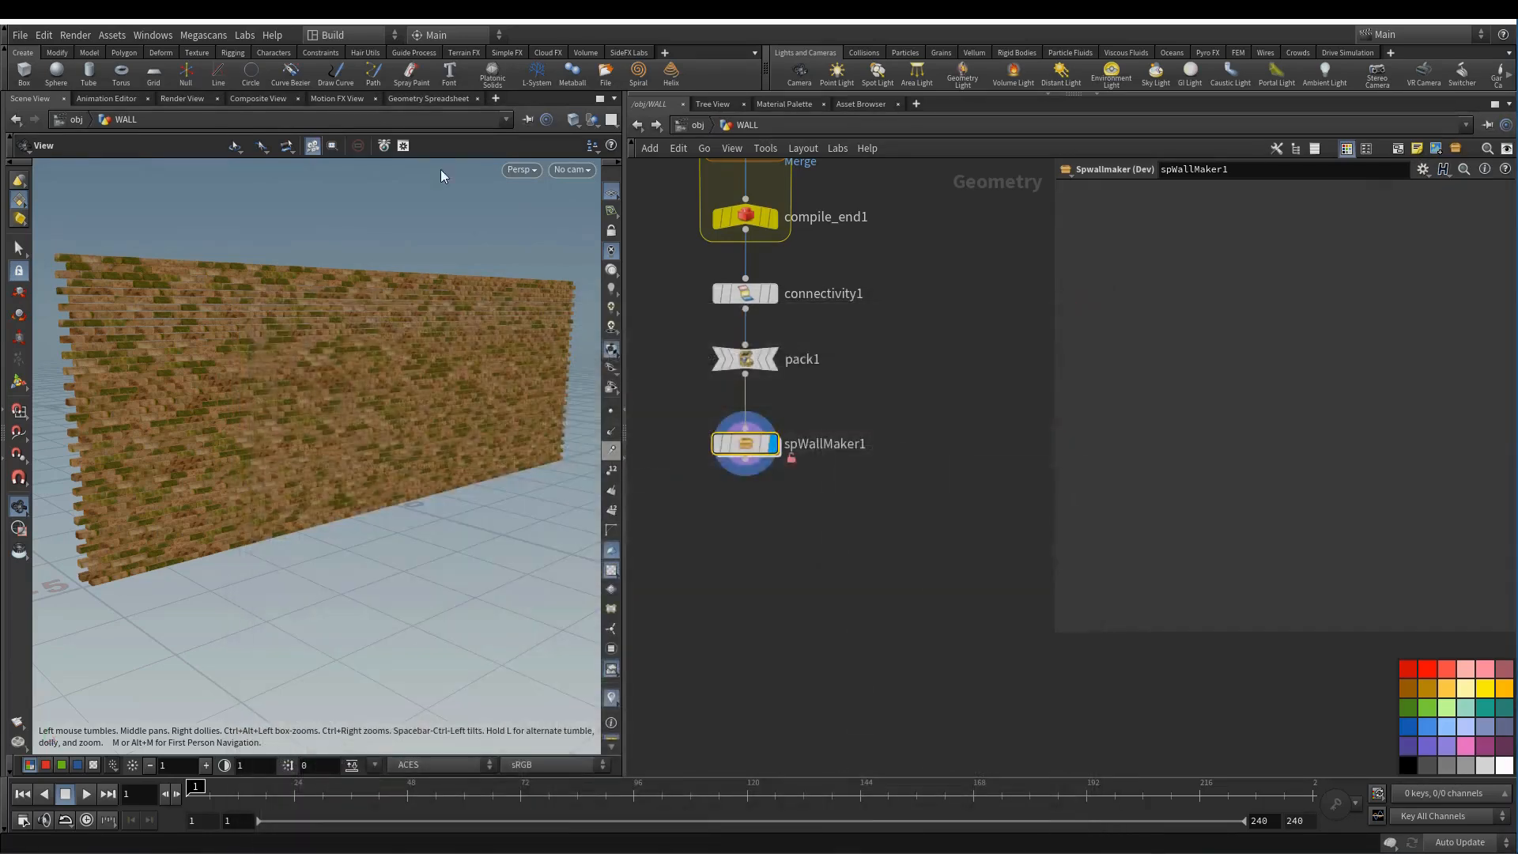
# - Open the asset properties of Spwallmaker (Dev) and the network inside spWallMaker1, arranged so both are accessible
pyautogui.click(113, 36)
pyautogui.moveTo(174, 144)
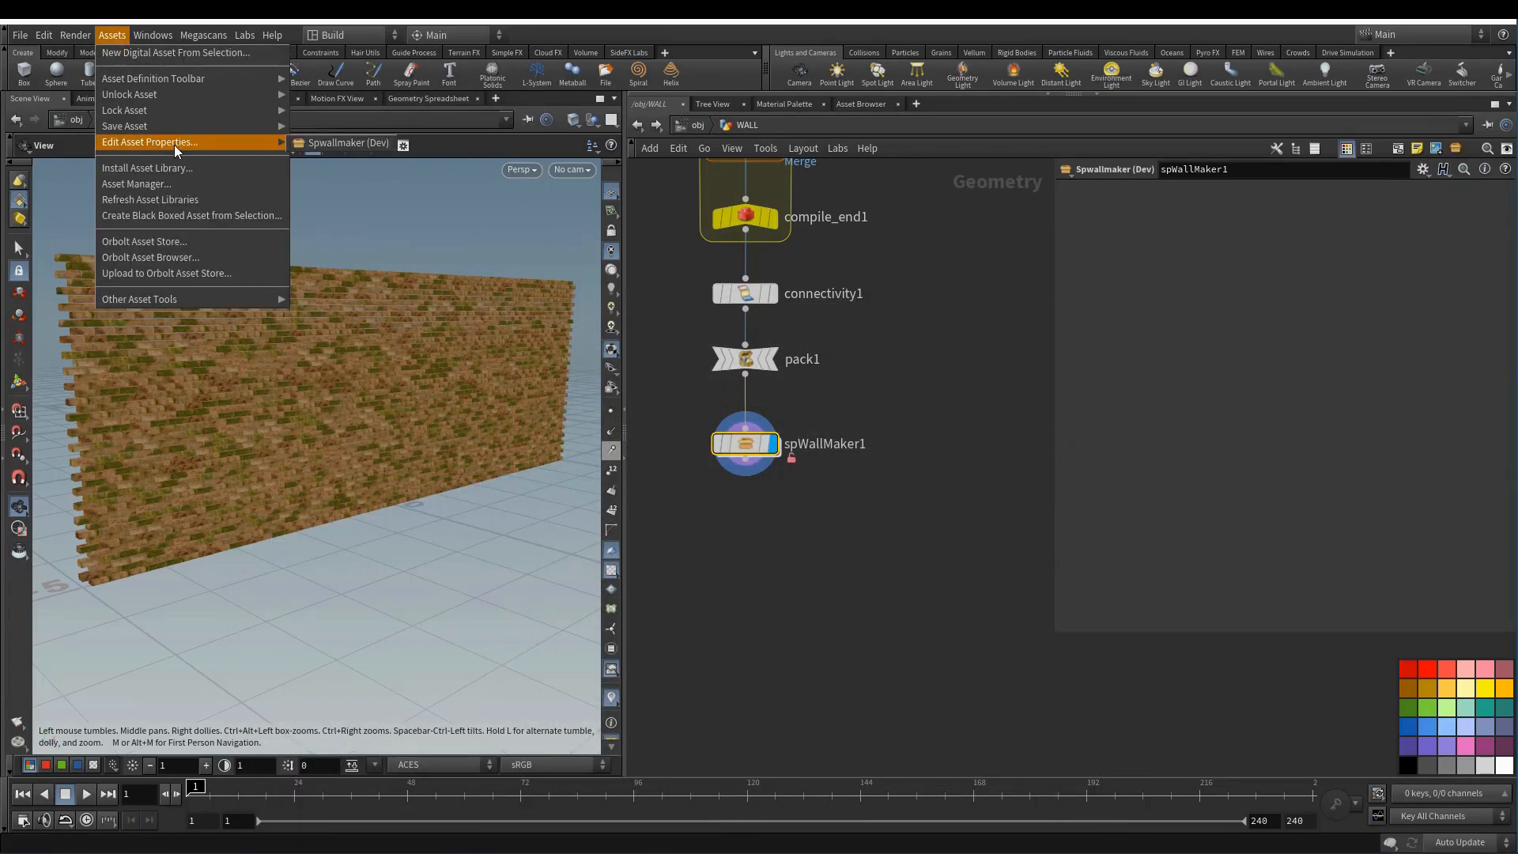
pyautogui.click(349, 142)
pyautogui.moveTo(694, 316); pyautogui.dragTo(516, 143)
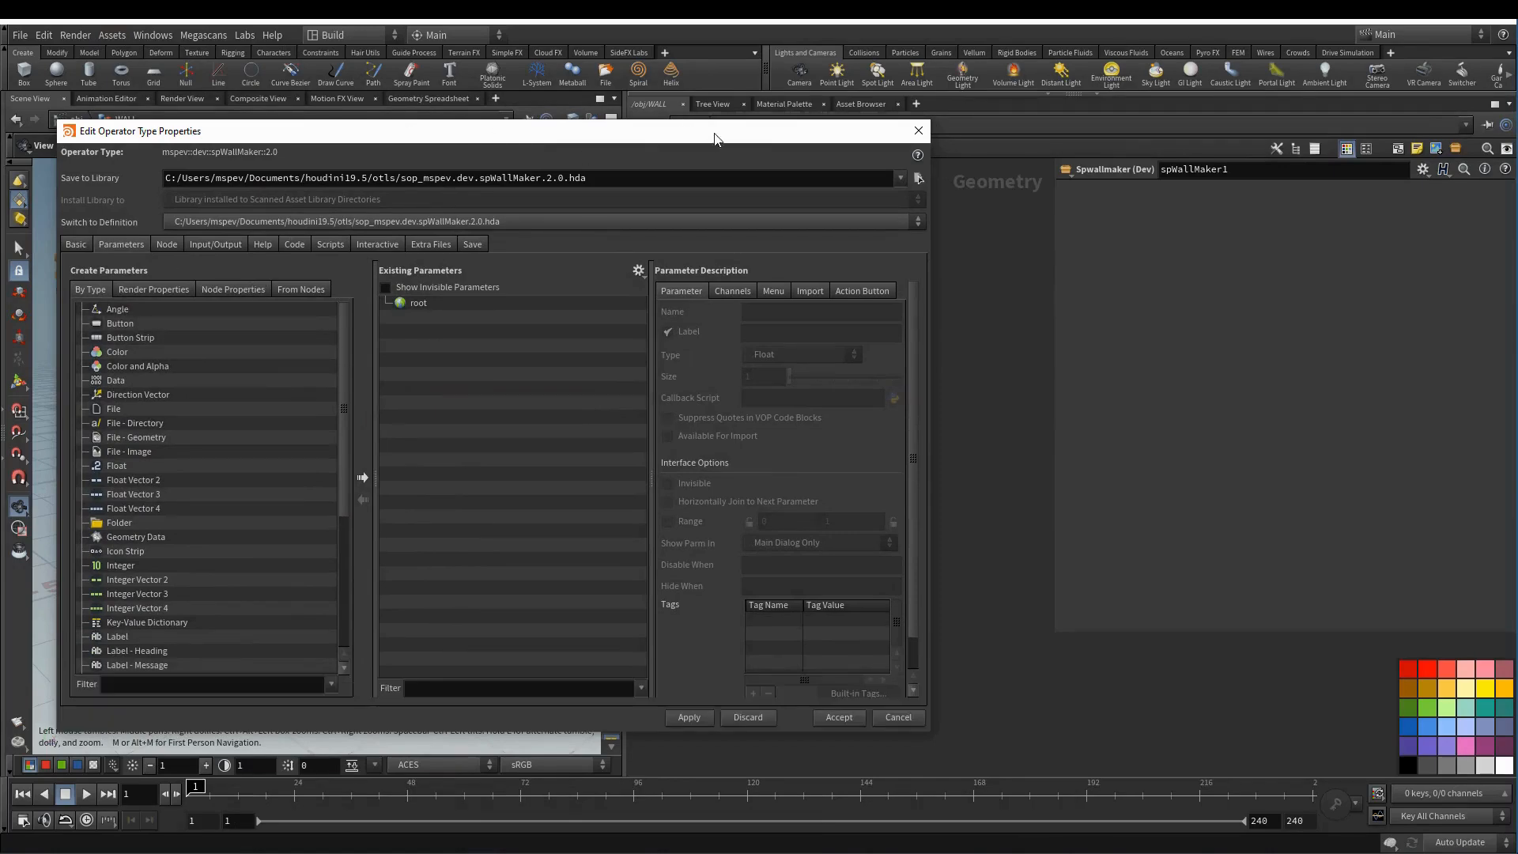
pyautogui.moveTo(718, 140); pyautogui.dragTo(539, 378)
pyautogui.moveTo(949, 430); pyautogui.dragTo(1052, 331, button='middle')
pyautogui.doubleClick(850, 352)
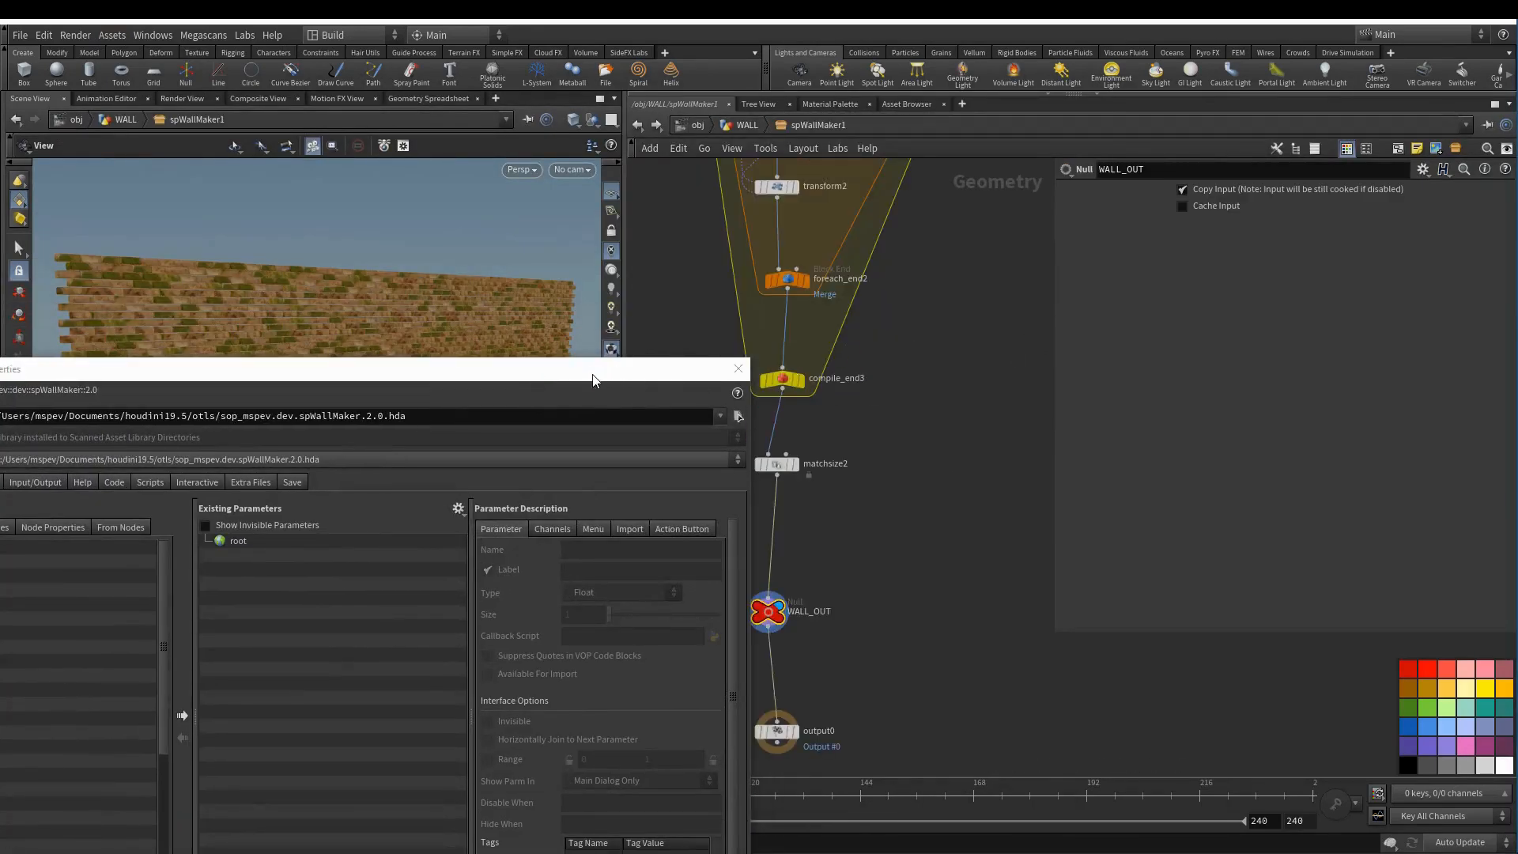
pyautogui.moveTo(592, 375); pyautogui.dragTo(641, 276)
# - Export the Length parameter of the line1 node to the asset's type properties
pyautogui.moveTo(837, 170); pyautogui.dragTo(1020, 475, button='middle')
pyautogui.scroll(-3, 854, 460)
pyautogui.moveTo(852, 458); pyautogui.dragTo(839, 507, button='middle')
pyautogui.scroll(2, 838, 506)
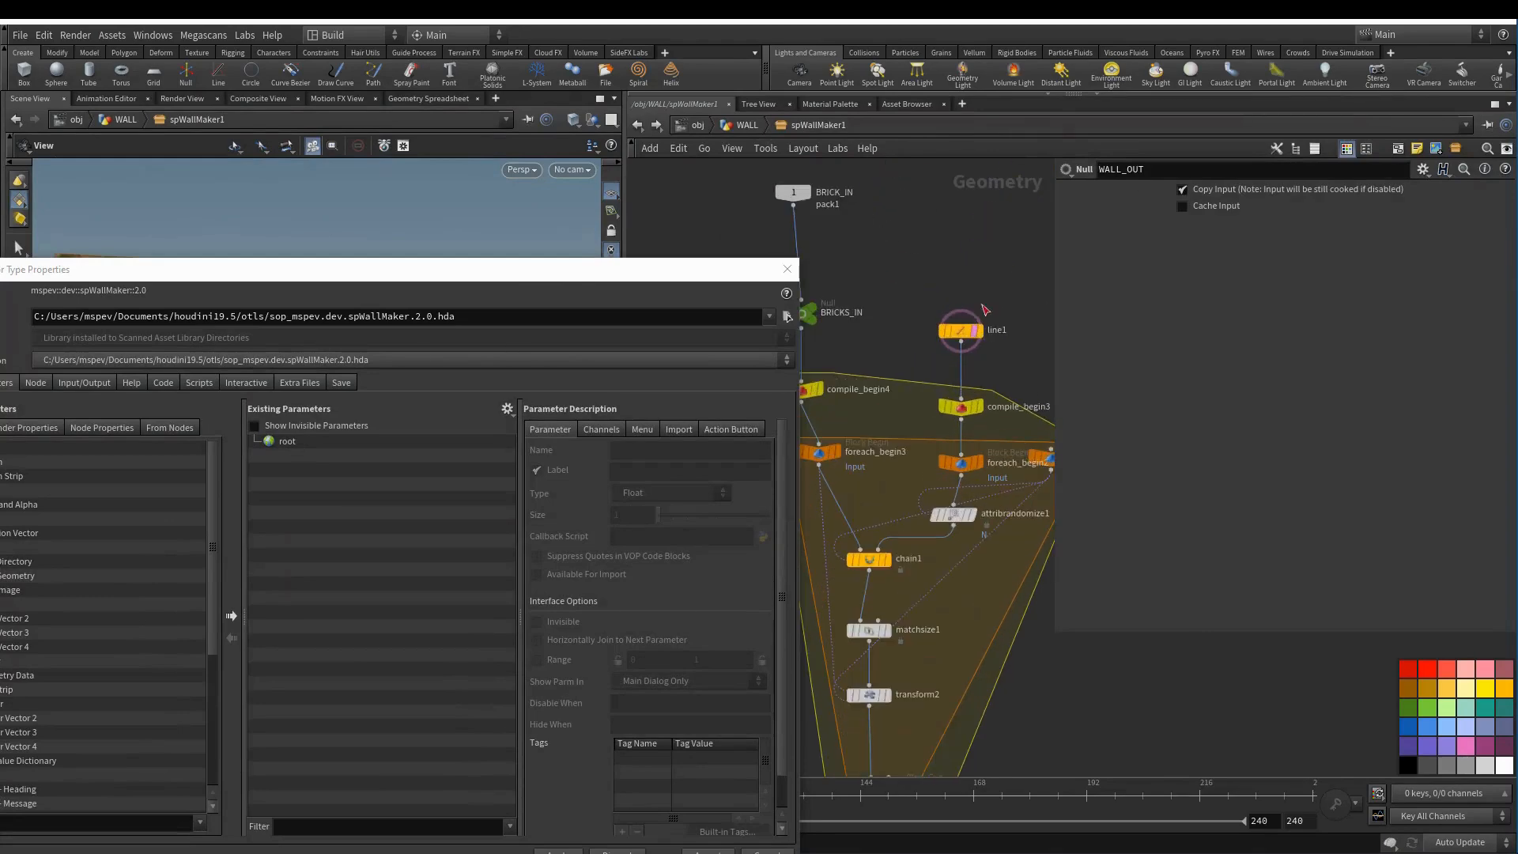
pyautogui.click(961, 330)
pyautogui.click(1200, 251)
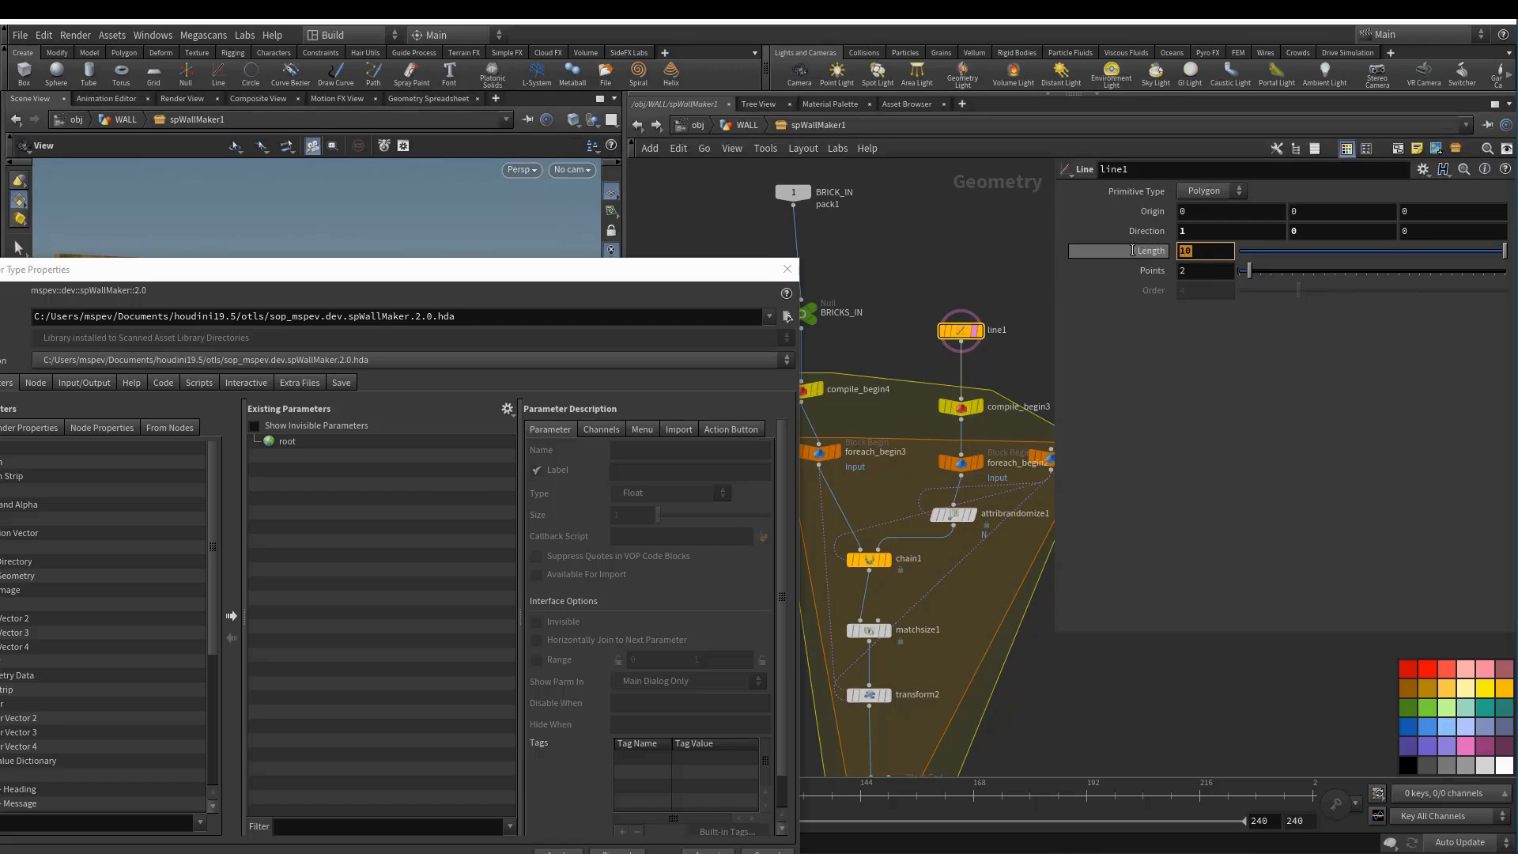
pyautogui.rightClick(1132, 250)
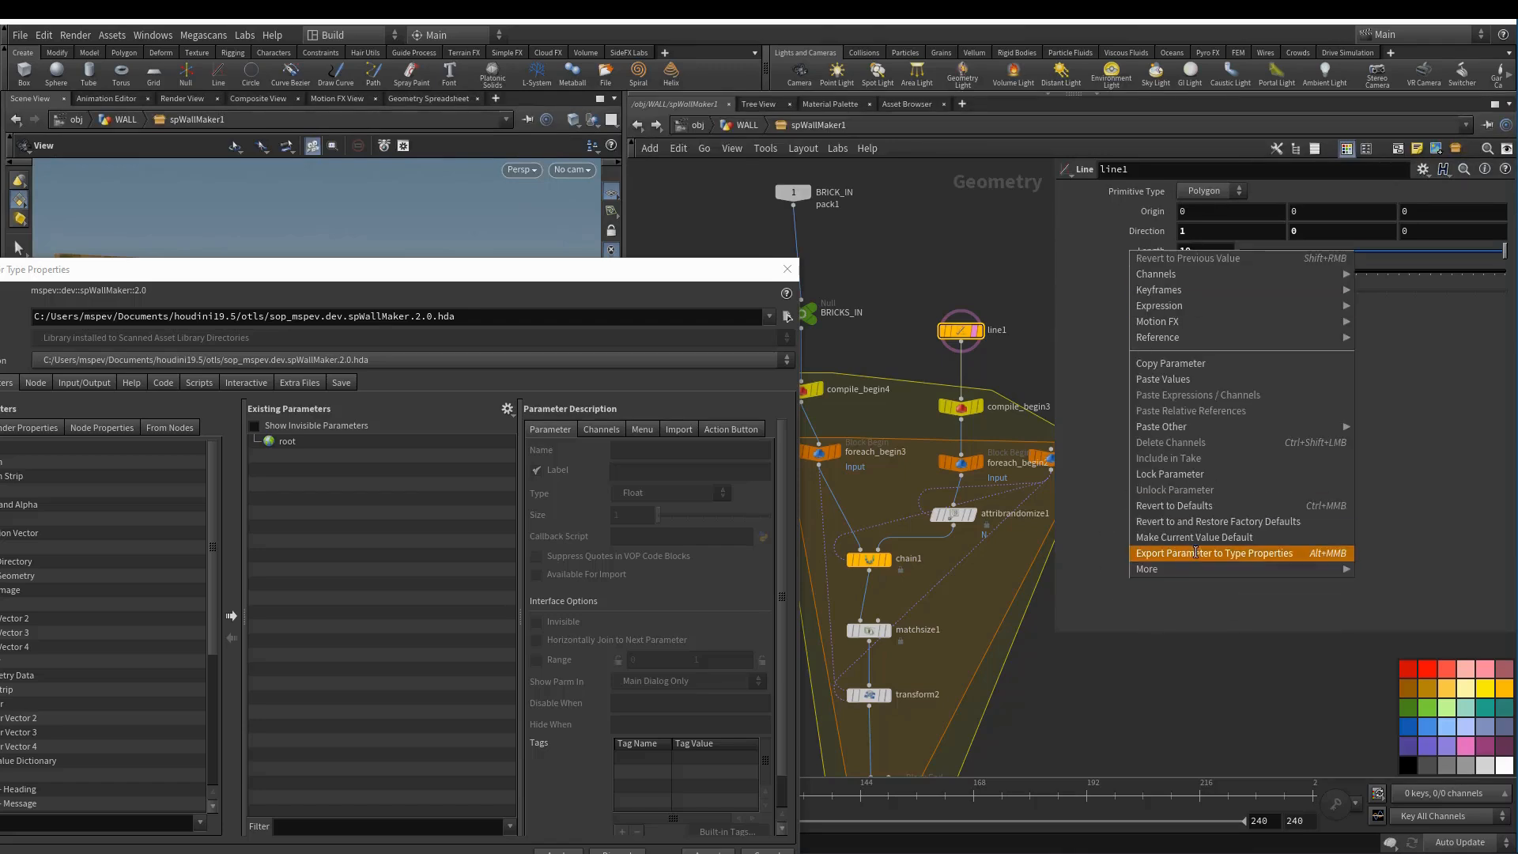
pyautogui.click(1268, 553)
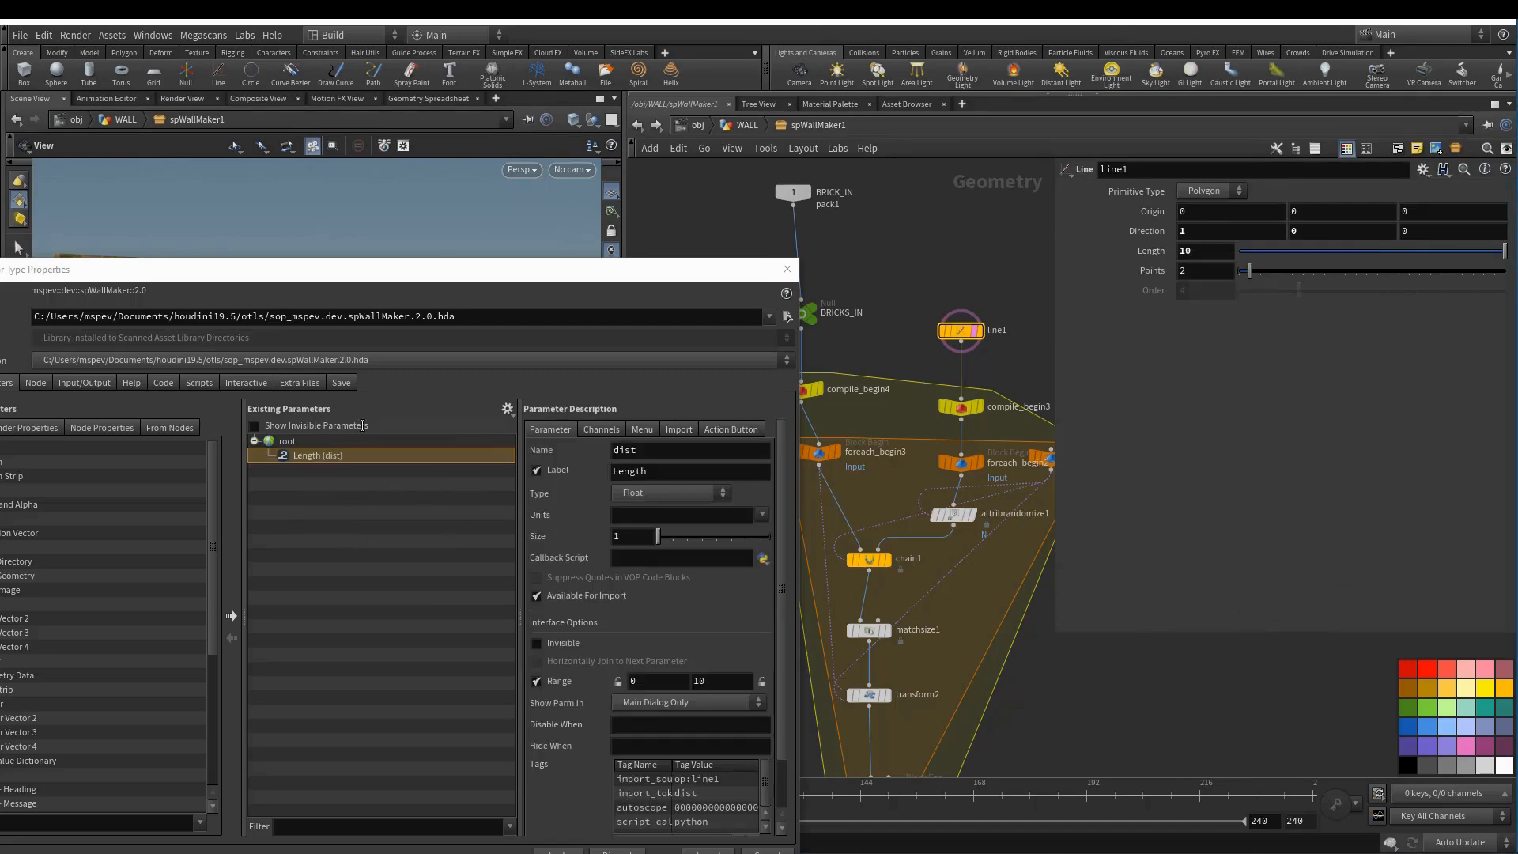
# - Rename the exported length parameter to wallLength and label it Wall Length
pyautogui.doubleClick(635, 450)
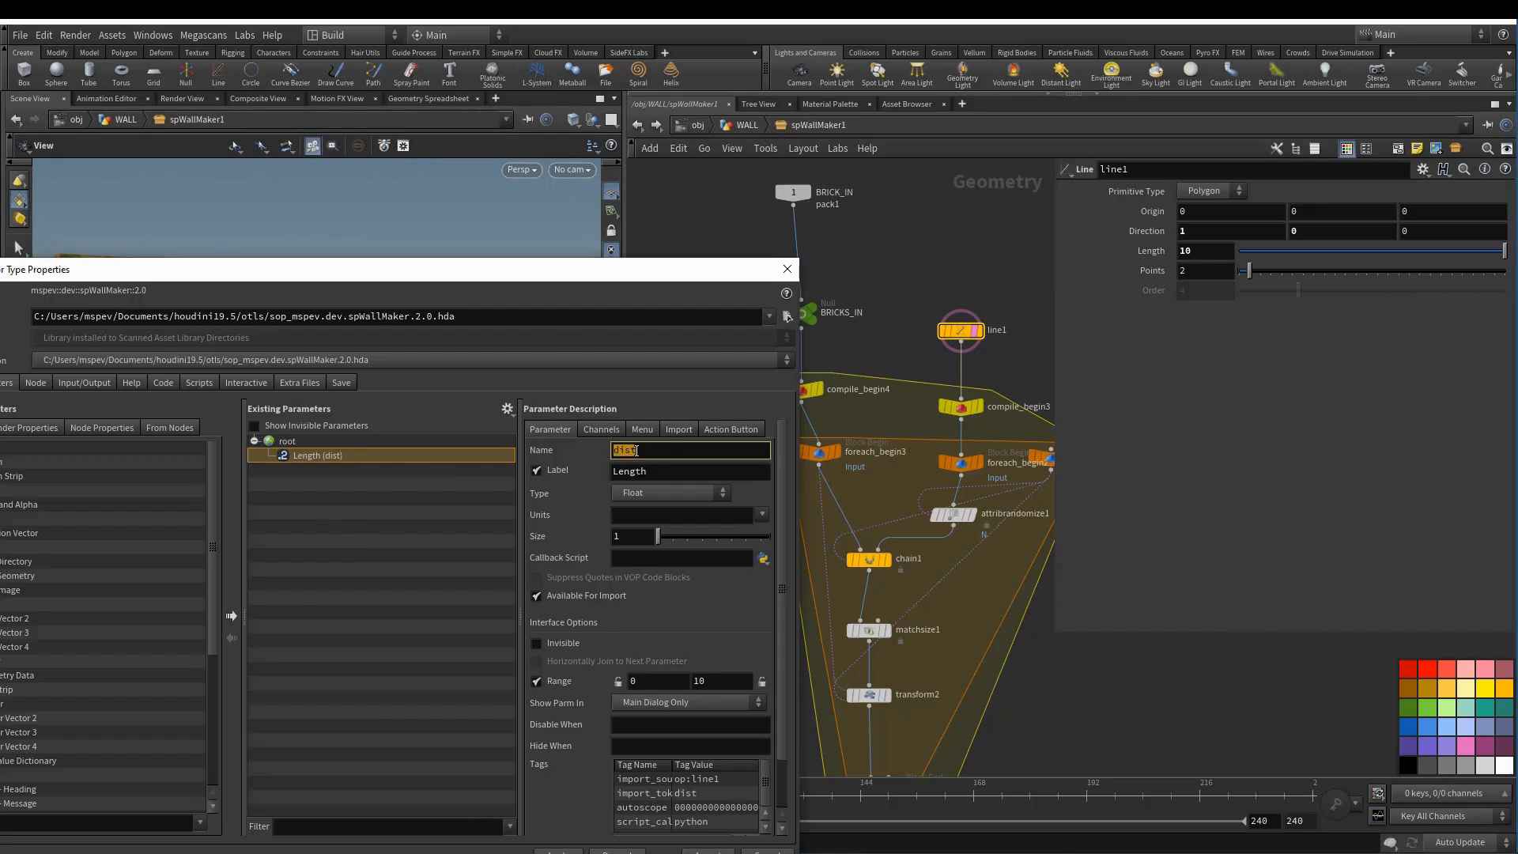
pyautogui.write('wallLength')
pyautogui.press('Tab')
pyautogui.write('W')
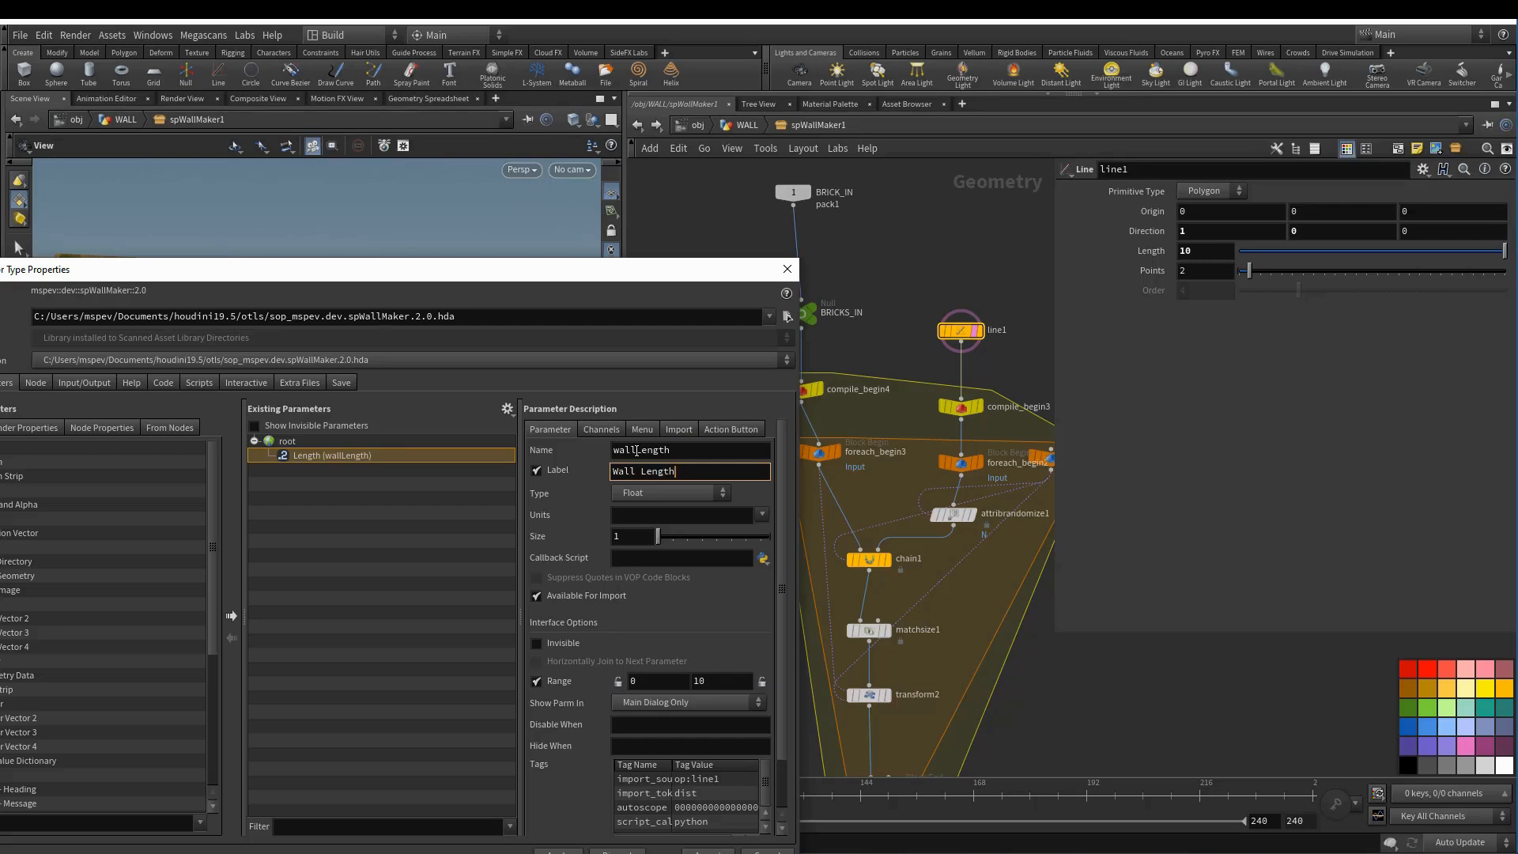
pyautogui.press('Return')
pyautogui.moveTo(545, 272); pyautogui.dragTo(535, 184)
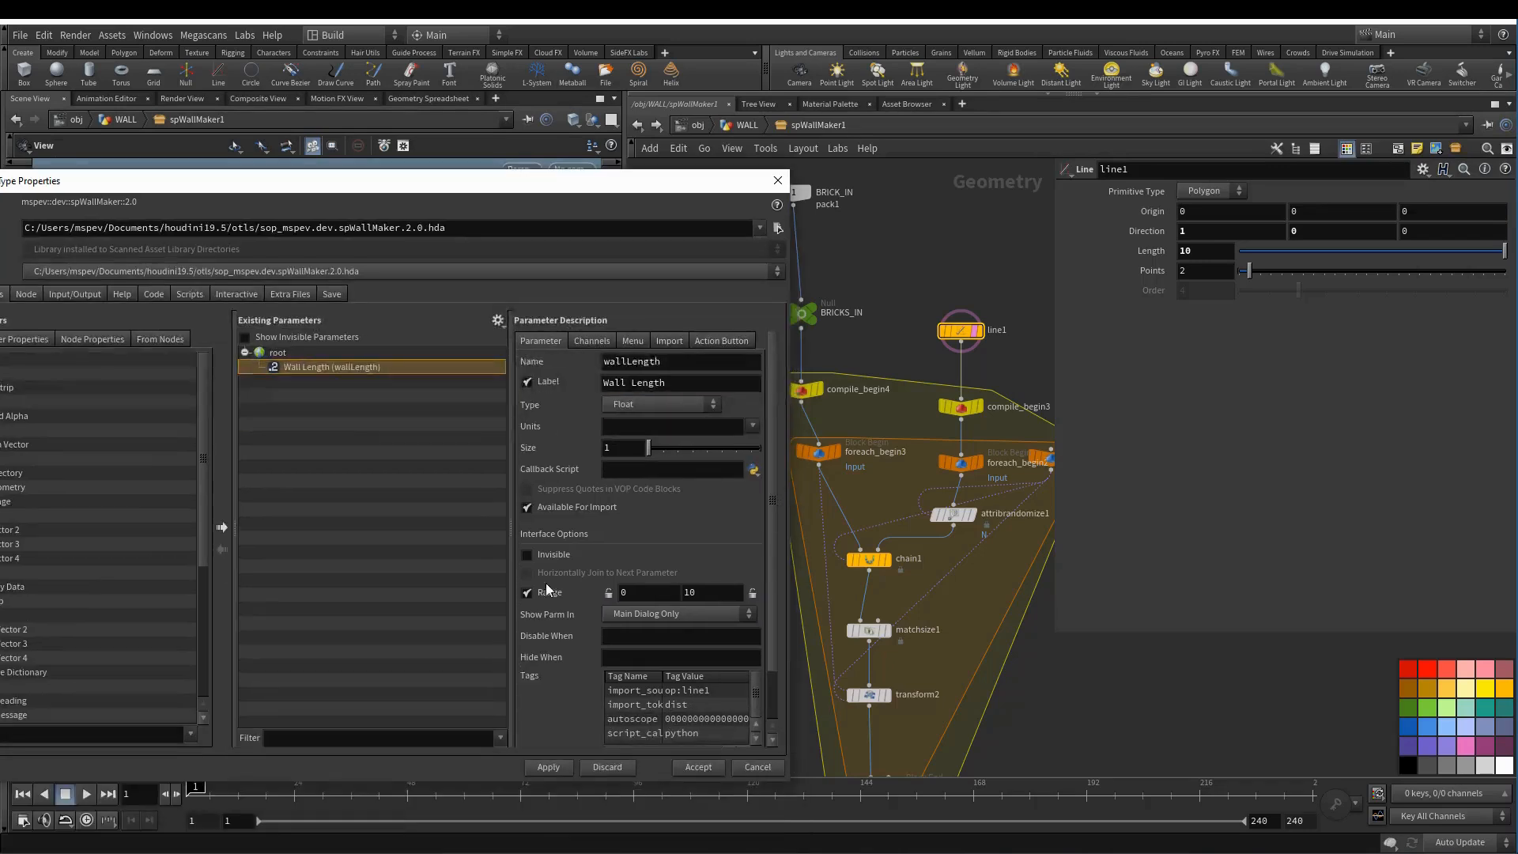
pyautogui.doubleClick(1191, 251)
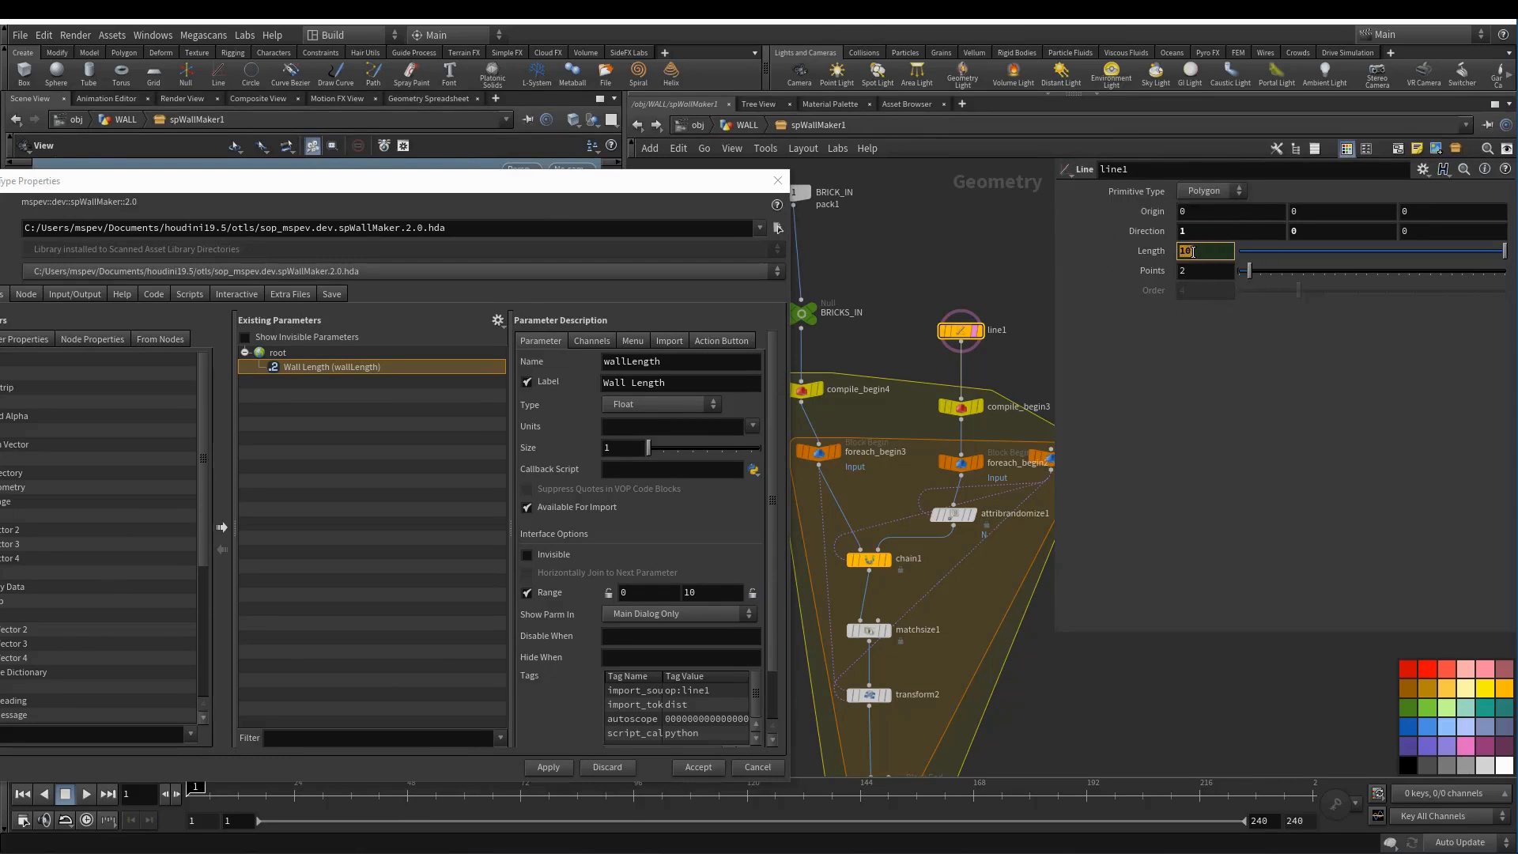
# - Export the Iterations parameter of the foreach_end2 node to the asset's type properties
pyautogui.moveTo(695, 182); pyautogui.dragTo(622, 214)
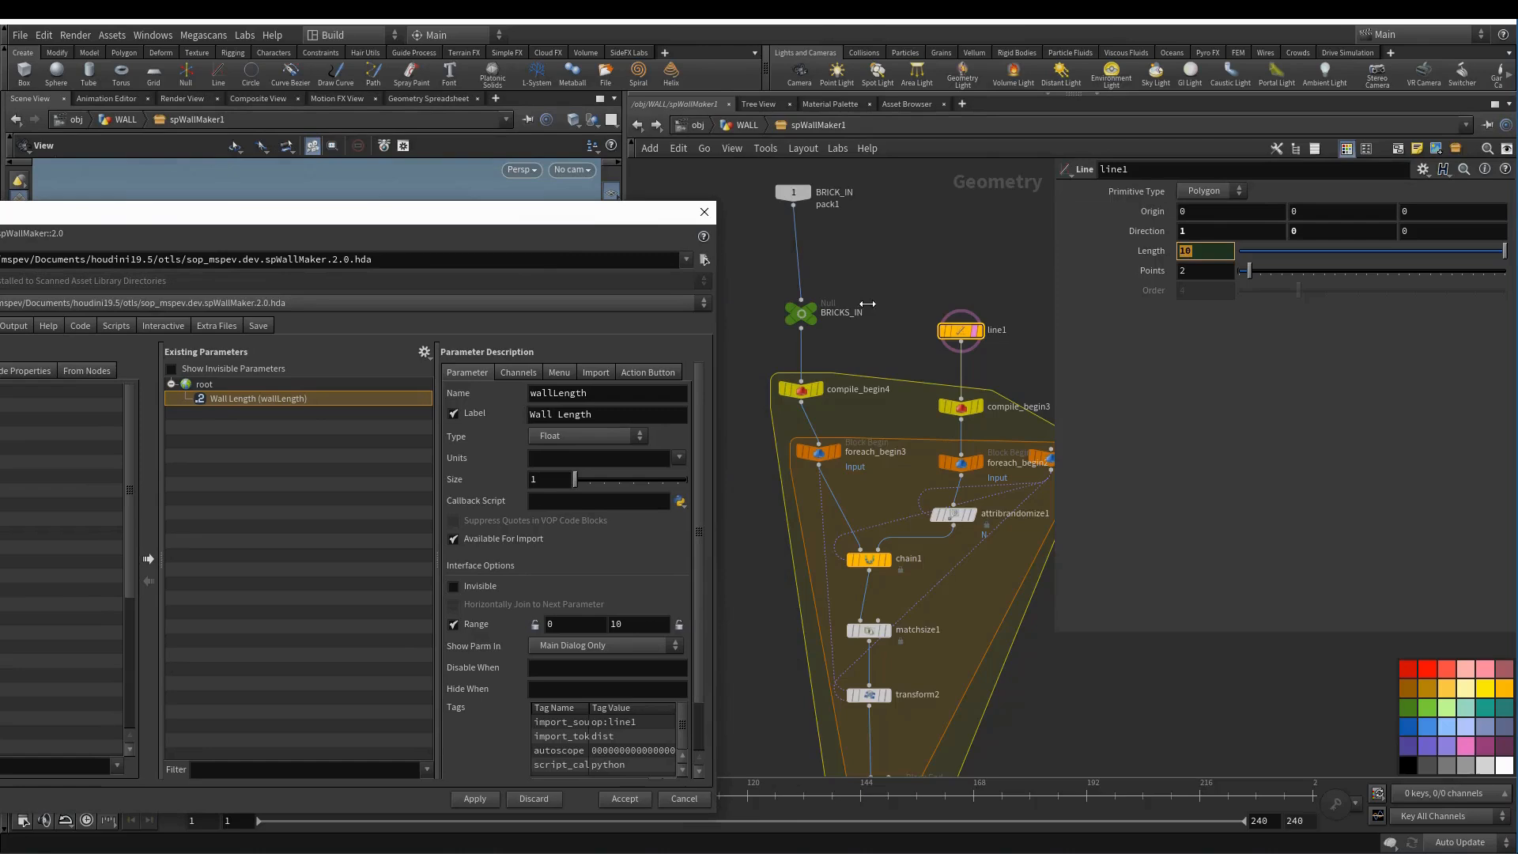
pyautogui.moveTo(981, 633); pyautogui.dragTo(935, 420, button='middle')
pyautogui.scroll(2, 930, 663)
pyautogui.moveTo(931, 663); pyautogui.dragTo(915, 548, button='middle')
pyautogui.click(791, 423)
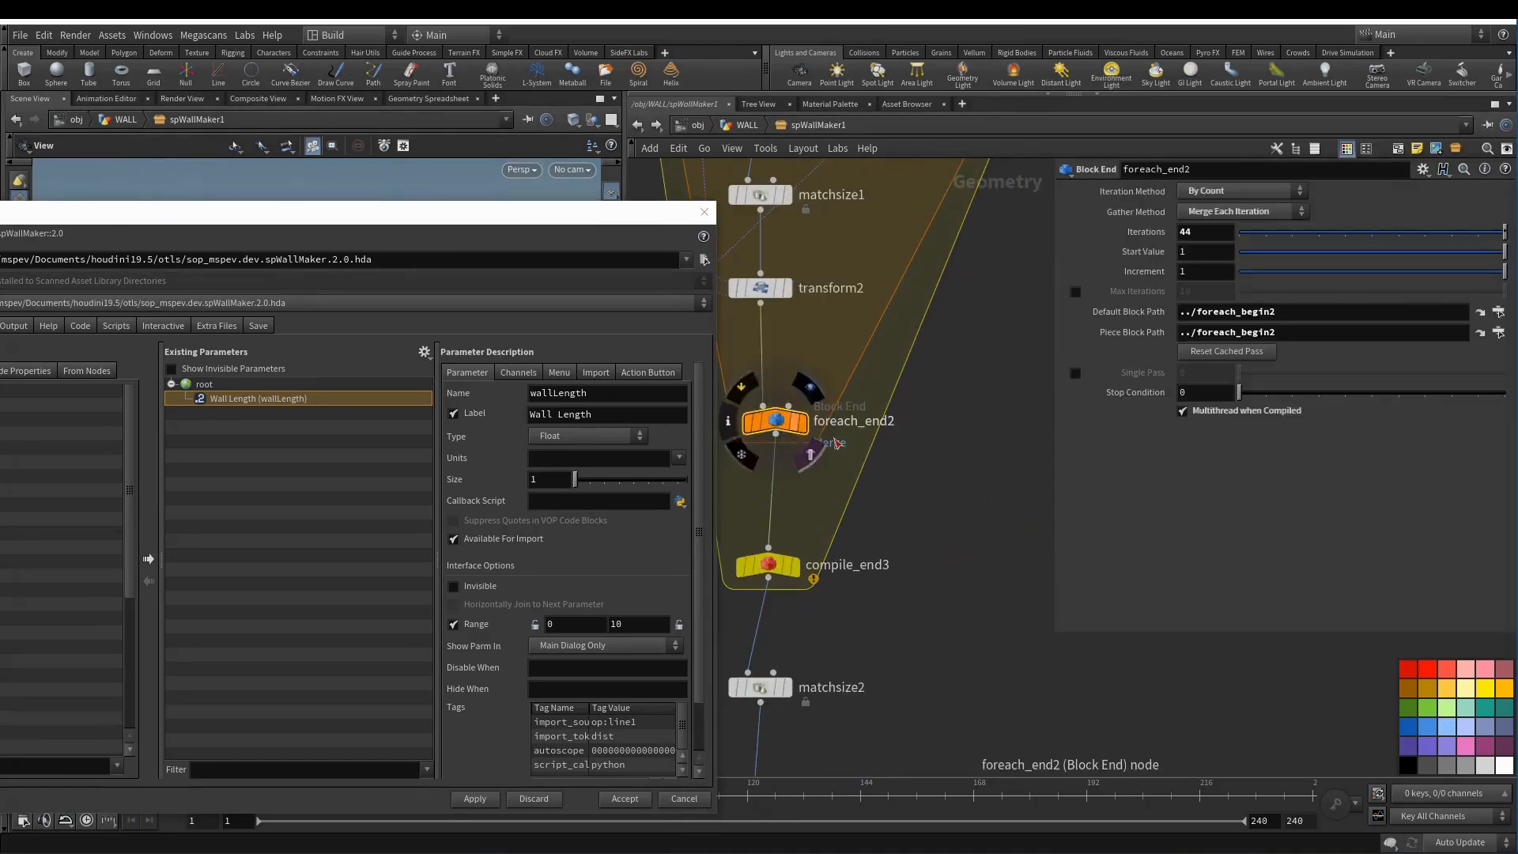
pyautogui.rightClick(1130, 233)
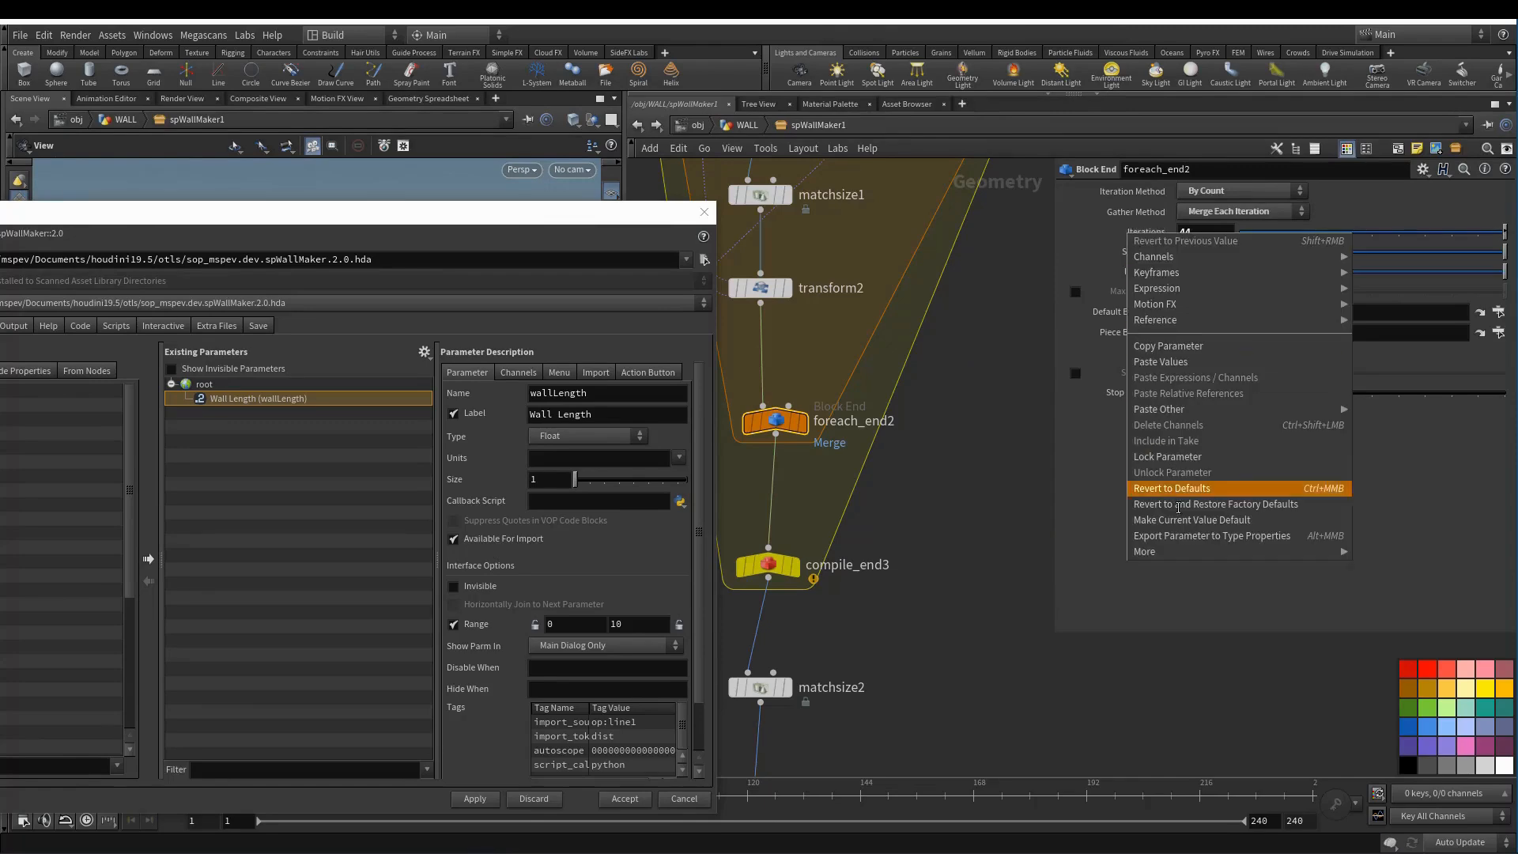
pyautogui.click(1313, 535)
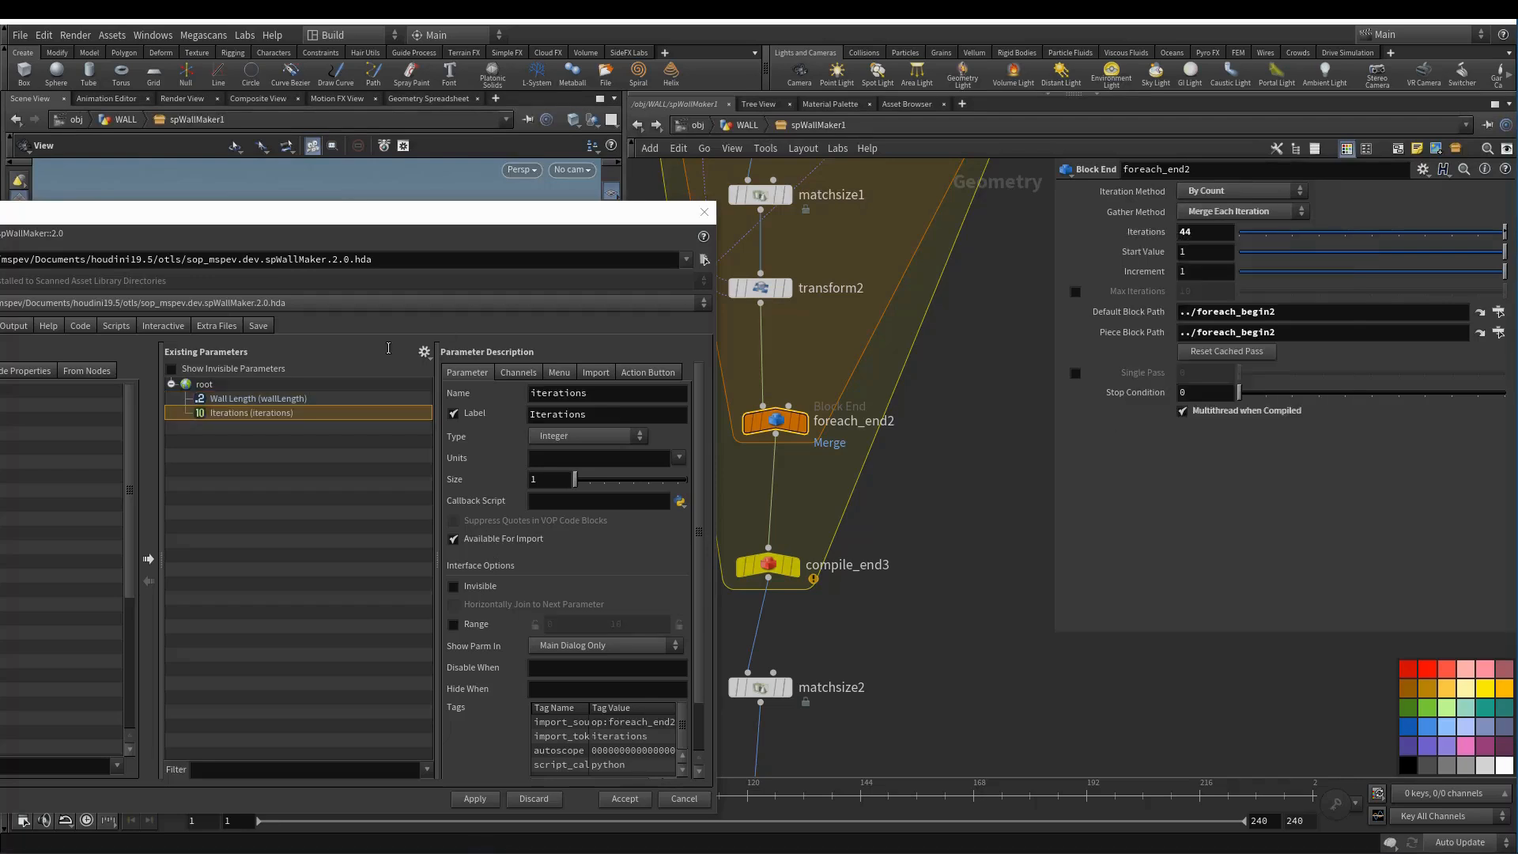
# - Rename the exported iterations parameter to wallHeight and label it Wall Height
pyautogui.doubleClick(616, 395)
pyautogui.write('wallHeight')
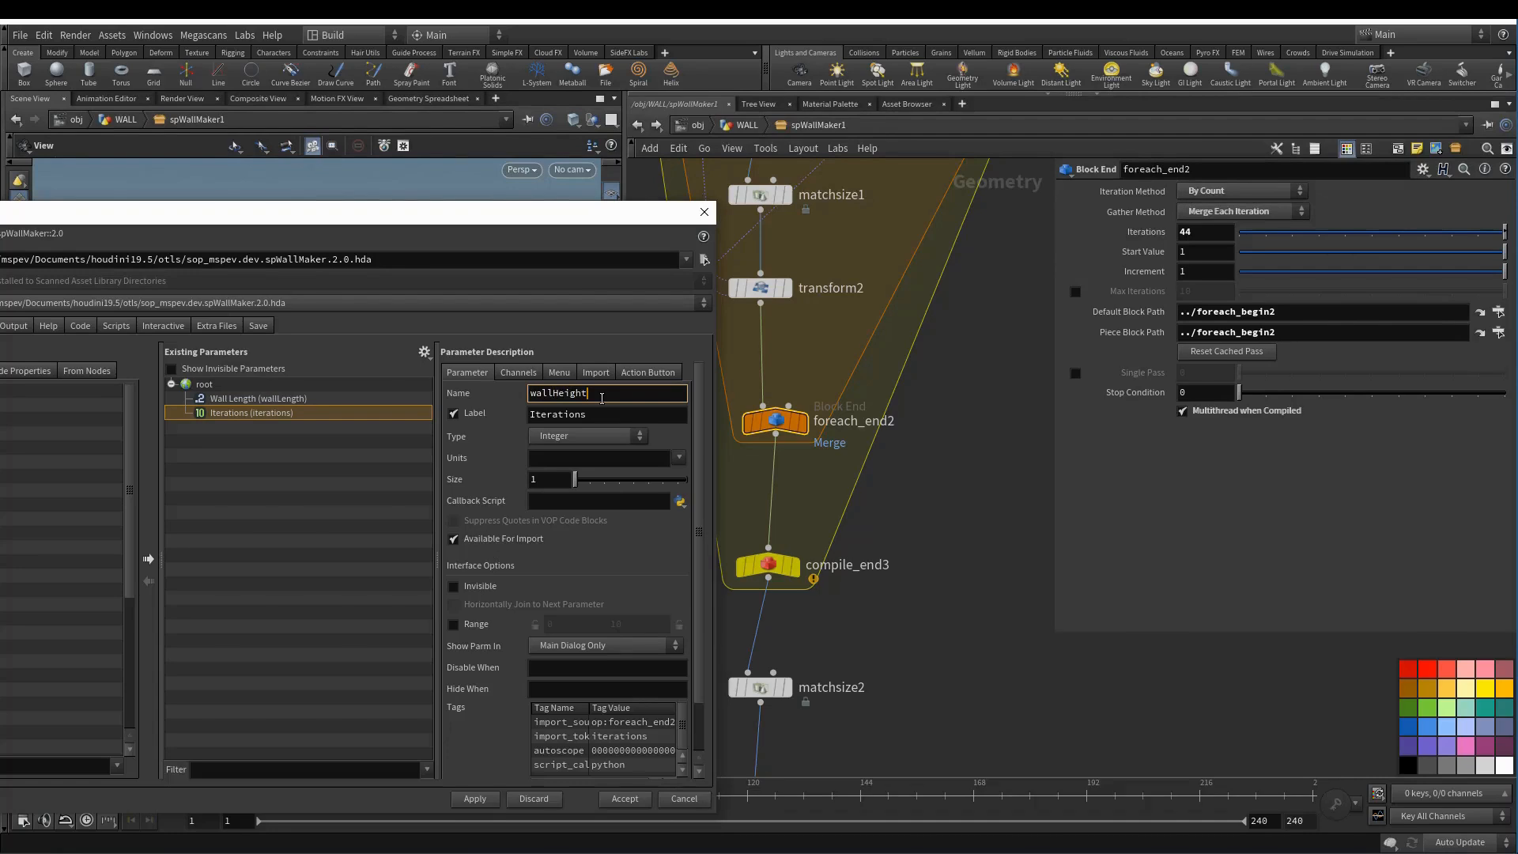
pyautogui.press('Tab')
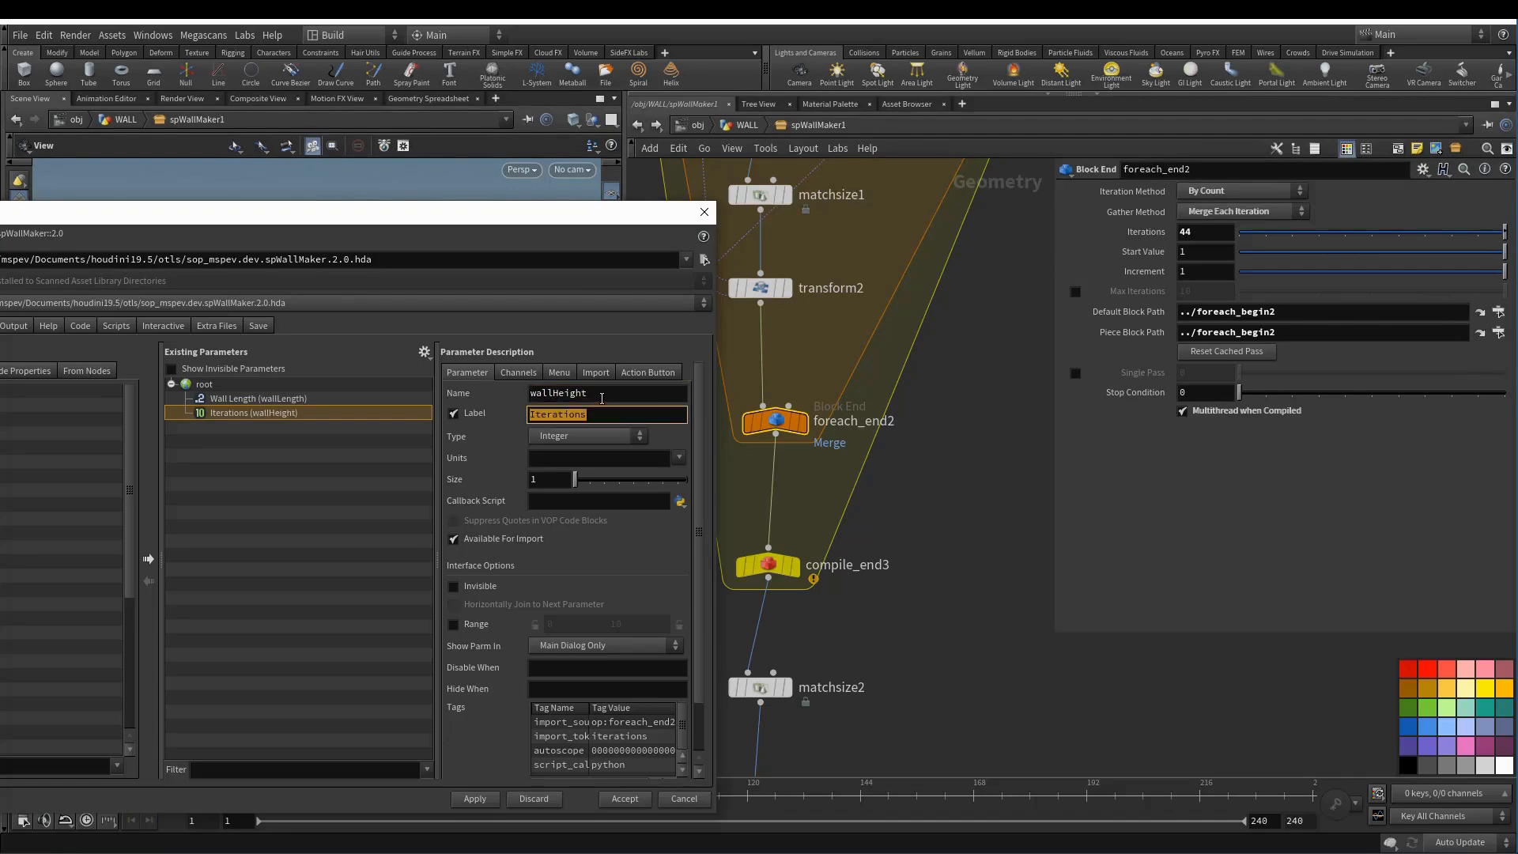
pyautogui.write('Wall Height')
pyautogui.press('Return')
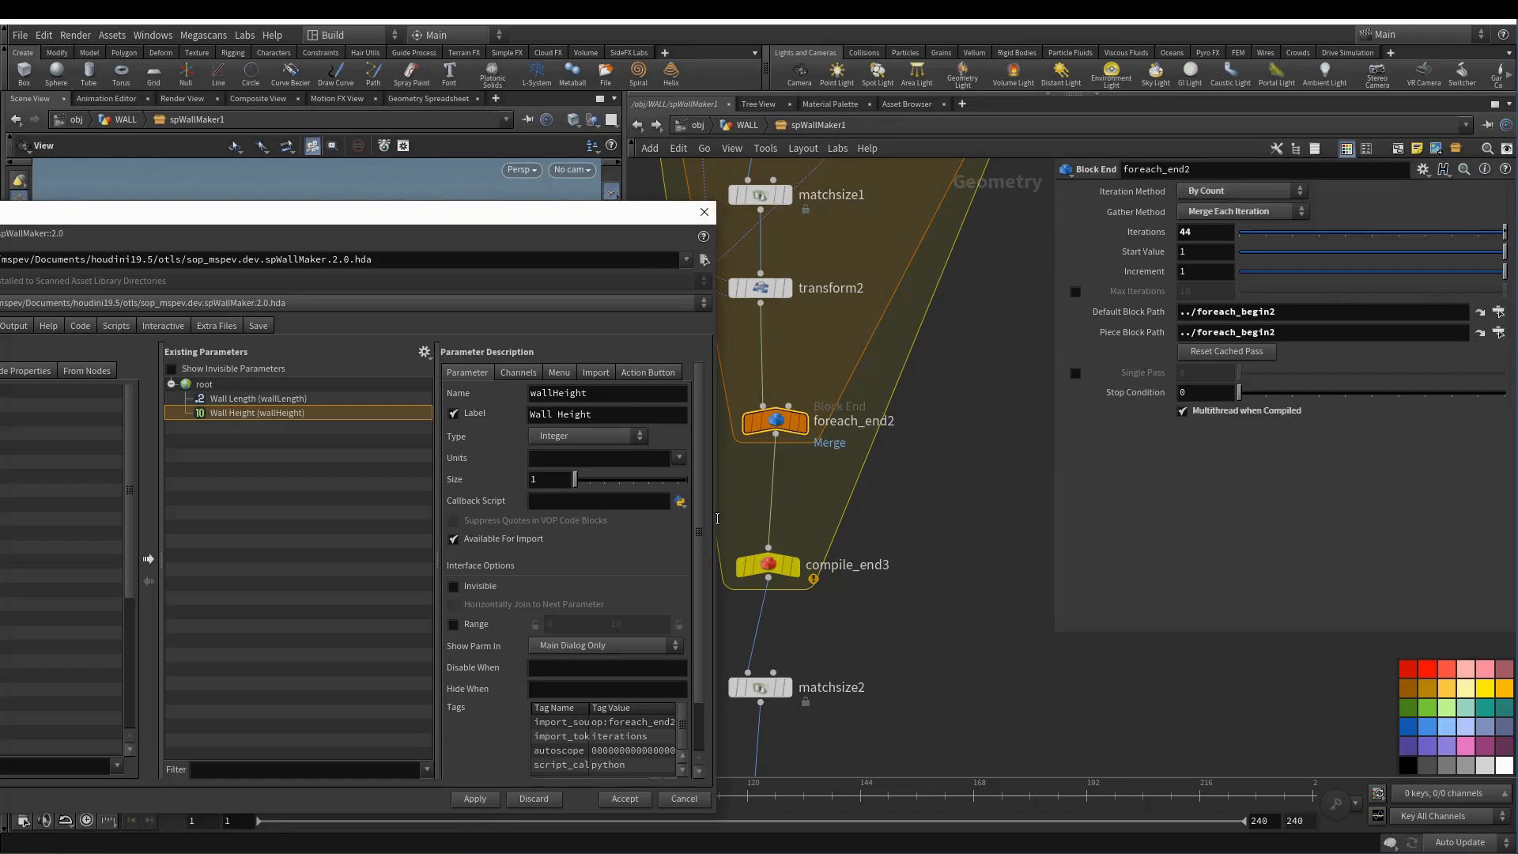
# - Add the seed2 parameter of the chain1 node to the asset's existing parameters
pyautogui.moveTo(844, 287); pyautogui.dragTo(887, 492, button='middle')
pyautogui.moveTo(903, 377); pyautogui.dragTo(933, 517, button='middle')
pyautogui.moveTo(914, 422); pyautogui.dragTo(886, 316, button='middle')
pyautogui.click(810, 338)
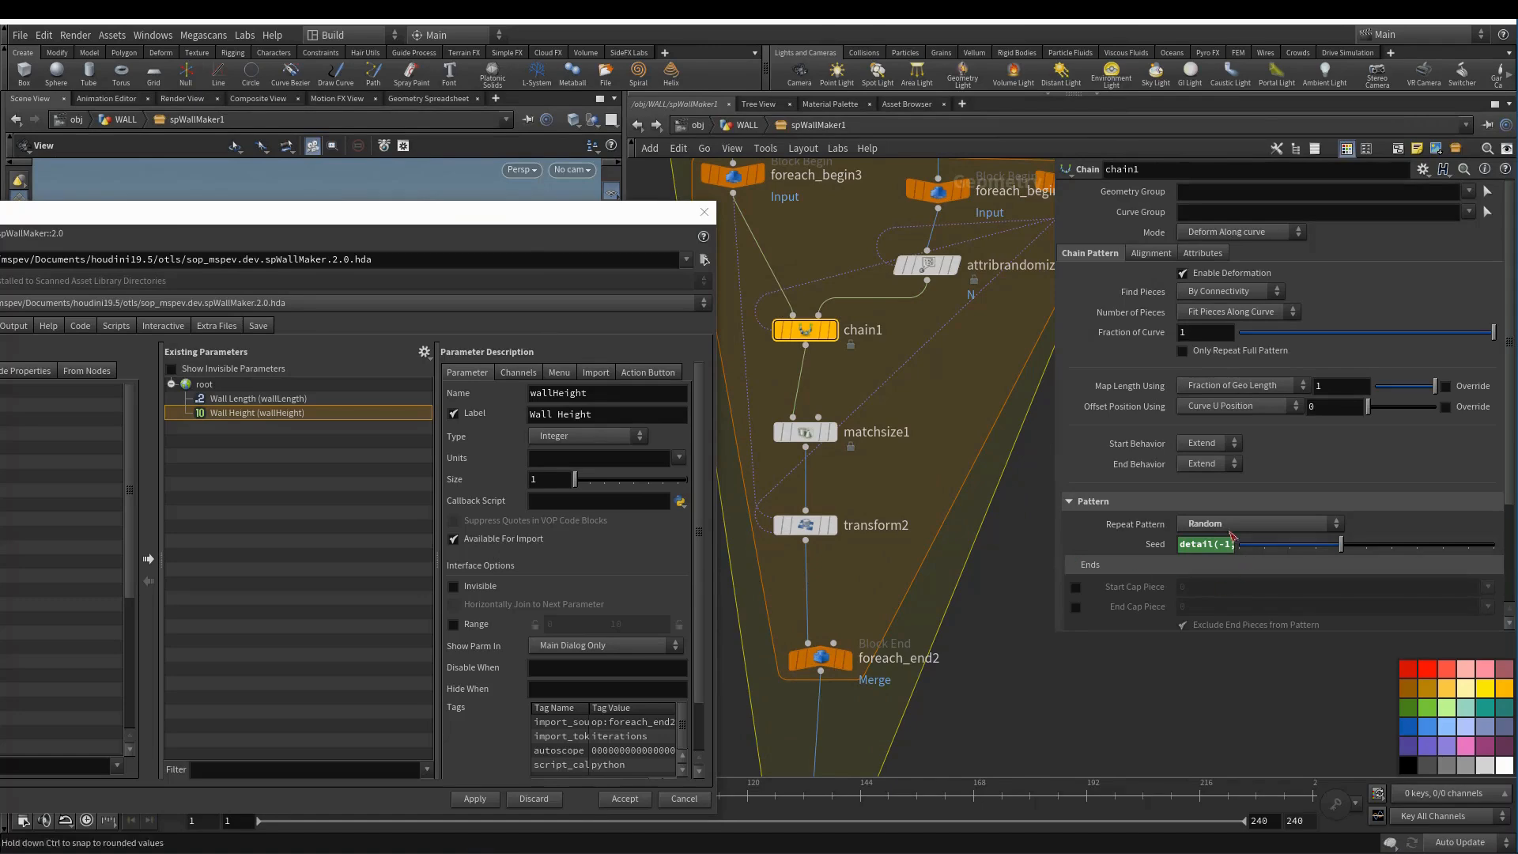
pyautogui.scroll(-3, 1148, 555)
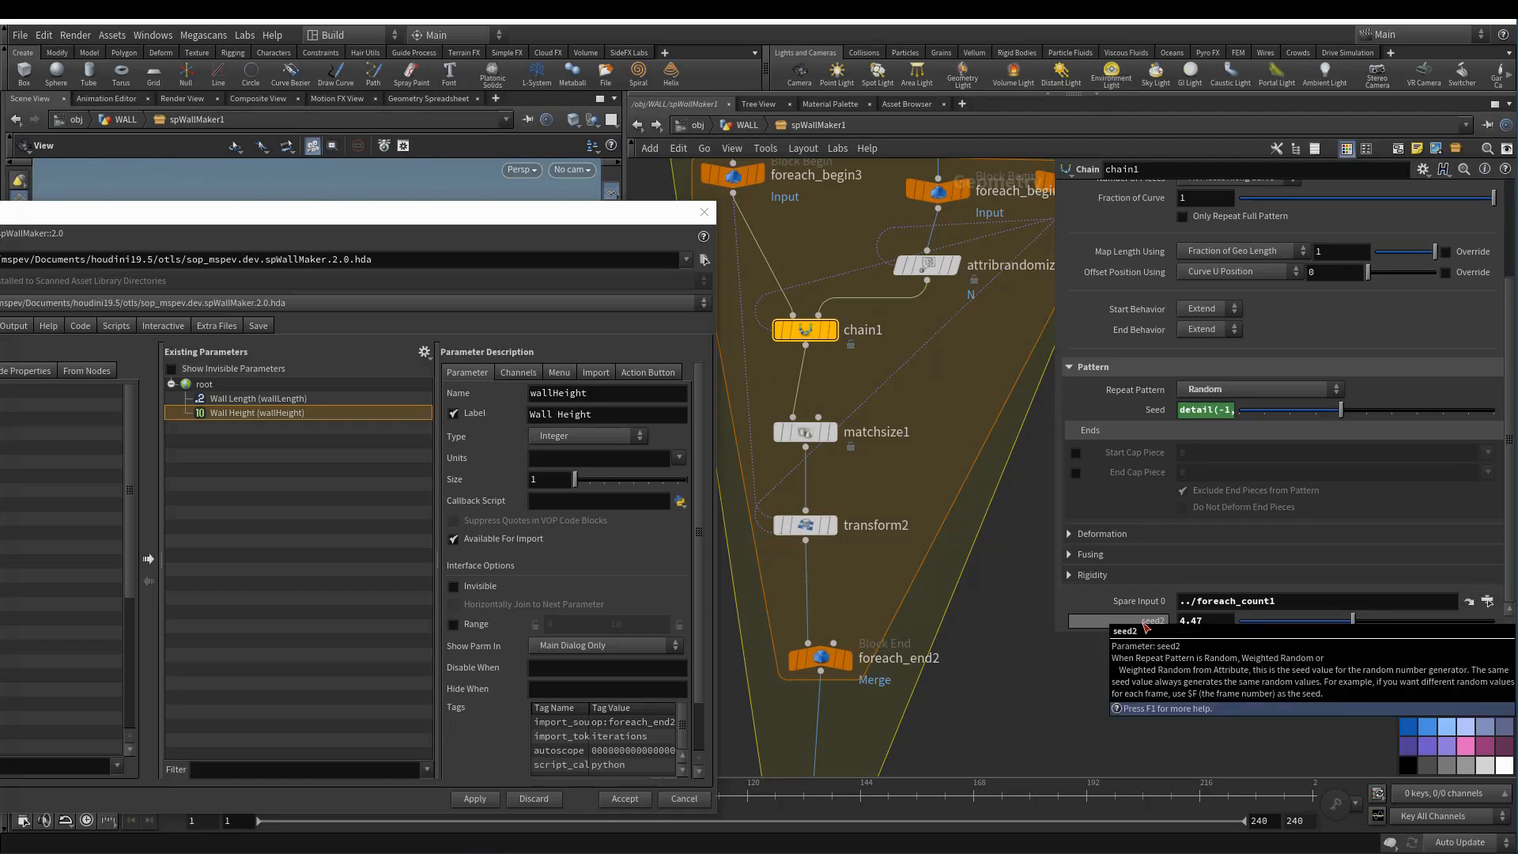
pyautogui.moveTo(1146, 627); pyautogui.dragTo(419, 532)
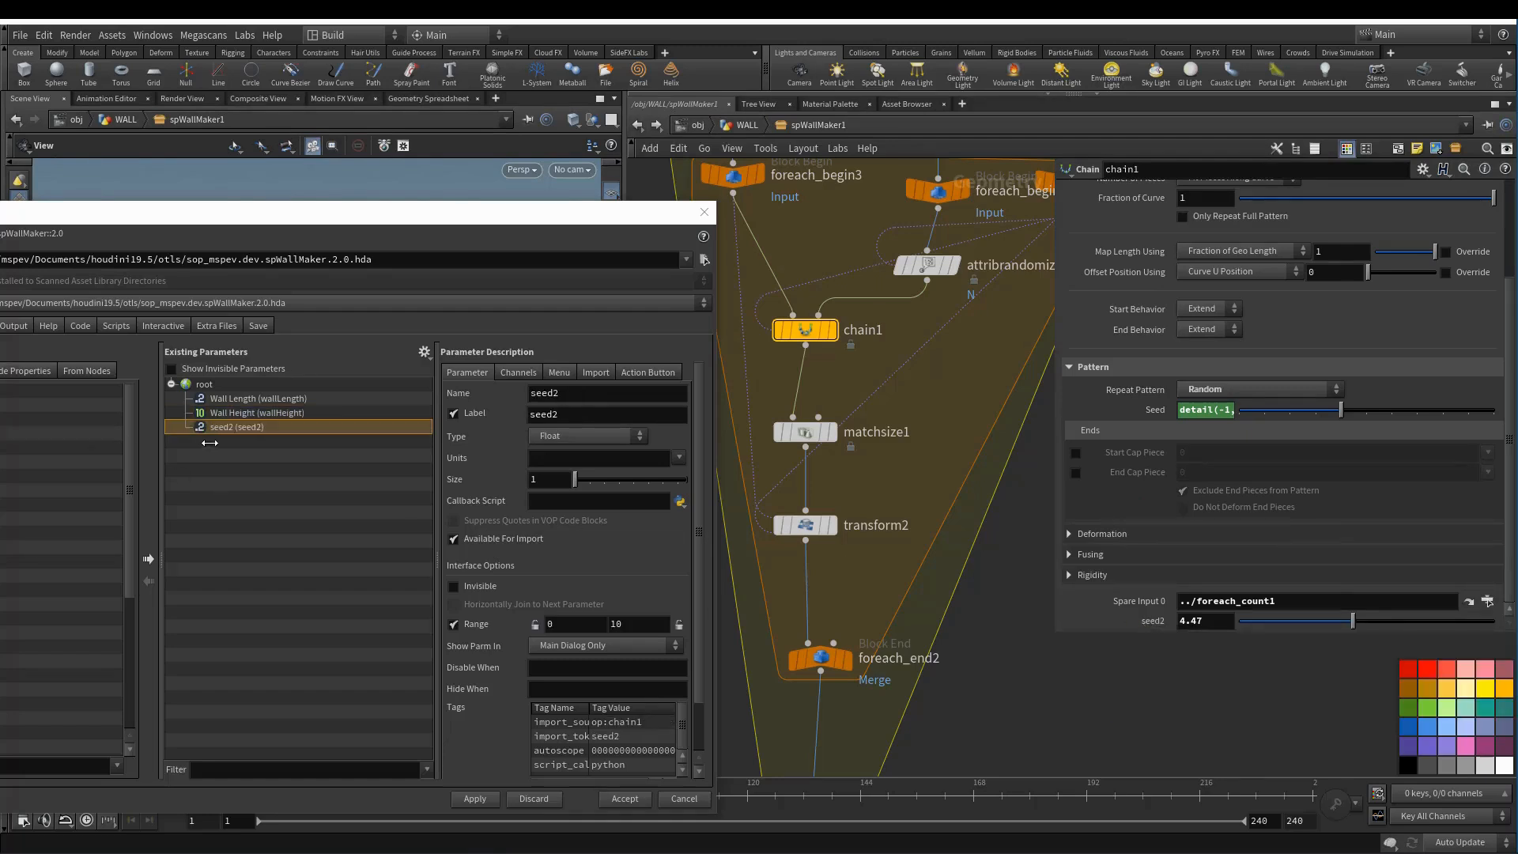
# - Set both the name and label of the seed2 parameter to randomise, and accept the type property changes
pyautogui.moveTo(579, 393); pyautogui.dragTo(495, 397)
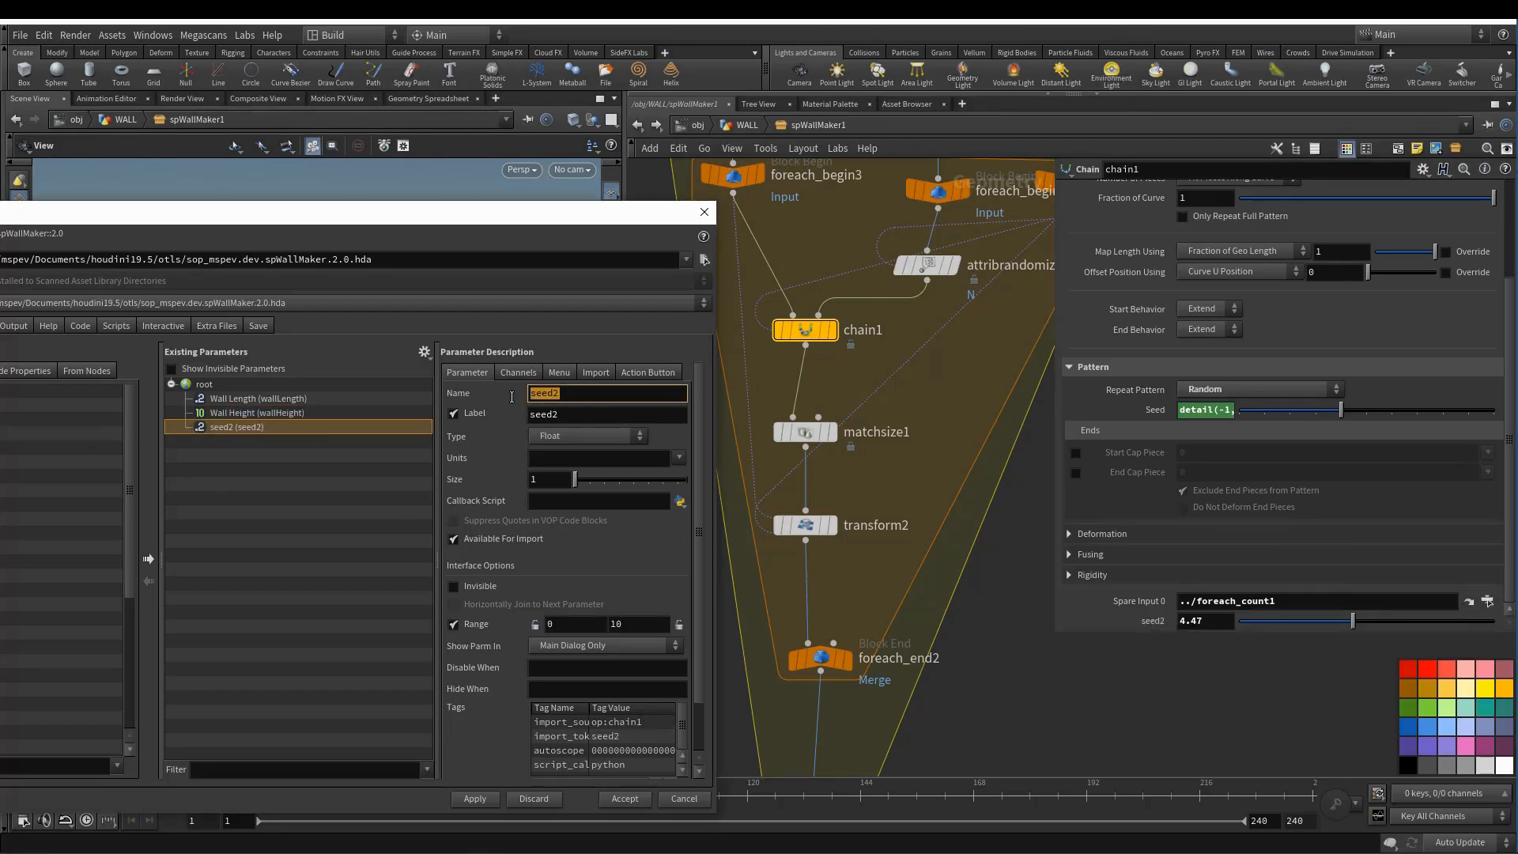
pyautogui.write('ram')
pyautogui.press('Tab')
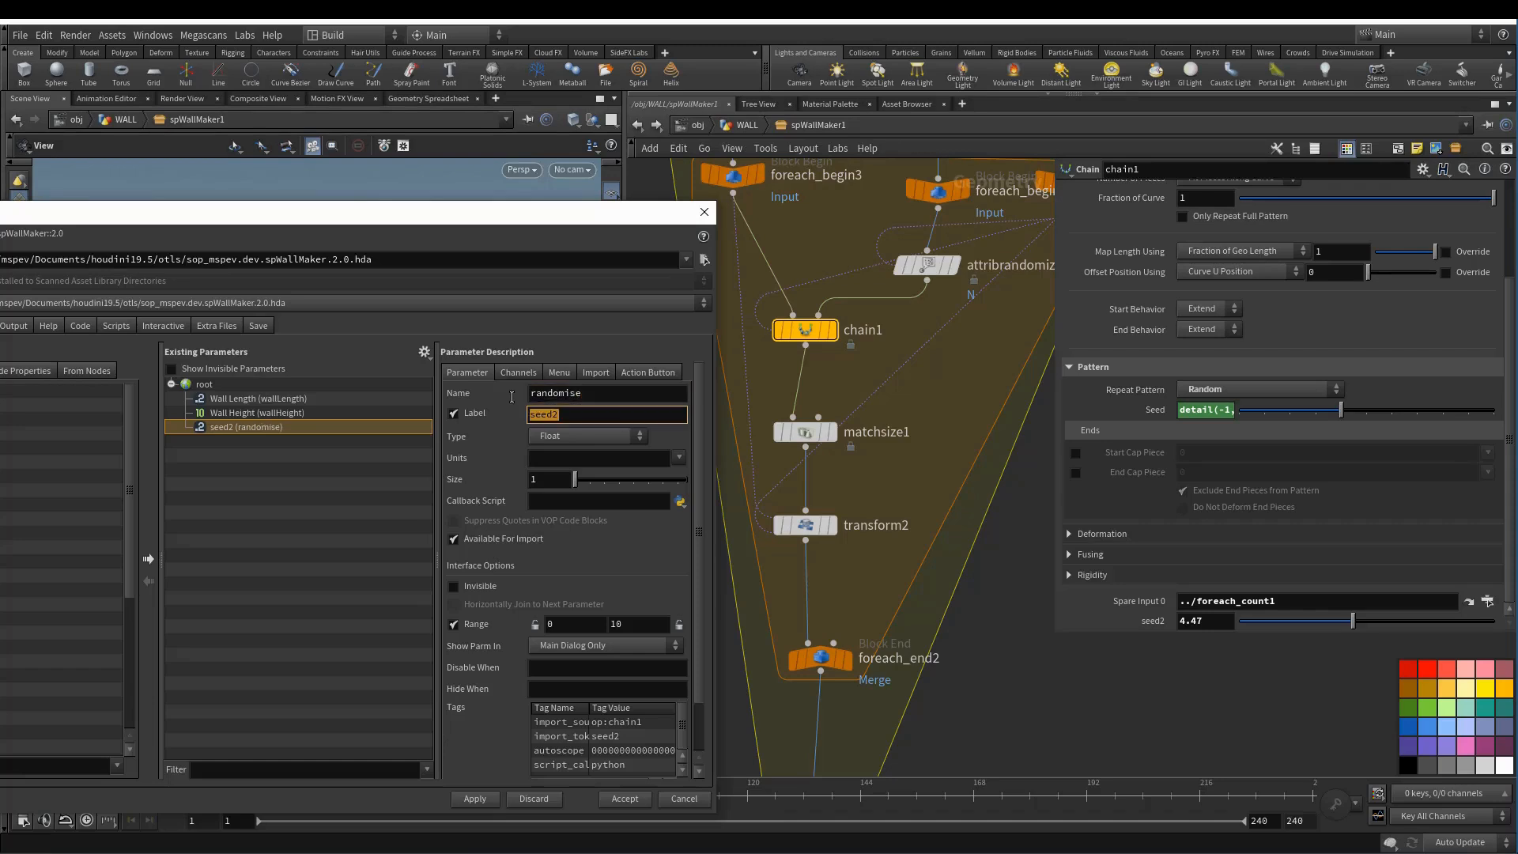
pyautogui.write('randomise')
pyautogui.press('Tab')
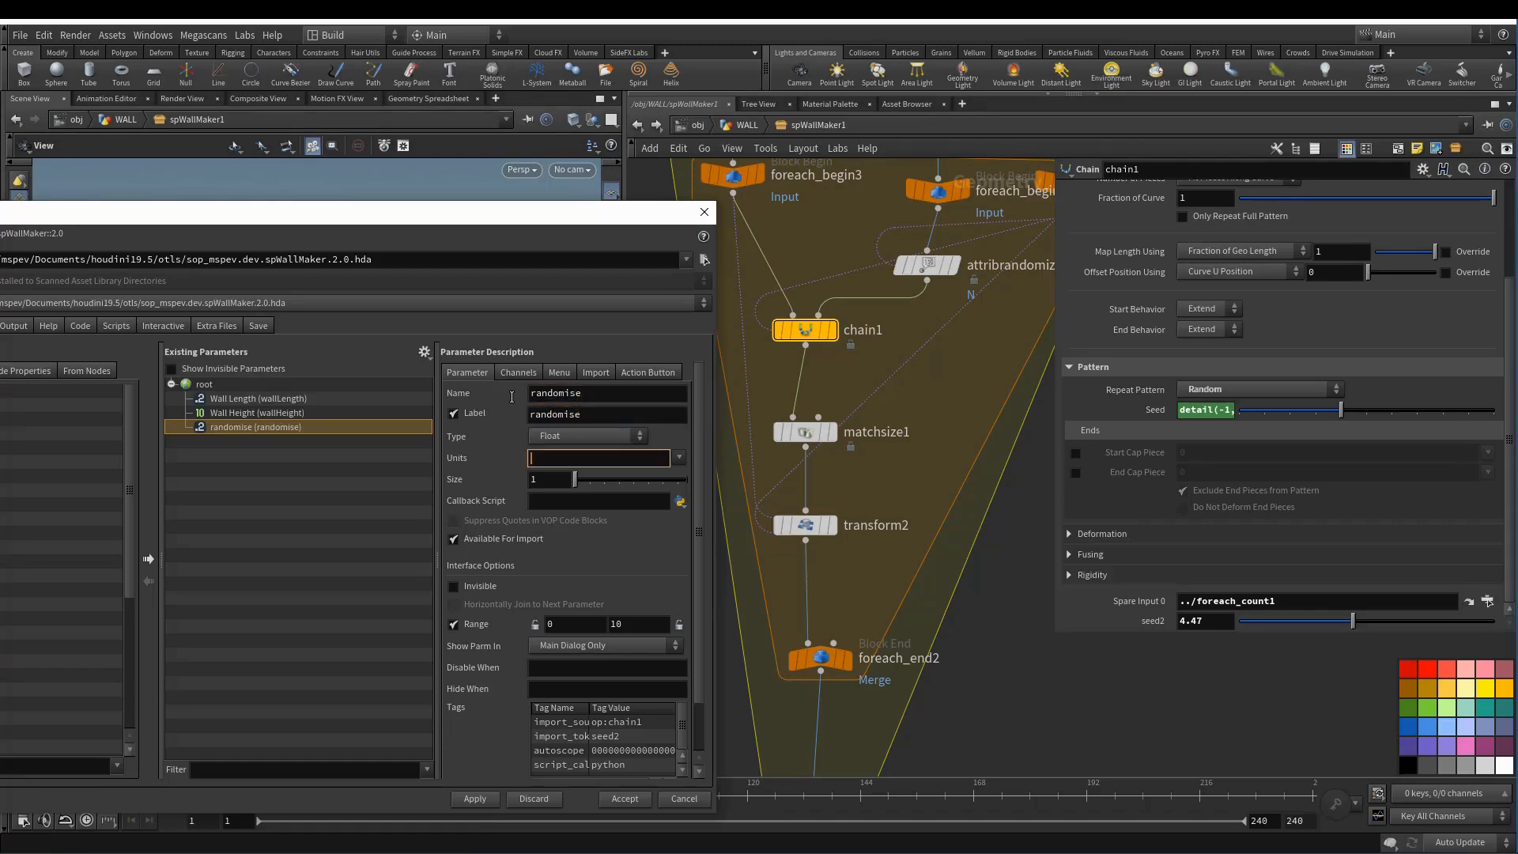
pyautogui.click(476, 797)
pyautogui.click(625, 798)
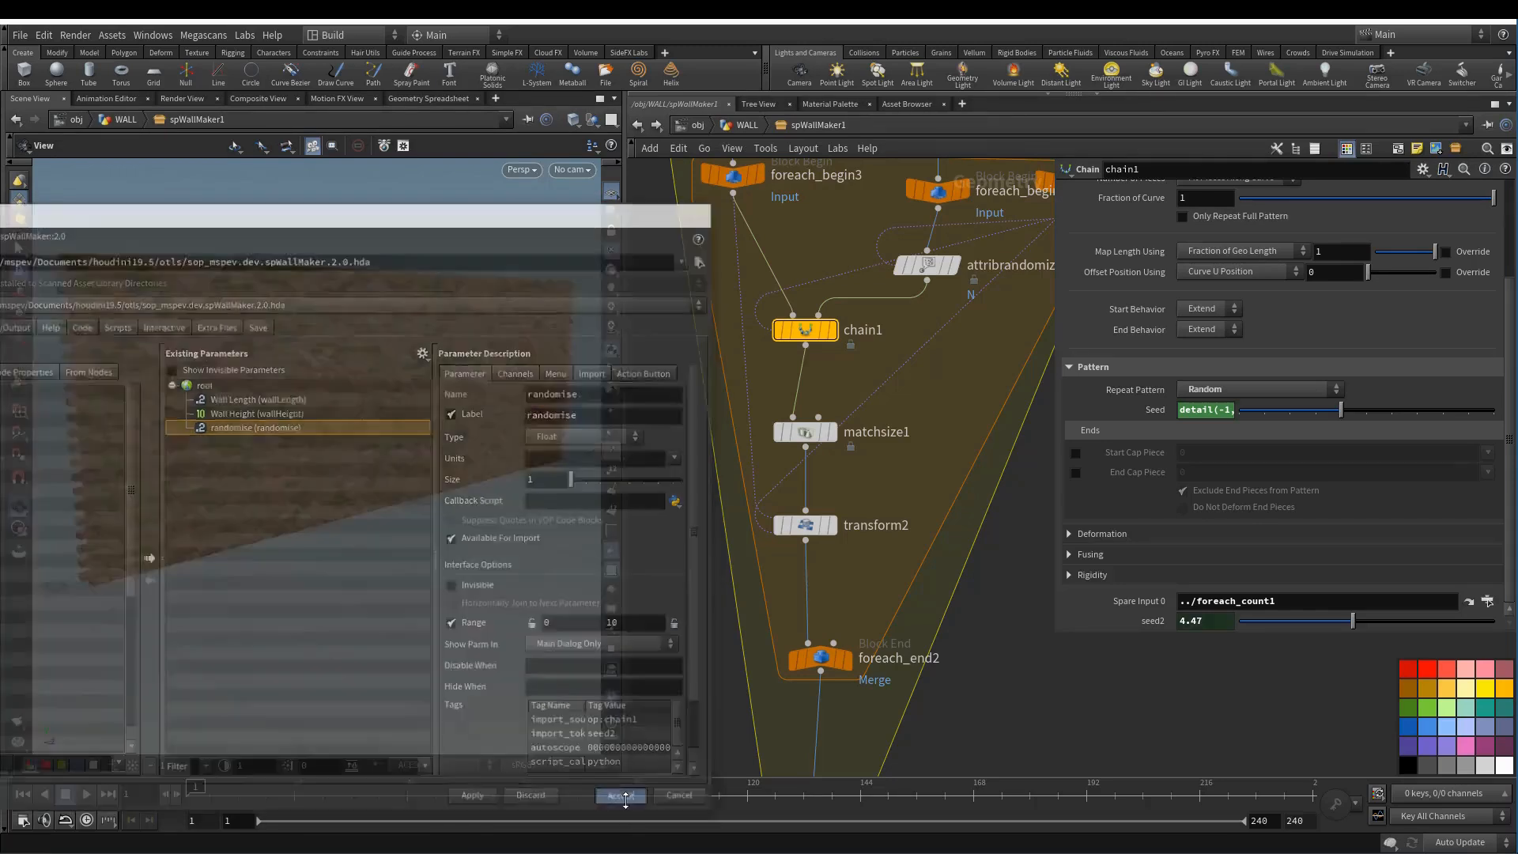
# - Return to the WALL network and test spWallMaker1's exposed controls, finishing with Wall Height at 44 and randomise at 4.43
pyautogui.click(747, 125)
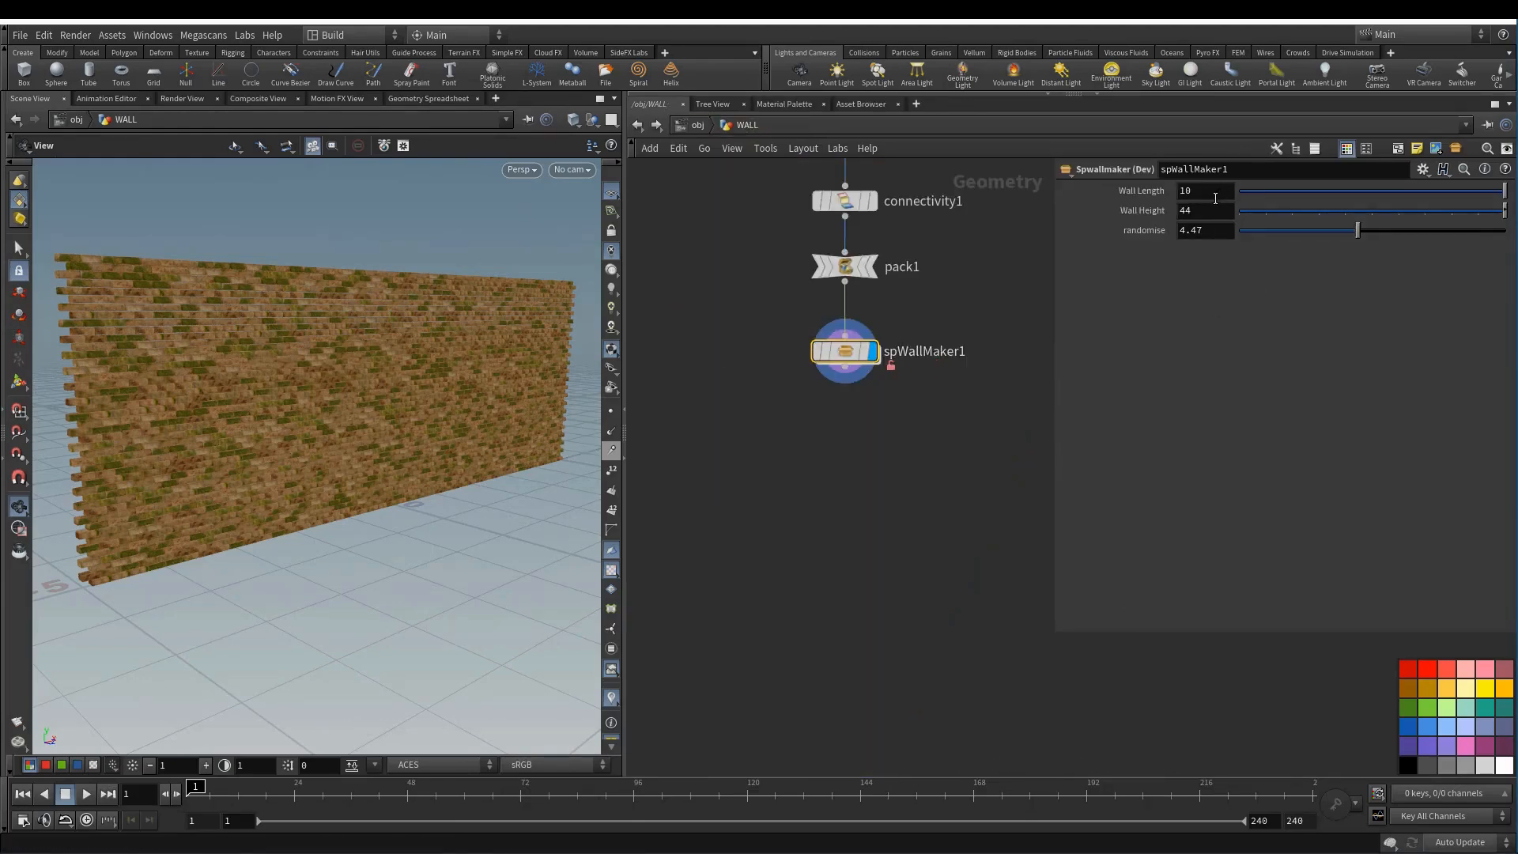
pyautogui.moveTo(1487, 190)
pyautogui.mouseDown()
pyautogui.moveTo(1356, 190)
pyautogui.moveTo(1498, 190)
pyautogui.moveTo(1411, 210)
pyautogui.moveTo(1506, 211)
pyautogui.mouseUp()
pyautogui.press('BackSpace')
pyautogui.press('BackSpace')
pyautogui.write('44')
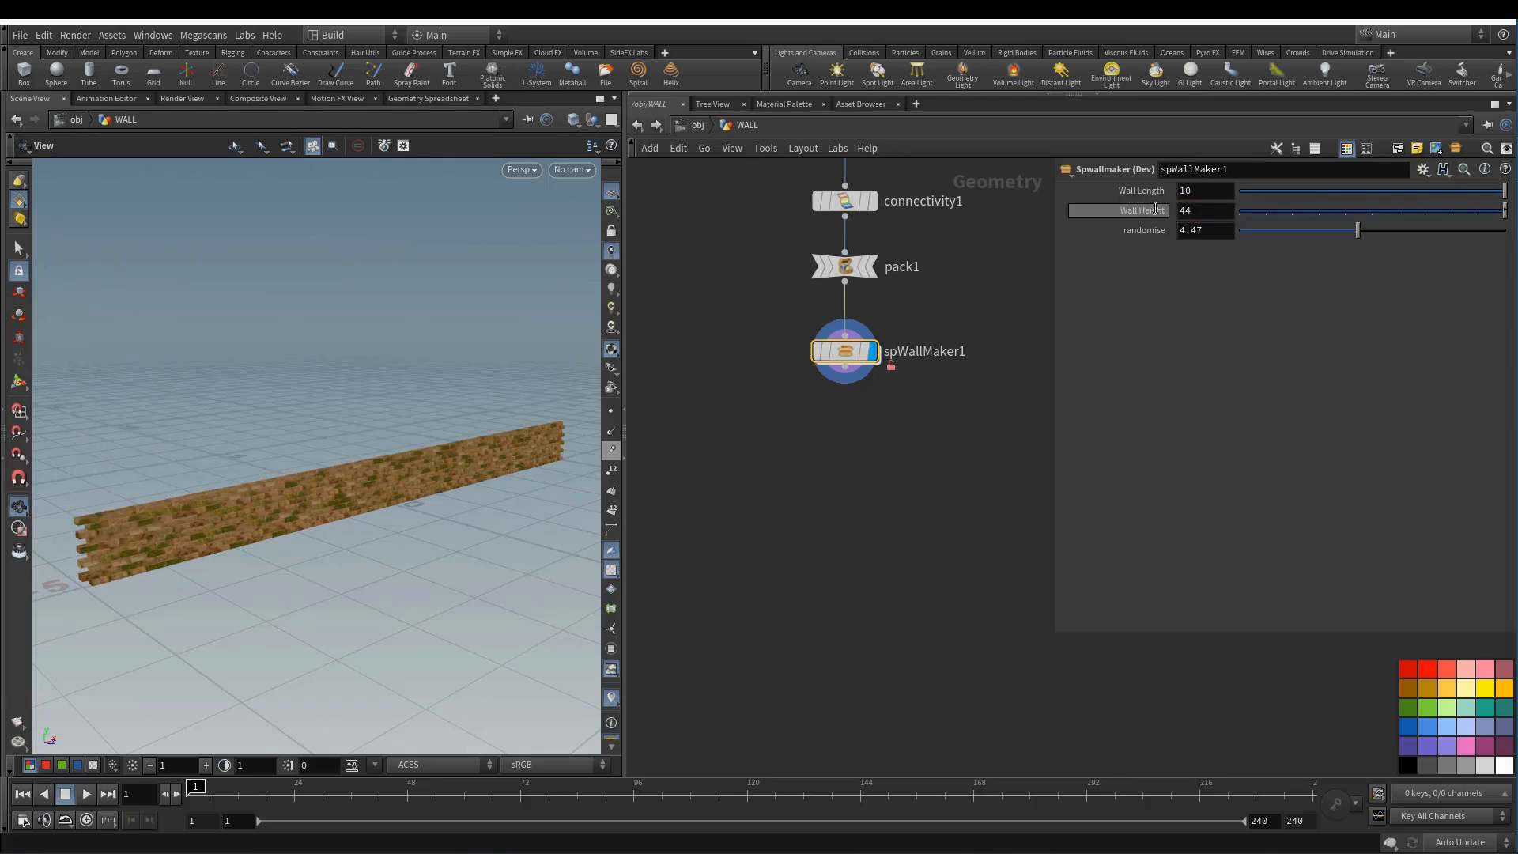
pyautogui.press('Return')
pyautogui.moveTo(1357, 231)
pyautogui.mouseDown()
pyautogui.moveTo(1297, 233)
pyautogui.moveTo(1357, 234)
pyautogui.mouseUp()
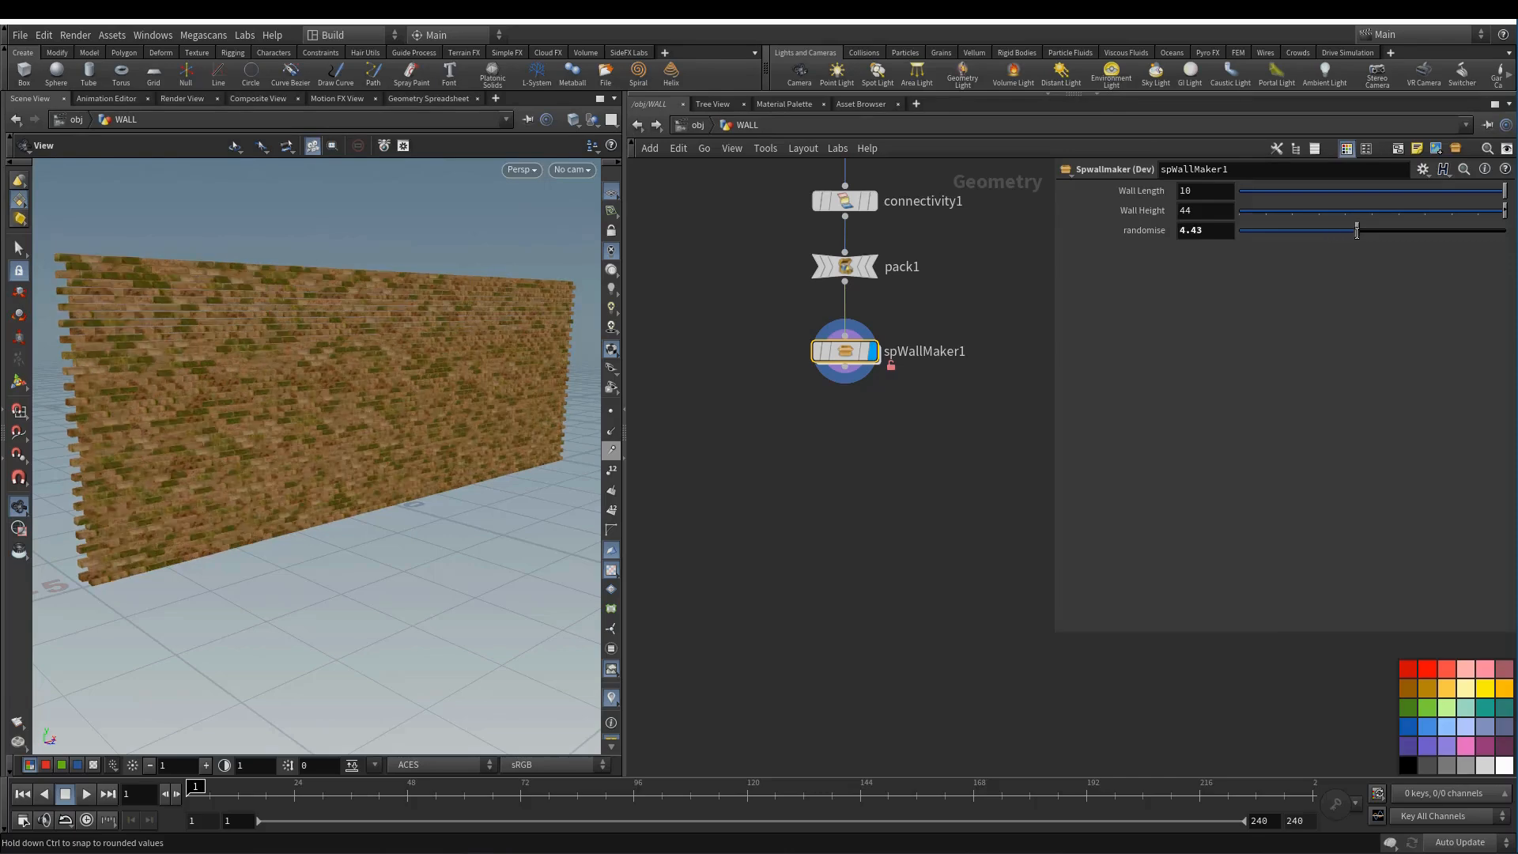
# - Open spWallMaker1's type properties and add a Folder to its existing parameters
pyautogui.rightClick(846, 357)
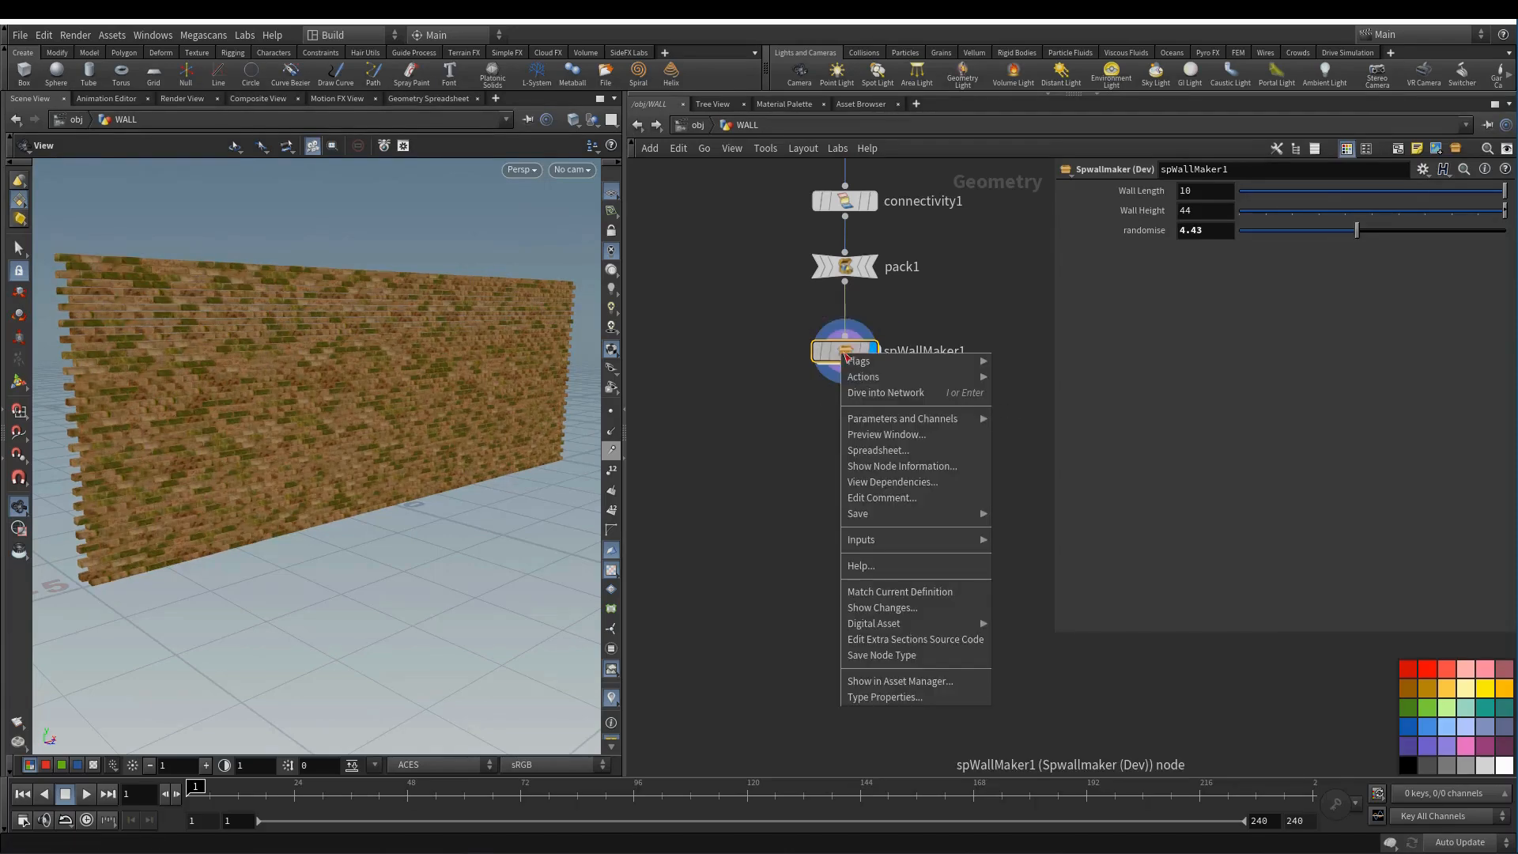
pyautogui.click(898, 696)
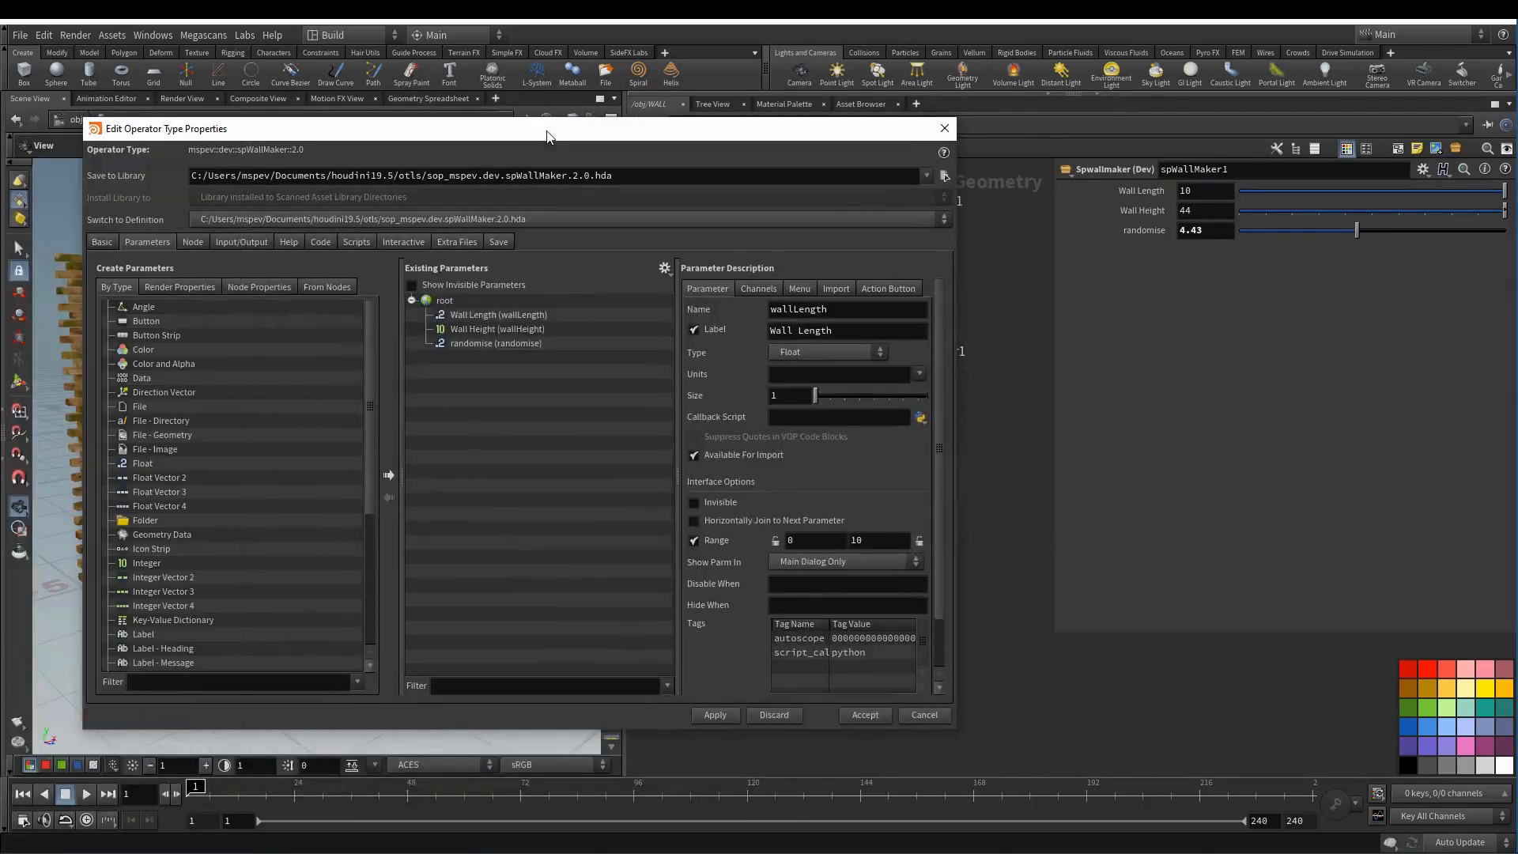
pyautogui.click(145, 520)
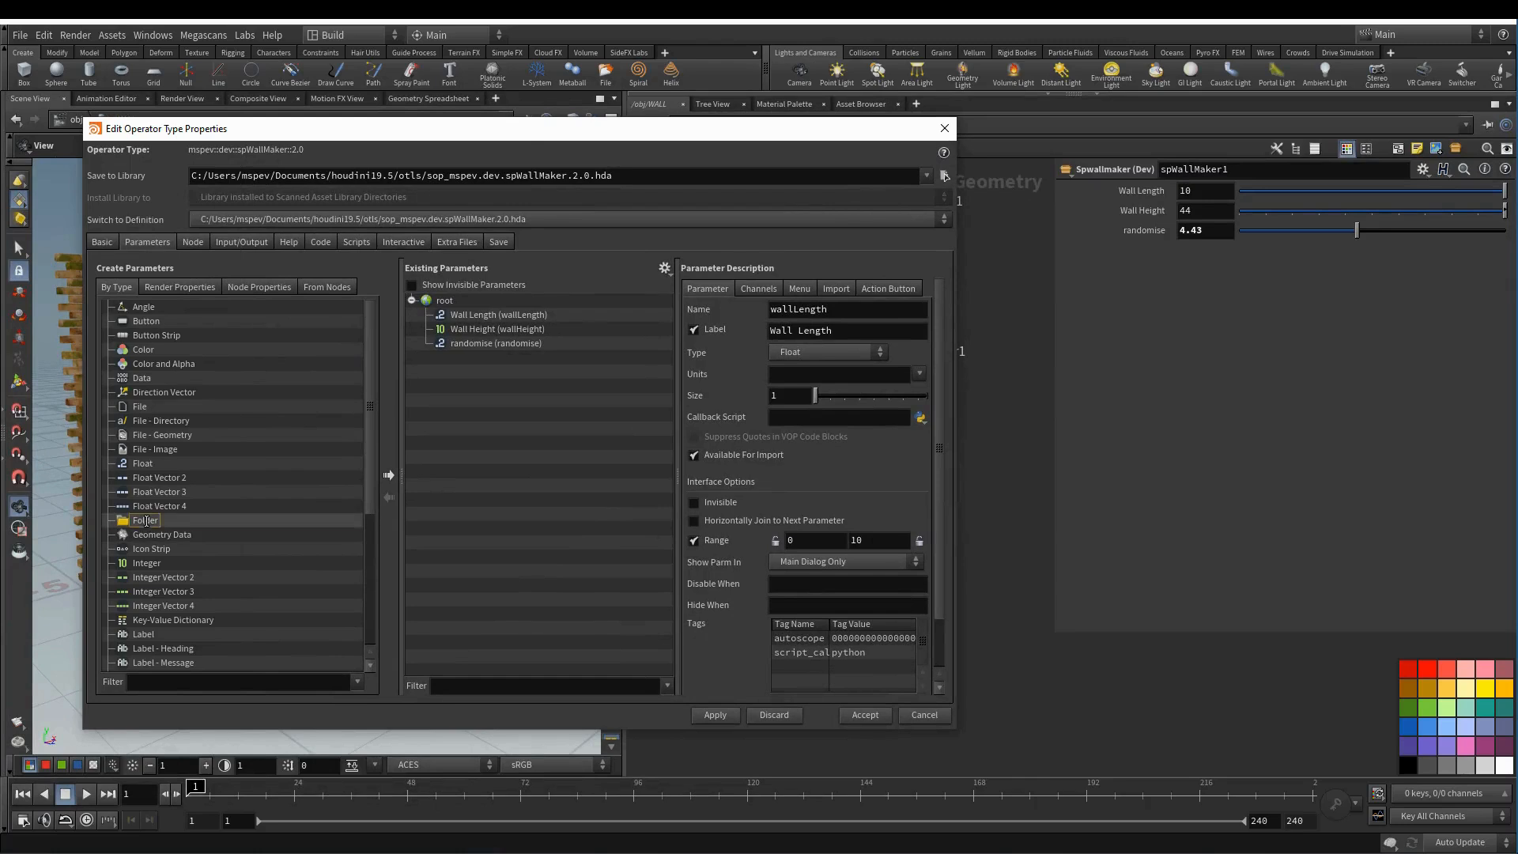
pyautogui.click(390, 475)
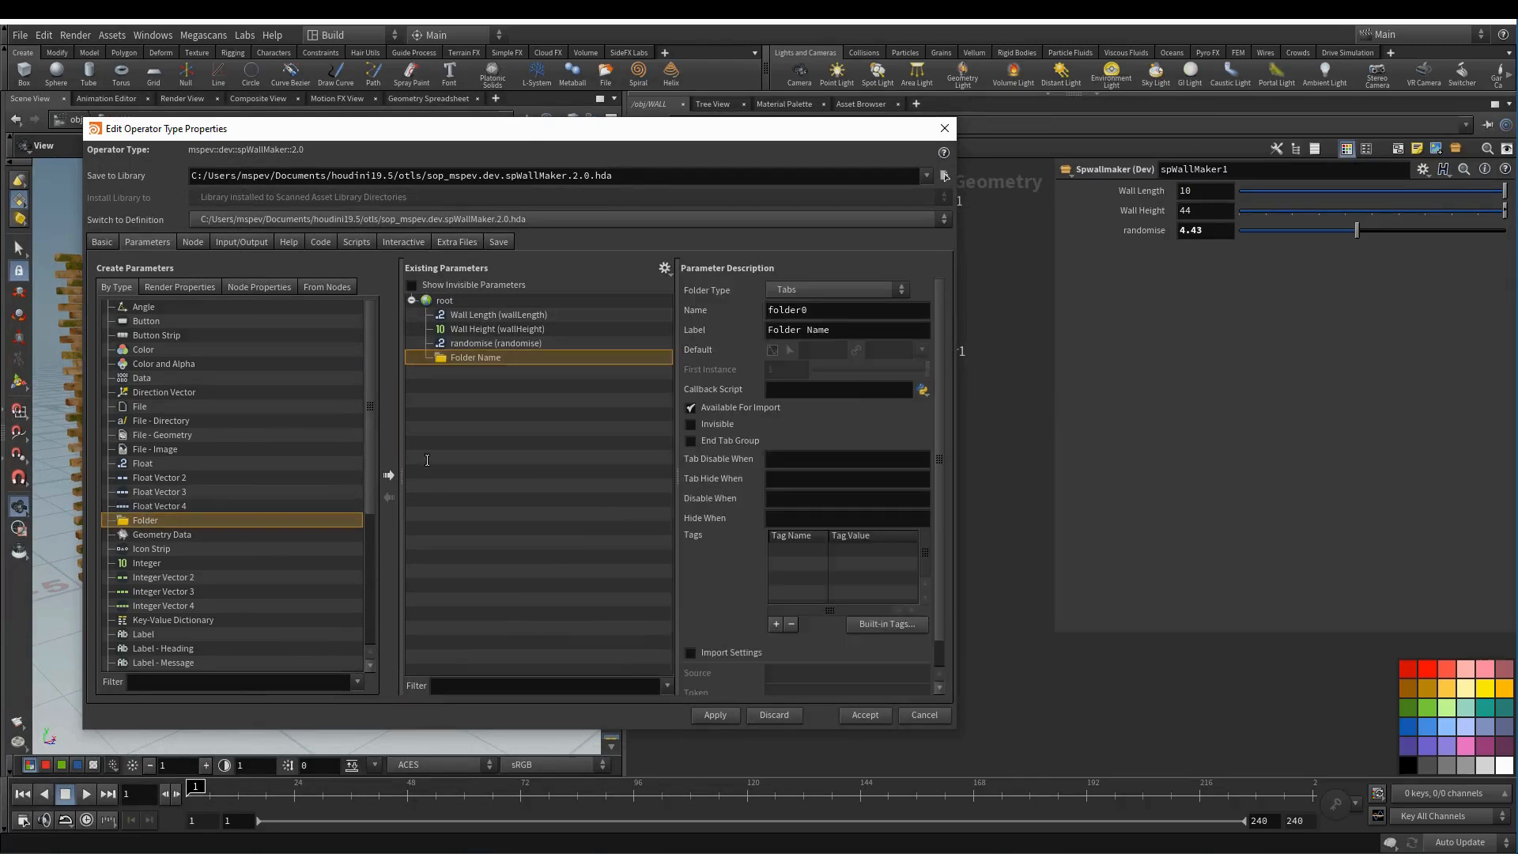
# - Move the Wall Length, Wall Height and randomise parameters together into the new folder
pyautogui.click(480, 317)
pyautogui.keyDown('shift'); pyautogui.click(481, 327); pyautogui.keyUp('shift')
pyautogui.keyDown('shift'); pyautogui.click(485, 341); pyautogui.keyUp('shift')
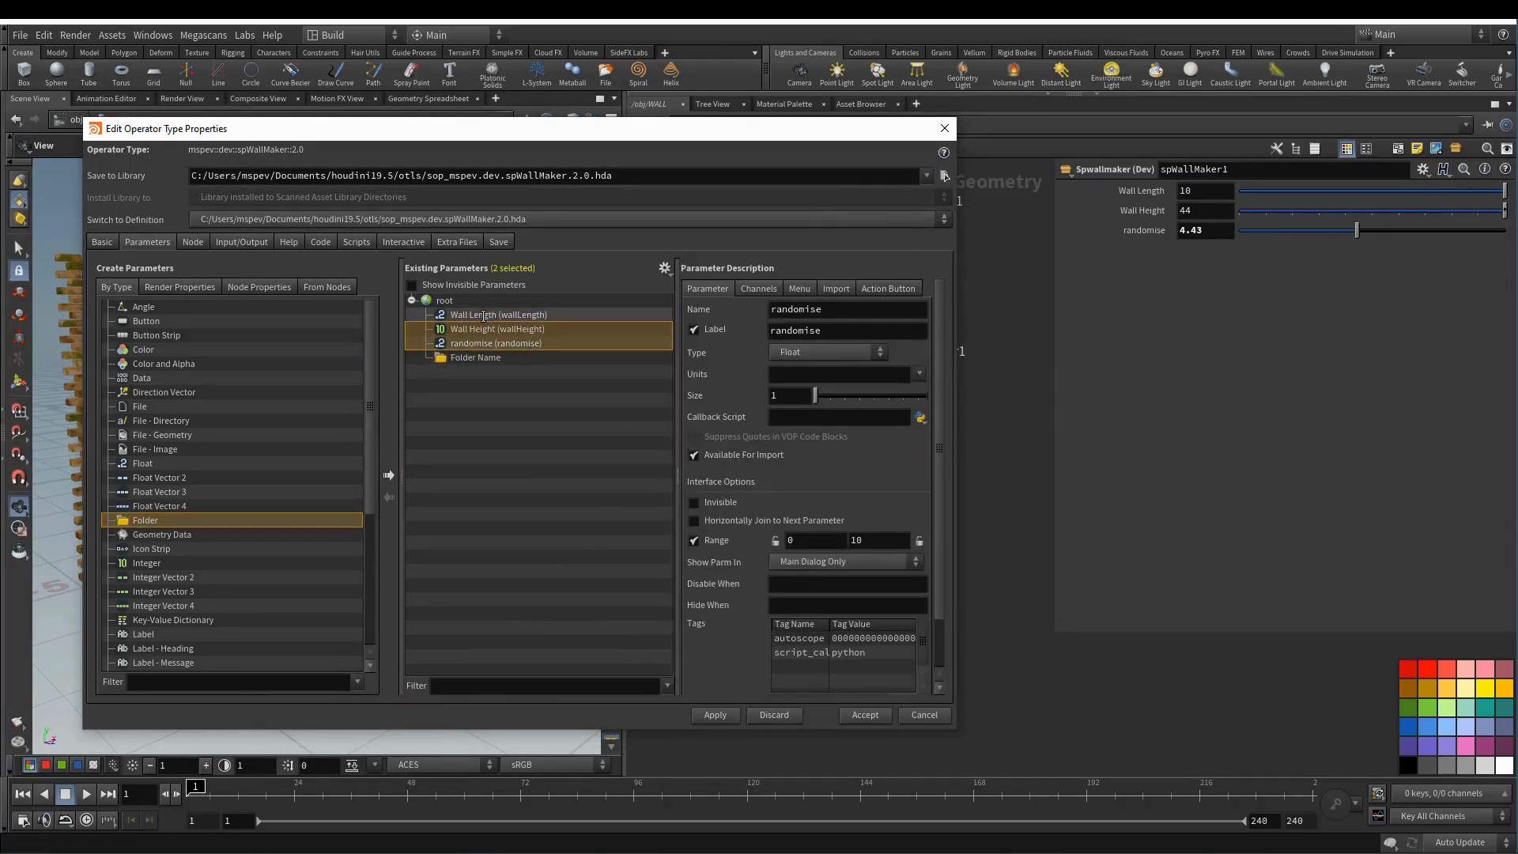
pyautogui.click(483, 315)
pyautogui.keyDown('ctrl'); pyautogui.click(484, 329); pyautogui.keyUp('ctrl')
pyautogui.keyDown('ctrl'); pyautogui.click(486, 343); pyautogui.keyUp('ctrl')
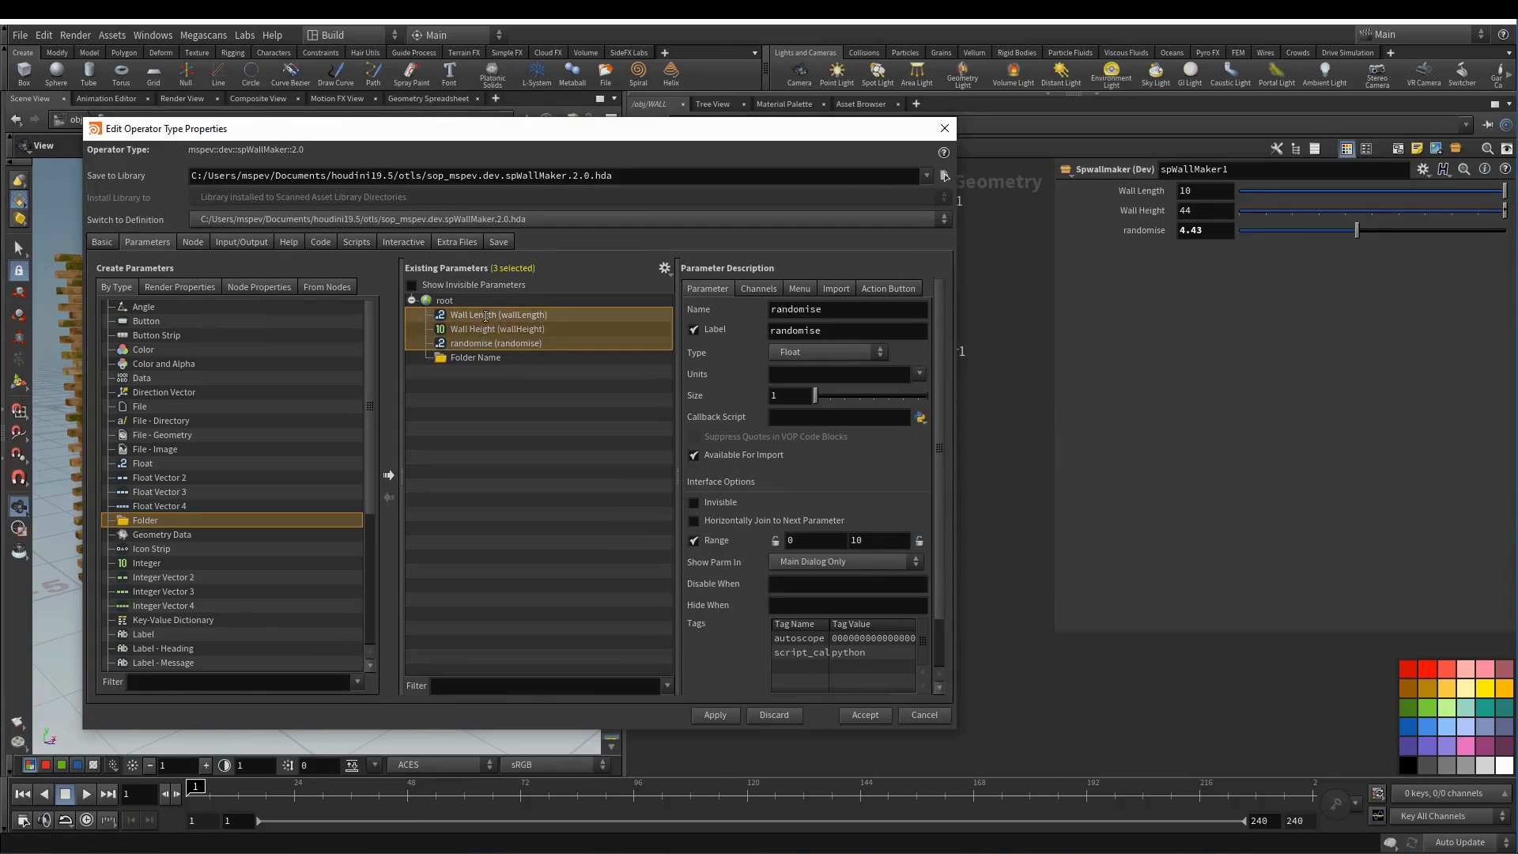
pyautogui.moveTo(486, 315); pyautogui.dragTo(486, 358)
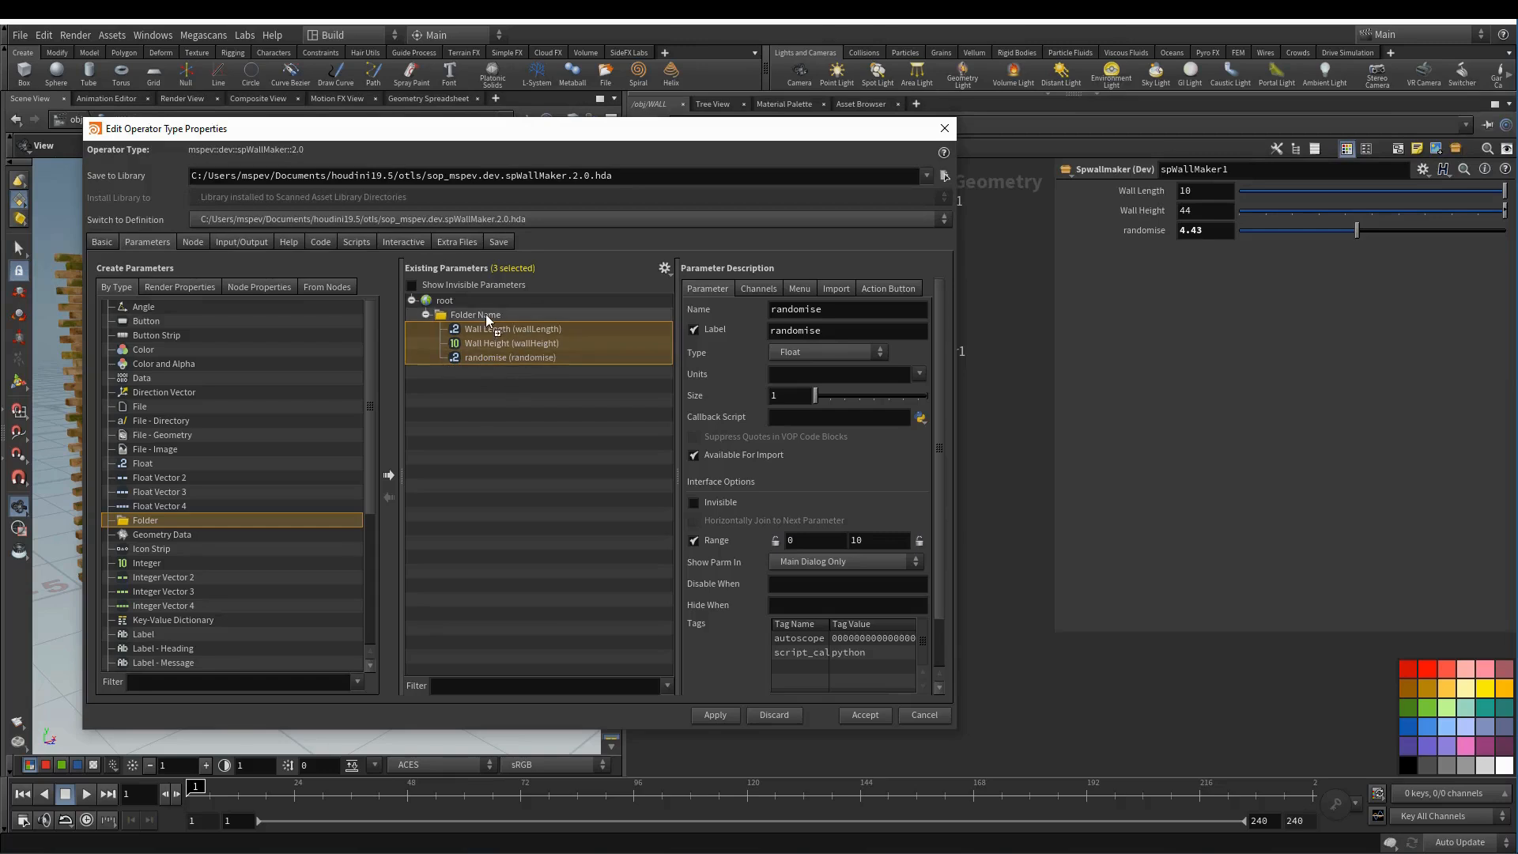
# - Name and label the parameter folder Wall, and apply and accept the type property changes
pyautogui.click(475, 315)
pyautogui.click(722, 312)
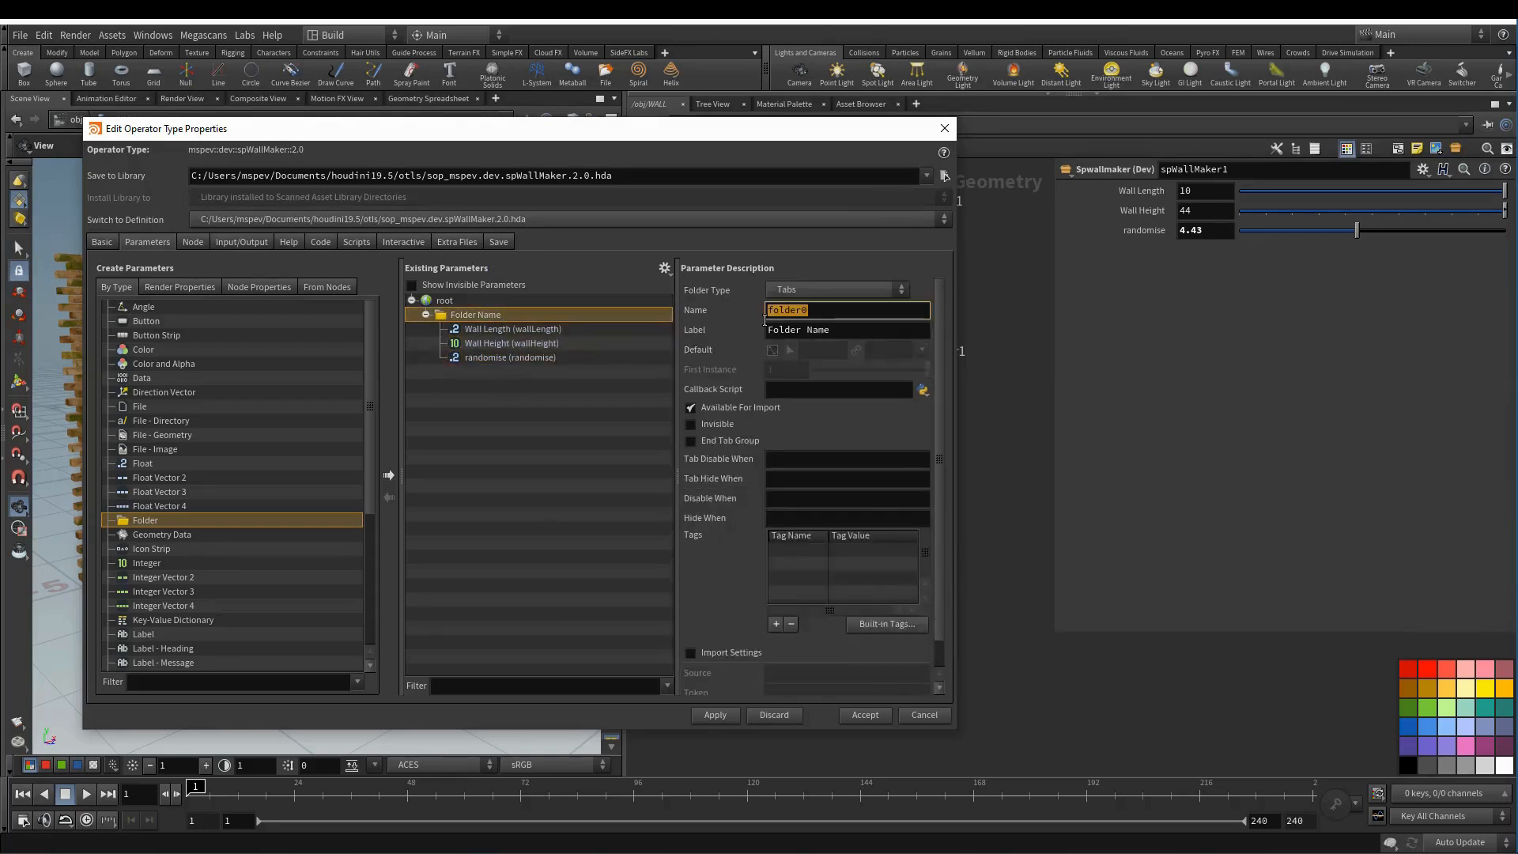
pyautogui.write('Wall')
pyautogui.press('Tab')
pyautogui.write('Wall')
pyautogui.press('Tab')
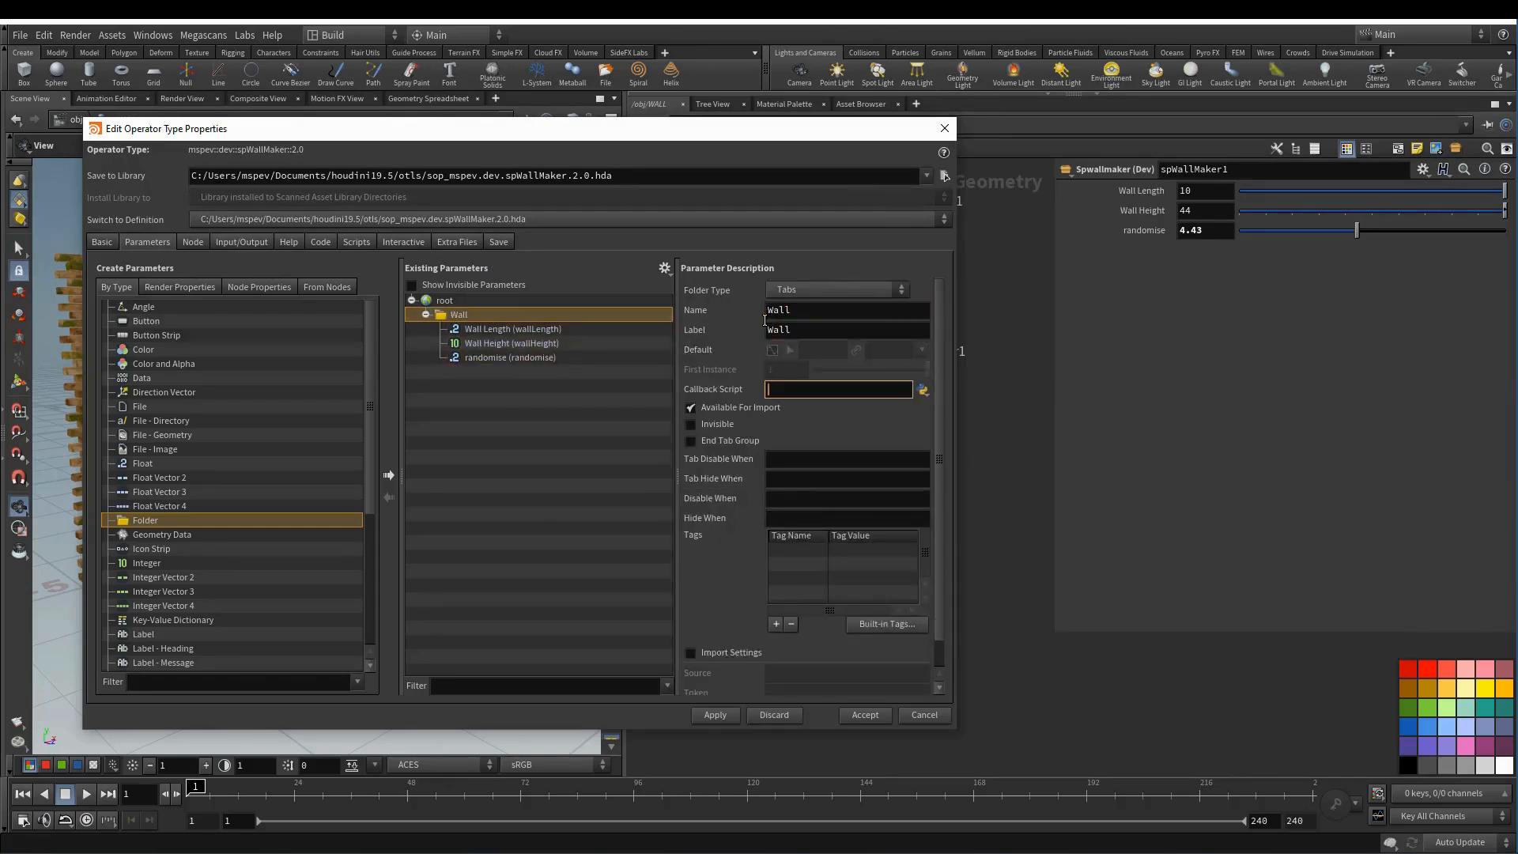
pyautogui.click(716, 715)
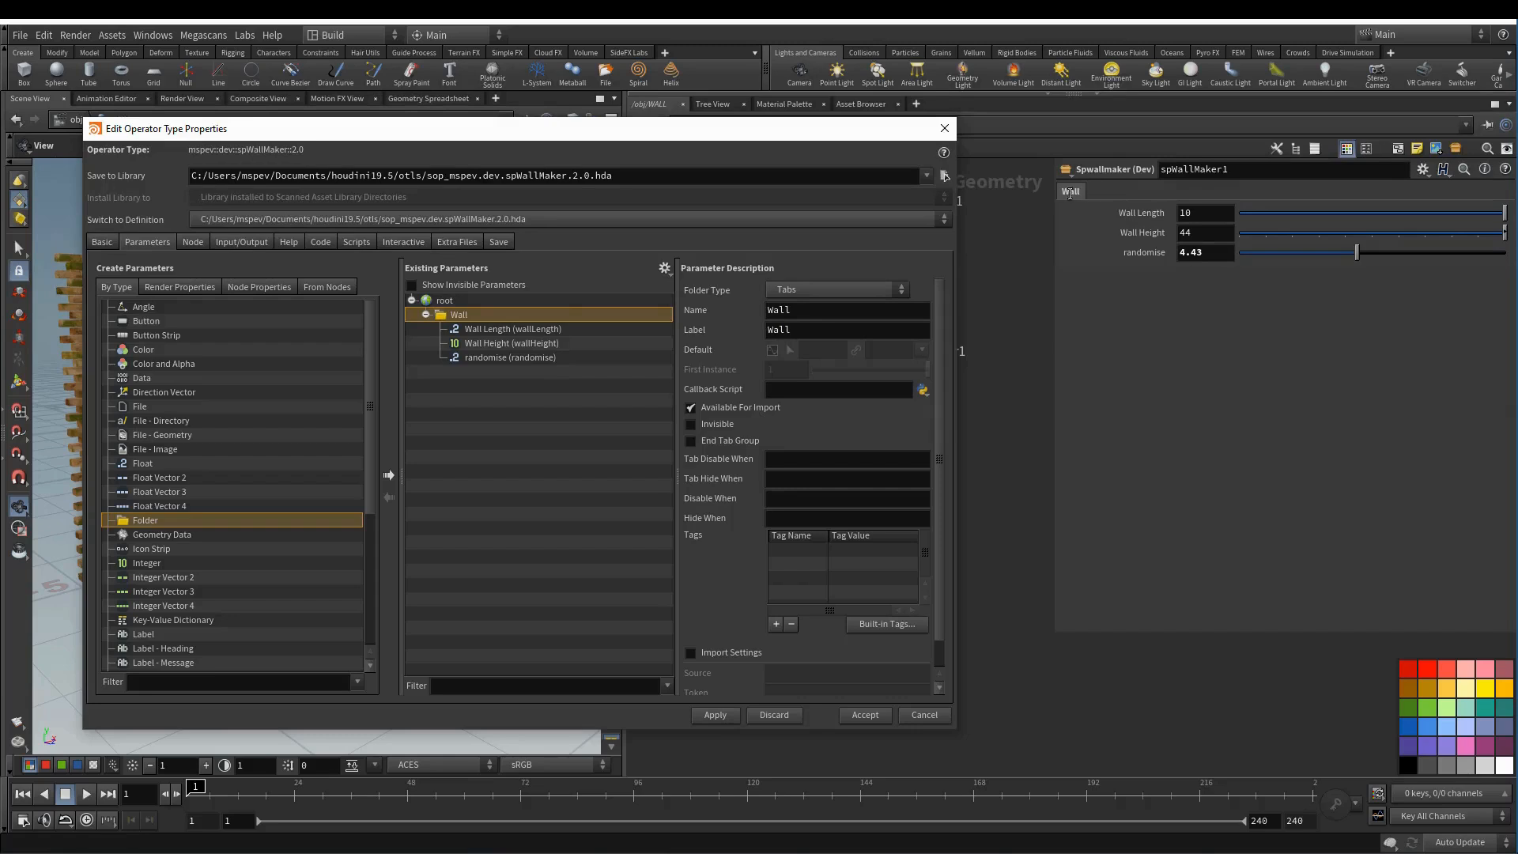
pyautogui.click(865, 715)
# - Place a second Spwallmaker (Dev) asset in the WALL network to check its parameters, and delete it
pyautogui.moveTo(939, 379); pyautogui.dragTo(909, 417, button='middle')
pyautogui.moveTo(970, 348); pyautogui.dragTo(871, 358, button='middle')
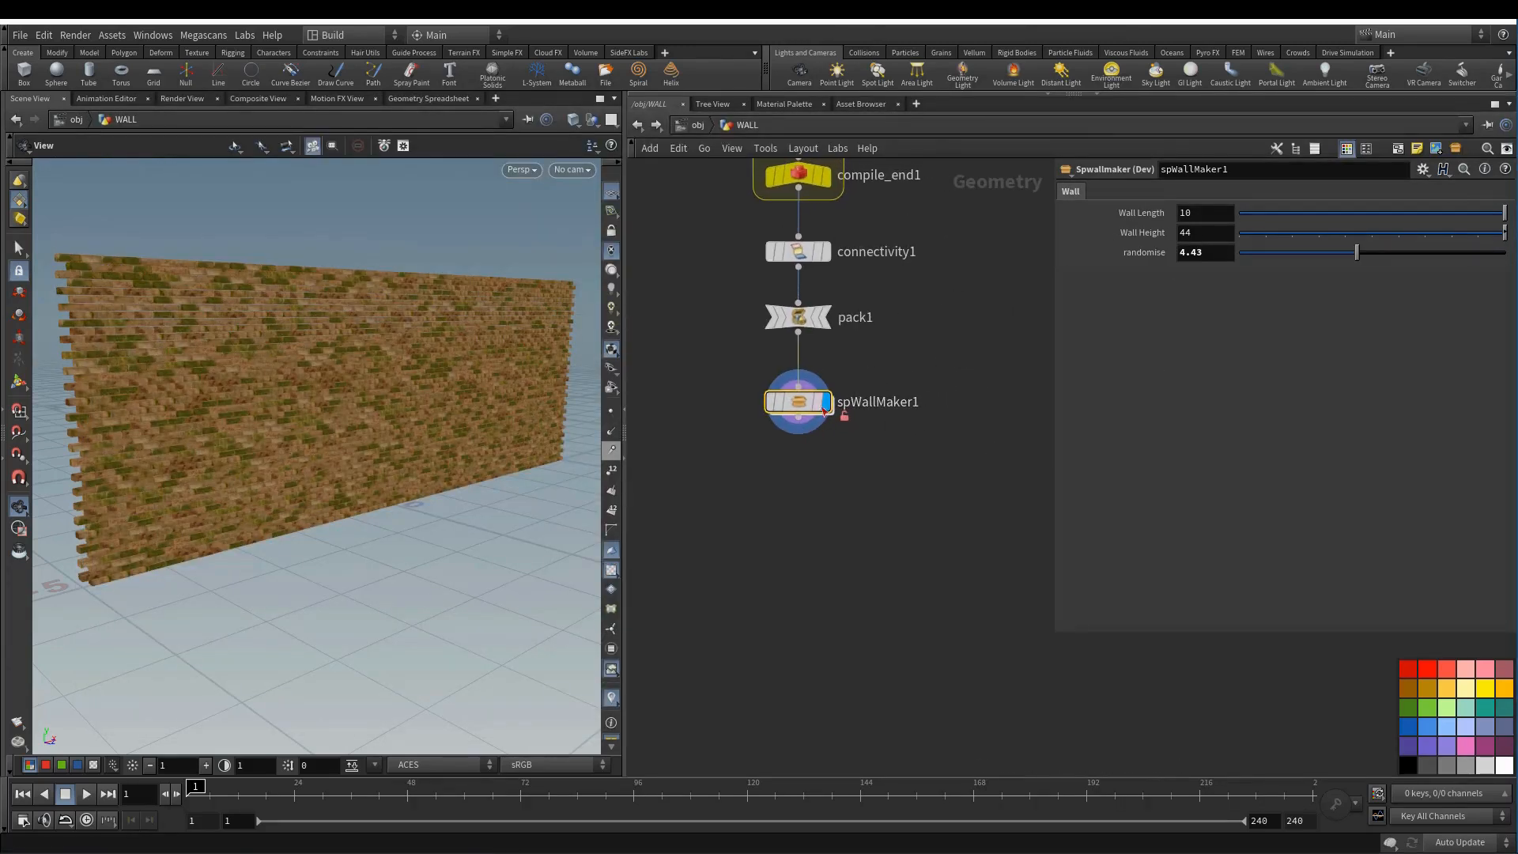
pyautogui.moveTo(901, 451); pyautogui.dragTo(849, 441, button='middle')
pyautogui.press('Tab')
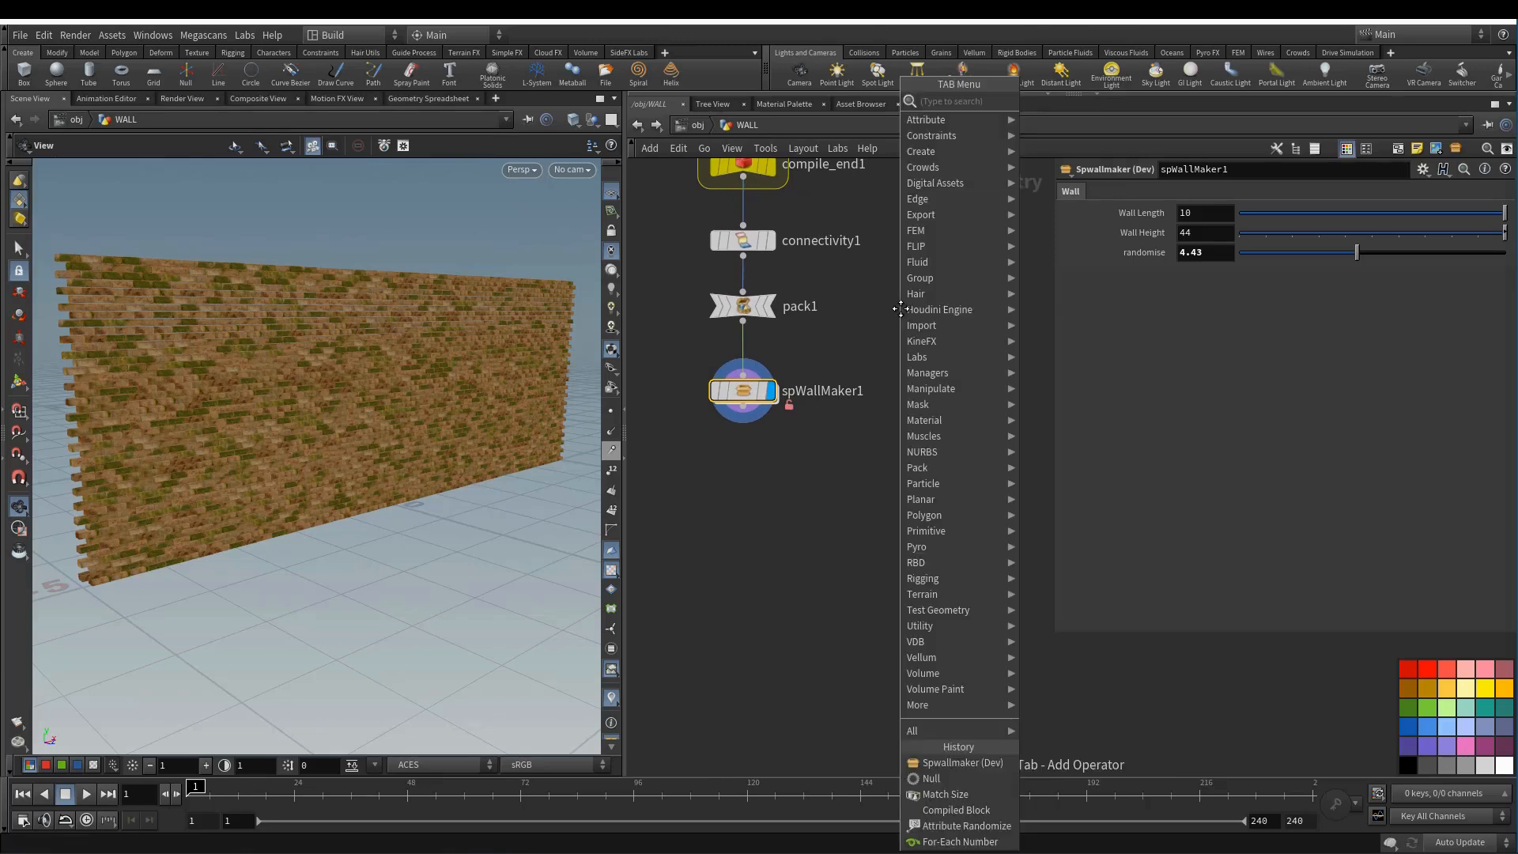
pyautogui.moveTo(958, 183)
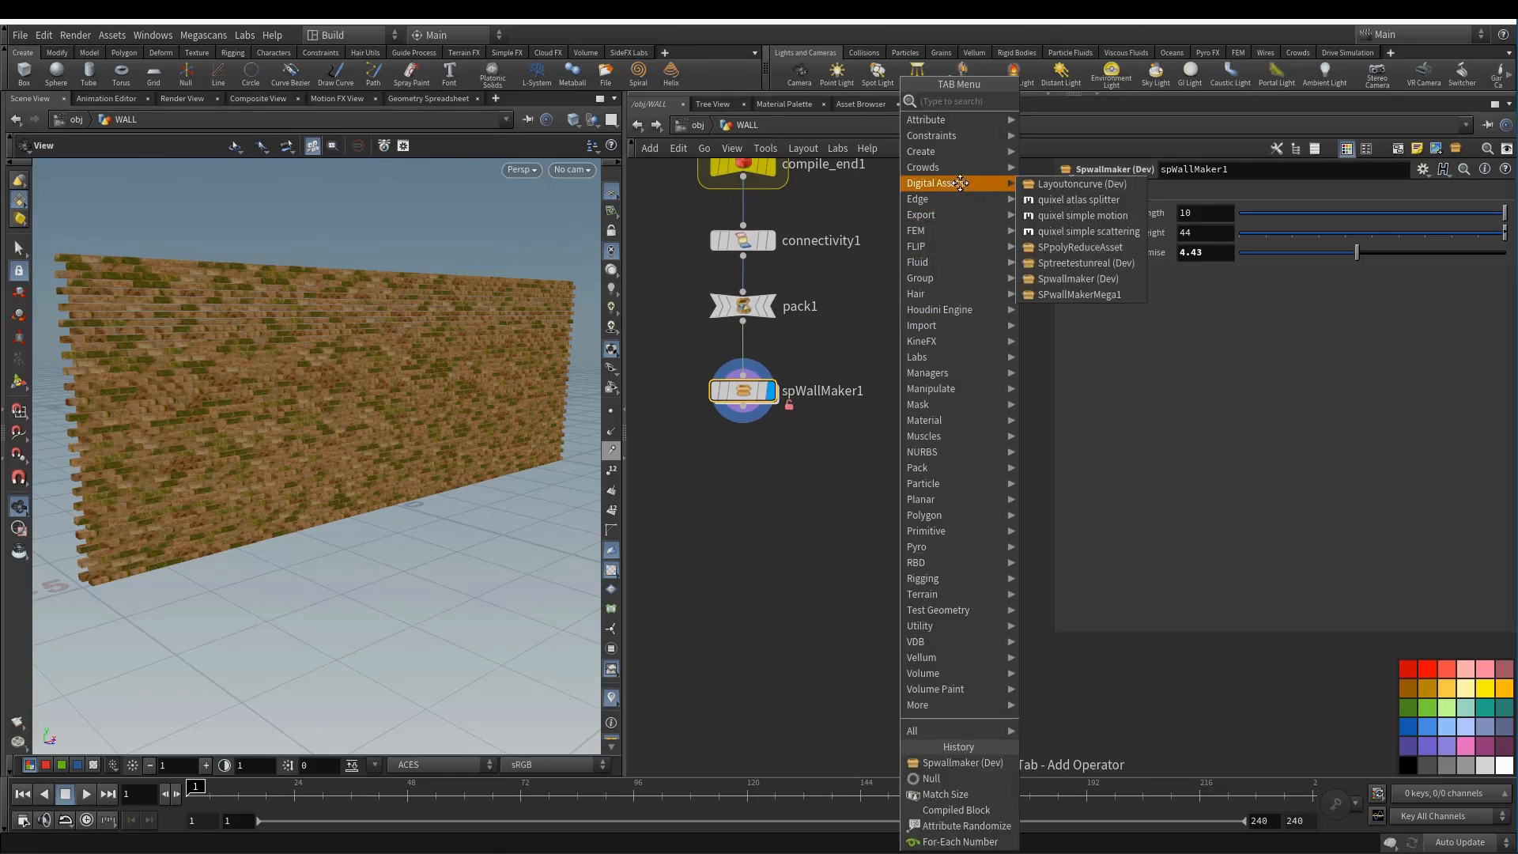
pyautogui.click(1078, 276)
pyautogui.click(930, 409)
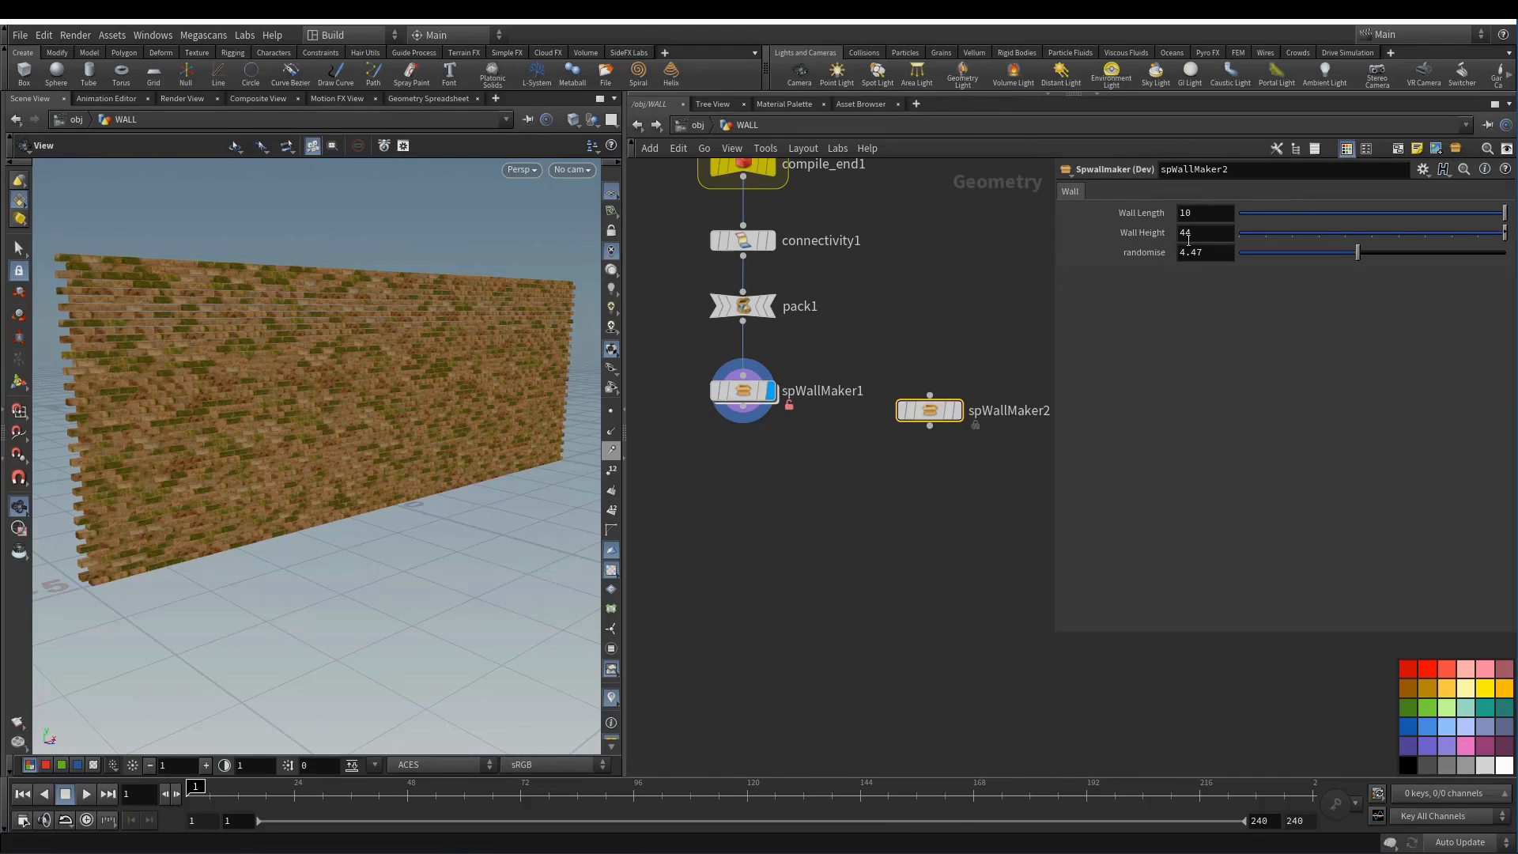
pyautogui.press('Delete')
# - View the library save path in spWallMaker1's type properties and close the window
pyautogui.rightClick(743, 393)
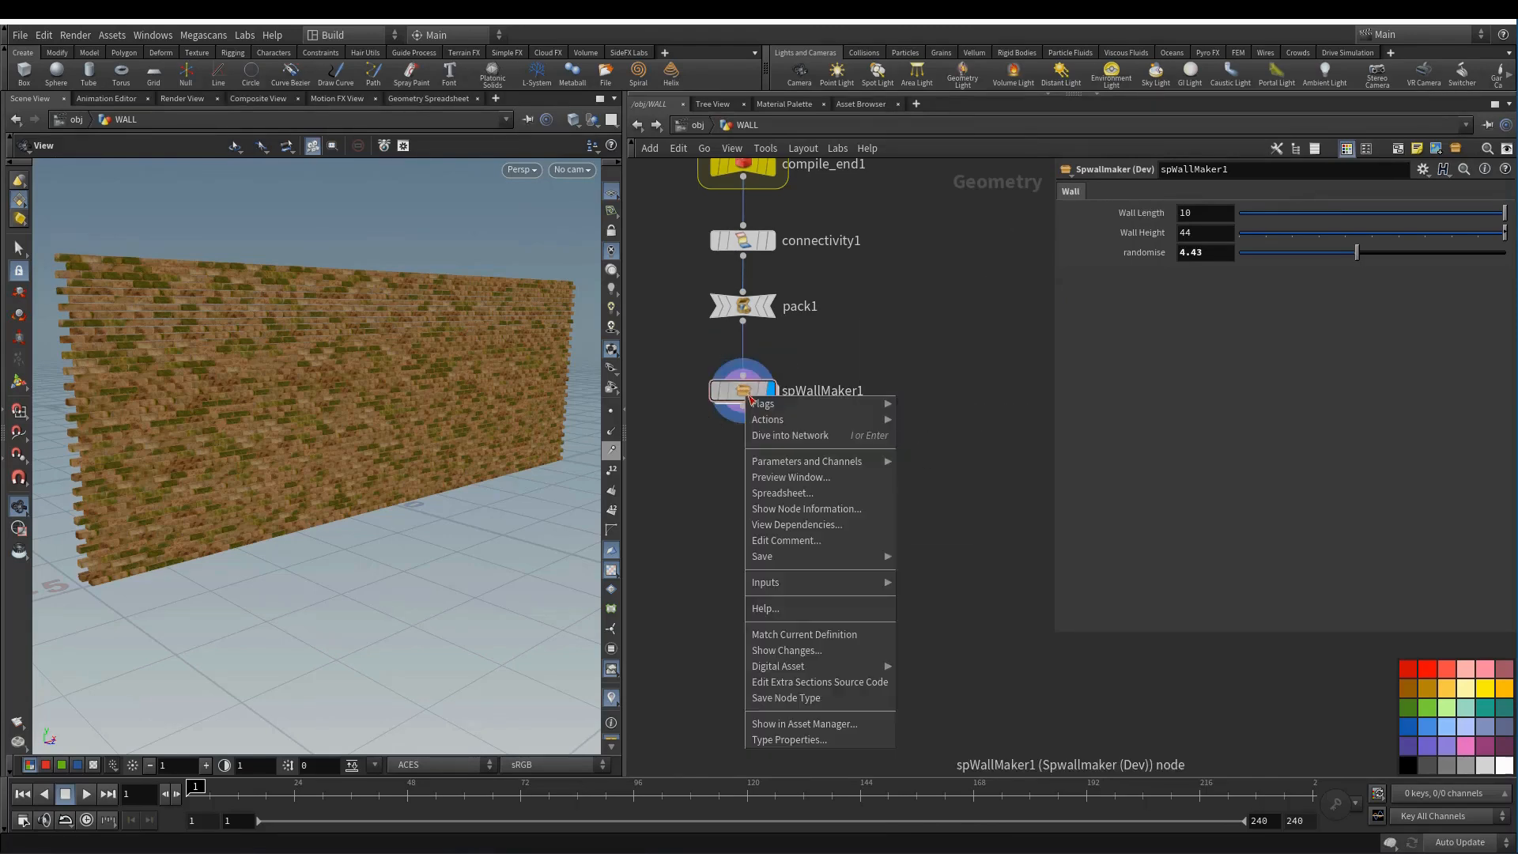
pyautogui.click(820, 740)
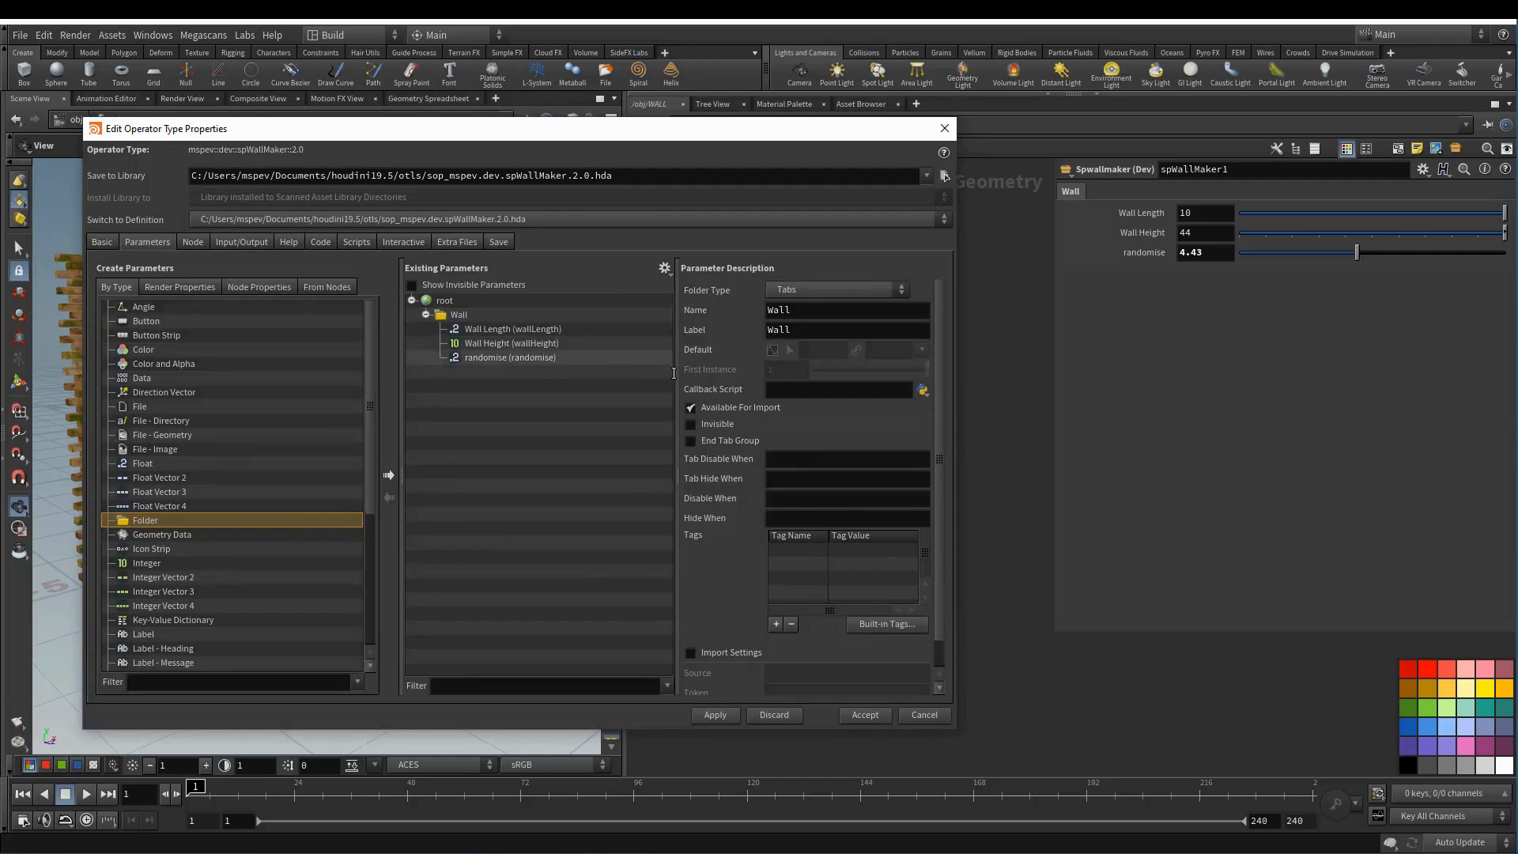
pyautogui.moveTo(630, 190); pyautogui.dragTo(189, 177)
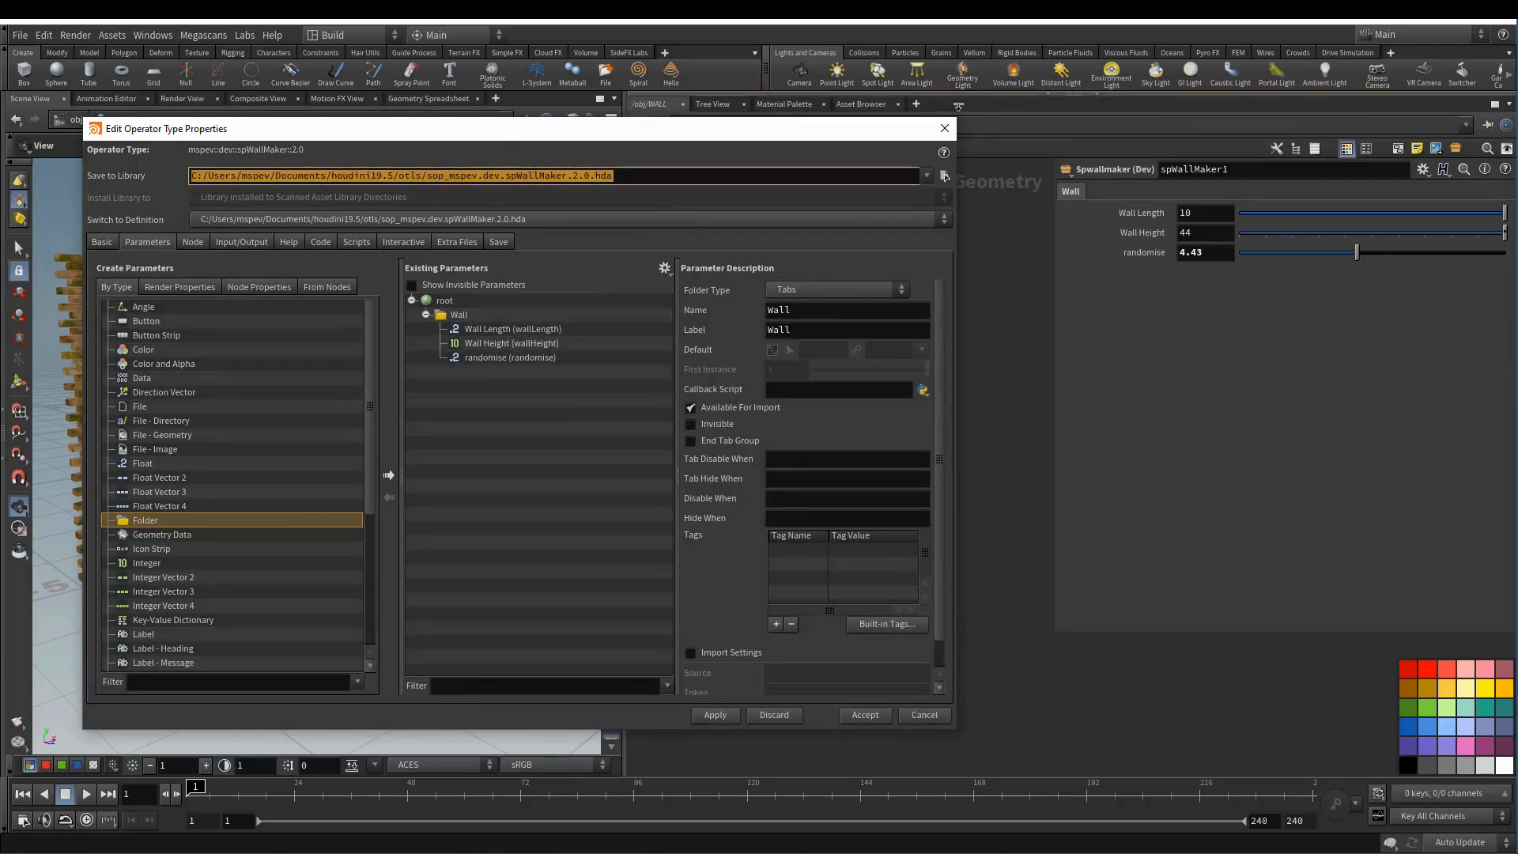
pyautogui.click(946, 129)
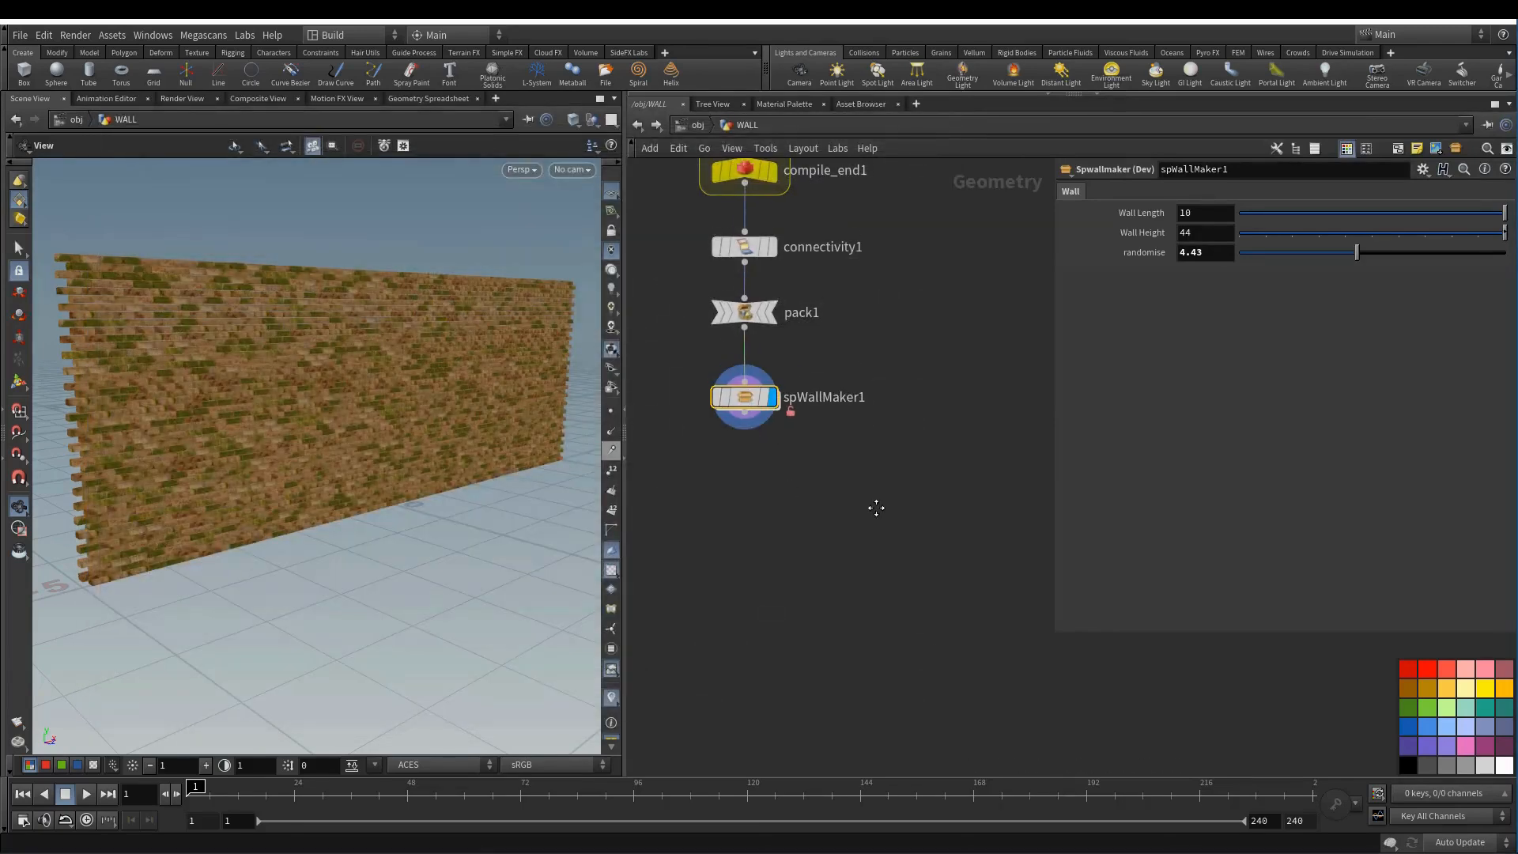
# - Save the scene, look over the network inside spWallMaker1, and return to the WALL level
pyautogui.hotkey('ctrl', 's')
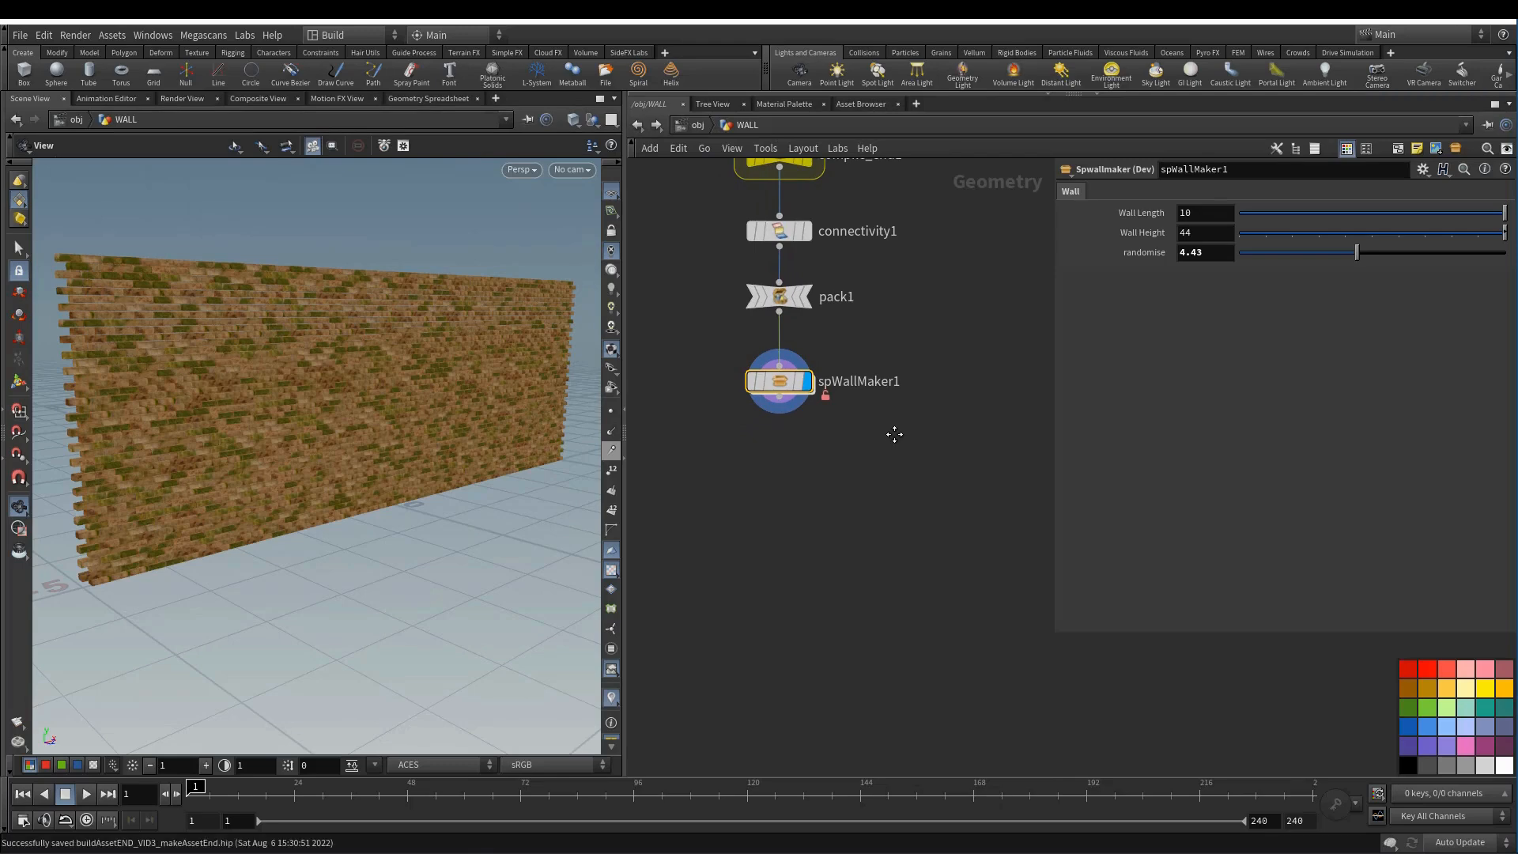
pyautogui.doubleClick(807, 384)
pyautogui.scroll(-3, 836, 469)
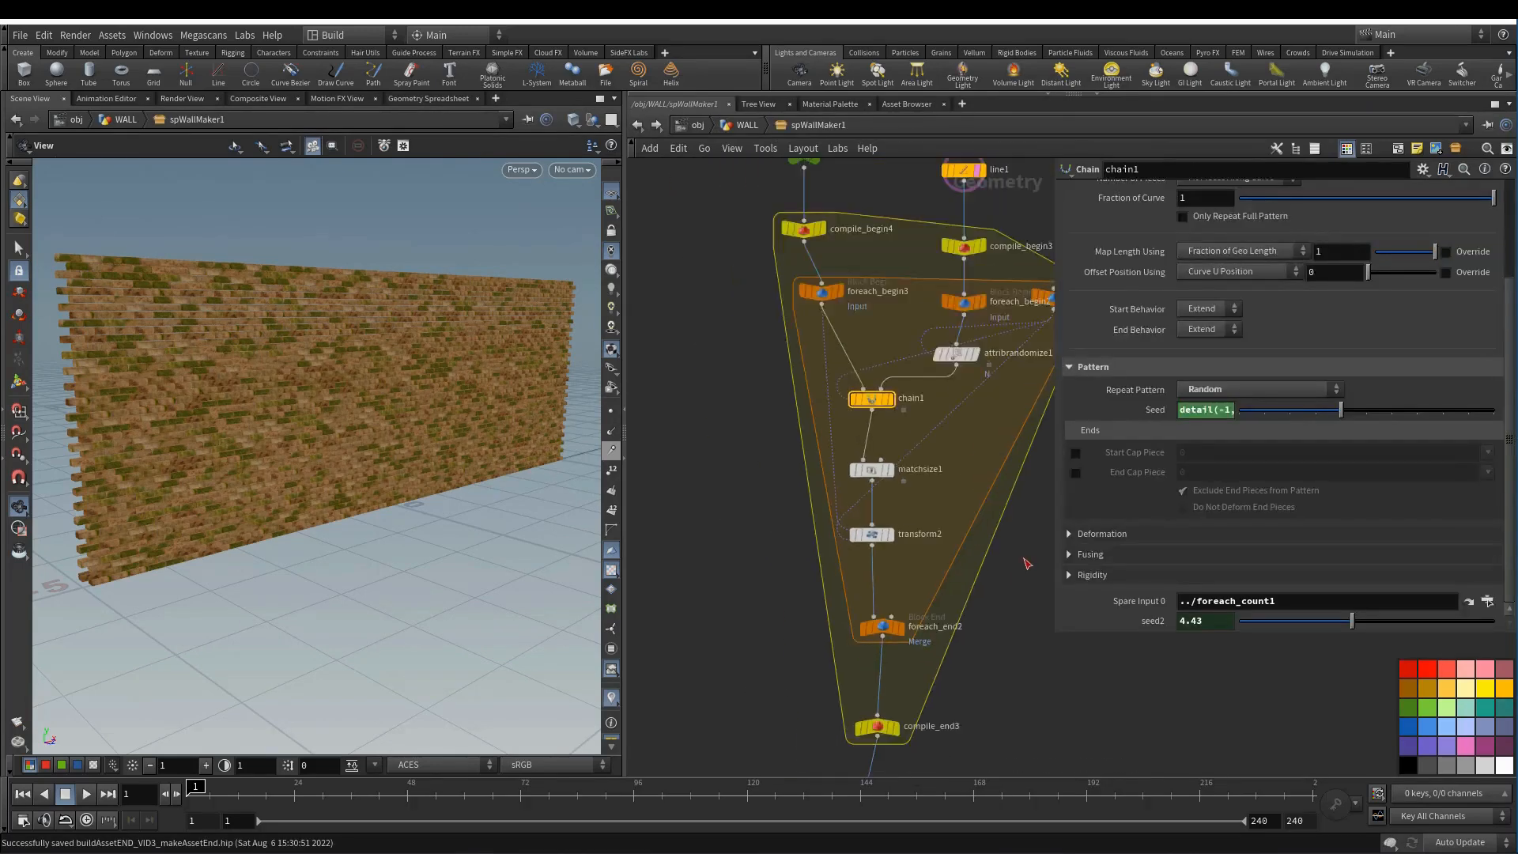
pyautogui.moveTo(837, 470); pyautogui.dragTo(815, 418, button='middle')
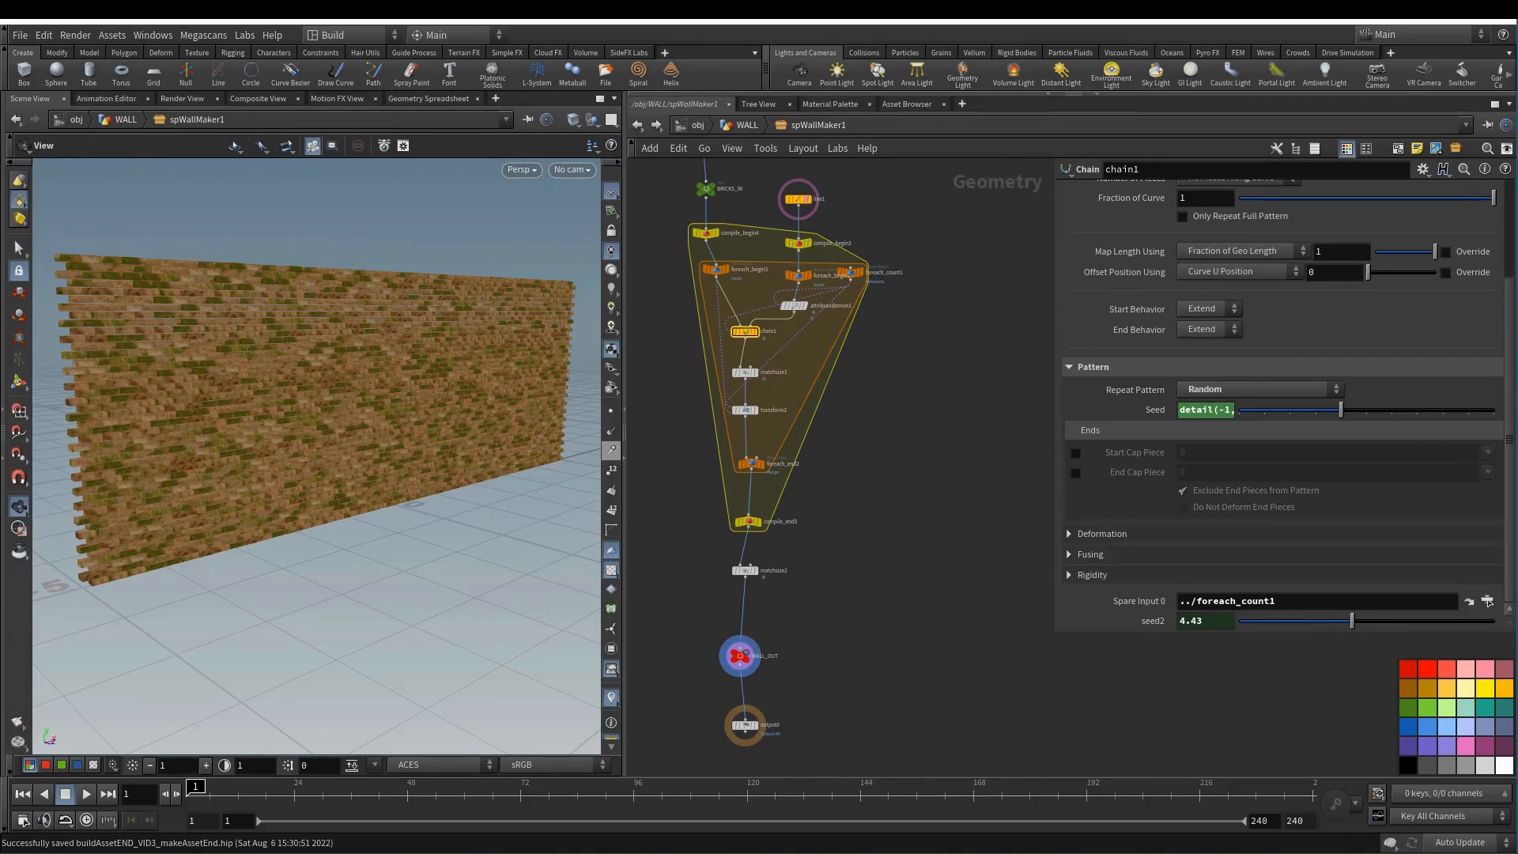
pyautogui.click(748, 125)
pyautogui.moveTo(875, 298); pyautogui.dragTo(776, 429, button='middle')
pyautogui.moveTo(329, 356); pyautogui.dragTo(329, 464)
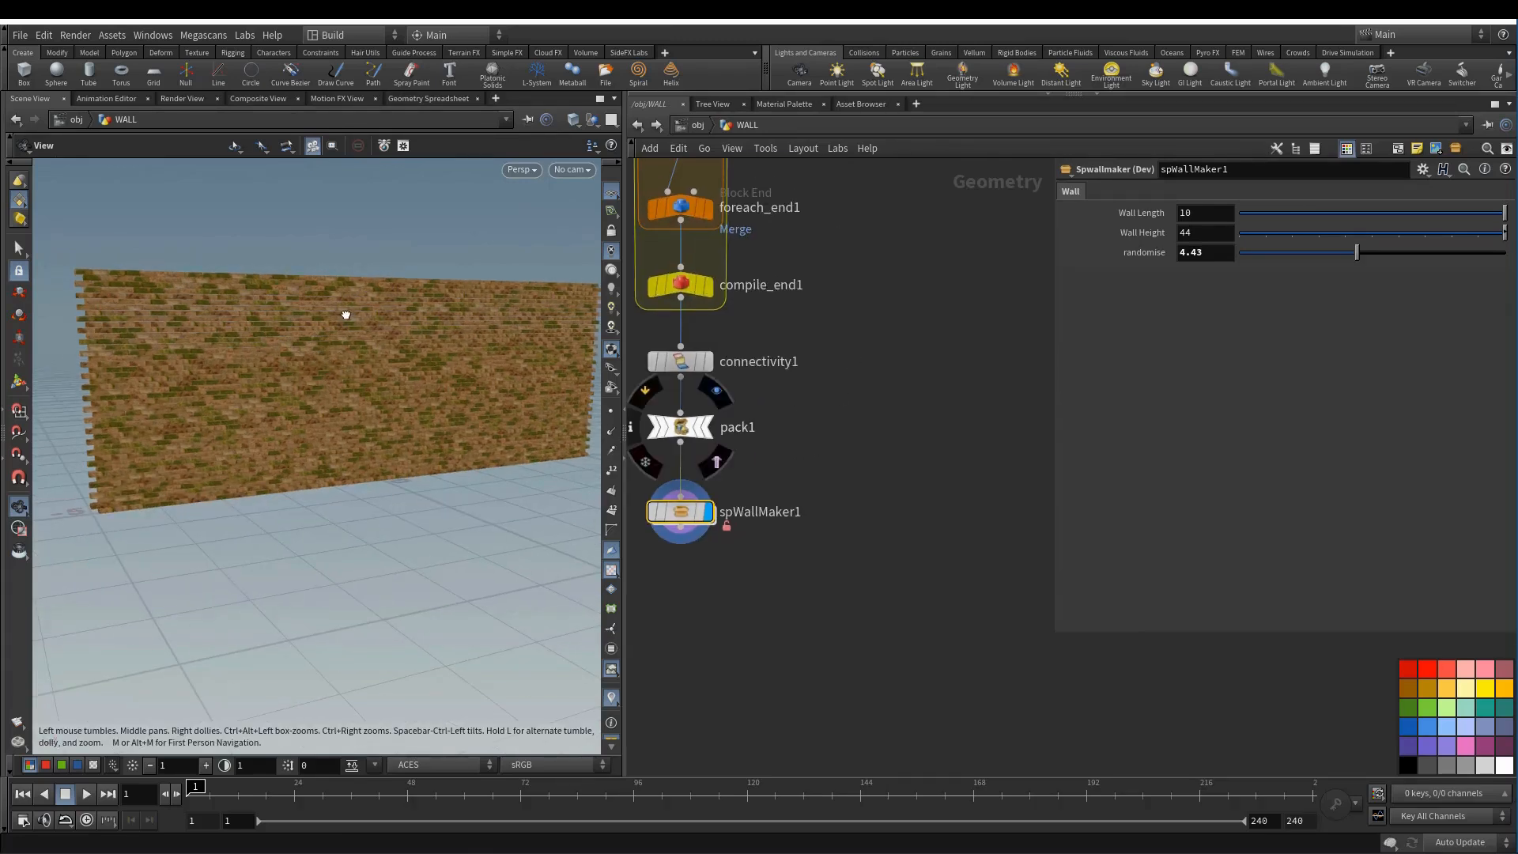
pyautogui.moveTo(1011, 373); pyautogui.dragTo(1011, 380, button='middle')
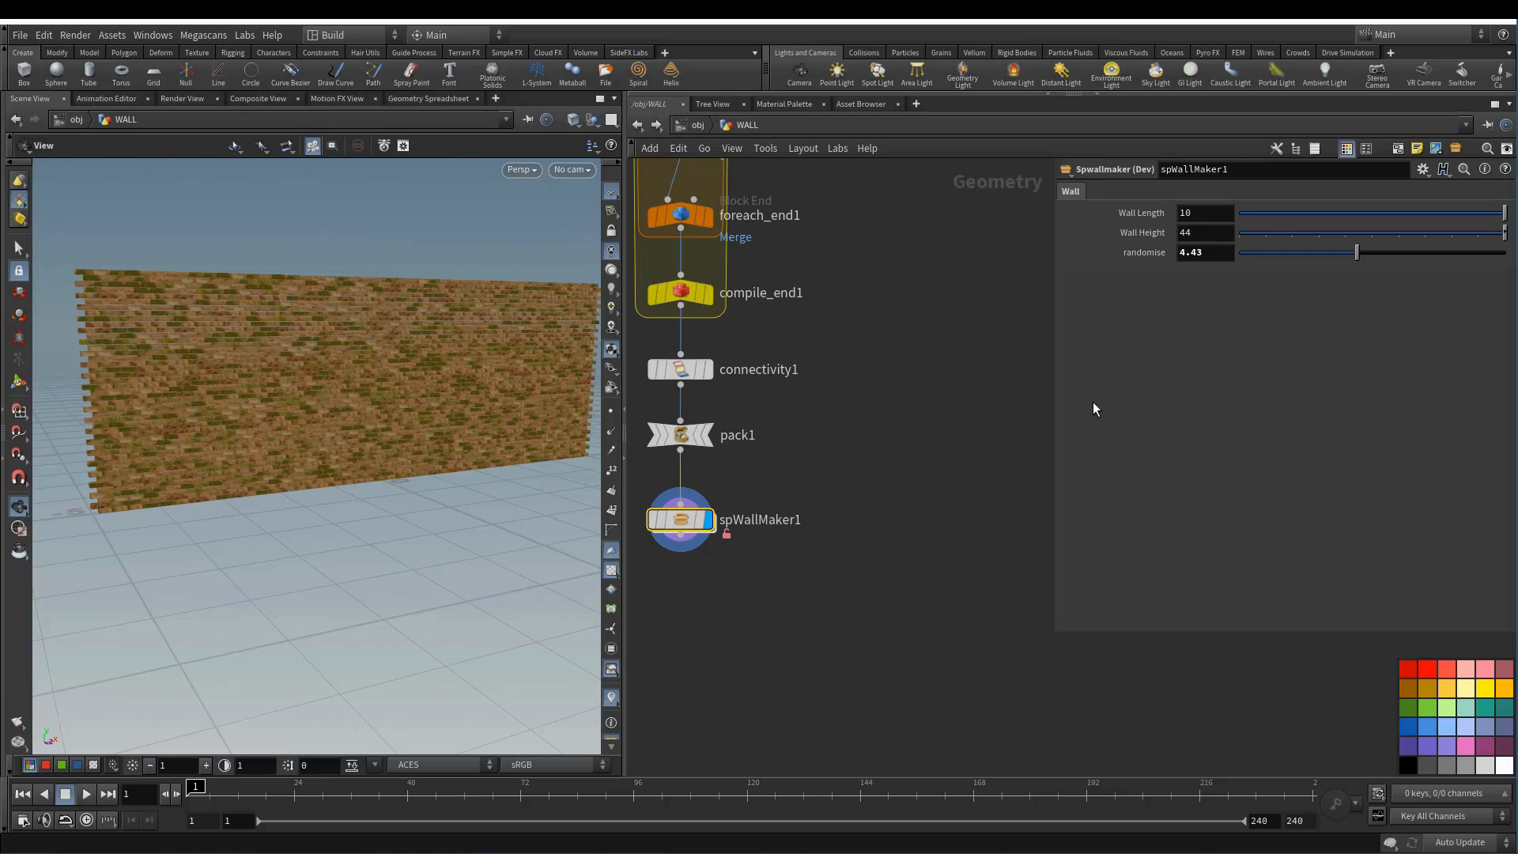
pyautogui.moveTo(830, 441); pyautogui.dragTo(835, 445, button='middle')
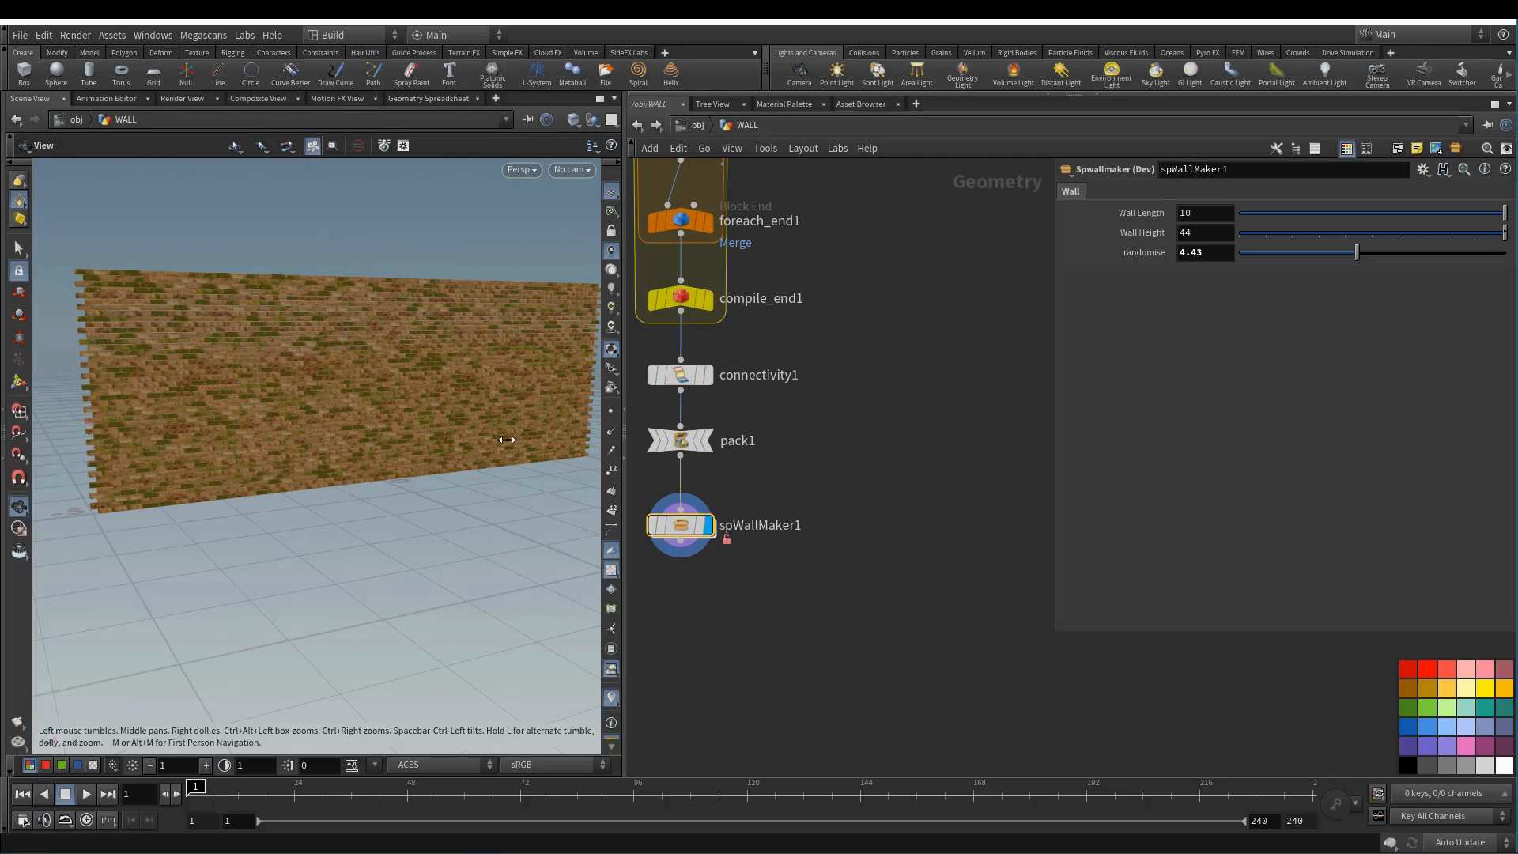
pyautogui.moveTo(392, 404); pyautogui.dragTo(369, 415)
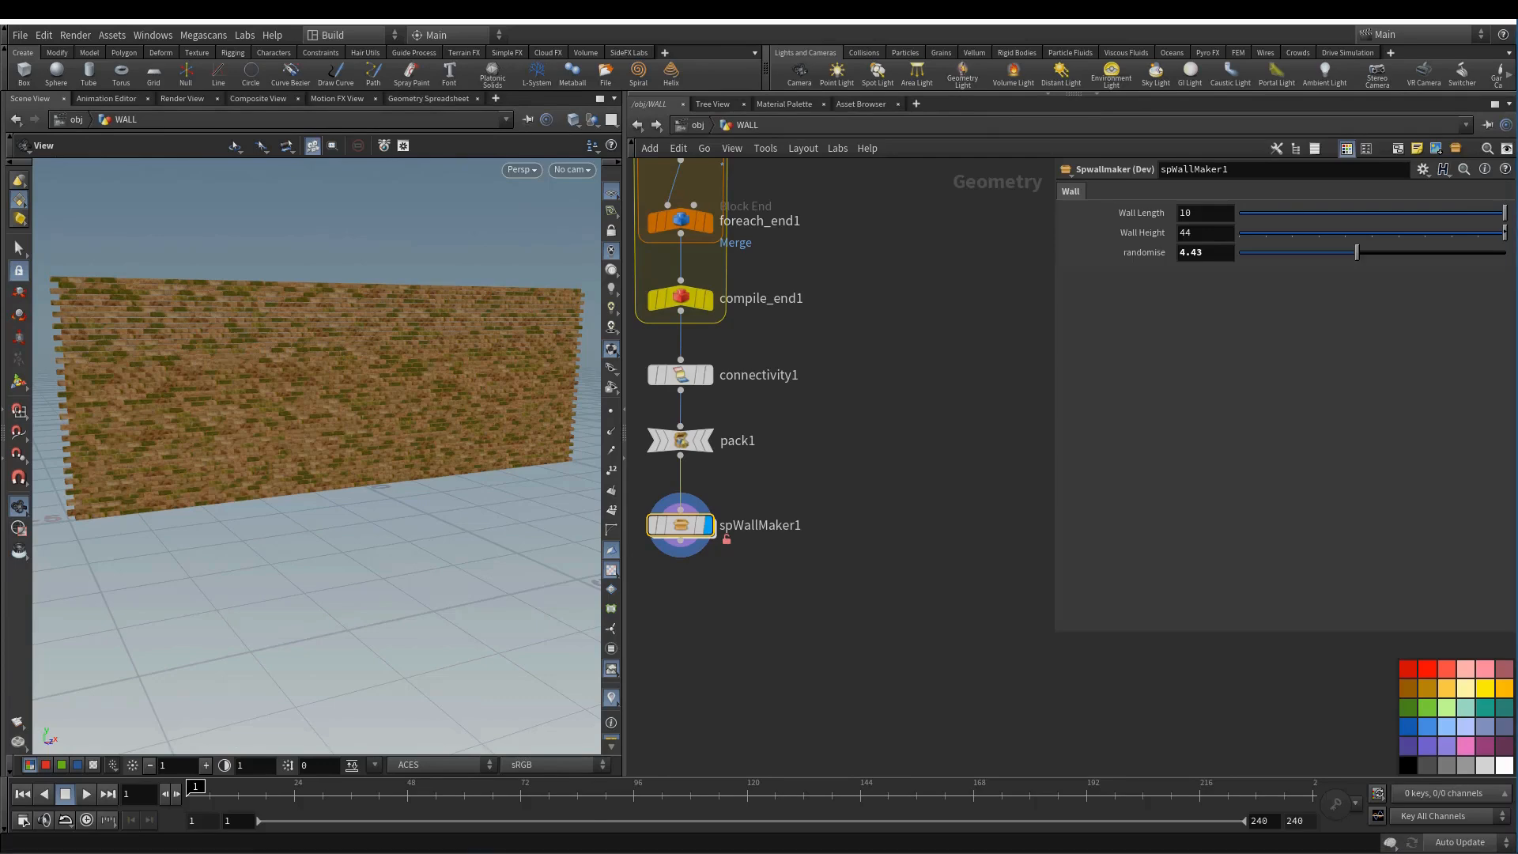
# - Add a Line node beside the spWallMaker1 chain in the WALL network and display its output
pyautogui.scroll(-5, 830, 501)
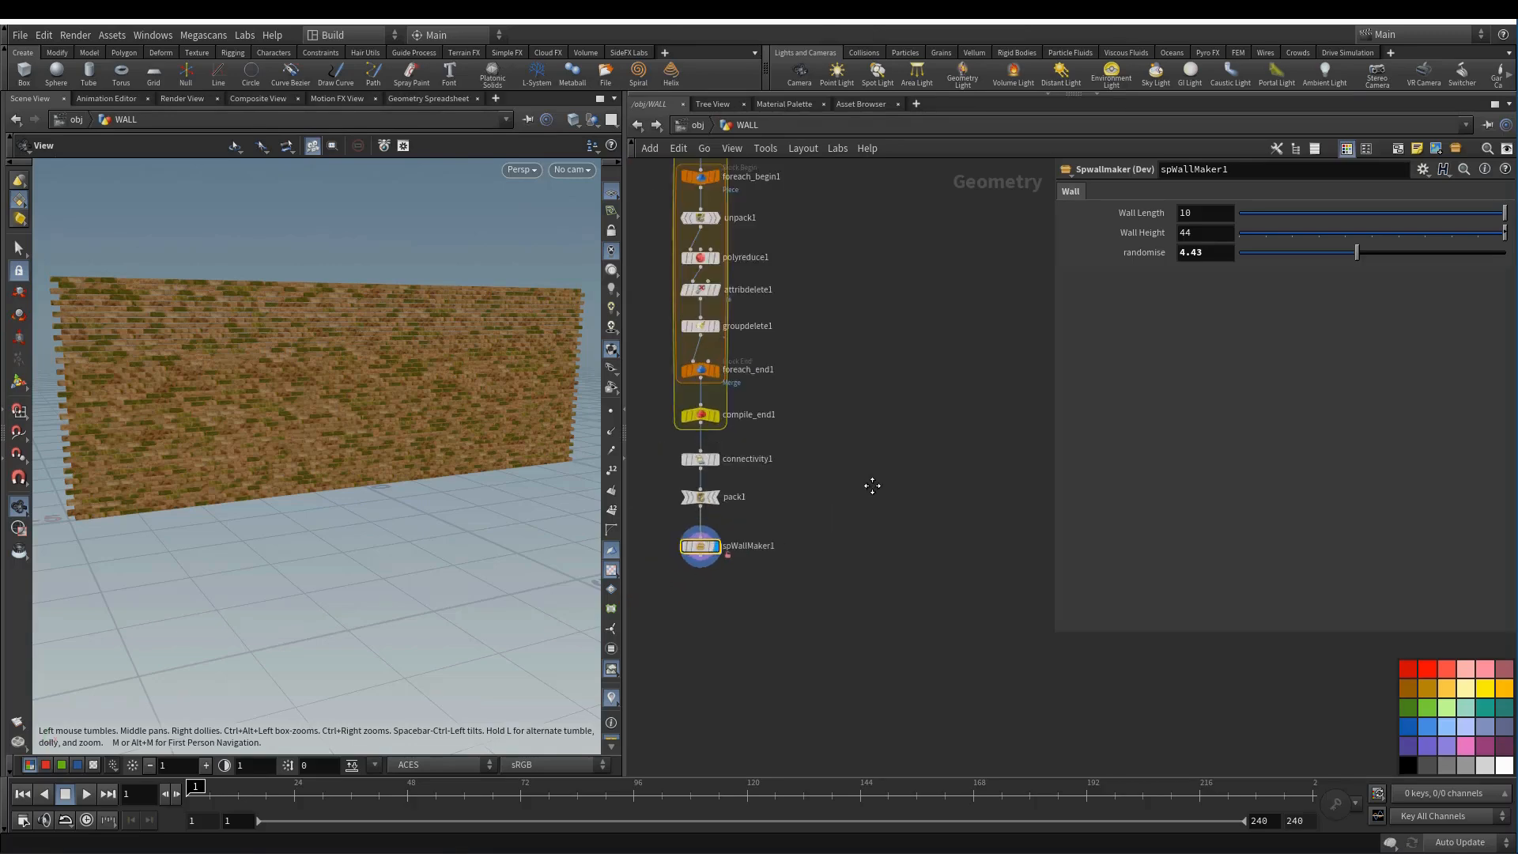
pyautogui.scroll(-3, 830, 502)
pyautogui.press('Tab')
pyautogui.write('line')
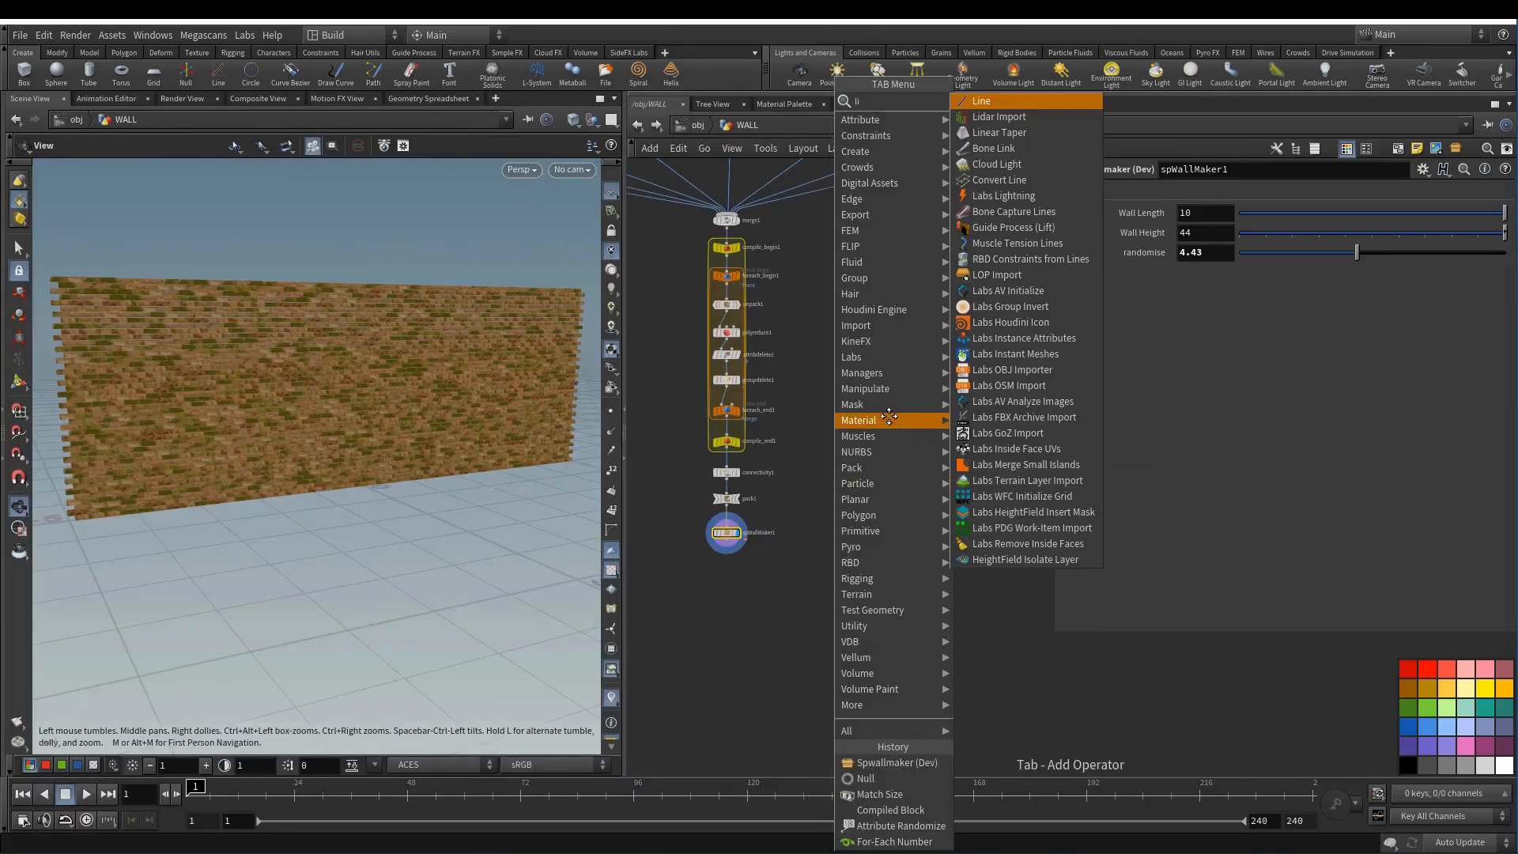
pyautogui.click(1020, 103)
pyautogui.click(865, 520)
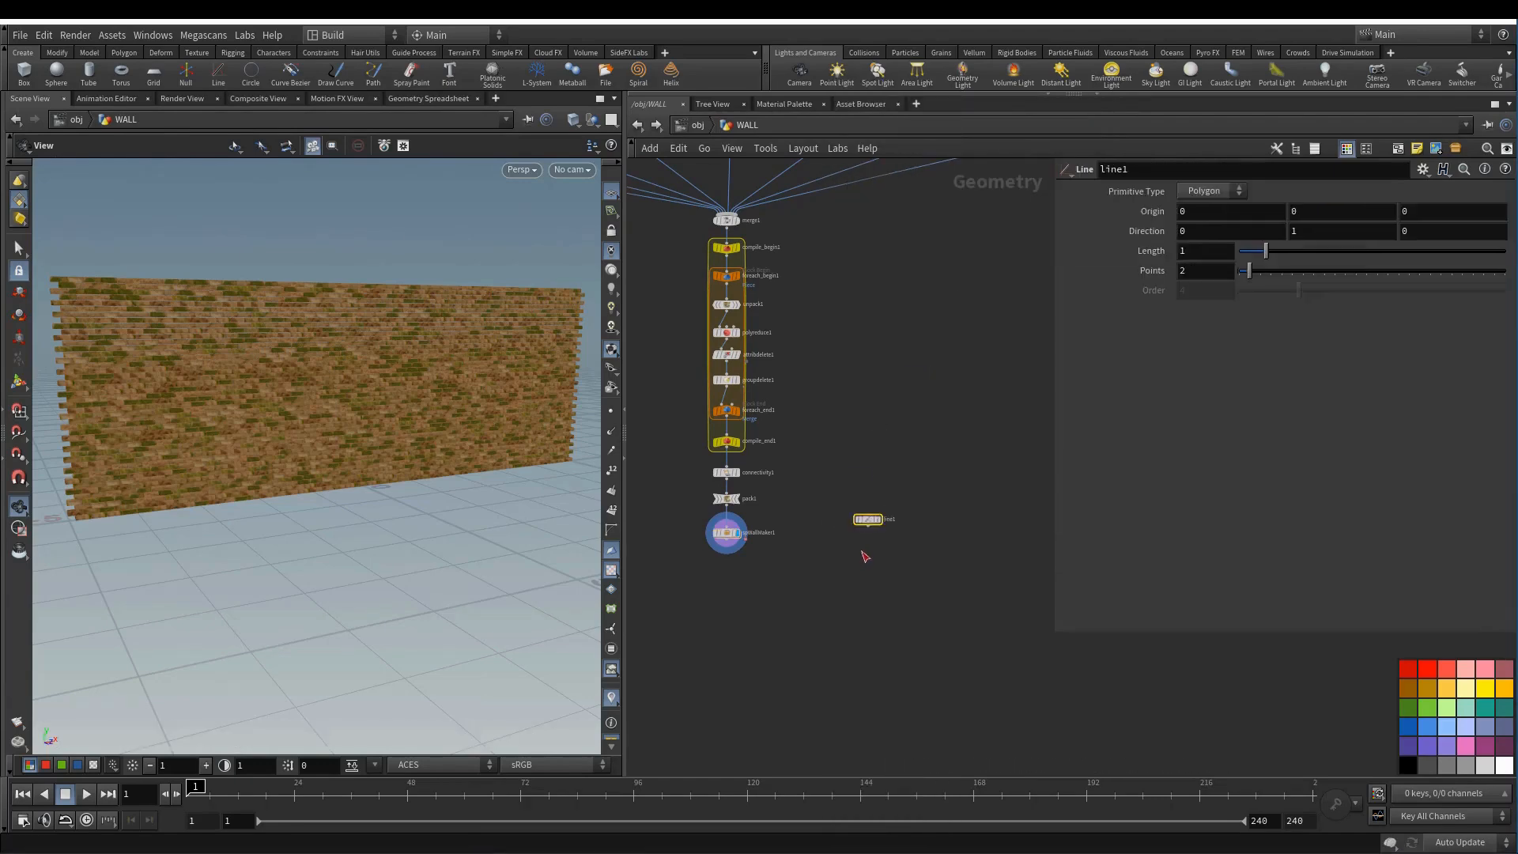
pyautogui.scroll(3, 874, 518)
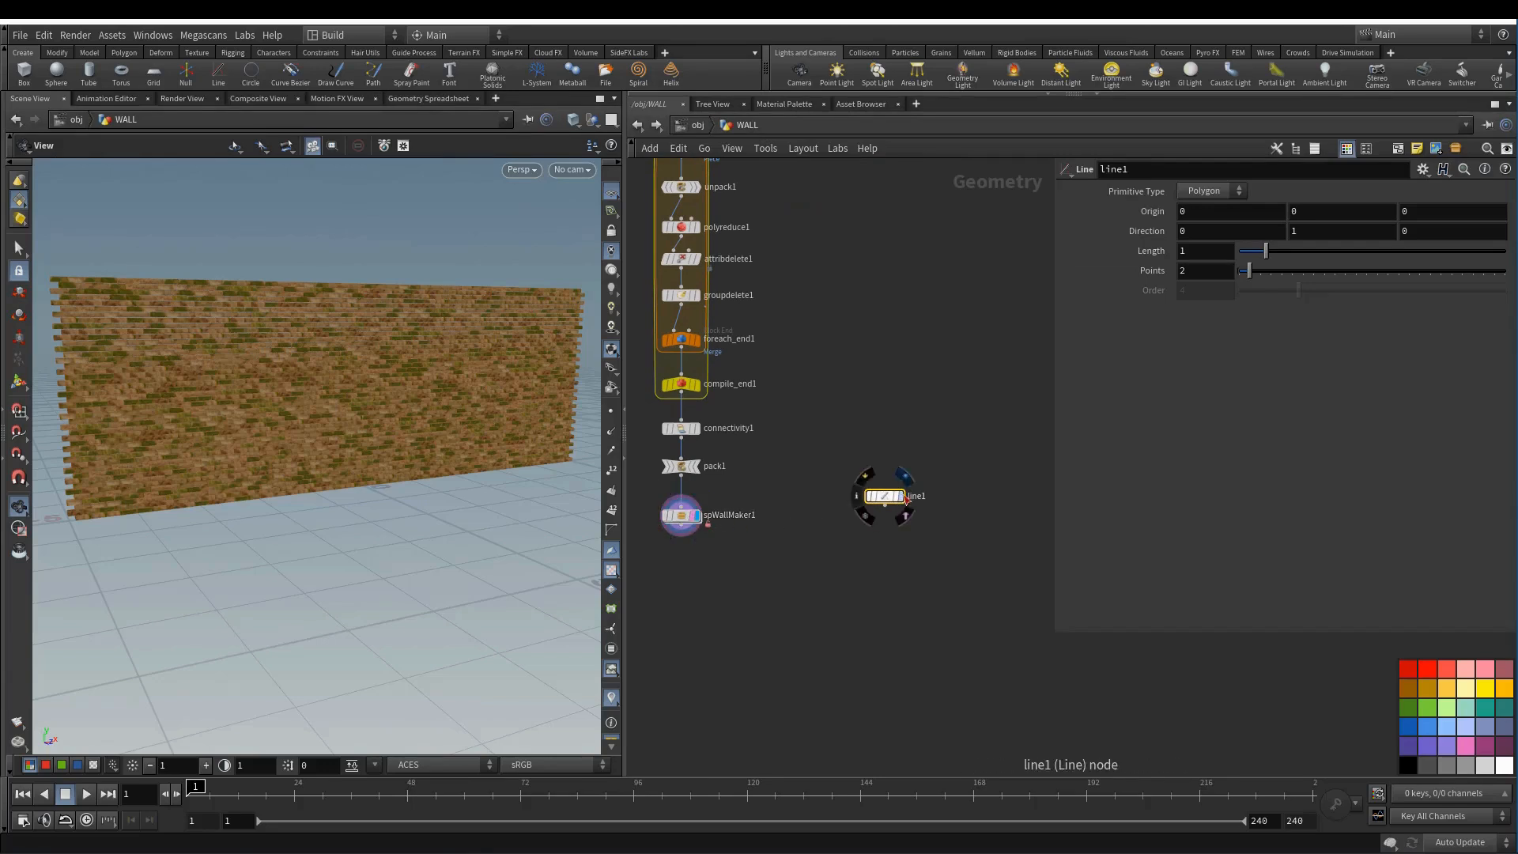
pyautogui.click(901, 495)
pyautogui.moveTo(365, 460); pyautogui.dragTo(382, 454, button='middle')
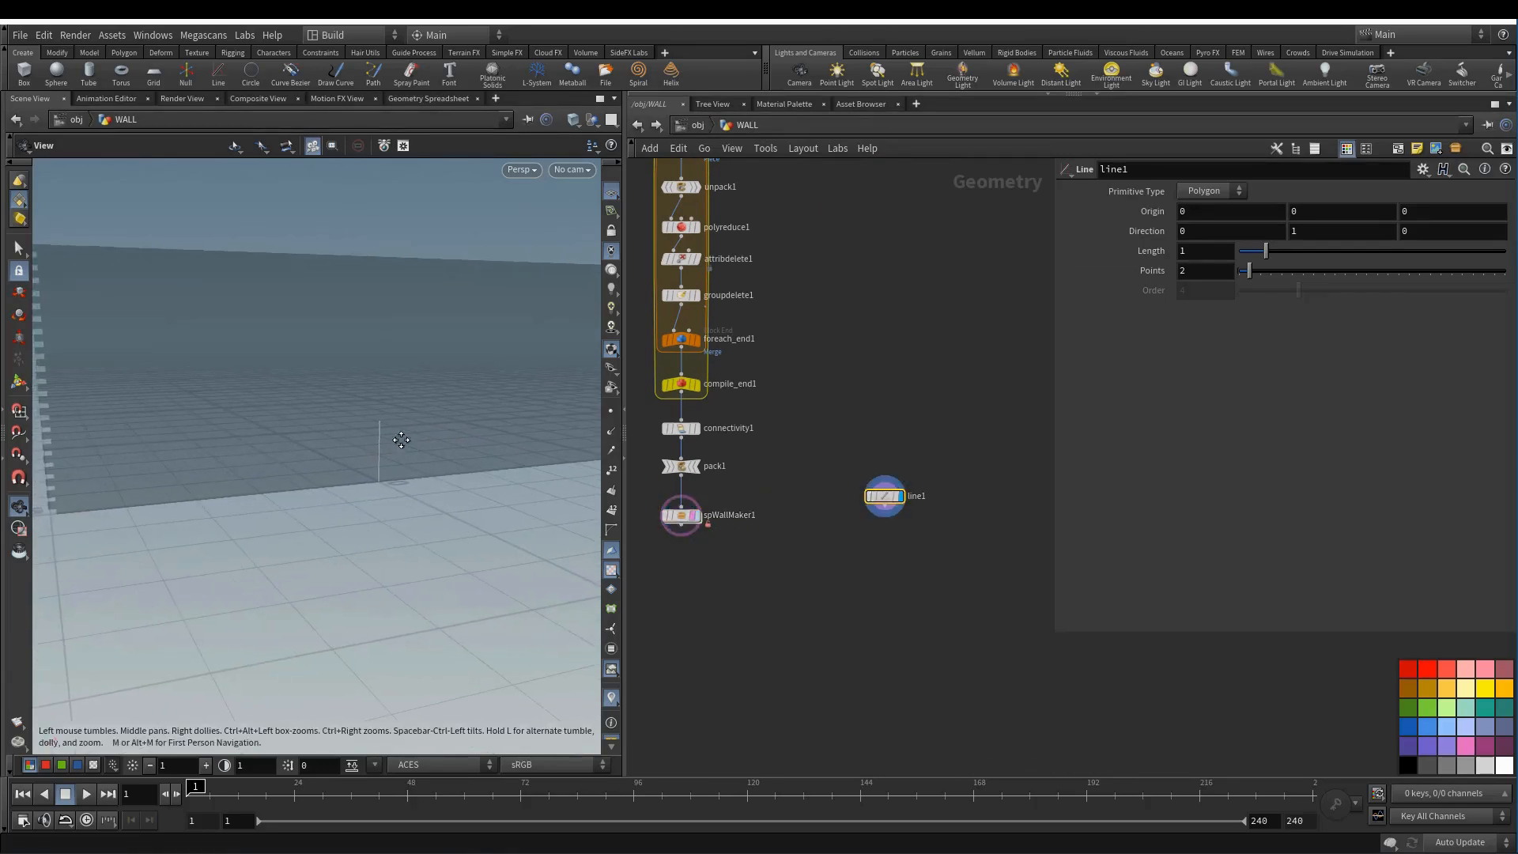
# - Set line1's direction to 1, 0, 0 and its length to about 4.52
pyautogui.write('1')
pyautogui.press('Tab')
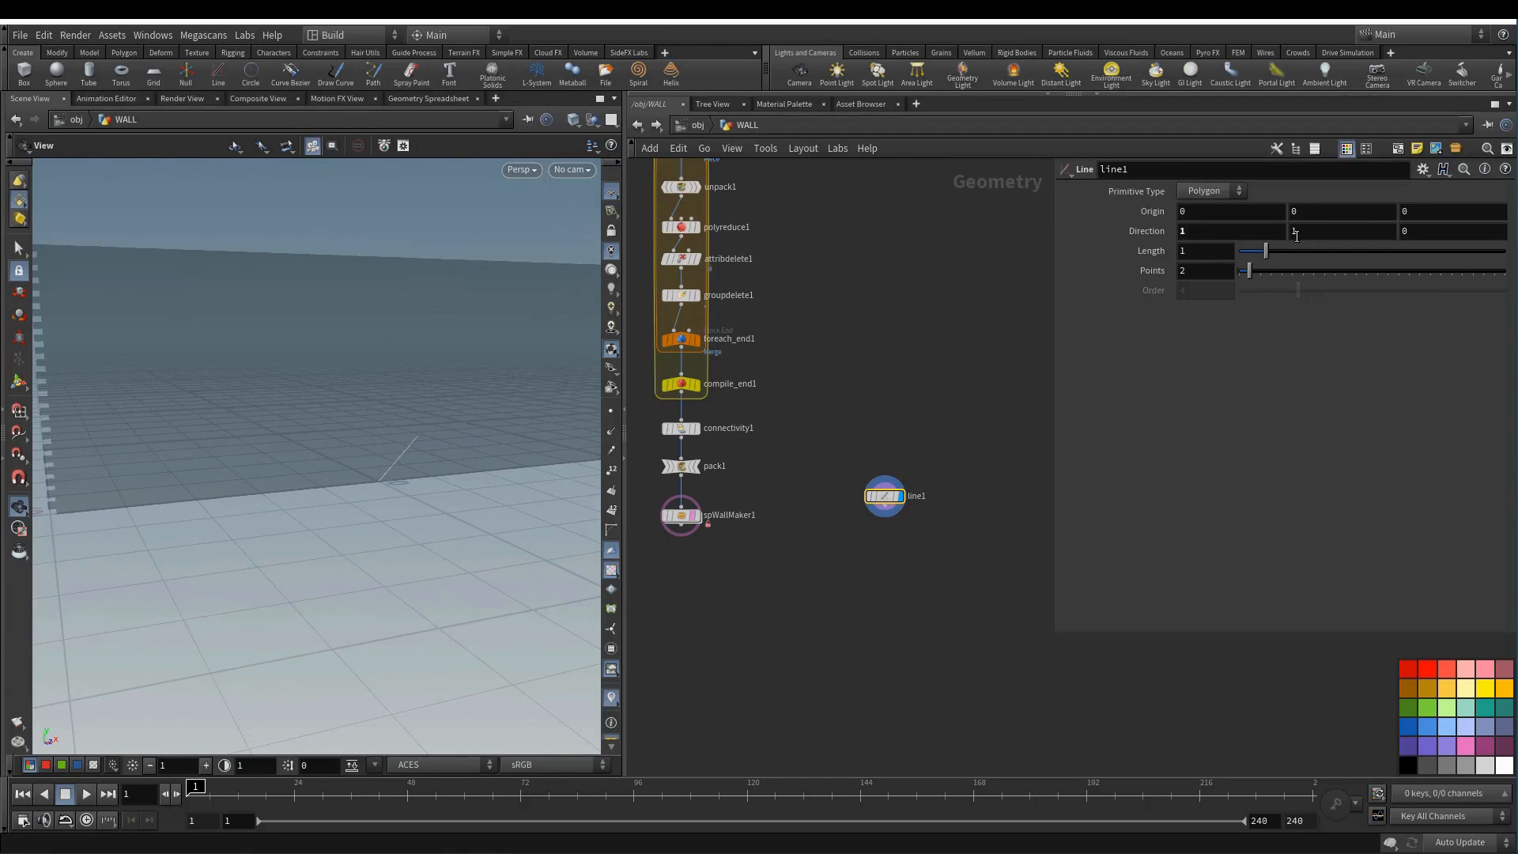
pyautogui.write('0')
pyautogui.press('Return')
pyautogui.moveTo(1266, 250); pyautogui.dragTo(1360, 251)
pyautogui.moveTo(423, 472); pyautogui.dragTo(241, 464, button='middle')
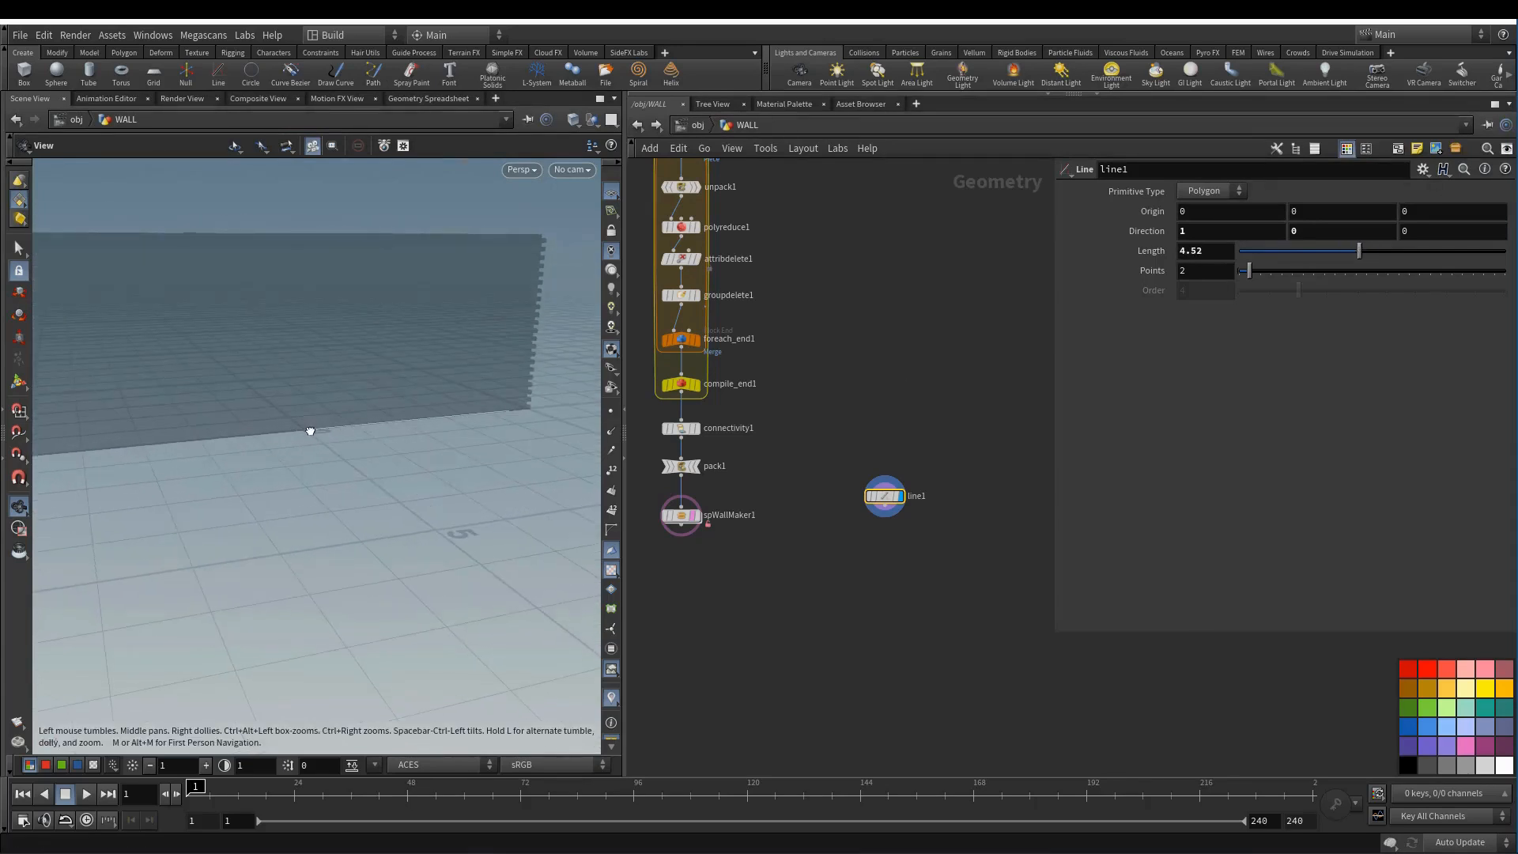
# - Add a Match Size node below line1, wire line1 into its first input, and display it
pyautogui.press('Tab')
pyautogui.write('m')
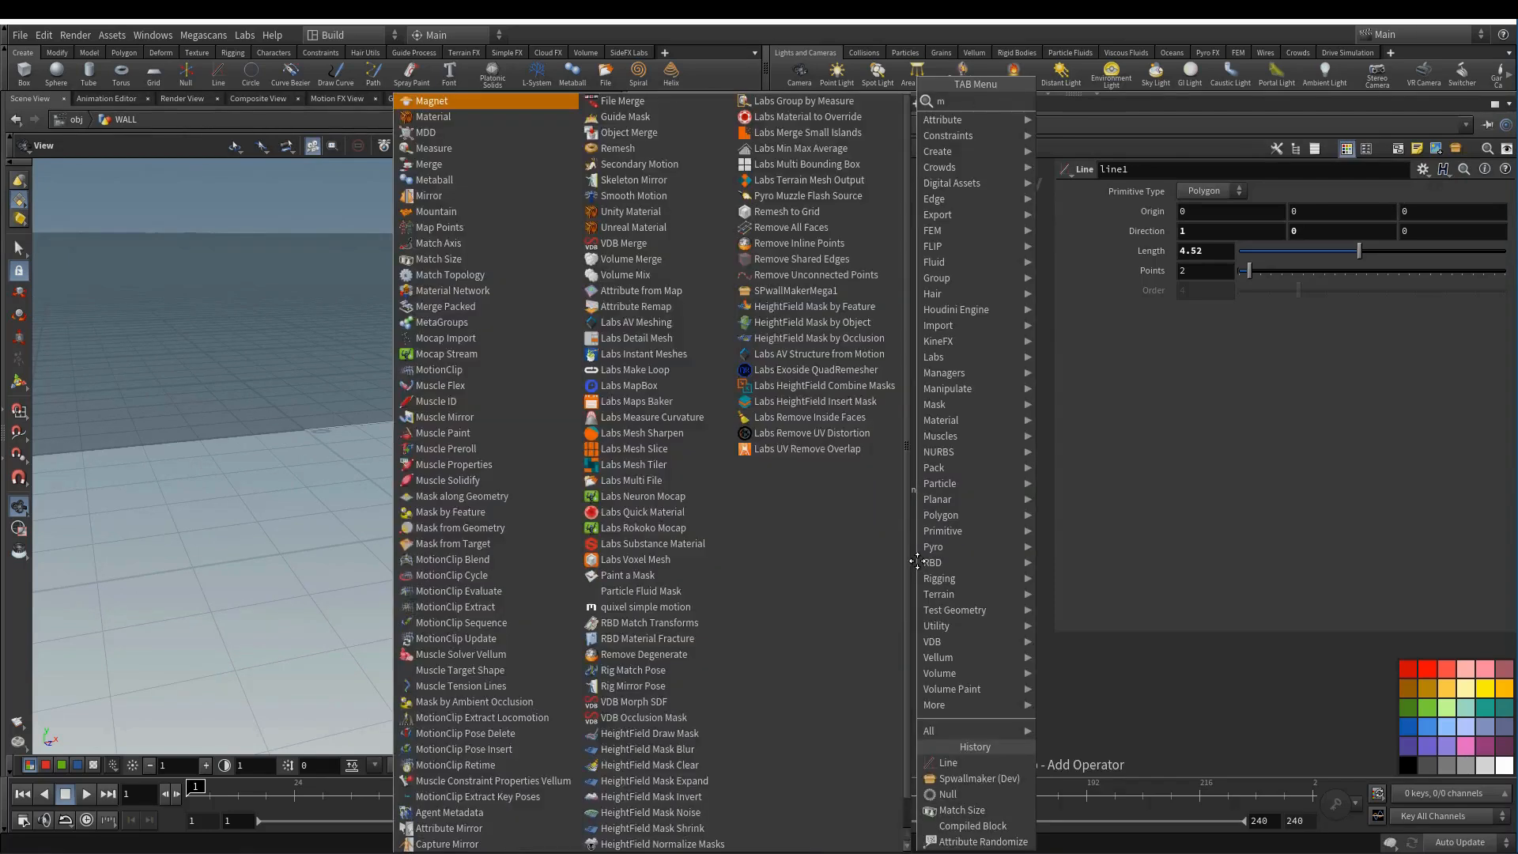
pyautogui.write('ts')
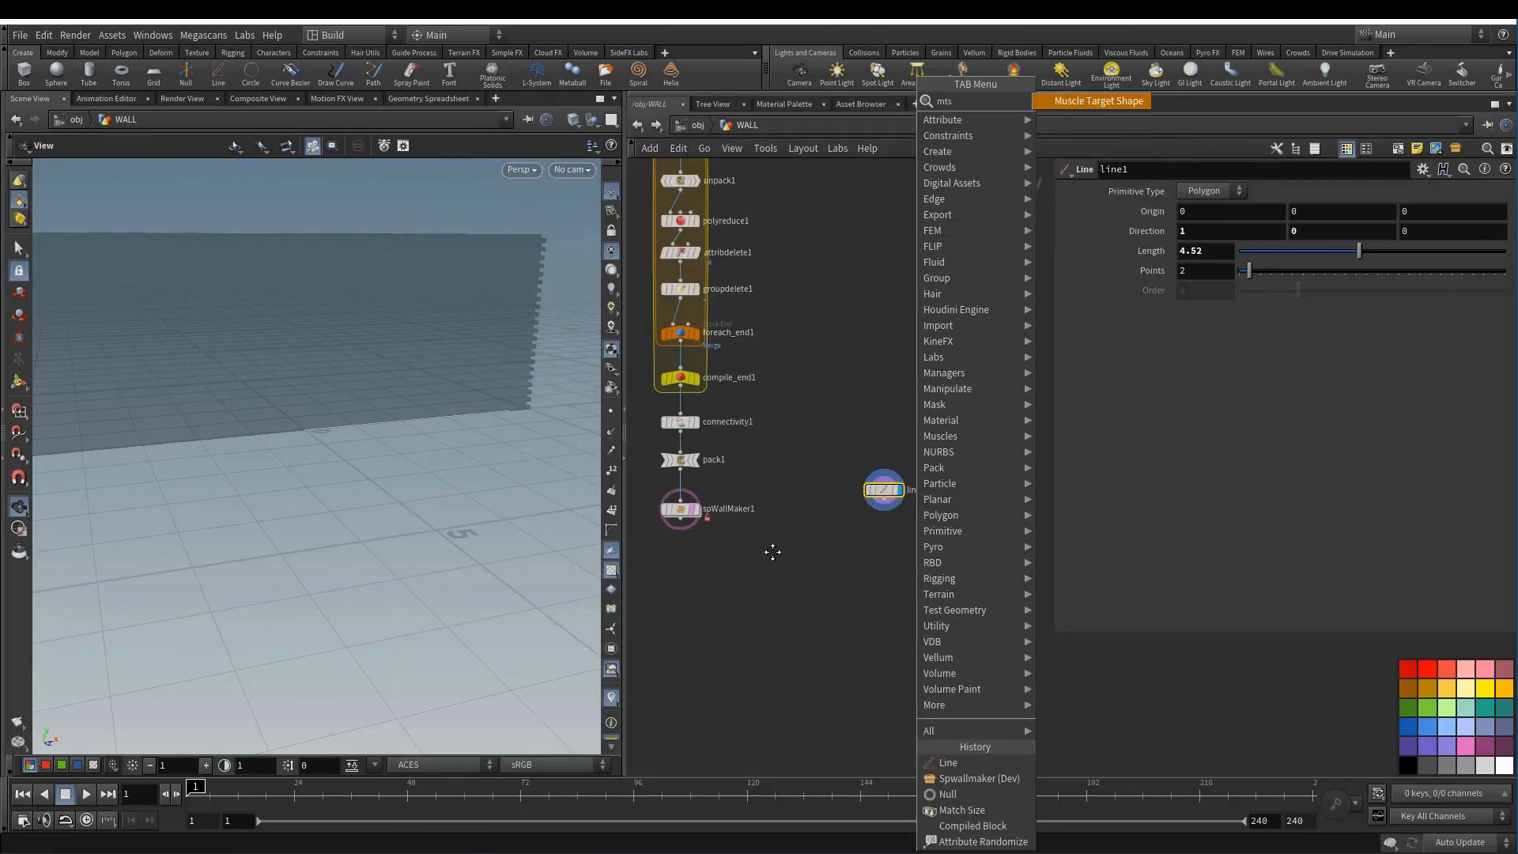
pyautogui.click(974, 805)
pyautogui.click(879, 571)
pyautogui.scroll(2, 791, 563)
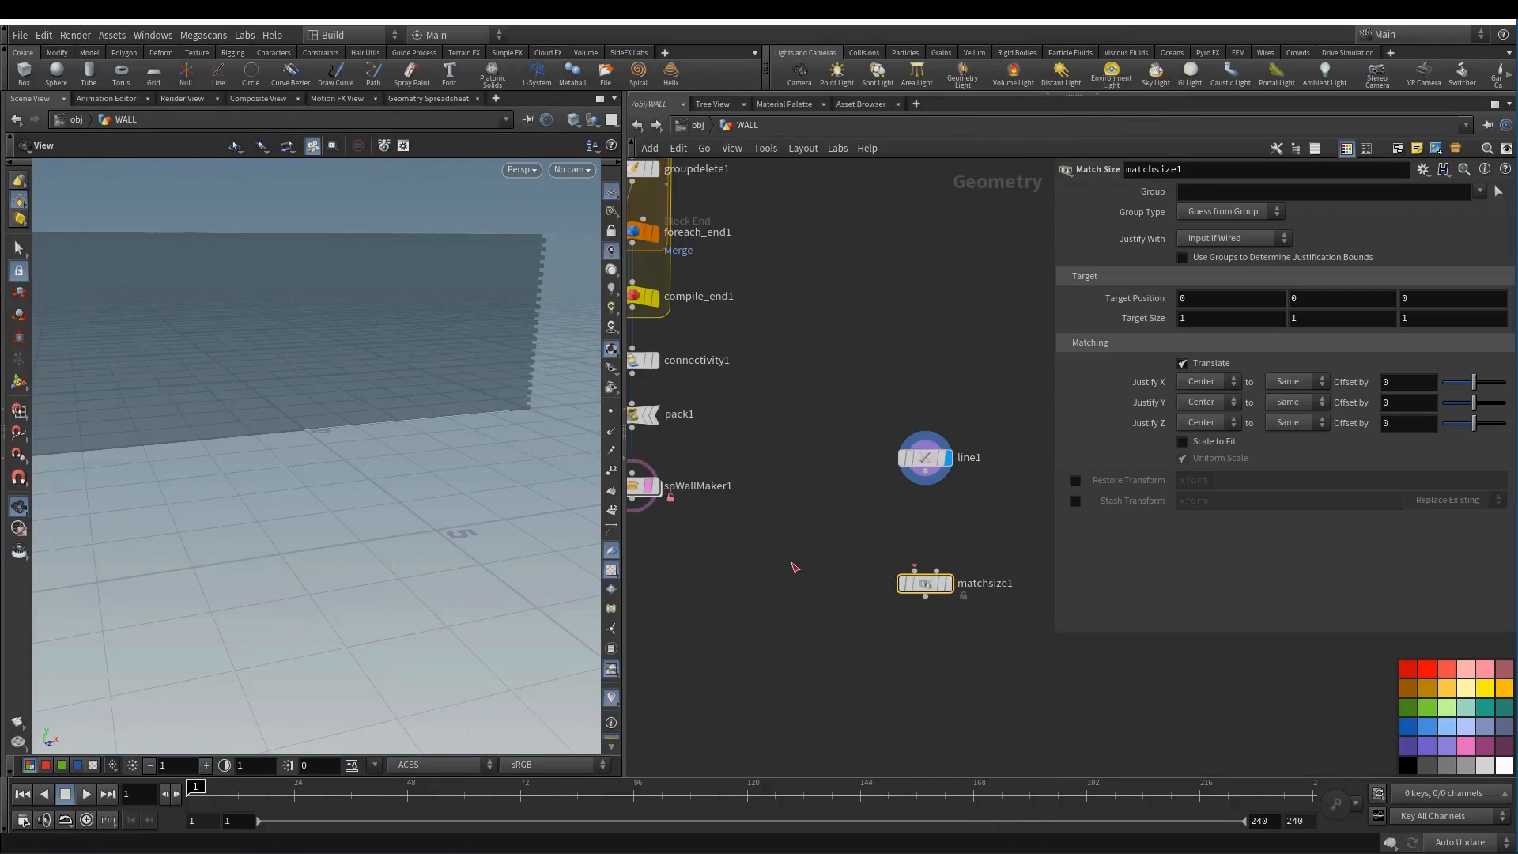
pyautogui.moveTo(925, 472); pyautogui.dragTo(933, 569)
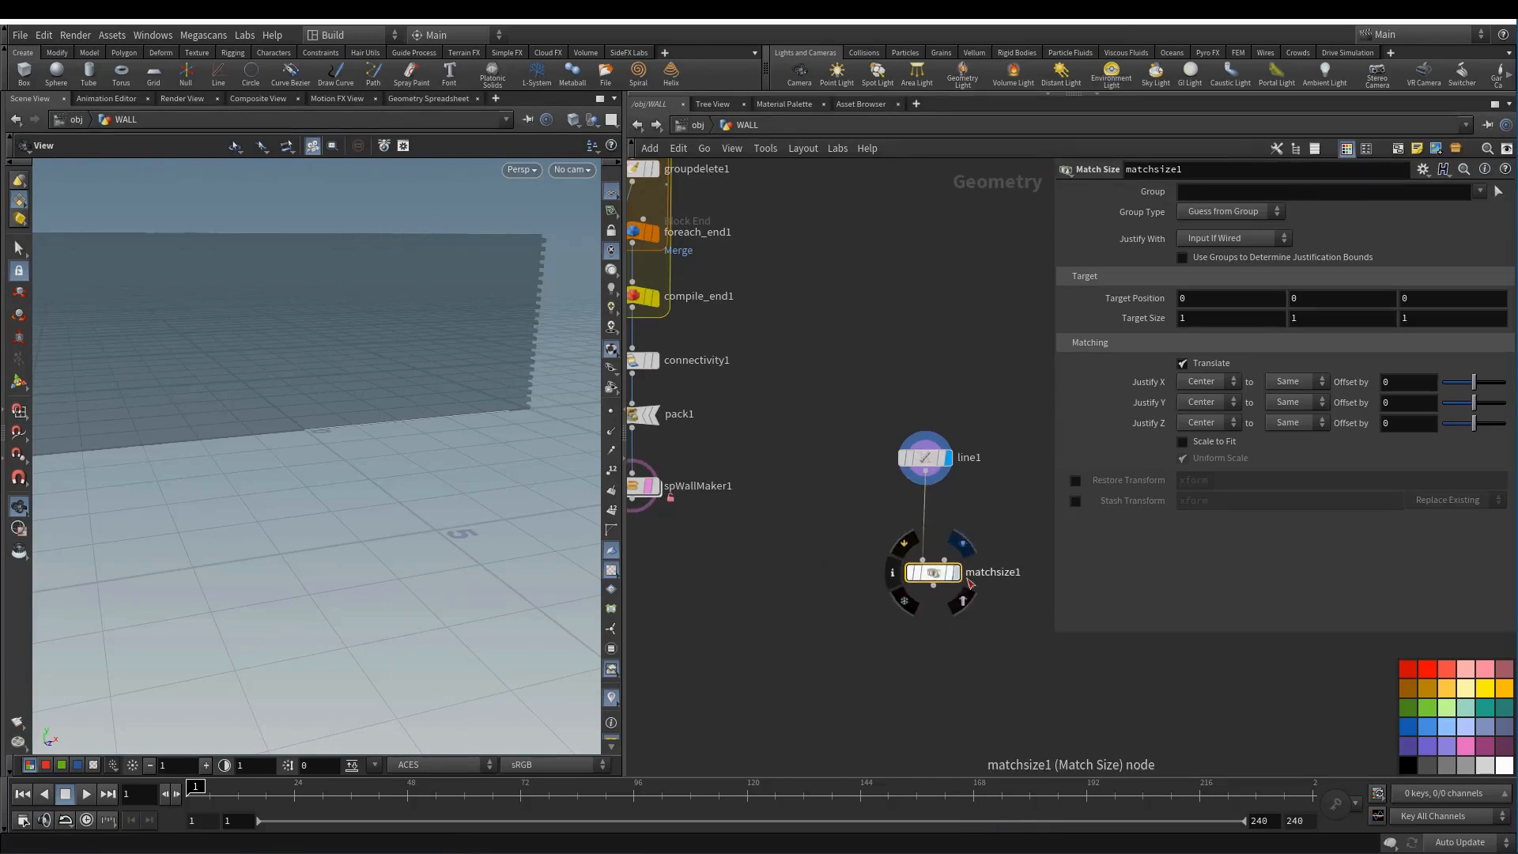
pyautogui.click(955, 572)
pyautogui.scroll(-2, 617, 474)
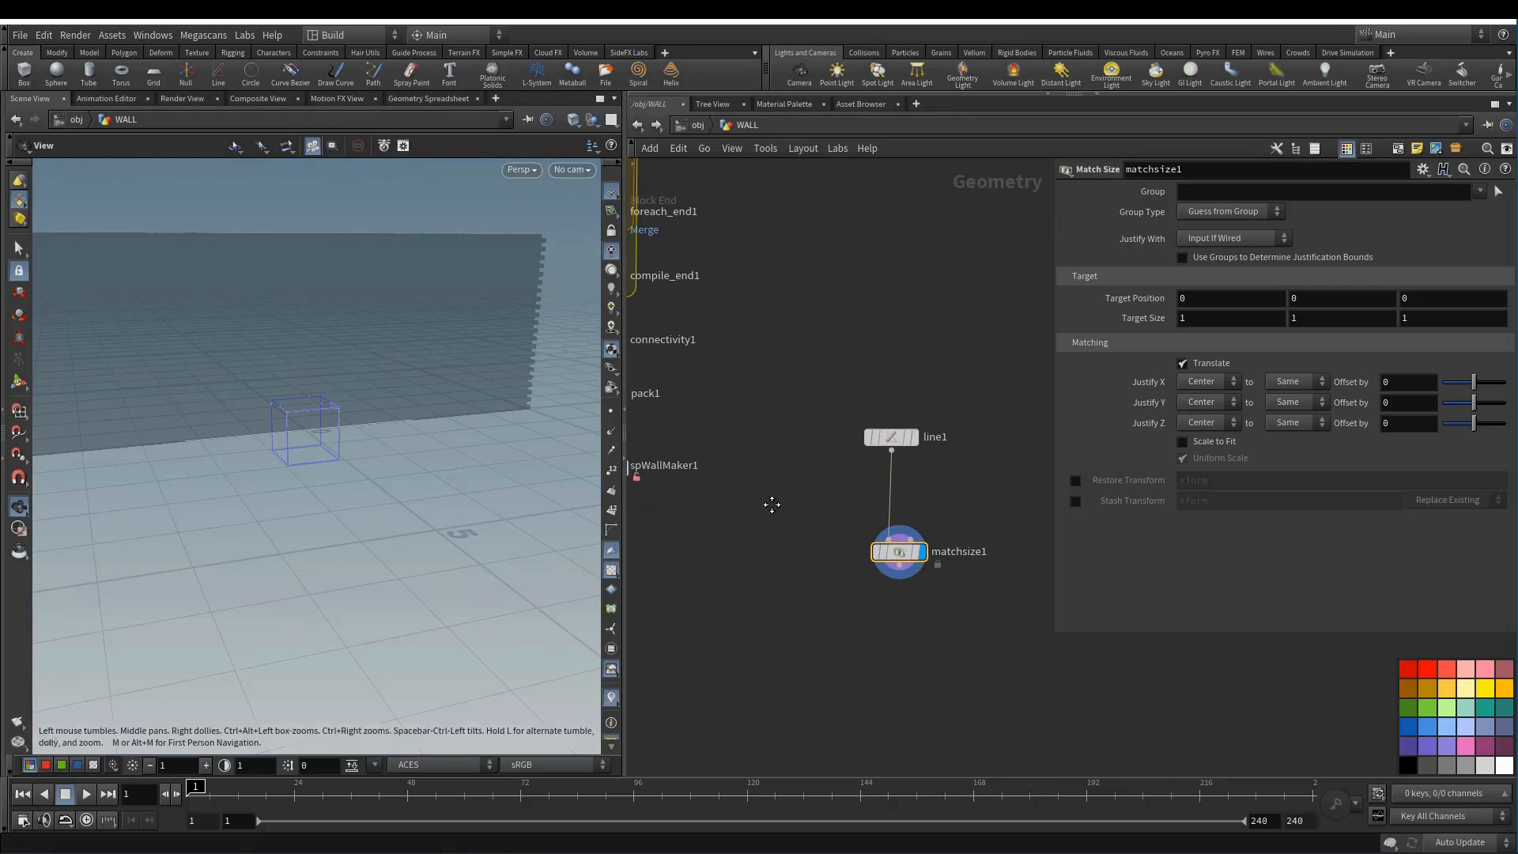
# - Connect spWallMaker1 to the second input of matchsize1 so the line is centred on the wall
pyautogui.moveTo(769, 506); pyautogui.dragTo(796, 485, button='middle')
pyautogui.click(655, 471)
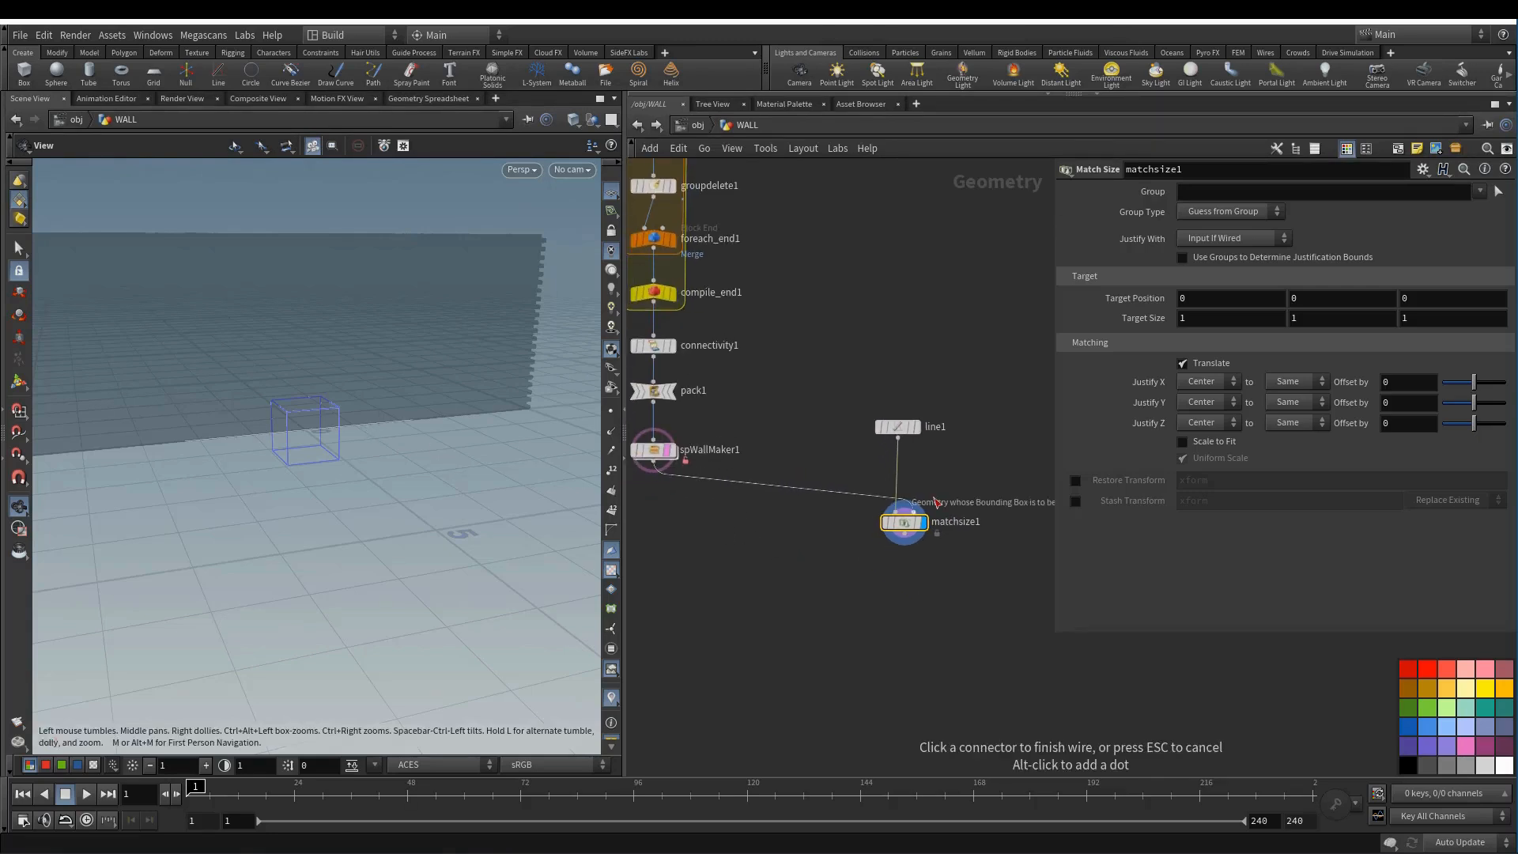
pyautogui.click(889, 504)
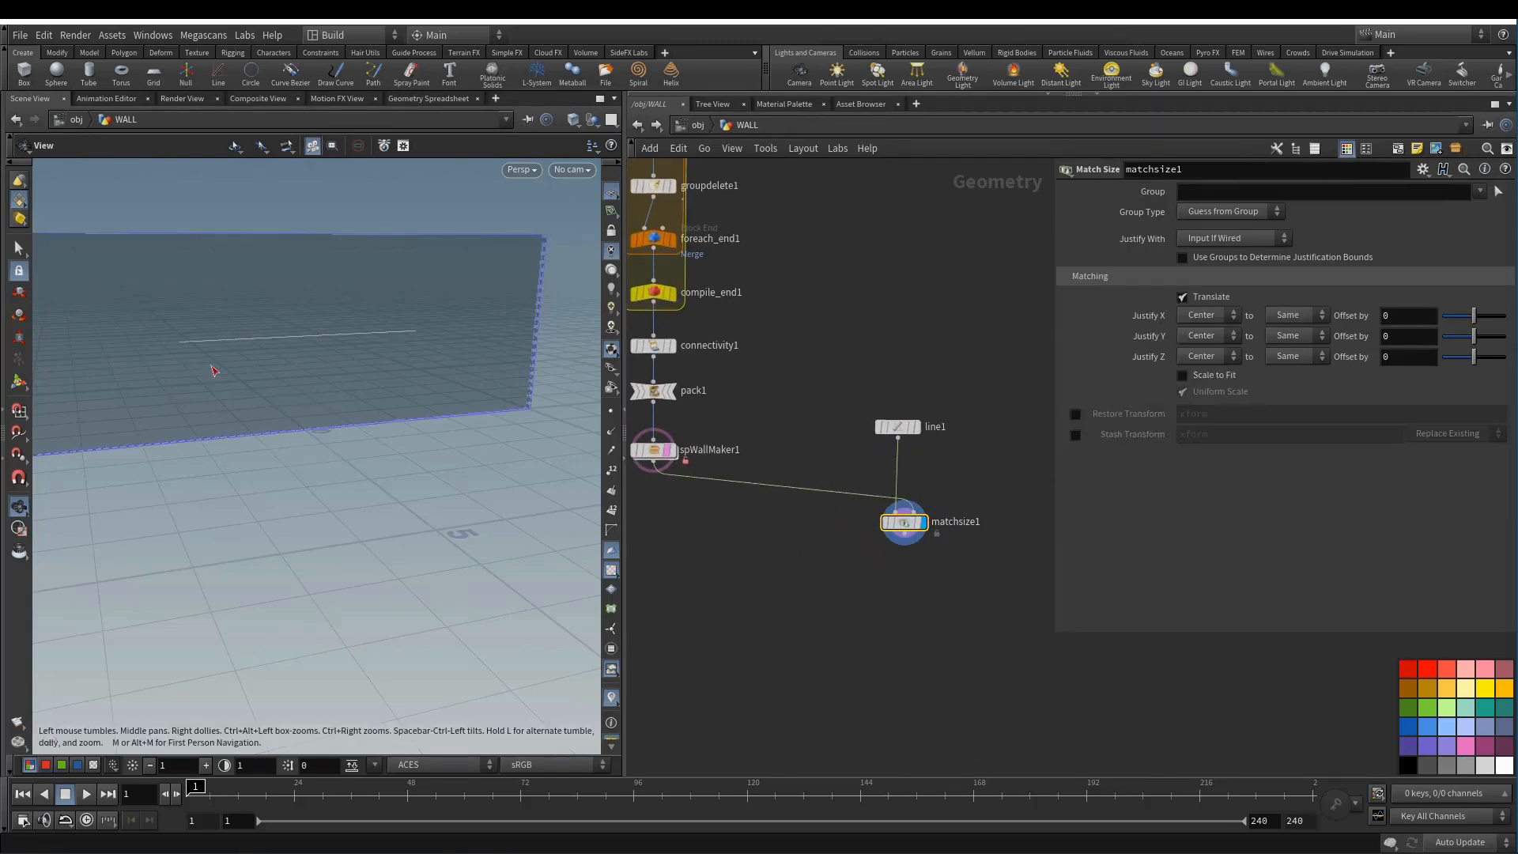
pyautogui.moveTo(377, 360); pyautogui.dragTo(278, 360, button='right')
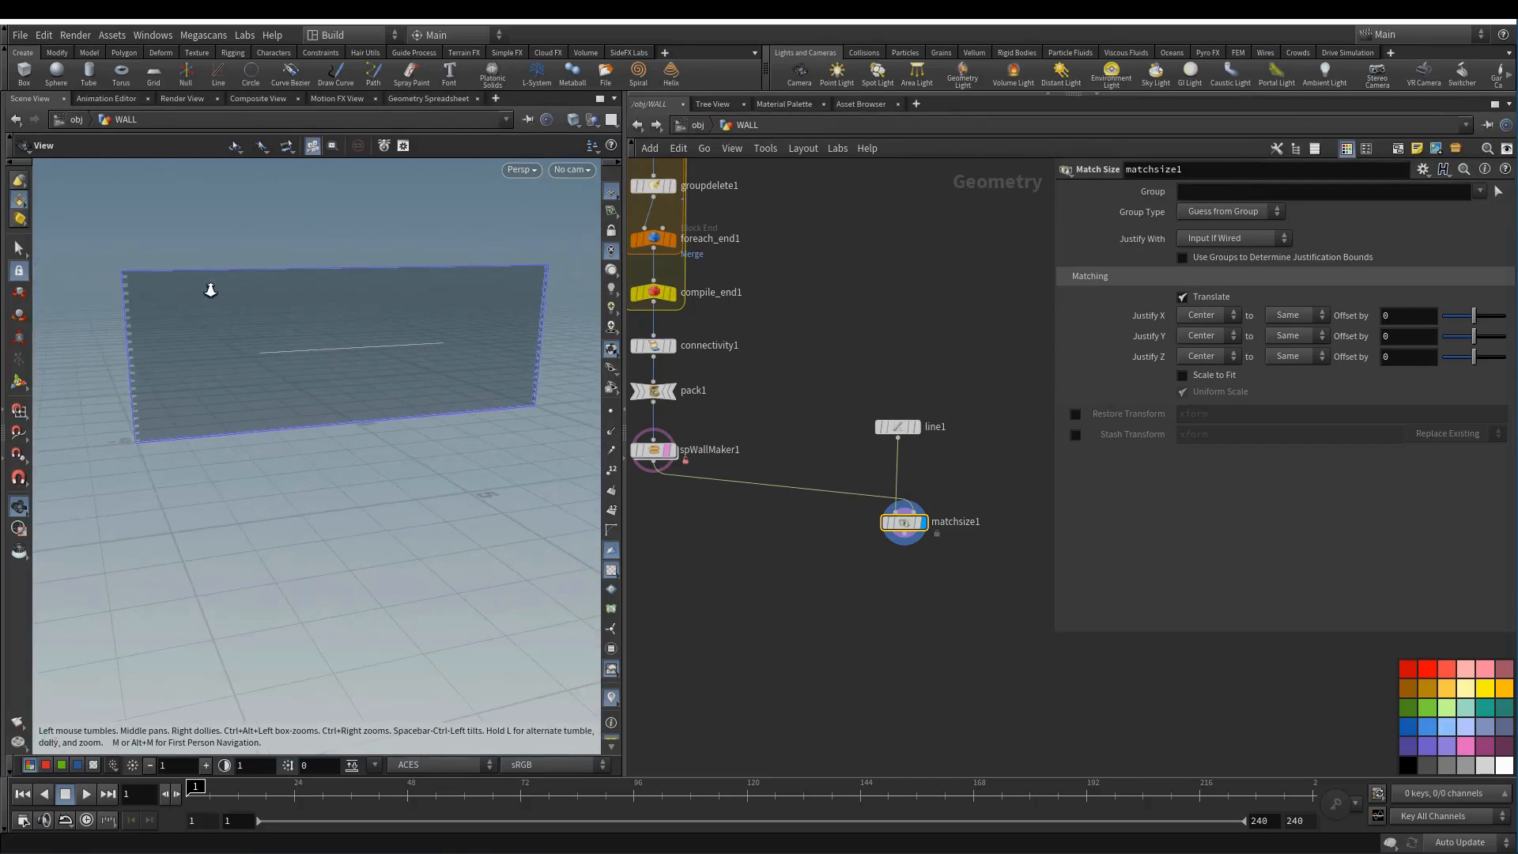
pyautogui.moveTo(210, 291); pyautogui.dragTo(400, 335, button='right')
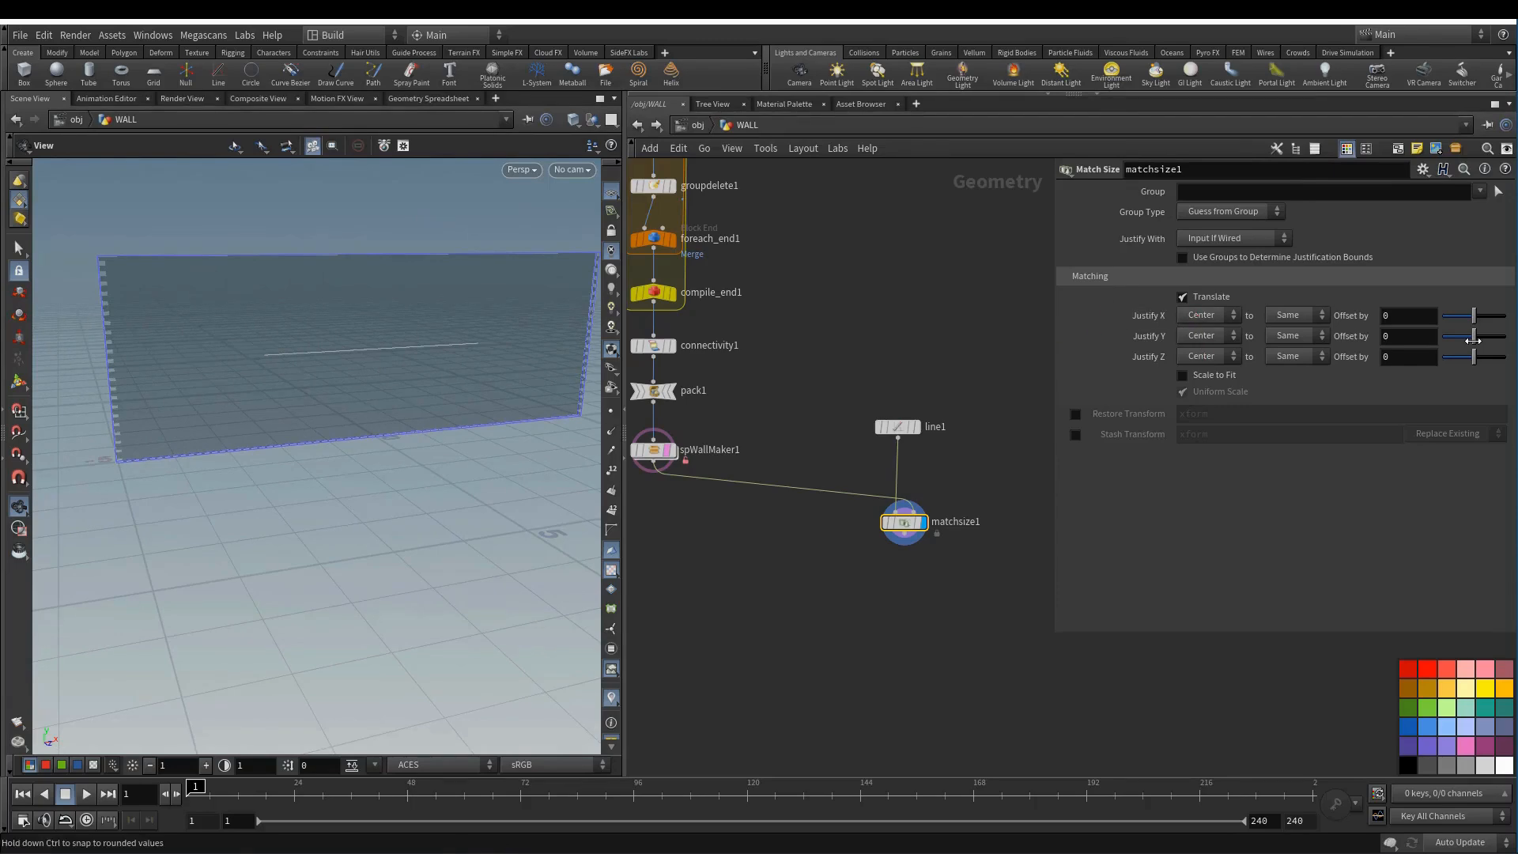
pyautogui.moveTo(1474, 336)
pyautogui.mouseDown()
pyautogui.moveTo(1500, 340)
pyautogui.moveTo(1472, 338)
pyautogui.mouseUp()
# - Set line1's length to about 5.98 and its points to 3, and show point markers in the viewport
pyautogui.click(898, 428)
pyautogui.moveTo(1356, 252); pyautogui.dragTo(1398, 253)
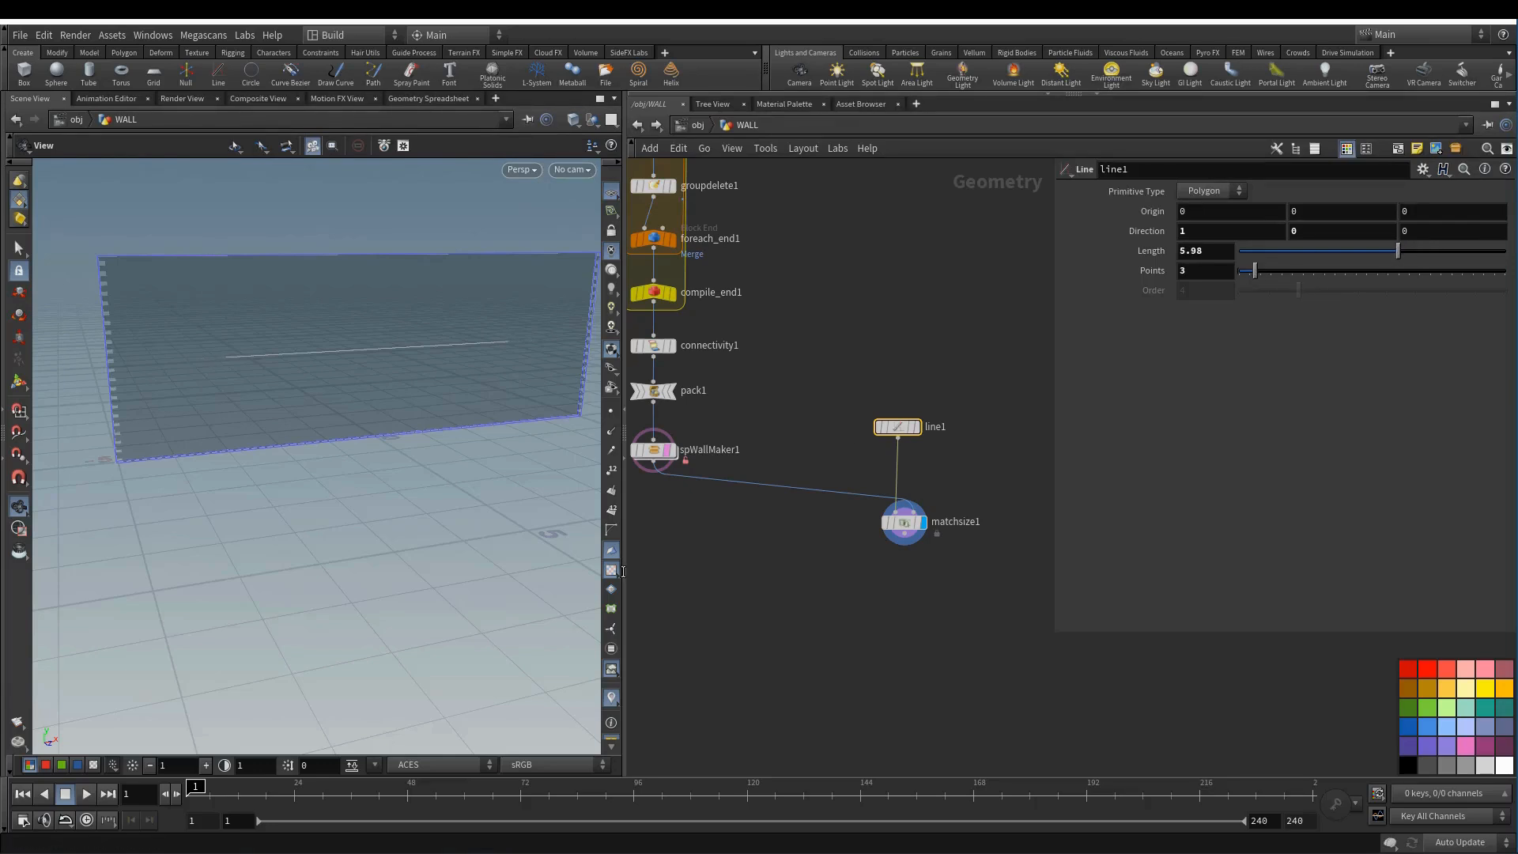
pyautogui.click(624, 410)
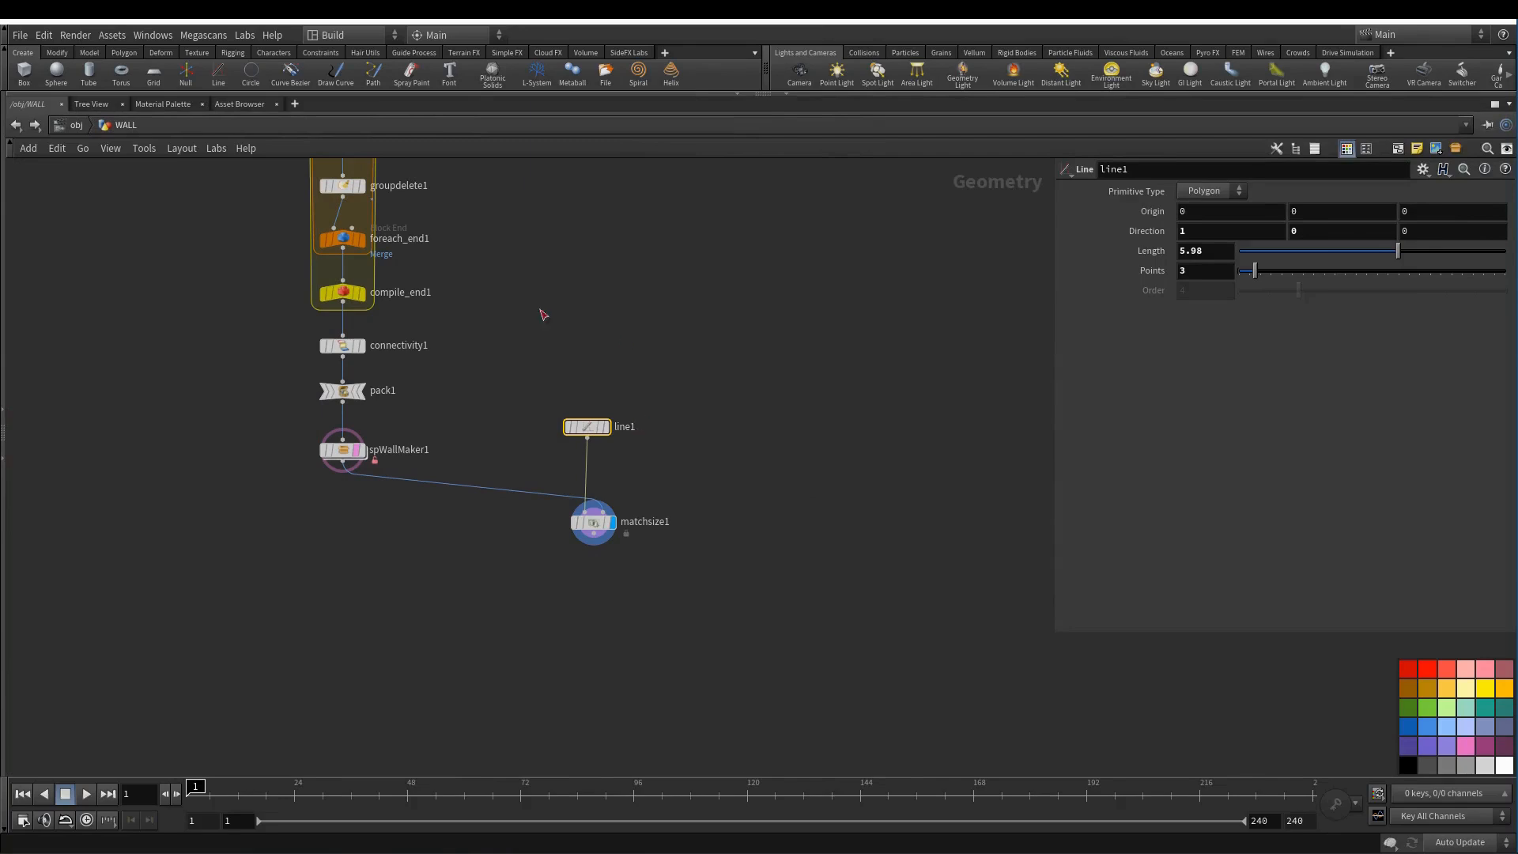
pyautogui.click(6, 417)
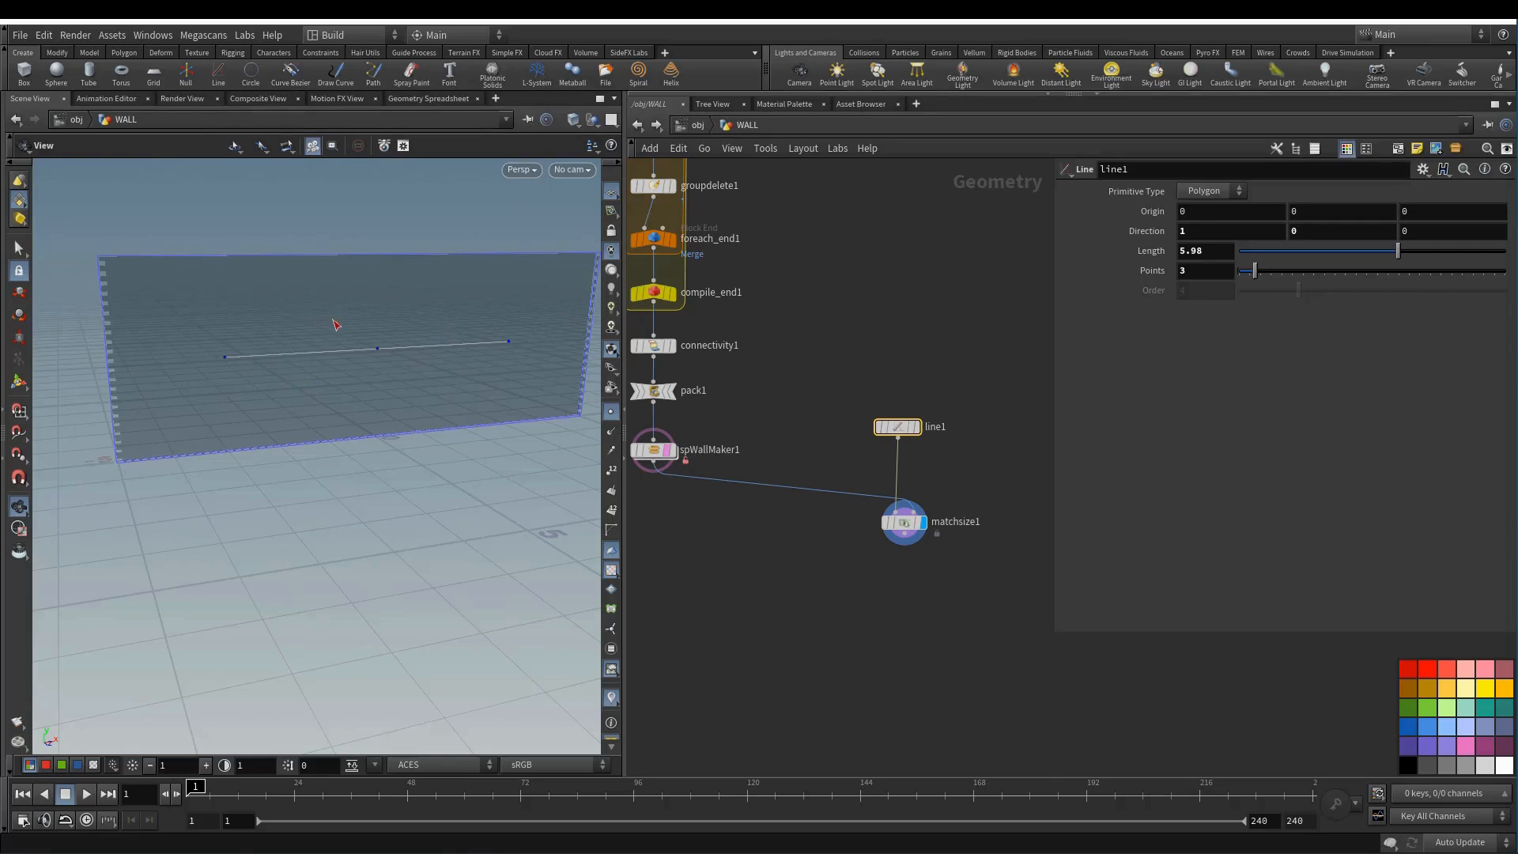
# - Widen the network area and move line1 and matchsize1 together farther away from spWallMaker1
pyautogui.moveTo(1053, 309); pyautogui.dragTo(1082, 308)
pyautogui.scroll(-3, 760, 312)
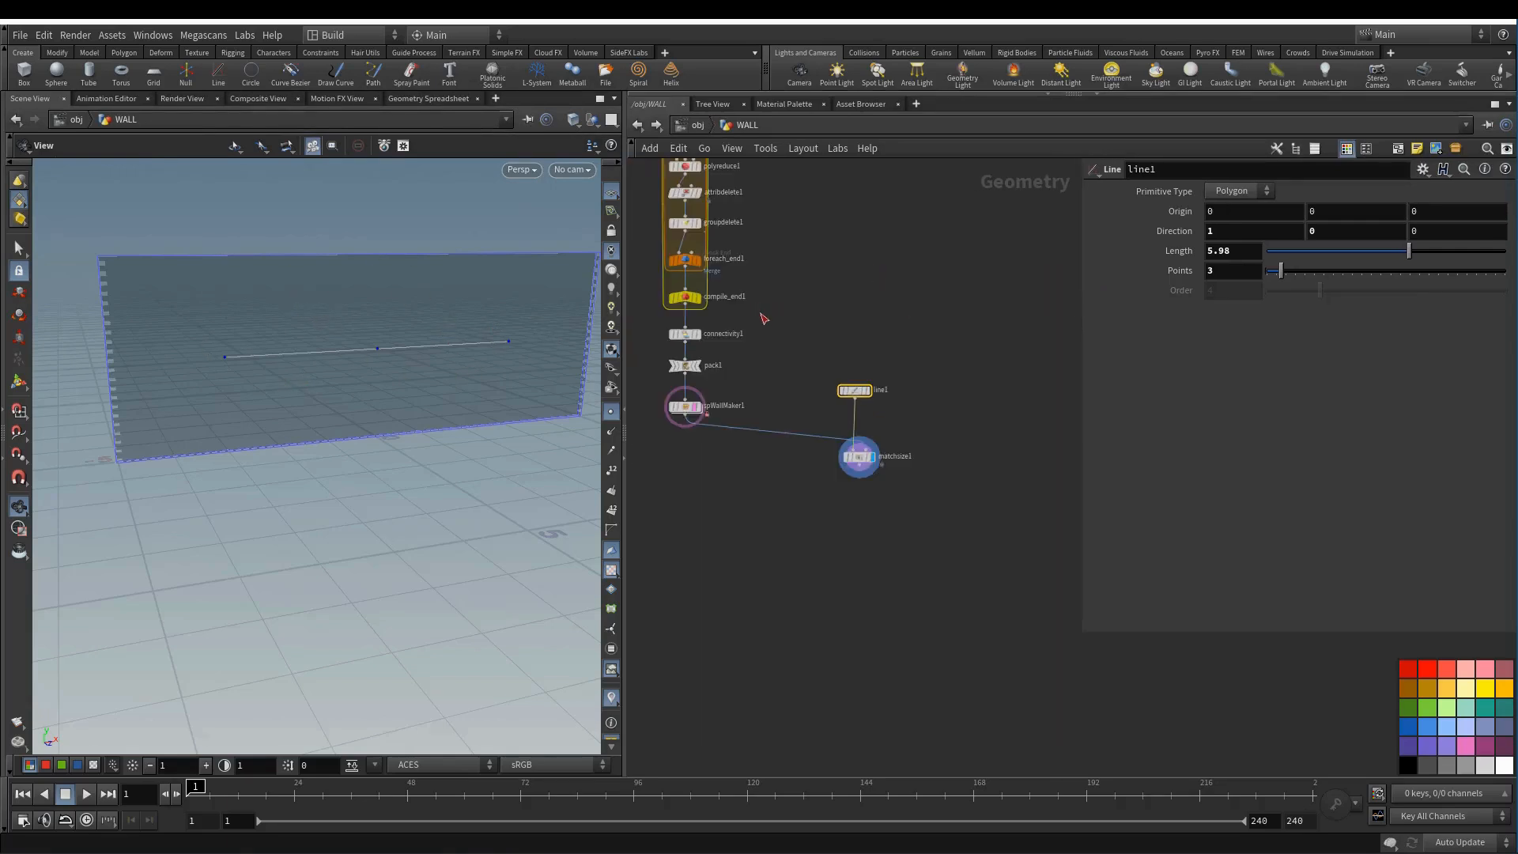
pyautogui.scroll(2, 902, 479)
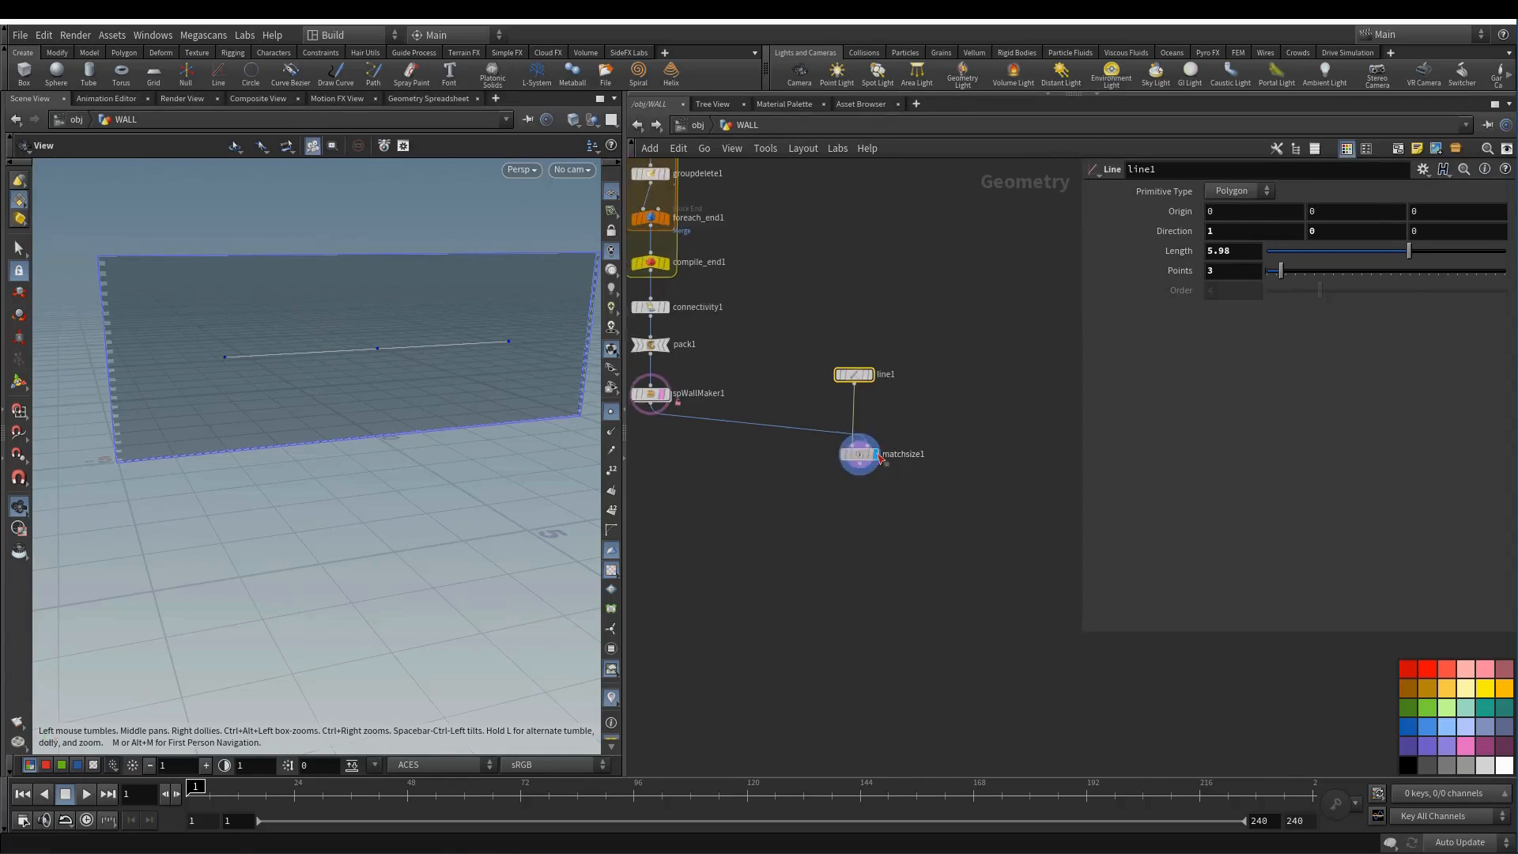
pyautogui.keyDown('shift'); pyautogui.click(880, 473); pyautogui.keyUp('shift')
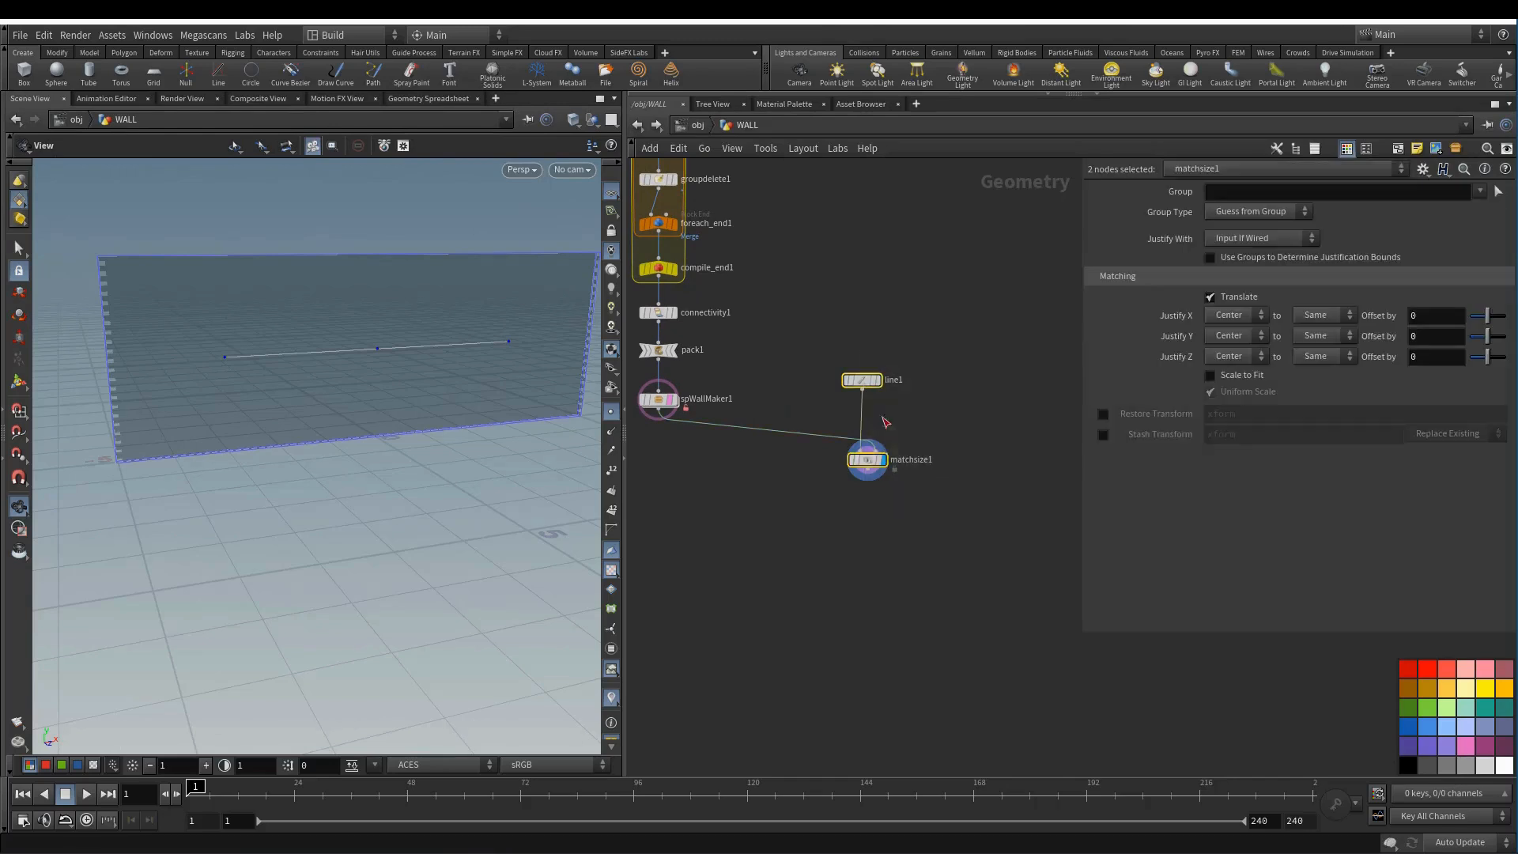
pyautogui.moveTo(877, 463); pyautogui.dragTo(928, 449)
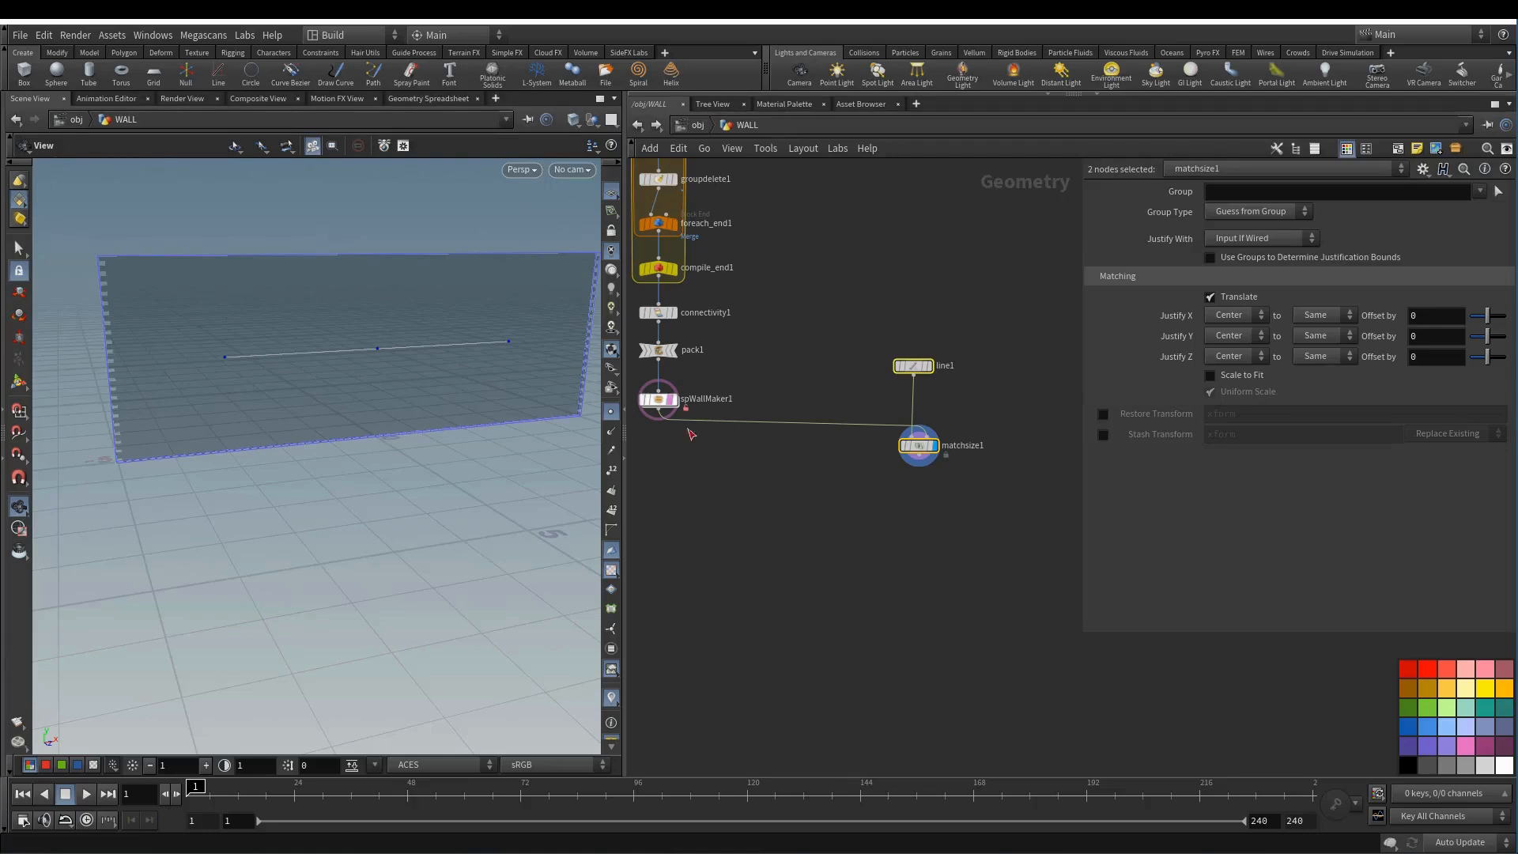
pyautogui.moveTo(796, 372); pyautogui.dragTo(798, 384, button='middle')
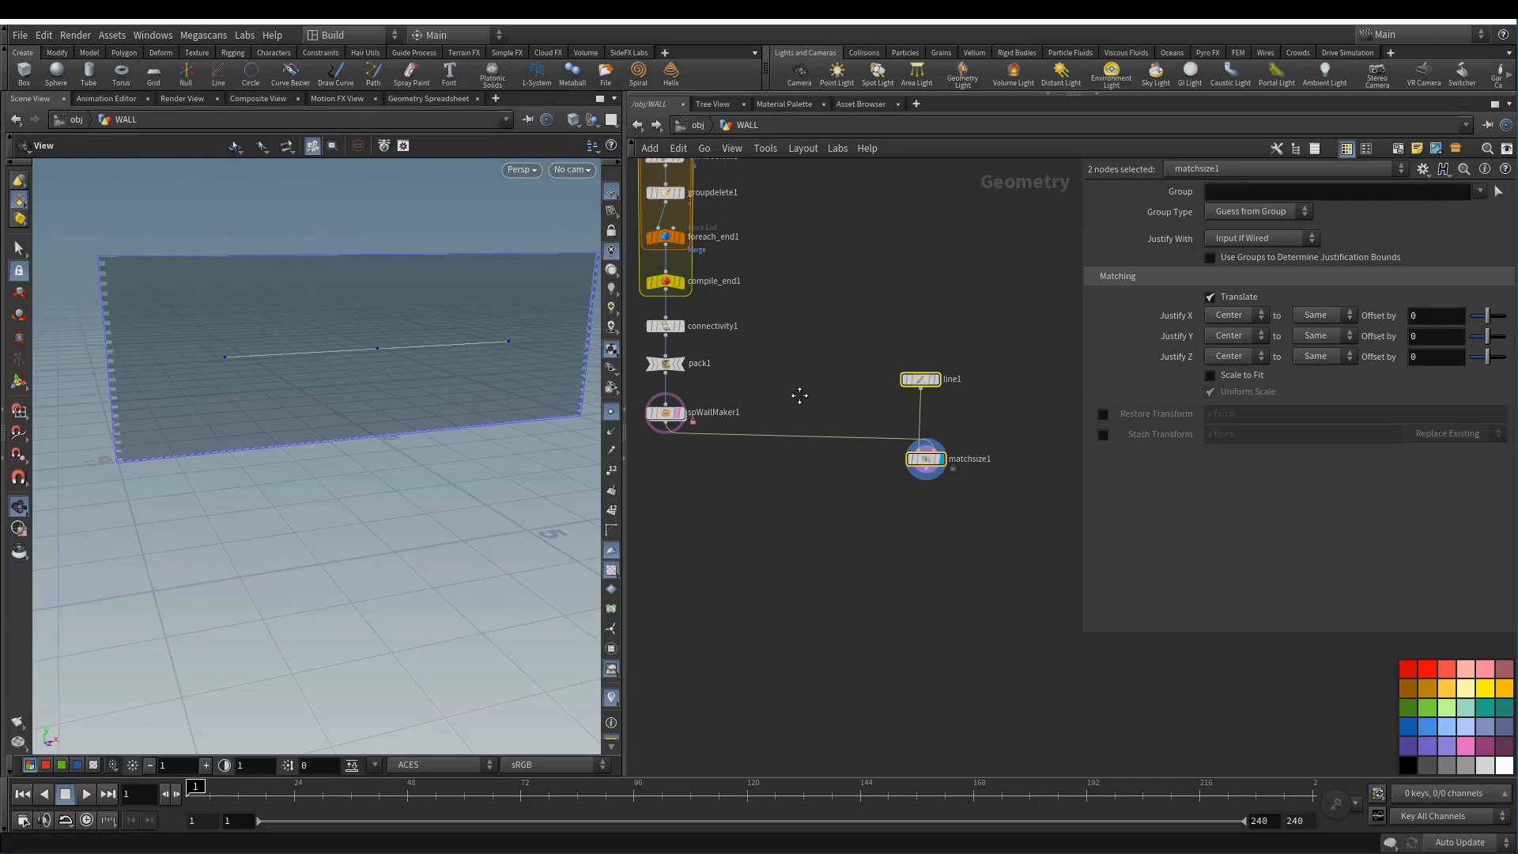
# - Add a Box node between spWallMaker1 and line1 and rename it window
pyautogui.press('Tab')
pyautogui.write('bo')
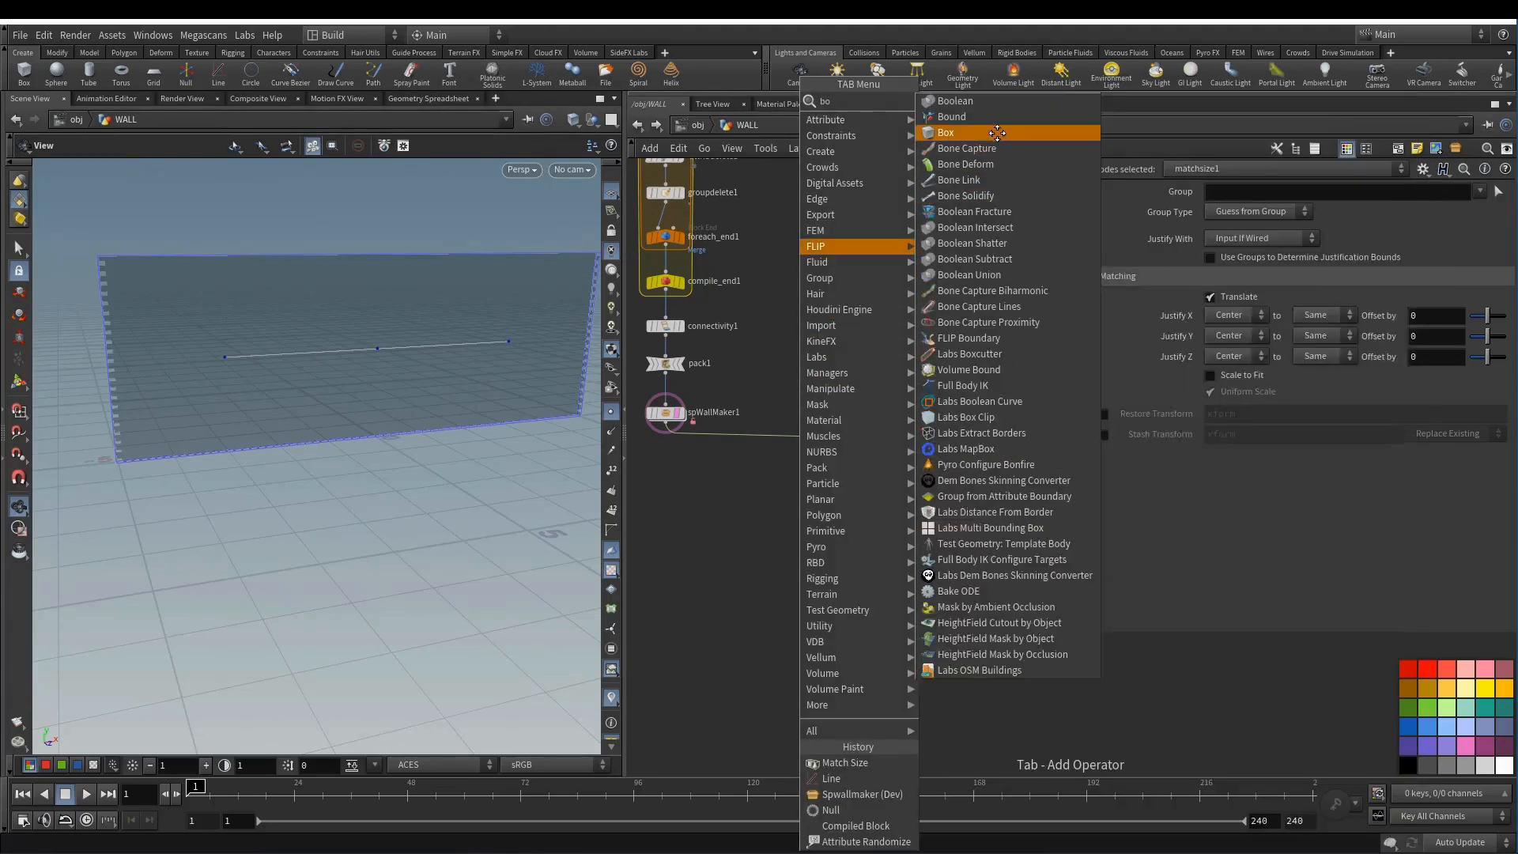
pyautogui.click(946, 132)
pyautogui.click(819, 384)
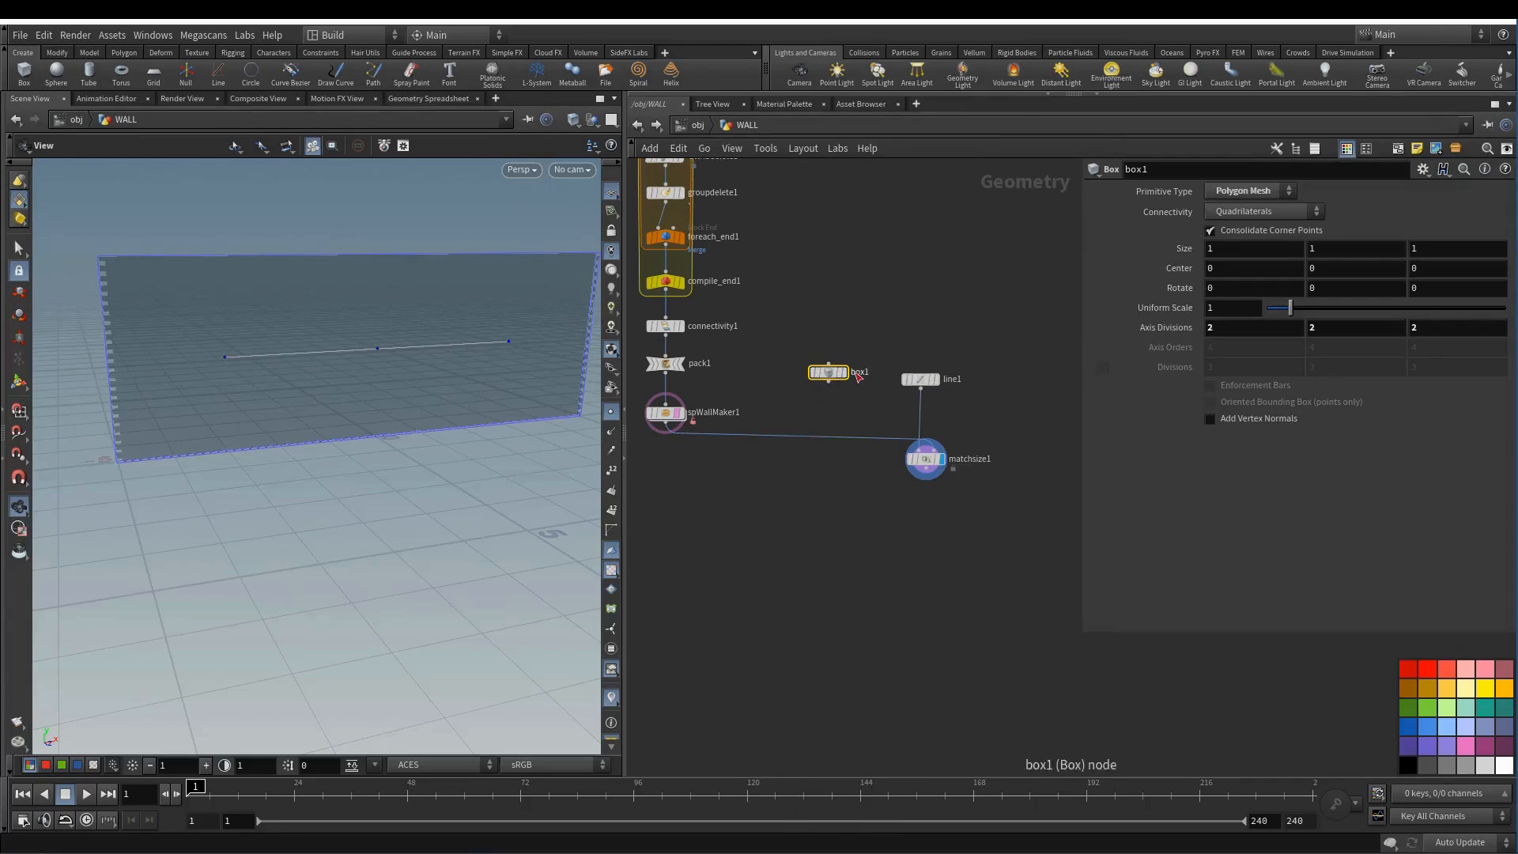
pyautogui.press('F2')
pyautogui.write('win')
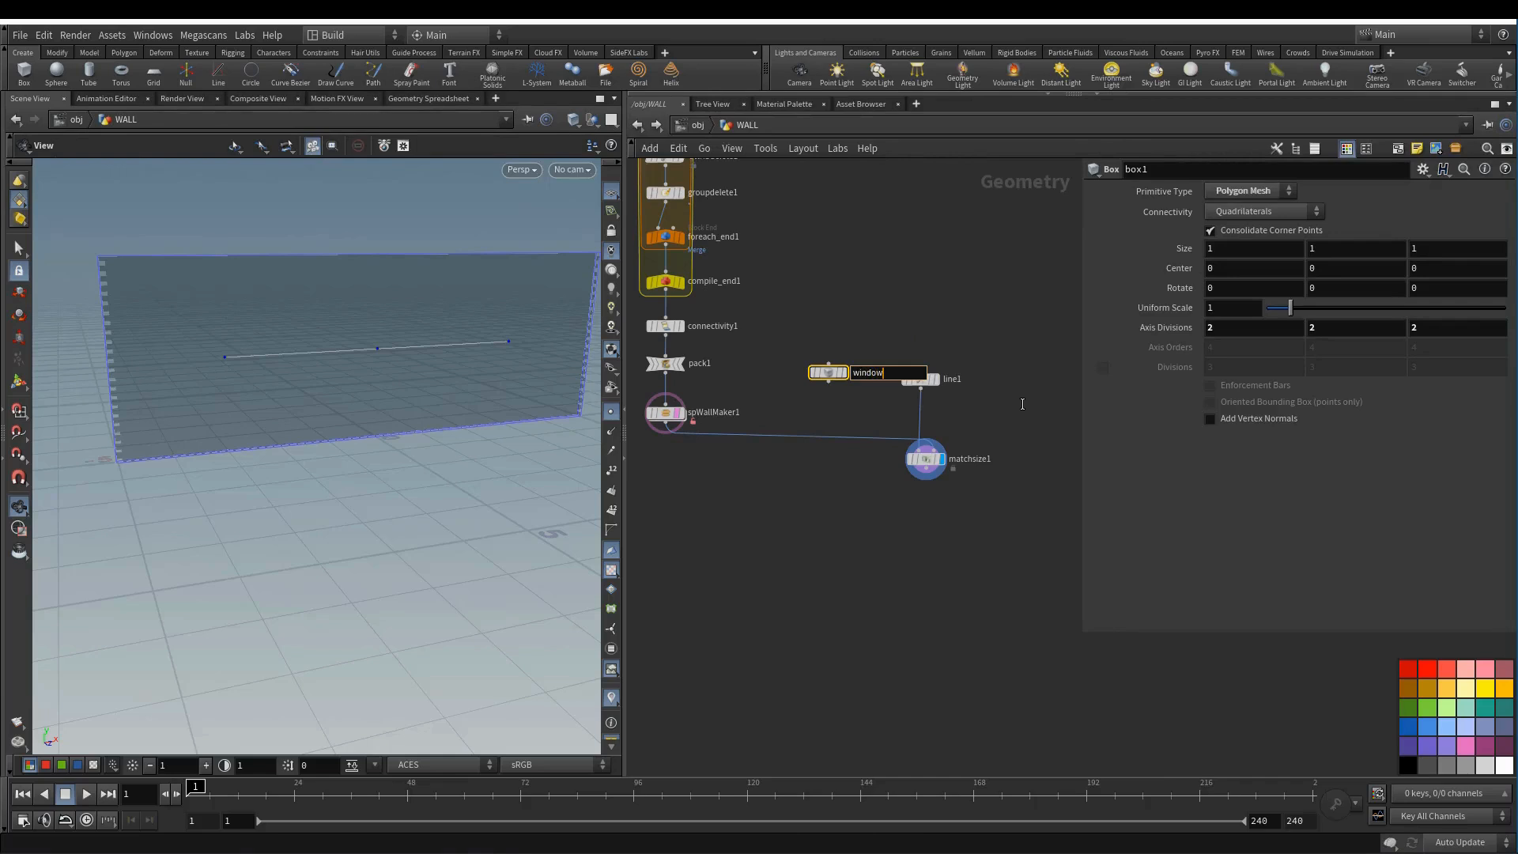
pyautogui.write('dow')
pyautogui.press('Return')
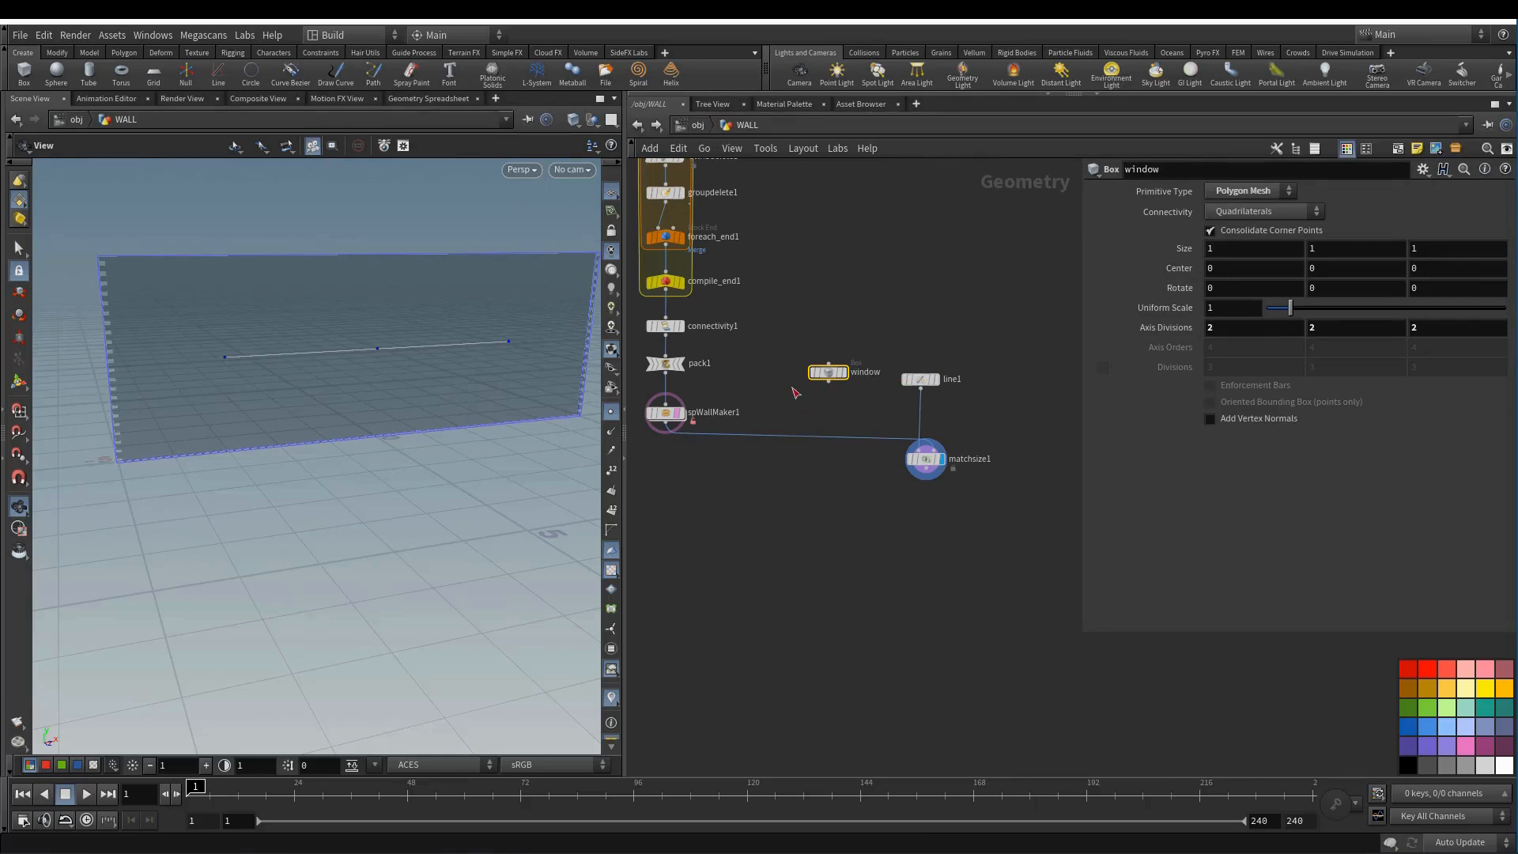
# - Show the window box as a template in the viewport and set its Y size to 1.2, keeping its Y center at 0
pyautogui.click(836, 386)
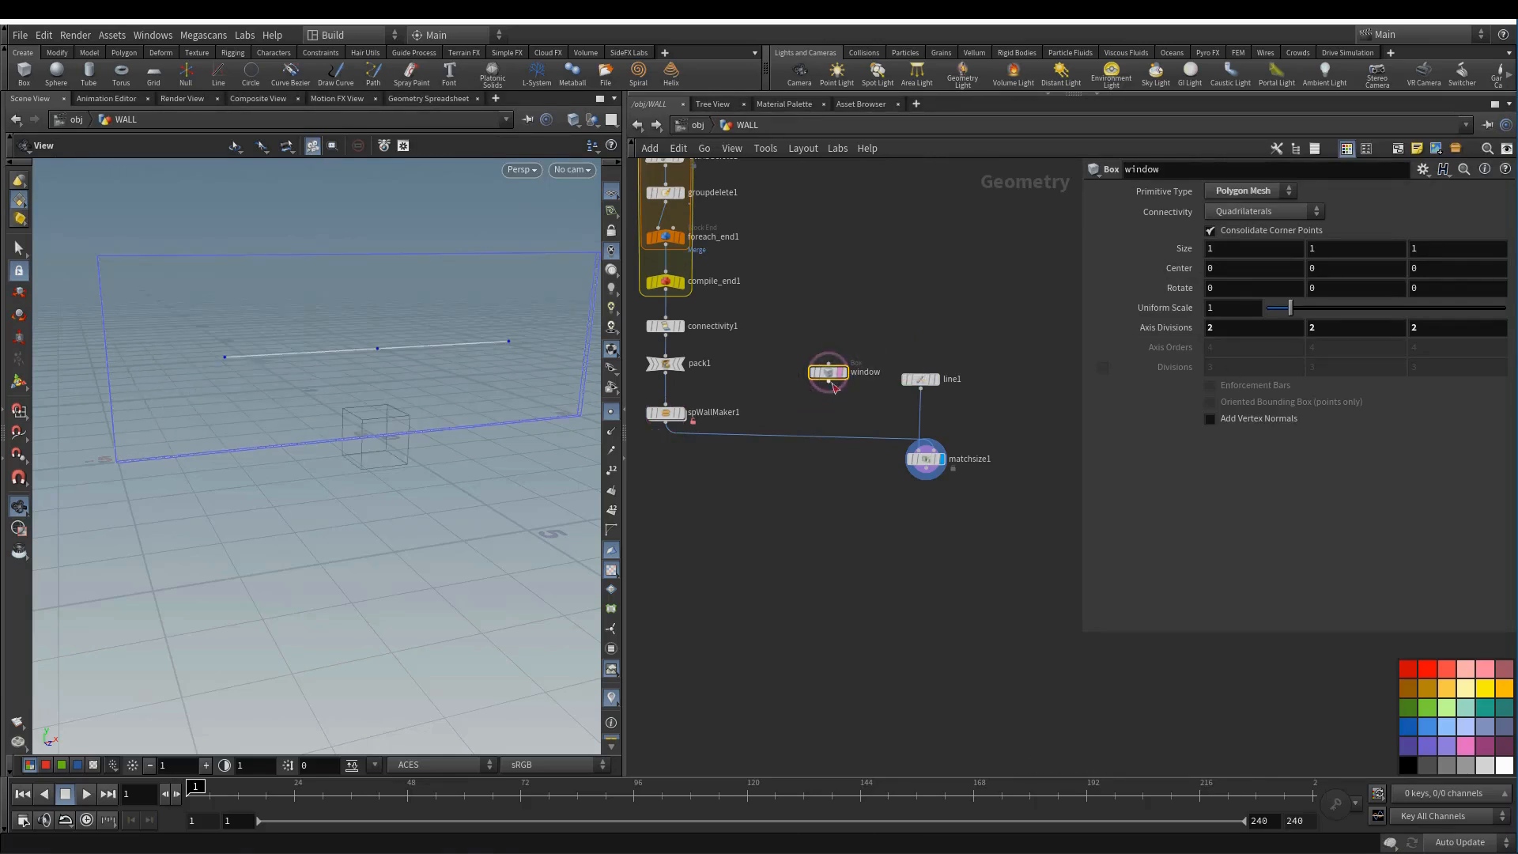
pyautogui.click(1241, 254)
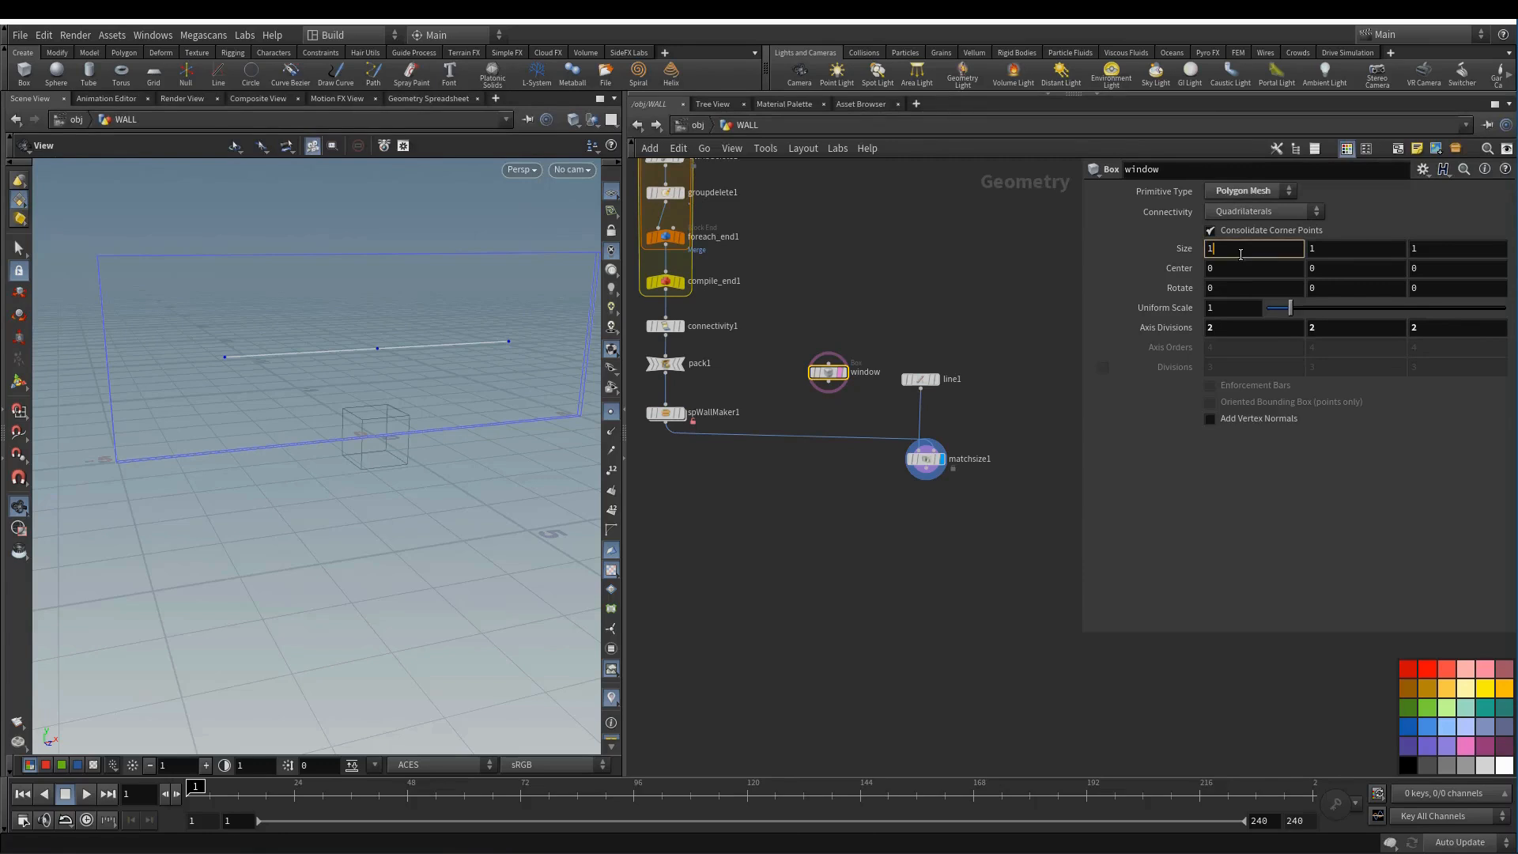
pyautogui.click(1364, 251)
pyautogui.write('.2')
pyautogui.press('Return')
pyautogui.click(1354, 271)
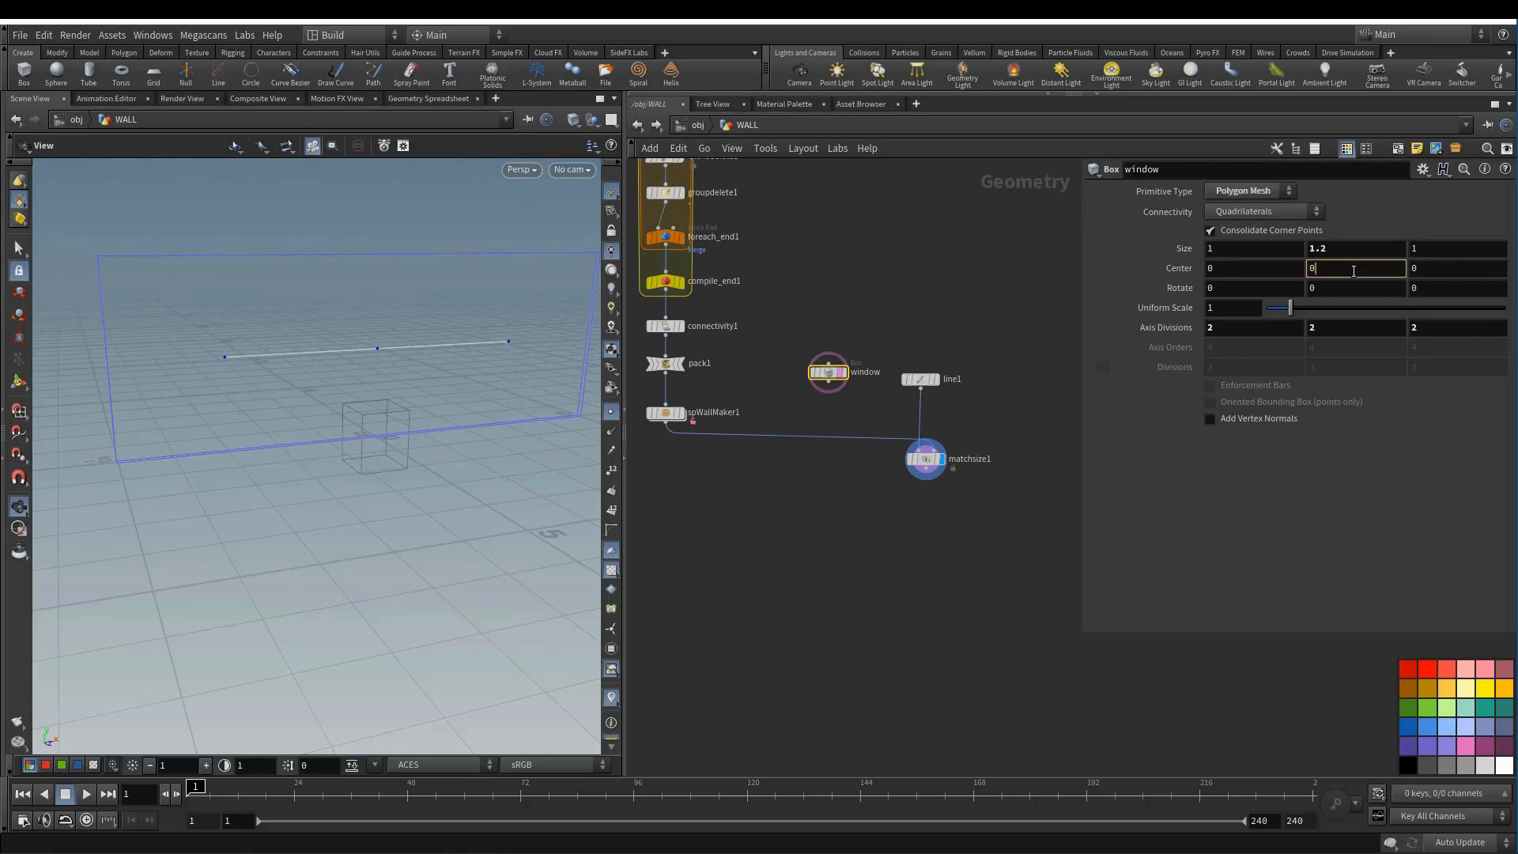
pyautogui.press('Return')
pyautogui.doubleClick(1355, 271)
pyautogui.write('0')
pyautogui.press('Return')
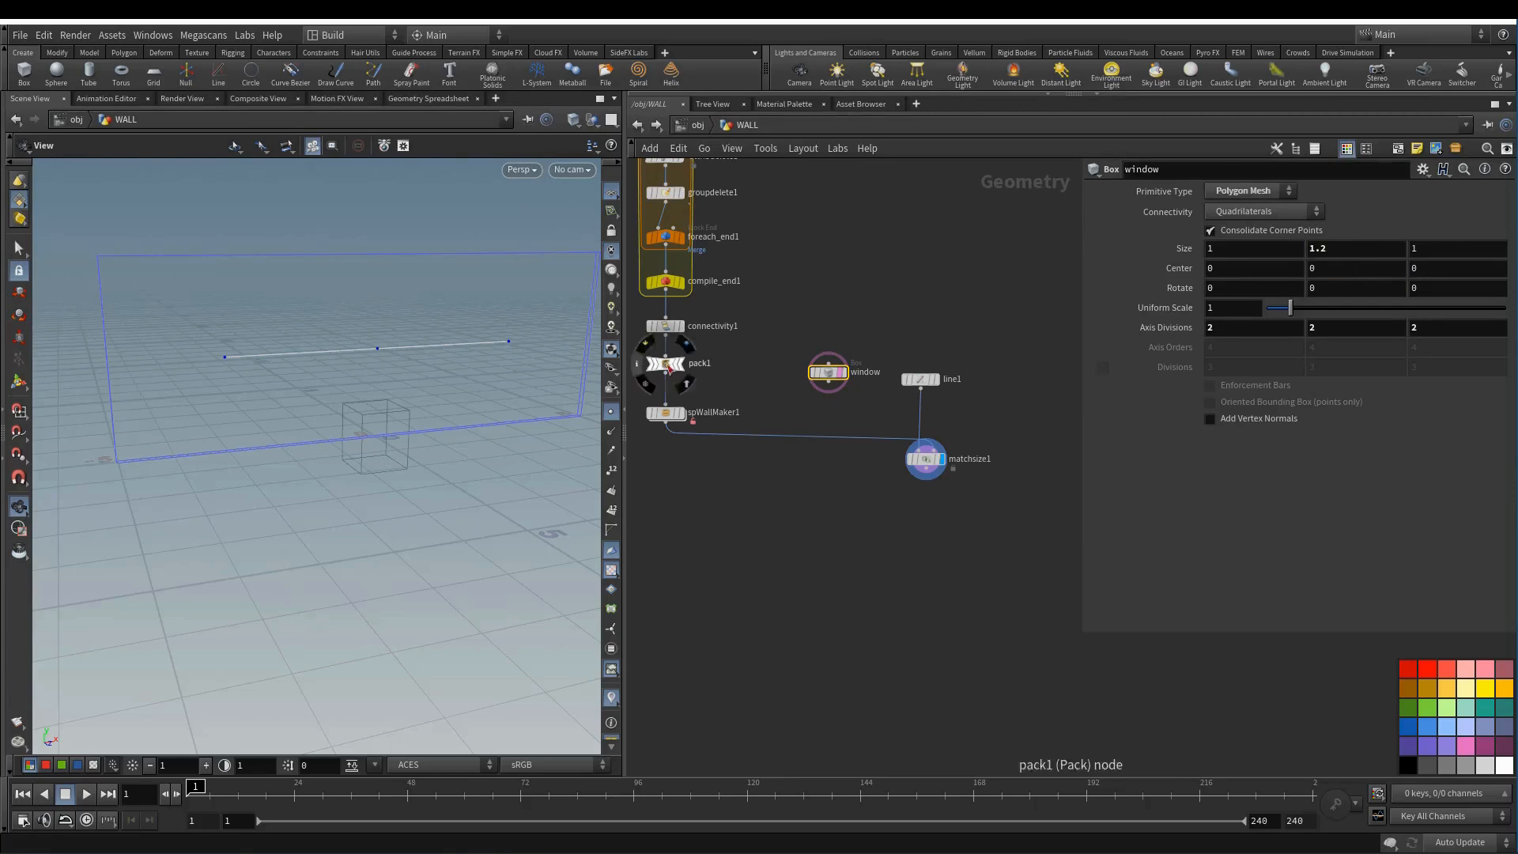
# - Duplicate the window box as a node named door and reset the copy's Y size to 1
pyautogui.moveTo(834, 374); pyautogui.dragTo(865, 340)
pyautogui.doubleClick(888, 337)
pyautogui.write('door')
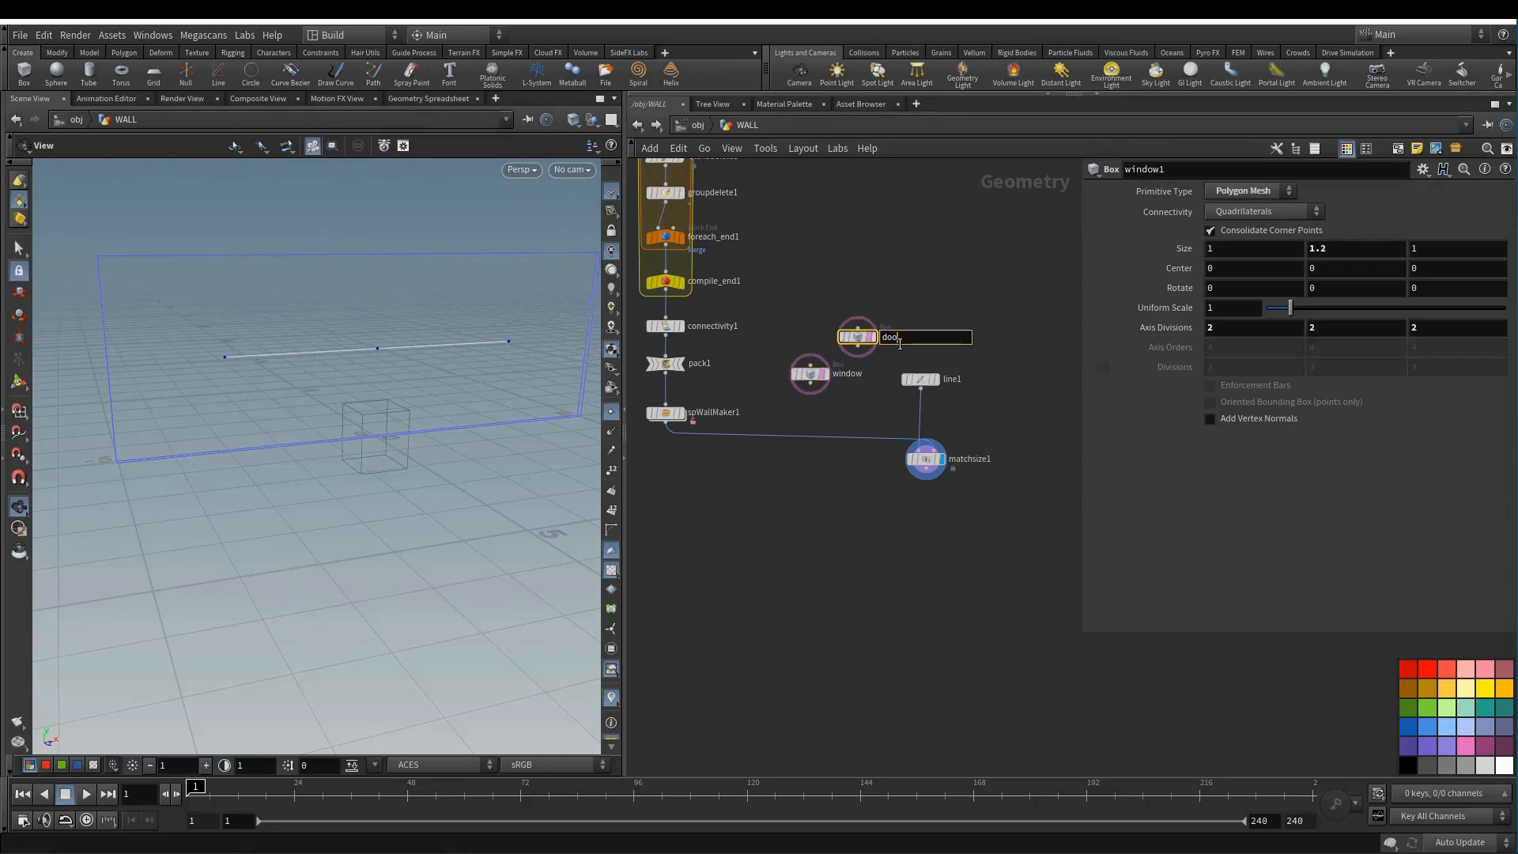
pyautogui.press('Return')
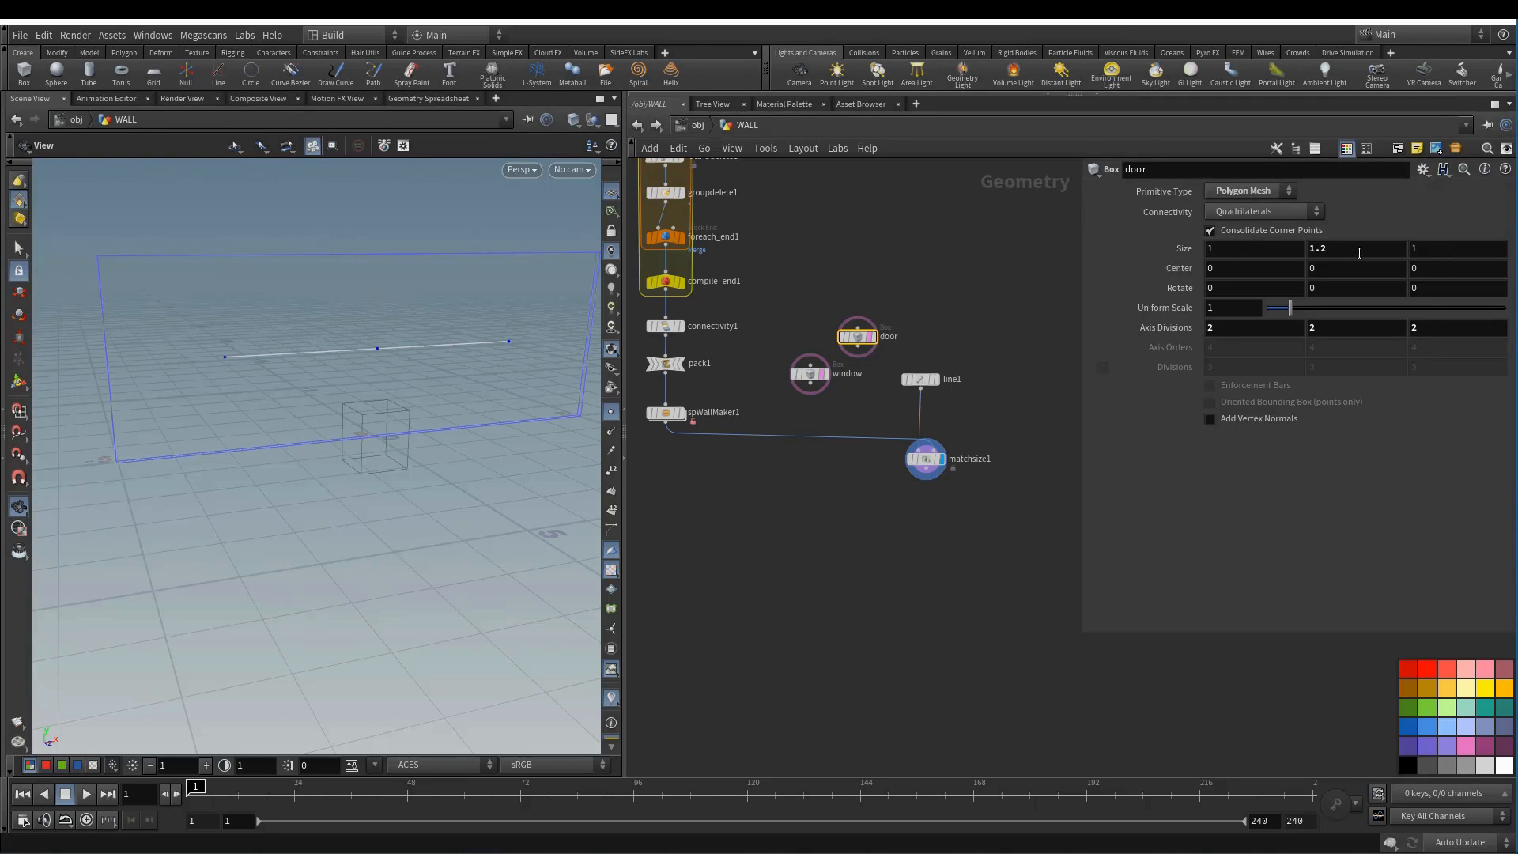
pyautogui.keyDown('ctrl'); pyautogui.middleClick(1360, 253); pyautogui.keyUp('ctrl')
# - Try Z sizes of 0.8 and 0.7 on the door box and return it to 1
pyautogui.click(1467, 251)
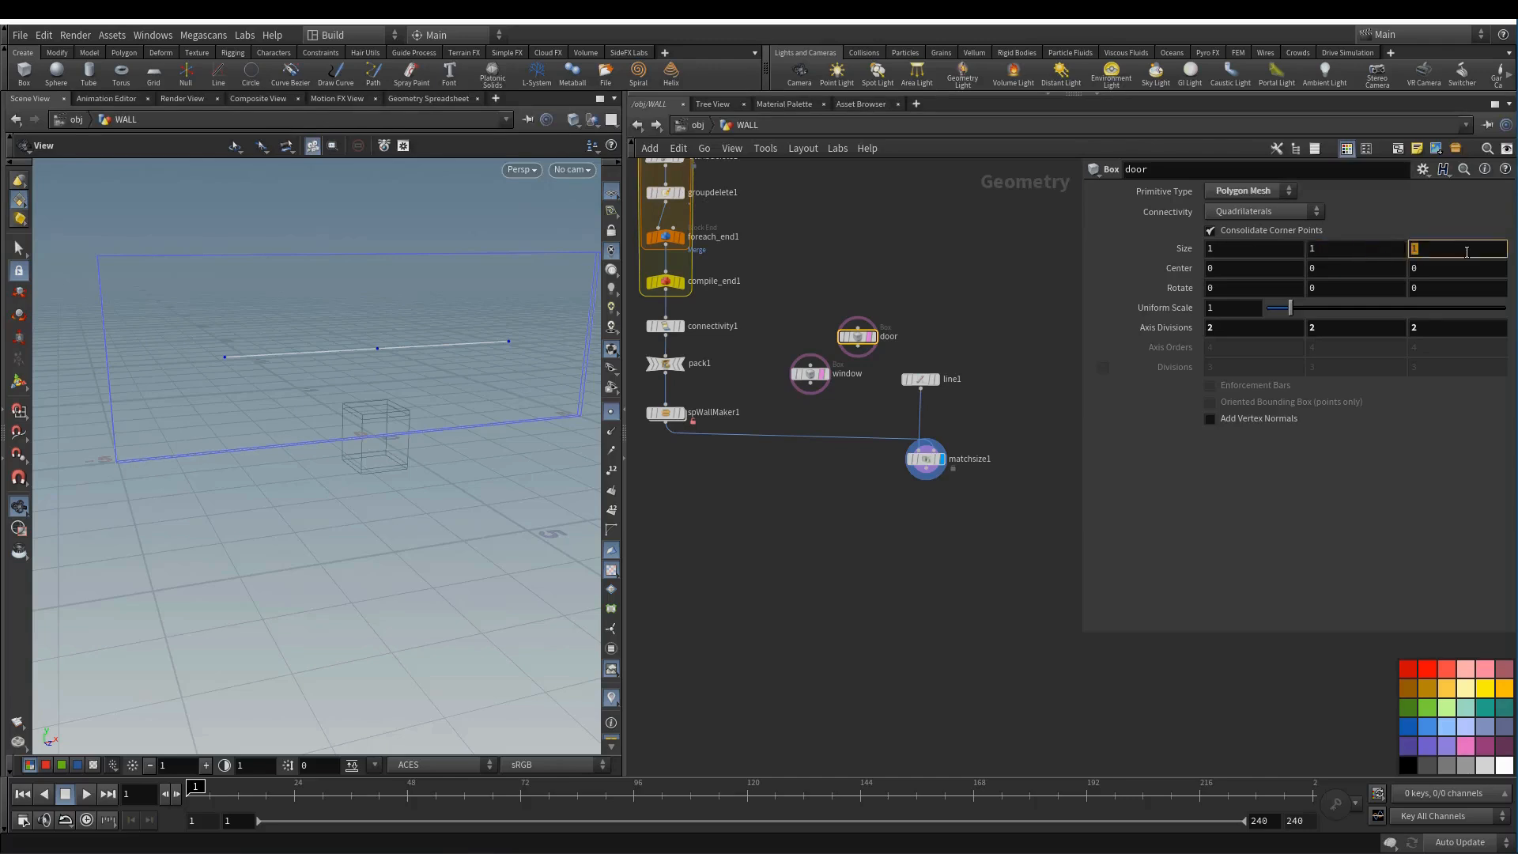
pyautogui.write('.8')
pyautogui.press('Return')
pyautogui.click(1466, 251)
pyautogui.write('.7')
pyautogui.press('Return')
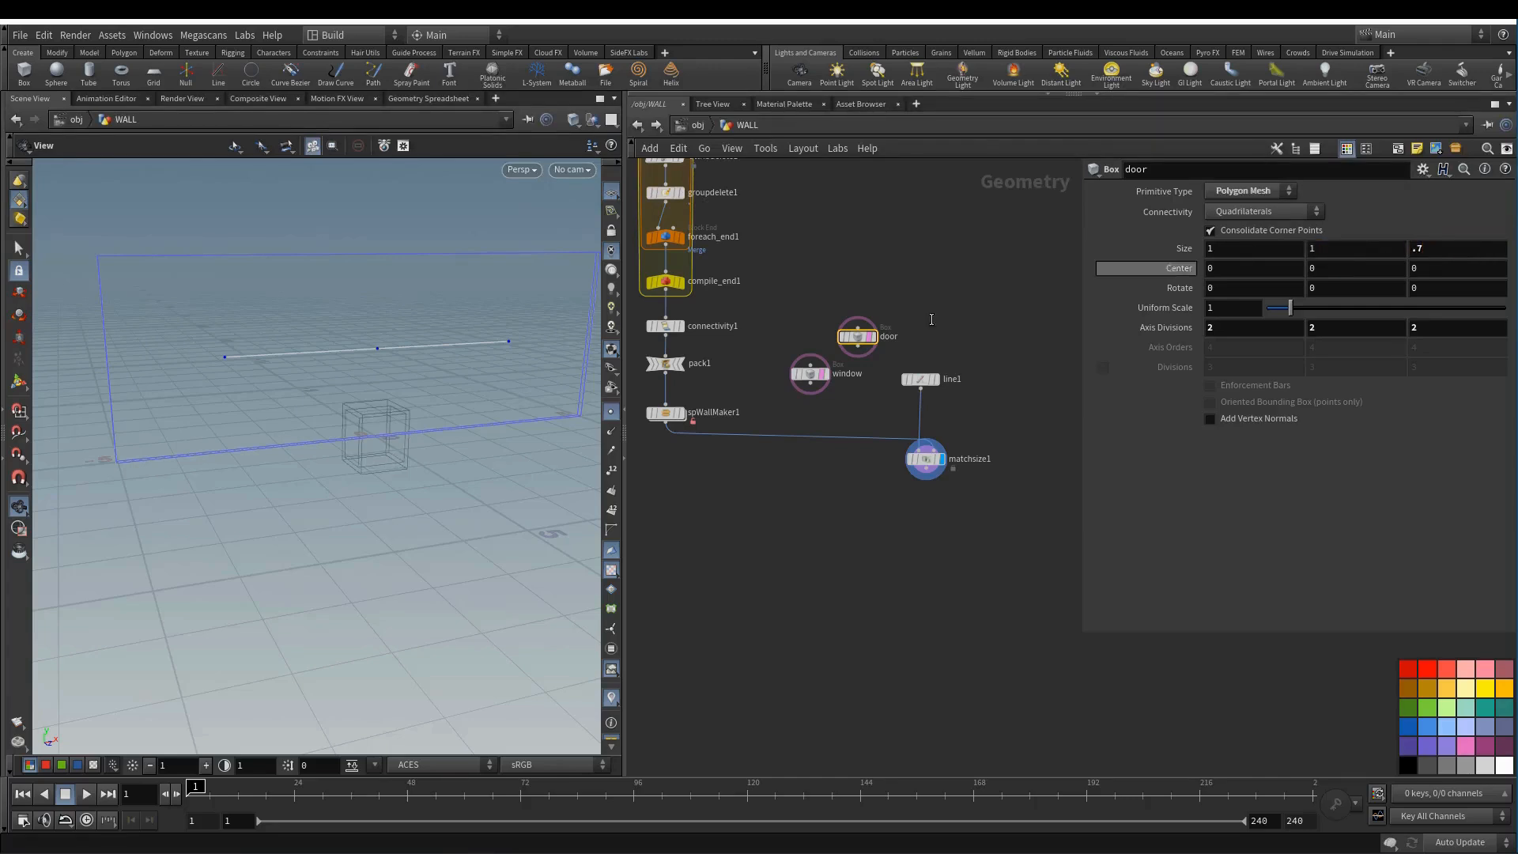
pyautogui.moveTo(305, 474); pyautogui.dragTo(391, 474)
pyautogui.write('1')
pyautogui.press('Return')
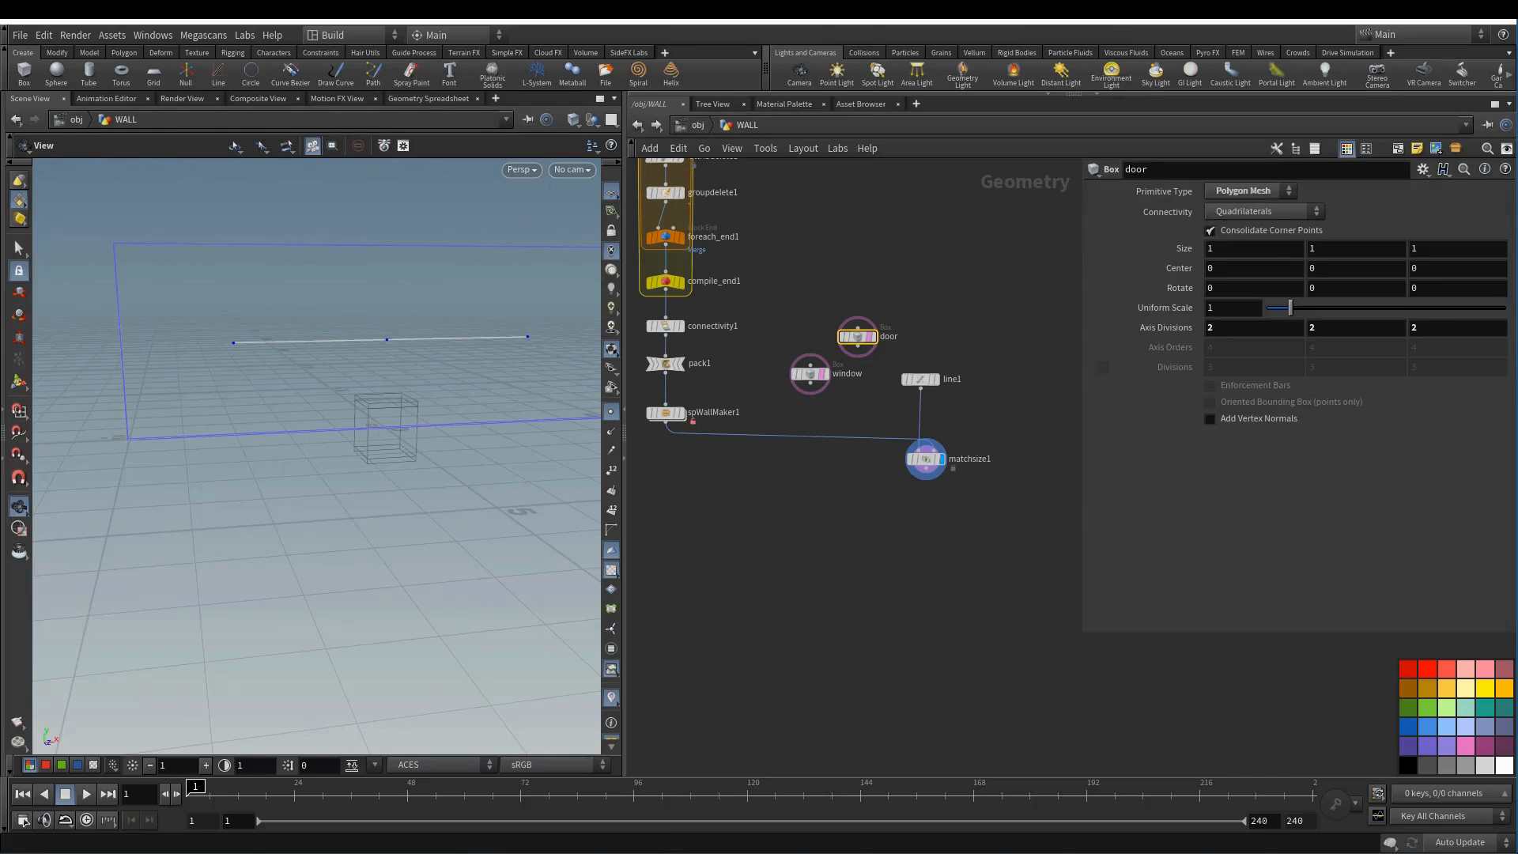
# - Add a Match Size node below the window box and connect the box to its first input, moving the door box aside
pyautogui.scroll(4, 823, 430)
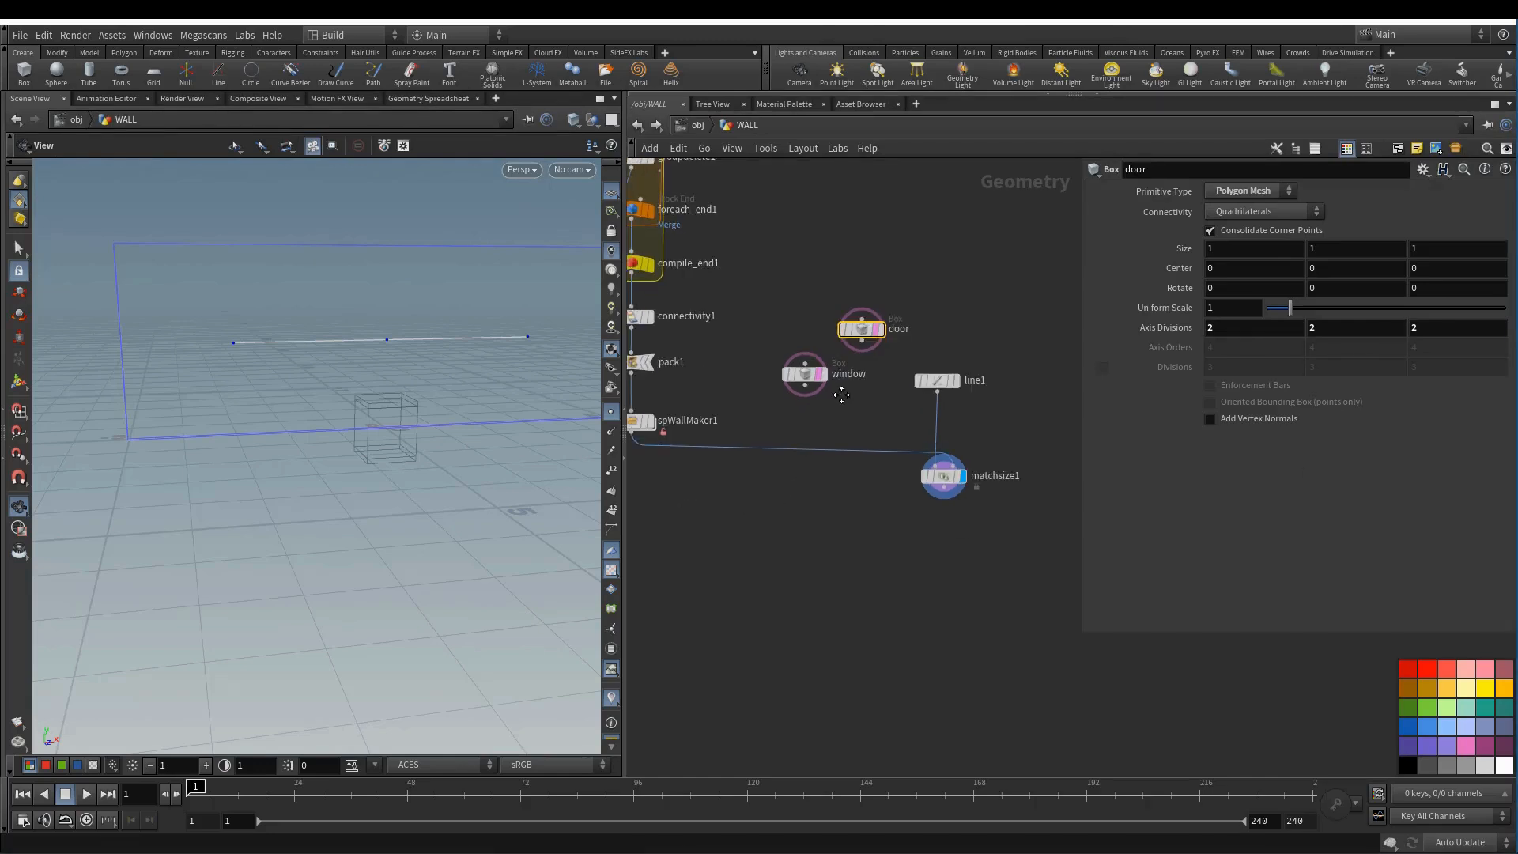
pyautogui.press('Tab')
pyautogui.click(866, 778)
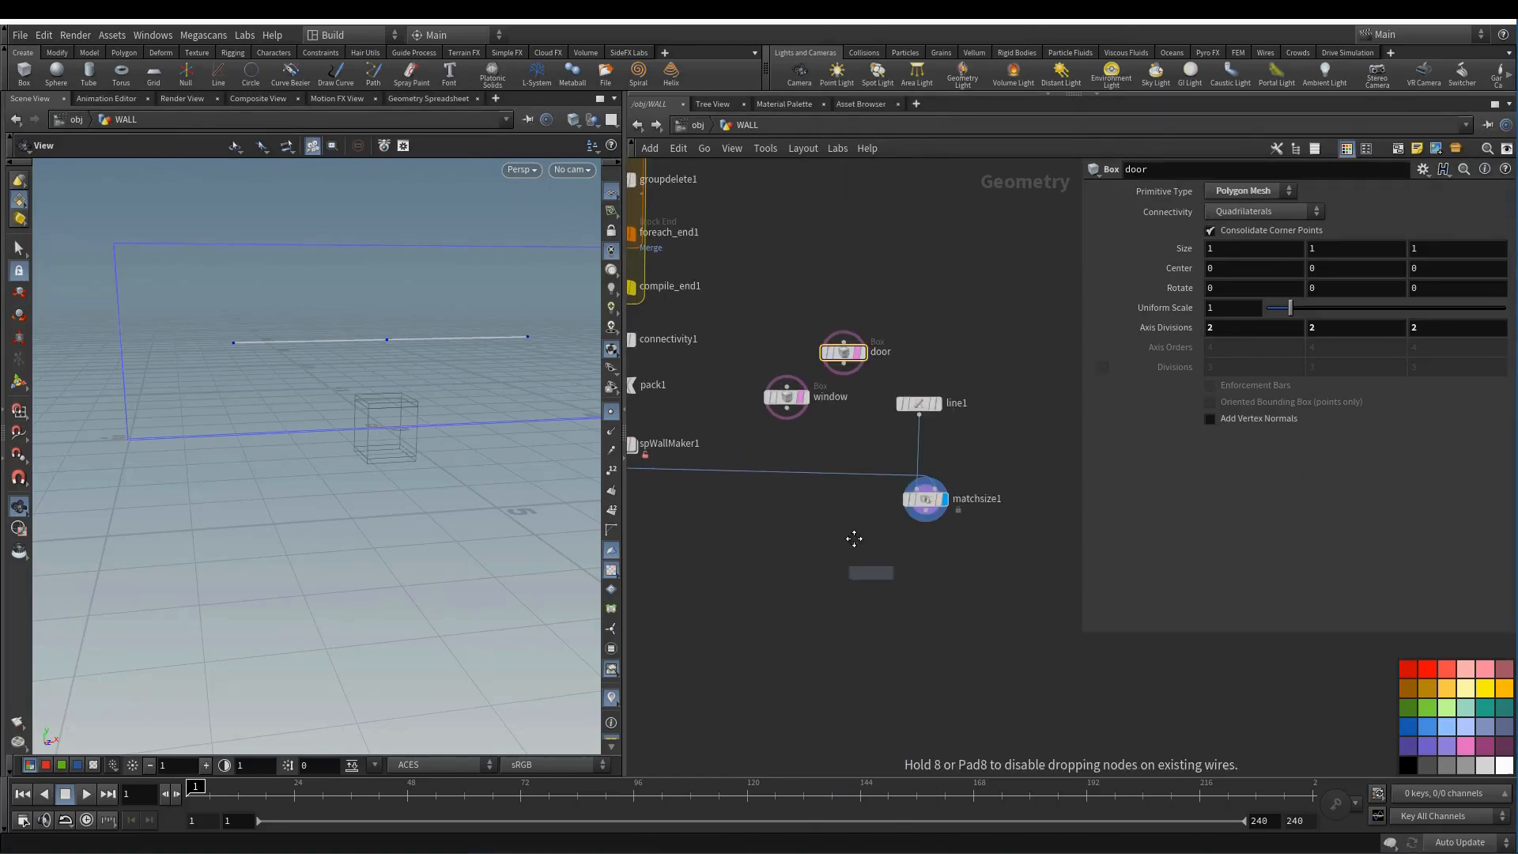
pyautogui.click(787, 439)
pyautogui.moveTo(791, 404); pyautogui.dragTo(865, 341)
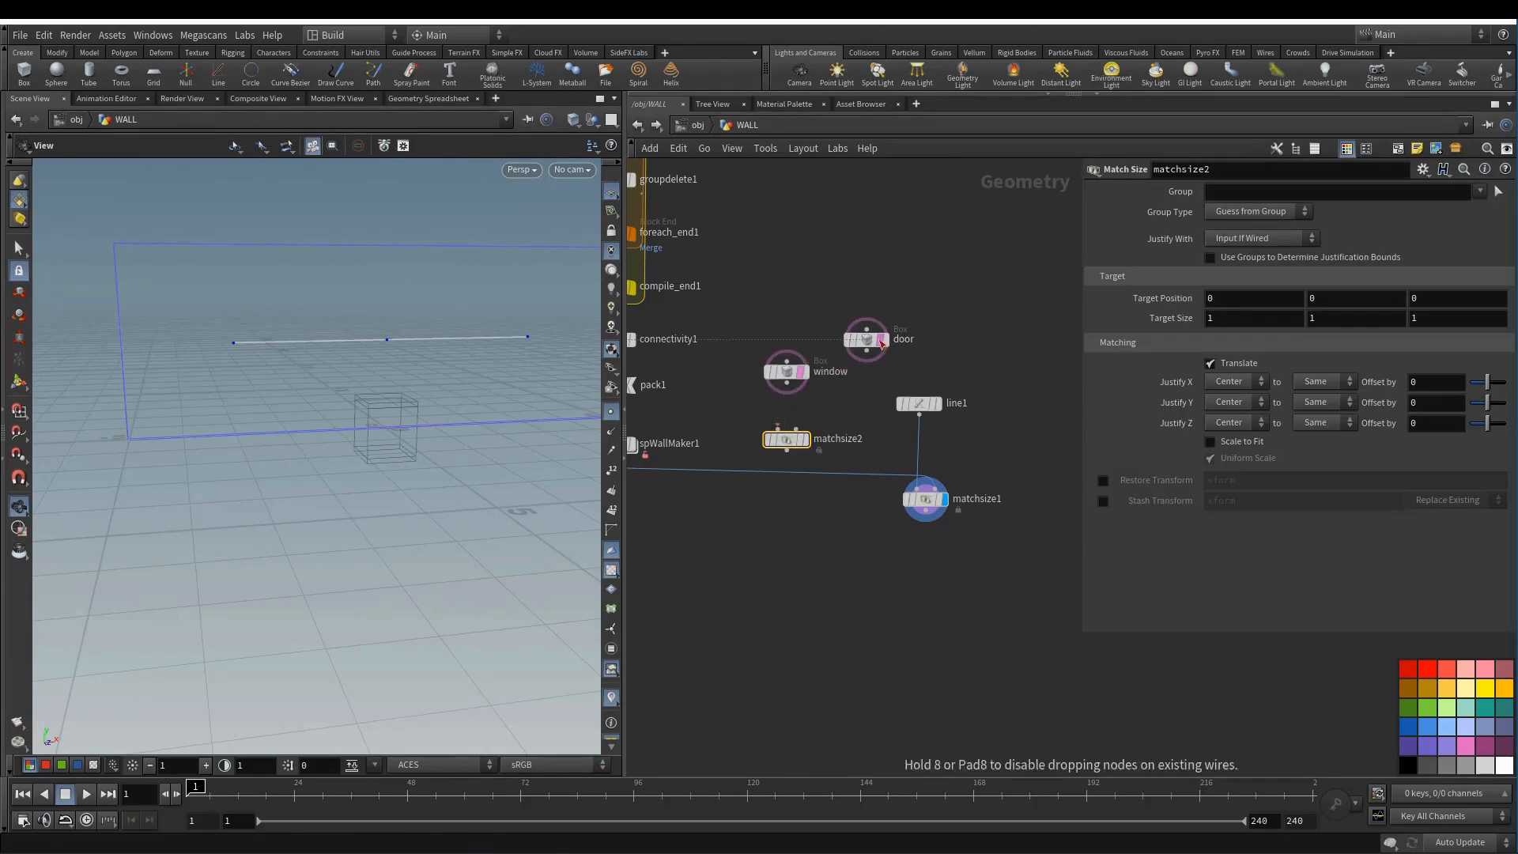
pyautogui.click(787, 384)
pyautogui.click(776, 431)
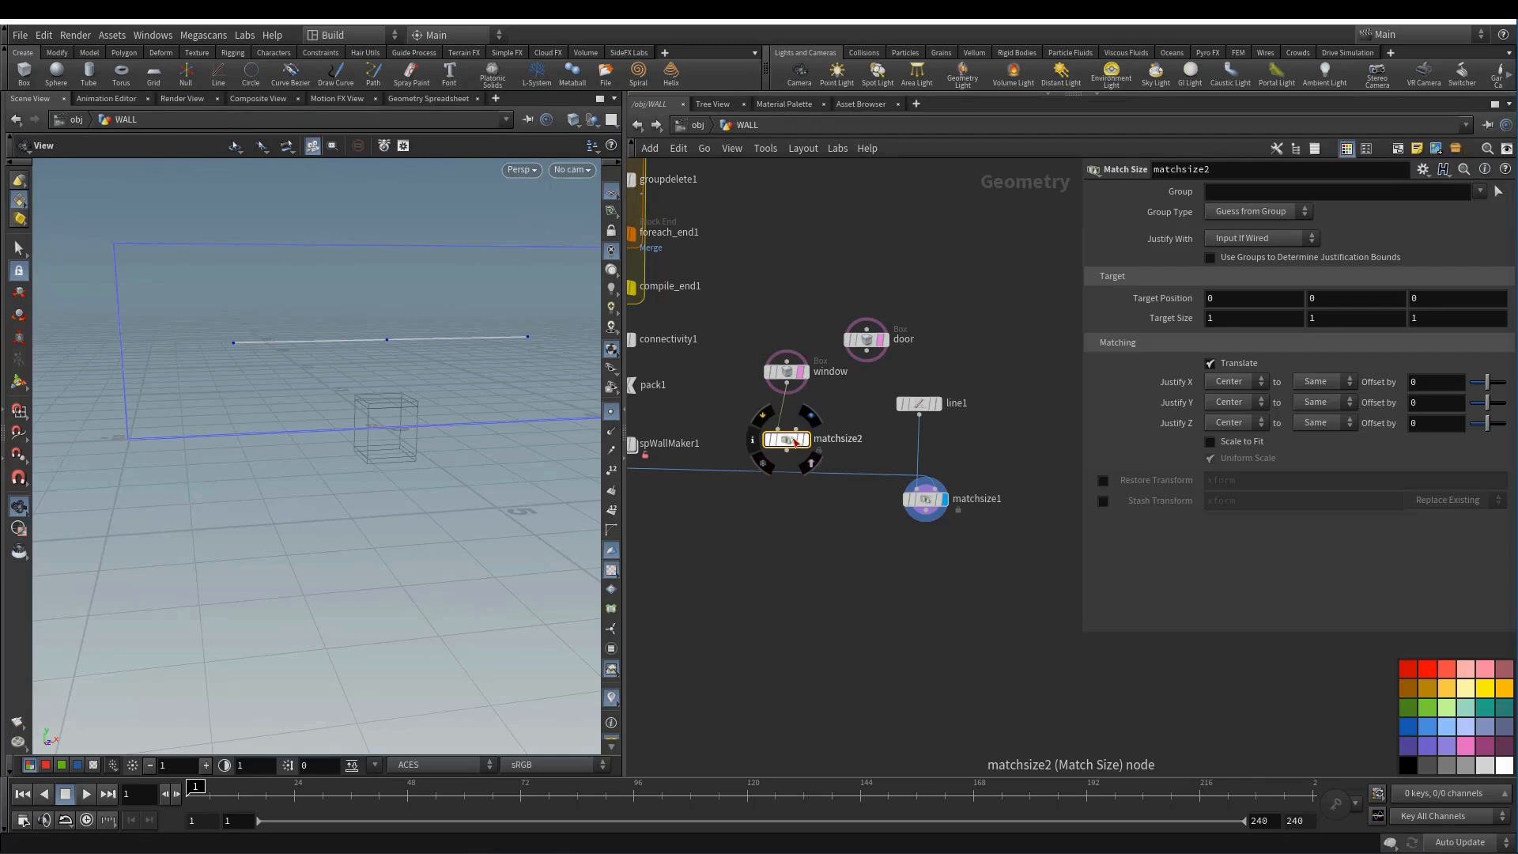
# - Duplicate the window's Match Size node beside it and connect the door box to the copy's first input
pyautogui.moveTo(801, 444); pyautogui.dragTo(862, 418)
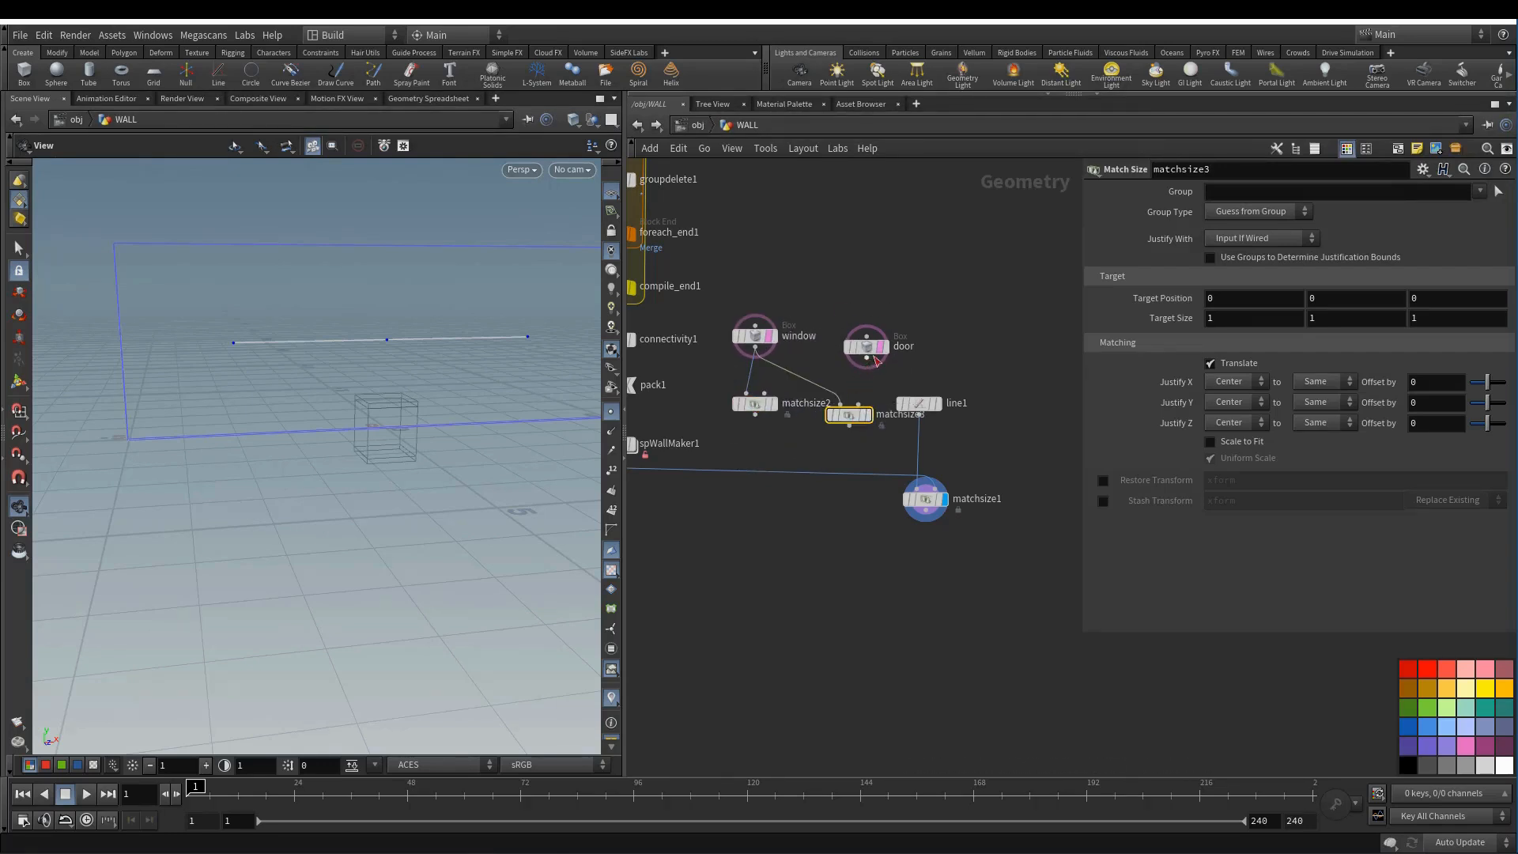
pyautogui.moveTo(869, 343); pyautogui.dragTo(862, 333)
pyautogui.click(861, 342)
pyautogui.click(846, 409)
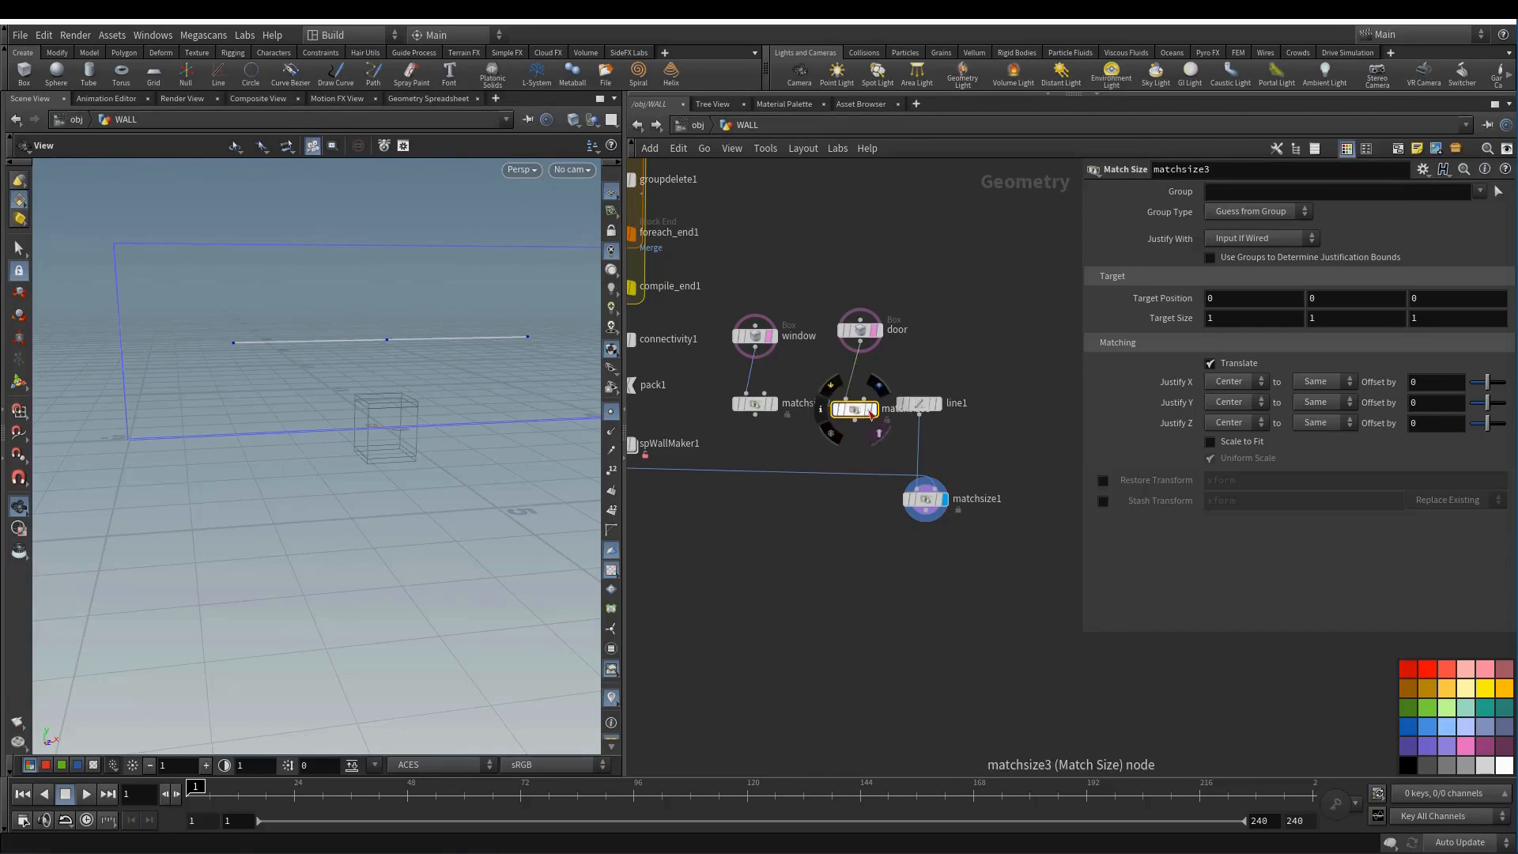
# - Display the window box and both of the new Match Size nodes in turn to compare their geometry in the viewport
pyautogui.click(774, 406)
pyautogui.click(764, 406)
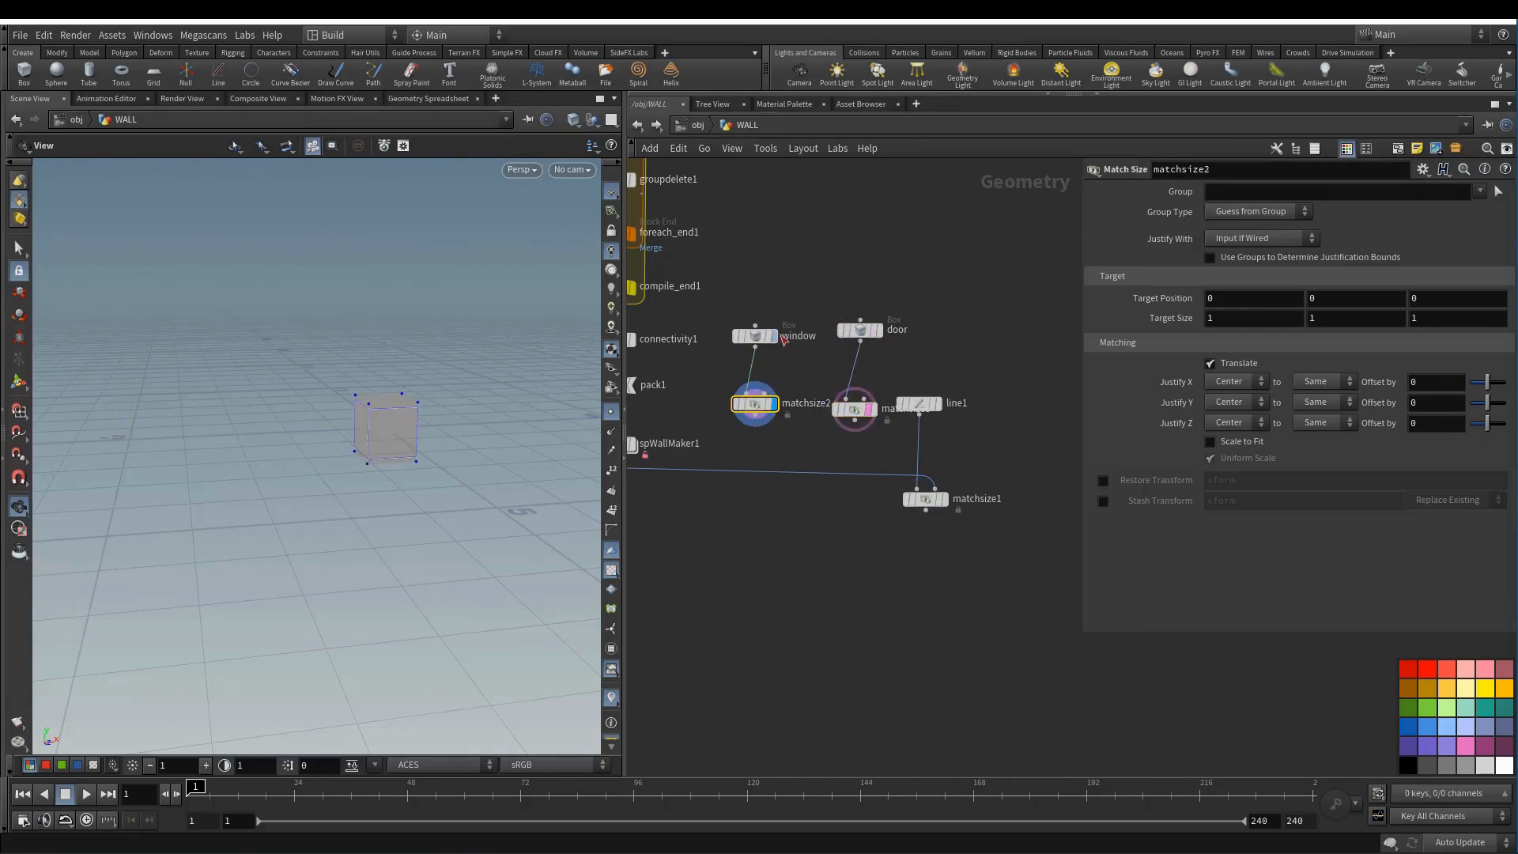
pyautogui.click(775, 339)
pyautogui.click(761, 338)
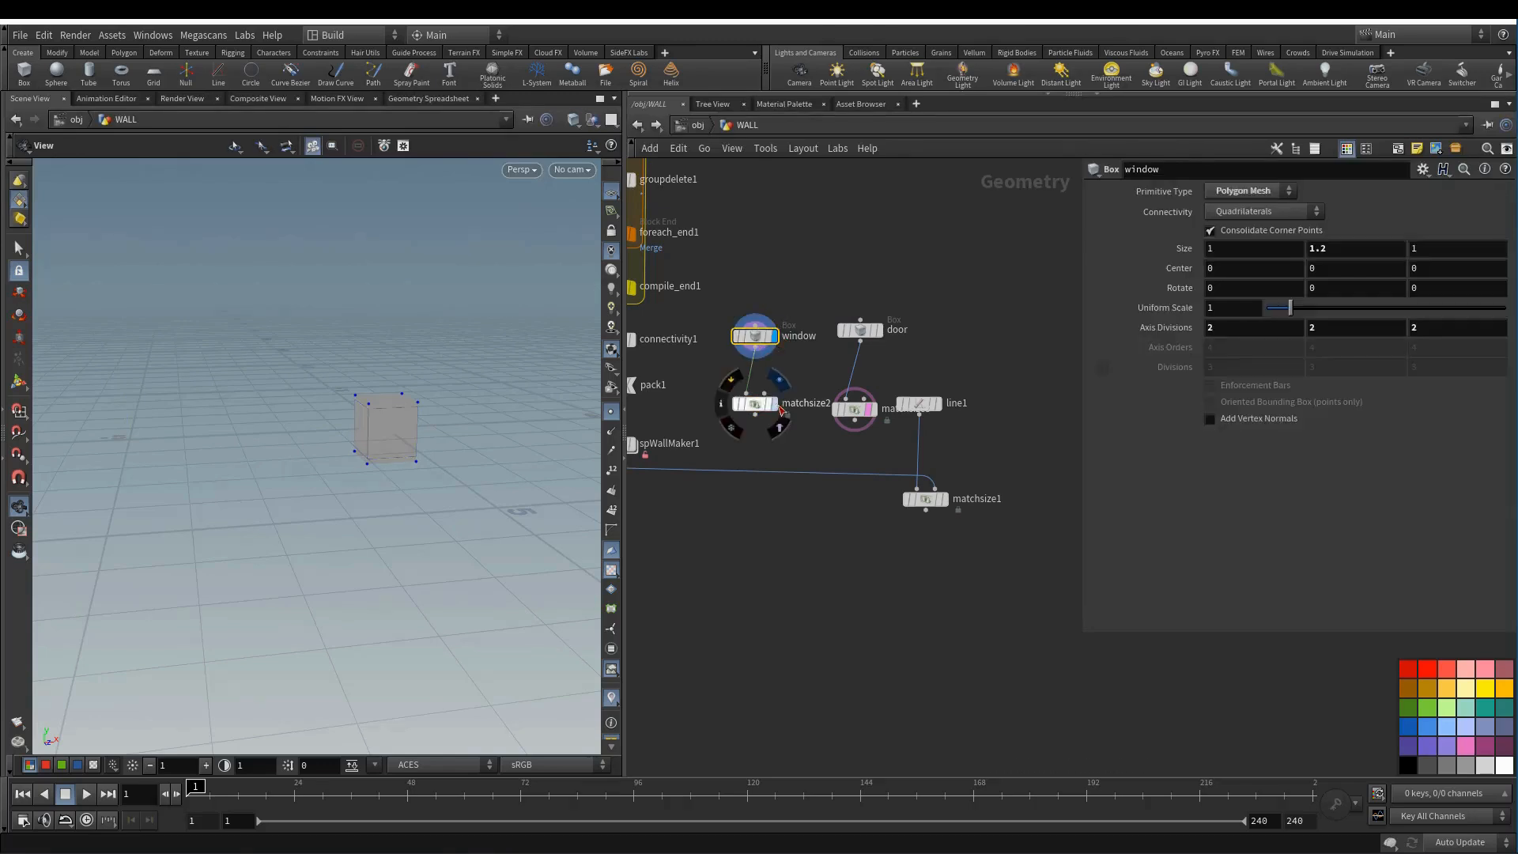
pyautogui.click(775, 405)
pyautogui.click(764, 406)
pyautogui.click(872, 409)
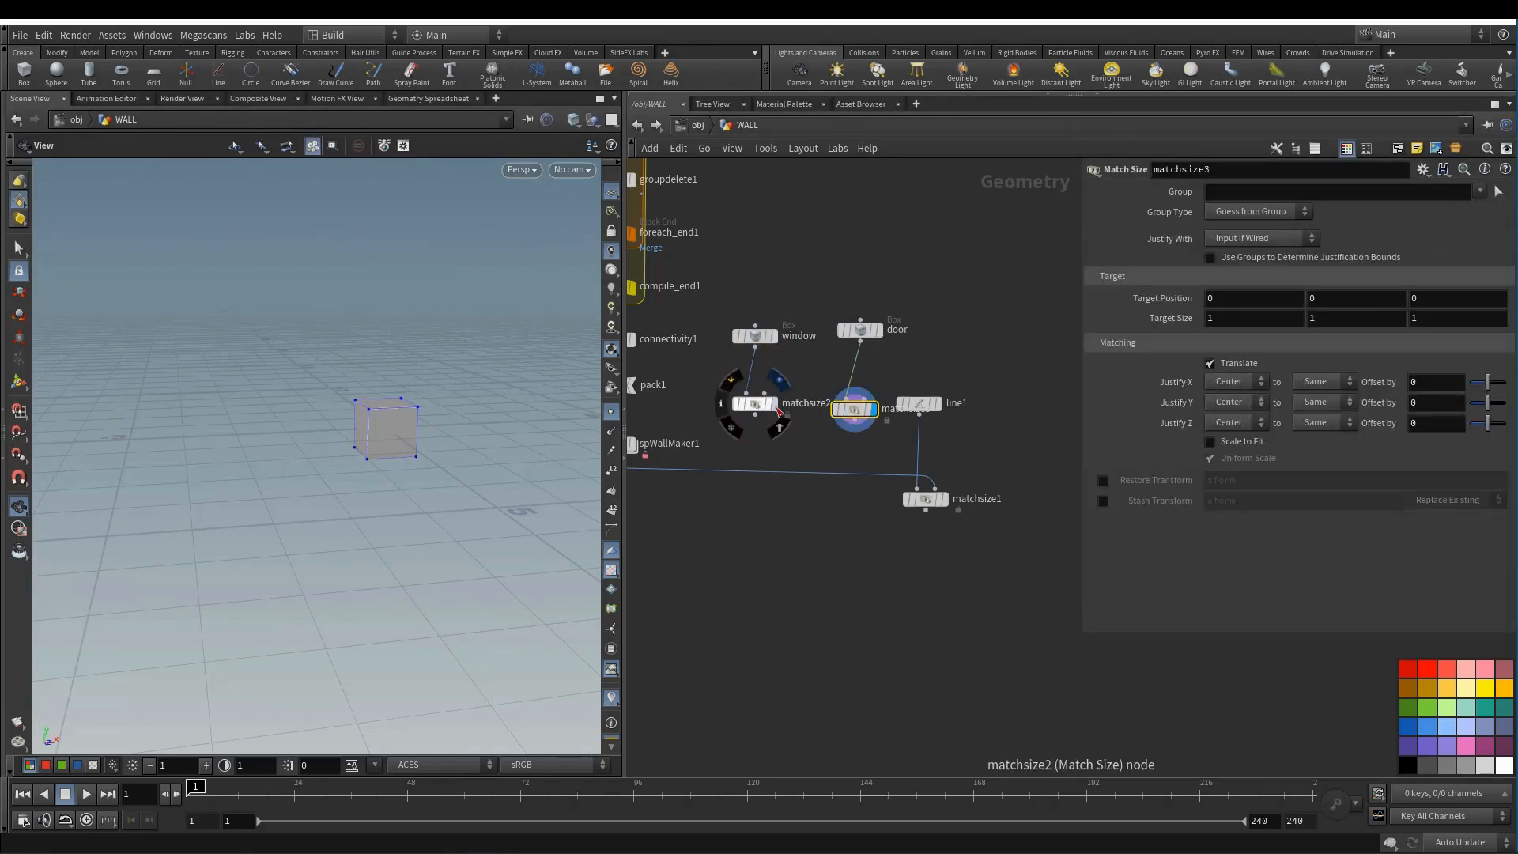
# - Move line1 and matchsize1 farther away from the door's Match Size node
pyautogui.moveTo(919, 404); pyautogui.dragTo(951, 403)
pyautogui.moveTo(925, 499); pyautogui.dragTo(943, 504)
pyautogui.moveTo(828, 455); pyautogui.dragTo(797, 453, button='middle')
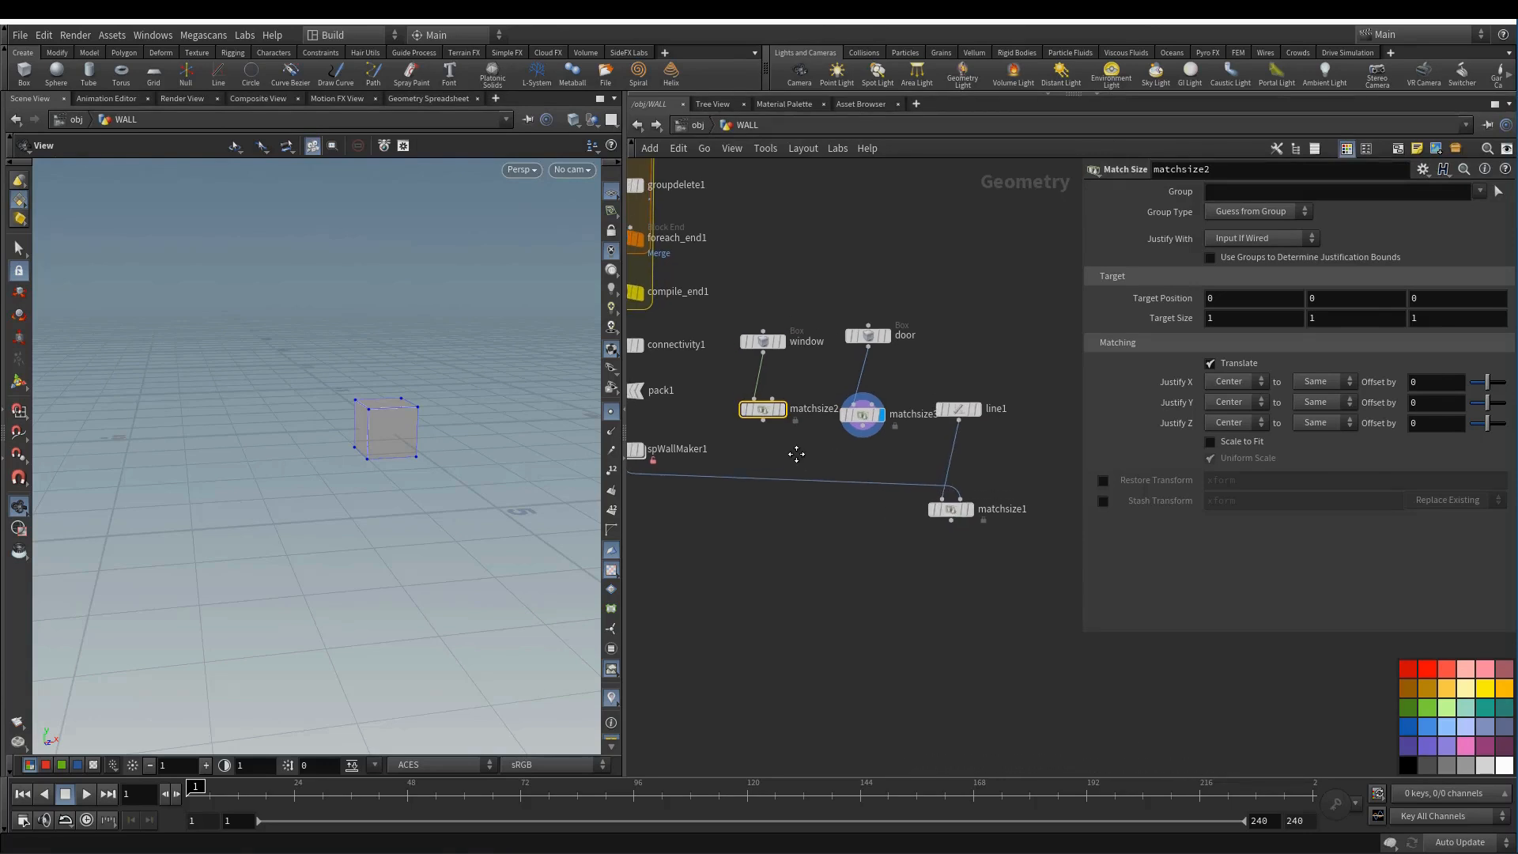
# - Add a Name node after matchsize2 and set its name value to window
pyautogui.press('Tab')
pyautogui.write('nam')
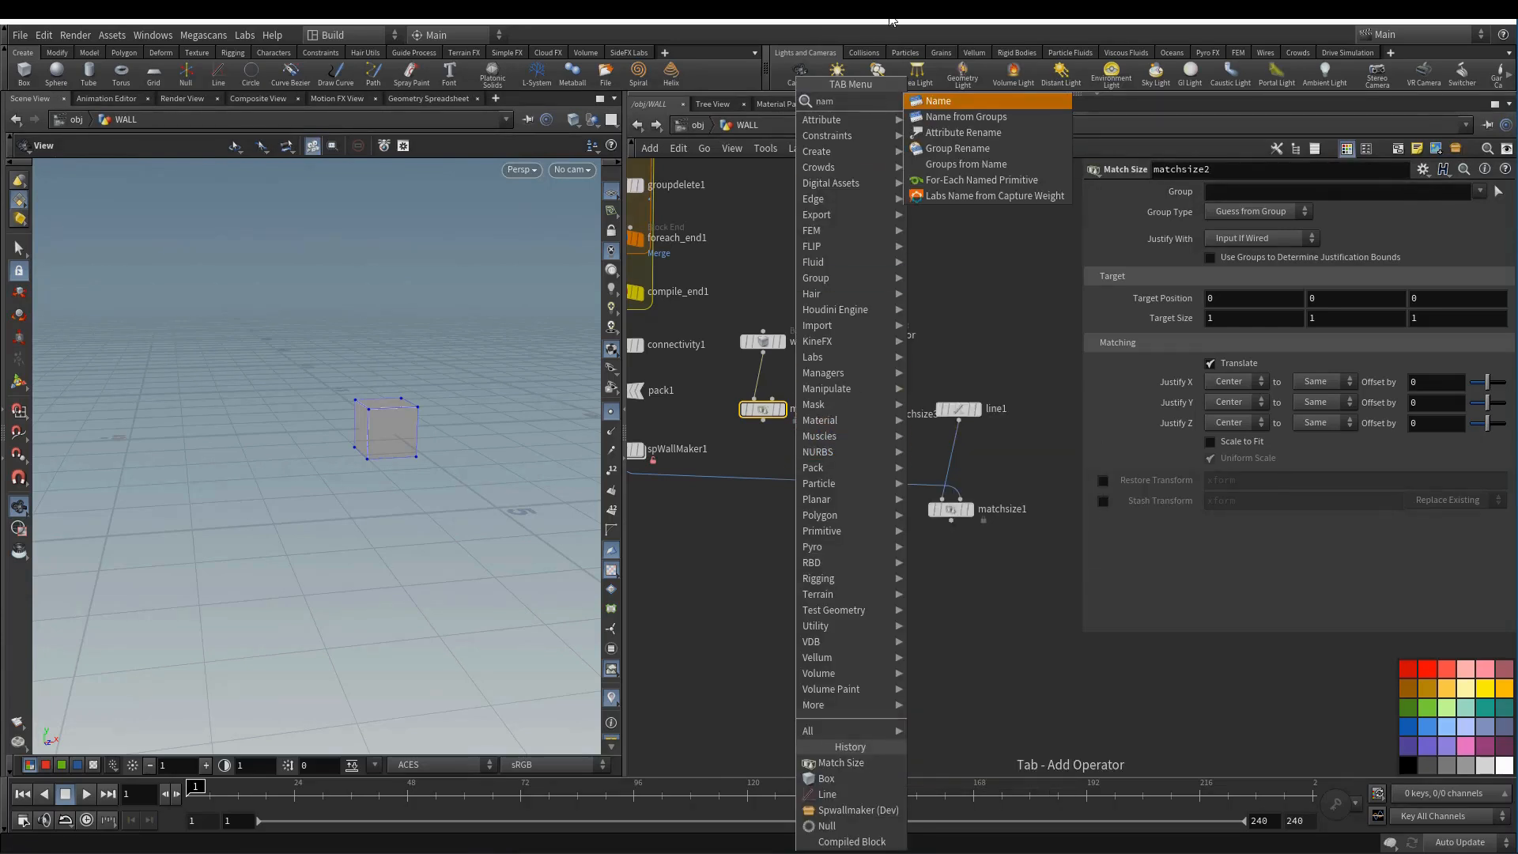
pyautogui.click(971, 98)
pyautogui.click(758, 464)
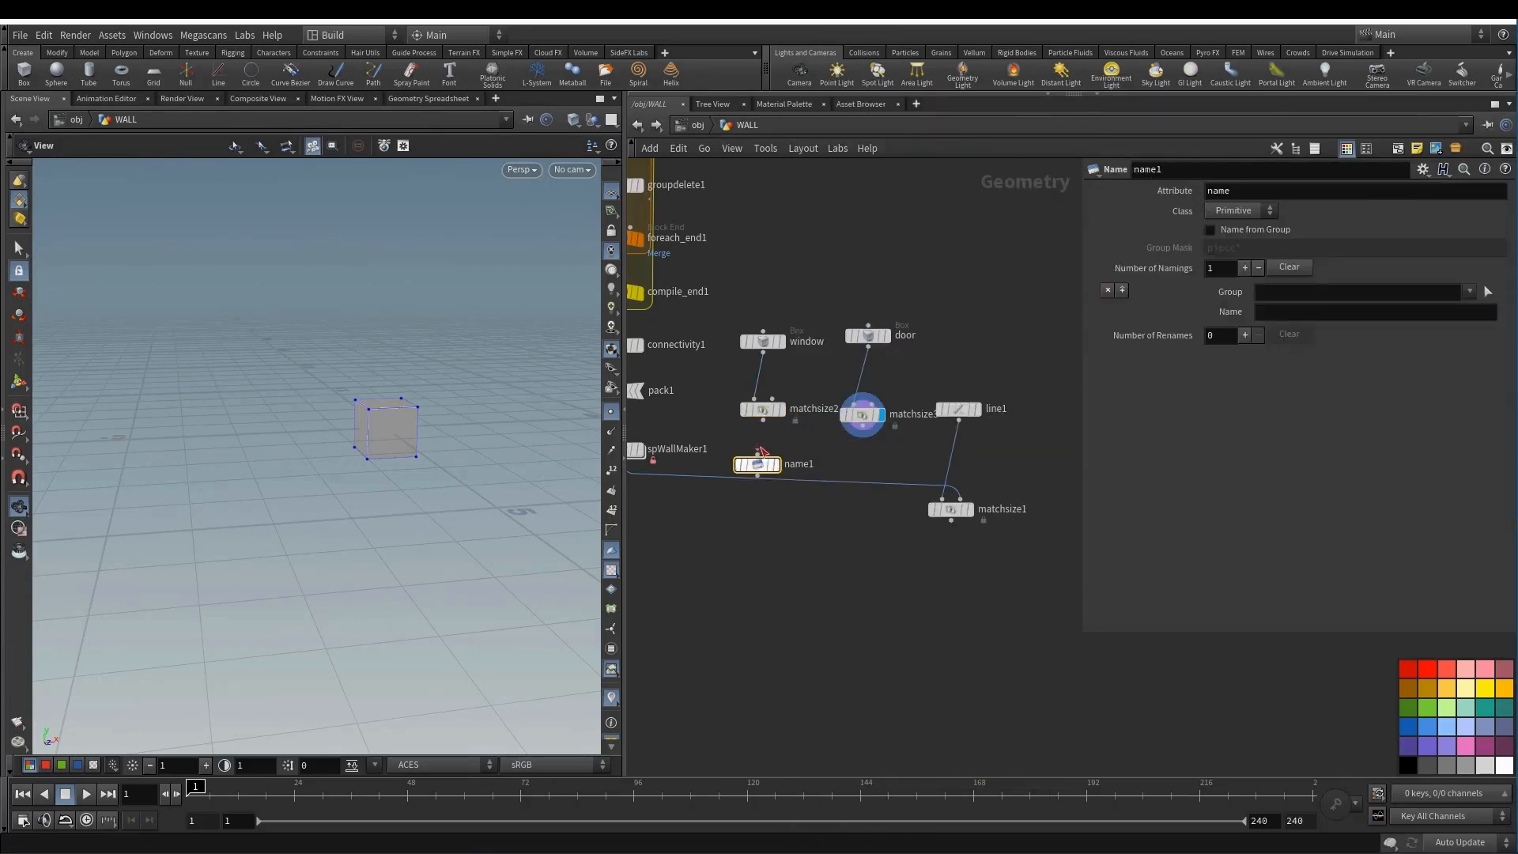
pyautogui.click(1281, 312)
pyautogui.write('window')
pyautogui.press('Return')
# - Duplicate the Name node, feed the copy from matchsize3, and set its name value to door
pyautogui.keyDown('alt'); pyautogui.moveTo(758, 464); pyautogui.dragTo(862, 464); pyautogui.keyUp('alt')
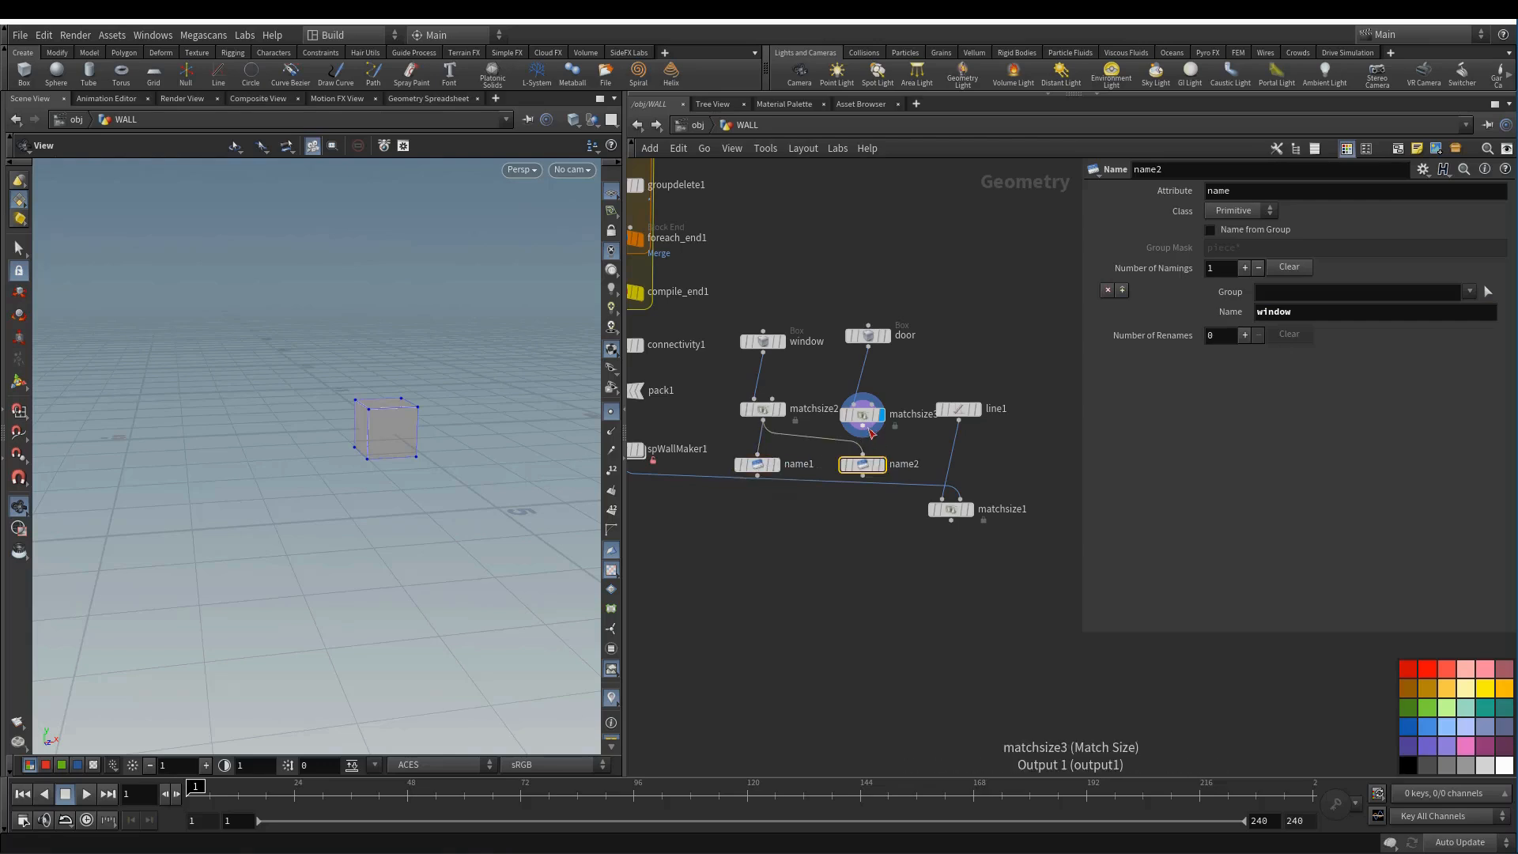
pyautogui.click(862, 434)
pyautogui.click(868, 456)
pyautogui.doubleClick(1291, 310)
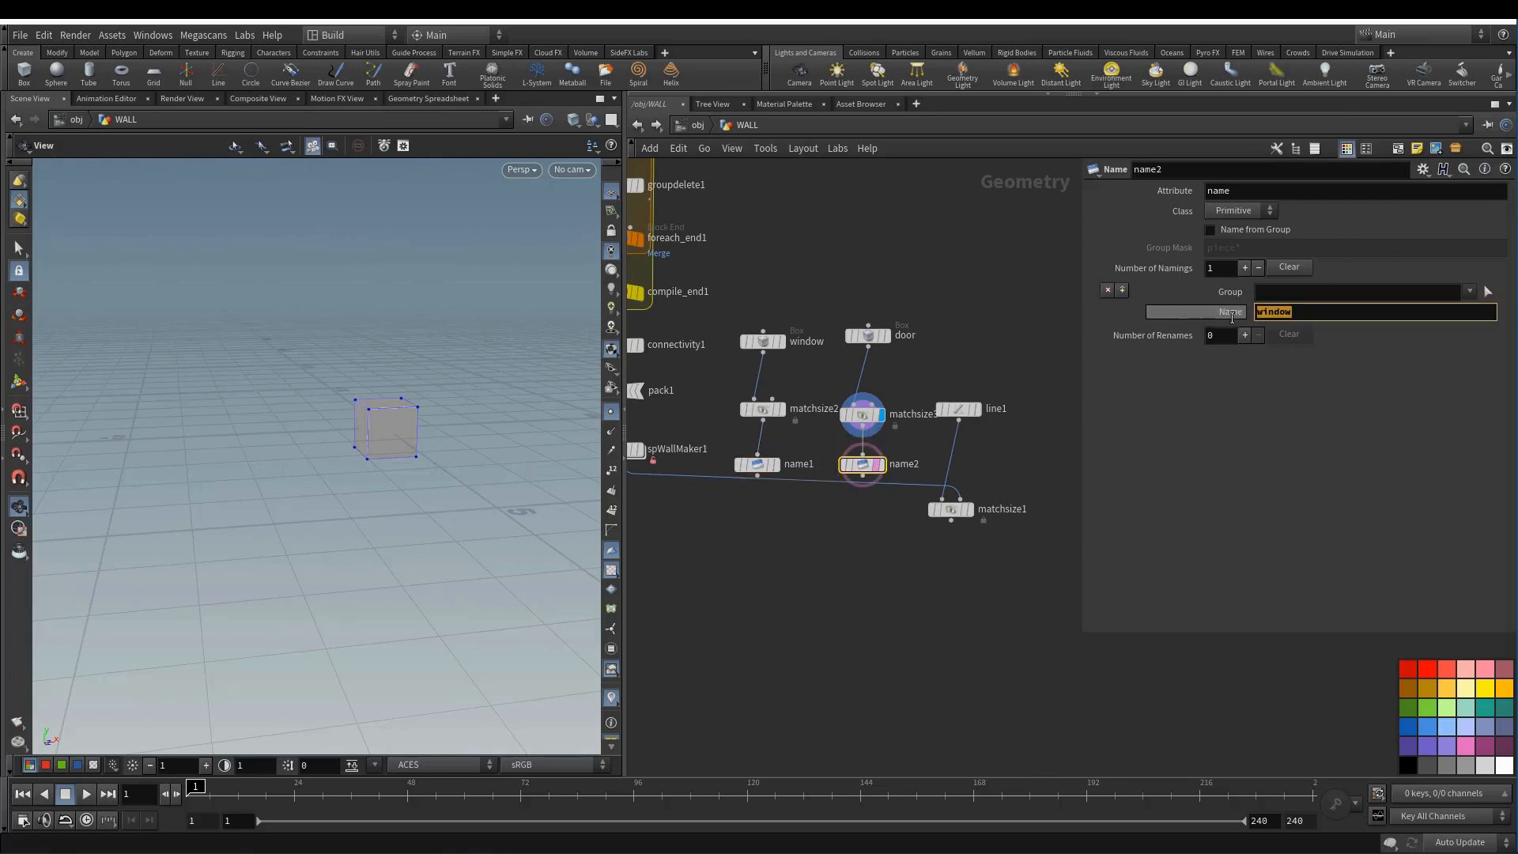
pyautogui.write('door')
pyautogui.press('Return')
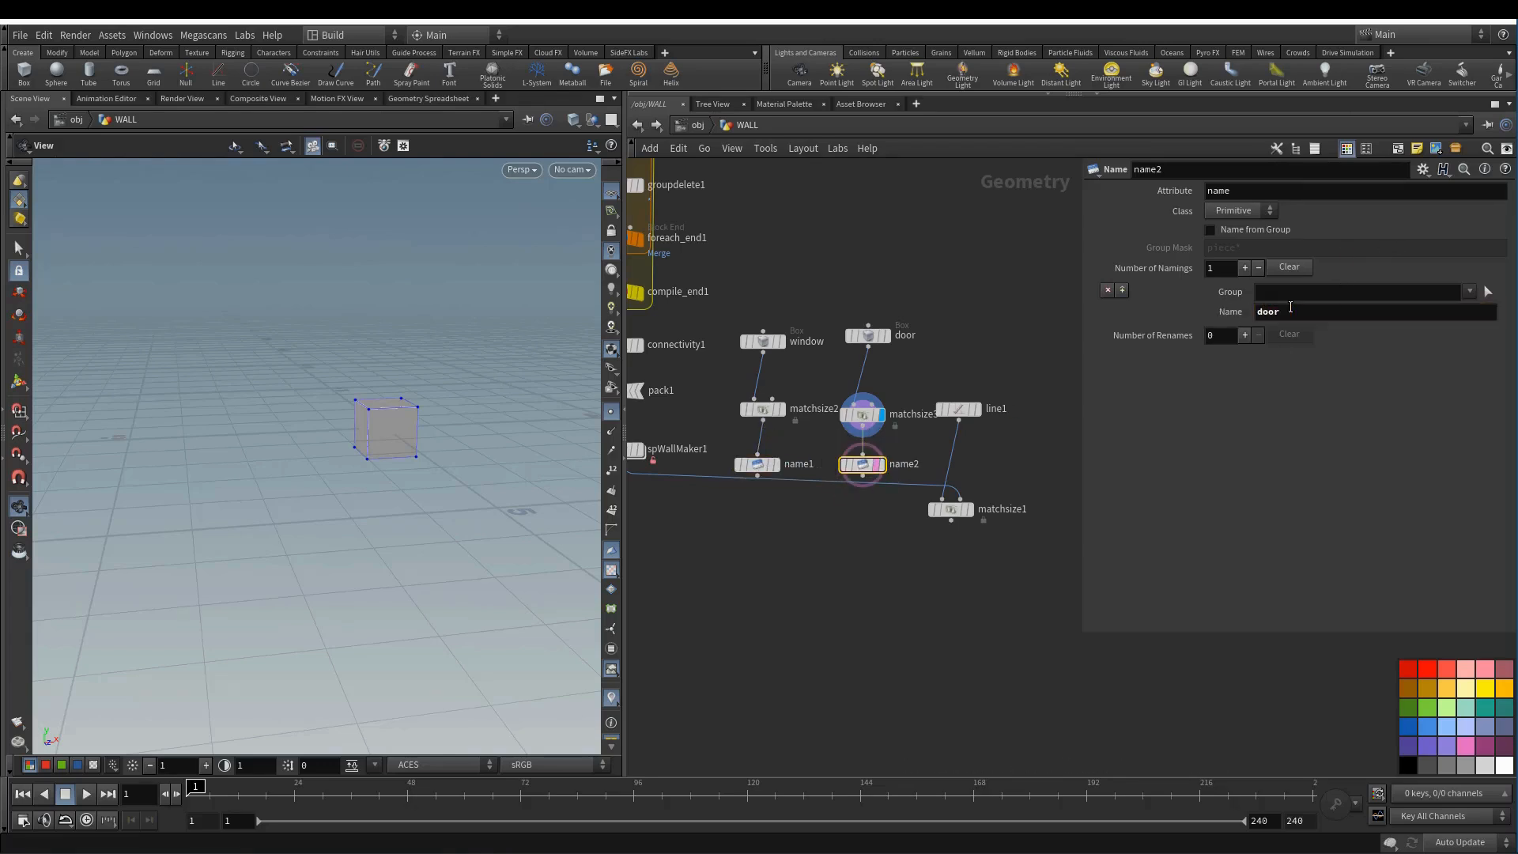
# - Examine the primitive name attribute of name2 and name1 in the geometry spreadsheet
pyautogui.rightClick(863, 466)
pyautogui.click(910, 548)
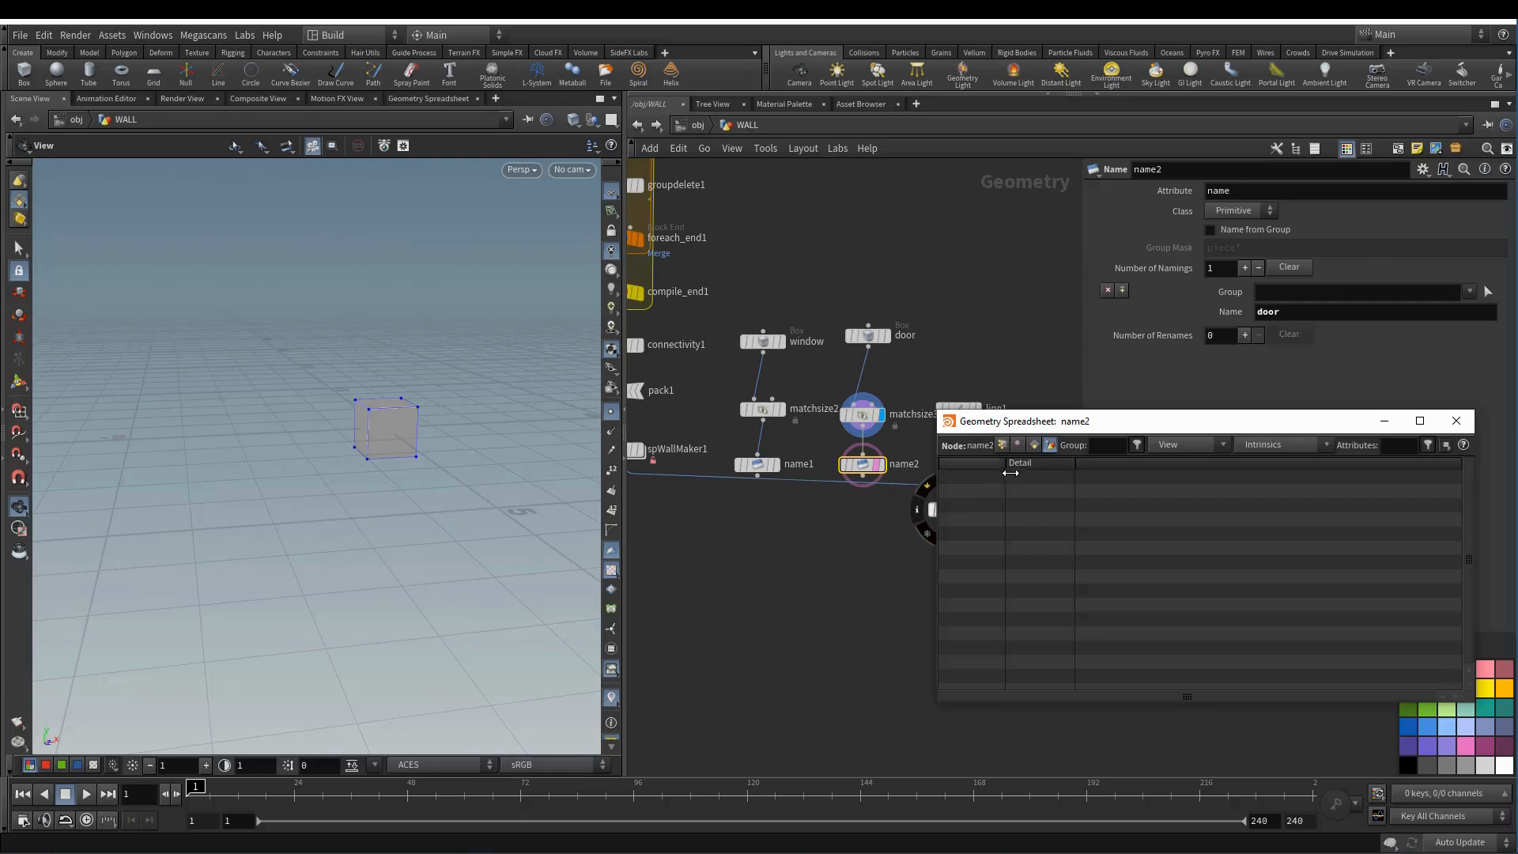
pyautogui.moveTo(1036, 478); pyautogui.dragTo(1028, 548)
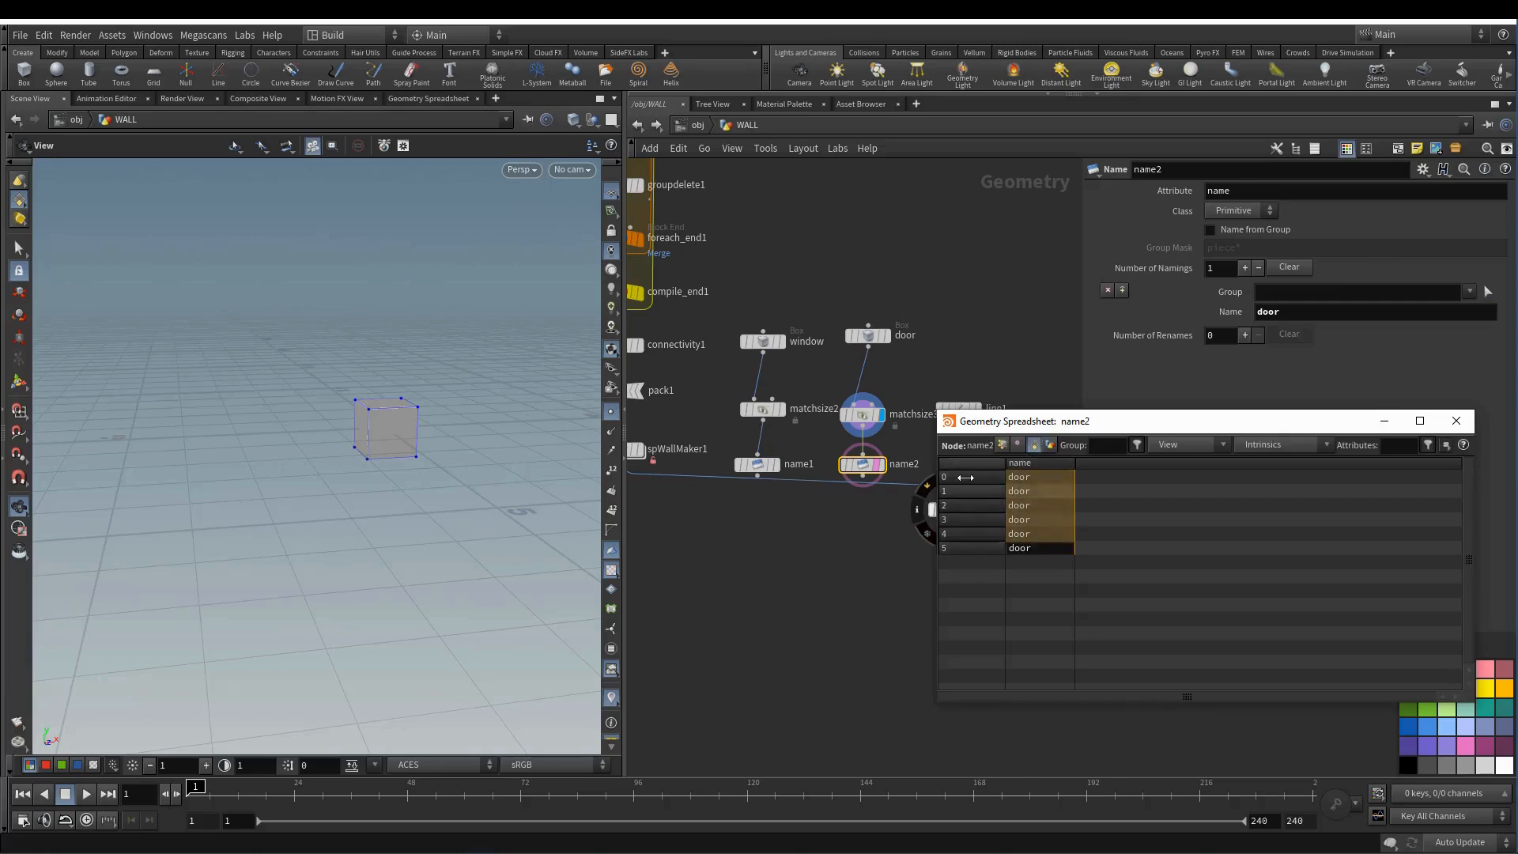
pyautogui.click(1456, 421)
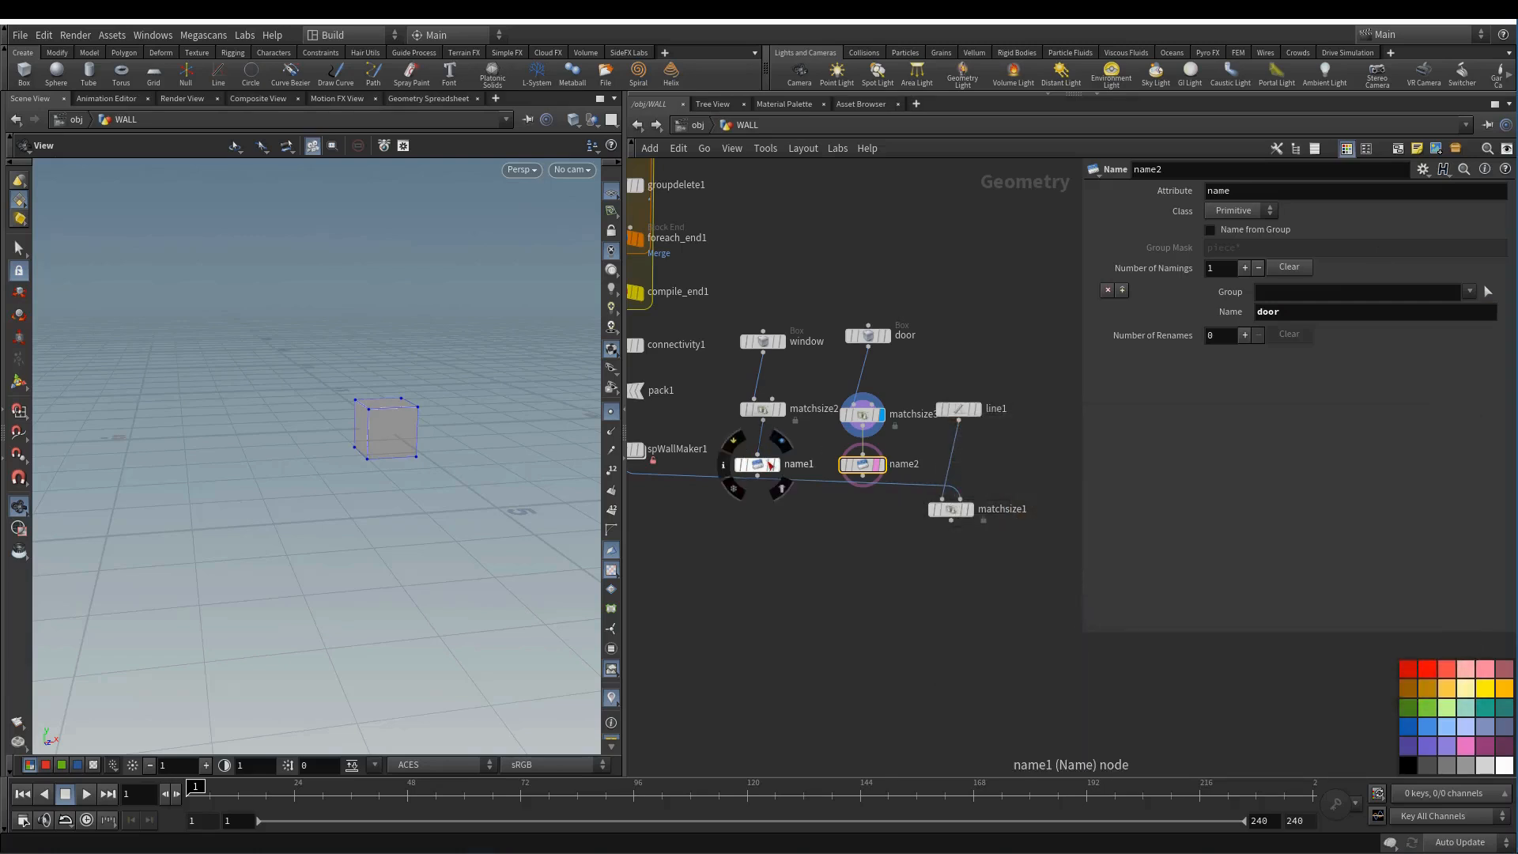
pyautogui.rightClick(760, 466)
pyautogui.click(855, 551)
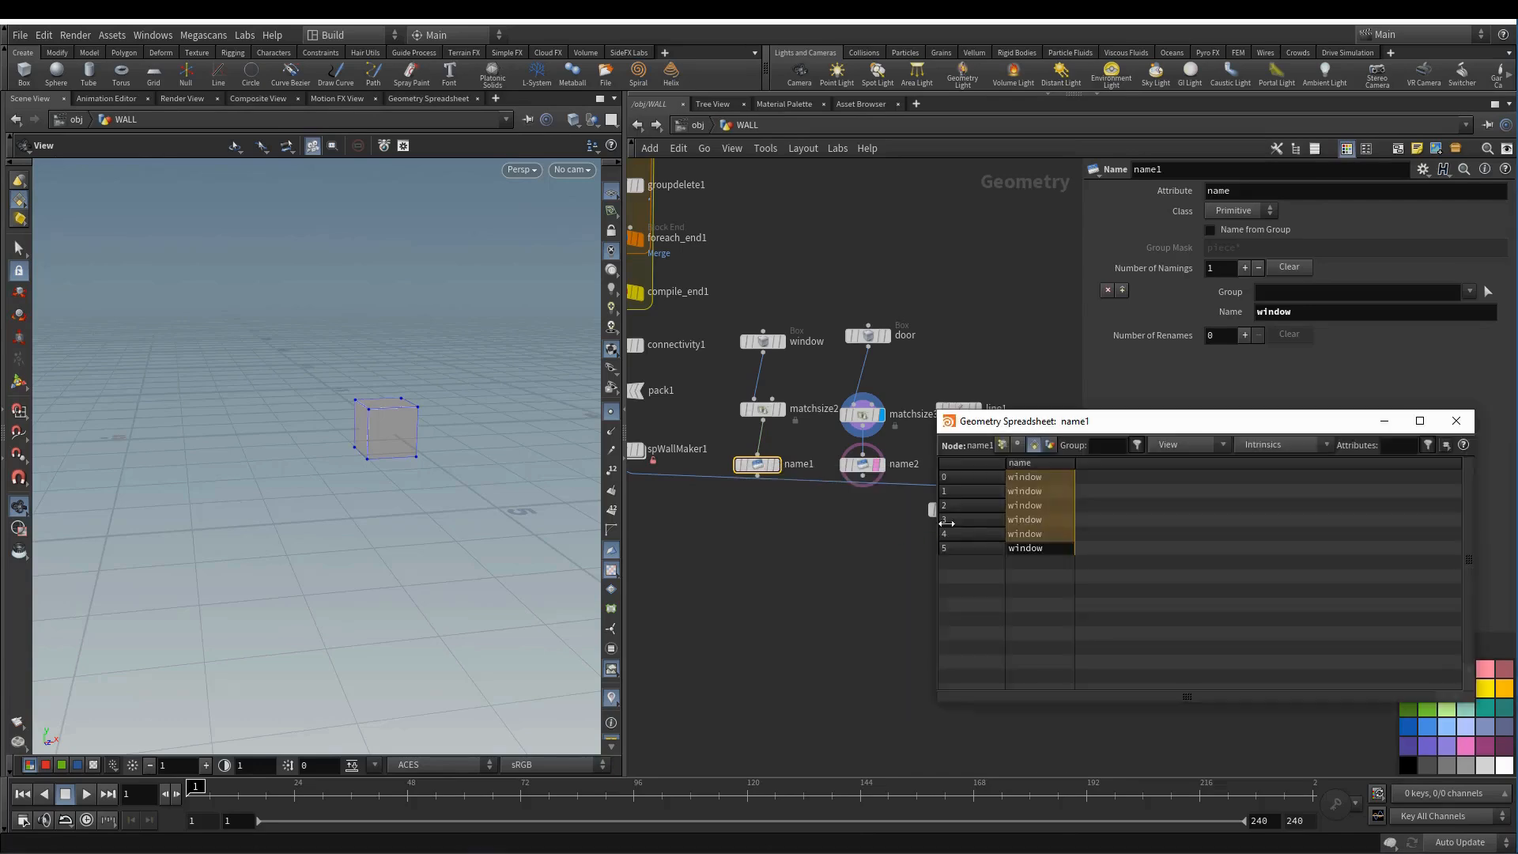
pyautogui.click(1471, 421)
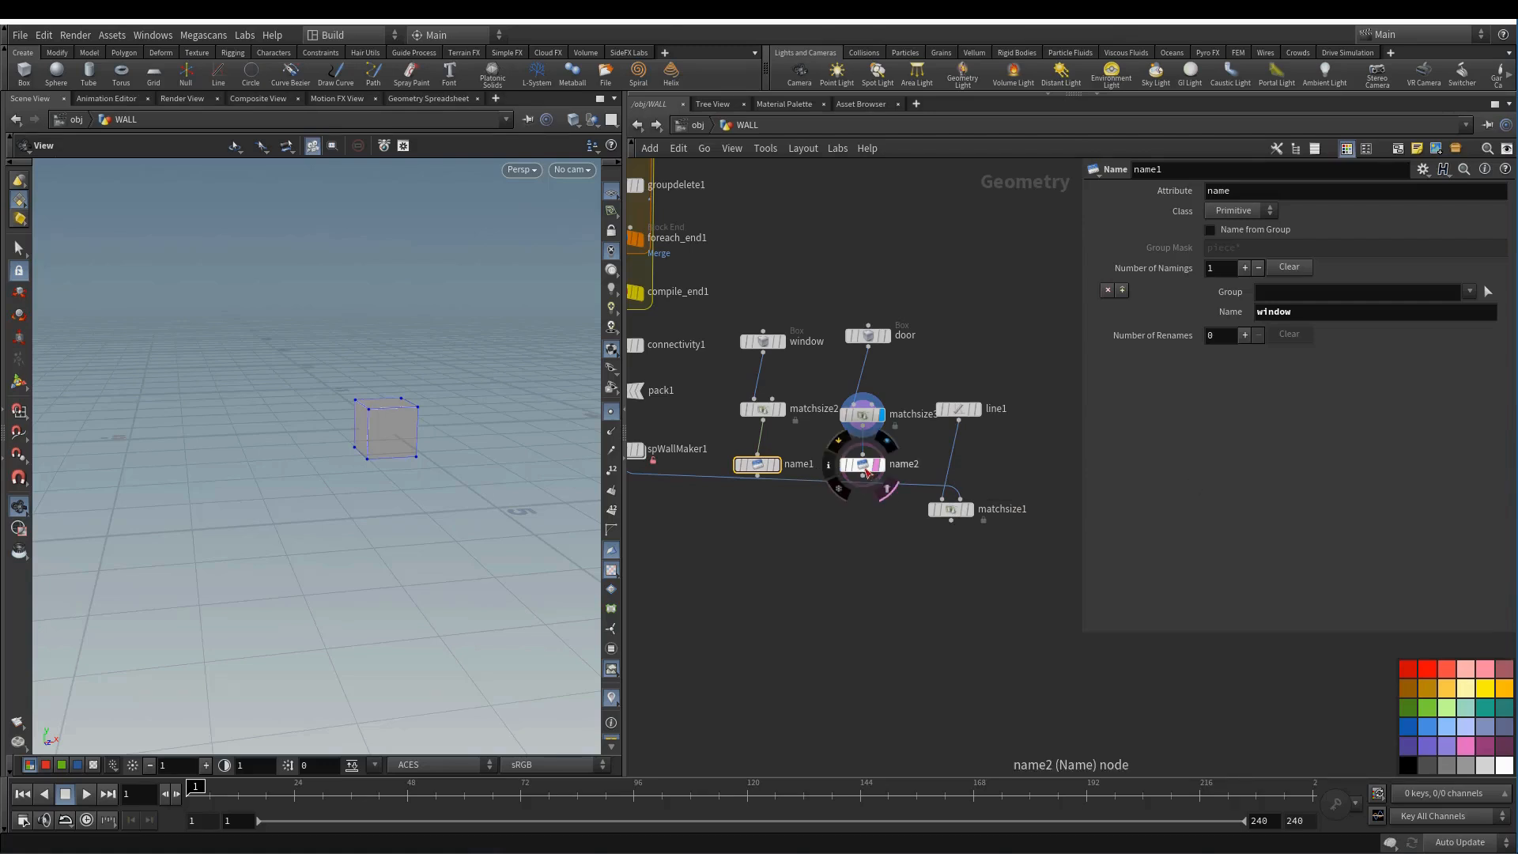
# - Shift the window and door branches up, and add a Merge node below that combines name1 and name2
pyautogui.keyDown('shift'); pyautogui.moveTo(863, 464); pyautogui.dragTo(863, 431); pyautogui.keyUp('shift')
pyautogui.keyDown('shift'); pyautogui.moveTo(766, 467); pyautogui.dragTo(765, 434); pyautogui.keyUp('shift')
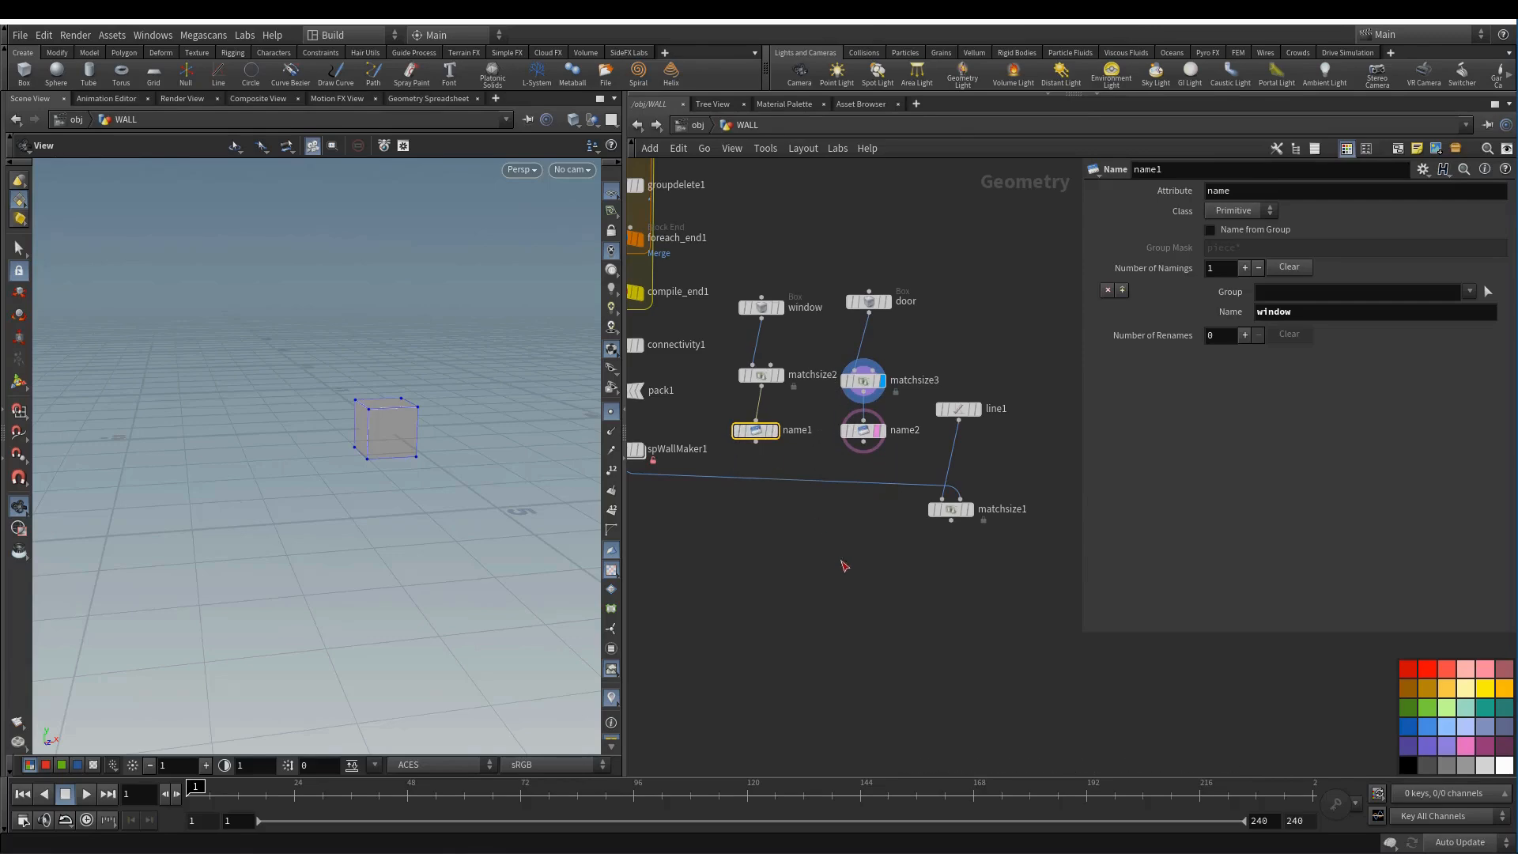
pyautogui.press('Tab')
pyautogui.write('mer')
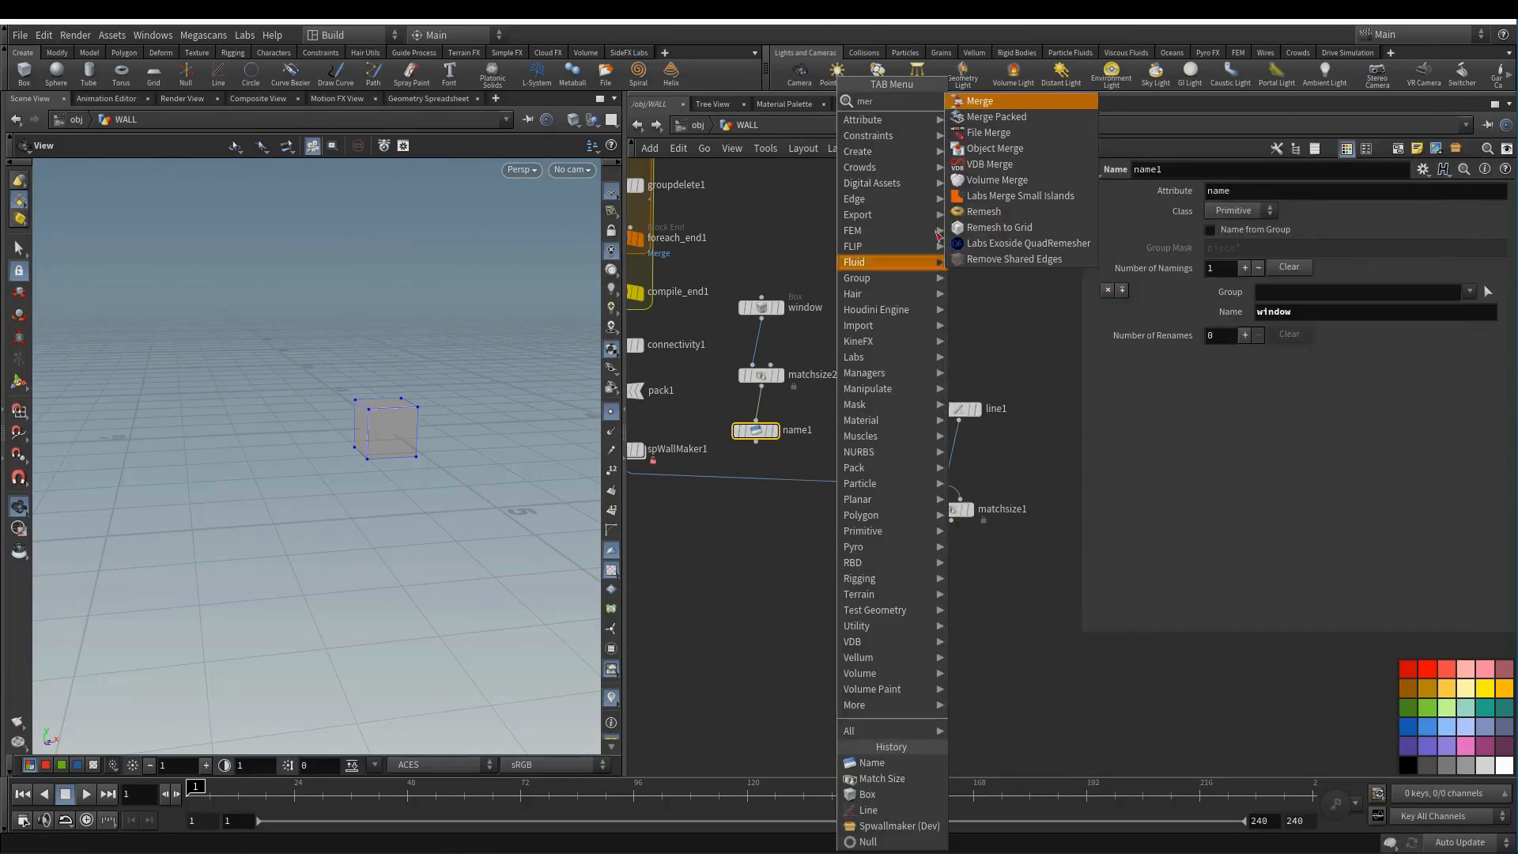
pyautogui.click(1005, 101)
pyautogui.click(813, 548)
pyautogui.click(814, 538)
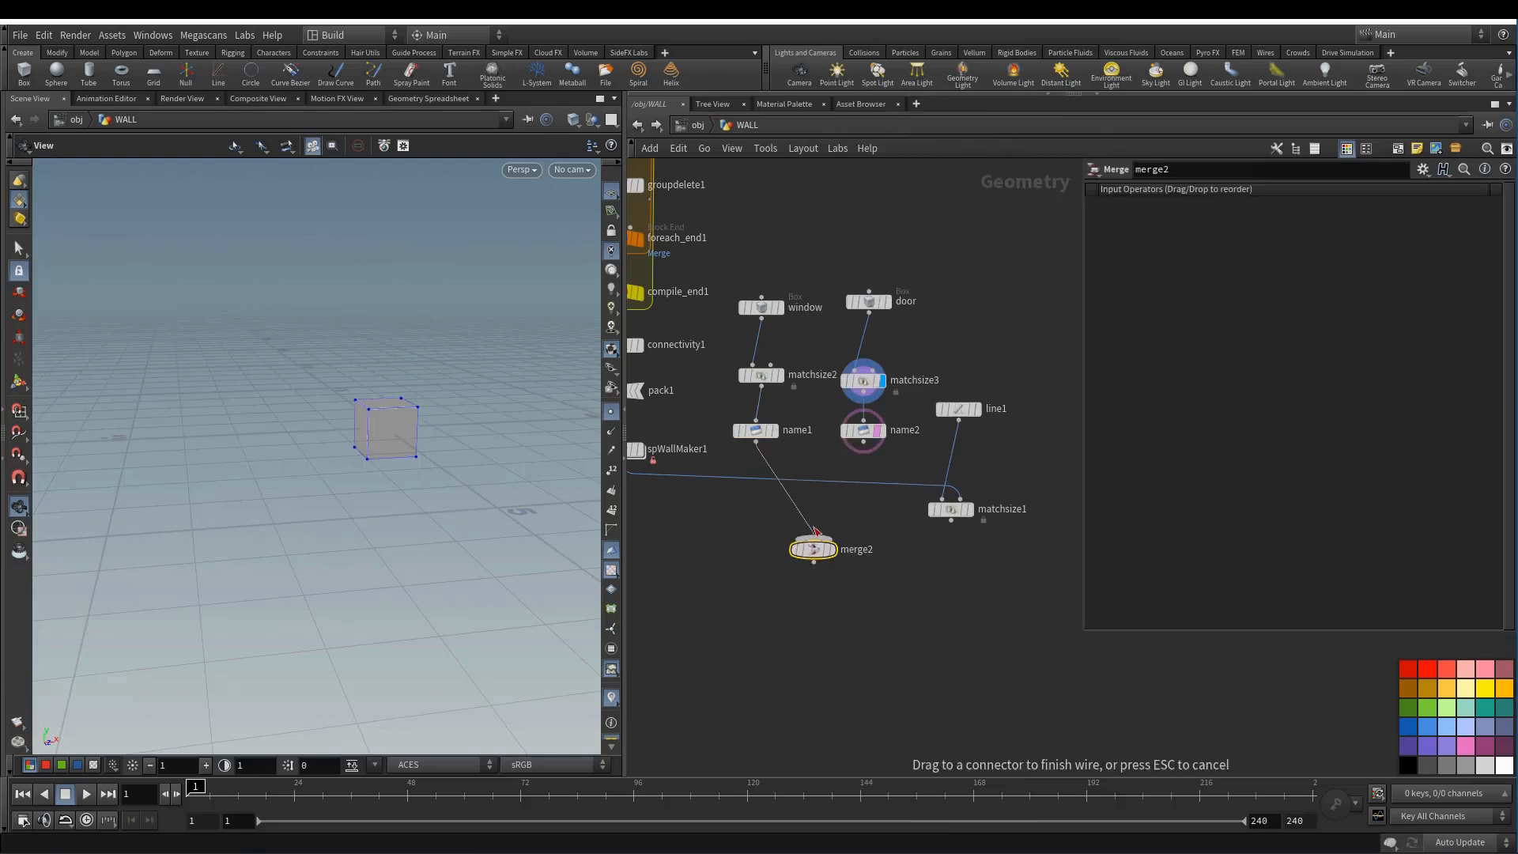
pyautogui.click(864, 446)
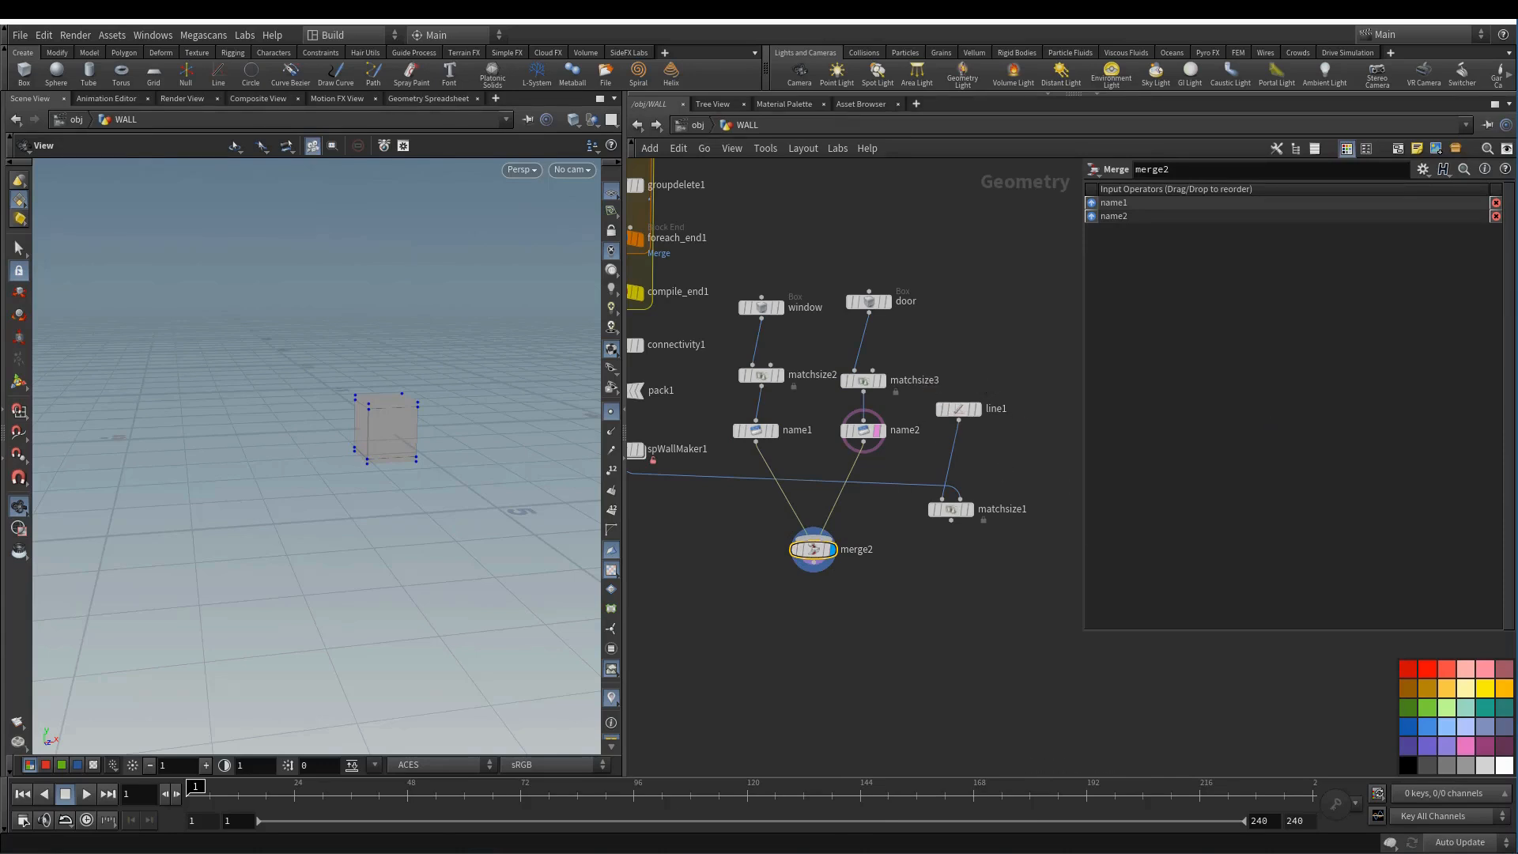
# - Add a Copy to Points node, feed it merge2 as geometry and matchsize1 as target points, and display it
pyautogui.press('Tab')
pyautogui.write('cop')
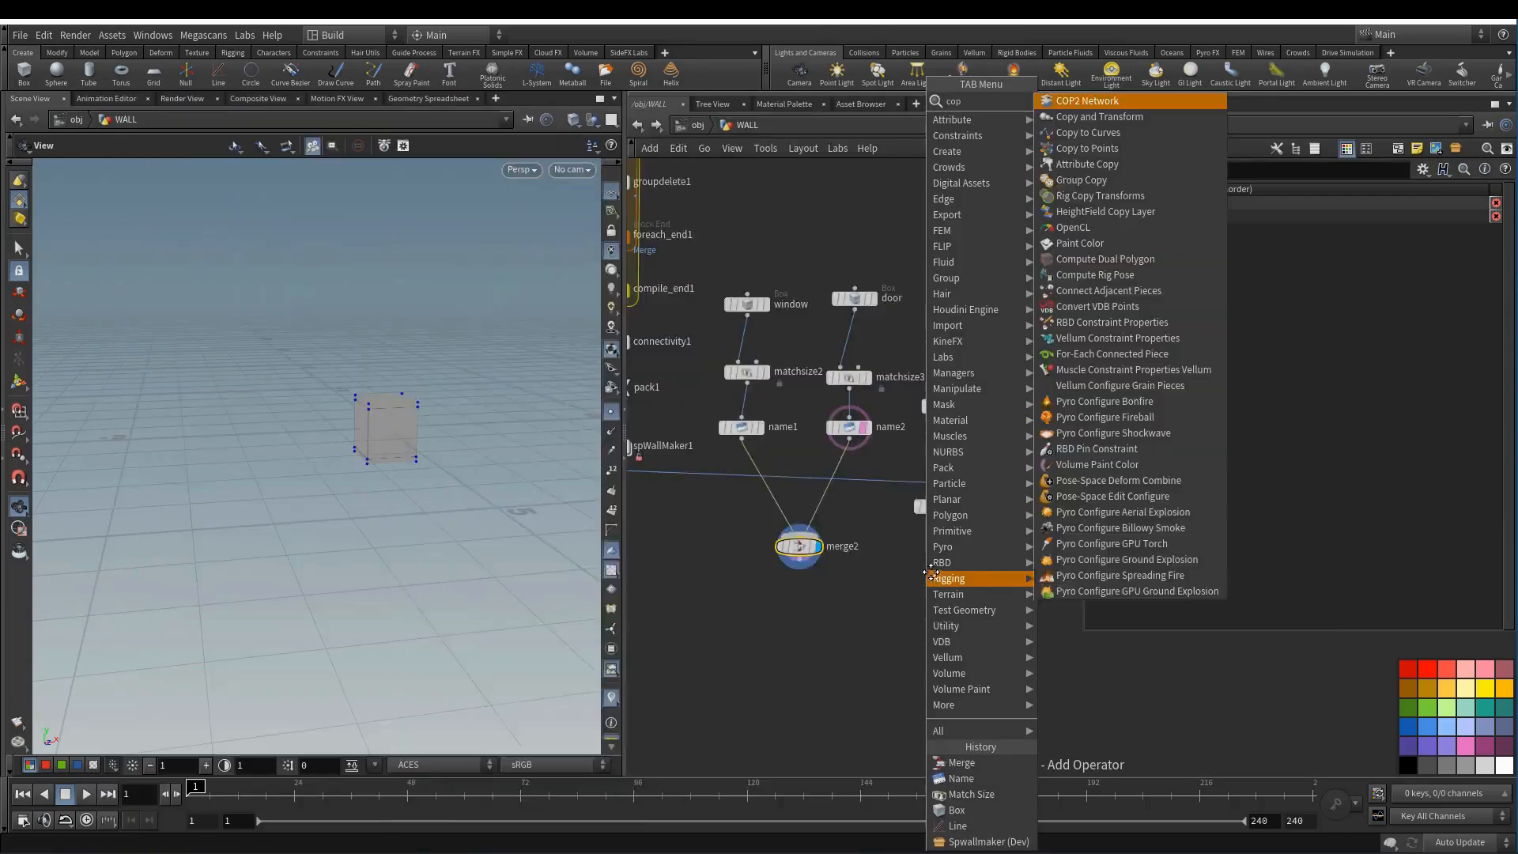
pyautogui.click(1124, 148)
pyautogui.click(927, 582)
pyautogui.click(917, 571)
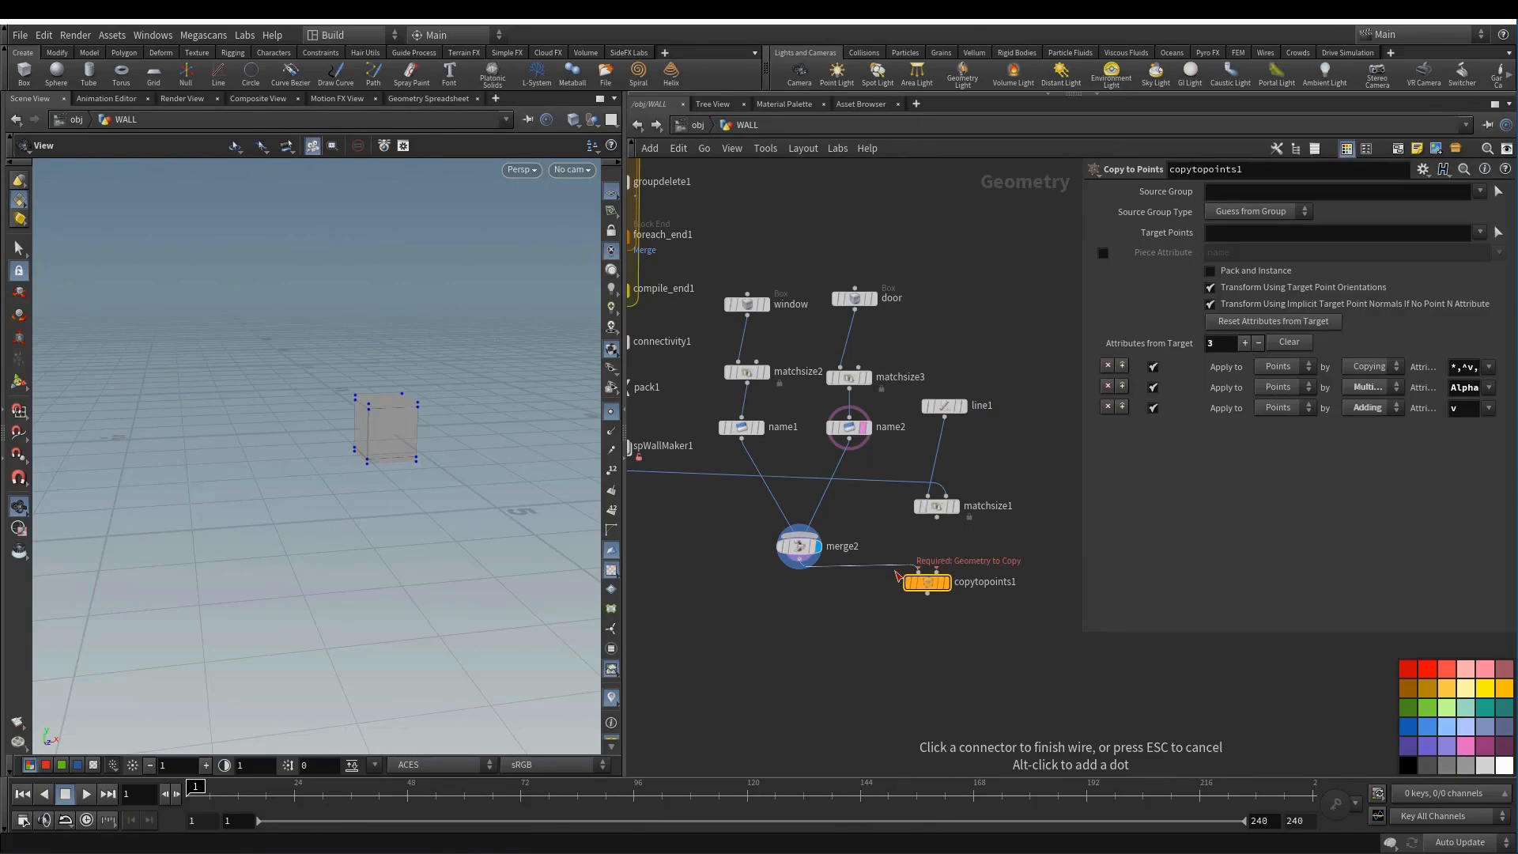
pyautogui.click(913, 571)
pyautogui.click(937, 518)
pyautogui.click(937, 571)
pyautogui.click(947, 582)
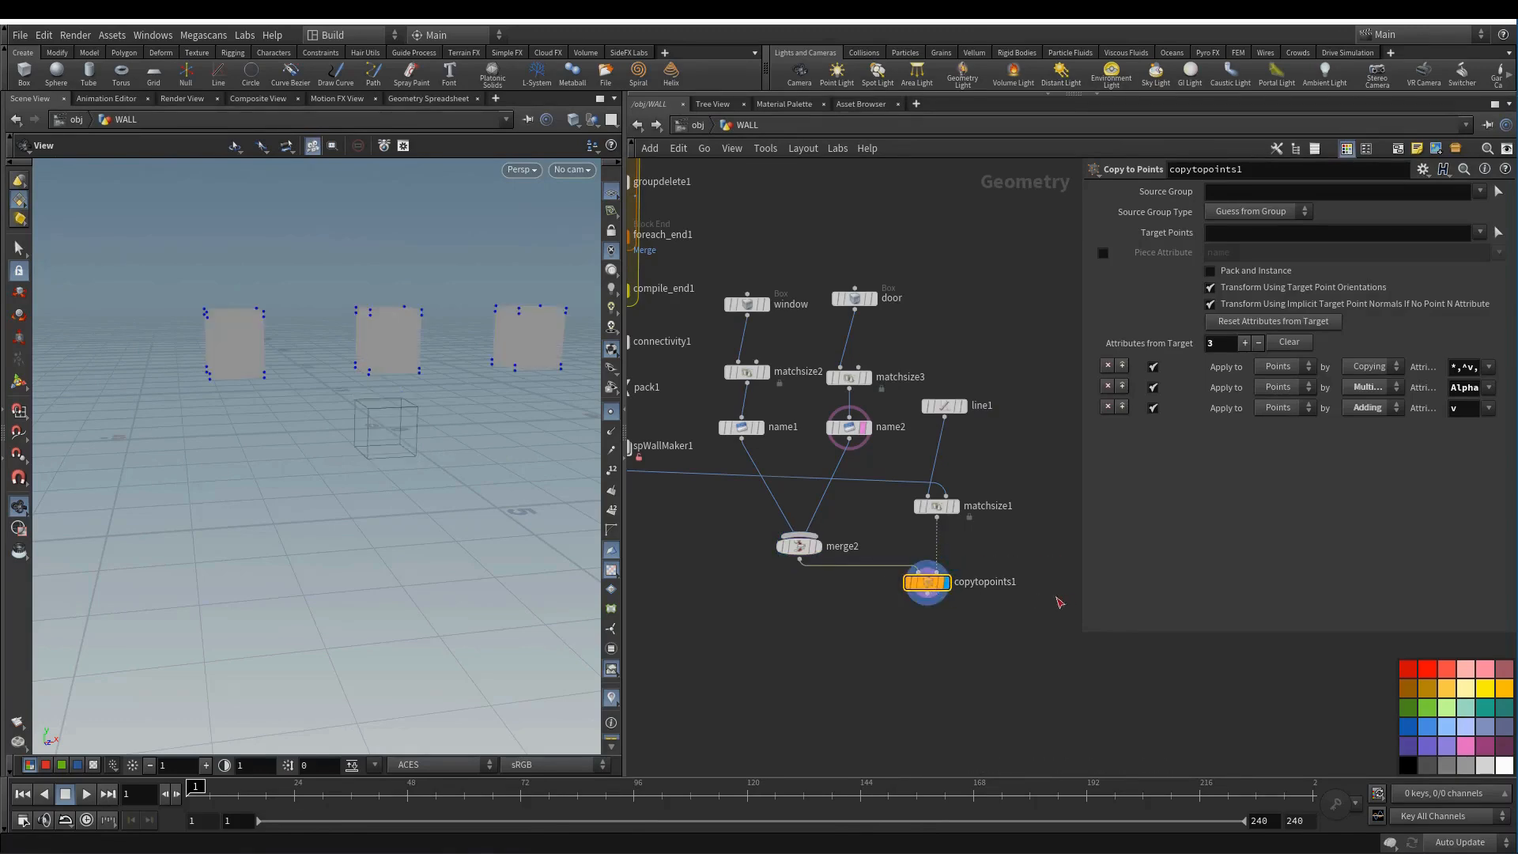
# - Set the door box's Y size to 2
pyautogui.moveTo(1060, 603); pyautogui.dragTo(1004, 607, button='middle')
pyautogui.moveTo(227, 336)
pyautogui.mouseDown()
pyautogui.moveTo(442, 357)
pyautogui.moveTo(266, 339)
pyautogui.moveTo(250, 352)
pyautogui.mouseUp()
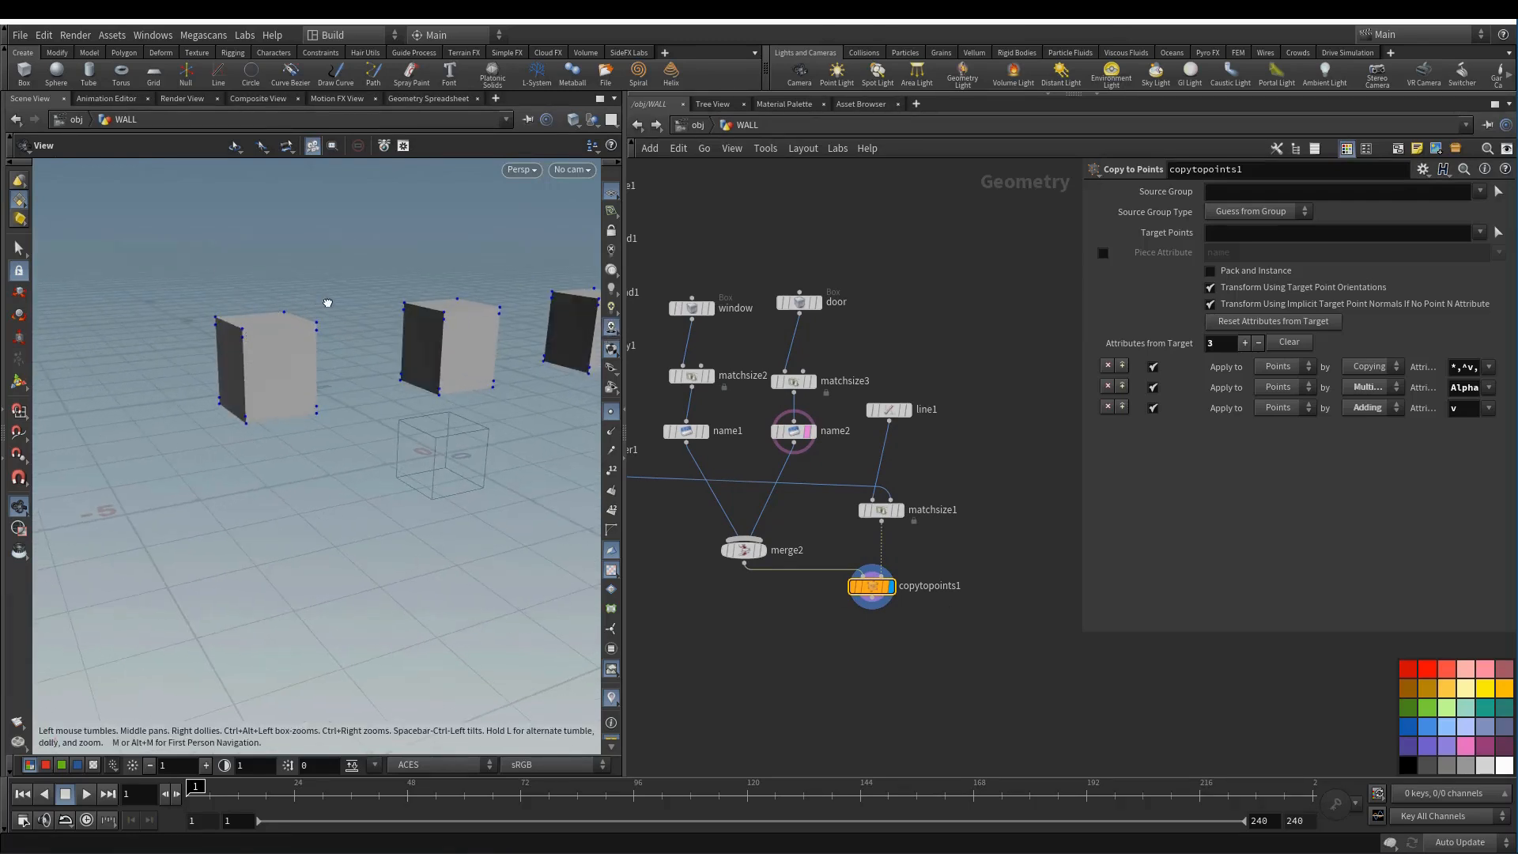
pyautogui.moveTo(264, 303); pyautogui.dragTo(348, 408, button='middle')
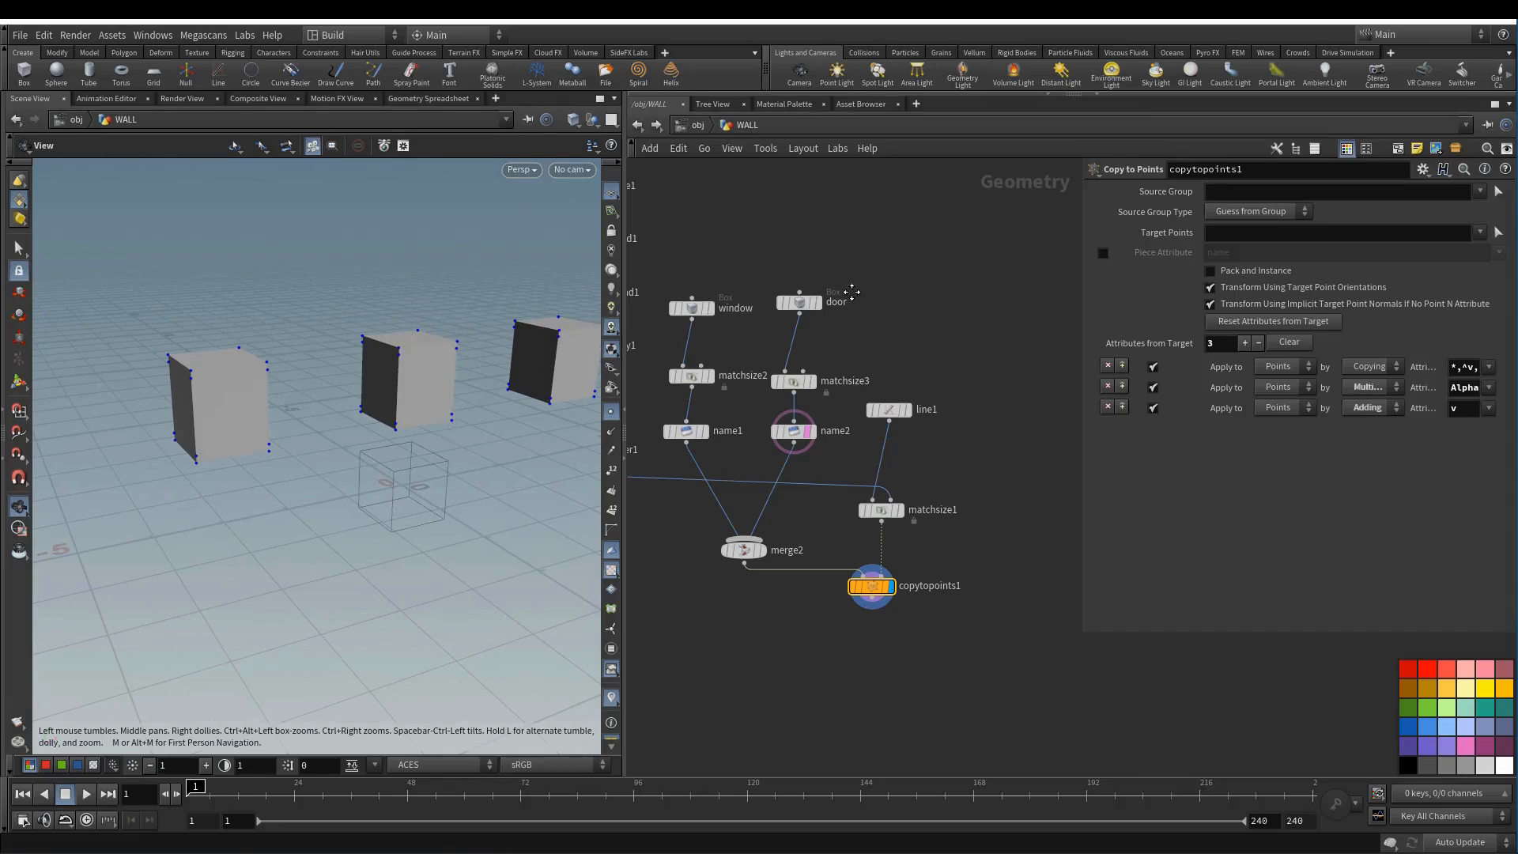
pyautogui.click(800, 302)
pyautogui.moveTo(1336, 248); pyautogui.dragTo(1418, 248, button='middle')
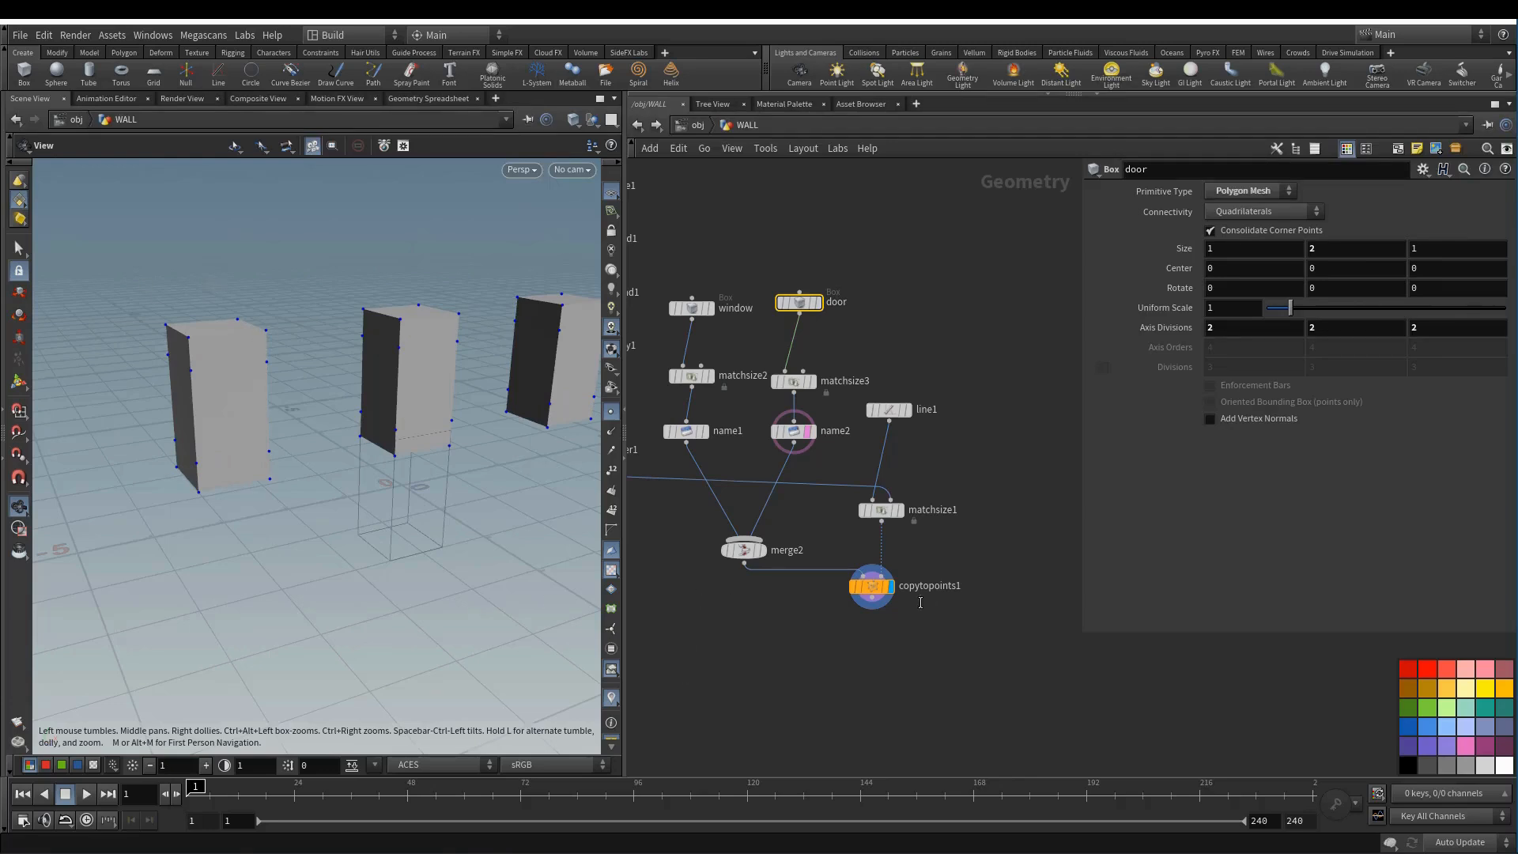
# - Move copytopoints1 lower to leave room beneath merge2, and review the window, door and matchsize1 nodes
pyautogui.moveTo(878, 582); pyautogui.dragTo(878, 616)
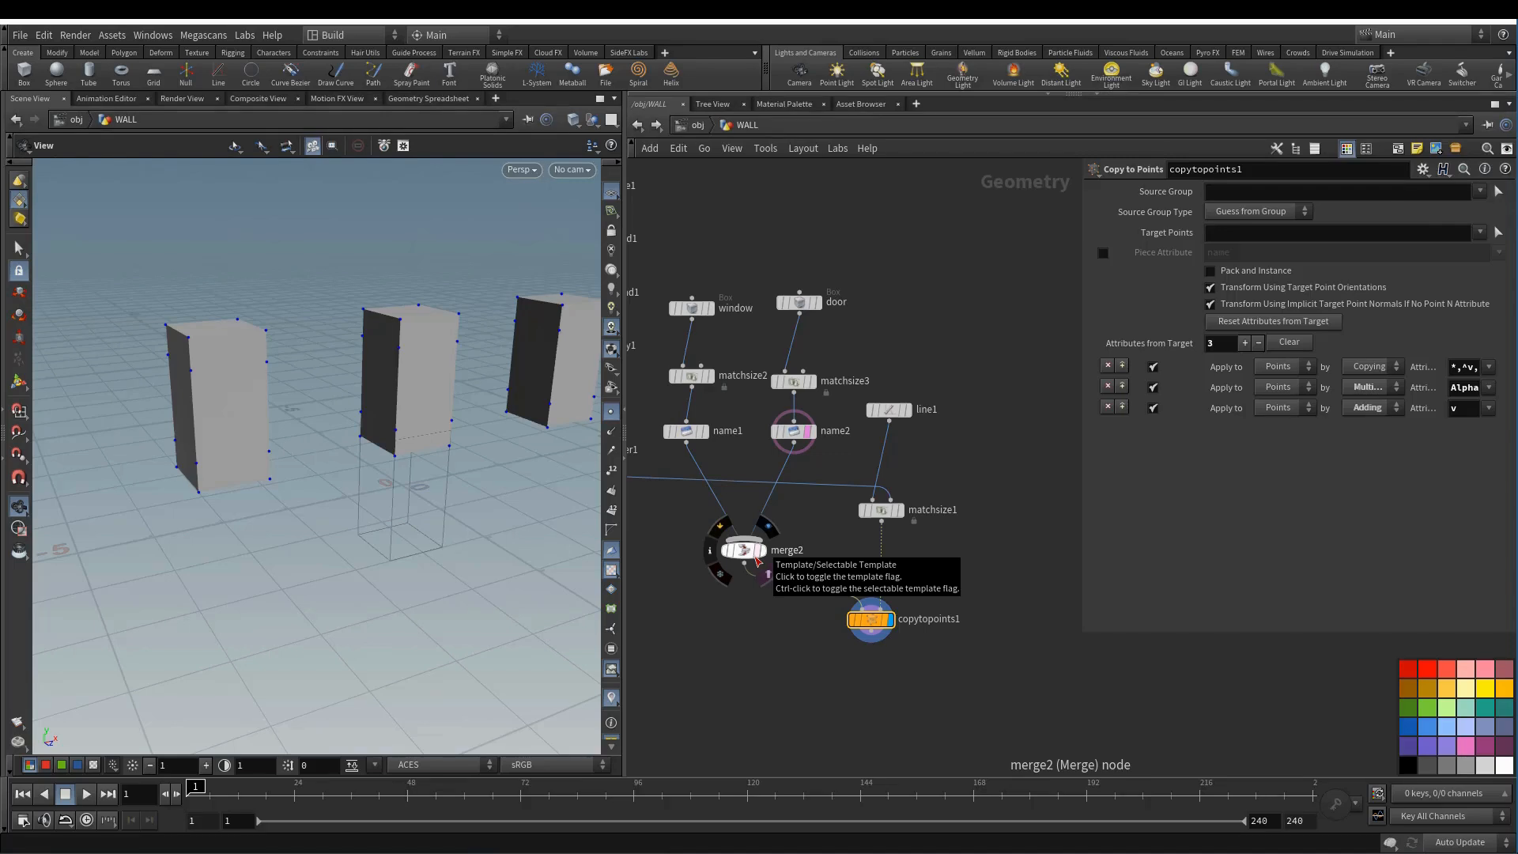
pyautogui.moveTo(687, 259); pyautogui.dragTo(691, 451)
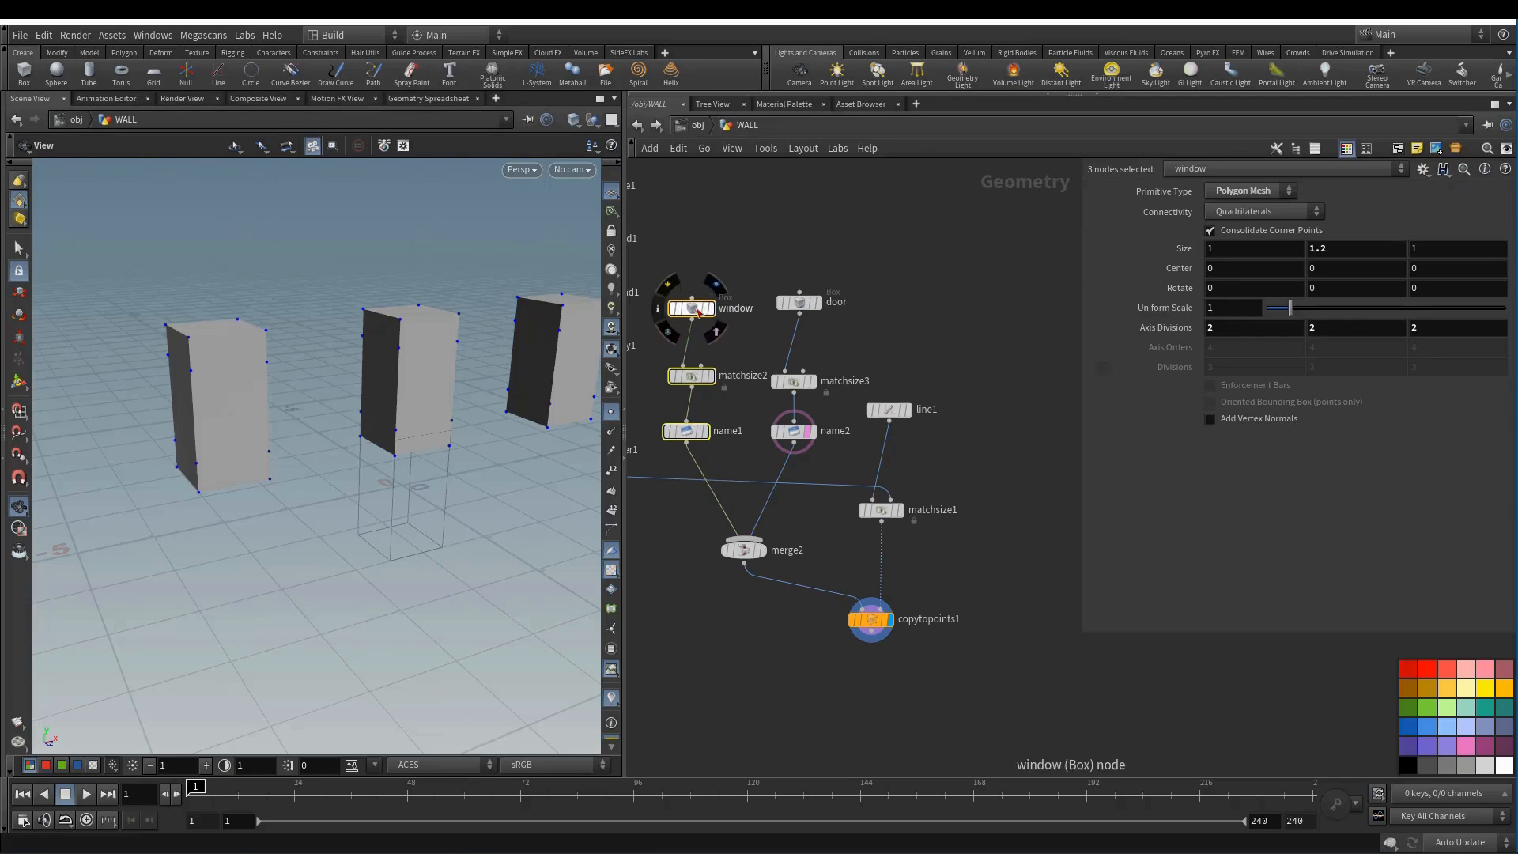
pyautogui.click(800, 302)
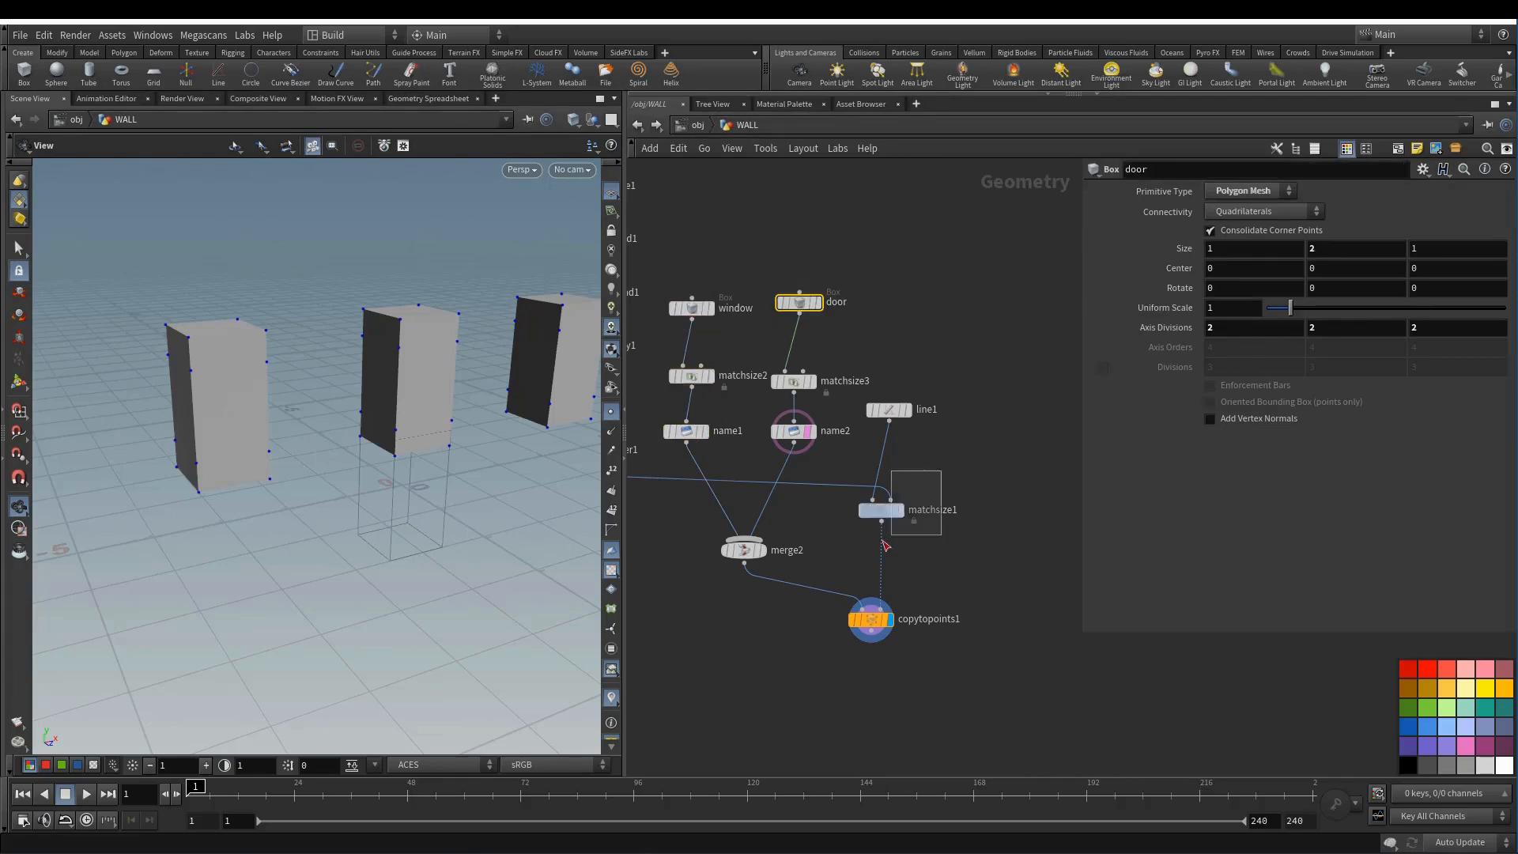
pyautogui.click(881, 510)
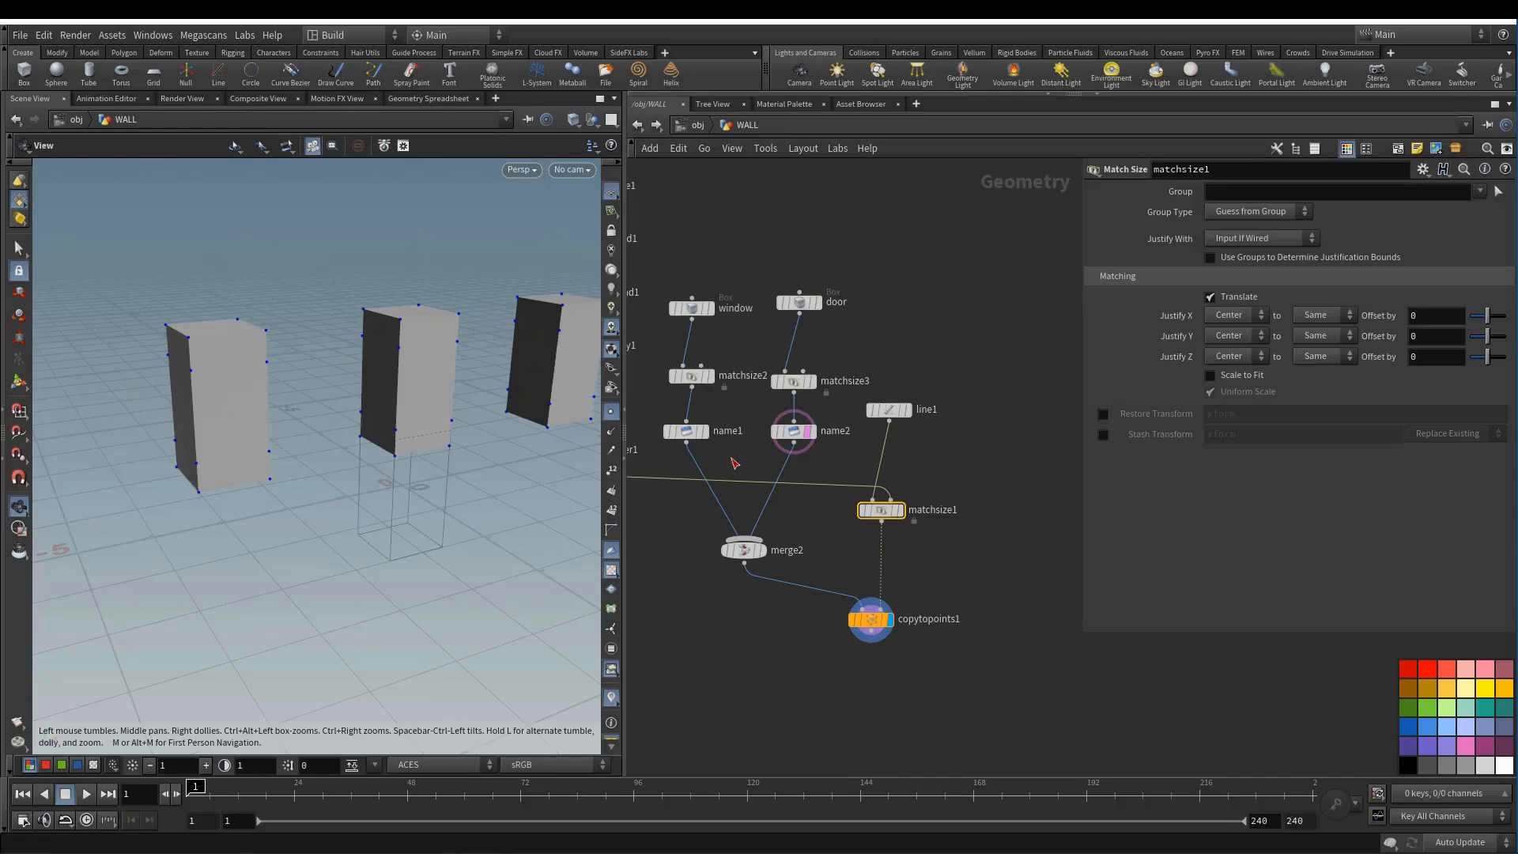
# - Insert a Connectivity node between merge2 and copytopoints1 and set its attribute name to variant
pyautogui.moveTo(734, 463); pyautogui.dragTo(737, 450, button='middle')
pyautogui.press('Tab')
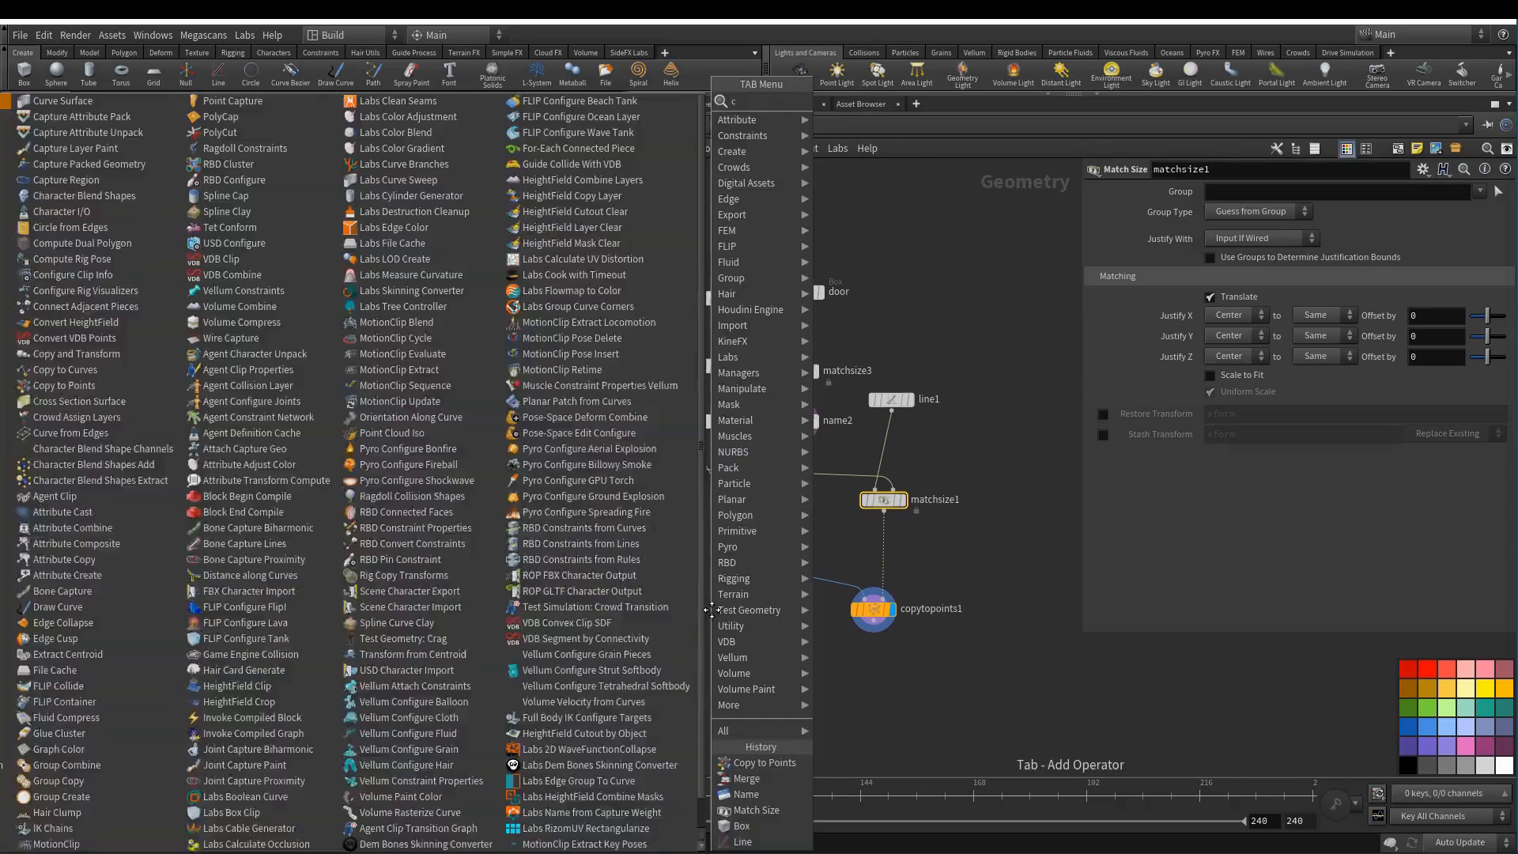
pyautogui.write('conn')
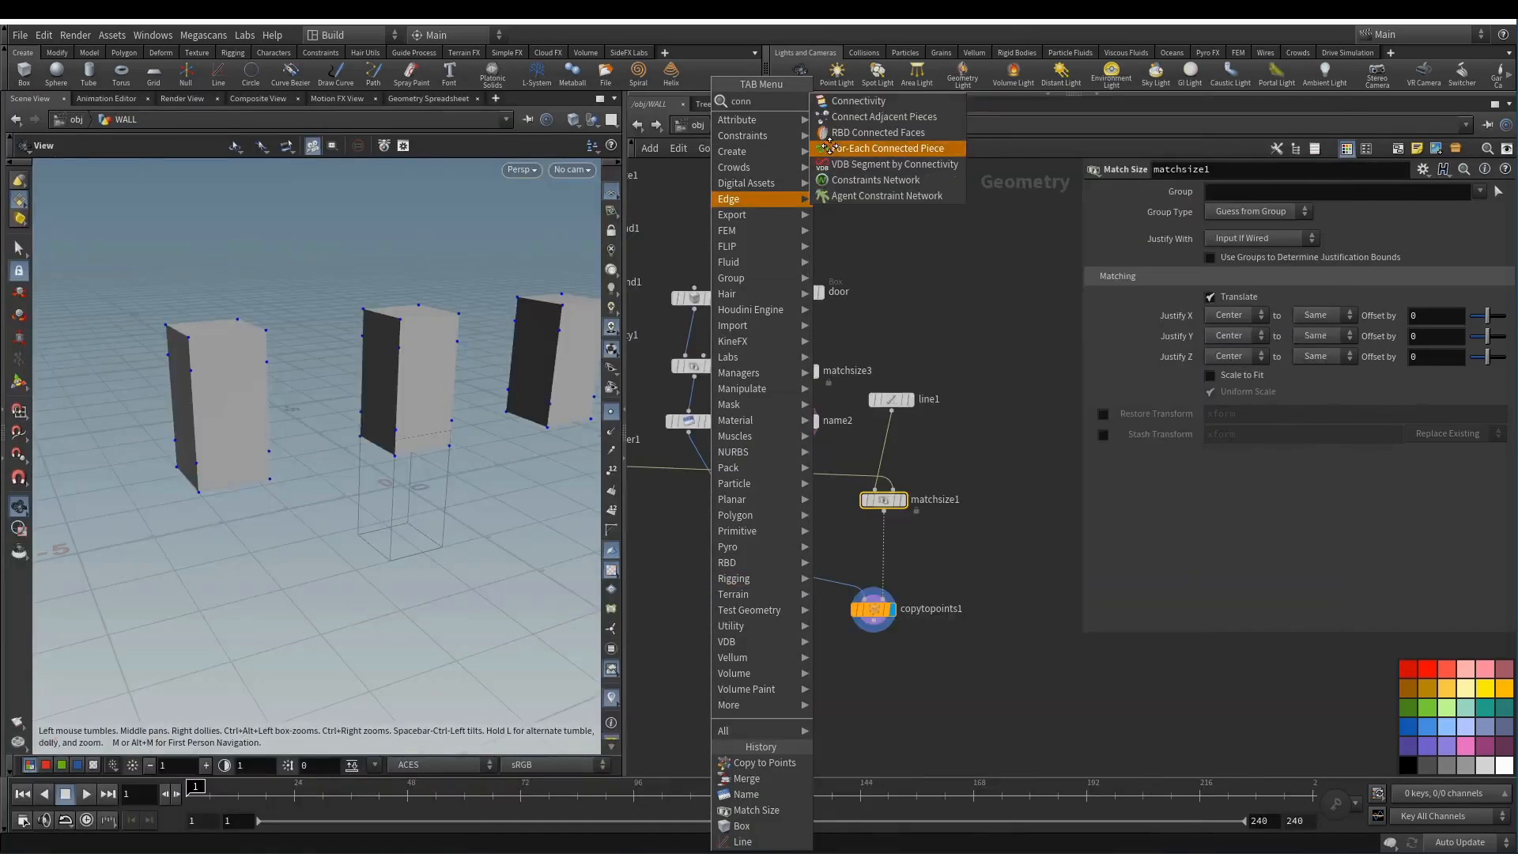
pyautogui.click(879, 102)
pyautogui.click(783, 579)
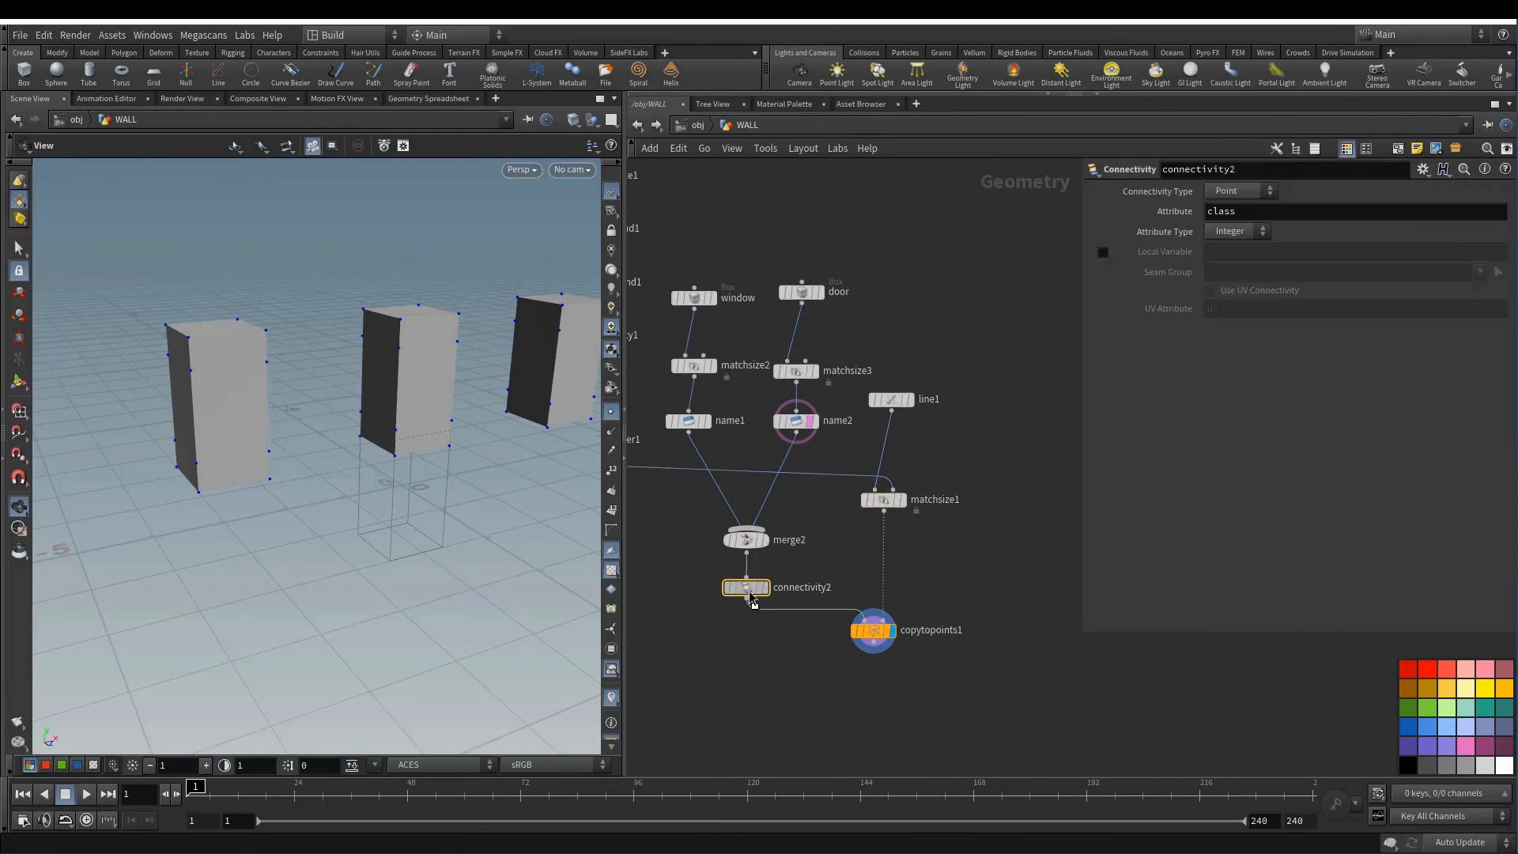
pyautogui.doubleClick(1236, 211)
pyautogui.write('var')
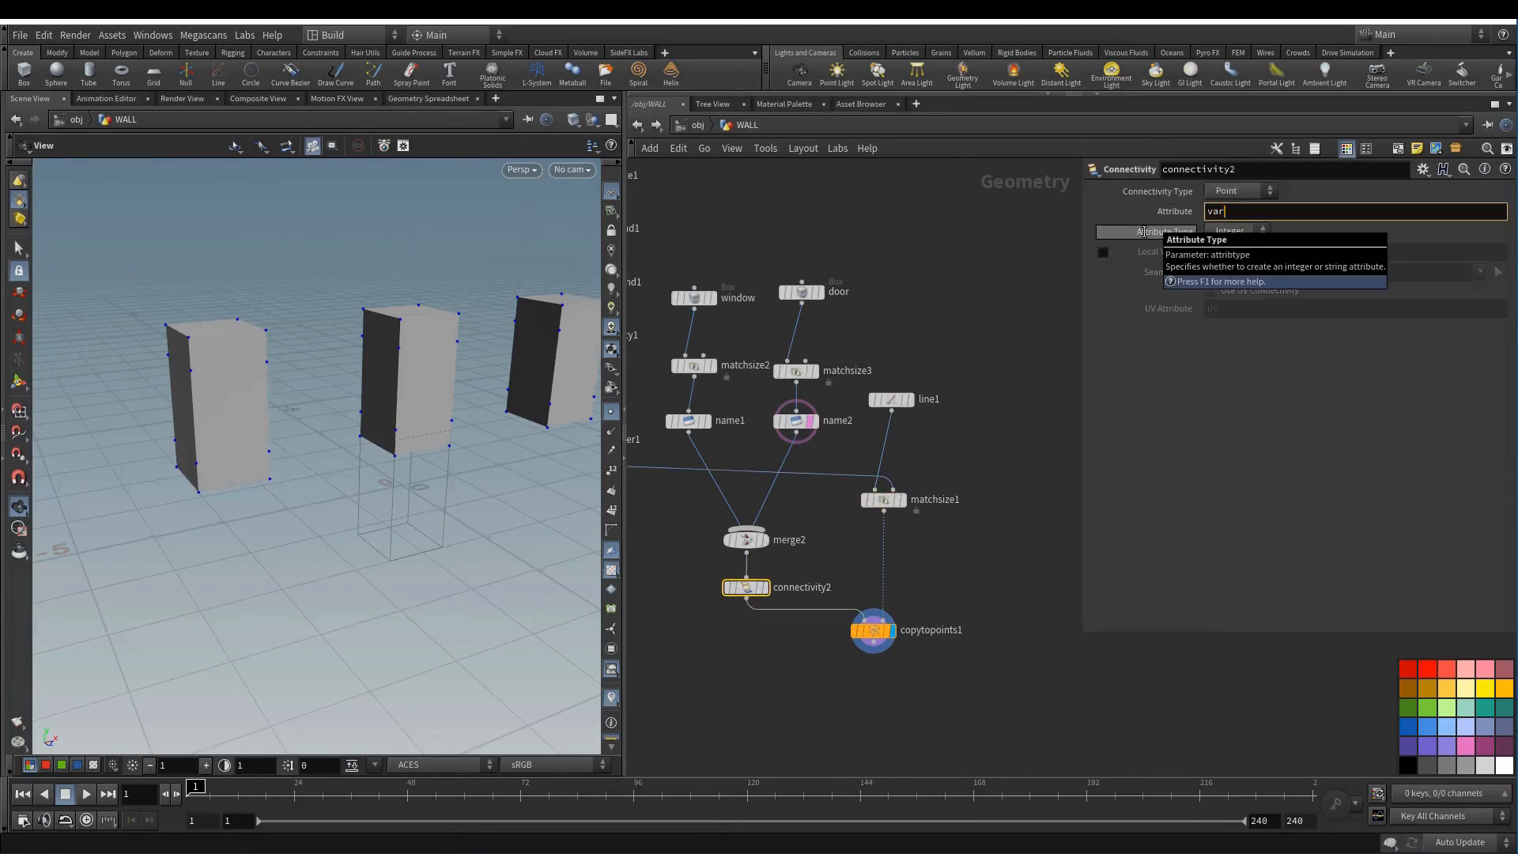
pyautogui.write('iant')
pyautogui.press('Return')
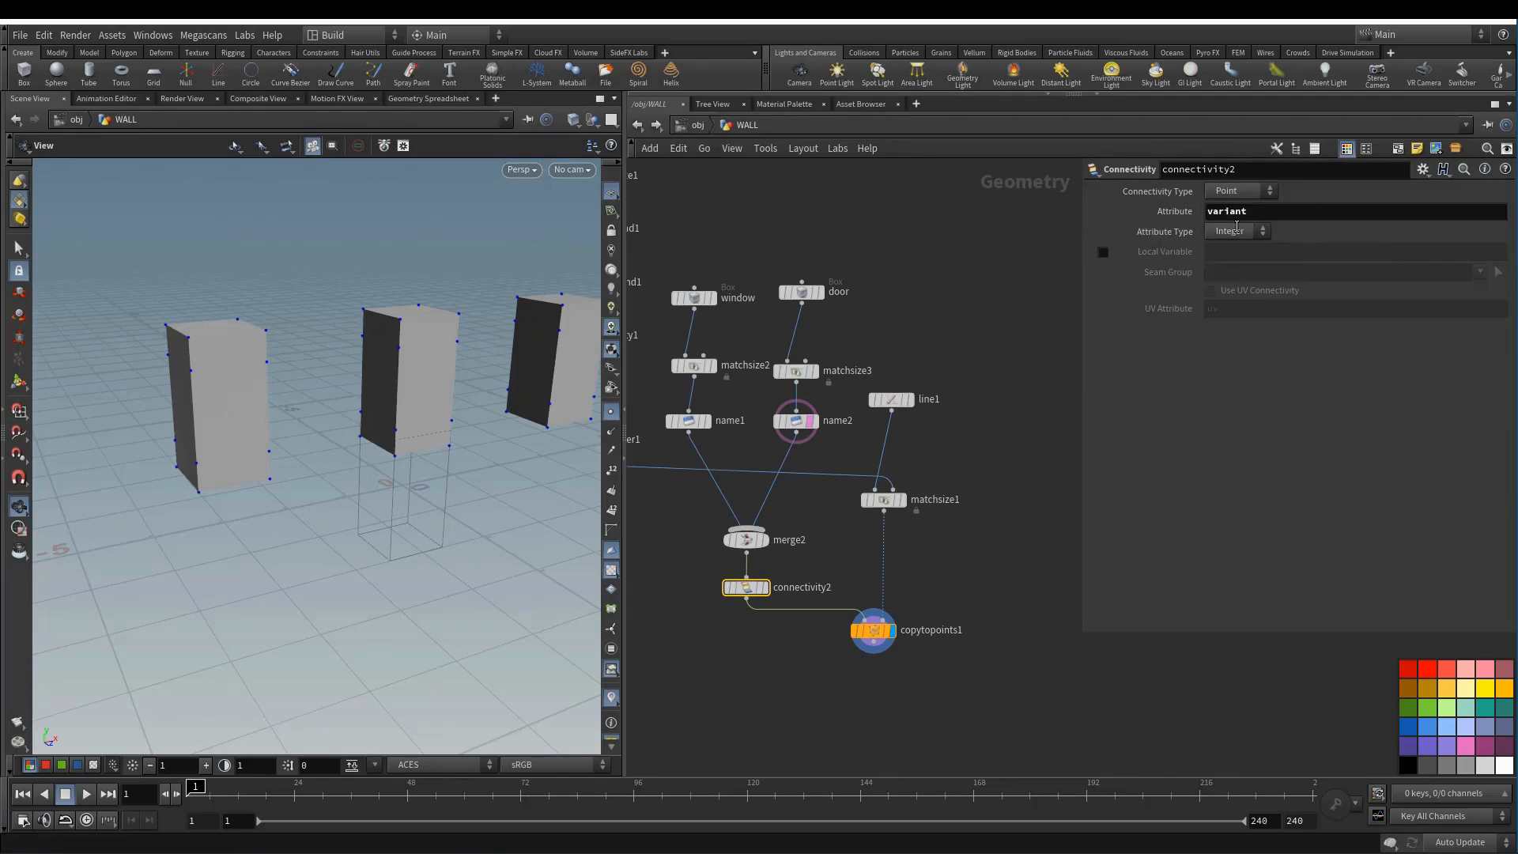
# - Examine the point variant attribute of connectivity2 in the geometry spreadsheet for the window and door boxes
pyautogui.rightClick(729, 587)
pyautogui.click(806, 676)
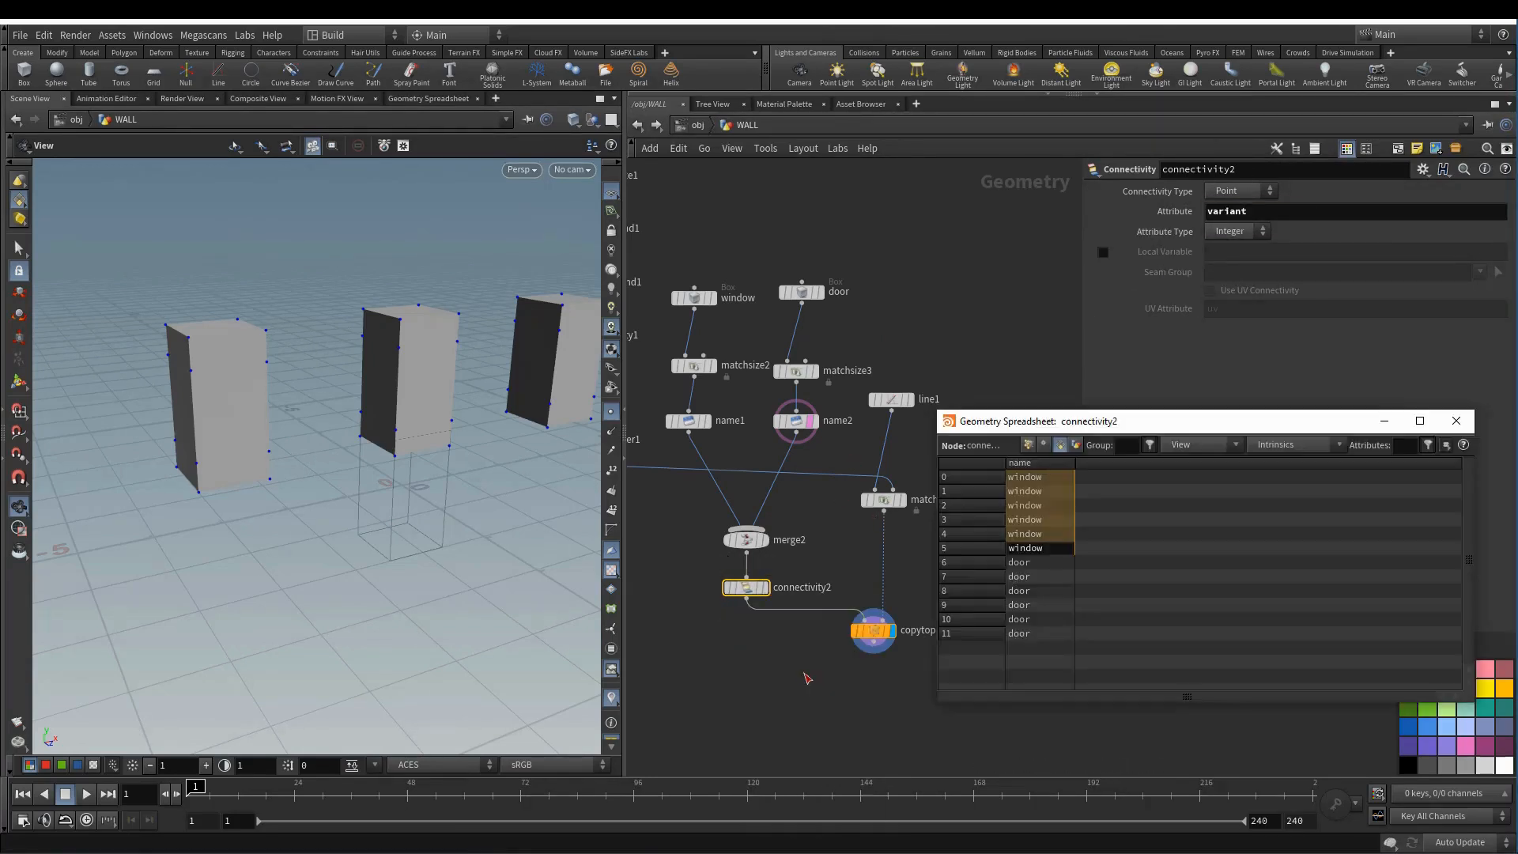
pyautogui.click(1027, 444)
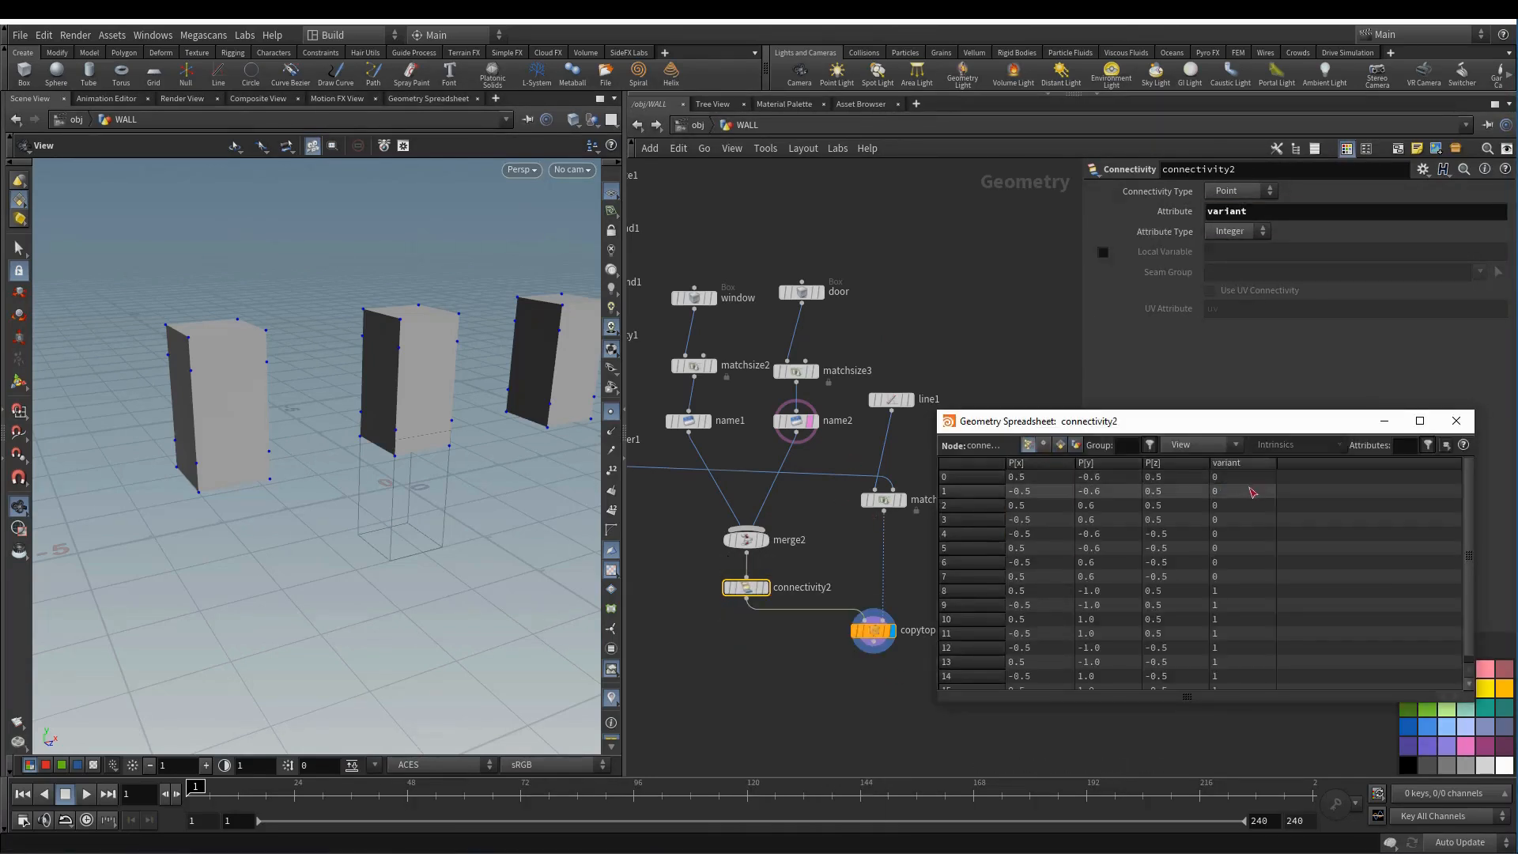
pyautogui.moveTo(1246, 477); pyautogui.dragTo(1241, 591)
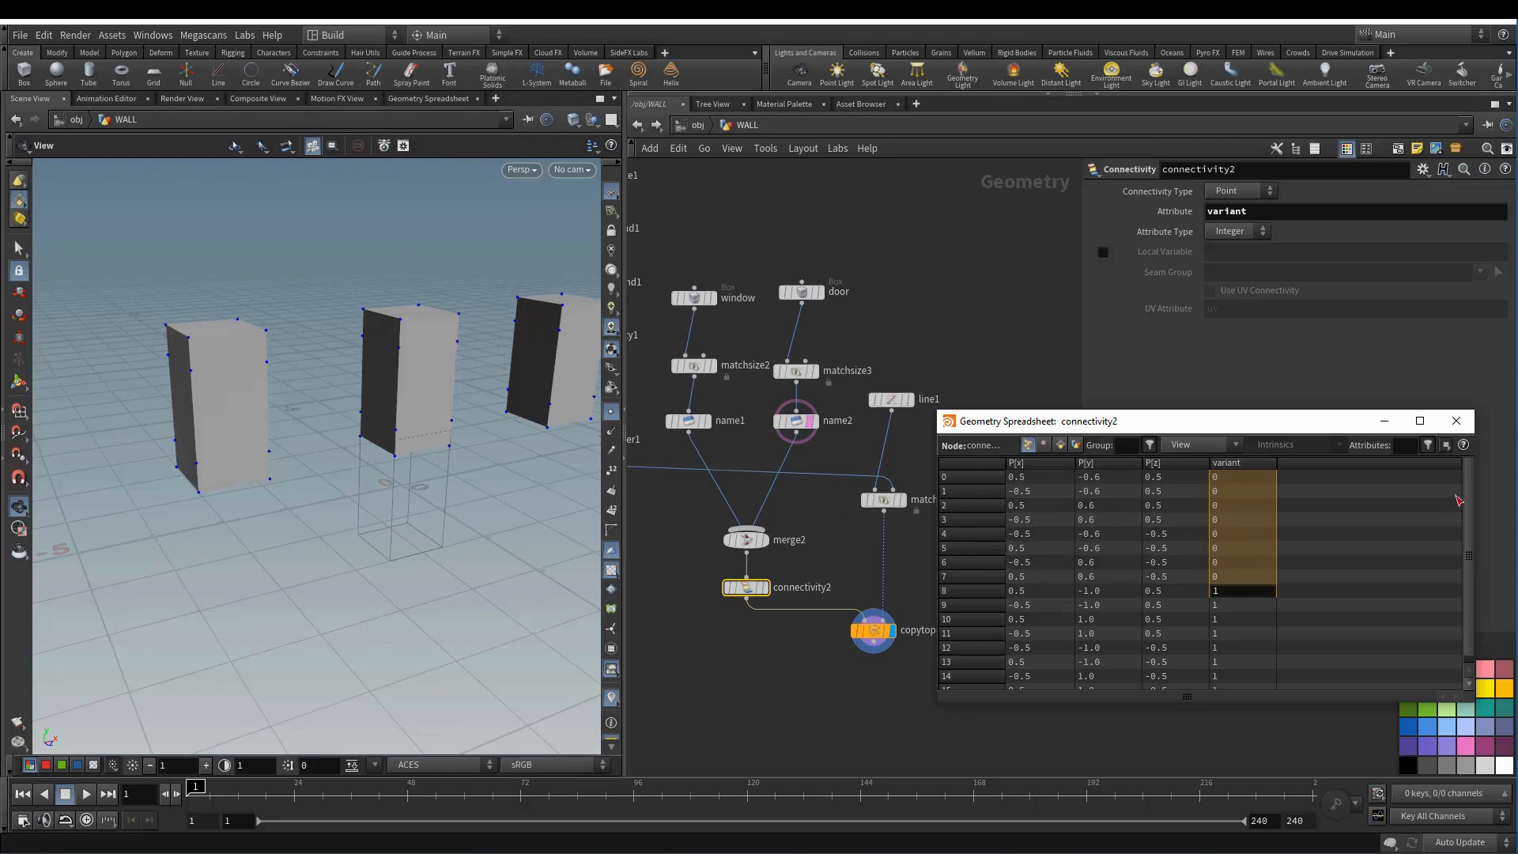
pyautogui.moveTo(1467, 490); pyautogui.dragTo(1479, 558)
pyautogui.moveTo(1242, 597); pyautogui.dragTo(1262, 696)
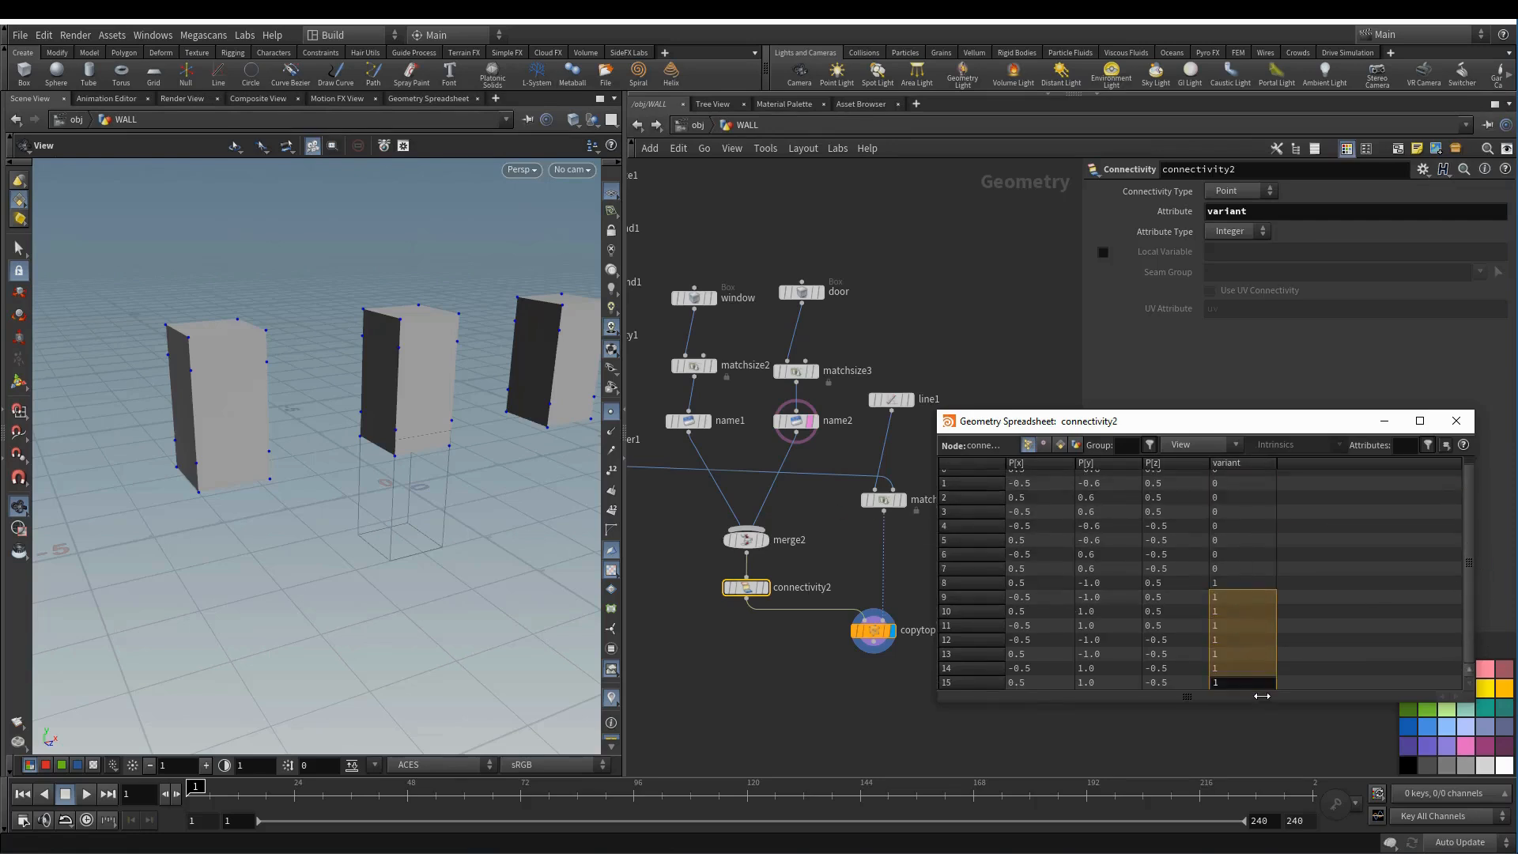
pyautogui.moveTo(1254, 484); pyautogui.dragTo(1253, 680)
pyautogui.click(1455, 422)
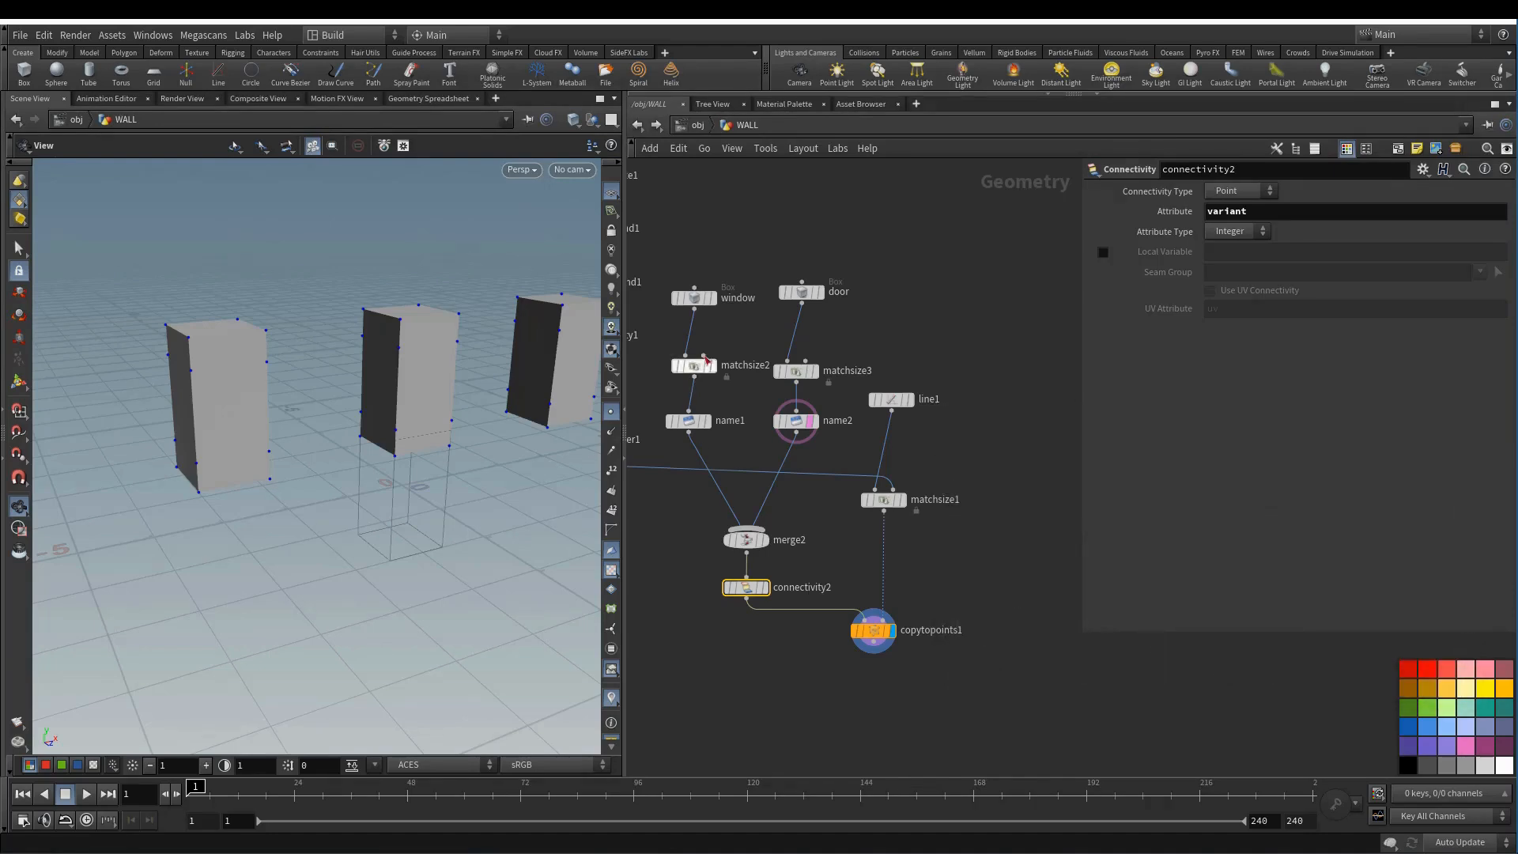
# - Shift copytopoints1 further down below matchsize1, and display the matchsize1 line
pyautogui.moveTo(814, 433)
pyautogui.moveTo(819, 699); pyautogui.dragTo(806, 661, button='middle')
pyautogui.moveTo(862, 601); pyautogui.dragTo(868, 632)
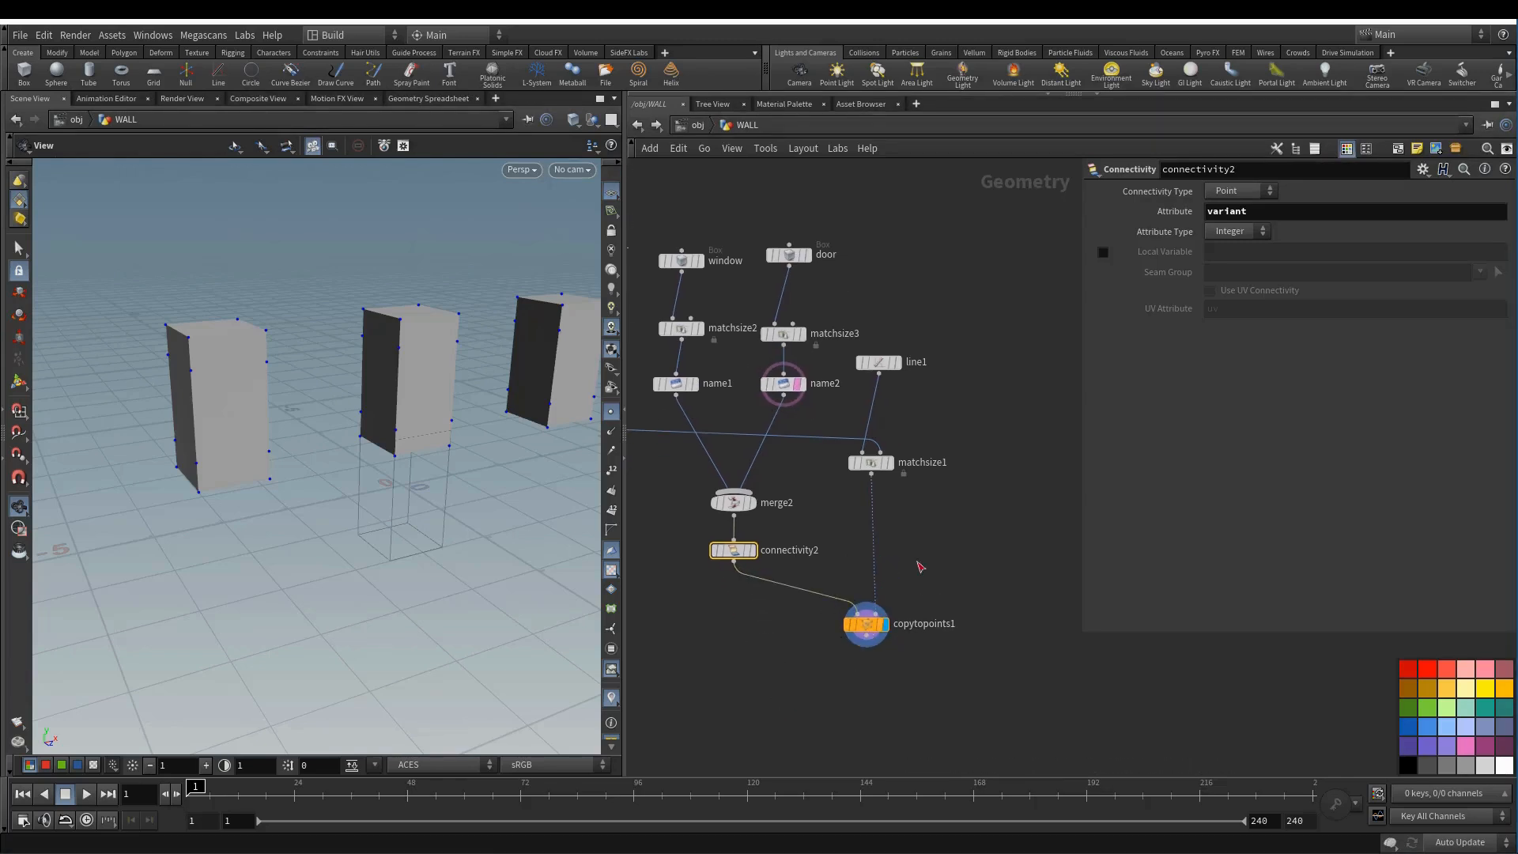
pyautogui.click(889, 463)
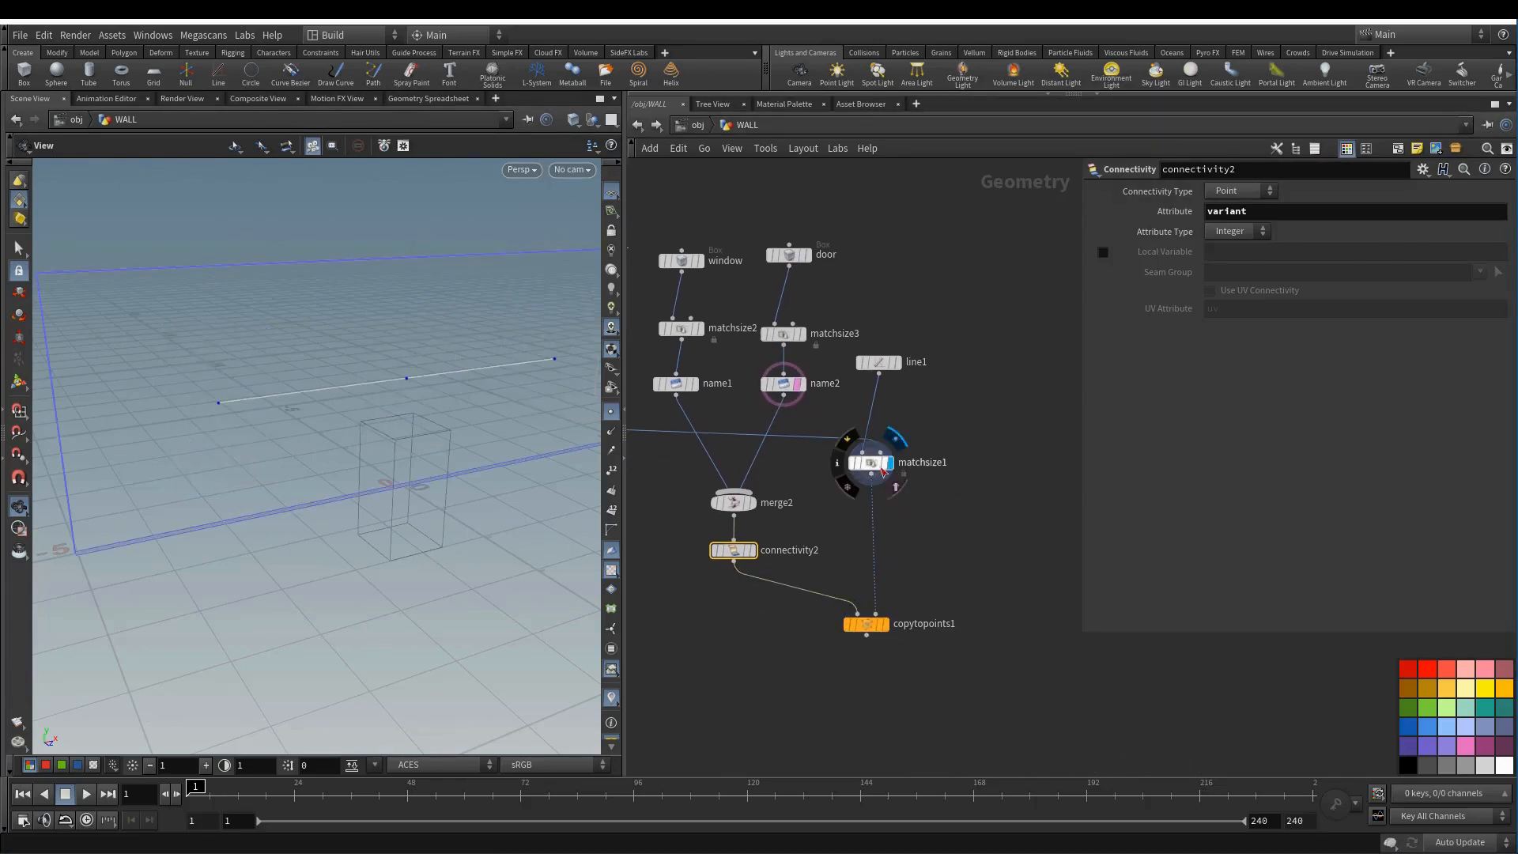
pyautogui.click(871, 462)
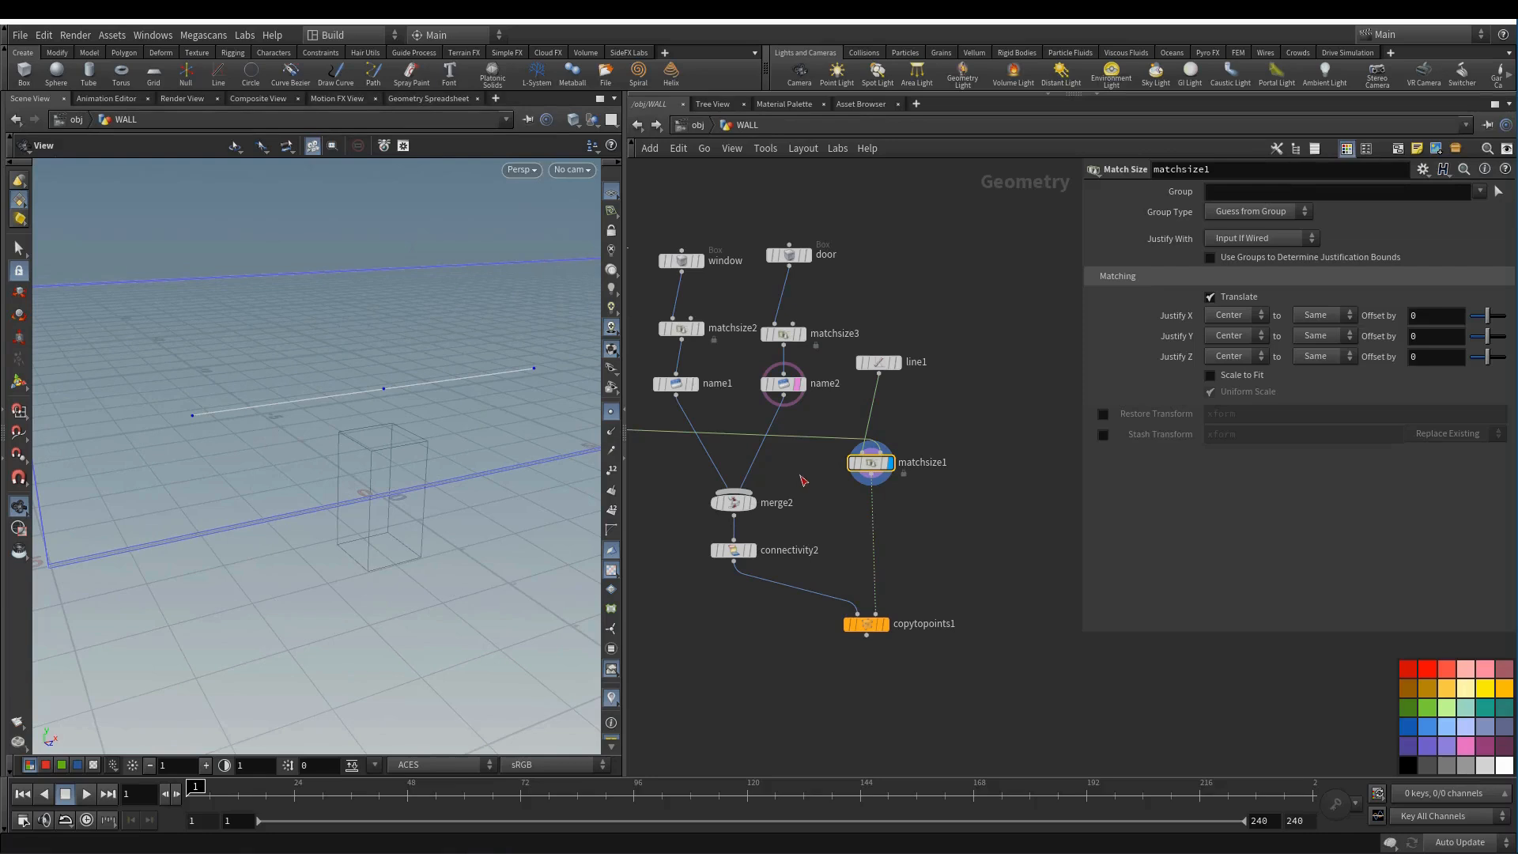
# - Insert an Attribute Wrangle between matchsize1 and copytopoints1 and display it
pyautogui.moveTo(921, 515); pyautogui.dragTo(907, 516, button='middle')
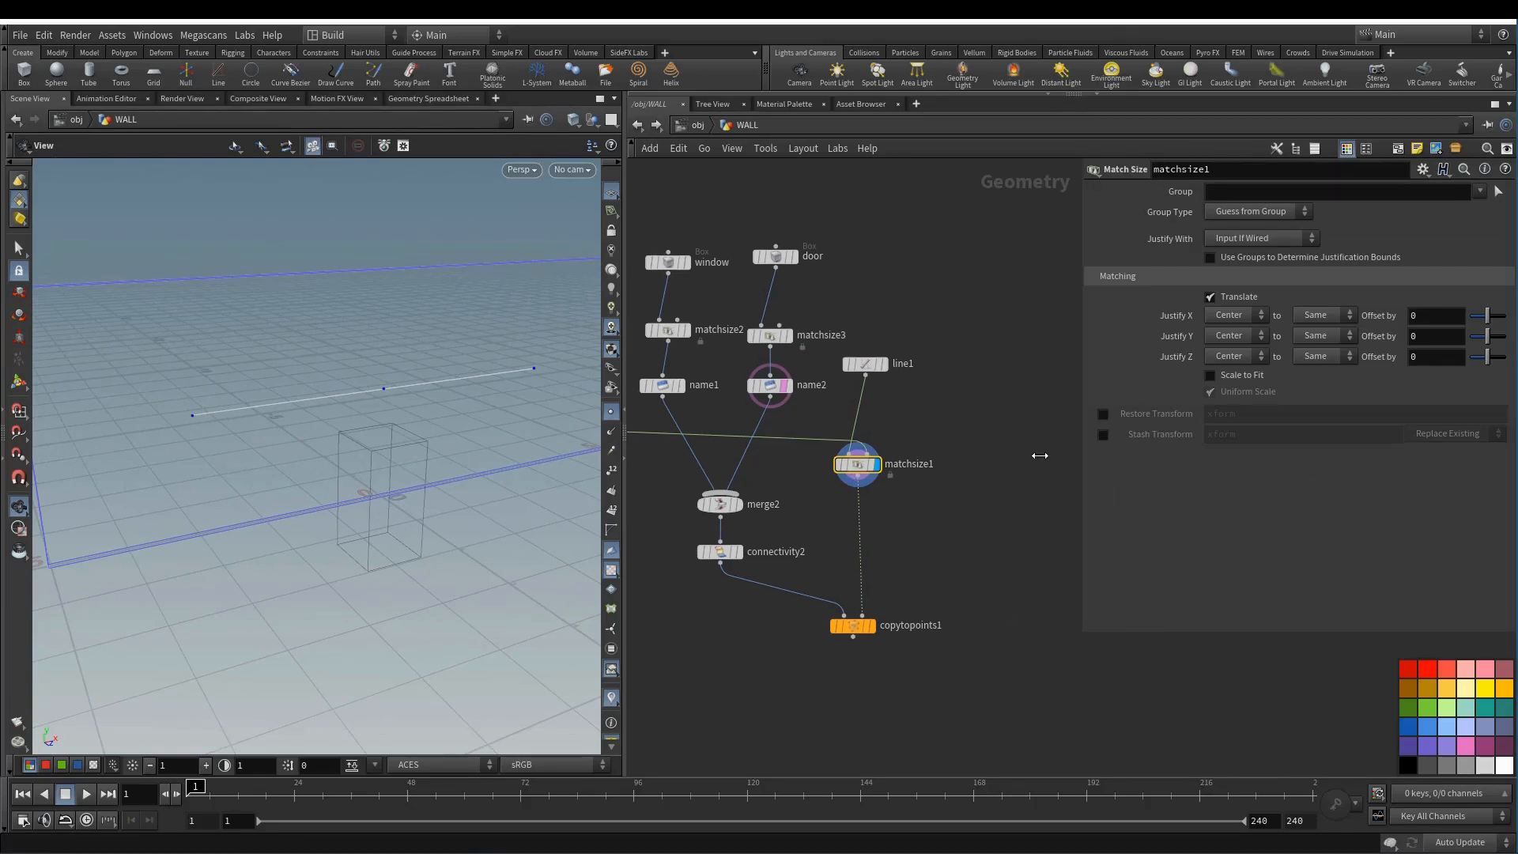
pyautogui.press('Tab')
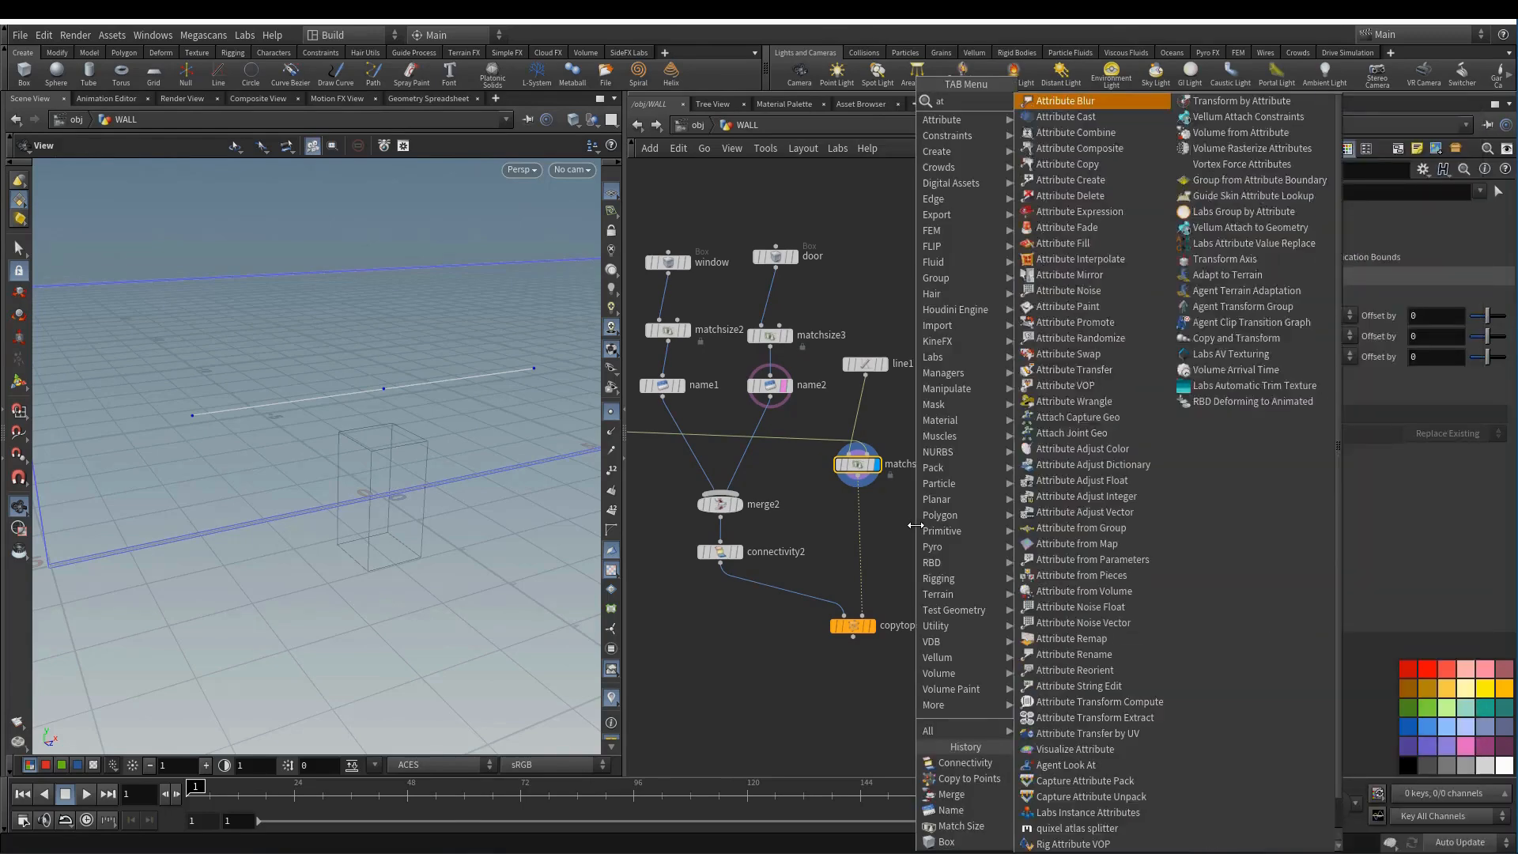
pyautogui.press('Return')
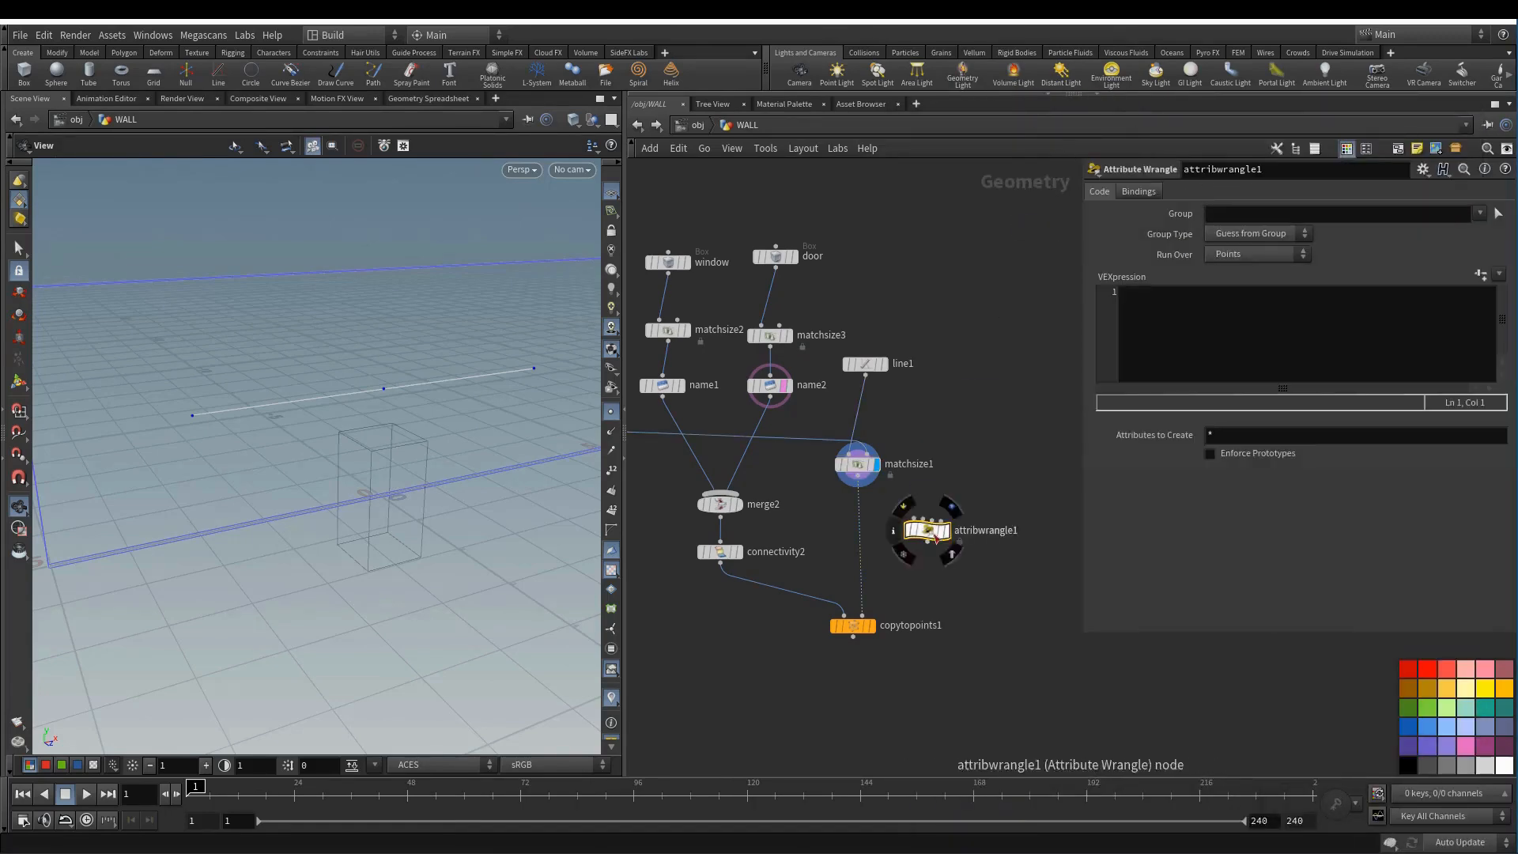
pyautogui.click(873, 535)
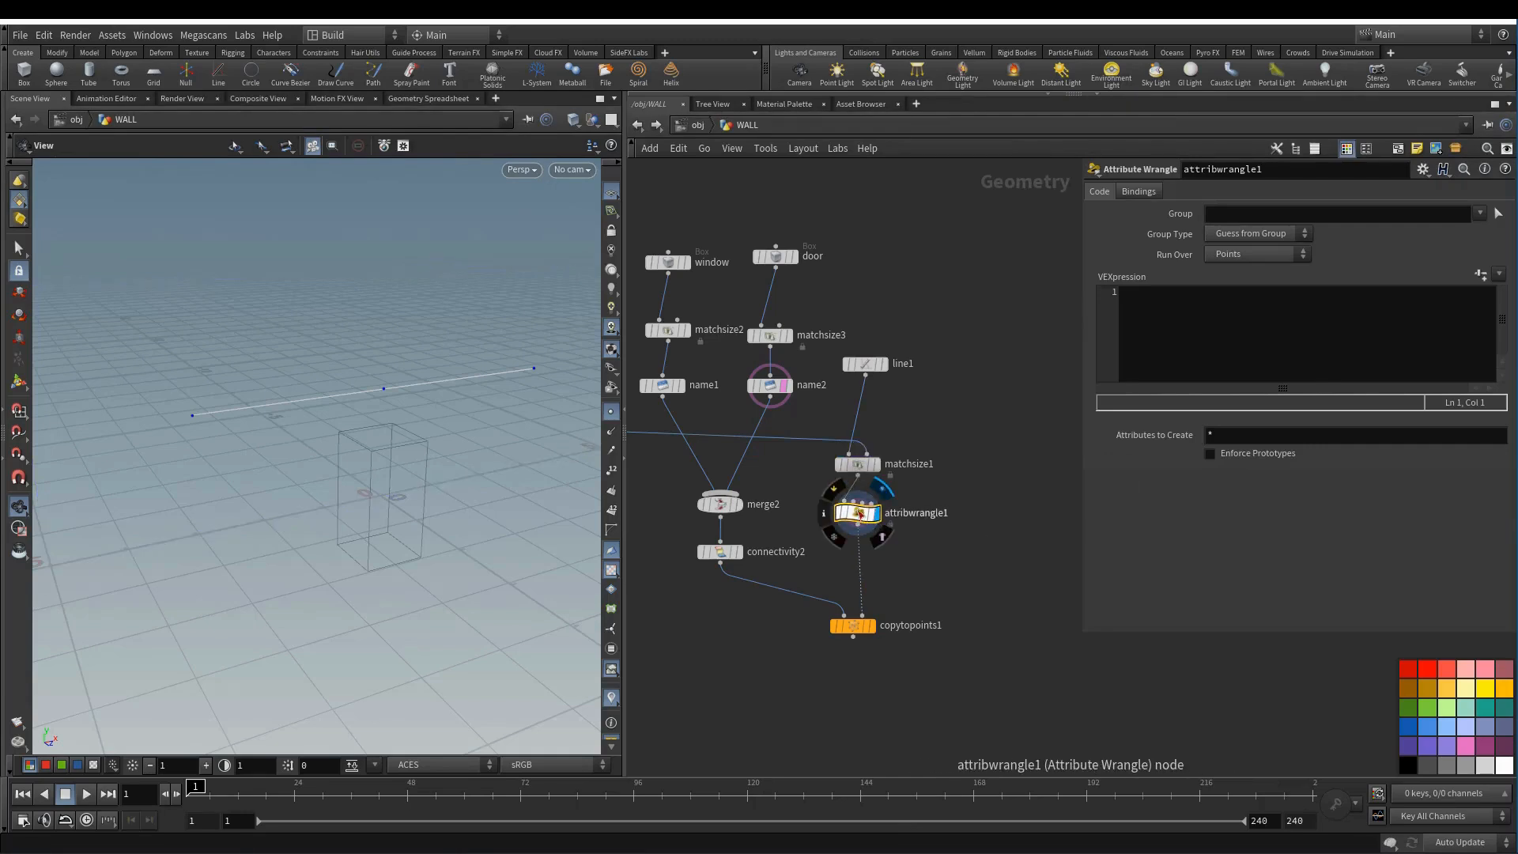
pyautogui.rightClick(856, 514)
pyautogui.click(887, 610)
pyautogui.moveTo(1077, 427); pyautogui.dragTo(238, 431)
pyautogui.click(1235, 344)
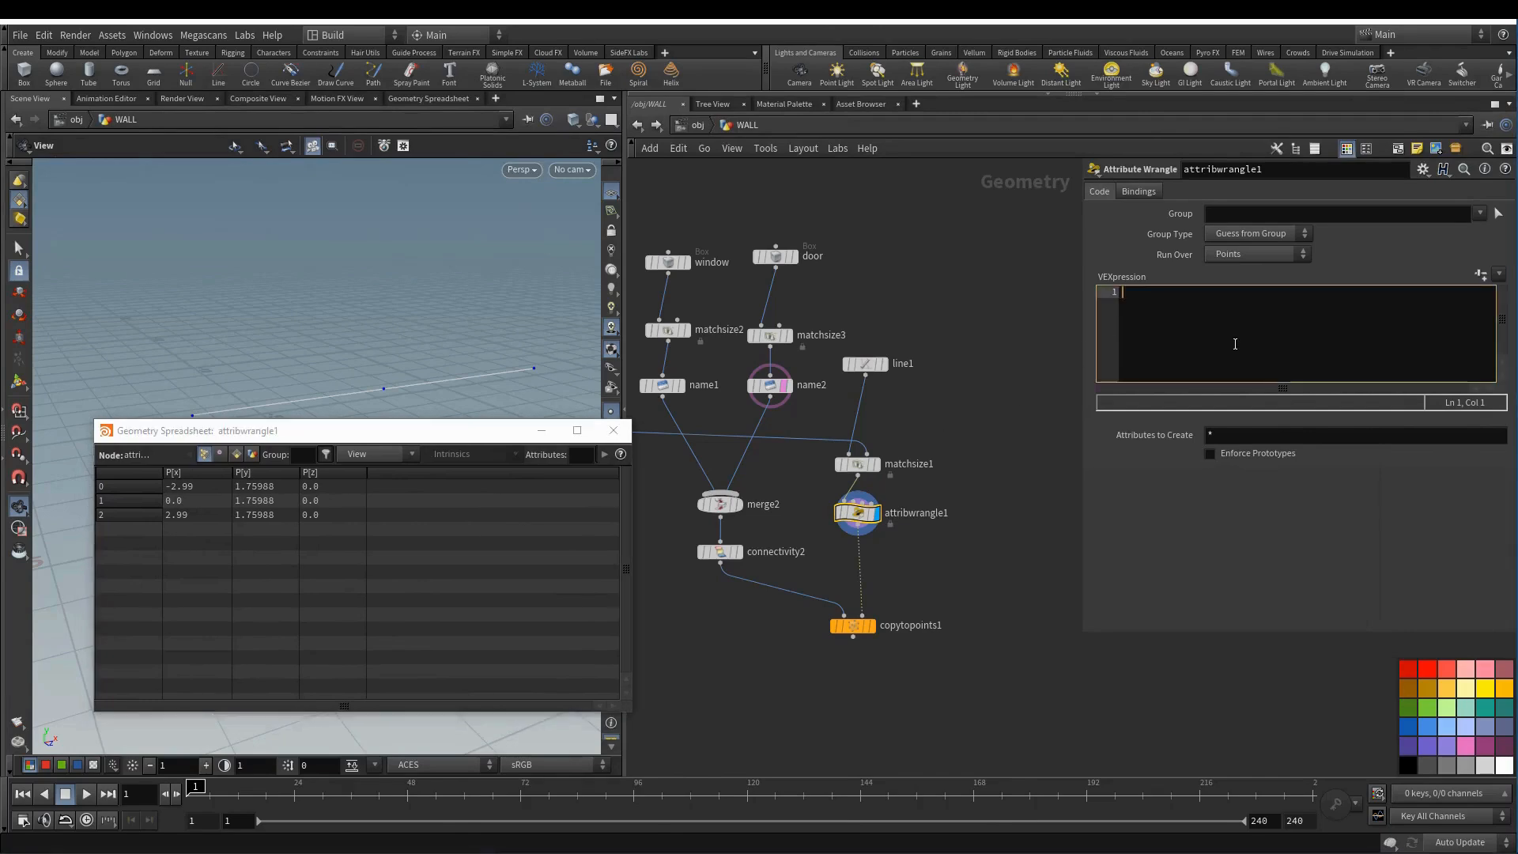
pyautogui.write('i@var')
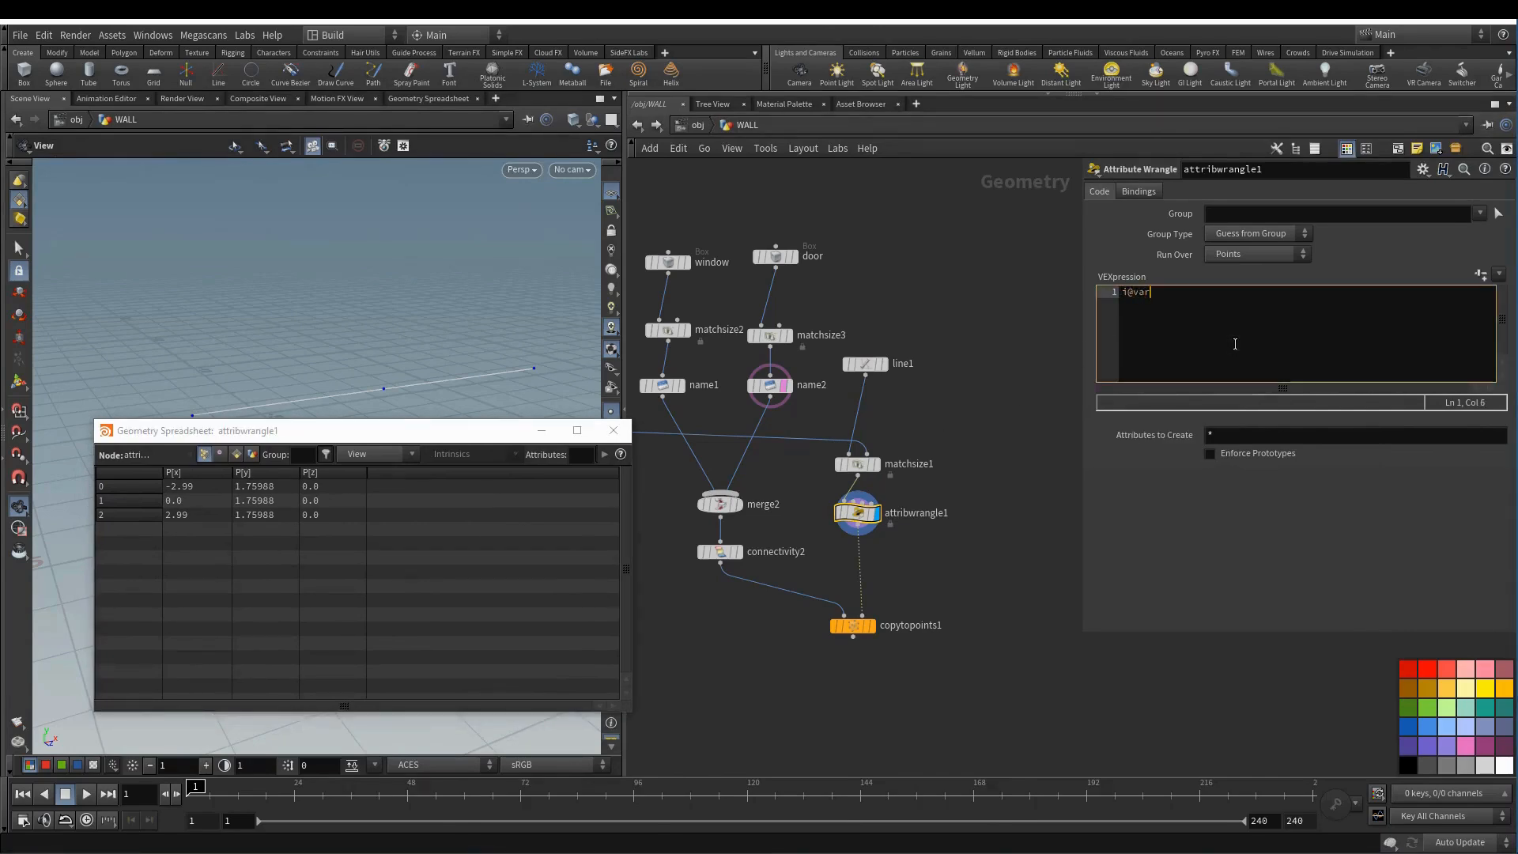
pyautogui.write('iant = @ptnum%2;')
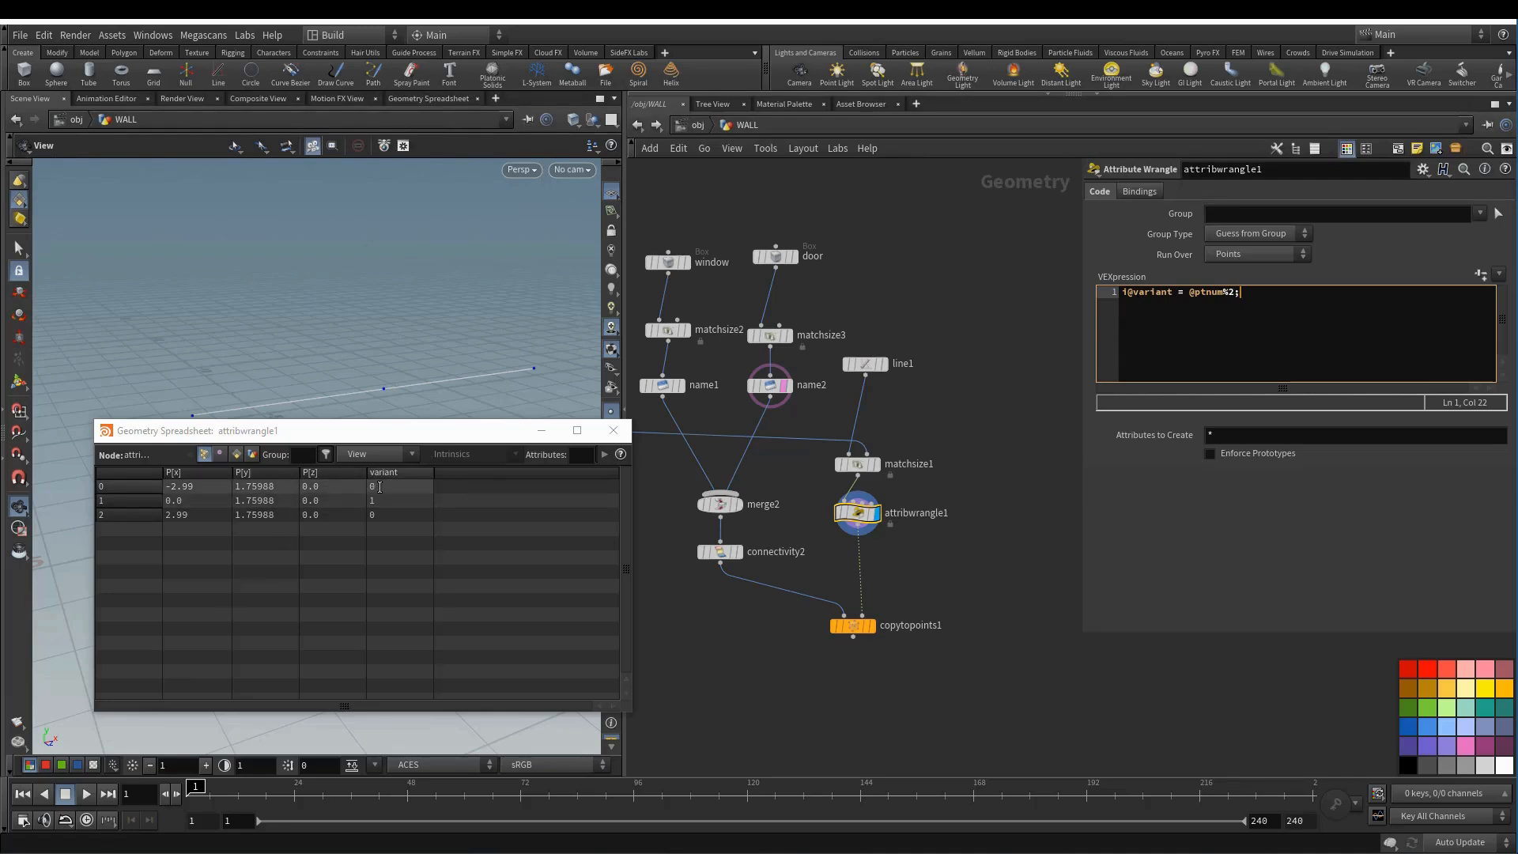
# - Examine the variant value of each line point in the attribwrangle1 spreadsheet
pyautogui.click(399, 486)
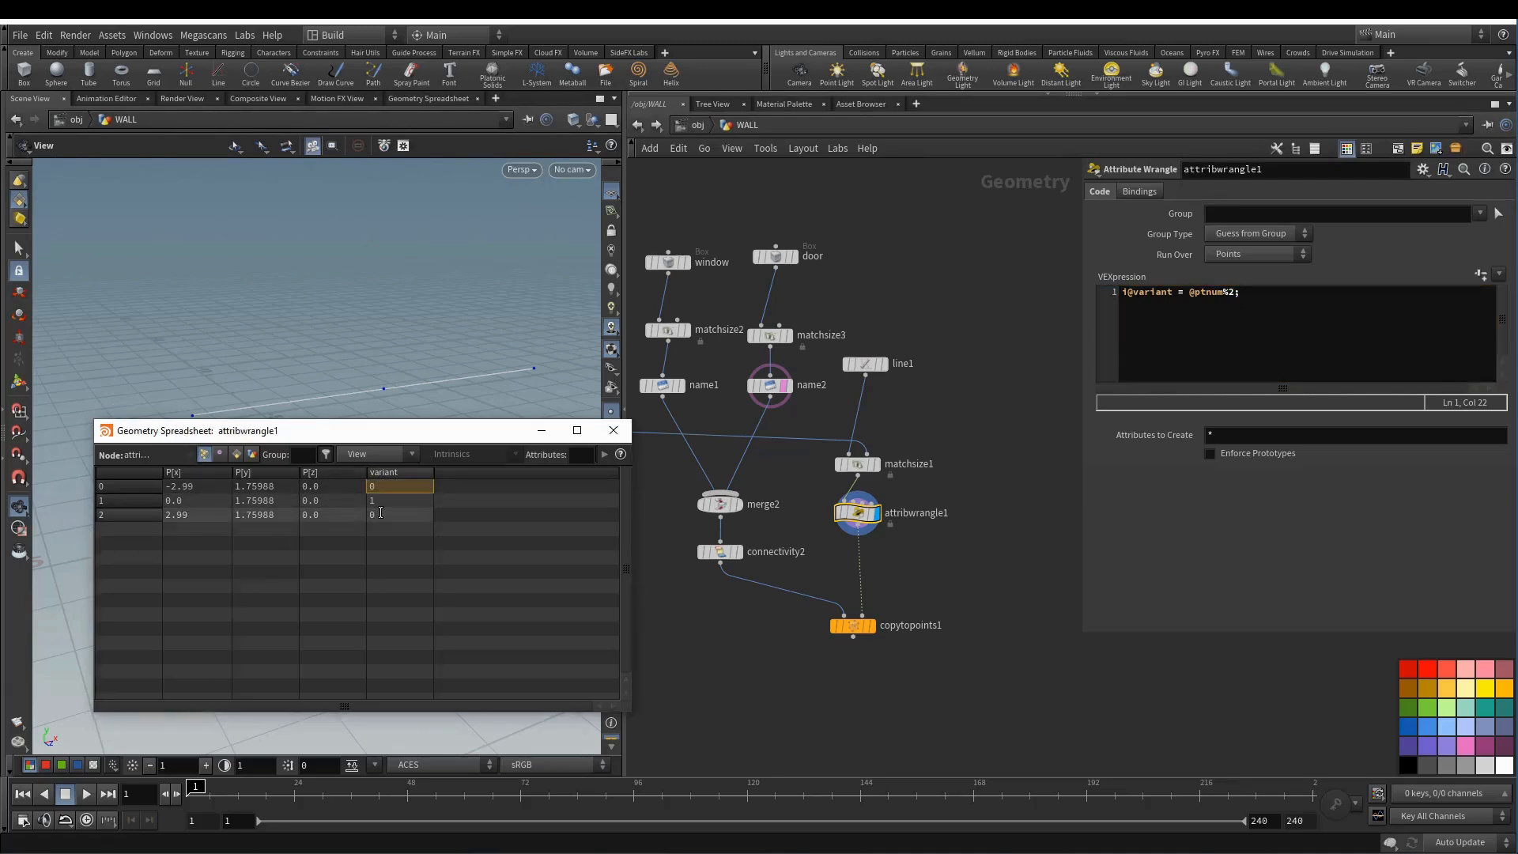
pyautogui.click(377, 514)
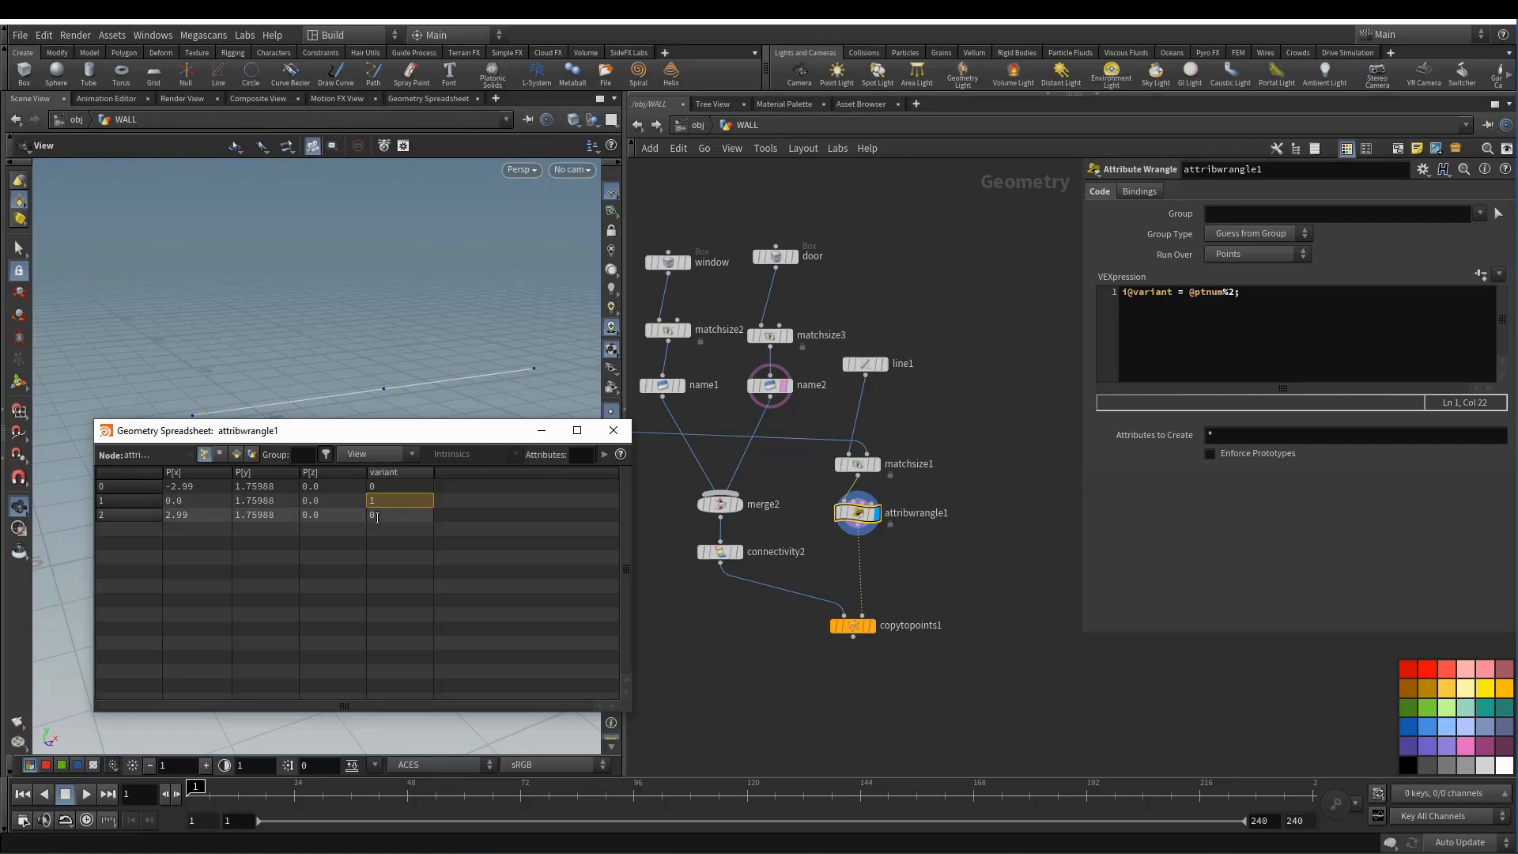
pyautogui.click(392, 484)
pyautogui.moveTo(673, 394)
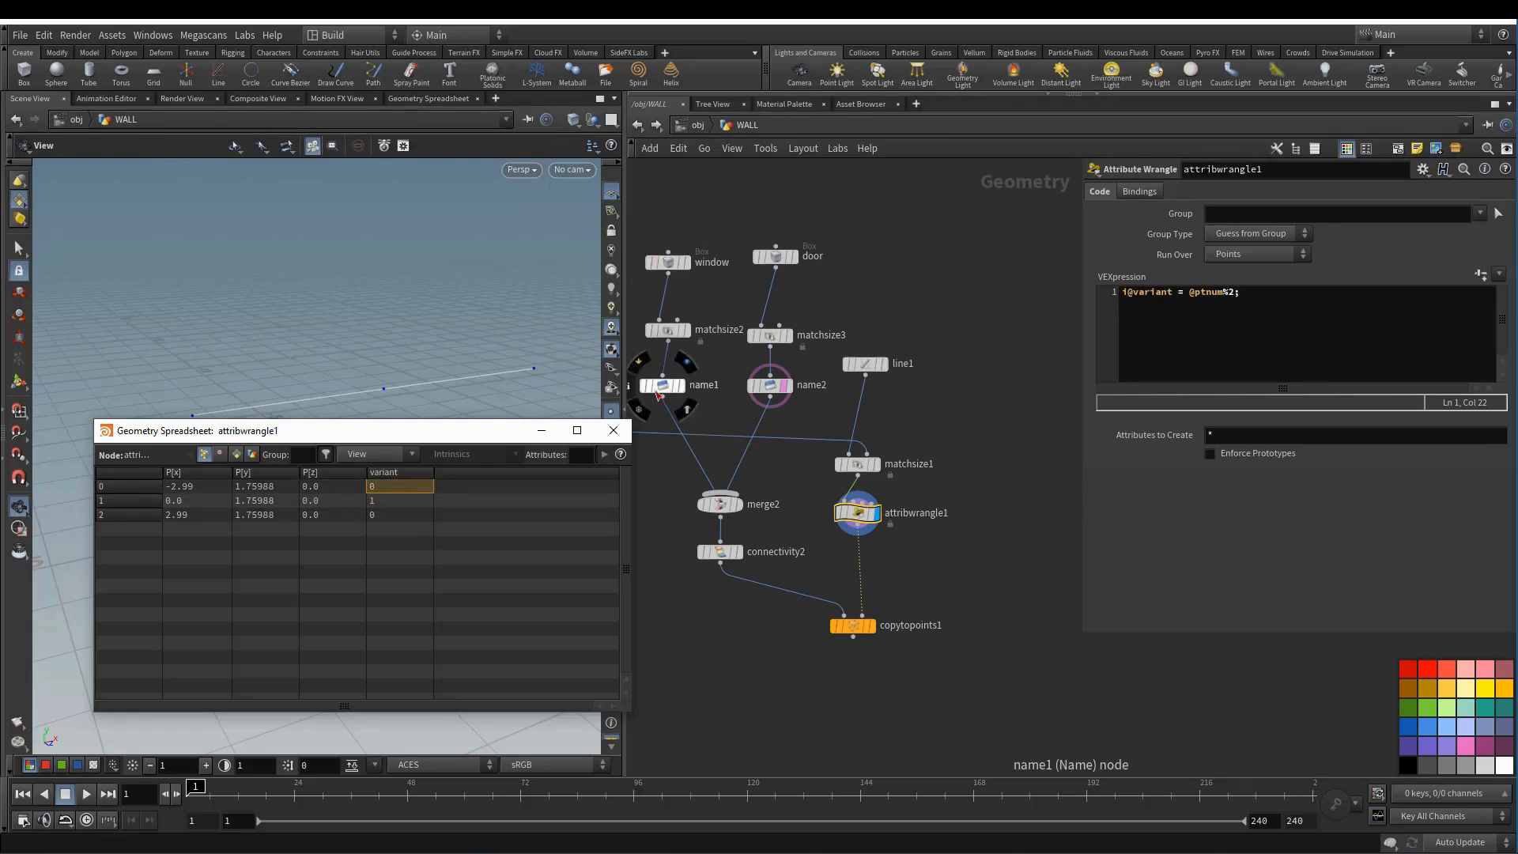
pyautogui.click(387, 501)
pyautogui.click(391, 516)
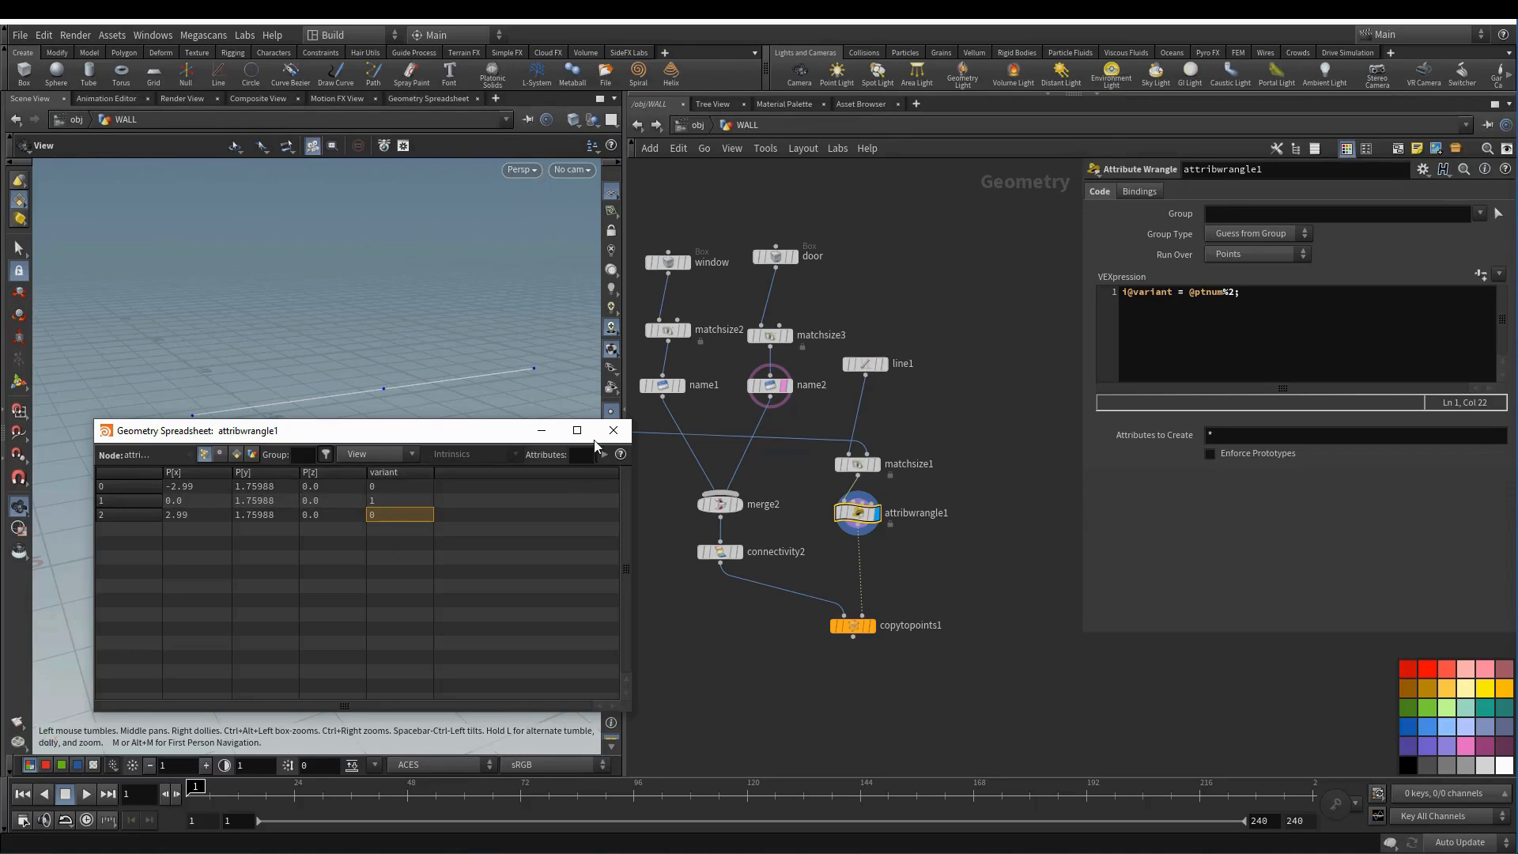
# - Close the geometry spreadsheet and display copytopoints1
pyautogui.click(614, 431)
pyautogui.press('r')
pyautogui.click(846, 630)
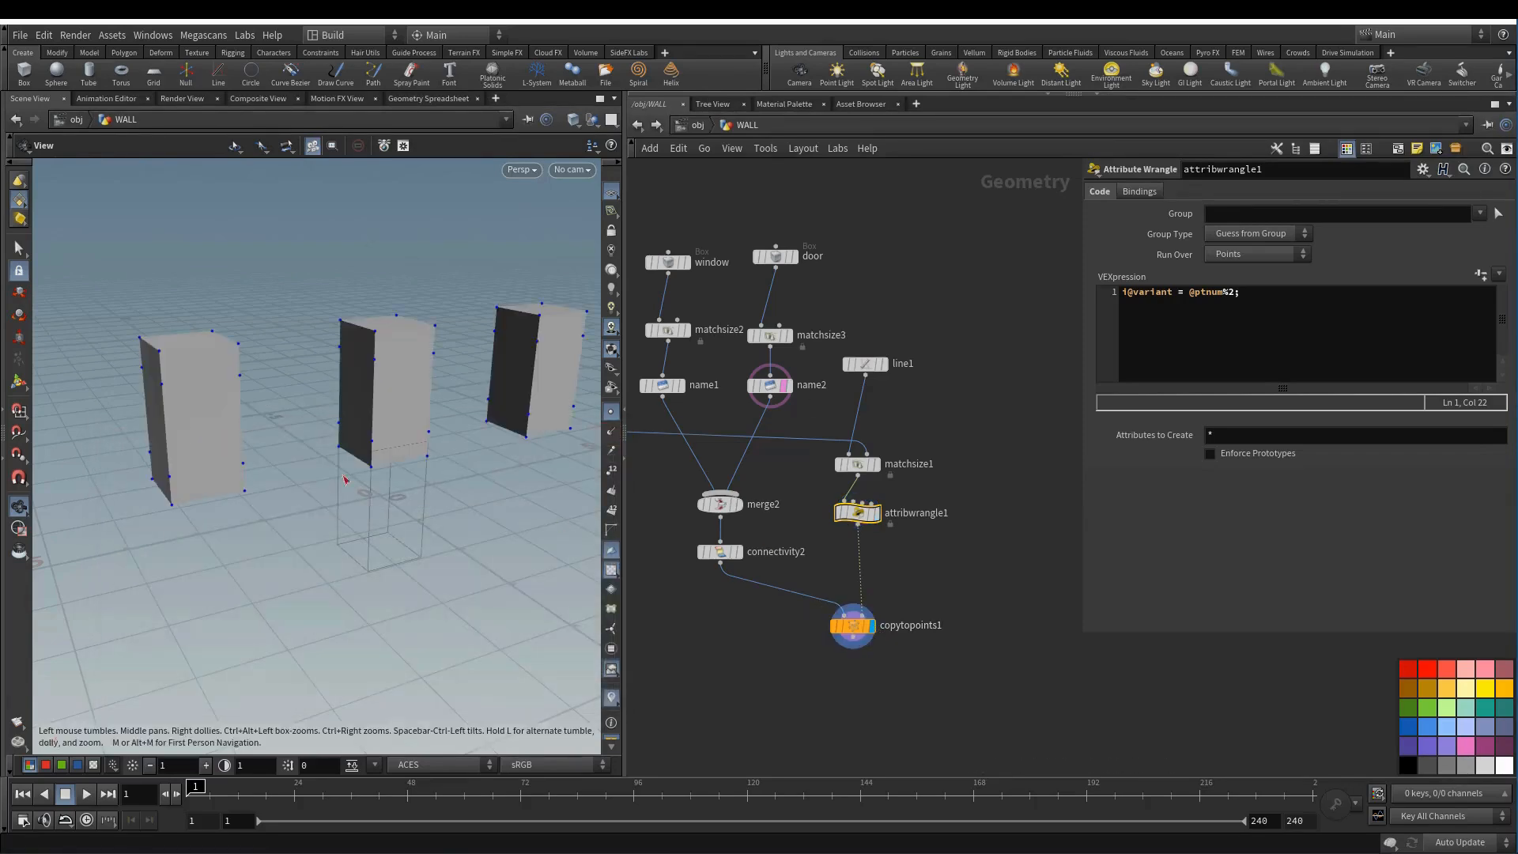
# - Turn on the piece attribute of copytopoints1, set it to variant, and inspect the alternating boxes
pyautogui.click(835, 628)
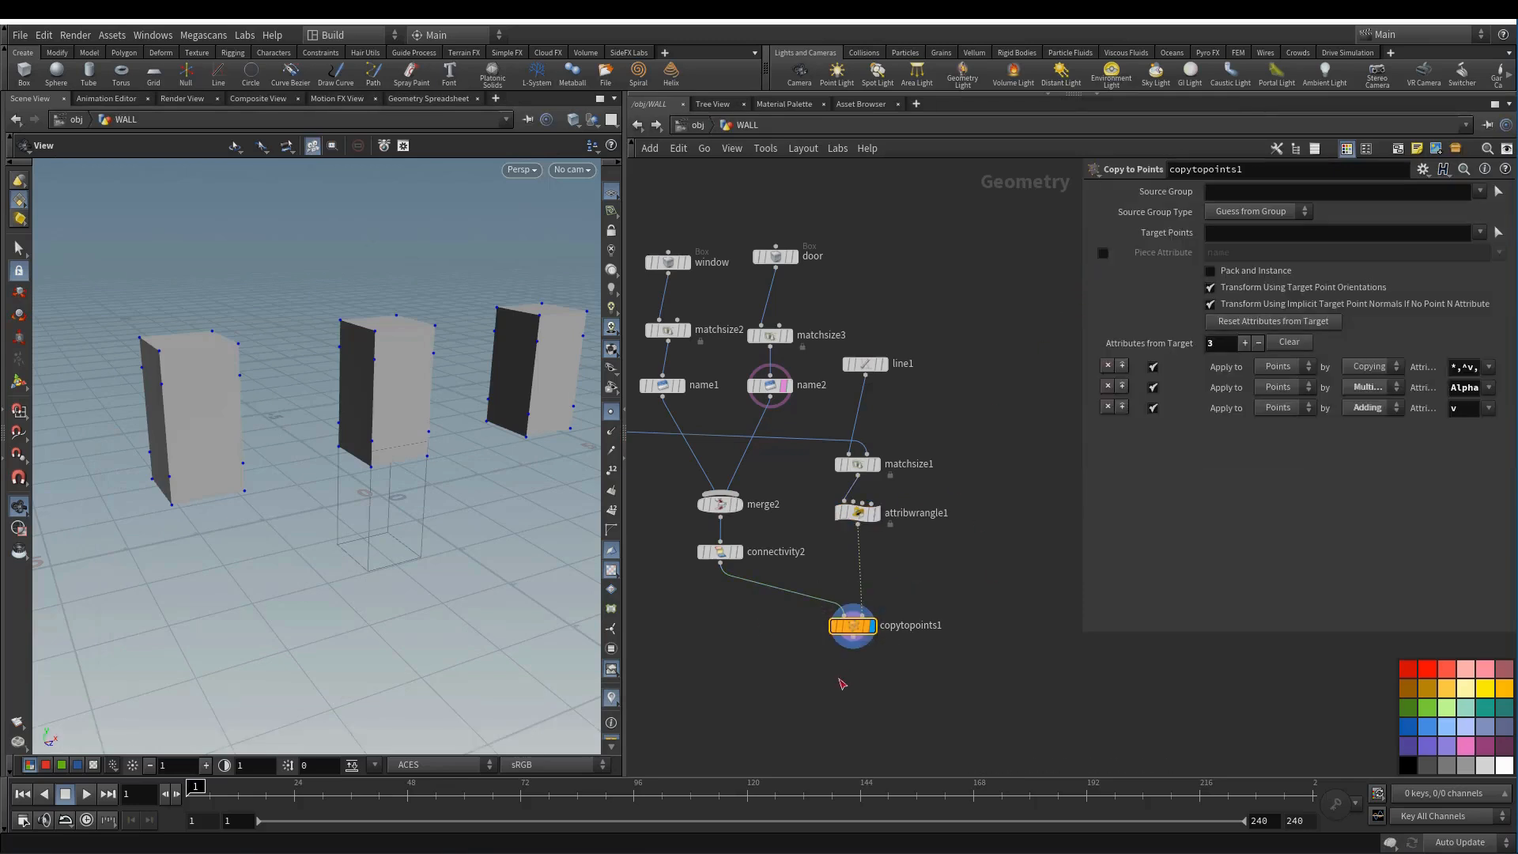
pyautogui.click(1103, 252)
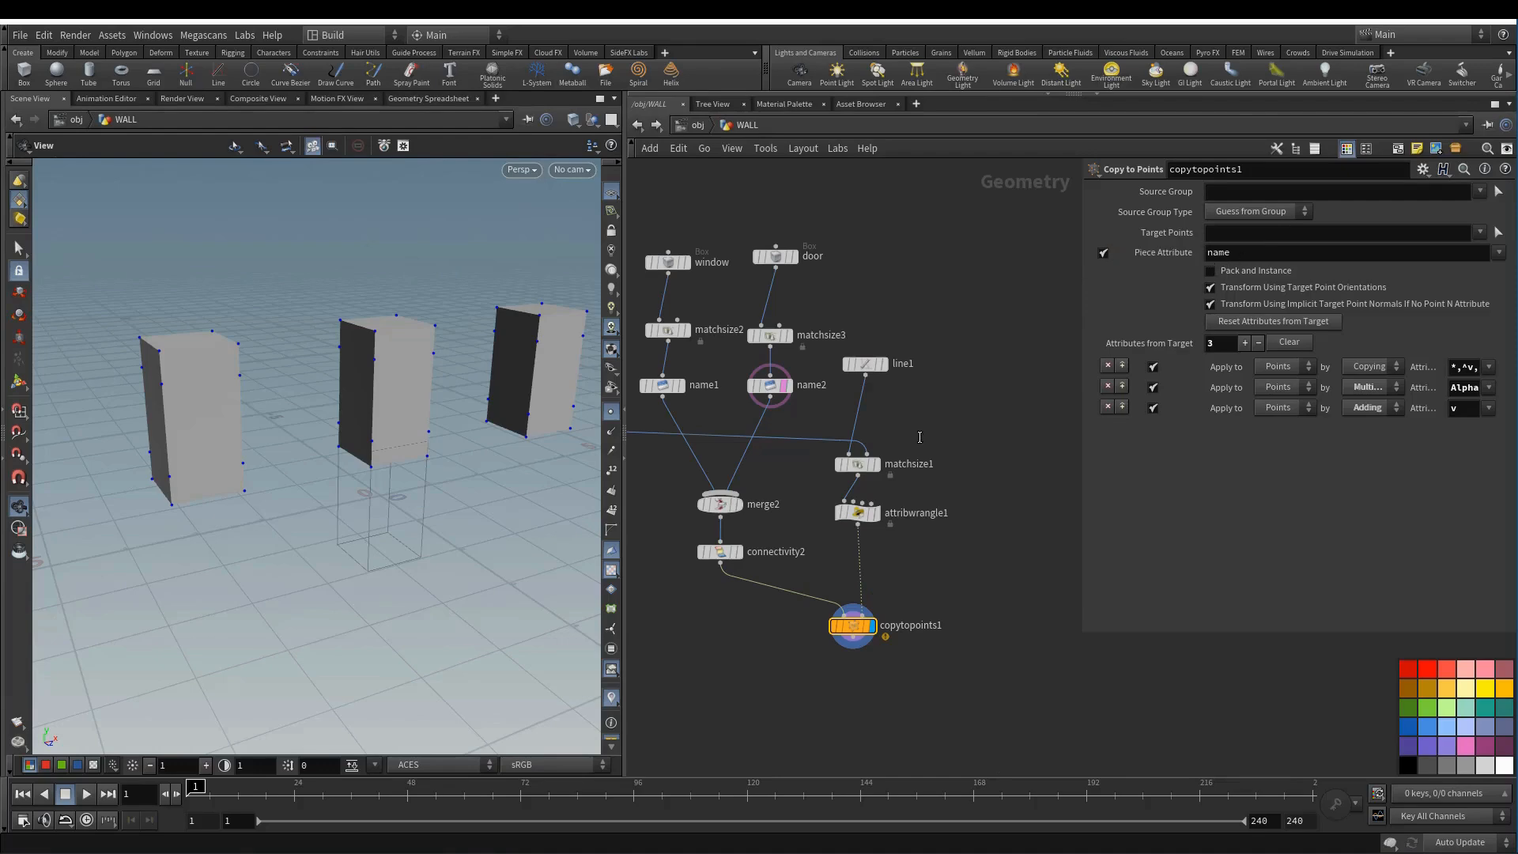
pyautogui.doubleClick(1227, 250)
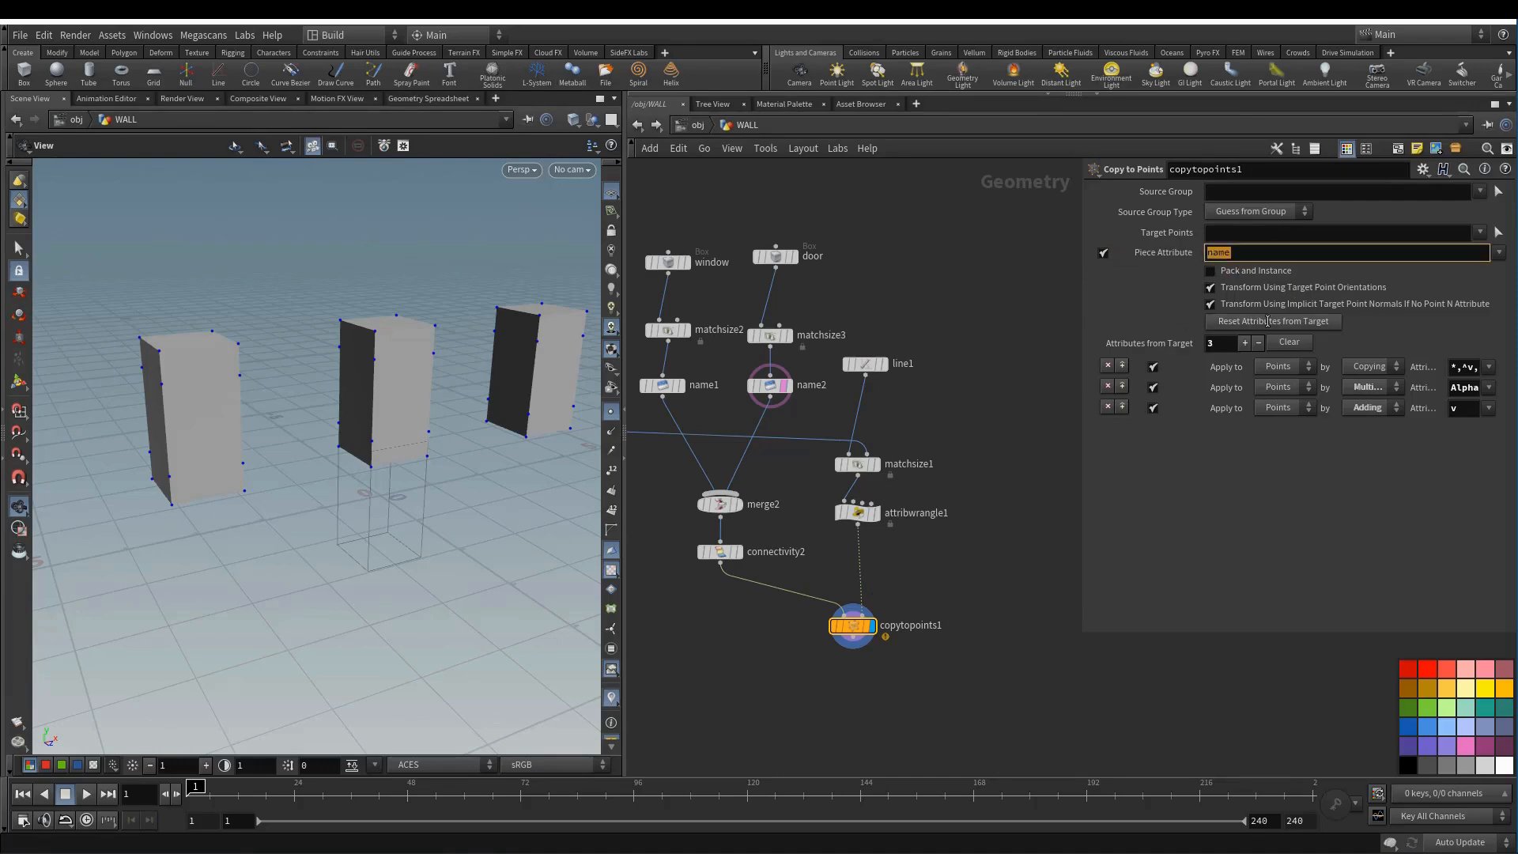
pyautogui.write('variant')
pyautogui.press('Return')
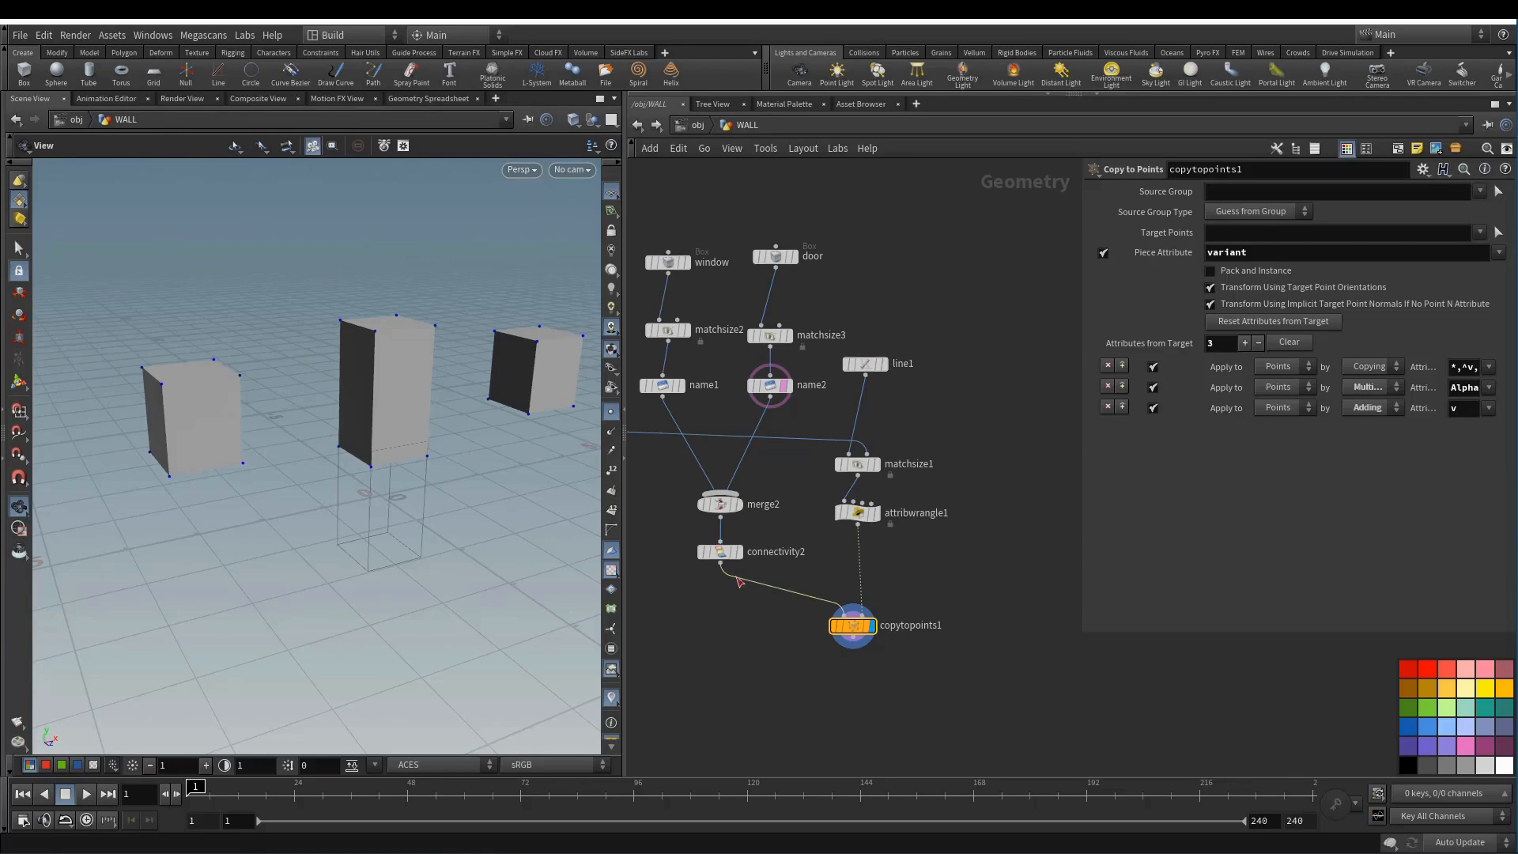
pyautogui.moveTo(744, 585)
pyautogui.moveTo(1271, 254); pyautogui.dragTo(1156, 254)
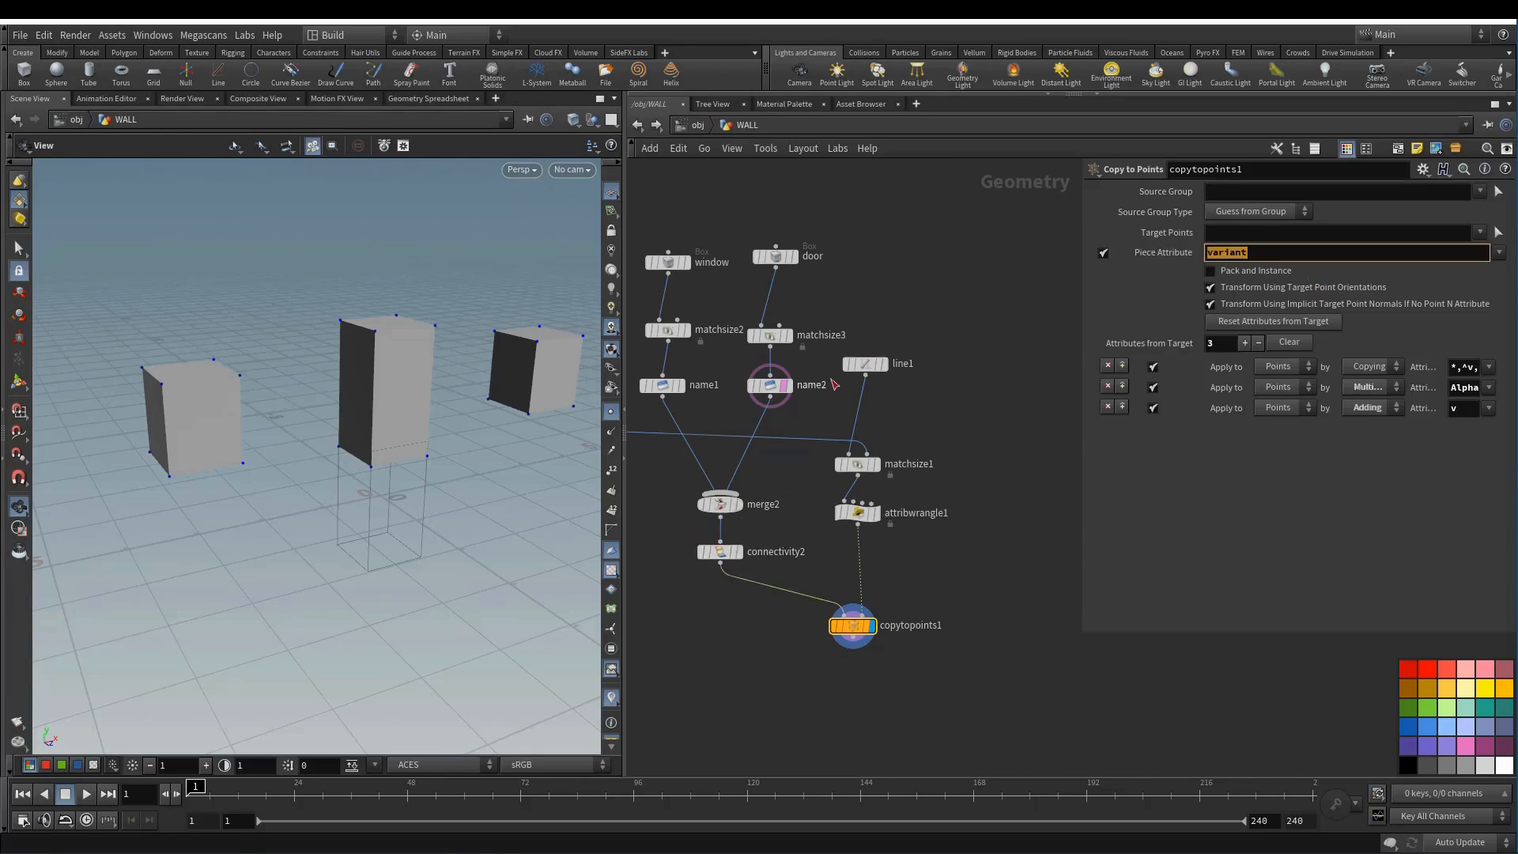
pyautogui.moveTo(544, 365); pyautogui.dragTo(183, 429)
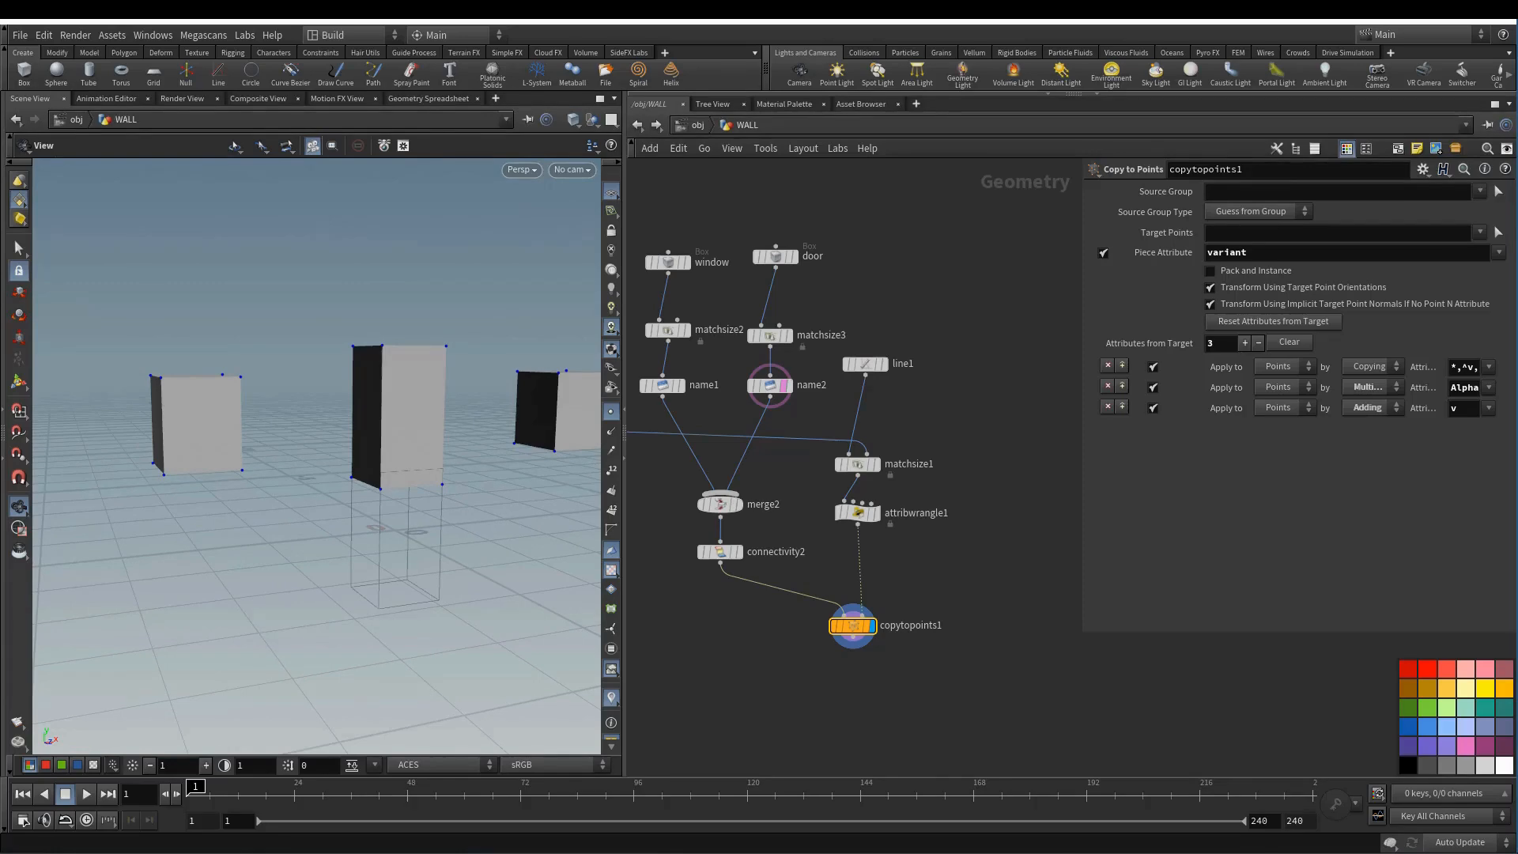
pyautogui.moveTo(237, 415); pyautogui.dragTo(302, 402)
# - Show the spWallMaker1 wall as a template reference behind the boxes and display copytopoints1
pyautogui.moveTo(678, 435); pyautogui.dragTo(1108, 459, button='middle')
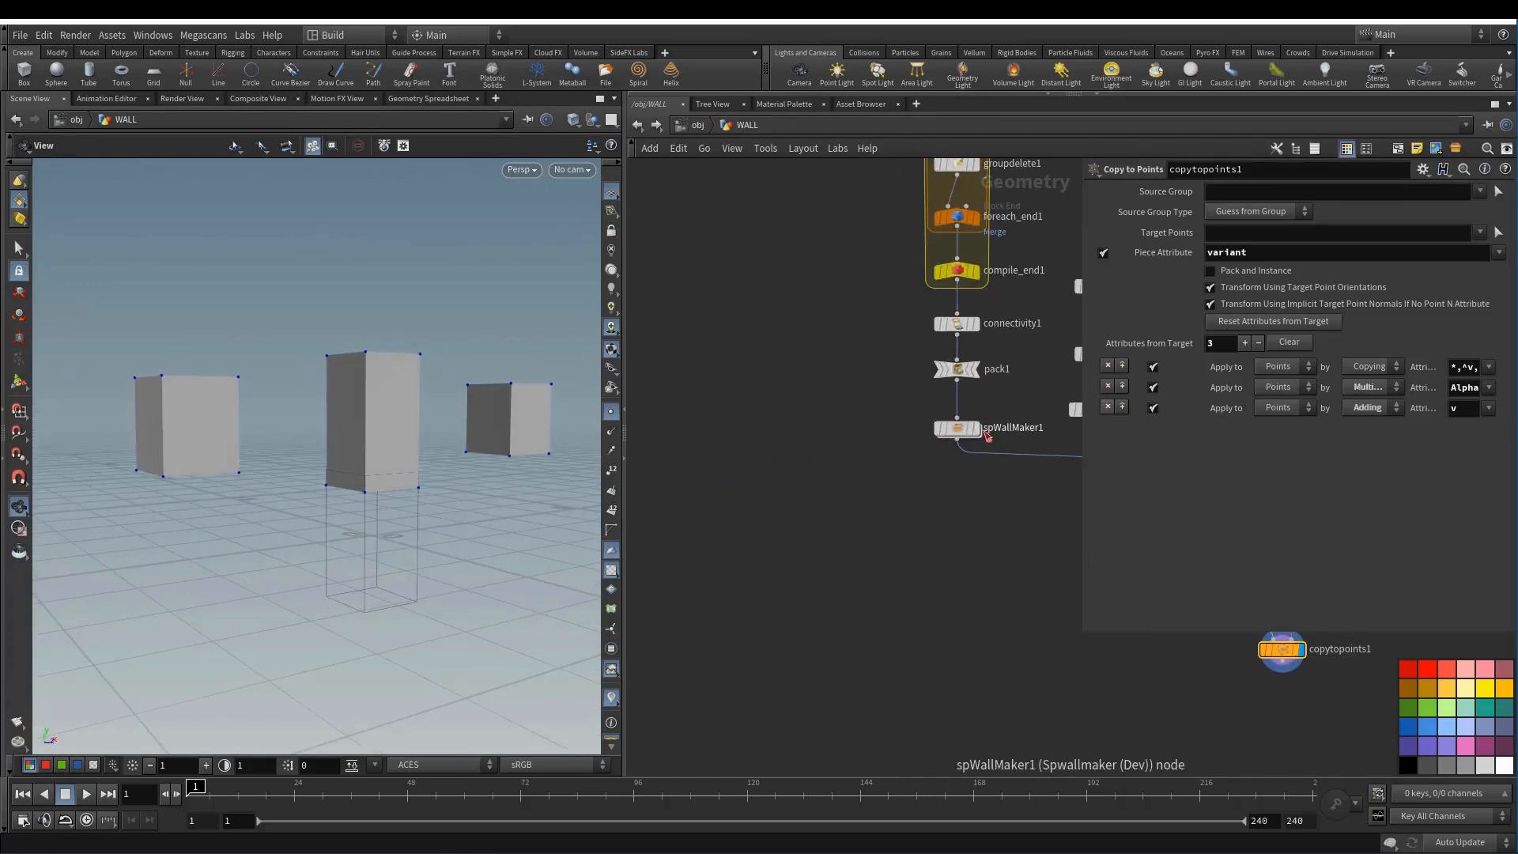
pyautogui.click(975, 432)
pyautogui.moveTo(952, 508); pyautogui.dragTo(845, 503, button='middle')
pyautogui.moveTo(345, 430); pyautogui.dragTo(391, 432)
pyautogui.moveTo(864, 427); pyautogui.dragTo(795, 423, button='middle')
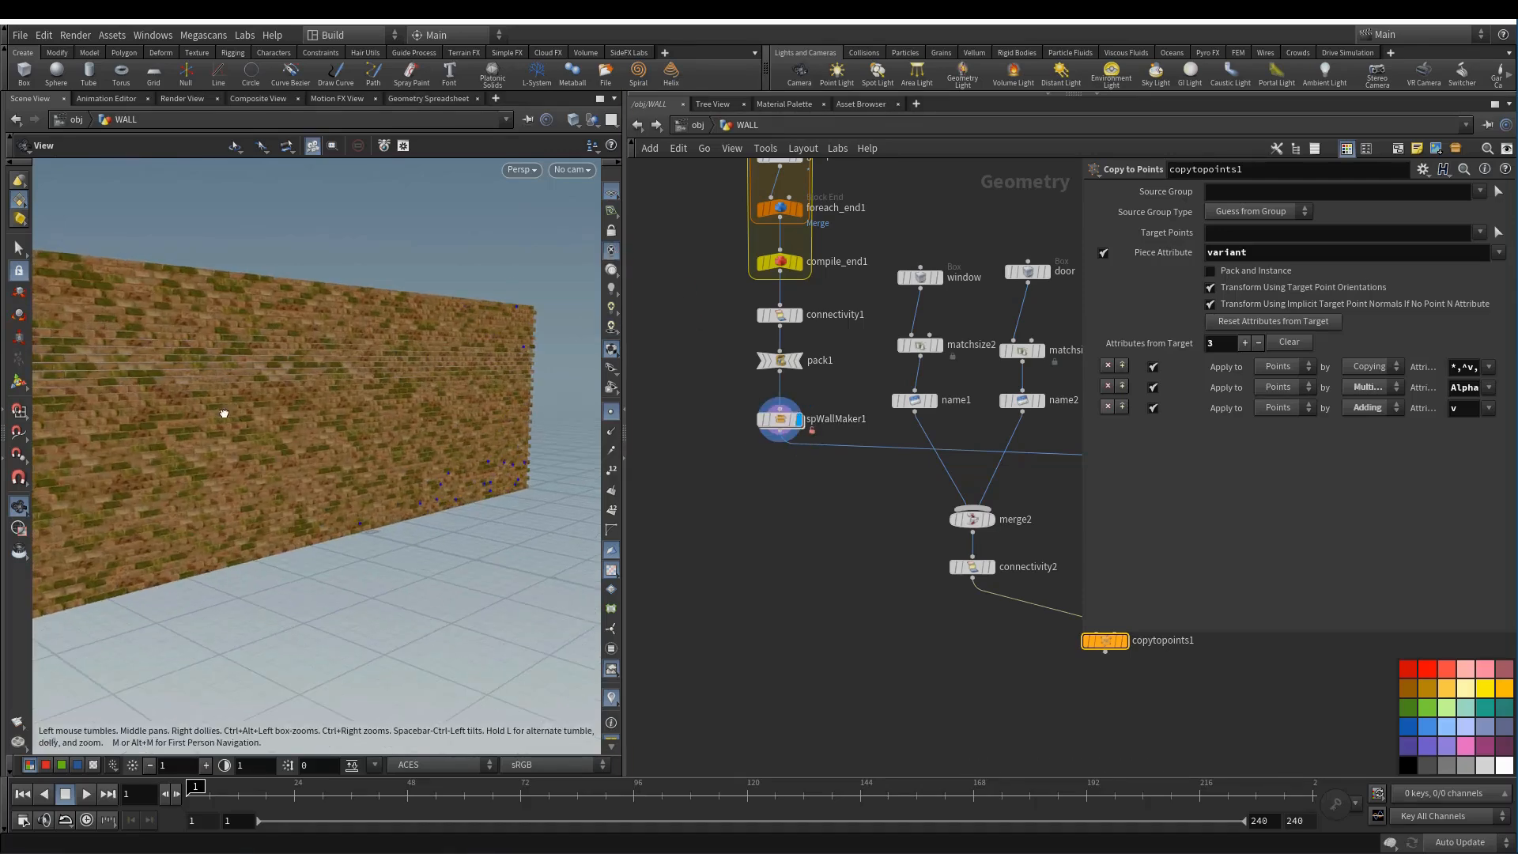
pyautogui.moveTo(767, 447); pyautogui.dragTo(662, 470, button='middle')
pyautogui.click(715, 446)
pyautogui.click(980, 632)
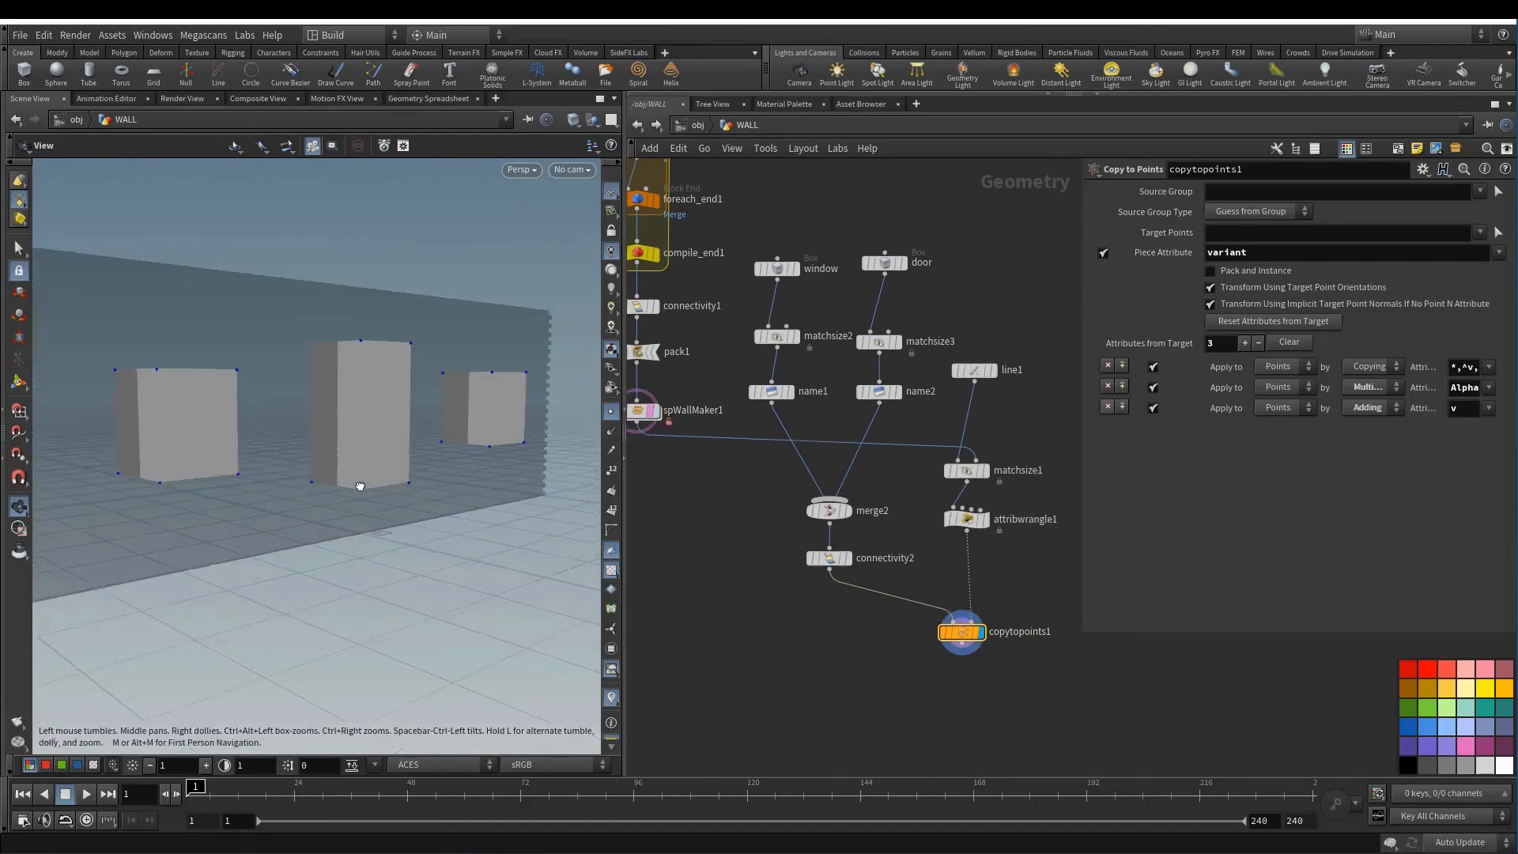
# - Try raising the line points with matchsize1's Y offset and undo the change
pyautogui.scroll(5, 353, 473)
pyautogui.scroll(-2, 353, 473)
pyautogui.scroll(-1, 978, 437)
pyautogui.click(975, 381)
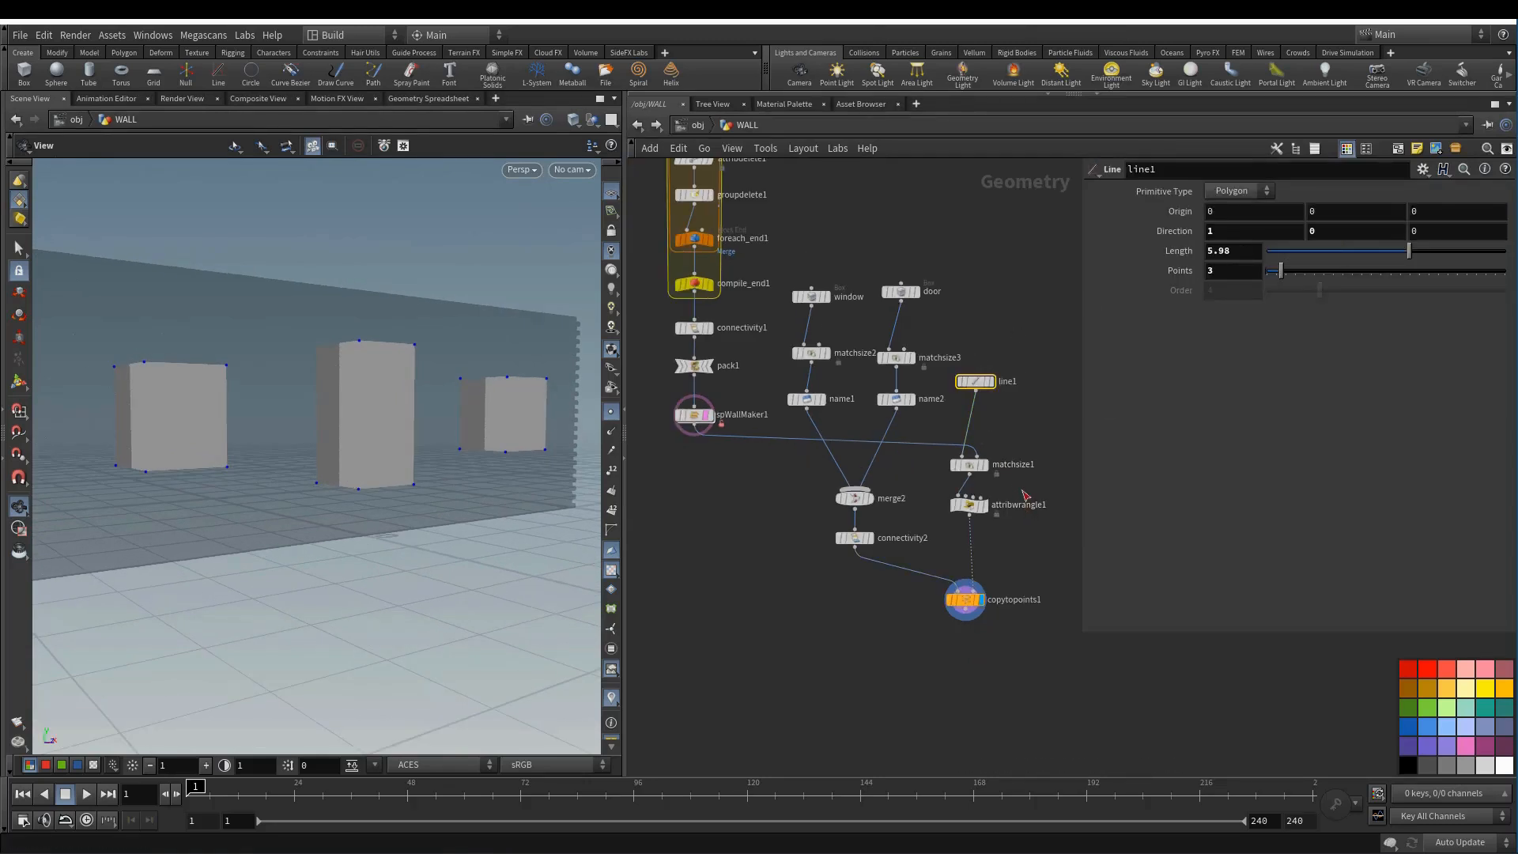
pyautogui.click(973, 465)
pyautogui.moveTo(1483, 339); pyautogui.dragTo(1490, 339)
pyautogui.hotkey('ctrl', 'z')
pyautogui.hotkey('ctrl', 'z')
pyautogui.hotkey('ctrl', 'z')
pyautogui.hotkey('ctrl', 'z')
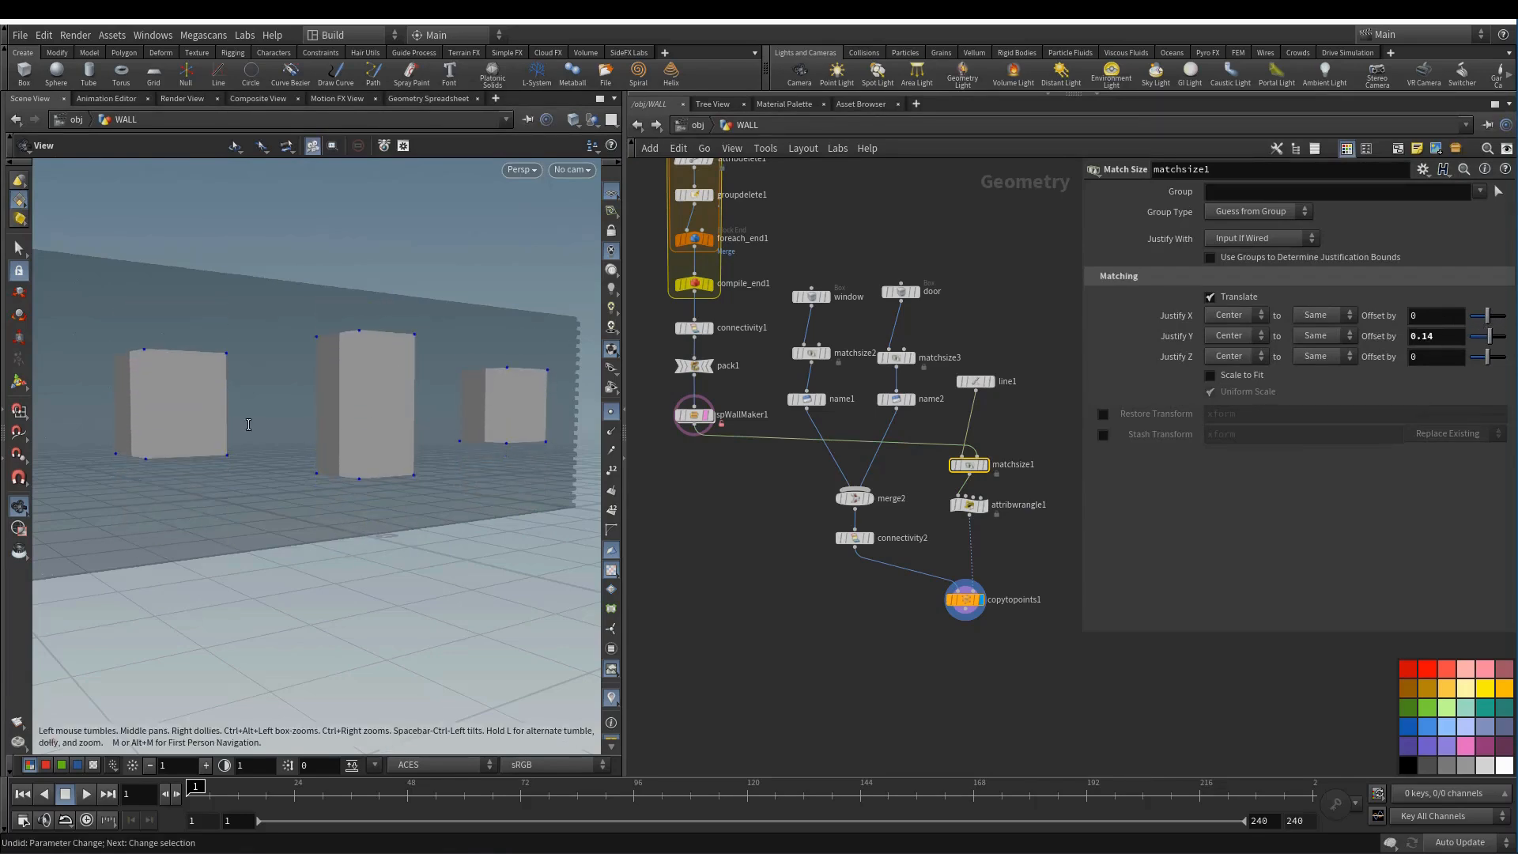
# - Set line1's length to 3.5 and check the spacing of the window and door boxes against the wall
pyautogui.click(903, 293)
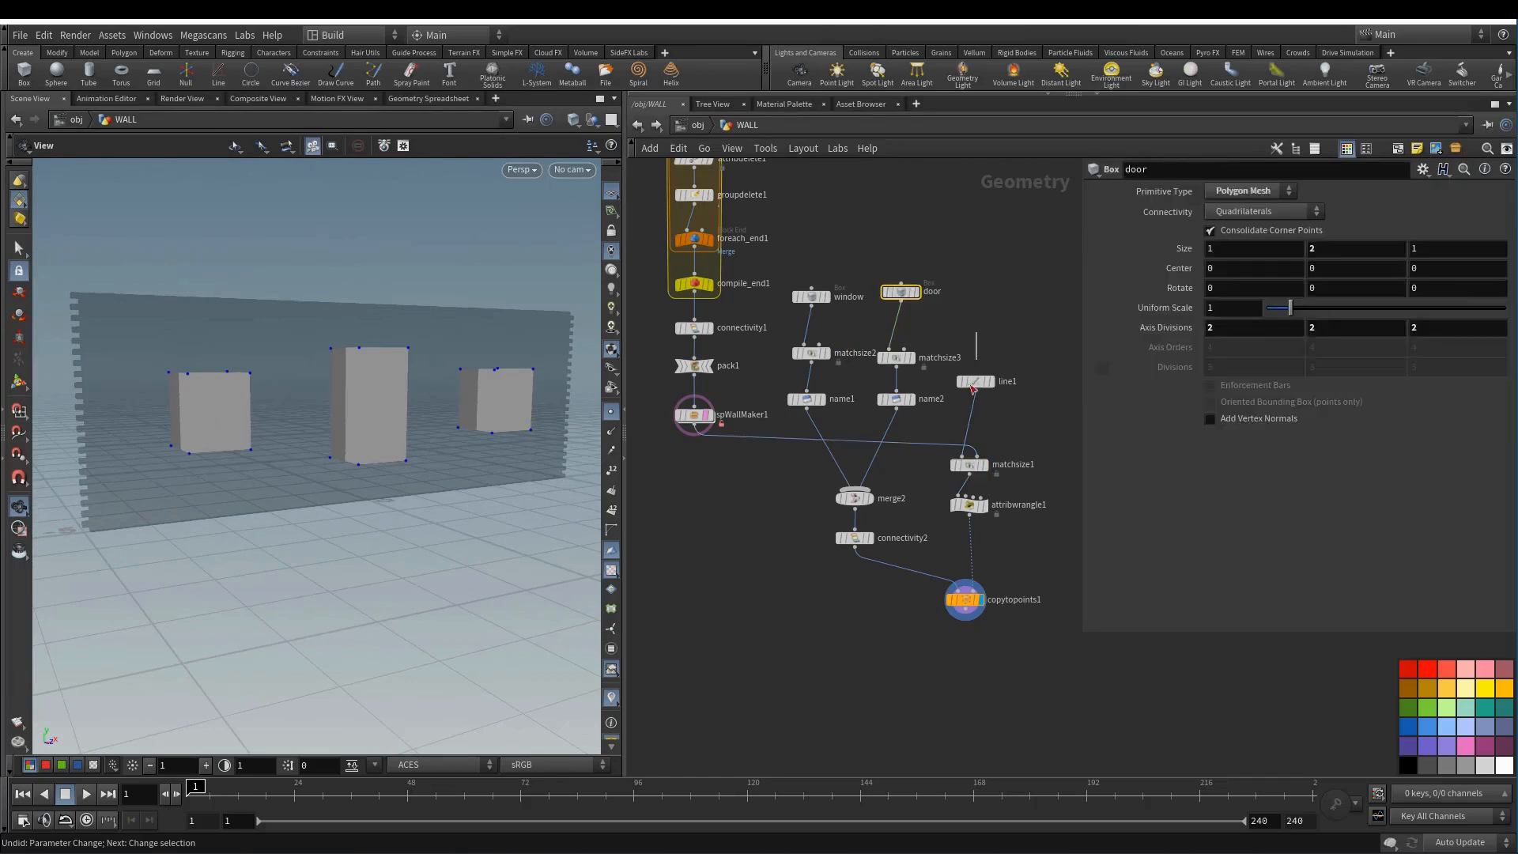
pyautogui.click(975, 381)
pyautogui.moveTo(1408, 251)
pyautogui.mouseDown()
pyautogui.moveTo(1433, 252)
pyautogui.moveTo(1390, 253)
pyautogui.moveTo(1385, 269)
pyautogui.mouseUp()
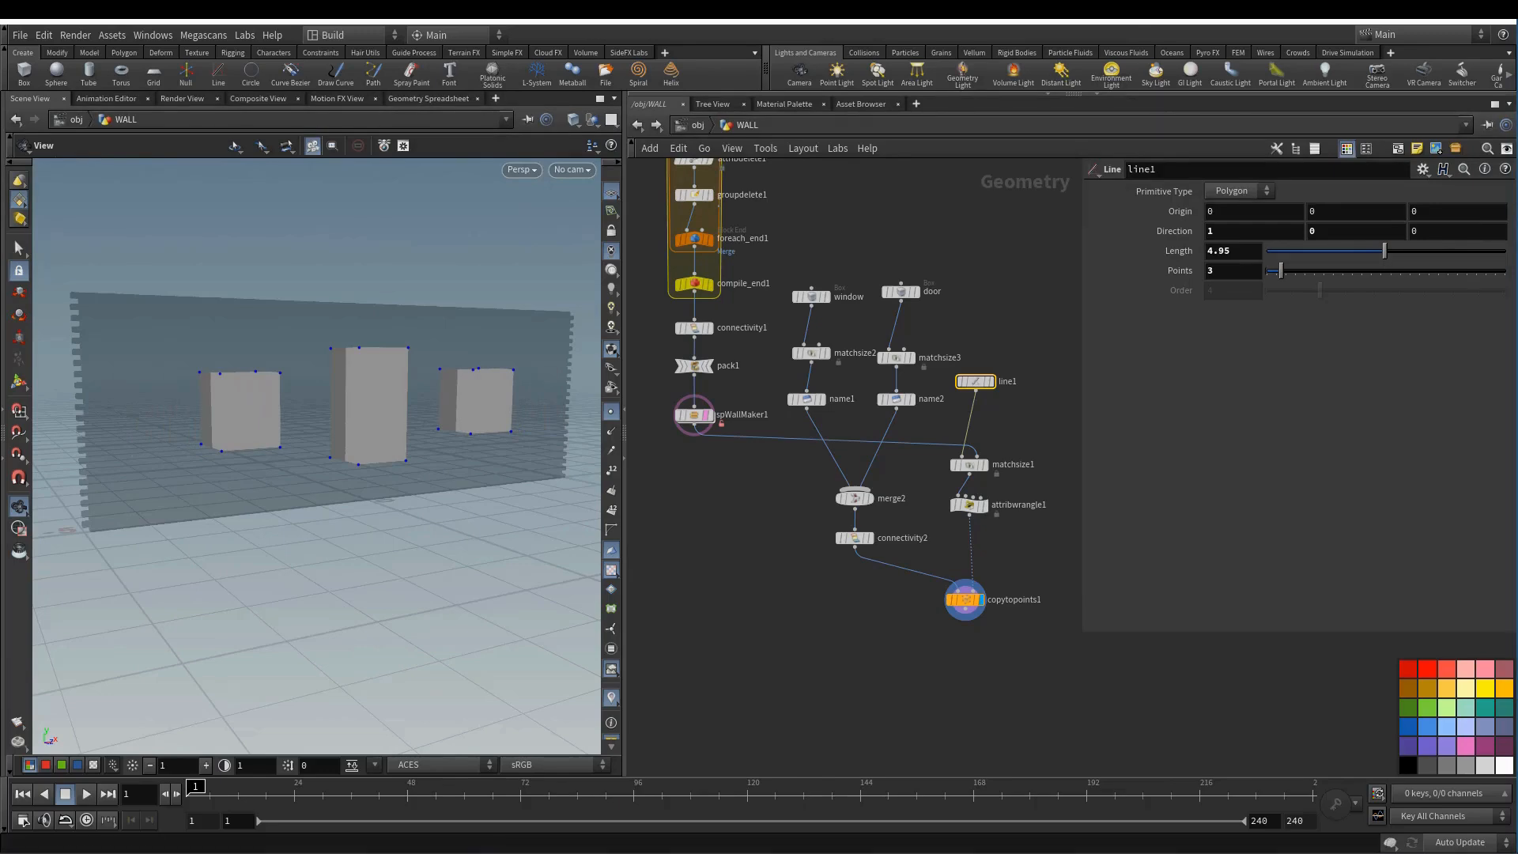
pyautogui.doubleClick(1250, 251)
pyautogui.press('Return')
pyautogui.moveTo(254, 424); pyautogui.dragTo(362, 396)
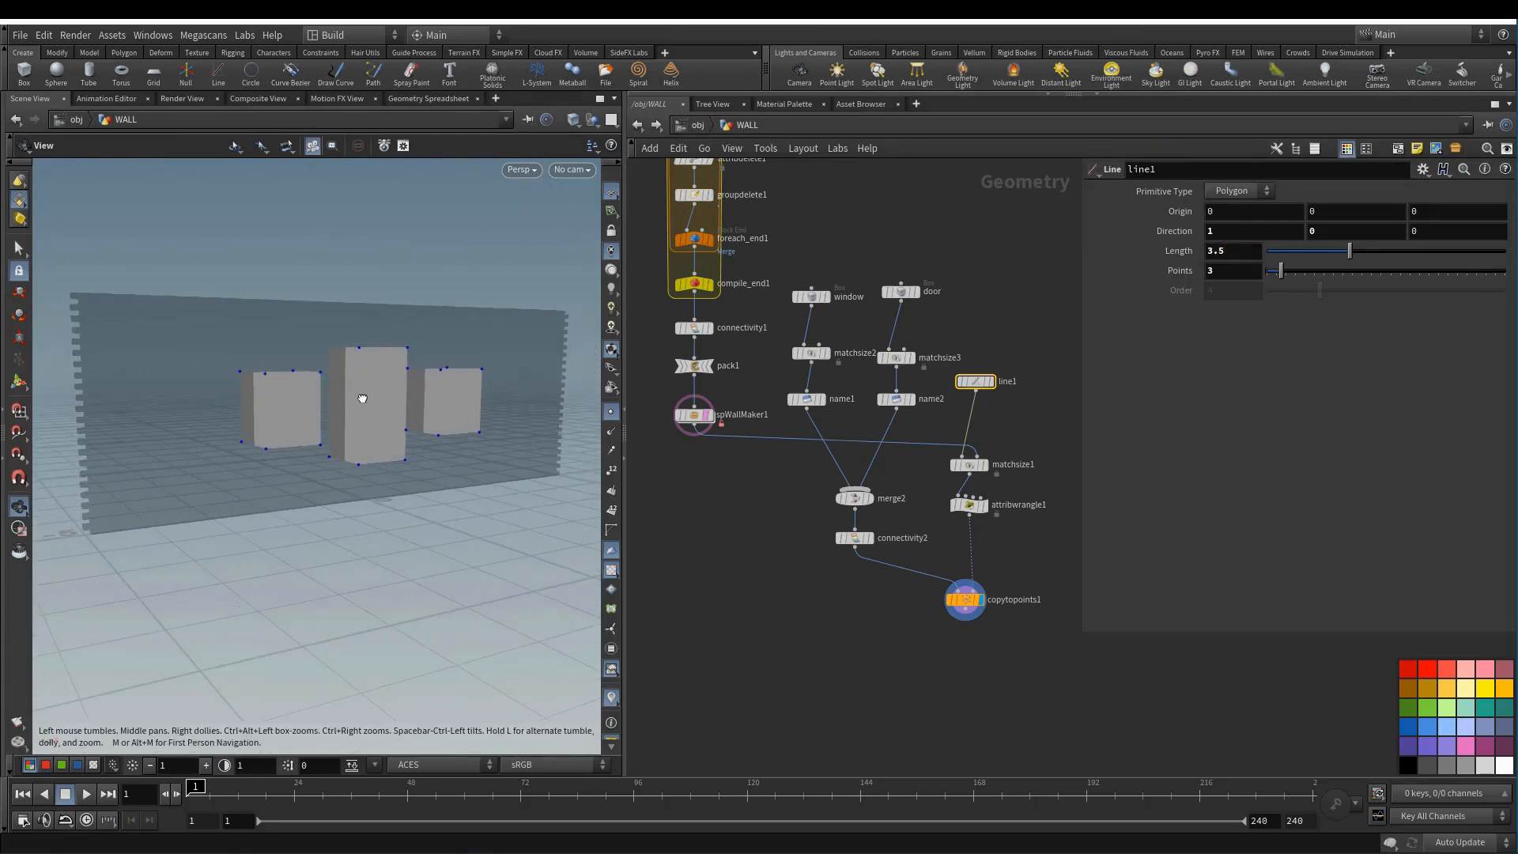
pyautogui.click(898, 291)
pyautogui.click(976, 381)
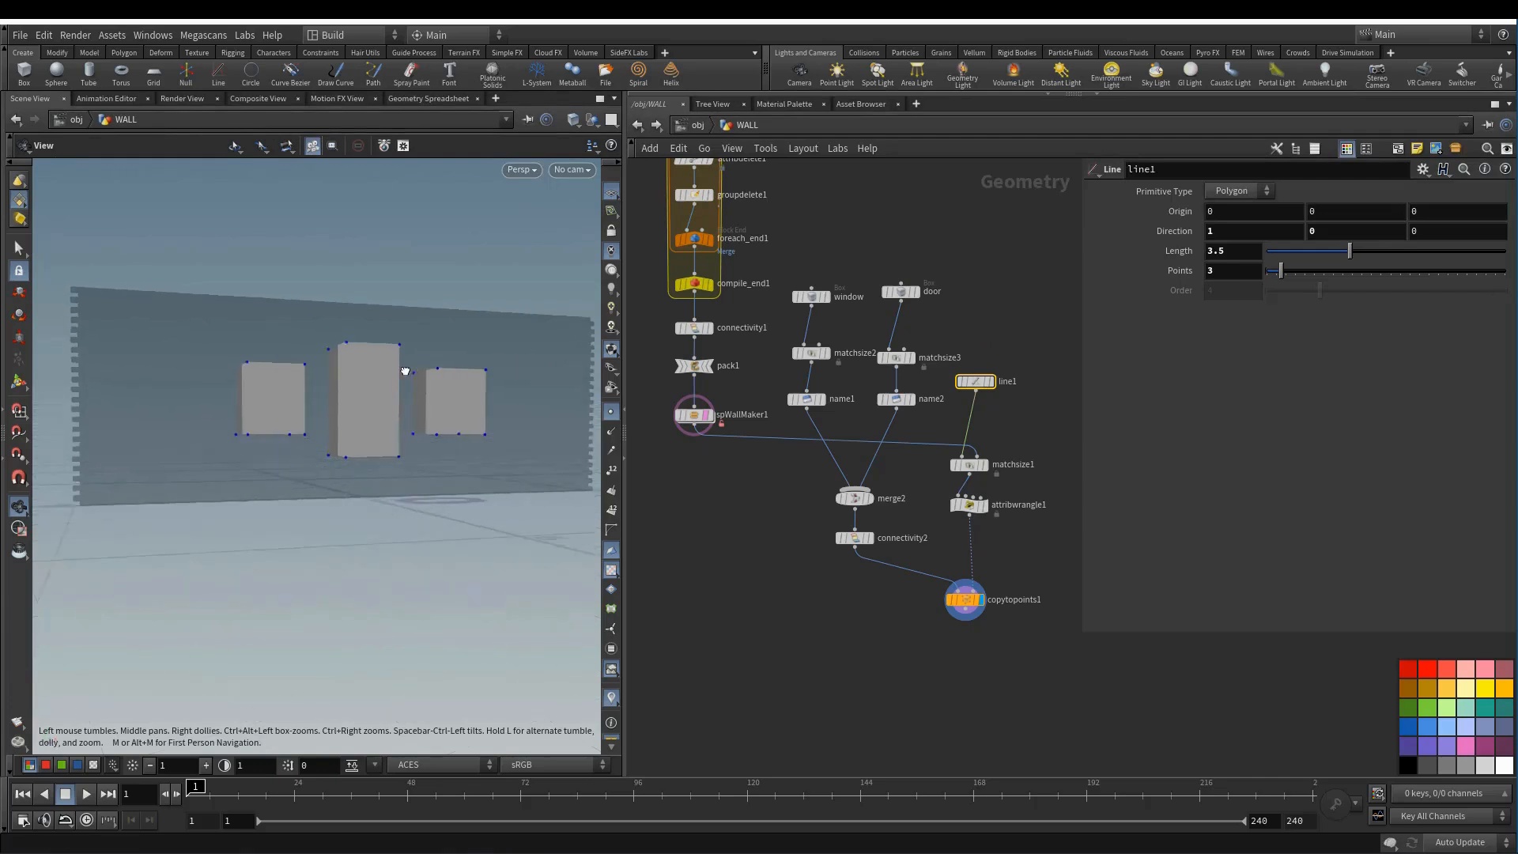
pyautogui.moveTo(403, 369)
pyautogui.mouseDown()
pyautogui.moveTo(519, 380)
pyautogui.moveTo(427, 381)
pyautogui.mouseUp()
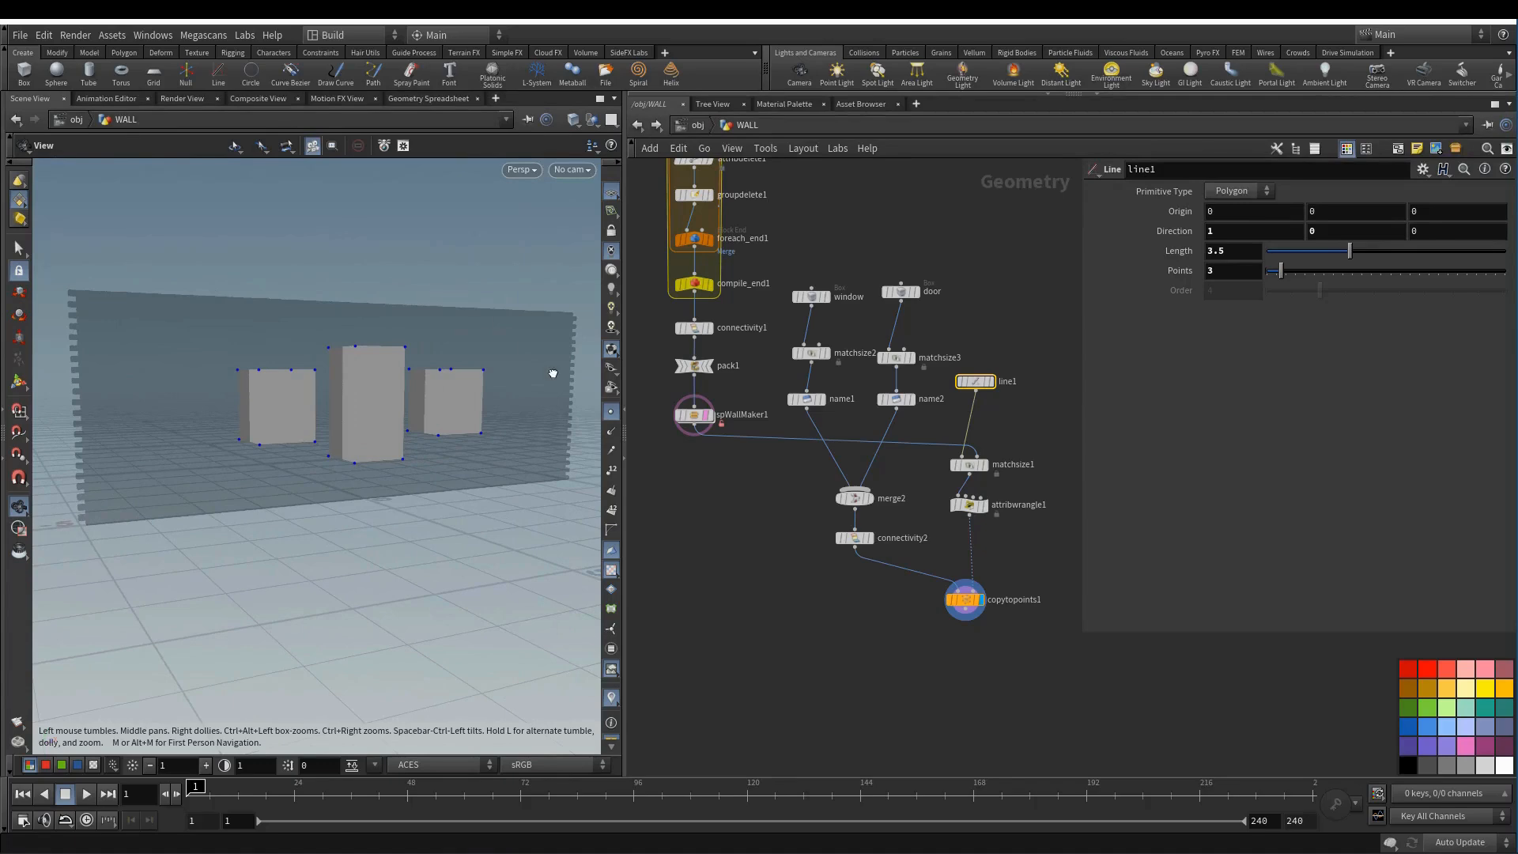
# - Colour the line1 and matchsize1 nodes orange
pyautogui.moveTo(857, 609); pyautogui.dragTo(838, 590, button='middle')
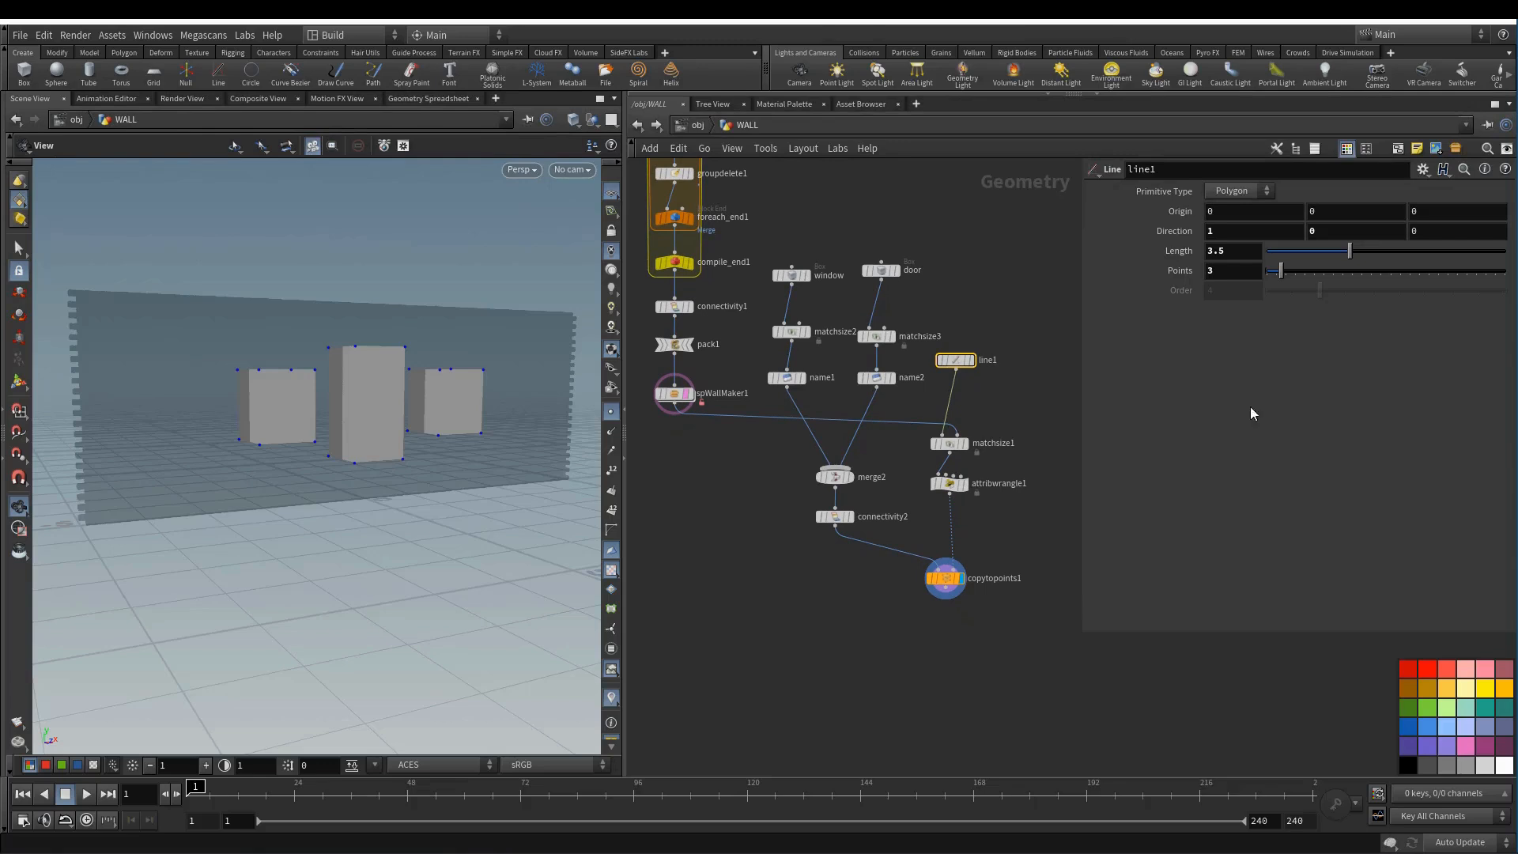
pyautogui.click(1504, 688)
pyautogui.click(949, 443)
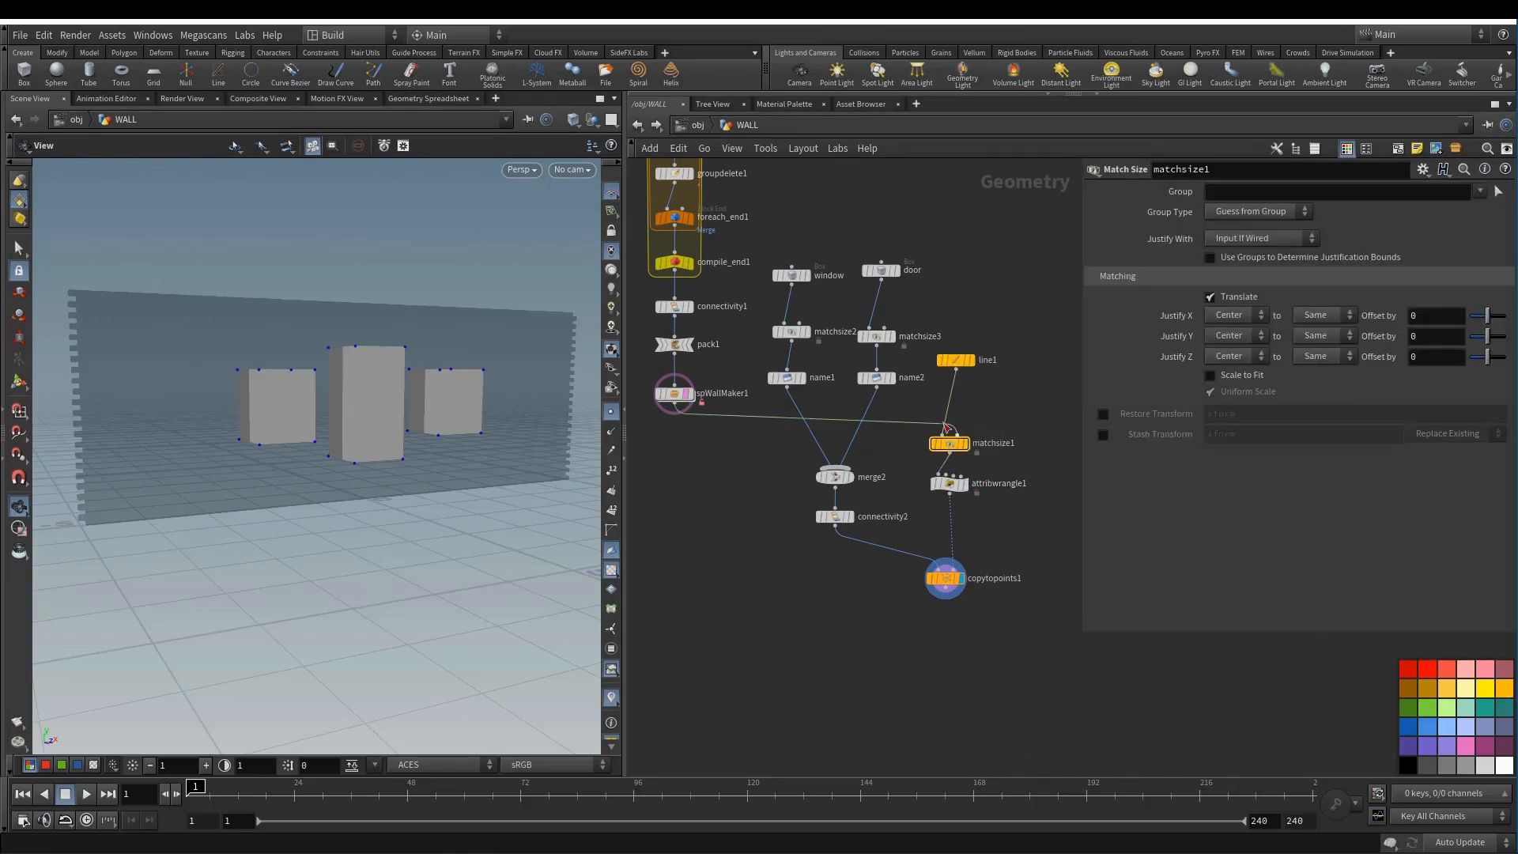
# - Try laying out the window and door branches separately and undo the last layout
pyautogui.moveTo(807, 240); pyautogui.dragTo(786, 382)
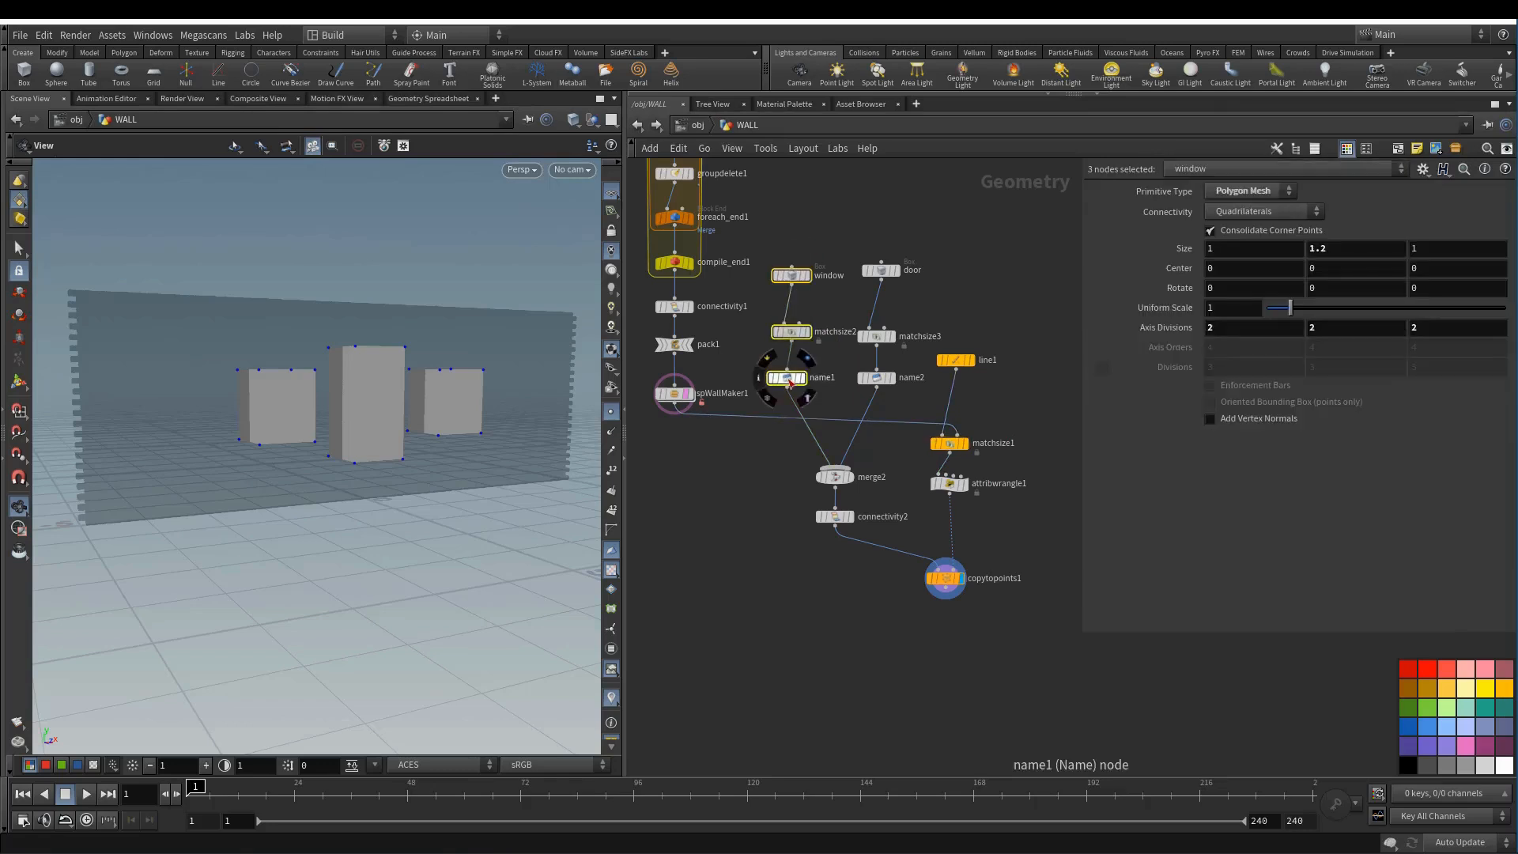
pyautogui.hotkey('shift', 'l')
pyautogui.moveTo(944, 219); pyautogui.dragTo(866, 389)
pyautogui.hotkey('shift', 'l')
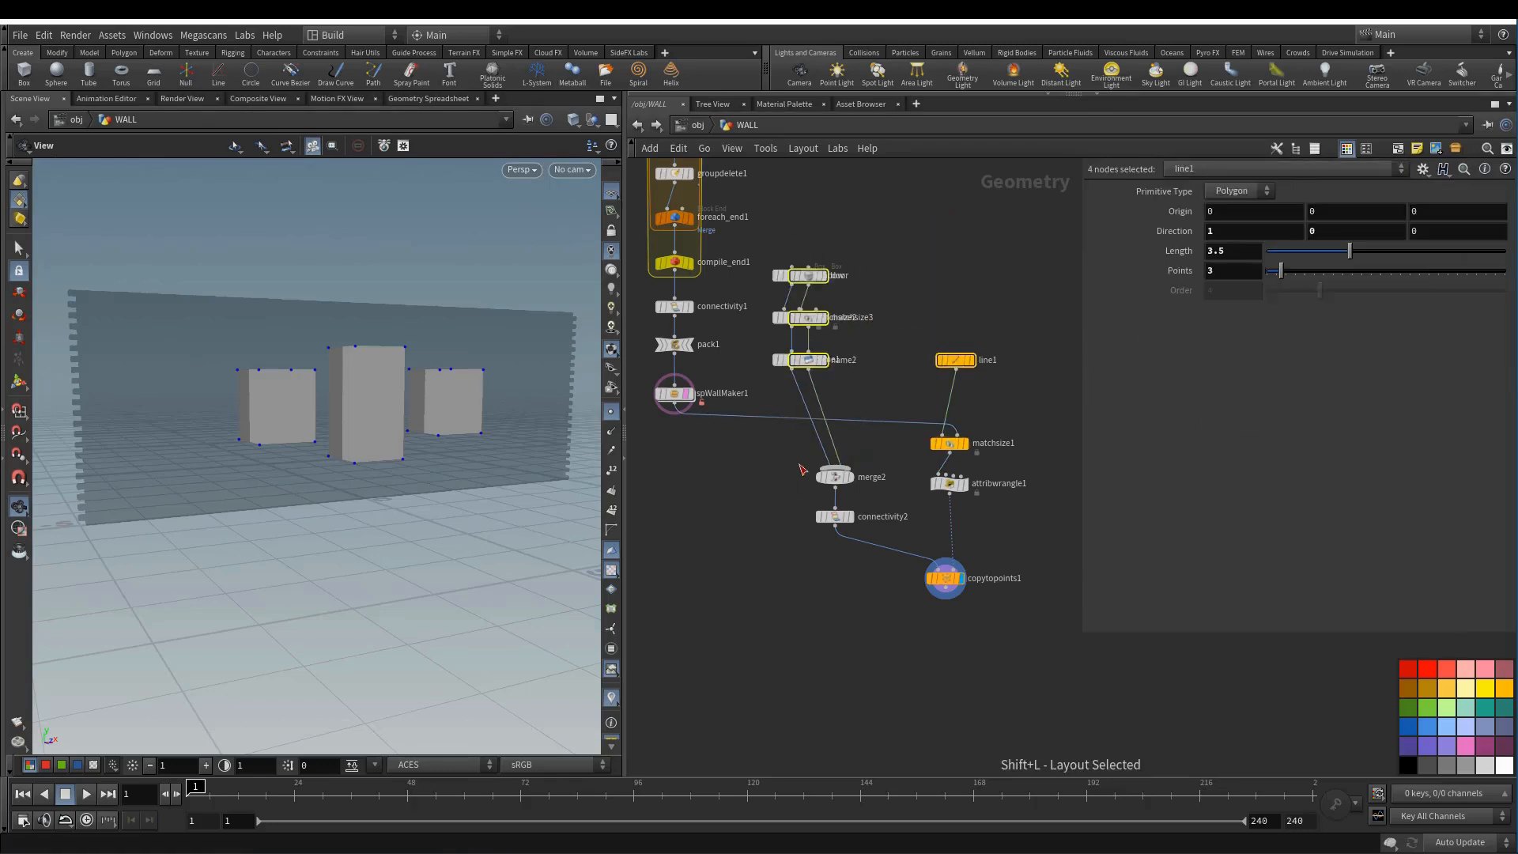
pyautogui.hotkey('ctrl', 'z')
# - Lay out the window and door branches together with merge2 and connectivity2, and place them and copytopoints1 lower in the network
pyautogui.moveTo(775, 232); pyautogui.dragTo(895, 542)
pyautogui.hotkey('shift', 'l')
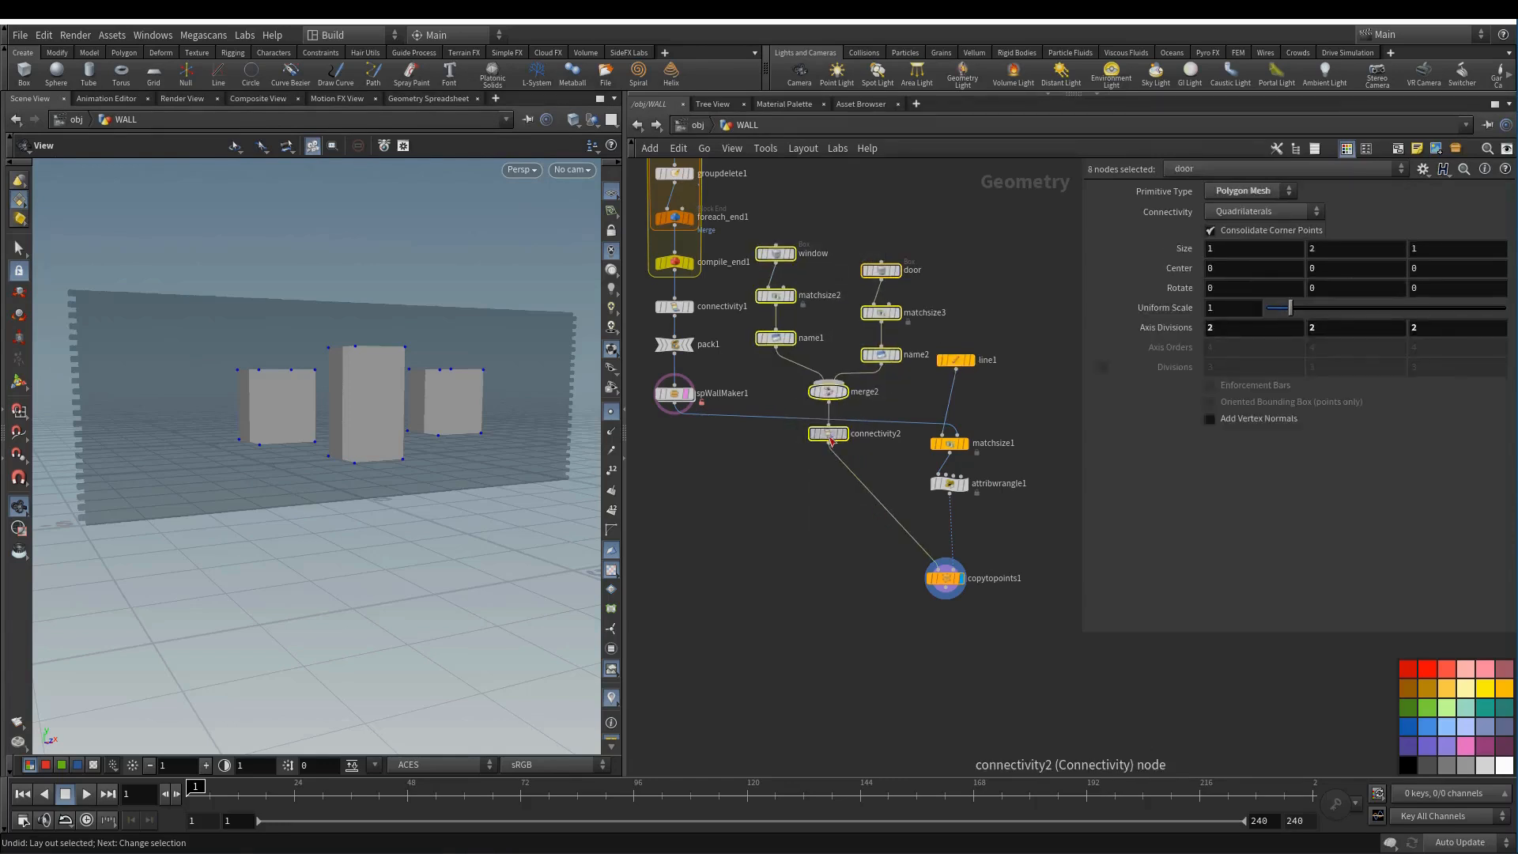
pyautogui.moveTo(828, 433); pyautogui.dragTo(811, 649)
pyautogui.moveTo(1019, 639); pyautogui.dragTo(931, 546, button='middle')
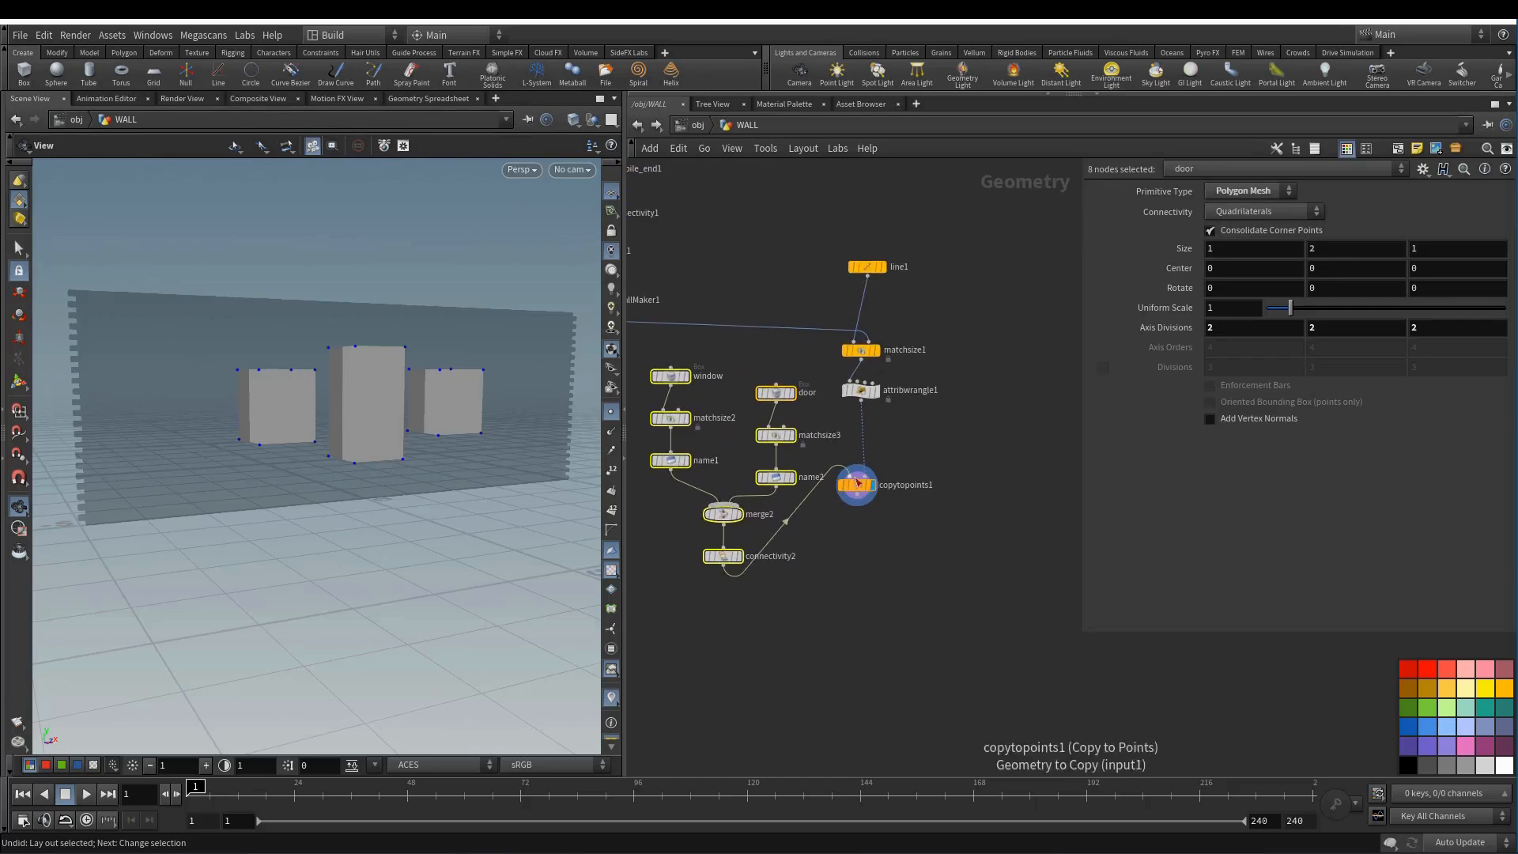
pyautogui.moveTo(857, 484); pyautogui.dragTo(880, 565)
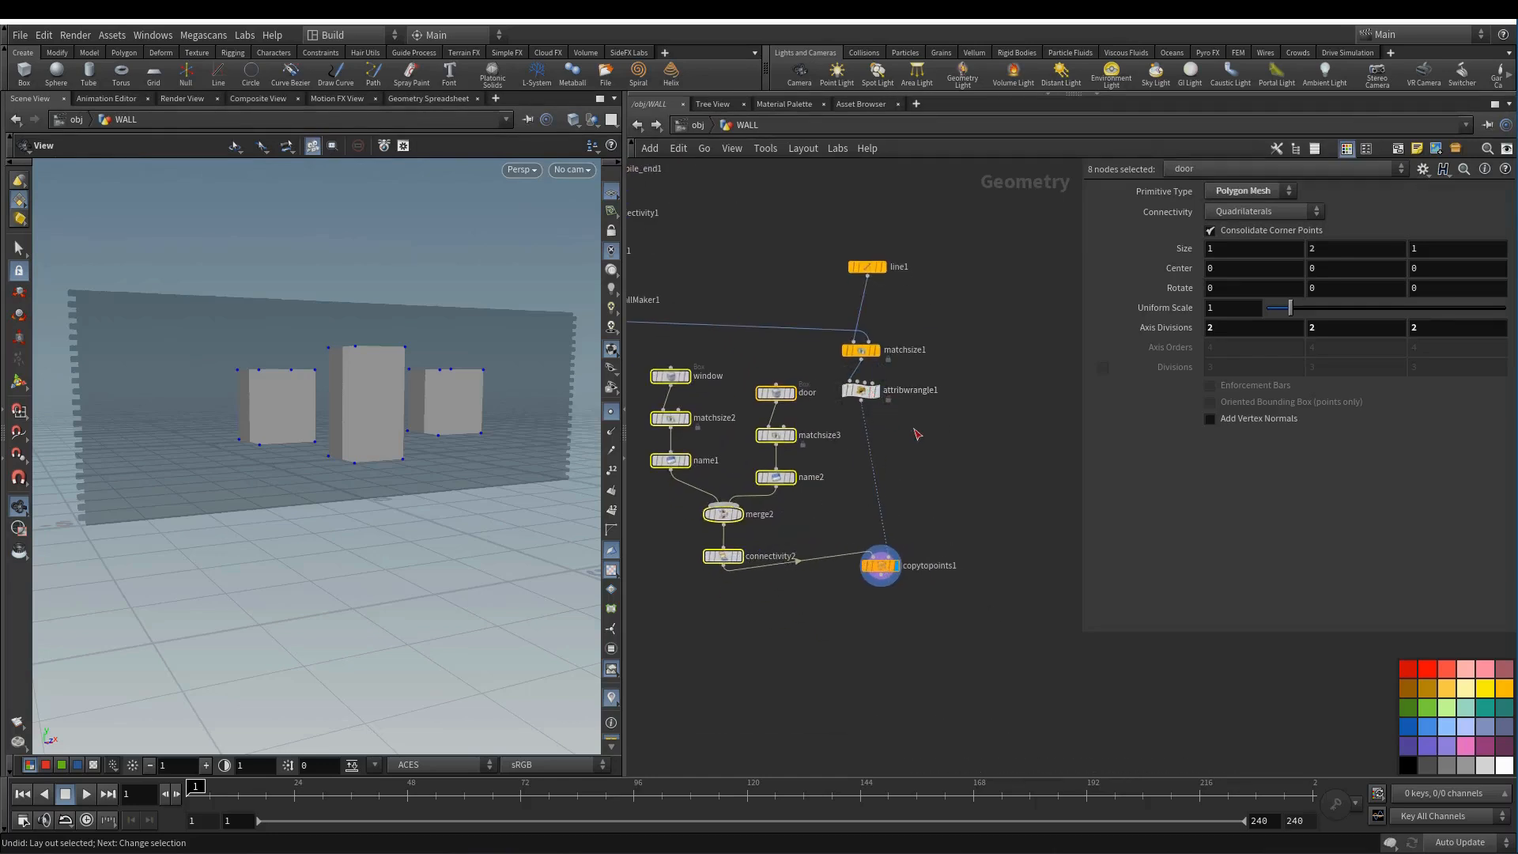
# - Move the line, window and door branches away from the wall network and place copytopoints1 below them
pyautogui.moveTo(915, 433); pyautogui.dragTo(853, 265)
pyautogui.moveTo(872, 383)
pyautogui.mouseDown()
pyautogui.moveTo(921, 422)
pyautogui.moveTo(885, 416)
pyautogui.moveTo(915, 400)
pyautogui.moveTo(894, 388)
pyautogui.mouseUp()
pyautogui.scroll(-2, 987, 477)
pyautogui.scroll(-1, 998, 514)
pyautogui.moveTo(1010, 600); pyautogui.dragTo(757, 312)
pyautogui.moveTo(770, 404); pyautogui.dragTo(886, 404)
pyautogui.moveTo(963, 613); pyautogui.dragTo(749, 569, button='middle')
pyautogui.click(749, 569)
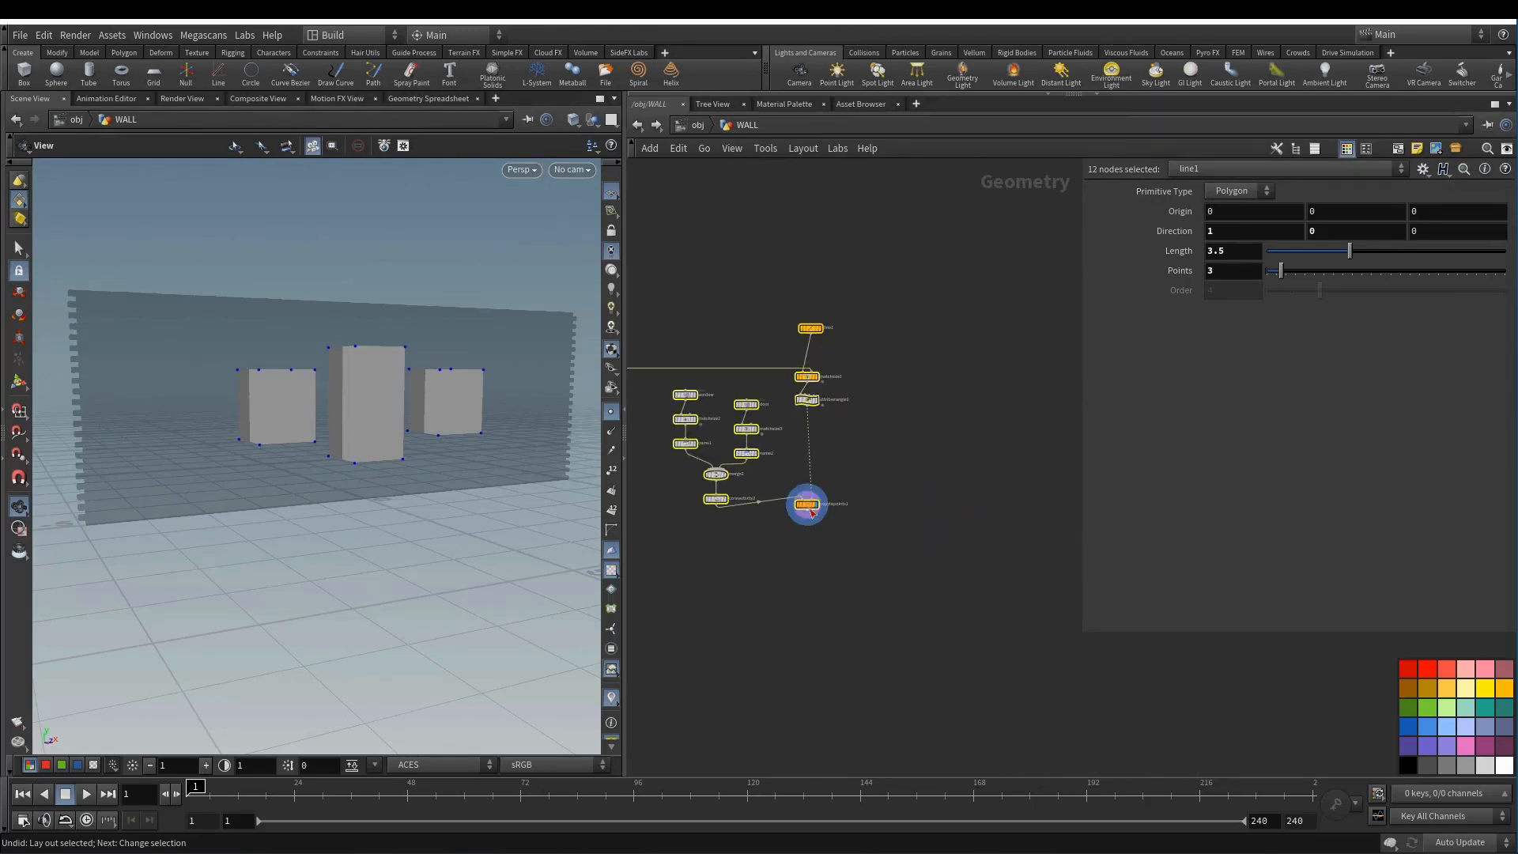
pyautogui.scroll(-1, 822, 506)
pyautogui.moveTo(831, 513); pyautogui.dragTo(830, 540)
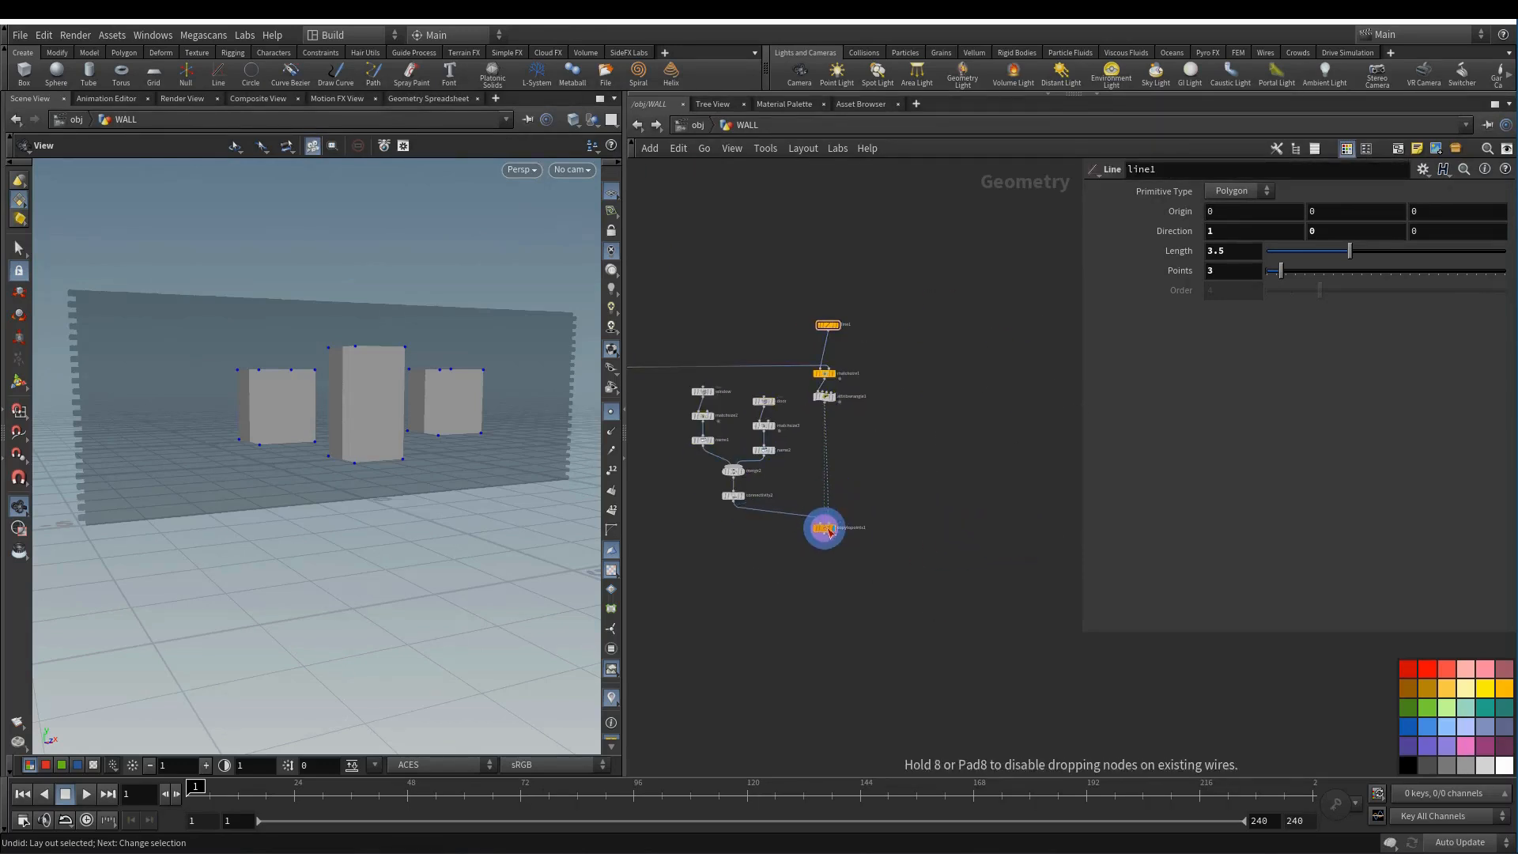
# - Enclose the line, window, door and copytopoints1 nodes in a network box titled CUTTER GEO
pyautogui.moveTo(993, 634); pyautogui.dragTo(664, 269)
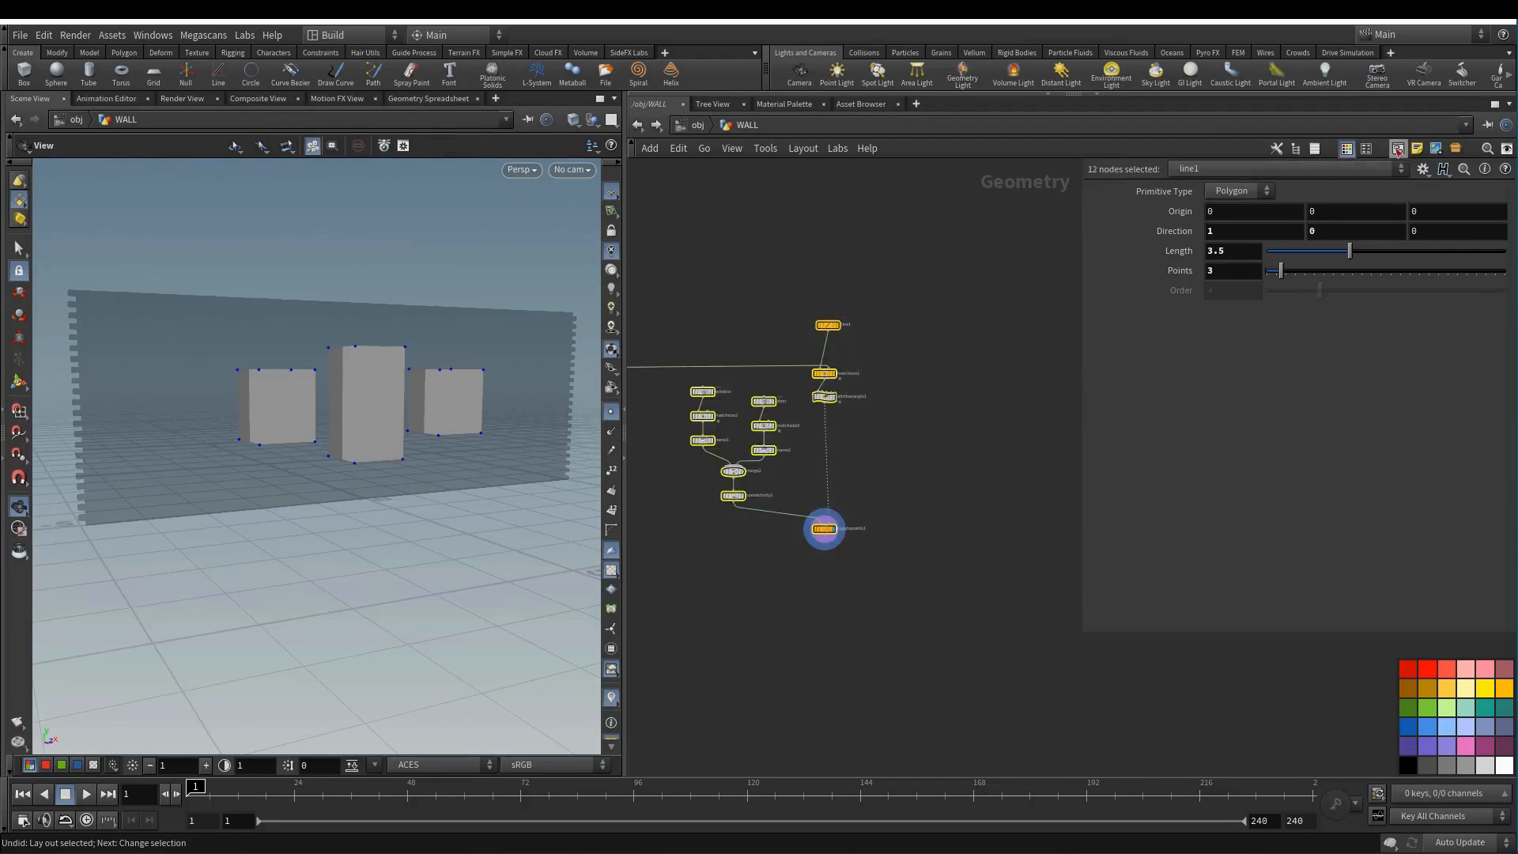
pyautogui.hotkey('shift', 'o')
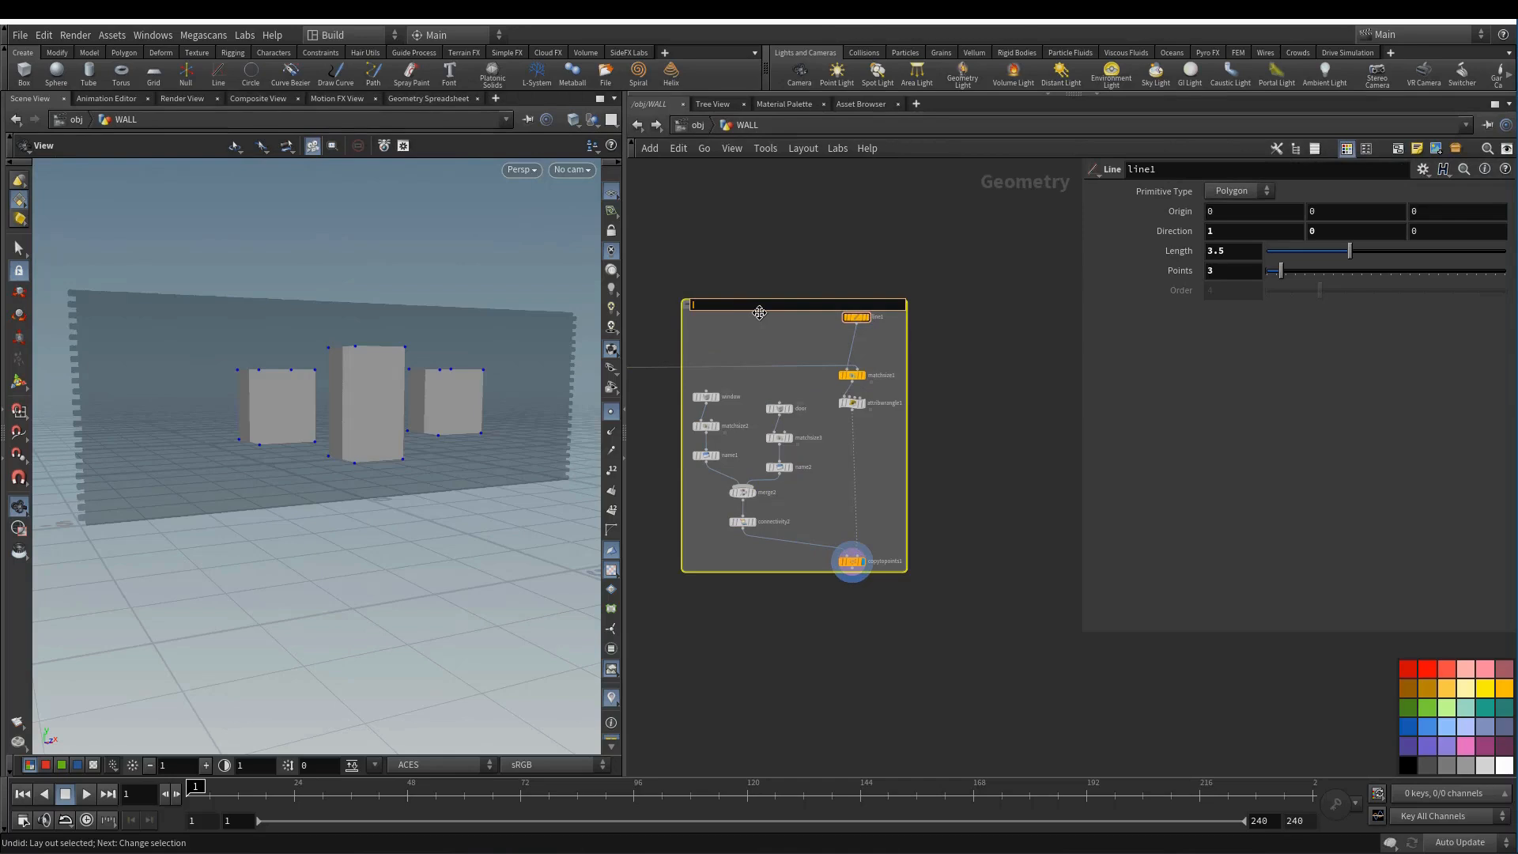
pyautogui.write('CUTTER GEO')
pyautogui.press('Return')
# - Colour the CUTTER GEO network box purple and enlarge it around its nodes
pyautogui.press('c')
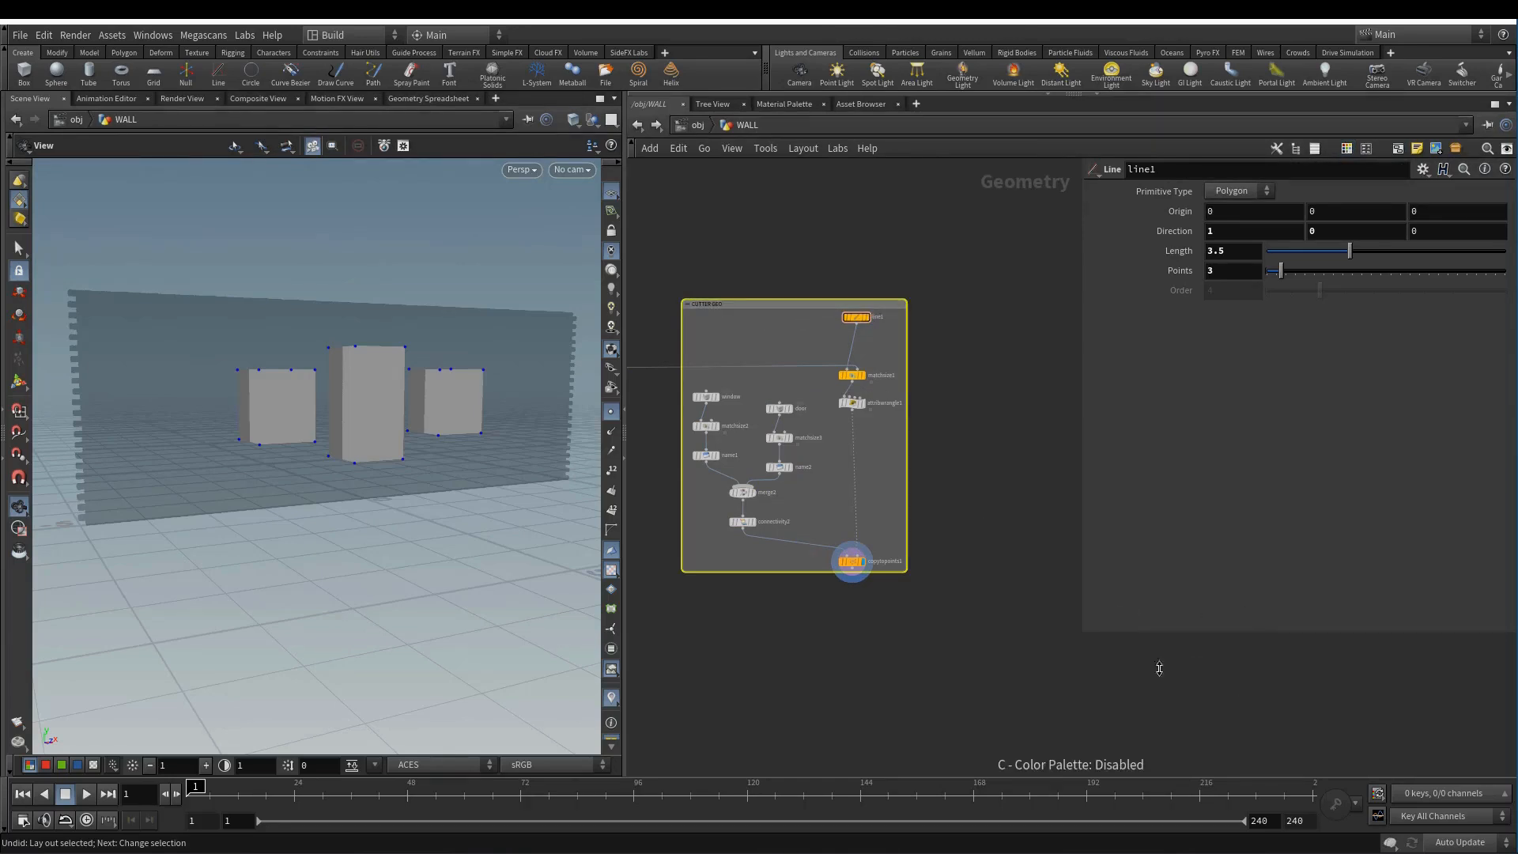
pyautogui.press('c')
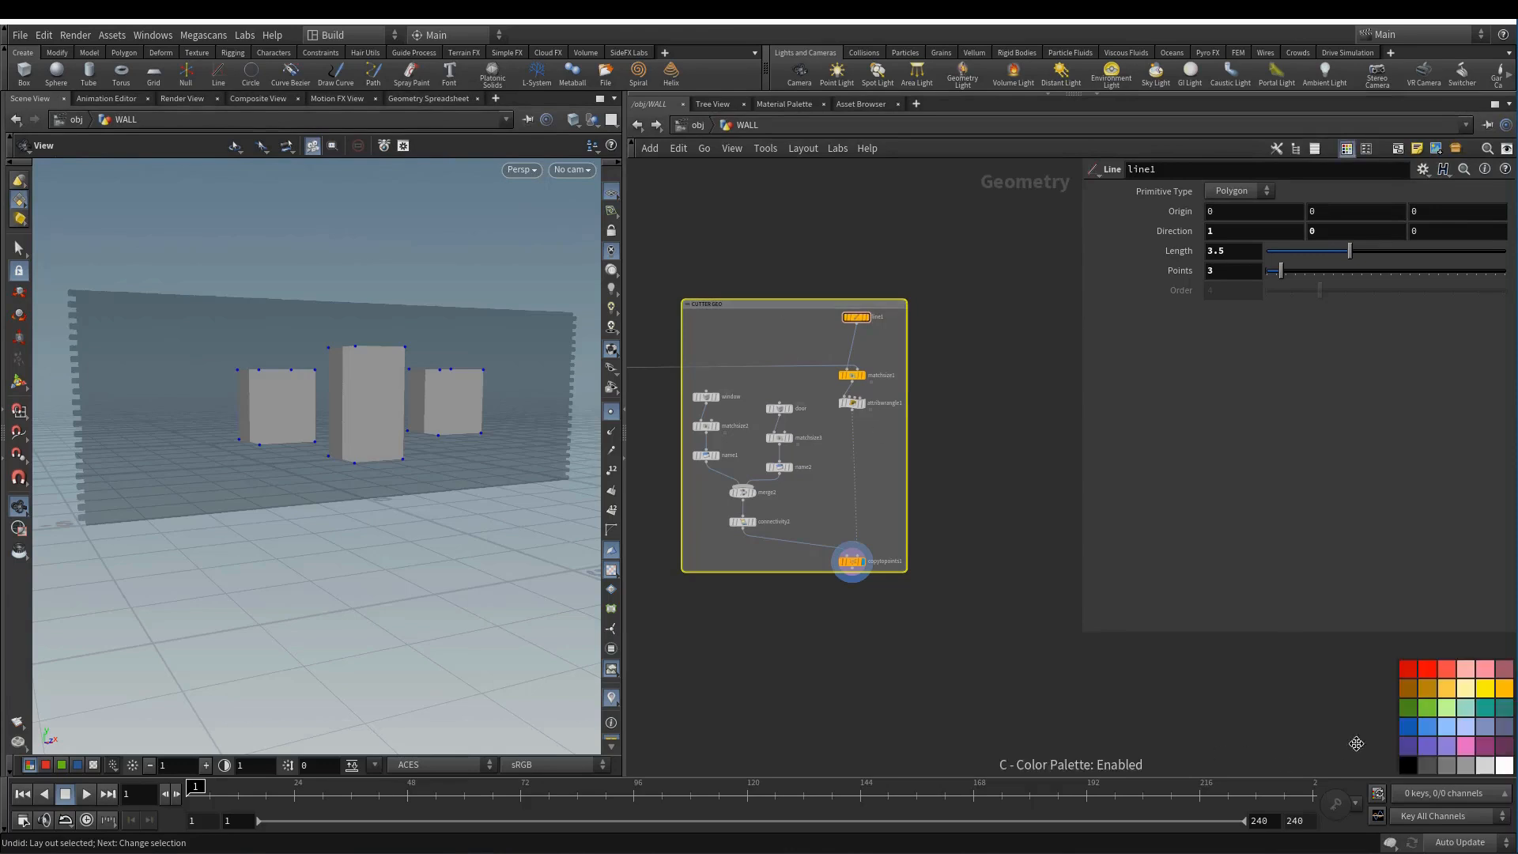
pyautogui.click(1406, 745)
pyautogui.scroll(1, 949, 575)
pyautogui.moveTo(892, 565); pyautogui.dragTo(973, 667)
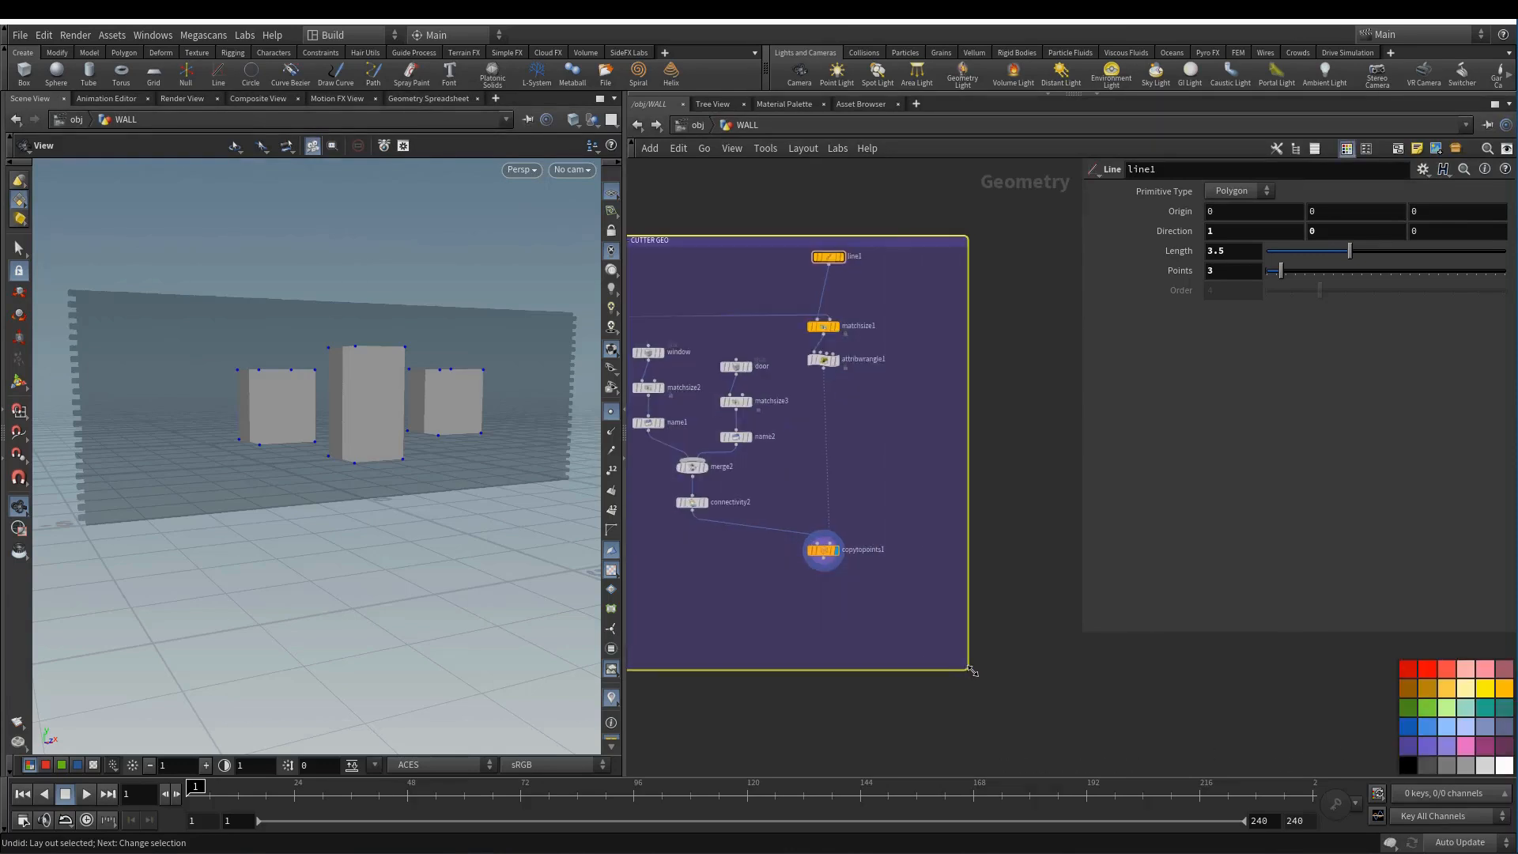
# - Enclose the nodes from compile_begin1 to pack1 in a new network box
pyautogui.scroll(-2, 794, 649)
pyautogui.moveTo(782, 306); pyautogui.dragTo(904, 392, button='middle')
pyautogui.scroll(1, 857, 340)
pyautogui.moveTo(913, 338); pyautogui.dragTo(925, 369, button='middle')
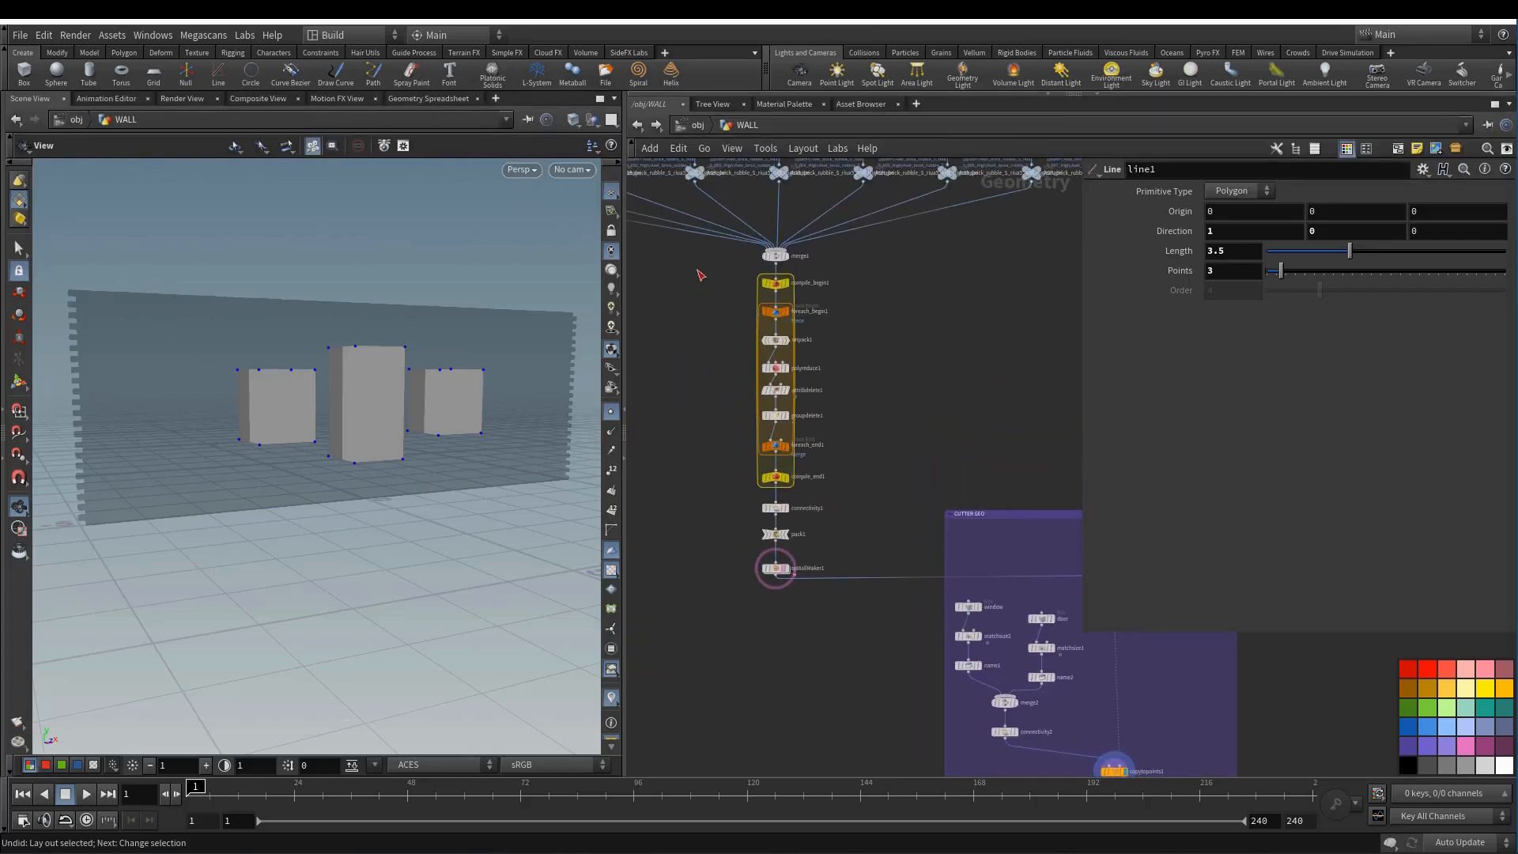
pyautogui.moveTo(734, 314); pyautogui.dragTo(874, 542)
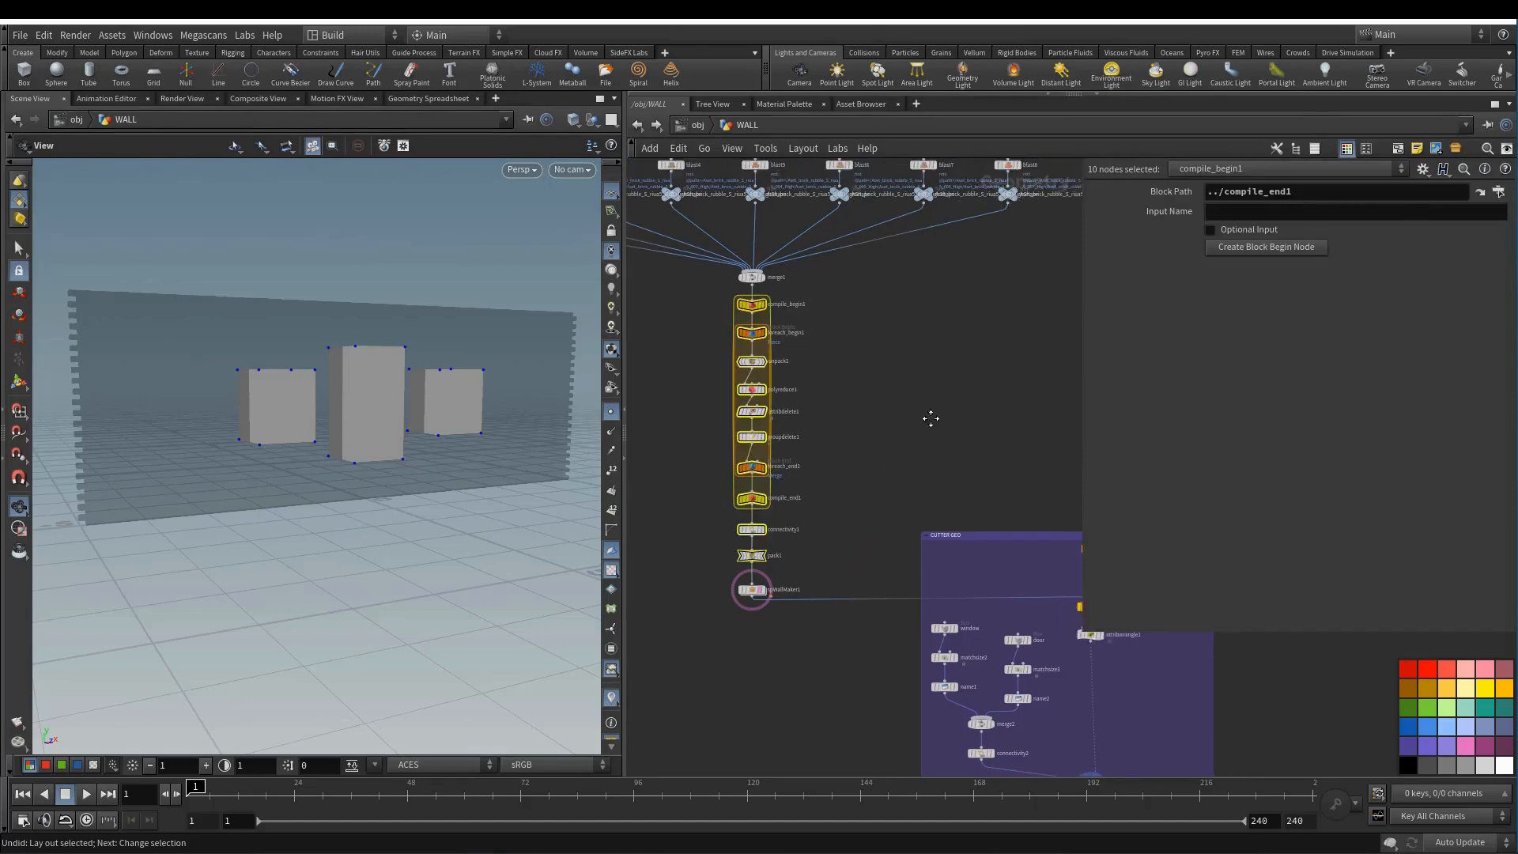
pyautogui.click(1397, 149)
# - Title the network box around the compile block SIMPLYFY ASSET
pyautogui.scroll(2, 939, 322)
pyautogui.moveTo(906, 318); pyautogui.dragTo(1076, 347, button='middle')
pyautogui.click(1026, 342)
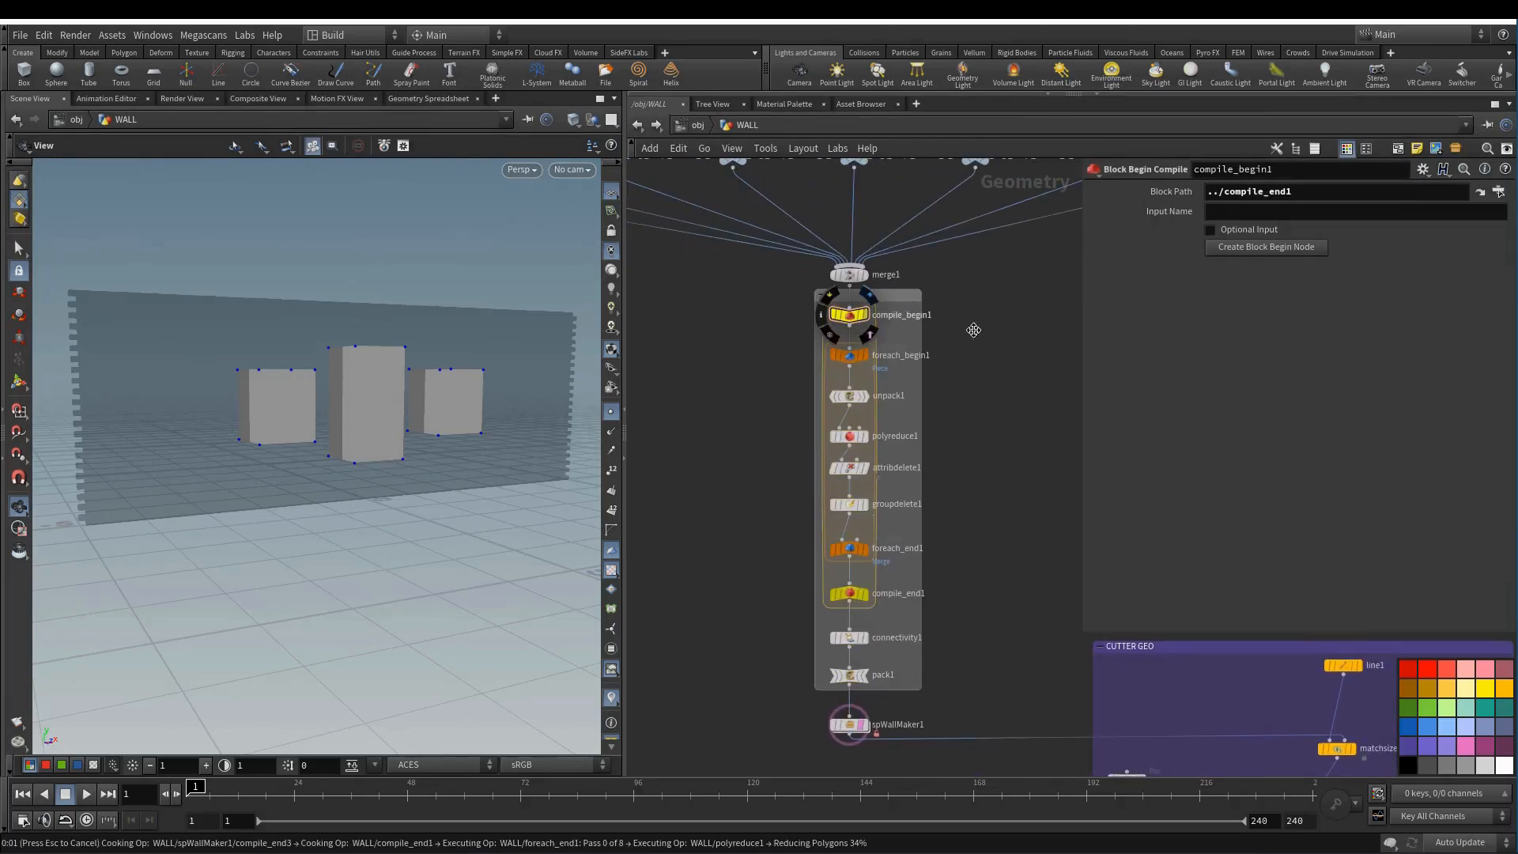
pyautogui.hotkey('ctrl', 'z')
pyautogui.click(906, 349)
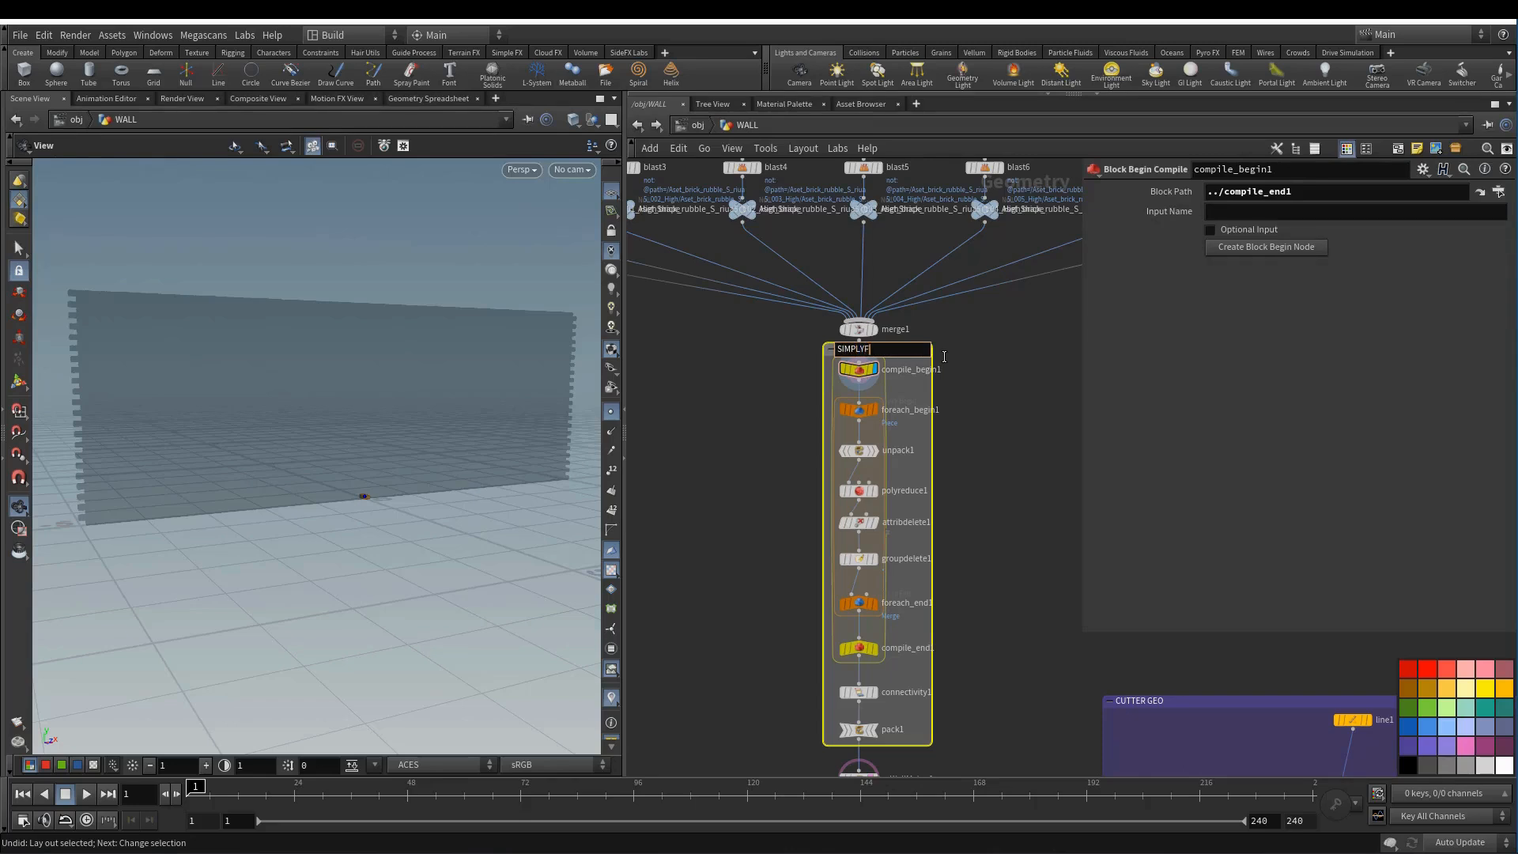
pyautogui.write('T')
pyautogui.press('Return')
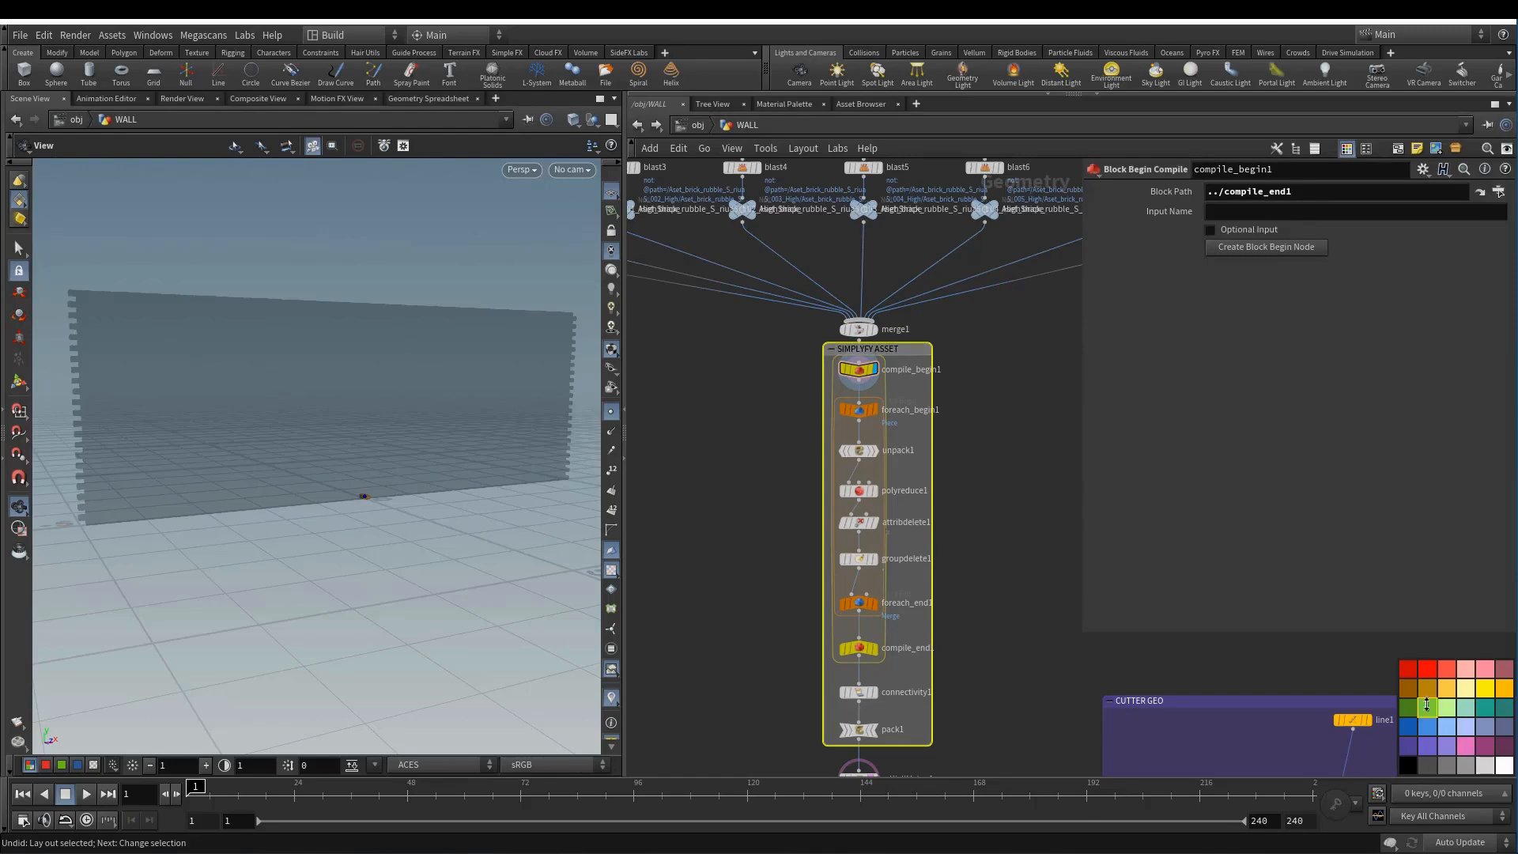
# - Colour the SIMPLYFY ASSET network box orange-brown and extend its lower edge slightly below the pack1 node
pyautogui.click(1408, 688)
pyautogui.moveTo(985, 695); pyautogui.dragTo(959, 606, button='middle')
pyautogui.scroll(-1, 959, 608)
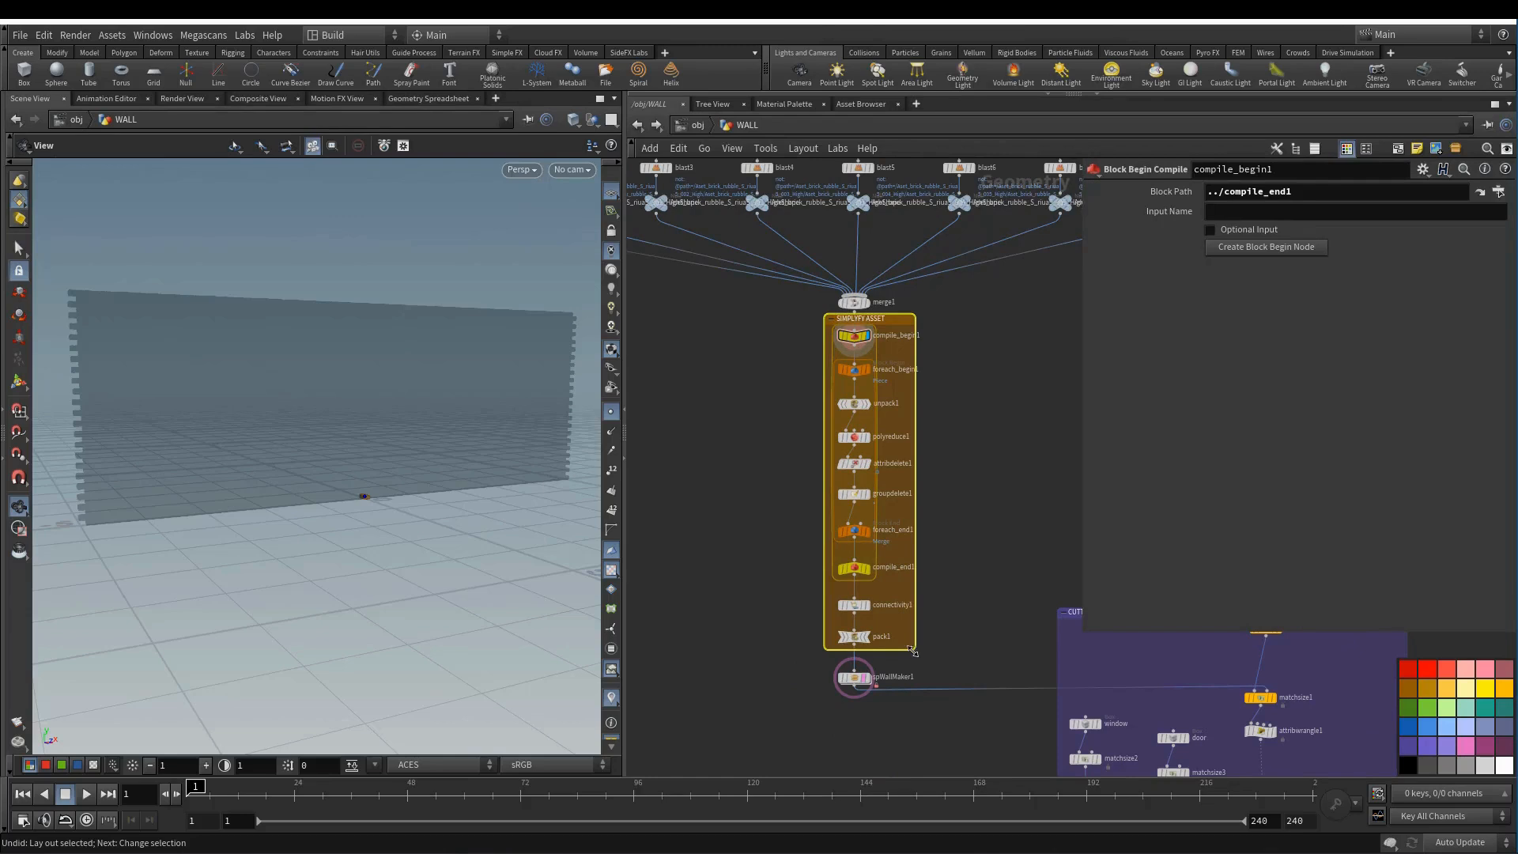
pyautogui.moveTo(913, 651); pyautogui.dragTo(913, 655)
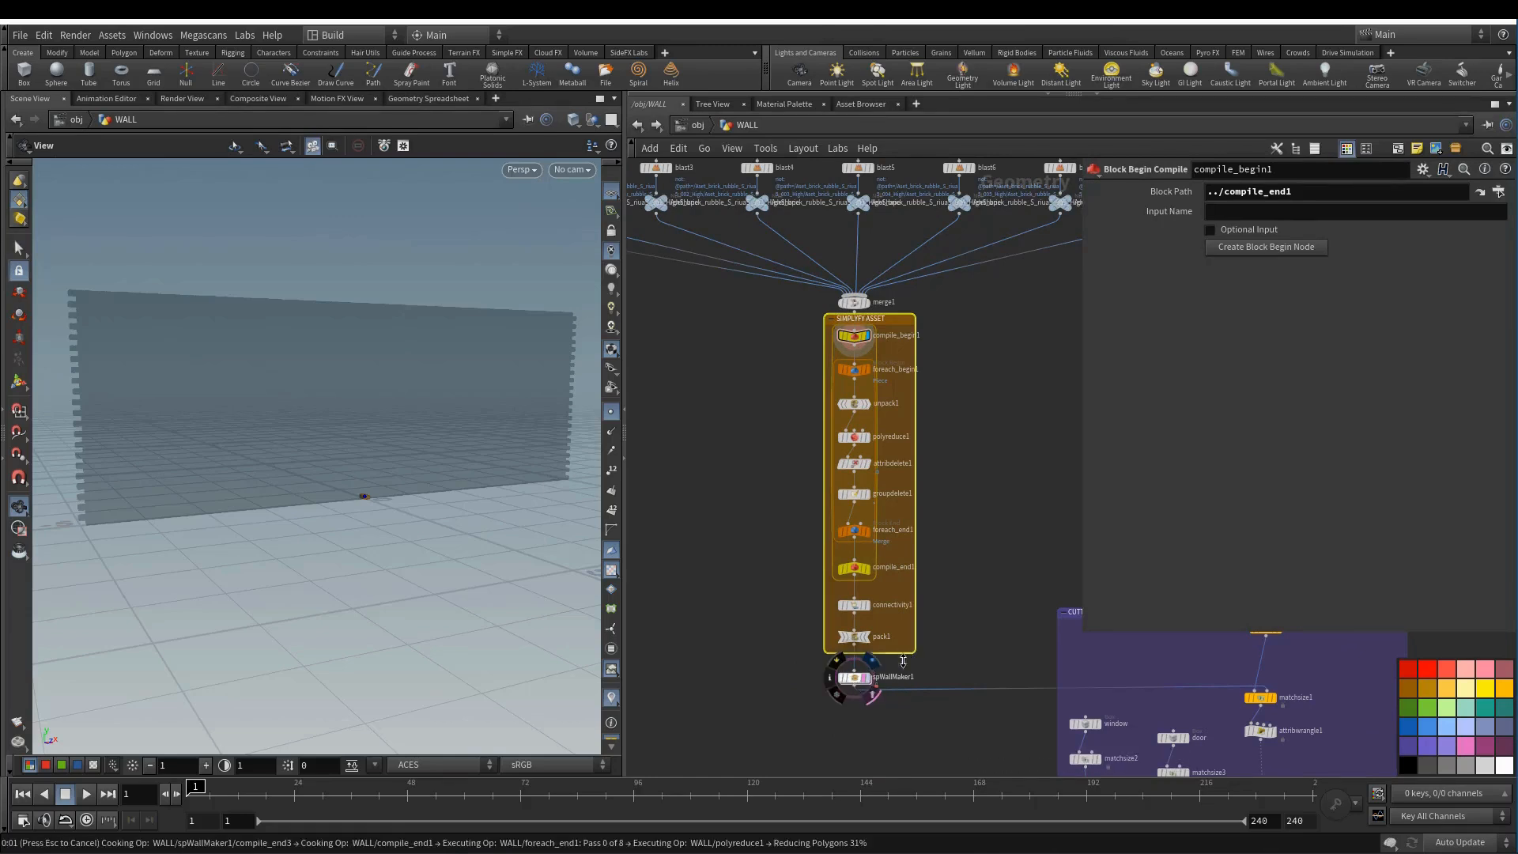
# - Move the spWallMaker1 node and the CUTTER GEO network box further down, leaving space below the SIMPLYFY ASSET box
pyautogui.moveTo(940, 733); pyautogui.dragTo(912, 562, button='middle')
pyautogui.scroll(1, 912, 562)
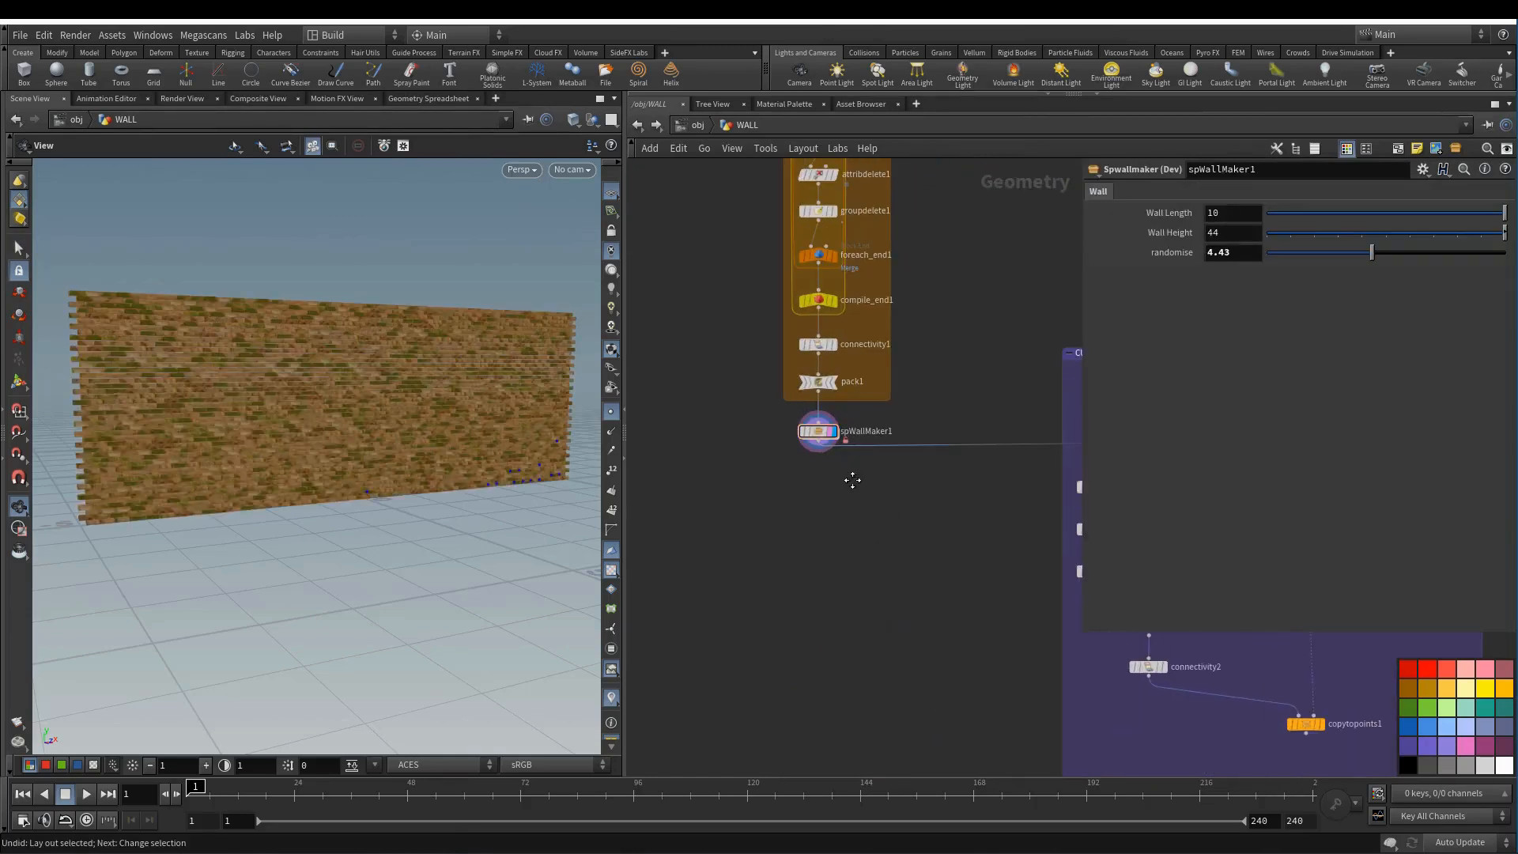
pyautogui.moveTo(821, 438); pyautogui.dragTo(821, 463)
pyautogui.moveTo(905, 529); pyautogui.dragTo(739, 494, button='middle')
pyautogui.scroll(-2, 874, 528)
pyautogui.moveTo(921, 357); pyautogui.dragTo(953, 476)
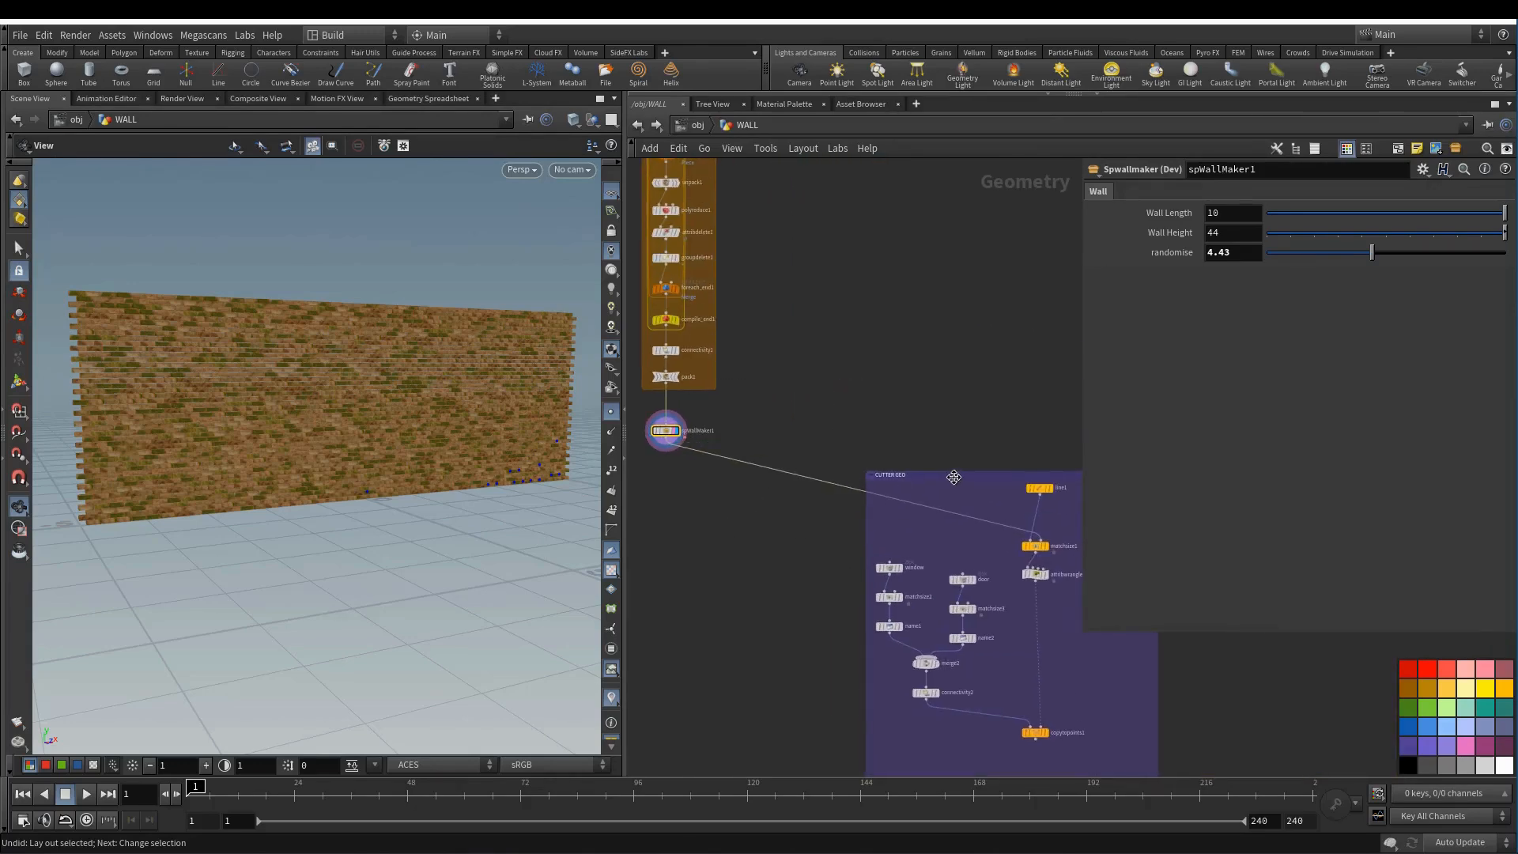
pyautogui.moveTo(710, 542); pyautogui.dragTo(806, 499, button='middle')
pyautogui.moveTo(766, 394); pyautogui.dragTo(759, 451)
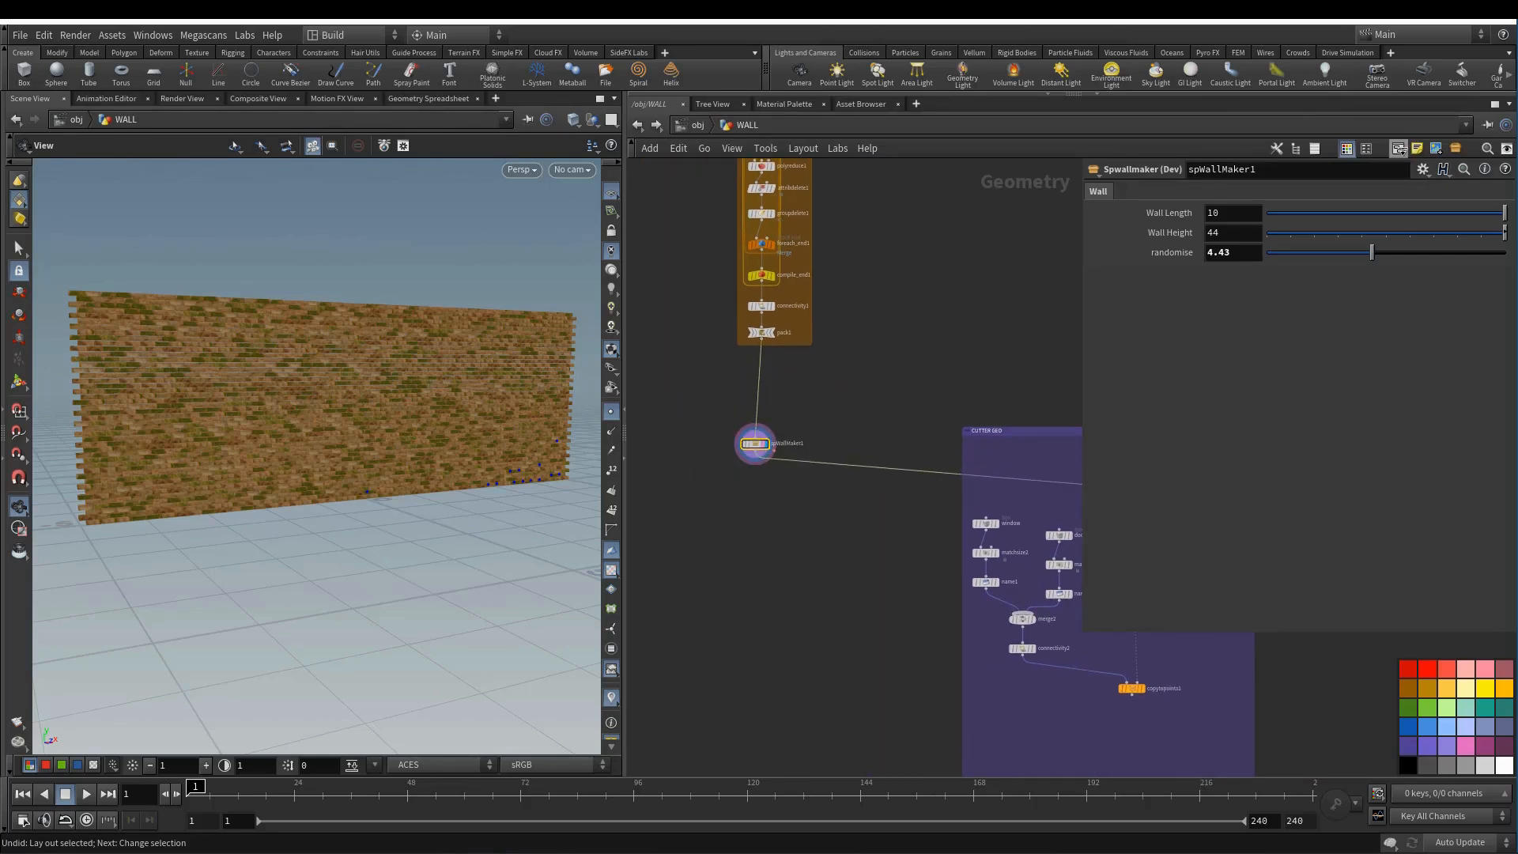
# - Enclose the spWallMaker1 node in an enlarged network box titled MAKE WALL, with the node placed in its middle
pyautogui.click(1398, 149)
pyautogui.scroll(2, 728, 440)
pyautogui.moveTo(819, 457); pyautogui.dragTo(854, 560)
pyautogui.doubleClick(839, 432)
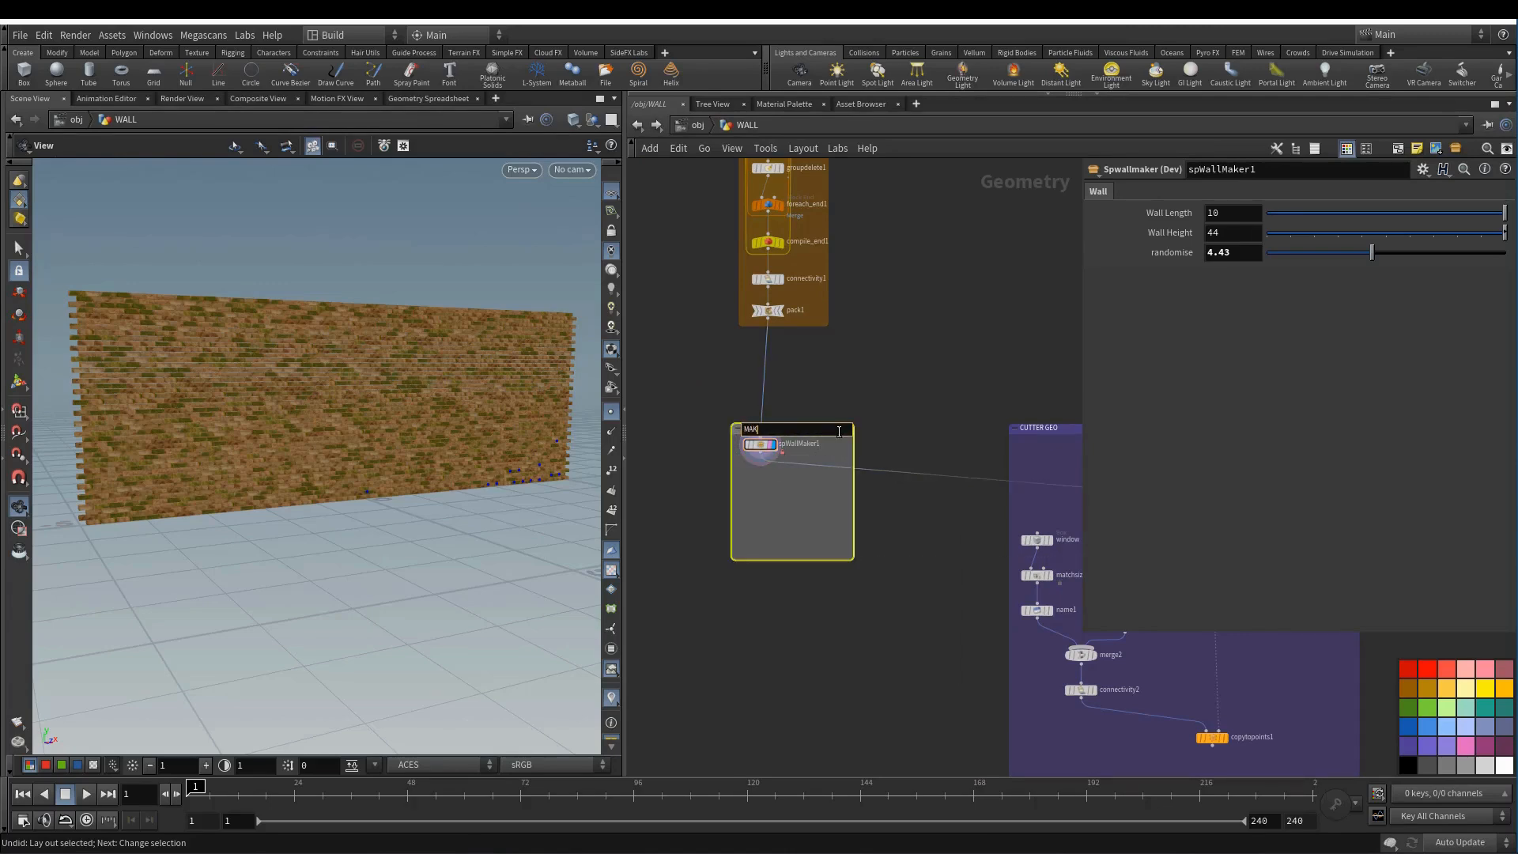
pyautogui.write('MAKE WALL')
pyautogui.press('Return')
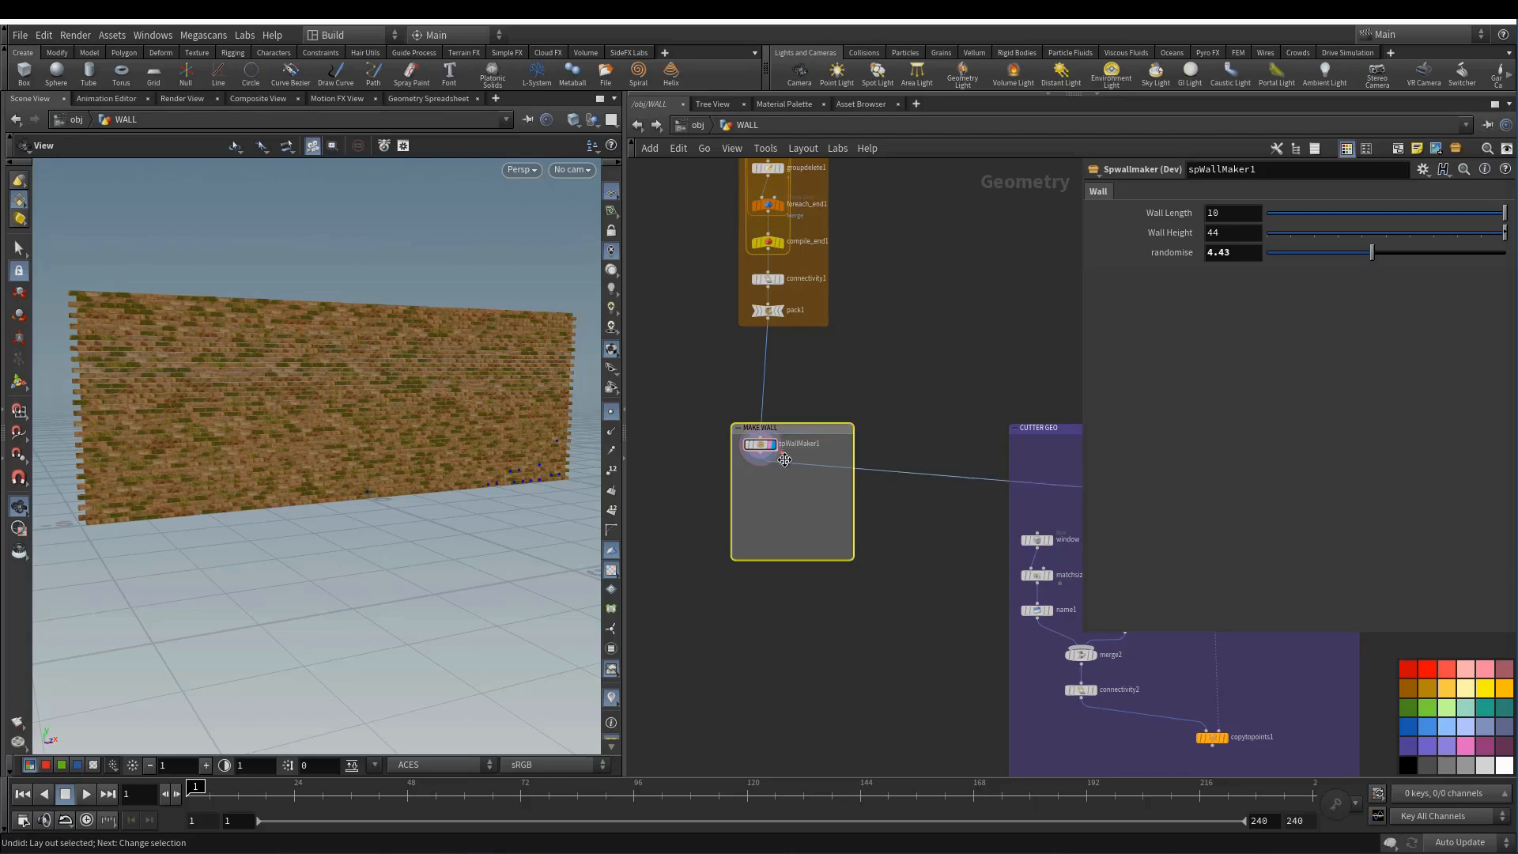
pyautogui.moveTo(760, 445); pyautogui.dragTo(767, 485)
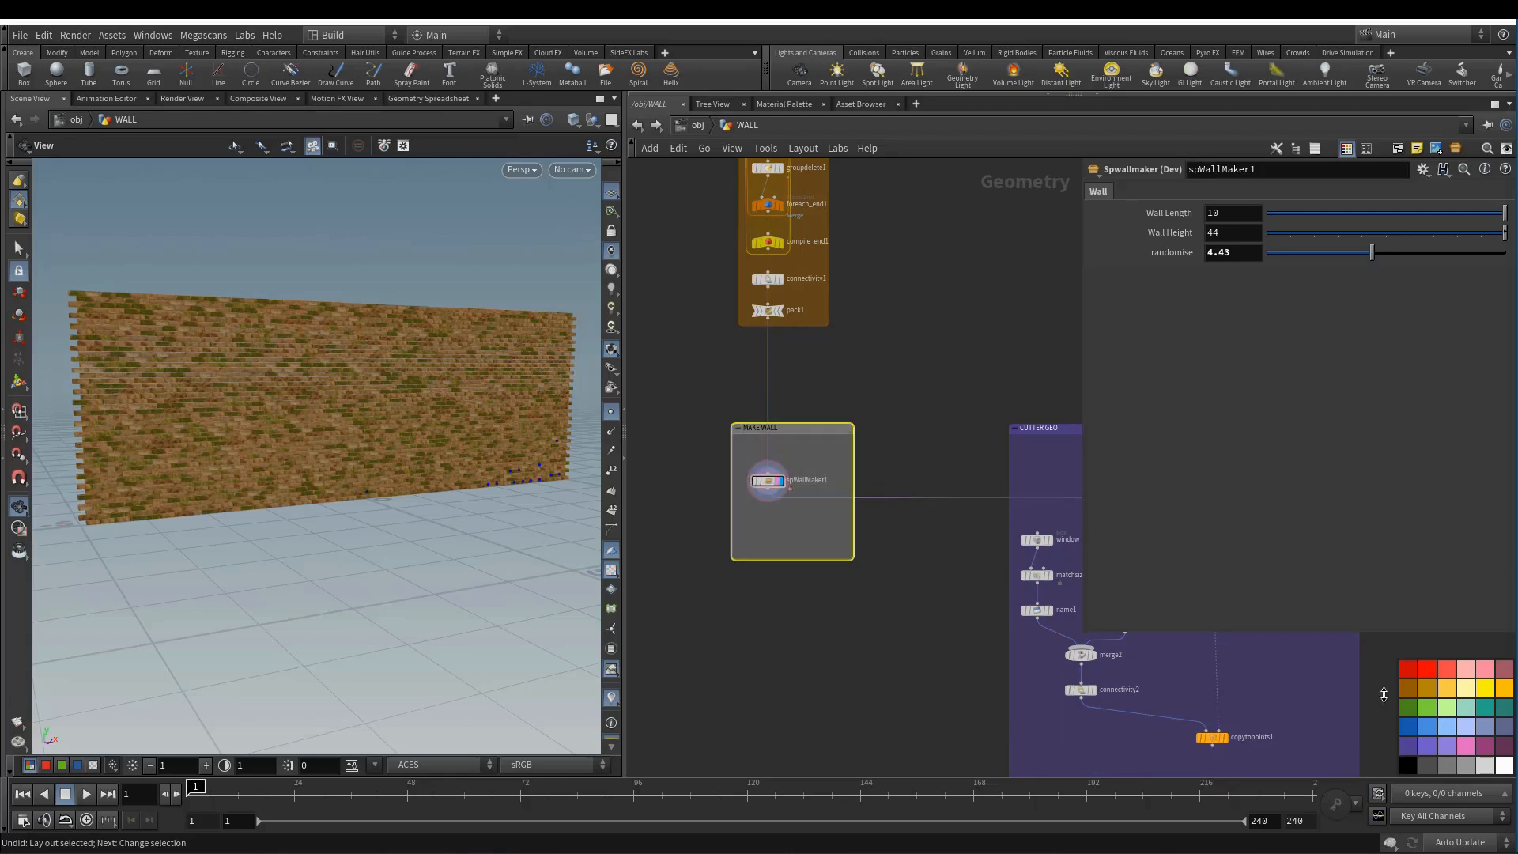
# - Colour the MAKE WALL network box green and save the scene
pyautogui.click(1405, 706)
pyautogui.scroll(-3, 810, 610)
pyautogui.hotkey('ctrl', 's')
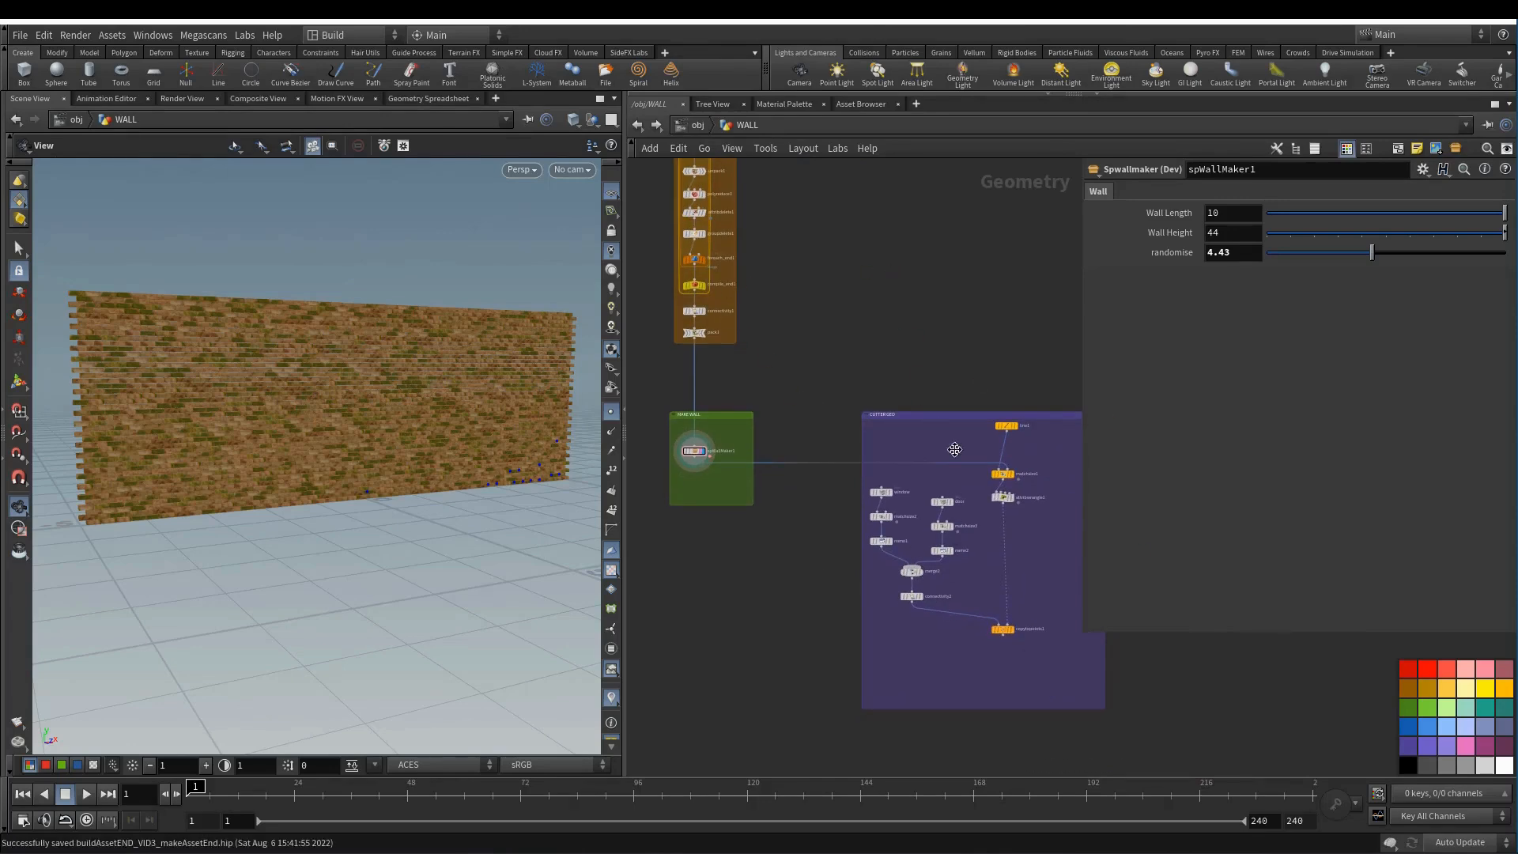
# - Display the output of the copytopoints1 node in the CUTTER GEO box
pyautogui.scroll(2, 955, 449)
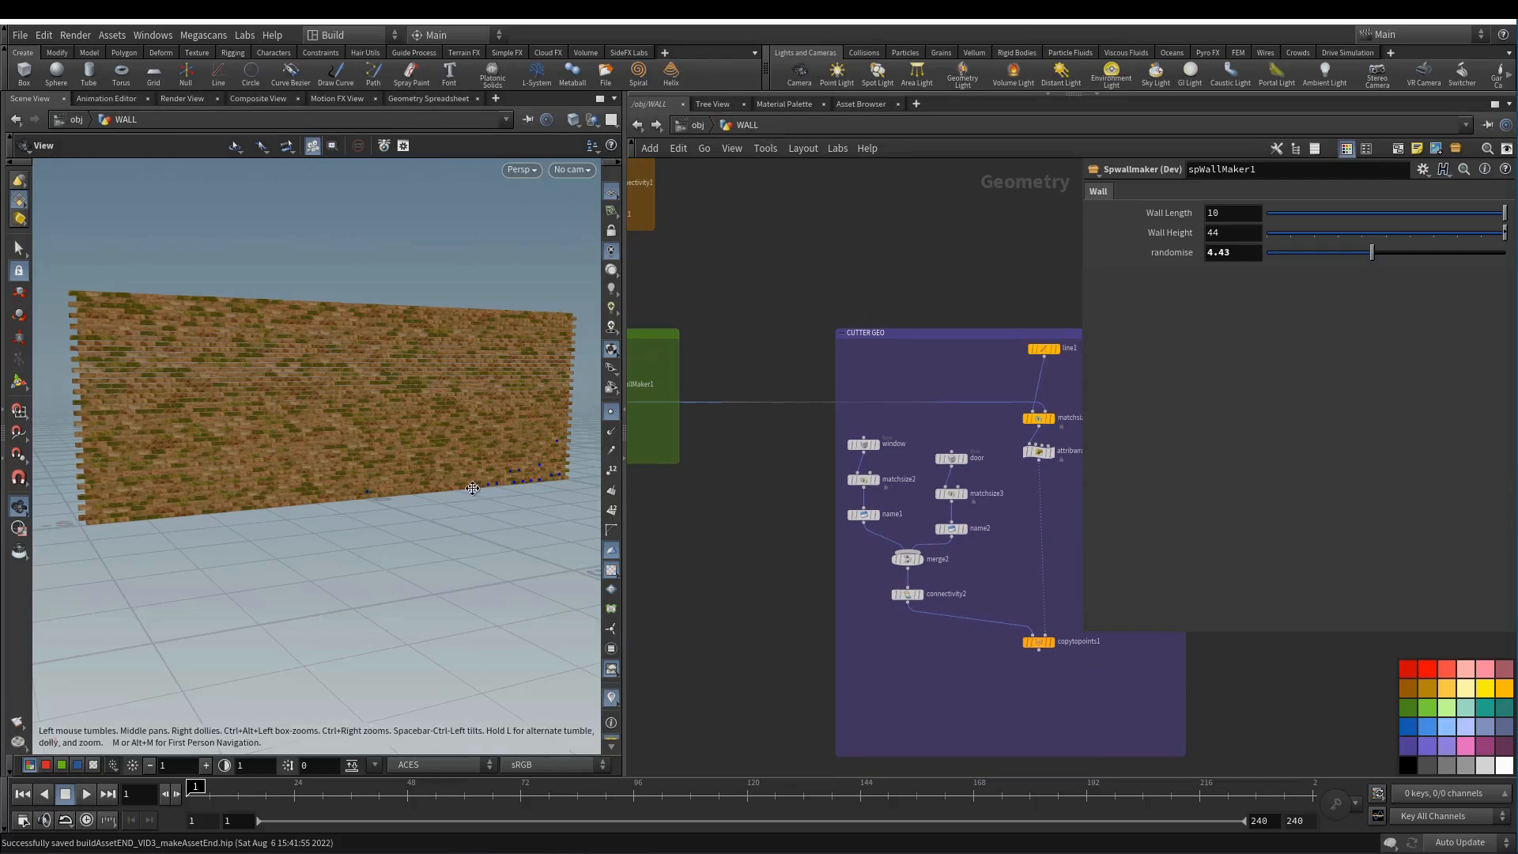
pyautogui.moveTo(655, 467); pyautogui.dragTo(959, 447, button='middle')
pyautogui.scroll(3, 898, 462)
pyautogui.moveTo(997, 648); pyautogui.dragTo(498, 389, button='middle')
pyautogui.scroll(3, 901, 515)
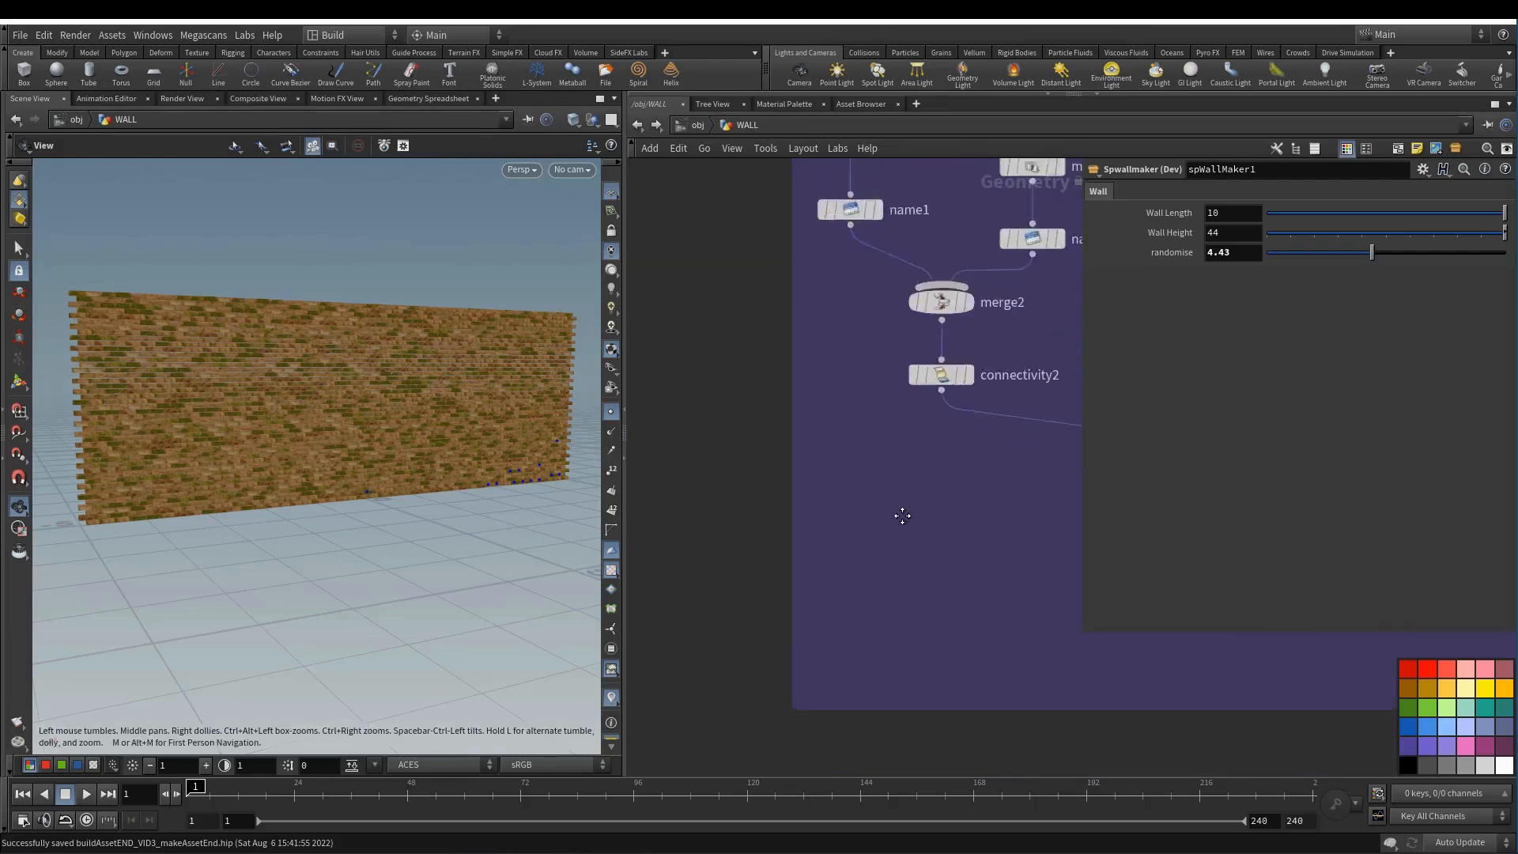
pyautogui.moveTo(894, 529); pyautogui.dragTo(593, 390, button='middle')
pyautogui.scroll(-2, 684, 444)
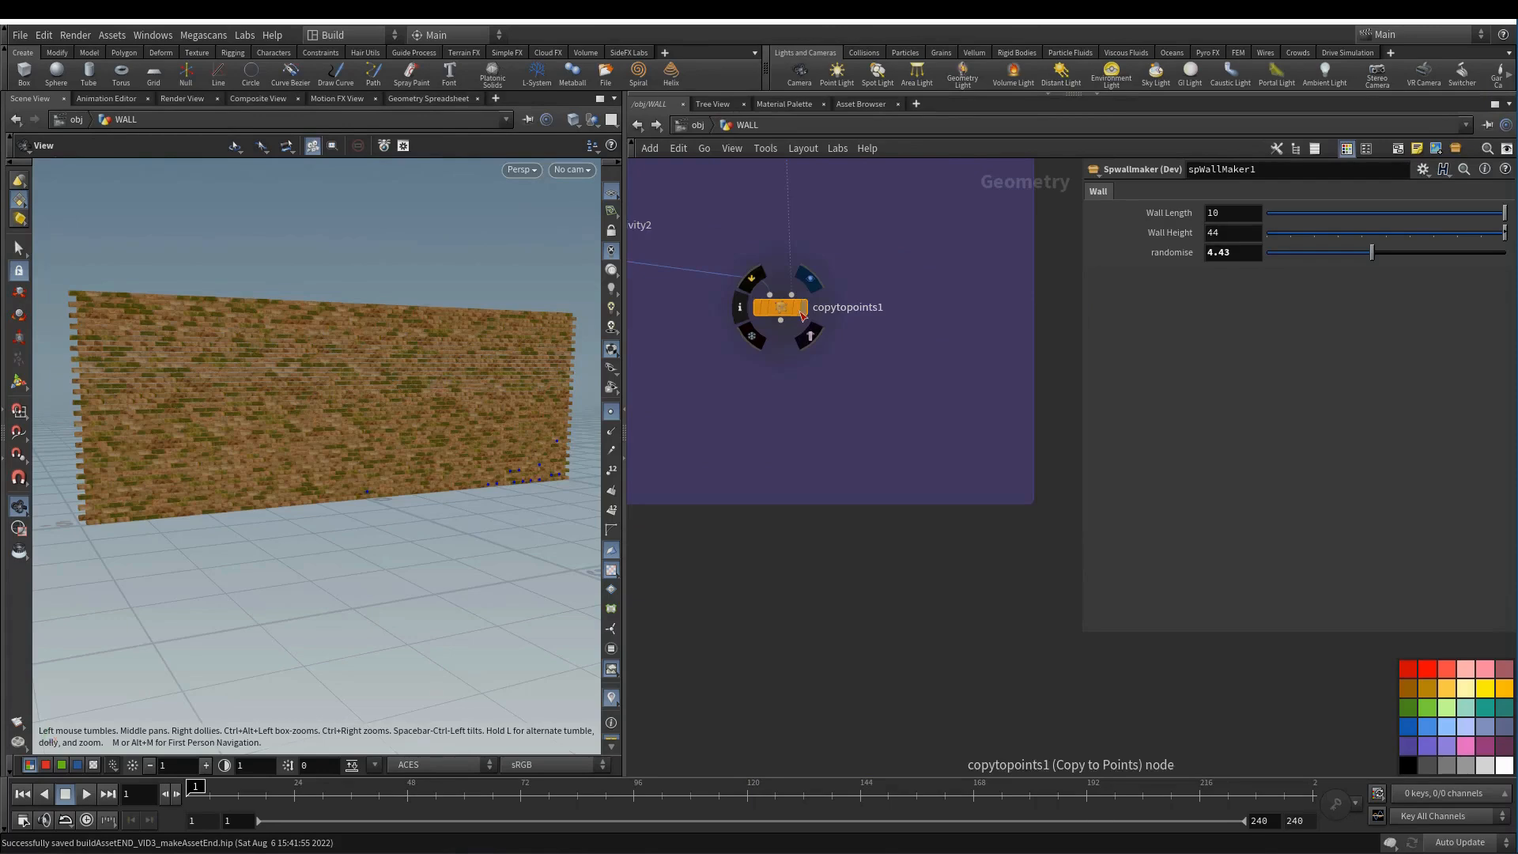
pyautogui.click(804, 306)
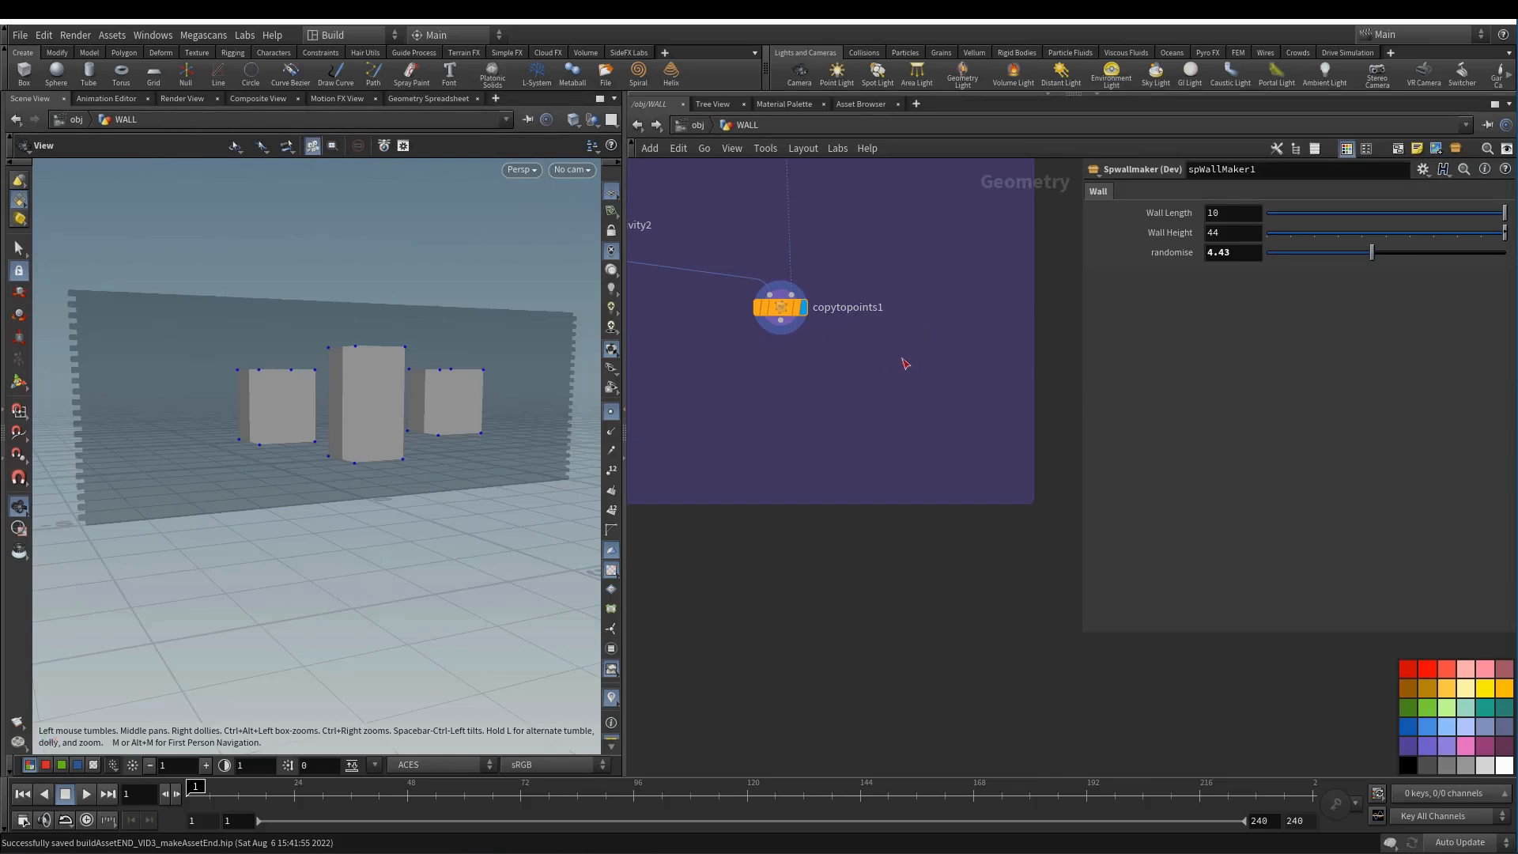
# - Examine the primitive name attribute of copytopoints1 in the geometry spreadsheet and close the spreadsheet
pyautogui.moveTo(902, 359); pyautogui.dragTo(986, 425, button='middle')
pyautogui.scroll(1, 928, 433)
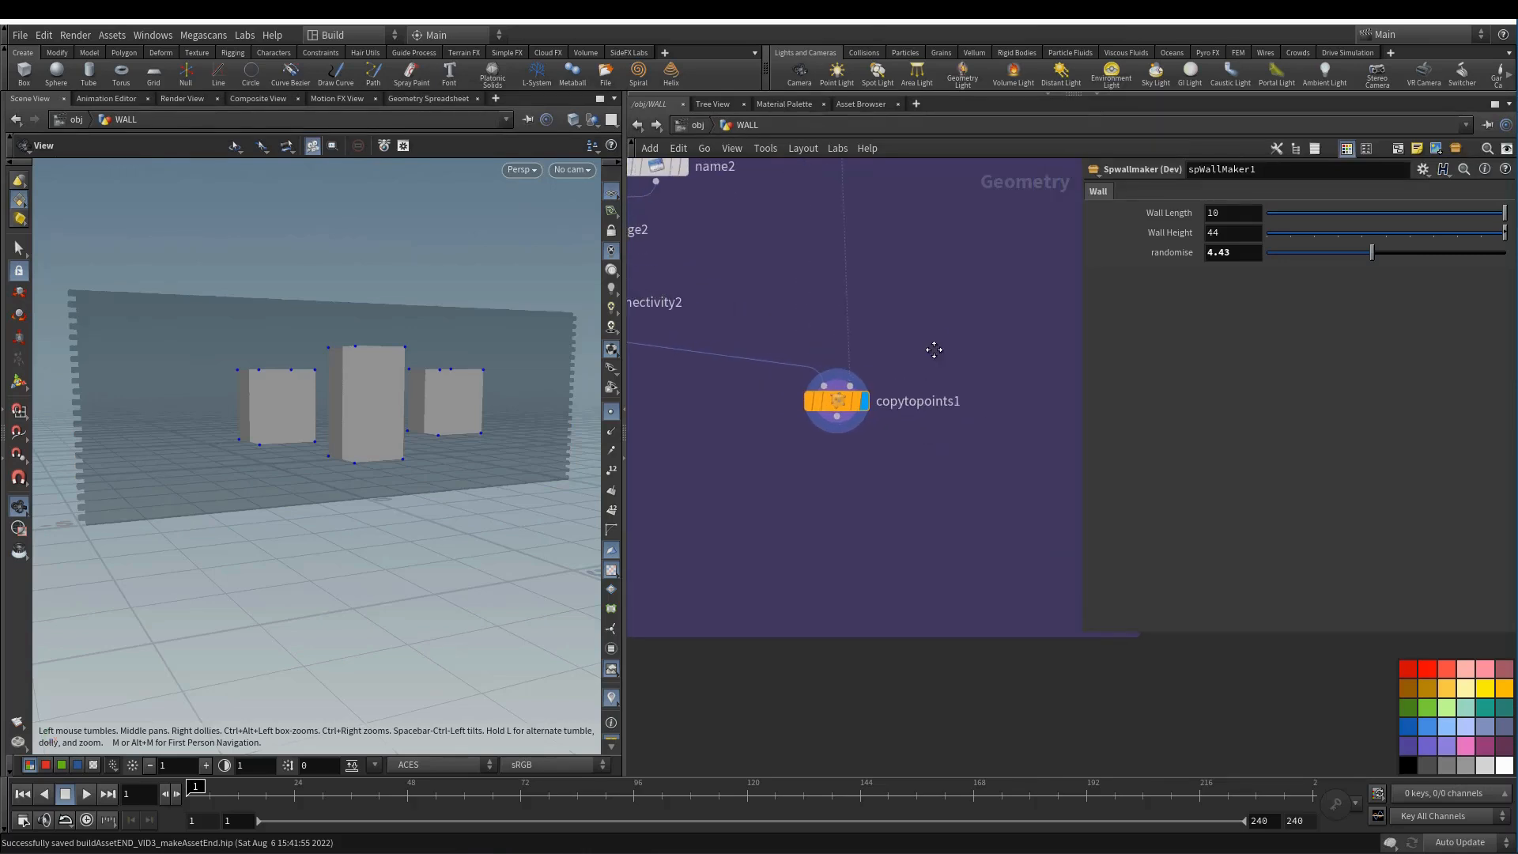
pyautogui.rightClick(837, 399)
pyautogui.click(894, 491)
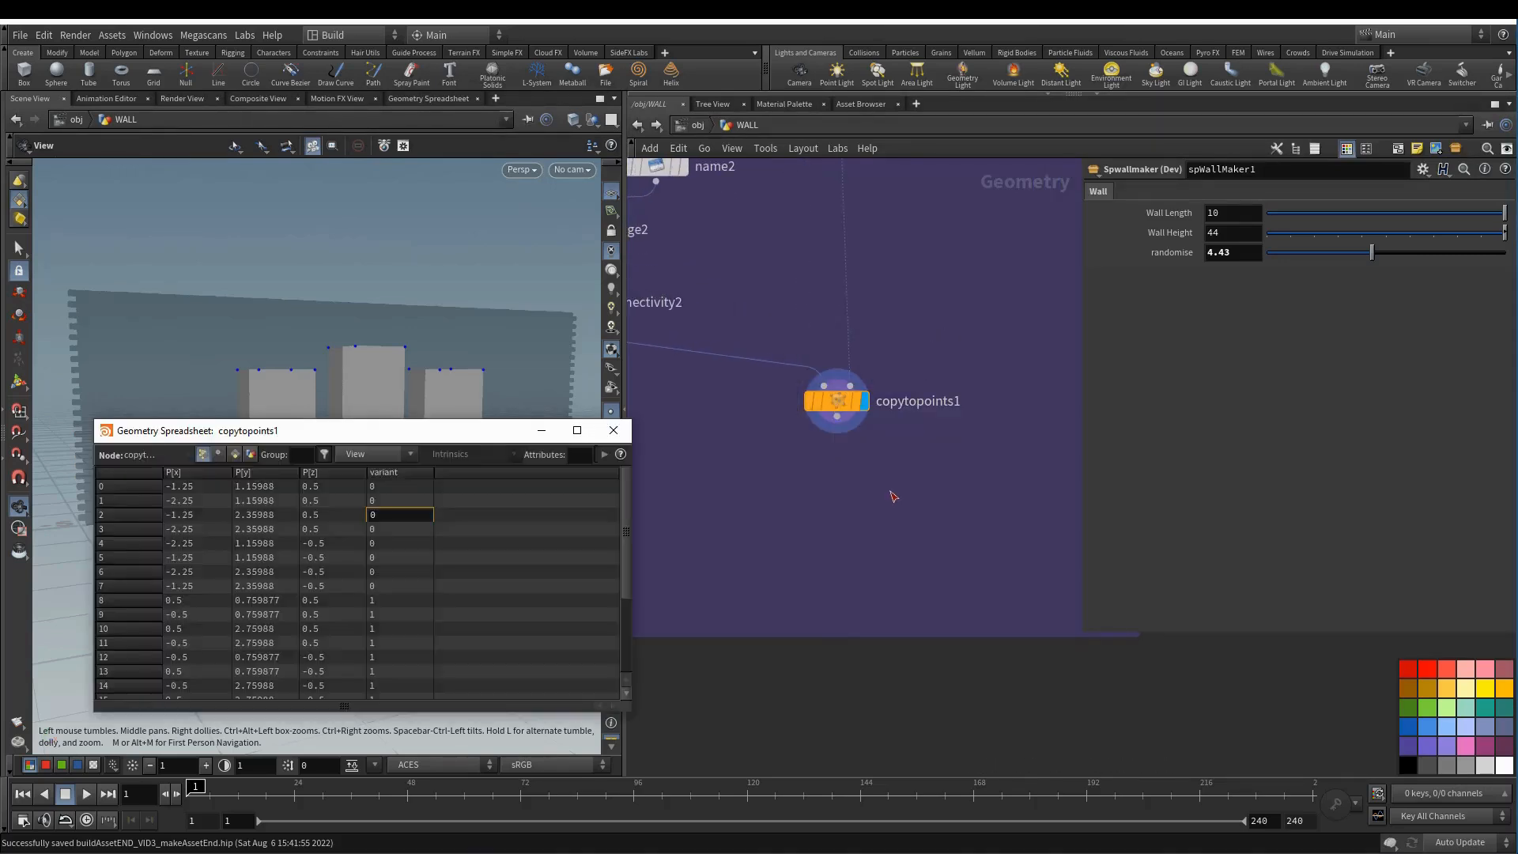
pyautogui.click(234, 454)
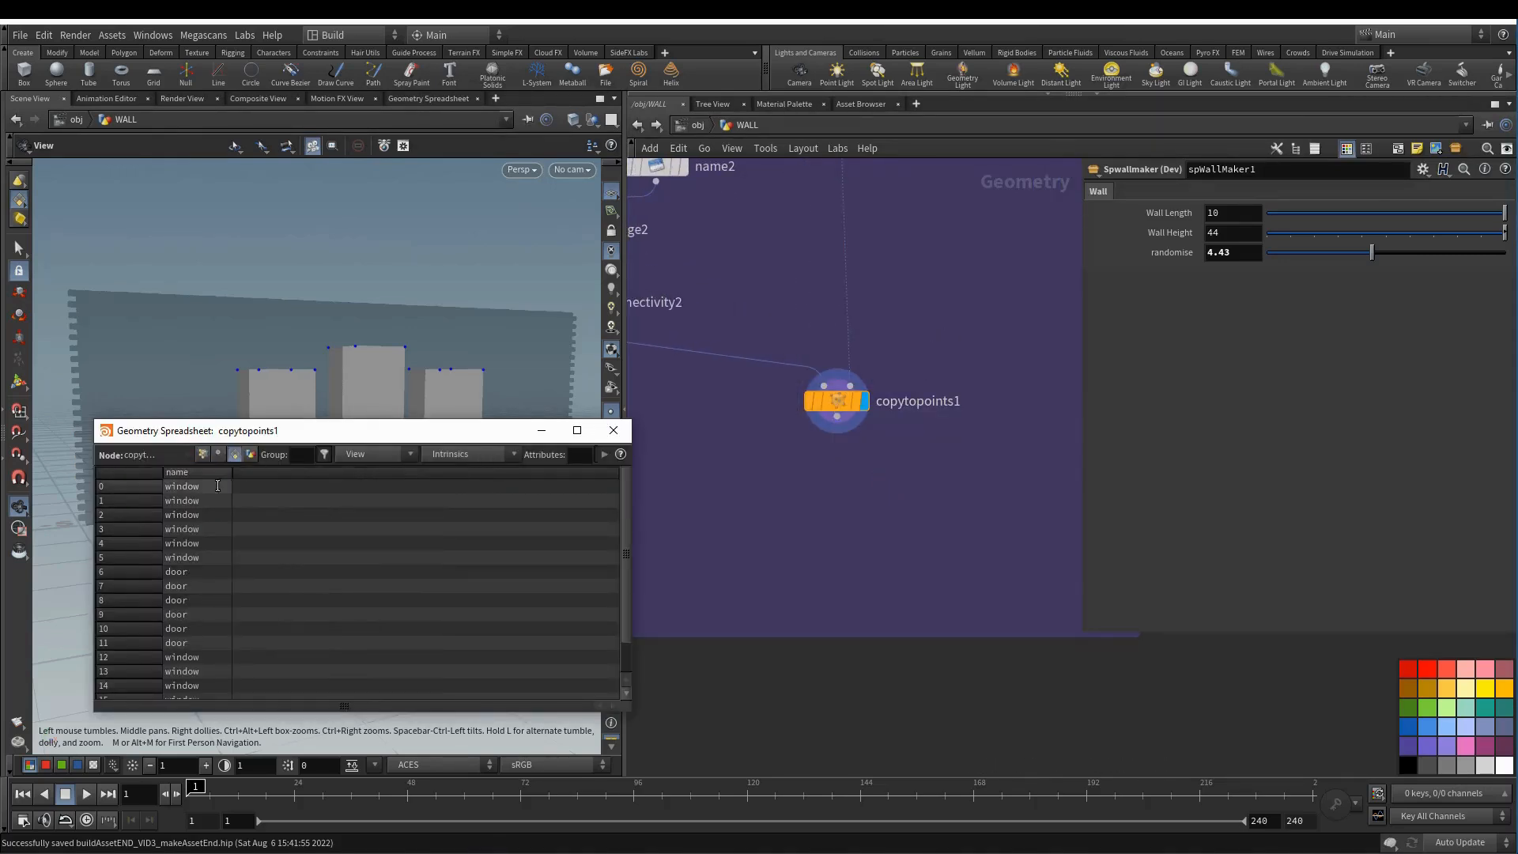
pyautogui.scroll(-1, 495, 561)
pyautogui.scroll(1, 479, 565)
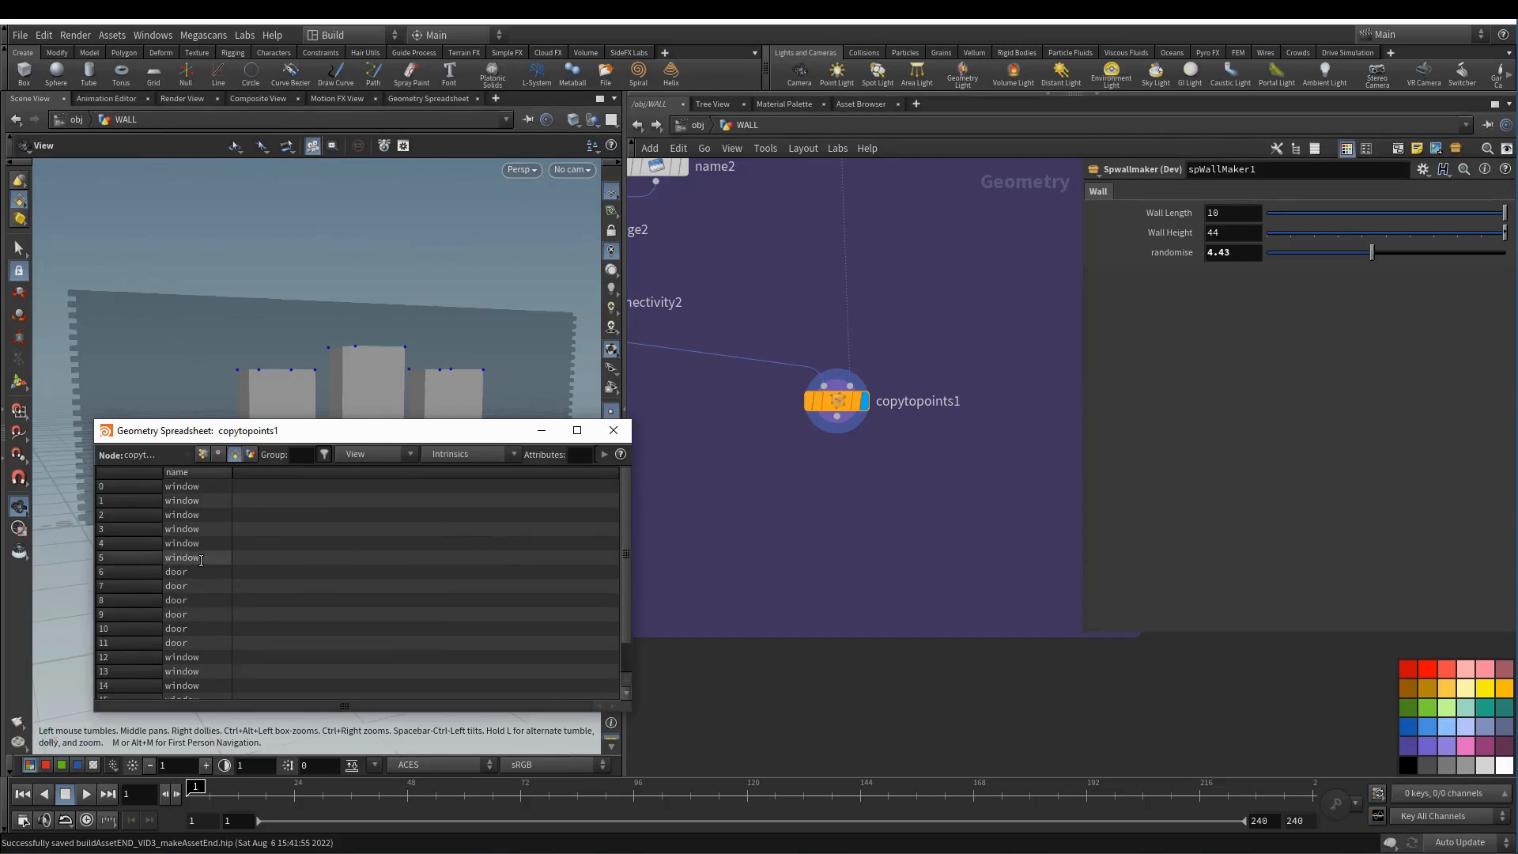
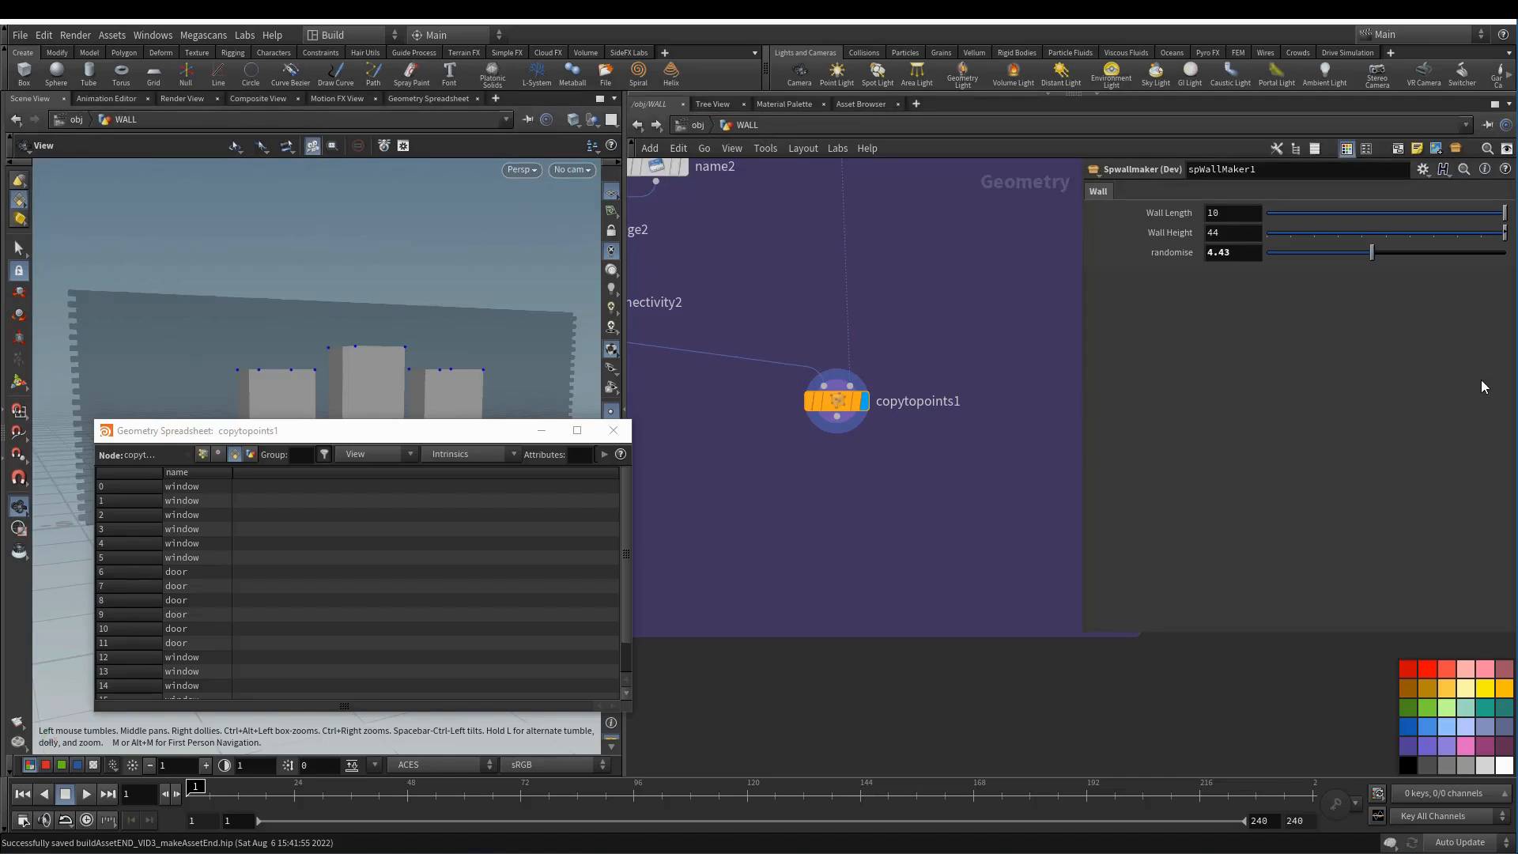
pyautogui.click(613, 430)
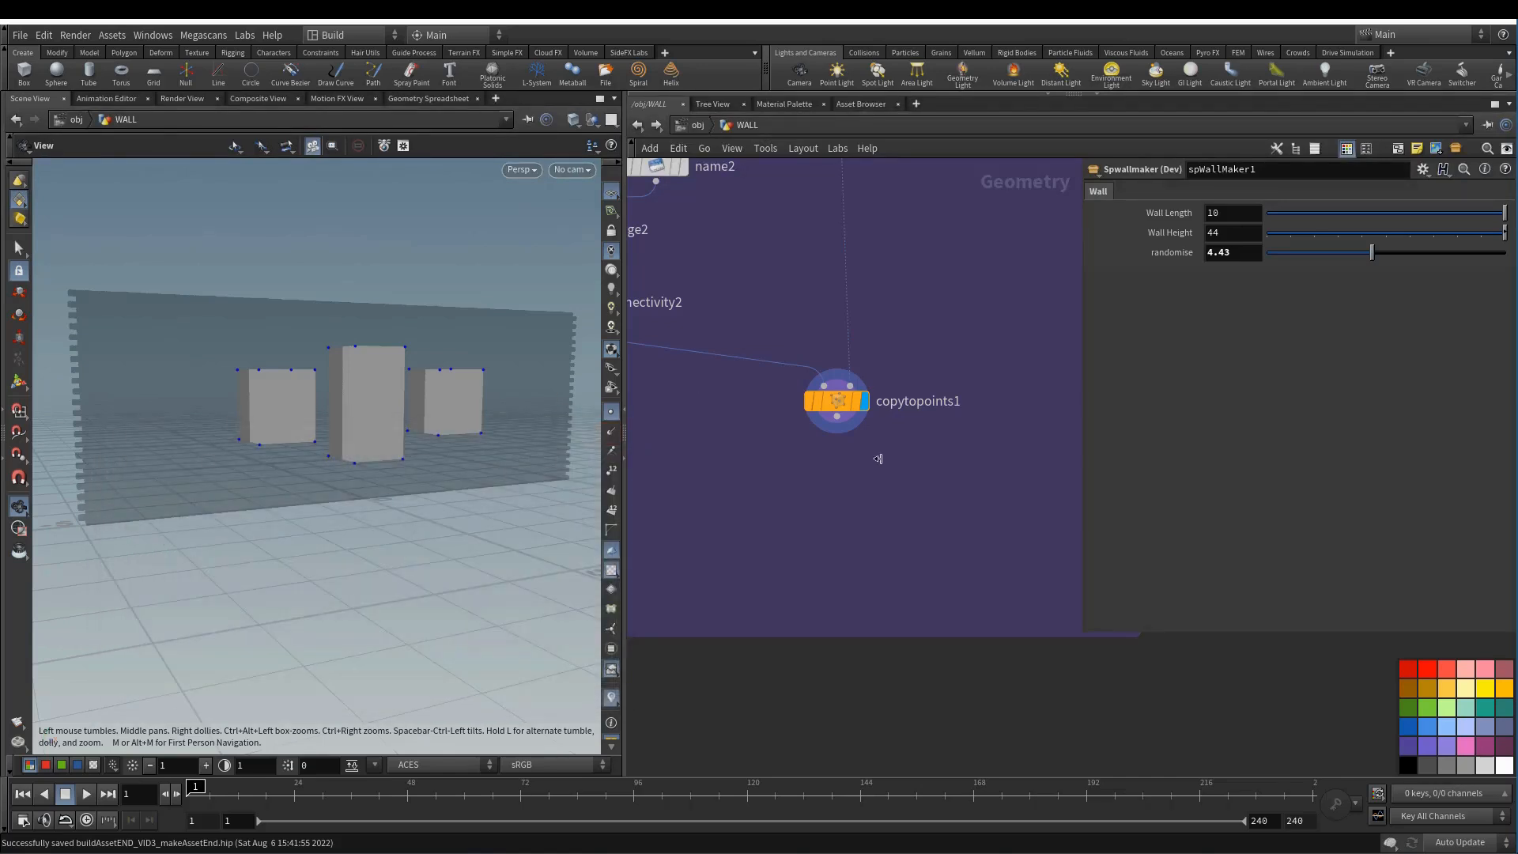
# - Add a Split node below copytopoints1, connect it to that node's output and display it
pyautogui.moveTo(832, 478); pyautogui.dragTo(822, 481, button='middle')
pyautogui.press('Tab')
pyautogui.write('spl')
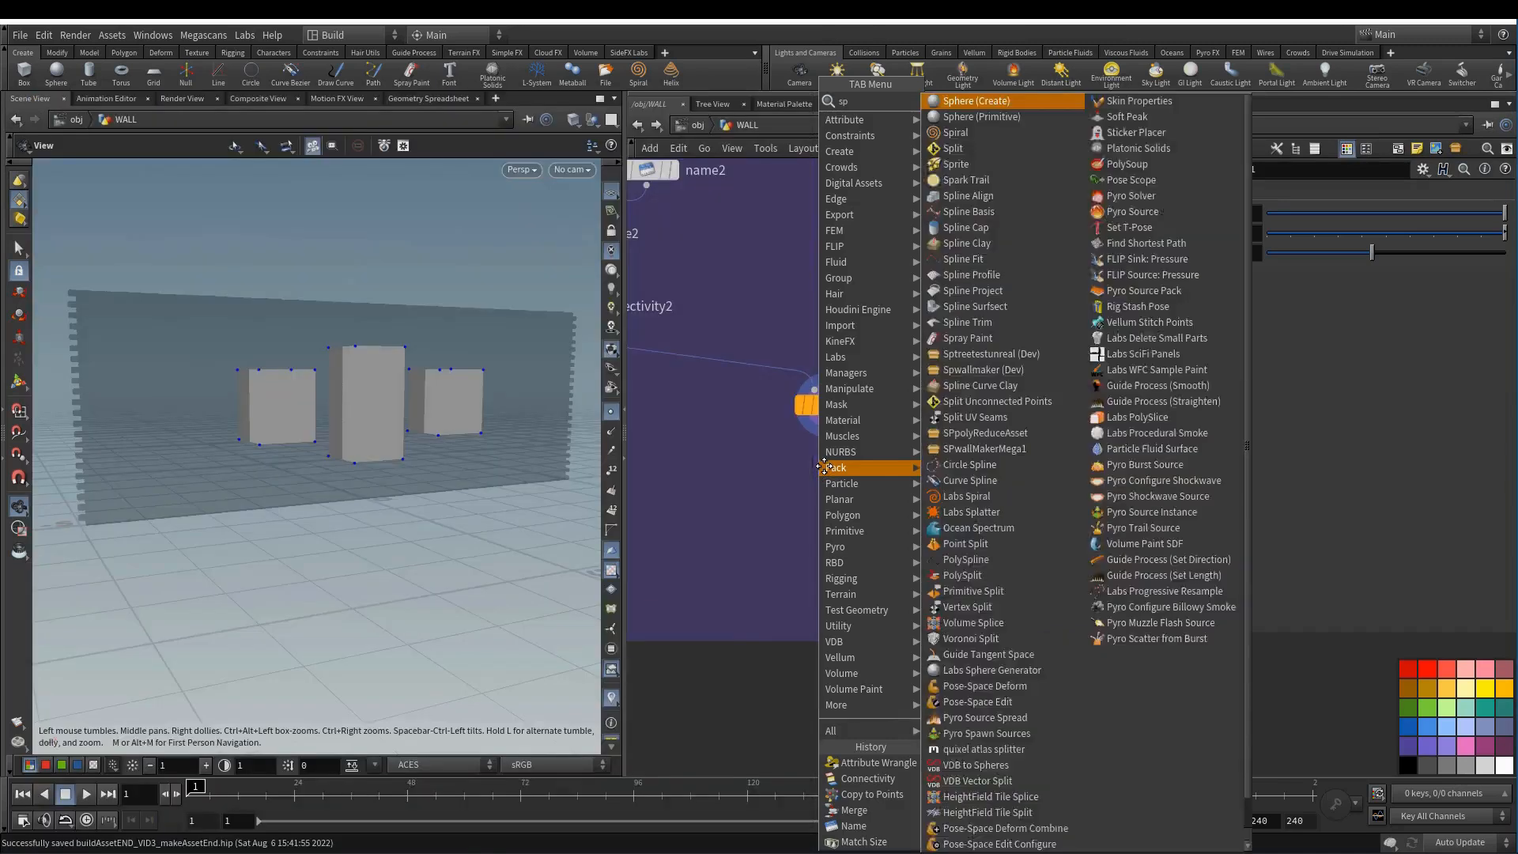
pyautogui.click(963, 102)
pyautogui.click(827, 497)
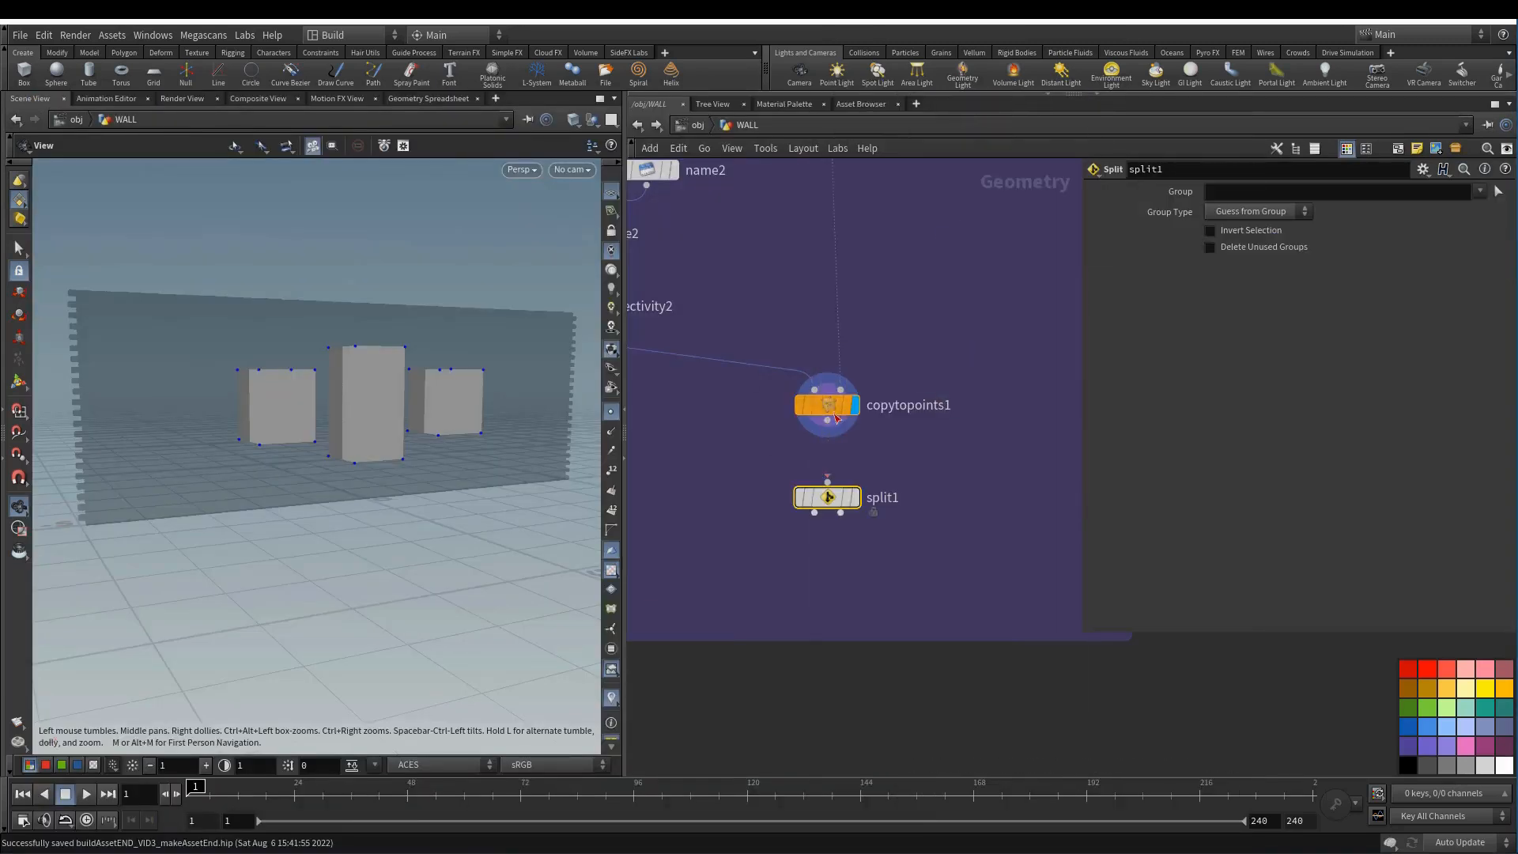
pyautogui.click(828, 405)
pyautogui.click(854, 498)
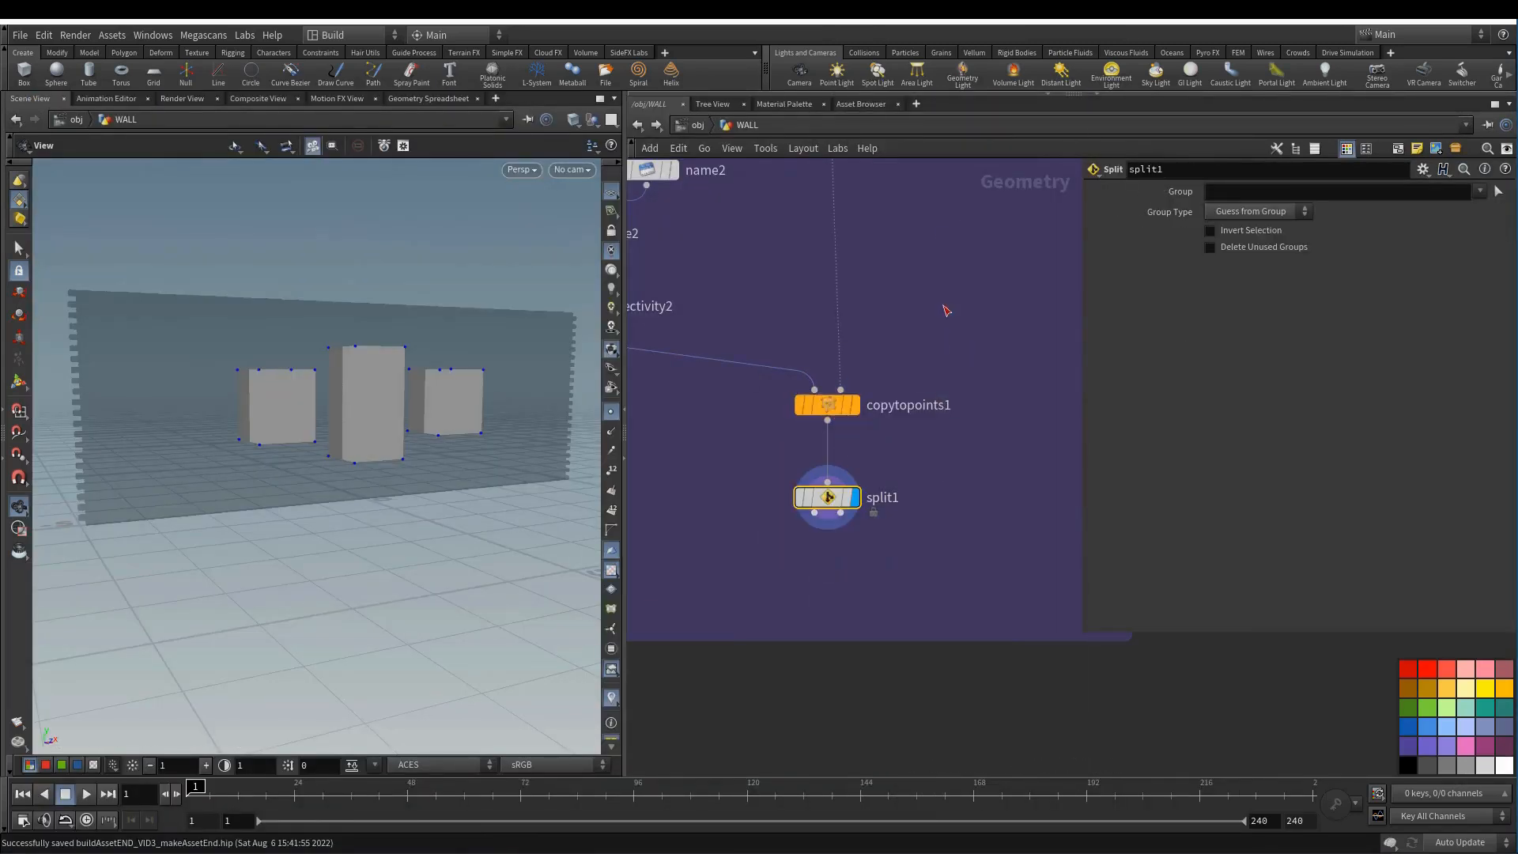
pyautogui.click(1480, 191)
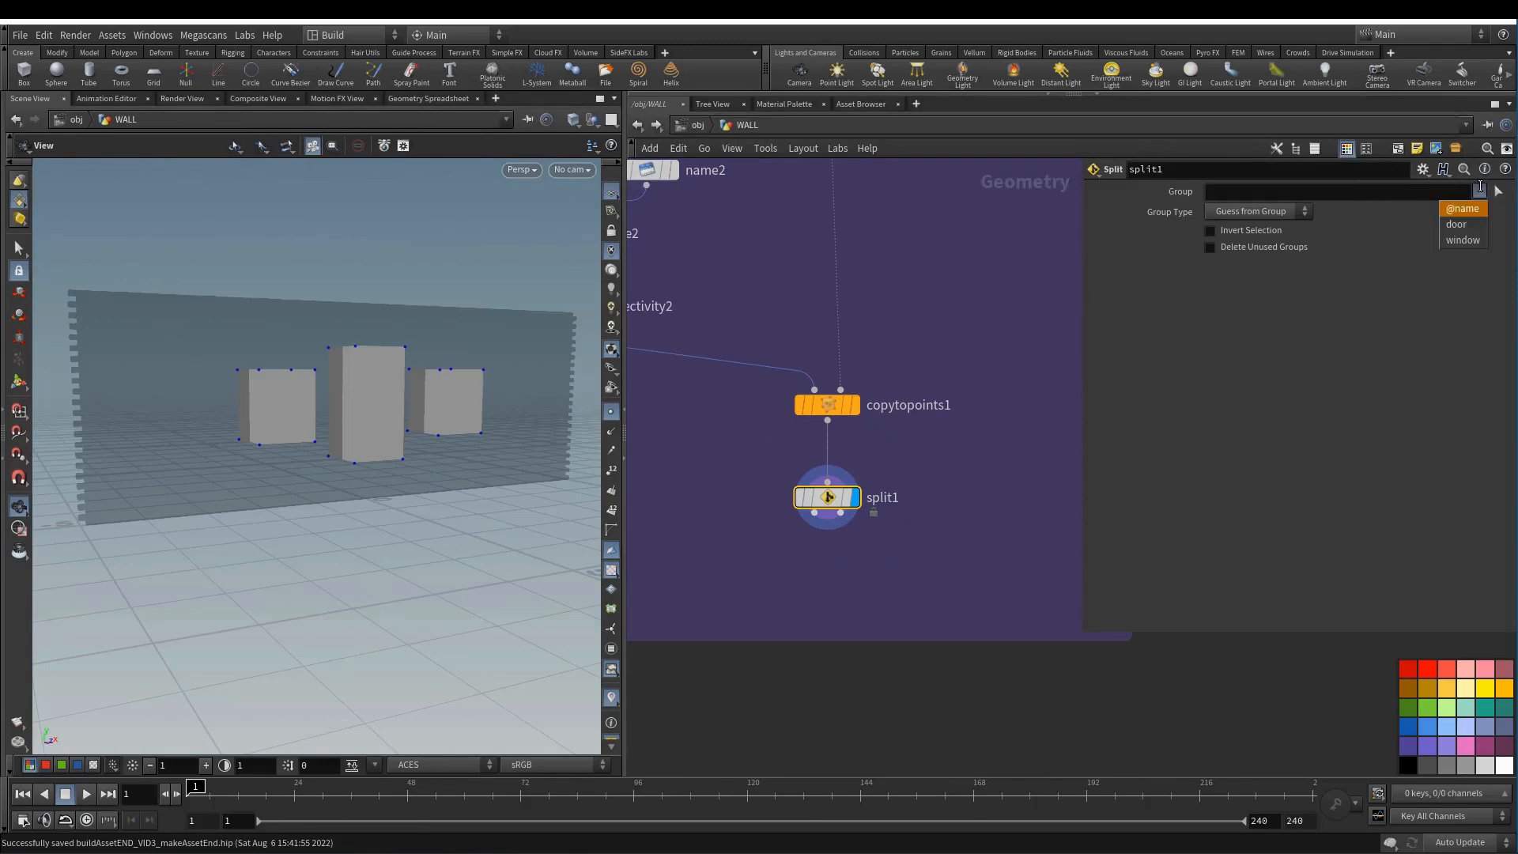
pyautogui.click(1465, 240)
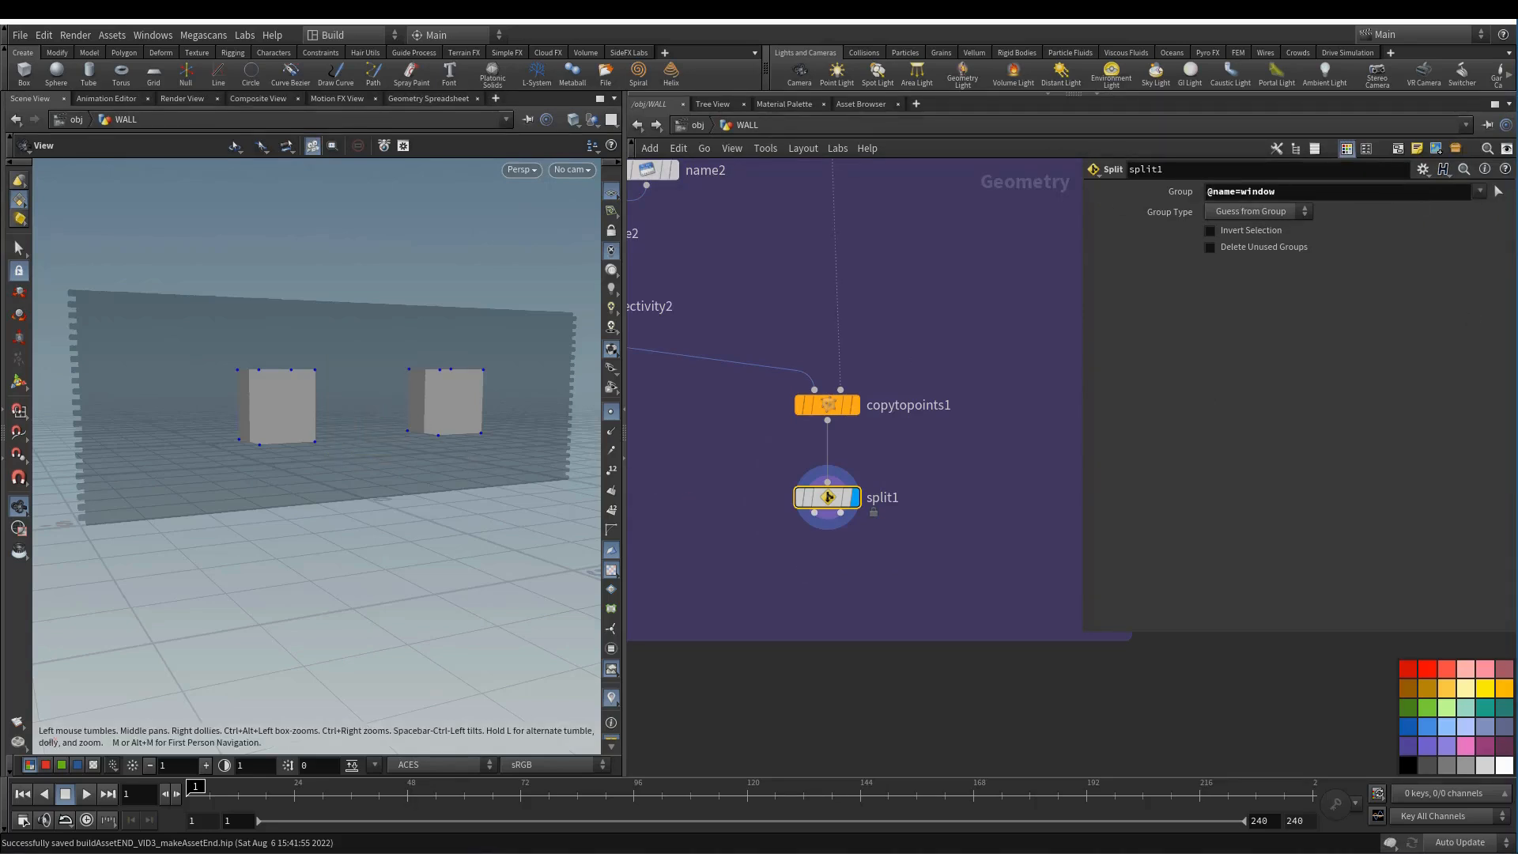
pyautogui.tripleClick(1298, 194)
pyautogui.press('BackSpace')
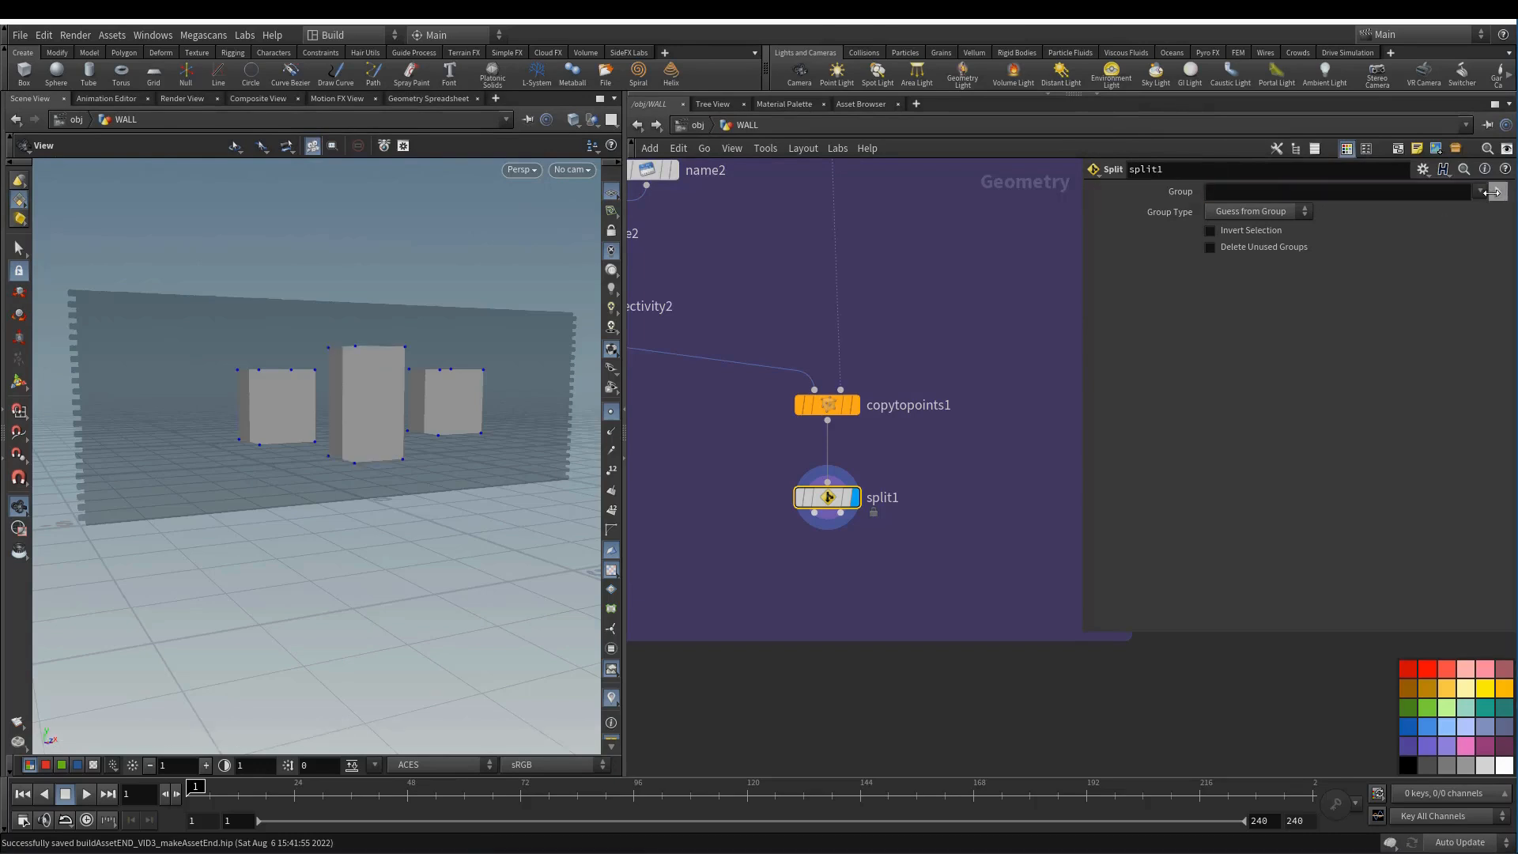
pyautogui.click(1480, 191)
pyautogui.click(1482, 223)
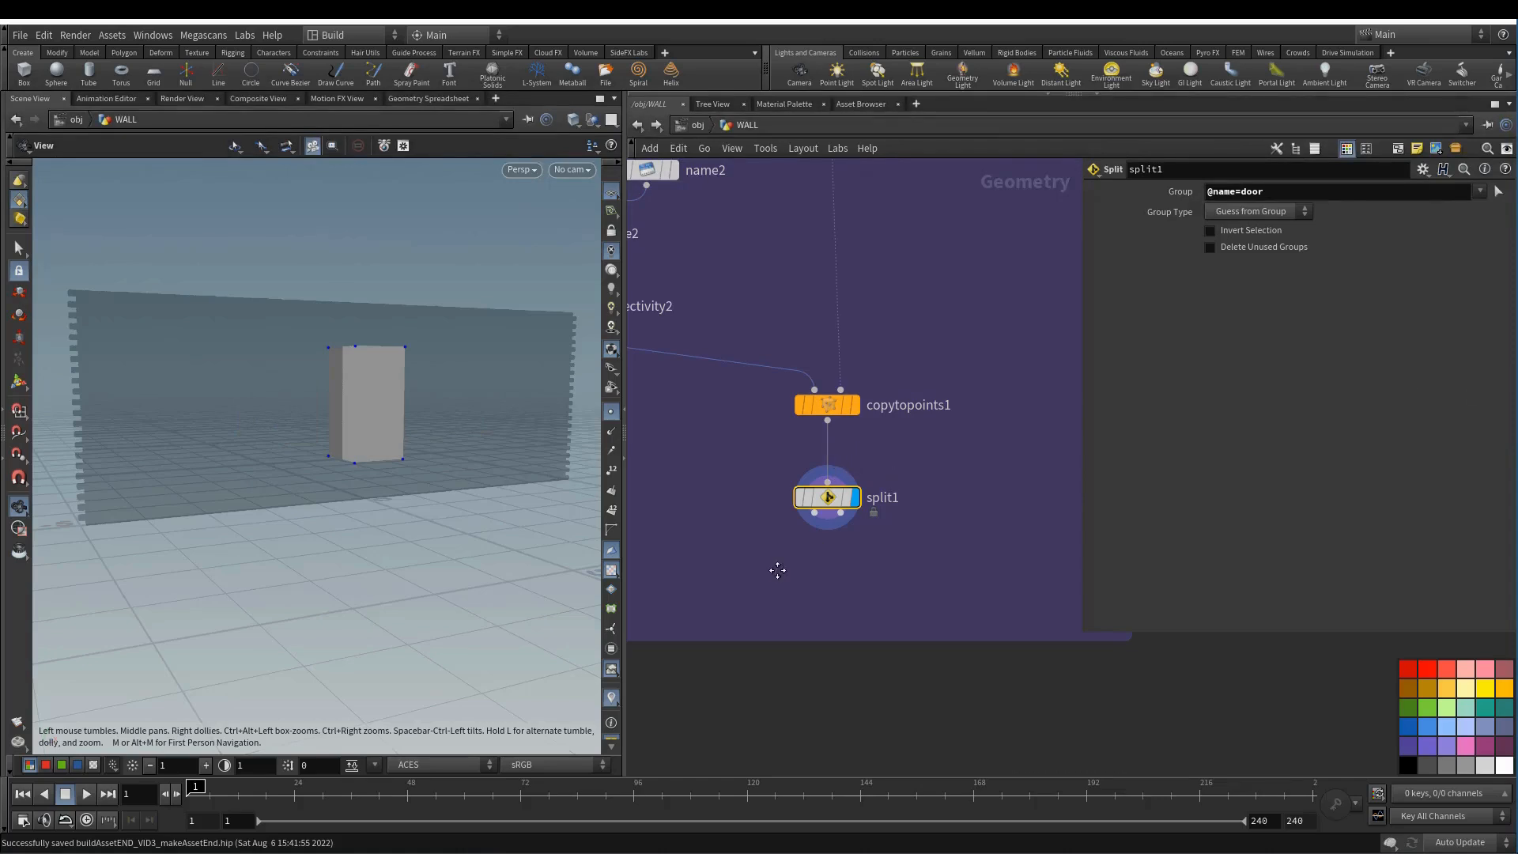
pyautogui.moveTo(777, 571); pyautogui.dragTo(791, 553, button='middle')
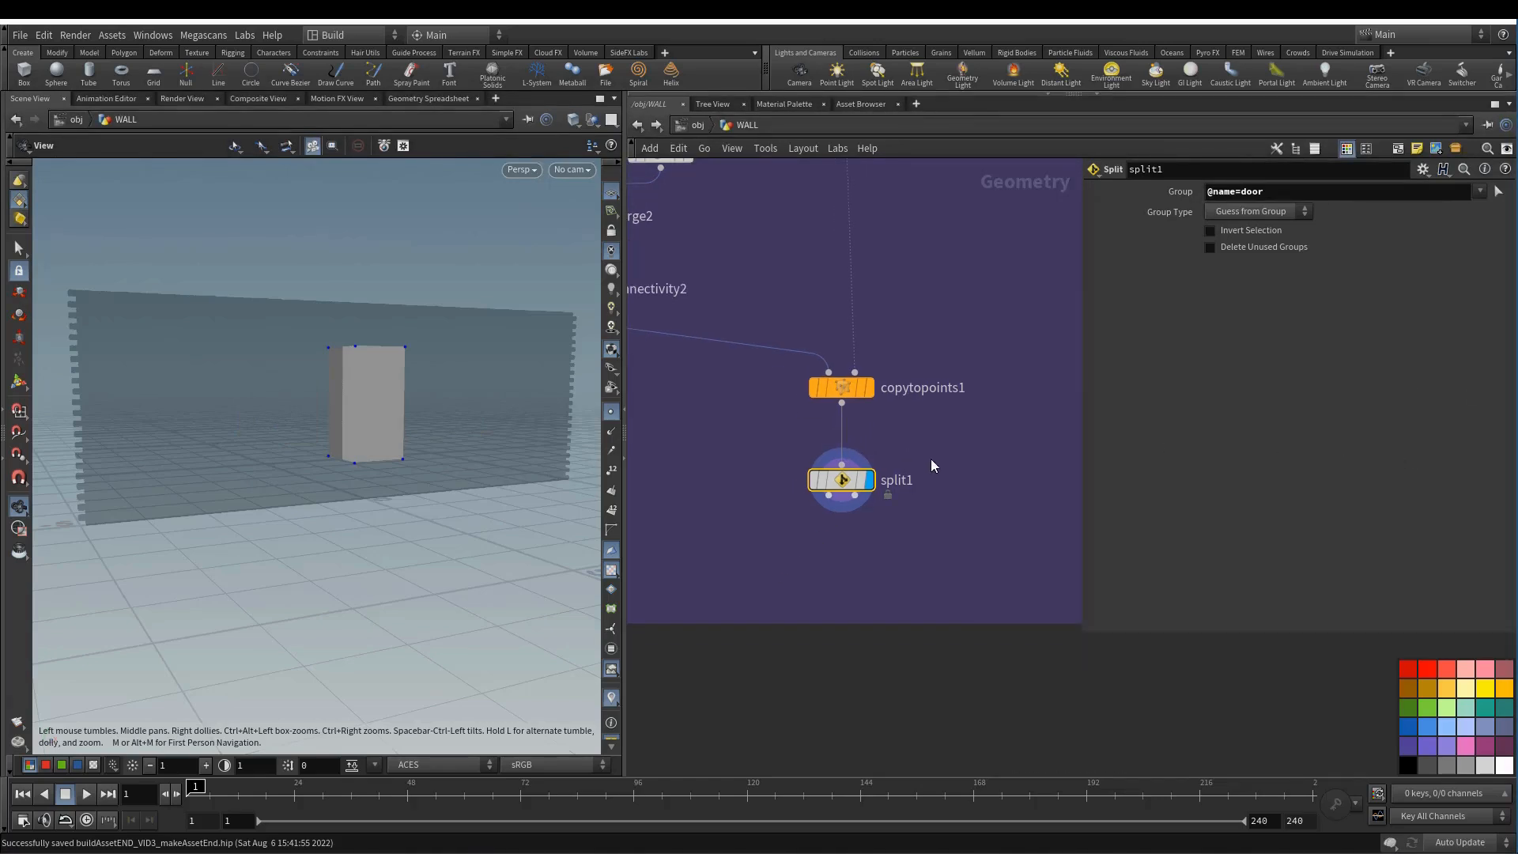
pyautogui.scroll(1, 767, 526)
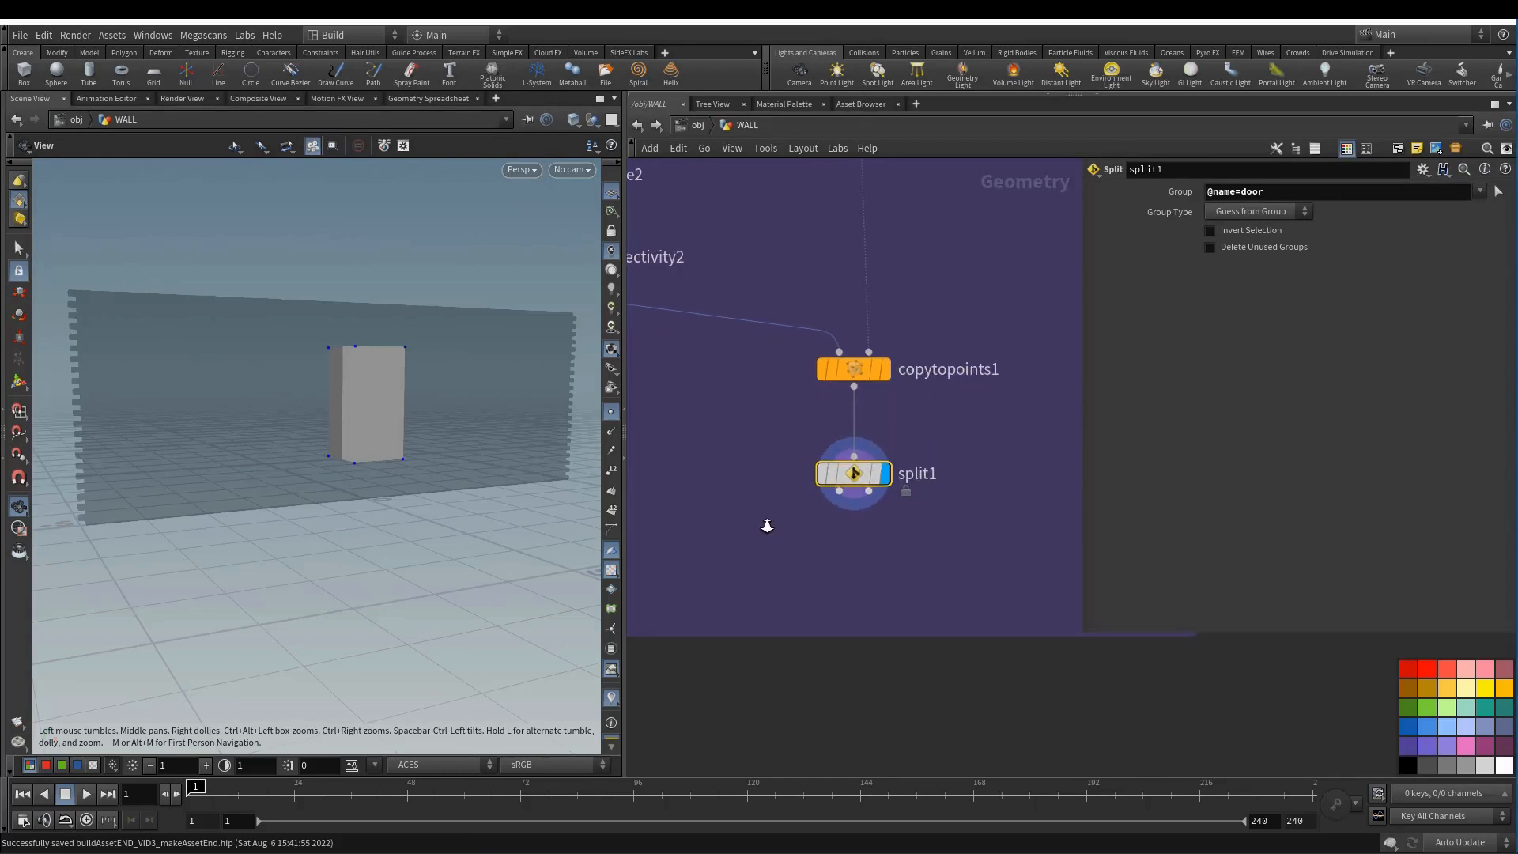
pyautogui.moveTo(767, 525); pyautogui.dragTo(761, 526, button='middle')
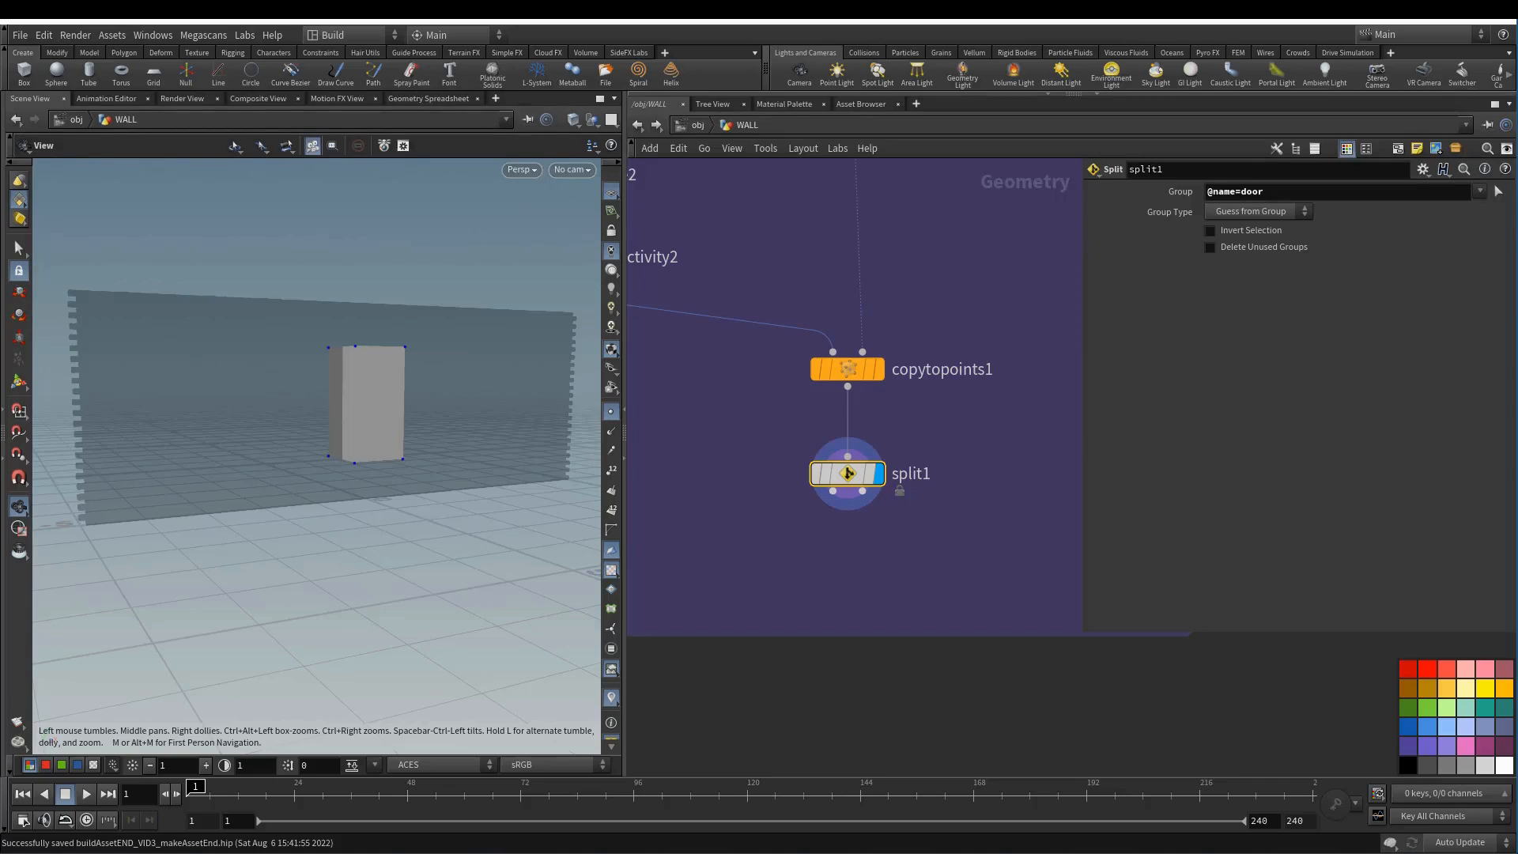
# - Add a displayed Match Size node on the first output of split1, with Justify Y set to Min
pyautogui.moveTo(766, 538); pyautogui.dragTo(789, 498, button='middle')
pyautogui.press('Tab')
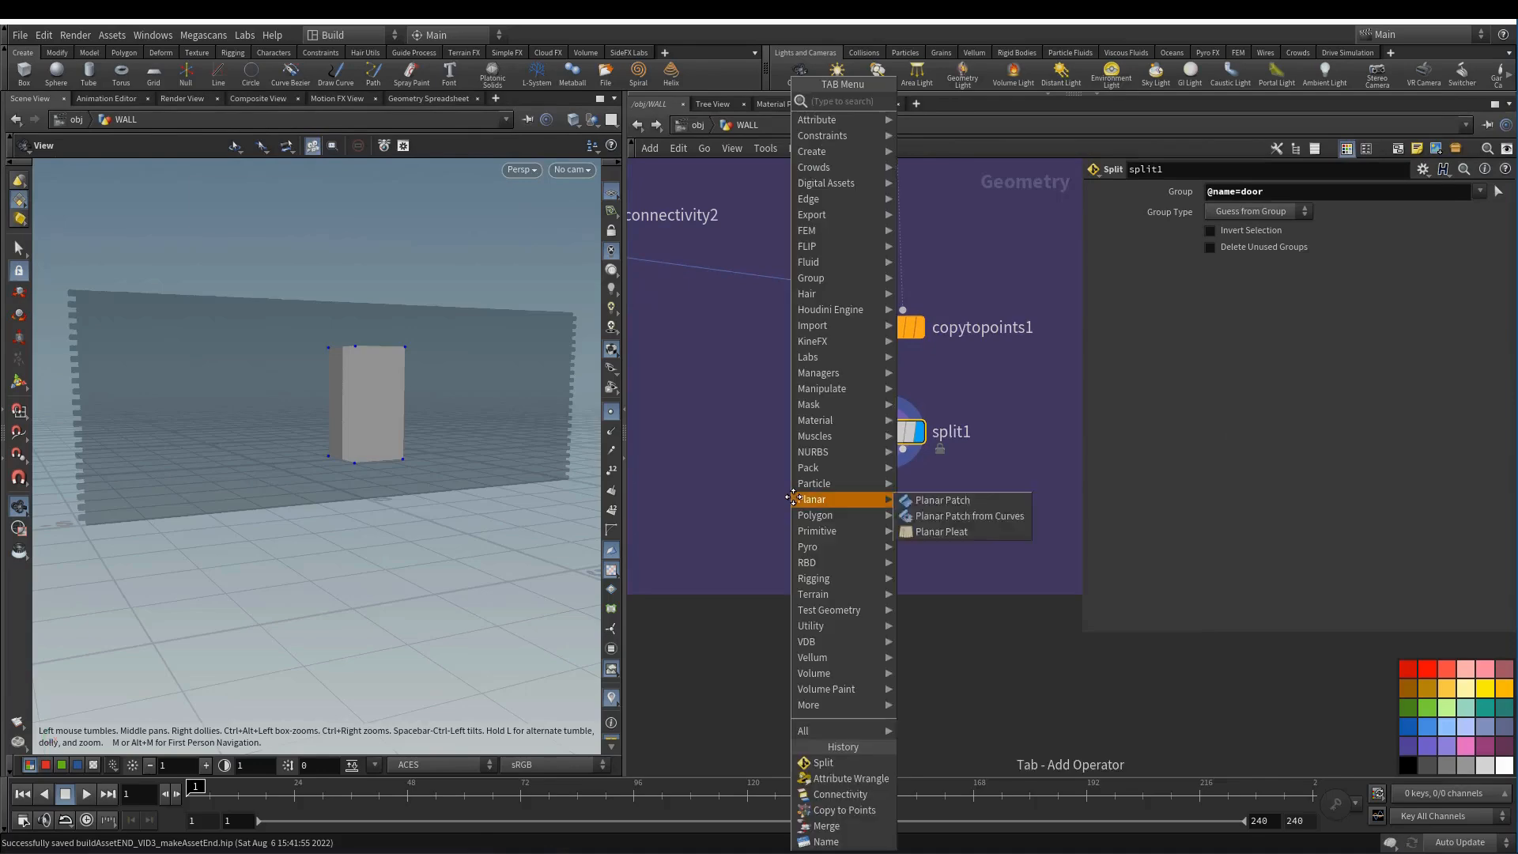
pyautogui.write('matchs')
pyautogui.click(931, 101)
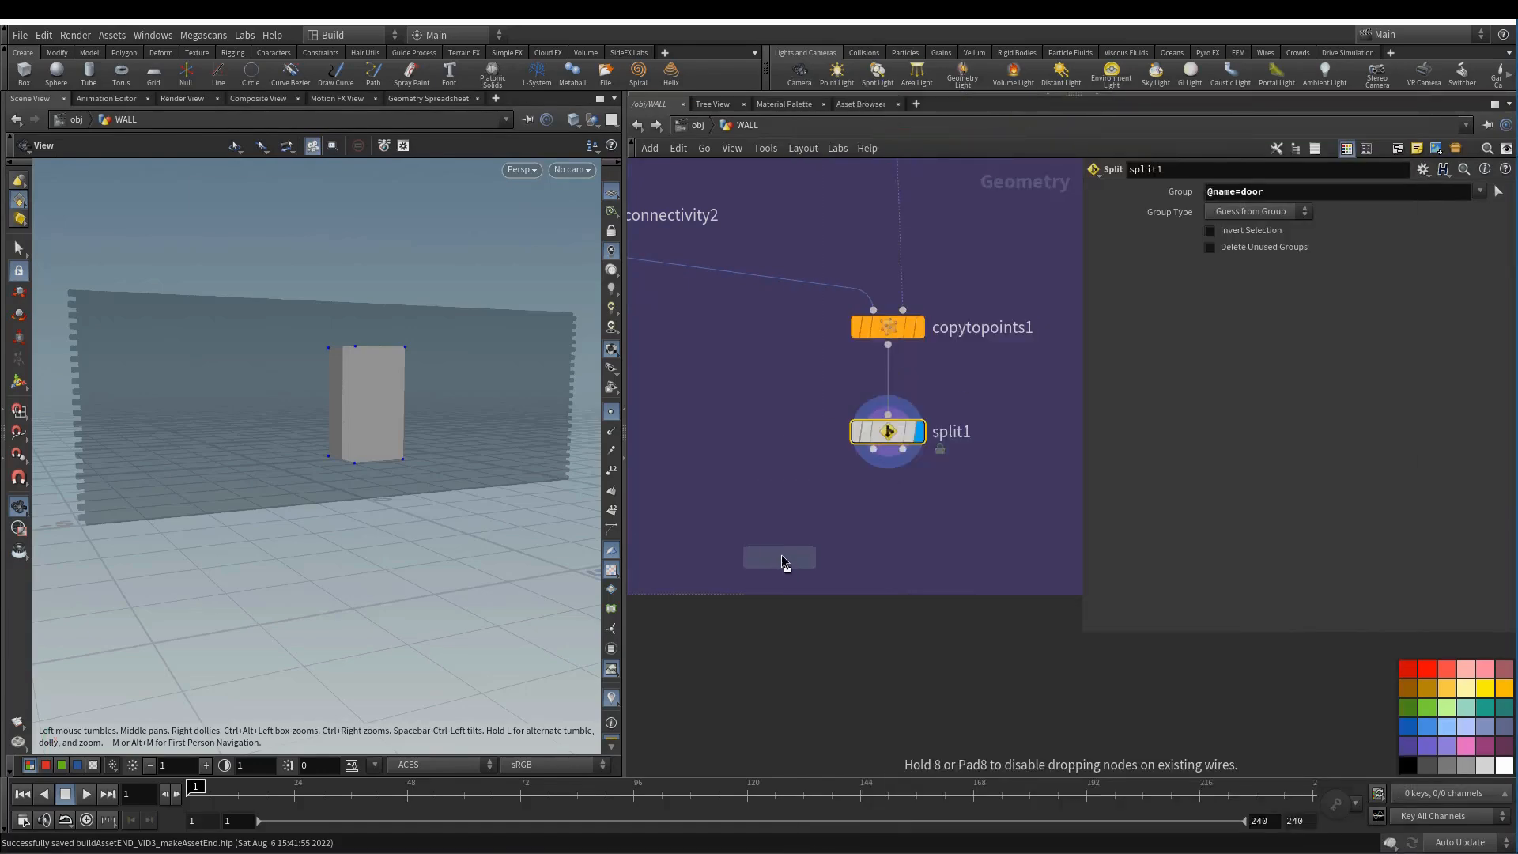
pyautogui.click(786, 547)
pyautogui.click(873, 449)
pyautogui.click(772, 528)
pyautogui.click(824, 504)
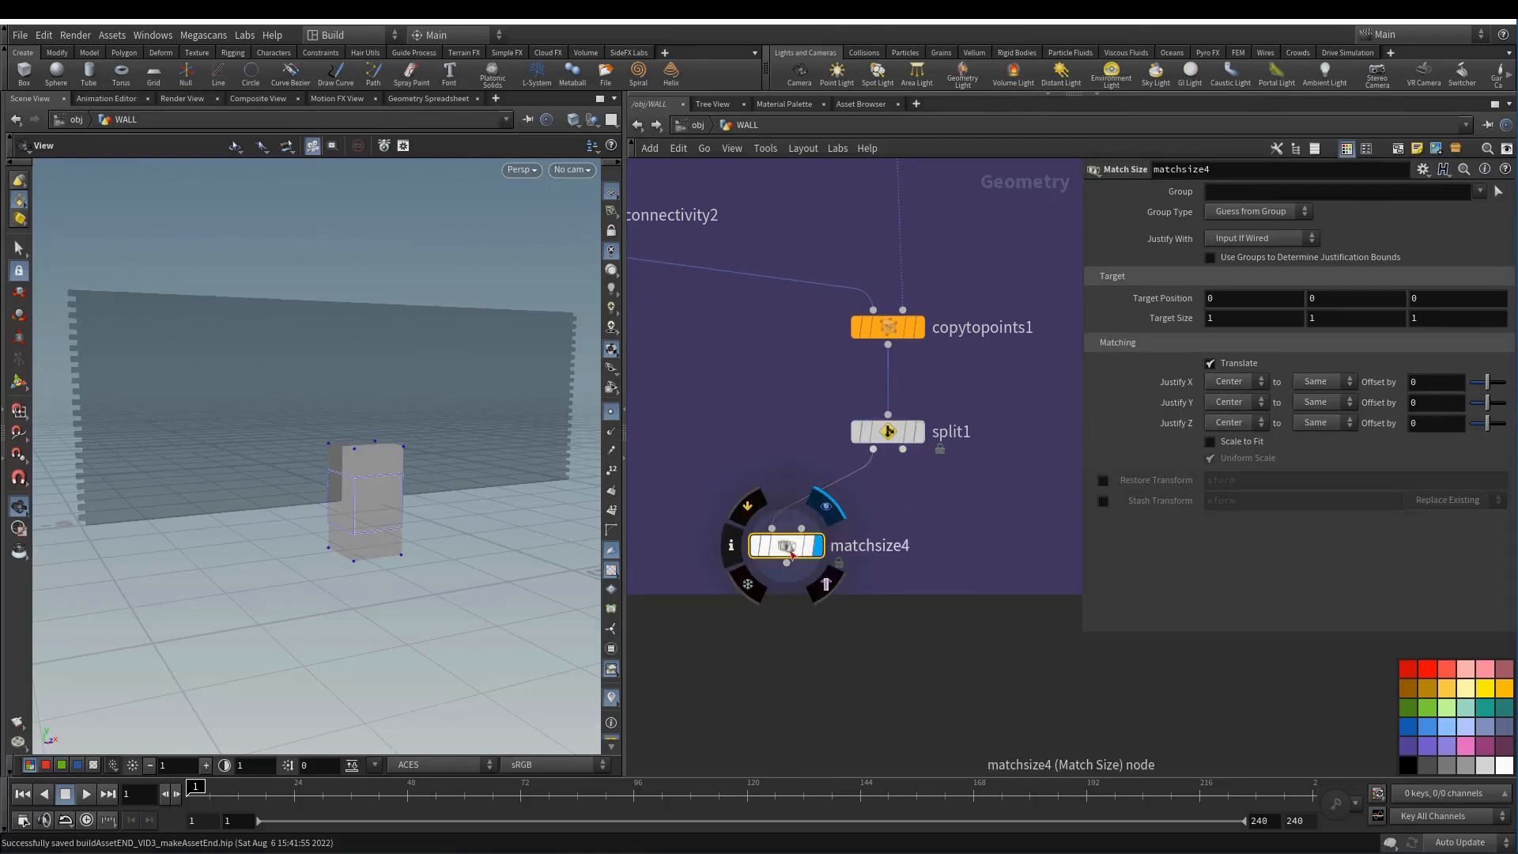
pyautogui.click(1235, 402)
pyautogui.click(1224, 434)
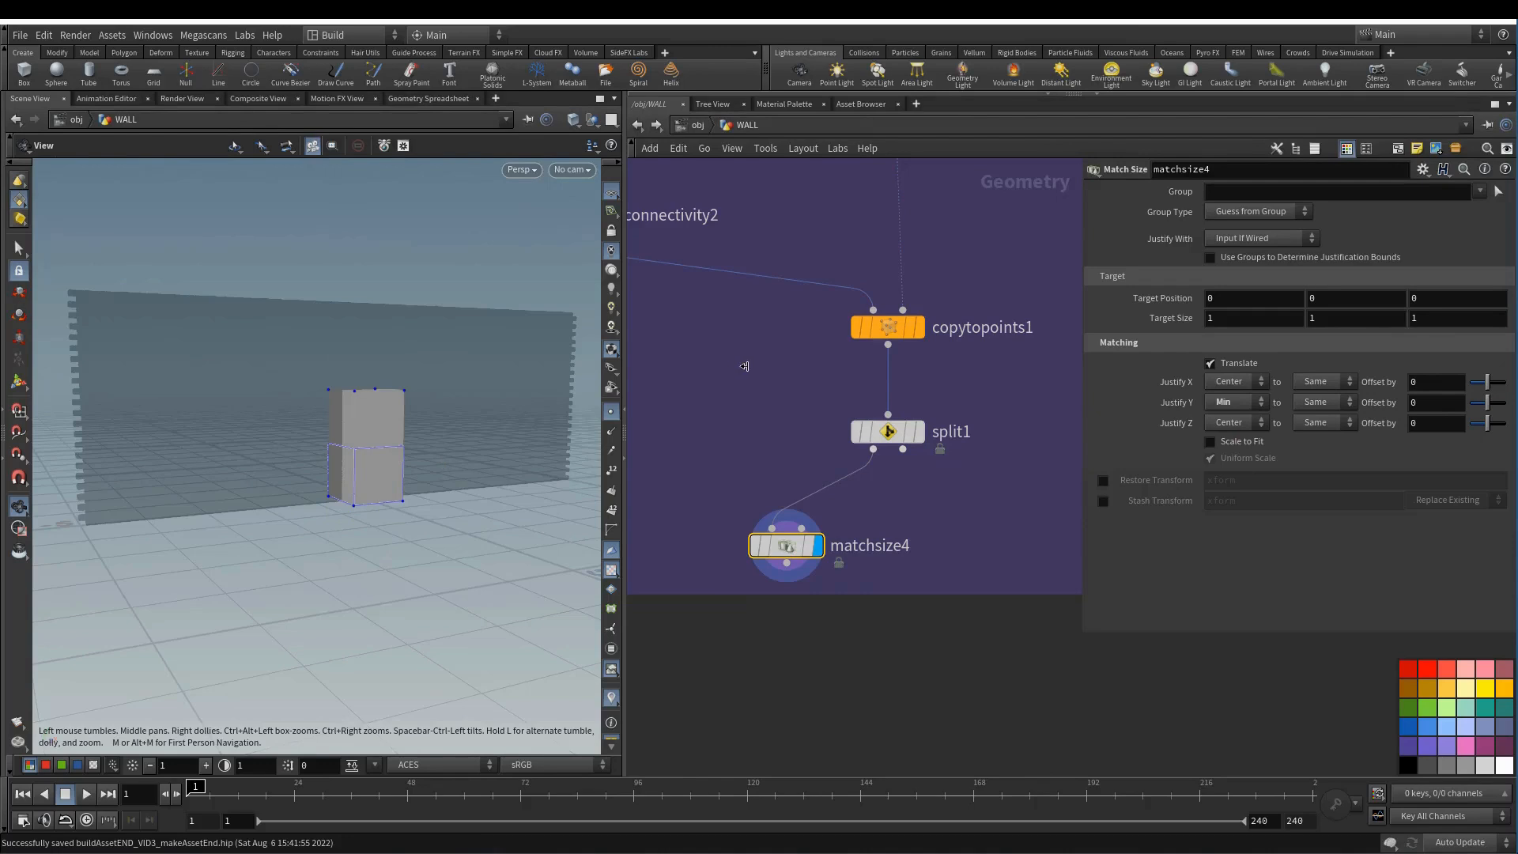
# - Set the Y size of the door box to 2.6
pyautogui.scroll(-2, 745, 366)
pyautogui.moveTo(745, 366); pyautogui.dragTo(853, 537, button='middle')
pyautogui.moveTo(846, 364); pyautogui.dragTo(868, 511, button='middle')
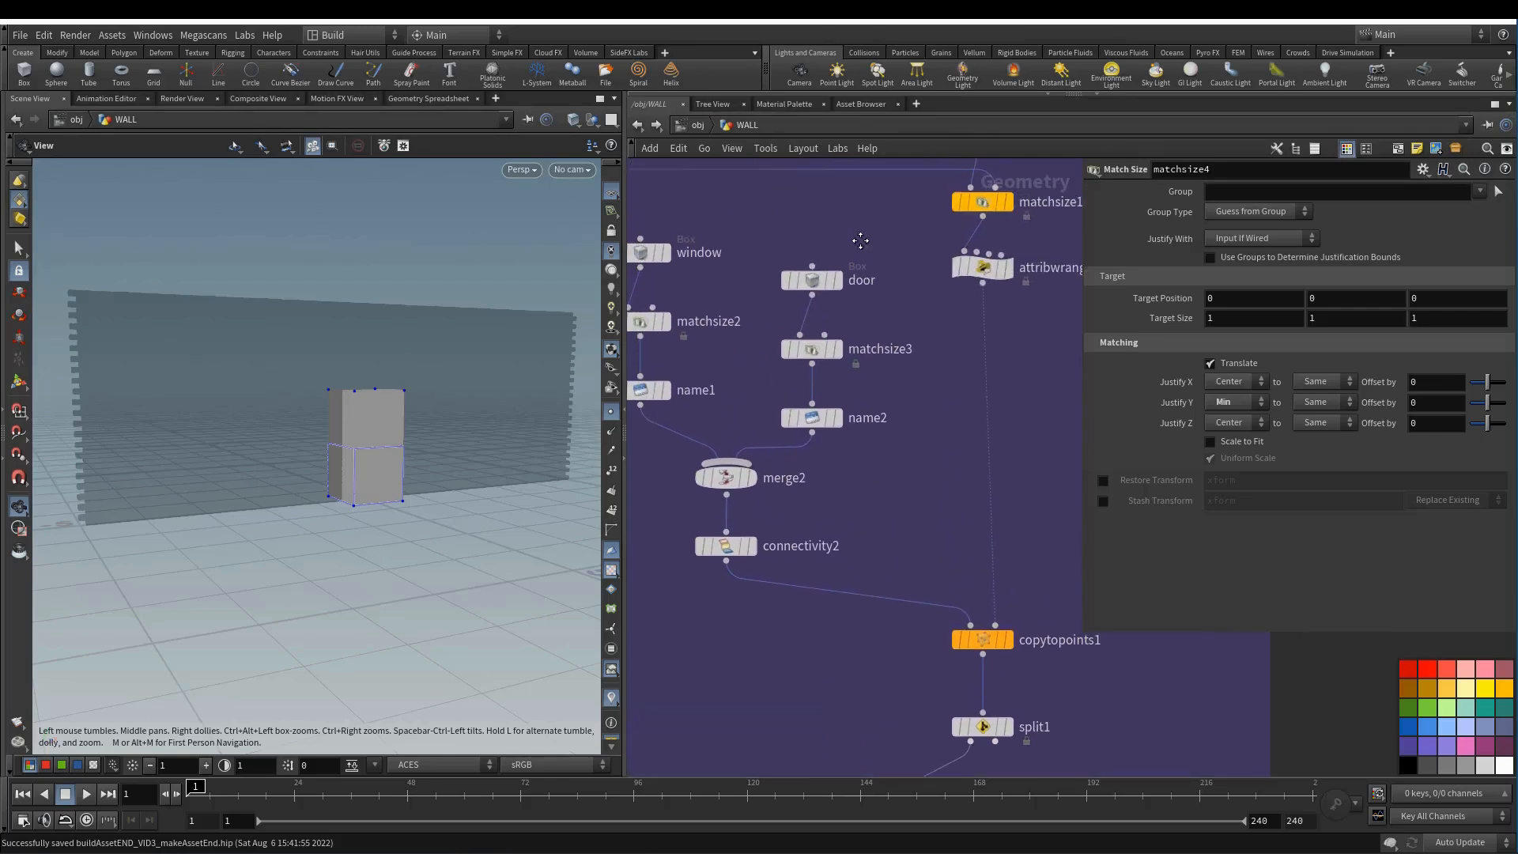
pyautogui.click(813, 282)
pyautogui.moveTo(1333, 248); pyautogui.dragTo(1394, 251, button='middle')
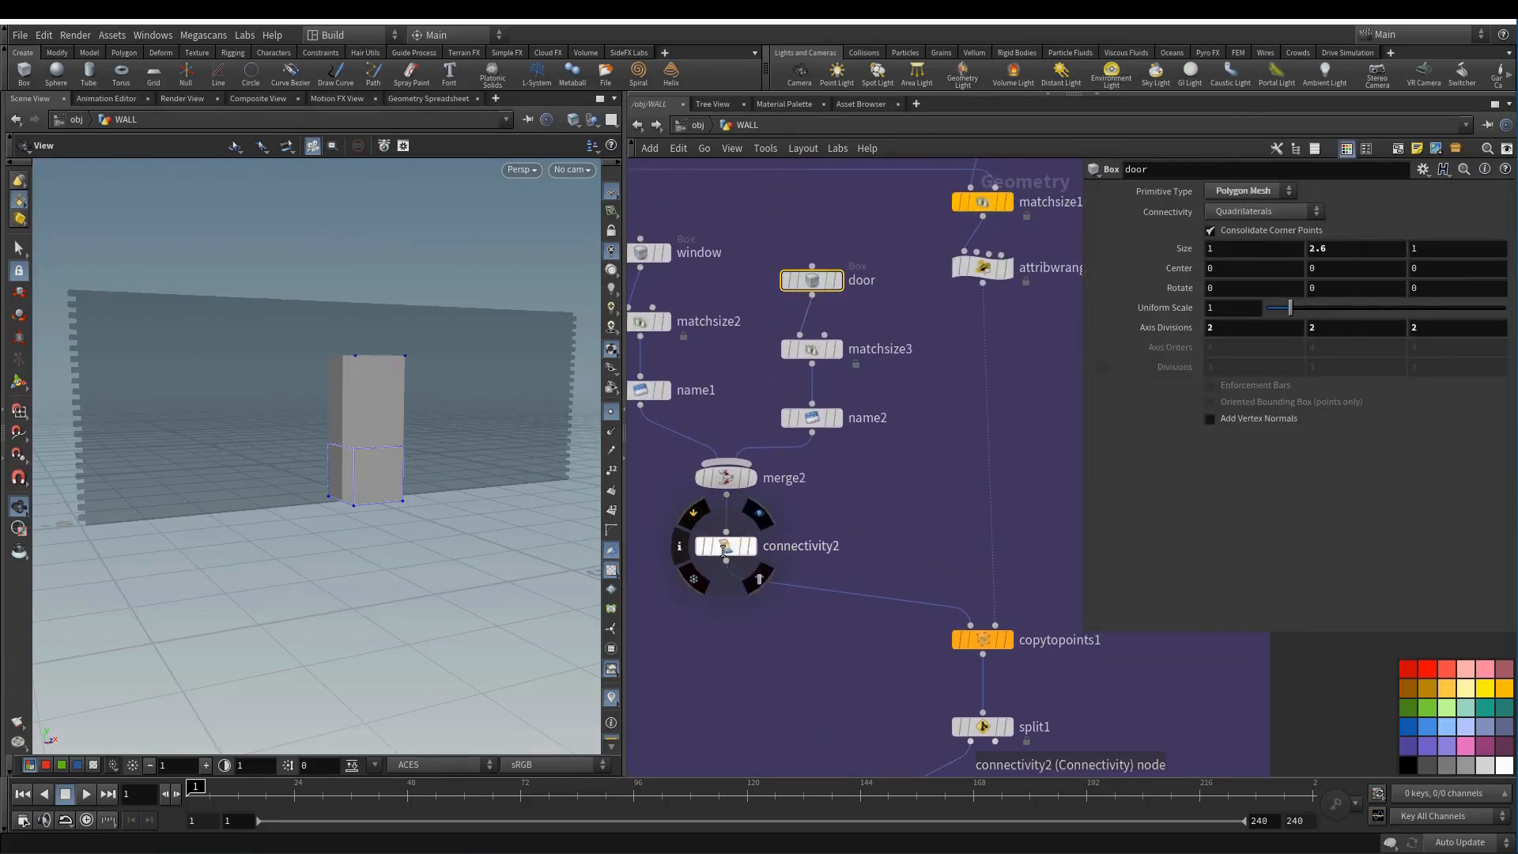
# - Colour the door box node orange-yellow and show the copytopoints1 output as a template in the viewport
pyautogui.click(759, 579)
pyautogui.moveTo(899, 230); pyautogui.dragTo(830, 299)
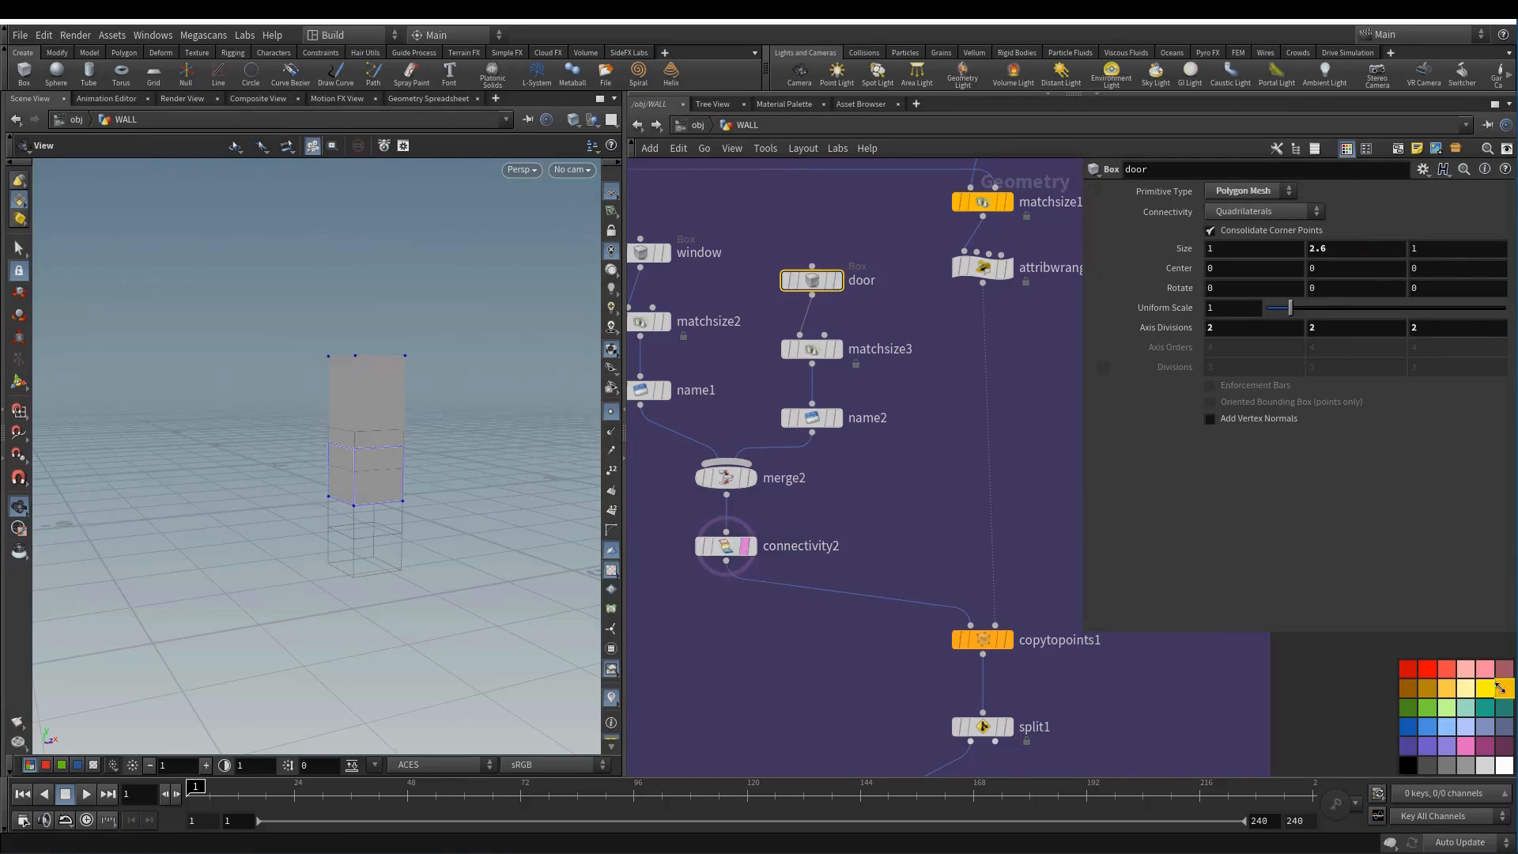
pyautogui.click(1001, 640)
pyautogui.moveTo(782, 658); pyautogui.dragTo(755, 624, button='middle')
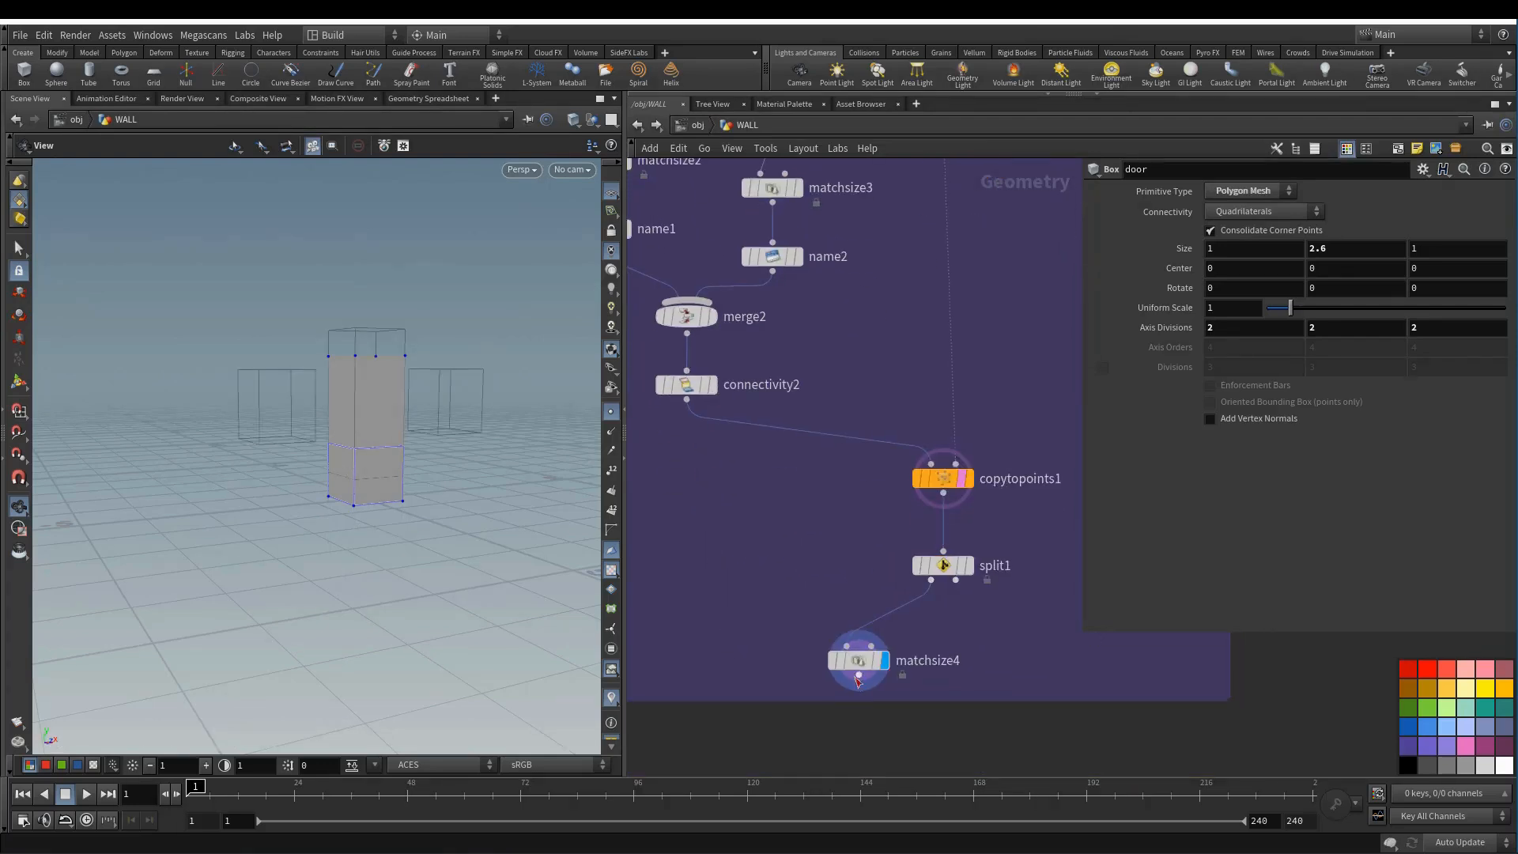
# - Try a Y size of 1.2 on the door box to test its ground alignment
pyautogui.click(858, 663)
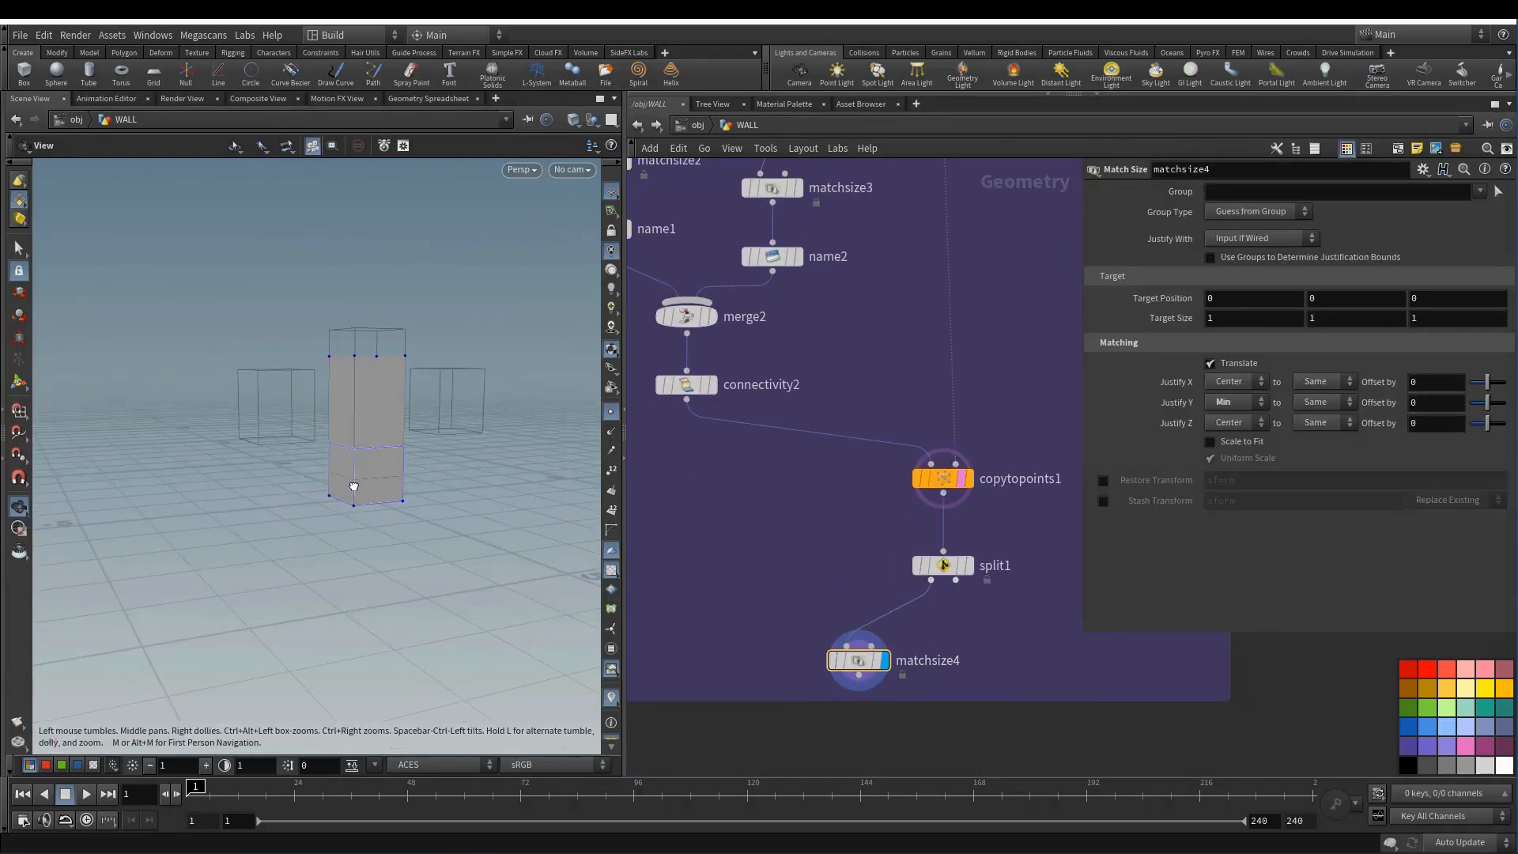
pyautogui.moveTo(372, 468); pyautogui.dragTo(360, 466)
pyautogui.moveTo(369, 398); pyautogui.dragTo(357, 398)
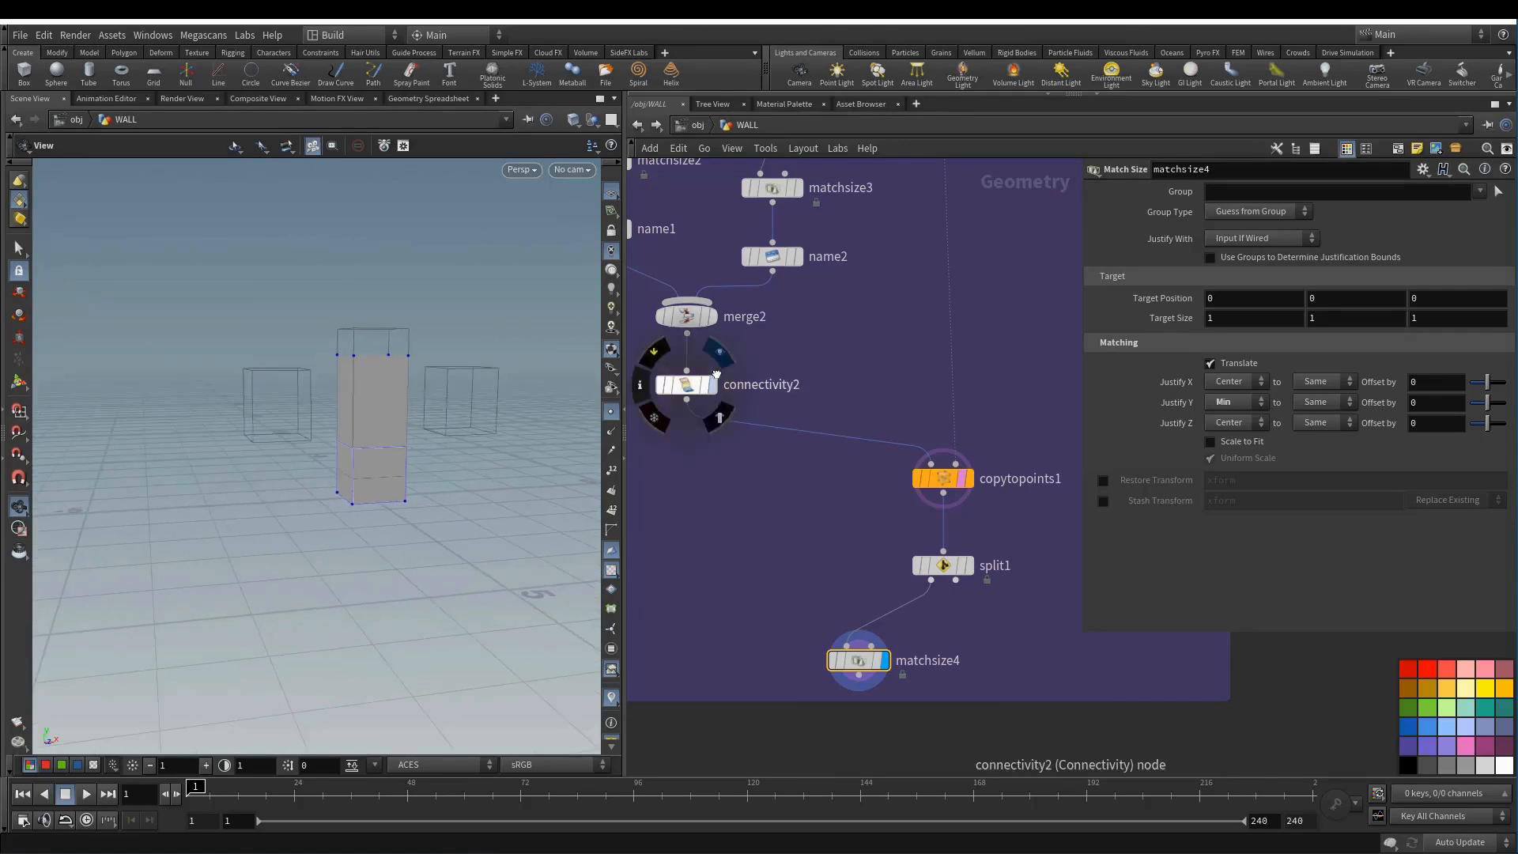
pyautogui.moveTo(912, 298); pyautogui.dragTo(961, 487, button='middle')
pyautogui.click(822, 308)
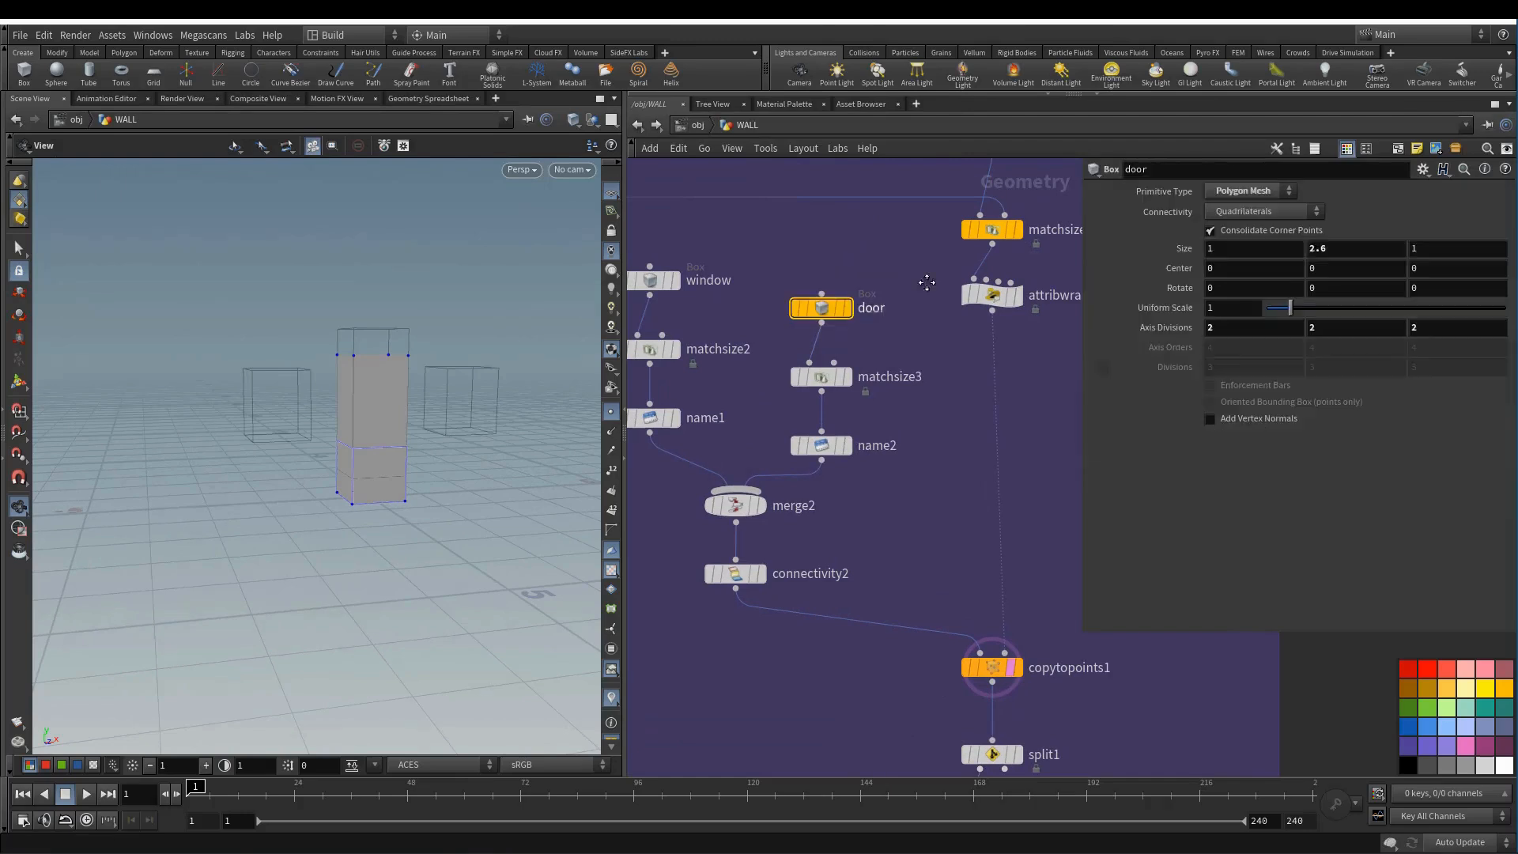
pyautogui.click(1353, 248)
pyautogui.write('1.2')
pyautogui.press('Return')
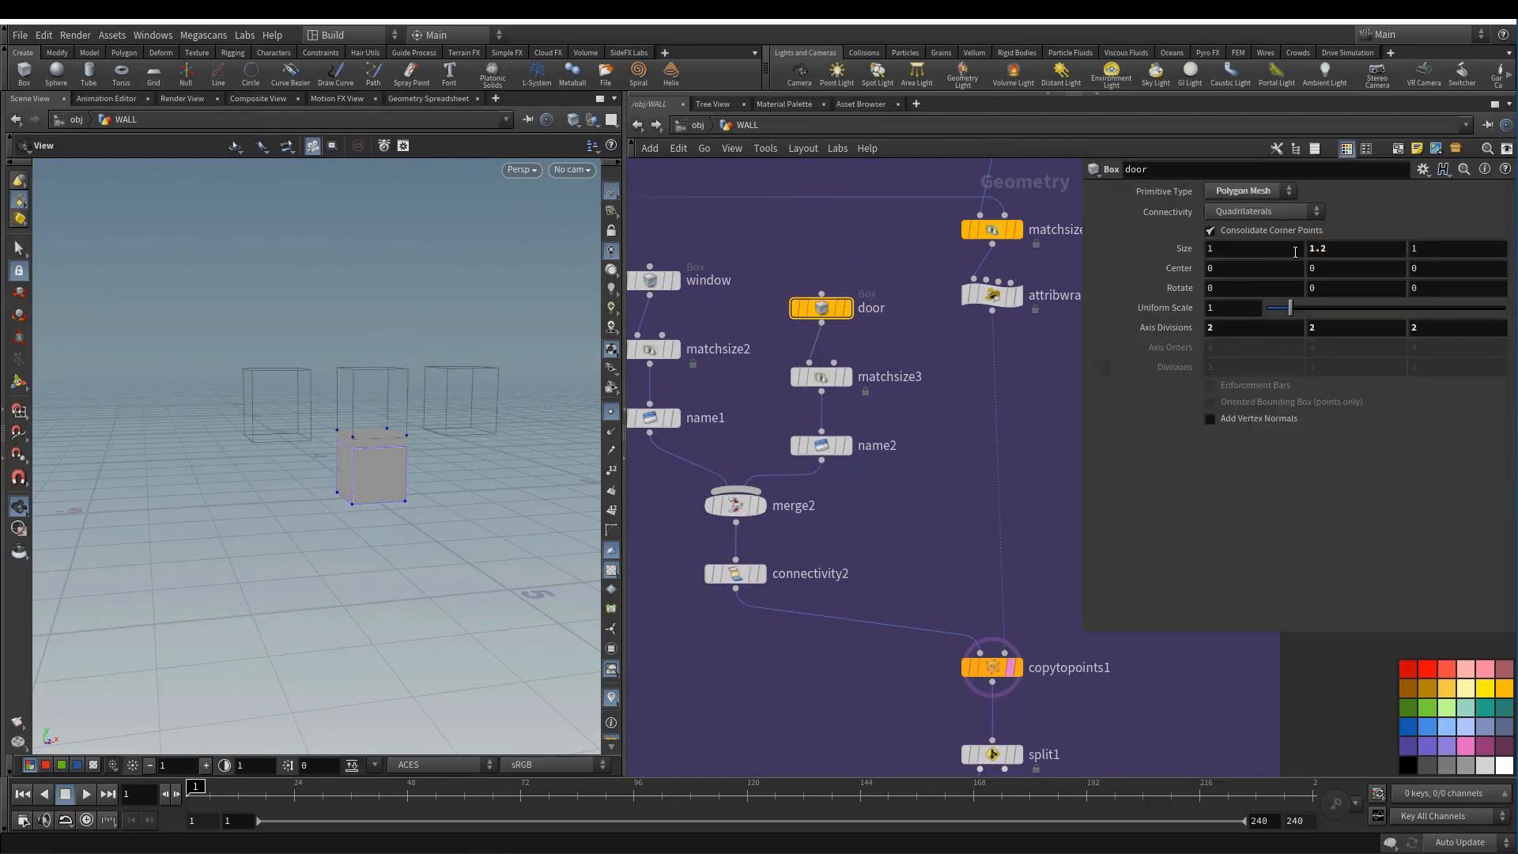
# - Try Y sizes of 1, 2 and 3 on the door box
pyautogui.click(1320, 250)
pyautogui.write('1')
pyautogui.press('Return')
pyautogui.click(1343, 248)
pyautogui.write('2')
pyautogui.press('Return')
pyautogui.write('3')
pyautogui.press('Return')
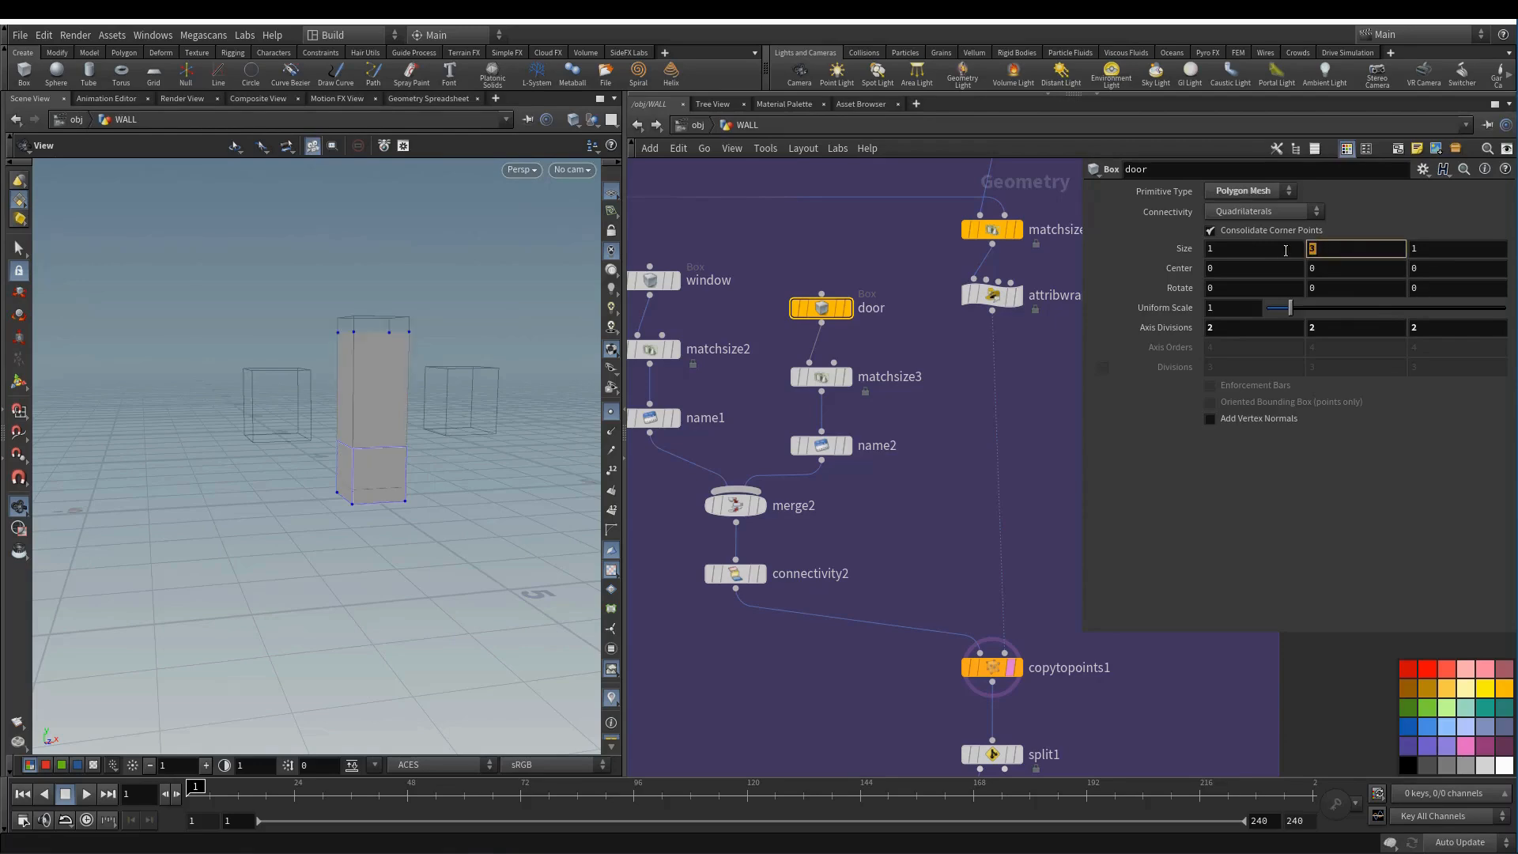
# - Set the Y size of the door box to 2.5
pyautogui.write('1.2')
pyautogui.press('Return')
pyautogui.moveTo(1335, 250); pyautogui.dragTo(1423, 249, button='middle')
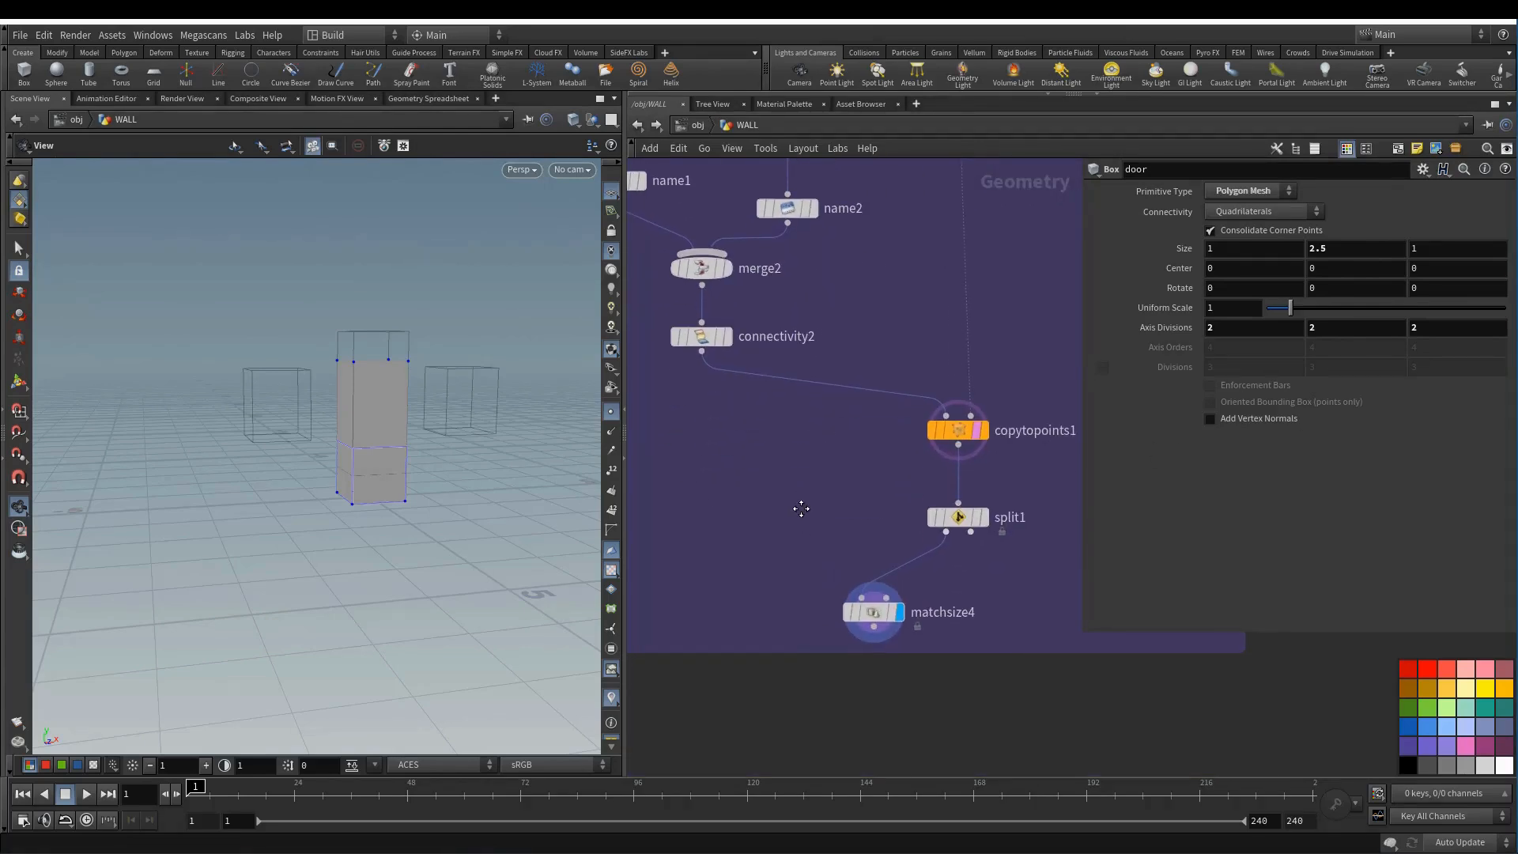
# - Insert a UV Unwrap node between split1 and matchsize4
pyautogui.press('Tab')
pyautogui.write('uvun')
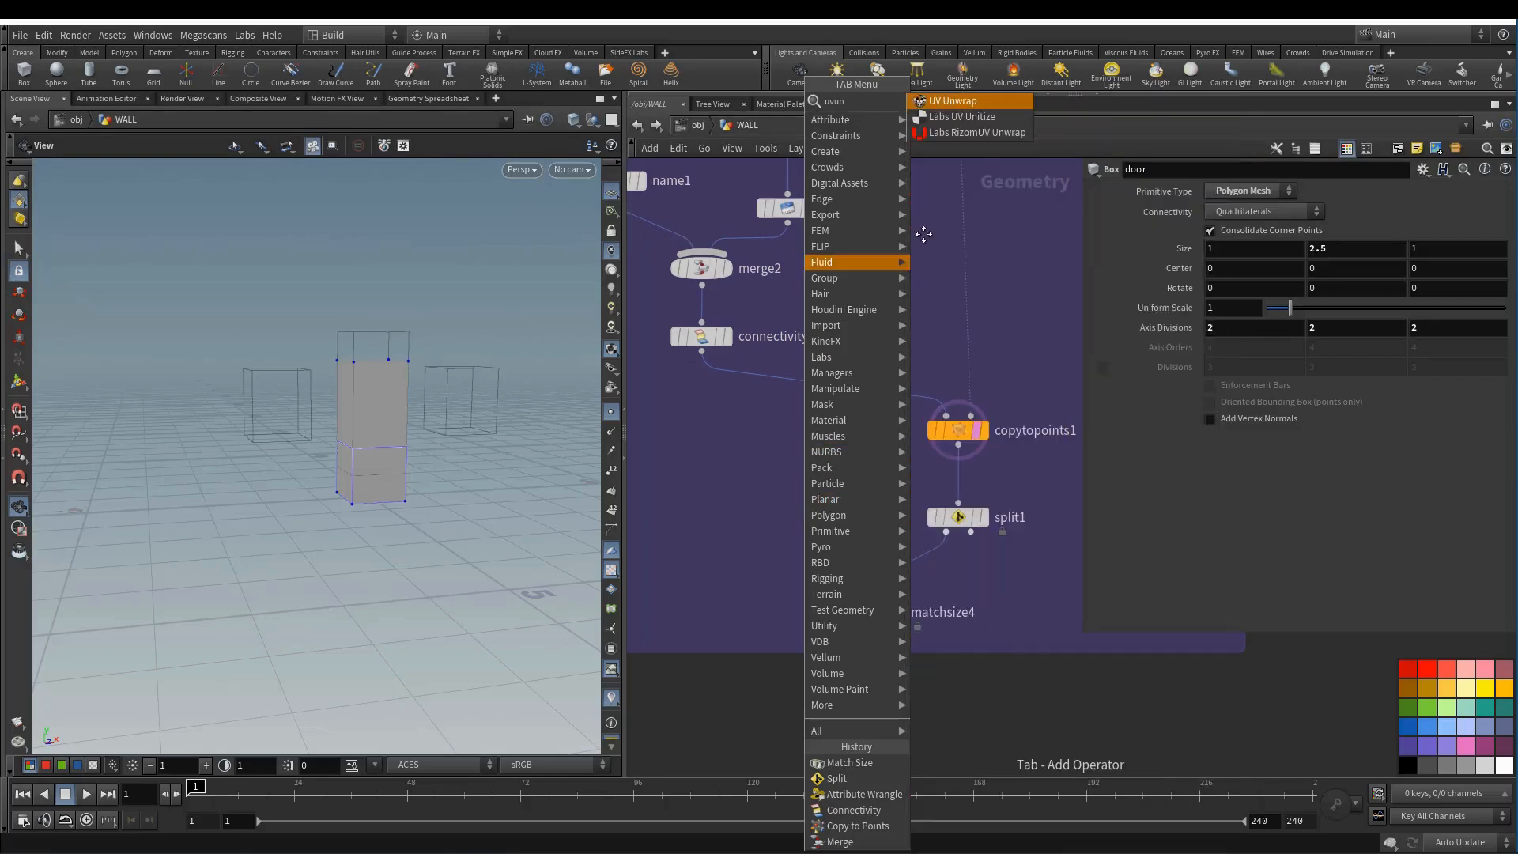
pyautogui.click(983, 100)
pyautogui.click(841, 541)
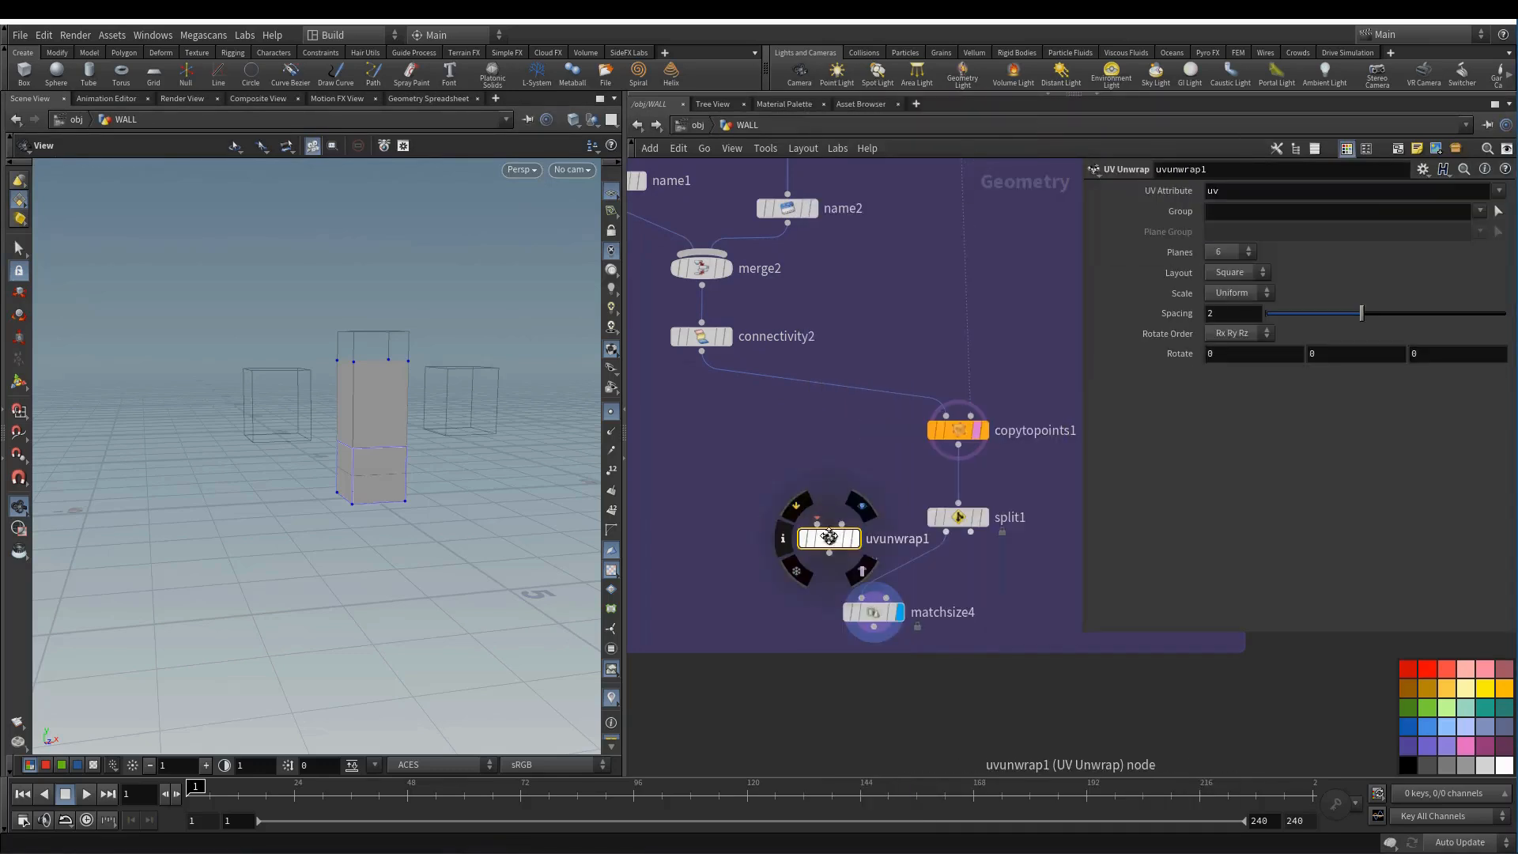
pyautogui.moveTo(828, 538); pyautogui.dragTo(876, 571)
pyautogui.moveTo(876, 571); pyautogui.dragTo(822, 560, button='middle')
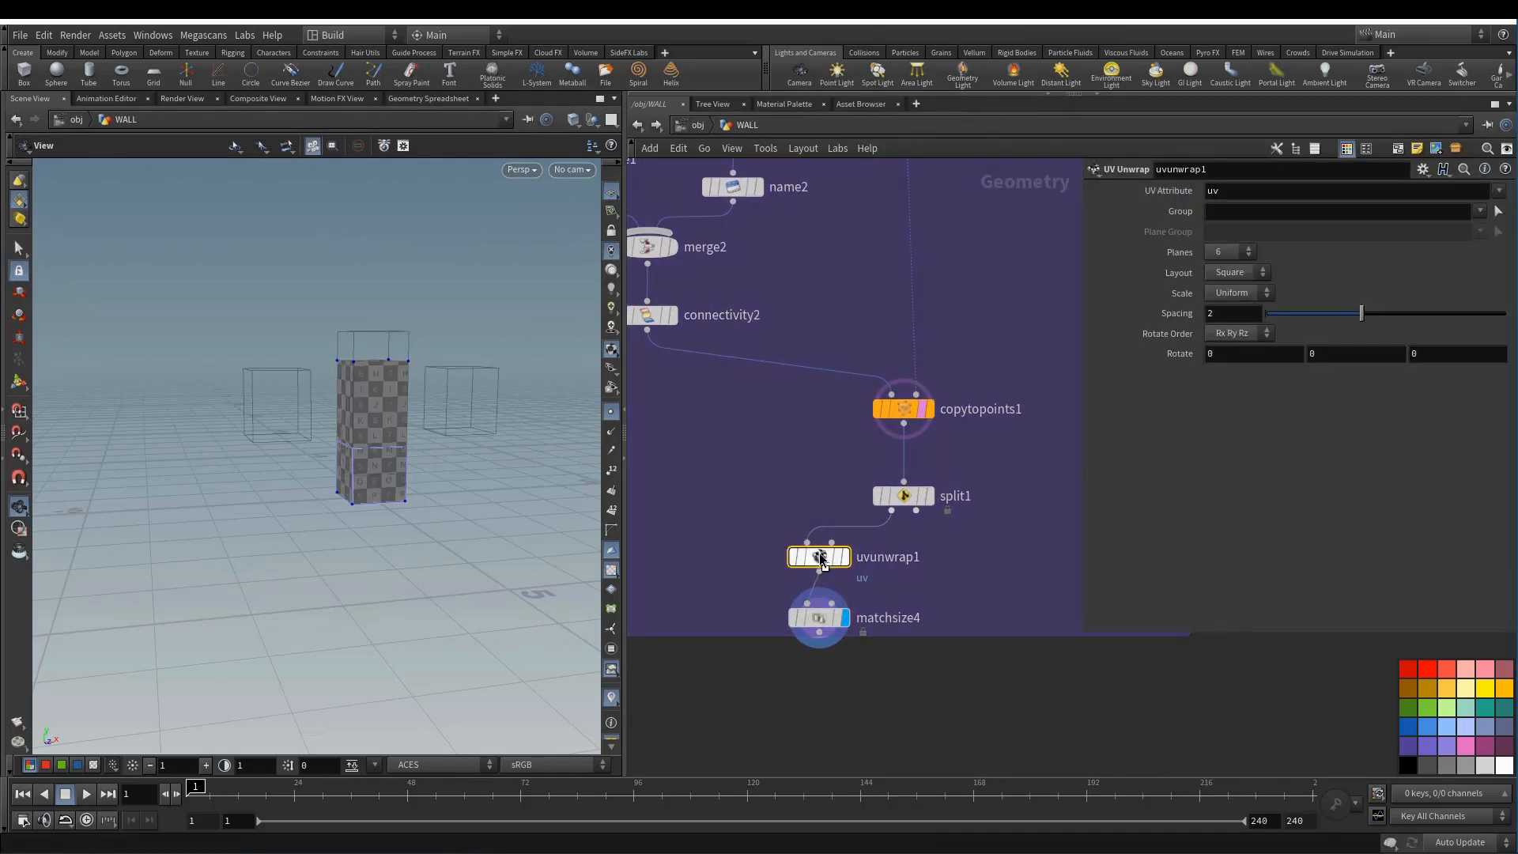
# - Examine the door's unwrapped faces in the UV view and return to the perspective view
pyautogui.moveTo(418, 442); pyautogui.dragTo(675, 502)
pyautogui.moveTo(305, 380); pyautogui.dragTo(423, 399)
pyautogui.hotkey('space', '5')
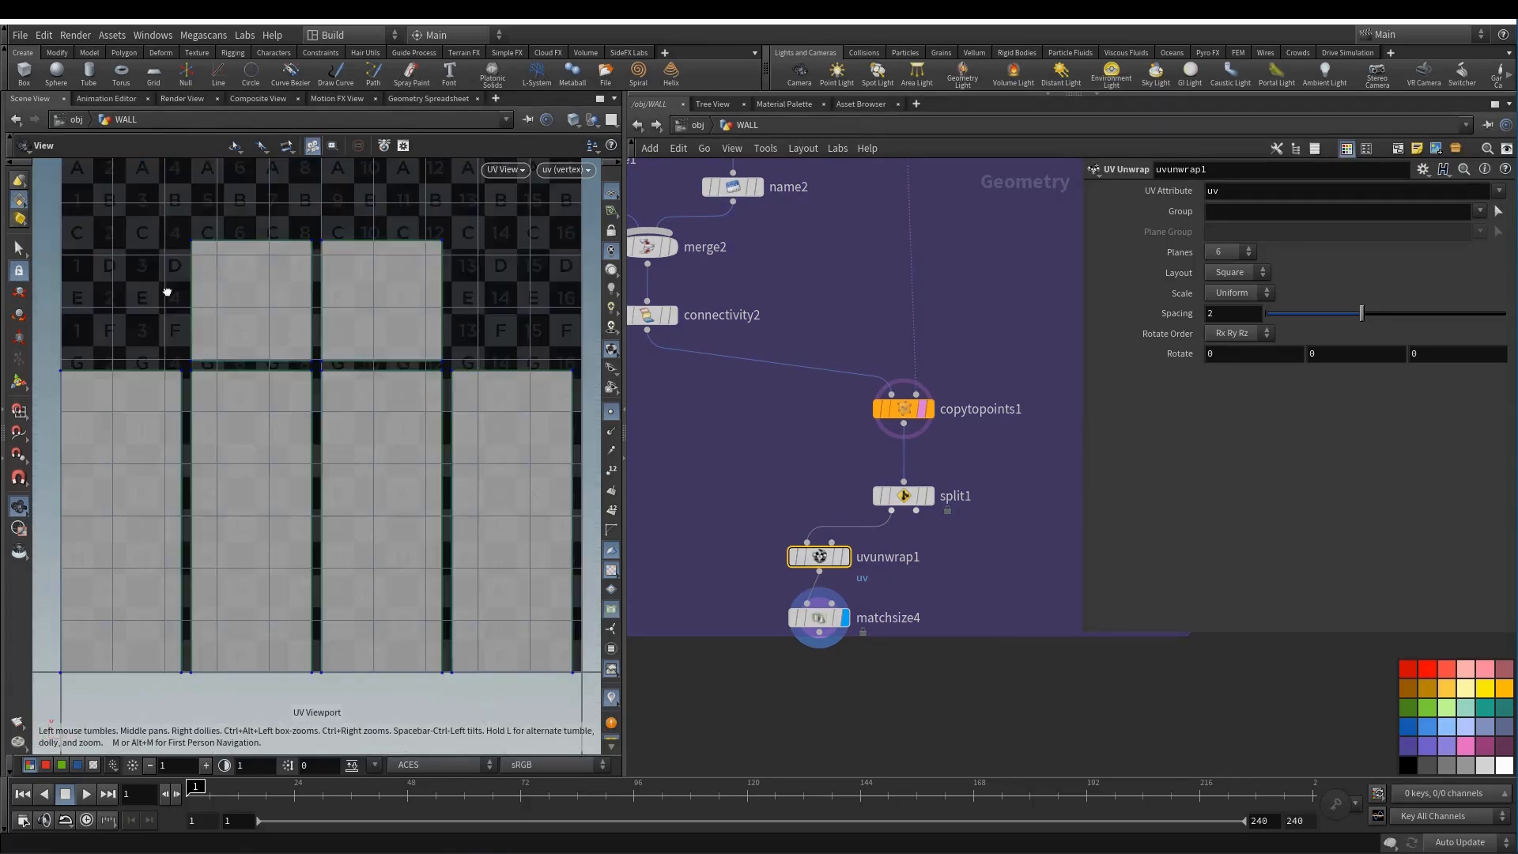
pyautogui.hotkey('space', '1')
# - Connect a second UV Unwrap node to the other output of split1 and display the window boxes
pyautogui.moveTo(390, 400); pyautogui.dragTo(975, 570)
pyautogui.moveTo(916, 511); pyautogui.dragTo(963, 556)
pyautogui.click(1002, 571)
pyautogui.moveTo(964, 626); pyautogui.dragTo(942, 623, button='middle')
pyautogui.moveTo(380, 442); pyautogui.dragTo(237, 433)
pyautogui.moveTo(294, 433); pyautogui.dragTo(204, 428, button='middle')
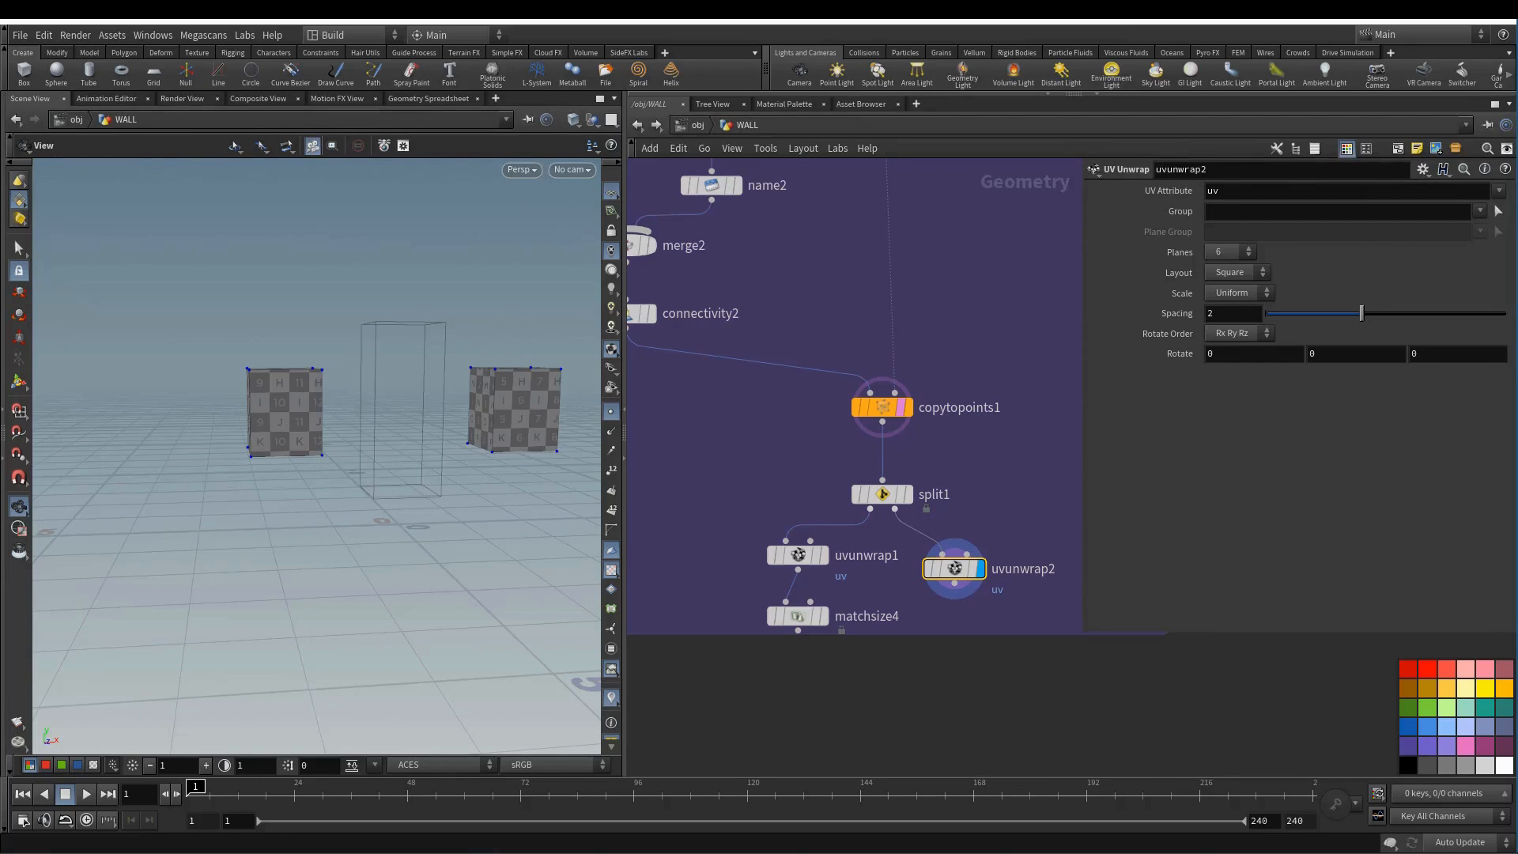
# - Add a displayed Transform node below uvunwrap2 and connect it to that node's output
pyautogui.moveTo(956, 657); pyautogui.dragTo(905, 542, button='middle')
pyautogui.press('Tab')
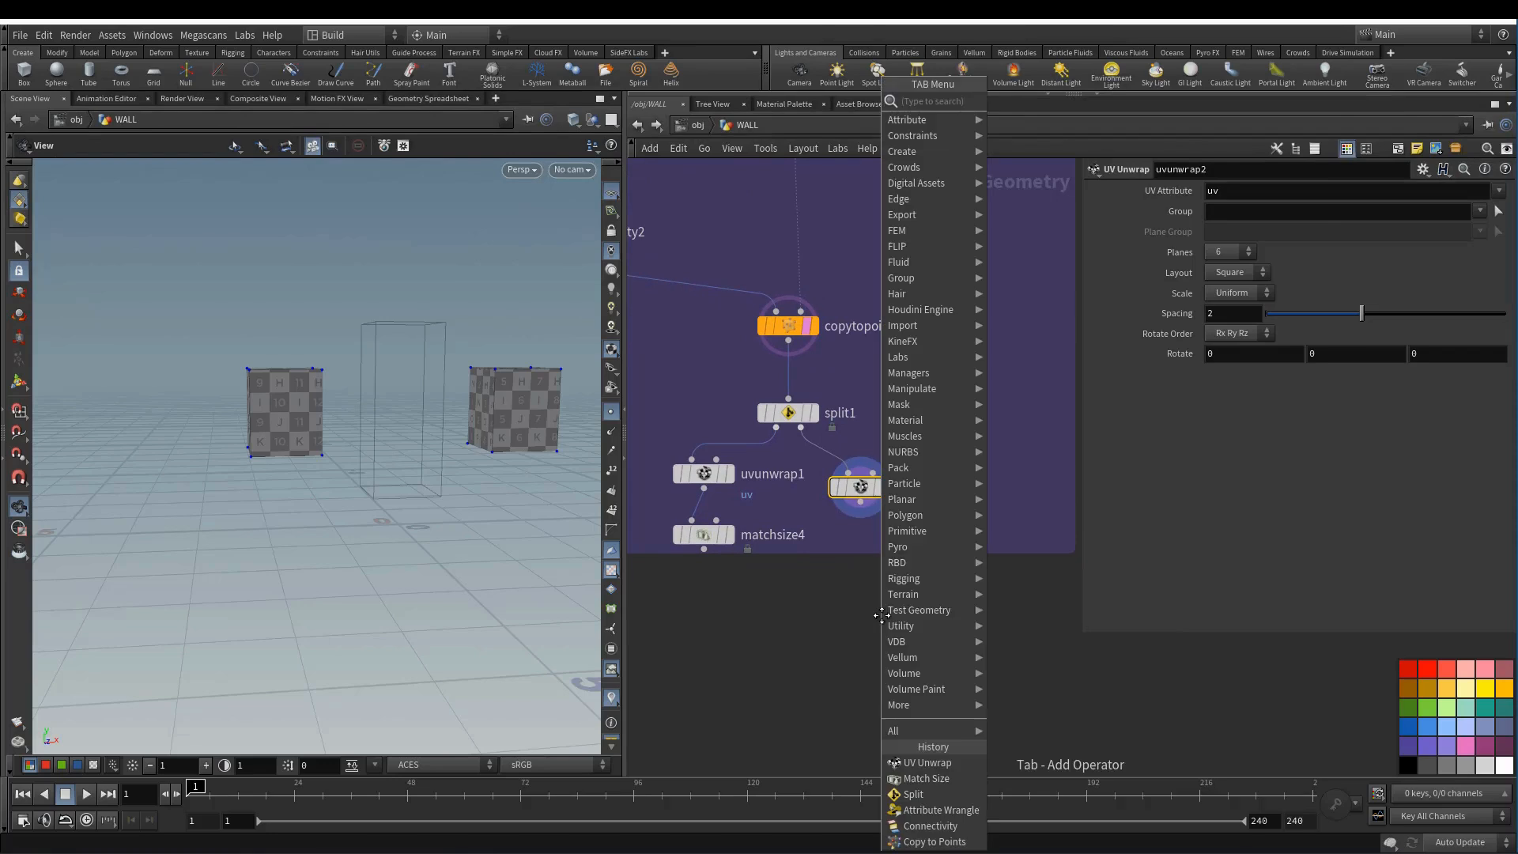
pyautogui.write('tra')
pyautogui.click(1028, 132)
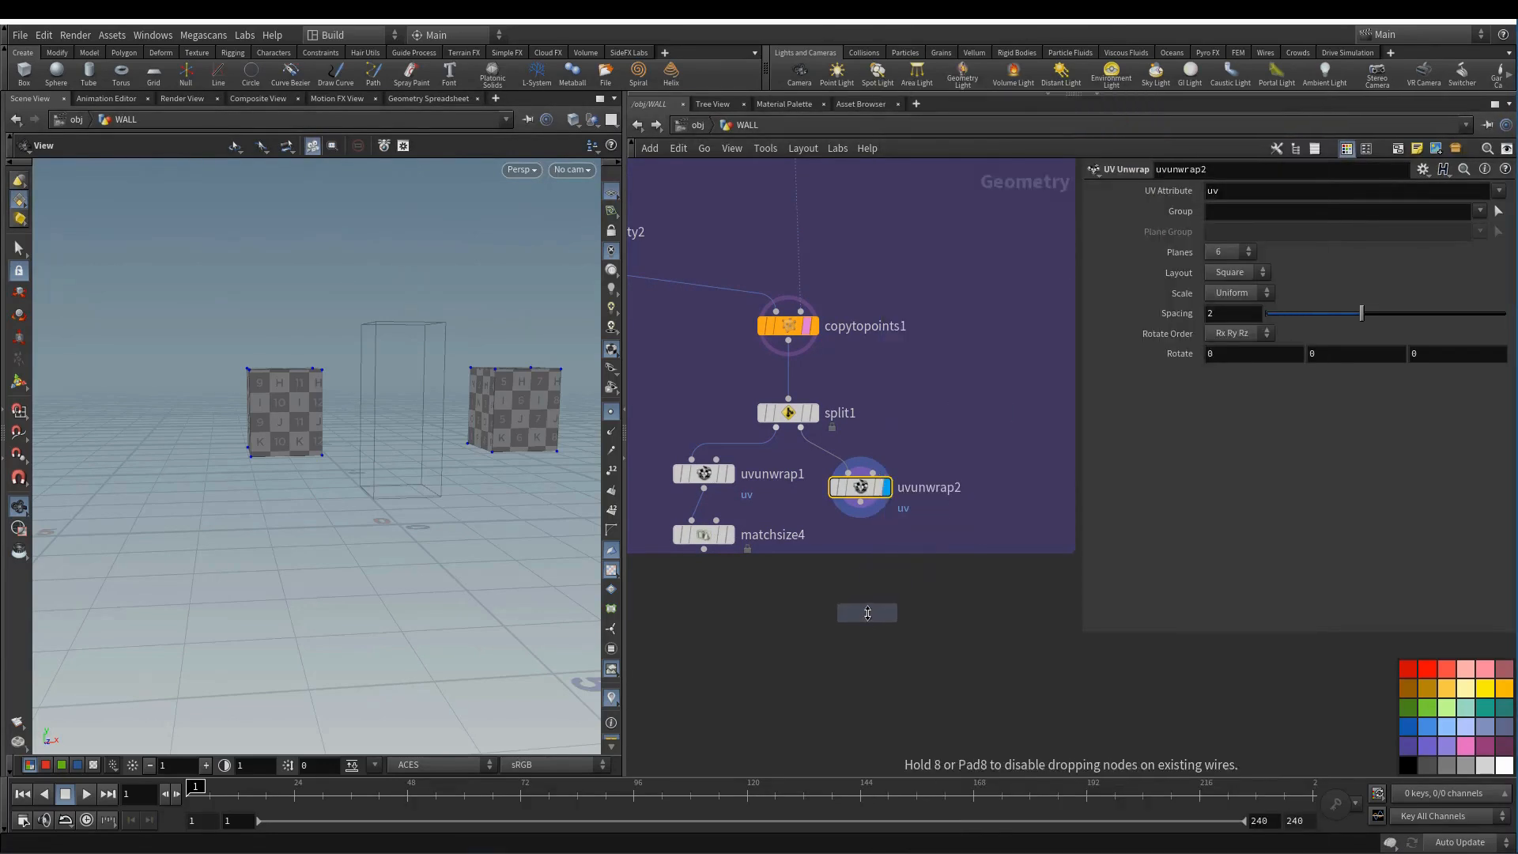
pyautogui.click(867, 611)
pyautogui.moveTo(860, 504); pyautogui.dragTo(867, 601)
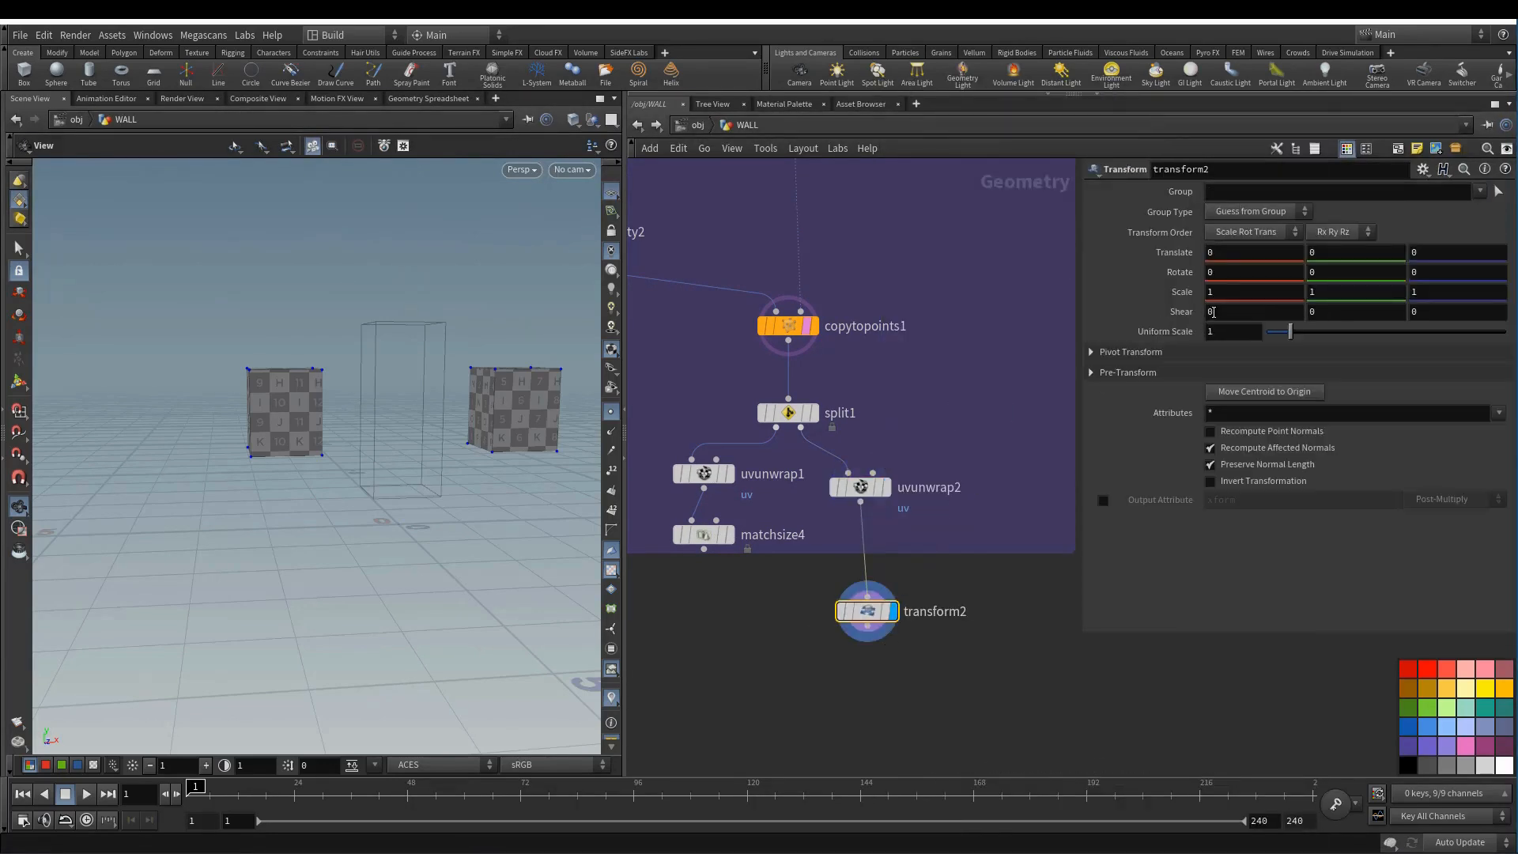
# - Try changing the Y scale of the window boxes on transform2 and undo it
pyautogui.moveTo(1352, 291); pyautogui.dragTo(1403, 295, button='middle')
pyautogui.hotkey('ctrl', 'z')
pyautogui.hotkey('ctrl', 'z')
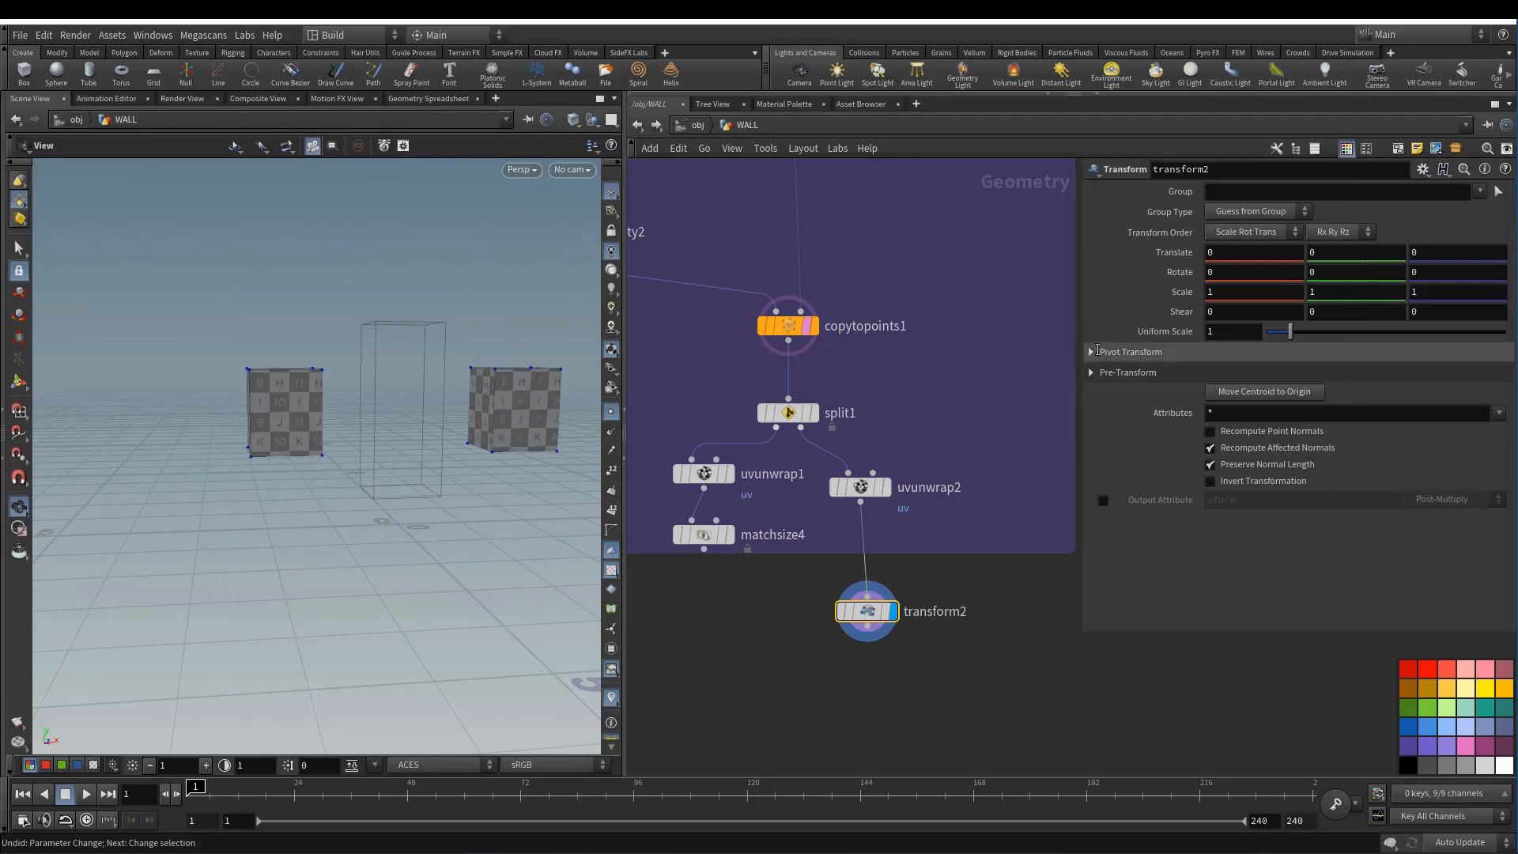
# - Show the transform2 handle and enter $CEX as the X value of its Pivot Translate
pyautogui.press('Return')
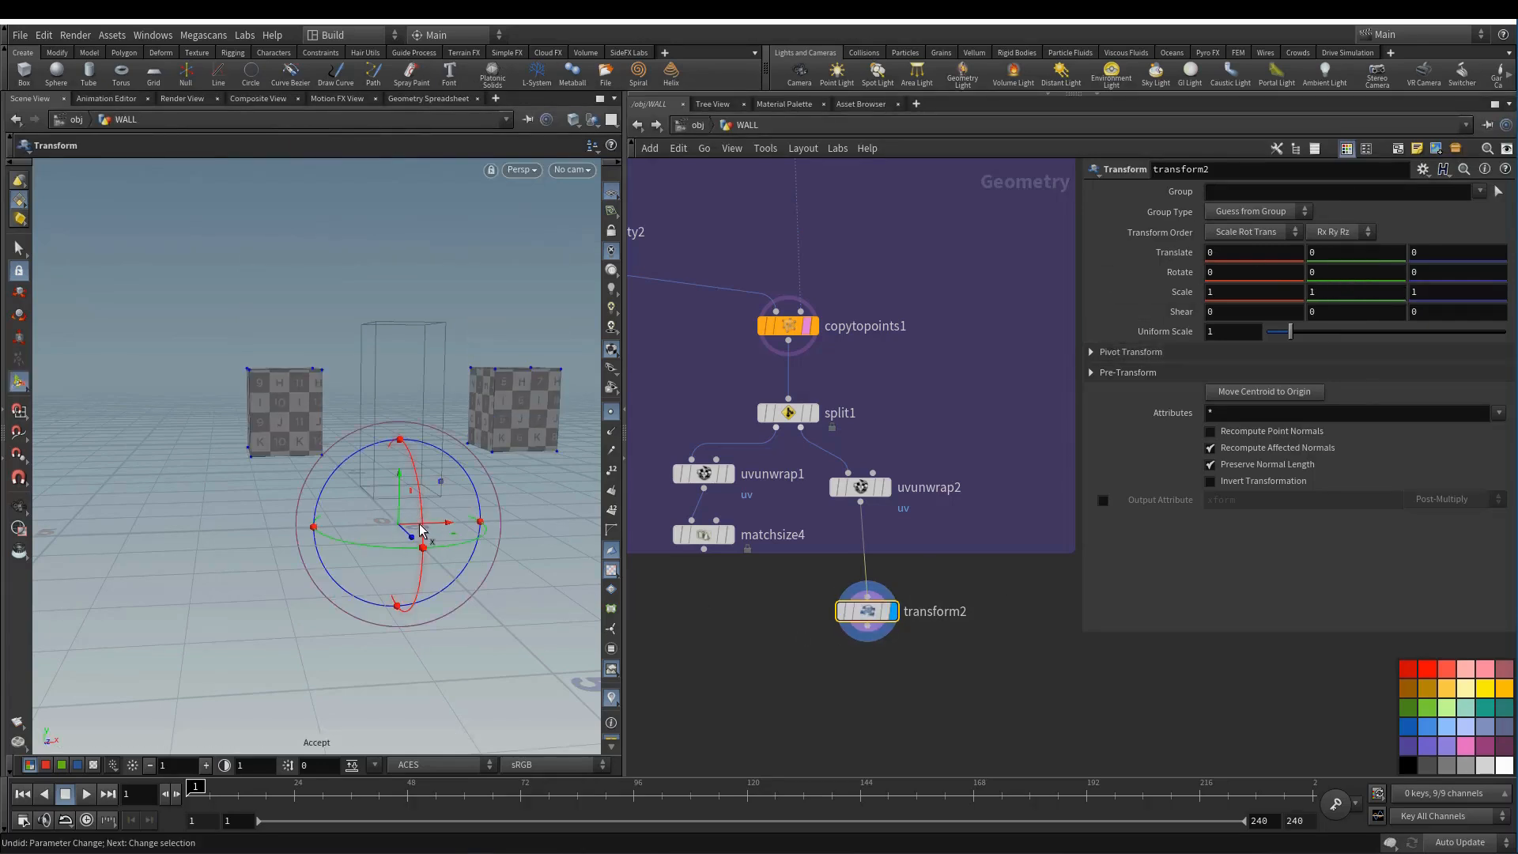
pyautogui.click(1129, 352)
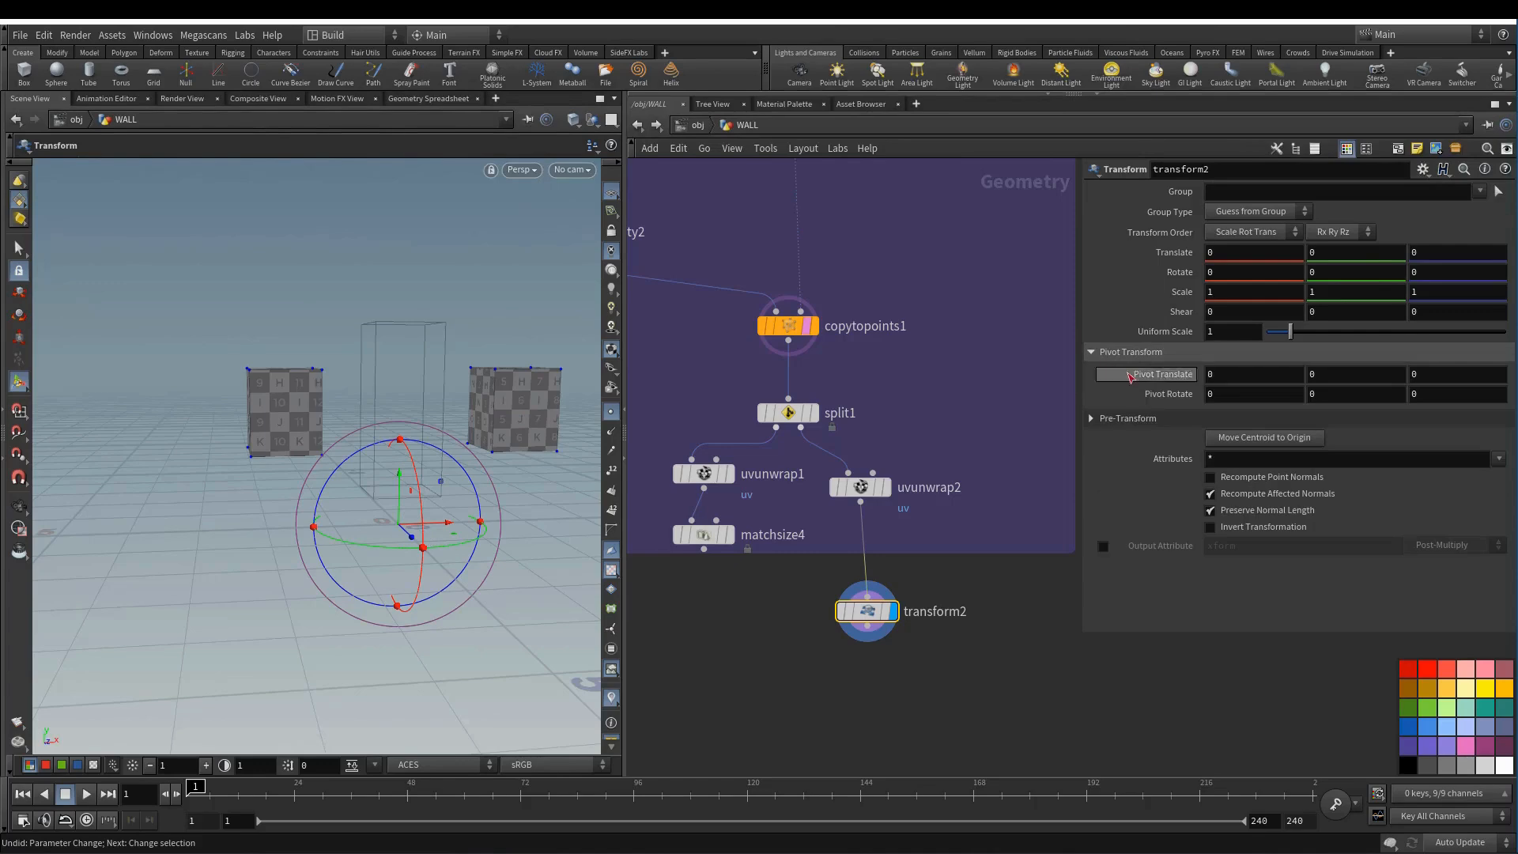
pyautogui.click(1225, 377)
pyautogui.write('$CEX')
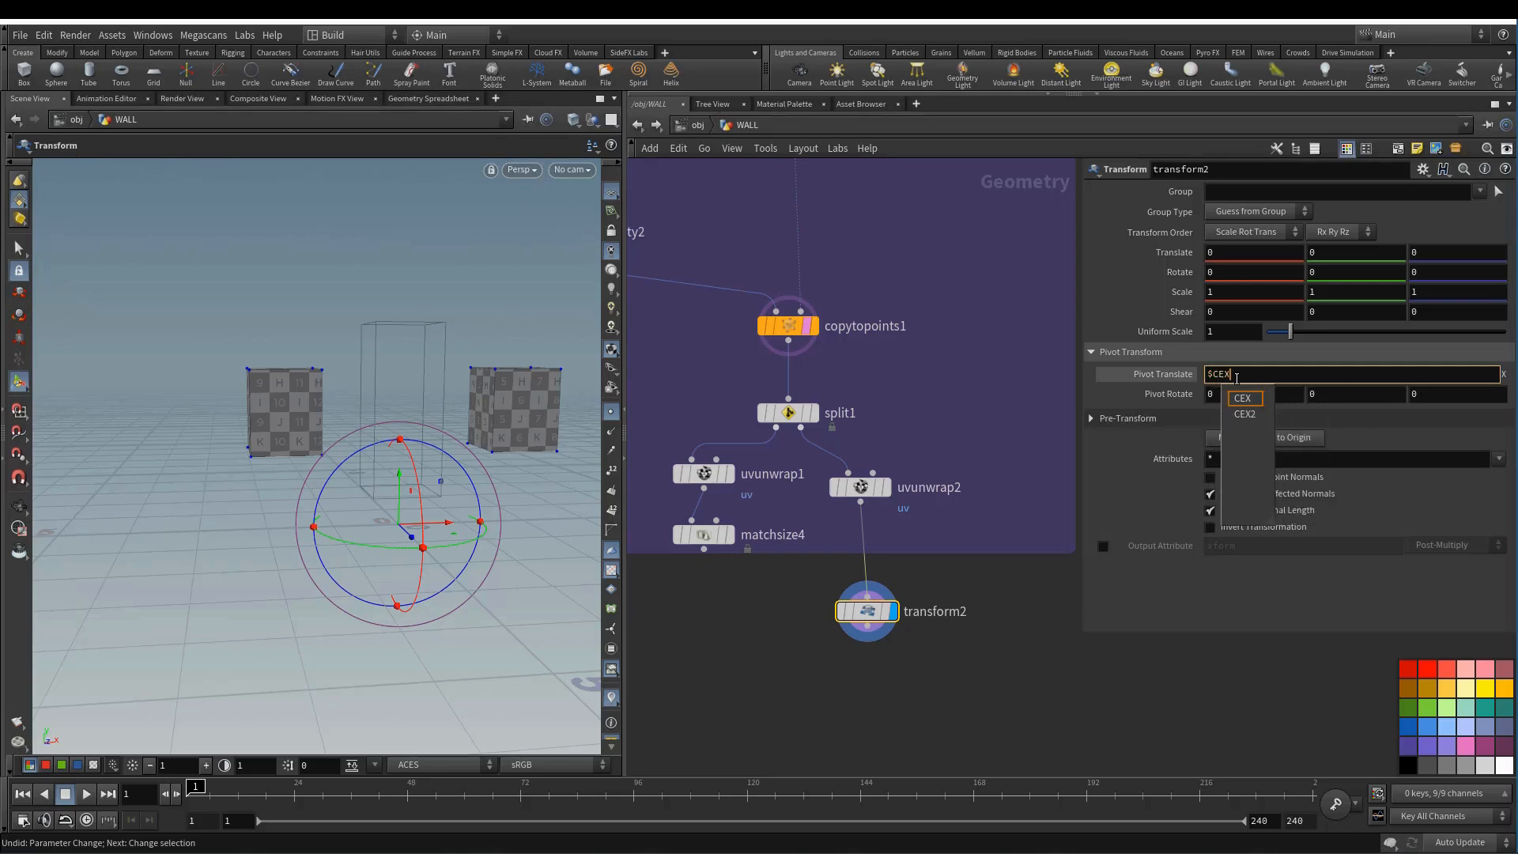
pyautogui.press('Return')
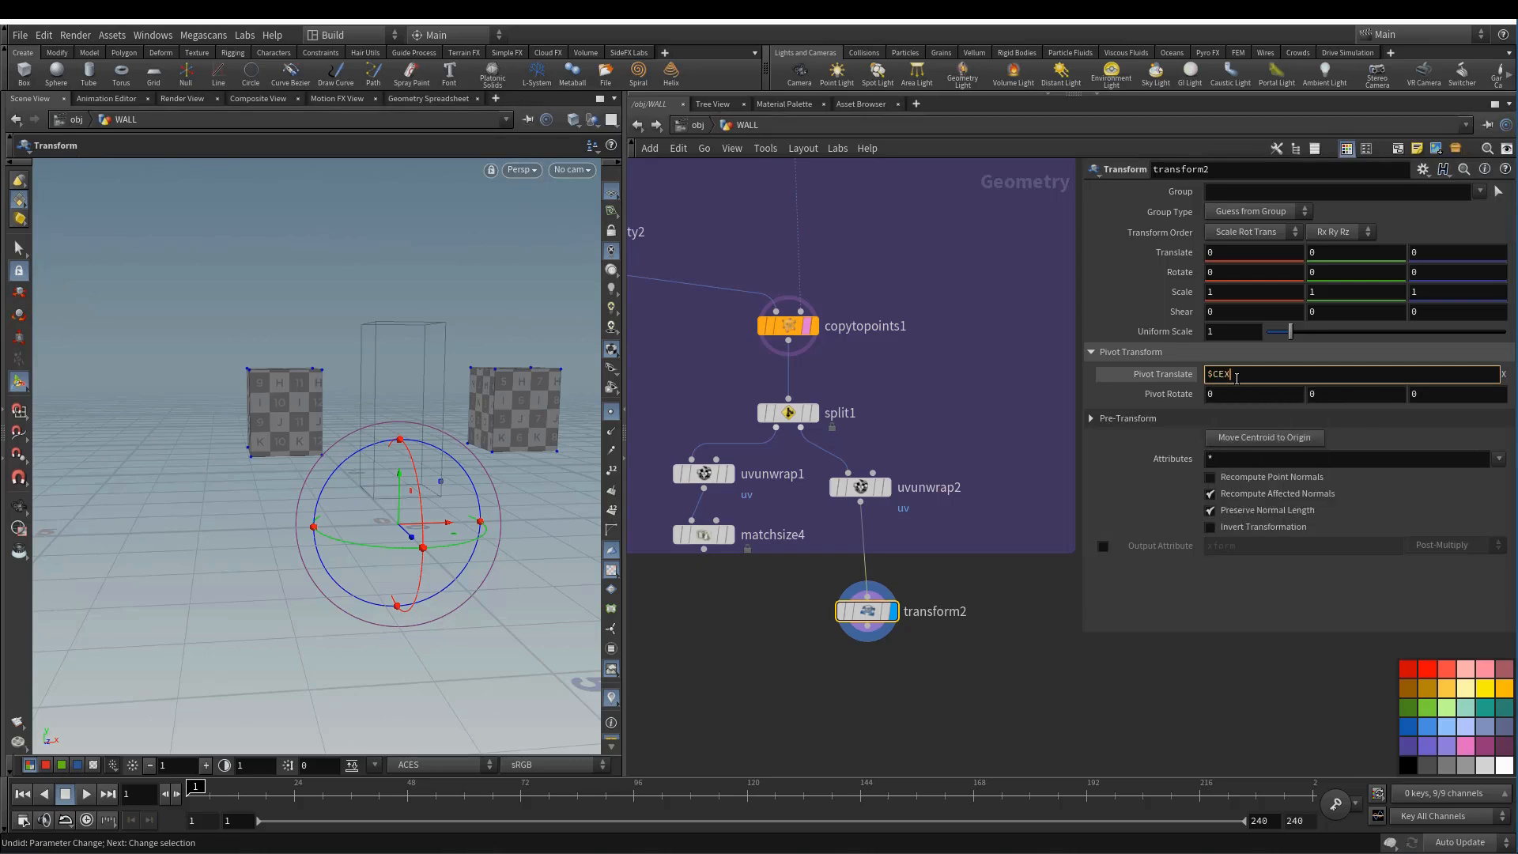
pyautogui.write('$CEY$CEZ')
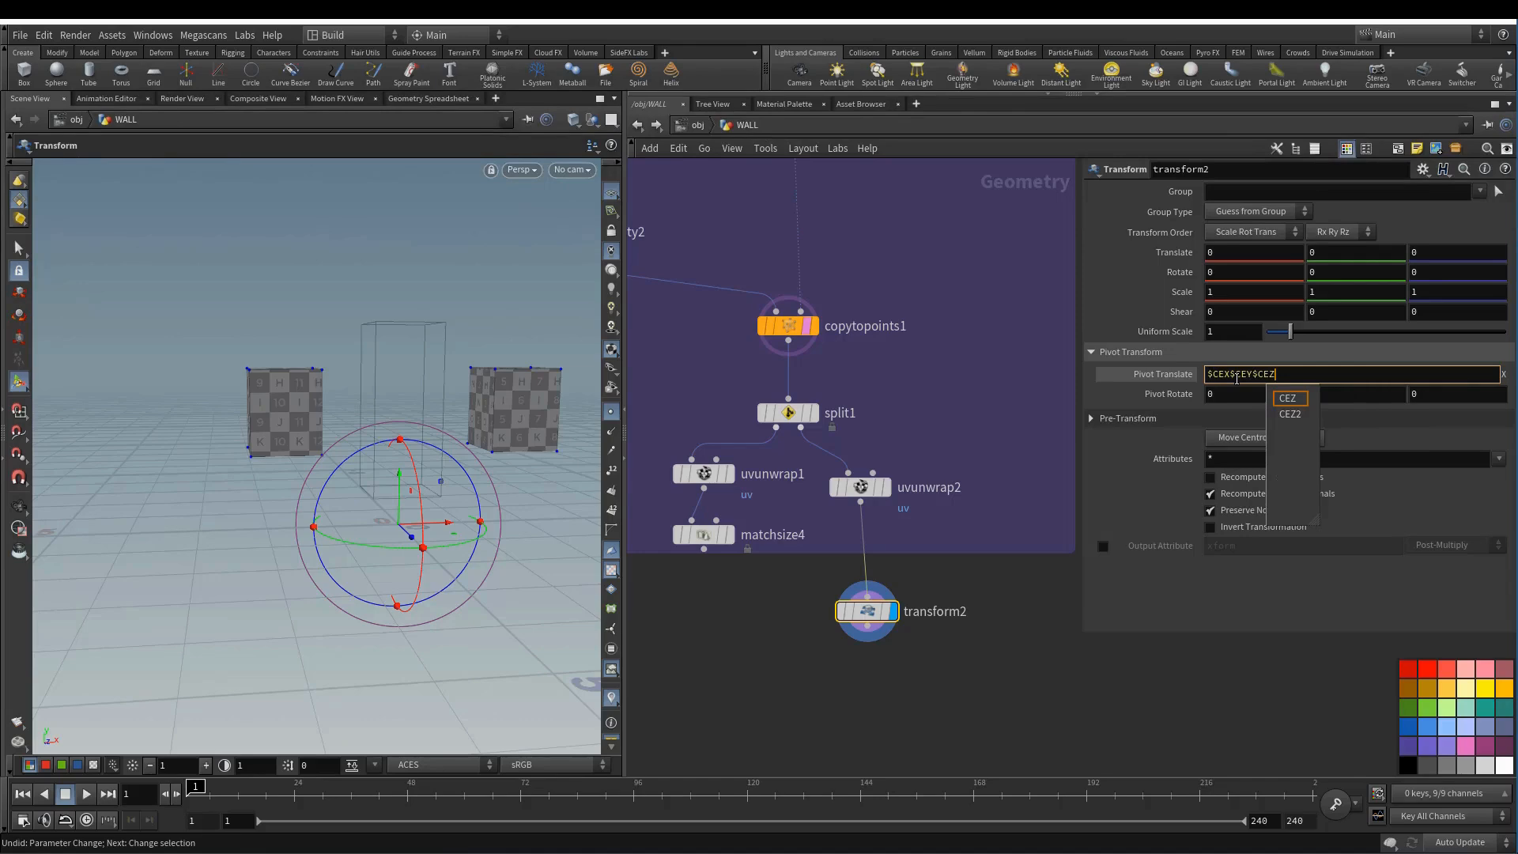
pyautogui.press('BackSpace')
pyautogui.press('BackSpace')
pyautogui.press('BackSpace')
pyautogui.press('BackSpace')
pyautogui.press('BackSpace')
pyautogui.press('BackSpace')
pyautogui.press('BackSpace')
pyautogui.press('BackSpace')
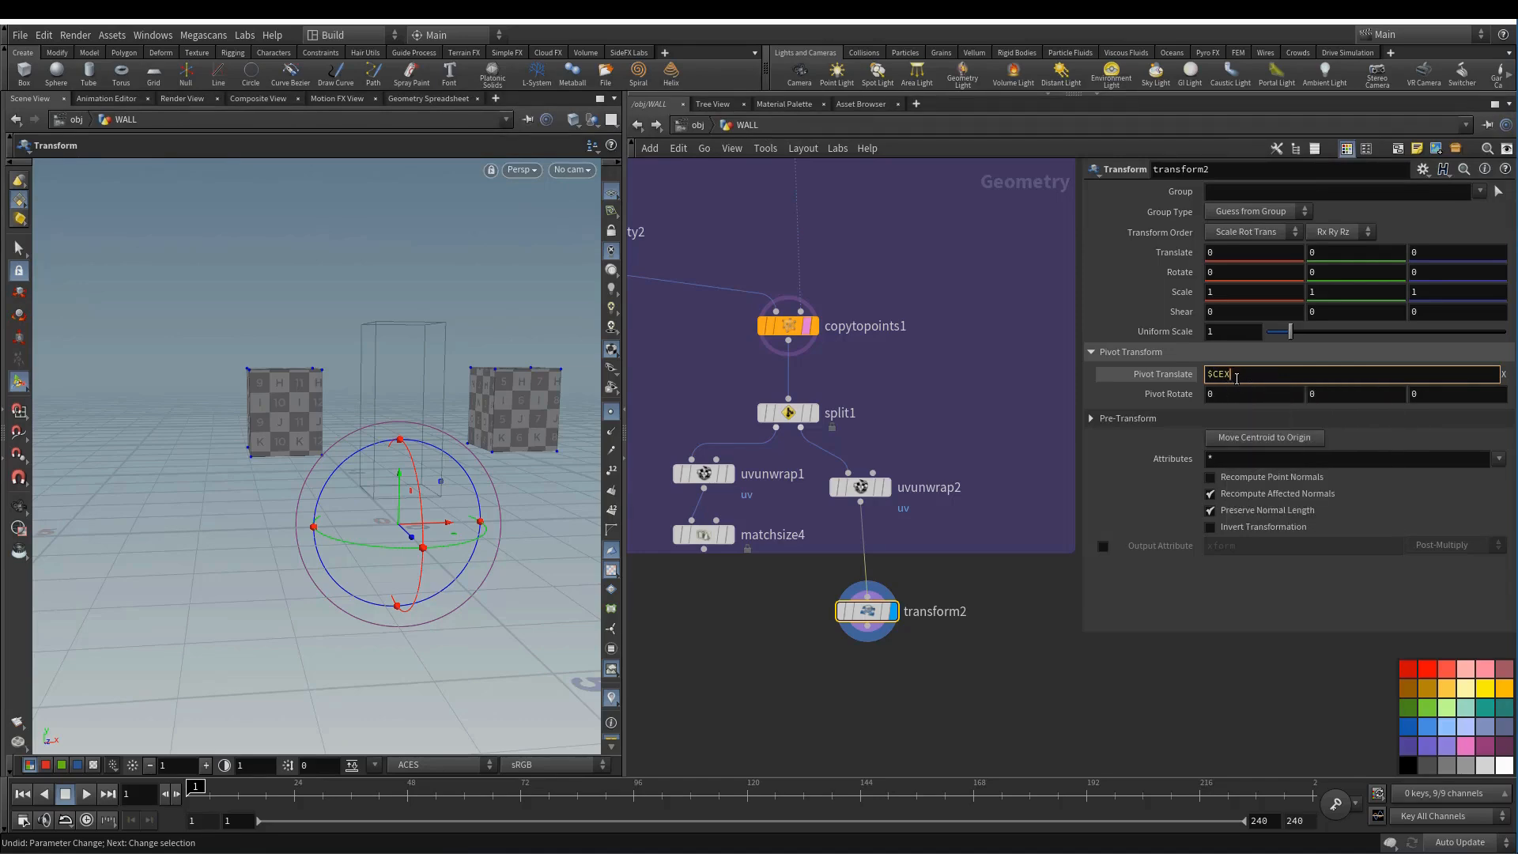
# - Set the Y and Z values of transform2's Pivot Translate to $CEY and $CEZ
pyautogui.press('Tab')
pyautogui.write('$CEY')
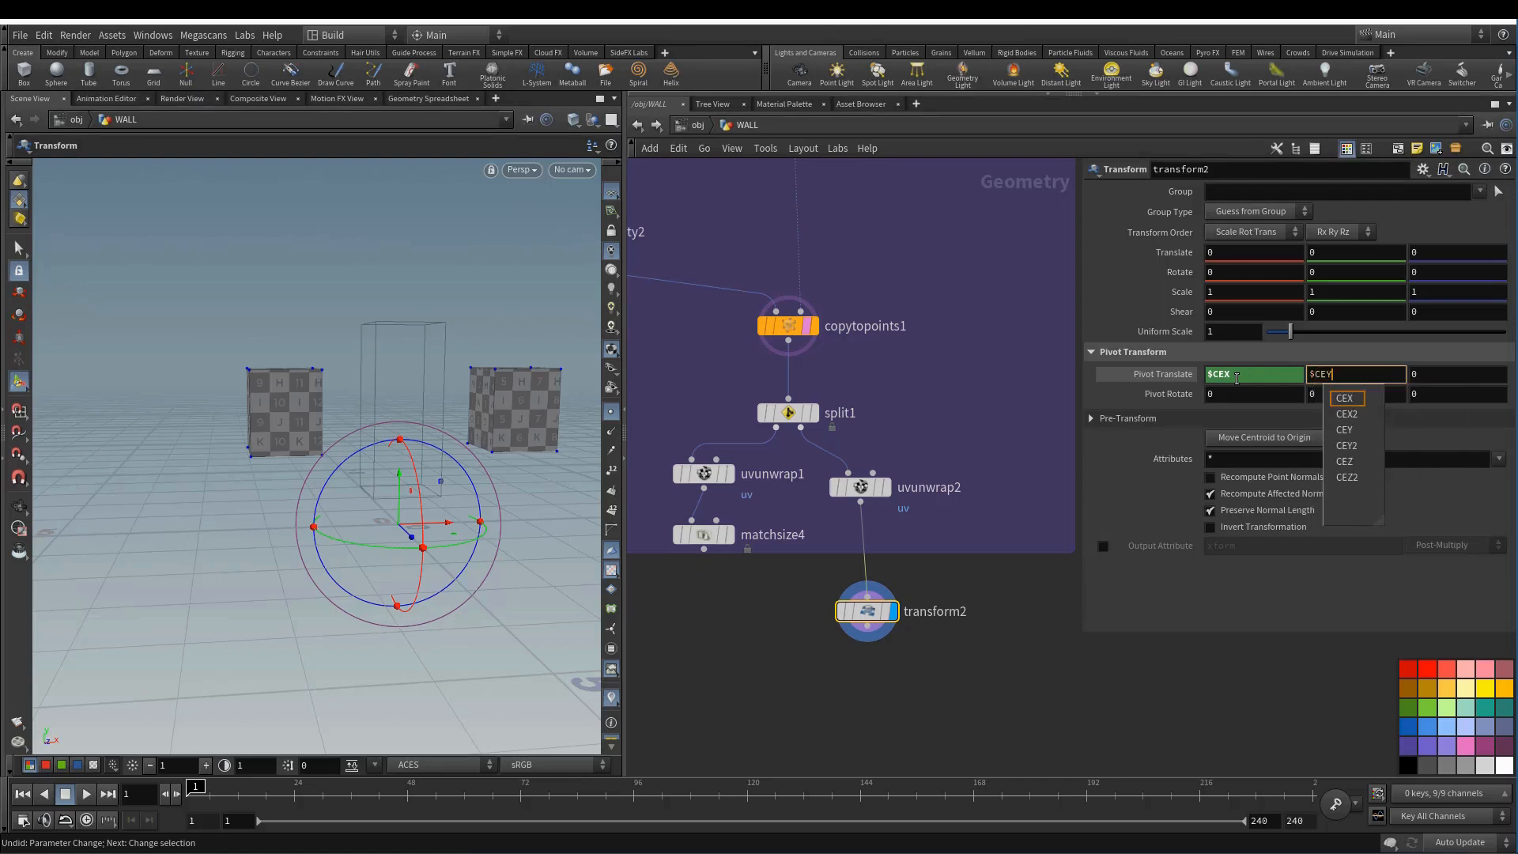
pyautogui.press('Tab')
pyautogui.press('Tab')
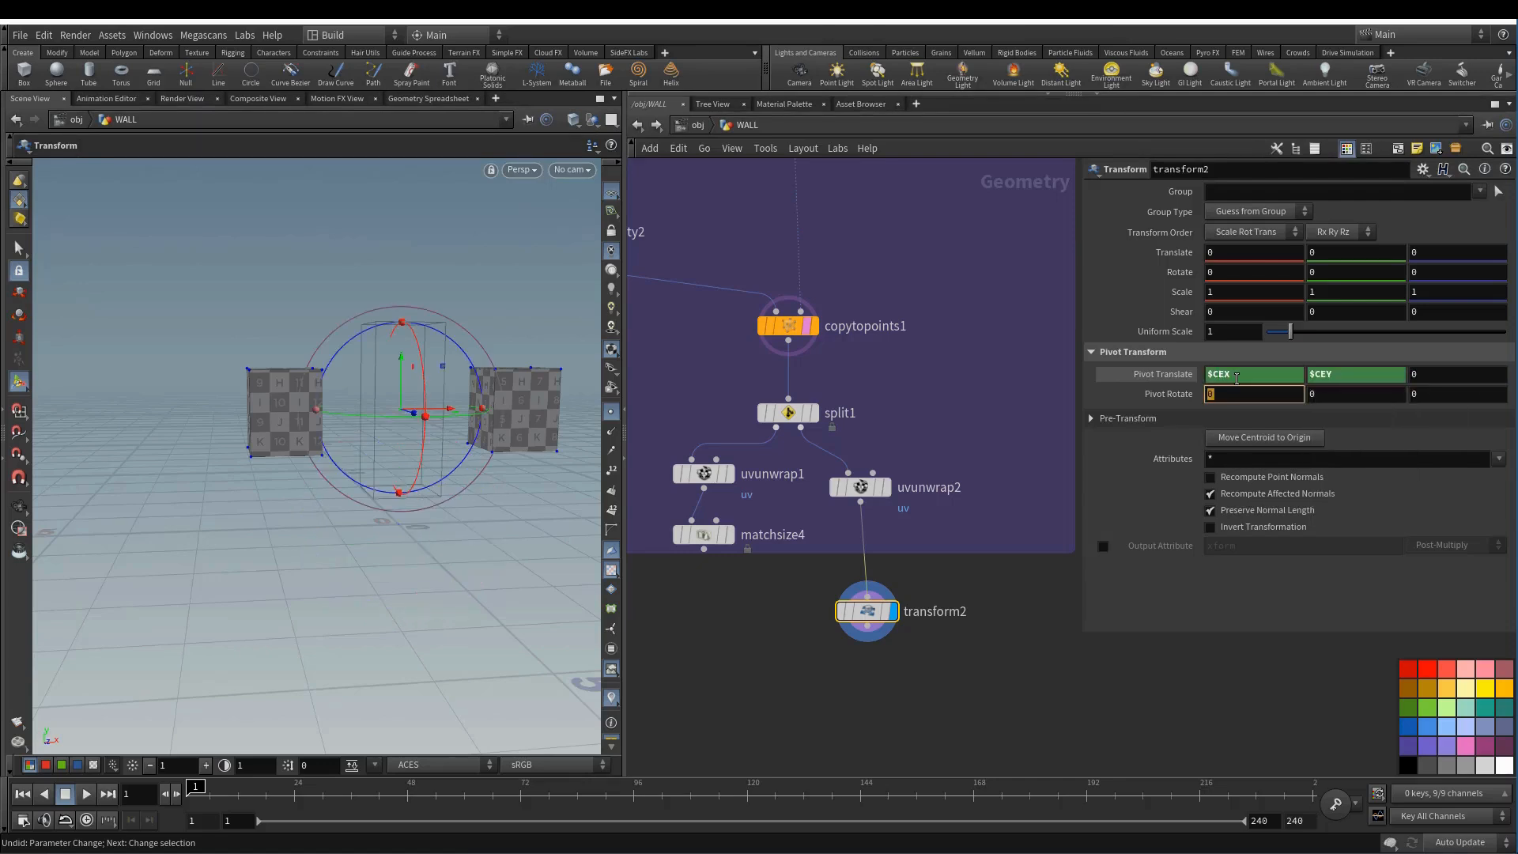
pyautogui.click(1451, 376)
pyautogui.write('$CEZ')
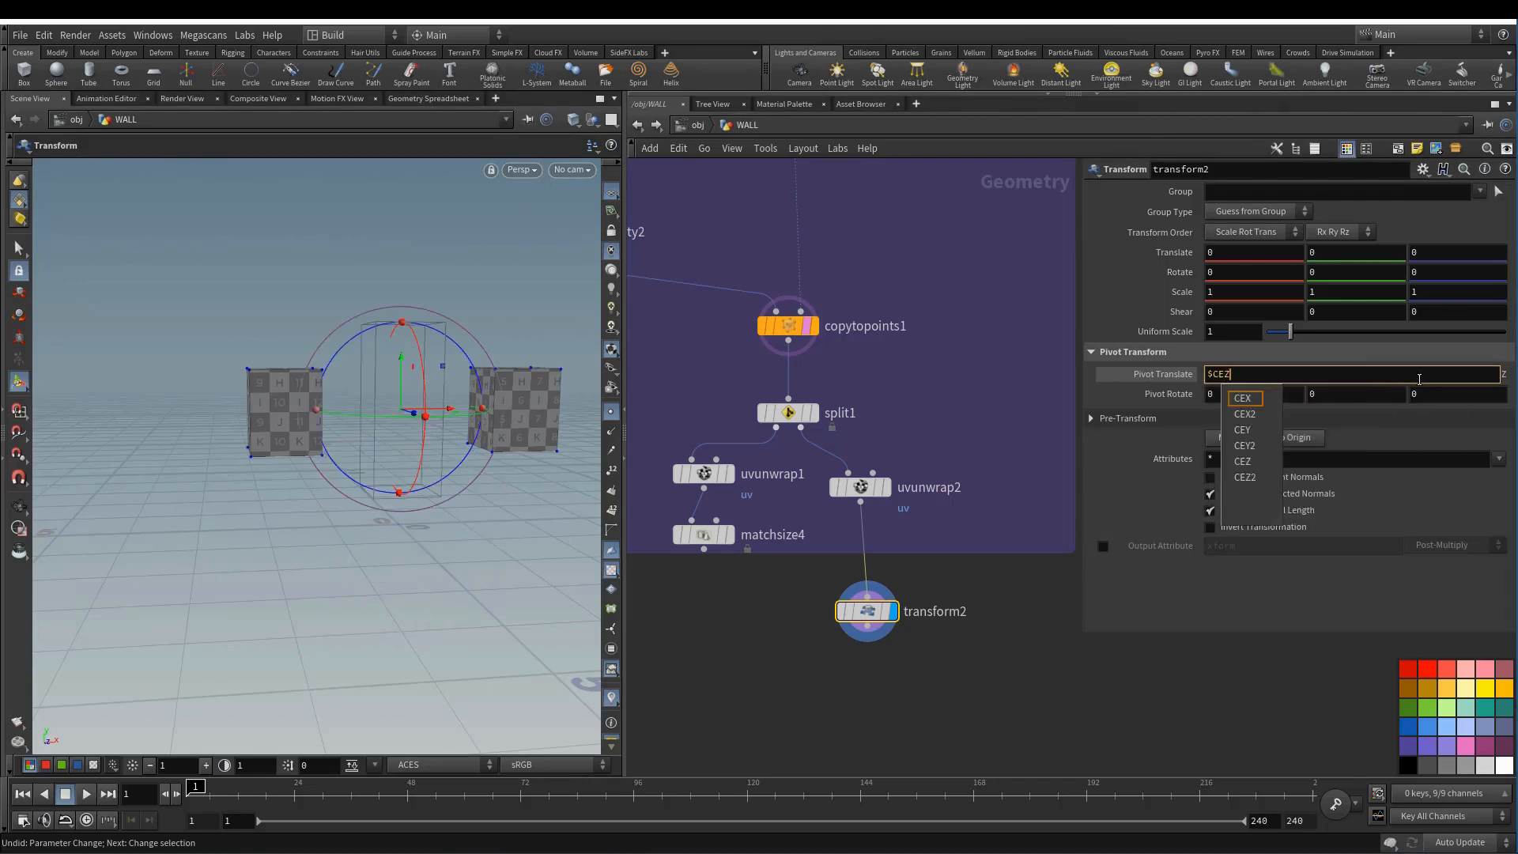
pyautogui.press('Return')
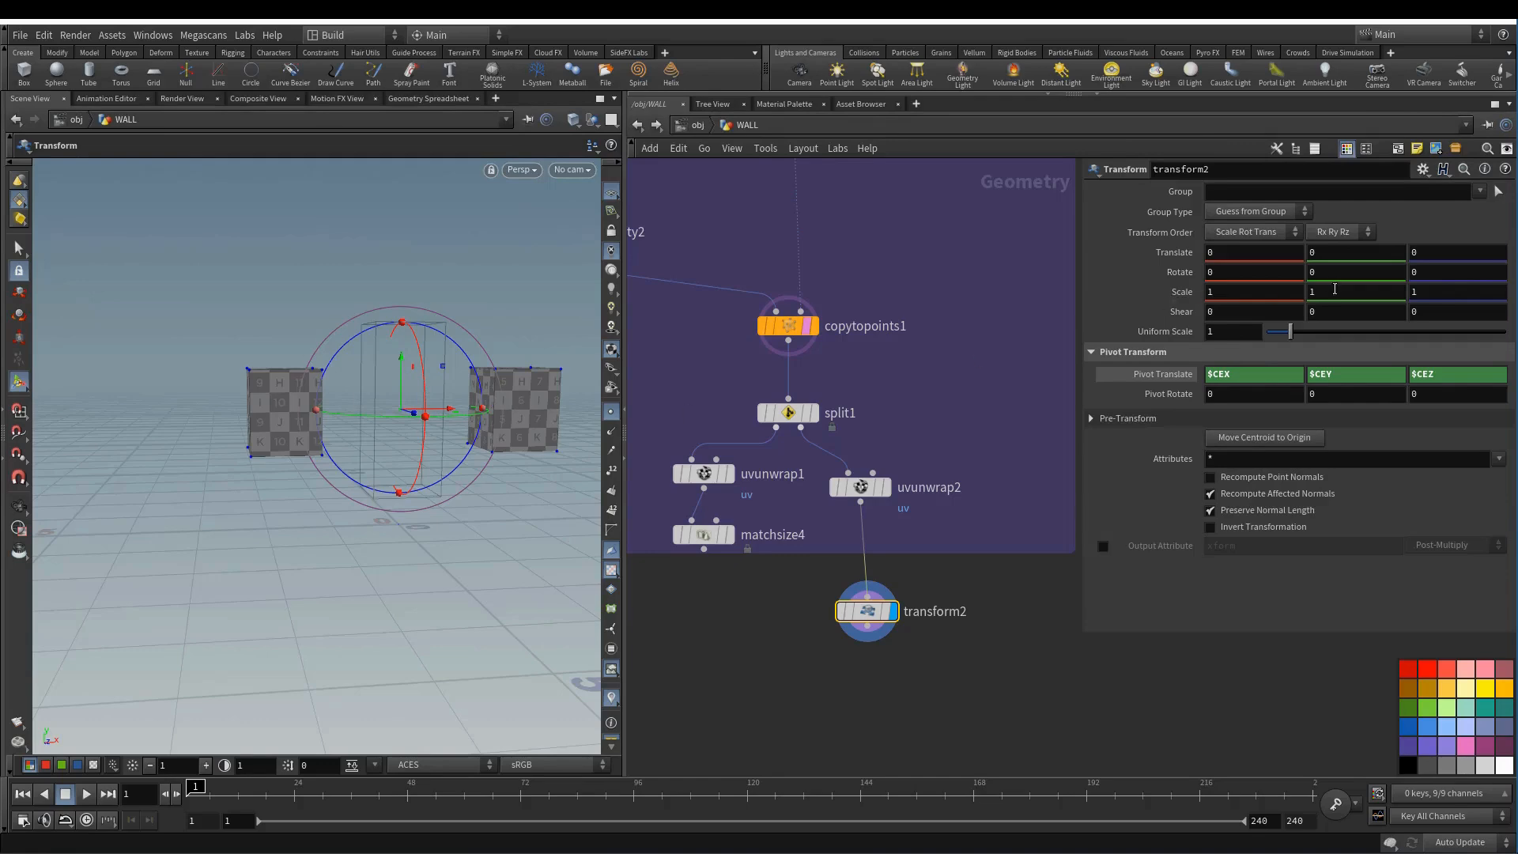
# - Align transform2 under uvunwrap2 and colour it orange-yellow, testing its Y and X scale and undoing each test
pyautogui.moveTo(1335, 292); pyautogui.dragTo(1413, 294, button='middle')
pyautogui.hotkey('ctrl', 'z')
pyautogui.moveTo(868, 611); pyautogui.dragTo(860, 596)
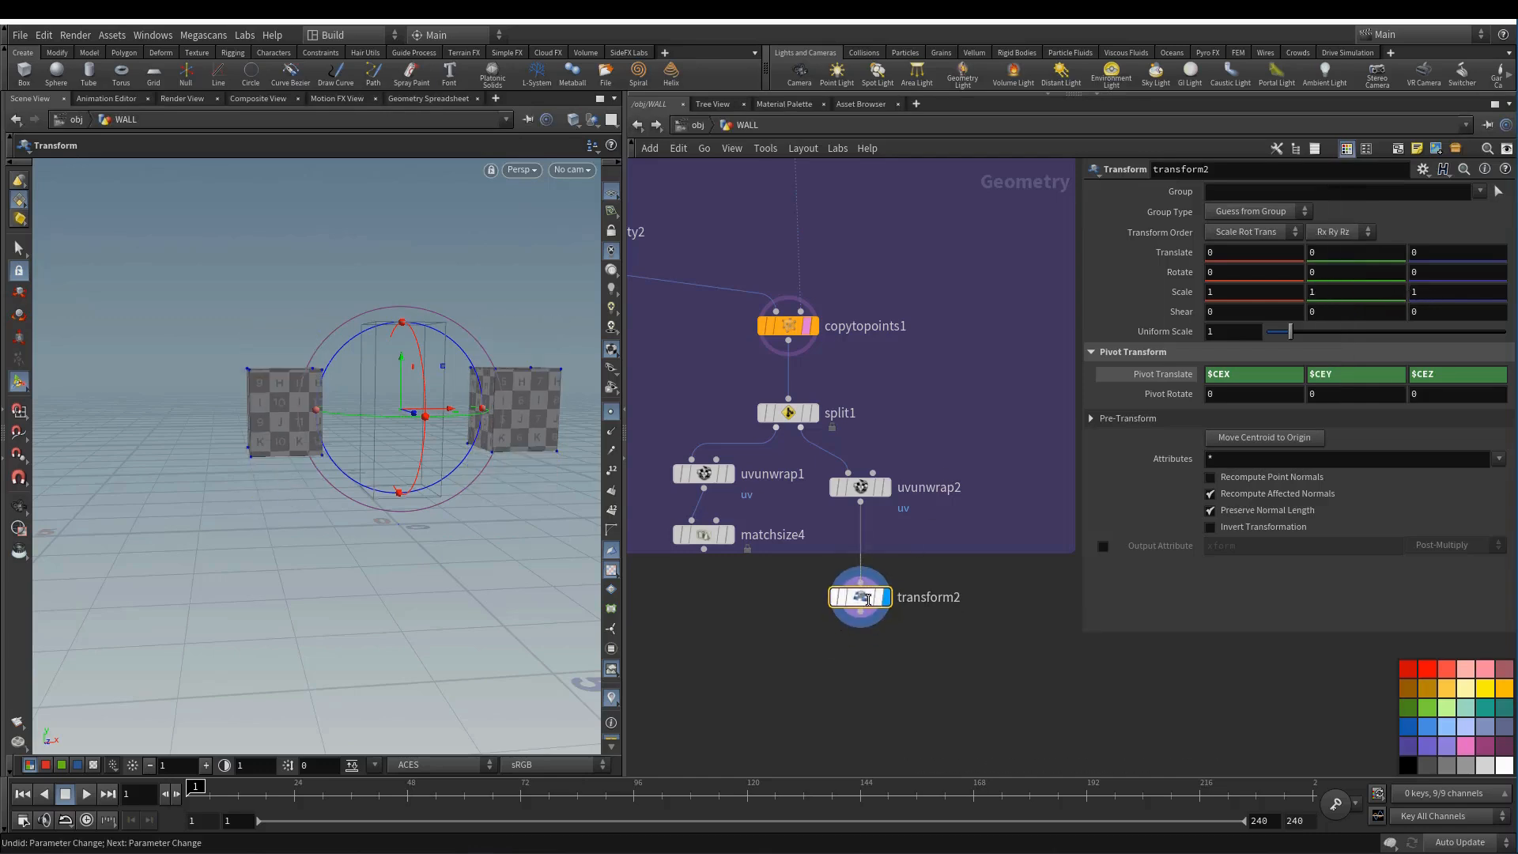
pyautogui.click(1488, 690)
pyautogui.moveTo(754, 611); pyautogui.dragTo(755, 600, button='middle')
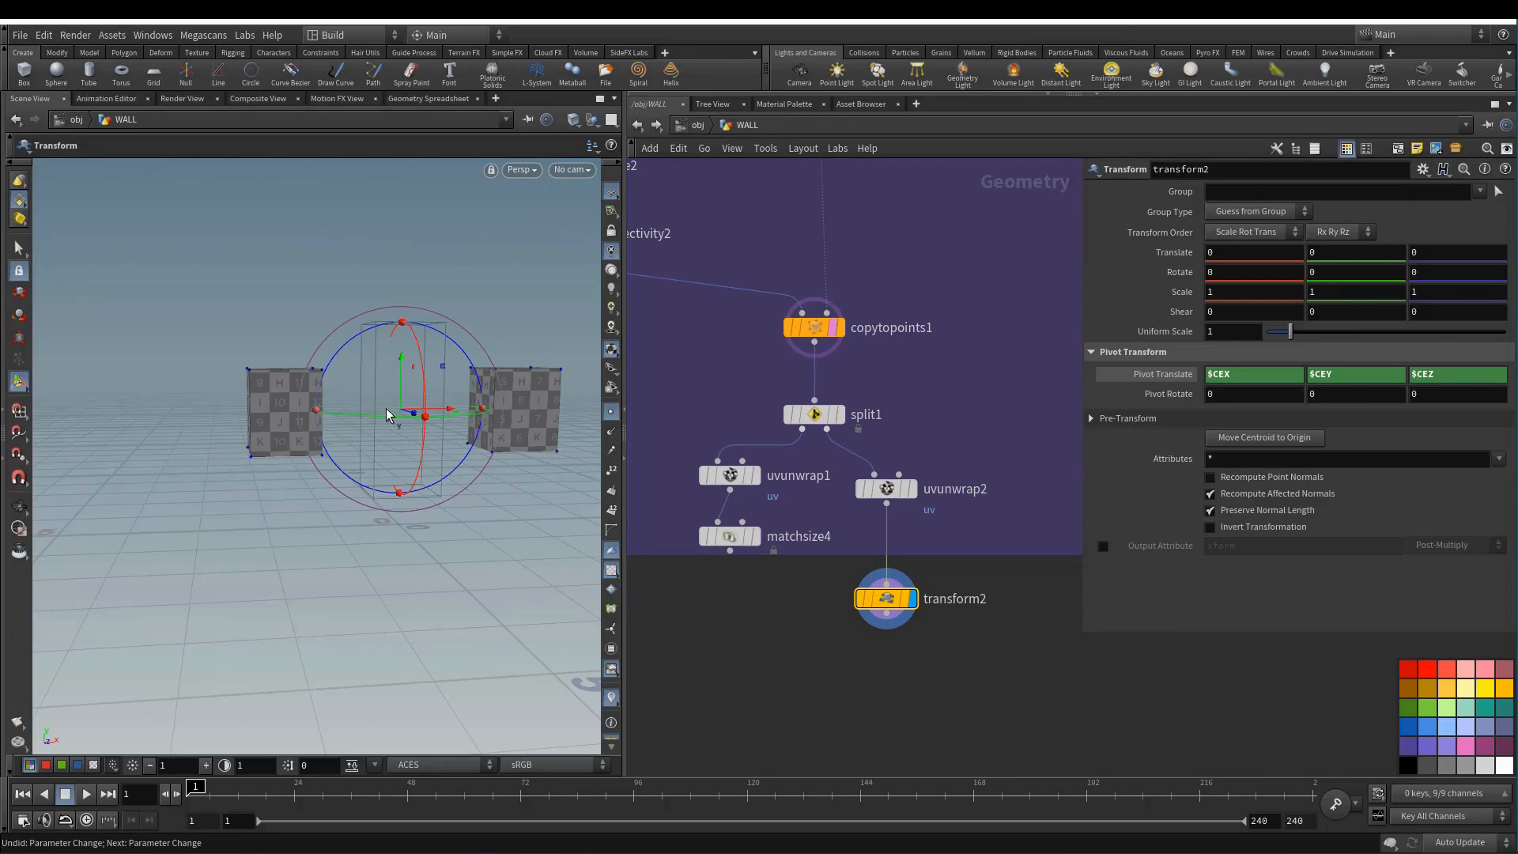
pyautogui.moveTo(1231, 291); pyautogui.dragTo(1249, 292, button='middle')
pyautogui.hotkey('ctrl', 'z')
# - Colour the window box node orange-yellow
pyautogui.moveTo(653, 364); pyautogui.dragTo(922, 752, button='middle')
pyautogui.click(729, 333)
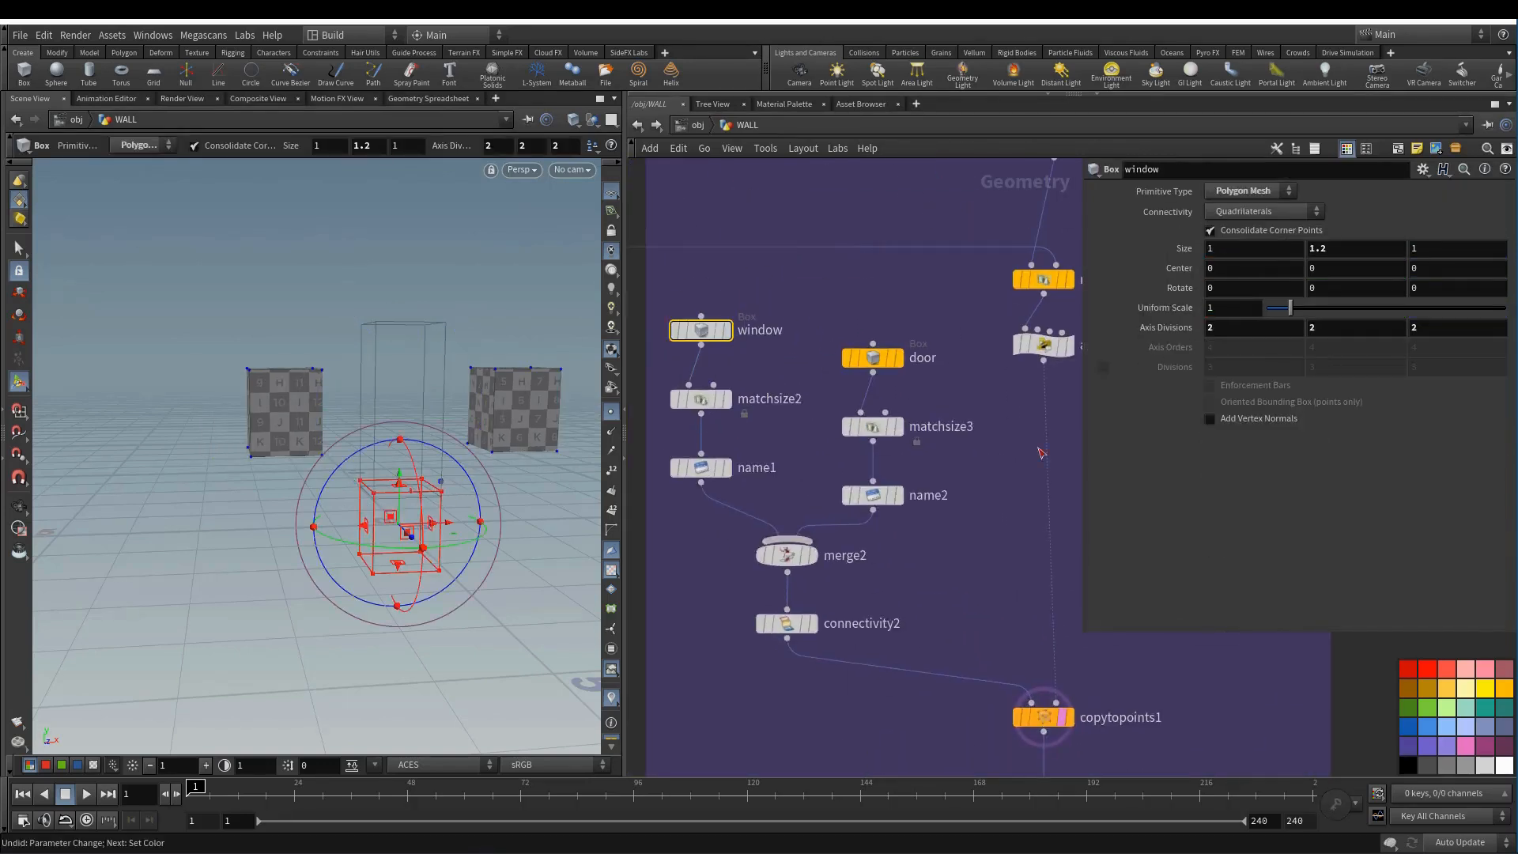
pyautogui.click(1508, 691)
# - Try changing the X and Y sizes of the window box and undo both changes
pyautogui.moveTo(1244, 250)
pyautogui.mouseDown(button='middle')
pyautogui.moveTo(1268, 250)
pyautogui.moveTo(1254, 250)
pyautogui.mouseUp(button='middle')
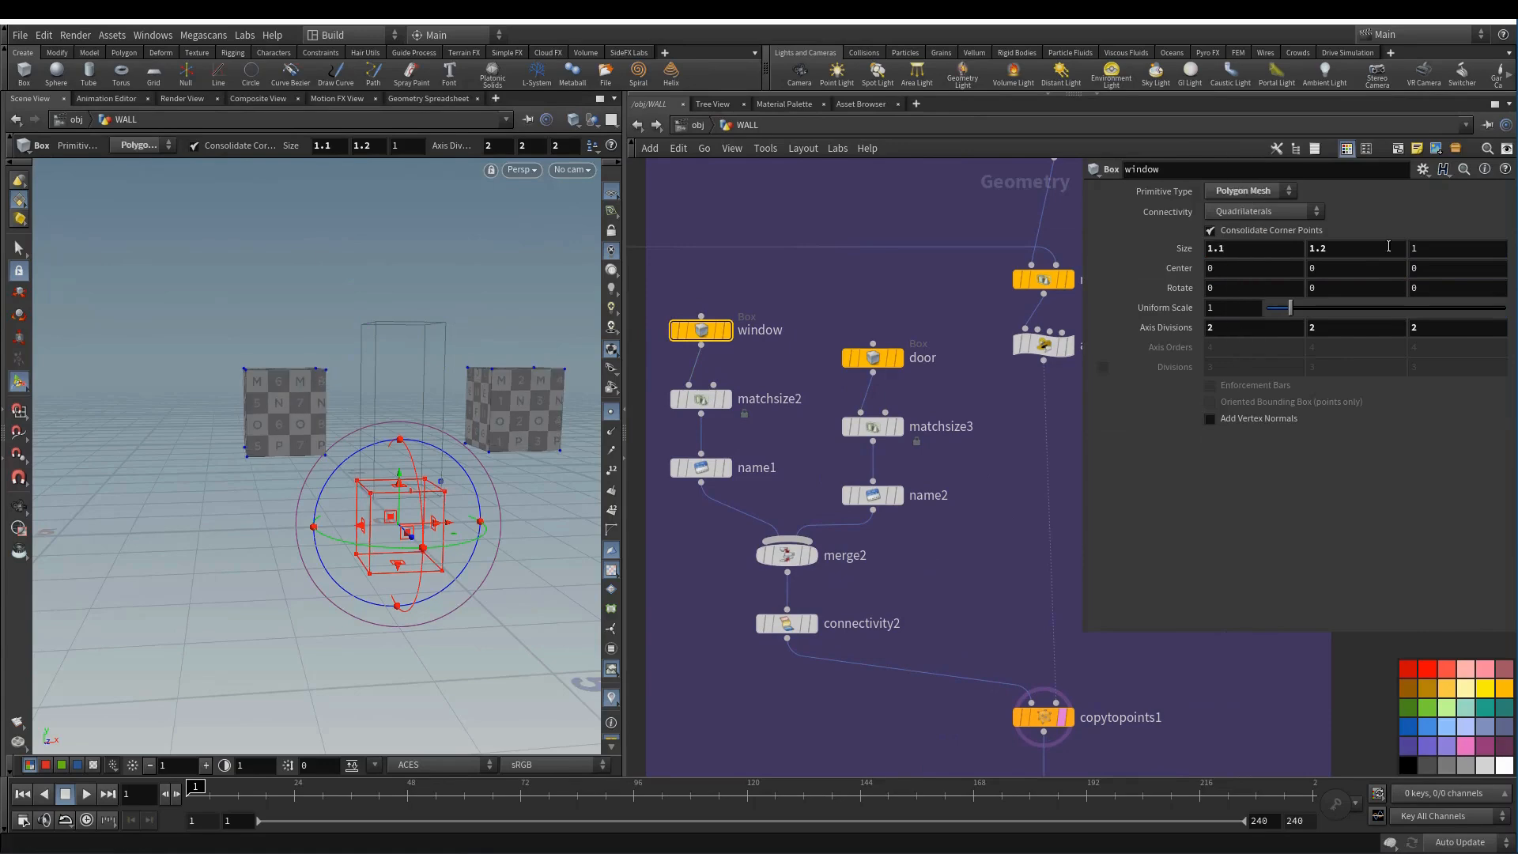
pyautogui.hotkey('ctrl', 'z')
pyautogui.moveTo(1359, 250); pyautogui.dragTo(1394, 250, button='middle')
pyautogui.hotkey('ctrl', 'z')
# - Inspect the node information of matchsize4 and open its geometry spreadsheet to check the name attribute
pyautogui.scroll(-3, 996, 589)
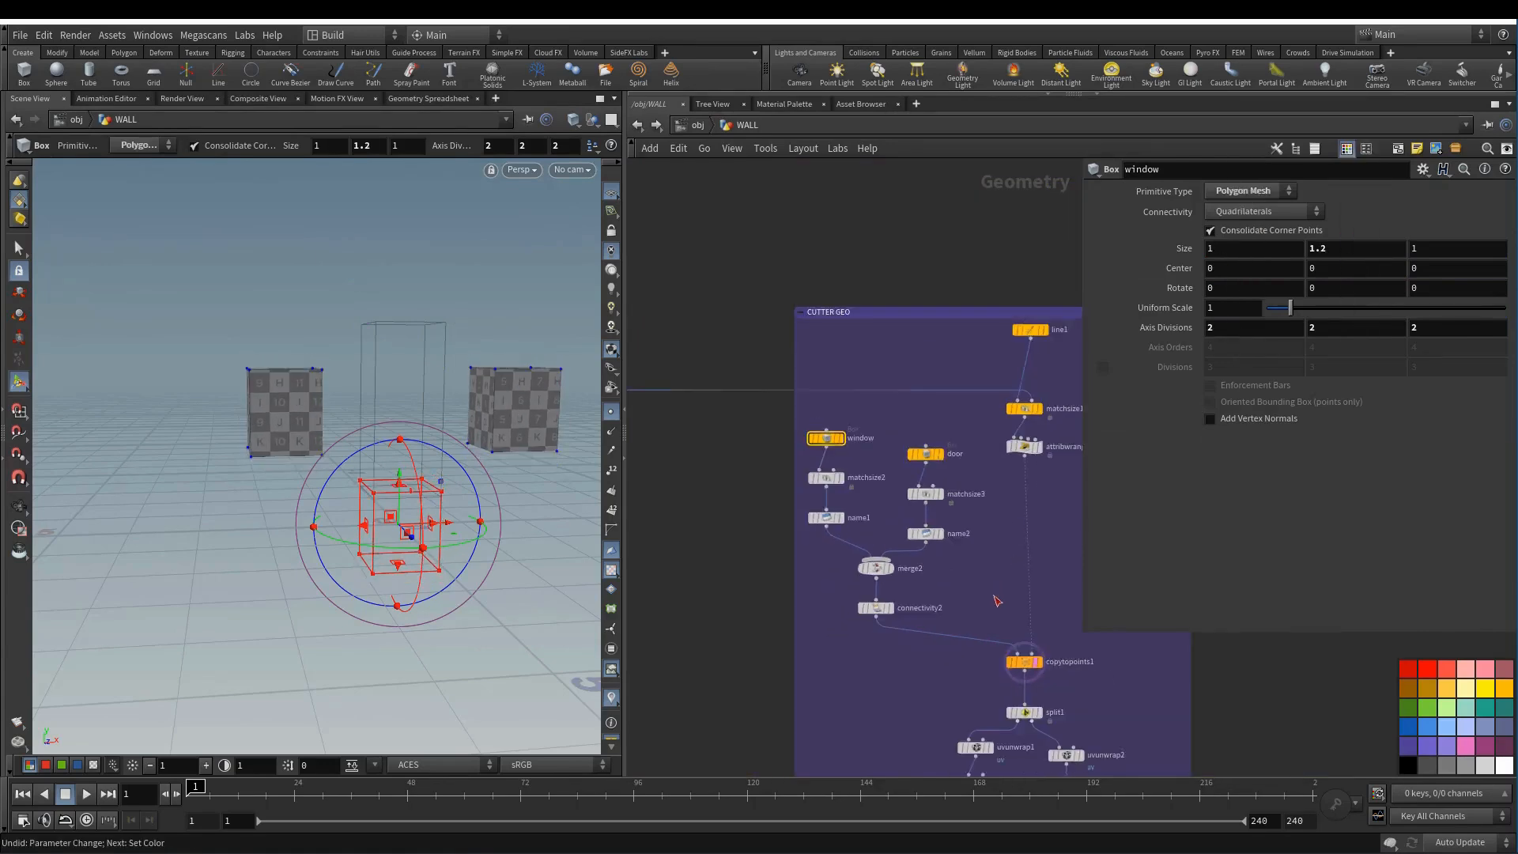
pyautogui.moveTo(997, 603); pyautogui.dragTo(886, 287, button='middle')
pyautogui.scroll(1, 925, 488)
pyautogui.scroll(1, 925, 488)
pyautogui.moveTo(891, 548)
pyautogui.mouseDown(button='middle')
pyautogui.moveTo(911, 569)
pyautogui.moveTo(892, 568)
pyautogui.mouseUp(button='middle')
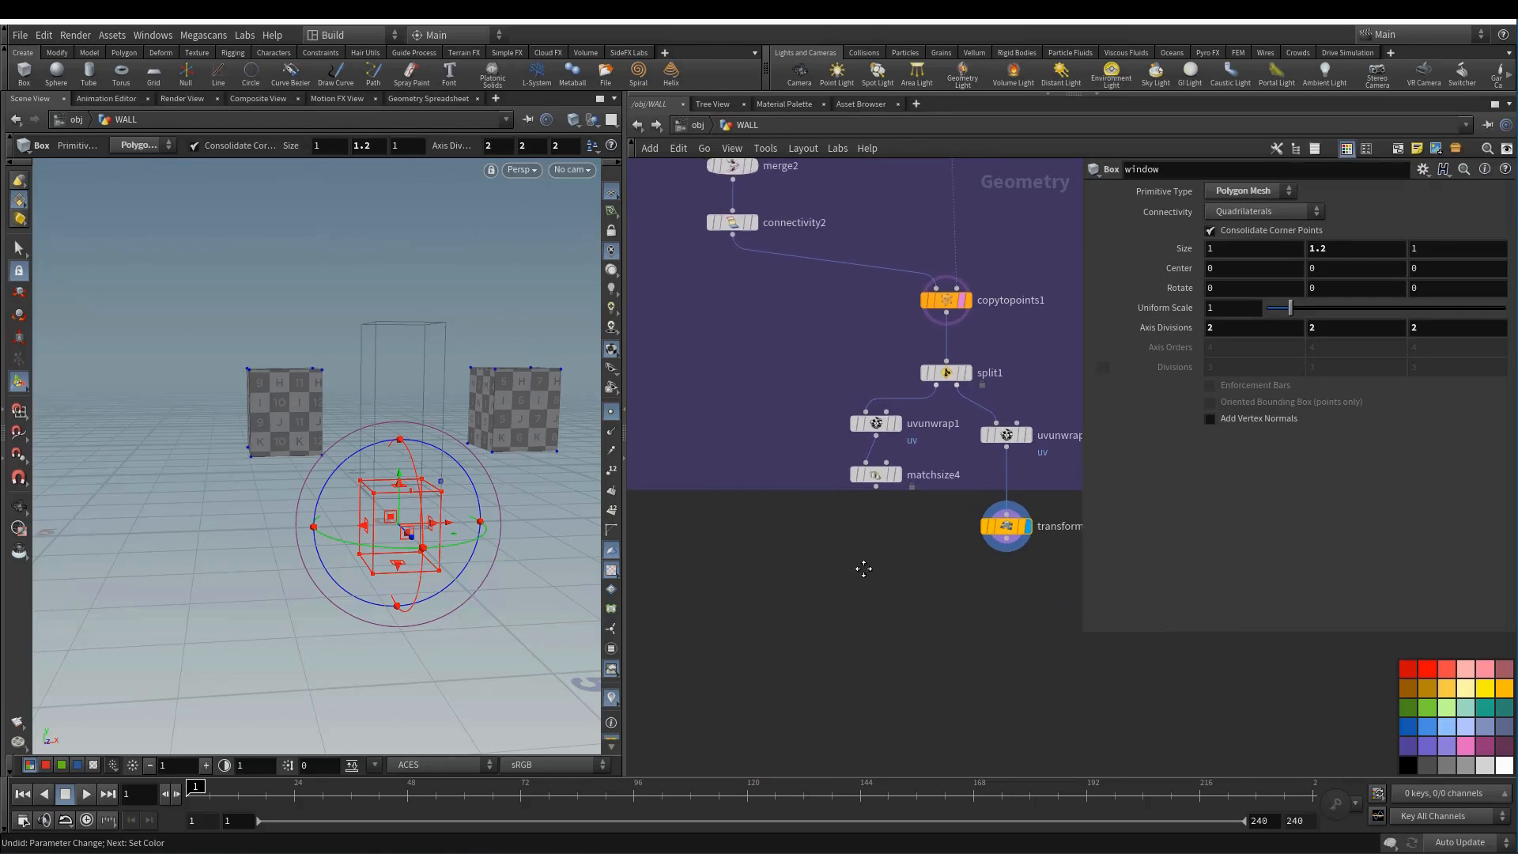
pyautogui.press('Tab')
pyautogui.press('Escape')
pyautogui.scroll(2, 859, 536)
pyautogui.moveTo(912, 502); pyautogui.dragTo(896, 506, button='middle')
pyautogui.click(875, 459)
pyautogui.middleClick(874, 460)
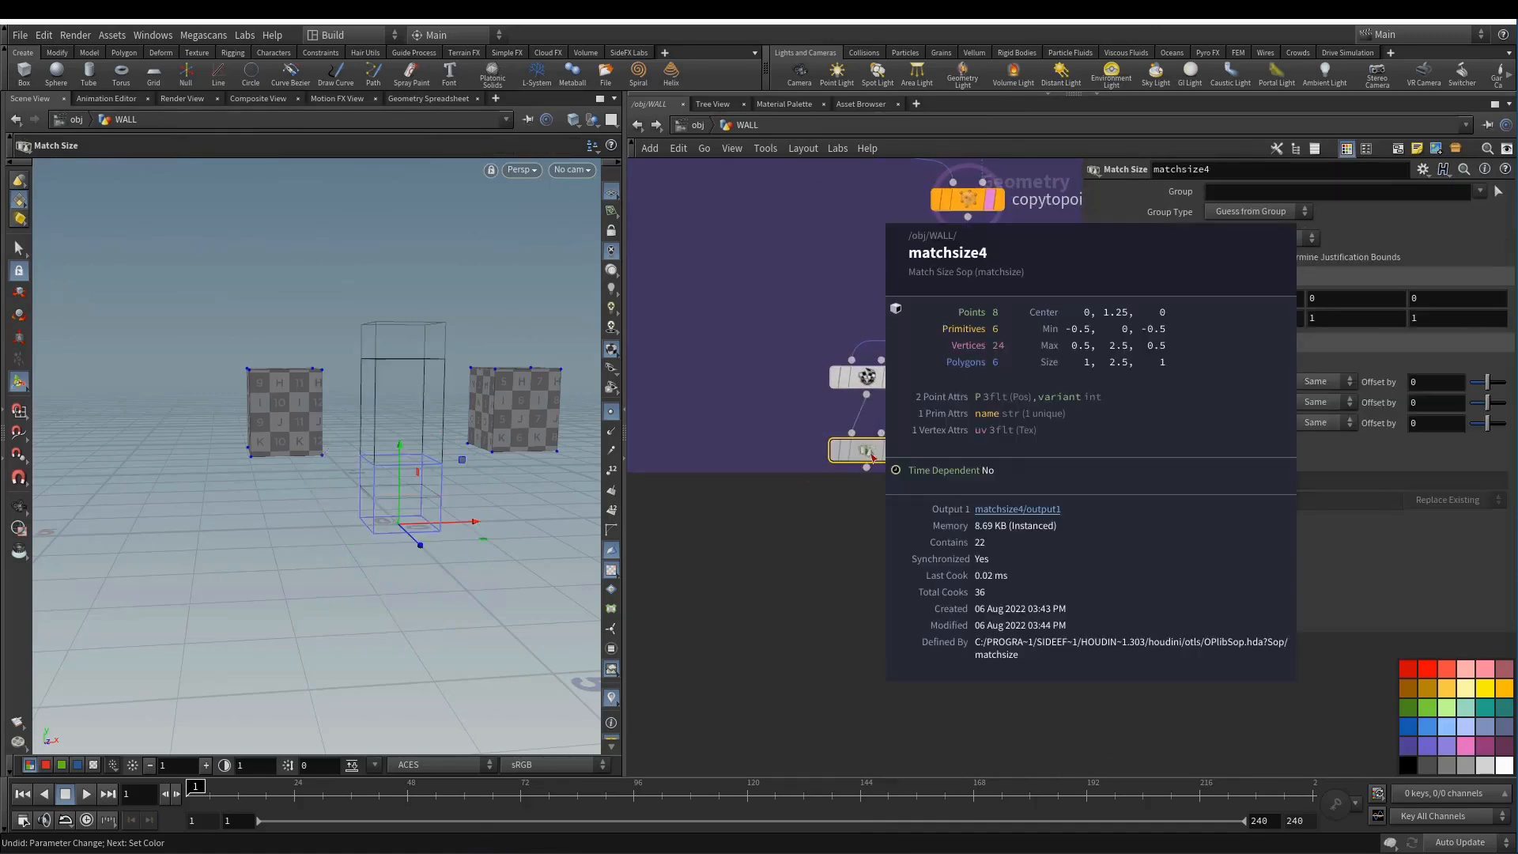
pyautogui.rightClick(870, 456)
pyautogui.click(979, 552)
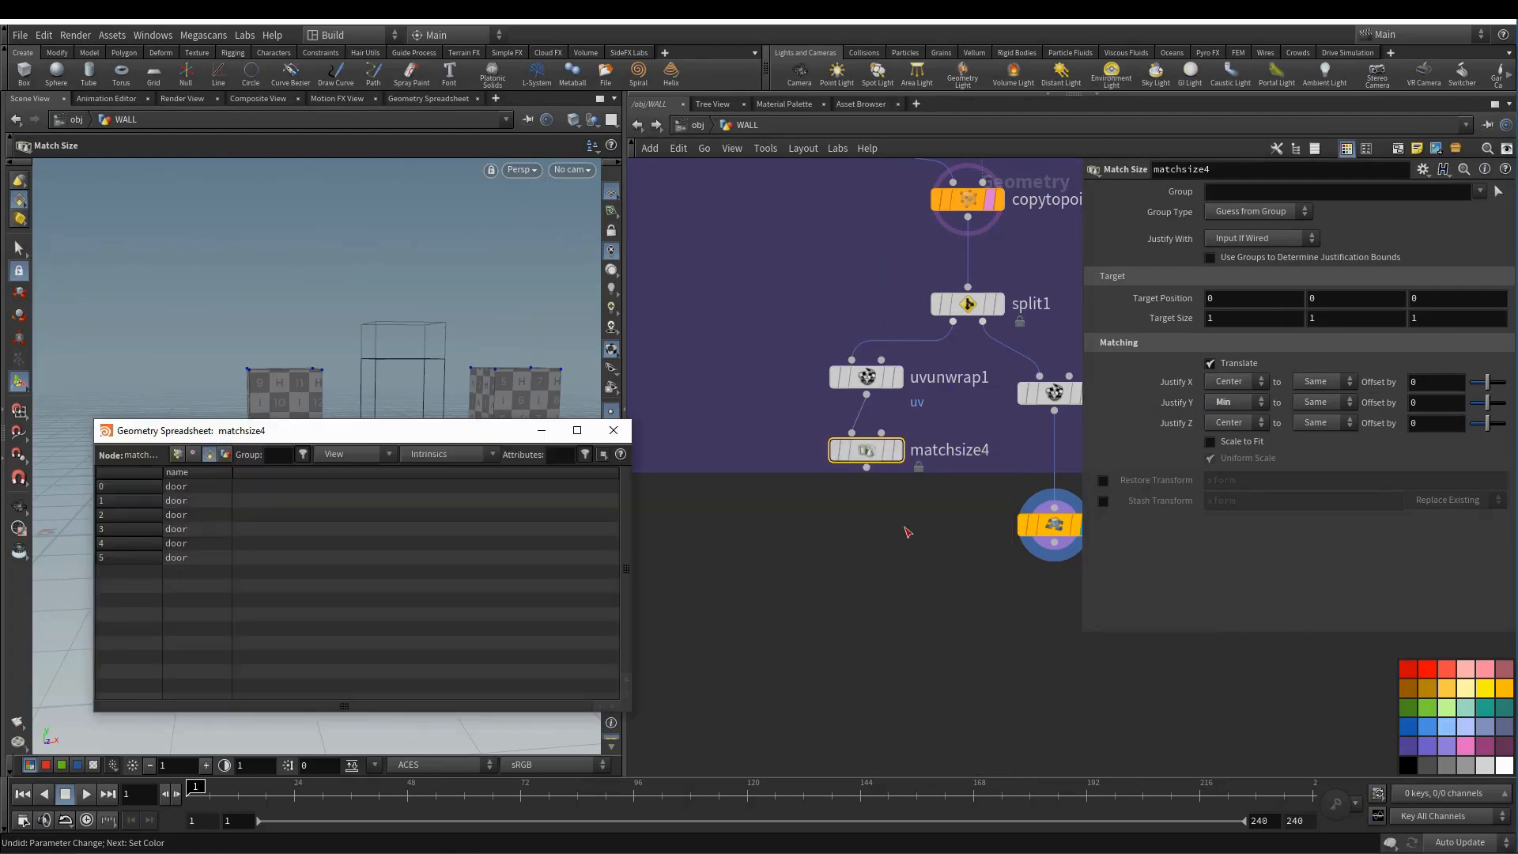
# - Check the primitive name attribute of transform2 in the geometry spreadsheet, after closing the one for matchsize4
pyautogui.click(611, 432)
pyautogui.moveTo(845, 535); pyautogui.dragTo(574, 486, button='middle')
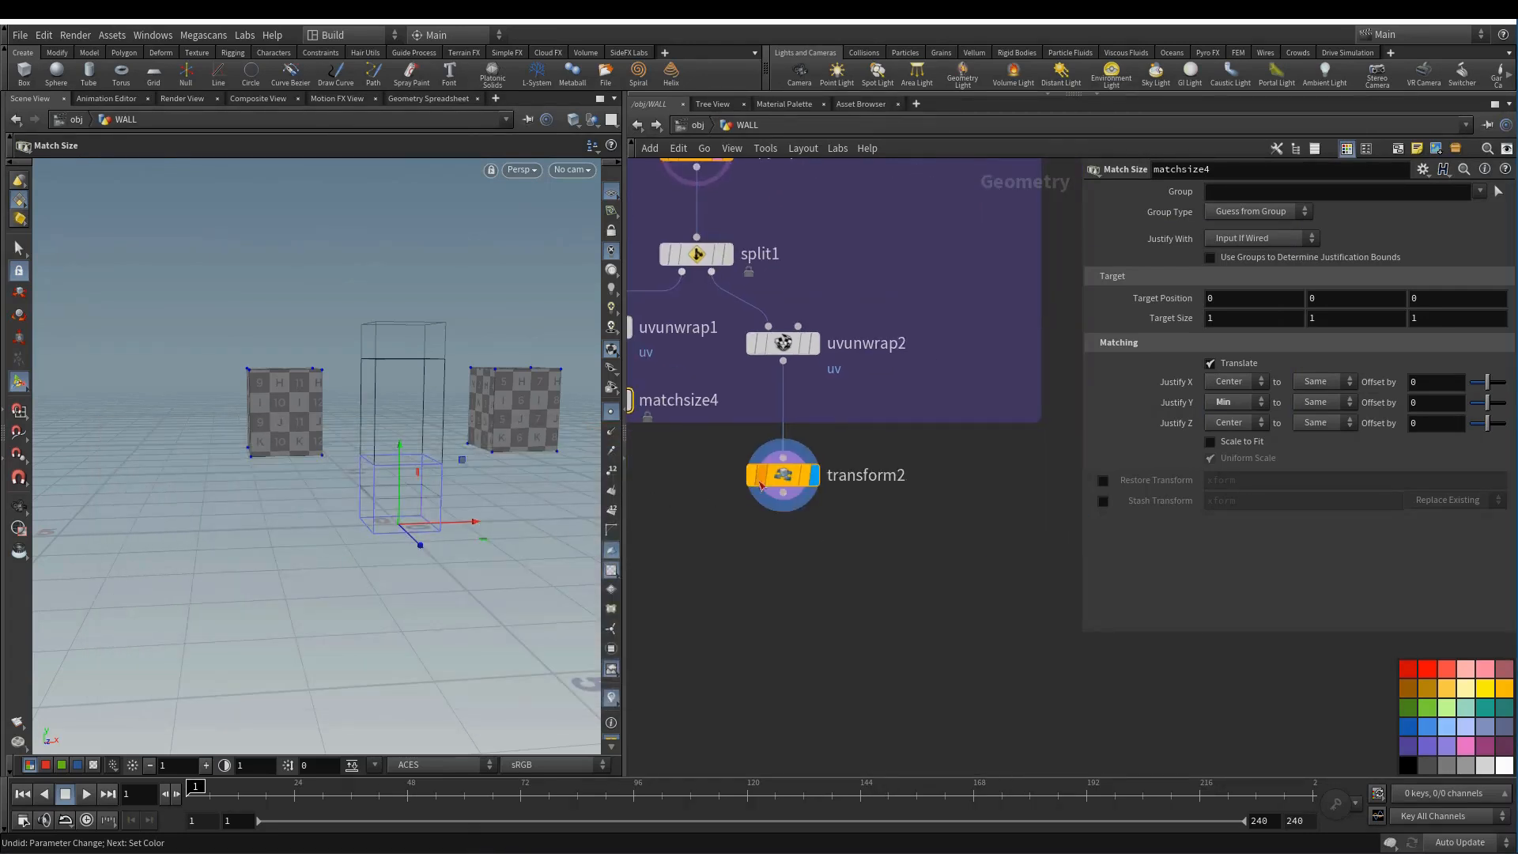
pyautogui.rightClick(783, 481)
pyautogui.click(849, 554)
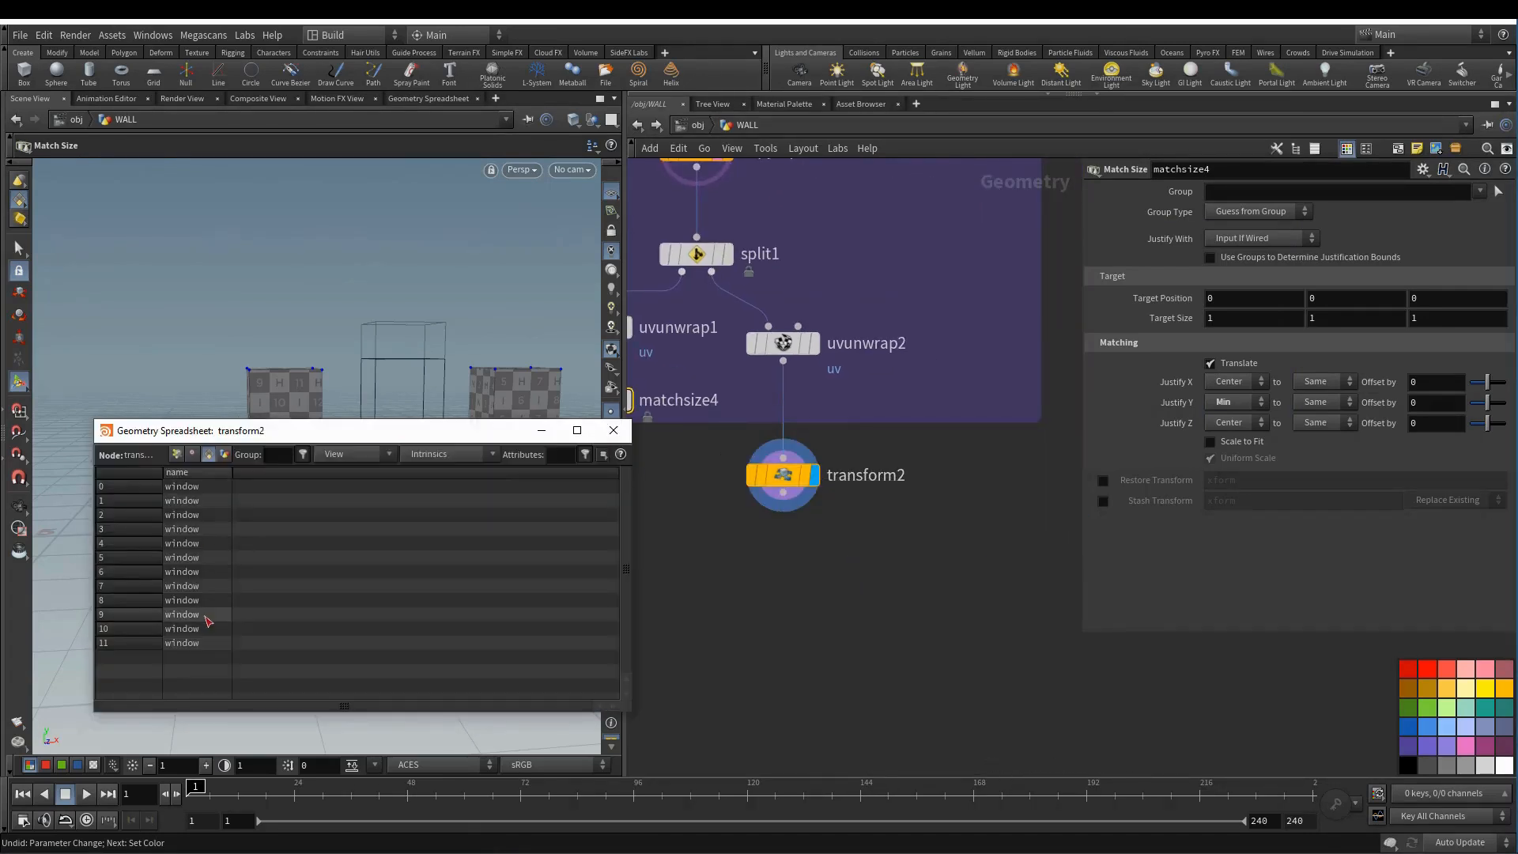
pyautogui.click(614, 430)
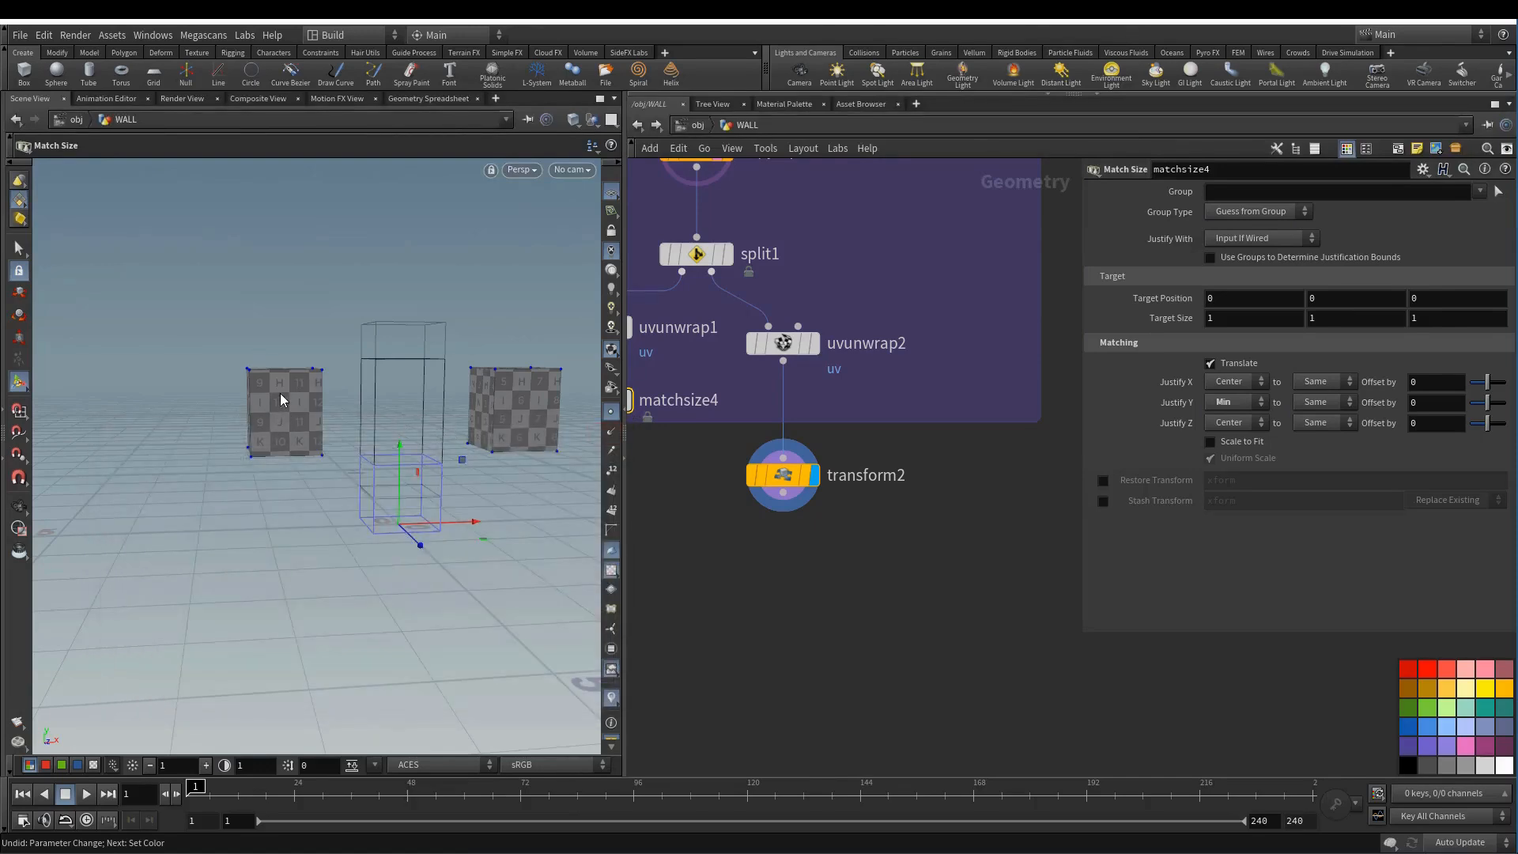
# - Add an Attribute Delete node below transform2 that removes the primitive attribute name, and display it
pyautogui.moveTo(772, 569); pyautogui.dragTo(786, 576, button='middle')
pyautogui.press('Tab')
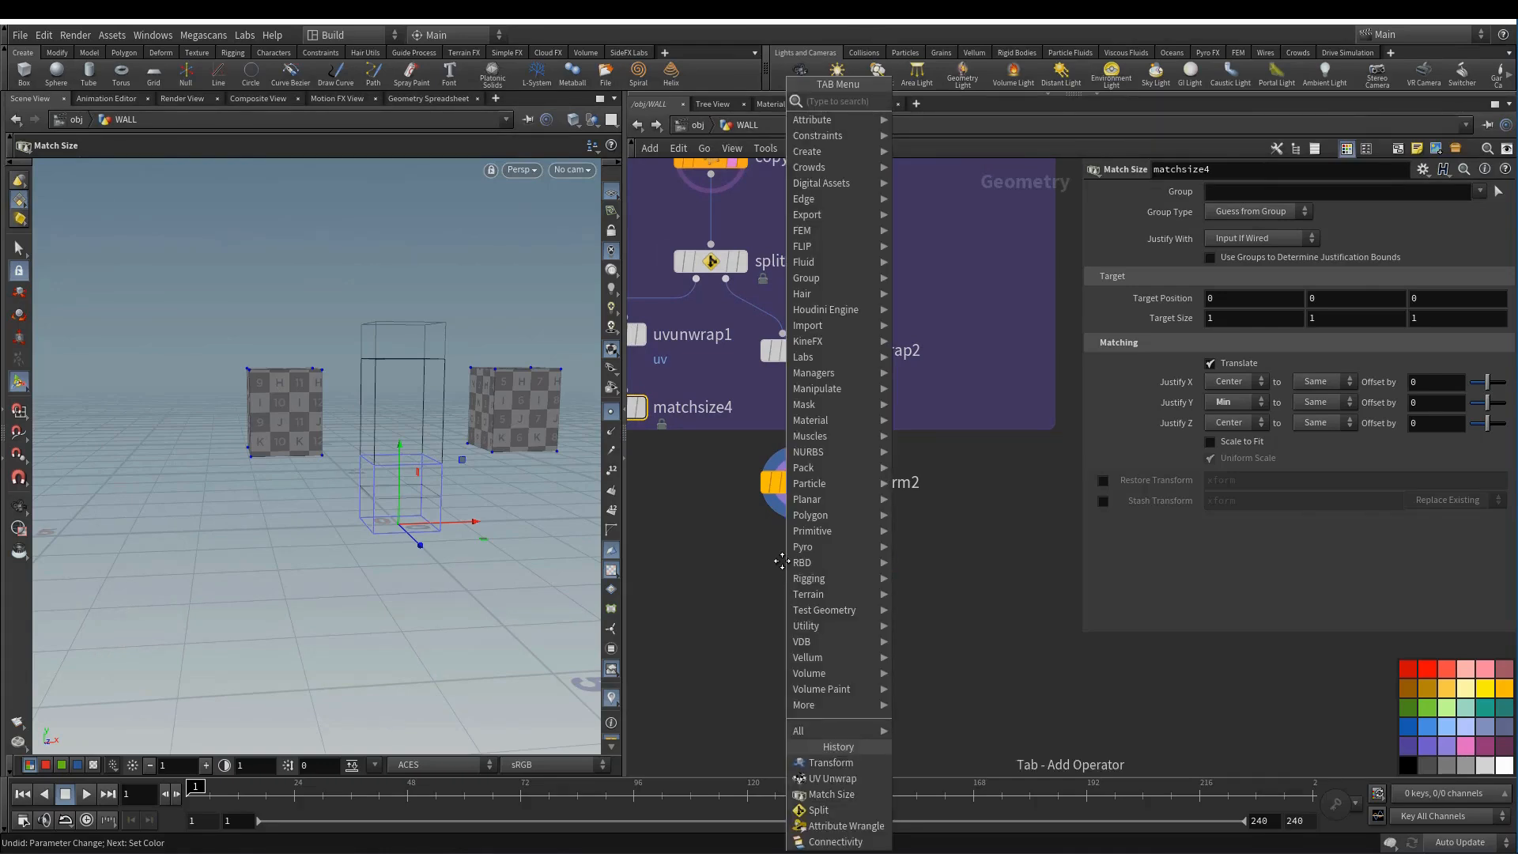
pyautogui.write('ade')
pyautogui.click(966, 103)
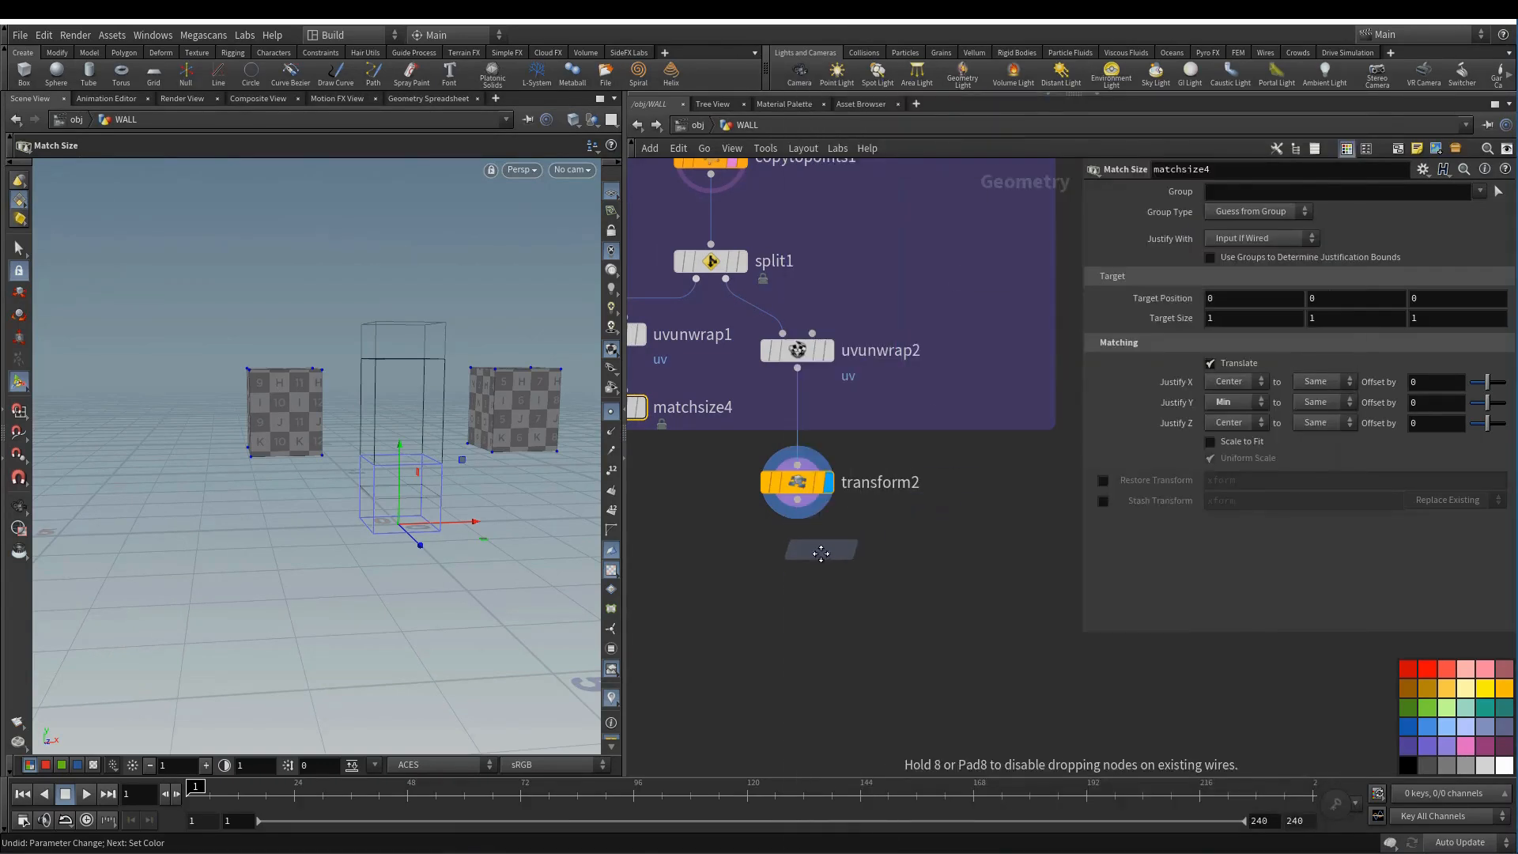
pyautogui.click(821, 554)
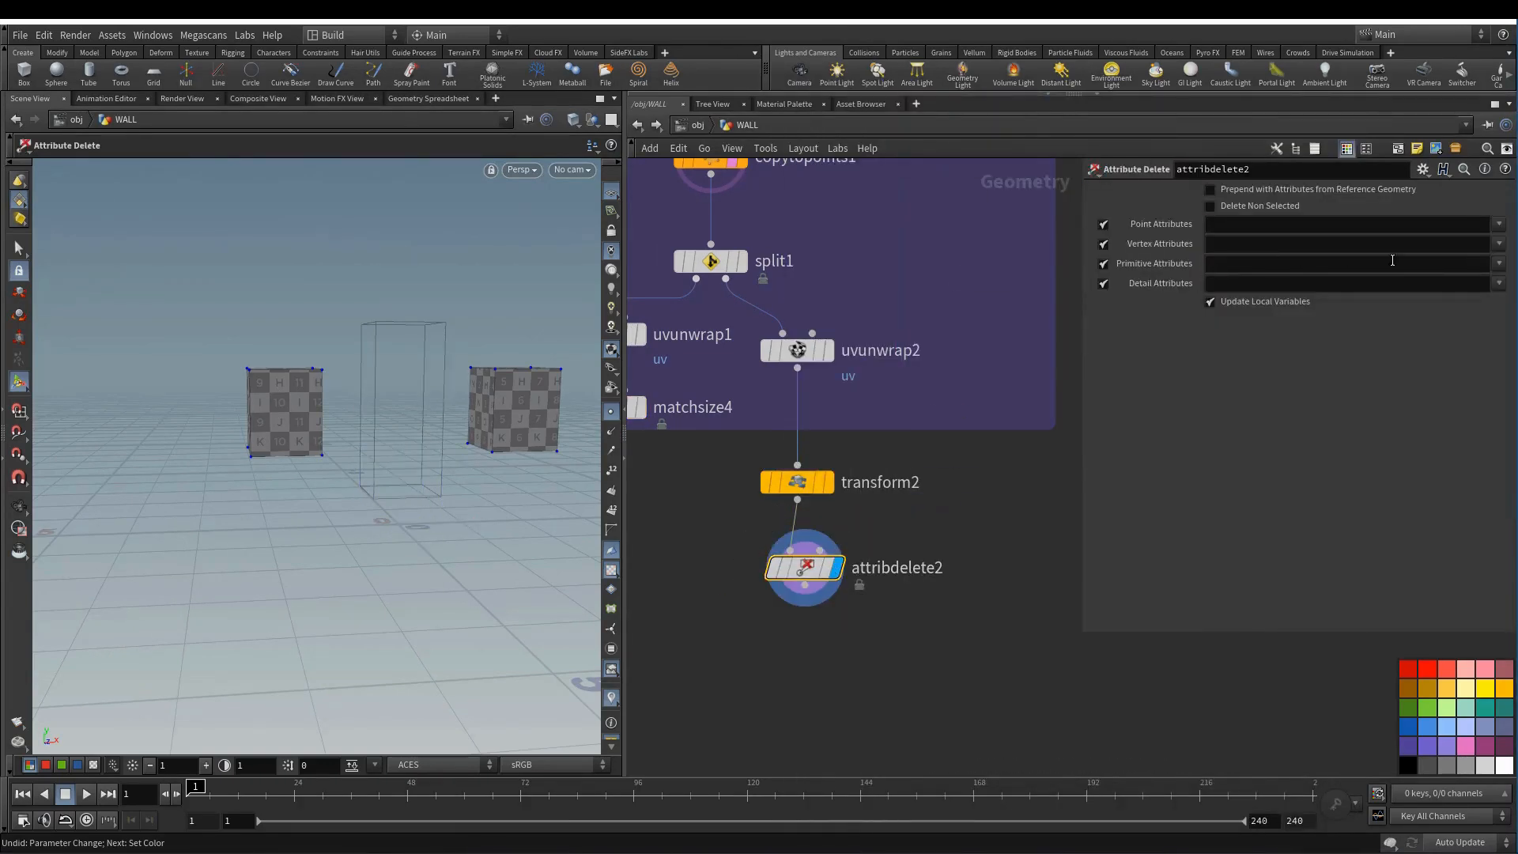
pyautogui.click(1499, 264)
pyautogui.click(1489, 282)
pyautogui.moveTo(924, 647); pyautogui.dragTo(919, 614, button='middle')
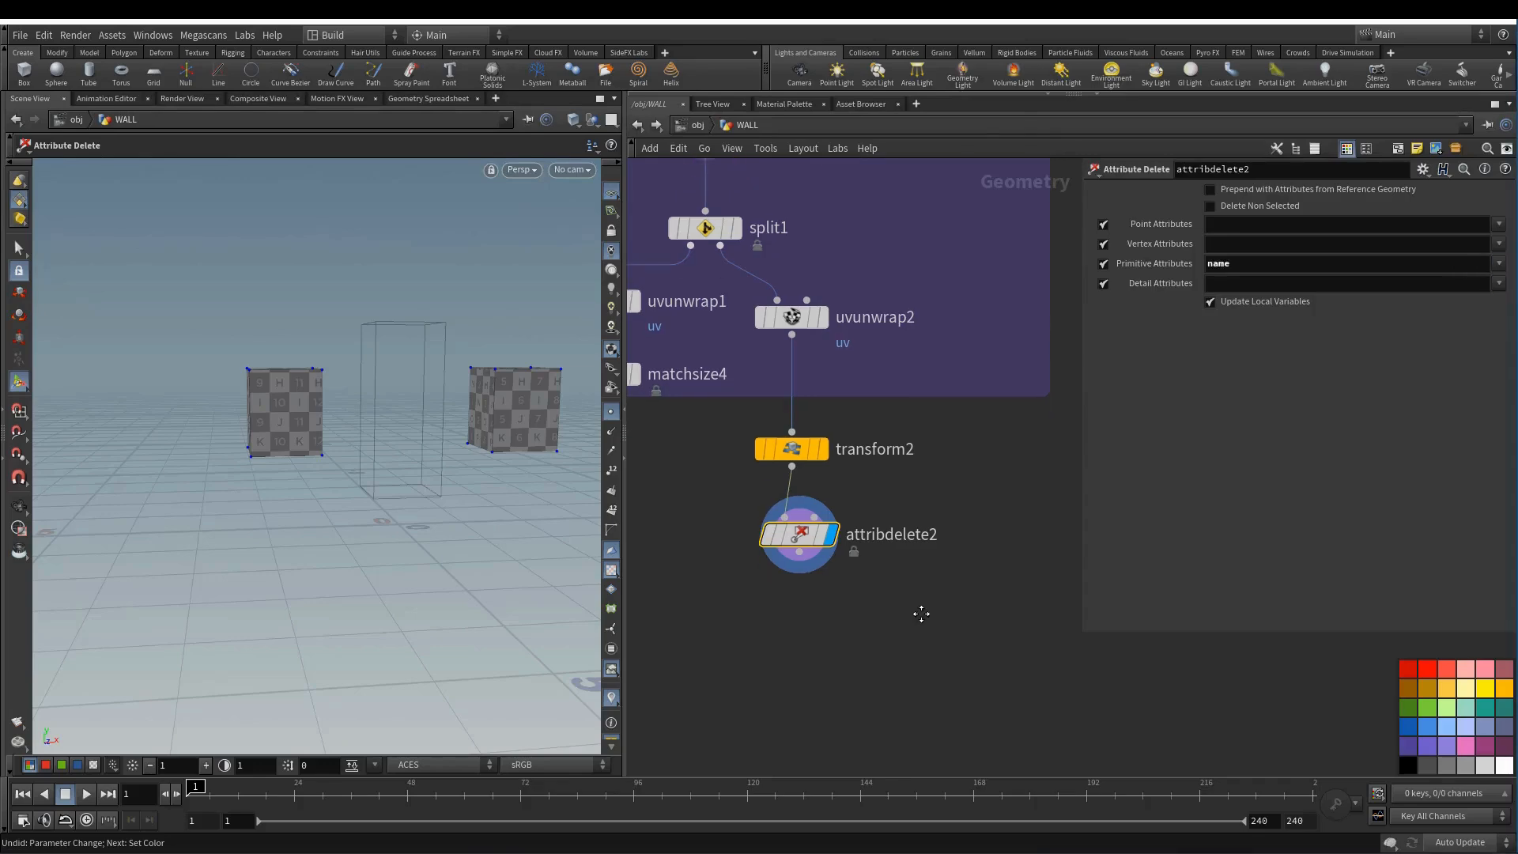
pyautogui.press('Tab')
pyautogui.write('cn')
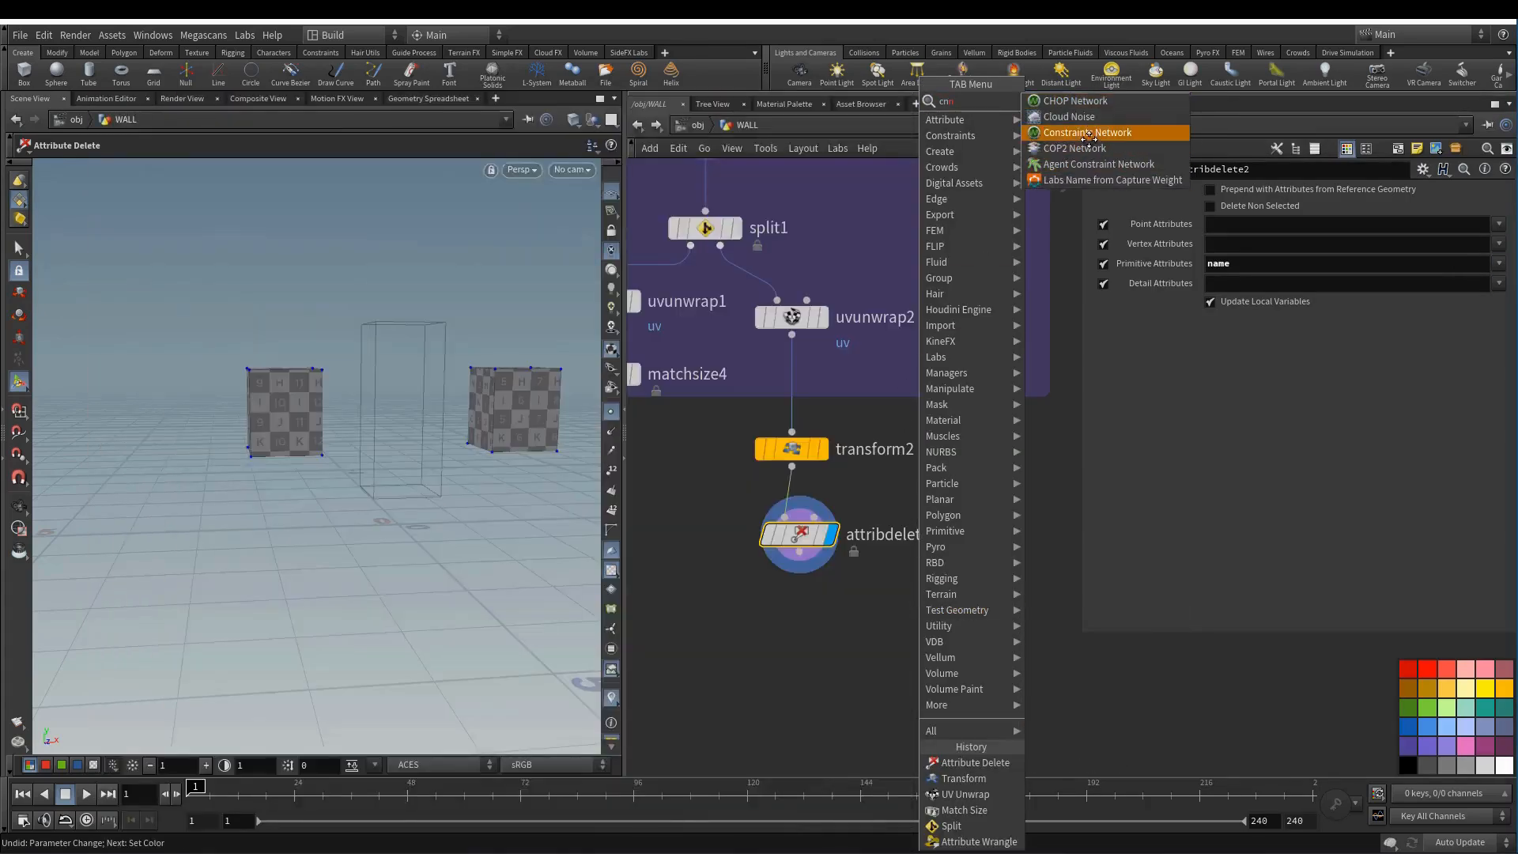
pyautogui.press('Escape')
# - Add a Connectivity node below attribdelete2, wire it to that node's output and display it
pyautogui.press('Tab')
pyautogui.write('conn')
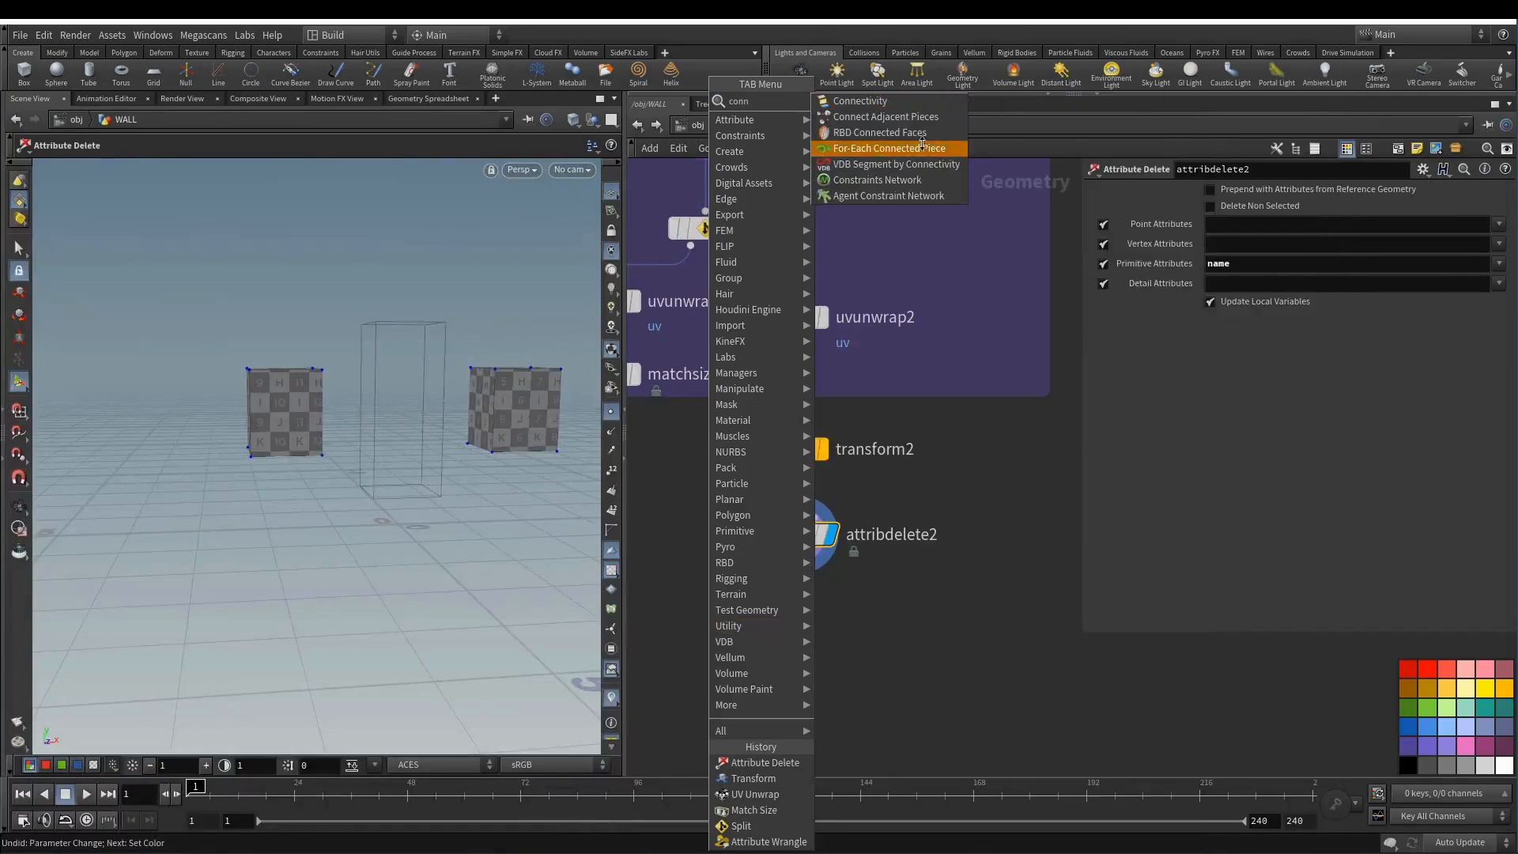
pyautogui.click(876, 99)
pyautogui.click(826, 632)
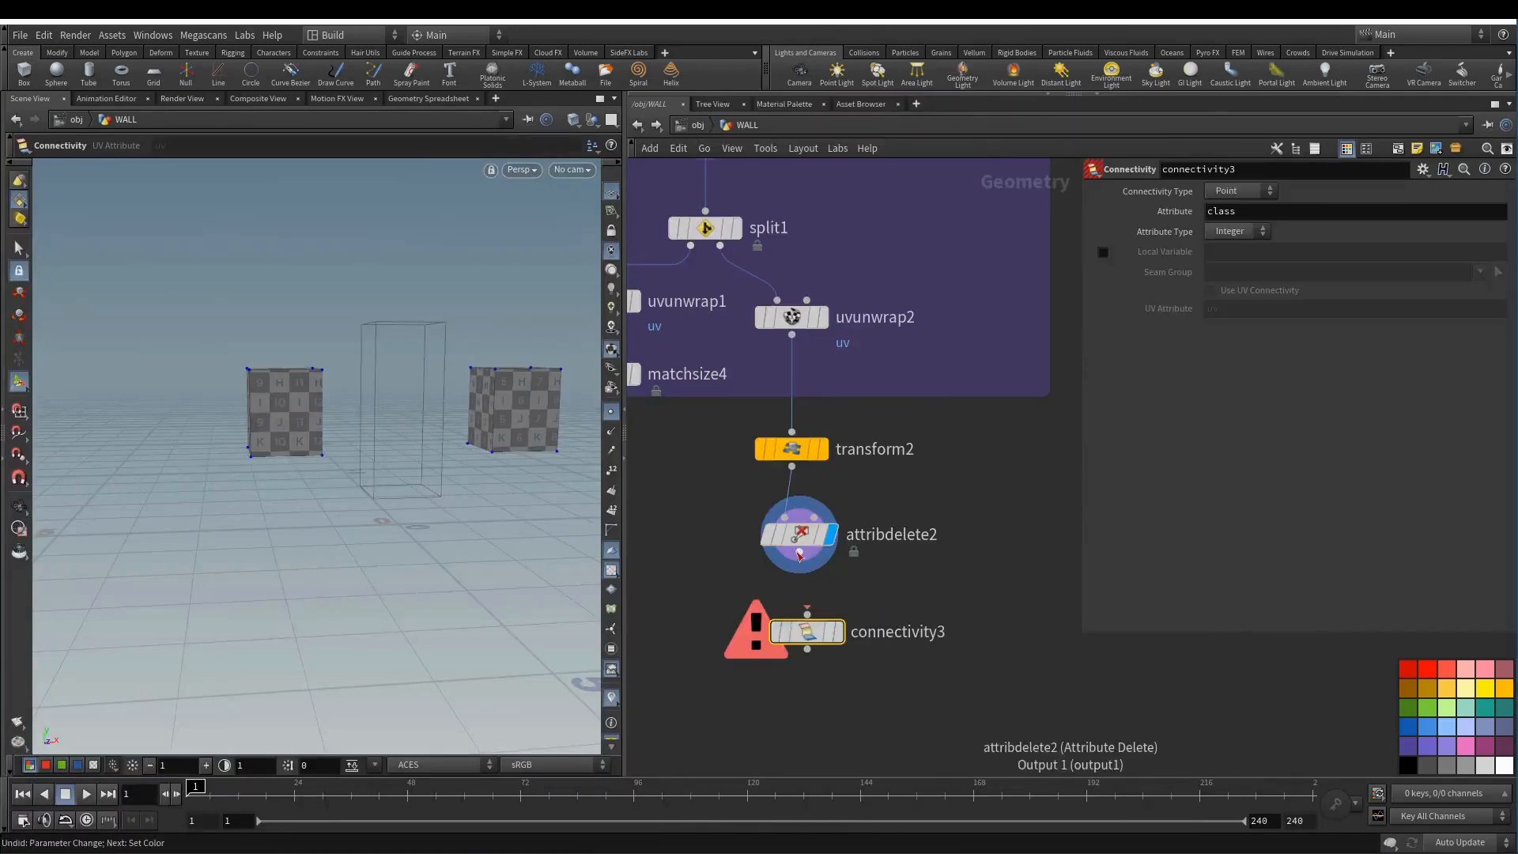
pyautogui.click(837, 632)
# - Set connectivity3 to Primitive connectivity, writing a String attribute called name with the prefix window
pyautogui.click(1237, 191)
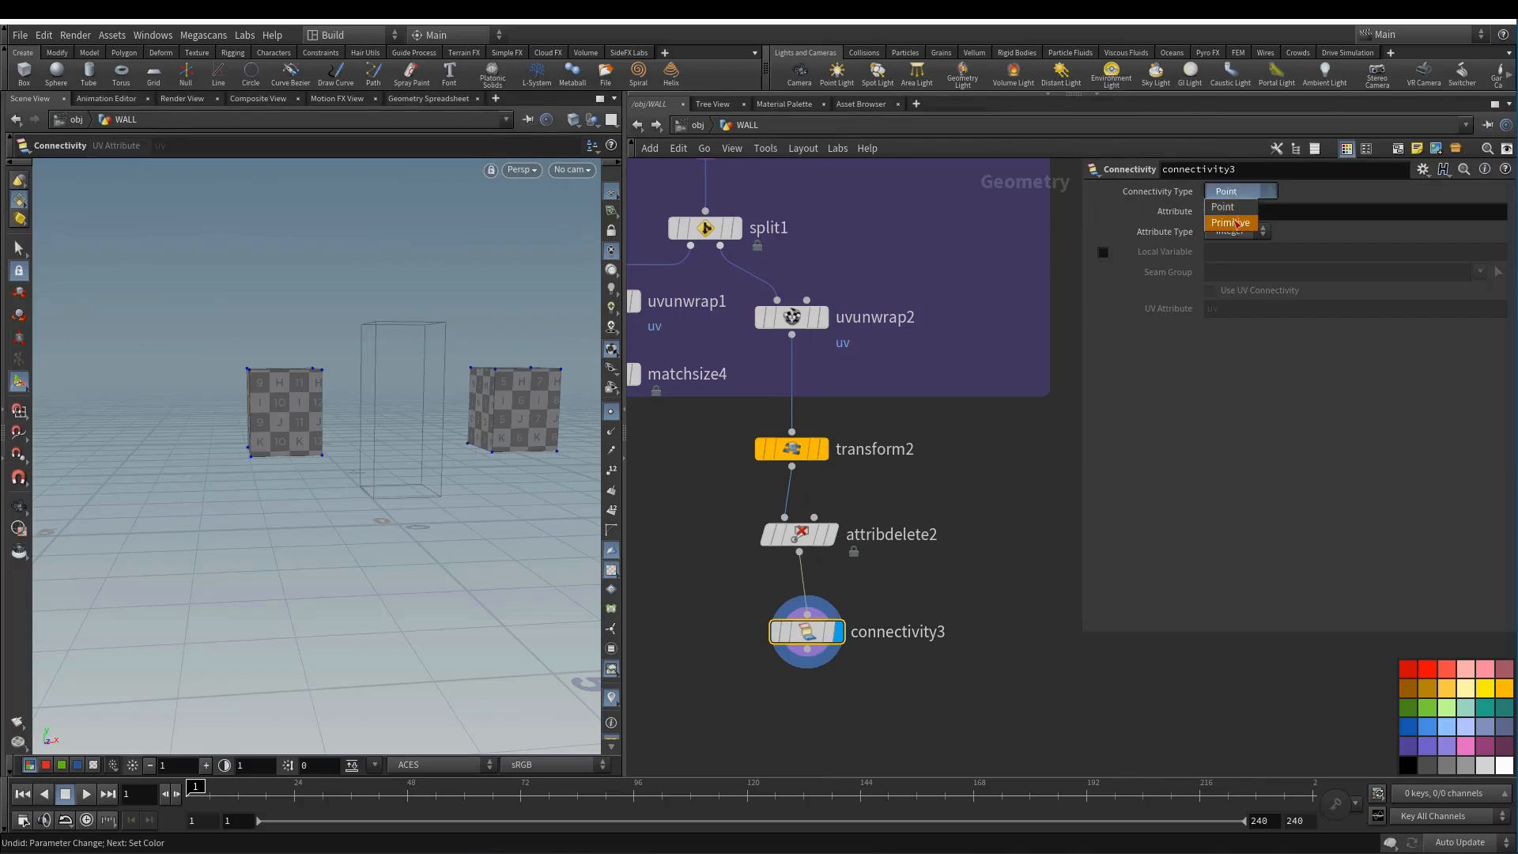
pyautogui.click(1230, 212)
pyautogui.click(1165, 211)
pyautogui.write('nam')
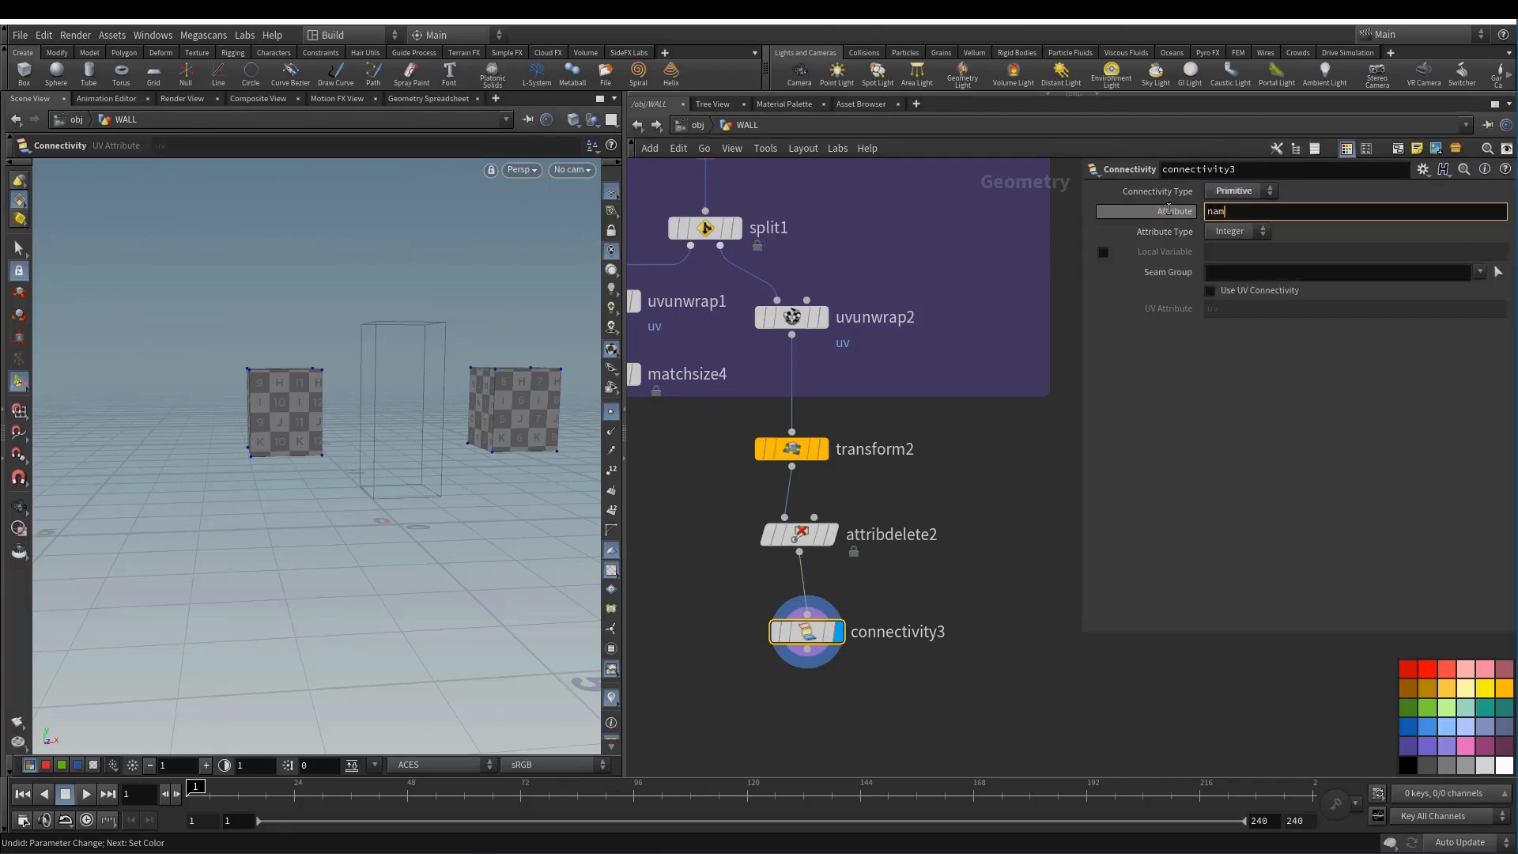
pyautogui.write('e')
pyautogui.press('Return')
pyautogui.click(1237, 231)
pyautogui.click(1233, 271)
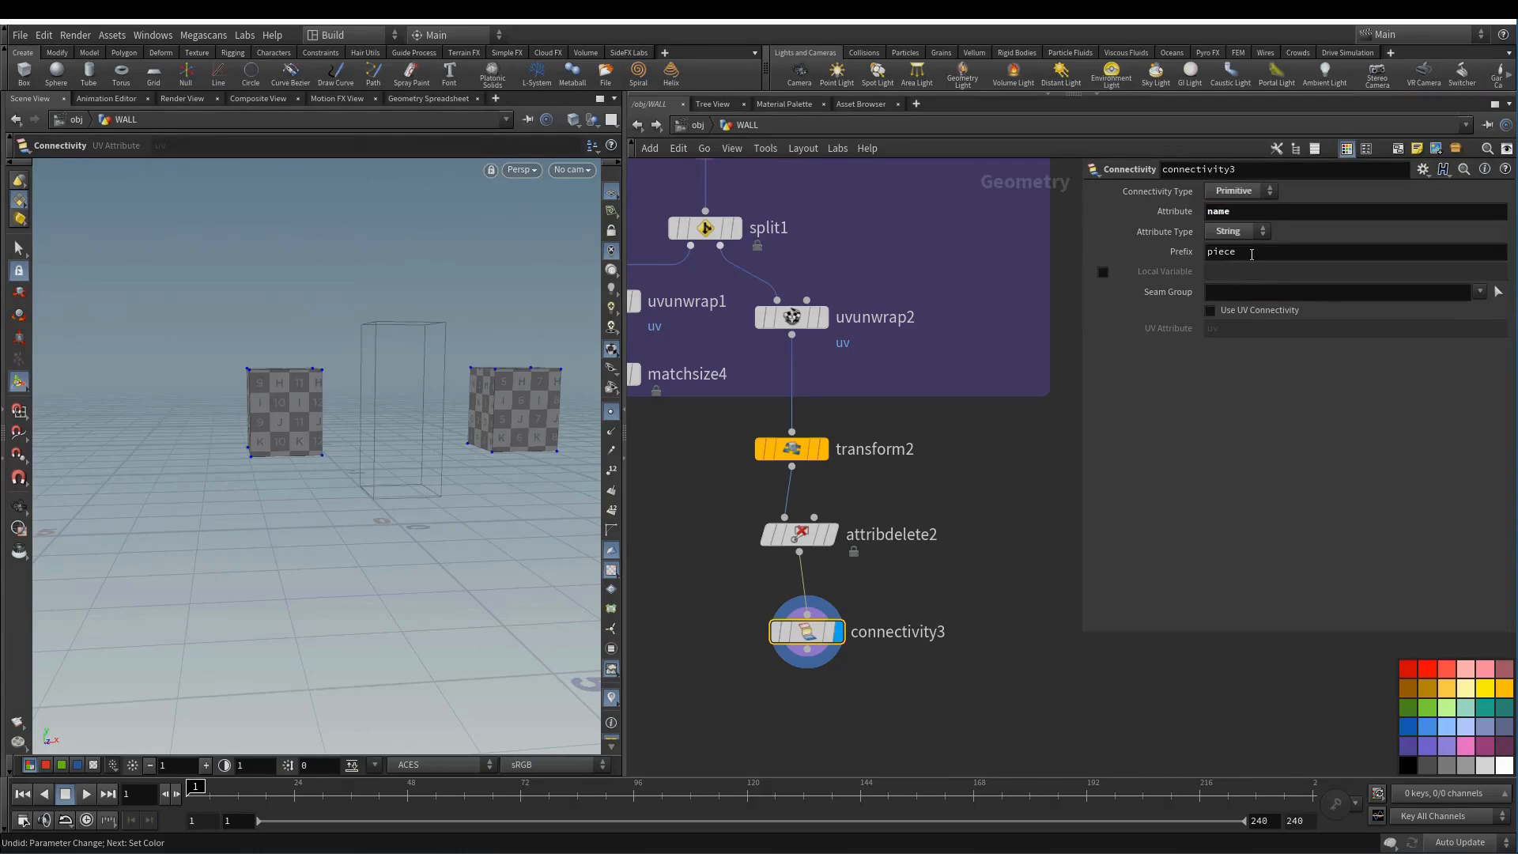
pyautogui.moveTo(1251, 254); pyautogui.dragTo(1161, 270)
pyautogui.write('window')
pyautogui.press('Return')
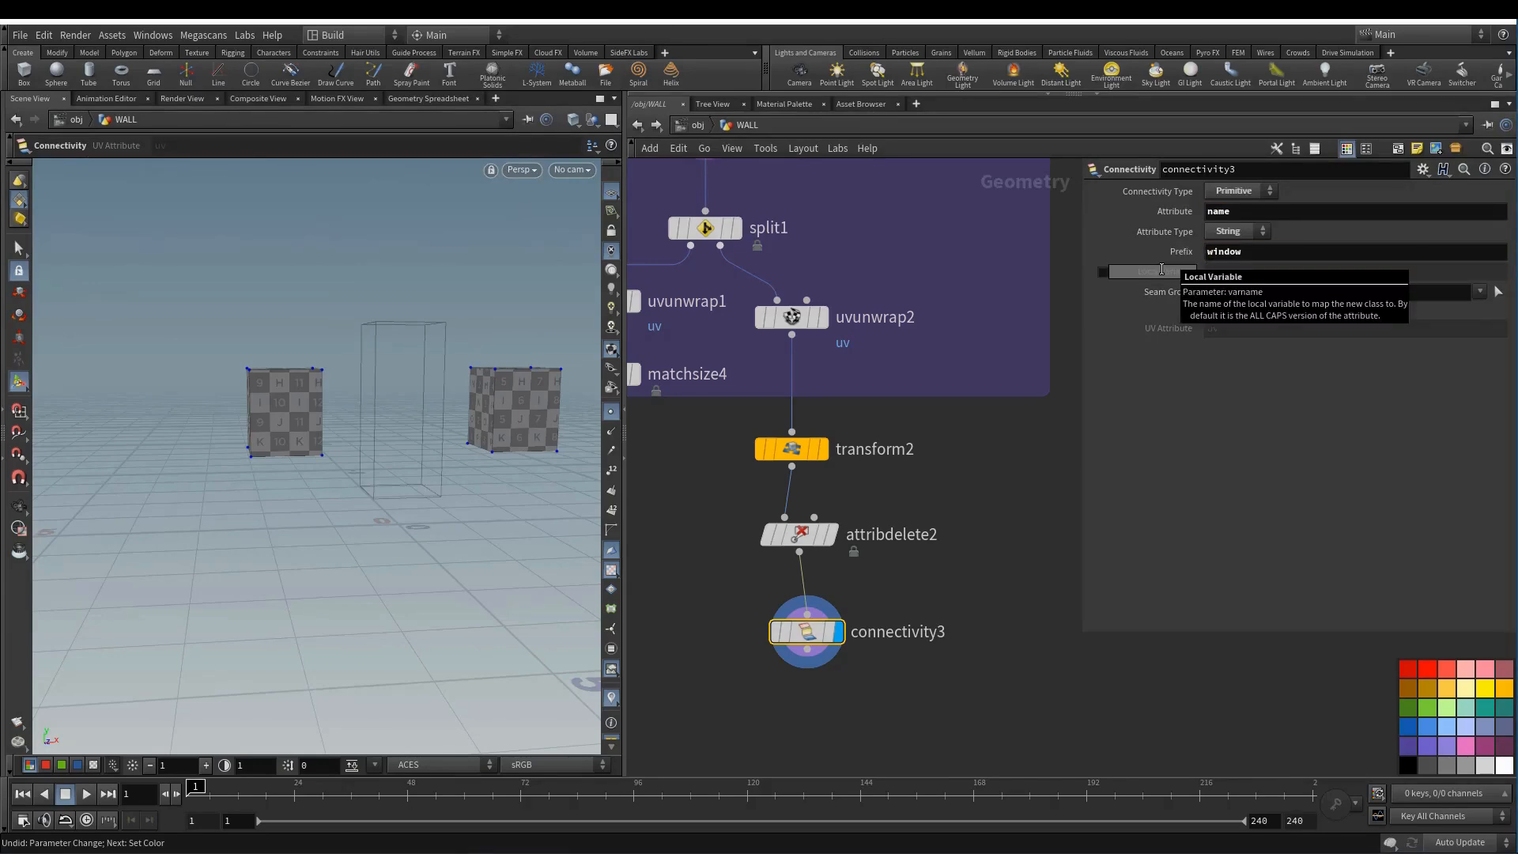
# - Inspect the name values of connectivity3 in its geometry spreadsheet and close the spreadsheet
pyautogui.rightClick(806, 638)
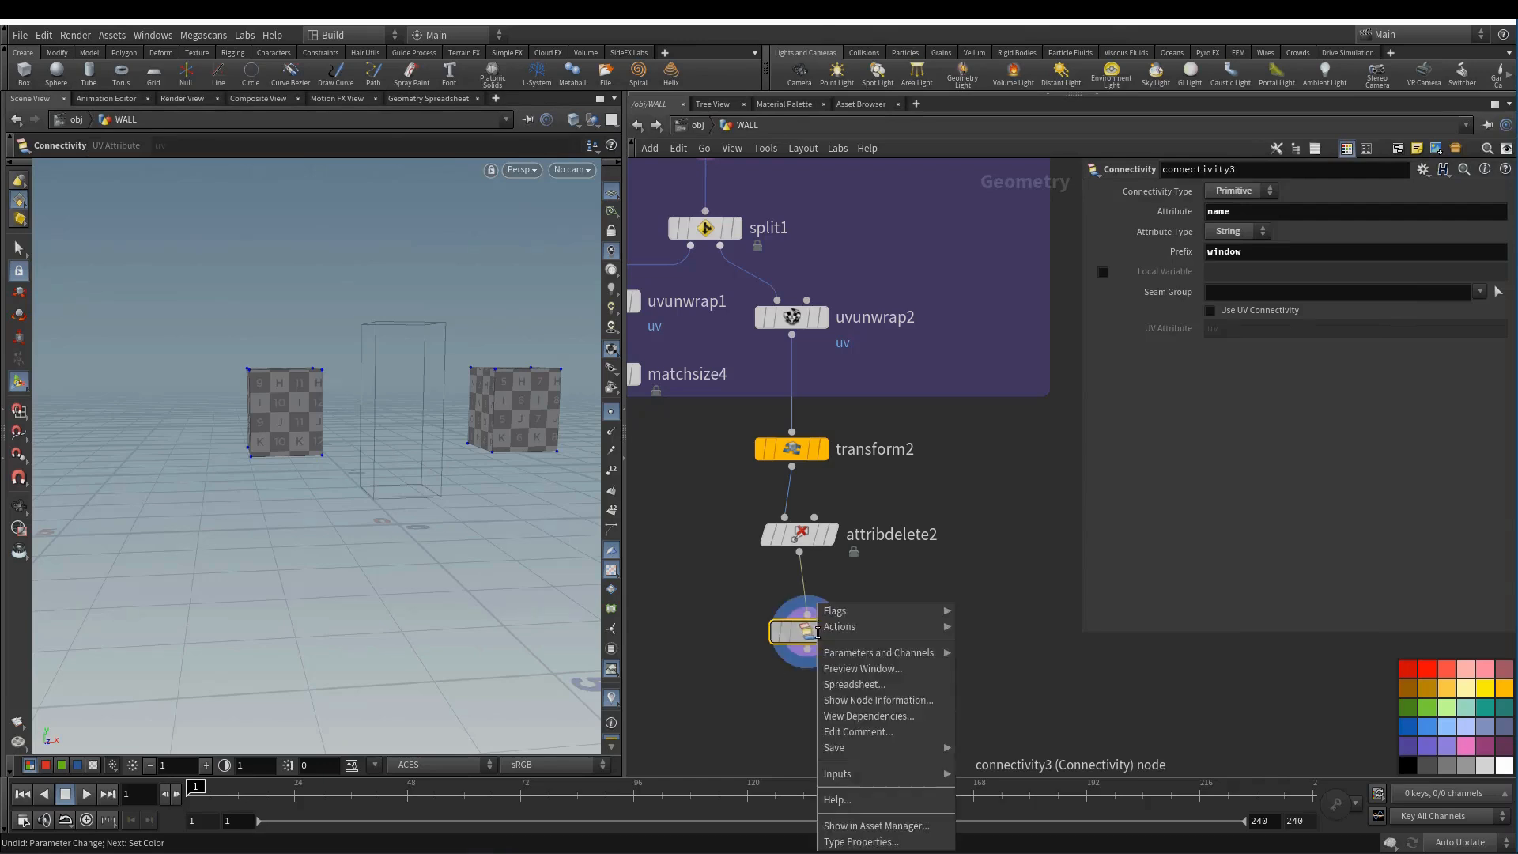
pyautogui.click(890, 676)
pyautogui.moveTo(207, 489); pyautogui.dragTo(221, 631)
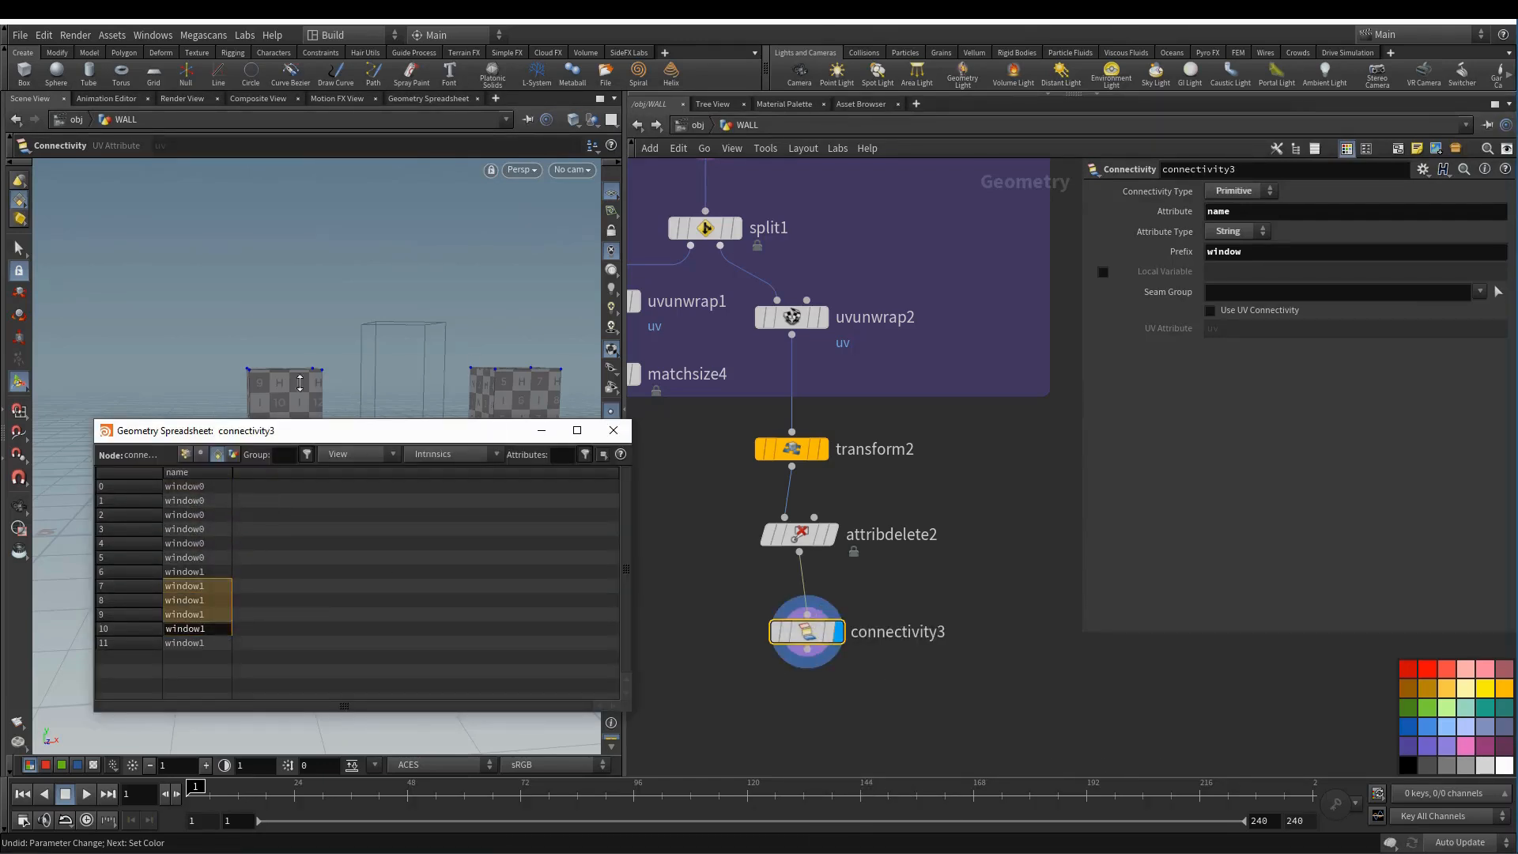
pyautogui.click(613, 430)
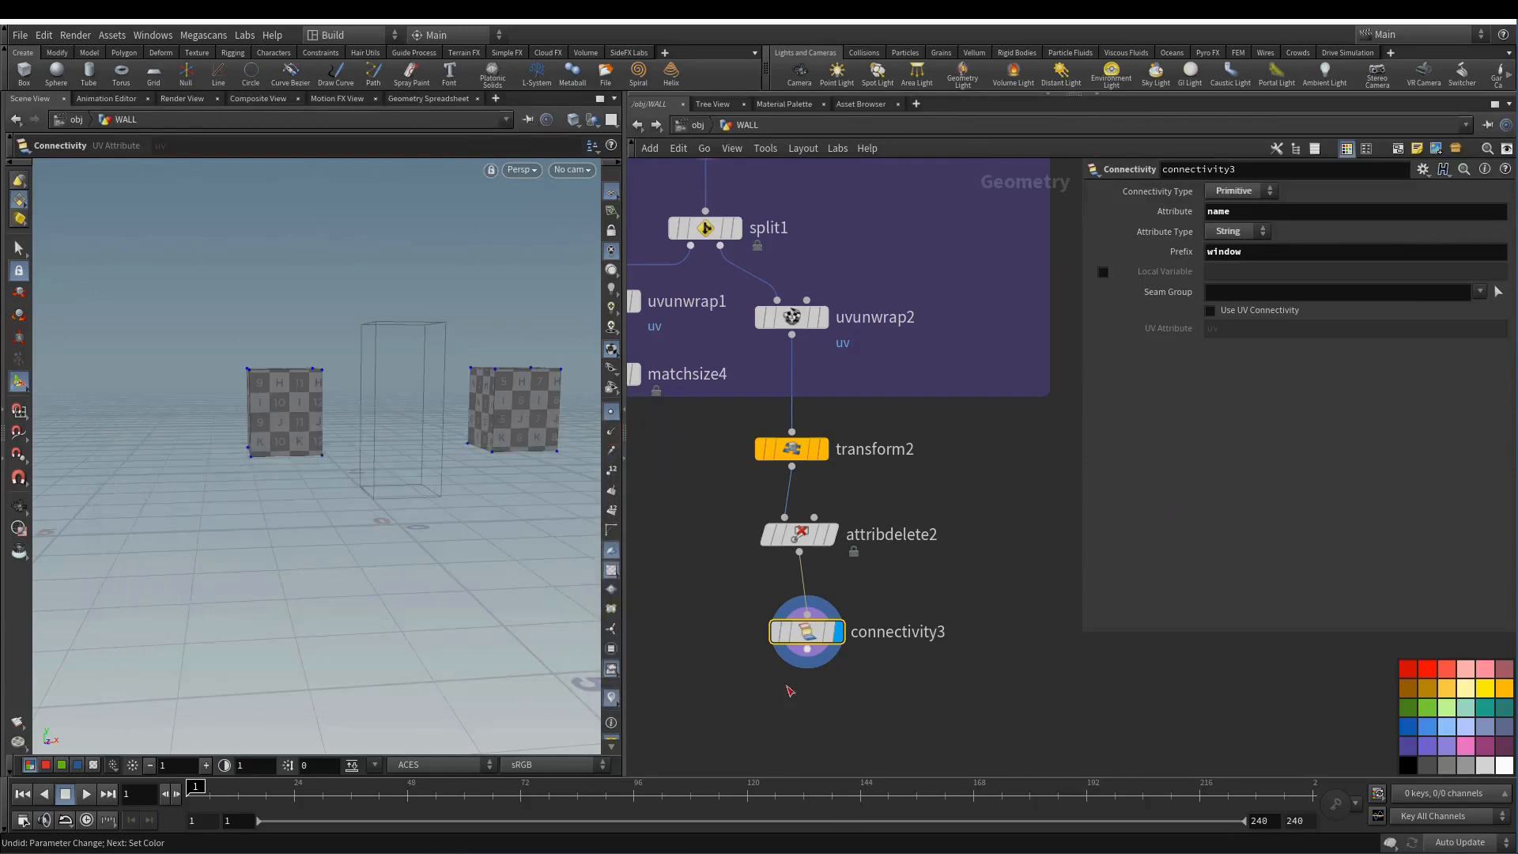
# - Add a Merge node joining the door branch from matchsize4 with the window branch from connectivity3, and display it
pyautogui.moveTo(780, 708); pyautogui.dragTo(900, 653, button='middle')
pyautogui.scroll(-1, 794, 605)
pyautogui.moveTo(795, 598); pyautogui.dragTo(804, 606, button='middle')
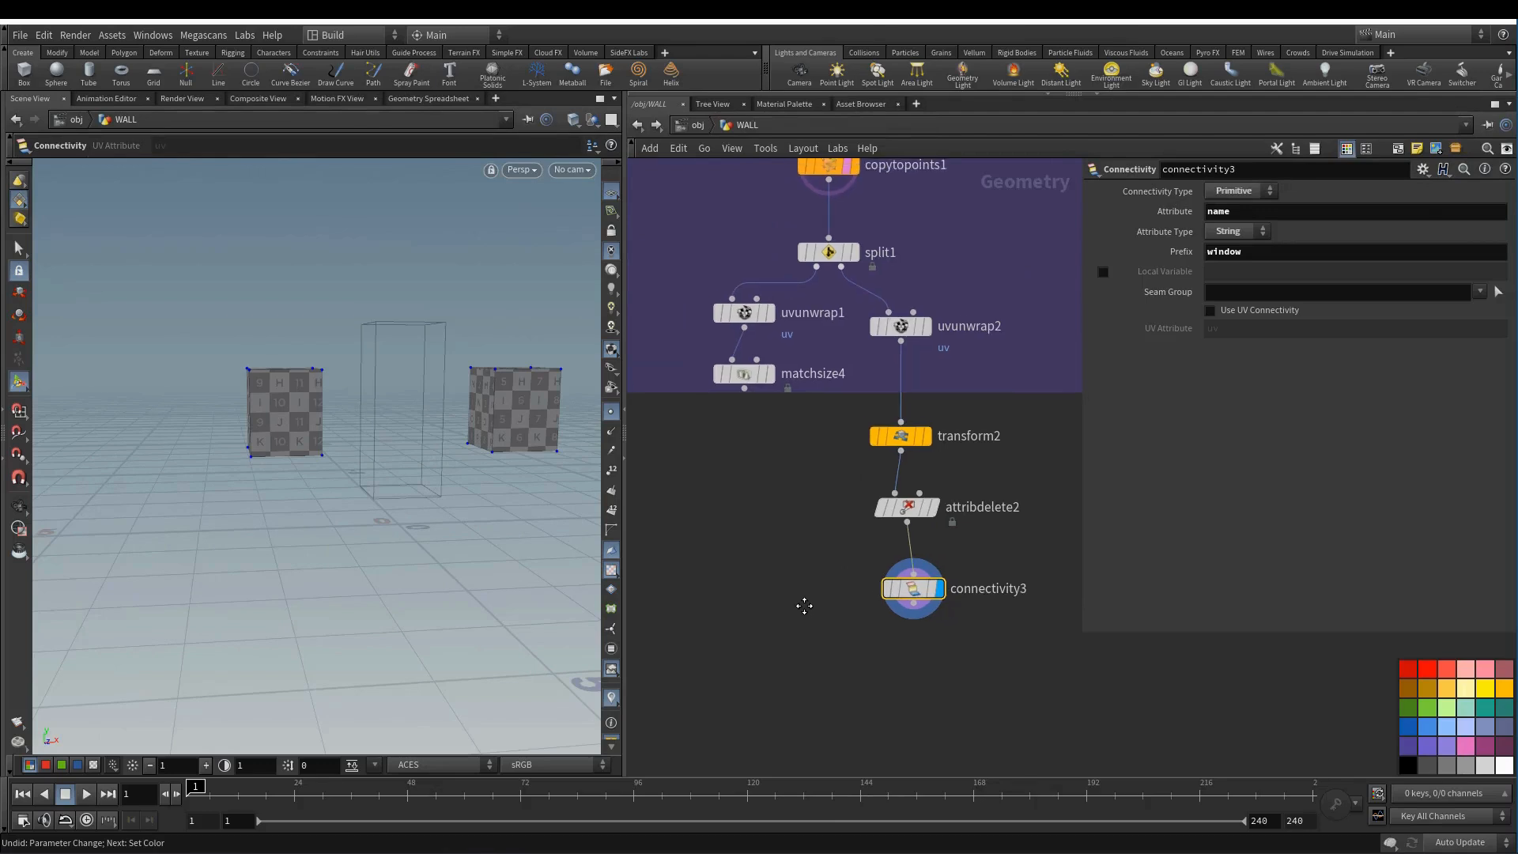
pyautogui.press('Tab')
pyautogui.moveTo(823, 610)
pyautogui.click(948, 104)
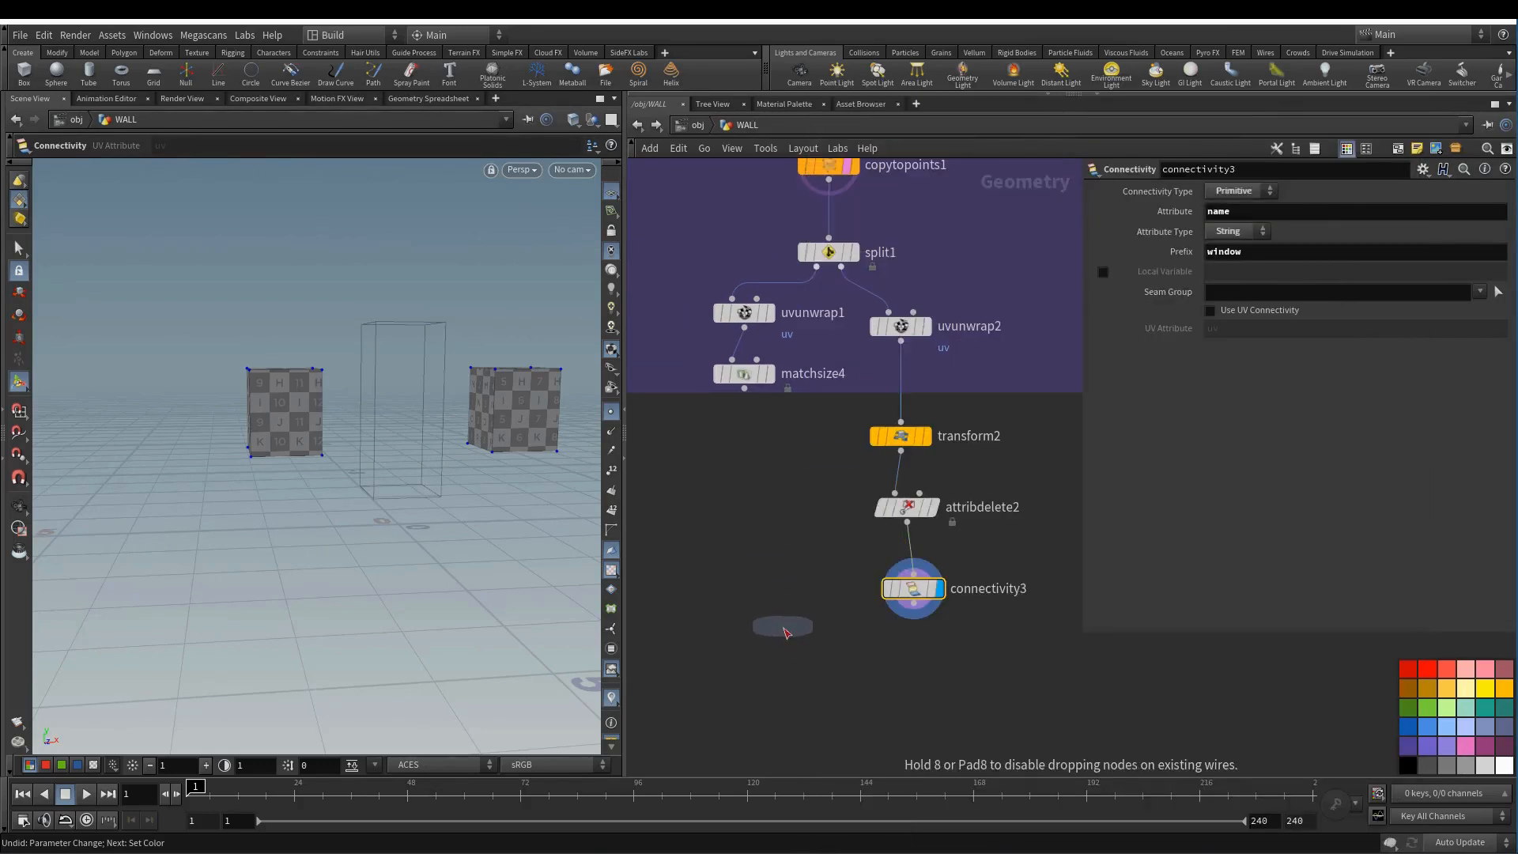
pyautogui.click(785, 636)
pyautogui.click(744, 389)
pyautogui.click(787, 627)
pyautogui.click(914, 618)
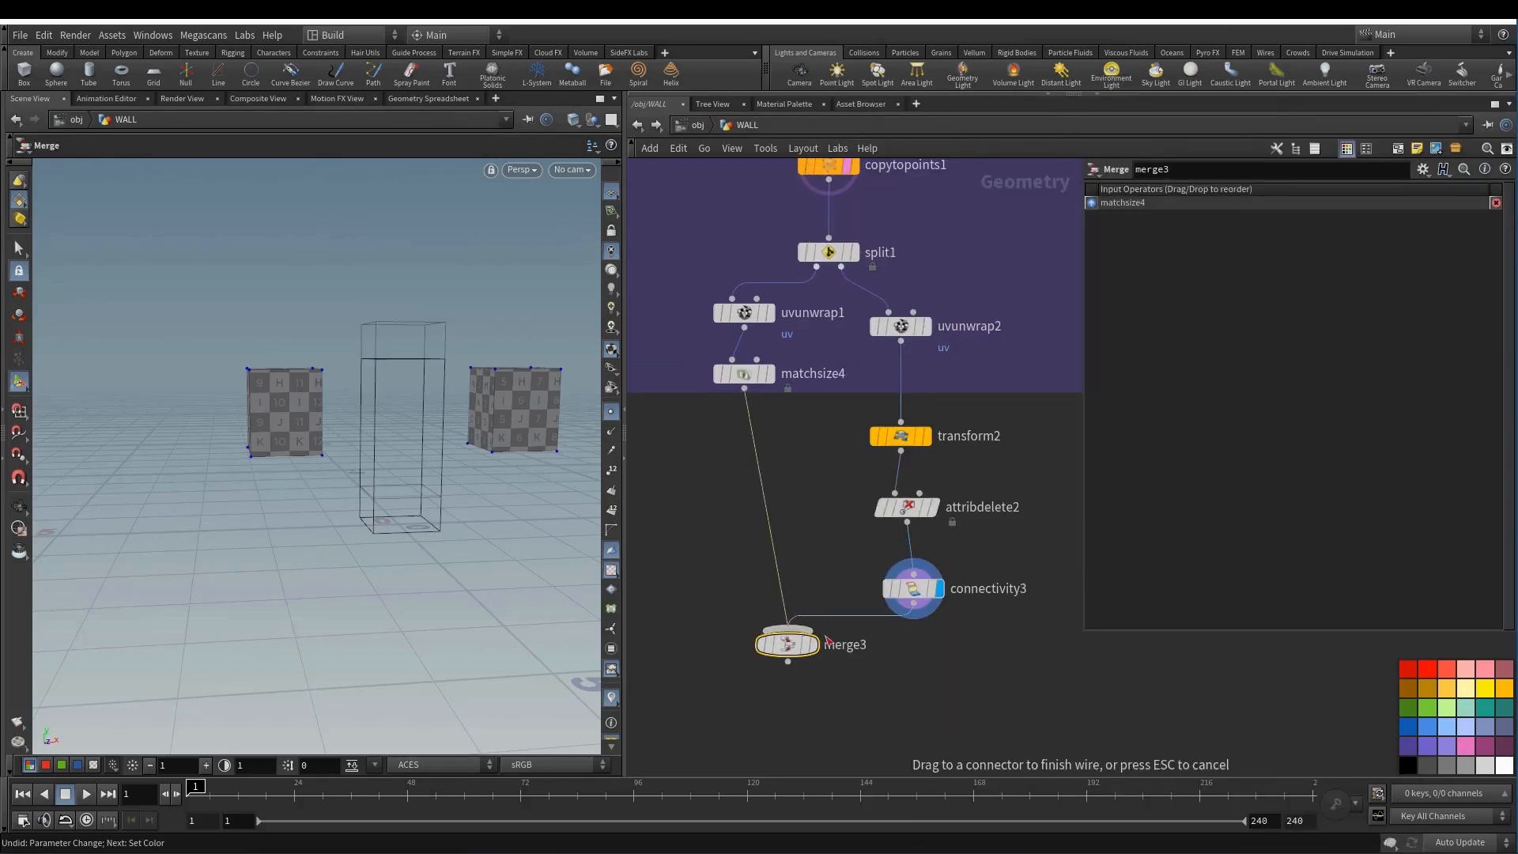
pyautogui.click(823, 641)
pyautogui.click(813, 645)
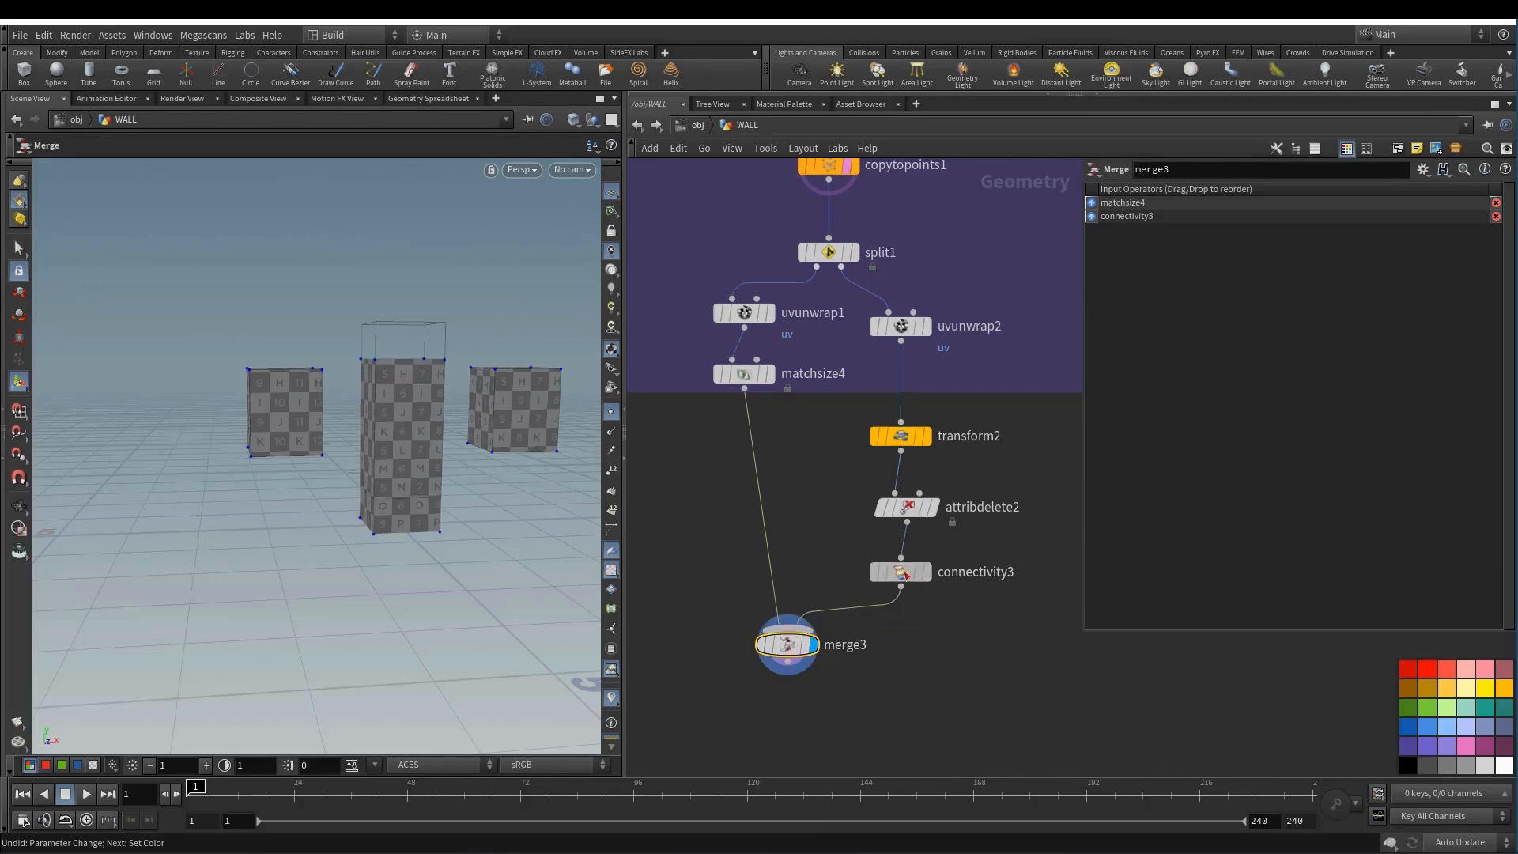
# - Extend the purple cutter network box downward around the merge and window-branch nodes and tidy the node positions
pyautogui.scroll(-3, 986, 577)
pyautogui.moveTo(1024, 458); pyautogui.dragTo(1023, 690)
pyautogui.moveTo(875, 644); pyautogui.dragTo(936, 503)
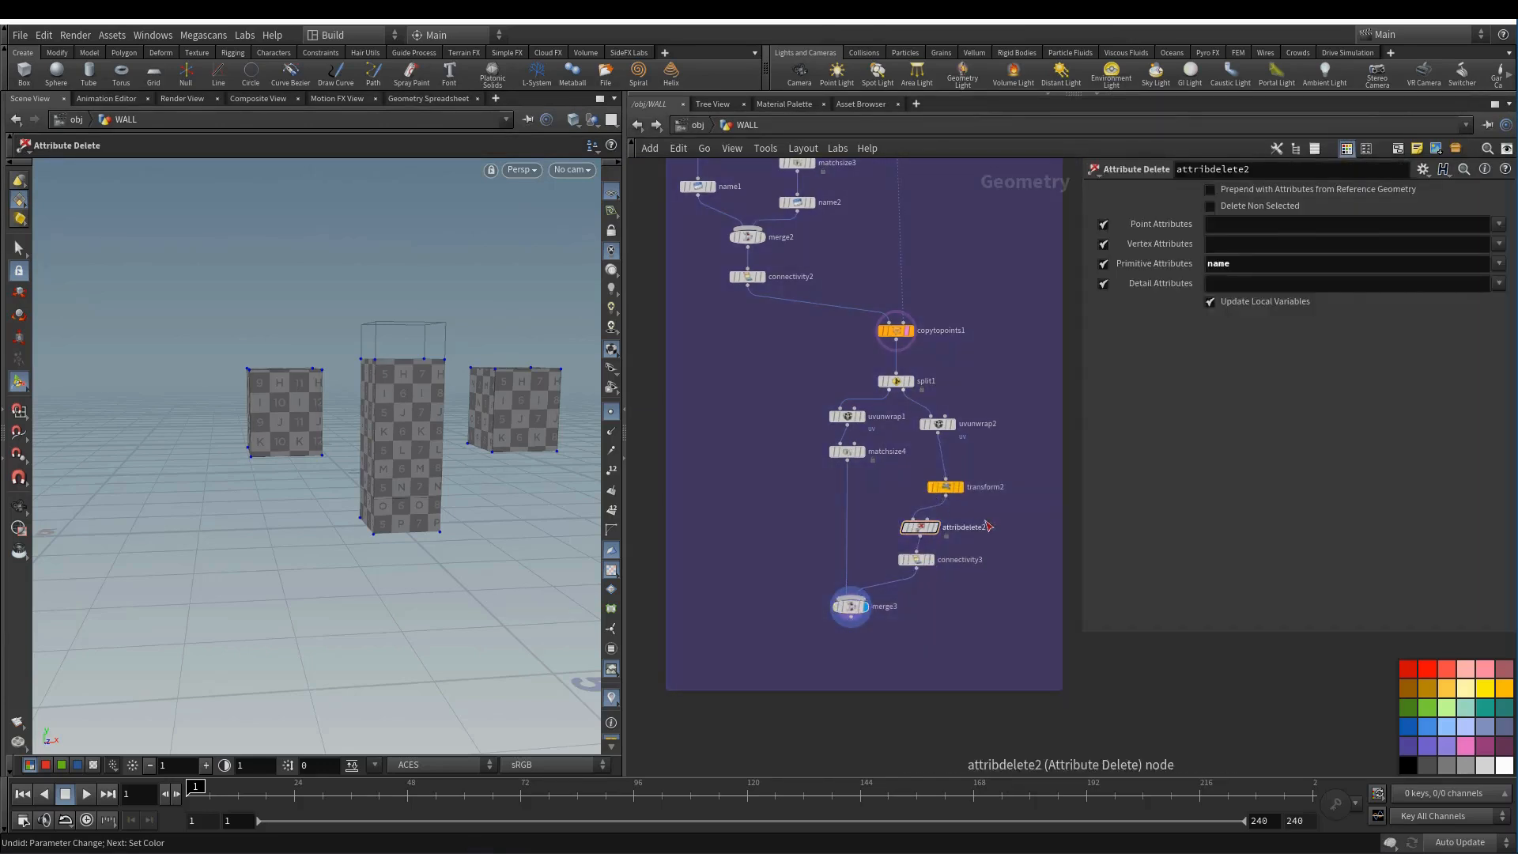
# - Add a Null node below merge3 and wire it to the merge output
pyautogui.moveTo(906, 629); pyautogui.dragTo(912, 589, button='middle')
pyautogui.press('Tab')
pyautogui.write('null')
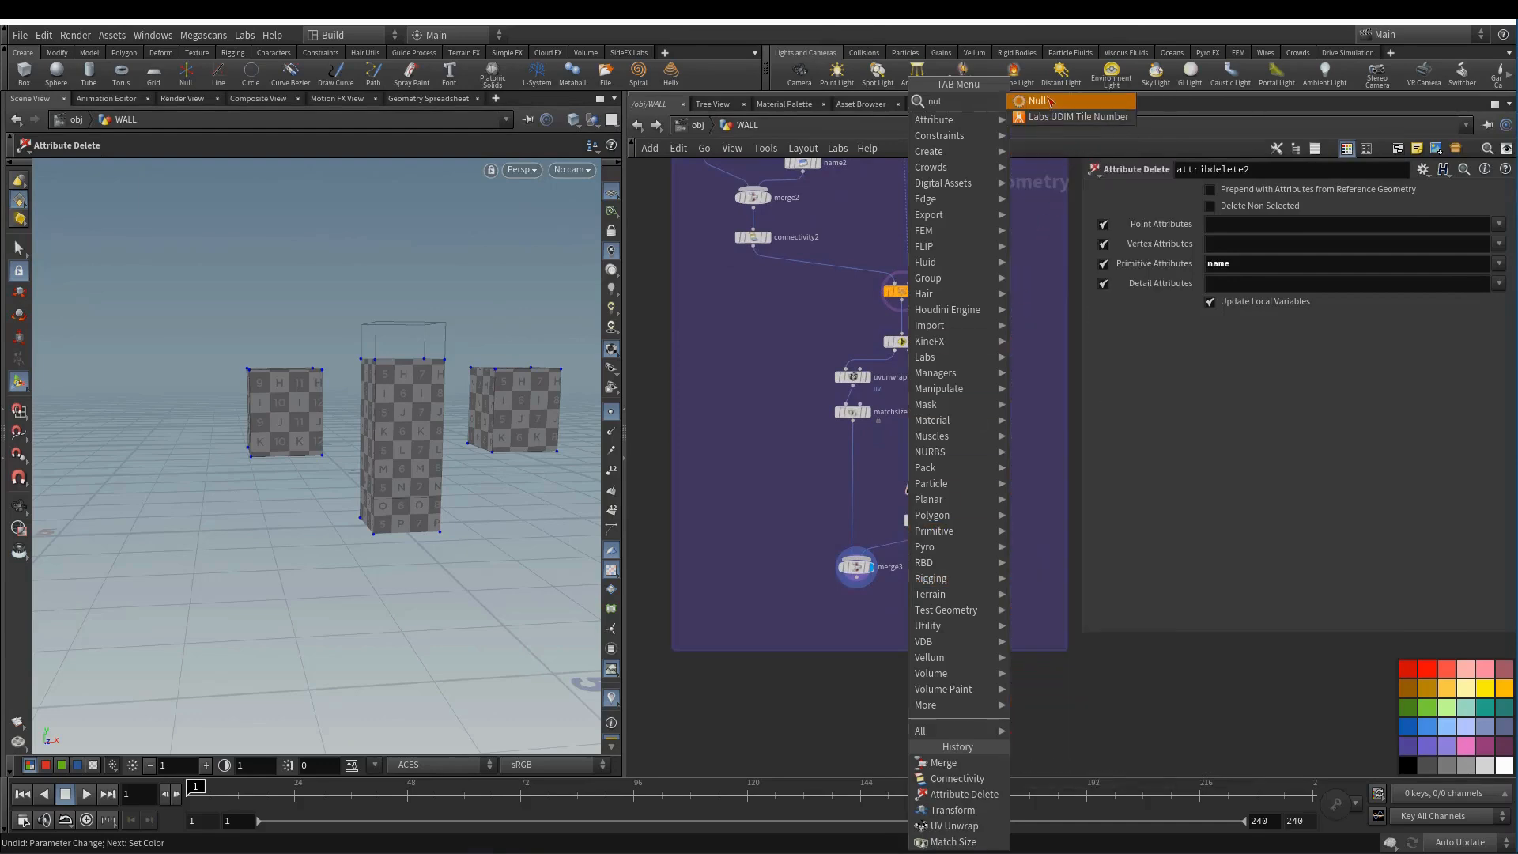
pyautogui.press('Return')
pyautogui.click(859, 583)
pyautogui.click(856, 616)
# - Rename the null CUTTER_OUT and colour it red
pyautogui.doubleClick(884, 624)
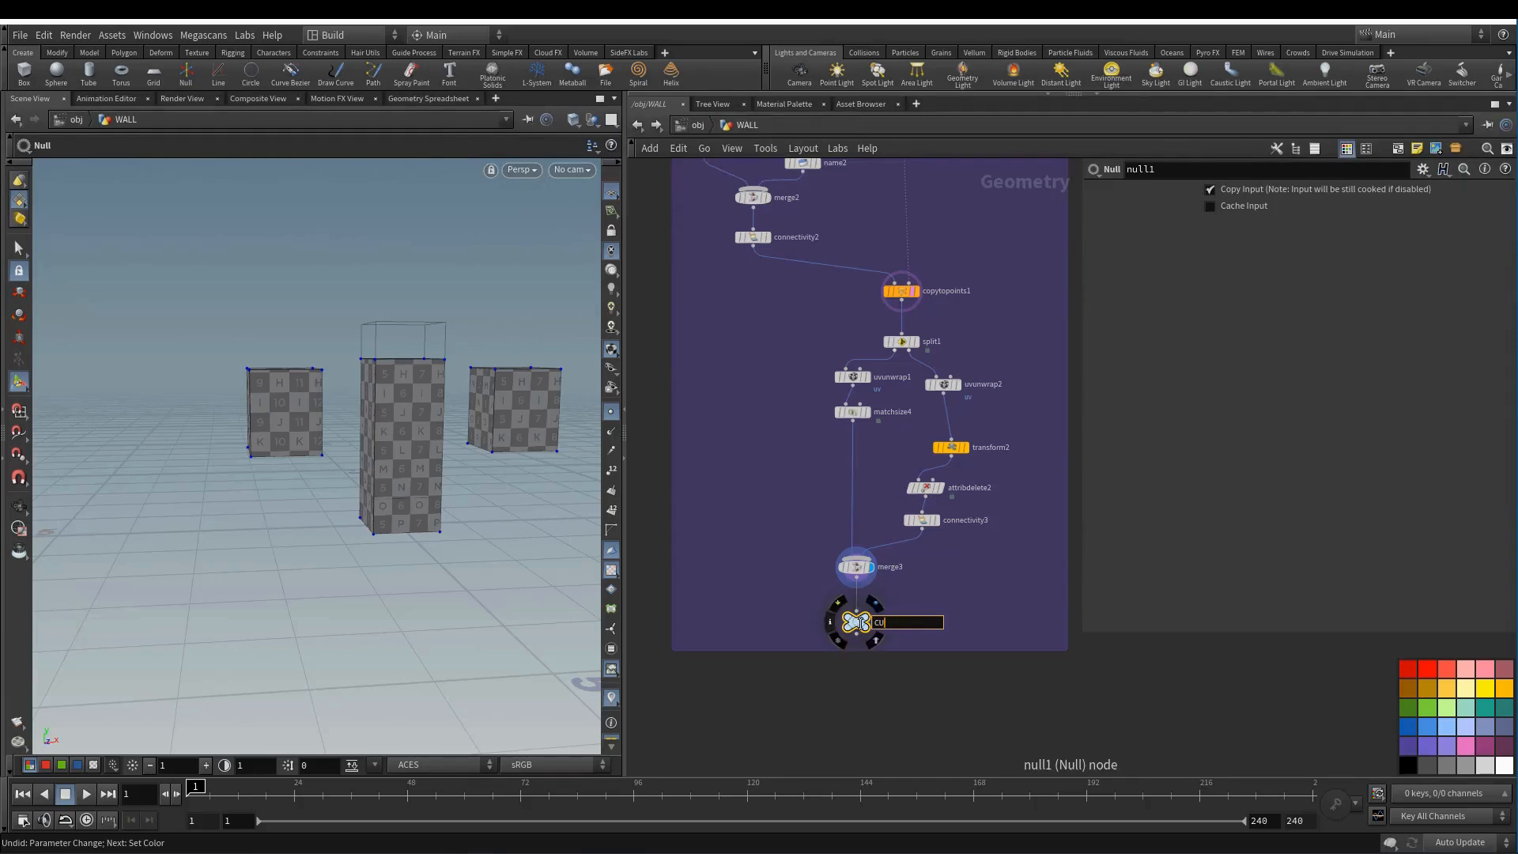
pyautogui.press('Return')
pyautogui.press('c')
pyautogui.press('c')
pyautogui.click(1409, 673)
pyautogui.press('c')
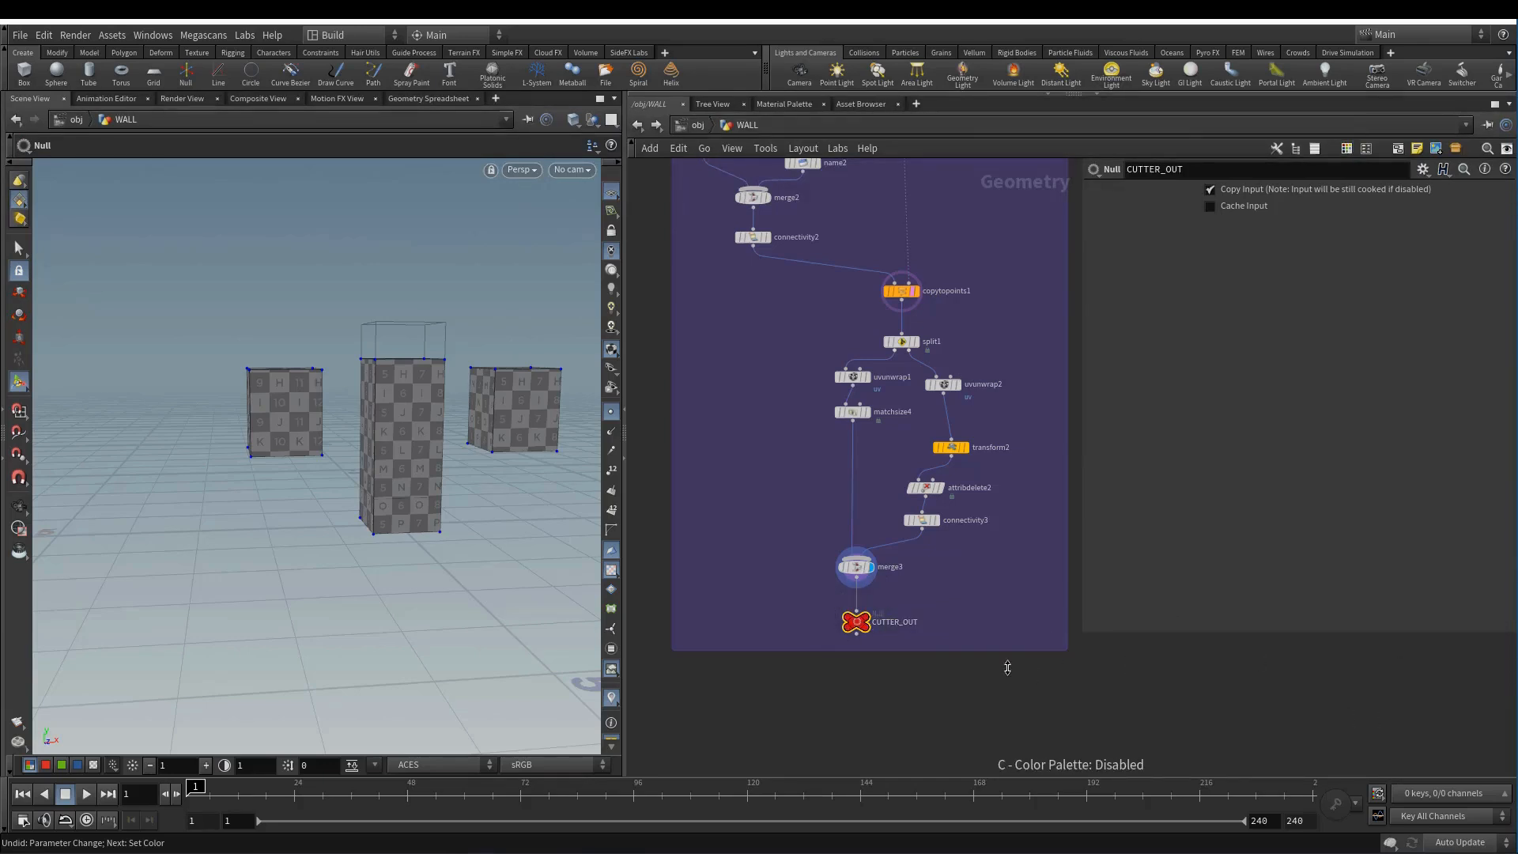
# - Frame the node network and save the scene file
pyautogui.press('h')
pyautogui.hotkey('ctrl', 's')
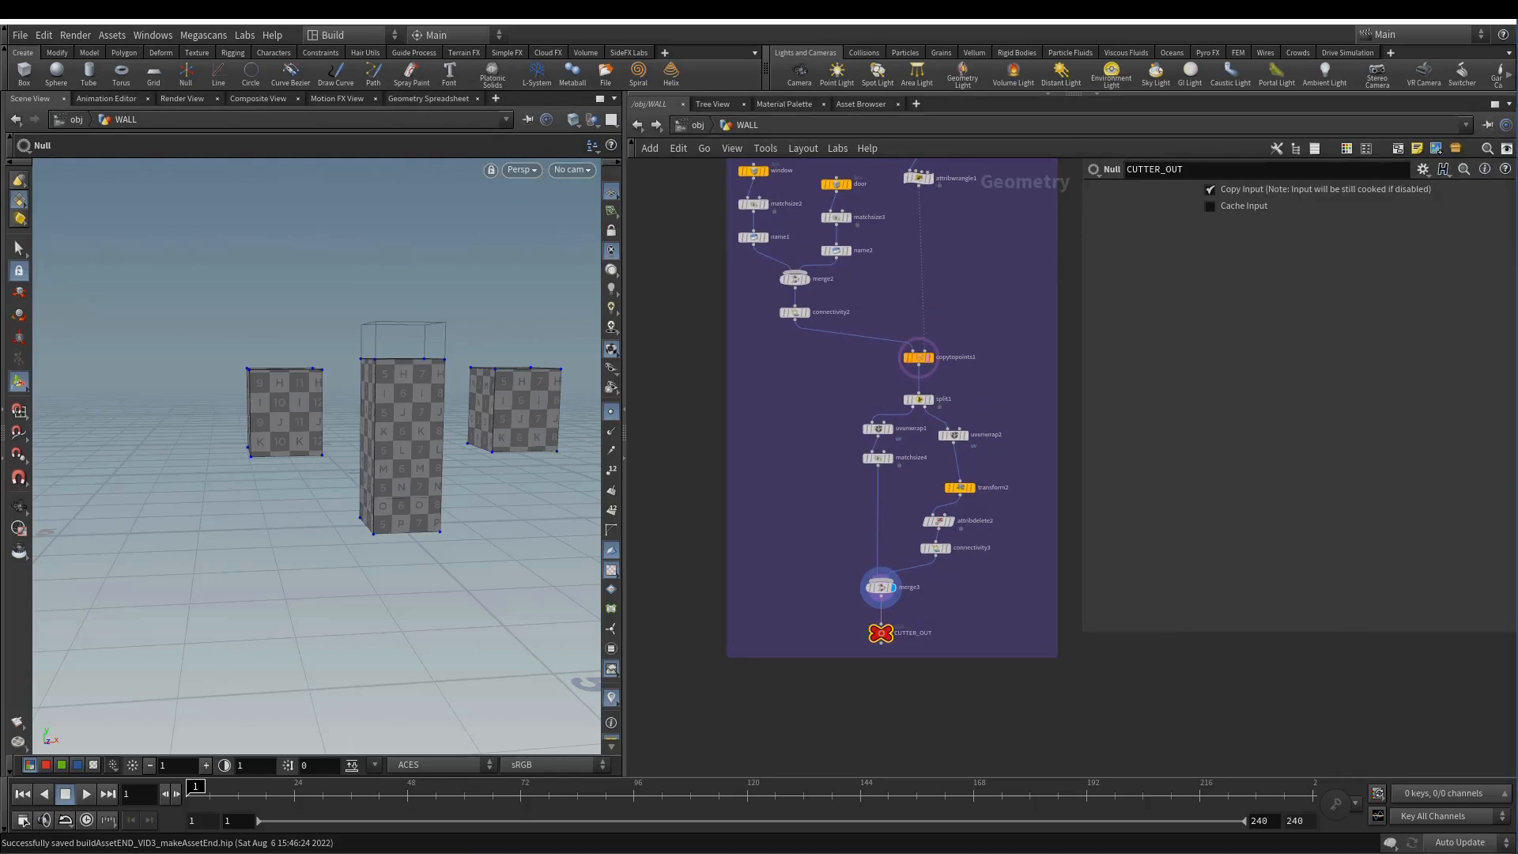
pyautogui.scroll(-2, 759, 565)
pyautogui.moveTo(727, 567); pyautogui.dragTo(801, 546, button='middle')
pyautogui.scroll(-1, 800, 544)
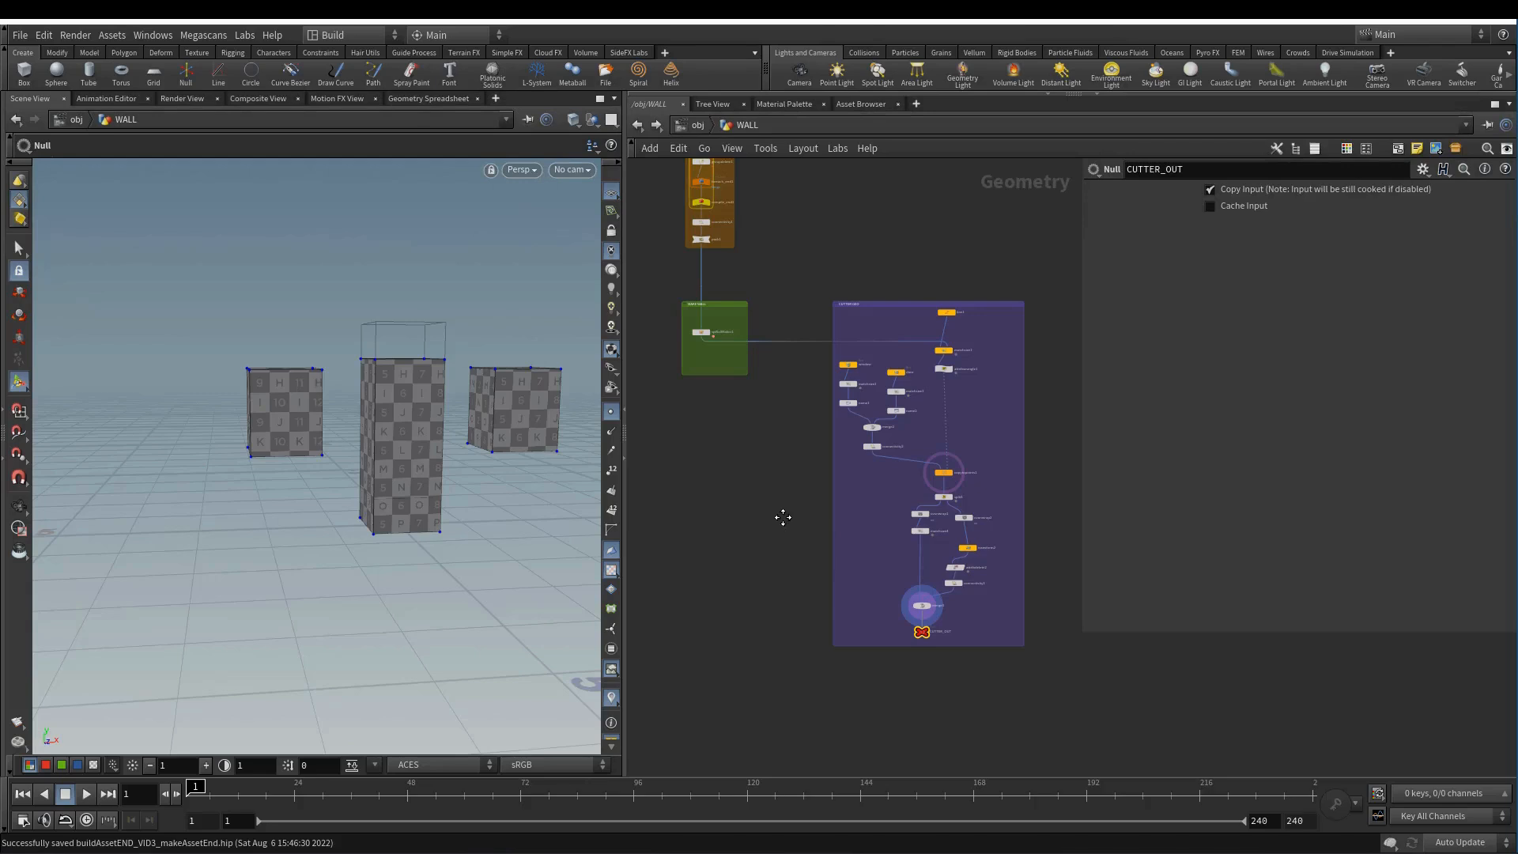
pyautogui.moveTo(783, 517); pyautogui.dragTo(785, 502, button='middle')
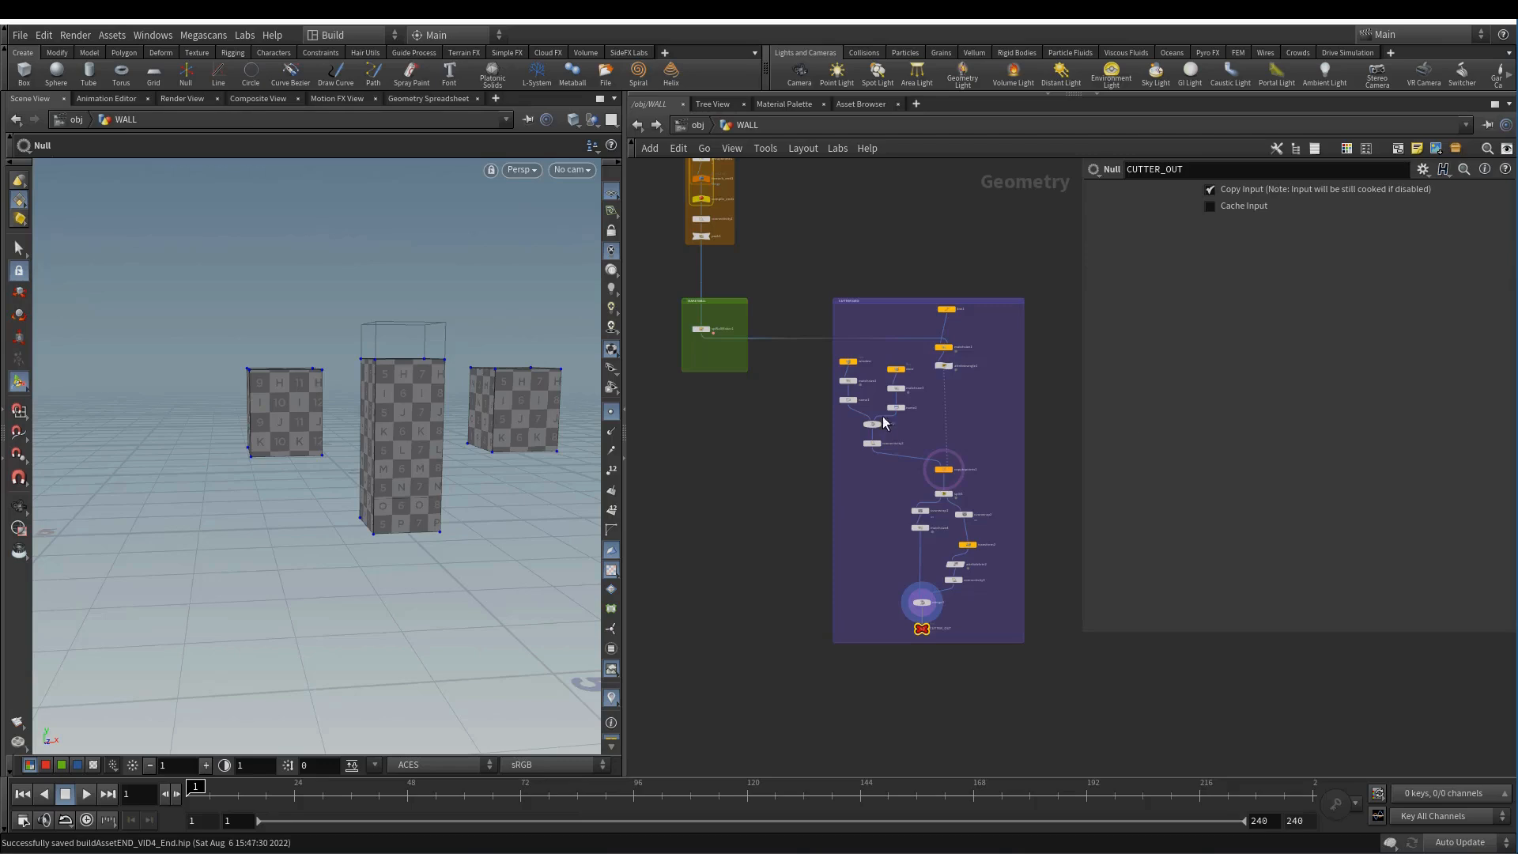
# - Widen the network editor and review the wire from spWallMaker1 to matchsize1 between the wall and cutter boxes
pyautogui.scroll(4, 777, 465)
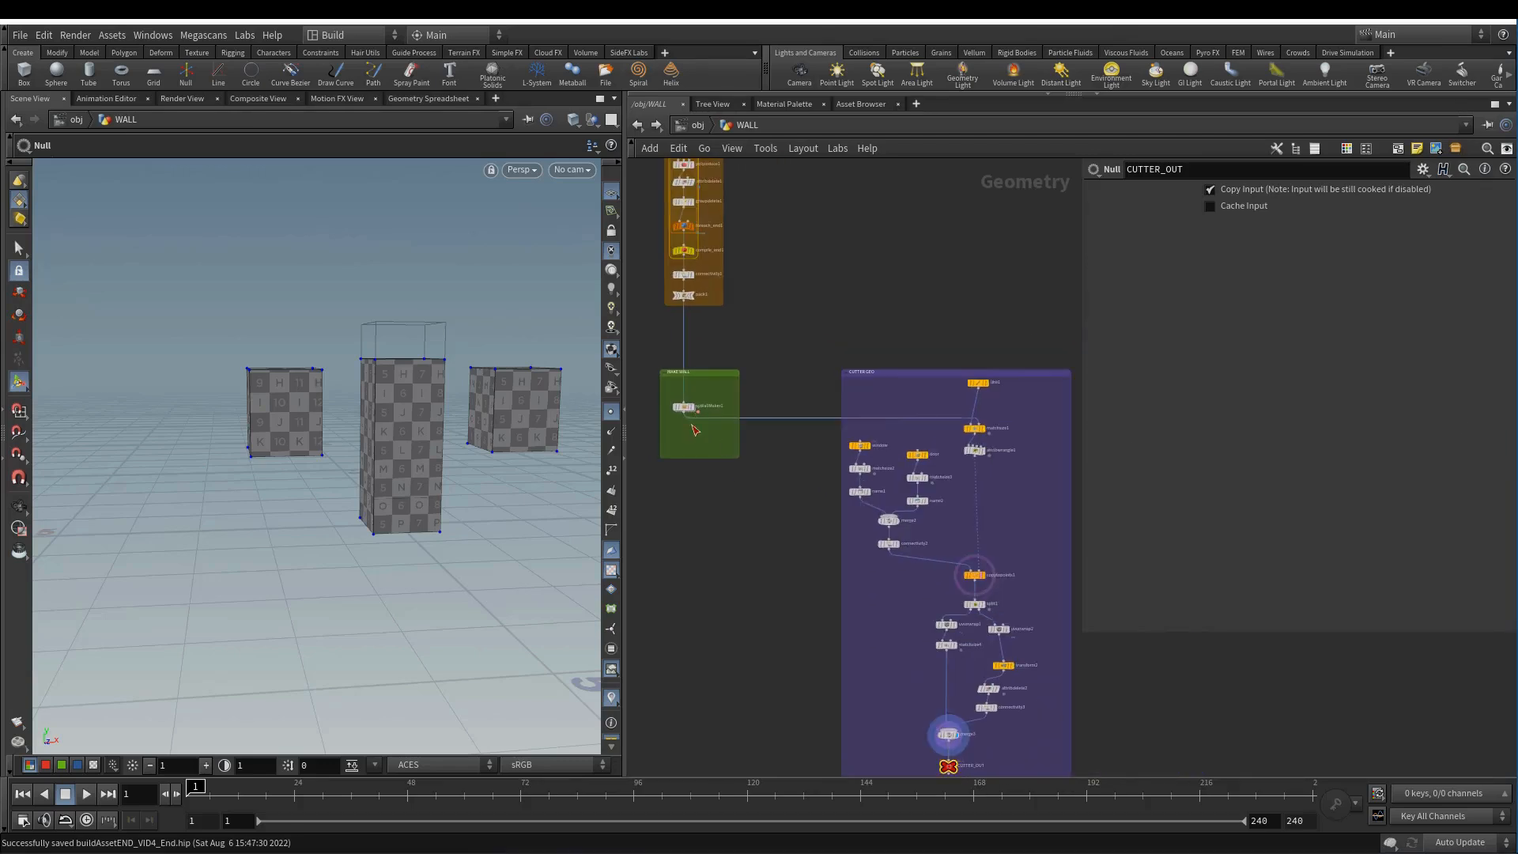
pyautogui.scroll(5, 694, 430)
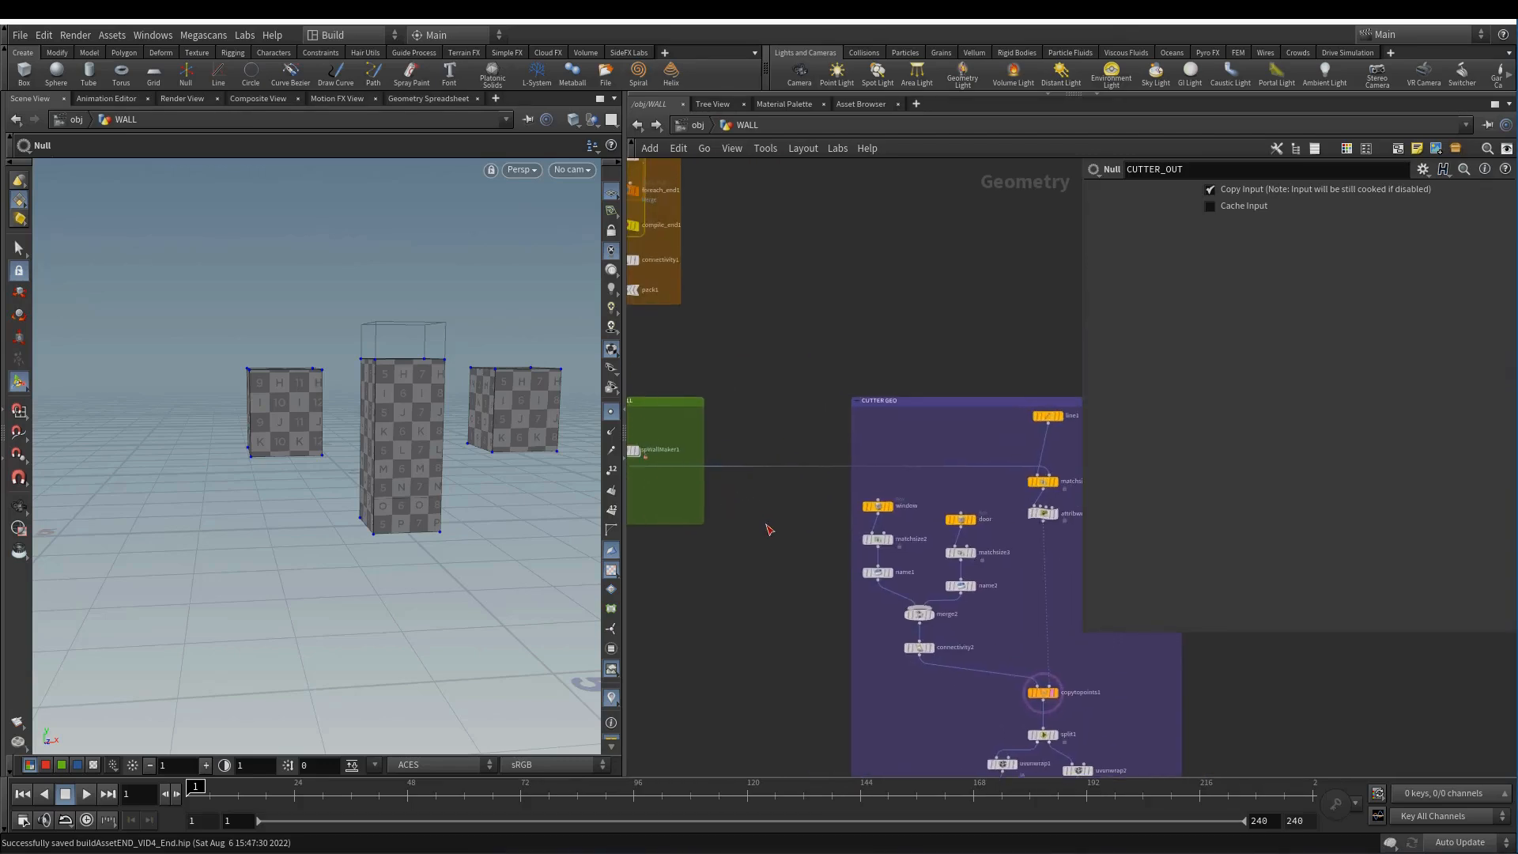
pyautogui.moveTo(770, 530); pyautogui.dragTo(789, 531, button='middle')
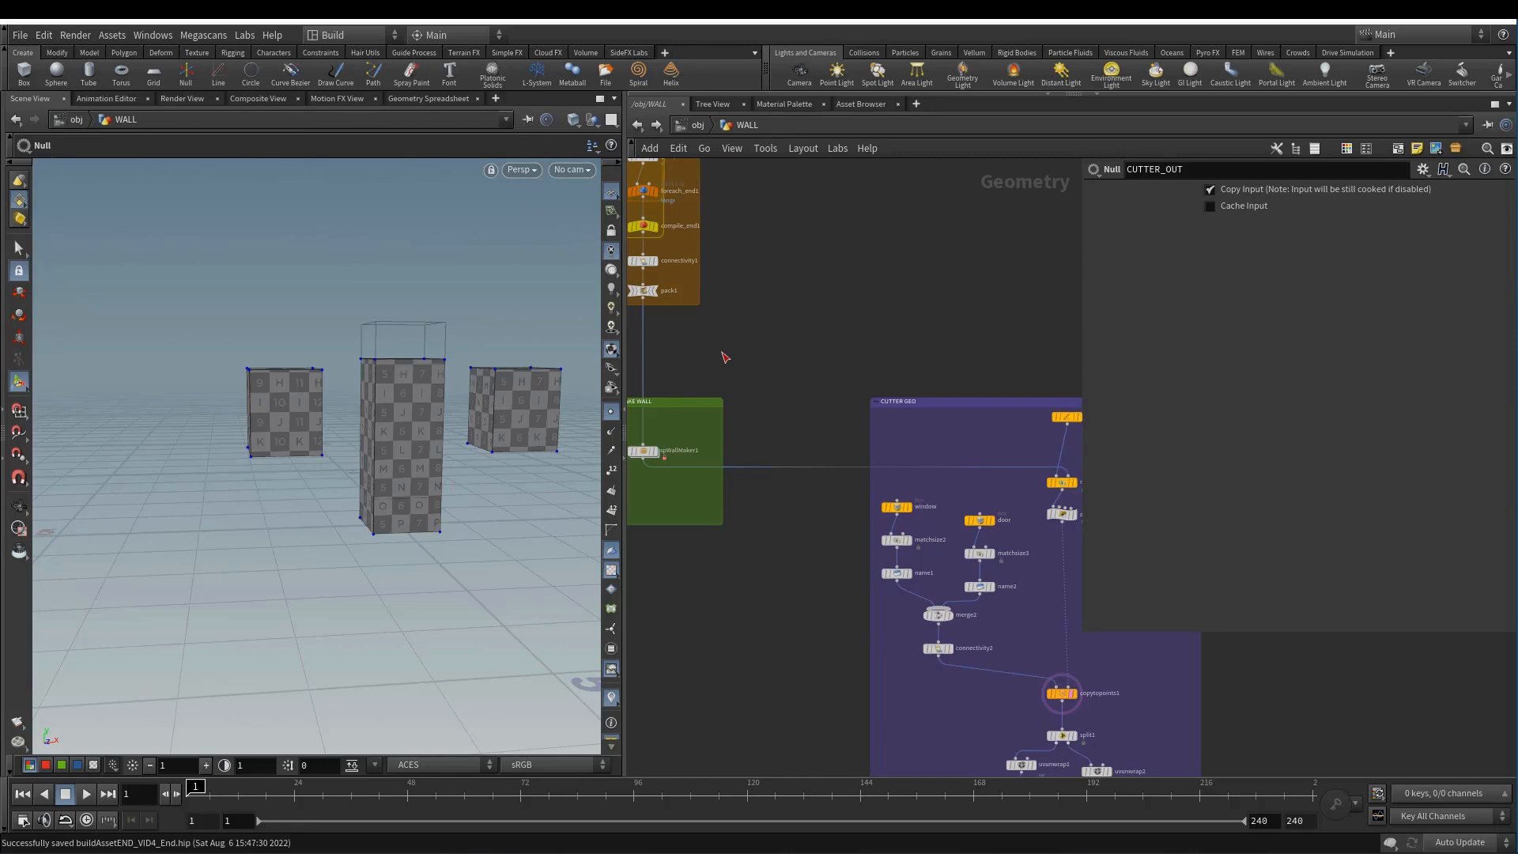
pyautogui.scroll(-2, 725, 357)
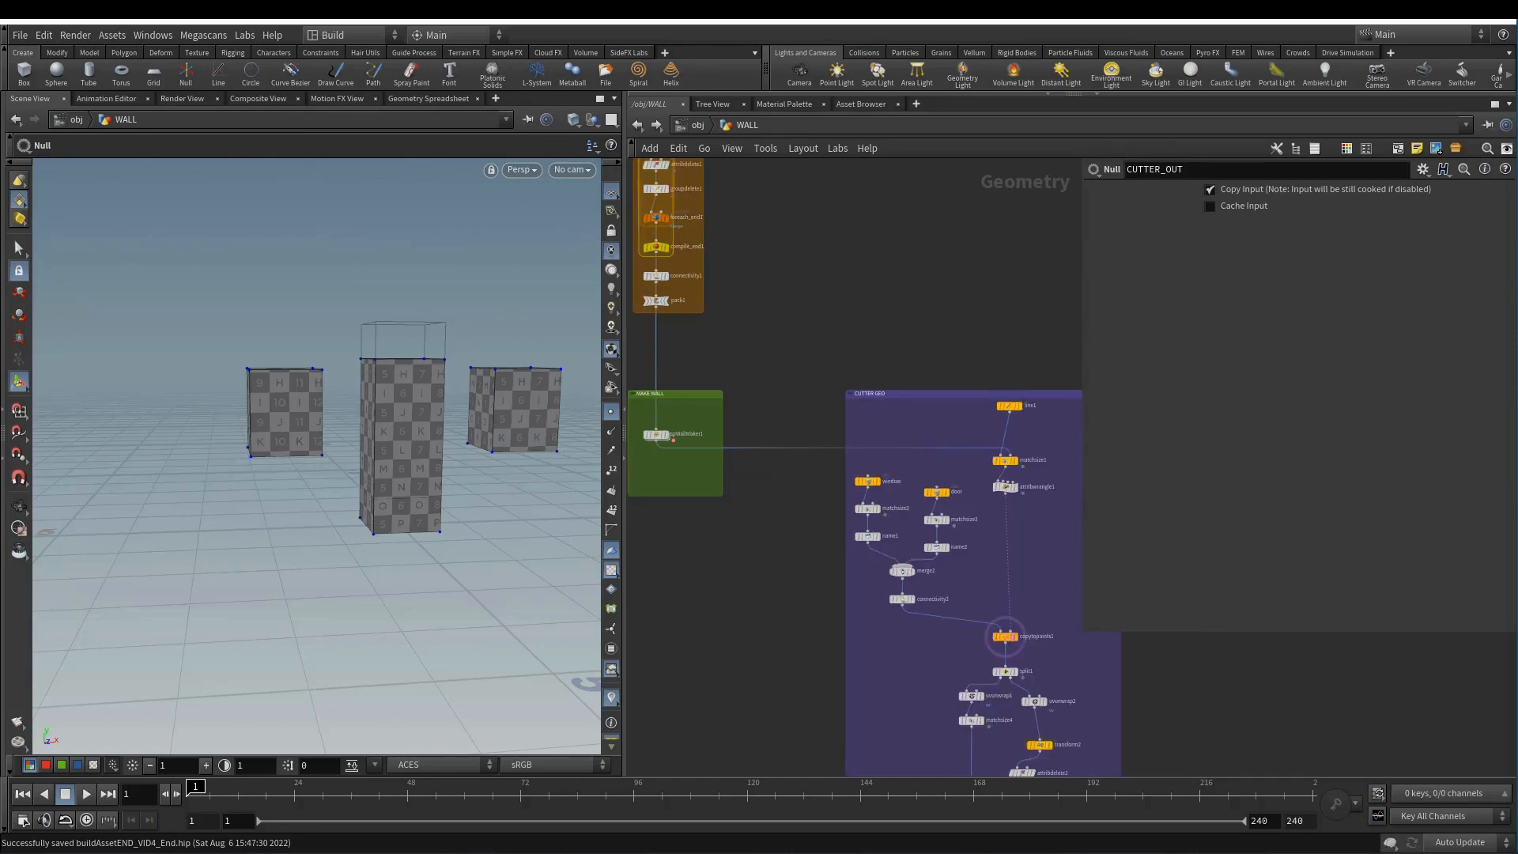
pyautogui.moveTo(946, 336); pyautogui.dragTo(1045, 297, button='middle')
pyautogui.scroll(1, 1046, 297)
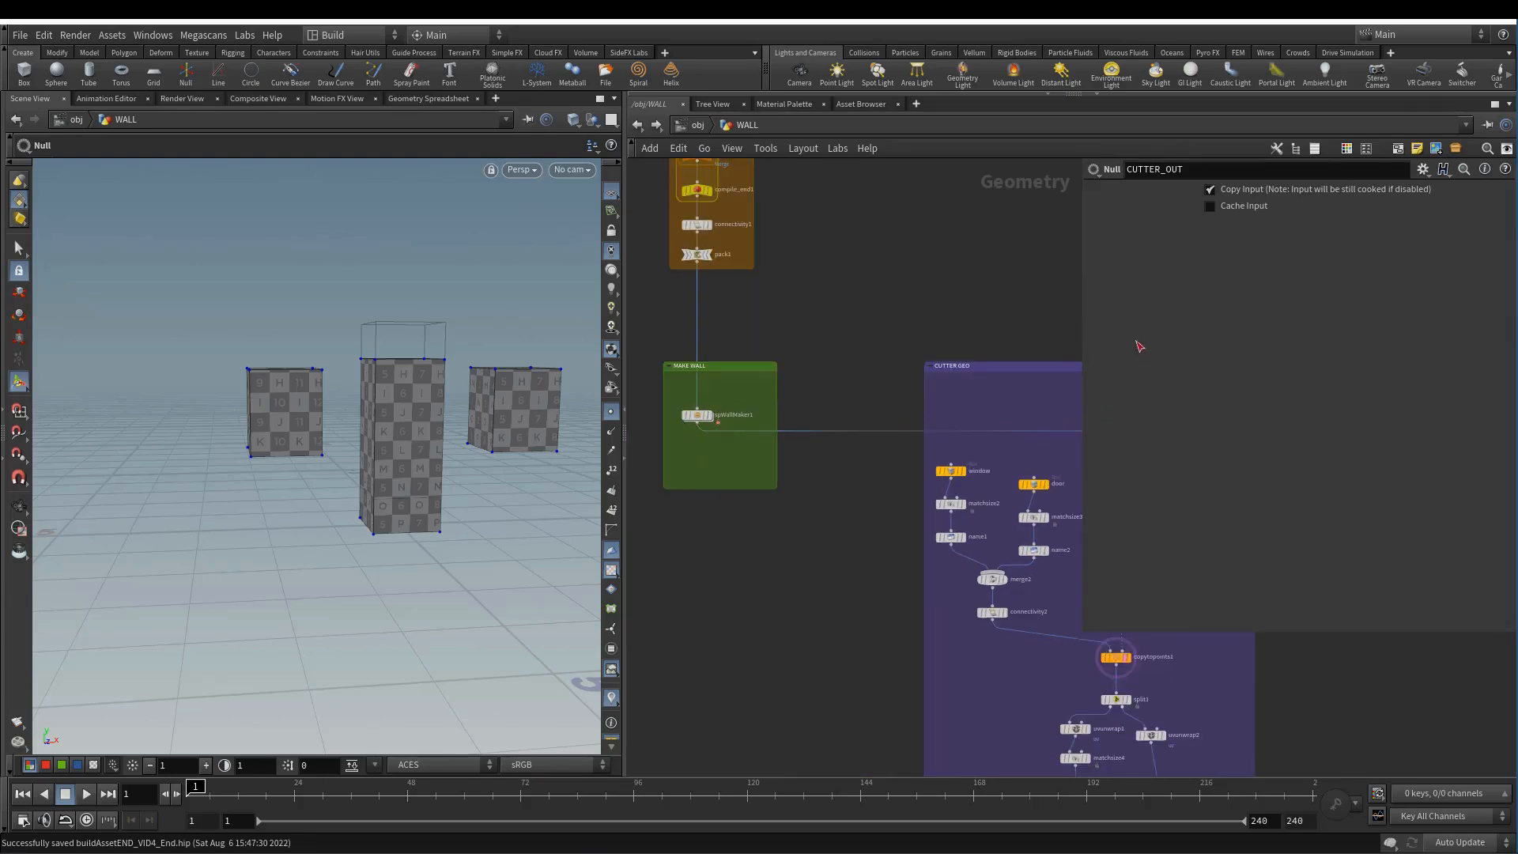
pyautogui.moveTo(1084, 316); pyautogui.dragTo(1196, 312)
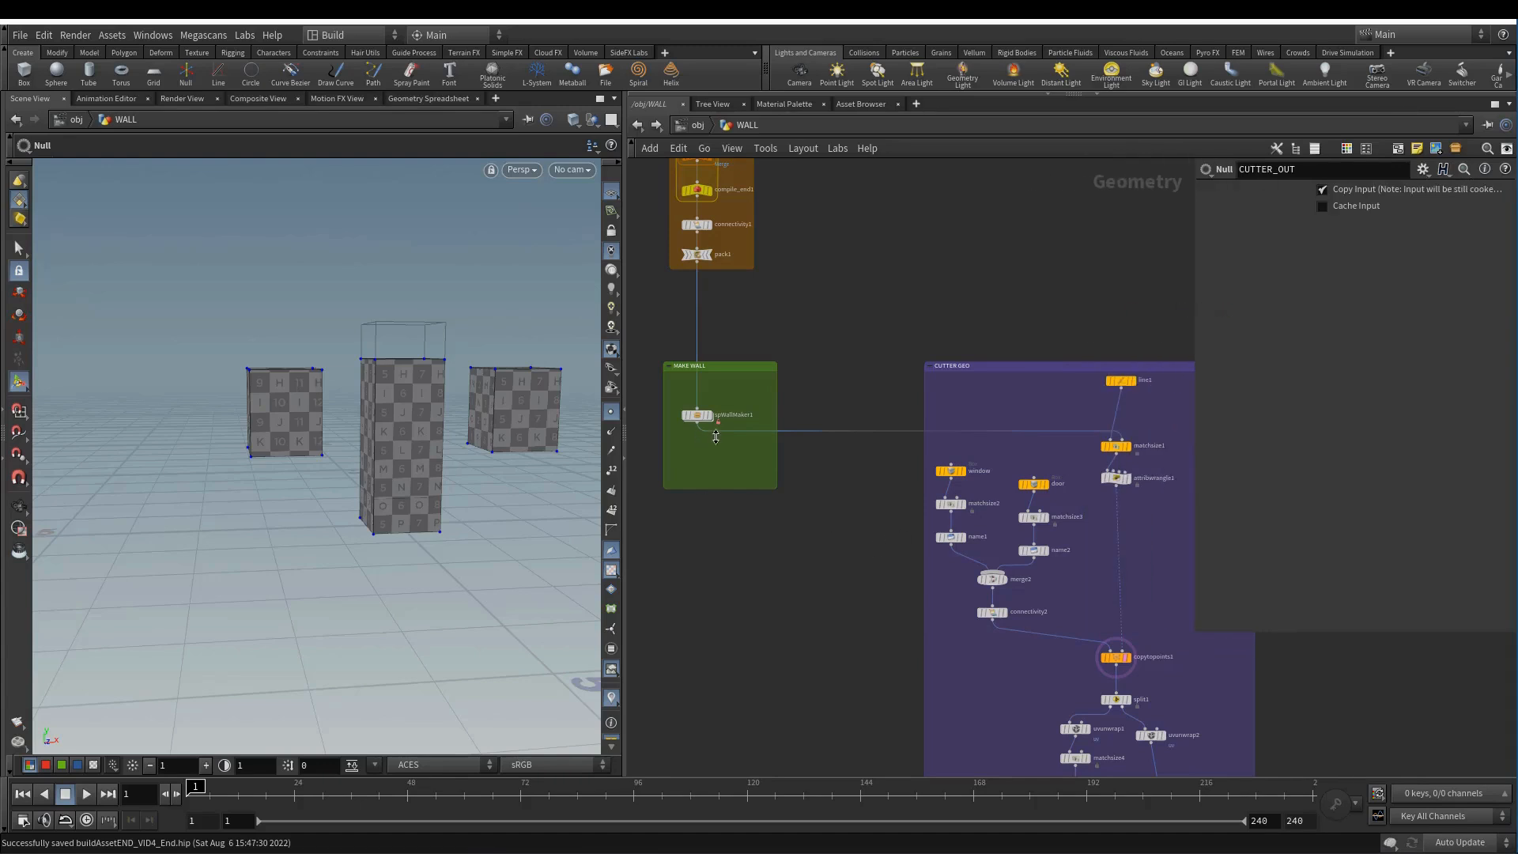
pyautogui.click(1095, 440)
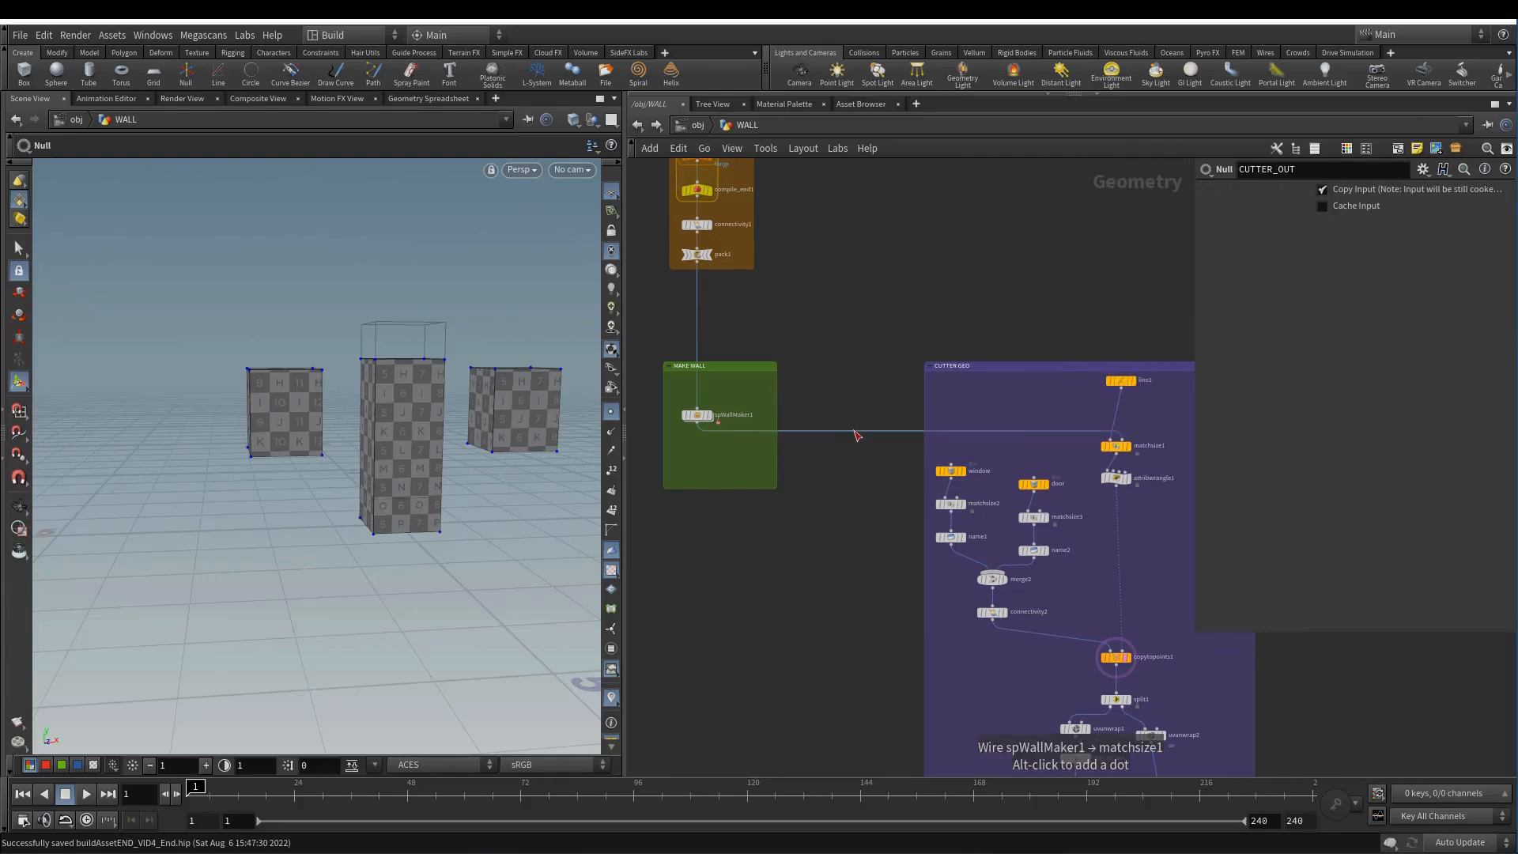
# - Cut the wire running from spWallMaker1 to matchsize1 between the wall and cutter network boxes
pyautogui.press('y')
pyautogui.moveTo(850, 384); pyautogui.dragTo(849, 528)
pyautogui.moveTo(849, 528); pyautogui.dragTo(770, 516, button='middle')
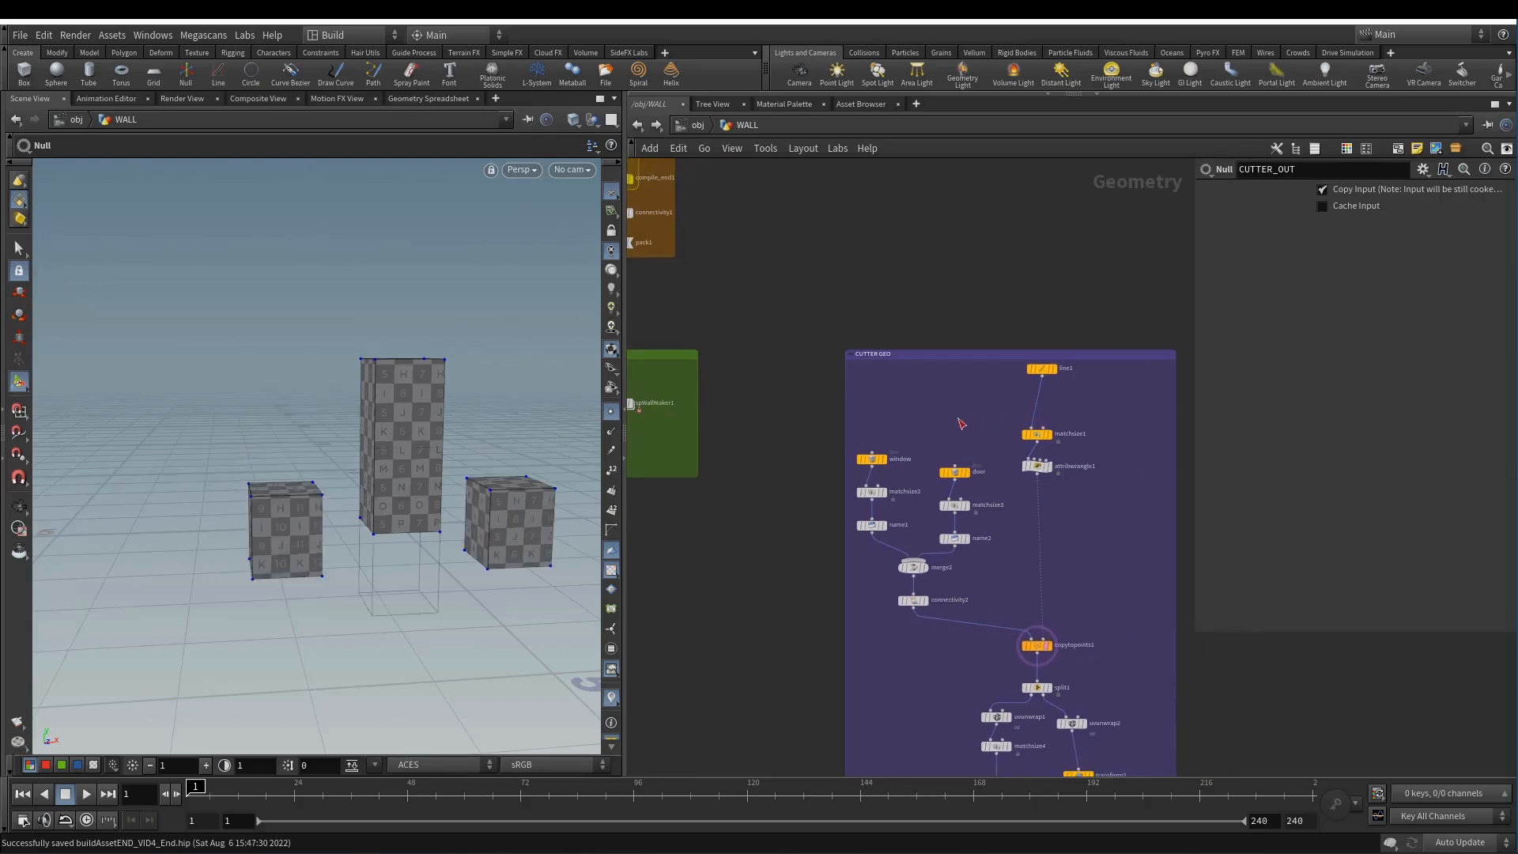
# - Set the Y origin of the line1 node in the cutter network box to 1.3
pyautogui.click(1036, 434)
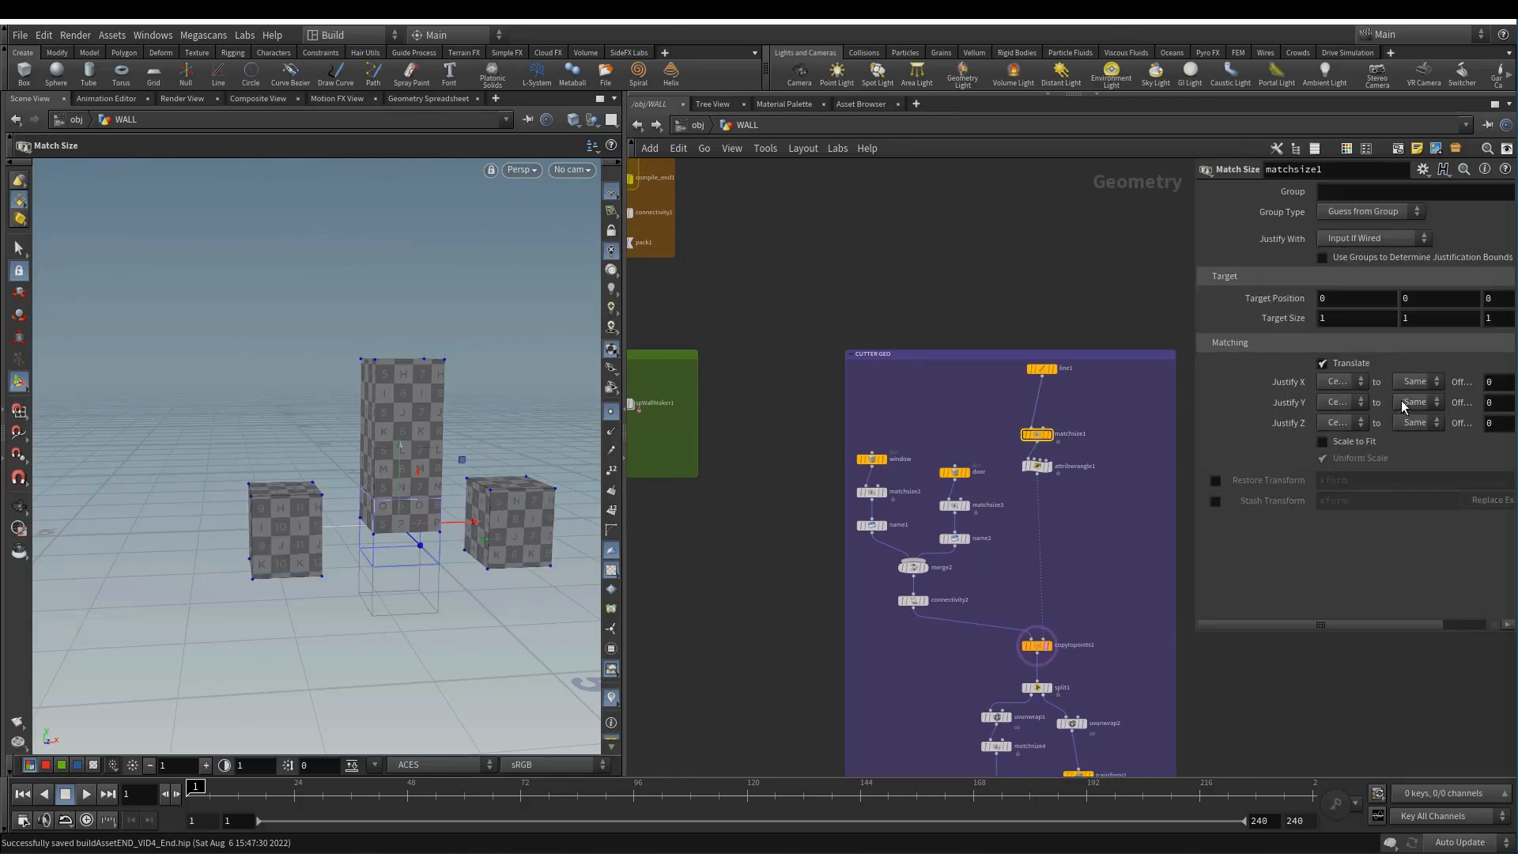
pyautogui.scroll(2, 1065, 444)
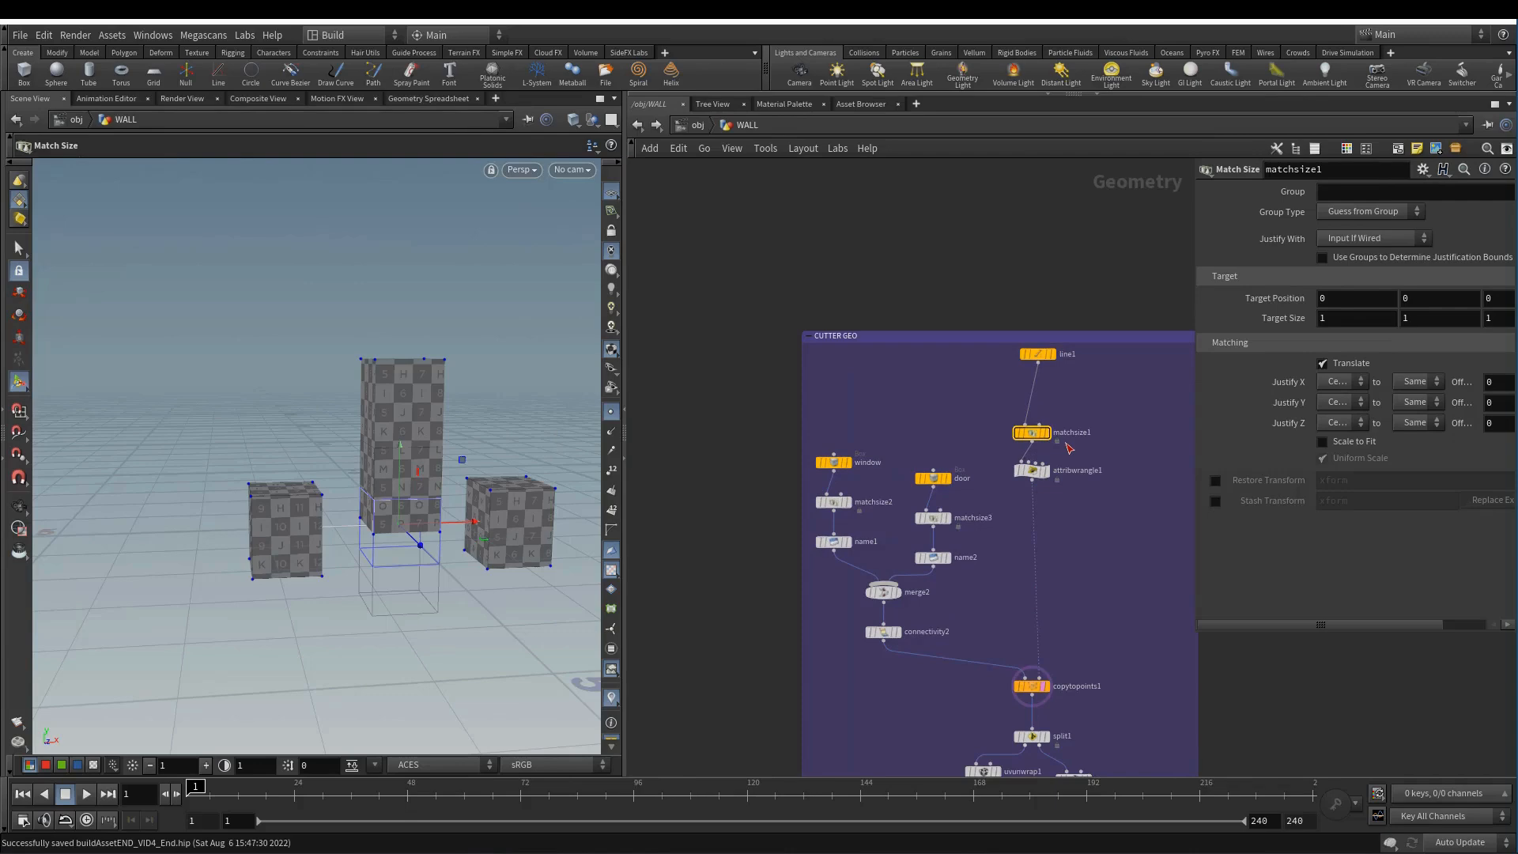
pyautogui.click(1038, 353)
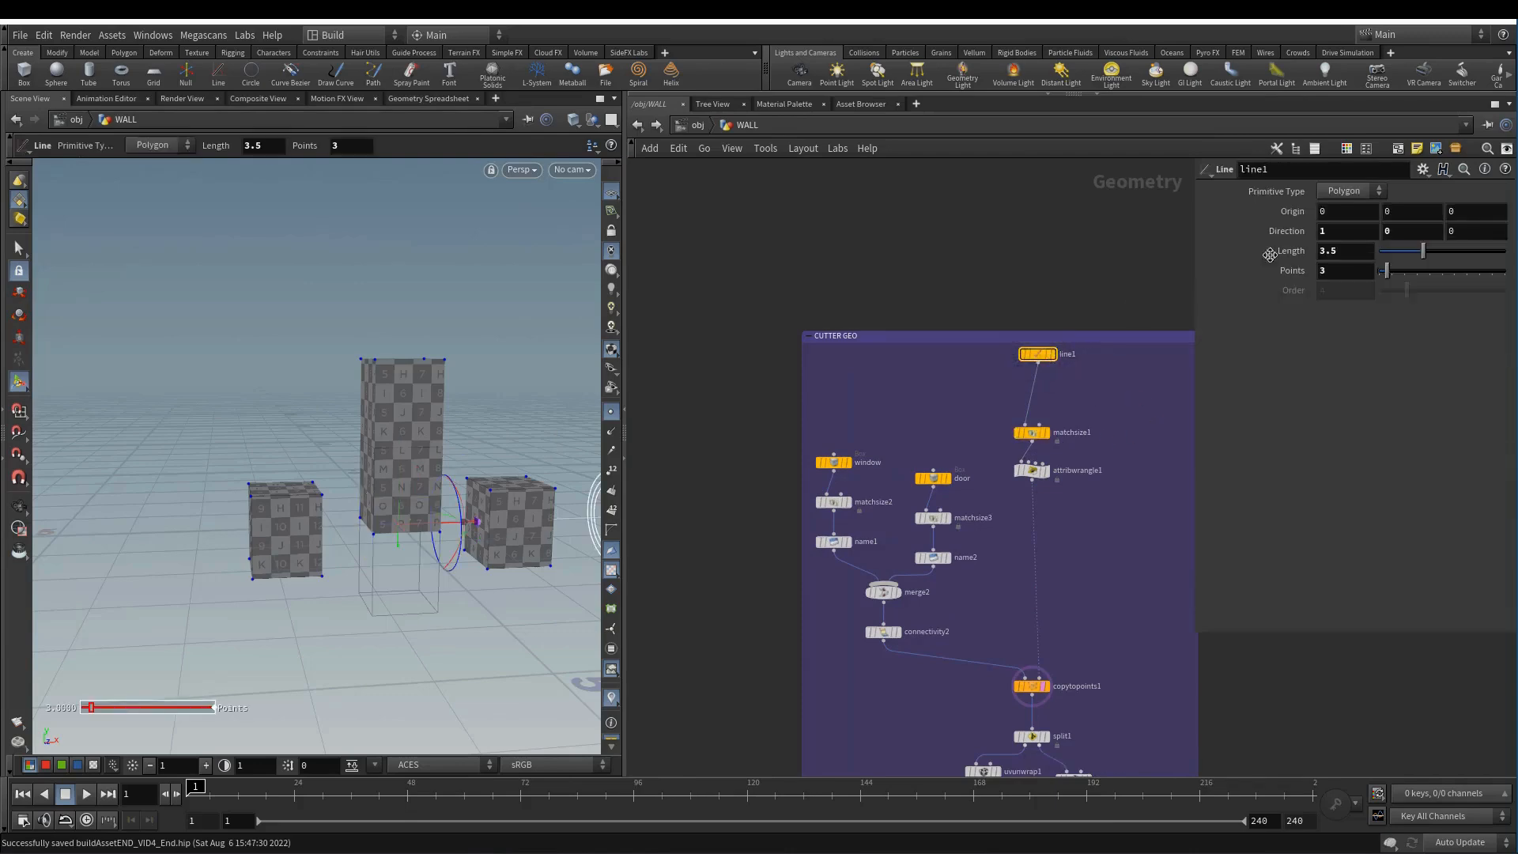
pyautogui.moveTo(1400, 212); pyautogui.dragTo(1503, 207, button='middle')
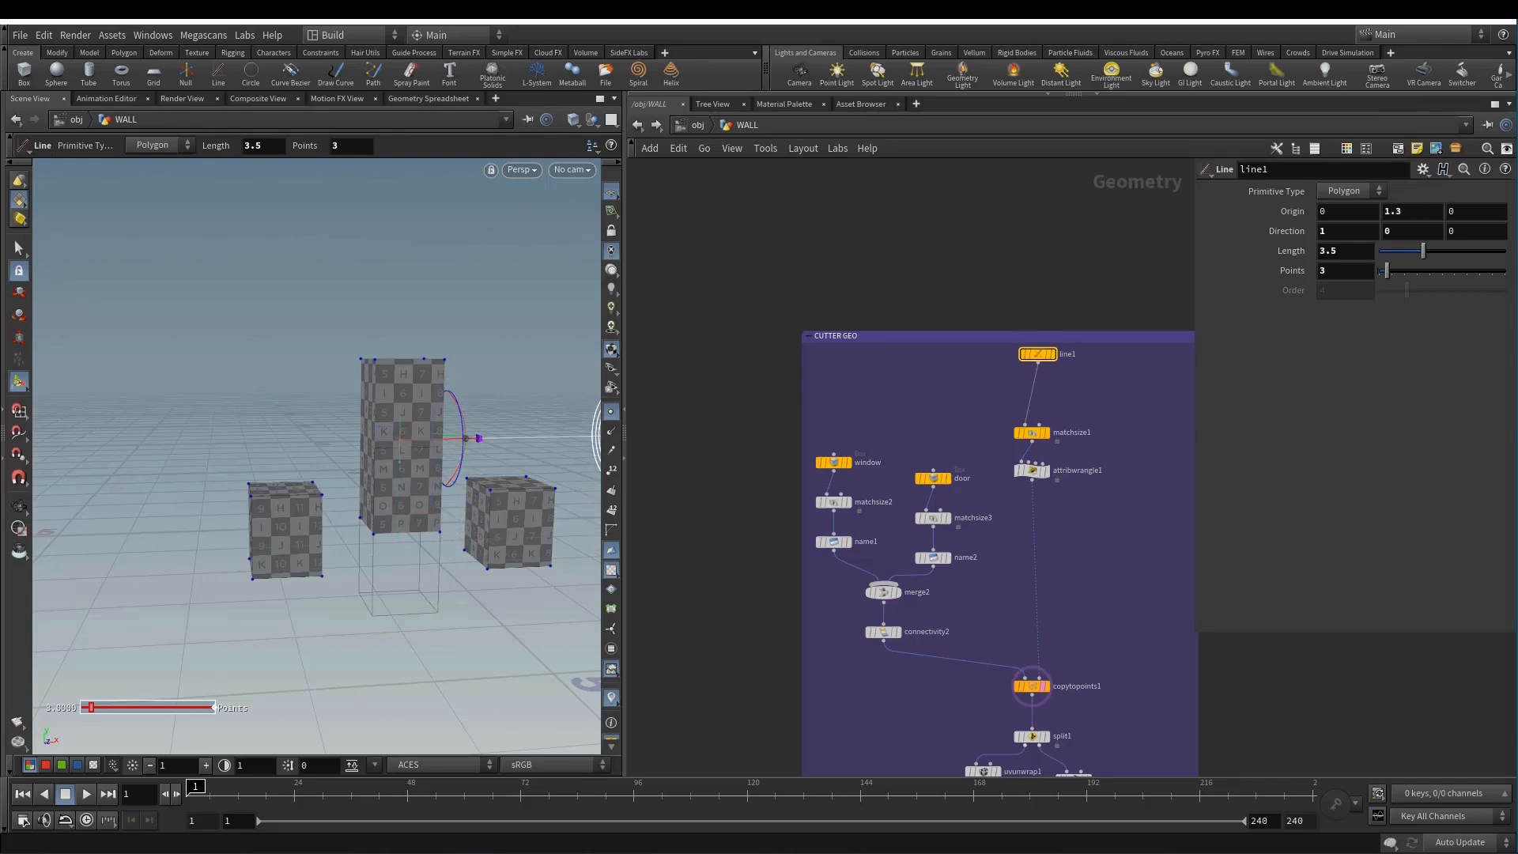
# - Open the Justify Y choices of the matchsize1 node in the cutter network box
pyautogui.click(1030, 432)
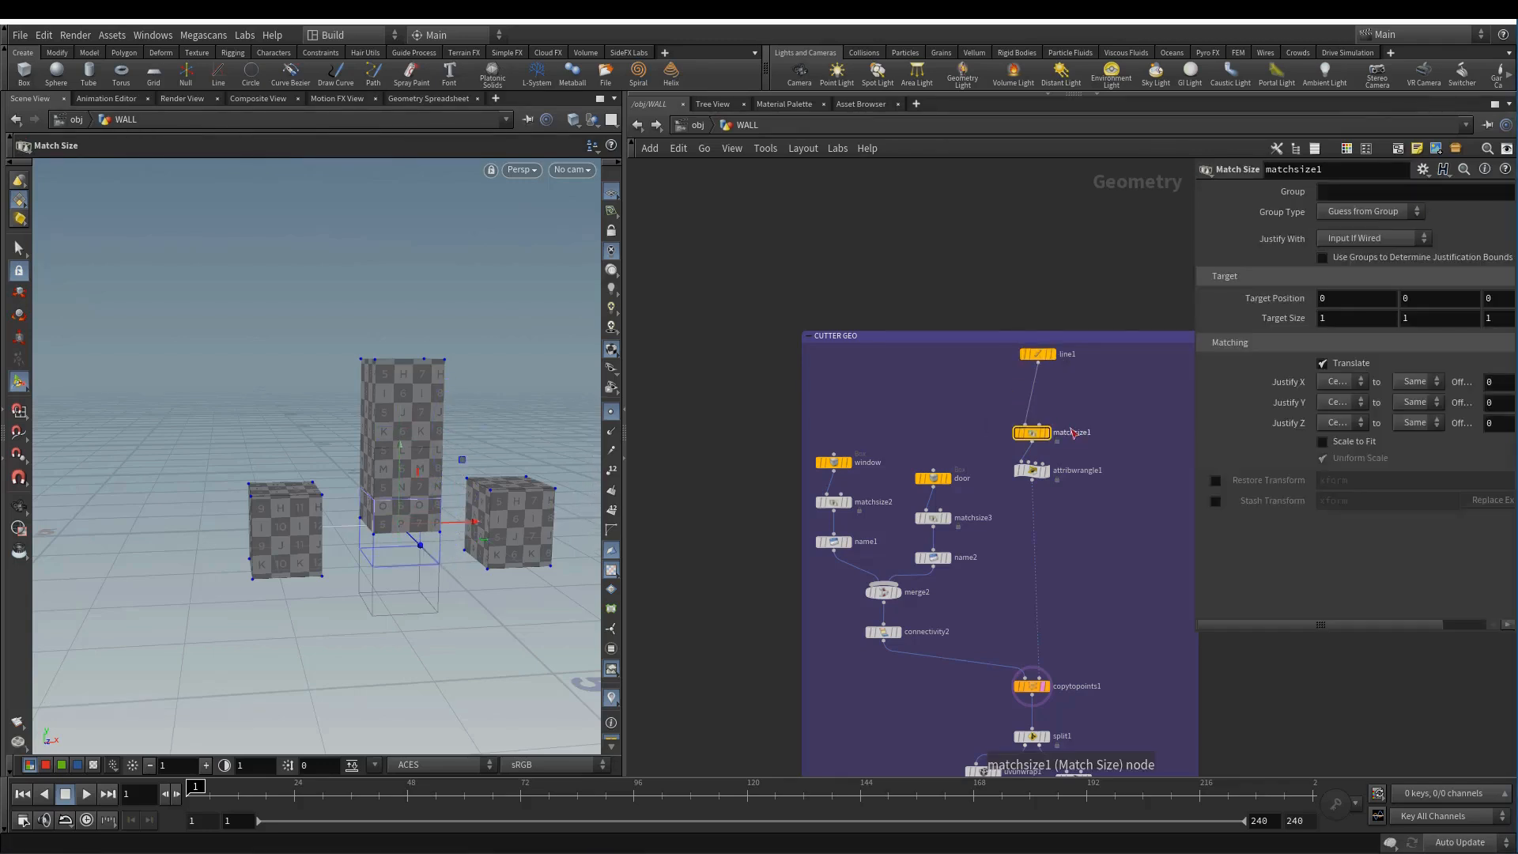
pyautogui.click(1336, 402)
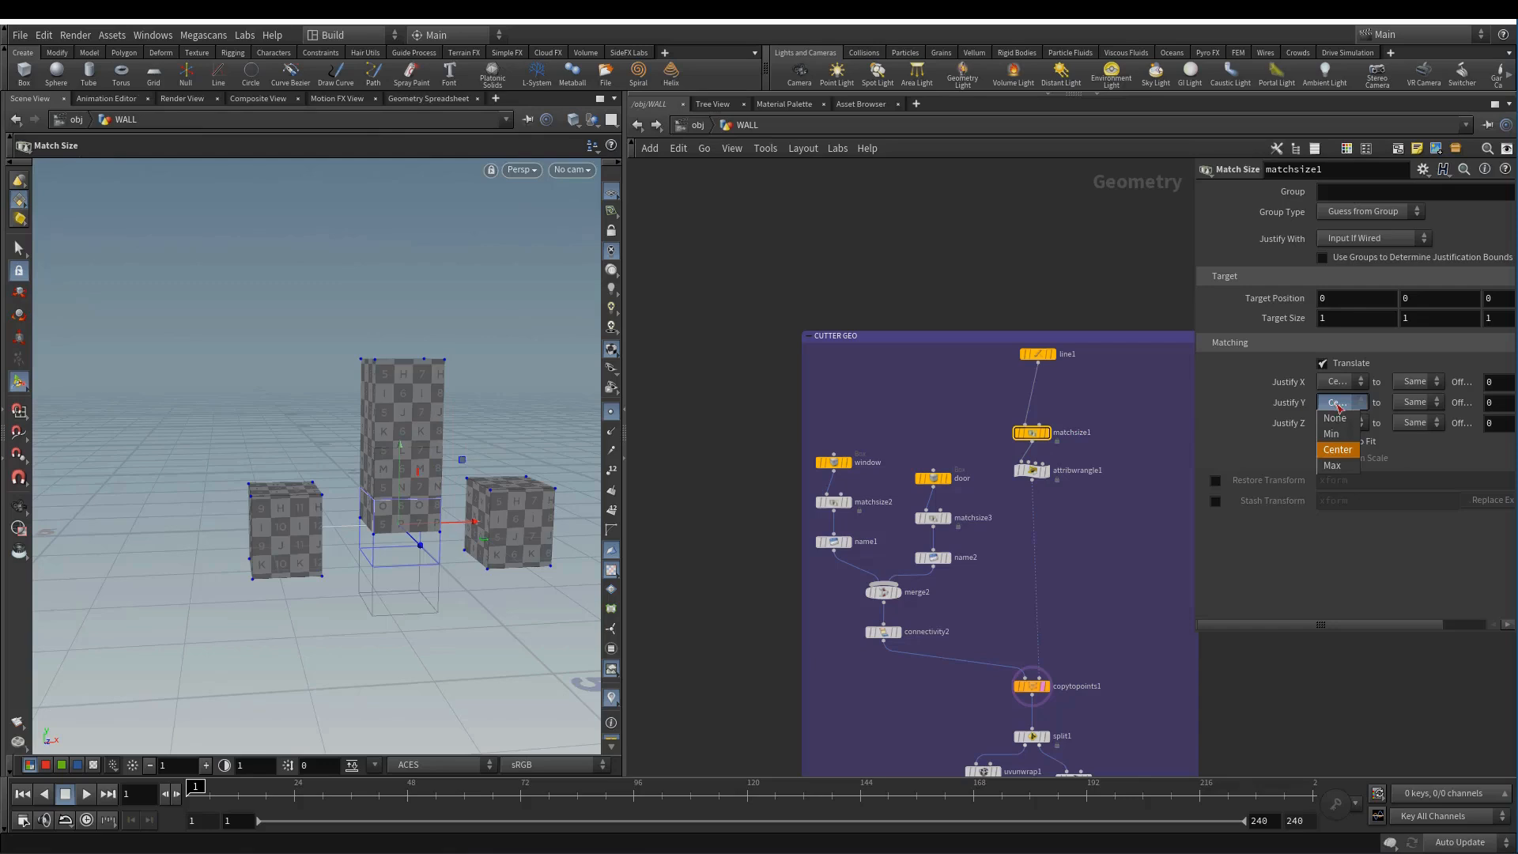
# - Set matchsize1's Justify Y to None and raise line1's Y origin to 1.8
pyautogui.click(1344, 419)
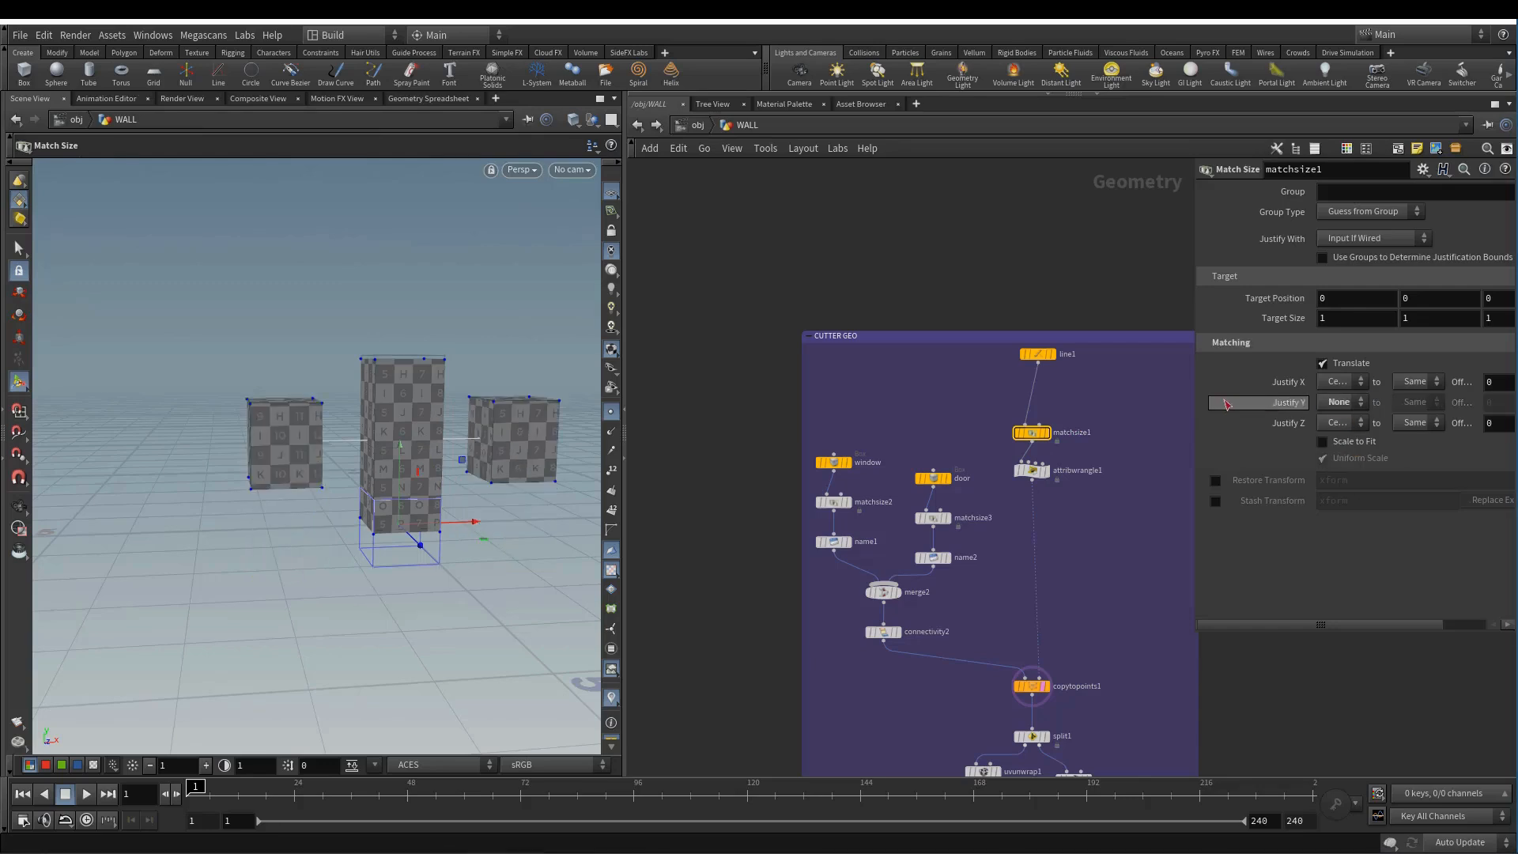
pyautogui.moveTo(1197, 390); pyautogui.dragTo(1166, 391)
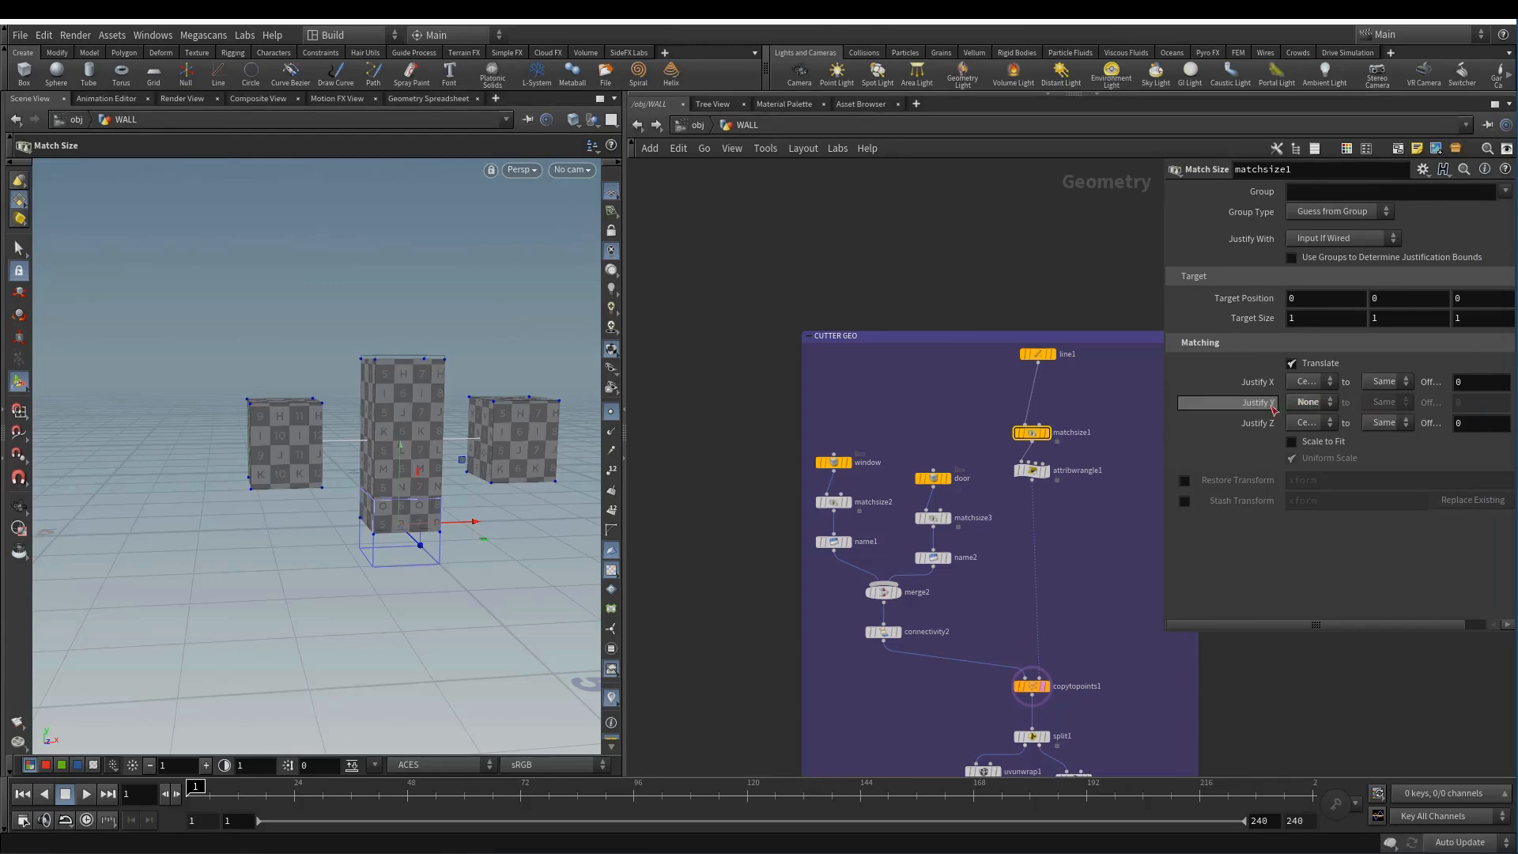
pyautogui.click(1037, 353)
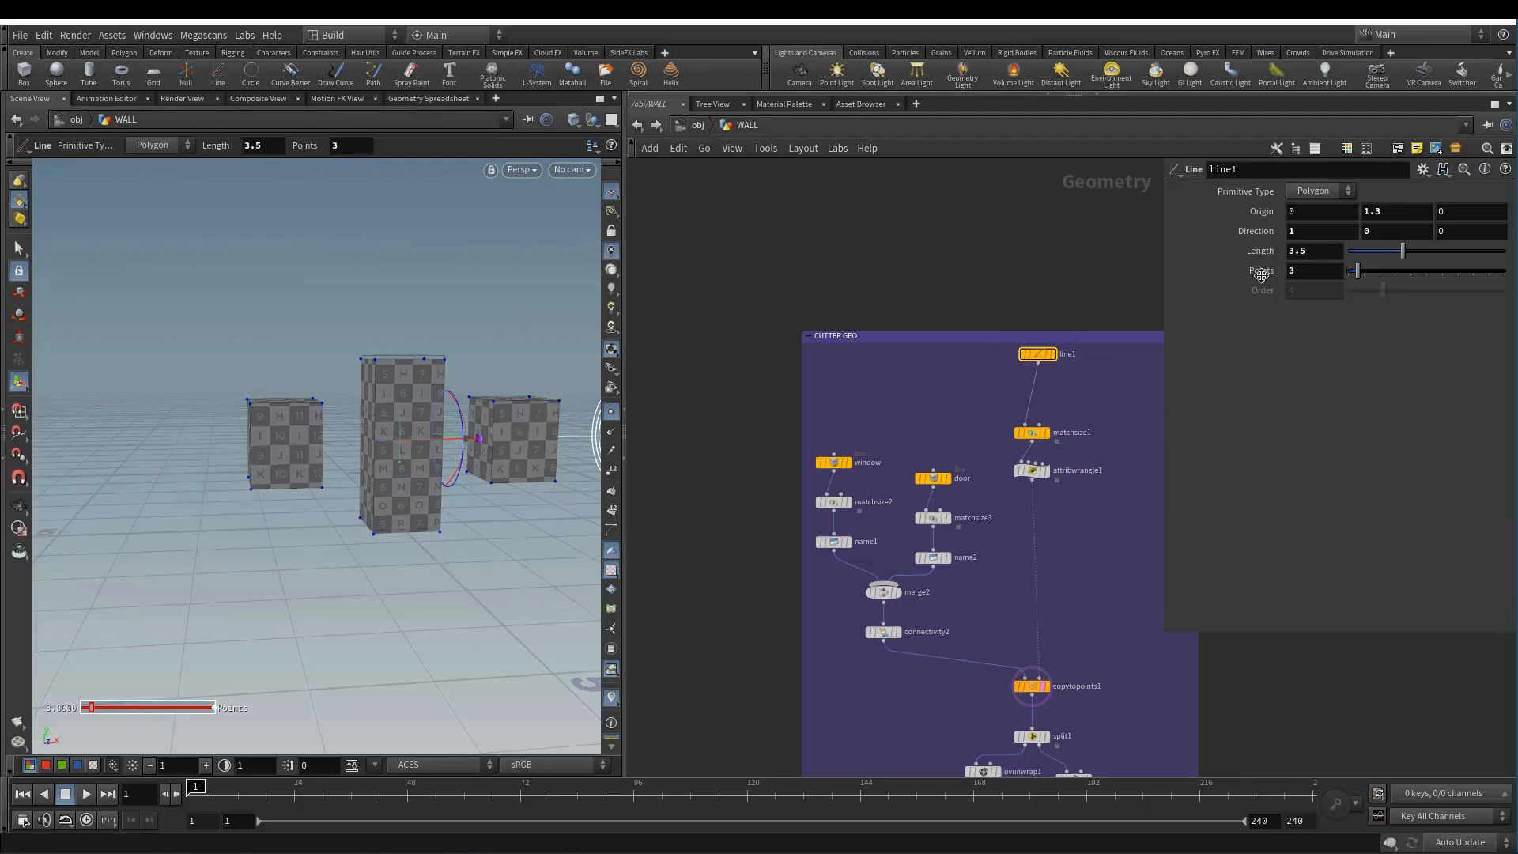
pyautogui.moveTo(1381, 211); pyautogui.dragTo(1431, 222, button='middle')
pyautogui.scroll(-6, 926, 427)
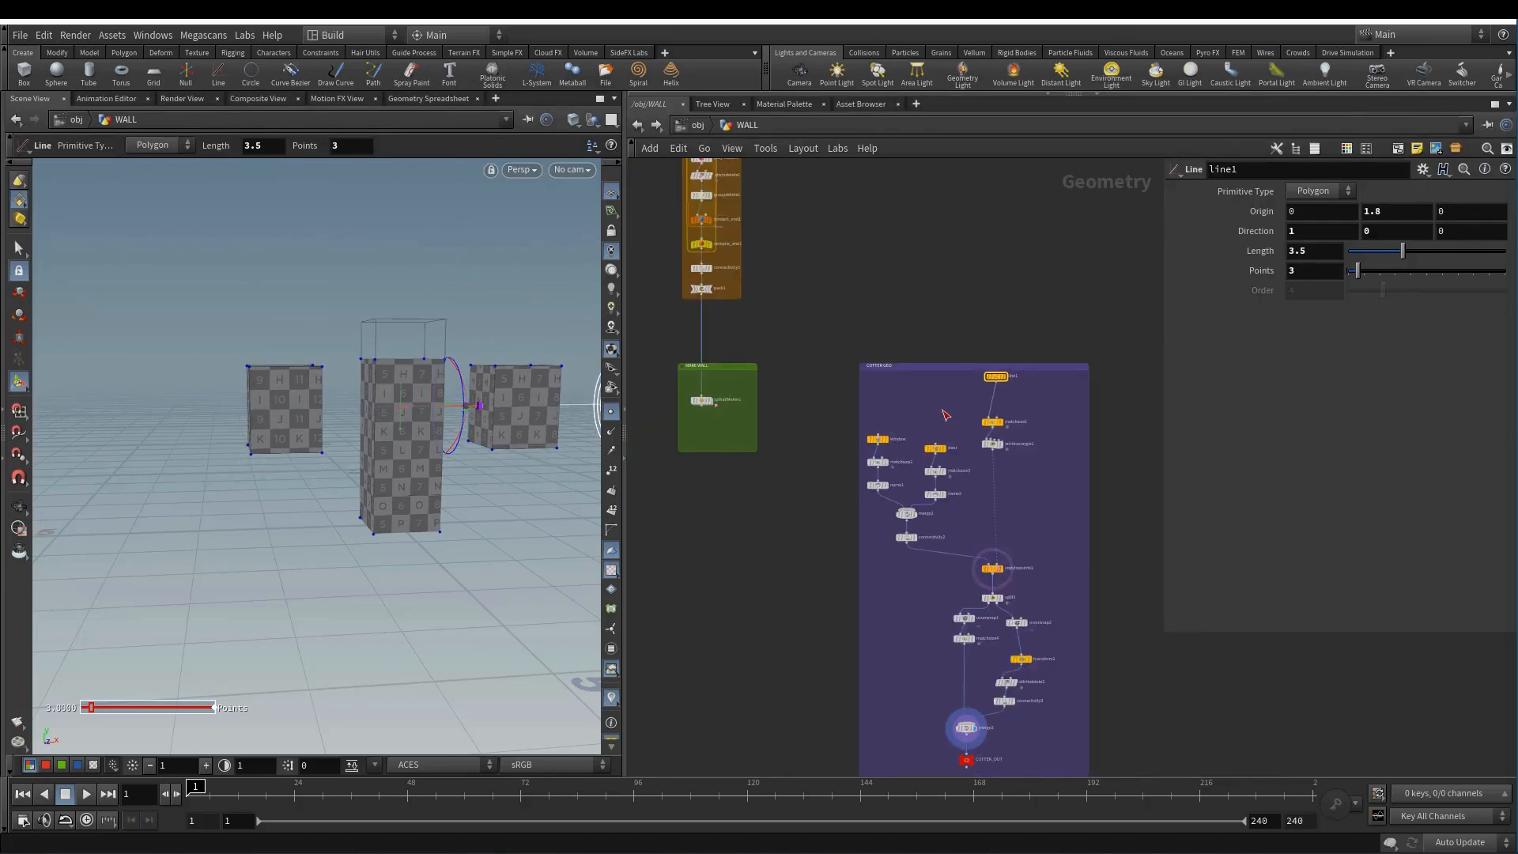
# - Rearrange the network by moving the CUTTER GEO box upward and enlarging and lowering the MAKE WALL box
pyautogui.scroll(1, 819, 464)
pyautogui.moveTo(810, 564); pyautogui.dragTo(831, 539, button='middle')
pyautogui.scroll(-2, 800, 415)
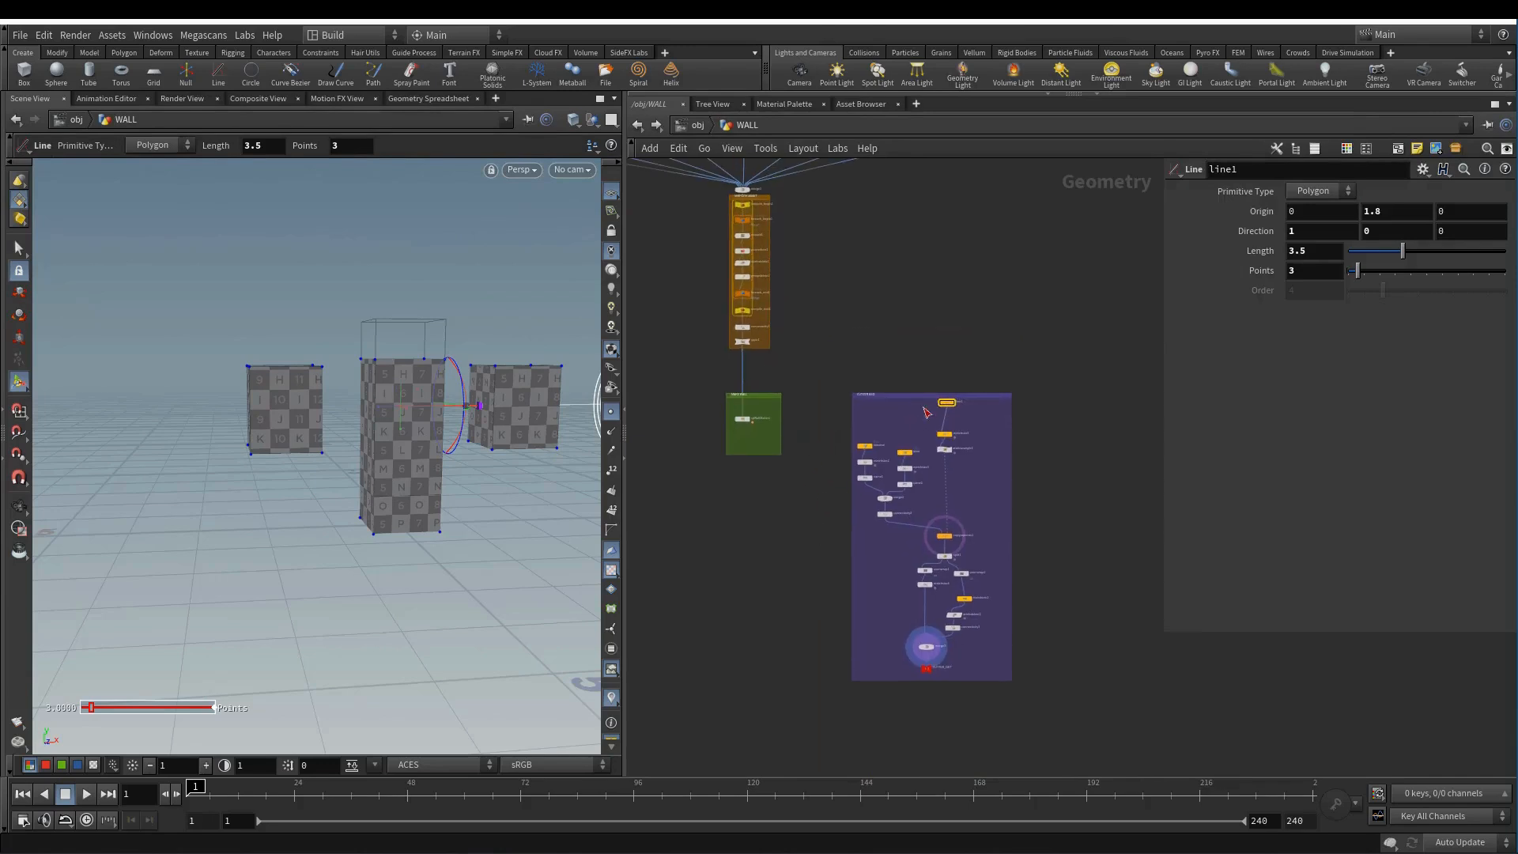
pyautogui.moveTo(896, 395); pyautogui.dragTo(953, 192)
pyautogui.scroll(2, 736, 448)
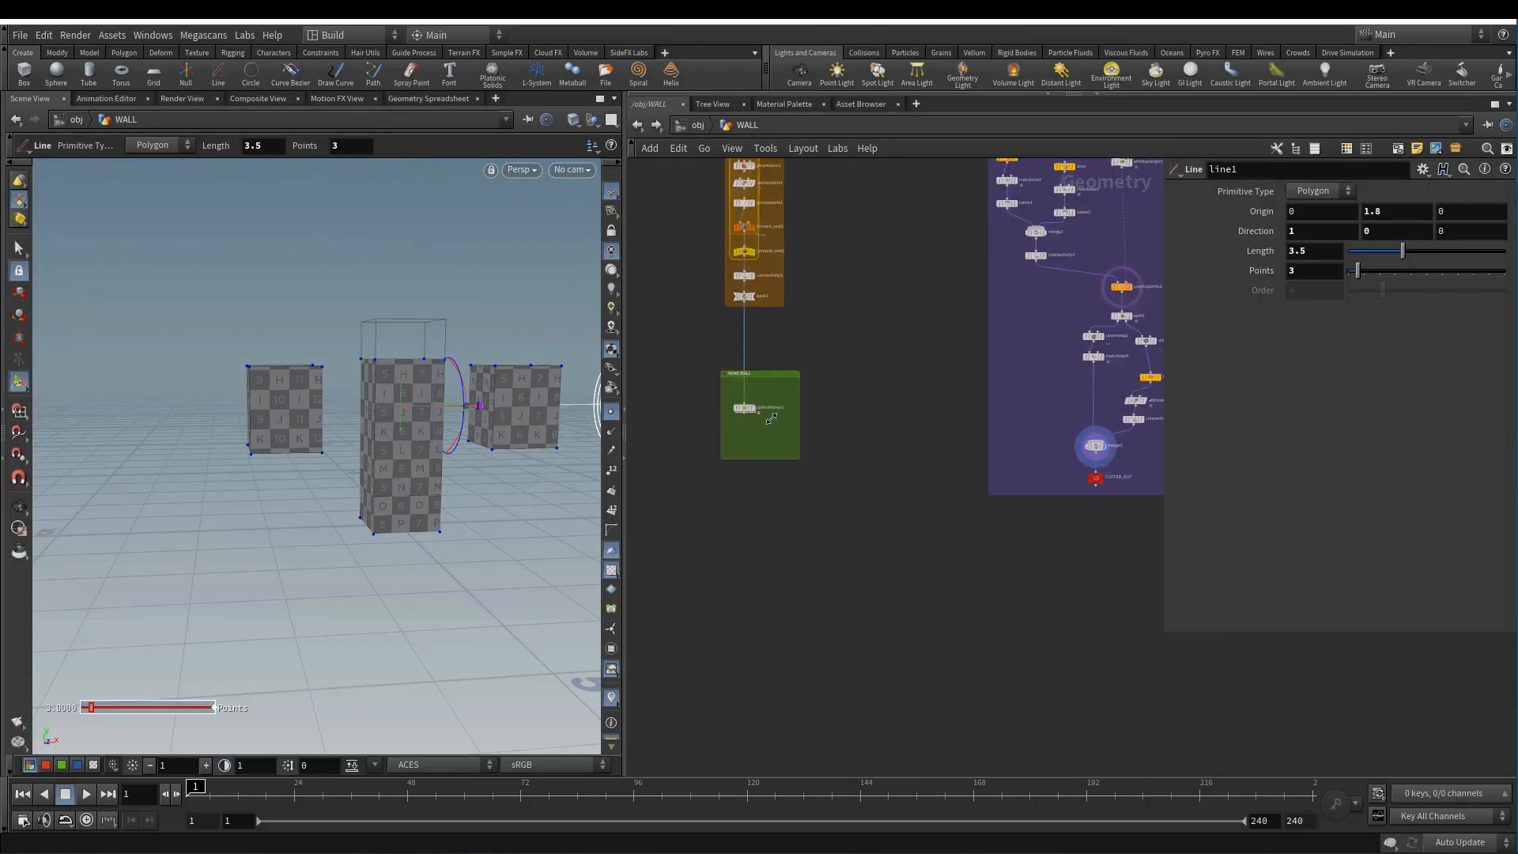
pyautogui.moveTo(751, 411); pyautogui.dragTo(821, 512)
pyautogui.moveTo(773, 375); pyautogui.dragTo(786, 488)
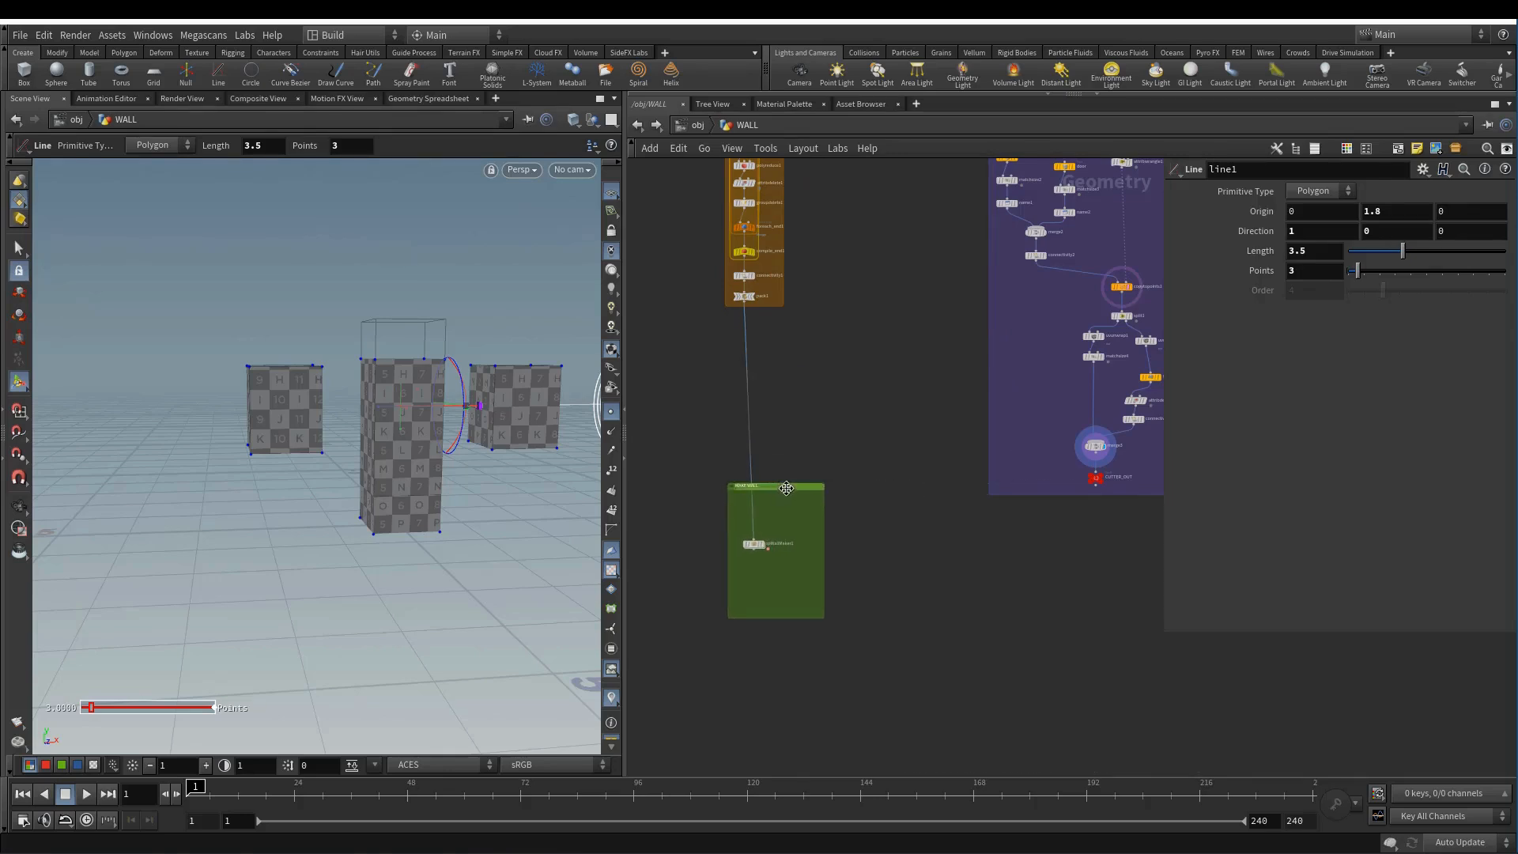
# - Move the CUTTER GEO box level with the top of the orange network box and save the scene file
pyautogui.scroll(3, 1084, 510)
pyautogui.click(1052, 458)
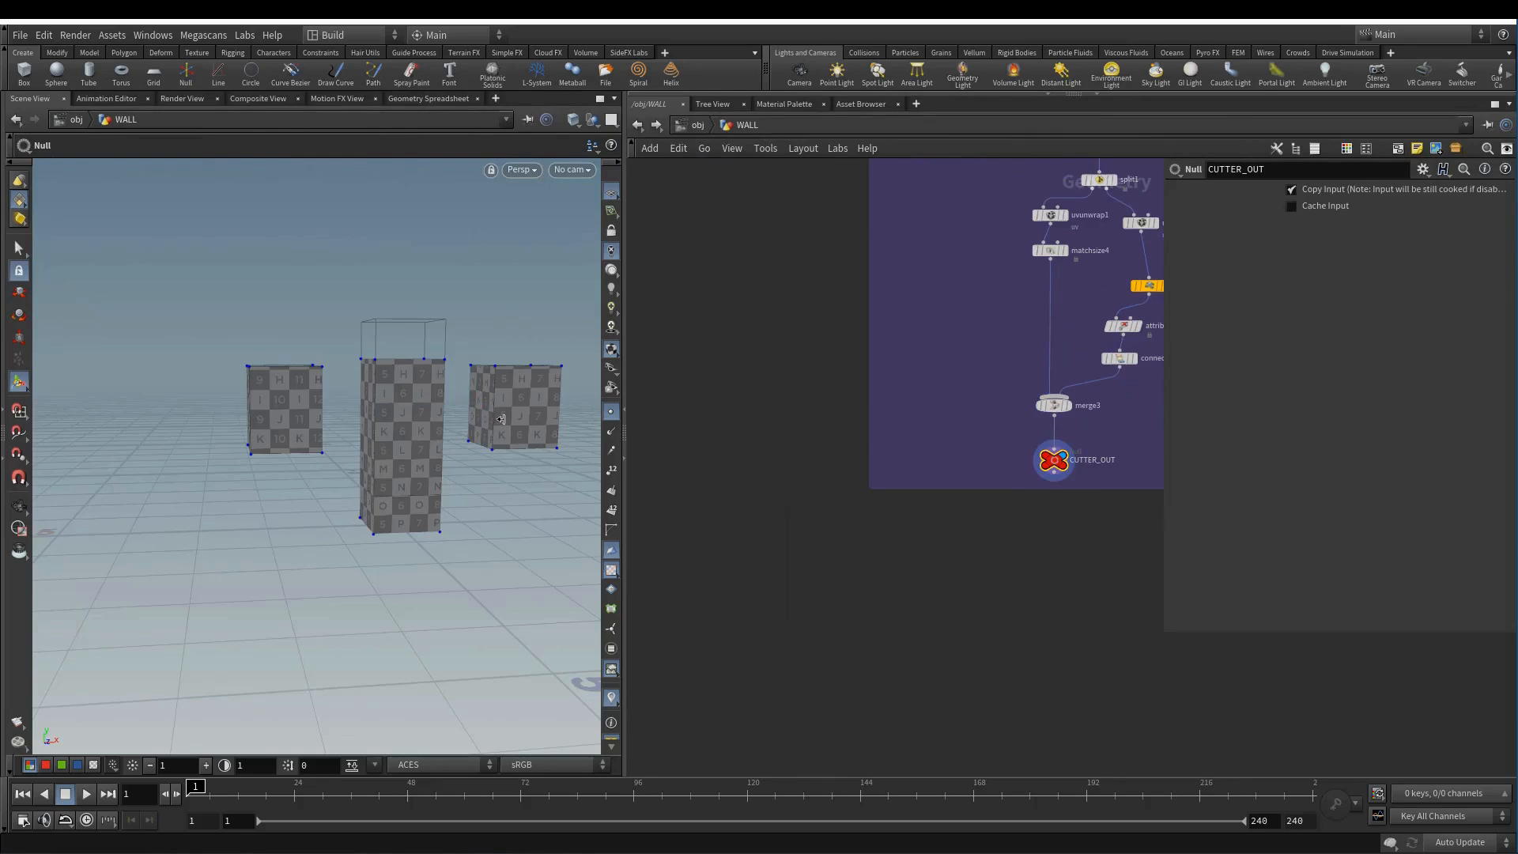
pyautogui.scroll(-5, 1021, 506)
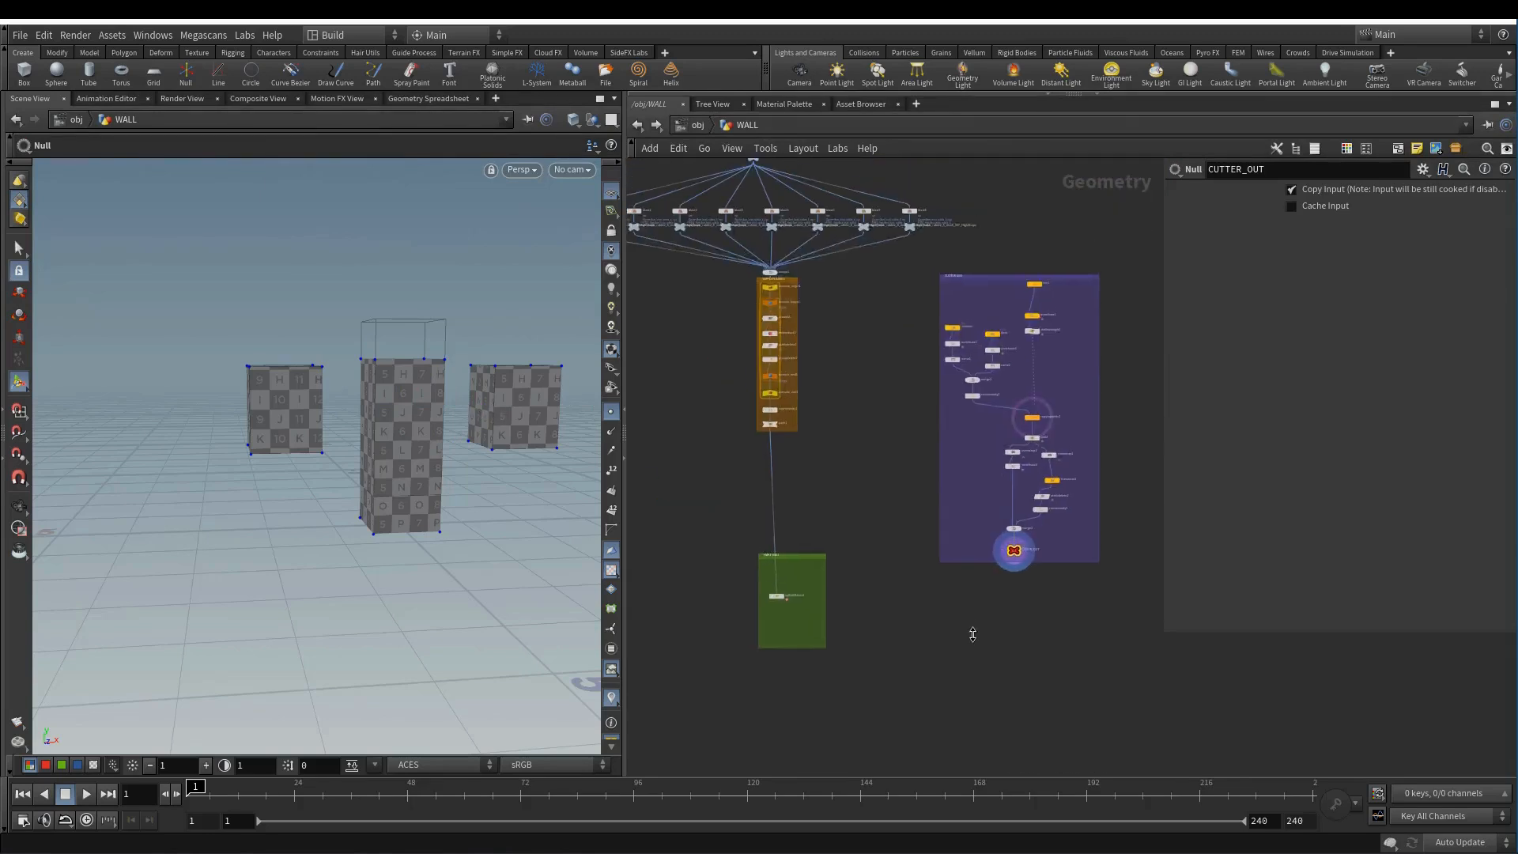
pyautogui.moveTo(956, 308); pyautogui.dragTo(933, 302)
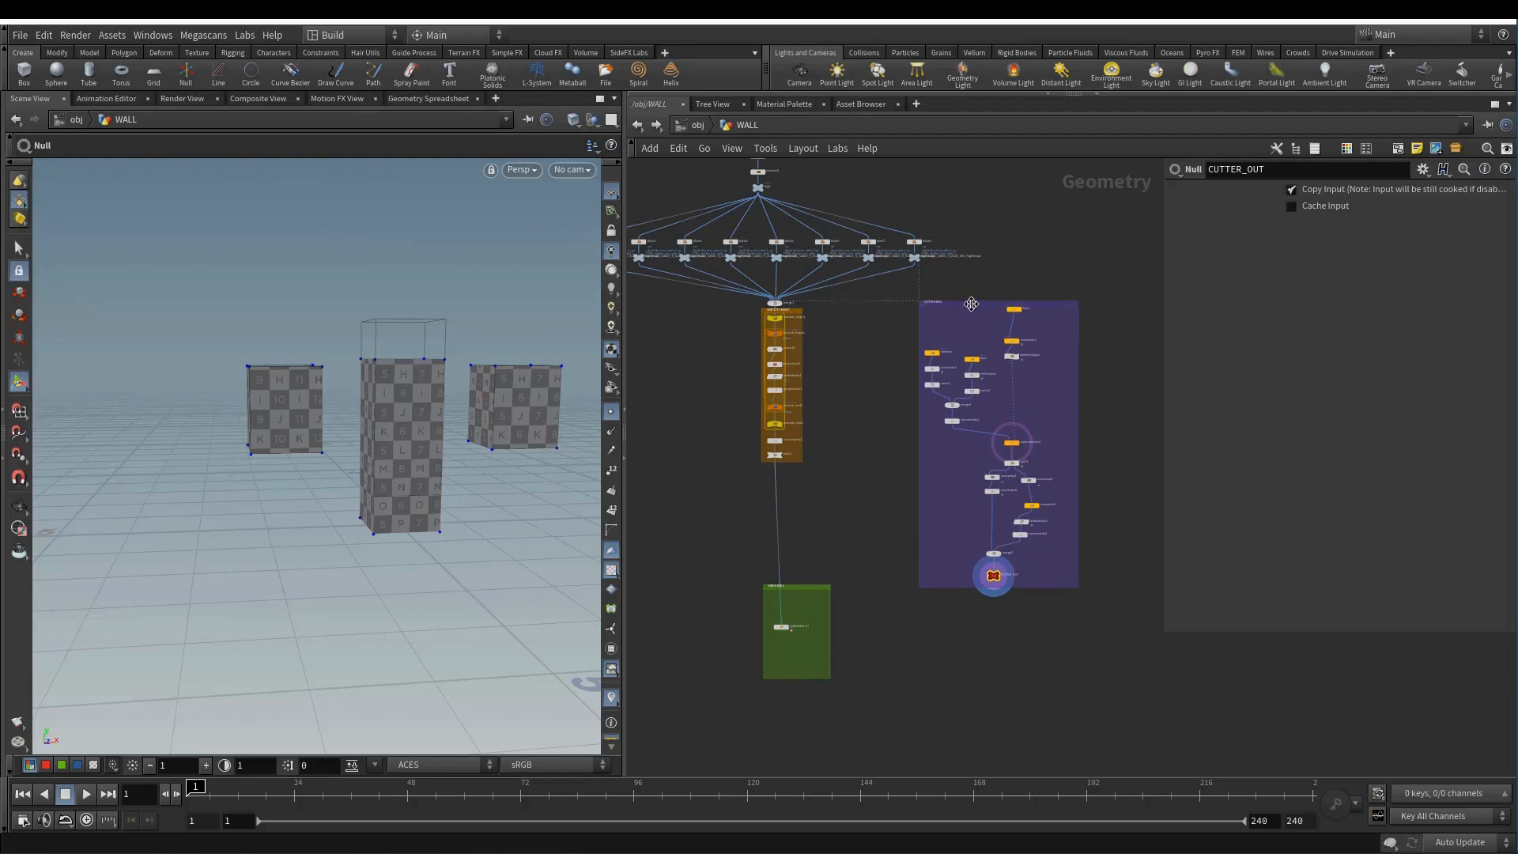
pyautogui.moveTo(860, 478); pyautogui.dragTo(866, 463, button='middle')
pyautogui.hotkey('ctrl', 's')
# - Open the operator type properties of the spWallMaker1 node in the MAKE WALL box
pyautogui.scroll(3, 916, 598)
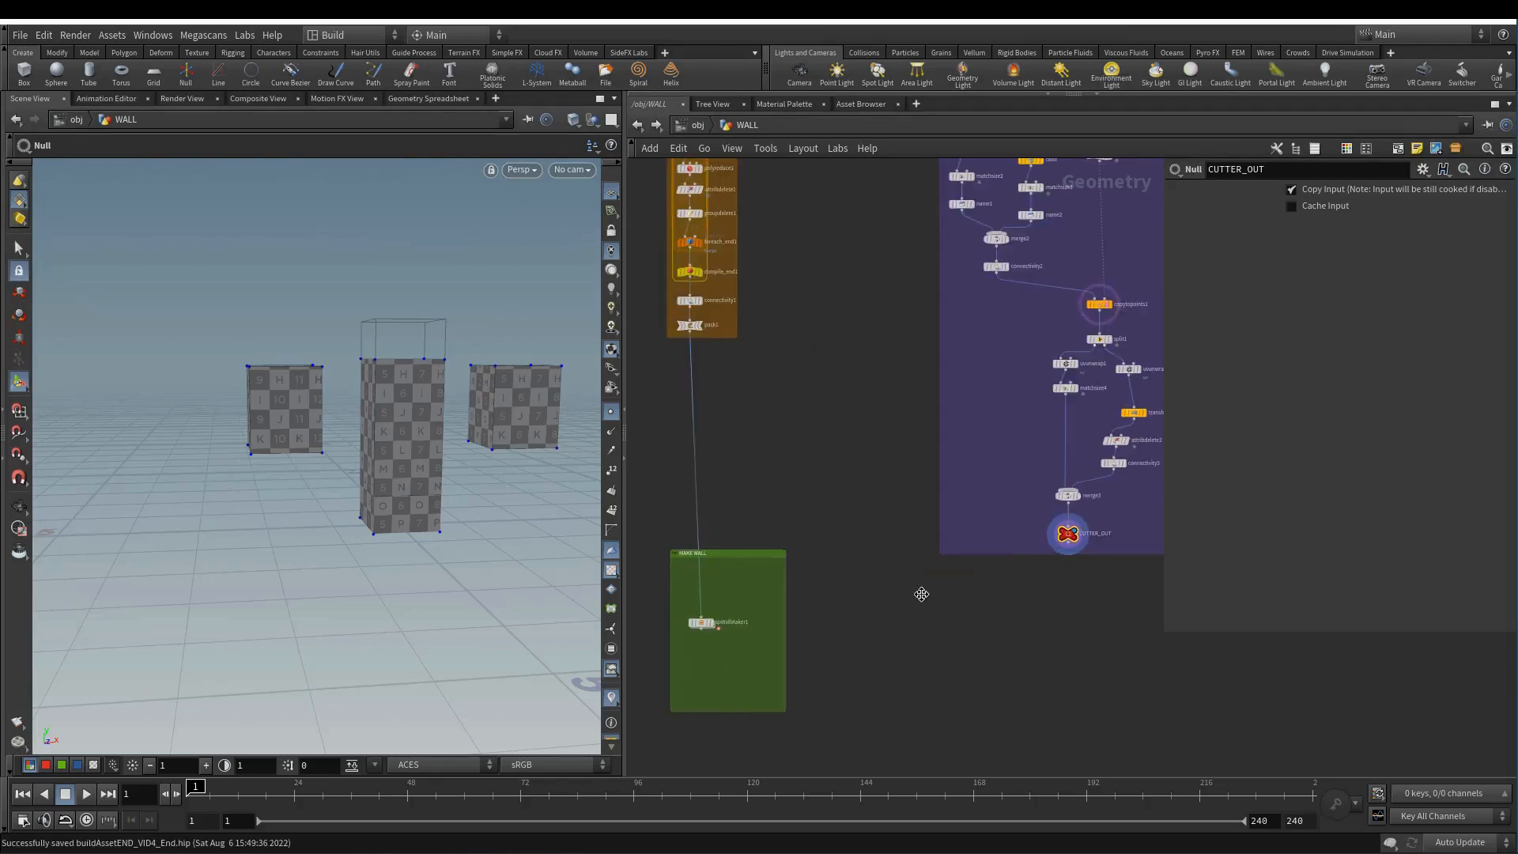
pyautogui.moveTo(918, 593); pyautogui.dragTo(998, 545, button='middle')
pyautogui.scroll(3, 779, 581)
pyautogui.scroll(1, 784, 586)
pyautogui.click(781, 568)
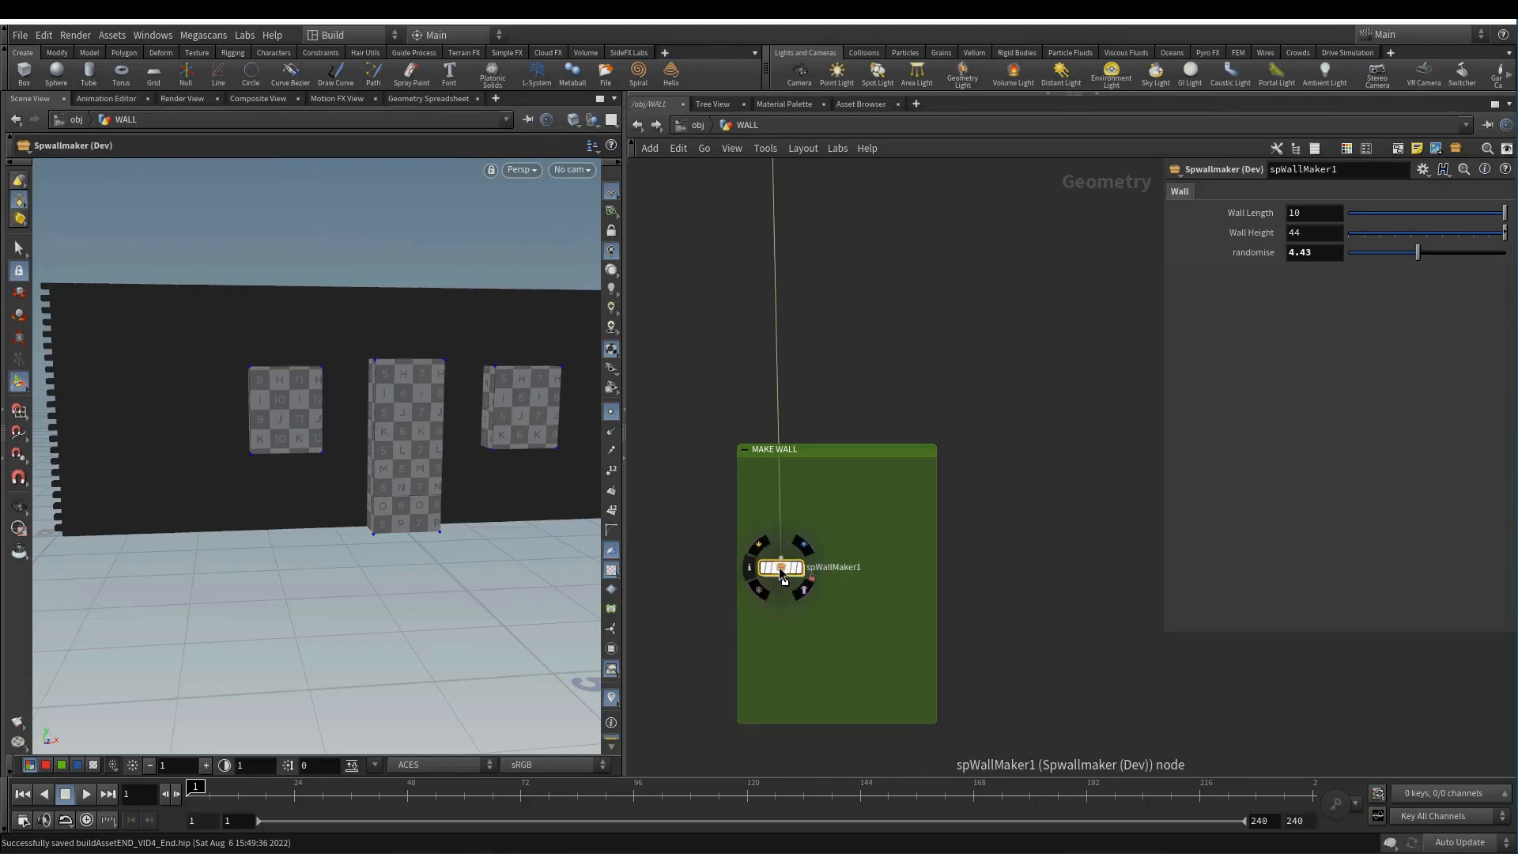
pyautogui.rightClick(780, 567)
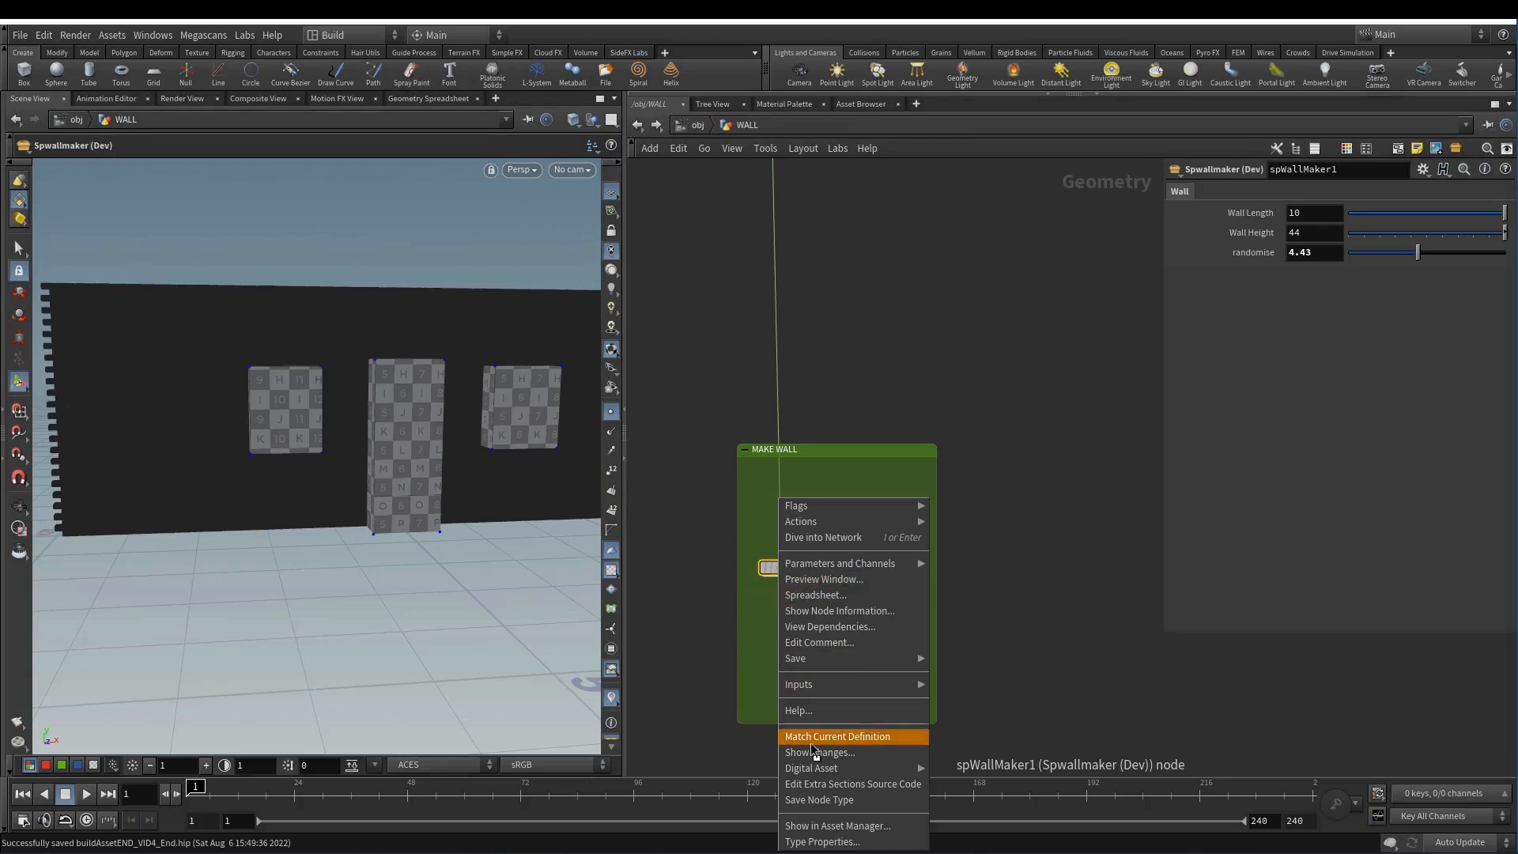
pyautogui.click(843, 840)
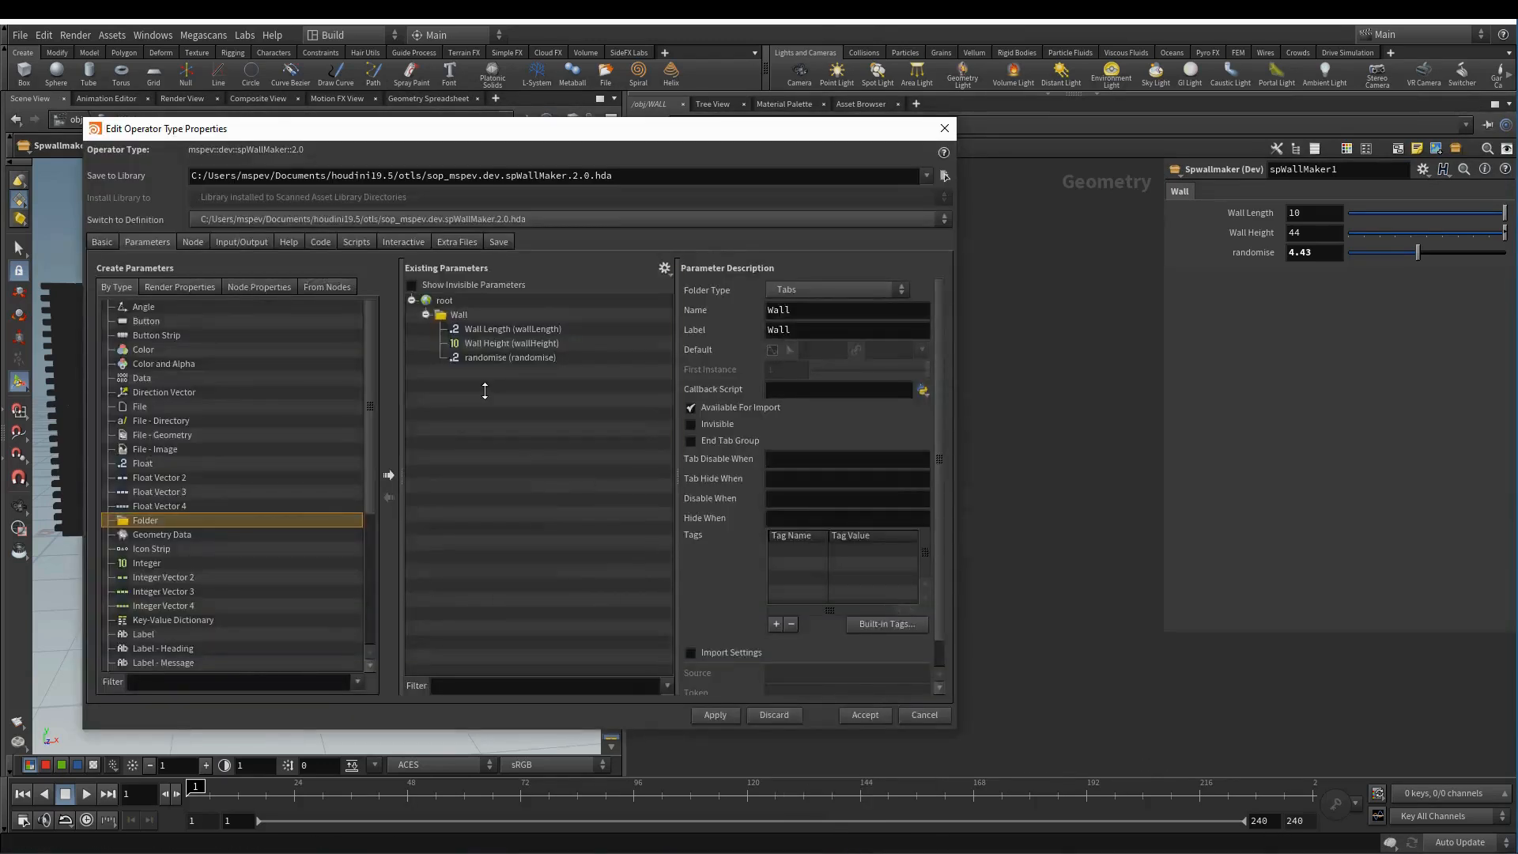
# - Set the wall maker asset's Maximum Inputs to 2 and apply the change
pyautogui.click(192, 242)
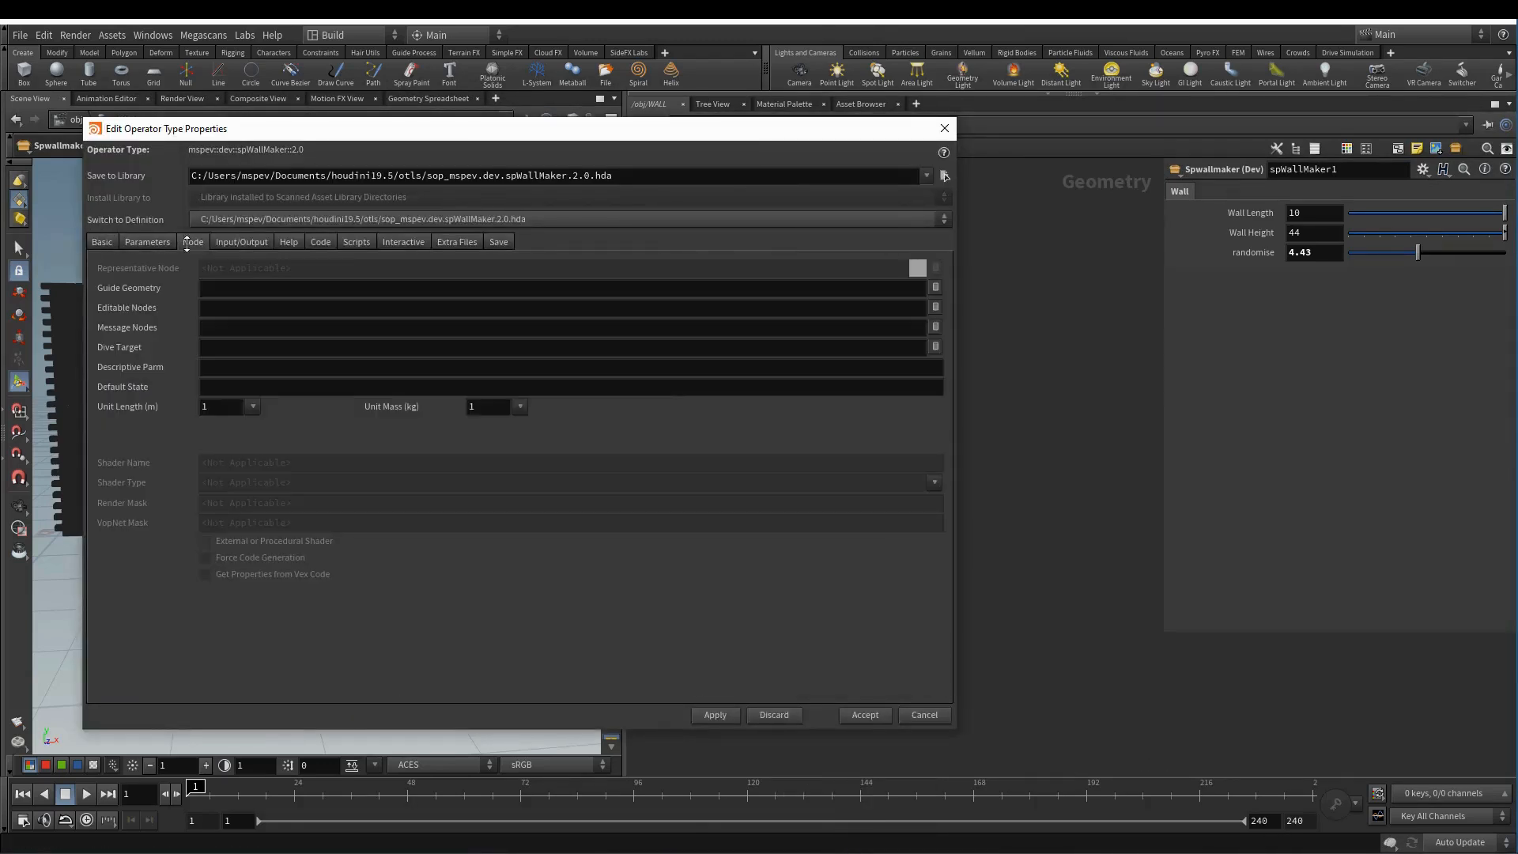
pyautogui.click(234, 242)
pyautogui.click(103, 242)
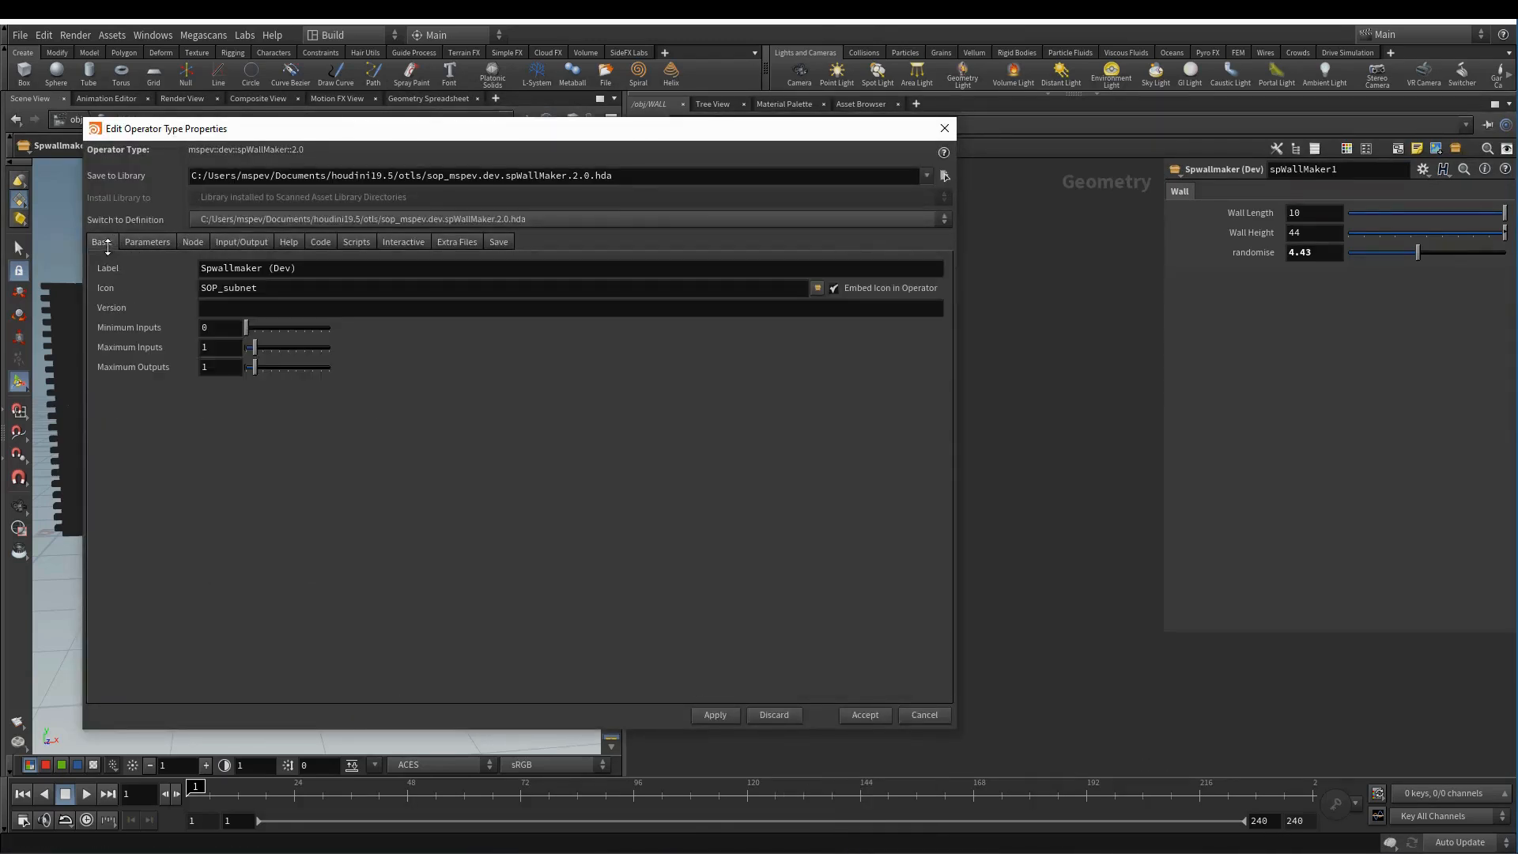
pyautogui.click(209, 352)
pyautogui.press('Tab')
pyautogui.click(703, 716)
# - Wire the CUTTER_OUT null into the second input of spWallMaker1
pyautogui.moveTo(426, 142); pyautogui.dragTo(1230, 189)
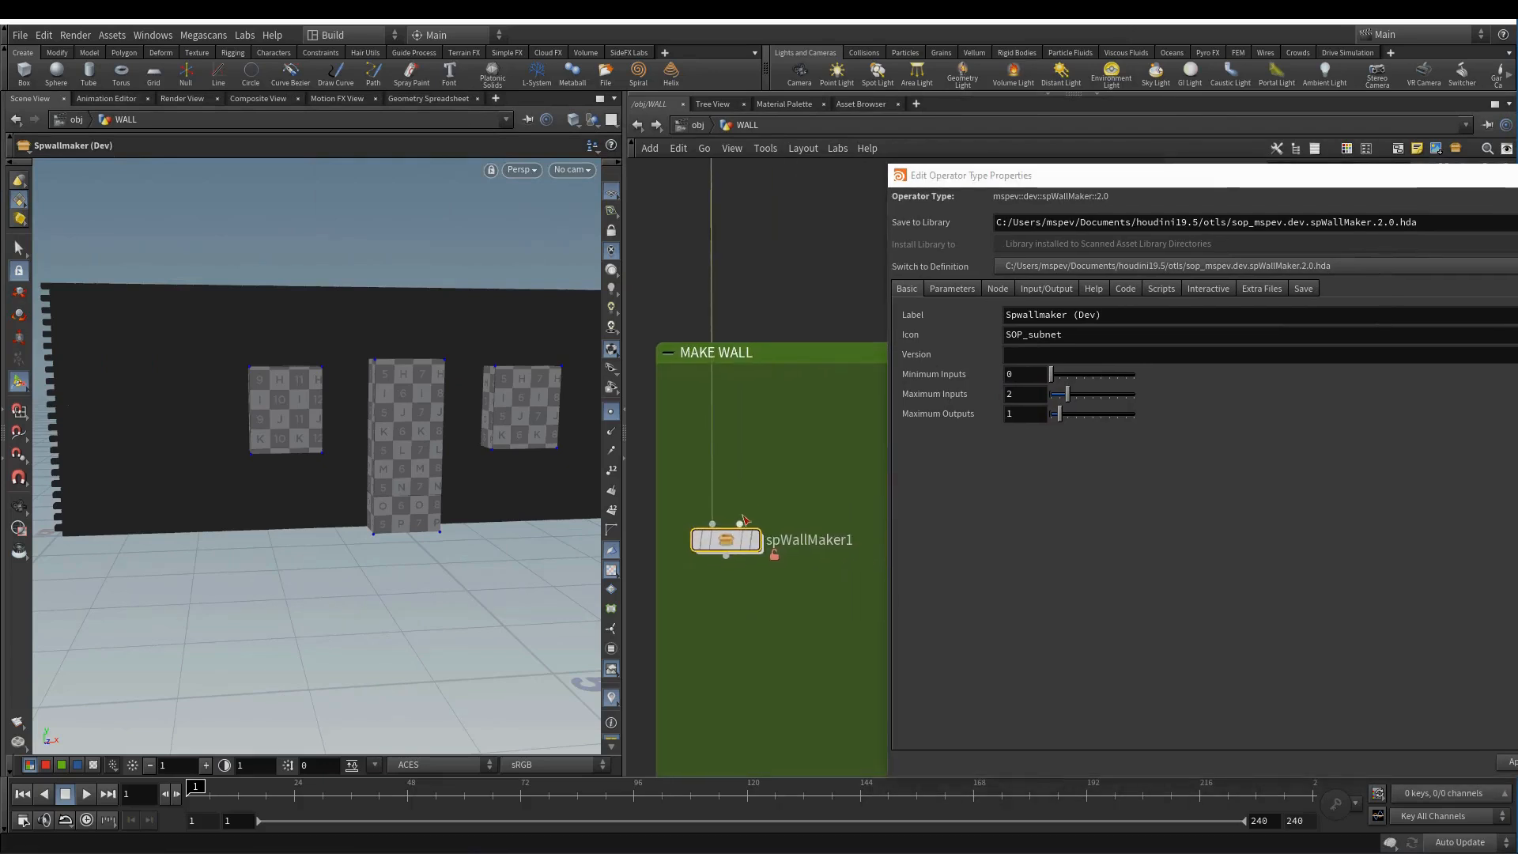
pyautogui.moveTo(1020, 176); pyautogui.dragTo(1254, 200)
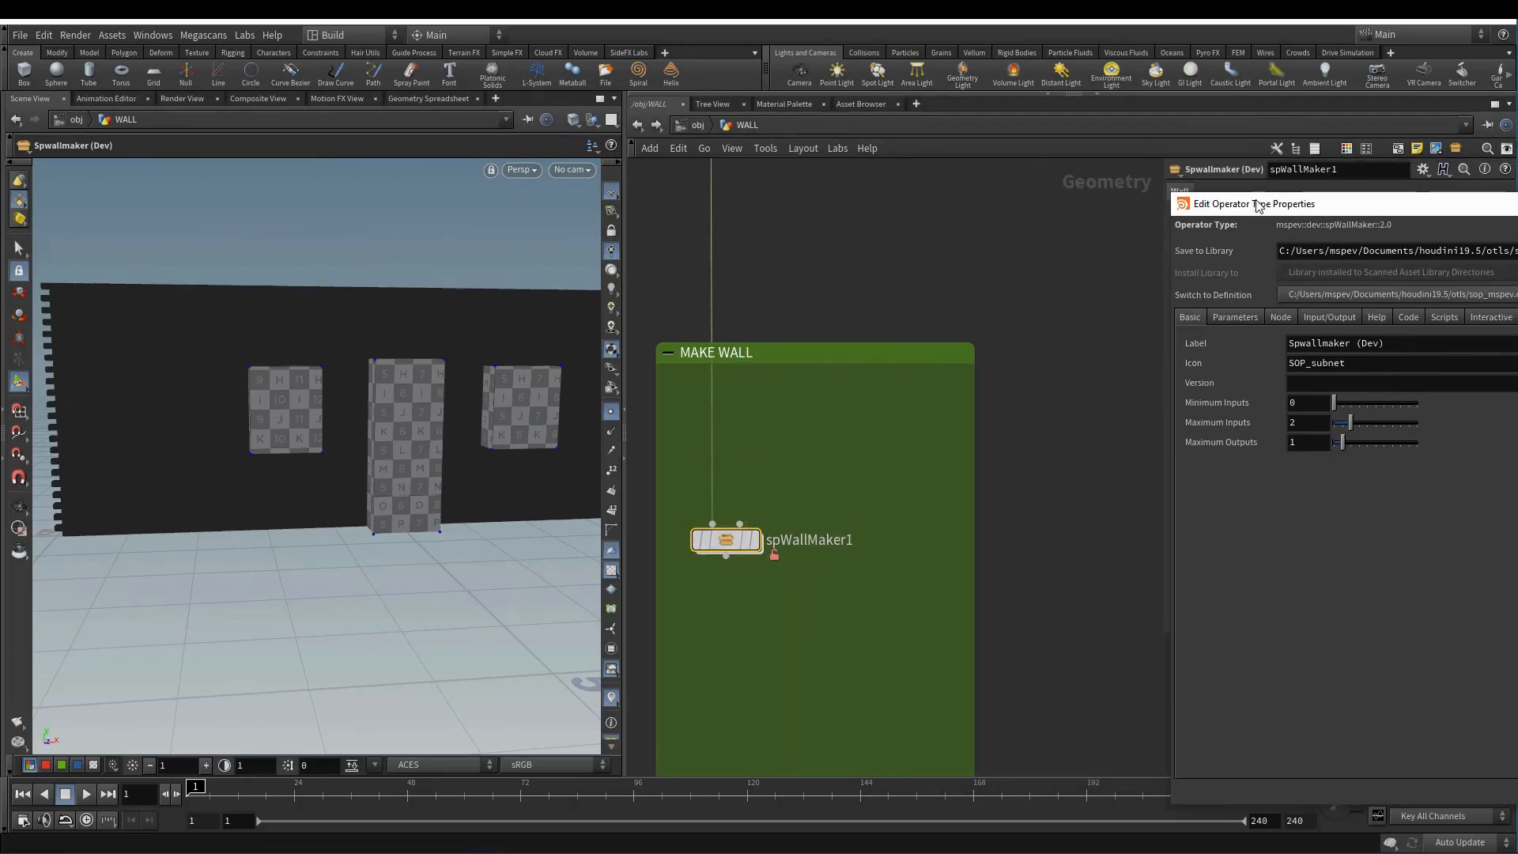
pyautogui.scroll(-5, 1019, 418)
pyautogui.moveTo(1064, 373); pyautogui.dragTo(891, 557, button='middle')
pyautogui.moveTo(1139, 636); pyautogui.dragTo(1012, 562, button='middle')
pyautogui.click(1013, 562)
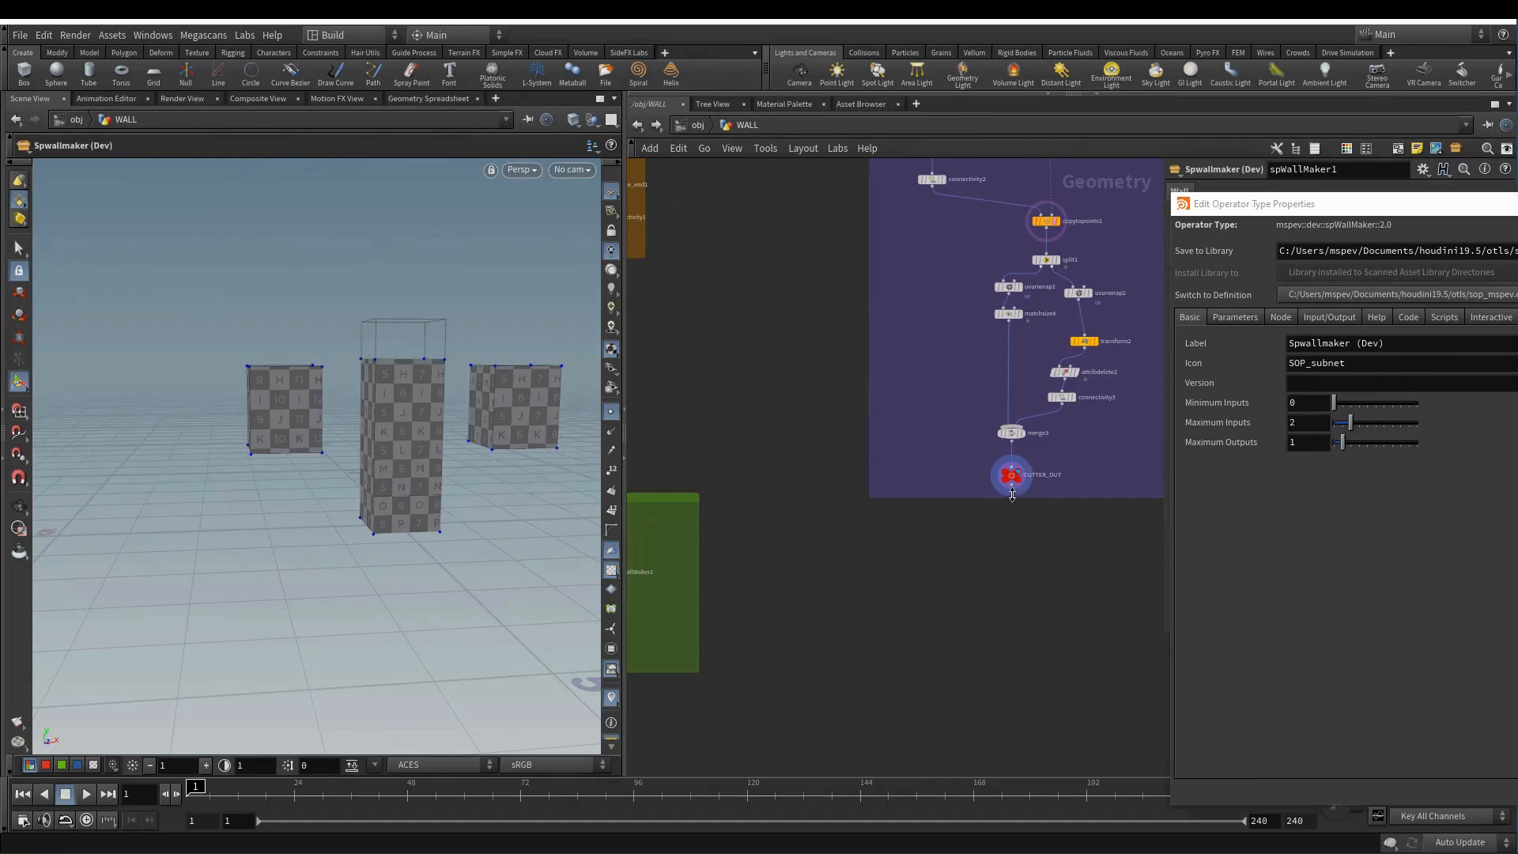
pyautogui.click(1017, 487)
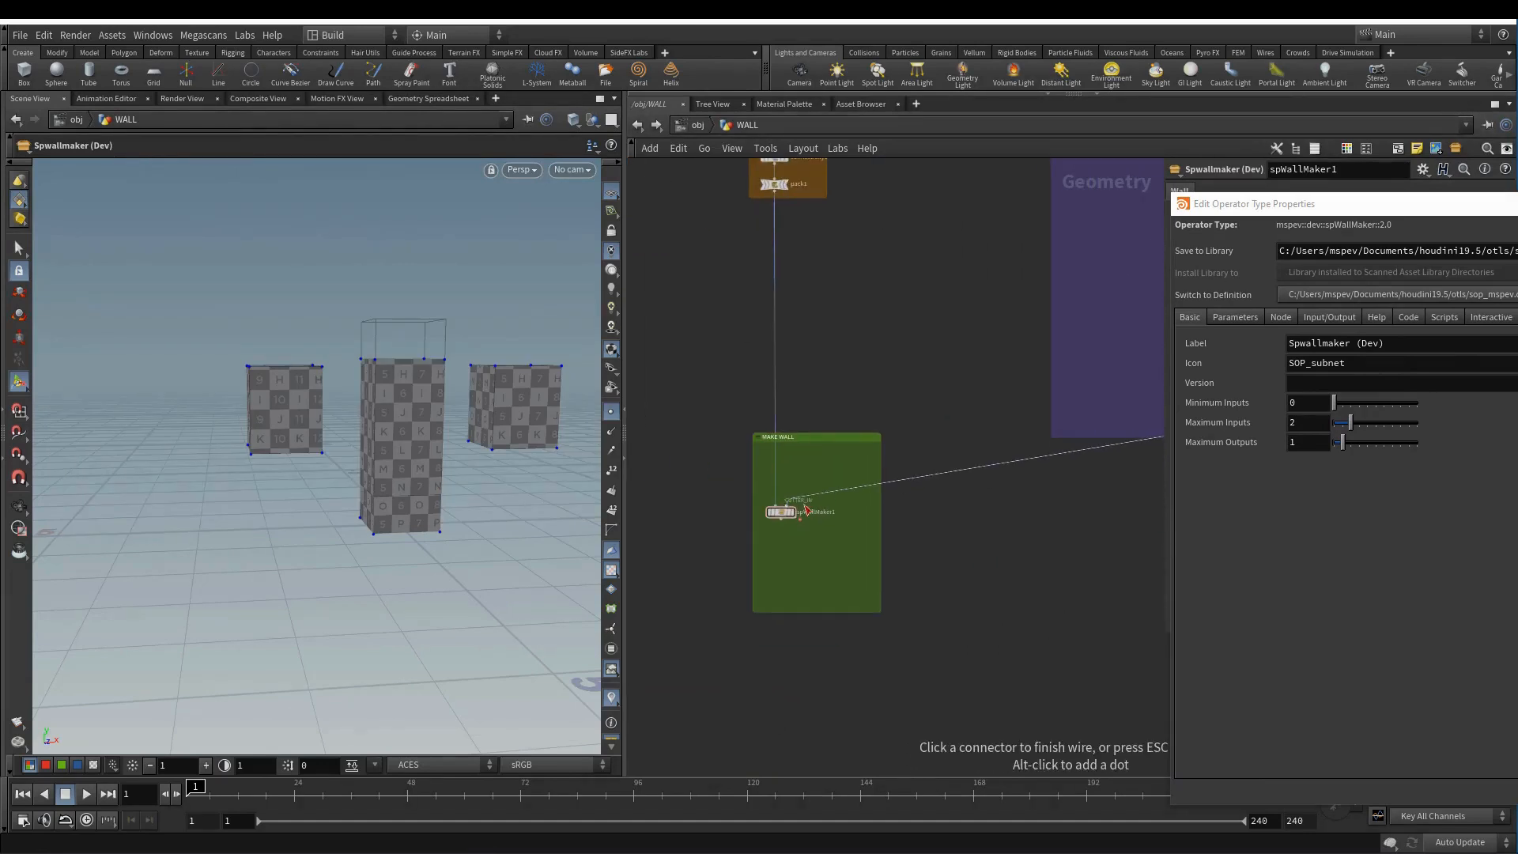
pyautogui.scroll(3, 778, 490)
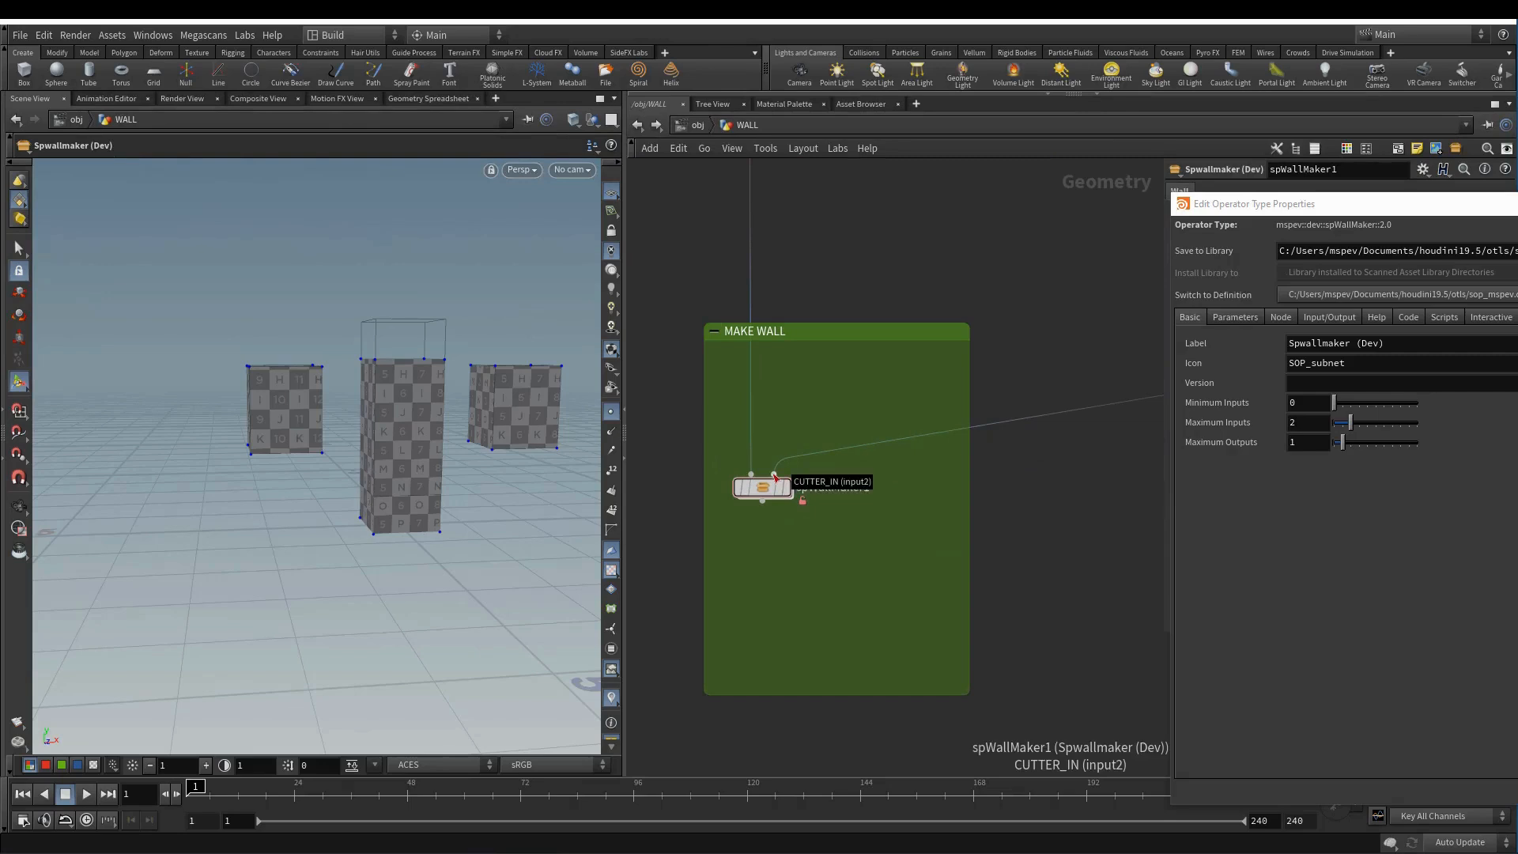
pyautogui.click(776, 474)
# - Review the input and output labels in the wall maker asset's type properties
pyautogui.click(1254, 317)
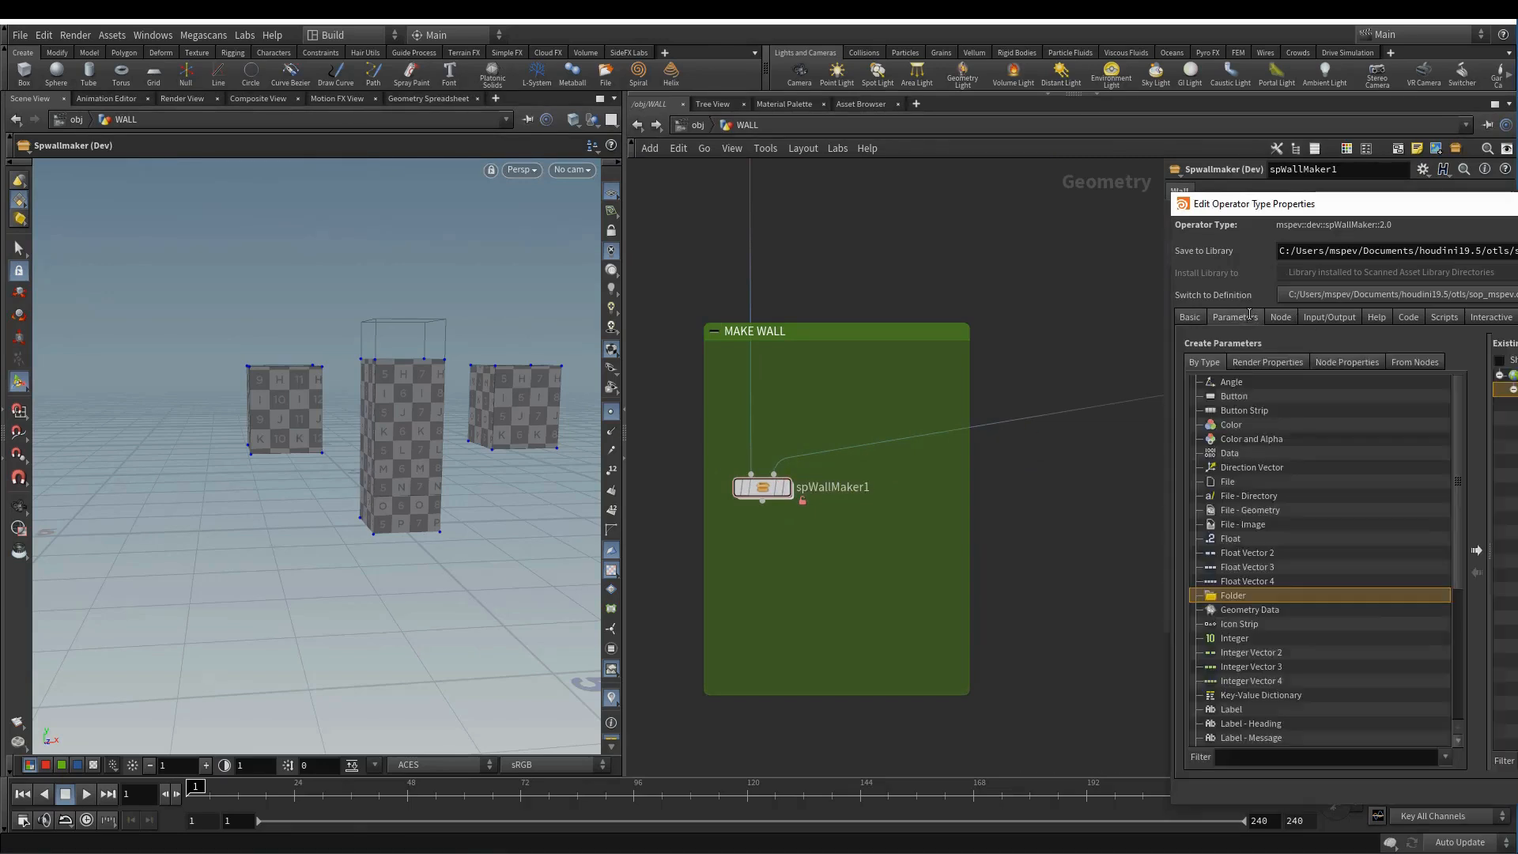
pyautogui.click(1279, 316)
pyautogui.click(1319, 318)
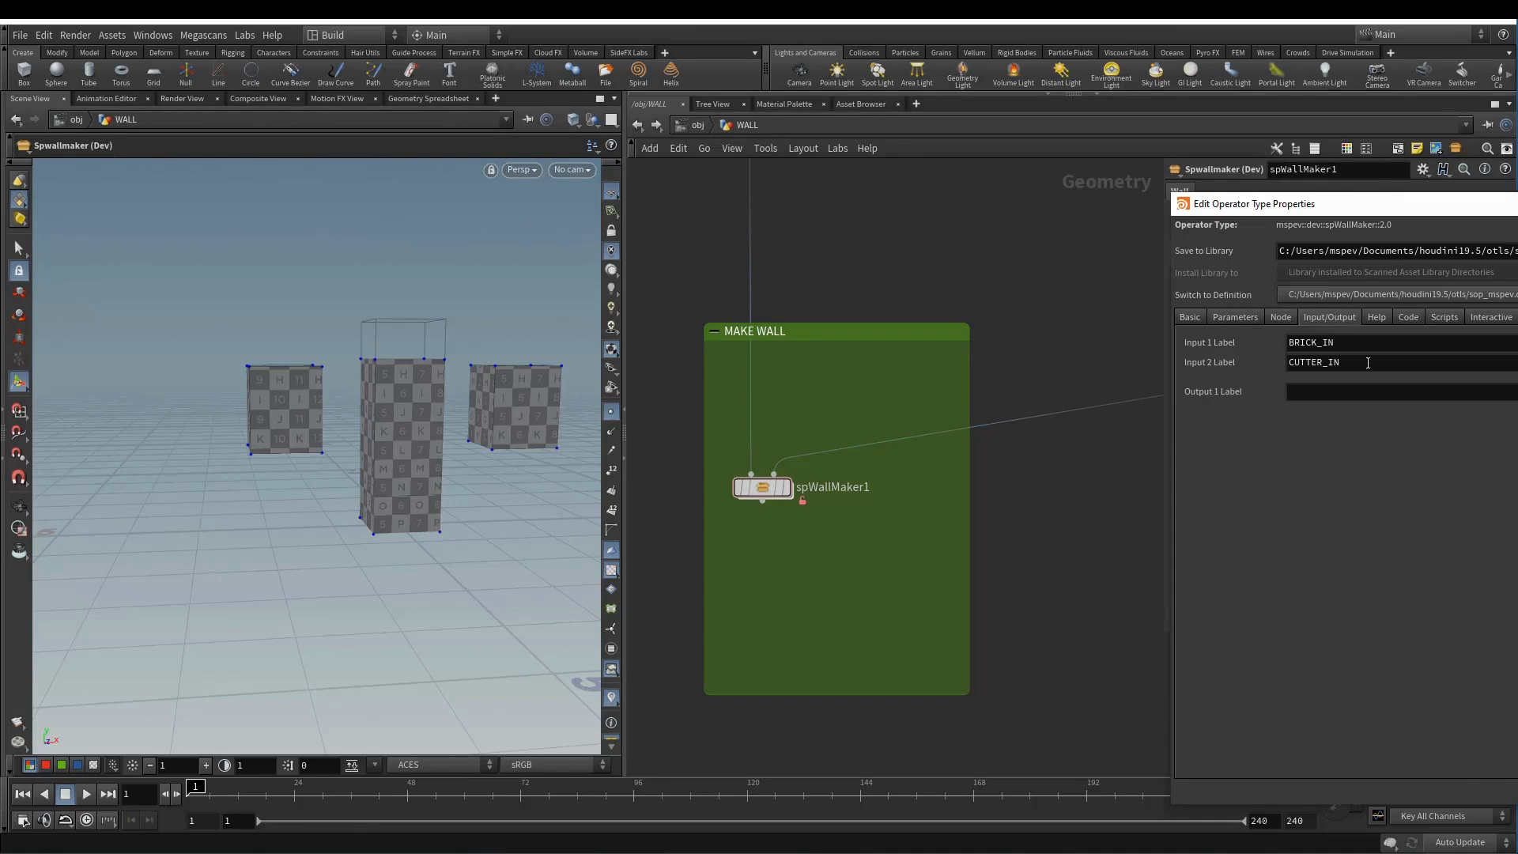
pyautogui.moveTo(1372, 362); pyautogui.dragTo(1253, 364)
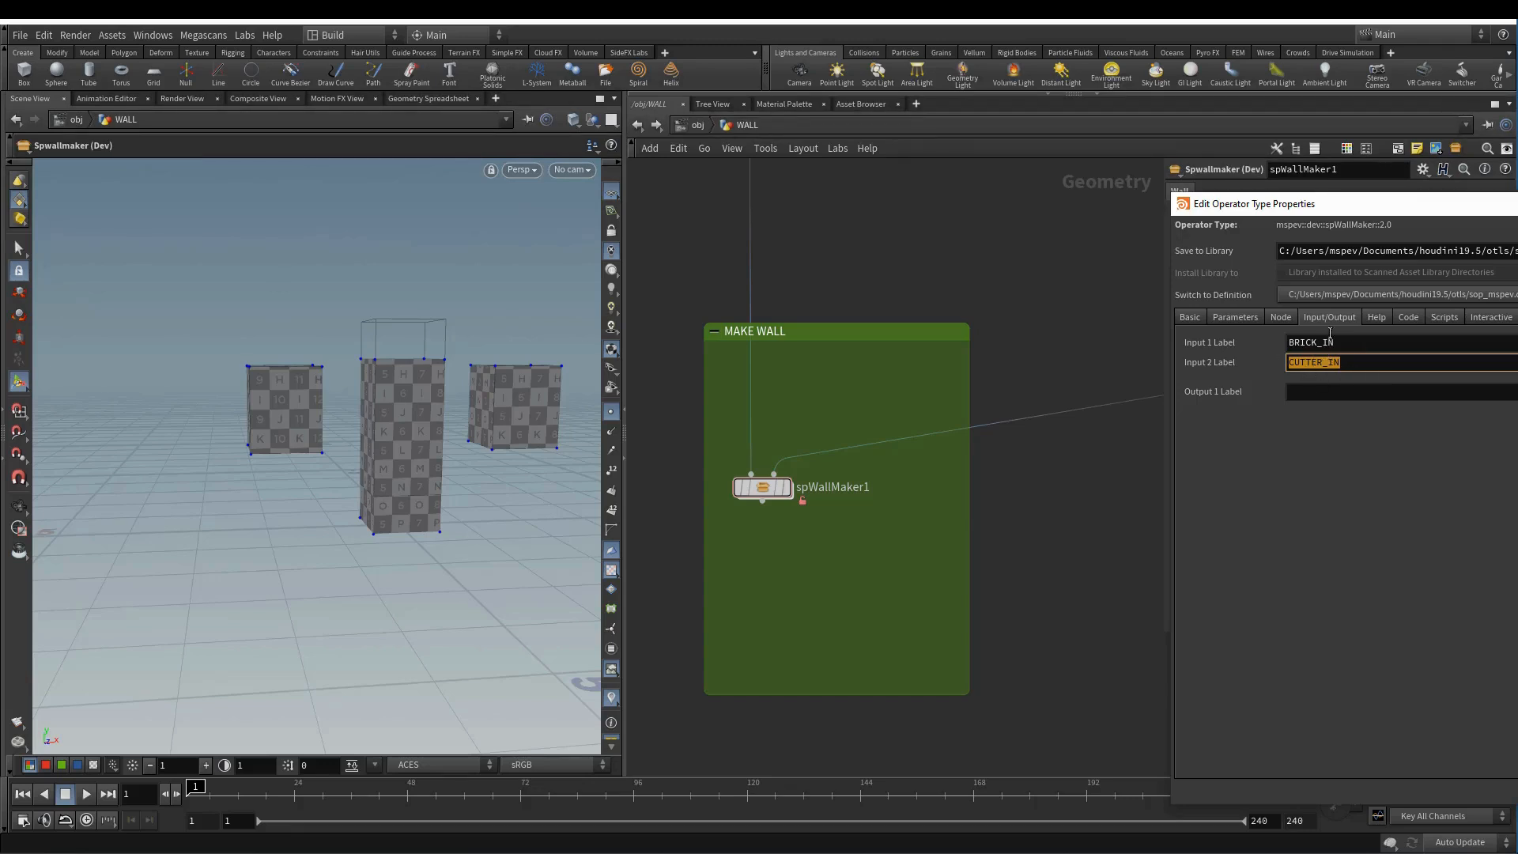
# - Display spWallMaker1 in the viewport and set the asset's Minimum Inputs to 1
pyautogui.click(1189, 317)
pyautogui.doubleClick(1297, 423)
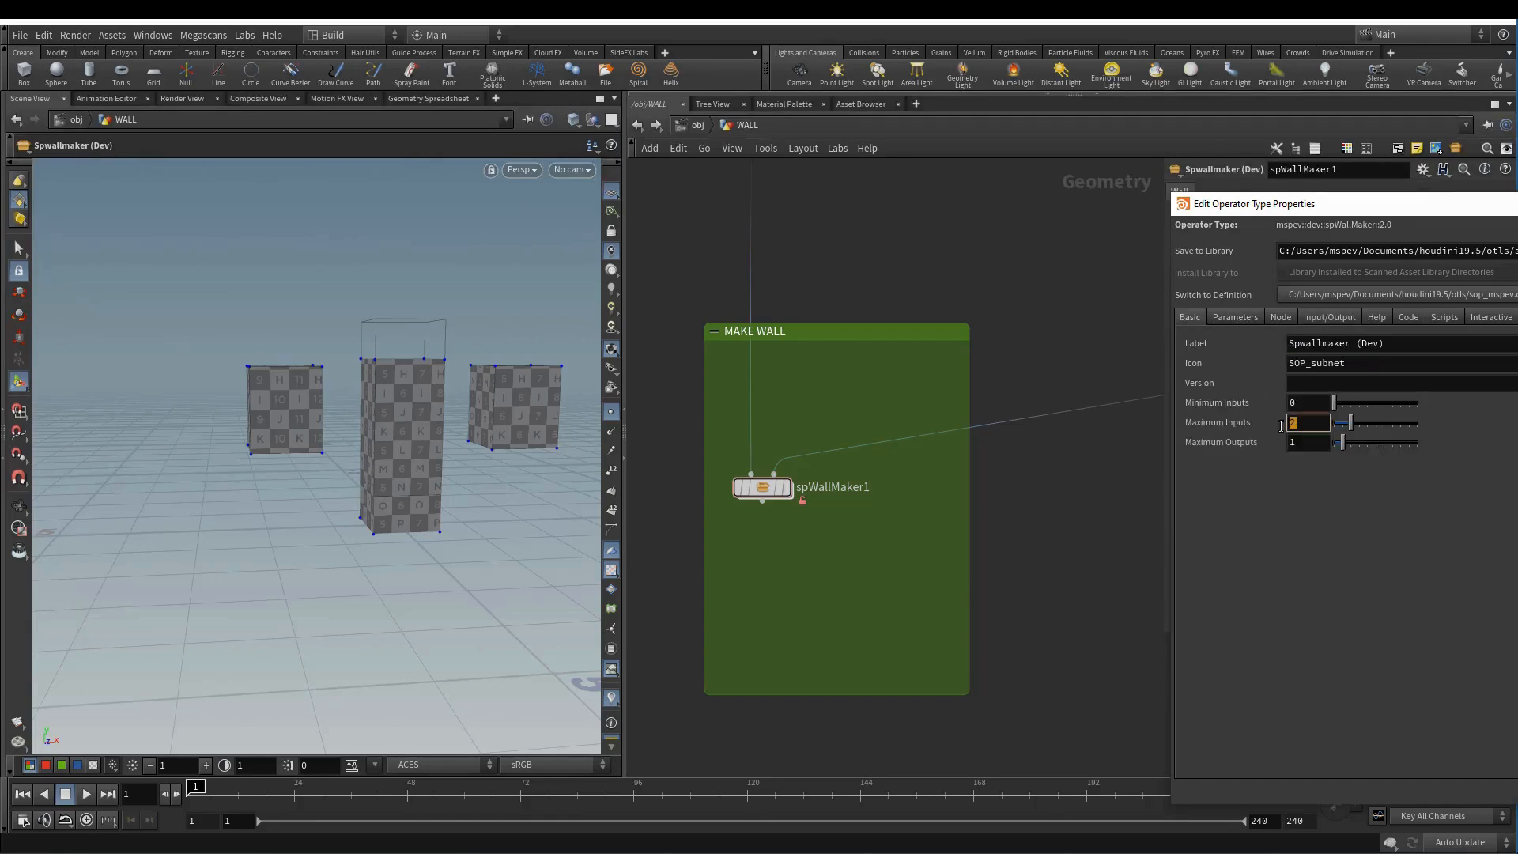
pyautogui.doubleClick(1318, 405)
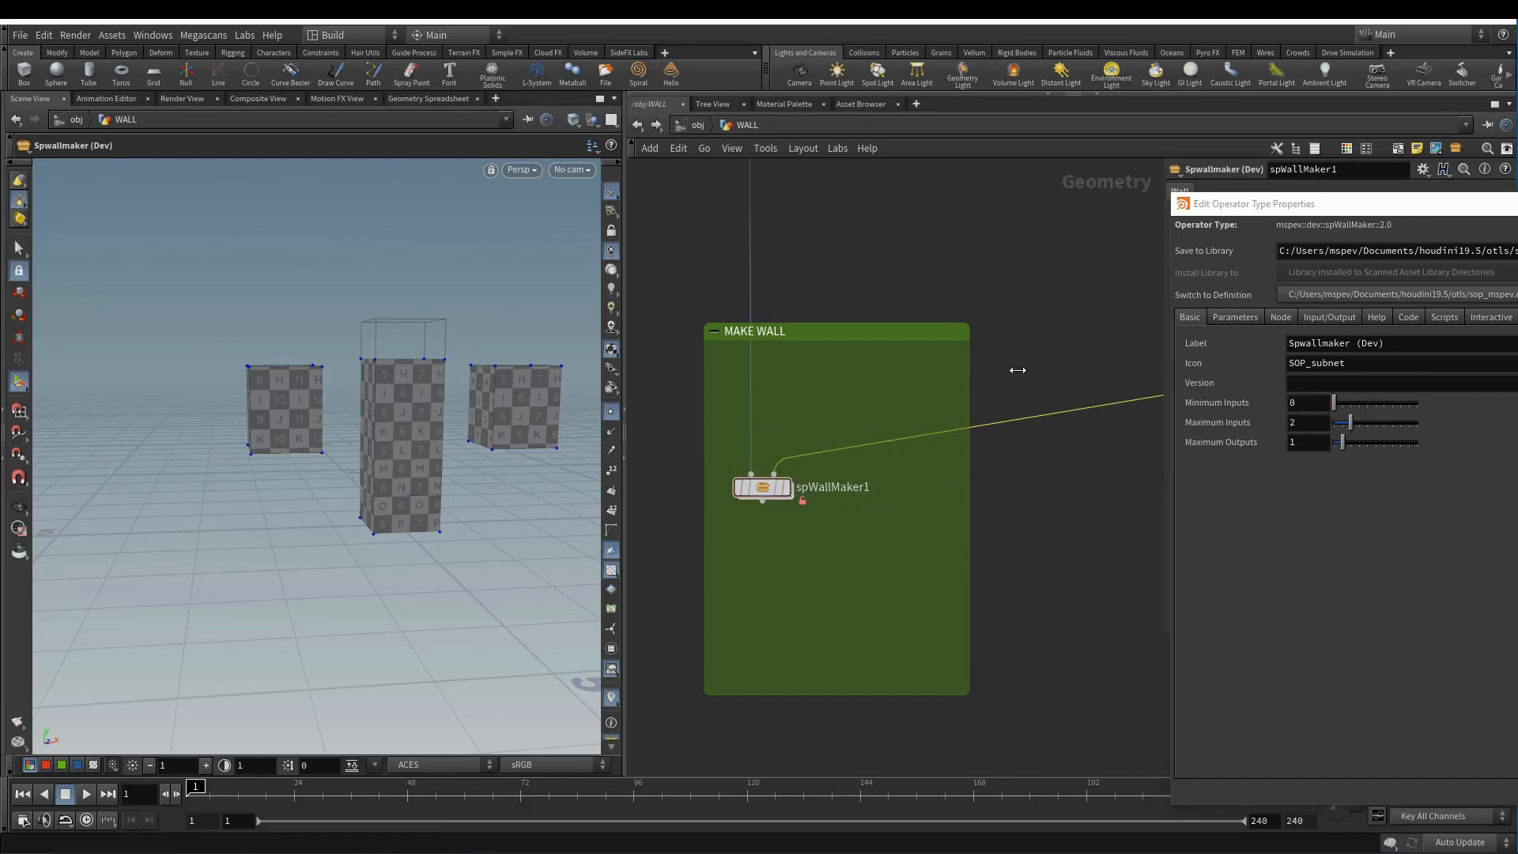
pyautogui.click(785, 488)
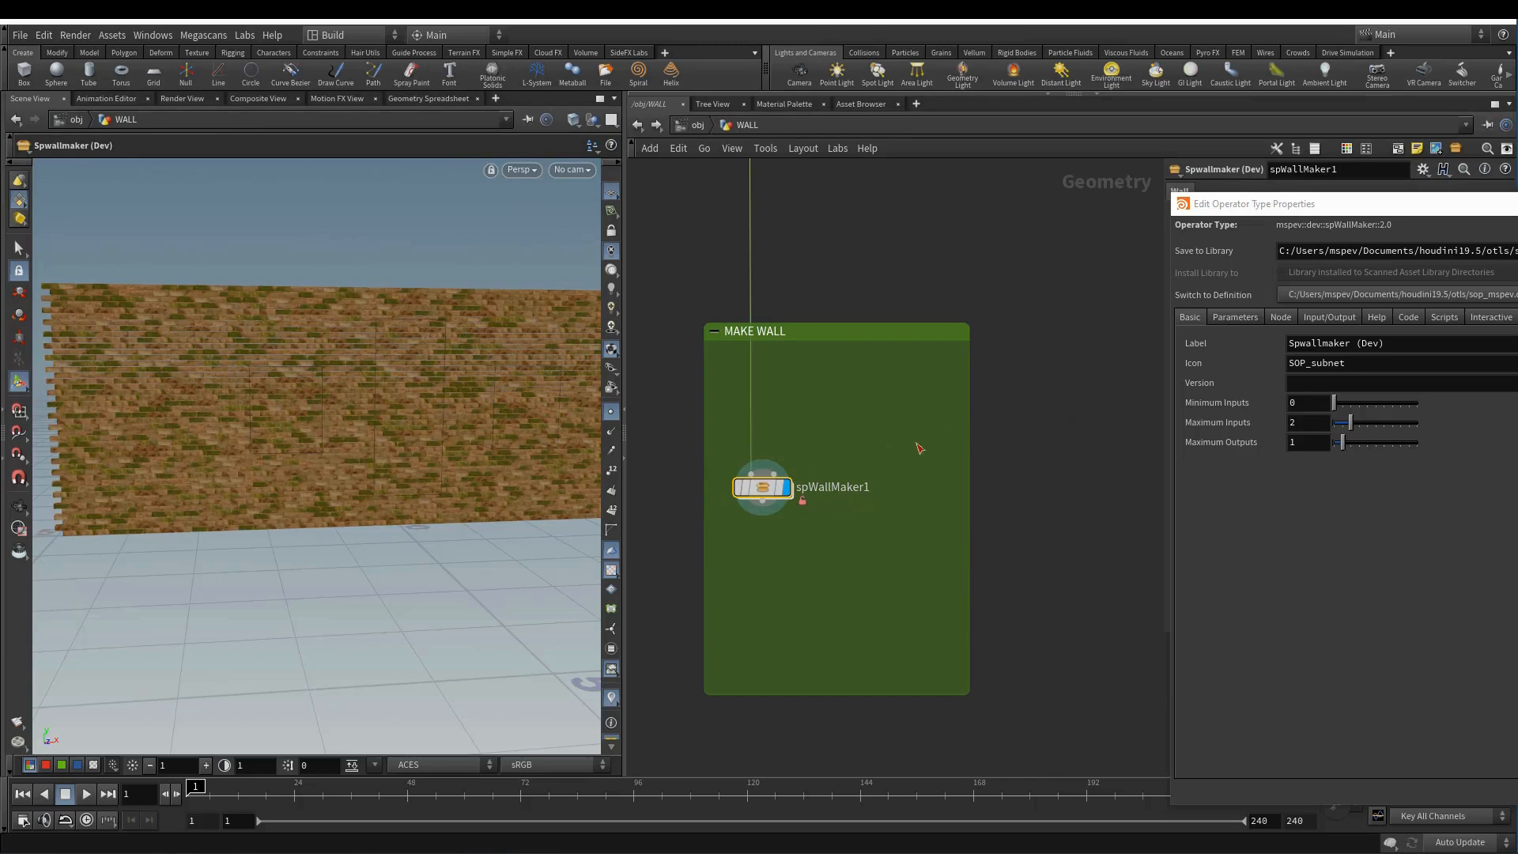
pyautogui.moveTo(1334, 404); pyautogui.dragTo(1351, 406)
pyautogui.moveTo(1424, 205); pyautogui.dragTo(1412, 130)
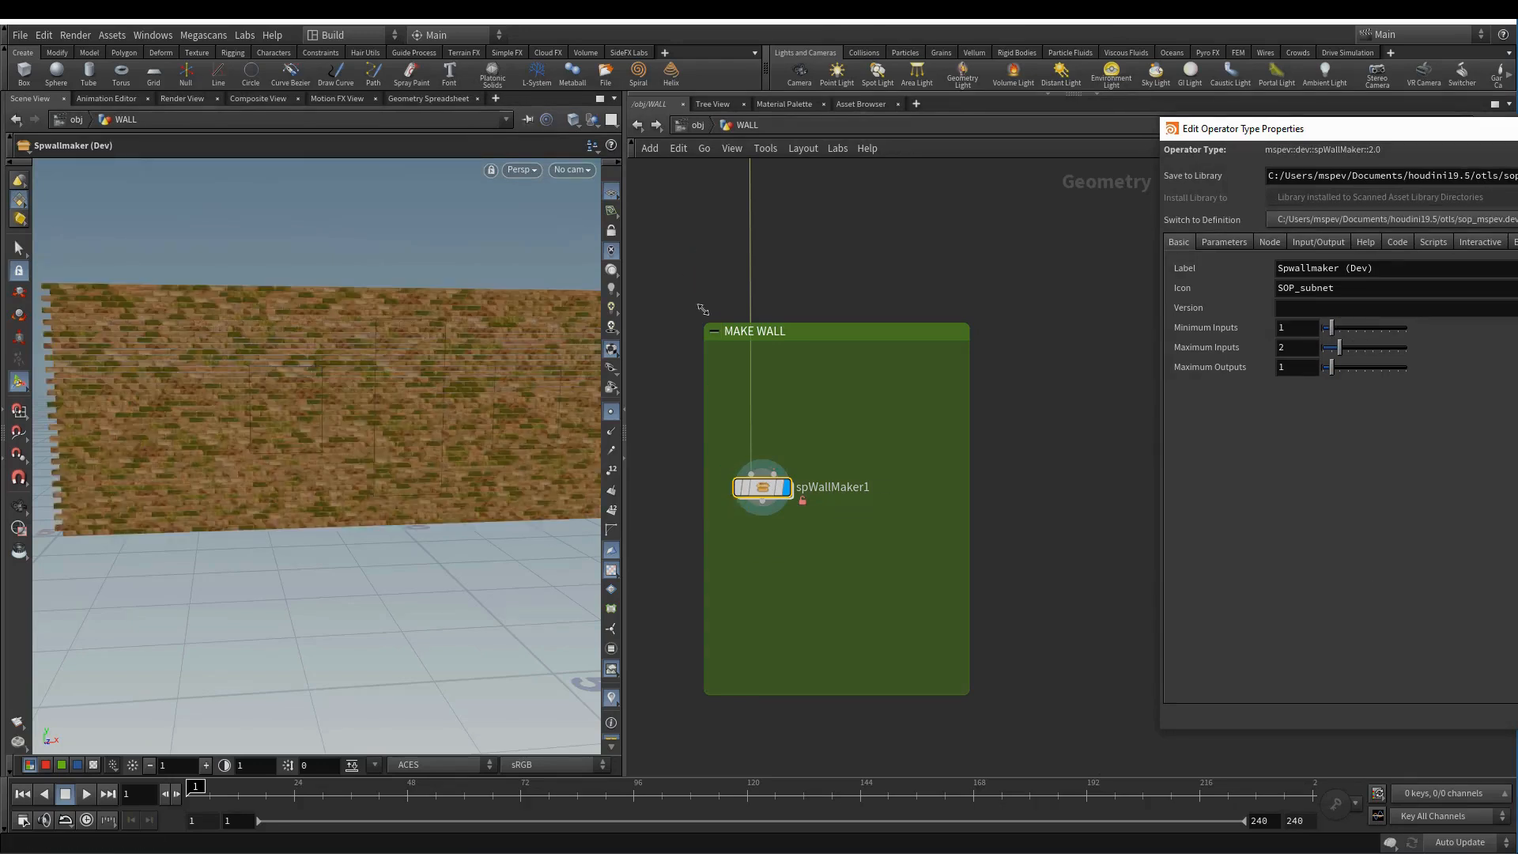
# - Cut the wire into spWallMaker1's first input and undo the cut
pyautogui.press('y')
pyautogui.moveTo(800, 254); pyautogui.dragTo(732, 277)
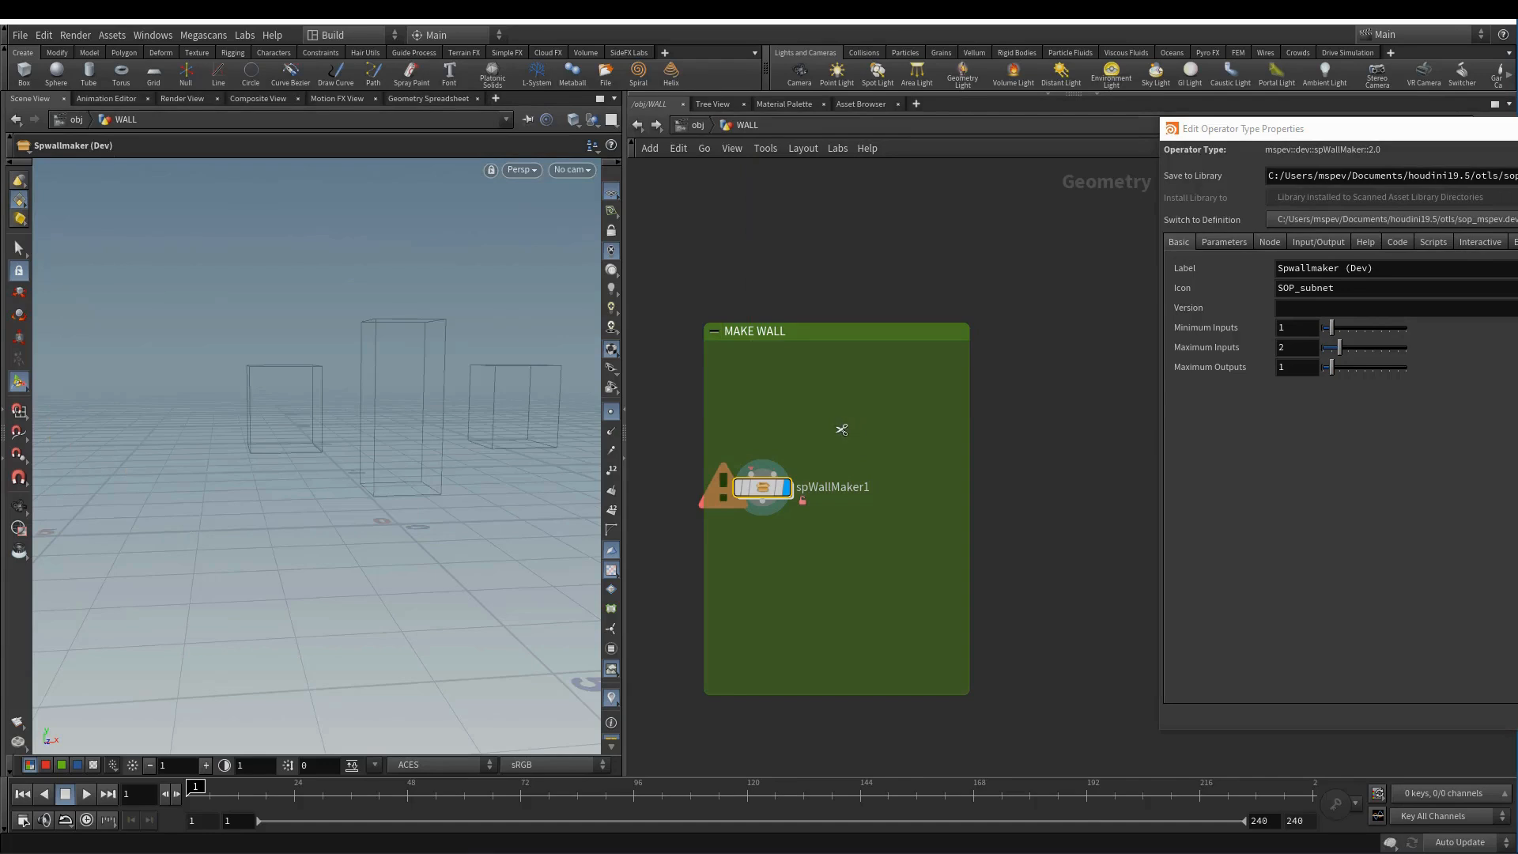
pyautogui.hotkey('ctrl', 'z')
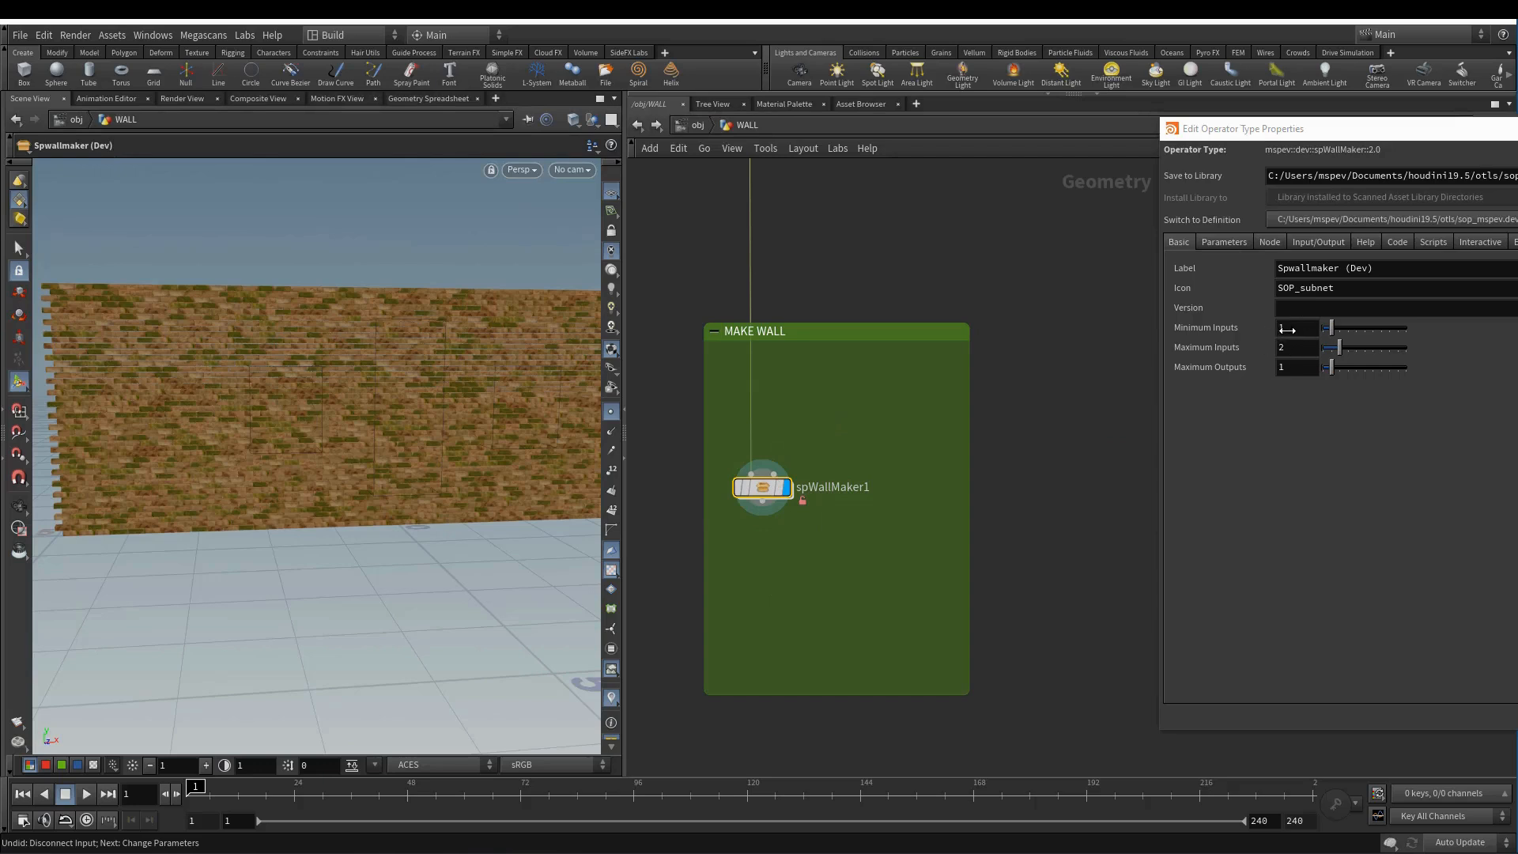
pyautogui.press('Tab')
pyautogui.moveTo(773, 475)
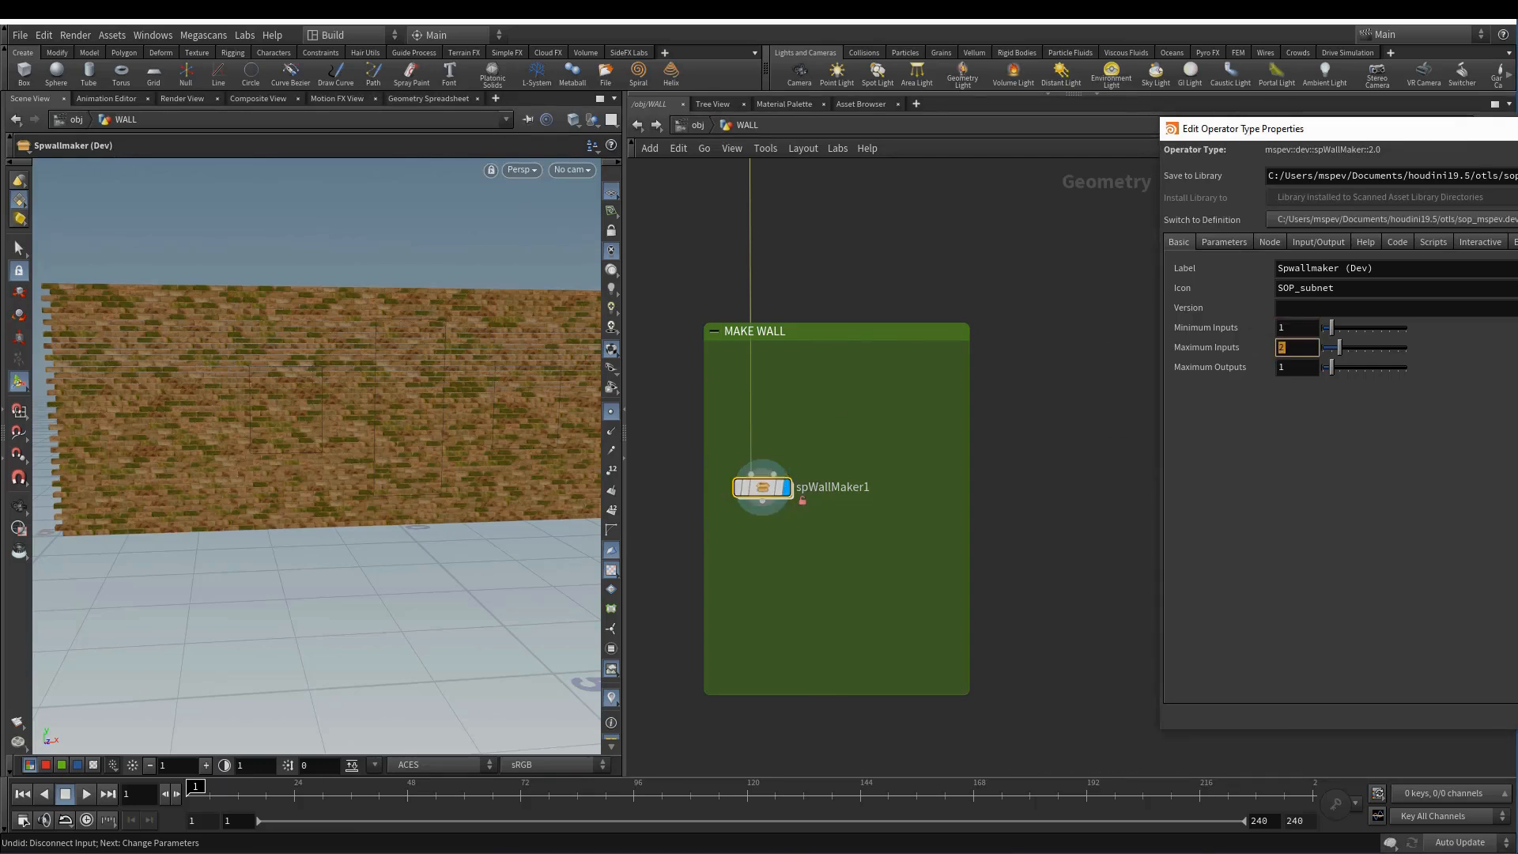
# - Close the operator type properties and connect CUTTER_OUT to spWallMaker1's second input
pyautogui.press('Escape')
pyautogui.moveTo(1031, 285); pyautogui.dragTo(926, 519, button='middle')
pyautogui.scroll(-2, 1031, 430)
pyautogui.scroll(-2, 1031, 430)
pyautogui.moveTo(980, 462); pyautogui.dragTo(721, 365, button='middle')
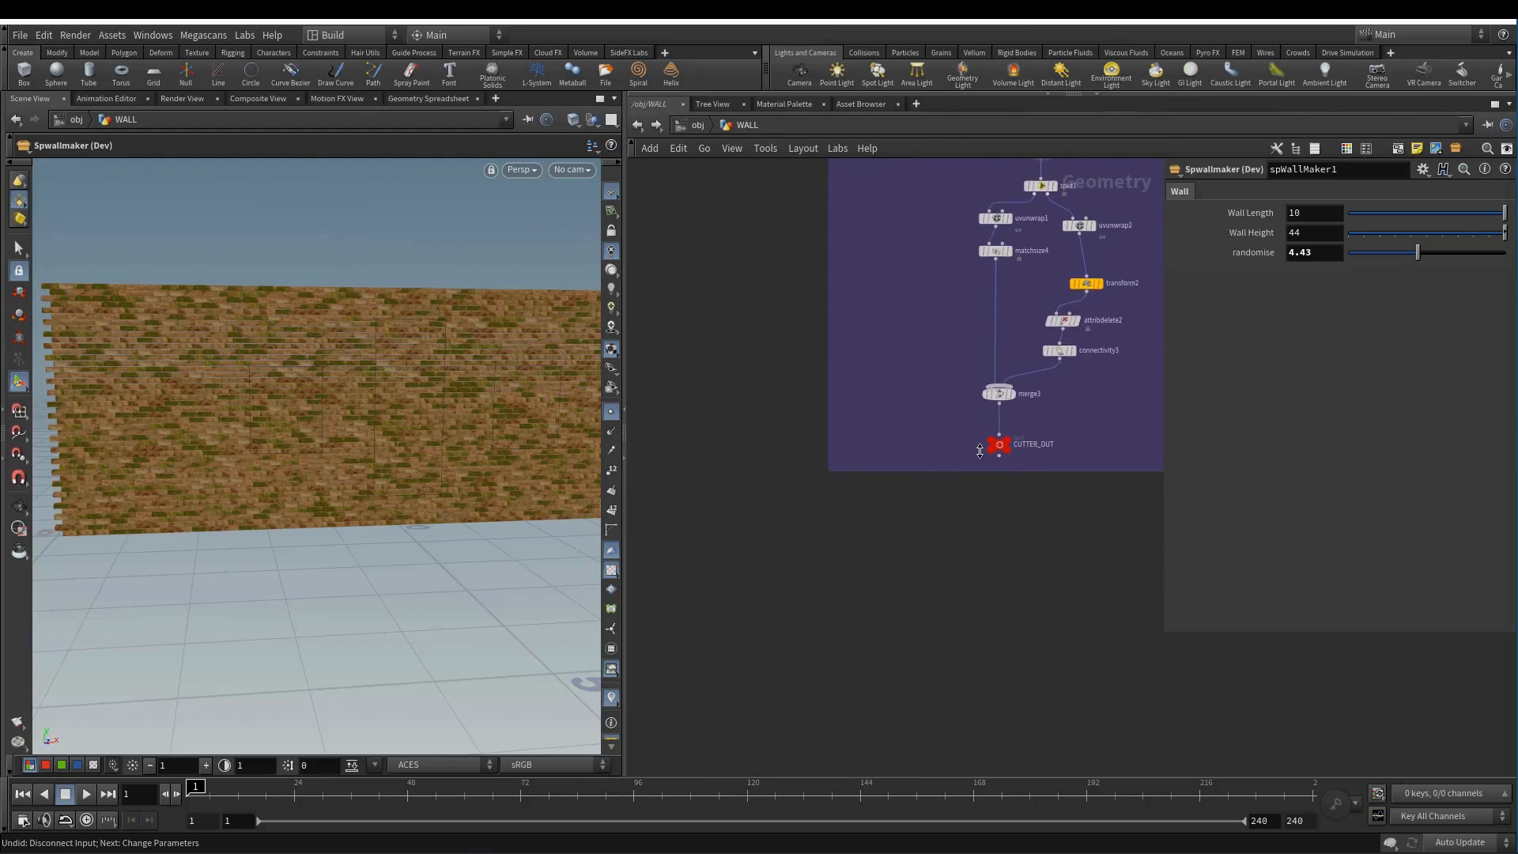
pyautogui.click(1000, 456)
pyautogui.moveTo(768, 529); pyautogui.dragTo(1016, 394, button='middle')
pyautogui.click(758, 419)
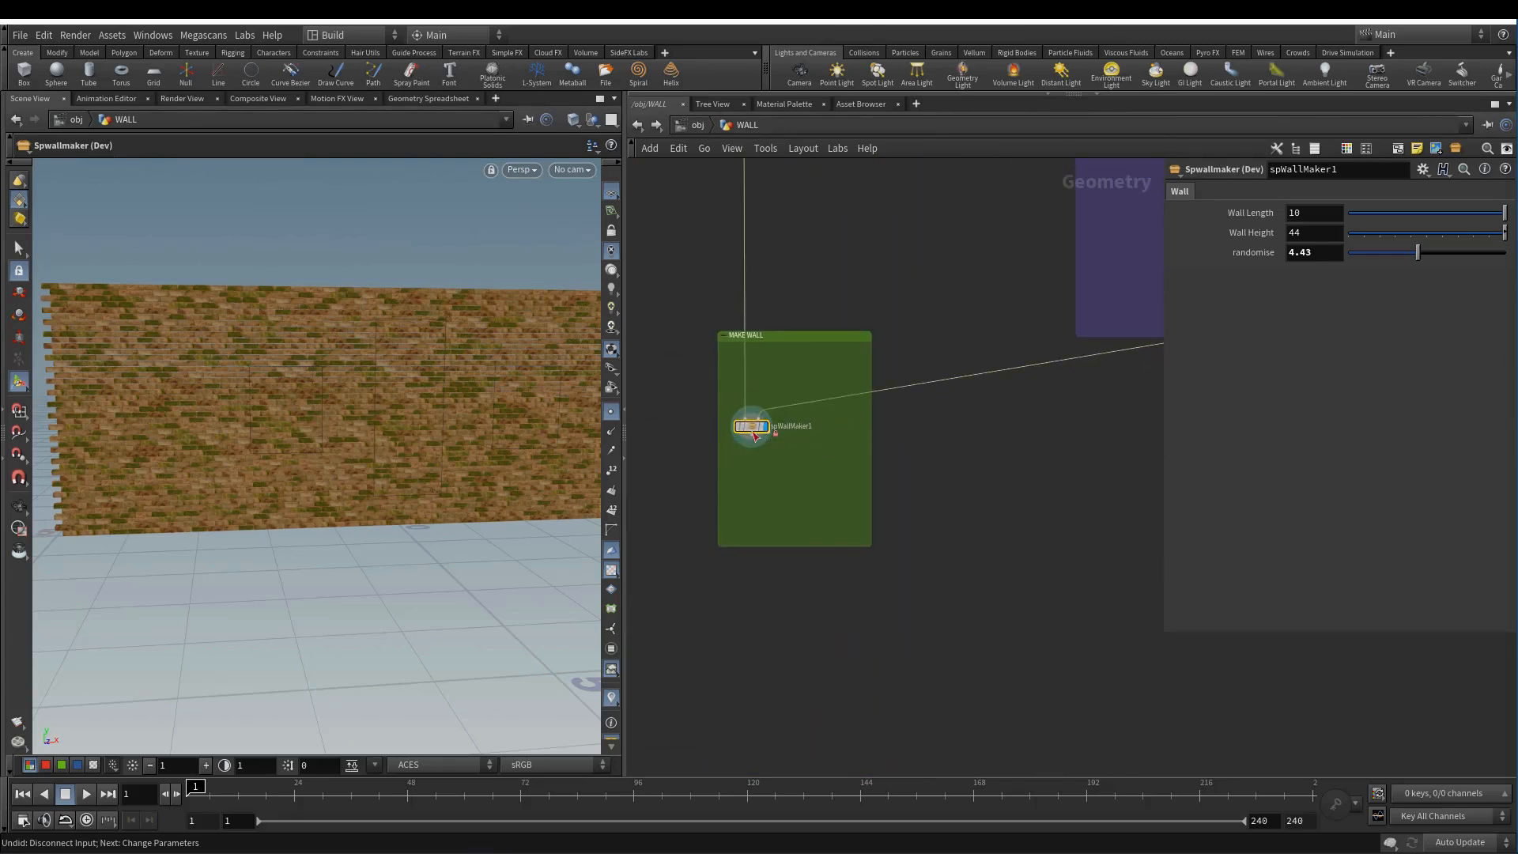
# - Enter the spWallMaker1 asset's network and save the scene file
pyautogui.doubleClick(753, 431)
pyautogui.moveTo(965, 515); pyautogui.dragTo(939, 449, button='middle')
pyautogui.hotkey('ctrl', 's')
# - Move the CUTTER_IN input node into the free space beside line1, clear of the brick loop
pyautogui.moveTo(929, 363); pyautogui.dragTo(930, 619, button='middle')
pyautogui.scroll(-1, 938, 545)
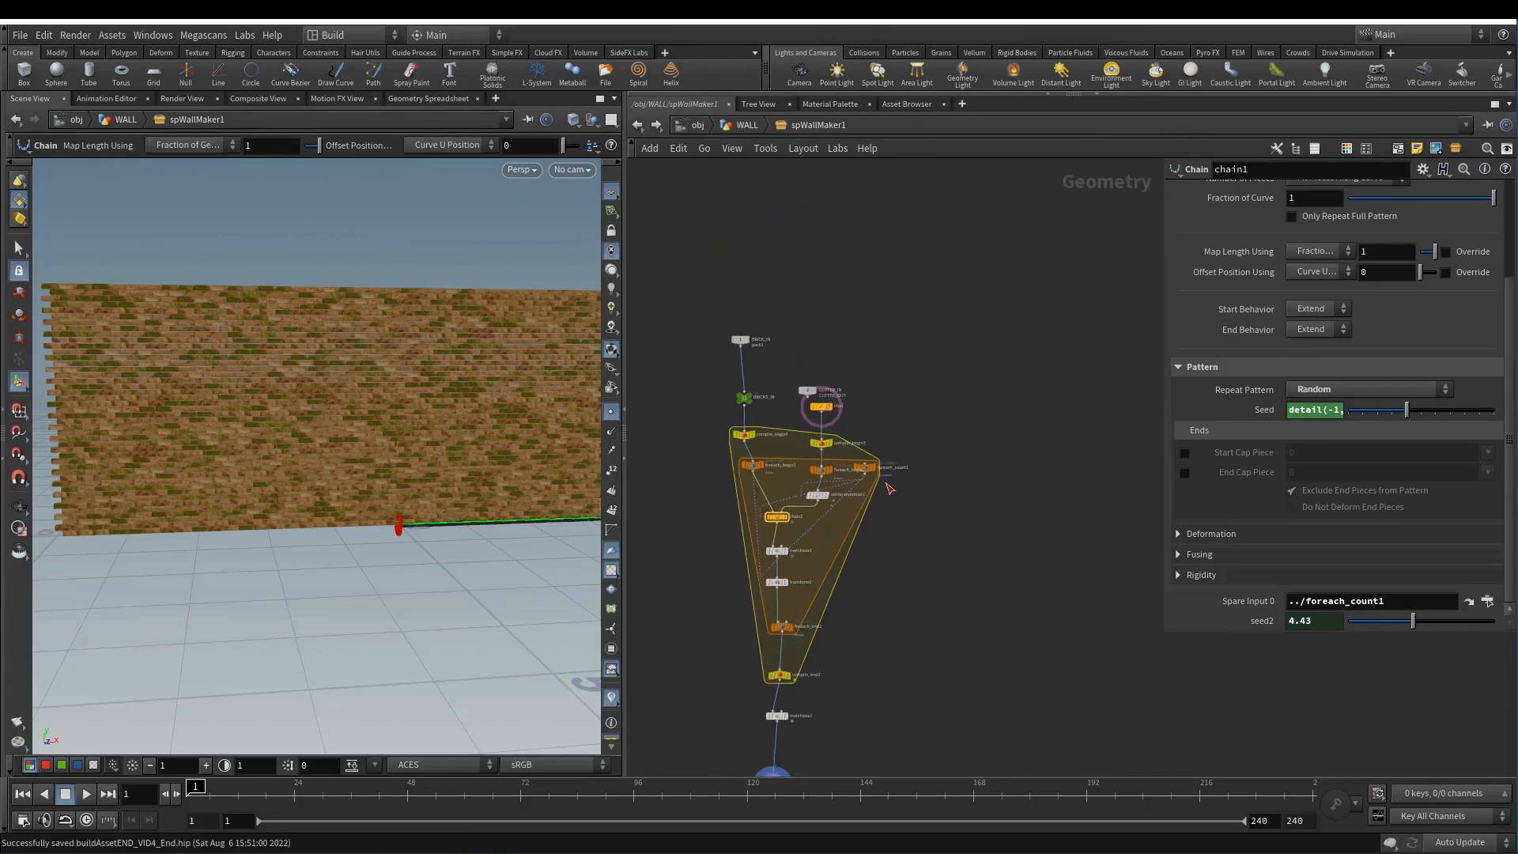
pyautogui.scroll(2, 761, 341)
pyautogui.moveTo(777, 337); pyautogui.dragTo(1029, 356)
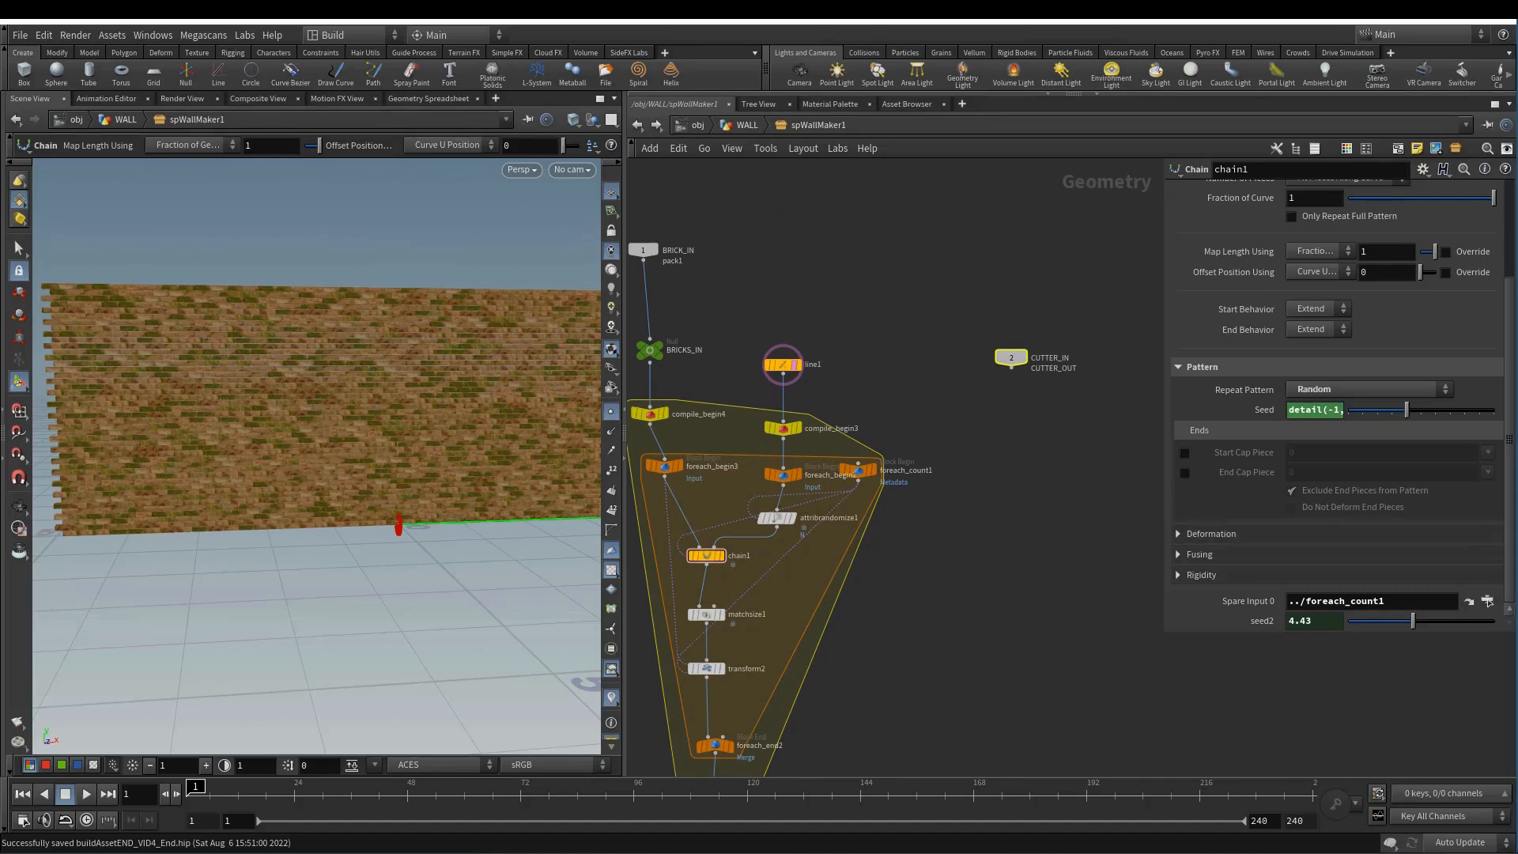
# - Move the CUTTER_IN node down to sit beside the chain and matchsize part of the brick loop
pyautogui.moveTo(1003, 438); pyautogui.dragTo(992, 372, button='middle')
pyautogui.moveTo(999, 292); pyautogui.dragTo(1003, 459)
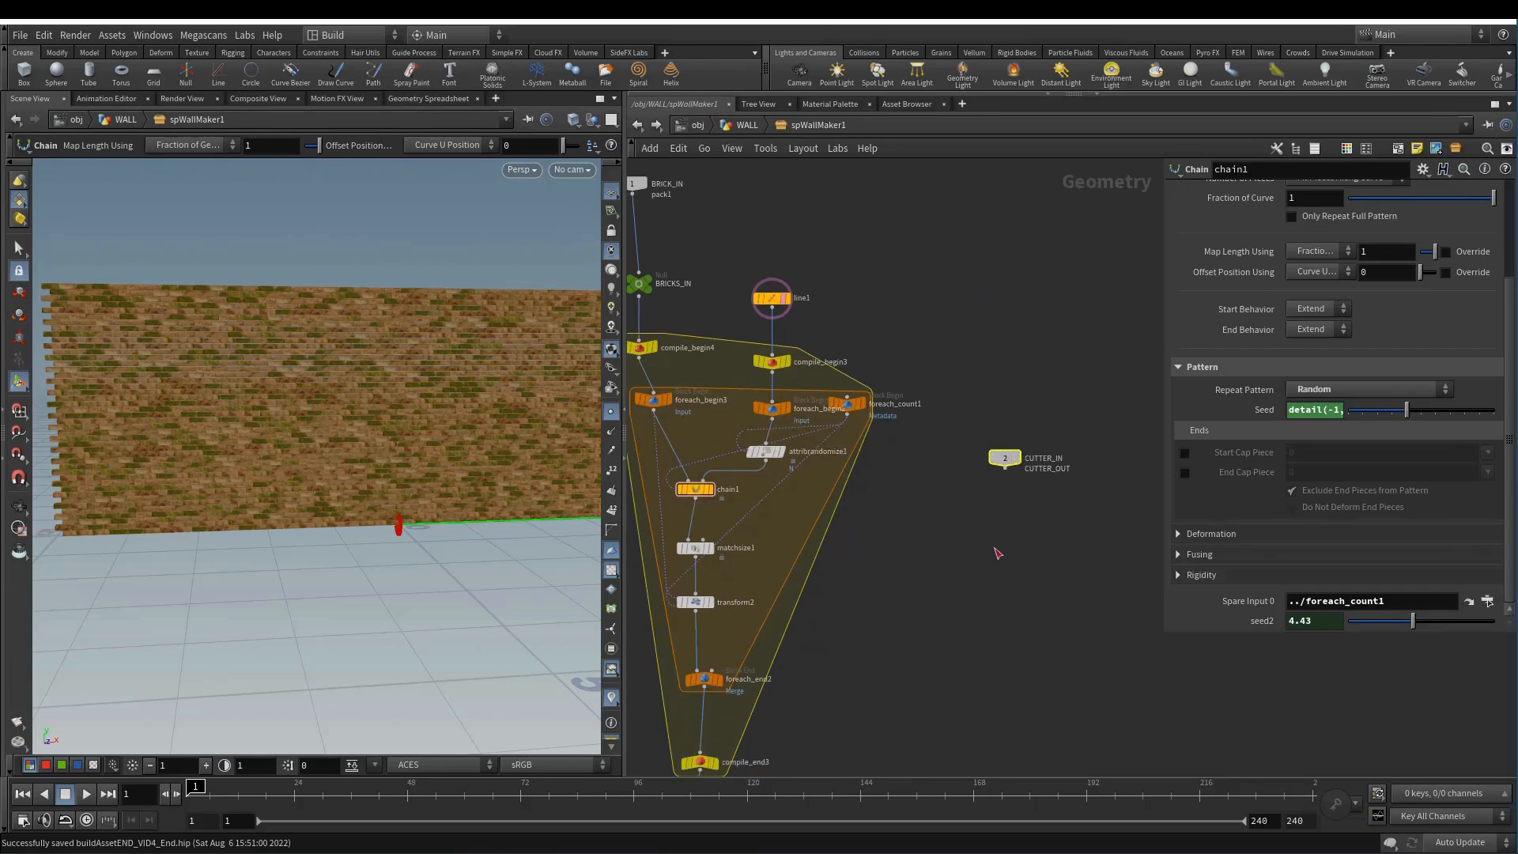
pyautogui.moveTo(996, 551); pyautogui.dragTo(986, 466, button='middle')
# - Add a Boolean Subtract node in the free space beside the end of the brick wall chain
pyautogui.keyDown('alt'); pyautogui.moveTo(430, 433); pyautogui.dragTo(318, 414, button='right'); pyautogui.keyUp('alt')
pyautogui.moveTo(319, 413)
pyautogui.keyDown('alt'); pyautogui.mouseDown()
pyautogui.moveTo(336, 420)
pyautogui.moveTo(301, 437)
pyautogui.mouseUp(); pyautogui.keyUp('alt')
pyautogui.click(609, 412)
pyautogui.moveTo(335, 411); pyautogui.dragTo(376, 420, button='right')
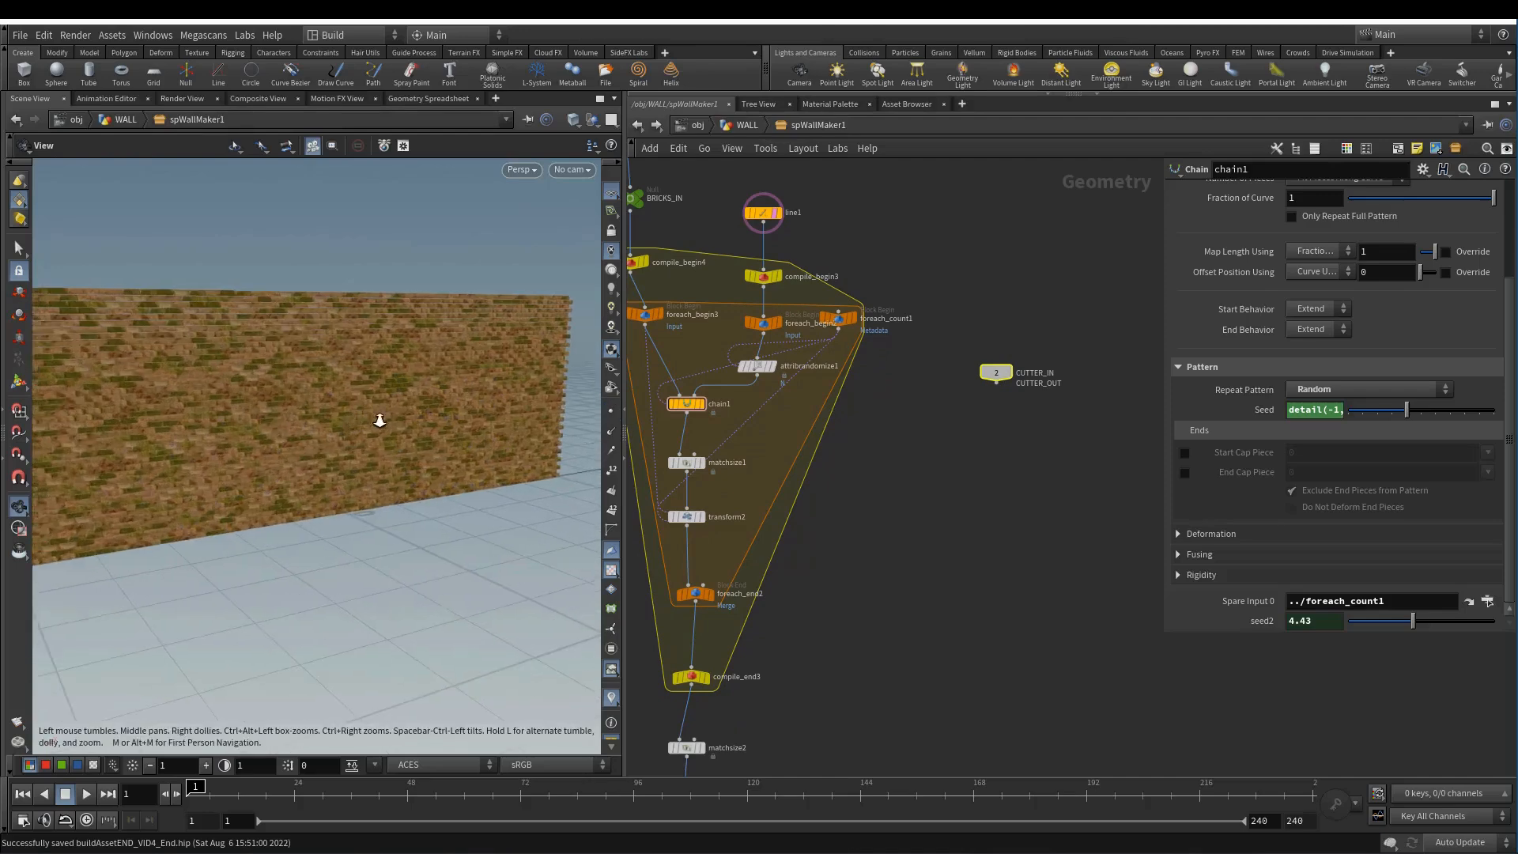
pyautogui.moveTo(377, 420); pyautogui.dragTo(454, 401, button='middle')
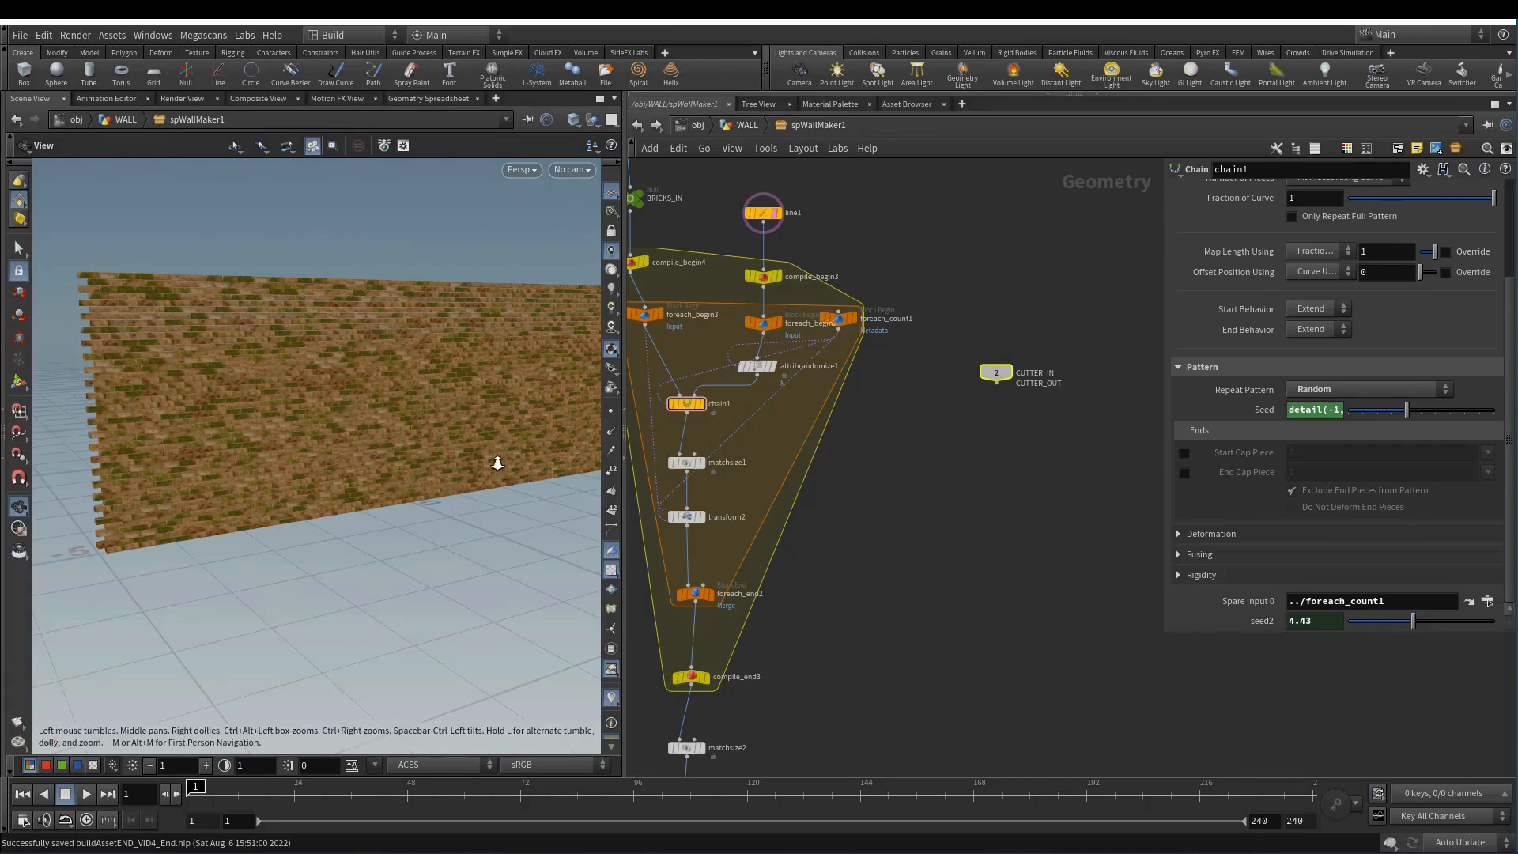
pyautogui.press('h')
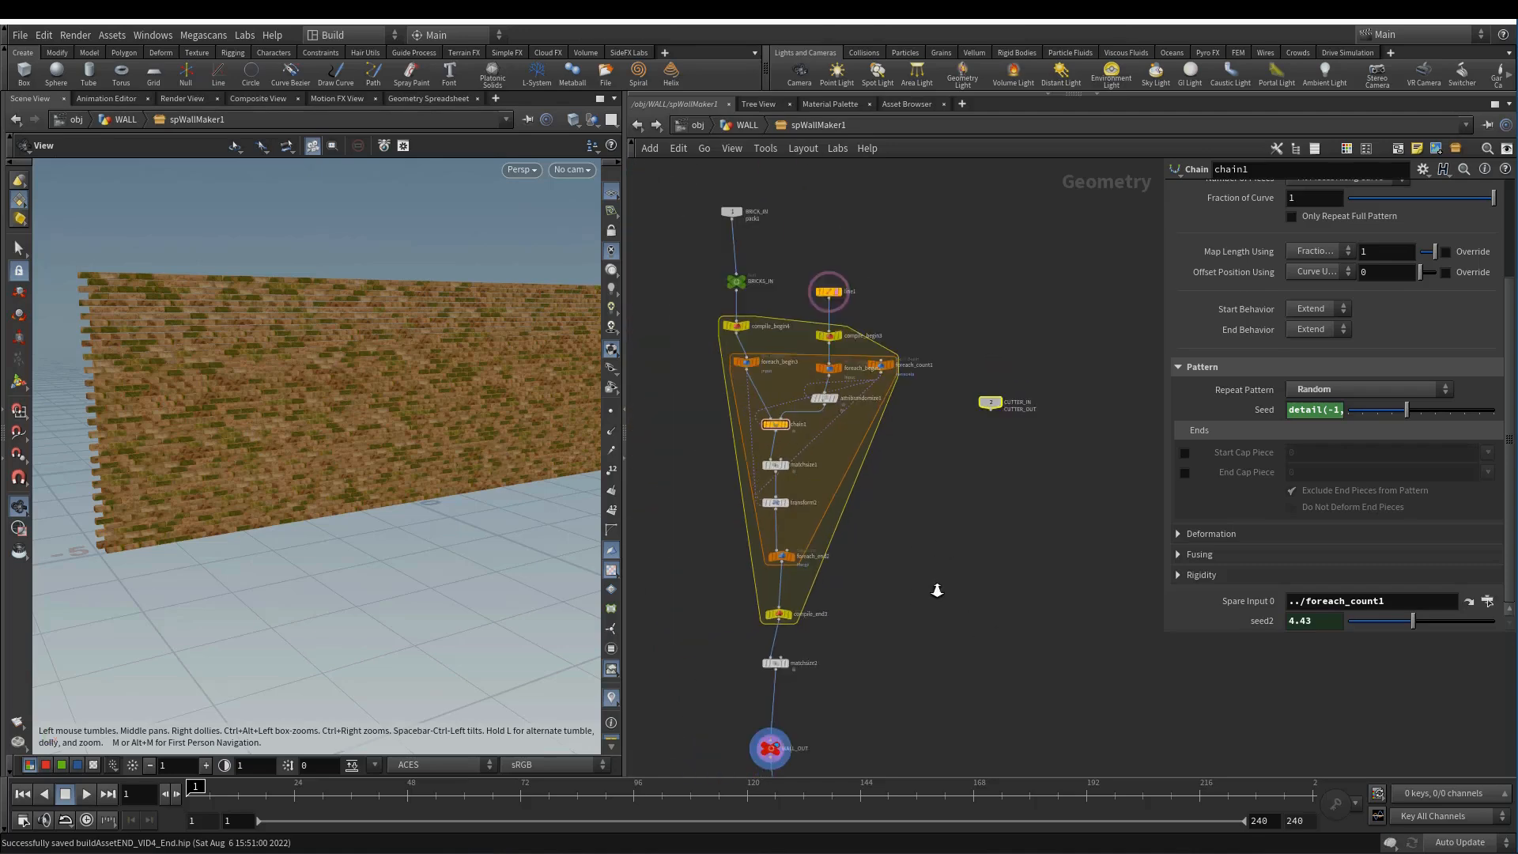
pyautogui.scroll(4, 937, 591)
pyautogui.press('Tab')
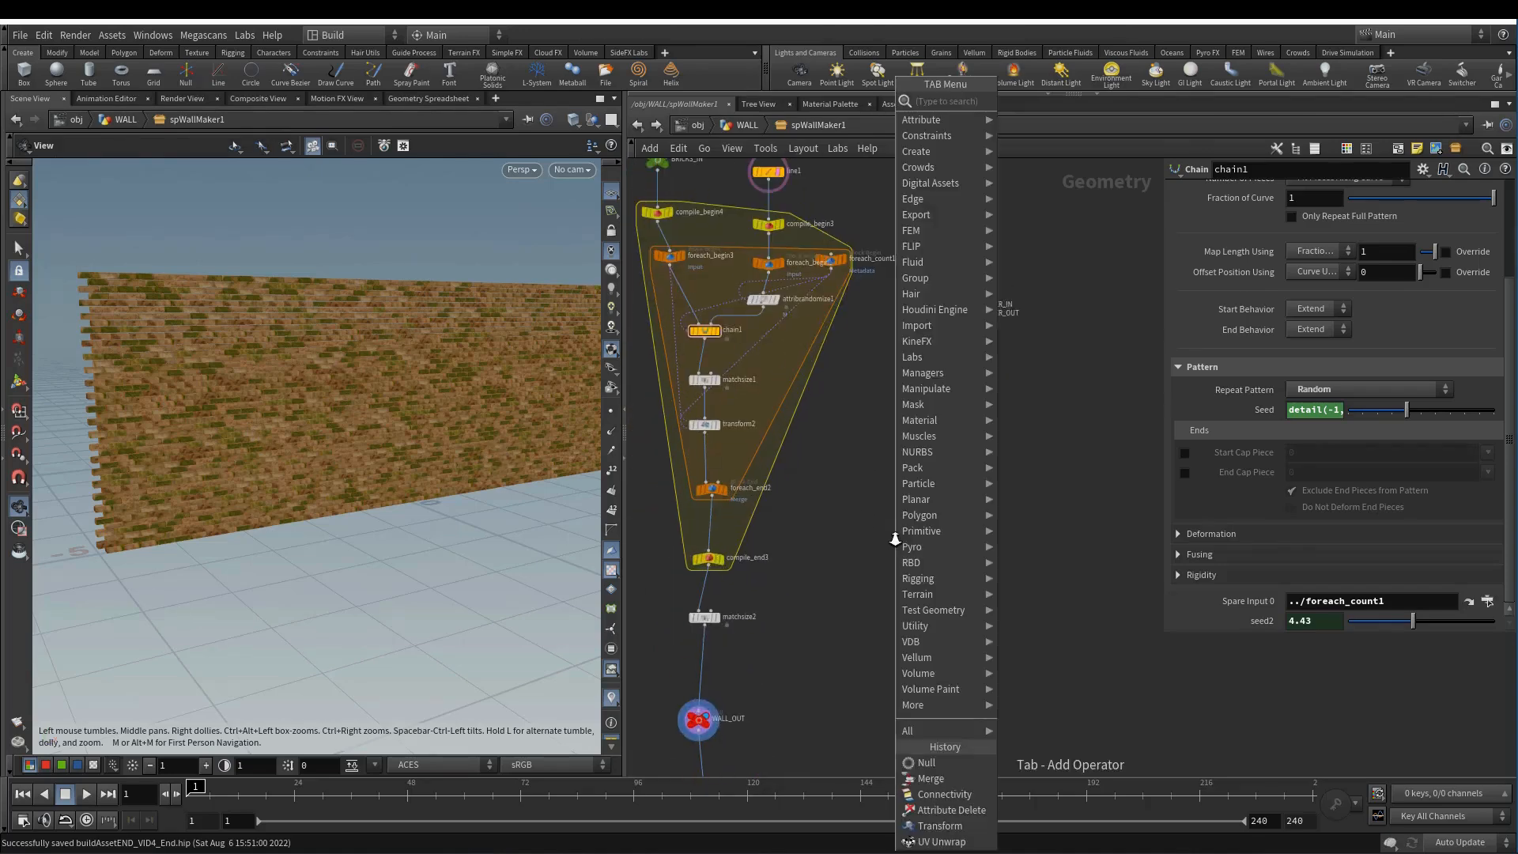
pyautogui.write('boo')
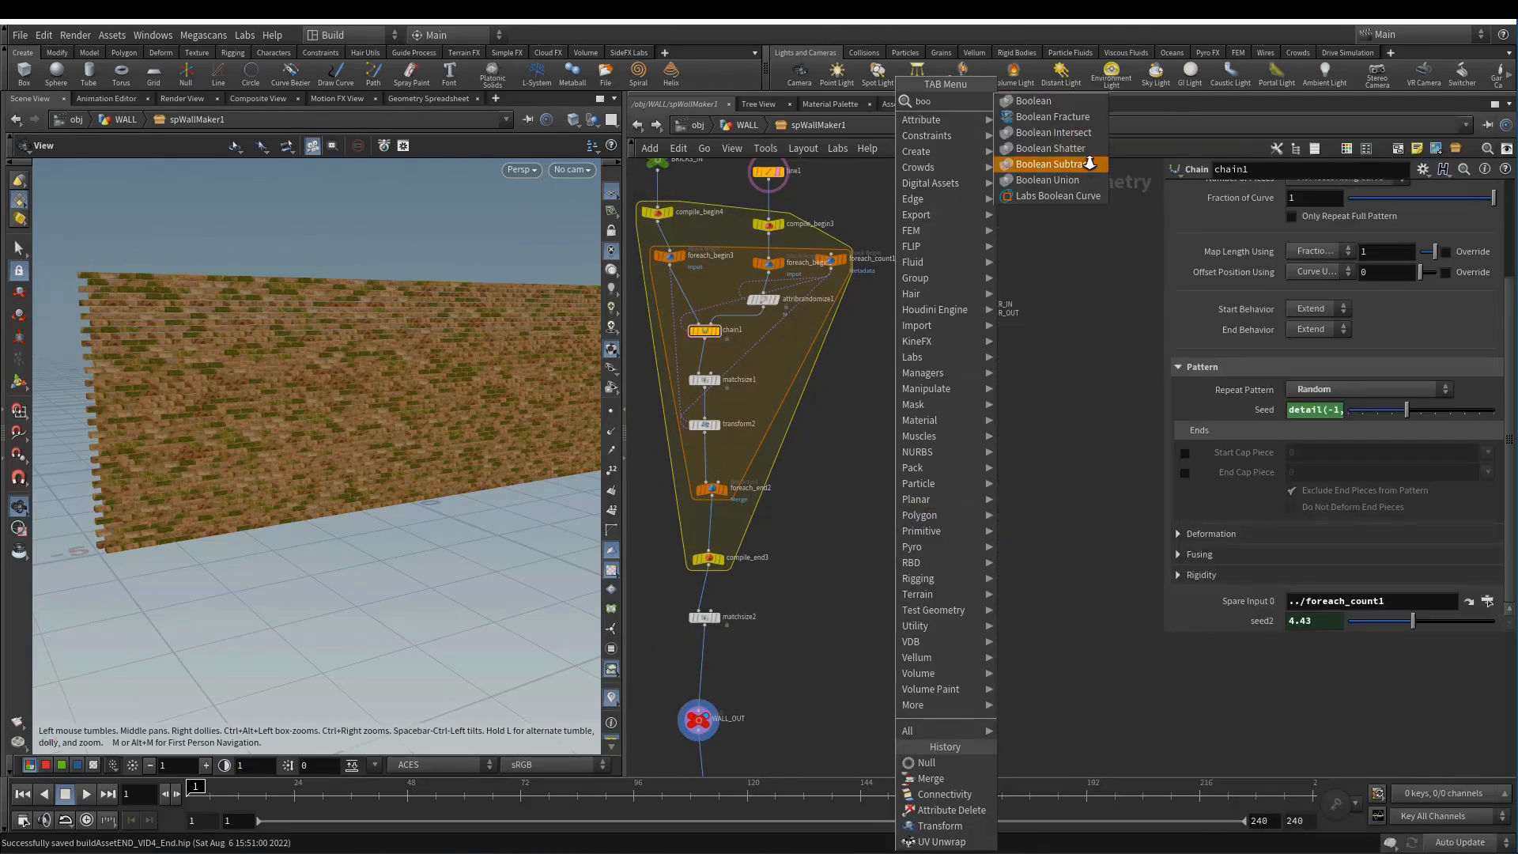
pyautogui.click(1090, 164)
pyautogui.click(875, 664)
# - Move CUTTER_IN down beside matchsize2 and place boolean1 below it, next to WALL_OUT
pyautogui.moveTo(990, 424); pyautogui.dragTo(1012, 316, button='middle')
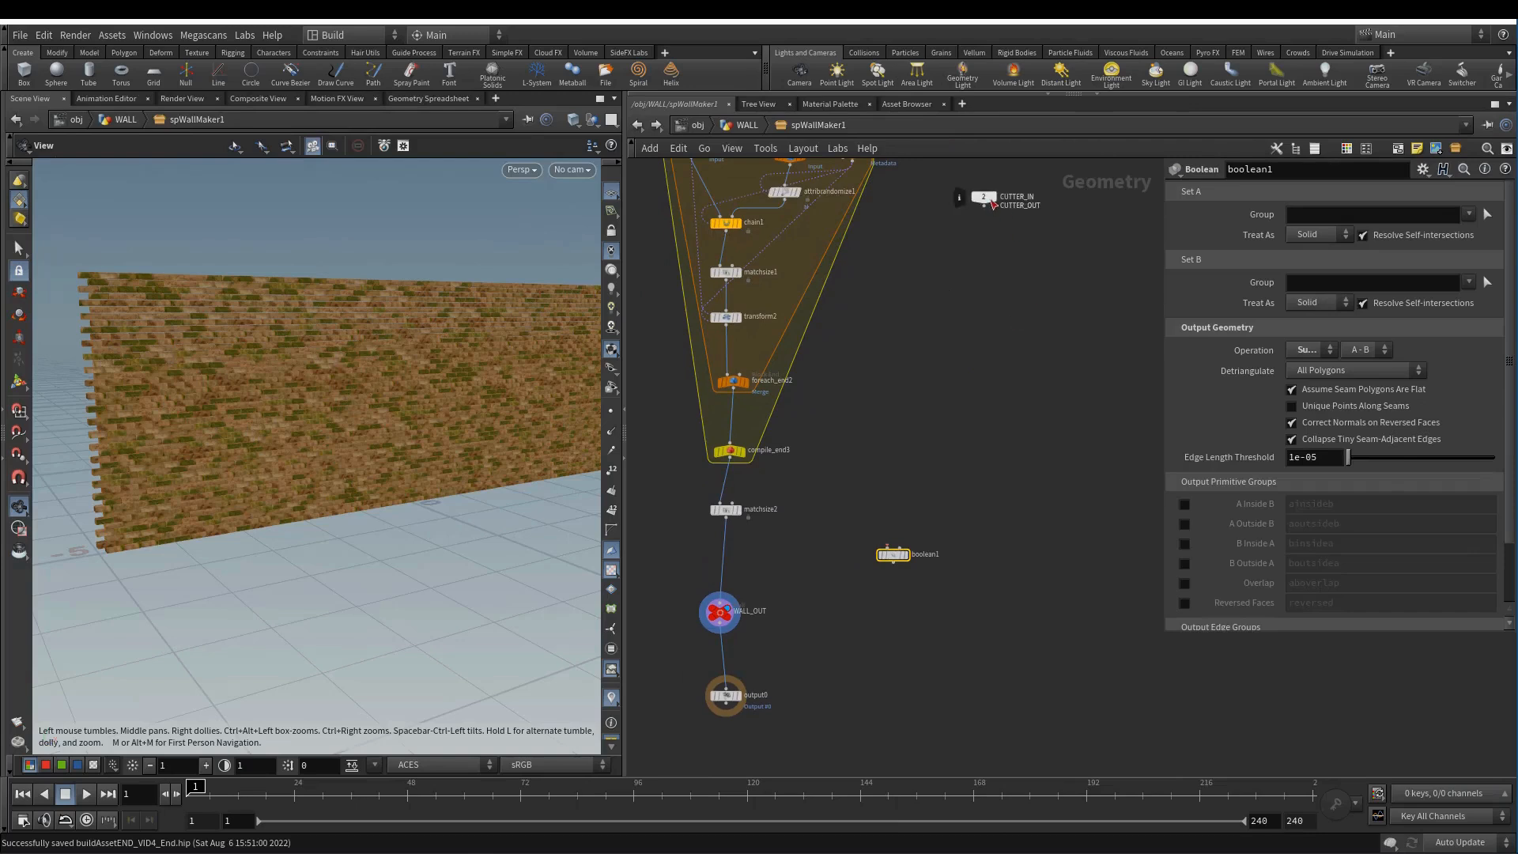
pyautogui.moveTo(994, 204); pyautogui.dragTo(1043, 522)
pyautogui.moveTo(1042, 521); pyautogui.dragTo(1017, 433, button='middle')
pyautogui.moveTo(870, 467); pyautogui.dragTo(865, 558)
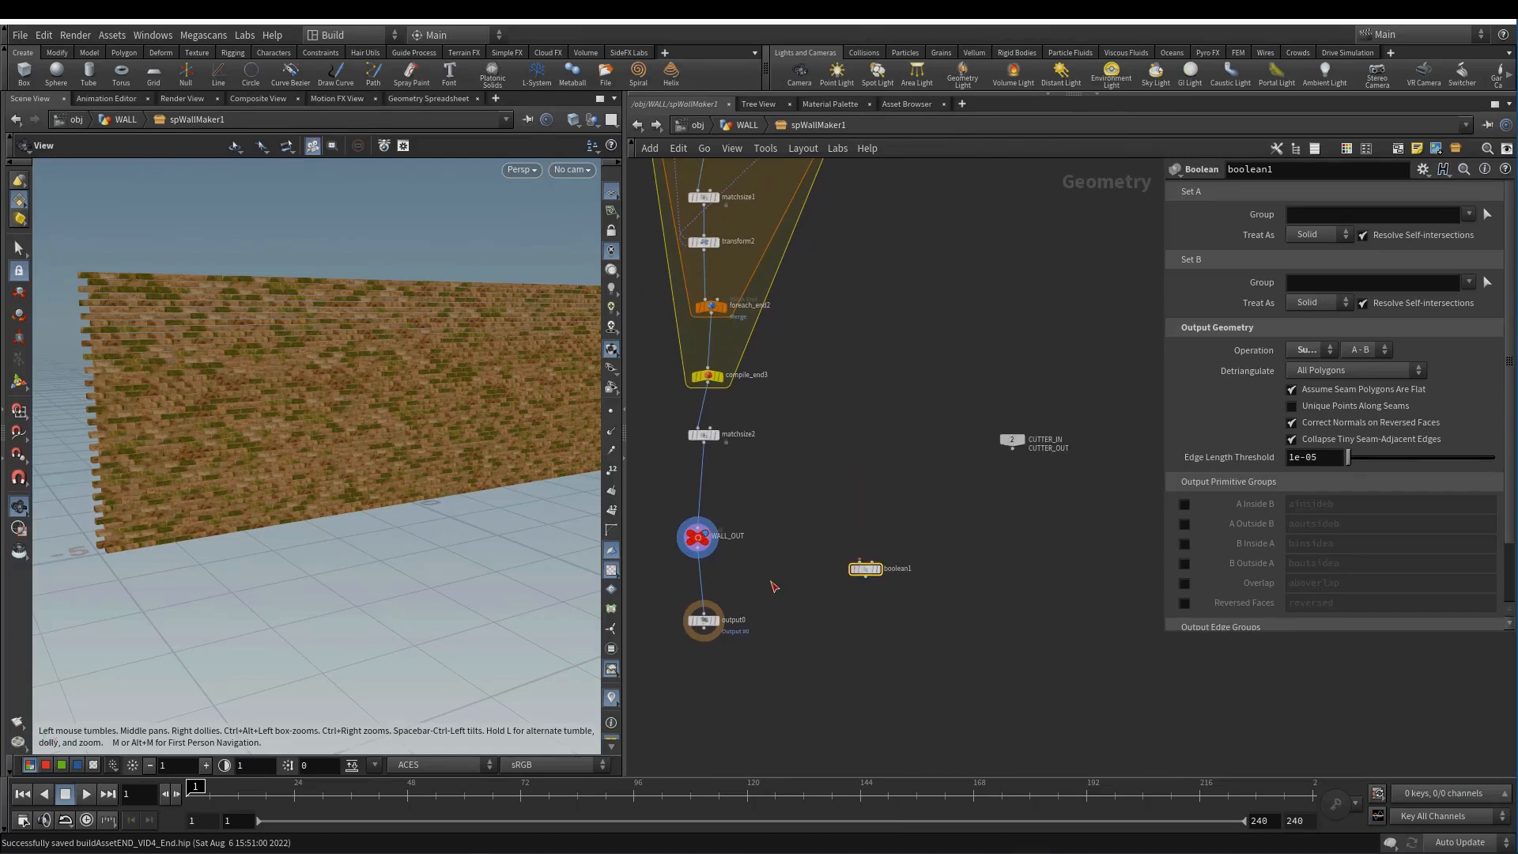
# - Connect WALL_OUT to boolean1's first input and CUTTER_IN to its second input, and display boolean1
pyautogui.click(693, 544)
pyautogui.click(856, 548)
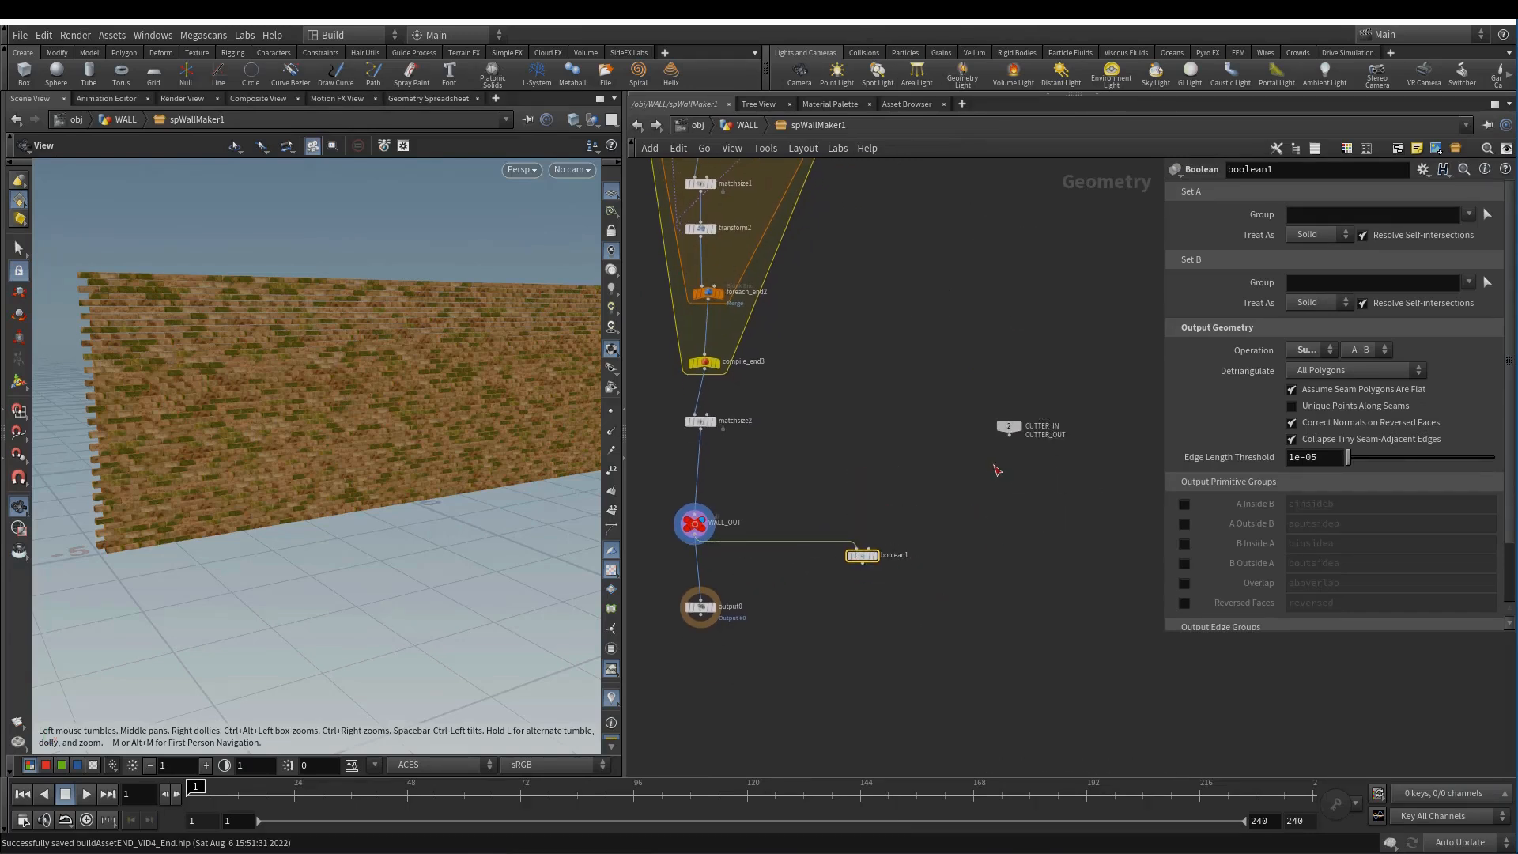
pyautogui.click(1009, 434)
pyautogui.click(870, 548)
pyautogui.scroll(5, 873, 545)
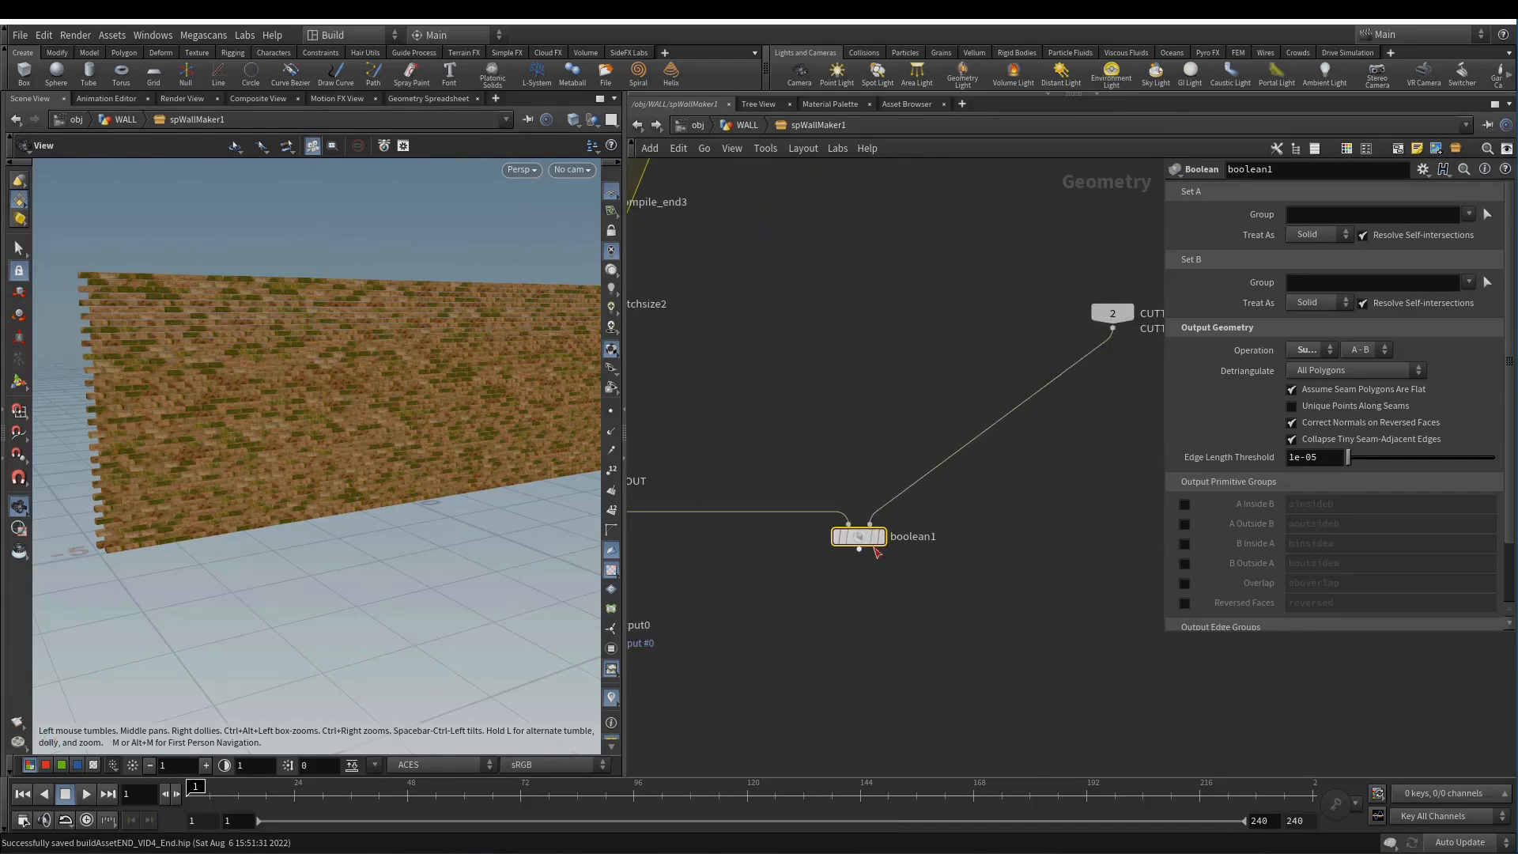
pyautogui.click(885, 541)
# - Move CUTTER_IN closer to boolean1 and check boolean1's geometry information
pyautogui.moveTo(973, 559); pyautogui.dragTo(903, 571, button='middle')
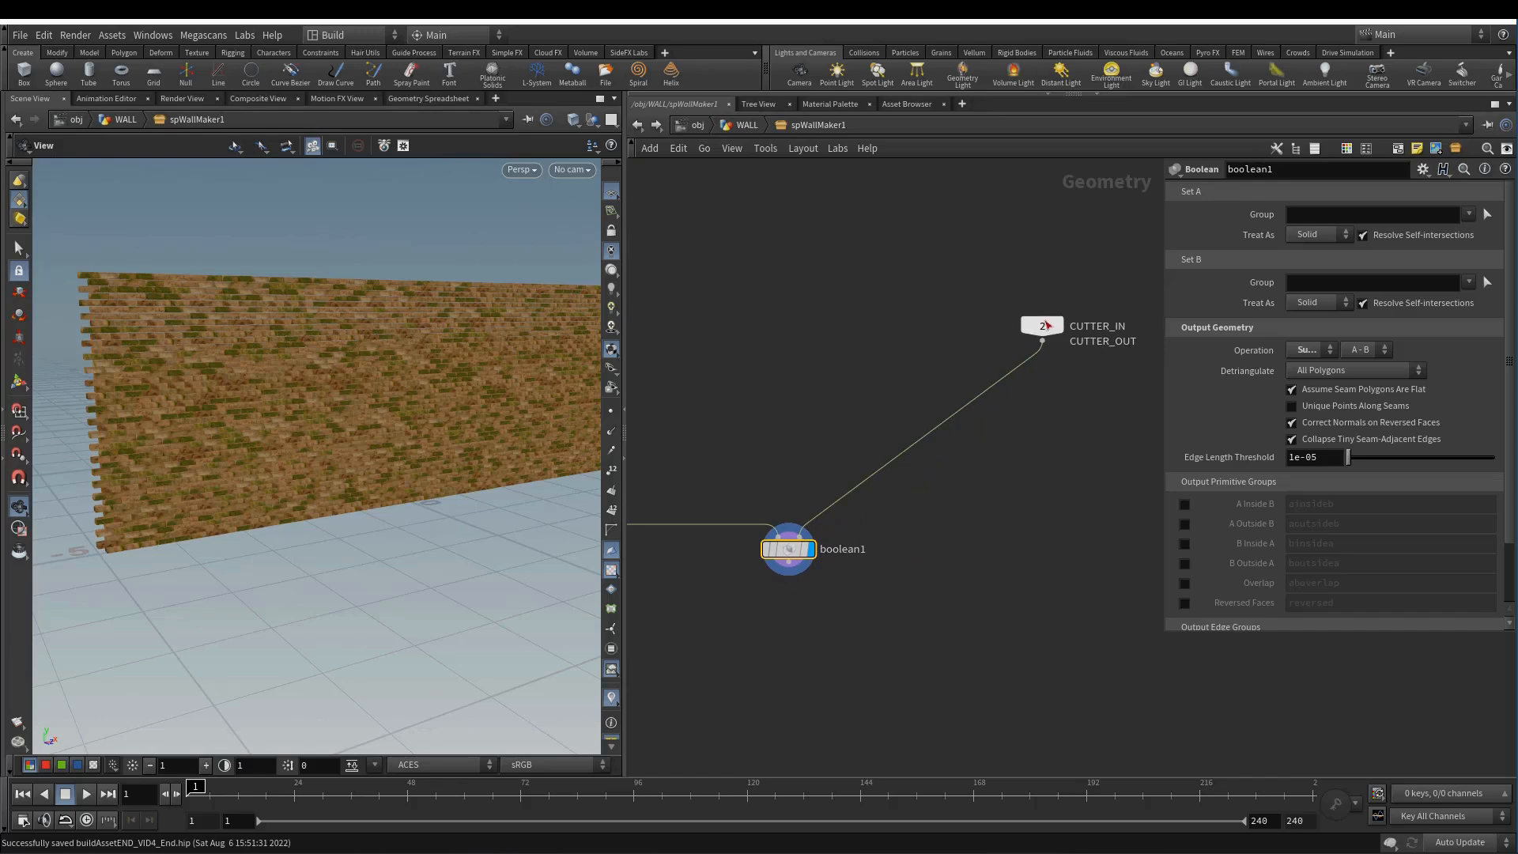
pyautogui.moveTo(1044, 327); pyautogui.dragTo(937, 366)
pyautogui.middleClick(787, 554)
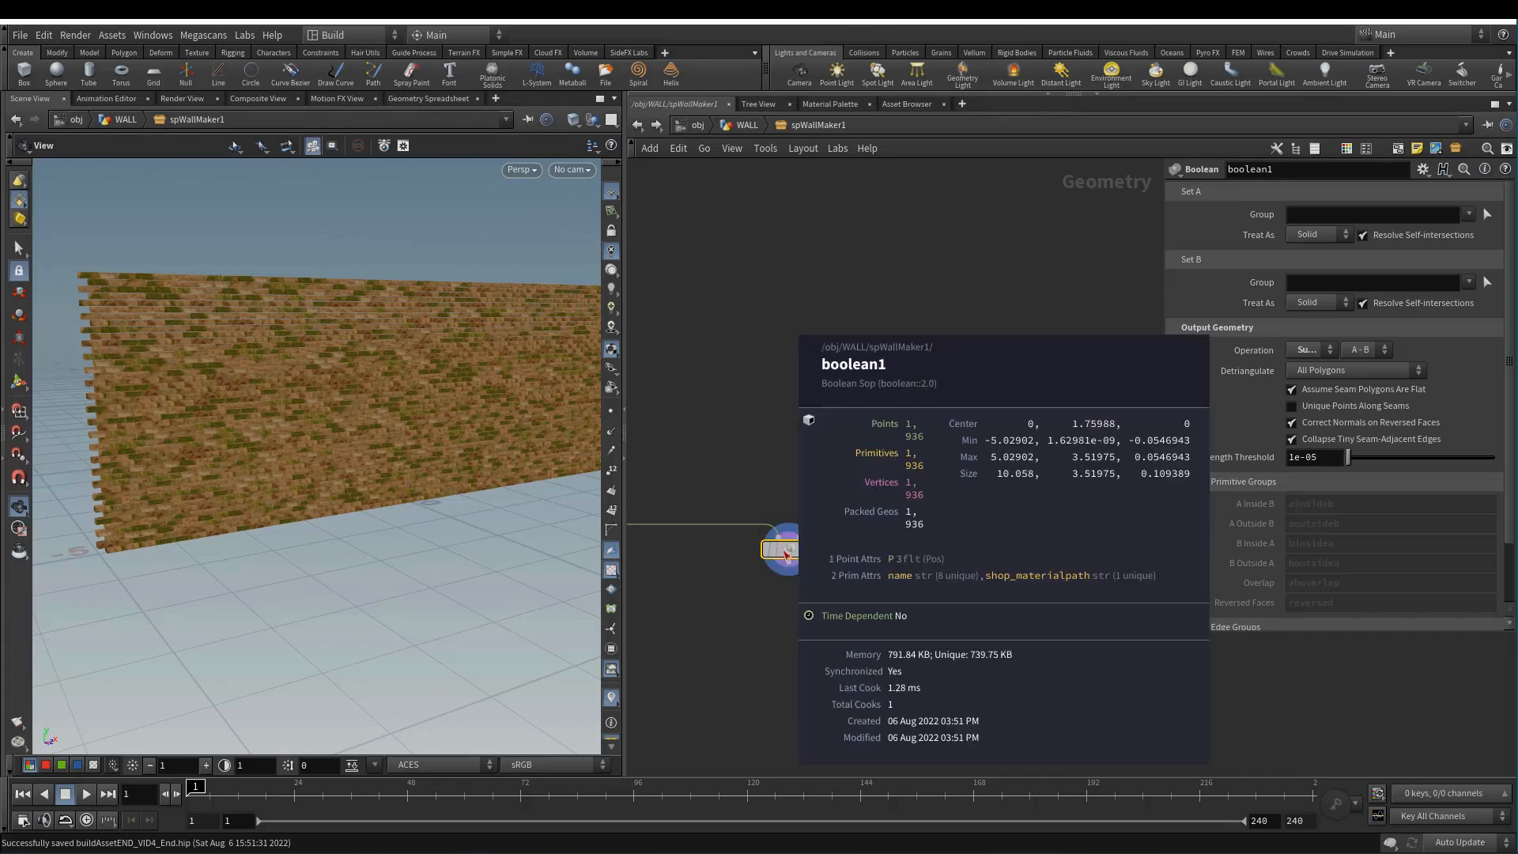
pyautogui.moveTo(701, 430); pyautogui.dragTo(774, 433, button='middle')
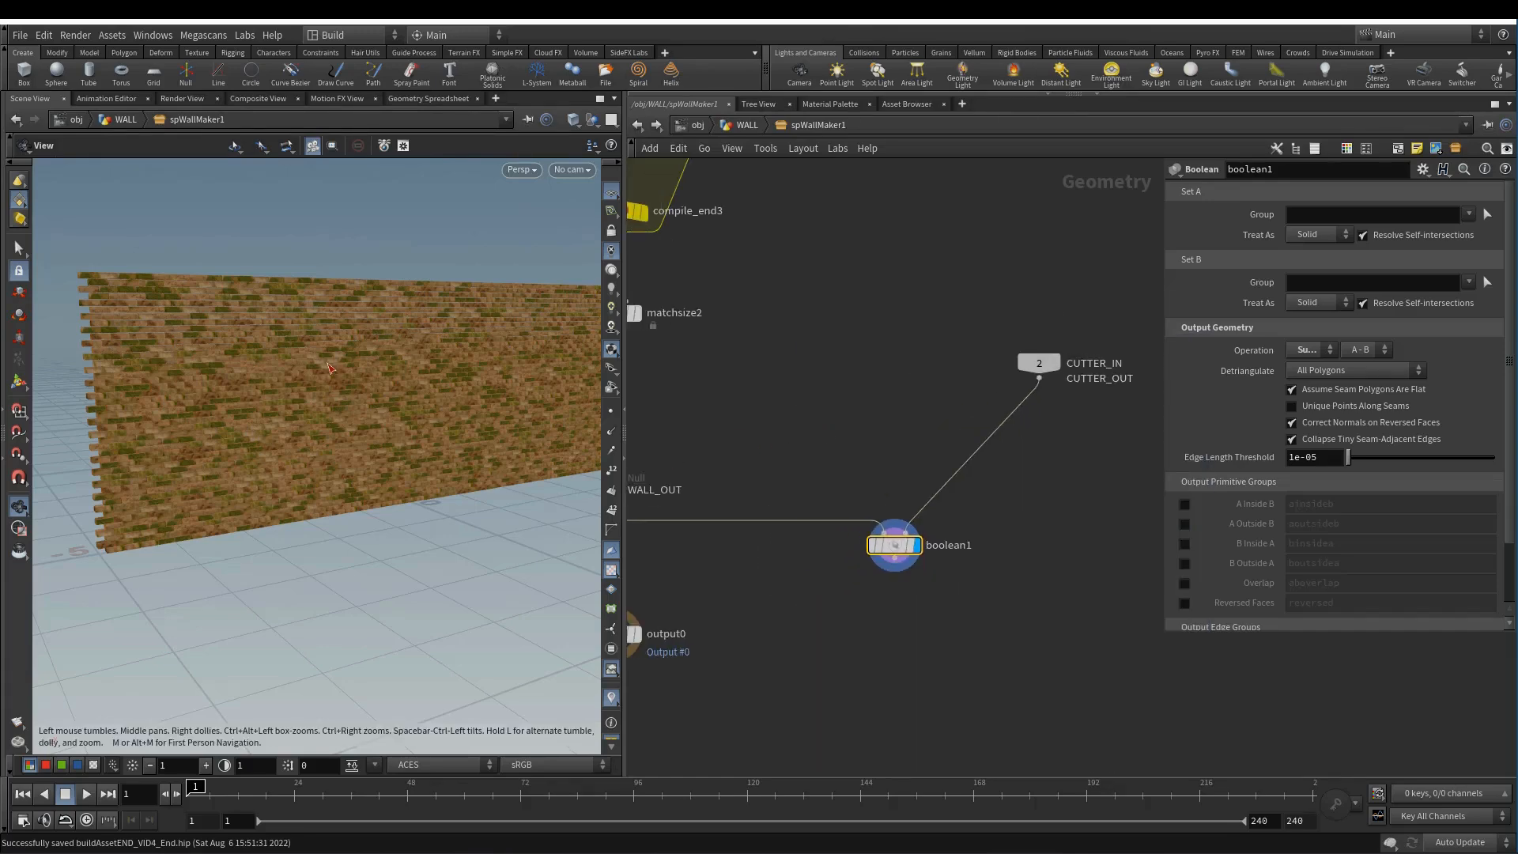
pyautogui.press('w')
pyautogui.press('w')
pyautogui.press('h')
# - Insert an Unpack node into the wire between WALL_OUT and boolean1
pyautogui.press('Tab')
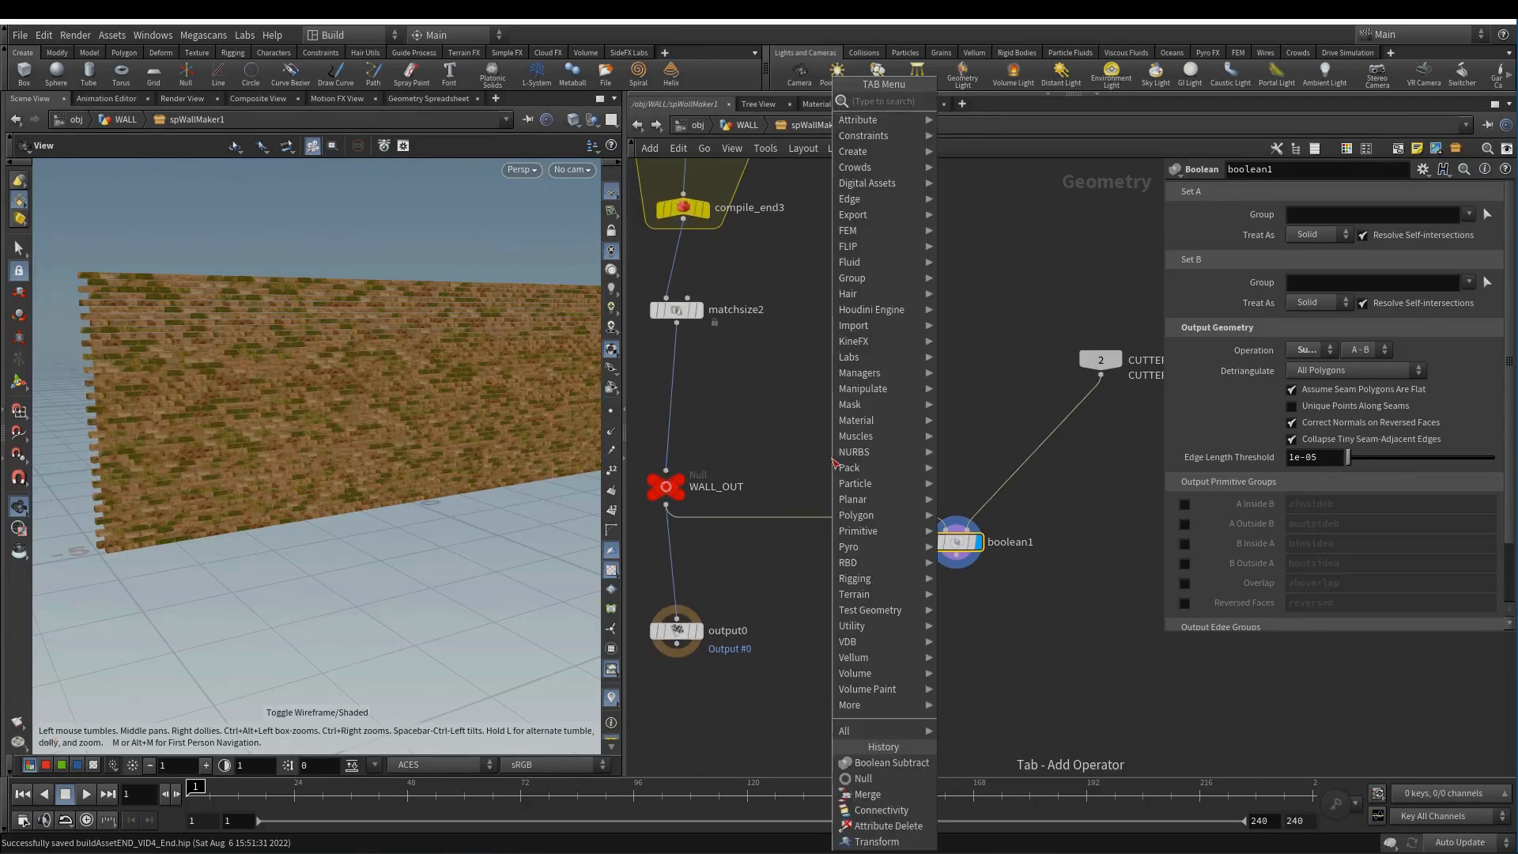
pyautogui.write('unp')
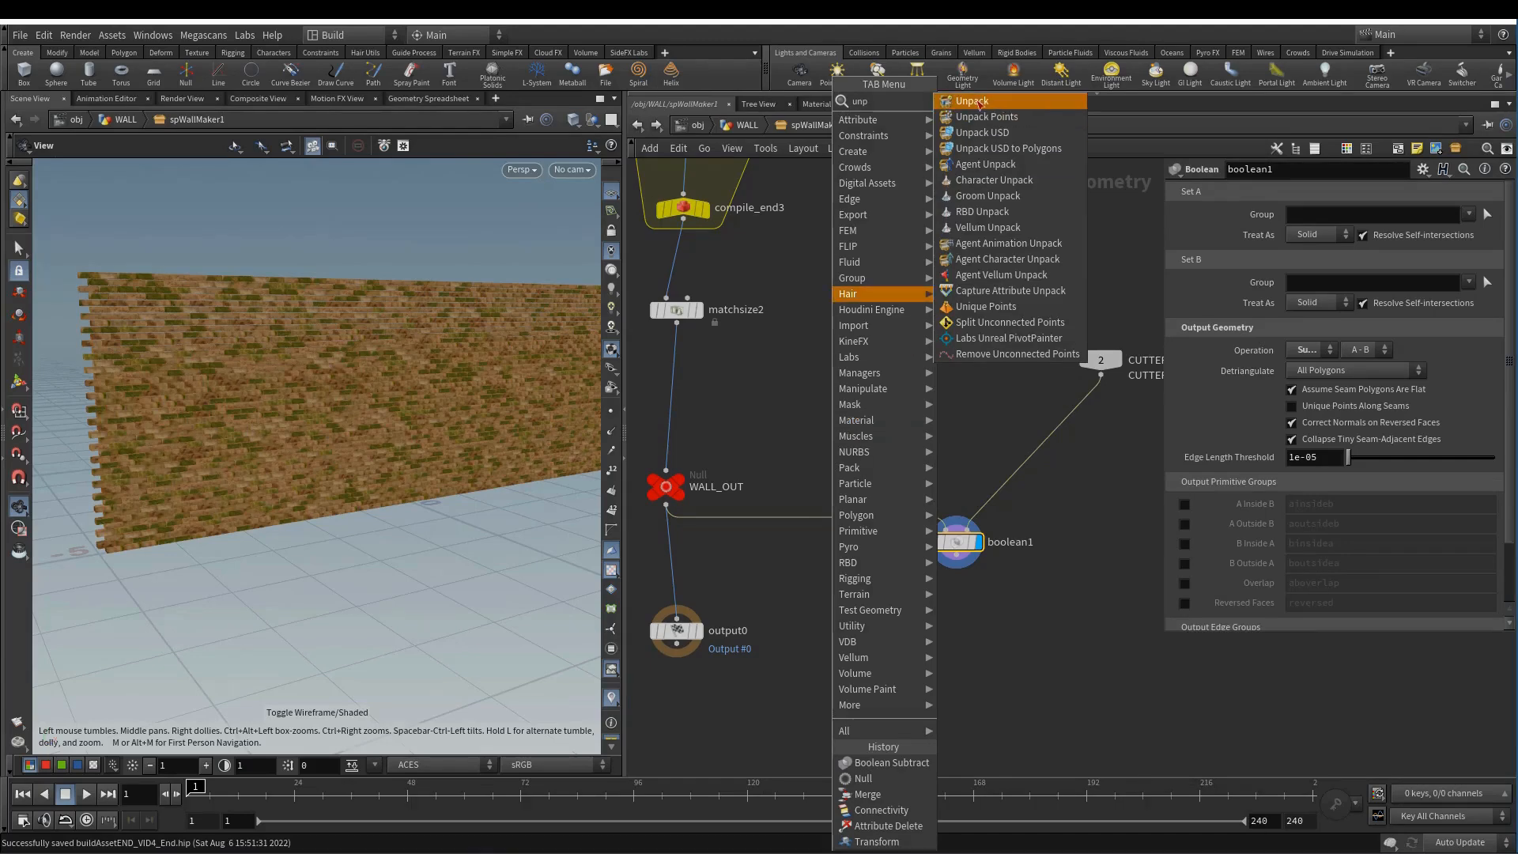
pyautogui.press('Return')
pyautogui.click(850, 422)
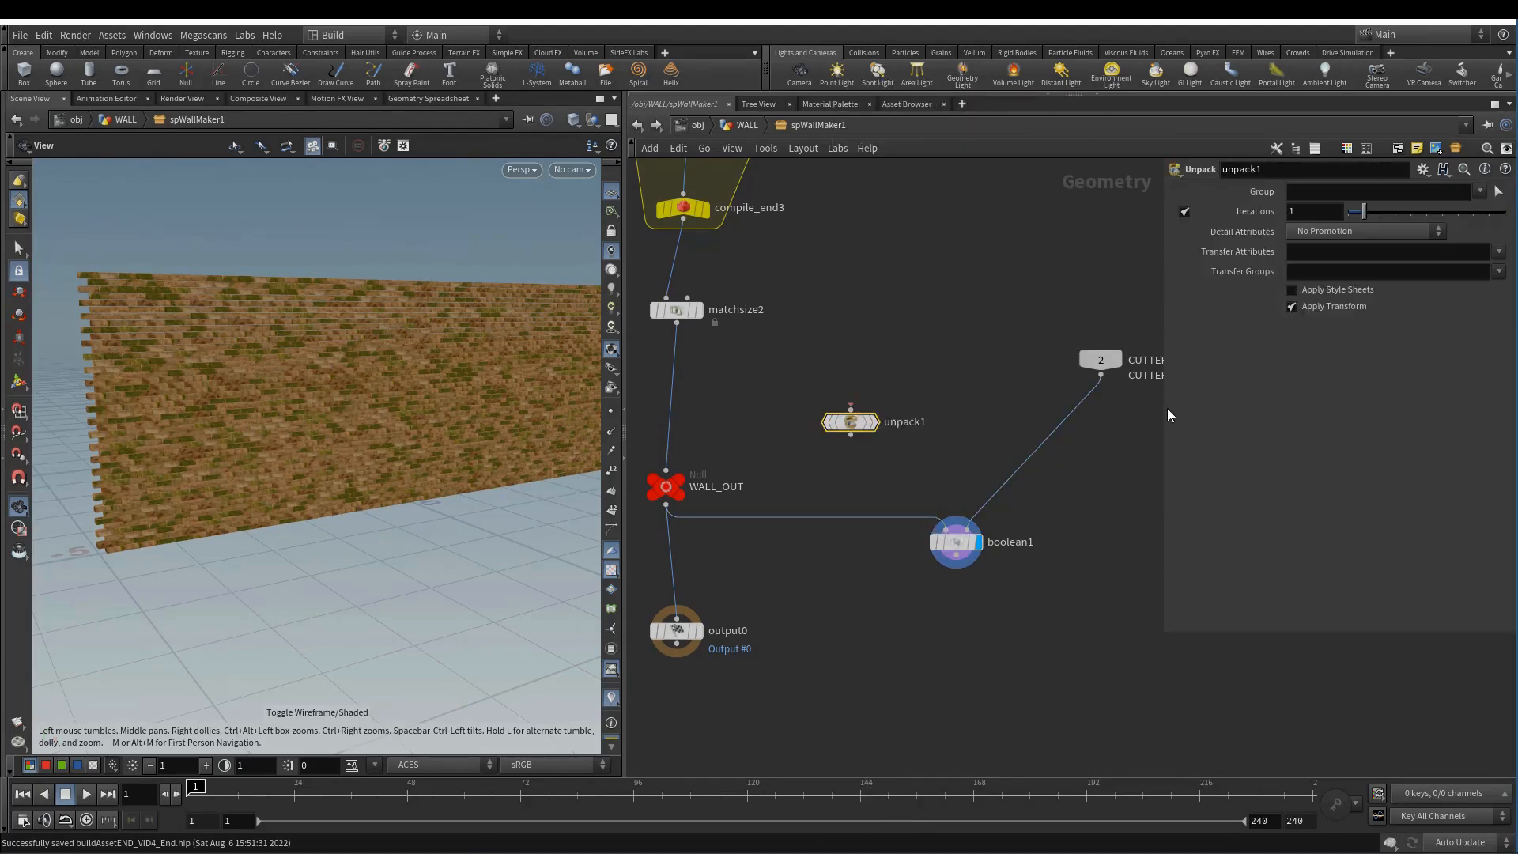
pyautogui.moveTo(850, 422); pyautogui.dragTo(817, 508)
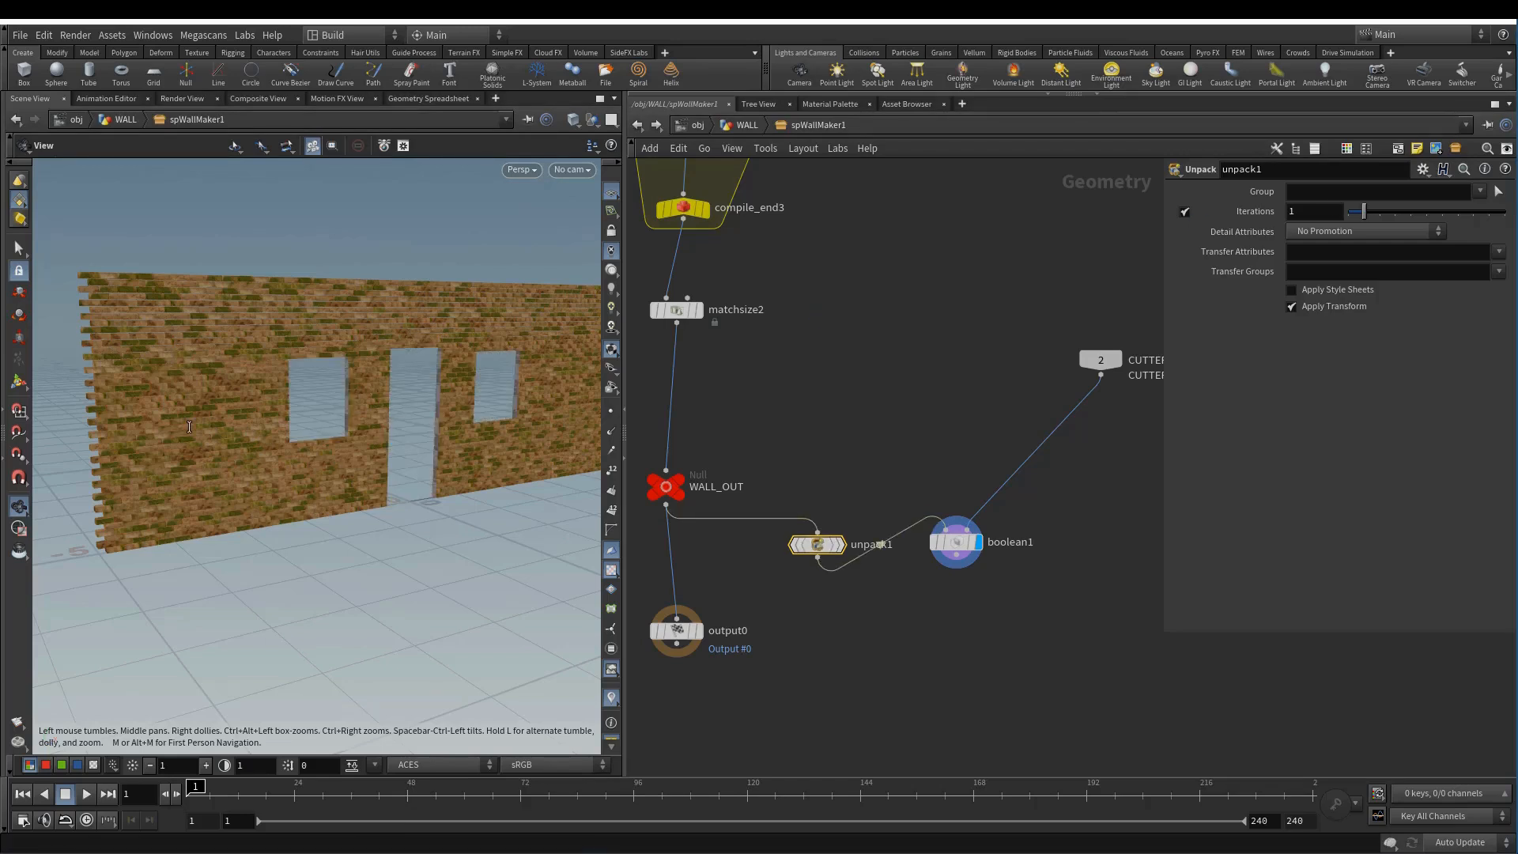
# - Examine the cut brick faces around the window and door openings in the wall
pyautogui.moveTo(451, 401); pyautogui.dragTo(364, 412)
pyautogui.moveTo(364, 411); pyautogui.dragTo(487, 423, button='right')
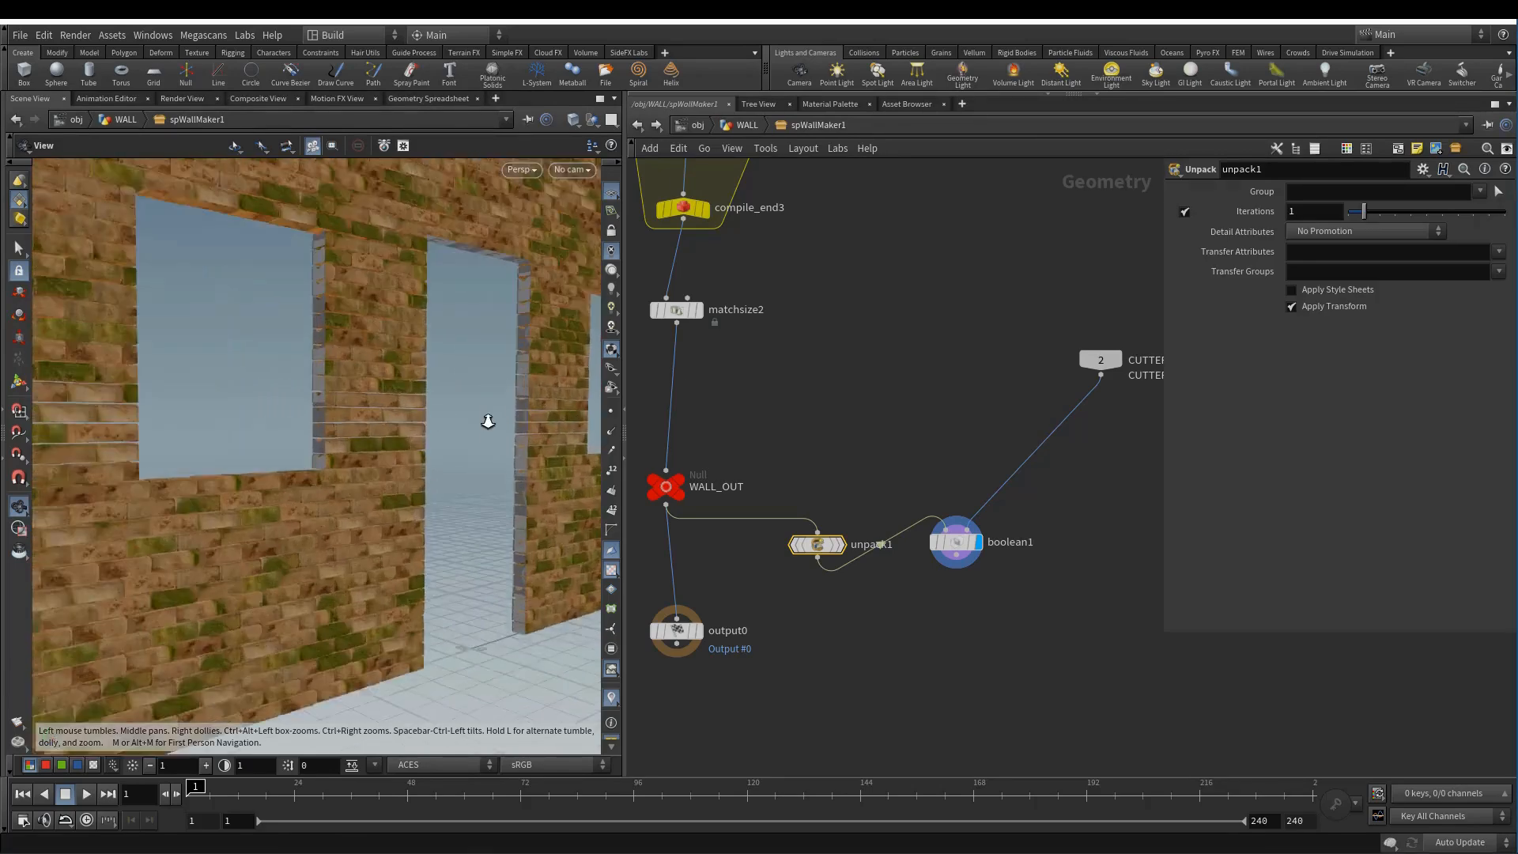
pyautogui.moveTo(488, 424); pyautogui.dragTo(363, 424)
pyautogui.moveTo(363, 424); pyautogui.dragTo(399, 421, button='right')
pyautogui.press('ctrl')
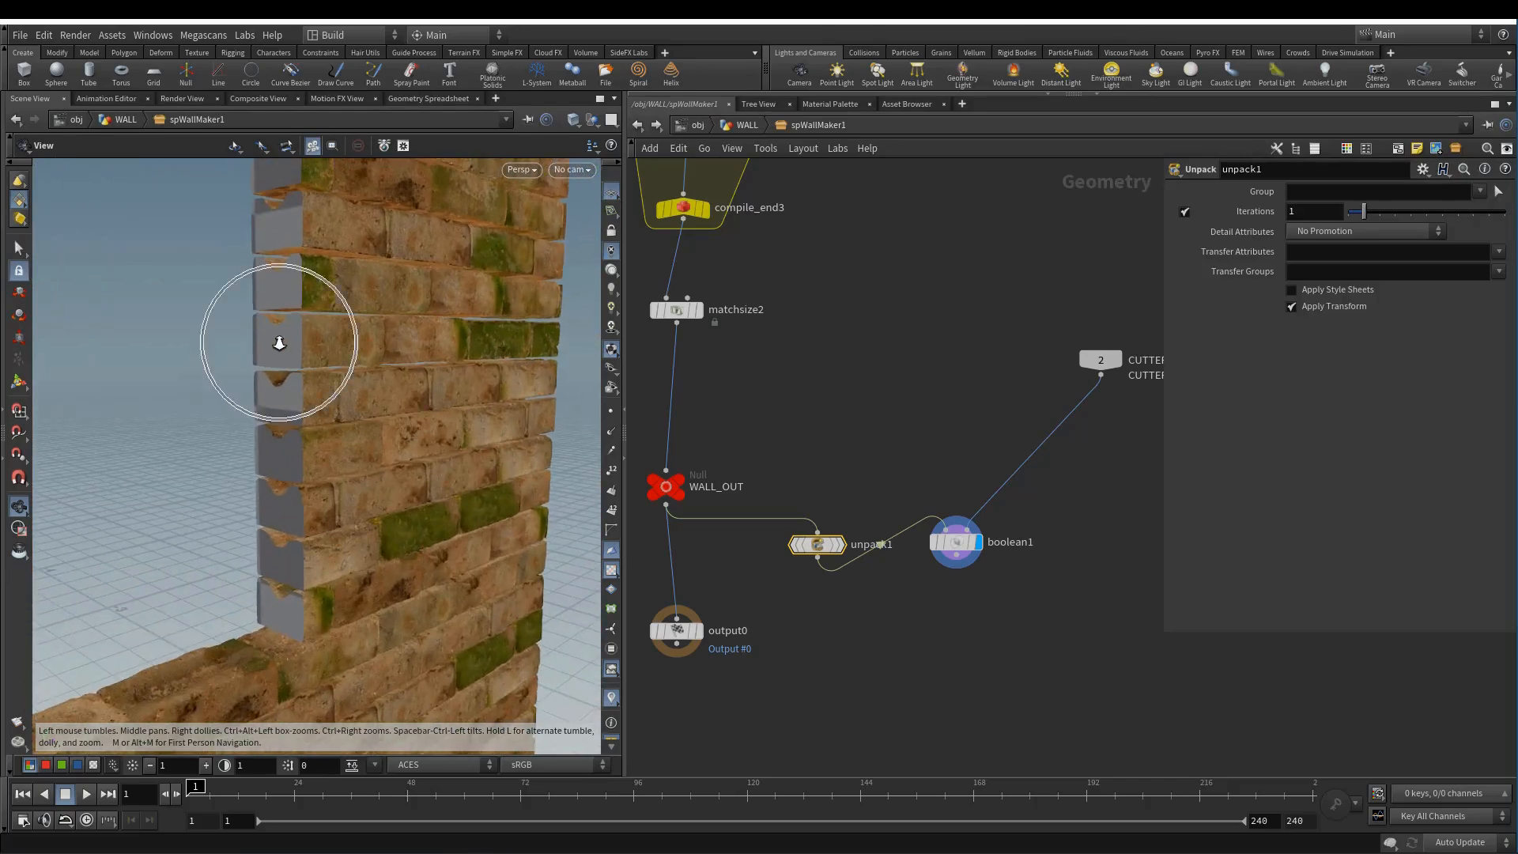
pyautogui.press('ctrl')
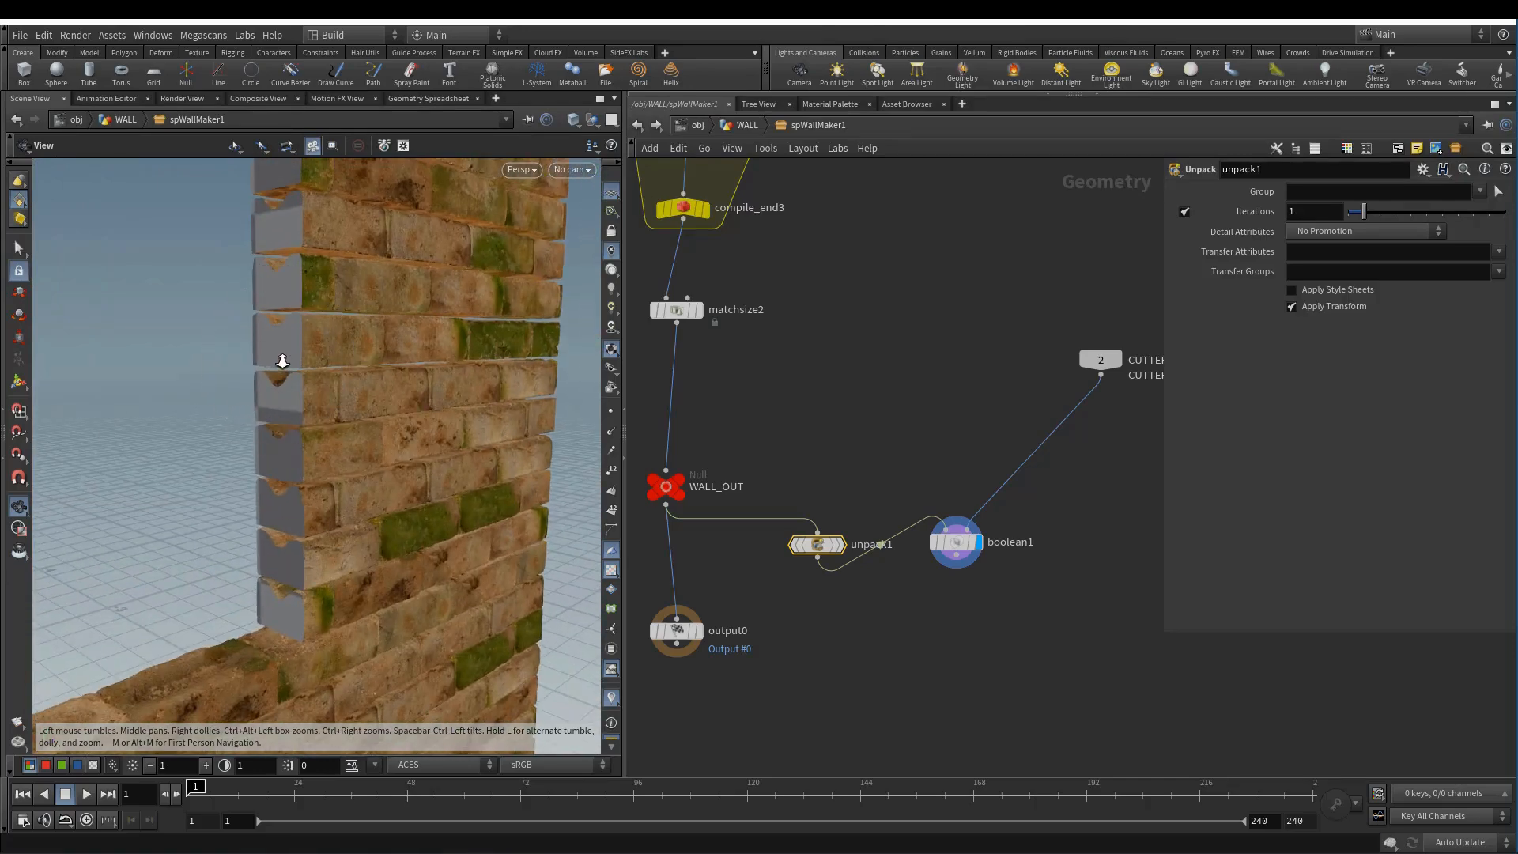
pyautogui.moveTo(397, 363); pyautogui.dragTo(335, 326, button='right')
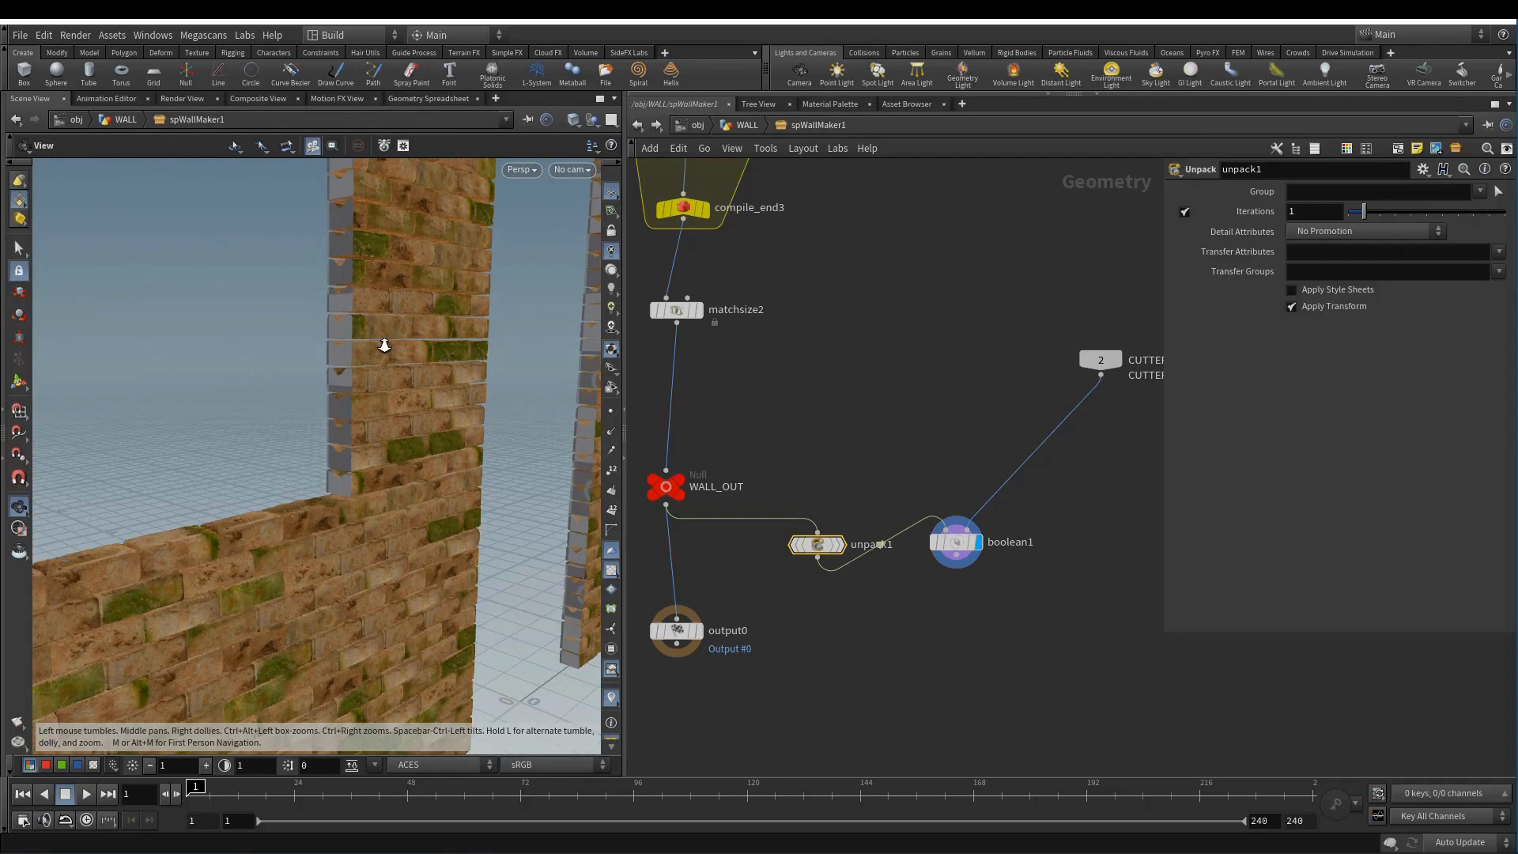
pyautogui.scroll(-5, 871, 393)
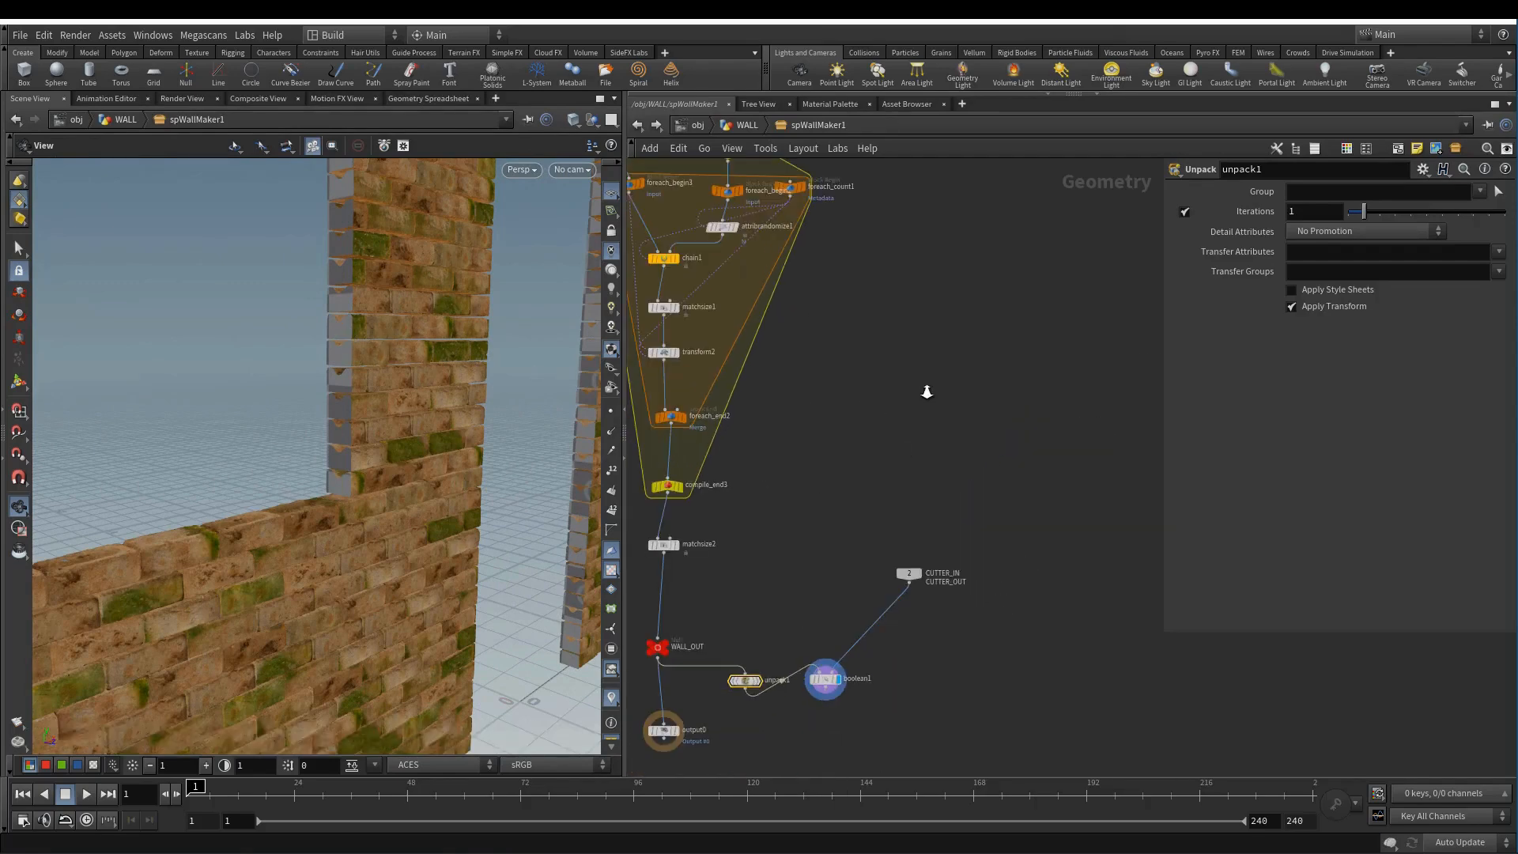
# - Return to the WALL network and insert a Material node between merge3 and CUTTER_OUT
pyautogui.press('u')
pyautogui.moveTo(783, 649); pyautogui.dragTo(775, 717, button='middle')
pyautogui.scroll(2, 914, 506)
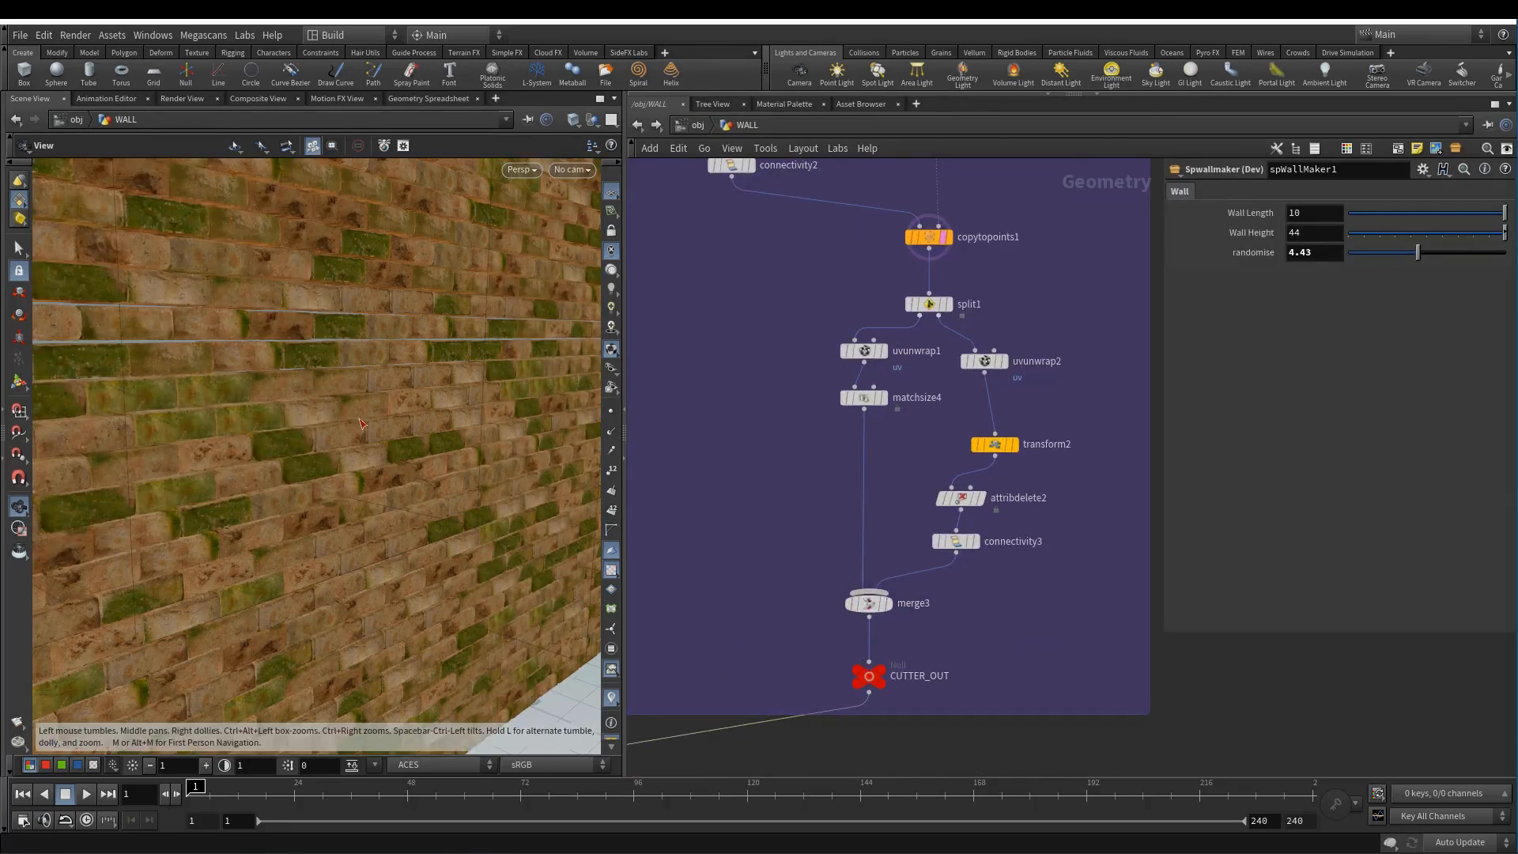
pyautogui.moveTo(747, 542); pyautogui.dragTo(1099, 279, button='middle')
pyautogui.moveTo(885, 607); pyautogui.dragTo(729, 669, button='middle')
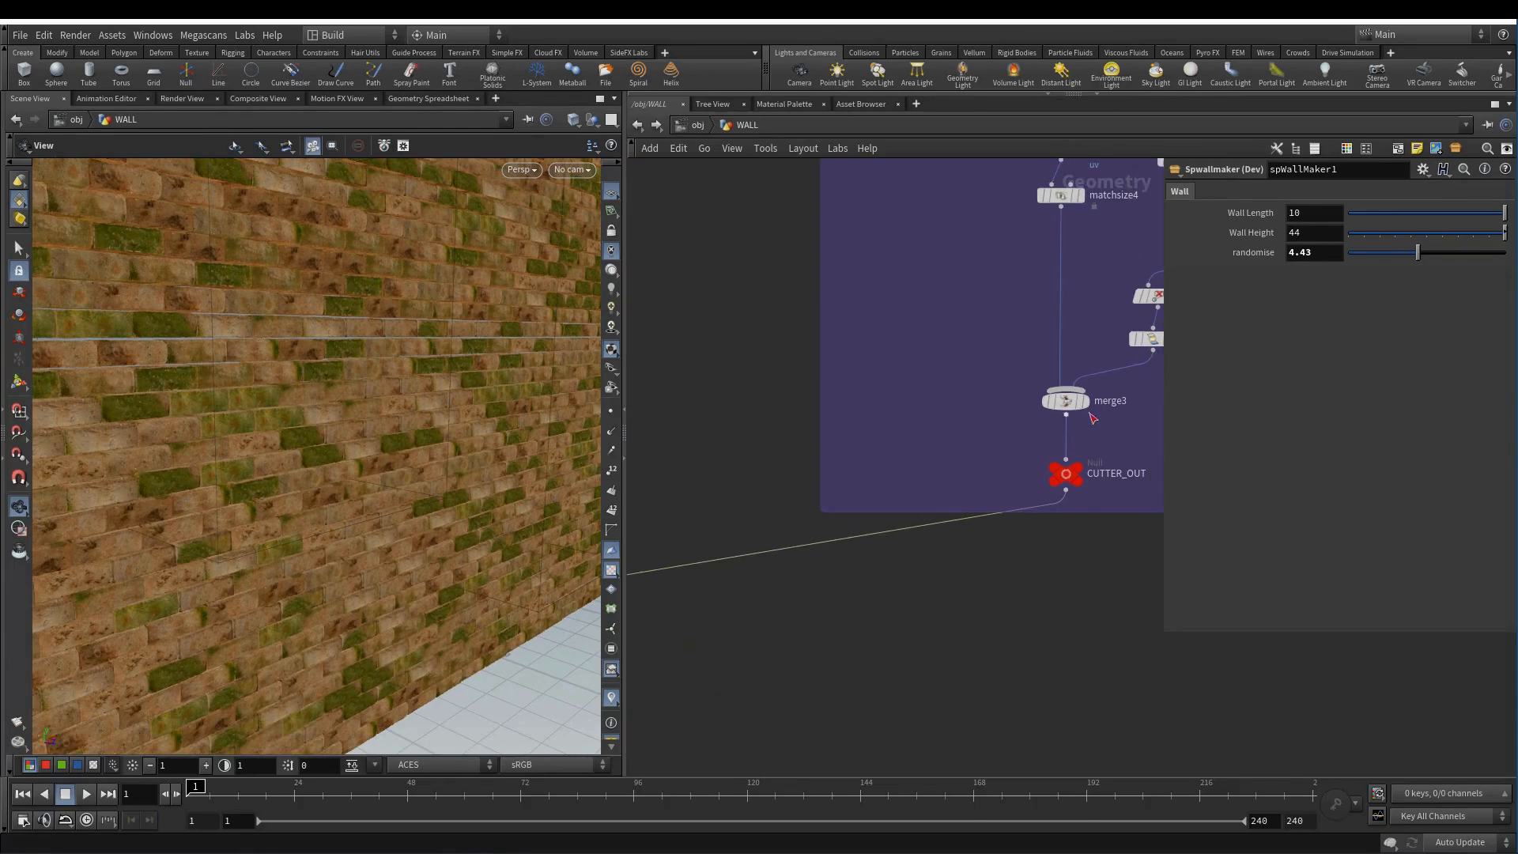
pyautogui.moveTo(863, 639); pyautogui.dragTo(1114, 562, button='middle')
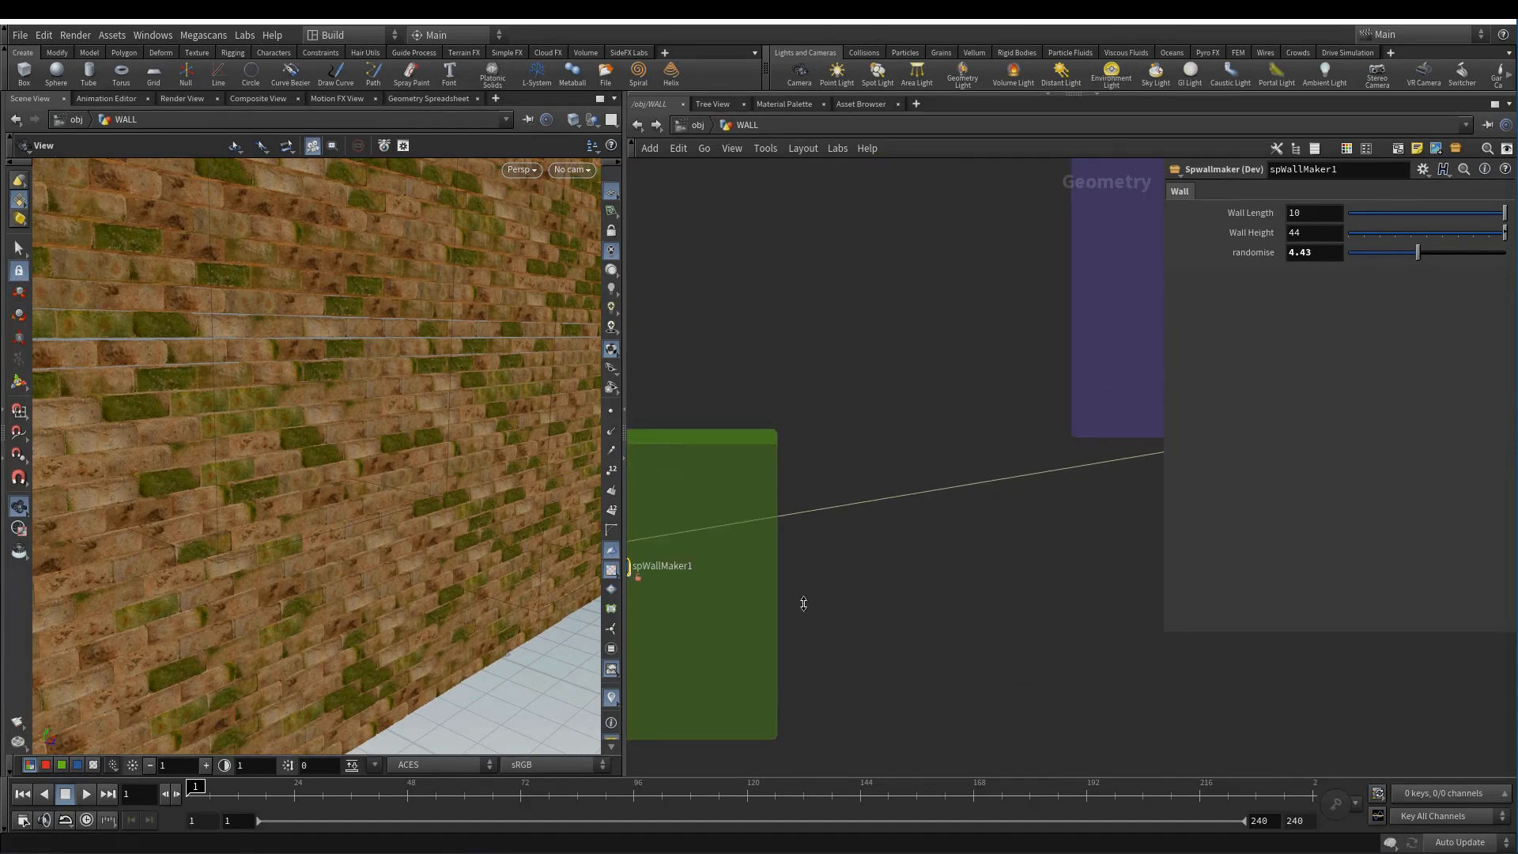
pyautogui.moveTo(804, 604); pyautogui.dragTo(855, 587, button='middle')
pyautogui.moveTo(977, 573); pyautogui.dragTo(669, 710, button='middle')
pyautogui.moveTo(975, 420); pyautogui.dragTo(769, 530, button='middle')
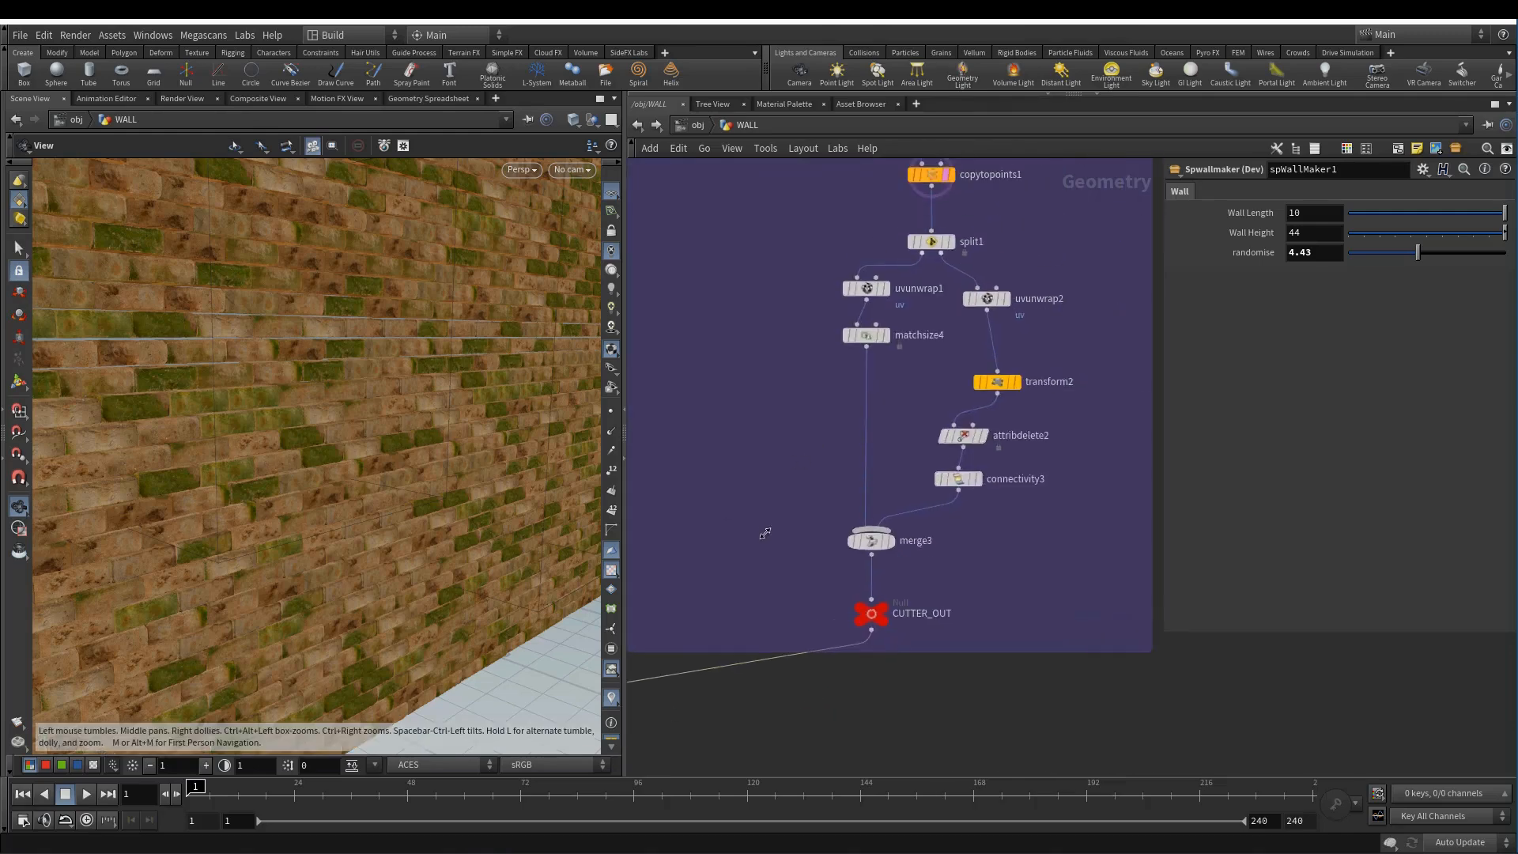
pyautogui.press('Tab')
pyautogui.write('mate')
pyautogui.press('Down')
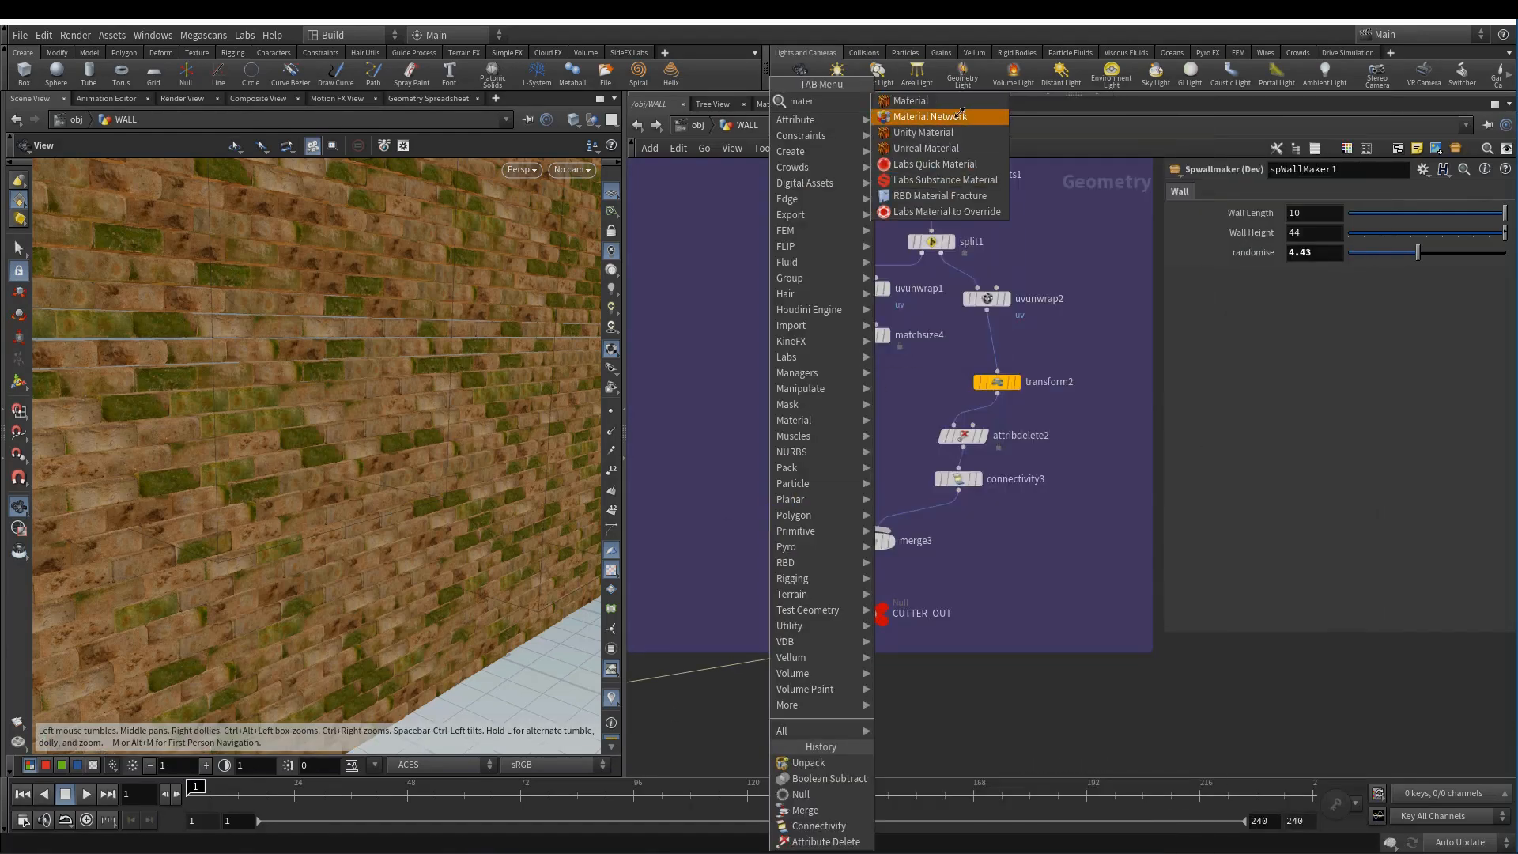
pyautogui.press('Up')
pyautogui.press('Return')
pyautogui.click(875, 586)
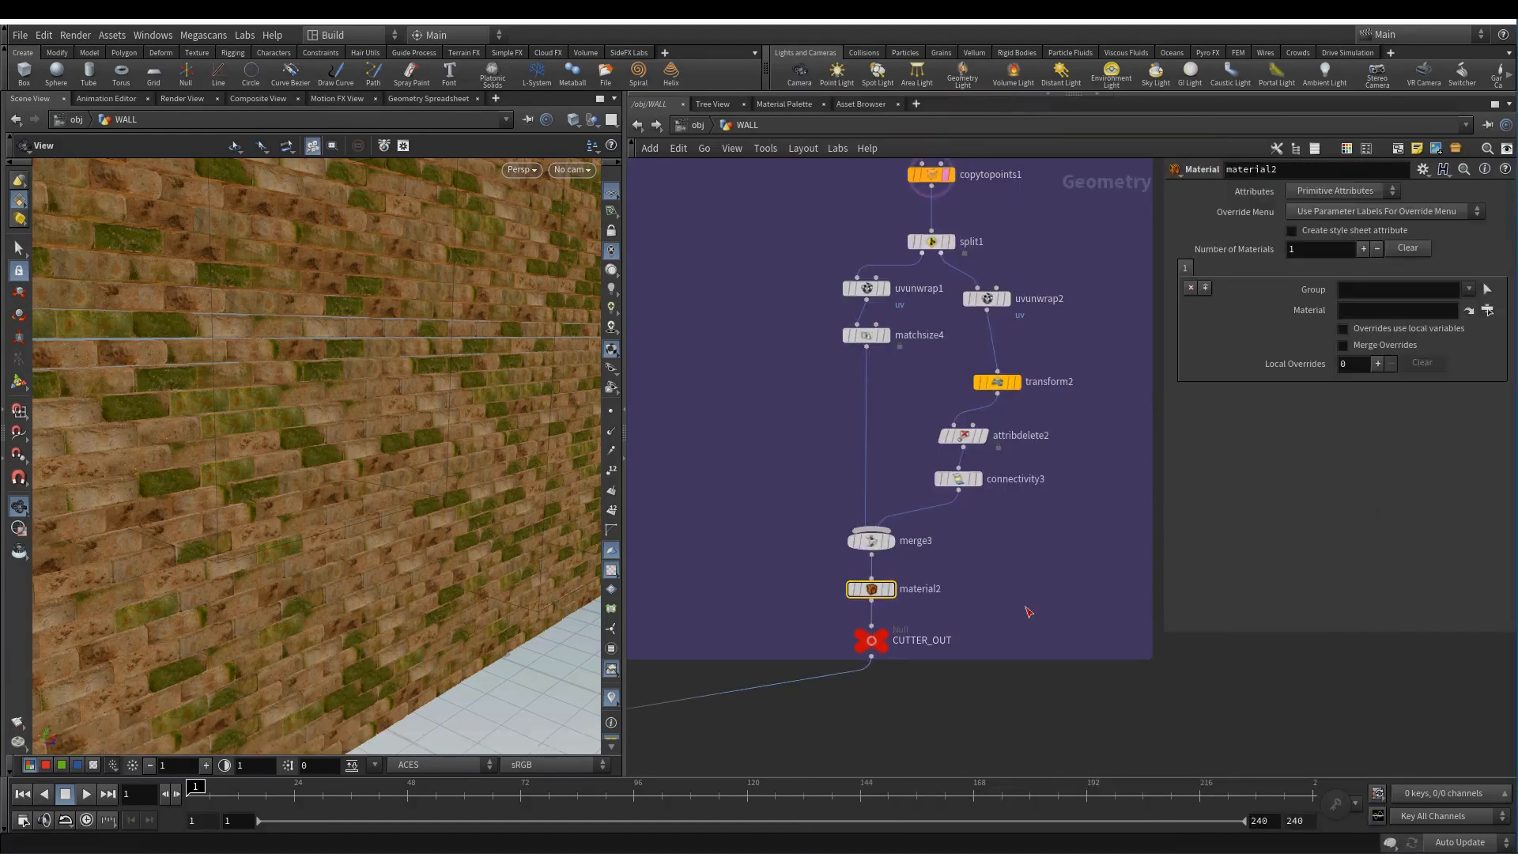
# - Assign the material /mat/Old_Bricks_0 to material2
pyautogui.click(1486, 310)
pyautogui.click(1415, 232)
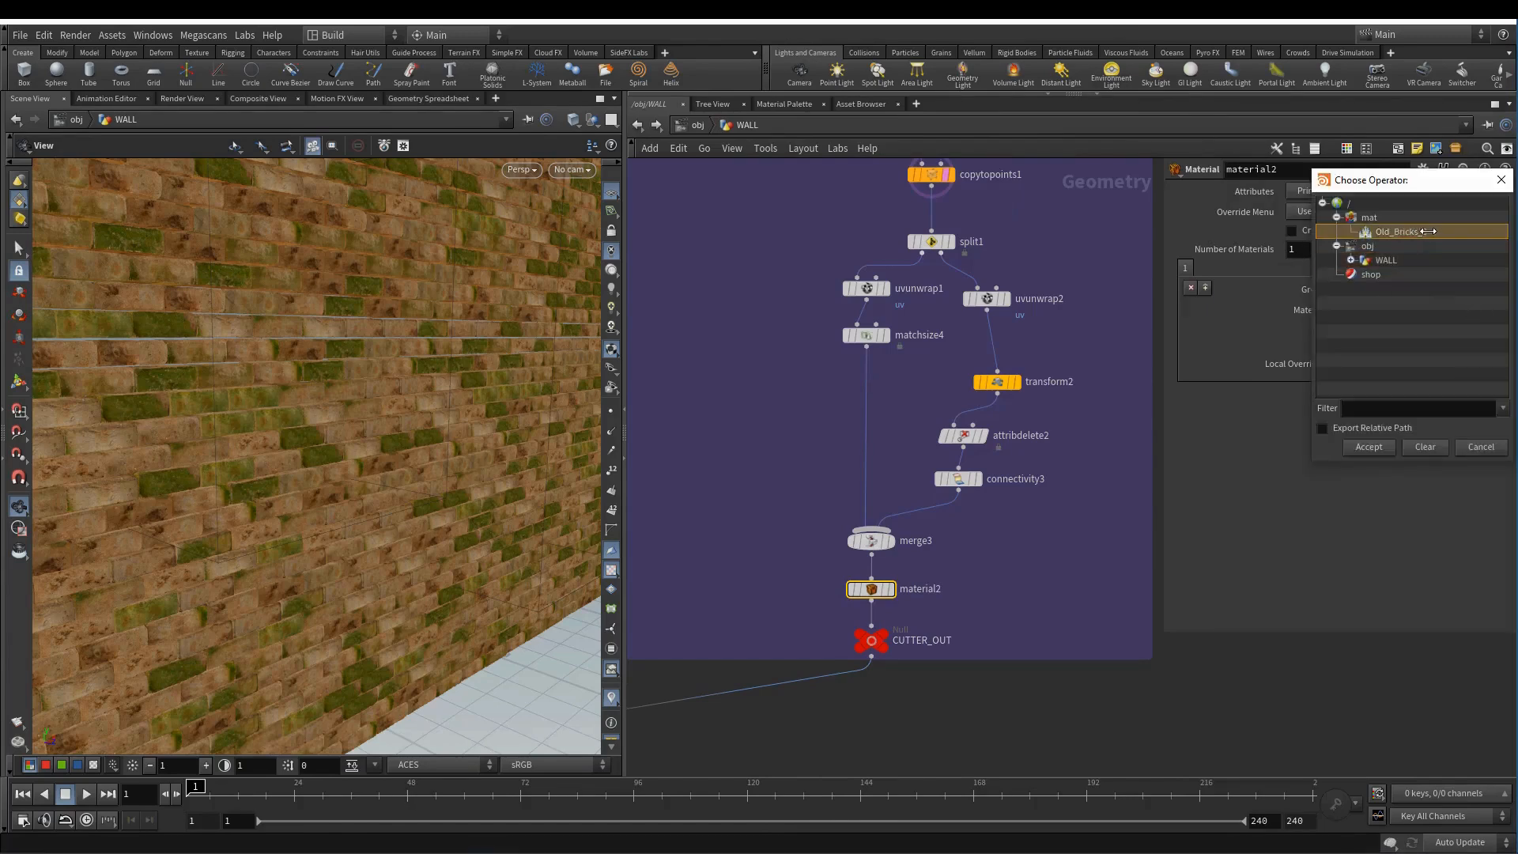
pyautogui.click(1371, 445)
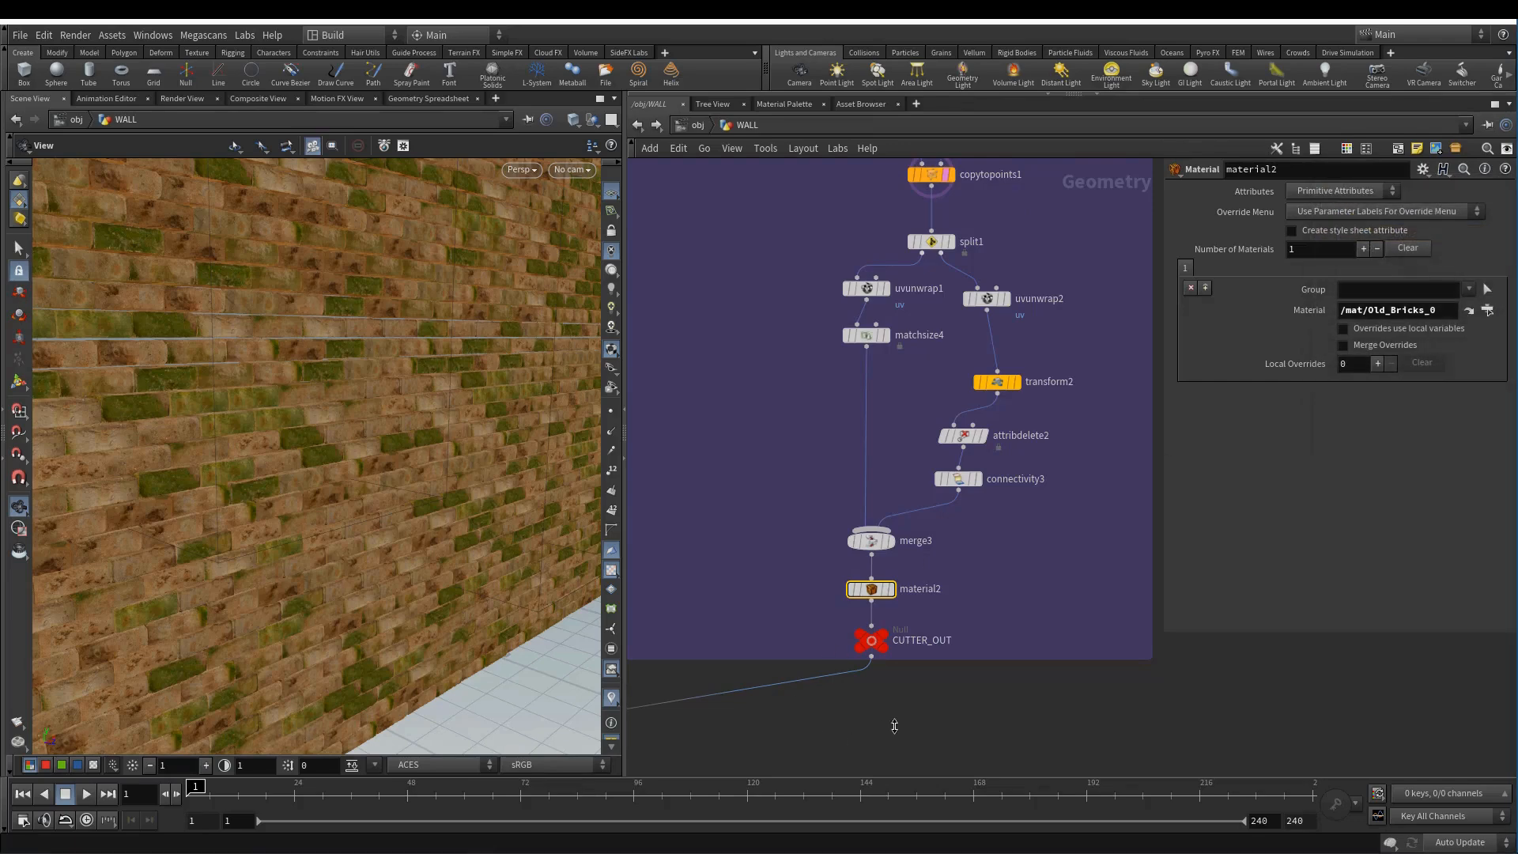
# - Enter spWallMaker1's network again and inspect the brick texture on the cut faces of the window opening
pyautogui.moveTo(894, 722); pyautogui.dragTo(1227, 529, button='middle')
pyautogui.moveTo(644, 674); pyautogui.dragTo(955, 495, button='middle')
pyautogui.scroll(2, 916, 438)
pyautogui.doubleClick(838, 350)
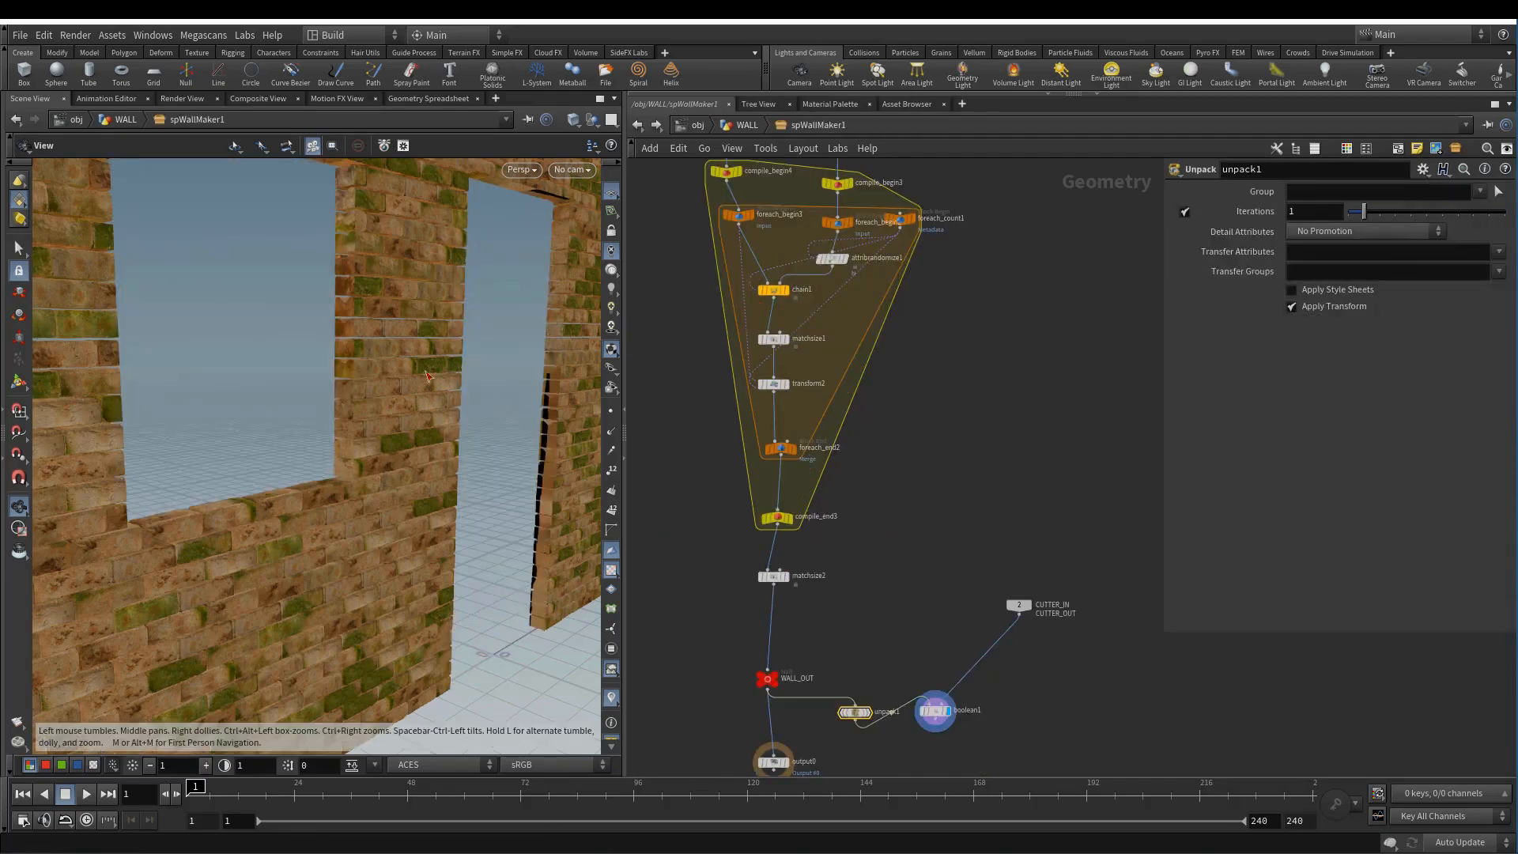
pyautogui.moveTo(344, 366); pyautogui.dragTo(405, 327)
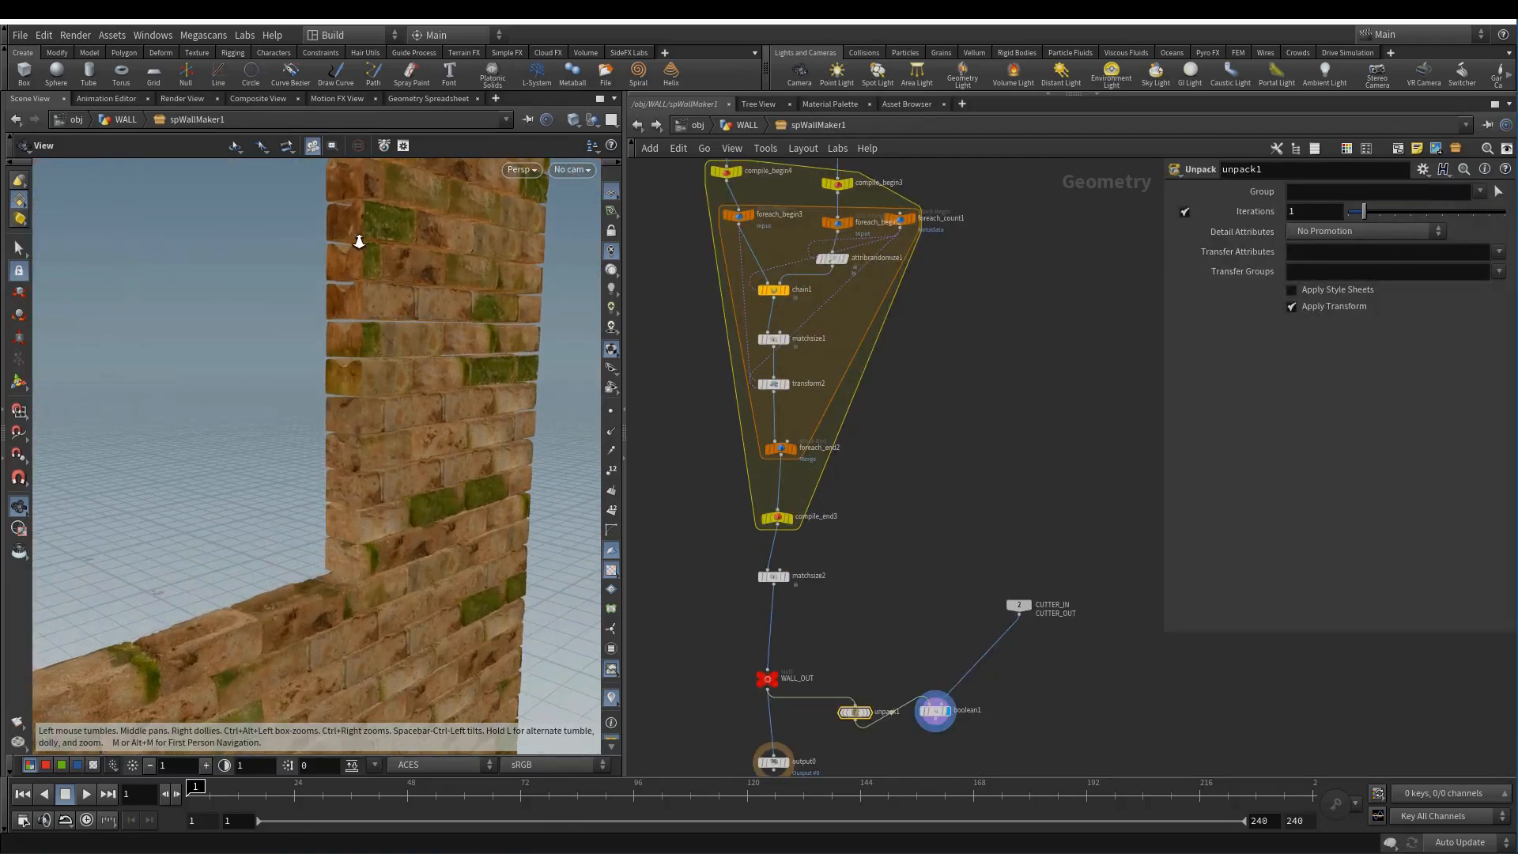
pyautogui.moveTo(457, 256); pyautogui.dragTo(343, 268)
pyautogui.scroll(-6, 343, 270)
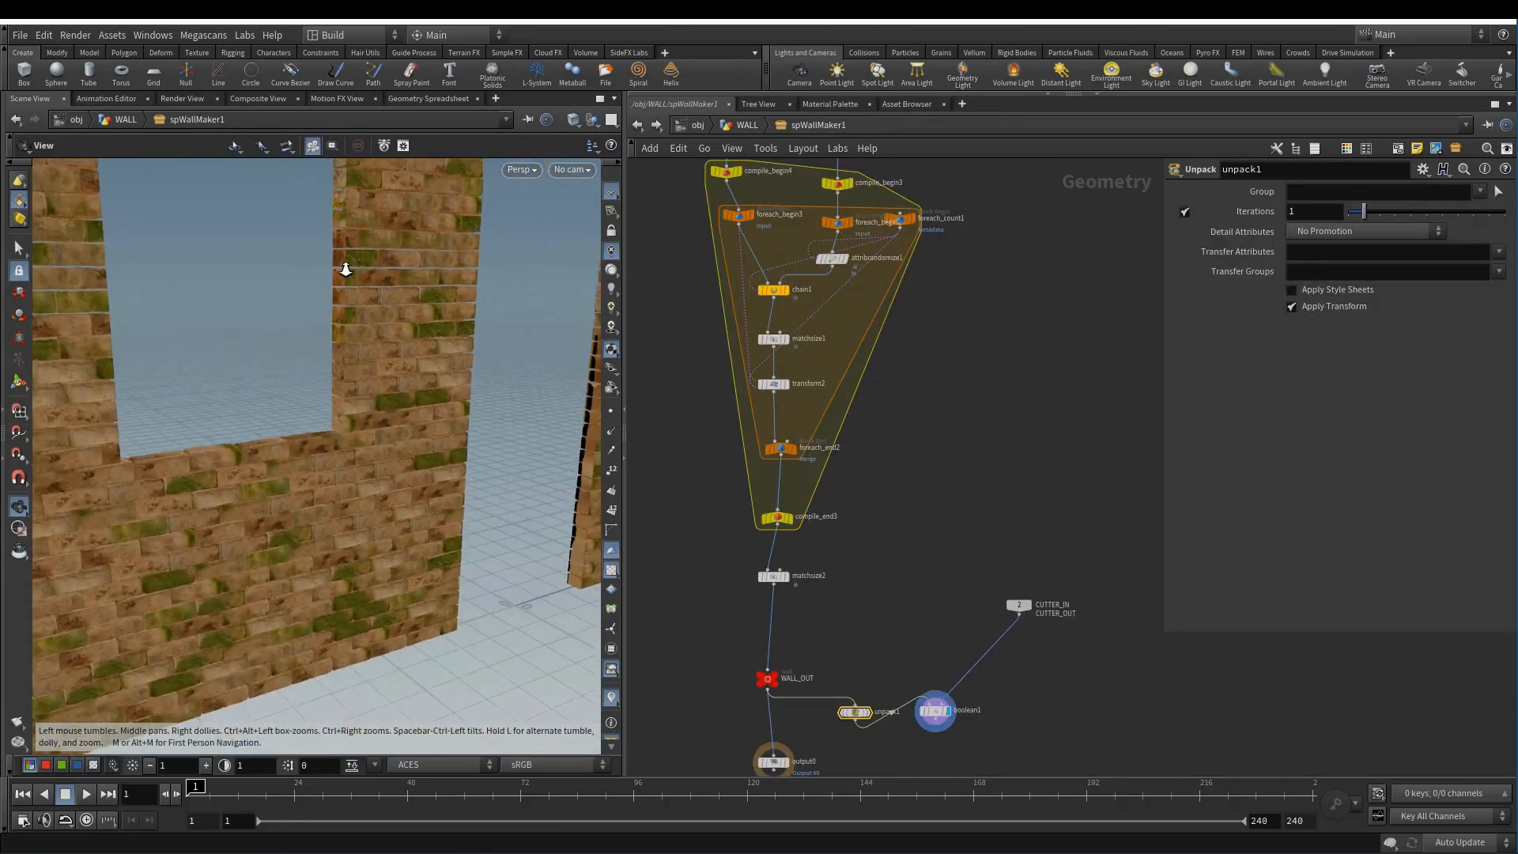
# - Add an Exploded View node below boolean1, display it, and set its uniform scale to 2.63
pyautogui.moveTo(855, 638); pyautogui.dragTo(848, 531, button='middle')
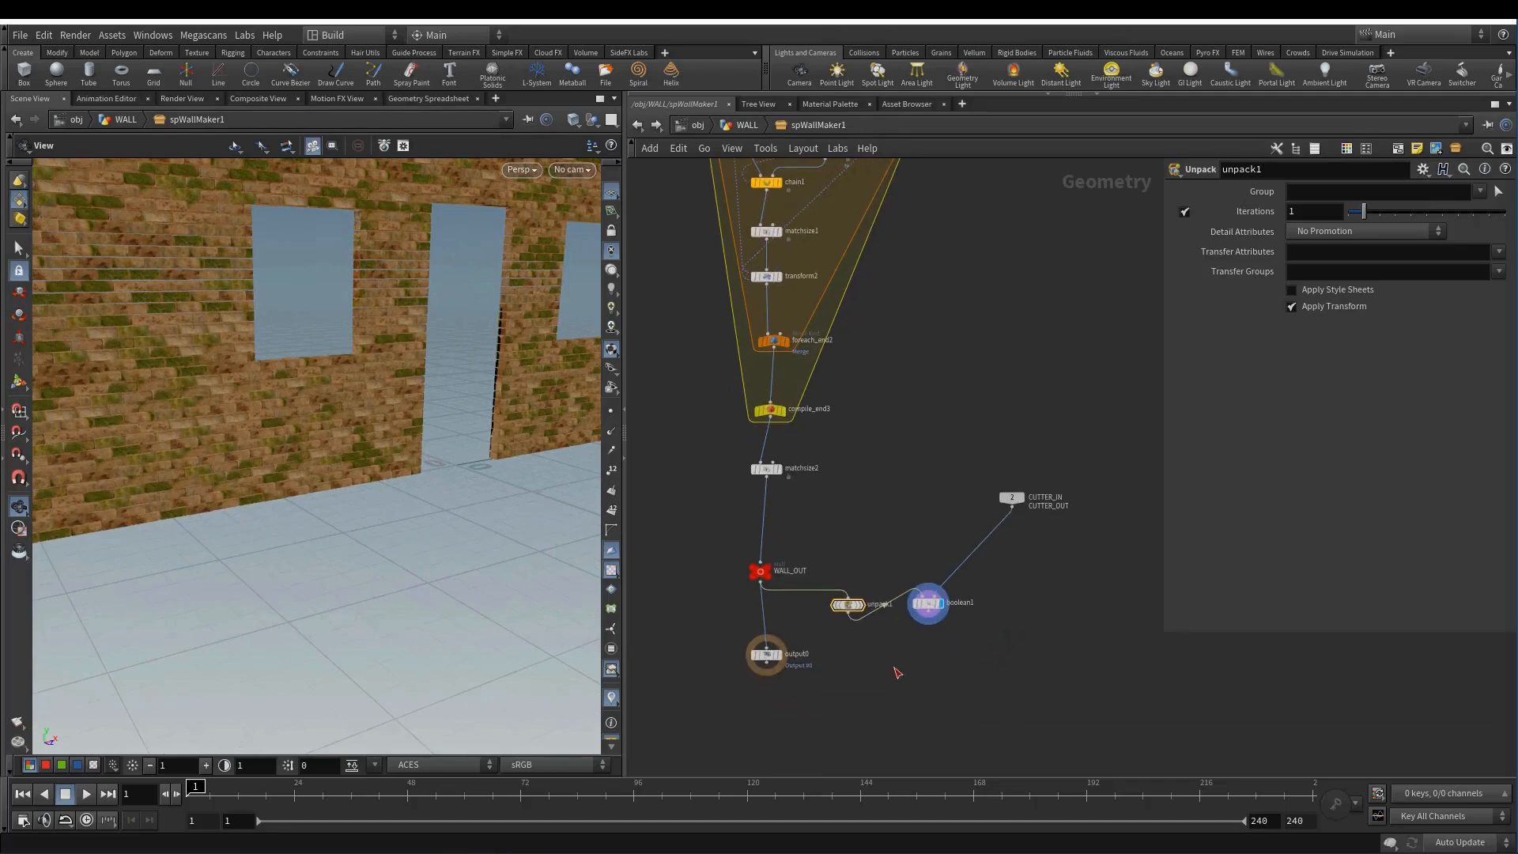
pyautogui.press('Tab')
pyautogui.moveTo(917, 667)
pyautogui.click(1052, 119)
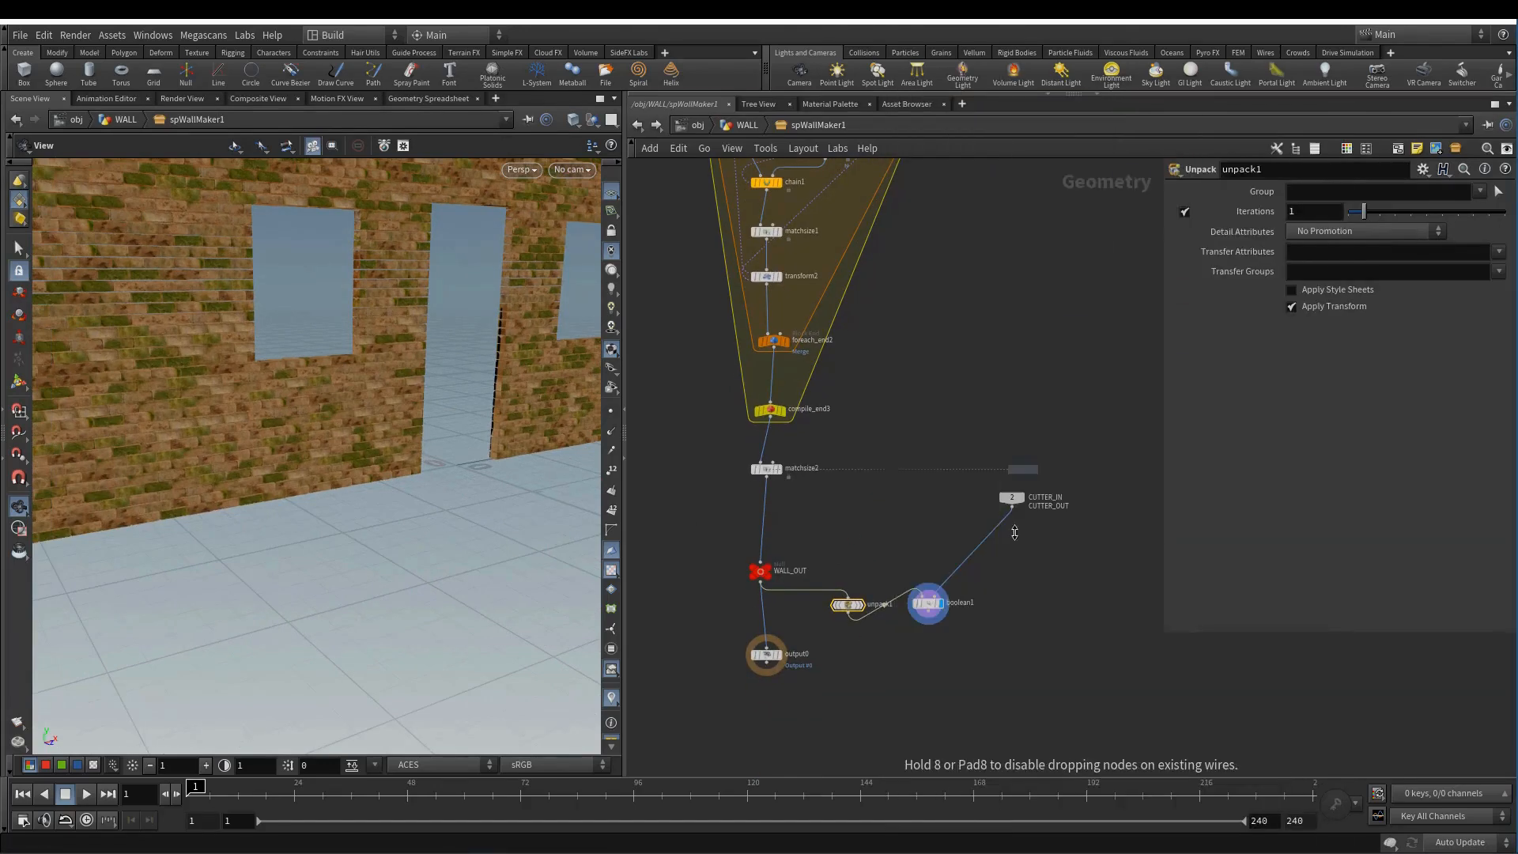
pyautogui.click(937, 703)
pyautogui.click(929, 611)
pyautogui.click(937, 697)
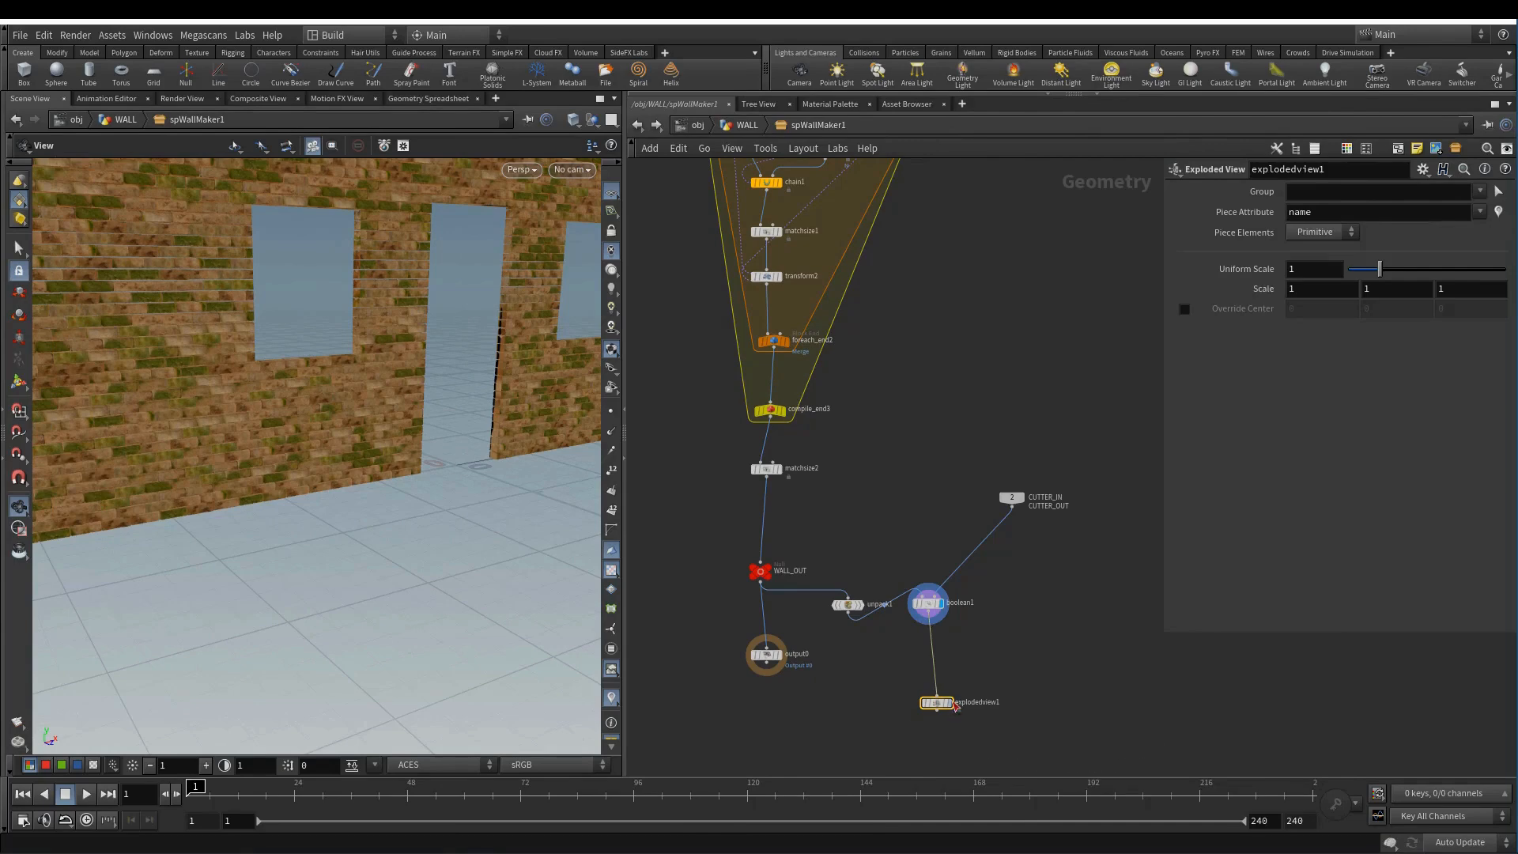
pyautogui.click(953, 704)
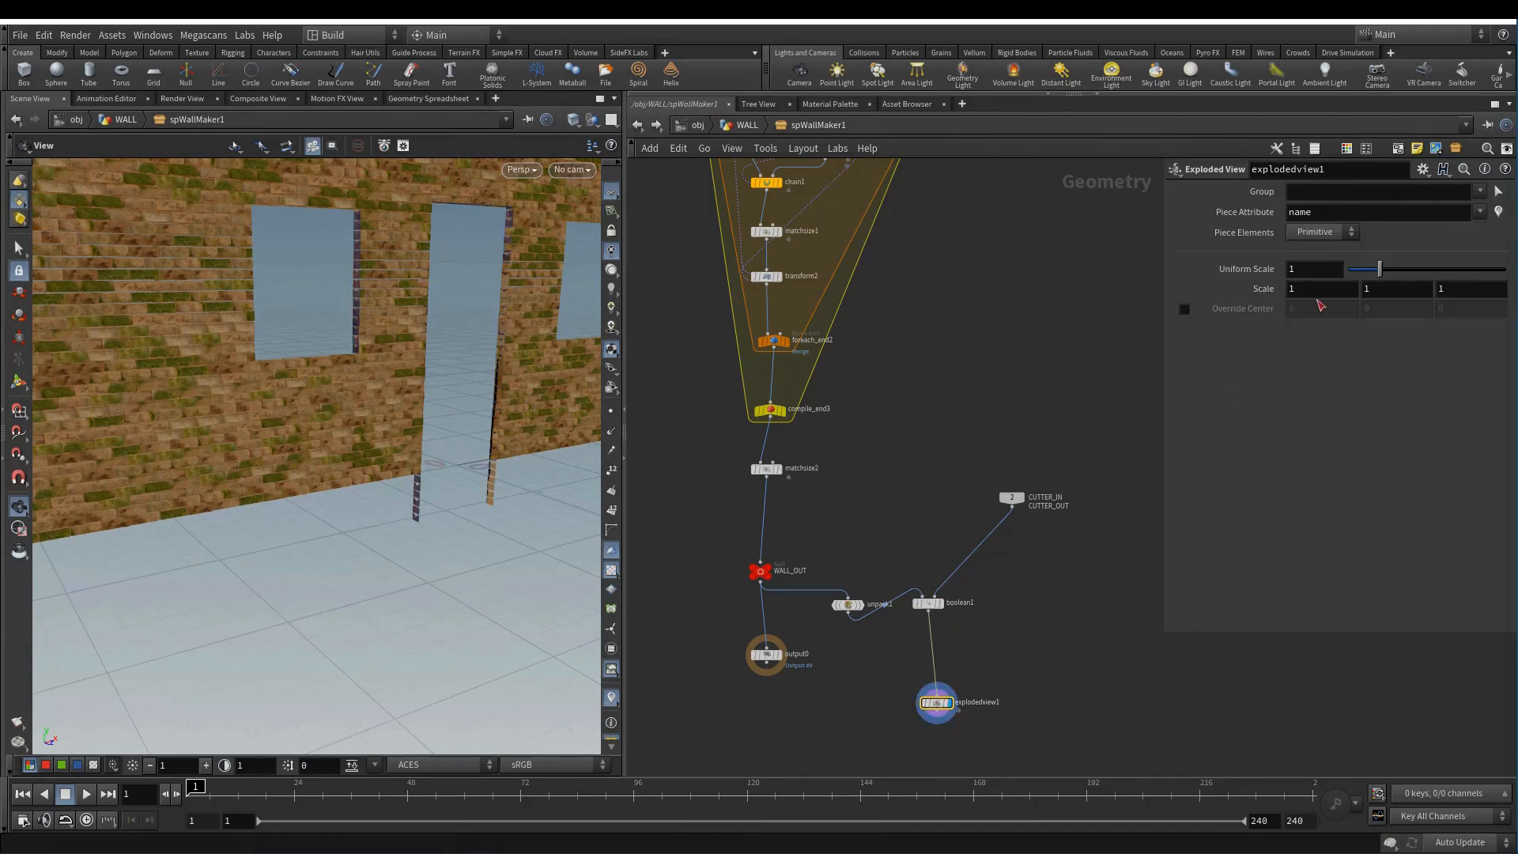
pyautogui.moveTo(1380, 270); pyautogui.dragTo(1430, 270)
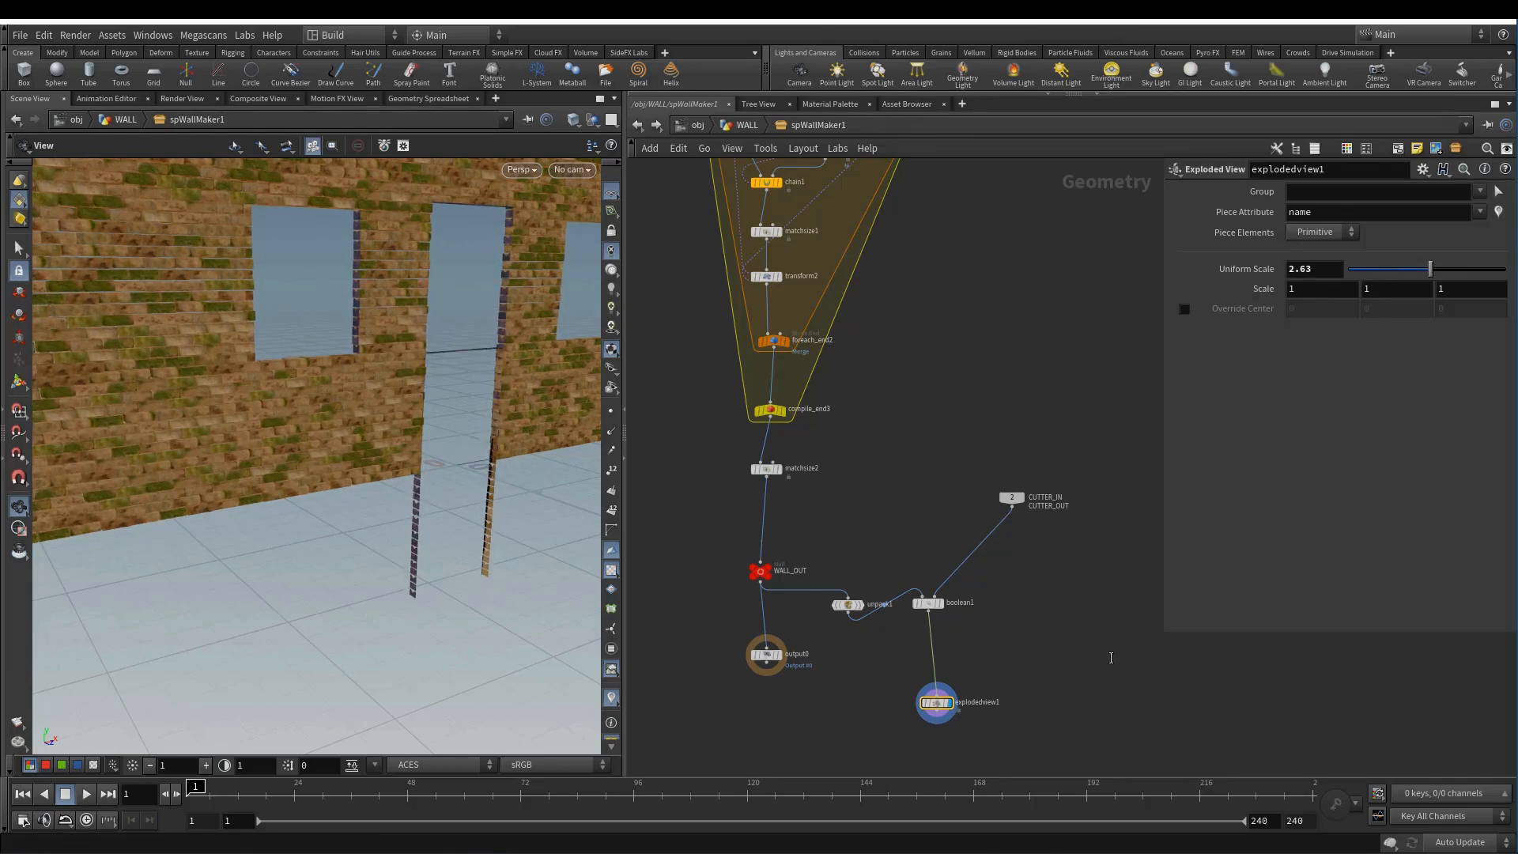
# - Check boolean1's geometry attributes and set unpack1 to transfer the name attribute
pyautogui.moveTo(1040, 704); pyautogui.dragTo(1033, 613, button='middle')
pyautogui.scroll(2, 1036, 604)
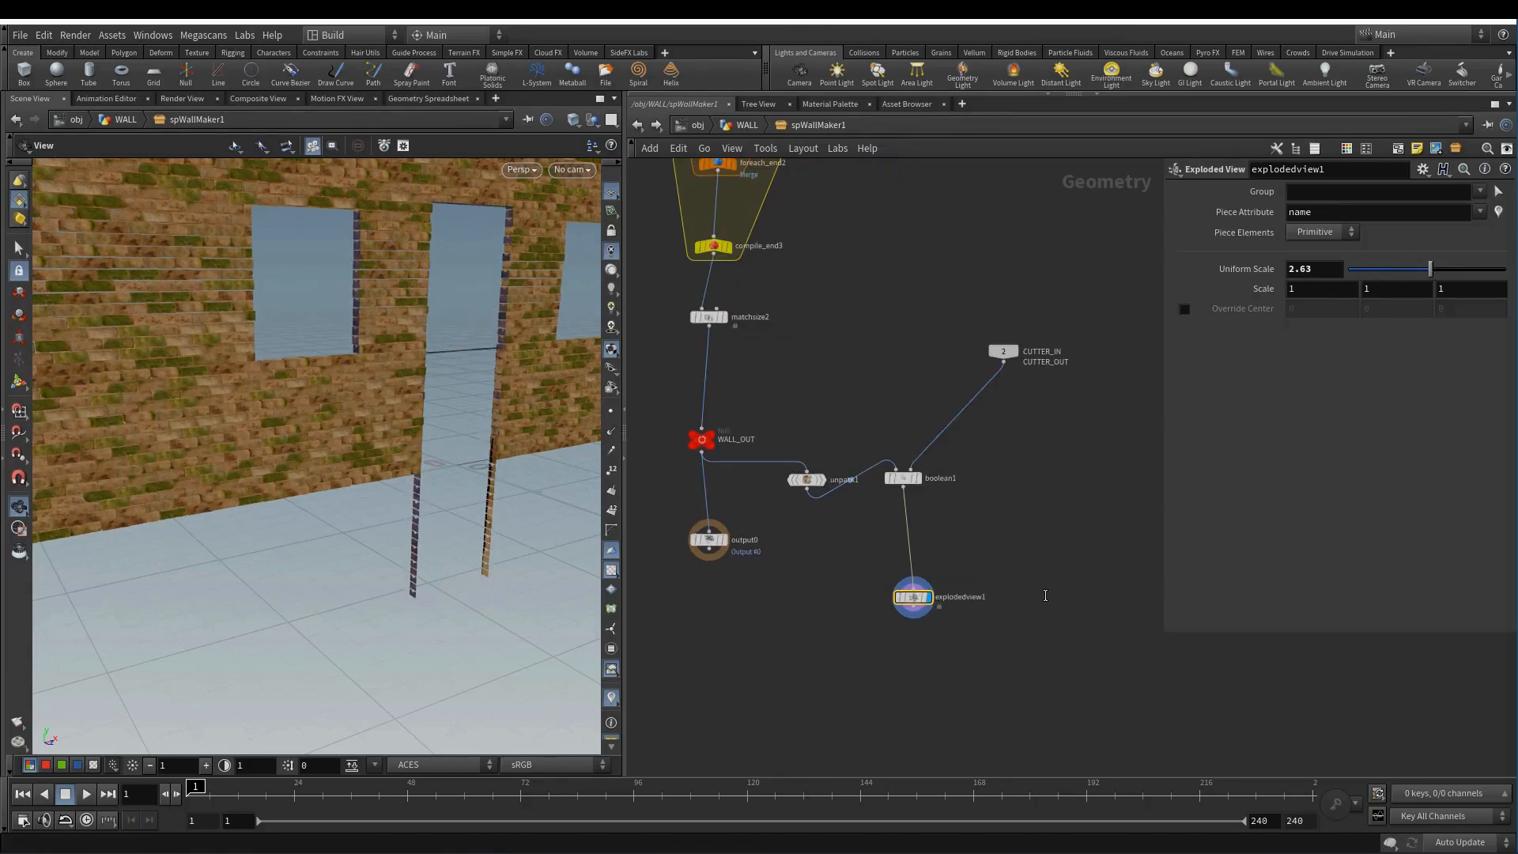
pyautogui.scroll(1, 909, 484)
pyautogui.middleClick(908, 480)
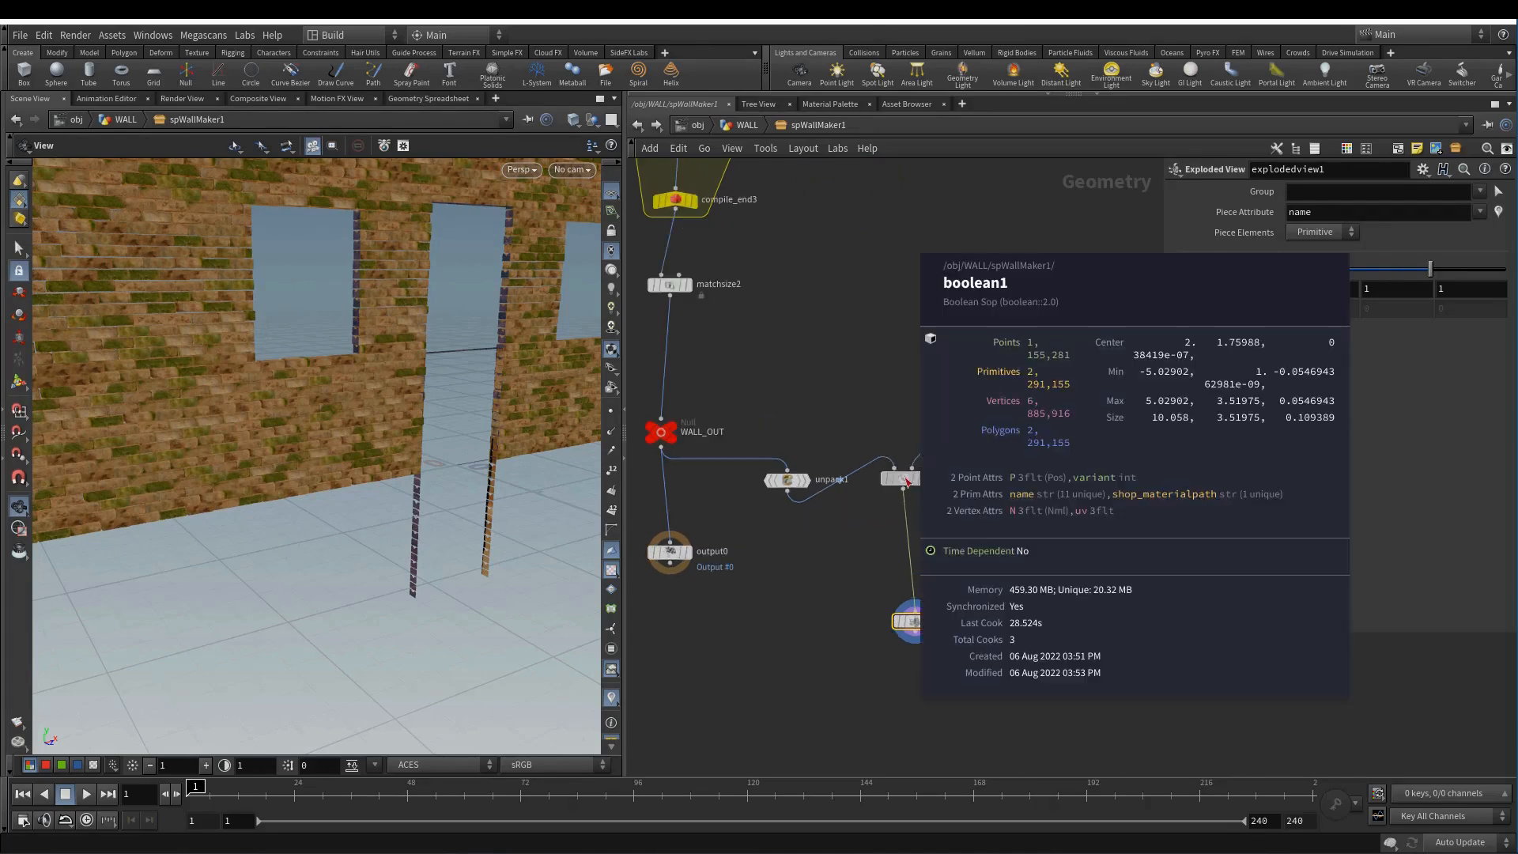
pyautogui.click(782, 480)
pyautogui.click(1498, 251)
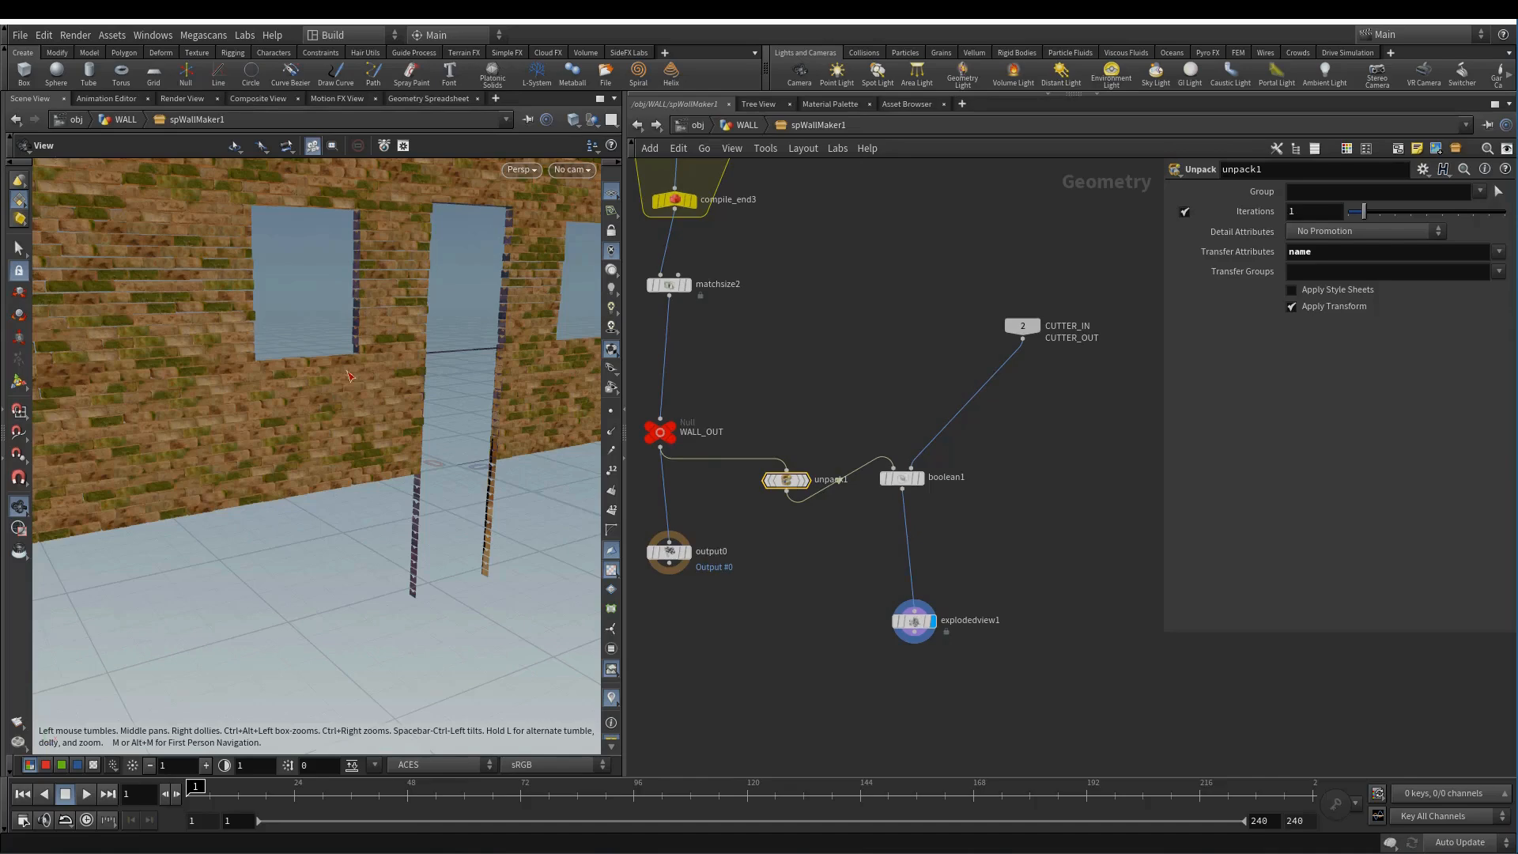
# - Inspect the exploded brick pieces around the door and window openings
pyautogui.scroll(6, 364, 392)
pyautogui.moveTo(396, 383); pyautogui.dragTo(396, 332)
pyautogui.moveTo(407, 346); pyautogui.dragTo(288, 533, button='right')
pyautogui.moveTo(325, 473); pyautogui.dragTo(378, 444, button='middle')
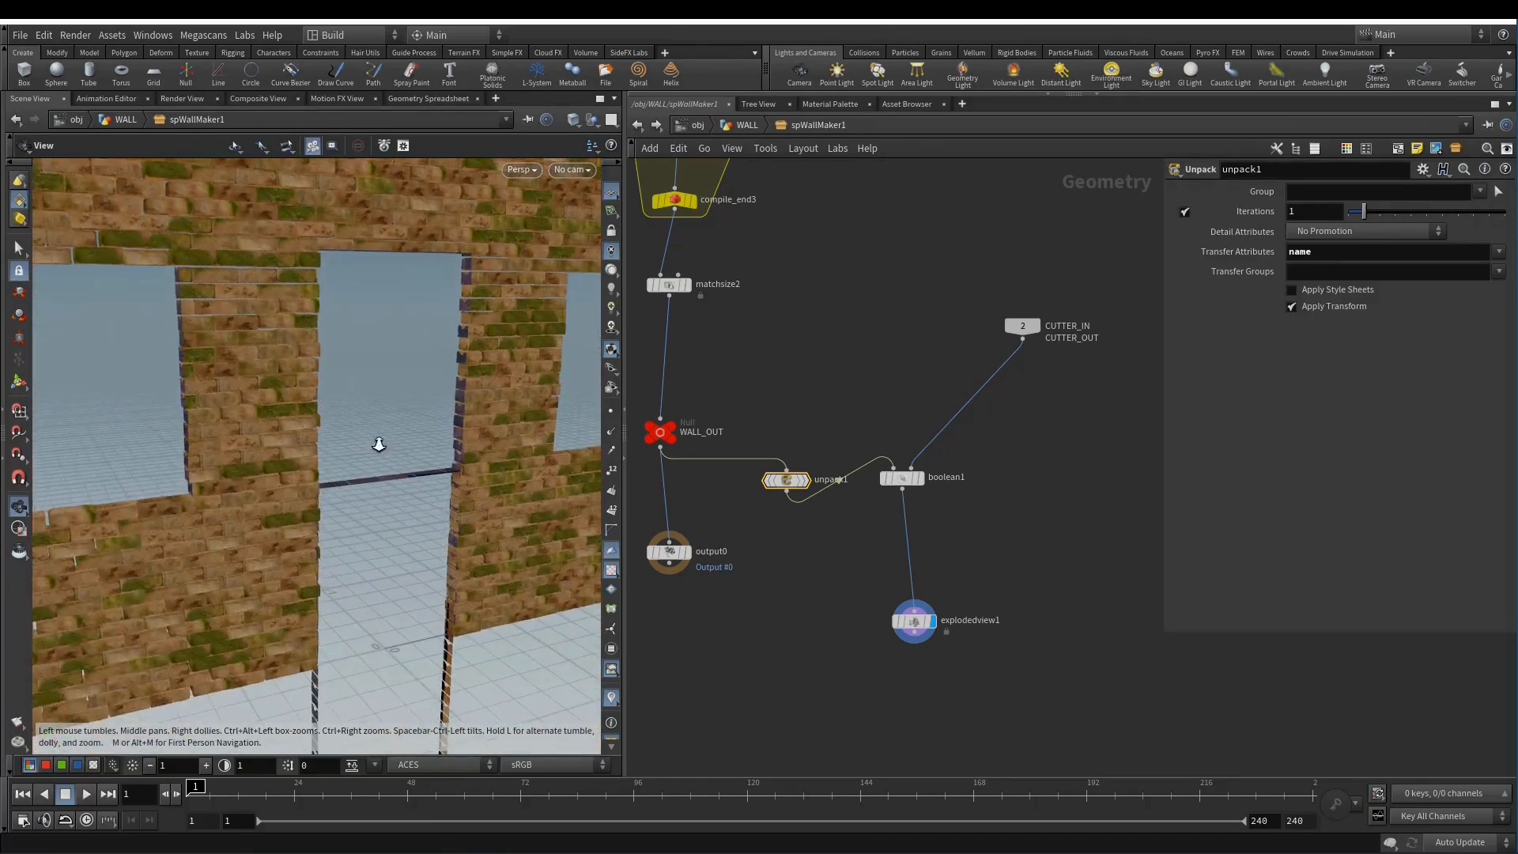
pyautogui.moveTo(369, 420); pyautogui.dragTo(231, 432, button='right')
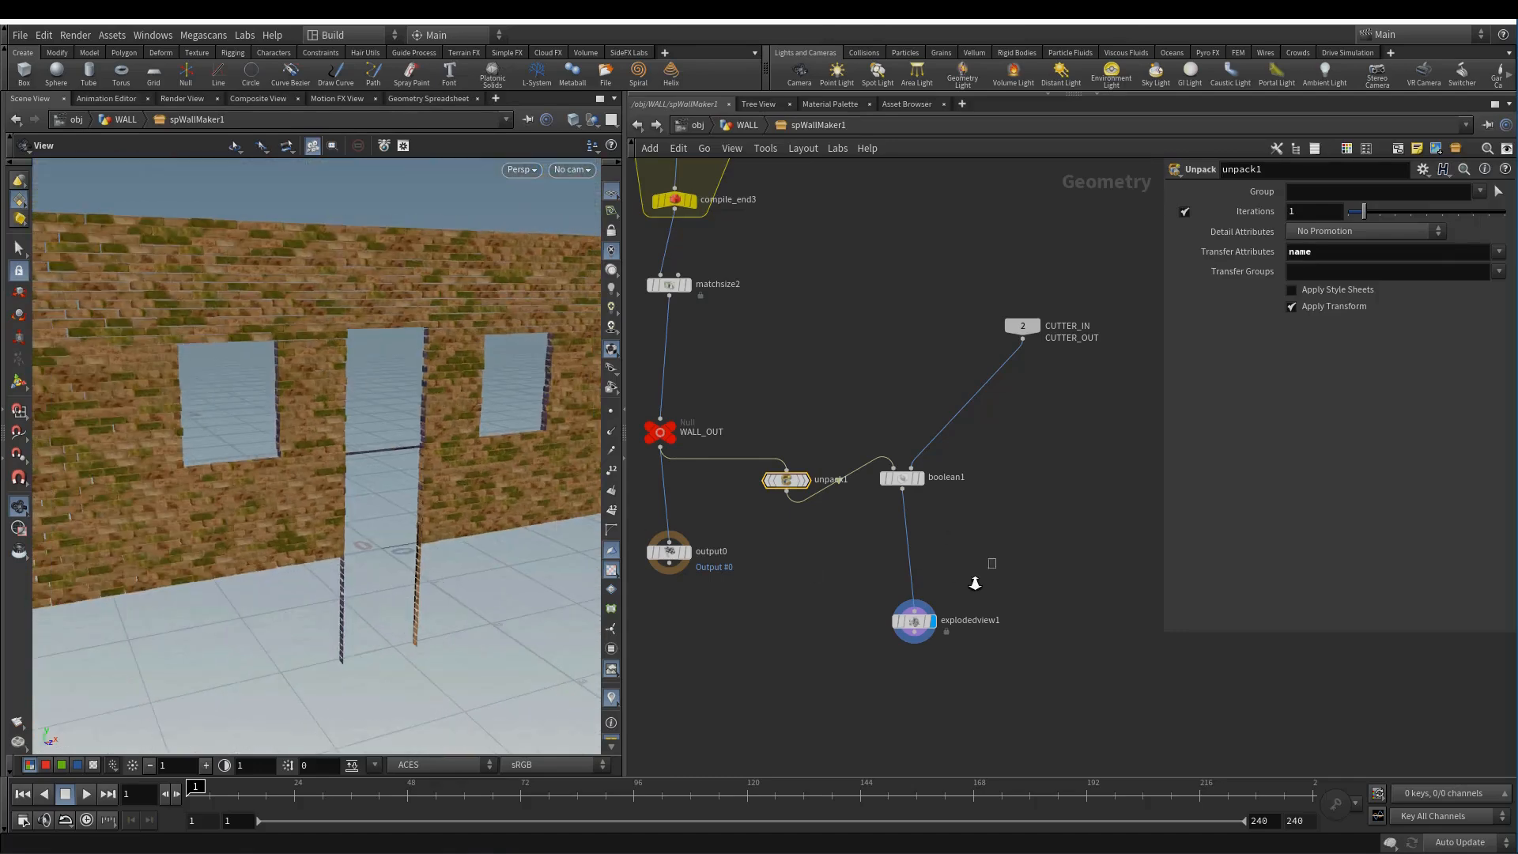
pyautogui.click(913, 625)
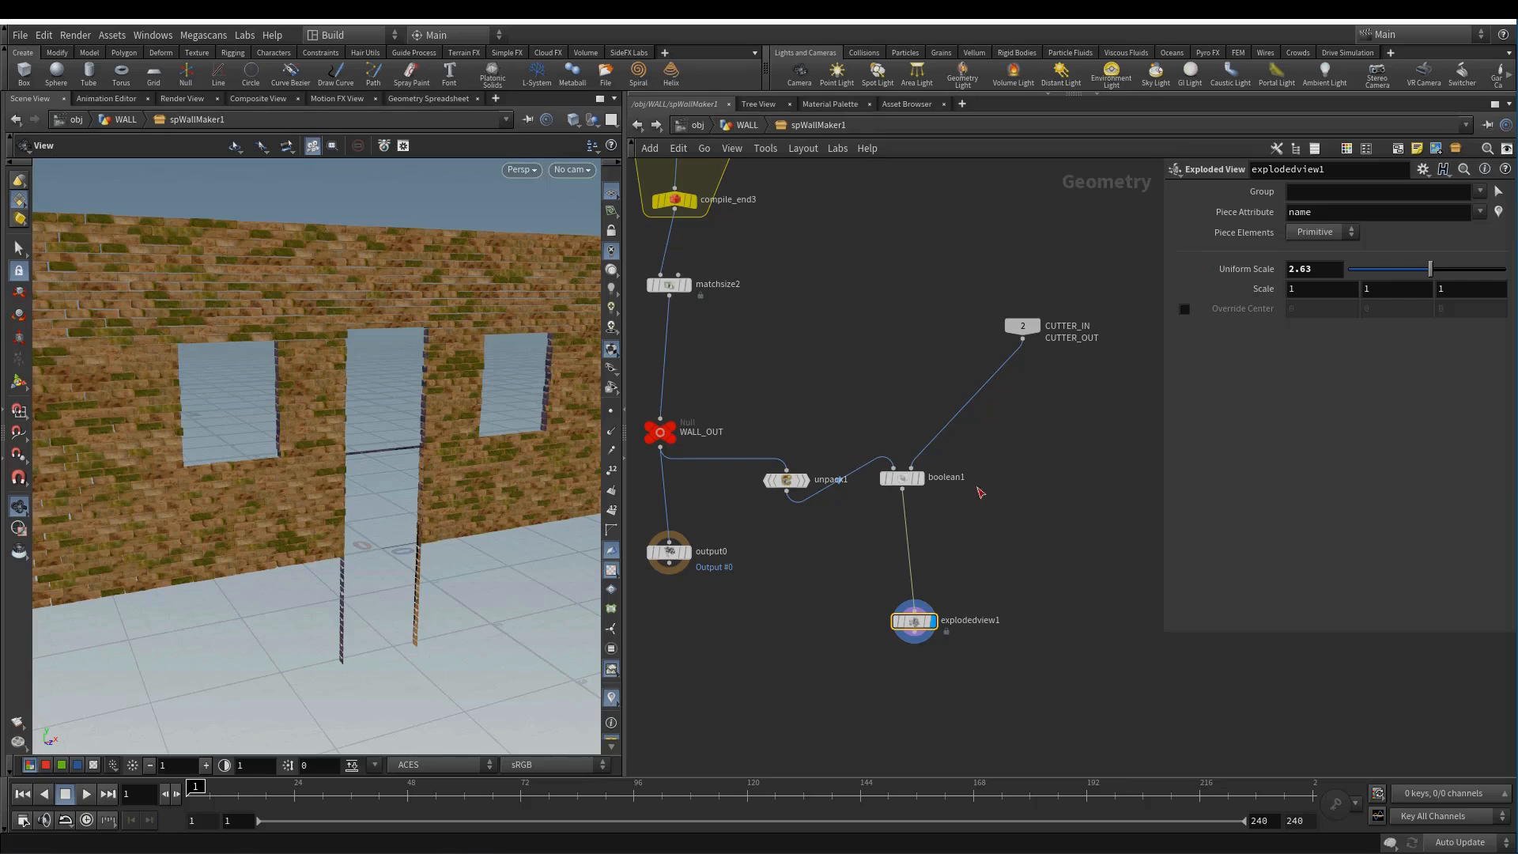
# - Display WALL_OUT and overlay the cutters by wiring a Null node from CUTTER_IN with its template flag on
pyautogui.click(668, 434)
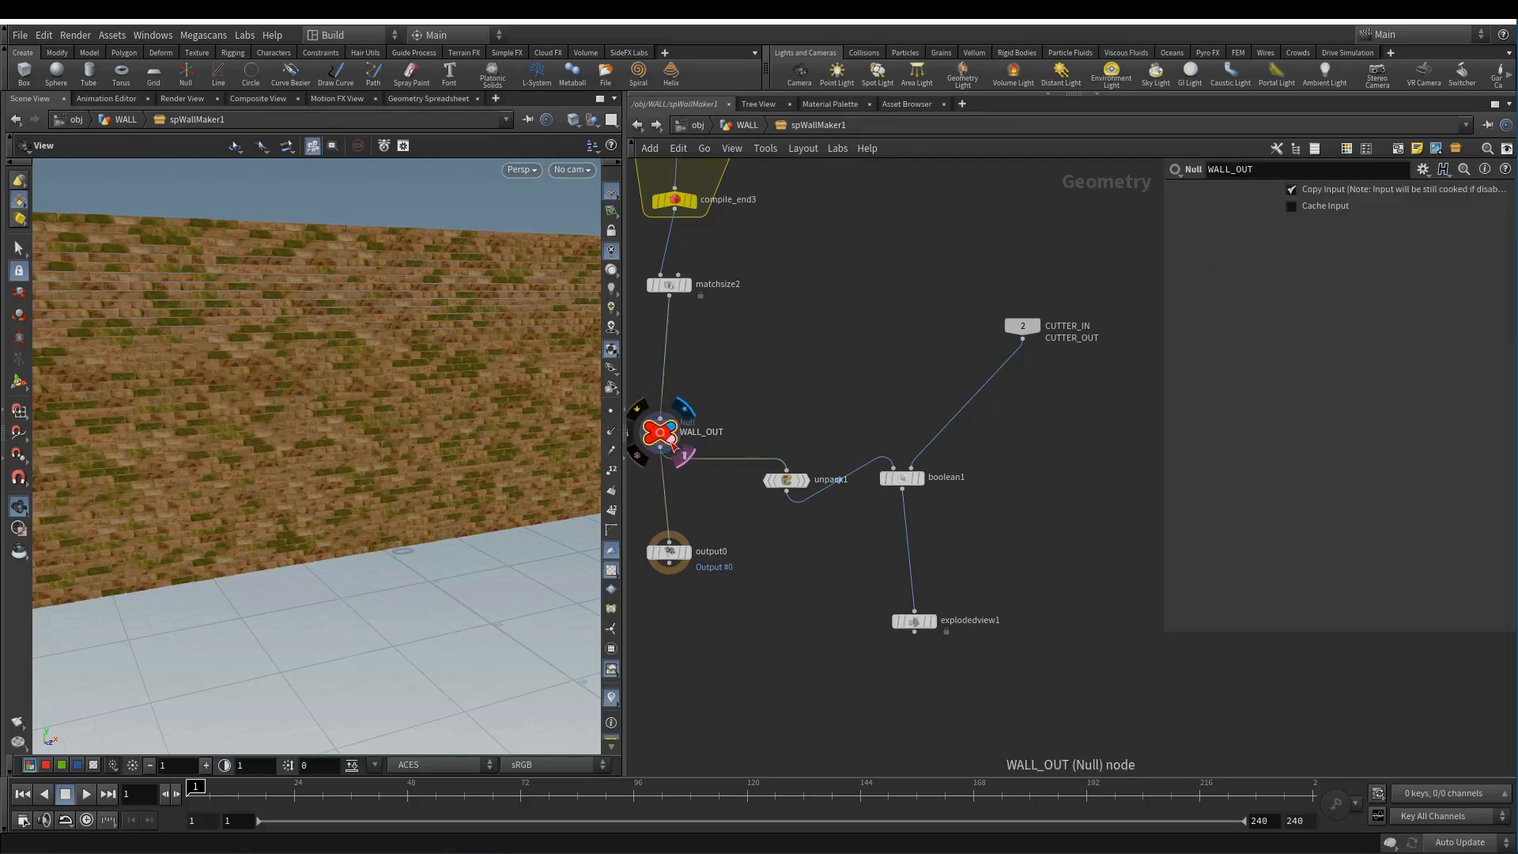
pyautogui.scroll(-2, 801, 404)
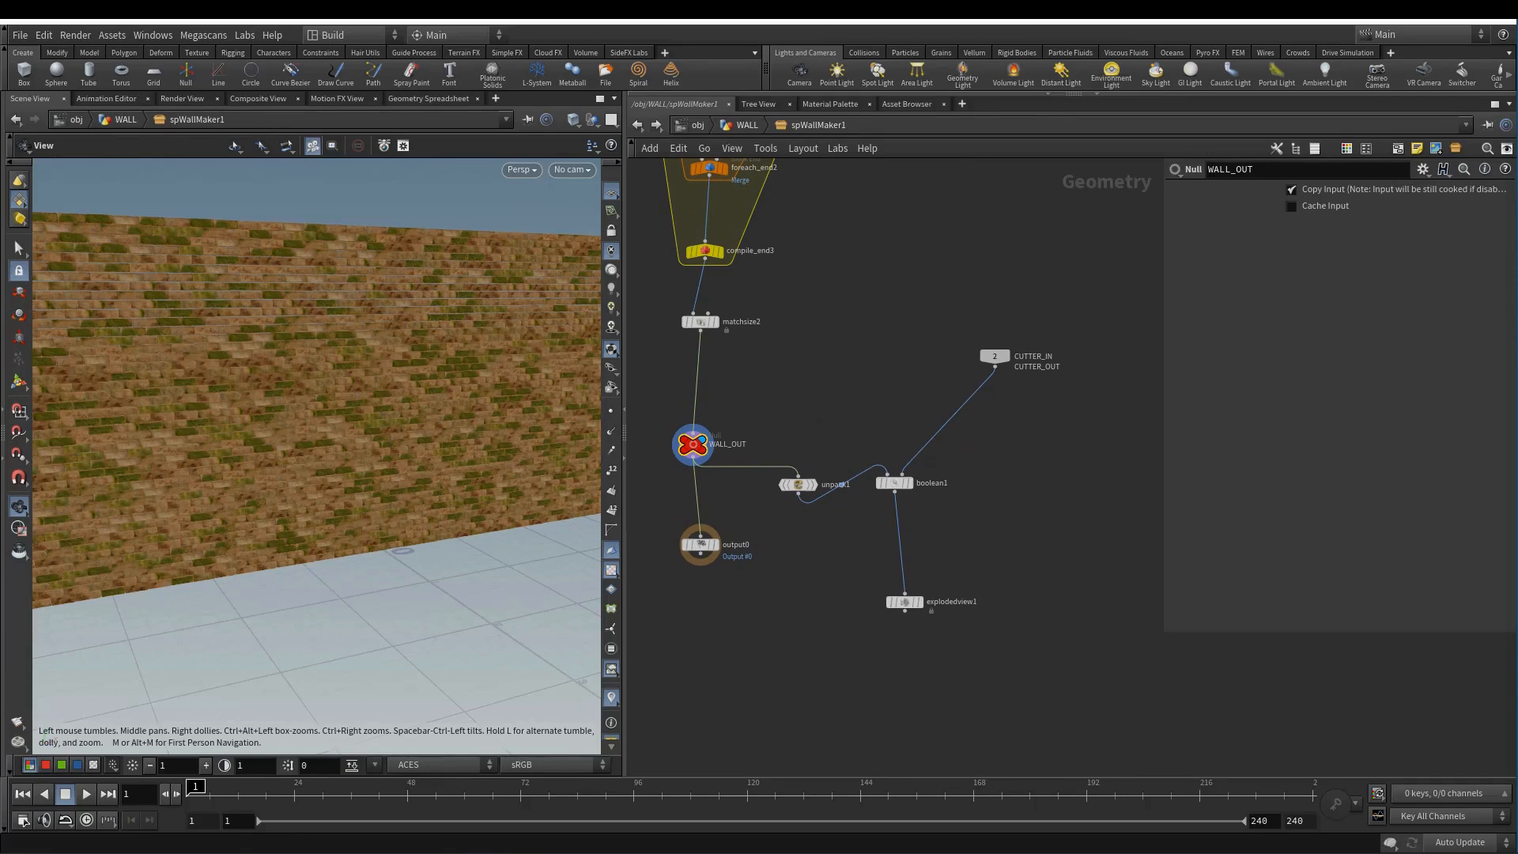
pyautogui.scroll(-5, 277, 399)
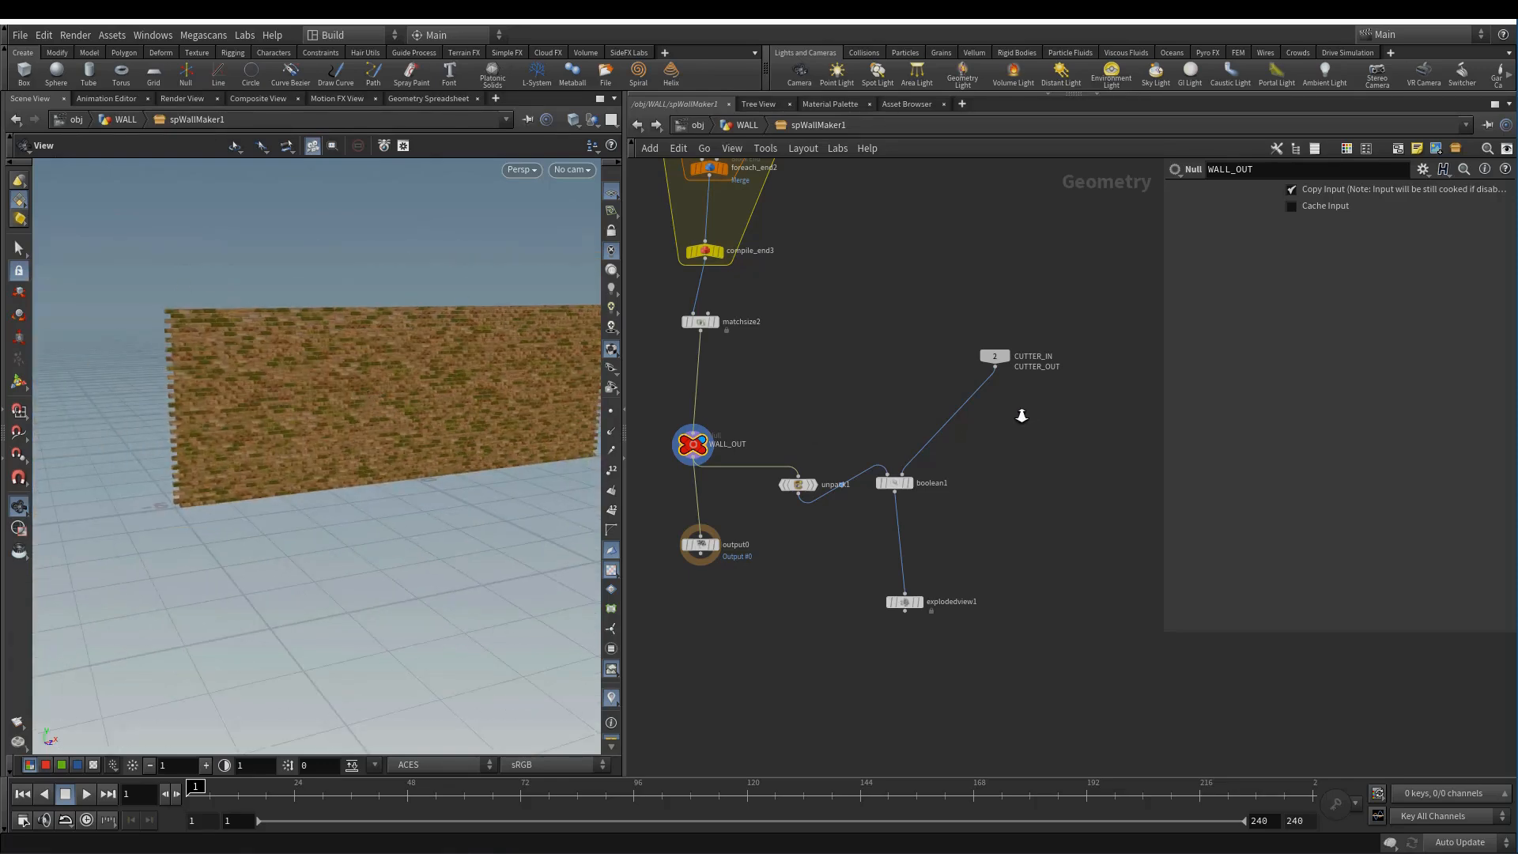
pyautogui.press('Tab')
pyautogui.write('null')
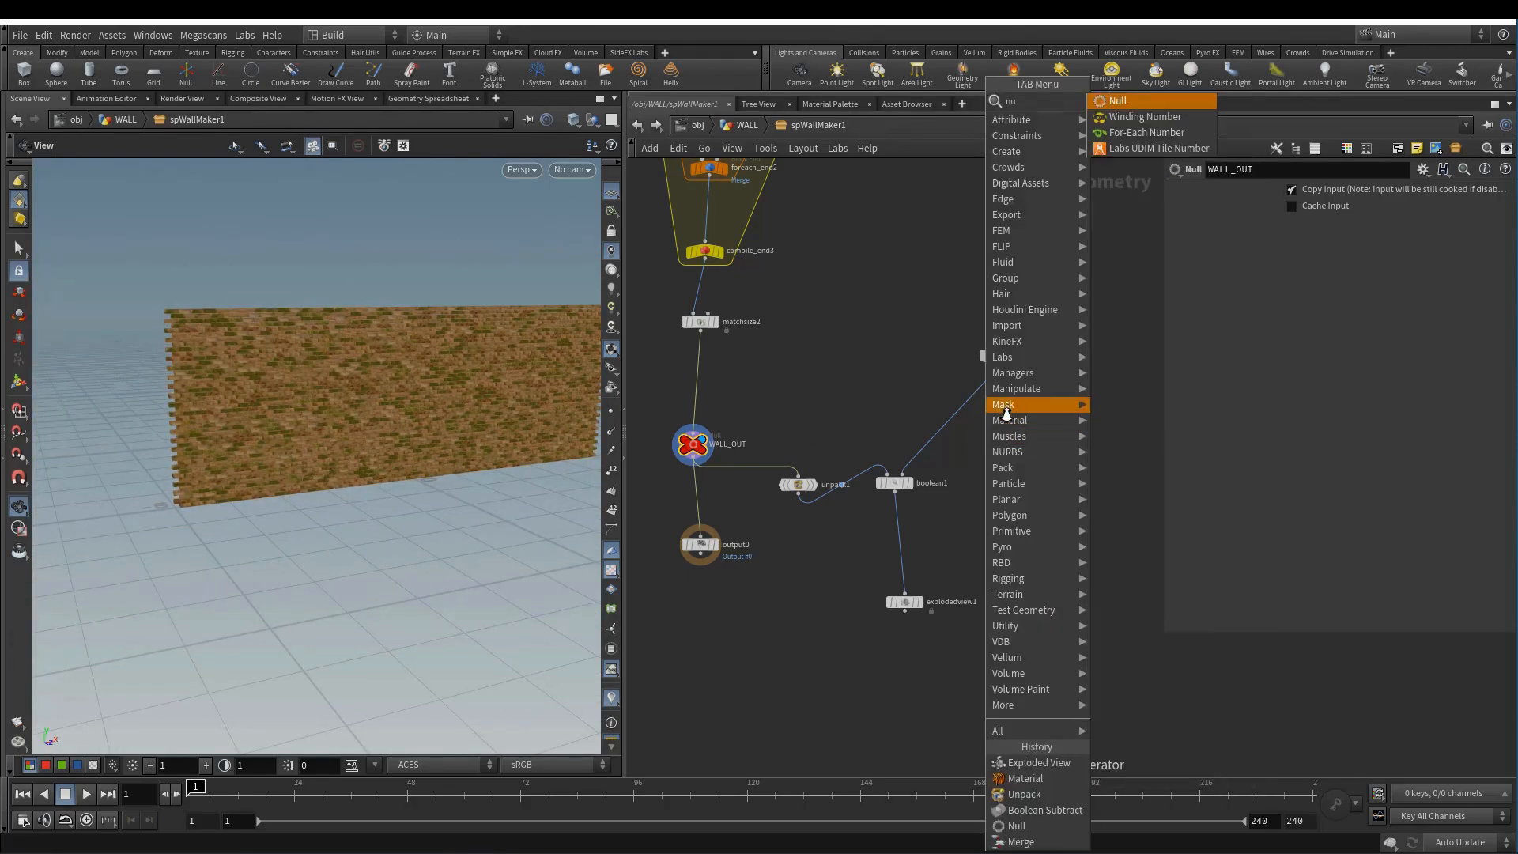
pyautogui.press('Return')
pyautogui.click(1035, 435)
pyautogui.click(995, 371)
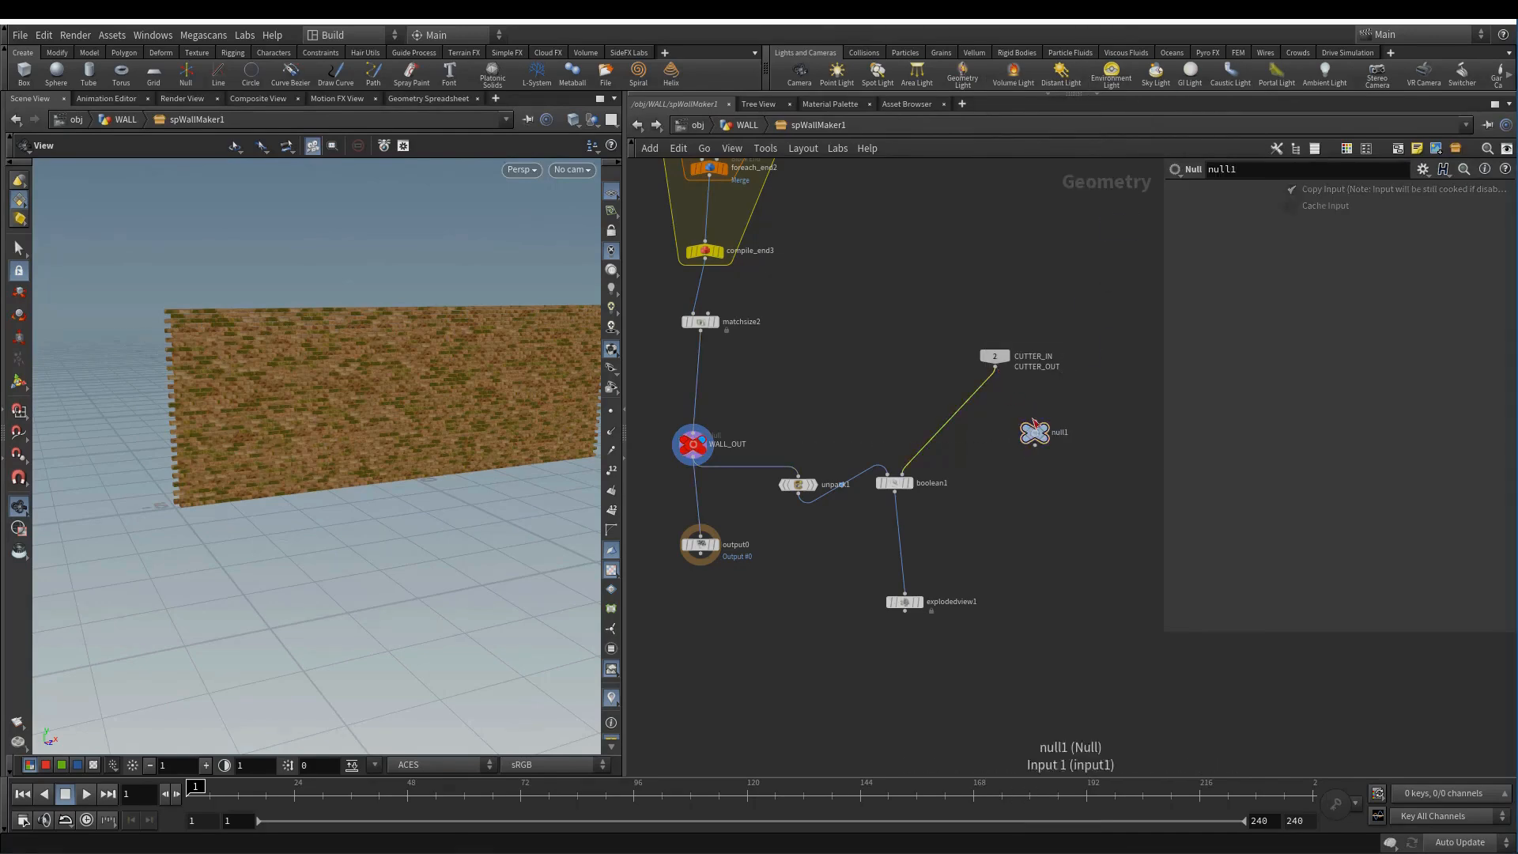
pyautogui.click(1034, 422)
pyautogui.click(995, 368)
pyautogui.click(1055, 452)
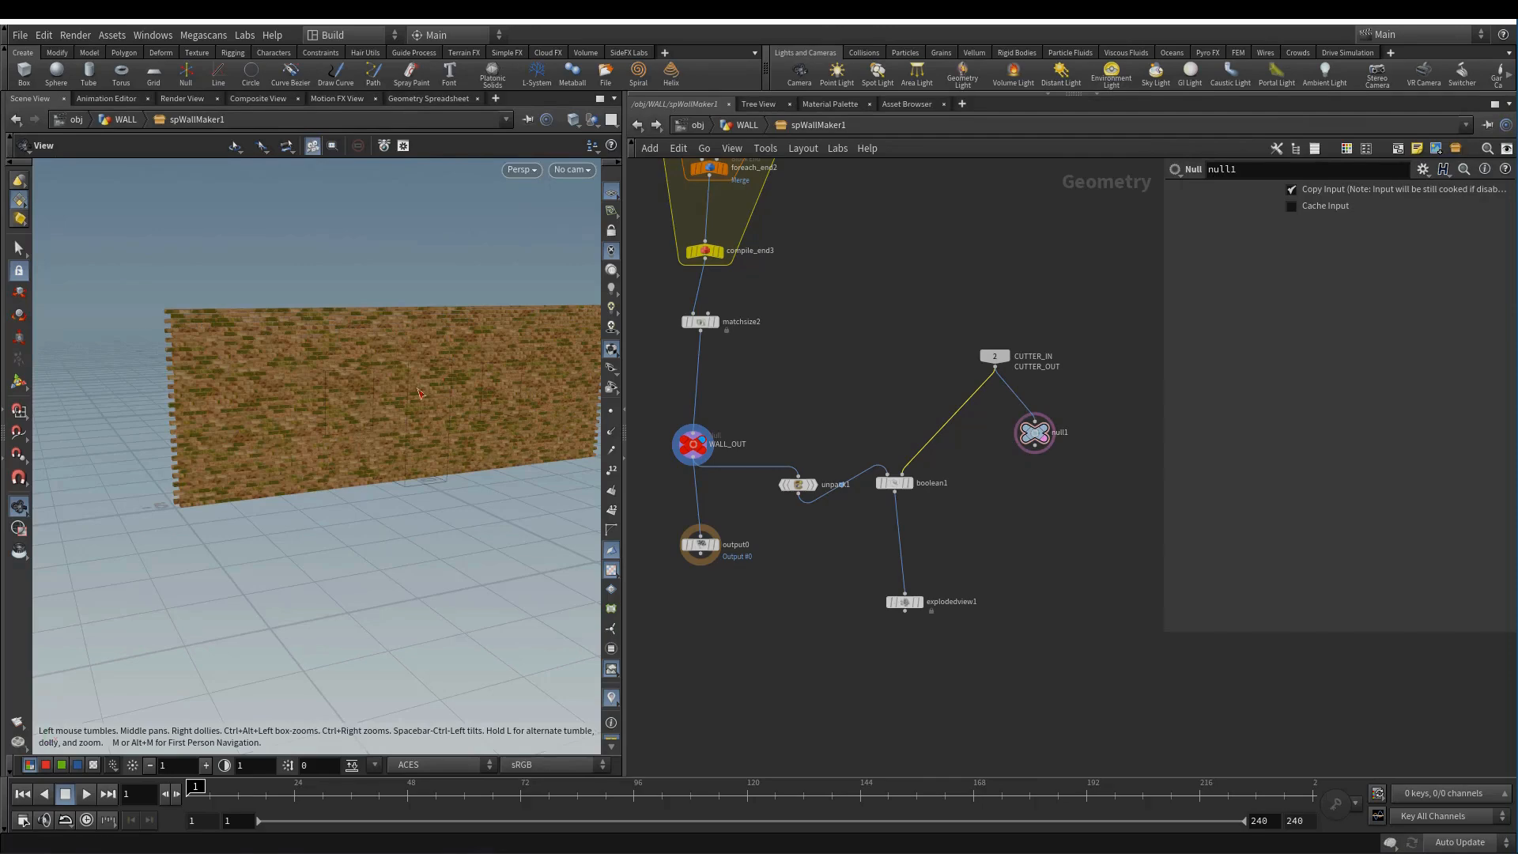
pyautogui.moveTo(381, 408); pyautogui.dragTo(433, 404, button='right')
pyautogui.moveTo(433, 404); pyautogui.dragTo(365, 414)
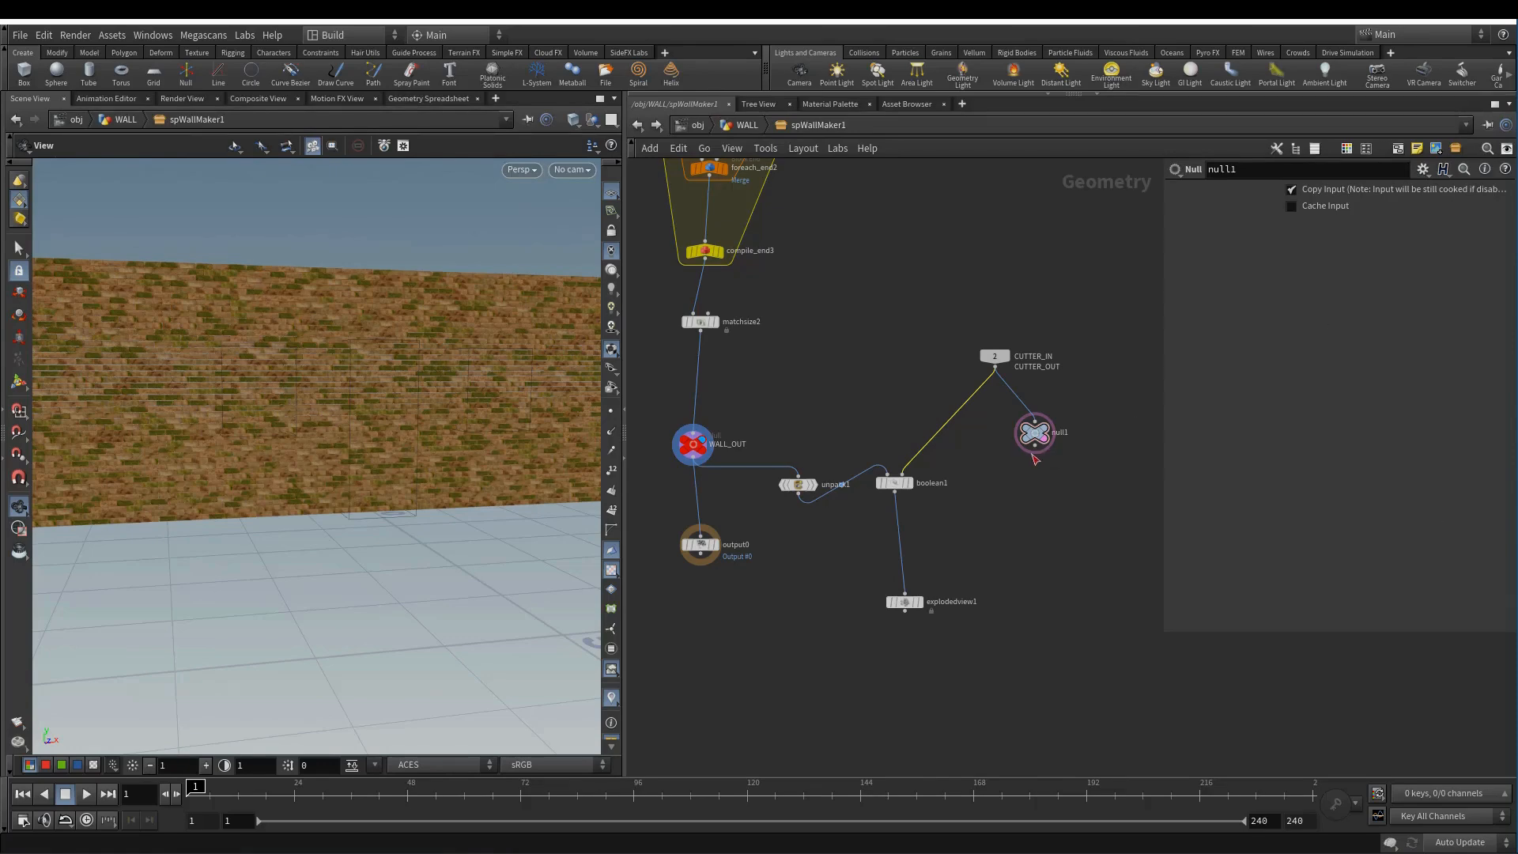
# - Rearrange the network, moving WALL_OUT and unpack1 up and output0 and explodedview1 down to make room around boolean1
pyautogui.moveTo(707, 427); pyautogui.dragTo(715, 369)
pyautogui.moveTo(717, 306); pyautogui.dragTo(722, 283)
pyautogui.moveTo(839, 457); pyautogui.dragTo(839, 445, button='middle')
pyautogui.moveTo(717, 355); pyautogui.dragTo(721, 335)
pyautogui.moveTo(823, 460); pyautogui.dragTo(797, 374)
pyautogui.moveTo(854, 482); pyautogui.dragTo(835, 495, button='middle')
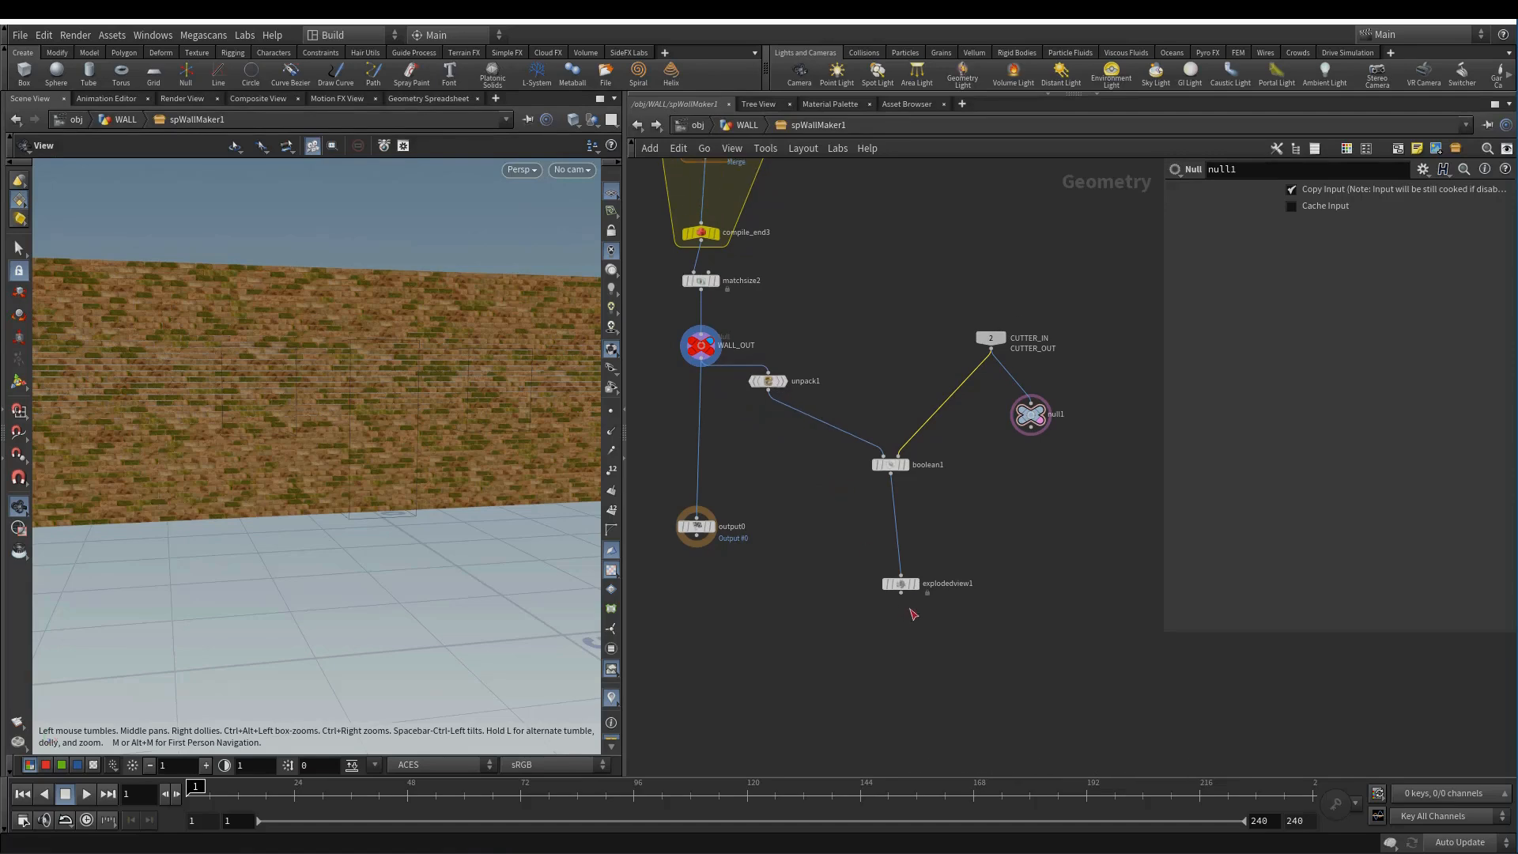
pyautogui.moveTo(904, 586); pyautogui.dragTo(904, 656)
pyautogui.moveTo(703, 530); pyautogui.dragTo(695, 647)
pyautogui.moveTo(751, 573); pyautogui.dragTo(741, 610, button='middle')
pyautogui.moveTo(891, 691); pyautogui.dragTo(882, 710)
pyautogui.moveTo(998, 613)
pyautogui.mouseDown(button='middle')
pyautogui.moveTo(959, 620)
pyautogui.moveTo(974, 620)
pyautogui.mouseUp(button='middle')
# - Insert a Bound node between CUTTER_IN and boolean1 and display its bounding box
pyautogui.press('Tab')
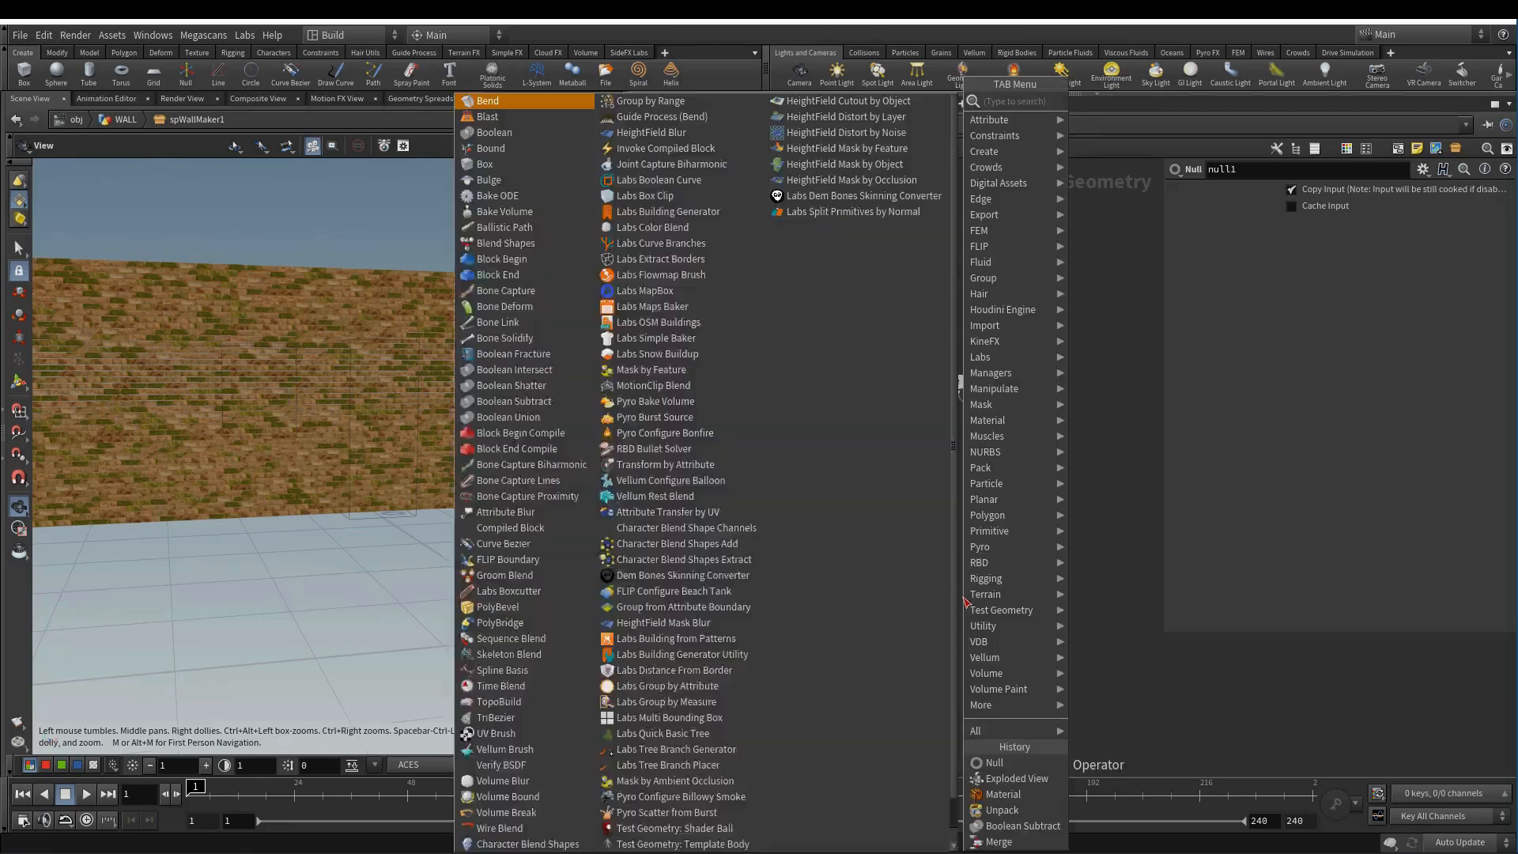
pyautogui.write('bou')
pyautogui.click(1132, 102)
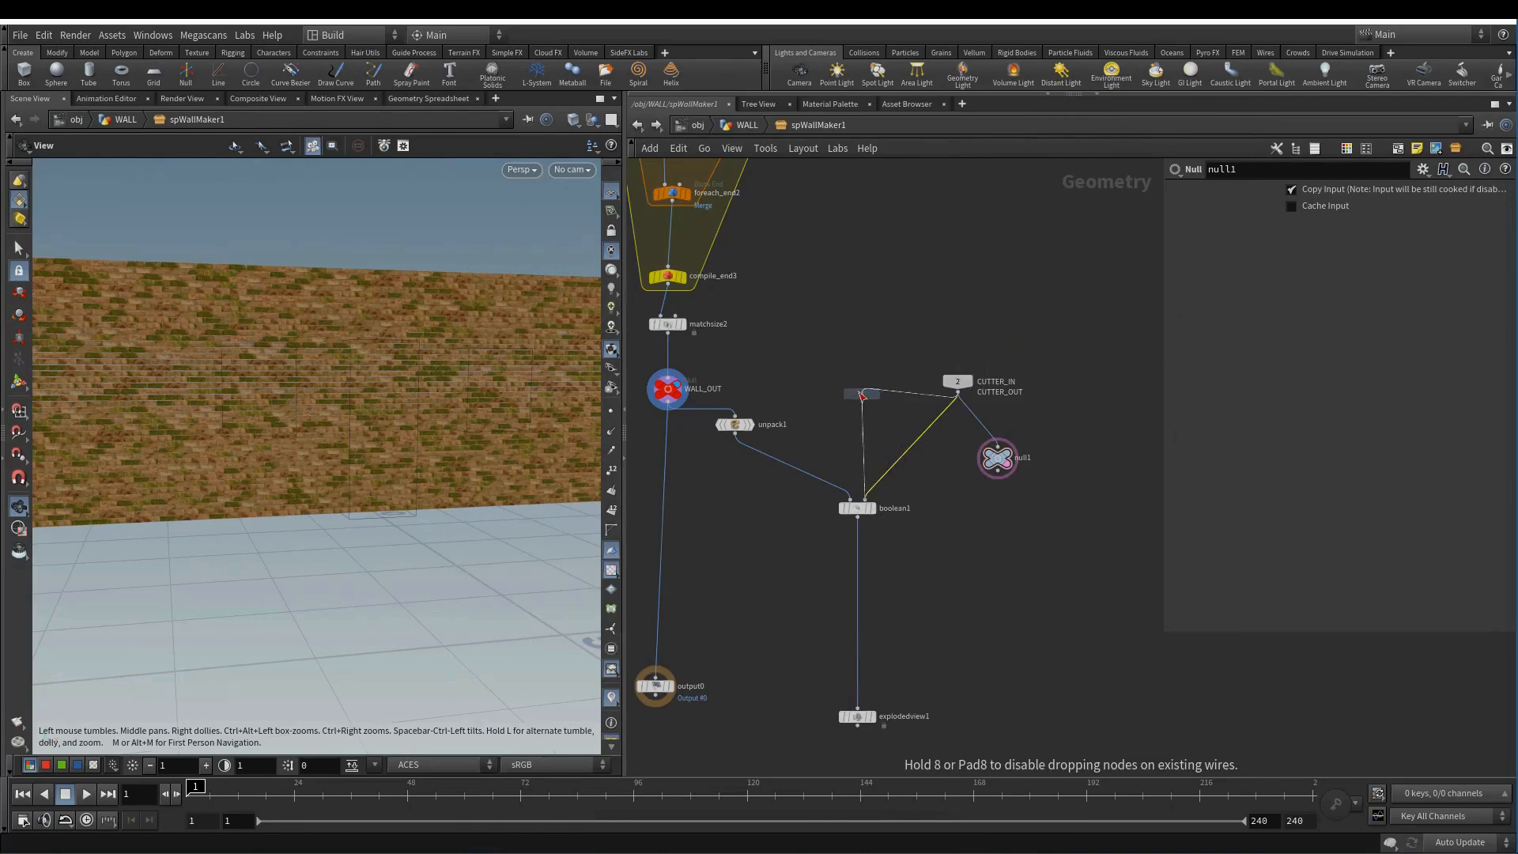
pyautogui.click(974, 565)
pyautogui.click(993, 556)
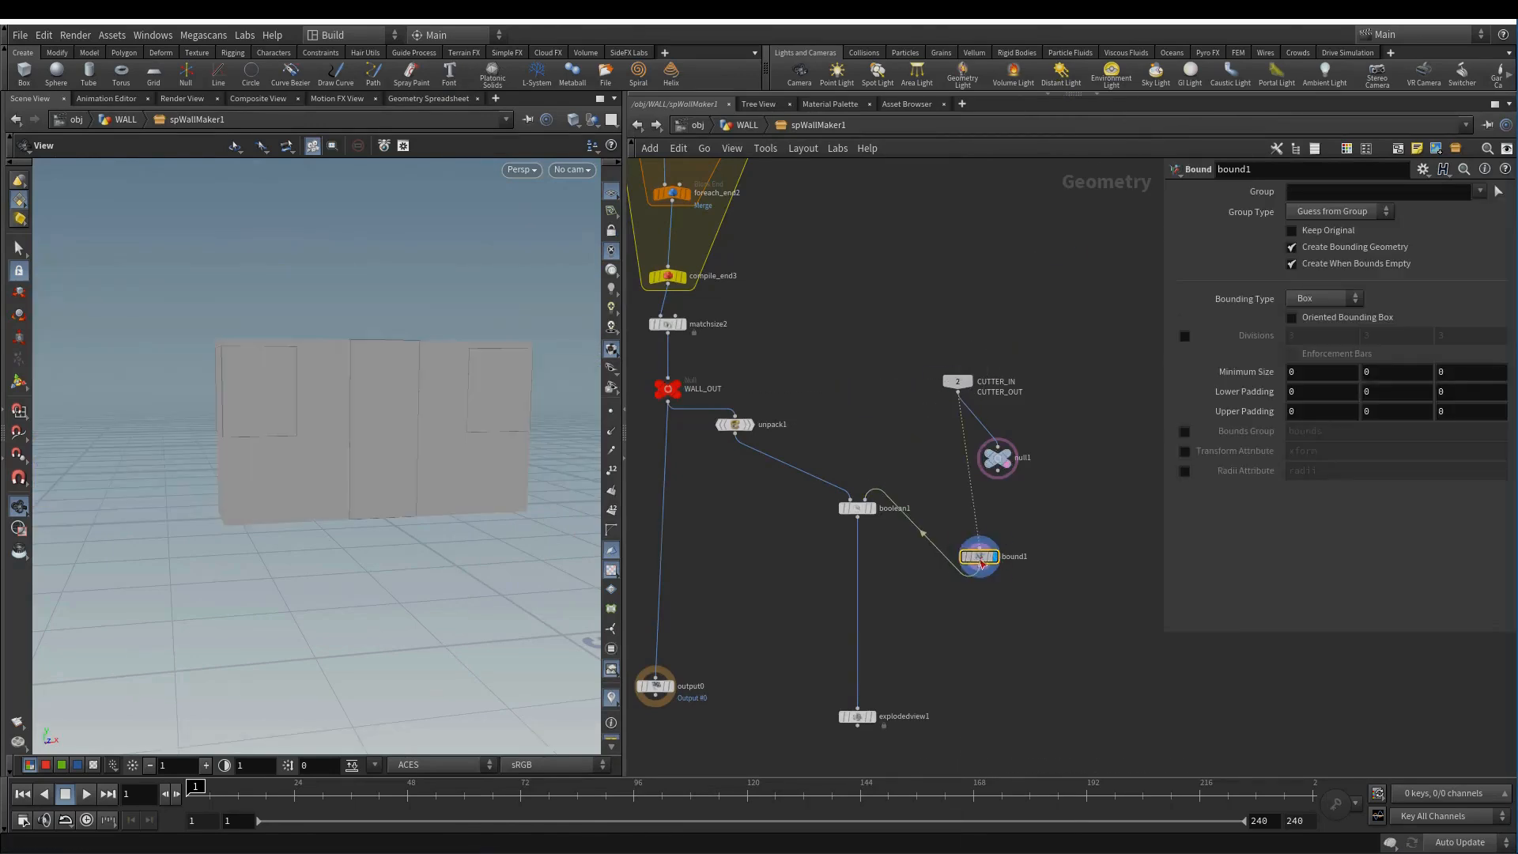
pyautogui.moveTo(432, 425); pyautogui.dragTo(320, 390)
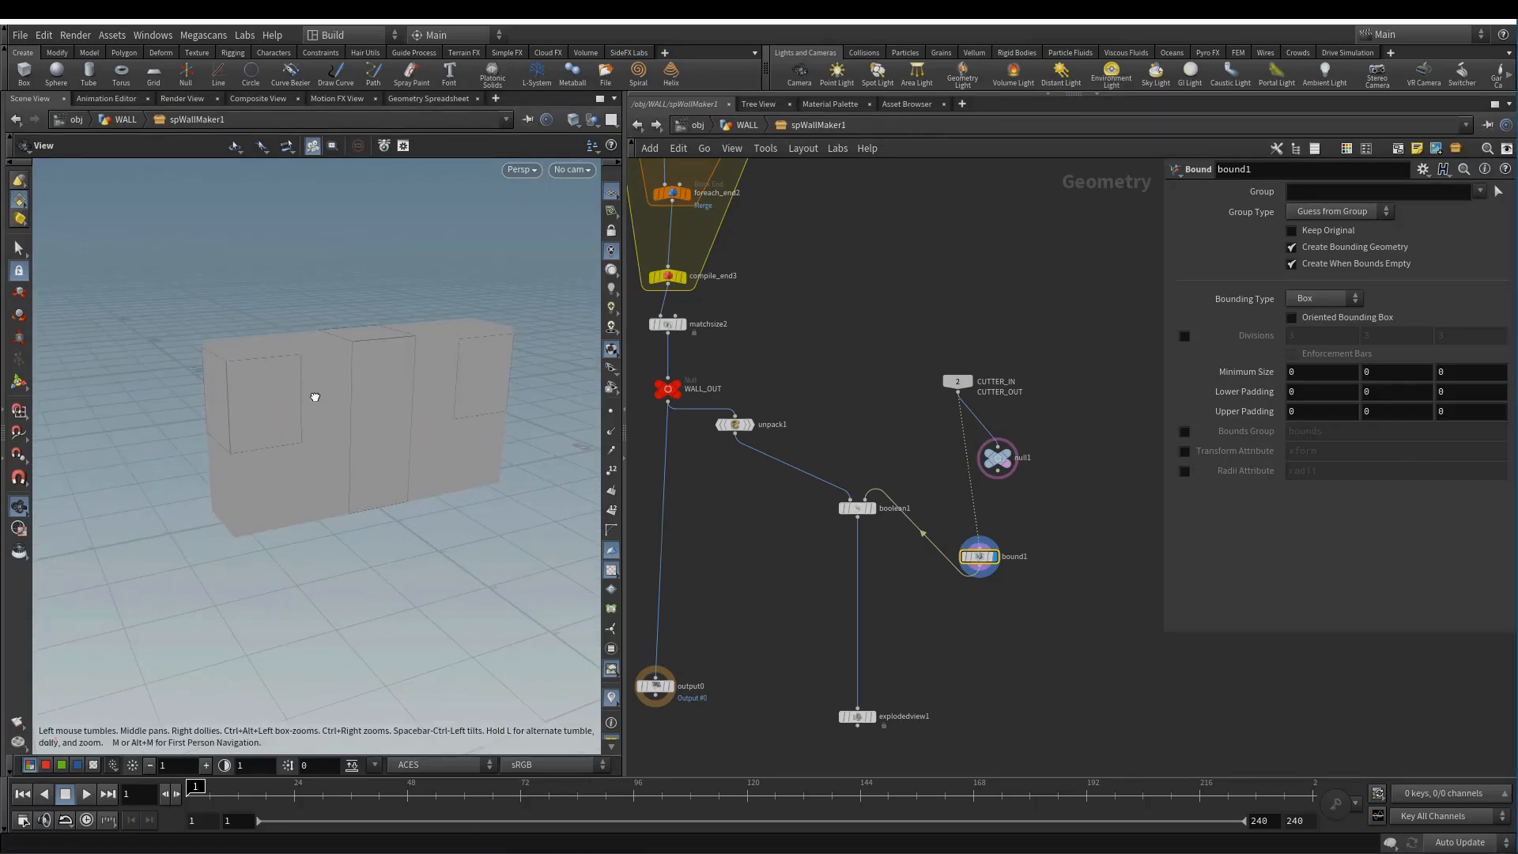
pyautogui.moveTo(315, 397); pyautogui.dragTo(278, 396)
# - Set bound1's lower and upper padding to .5 on all three axes
pyautogui.click(1328, 393)
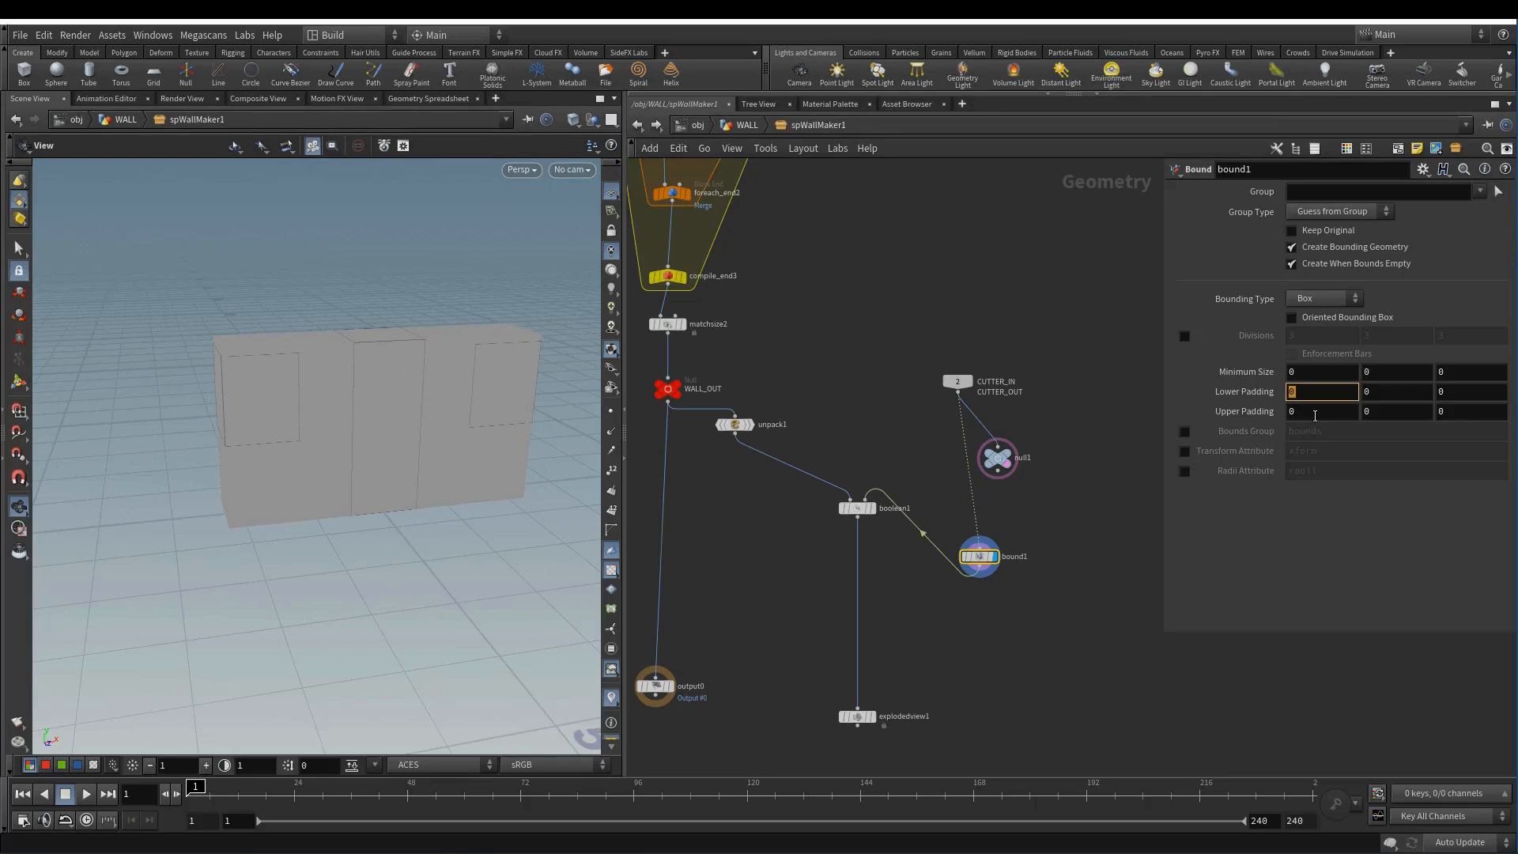
pyautogui.write('.5')
pyautogui.click(1315, 416)
pyautogui.write('.5')
pyautogui.click(1403, 397)
pyautogui.write('.5')
pyautogui.click(1412, 416)
pyautogui.write('.')
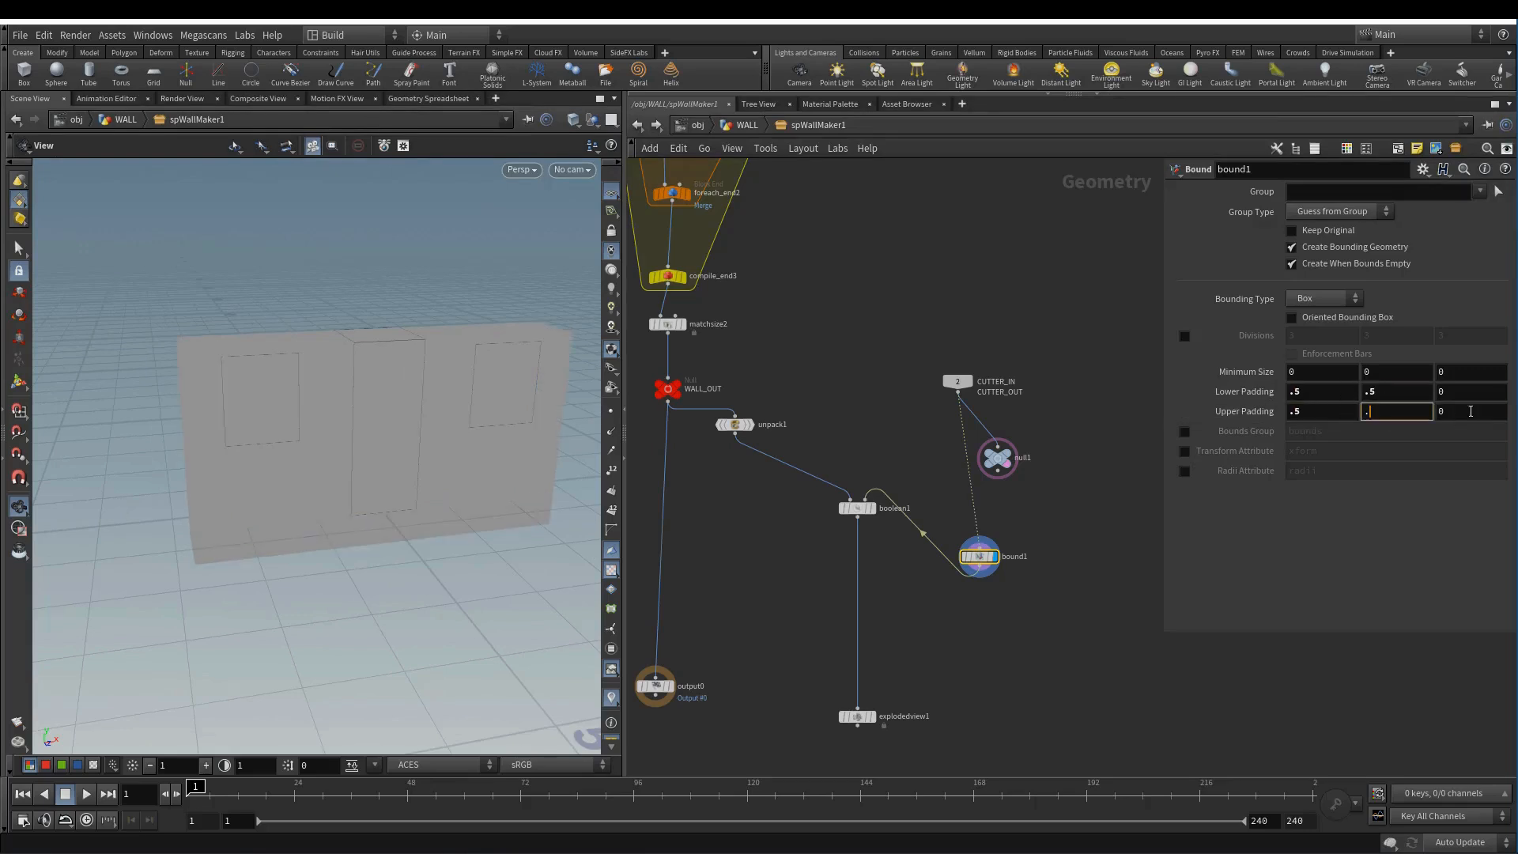
pyautogui.write('5')
pyautogui.click(1470, 391)
pyautogui.write('.5')
pyautogui.click(1471, 412)
pyautogui.write('.5')
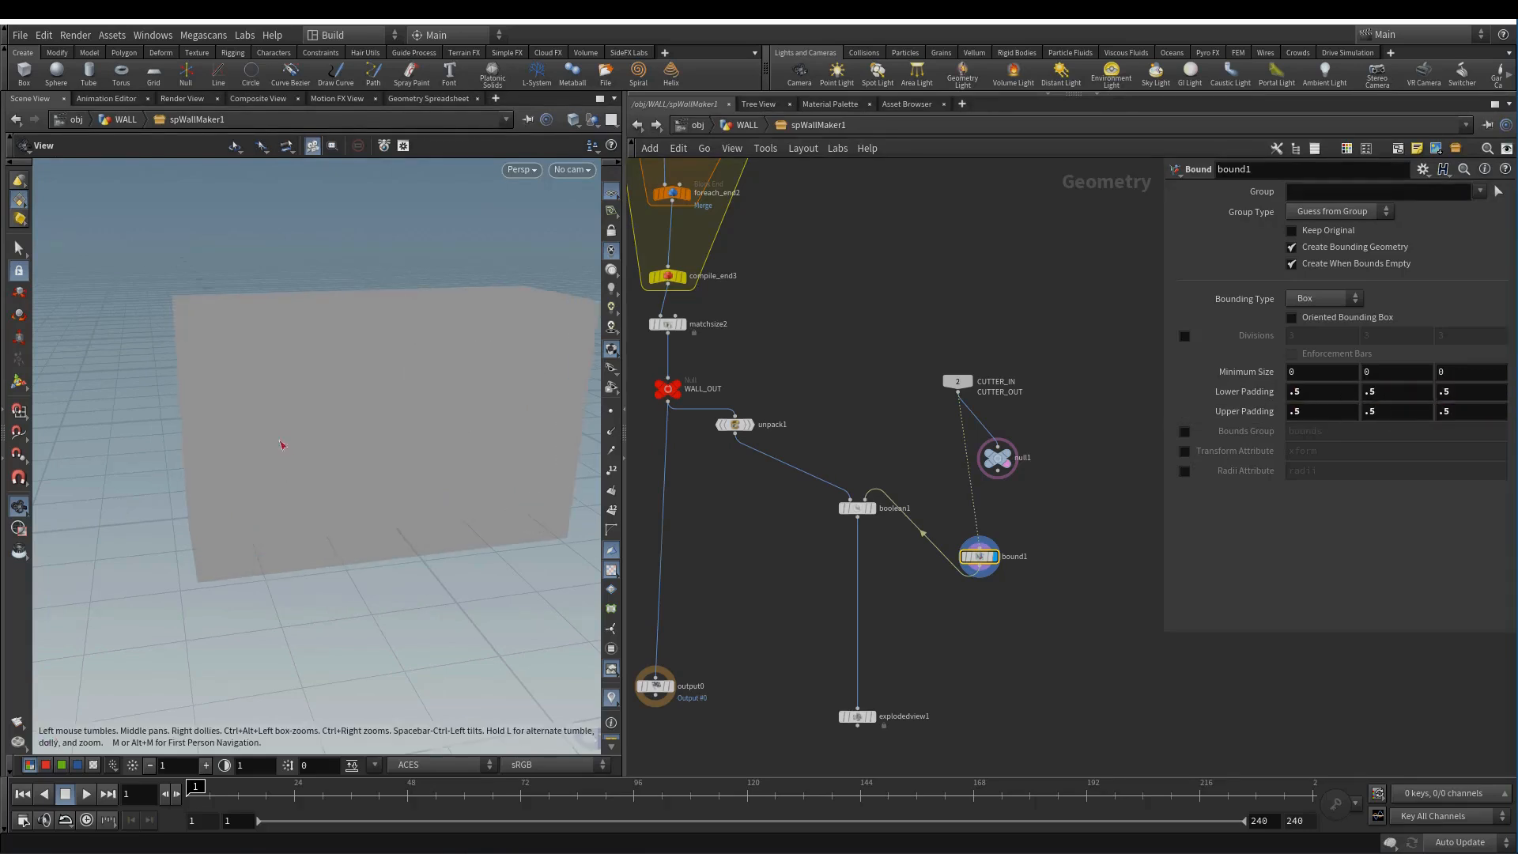
# - Switch the viewport to wireframe and examine the cutters inside the padded bounding box
pyautogui.moveTo(282, 445)
pyautogui.mouseDown()
pyautogui.moveTo(383, 404)
pyautogui.moveTo(457, 427)
pyautogui.moveTo(353, 447)
pyautogui.moveTo(275, 418)
pyautogui.moveTo(403, 405)
pyautogui.moveTo(281, 414)
pyautogui.moveTo(305, 420)
pyautogui.moveTo(237, 402)
pyautogui.mouseUp()
pyautogui.press('w')
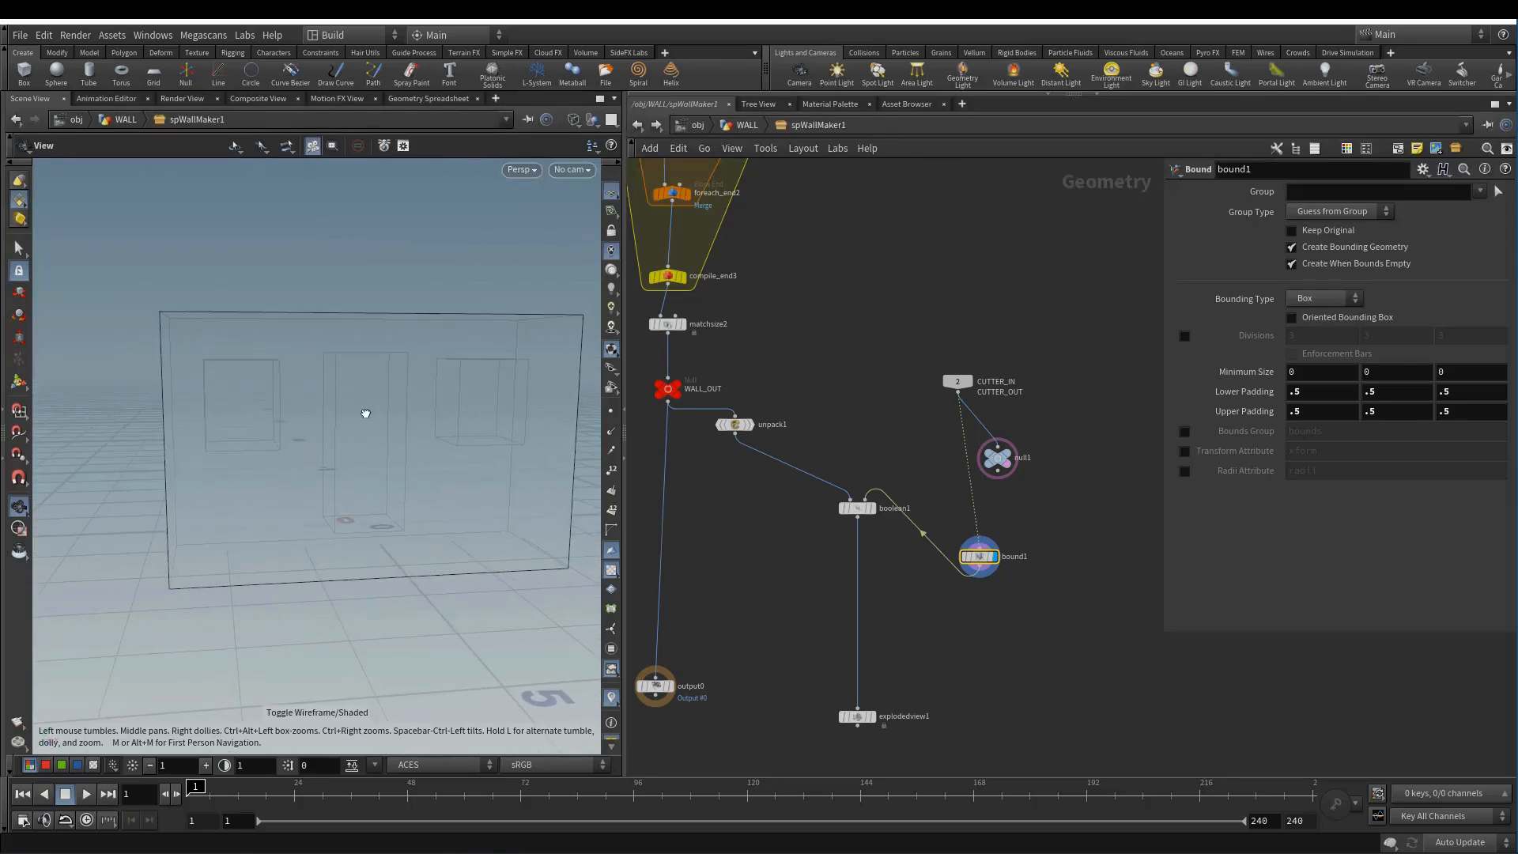
pyautogui.moveTo(365, 414); pyautogui.dragTo(338, 423)
# - Move null1 aside, place bound1 directly under CUTTER_IN, and lower unpack1 to free space below WALL_OUT
pyautogui.scroll(2, 992, 613)
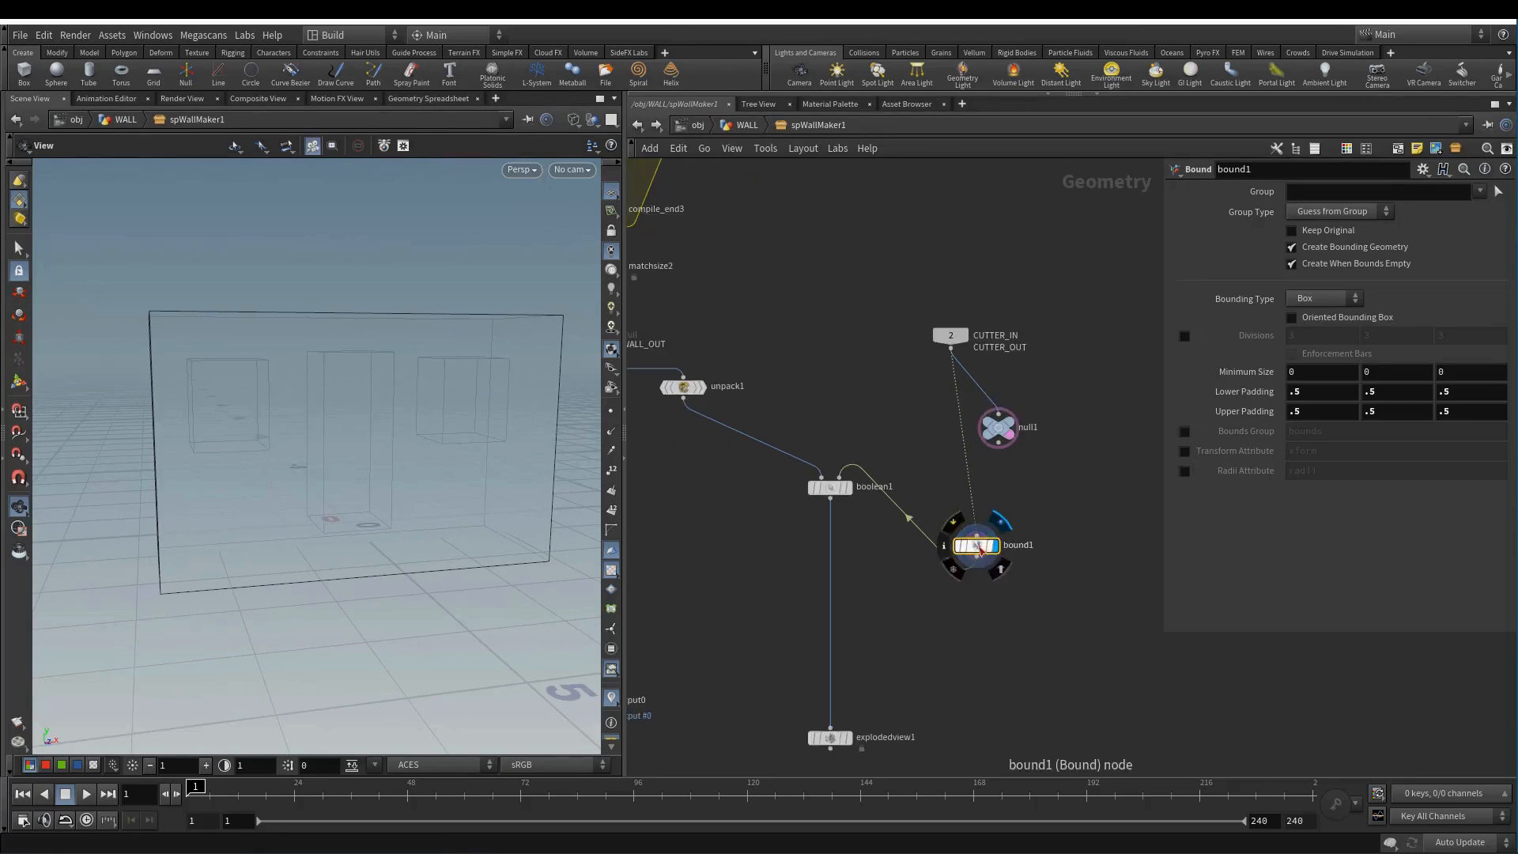
pyautogui.moveTo(1004, 544); pyautogui.dragTo(1067, 404)
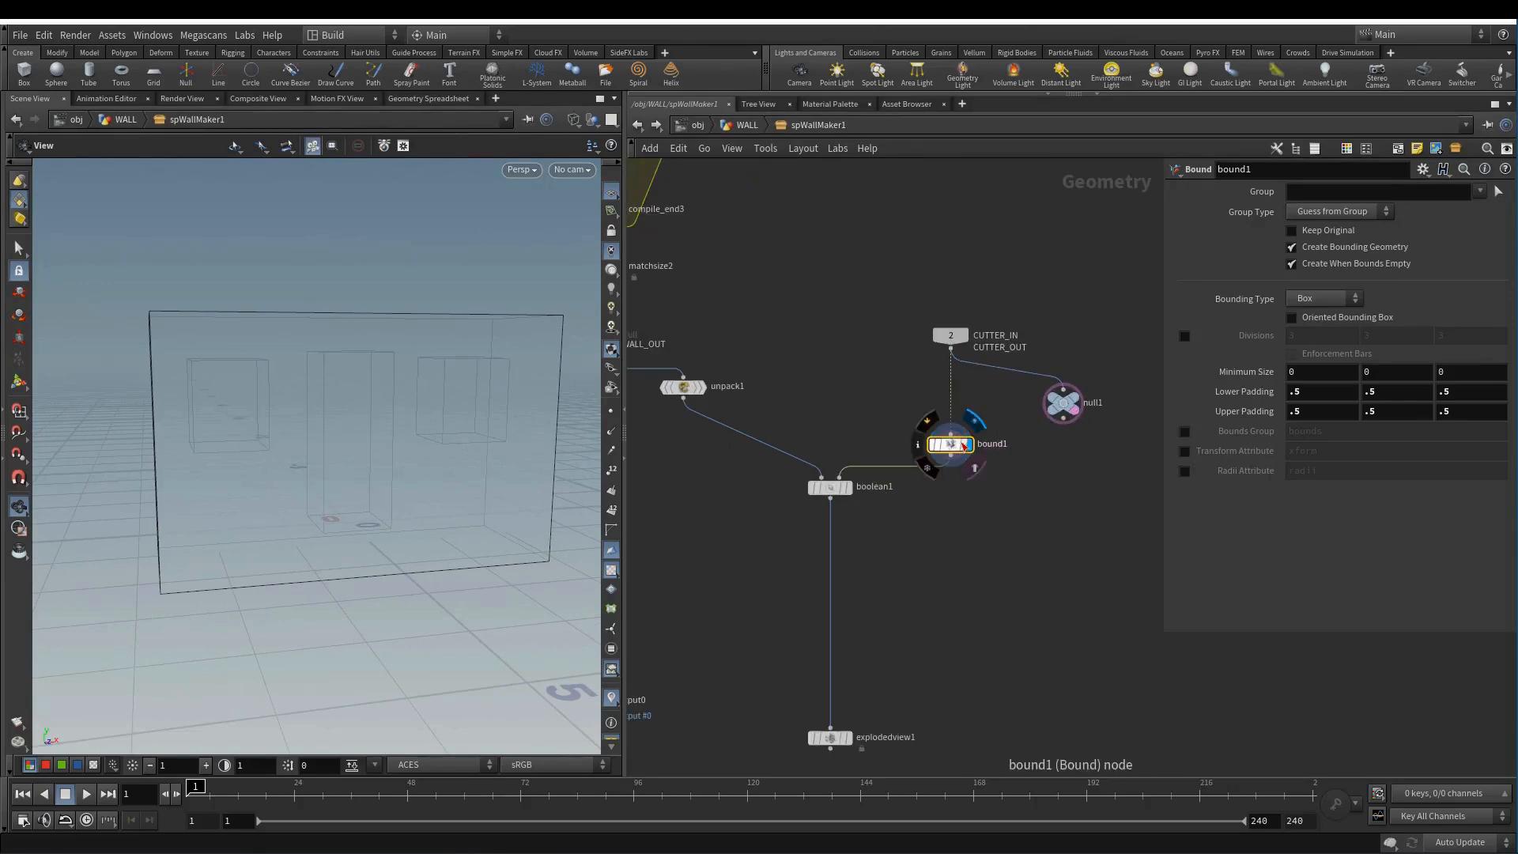
pyautogui.moveTo(954, 444); pyautogui.dragTo(954, 414)
pyautogui.moveTo(882, 419); pyautogui.dragTo(953, 439, button='middle')
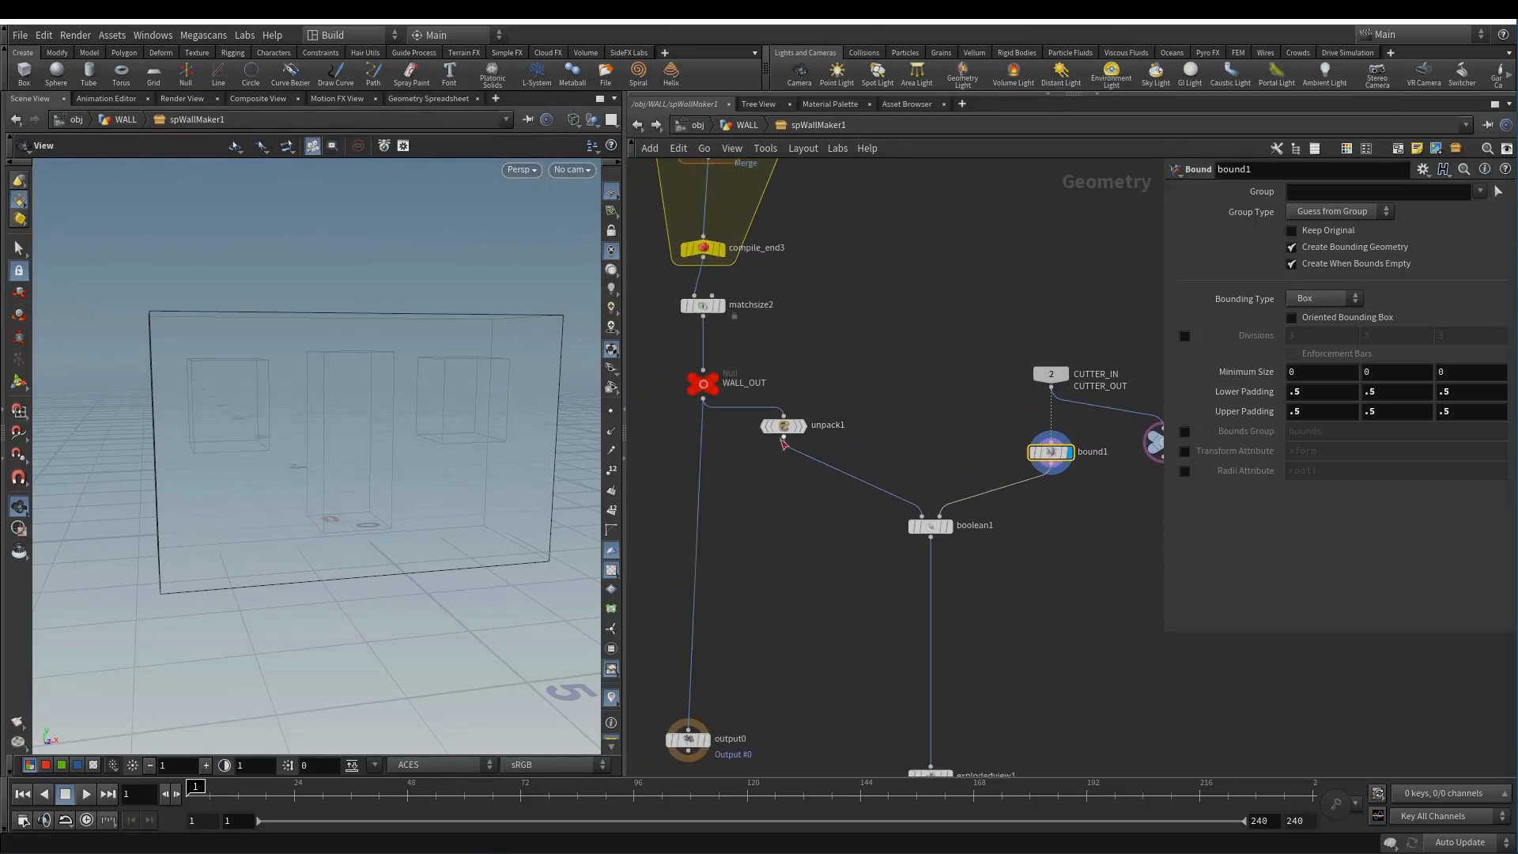
pyautogui.moveTo(783, 425); pyautogui.dragTo(788, 568)
pyautogui.moveTo(815, 438); pyautogui.dragTo(791, 460, button='middle')
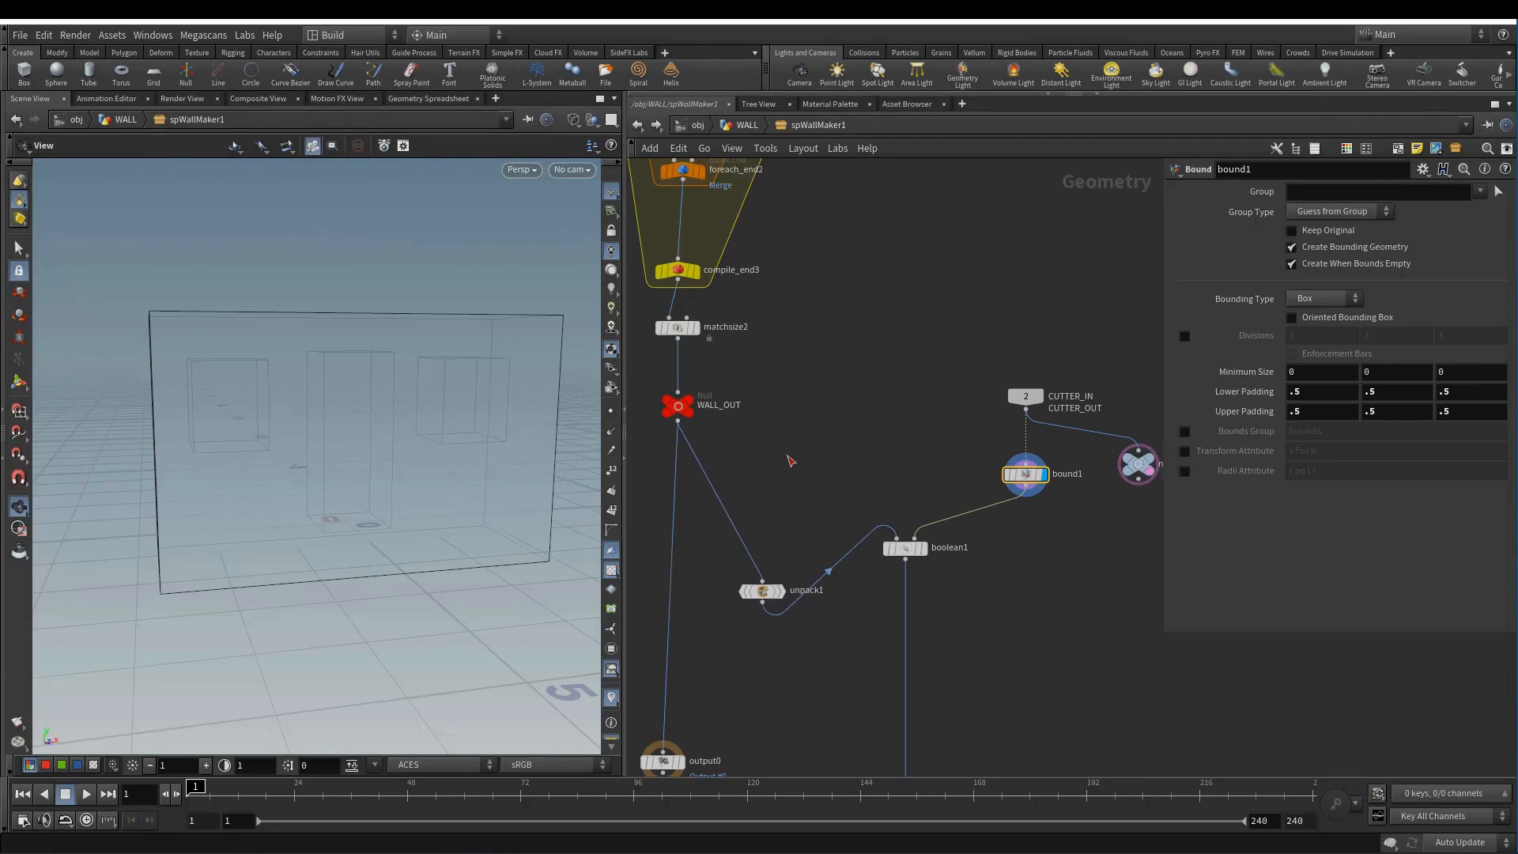
# - Add a Group Create node fed by WALL_OUT, with bound1 wired as its bounding object, and display it
pyautogui.press('Tab')
pyautogui.write('gr')
pyautogui.click(959, 119)
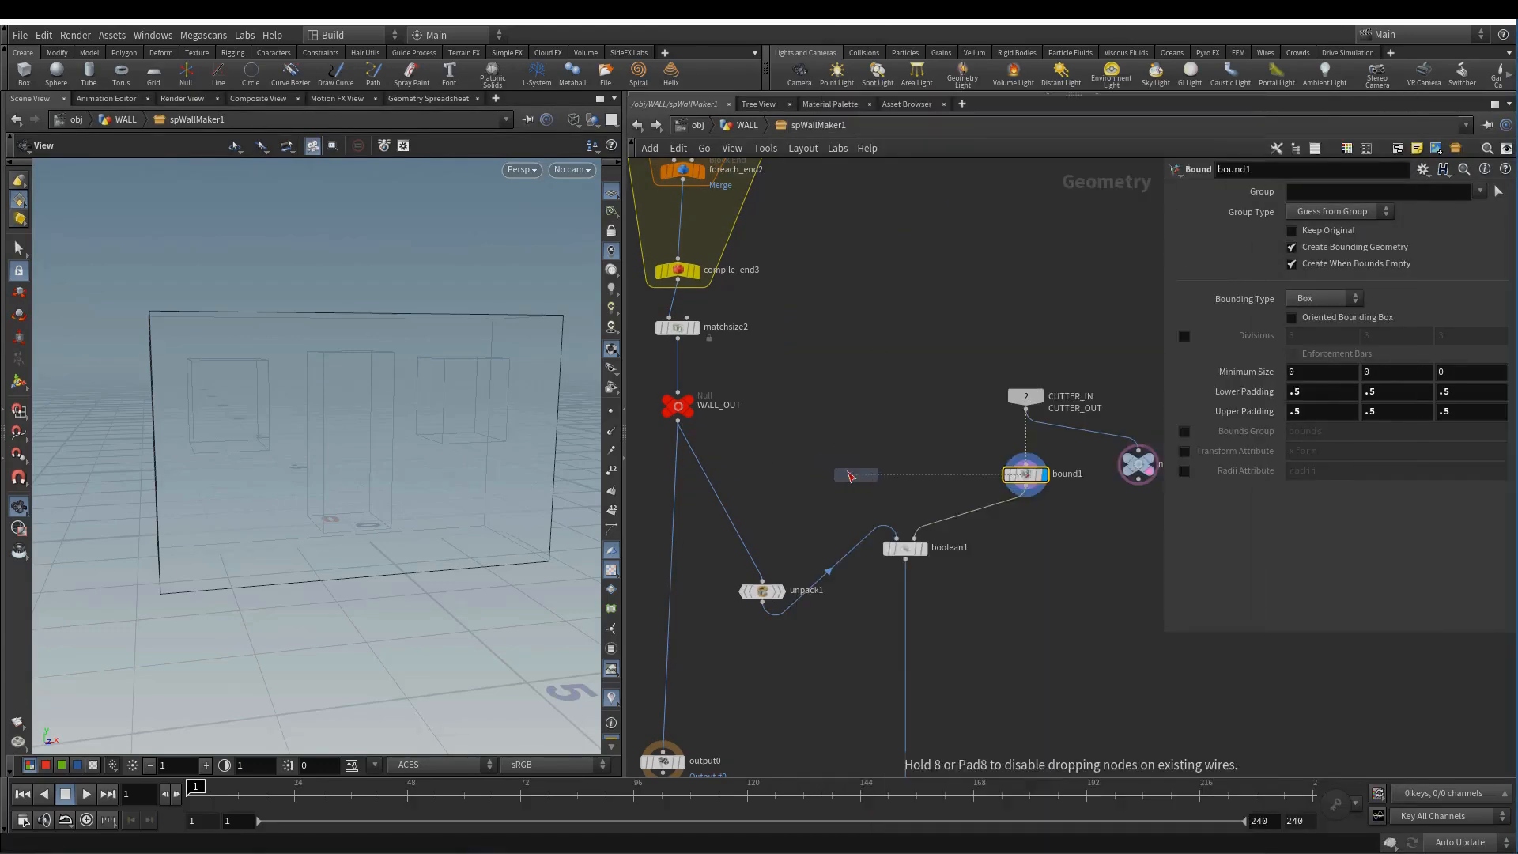
pyautogui.click(850, 475)
pyautogui.click(677, 419)
pyautogui.click(841, 465)
pyautogui.click(1020, 495)
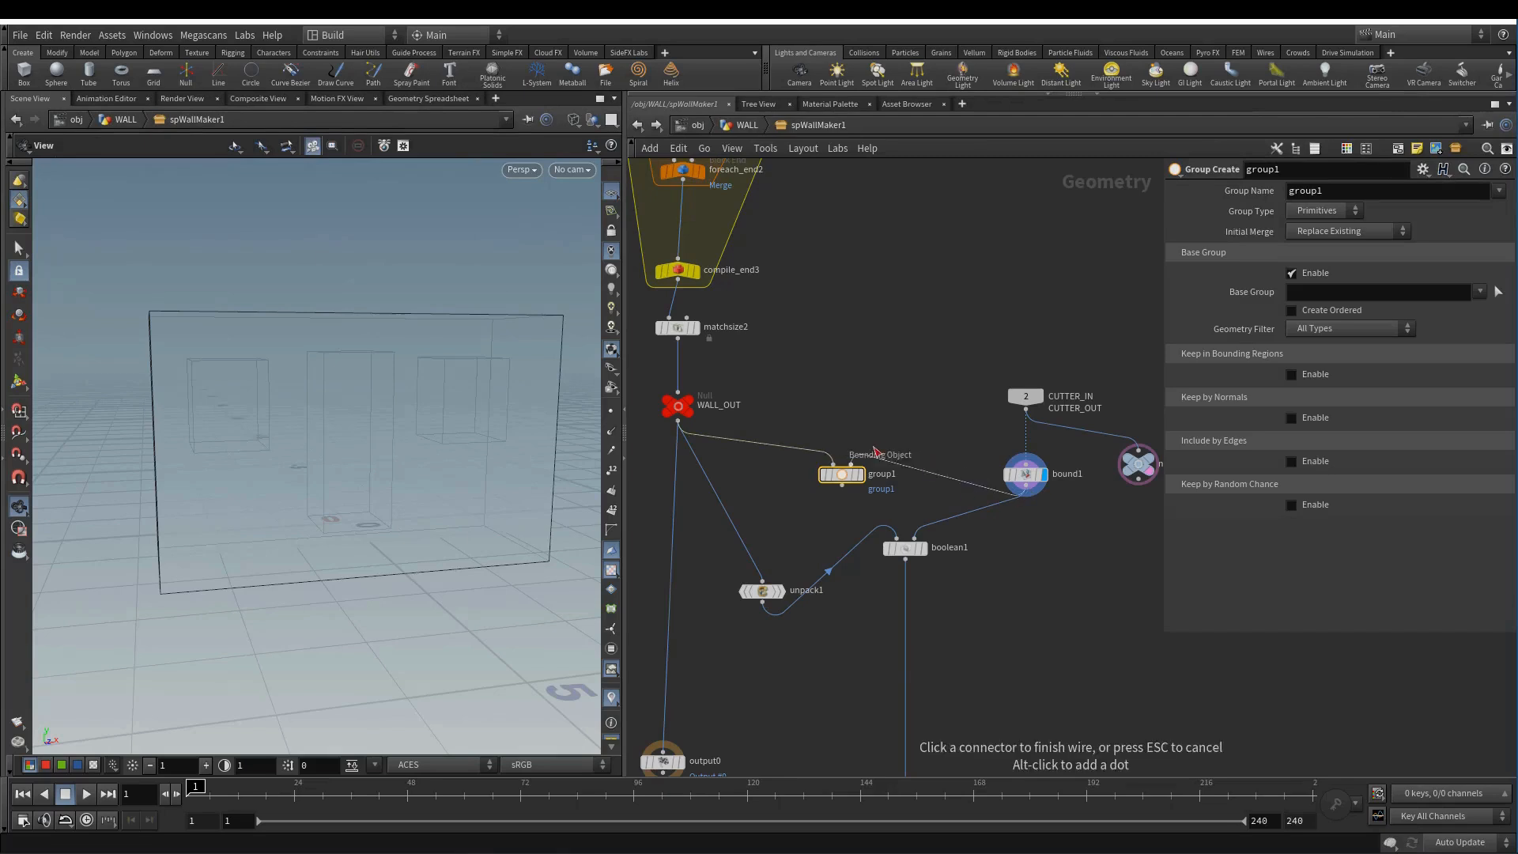
pyautogui.click(875, 450)
pyautogui.click(860, 474)
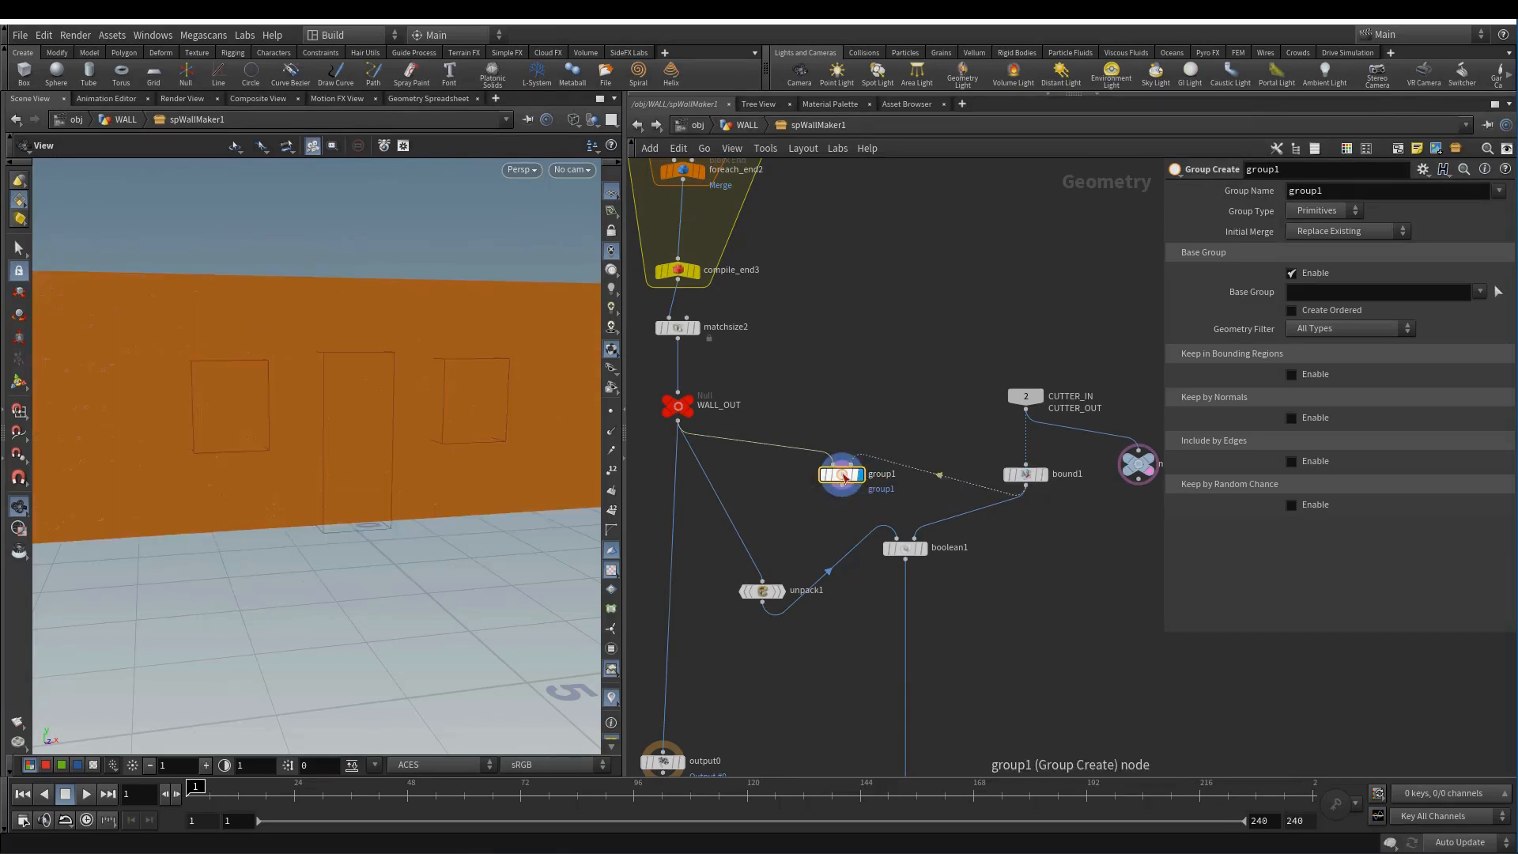
pyautogui.middleClick(677, 408)
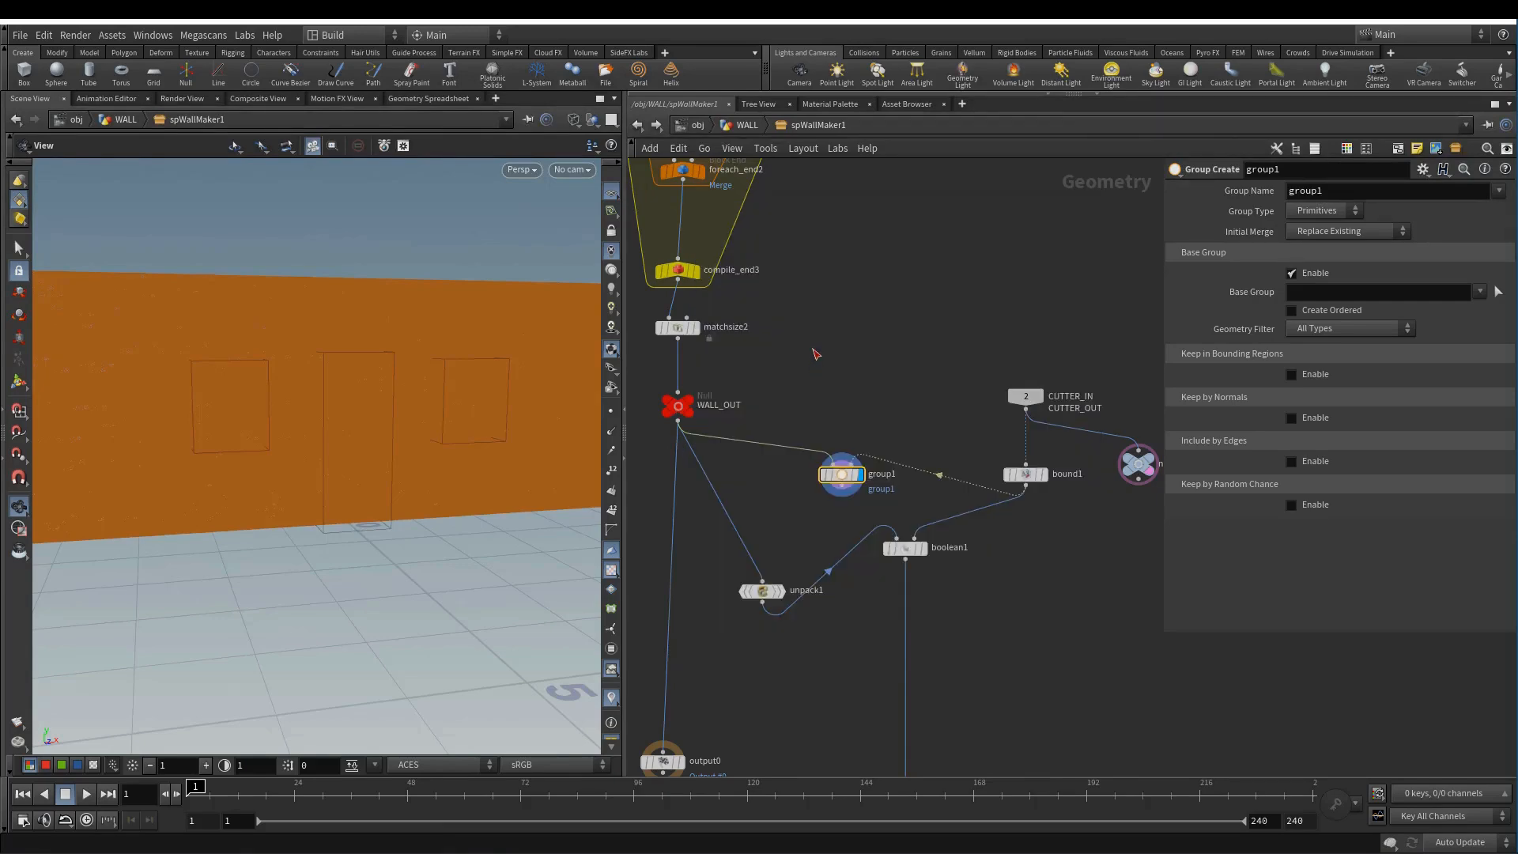
# - Name group1's group keepMe, set its type to Points, and disable the base group
pyautogui.moveTo(1356, 193); pyautogui.dragTo(1254, 198)
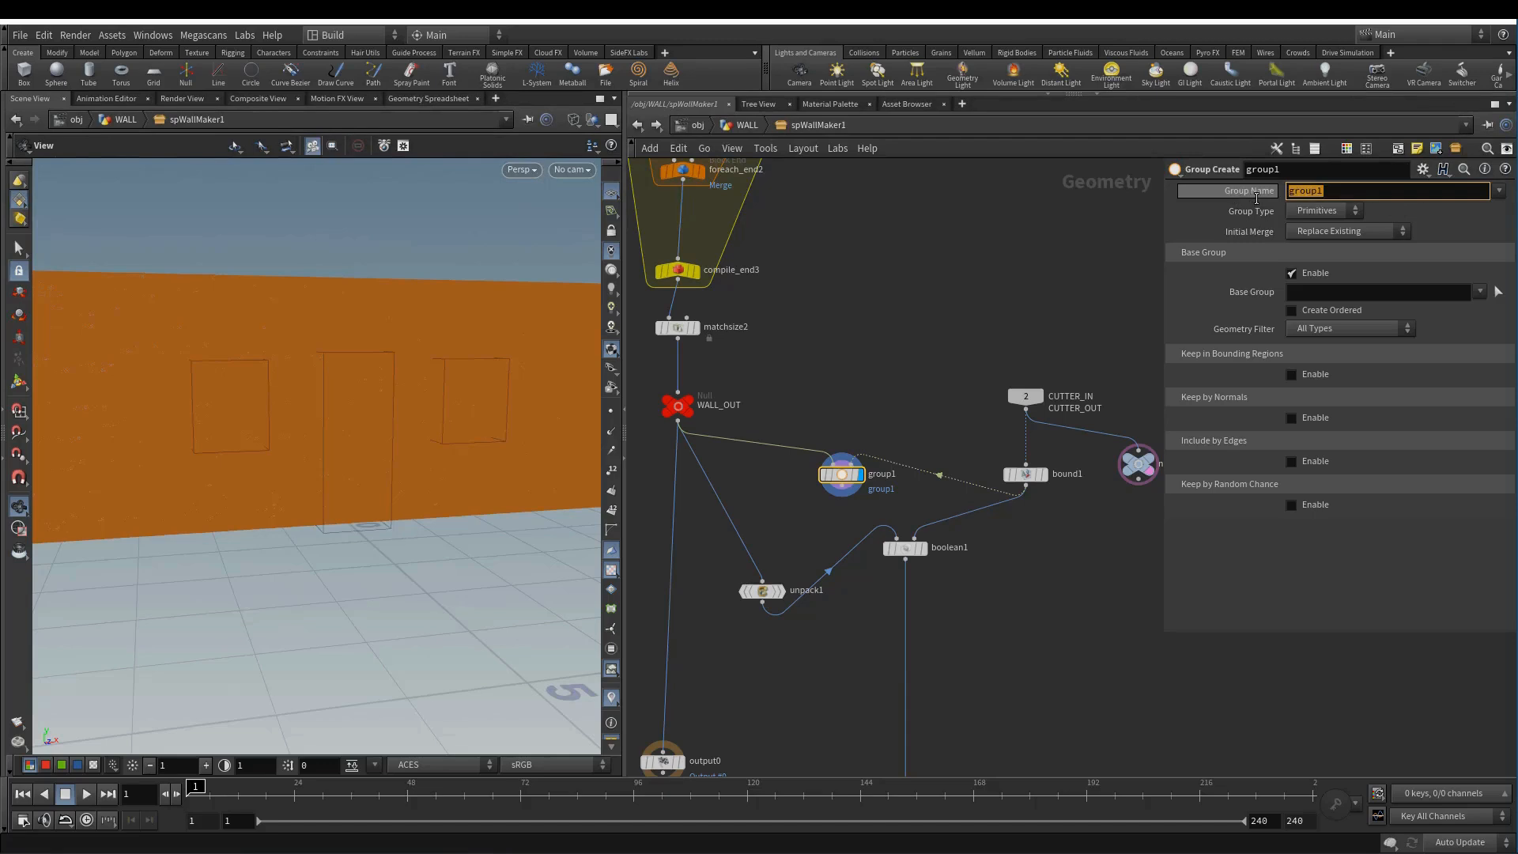
pyautogui.write('keepMe')
pyautogui.press('Return')
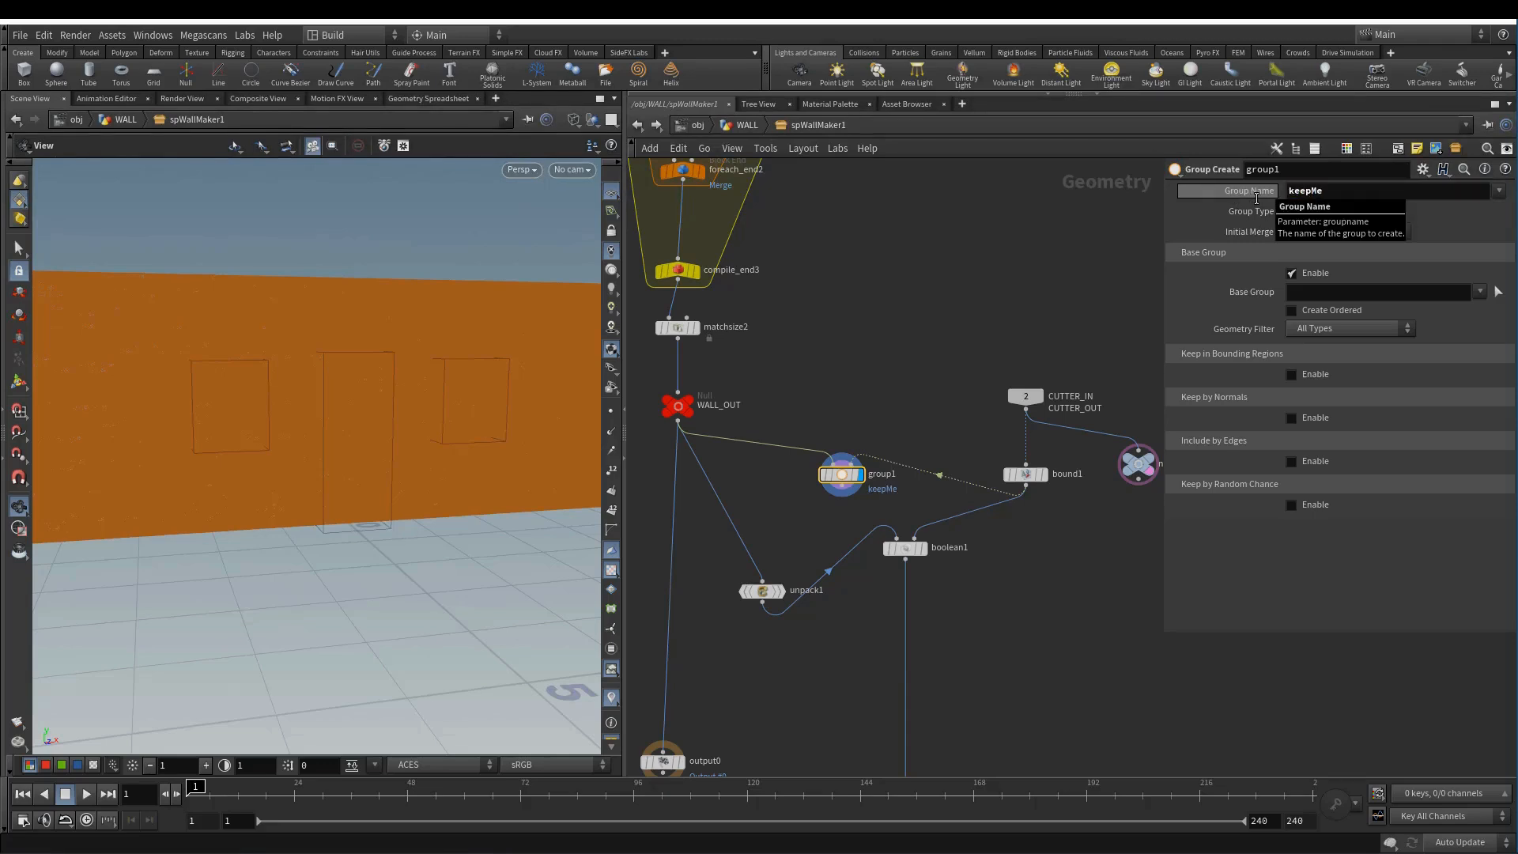
pyautogui.click(1326, 212)
pyautogui.click(1319, 230)
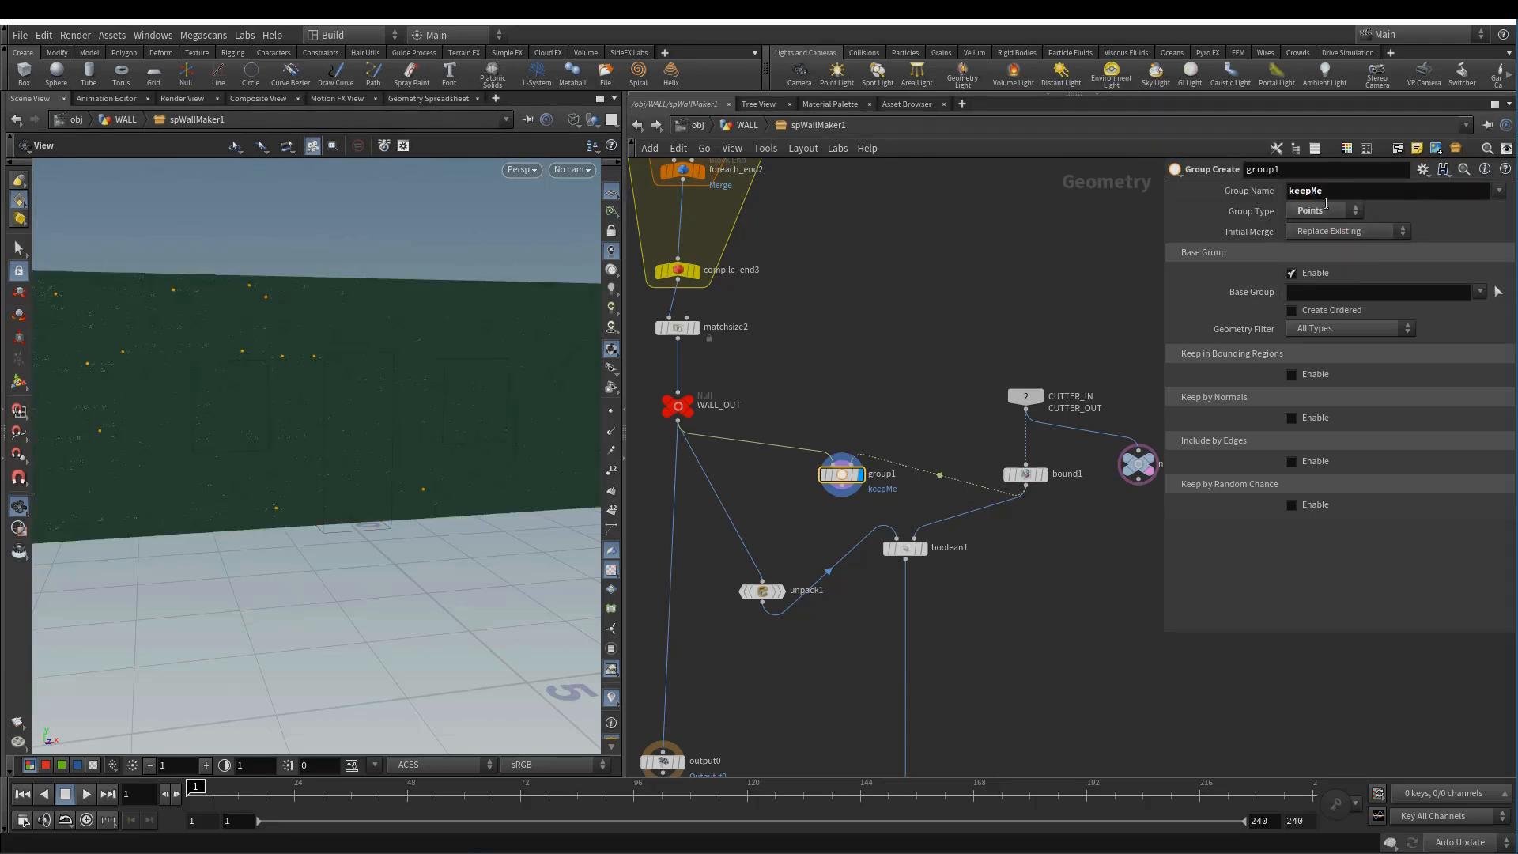
pyautogui.click(1292, 272)
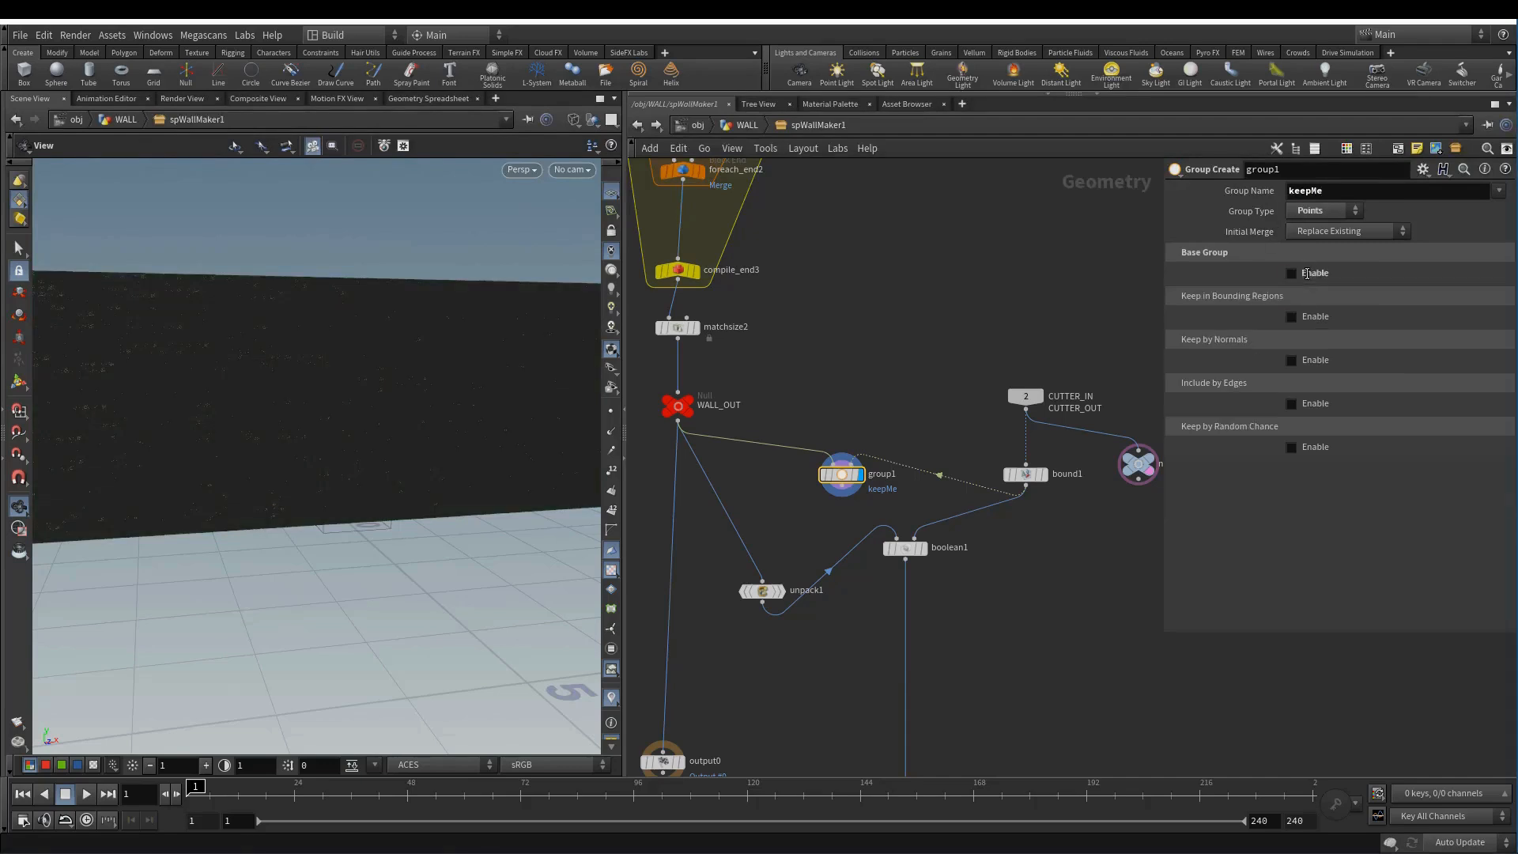
# - Enable keeping points in bounding regions on group1, using Bounding Object (points or vertices only) as the bounding type
pyautogui.click(1303, 315)
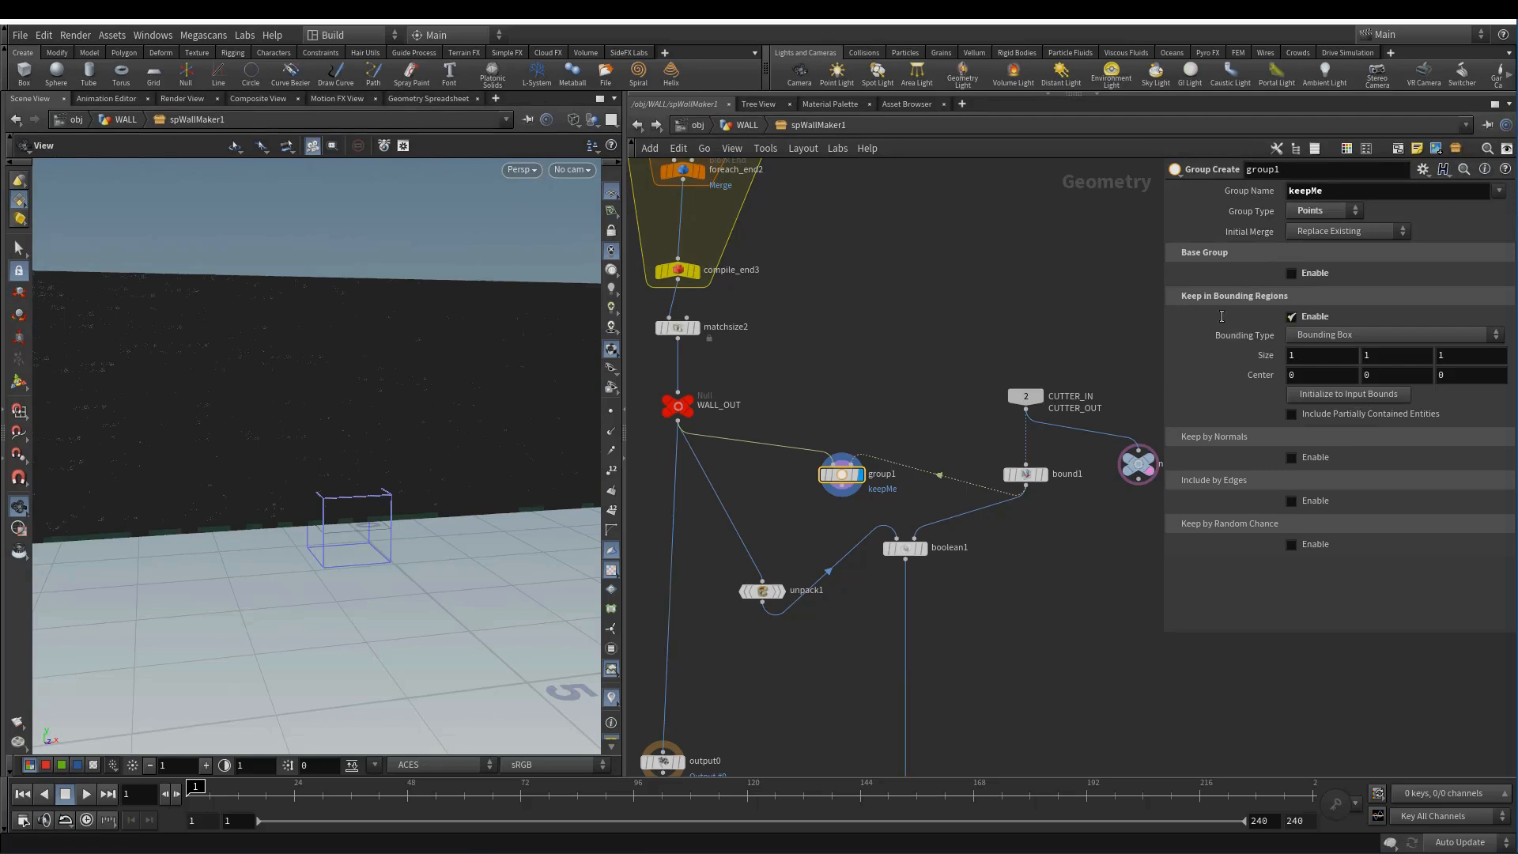
pyautogui.click(1289, 336)
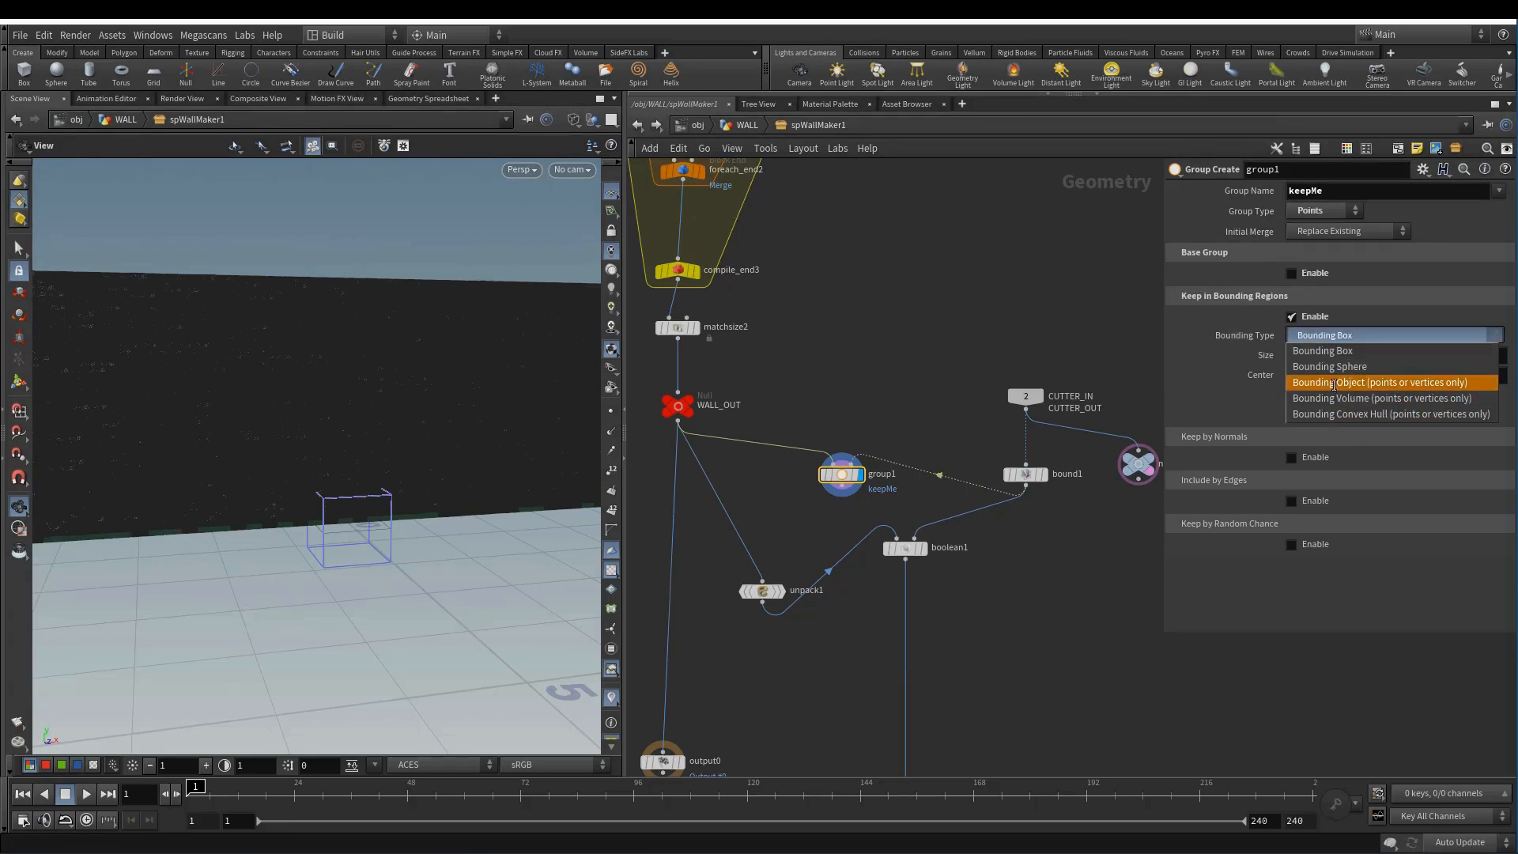
pyautogui.click(1378, 382)
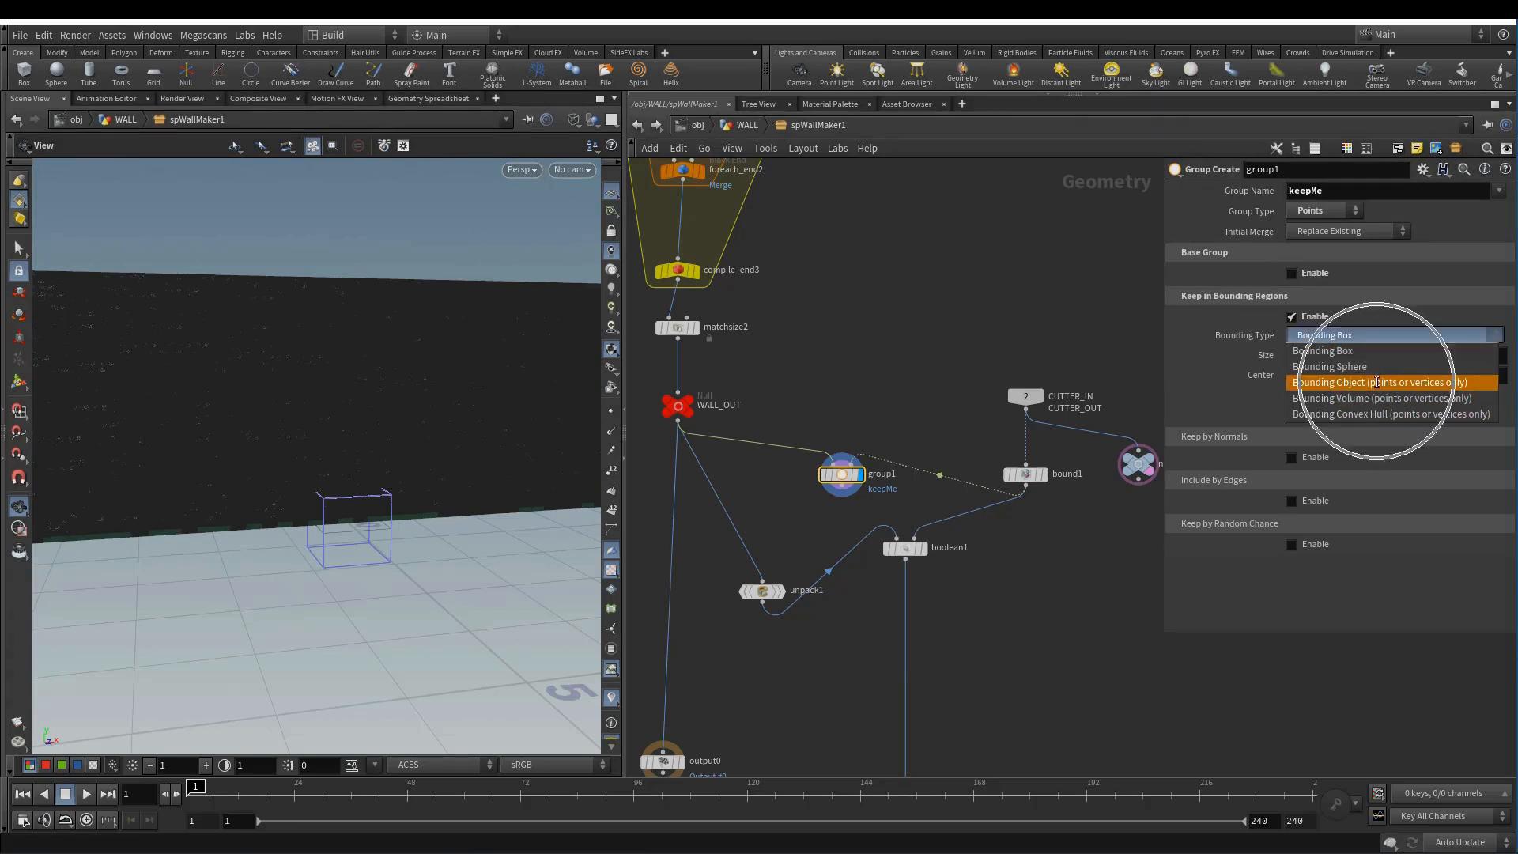
pyautogui.press('ctrl')
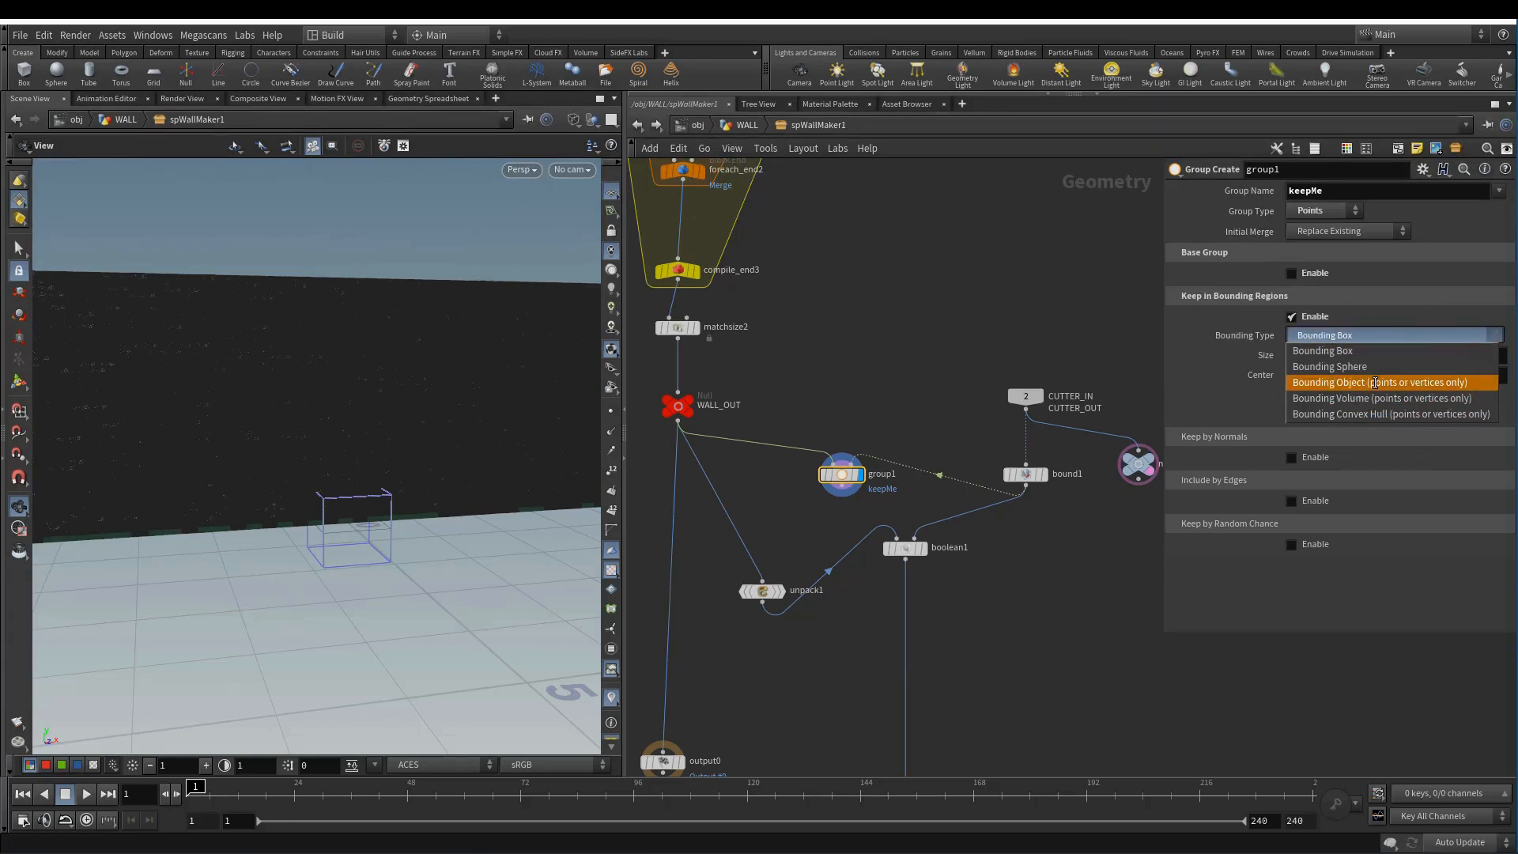
pyautogui.click(1379, 384)
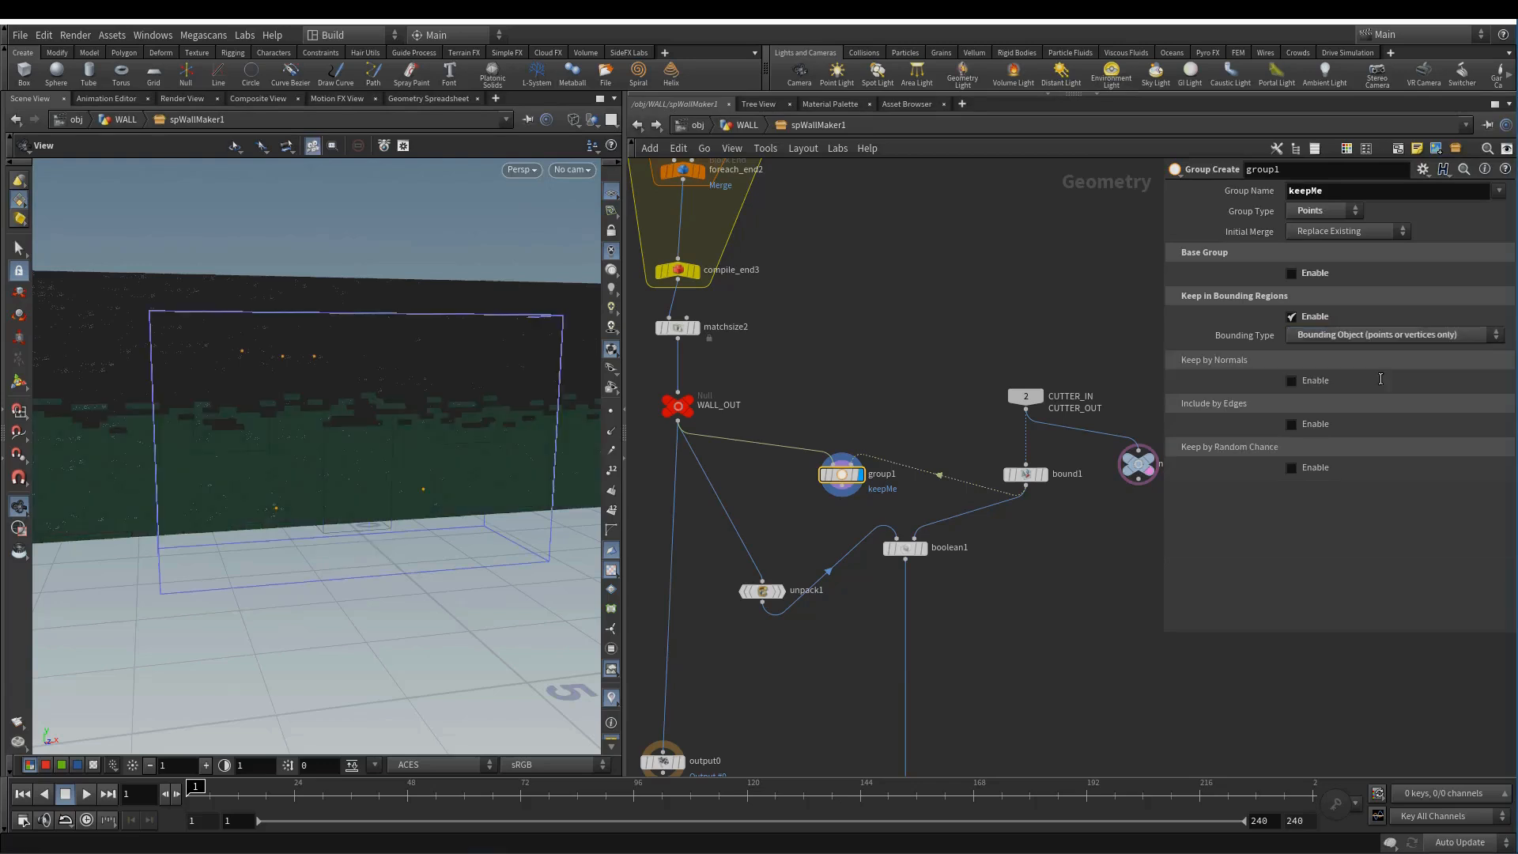
pyautogui.moveTo(417, 384); pyautogui.dragTo(375, 387, button='right')
pyautogui.click(866, 499)
pyautogui.click(866, 499)
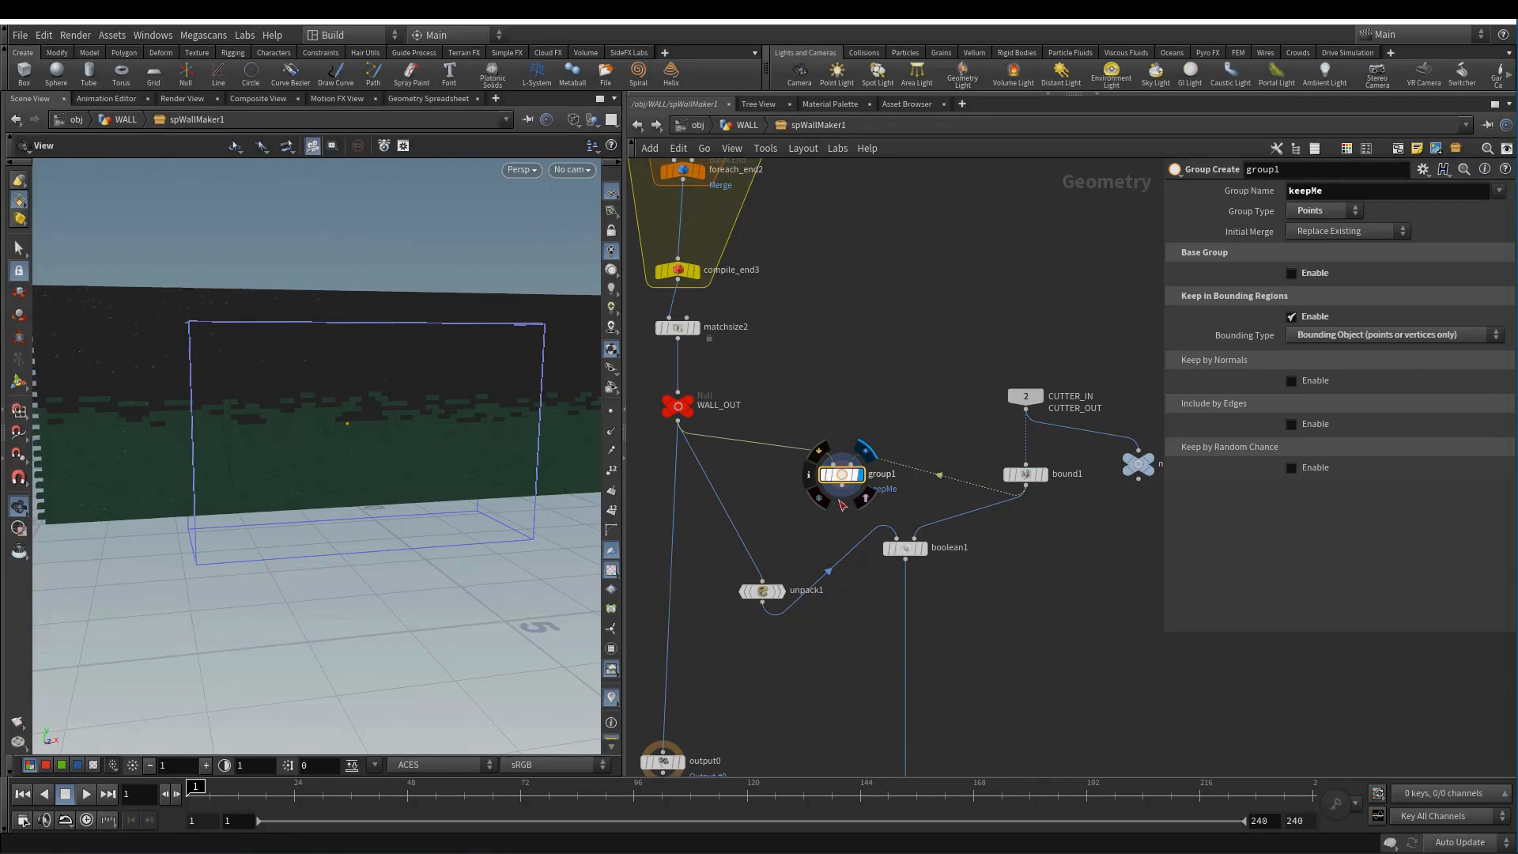
pyautogui.moveTo(340, 423)
pyautogui.mouseDown()
pyautogui.moveTo(383, 417)
pyautogui.moveTo(329, 404)
pyautogui.mouseUp()
pyautogui.moveTo(977, 438); pyautogui.dragTo(994, 392, button='middle')
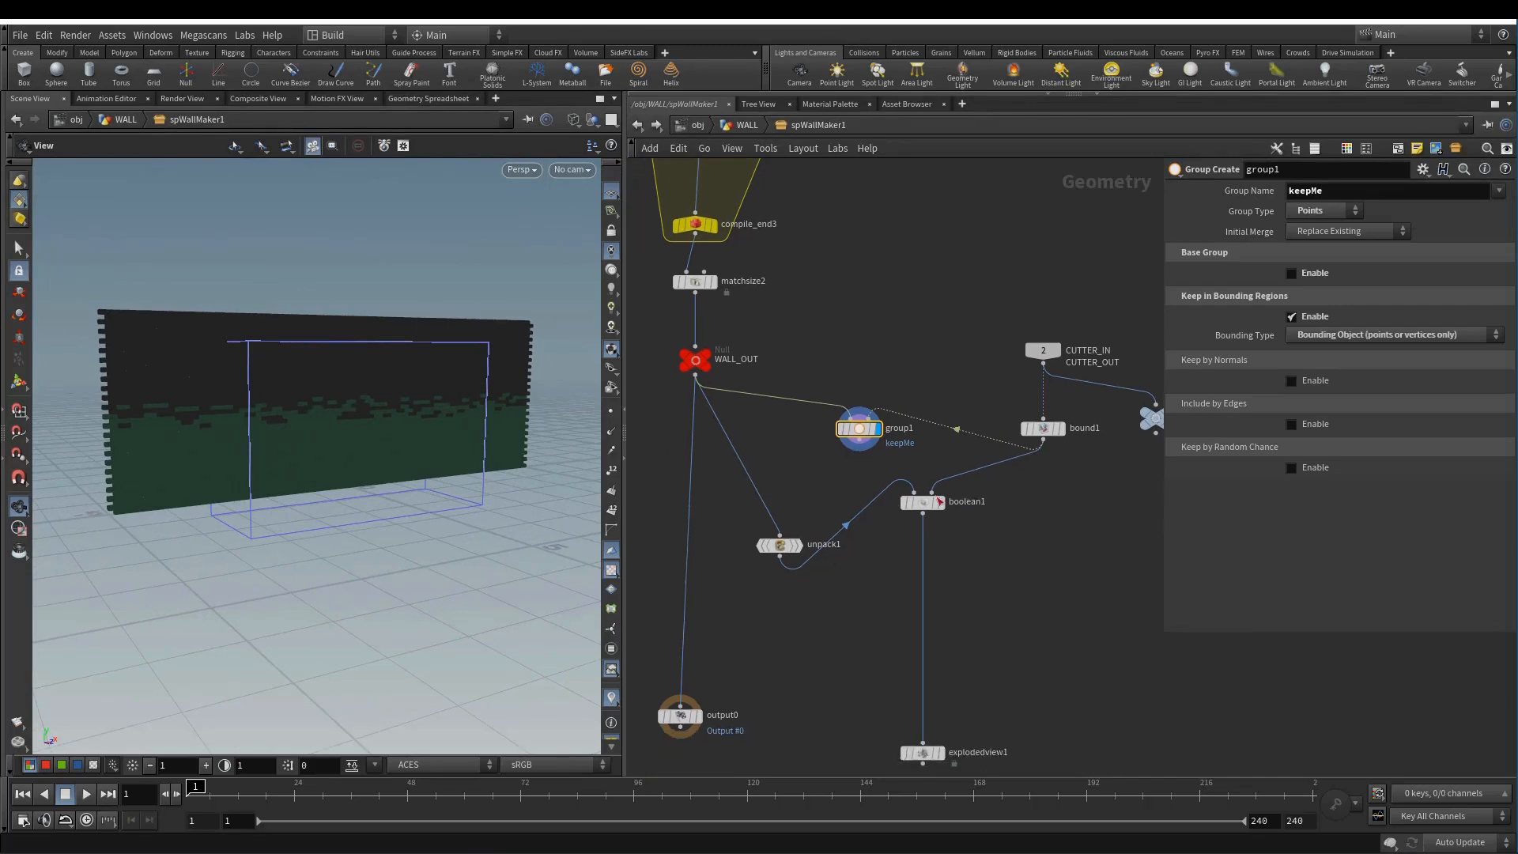
# - Lower boolean1 and unpack1, add a displayed Split node after group1, and set its group to keepMe
pyautogui.moveTo(924, 504); pyautogui.dragTo(929, 584)
pyautogui.moveTo(780, 546); pyautogui.dragTo(783, 572)
pyautogui.press('Tab')
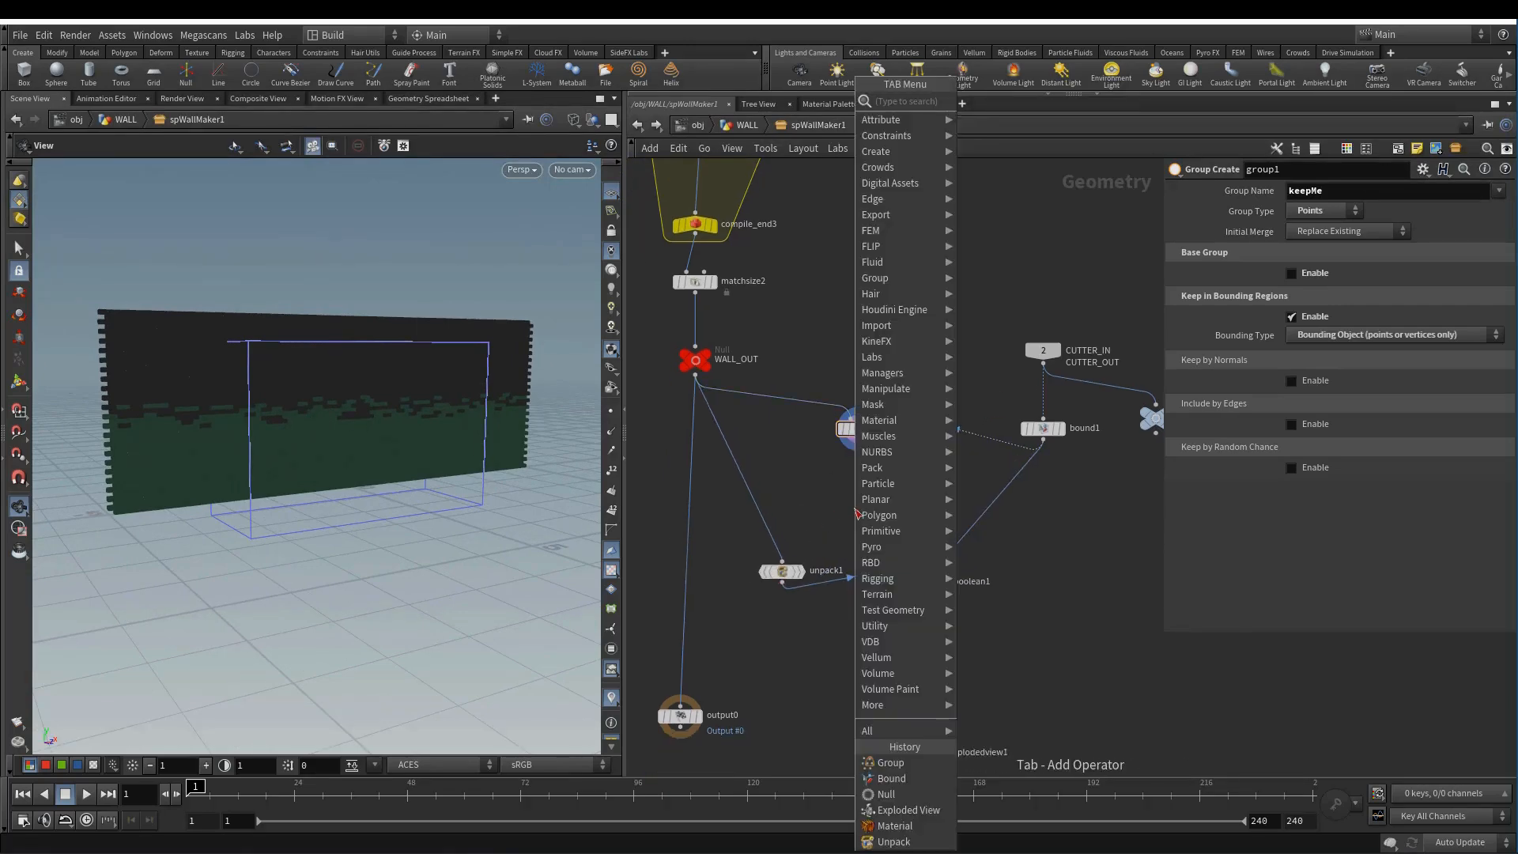
pyautogui.write('spli')
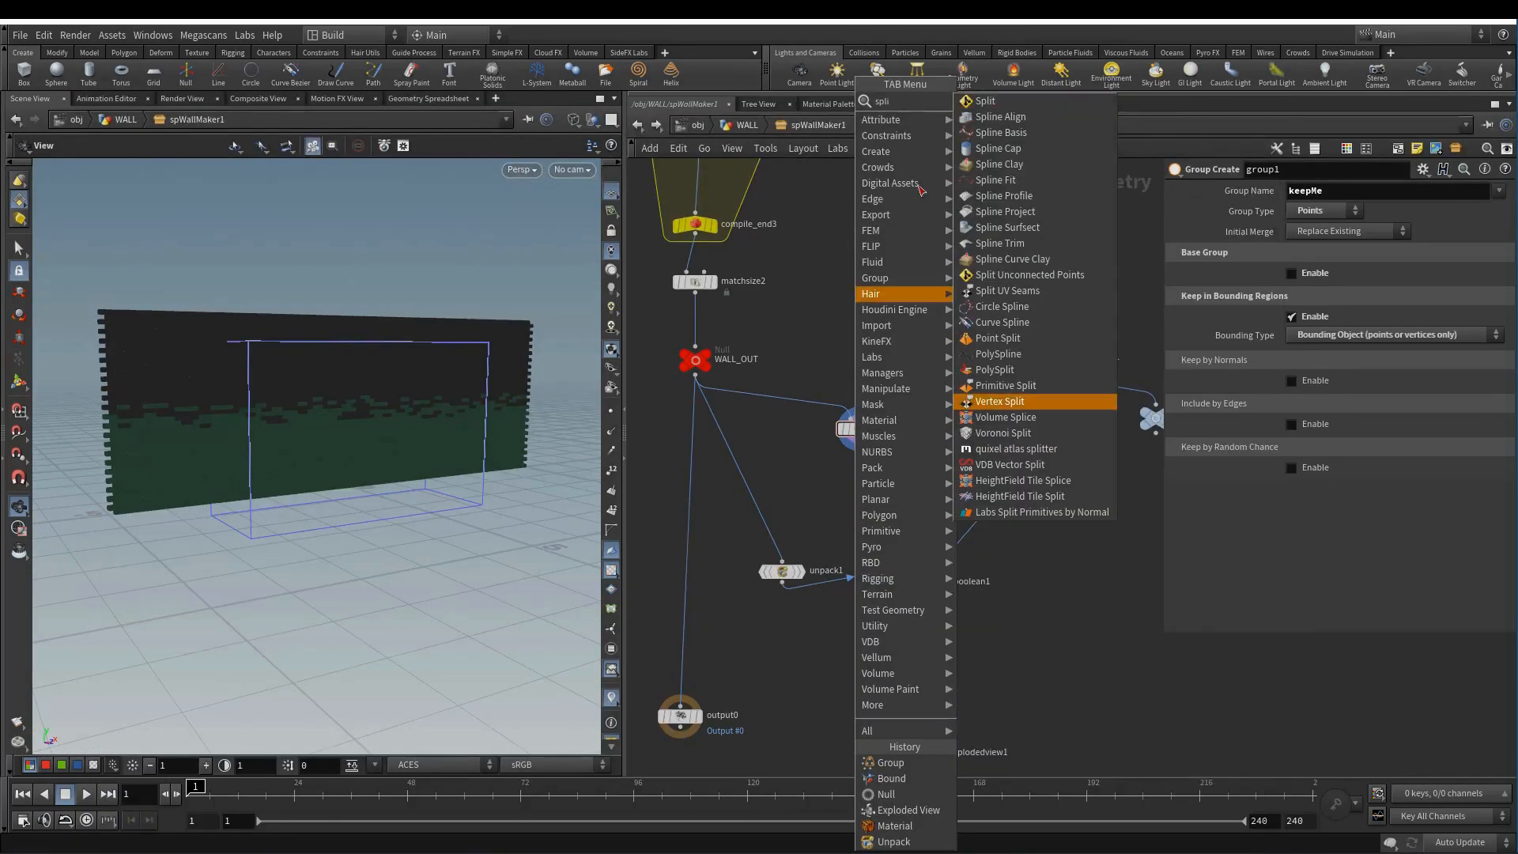
pyautogui.click(1016, 103)
pyautogui.click(840, 493)
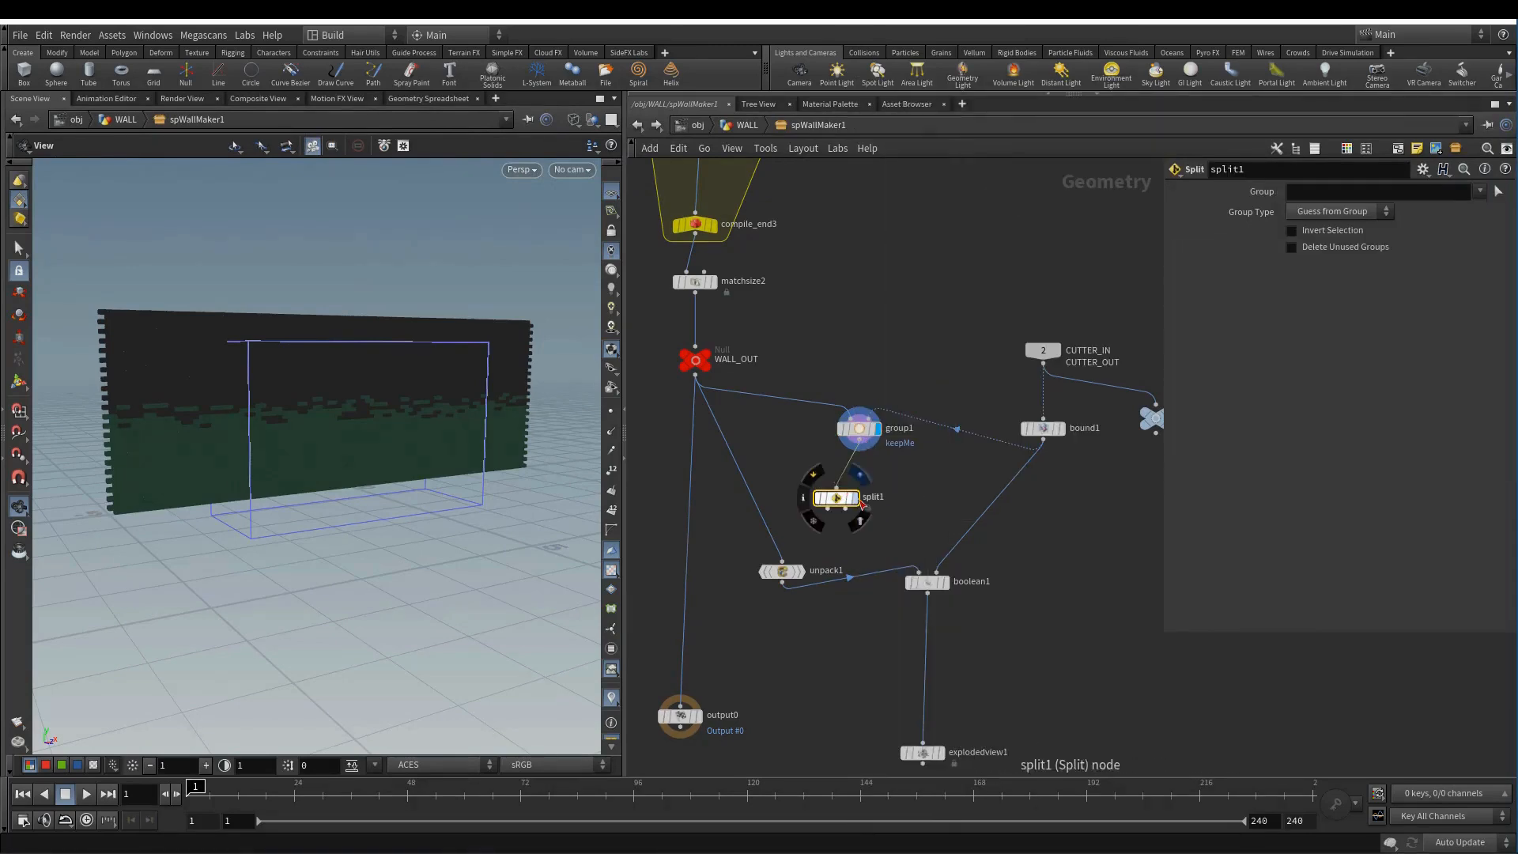
pyautogui.click(1480, 192)
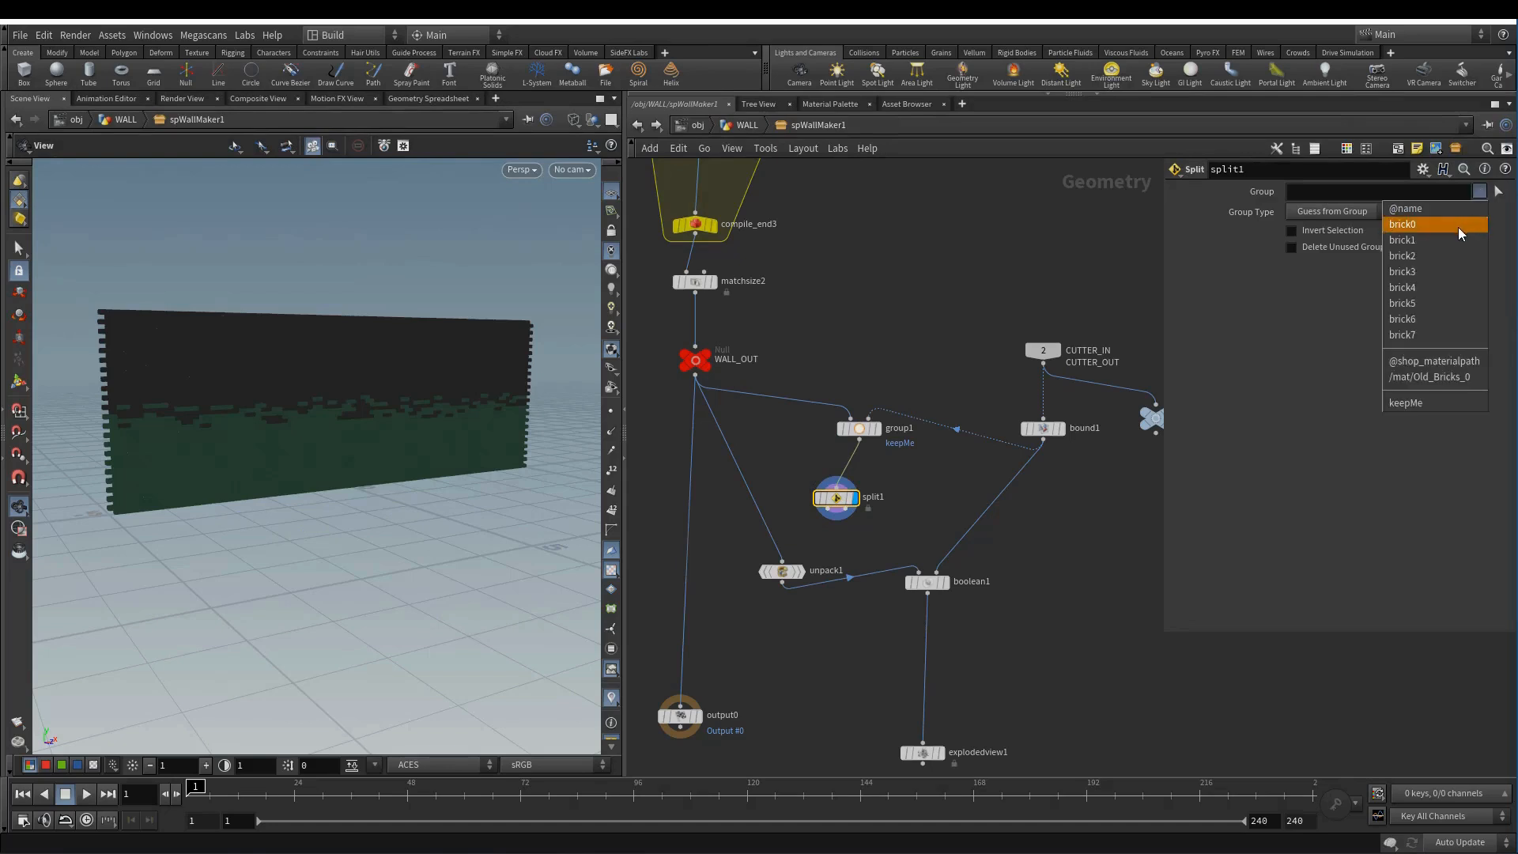
pyautogui.click(1457, 397)
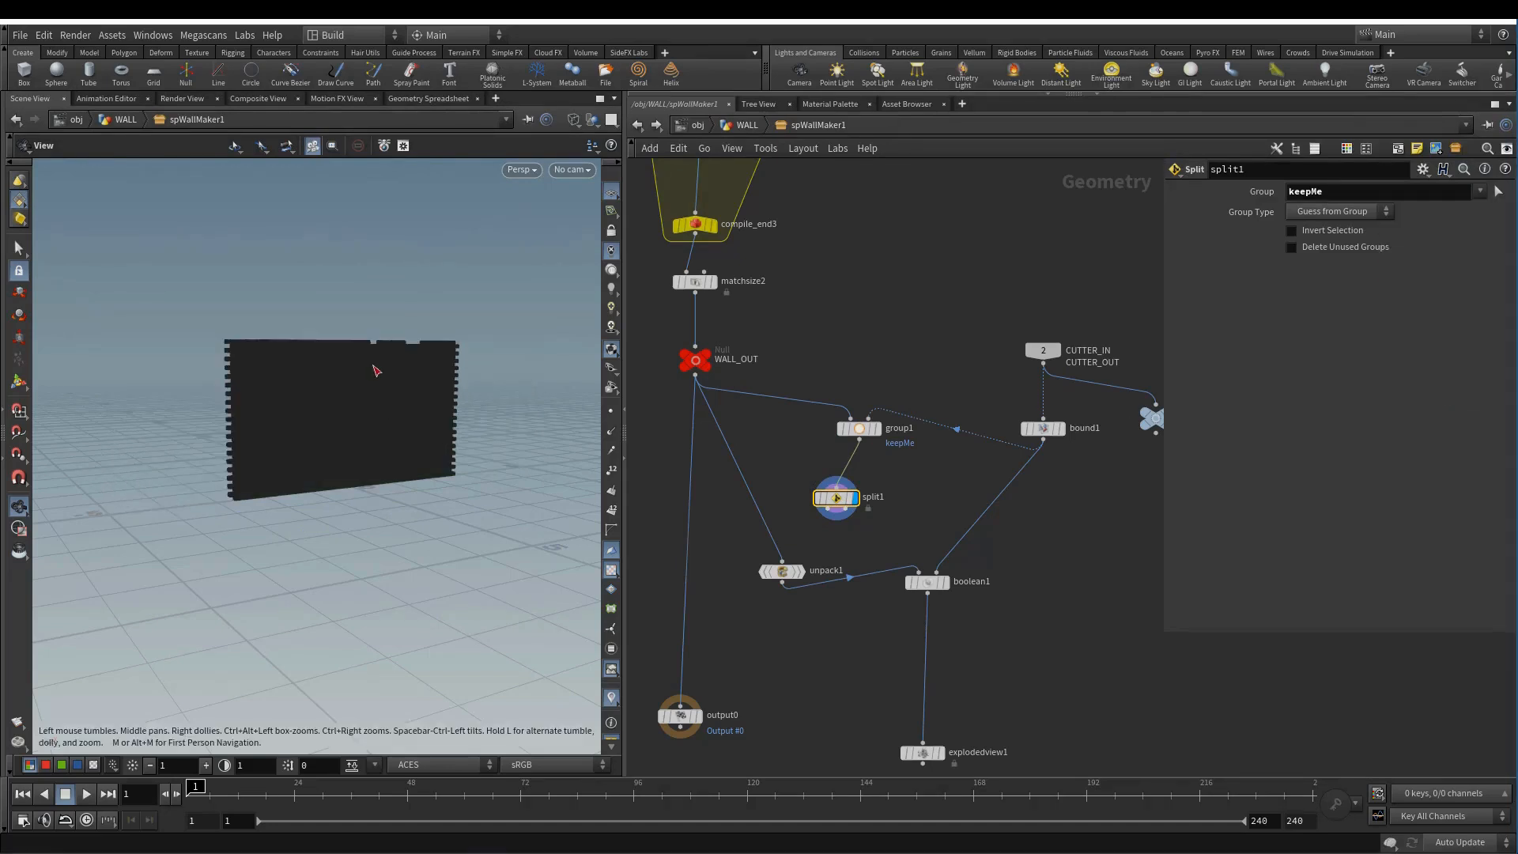
# - Set bound1's upper padding on the Y axis to .51 and place split1 directly under group1
pyautogui.moveTo(372, 366); pyautogui.dragTo(464, 334)
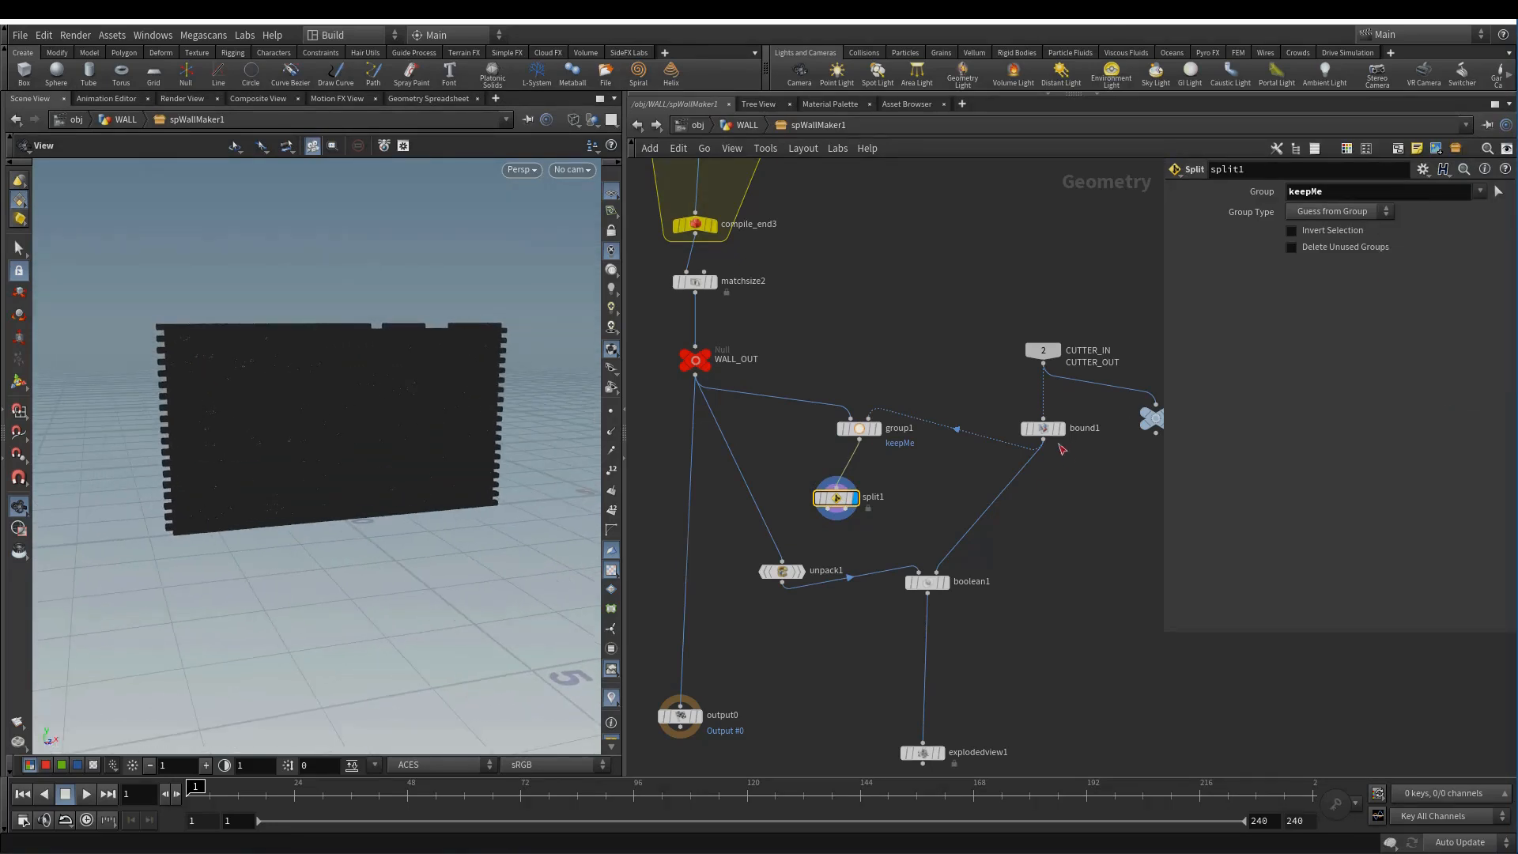
pyautogui.moveTo(1105, 484); pyautogui.dragTo(1034, 482, button='middle')
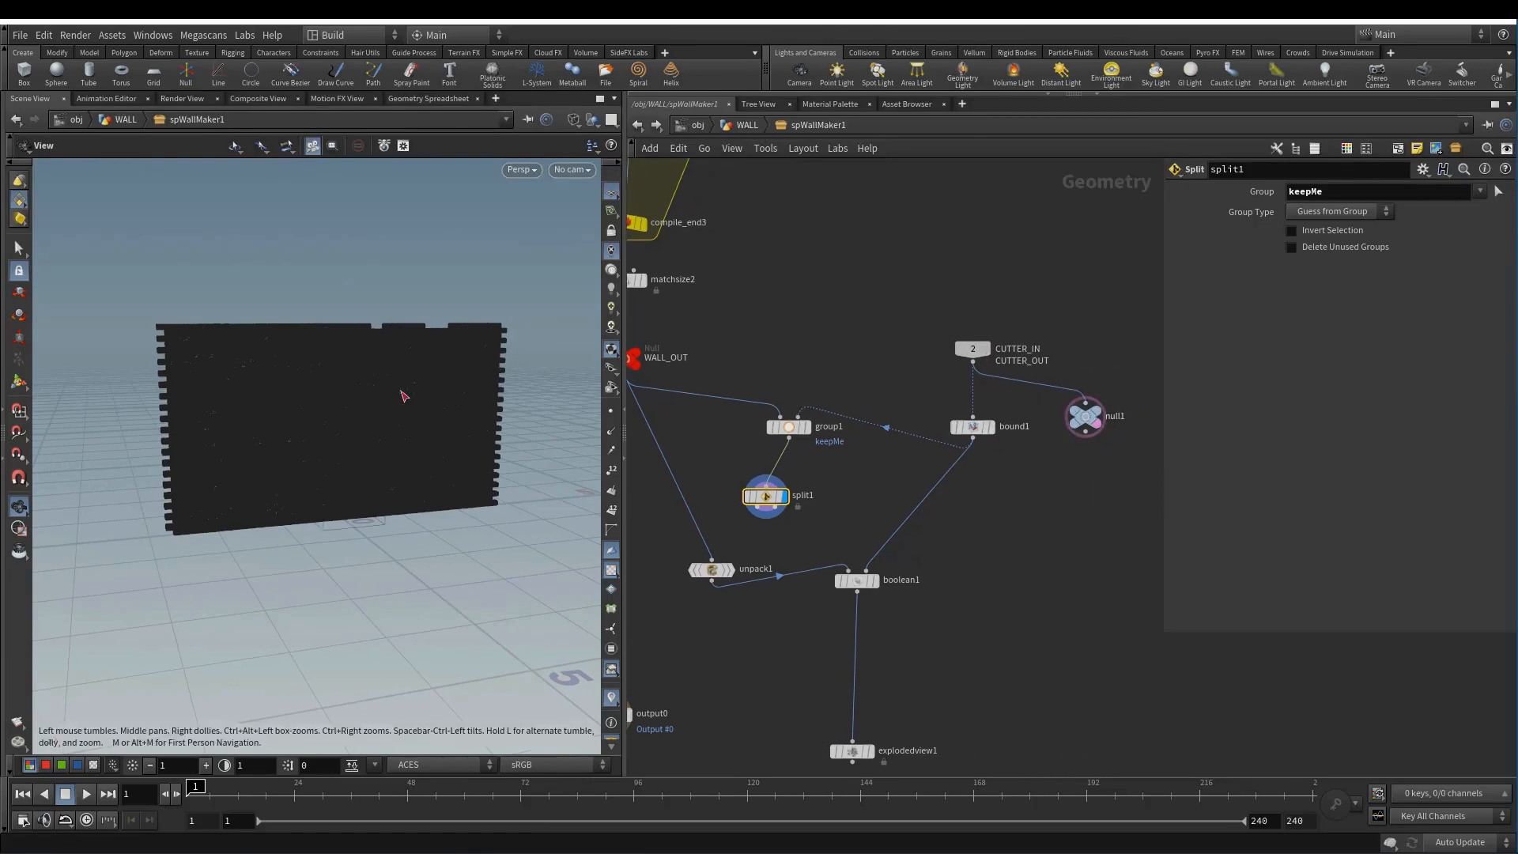
pyautogui.moveTo(400, 396)
pyautogui.mouseDown()
pyautogui.moveTo(498, 392)
pyautogui.moveTo(340, 396)
pyautogui.moveTo(544, 399)
pyautogui.moveTo(378, 379)
pyautogui.mouseUp()
pyautogui.moveTo(379, 332); pyautogui.dragTo(385, 363, button='right')
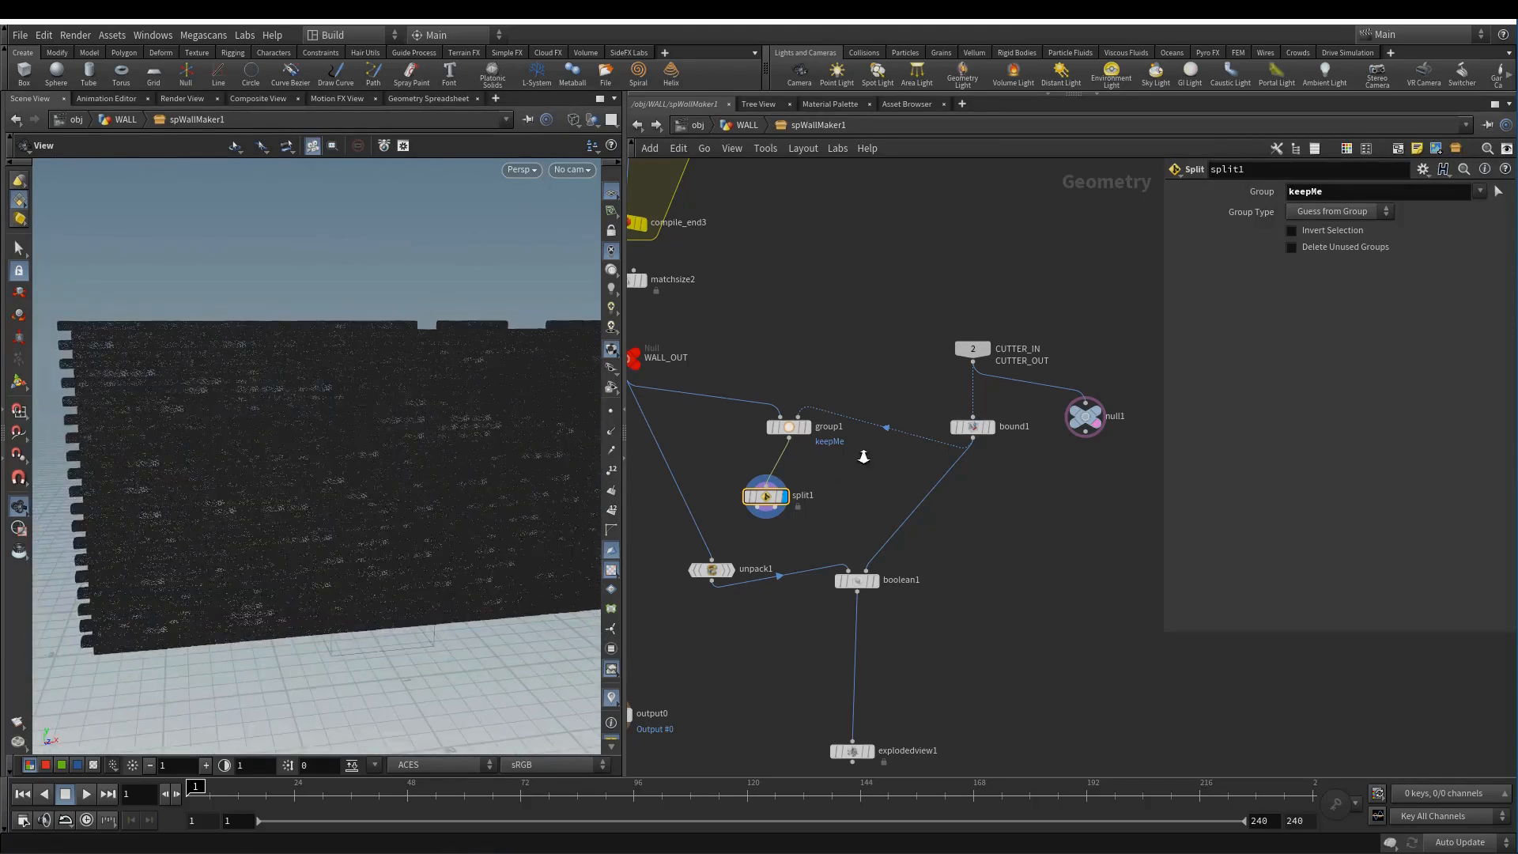
pyautogui.click(974, 427)
pyautogui.click(1384, 393)
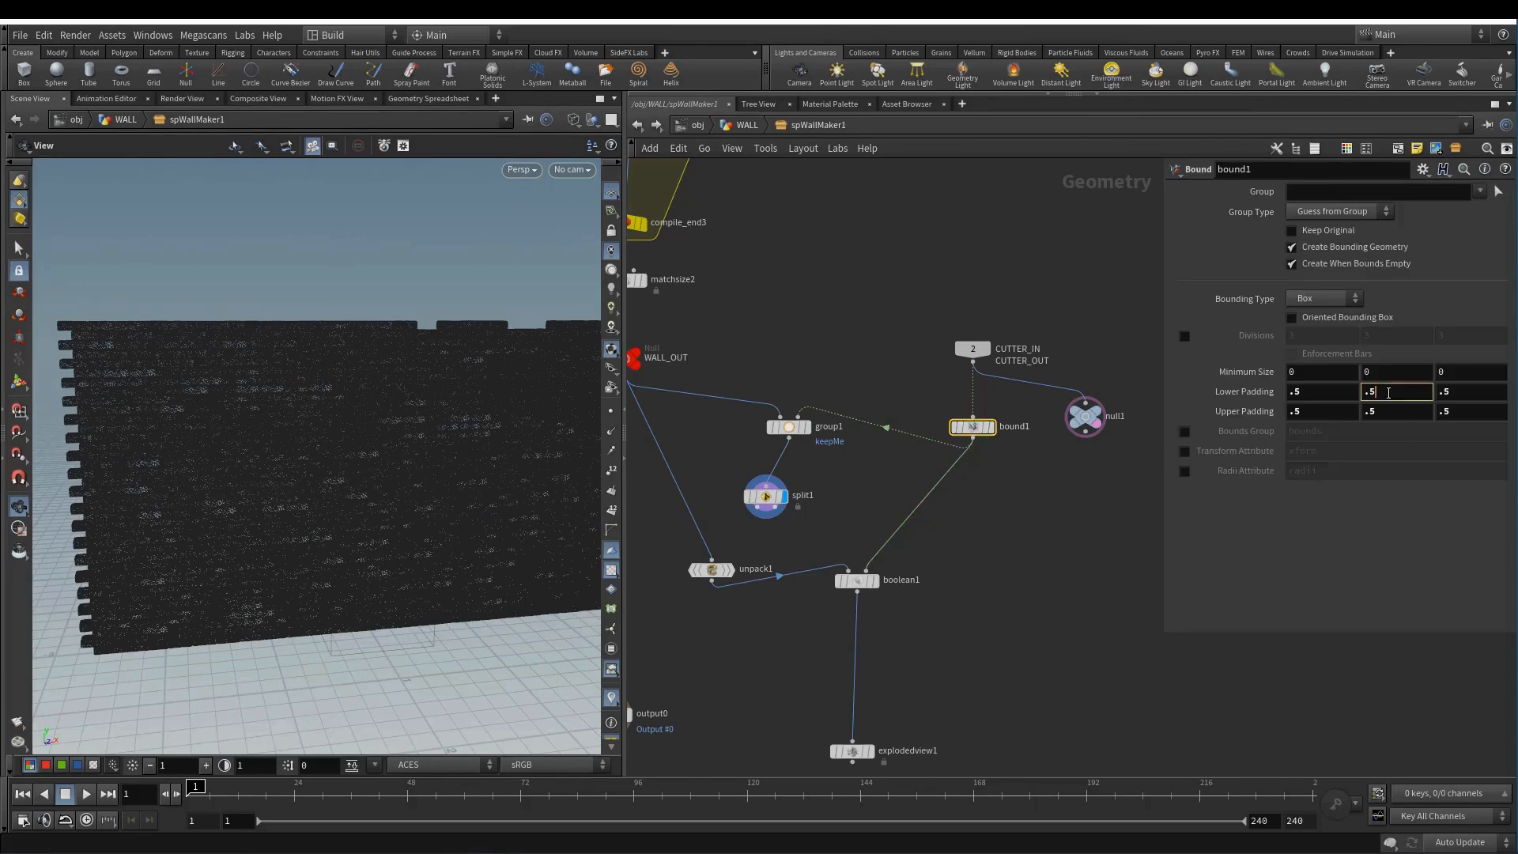
pyautogui.click(1389, 416)
pyautogui.write('1')
pyautogui.press('Return')
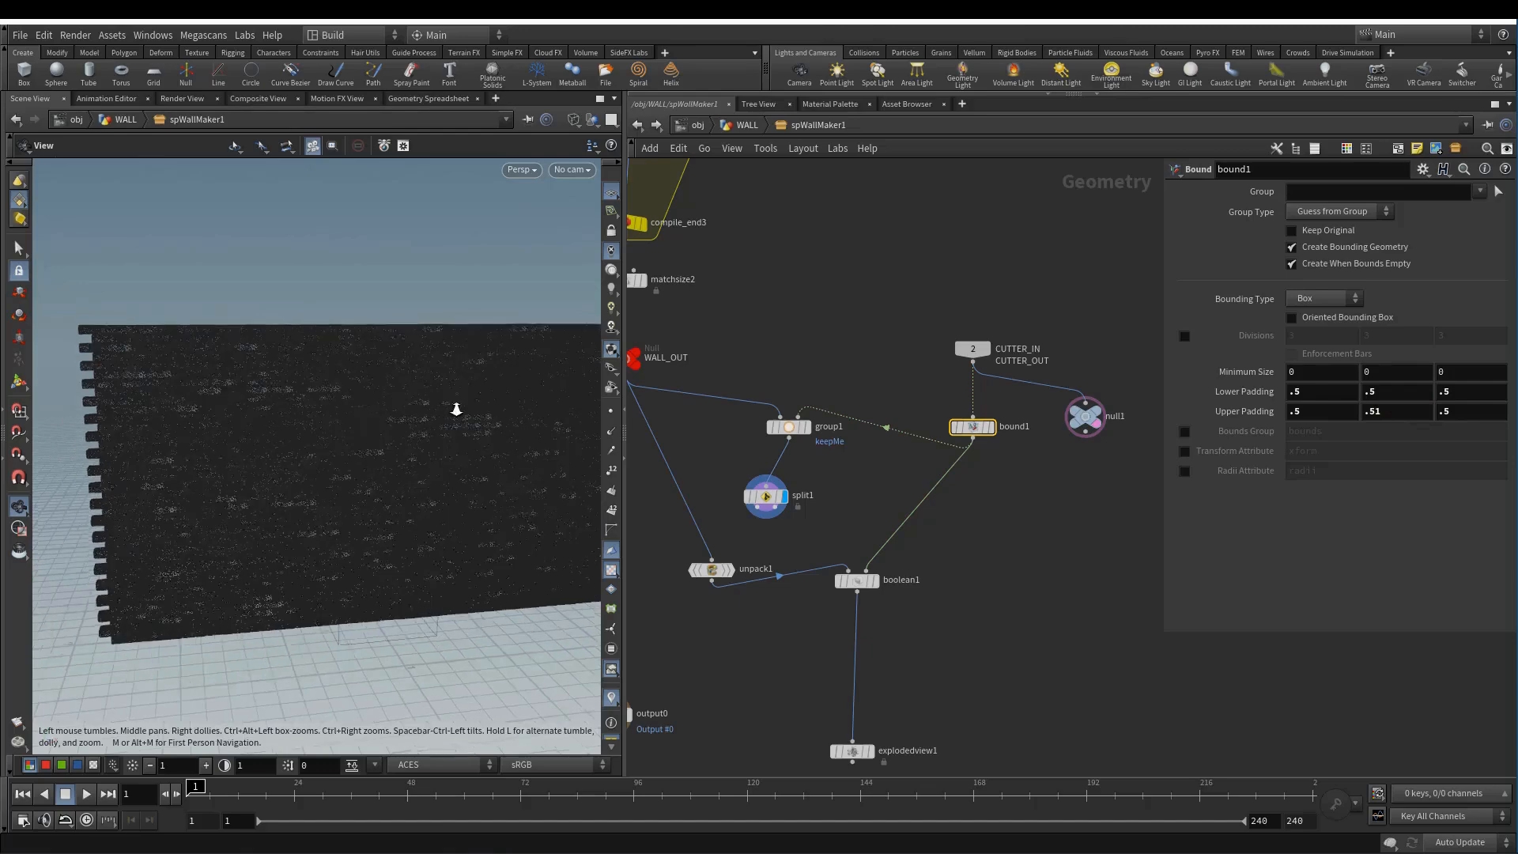
pyautogui.moveTo(454, 407); pyautogui.dragTo(373, 424)
pyautogui.moveTo(779, 497); pyautogui.dragTo(802, 469)
pyautogui.moveTo(356, 410); pyautogui.dragTo(164, 381)
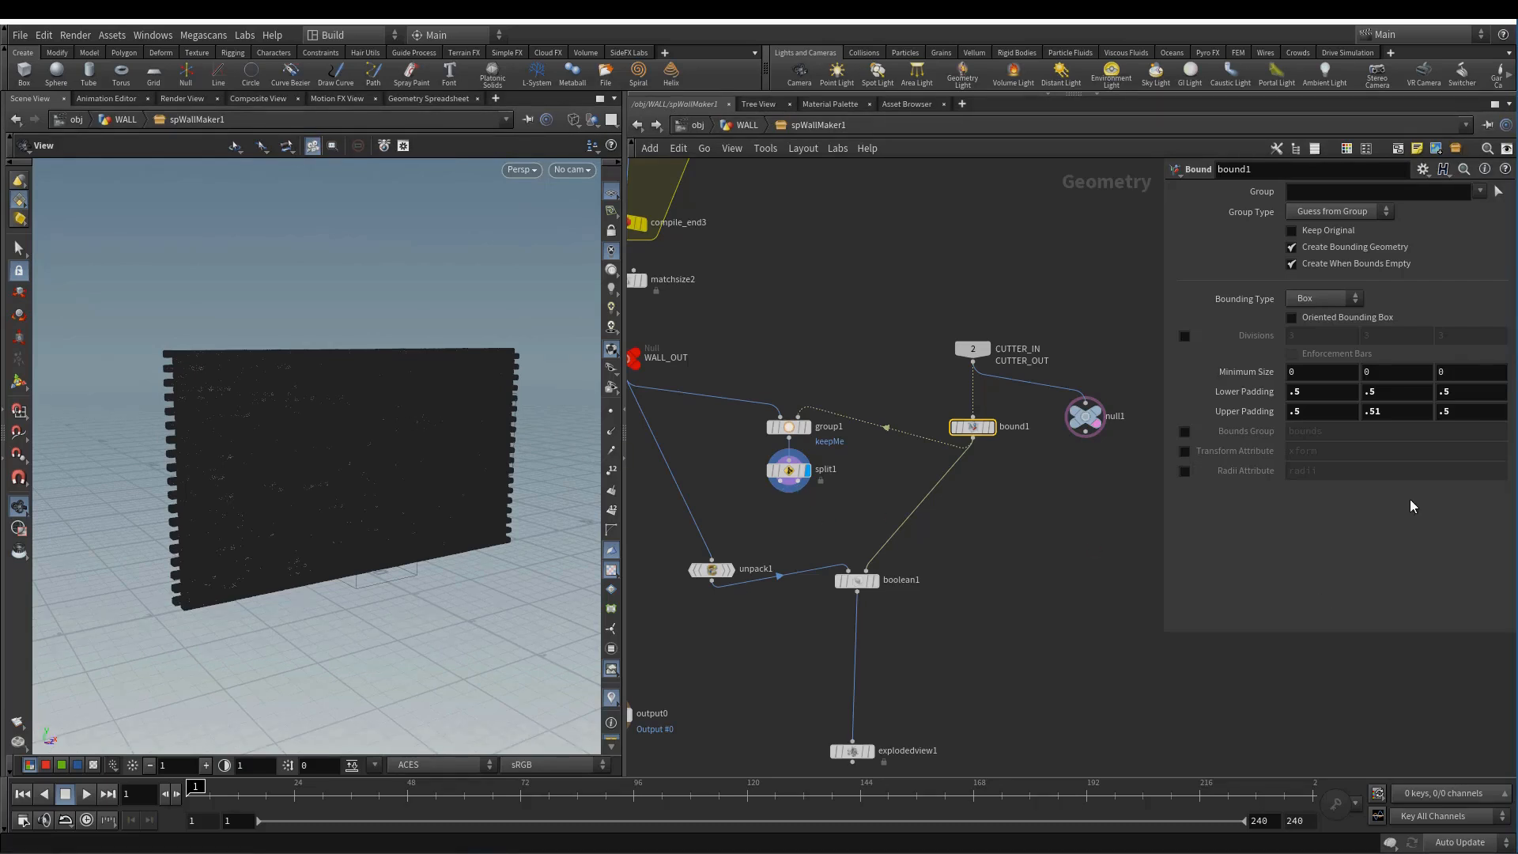
# - Add a For-Each Primitive block in the free space beside the boolean1 branch
pyautogui.moveTo(1020, 541); pyautogui.dragTo(992, 509, button='middle')
pyautogui.press('Tab')
pyautogui.write('fo')
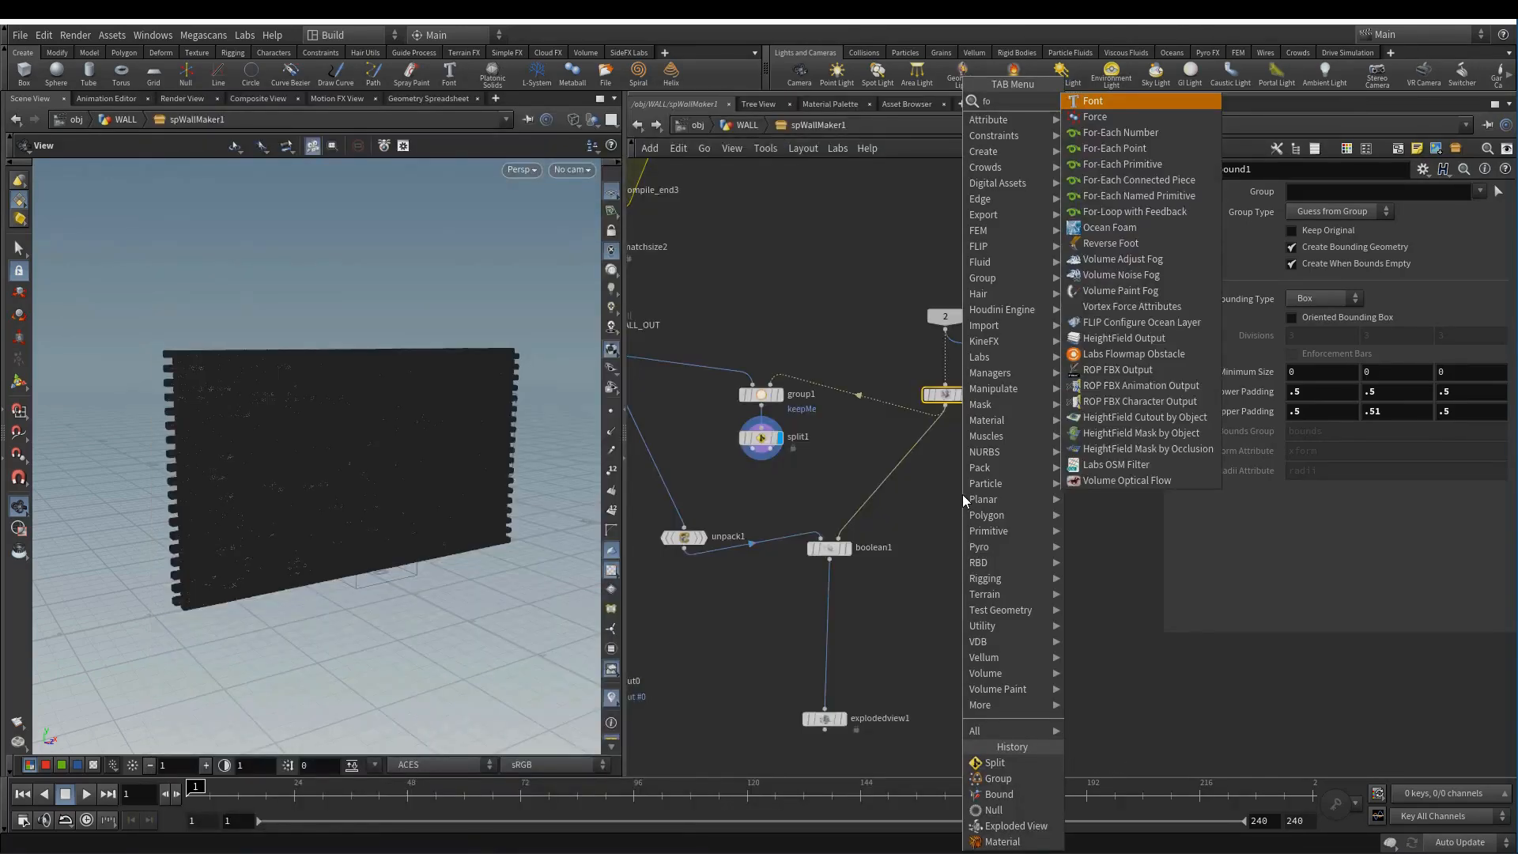
pyautogui.click(1170, 164)
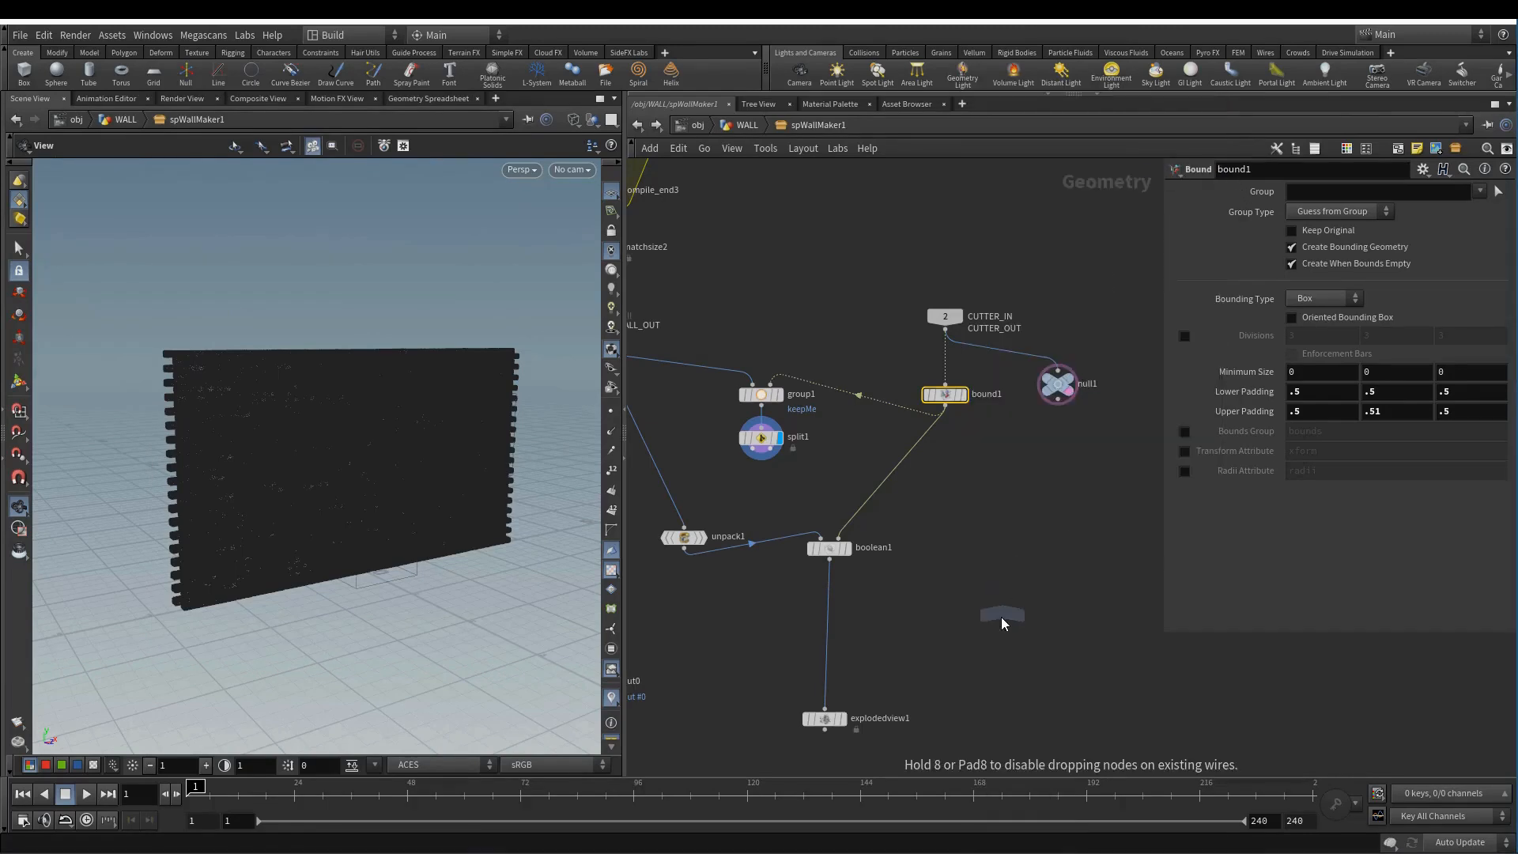
pyautogui.click(988, 593)
pyautogui.click(889, 528)
pyautogui.moveTo(956, 482); pyautogui.dragTo(1014, 516, button='middle')
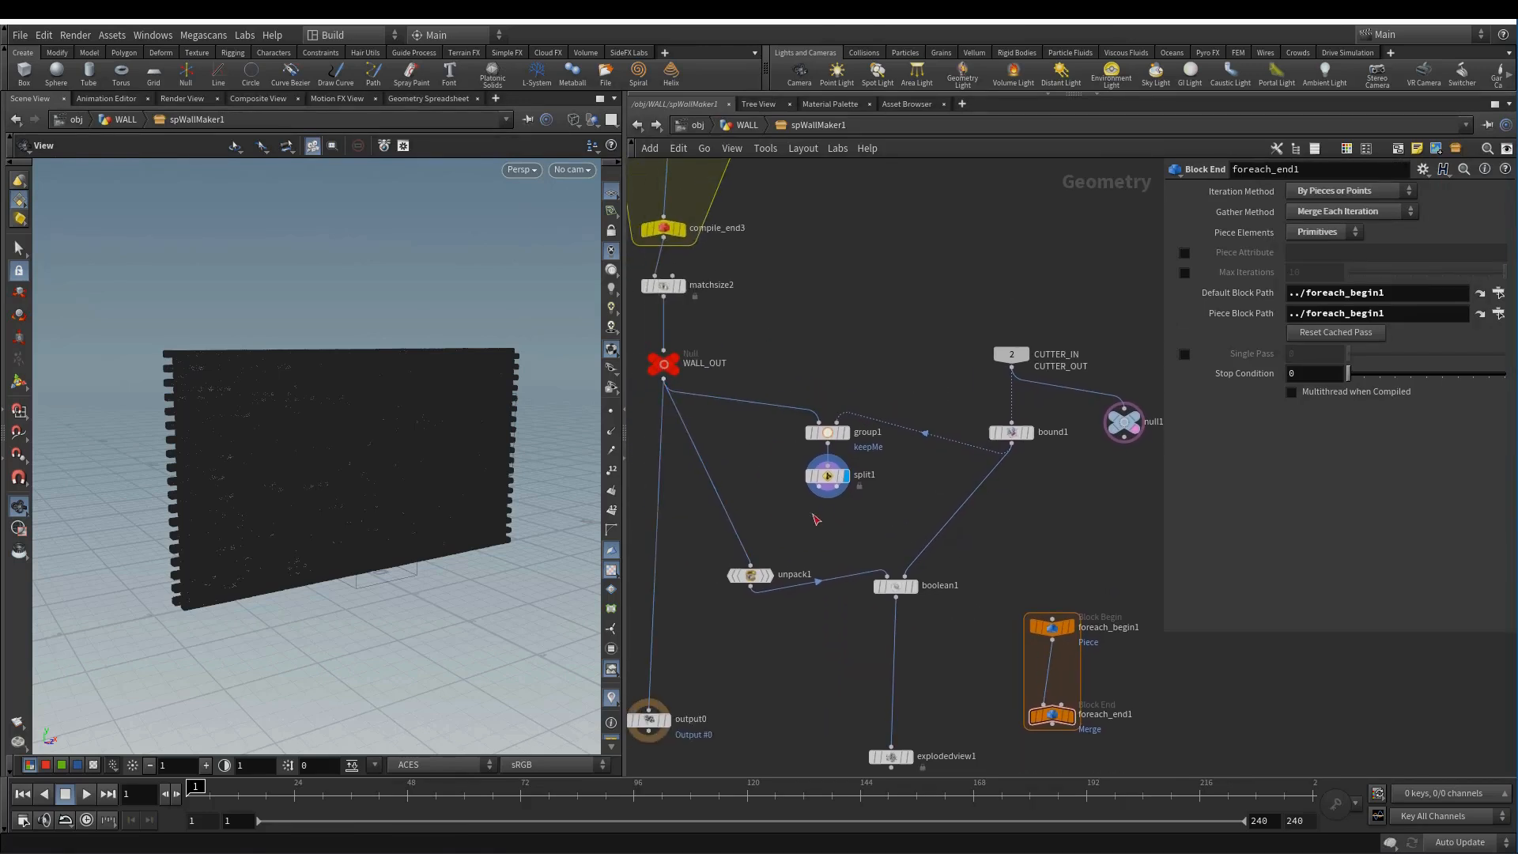
pyautogui.moveTo(842, 478)
pyautogui.mouseDown()
pyautogui.moveTo(864, 477)
pyautogui.moveTo(831, 477)
pyautogui.mouseUp()
# - Delete the old unpack1, boolean1 and explodedview1 nodes
pyautogui.moveTo(831, 477); pyautogui.dragTo(827, 433, button='middle')
pyautogui.click(744, 532)
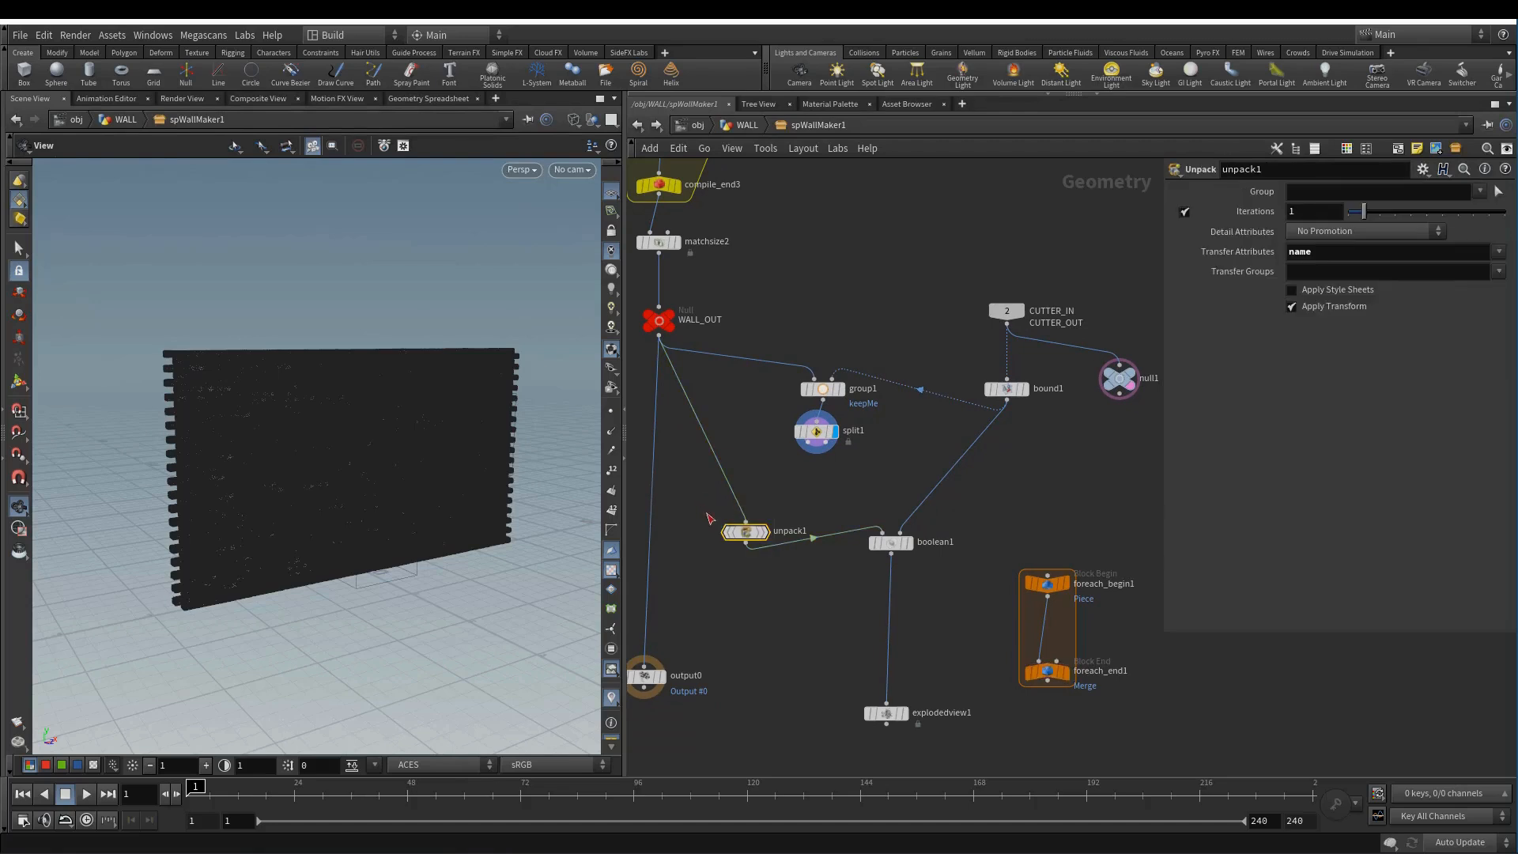
pyautogui.press('Delete')
pyautogui.press('Delete')
pyautogui.press('Delete')
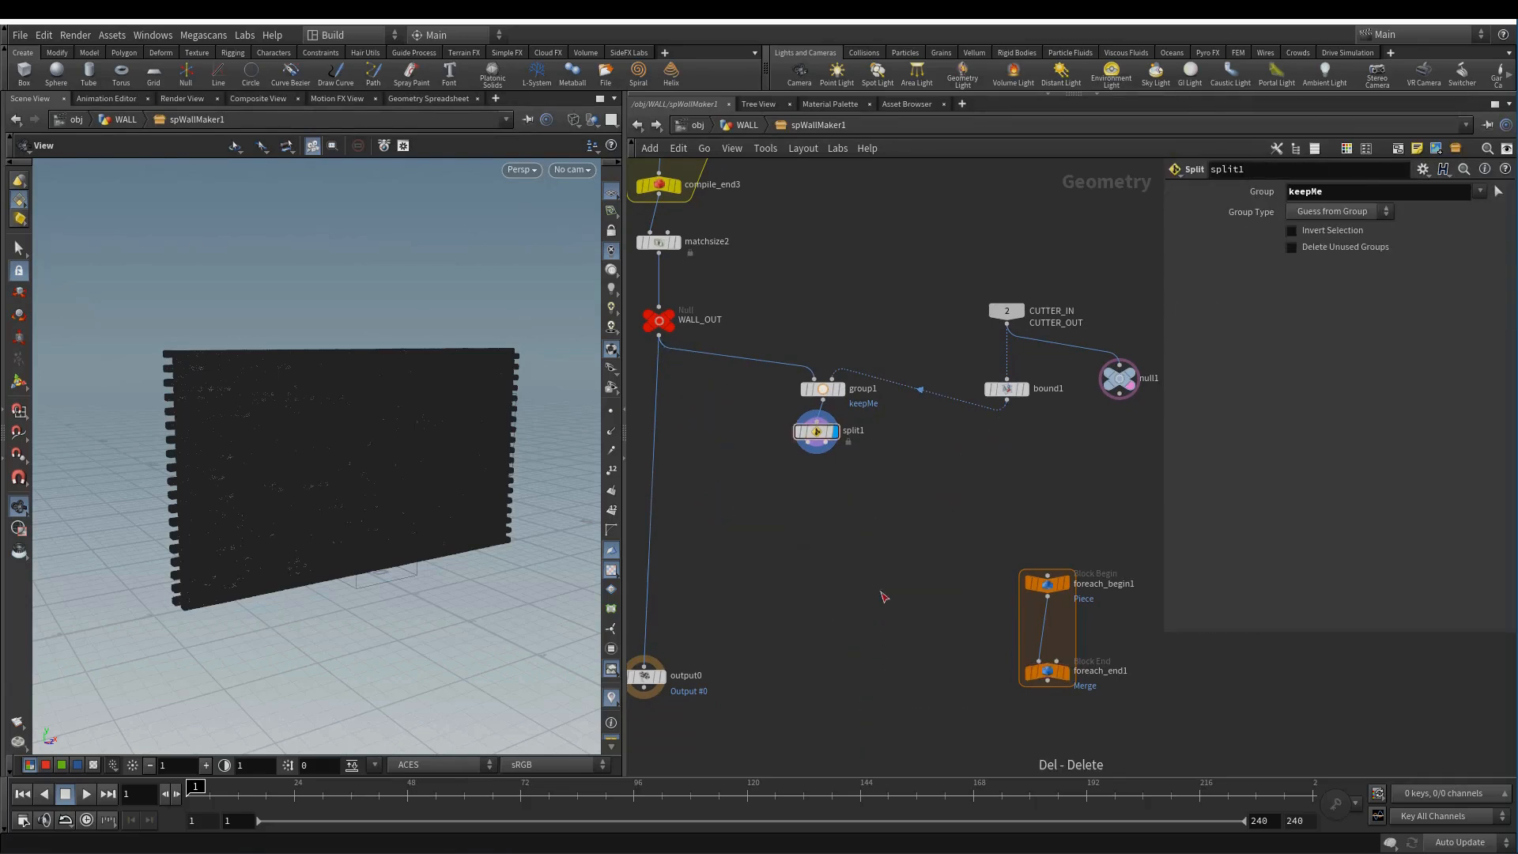
# - Move the for-each block below split1, wire split1's first output into foreach_begin1, and display foreach_end1
pyautogui.moveTo(938, 548); pyautogui.dragTo(1026, 522, button='middle')
pyautogui.moveTo(1025, 521); pyautogui.dragTo(1190, 724)
pyautogui.moveTo(1136, 557); pyautogui.dragTo(840, 524)
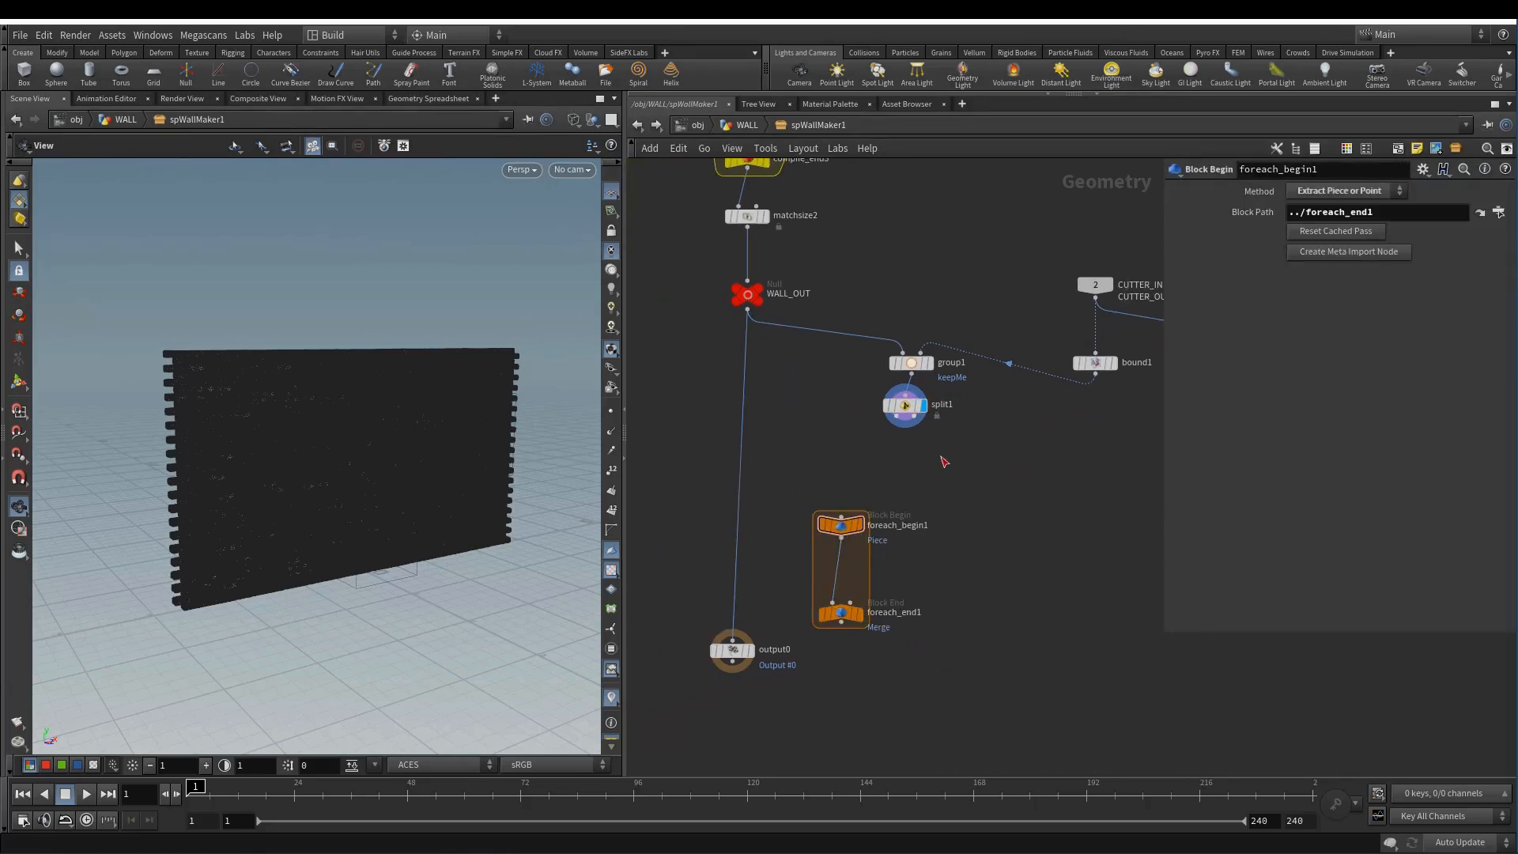
pyautogui.click(897, 423)
pyautogui.moveTo(840, 516); pyautogui.dragTo(848, 480, button='middle')
pyautogui.click(847, 479)
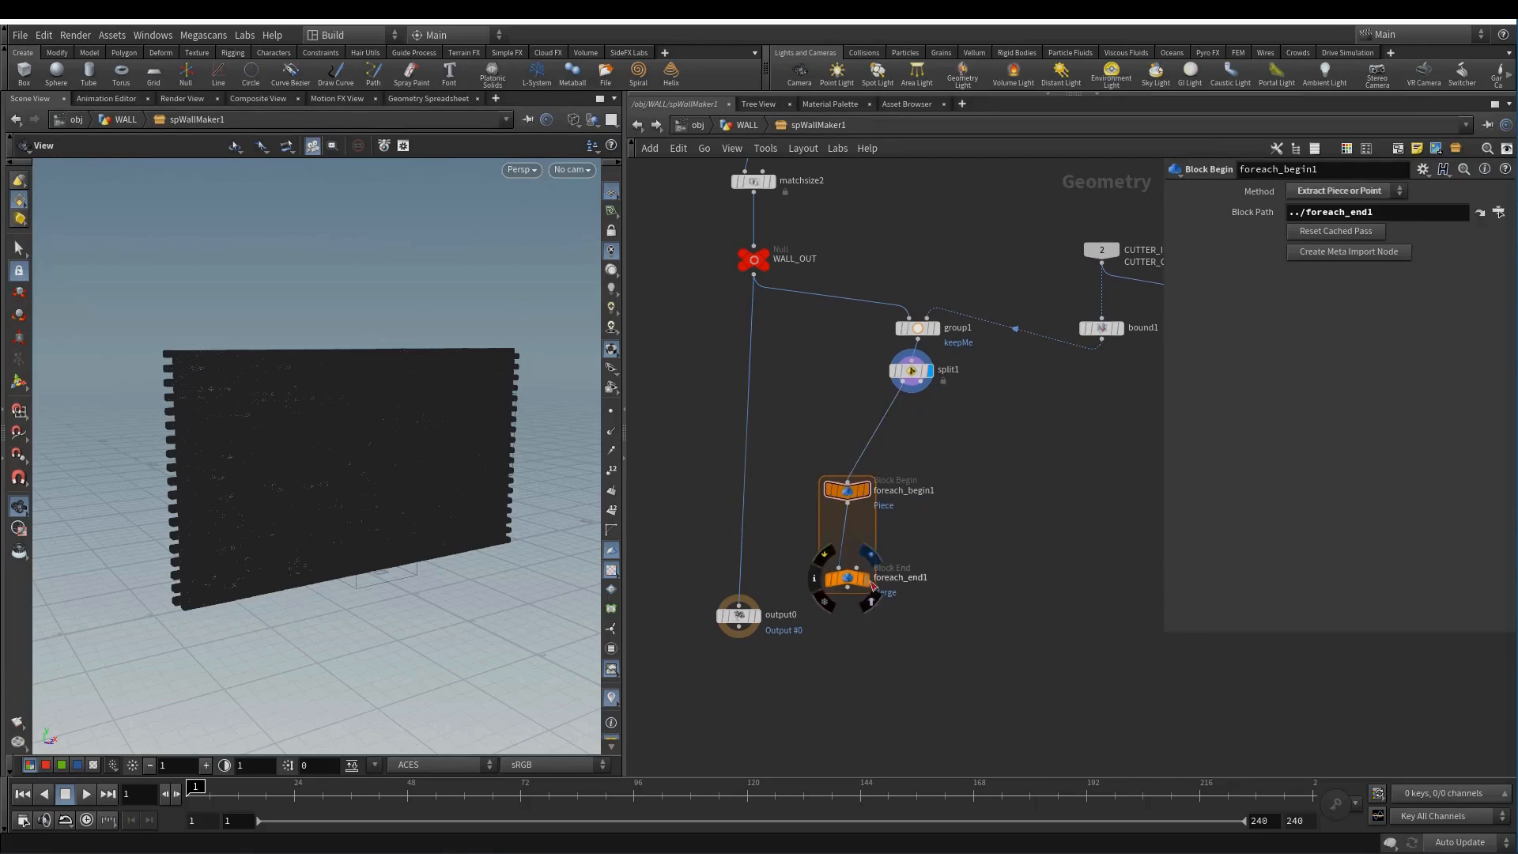
pyautogui.moveTo(850, 582); pyautogui.dragTo(856, 612)
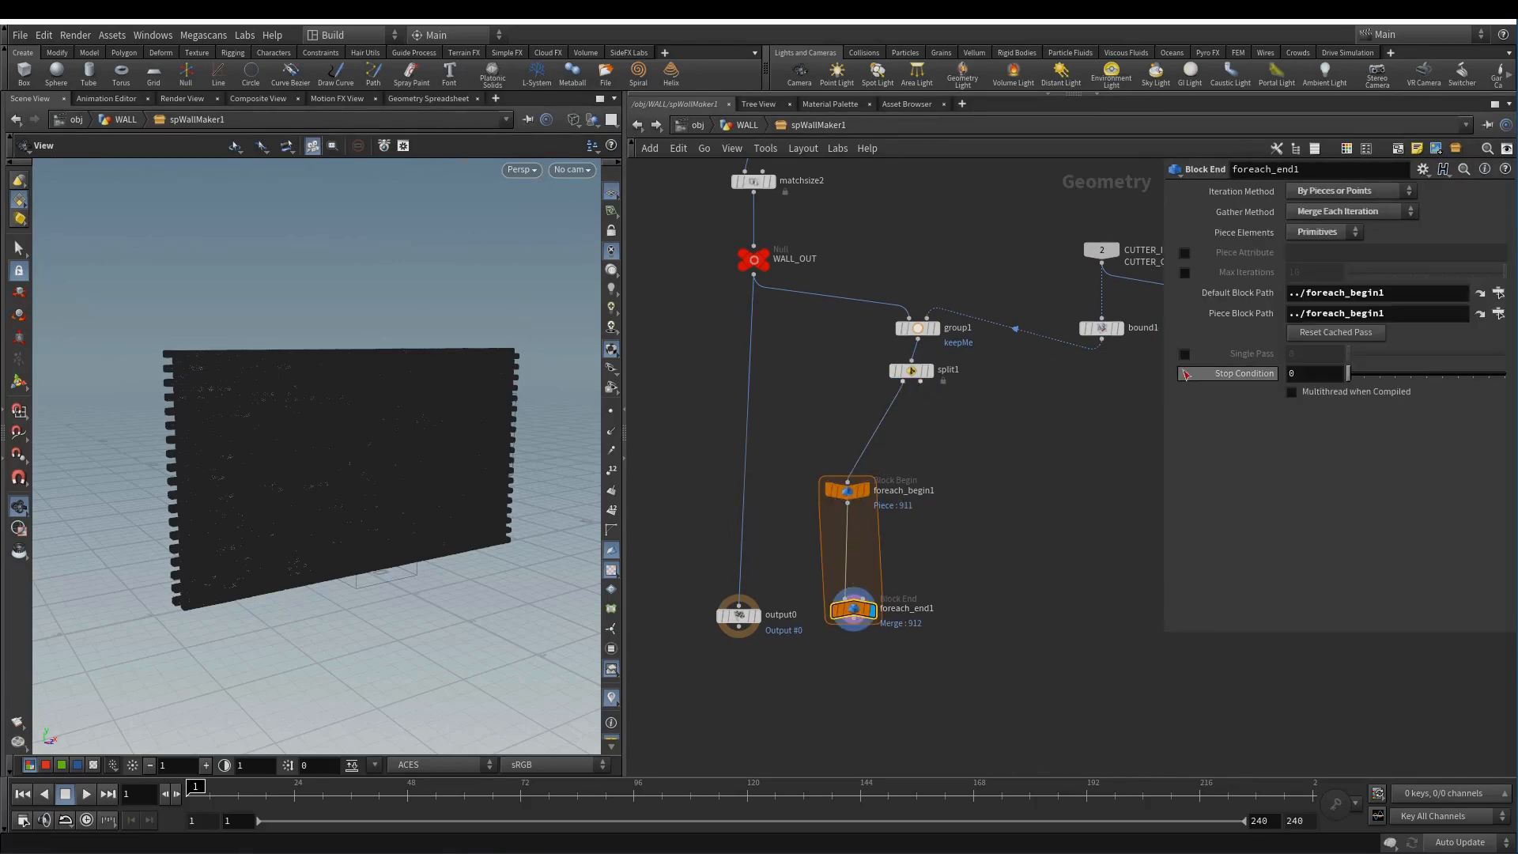
# - Preview one brick with foreach_end1's single pass at 43, and turn single pass off again
pyautogui.click(1185, 355)
pyautogui.moveTo(1352, 354); pyautogui.dragTo(1506, 355)
pyautogui.moveTo(1325, 353)
pyautogui.mouseDown(button='middle')
pyautogui.moveTo(1506, 362)
pyautogui.moveTo(1345, 368)
pyautogui.mouseUp(button='middle')
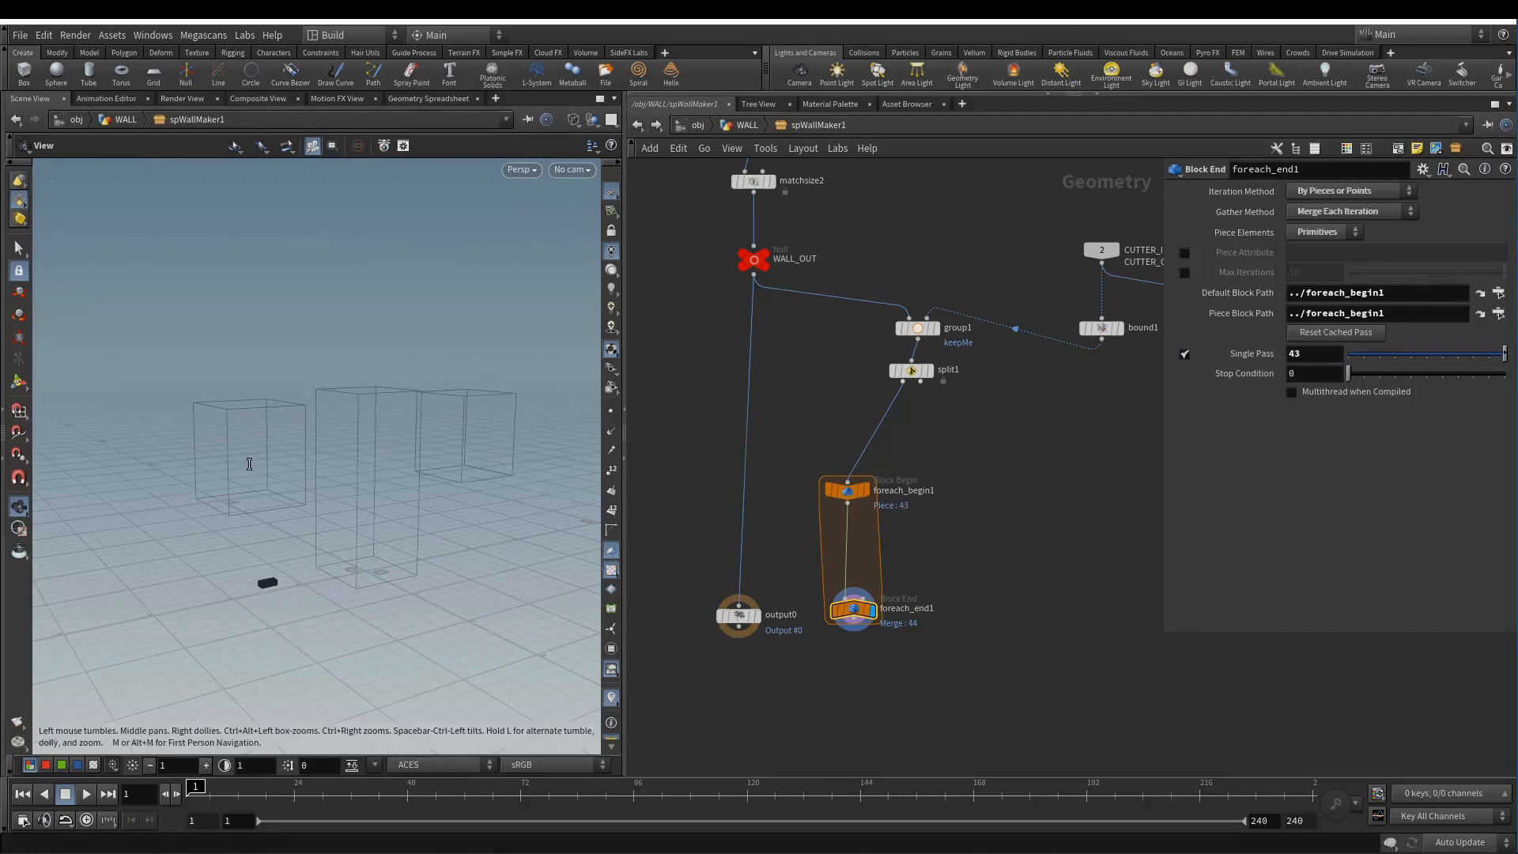
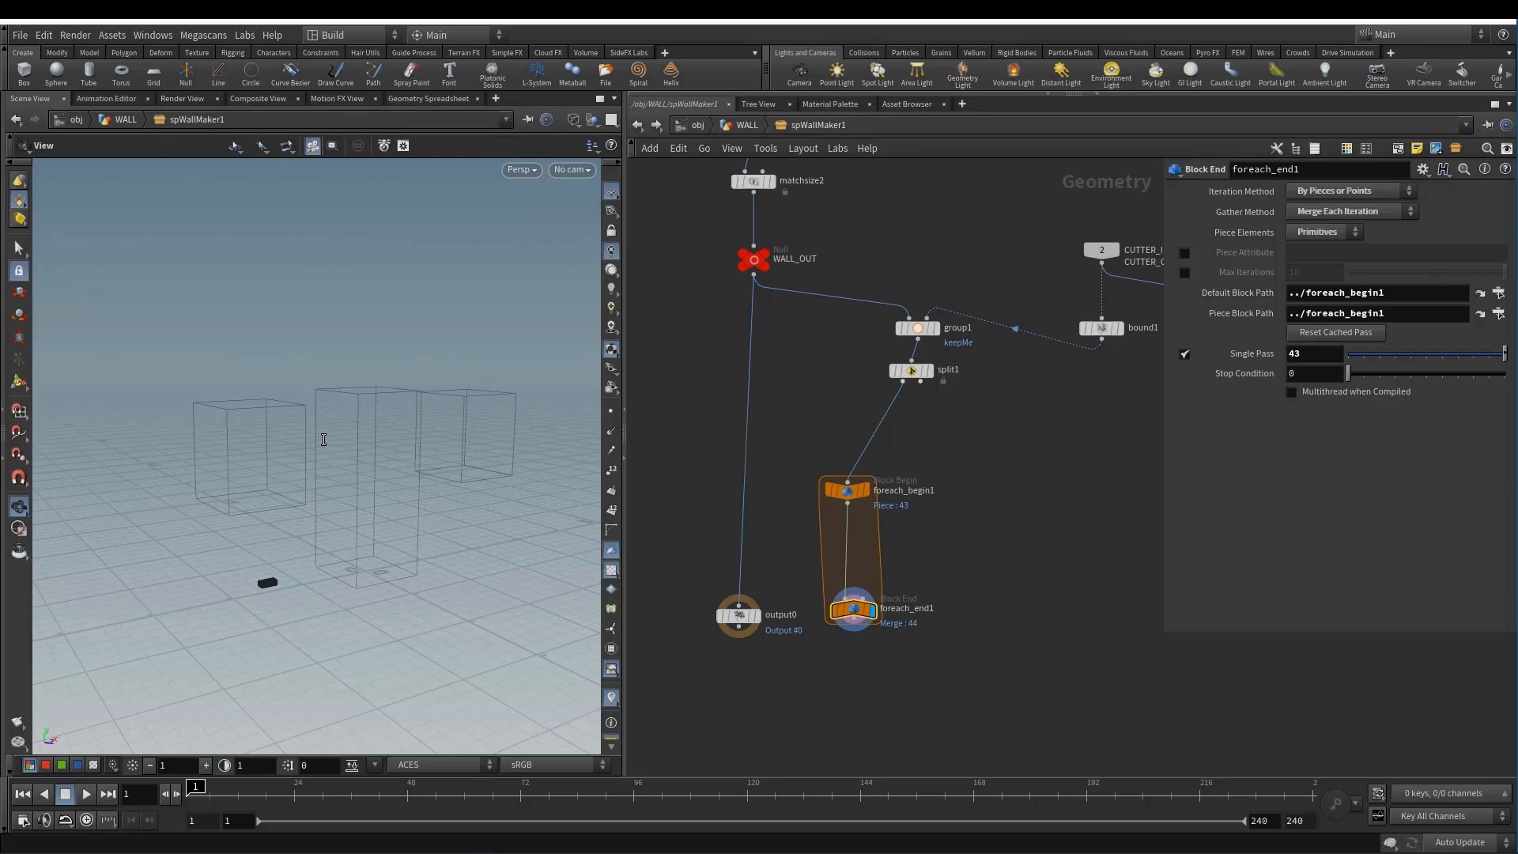
pyautogui.click(1184, 354)
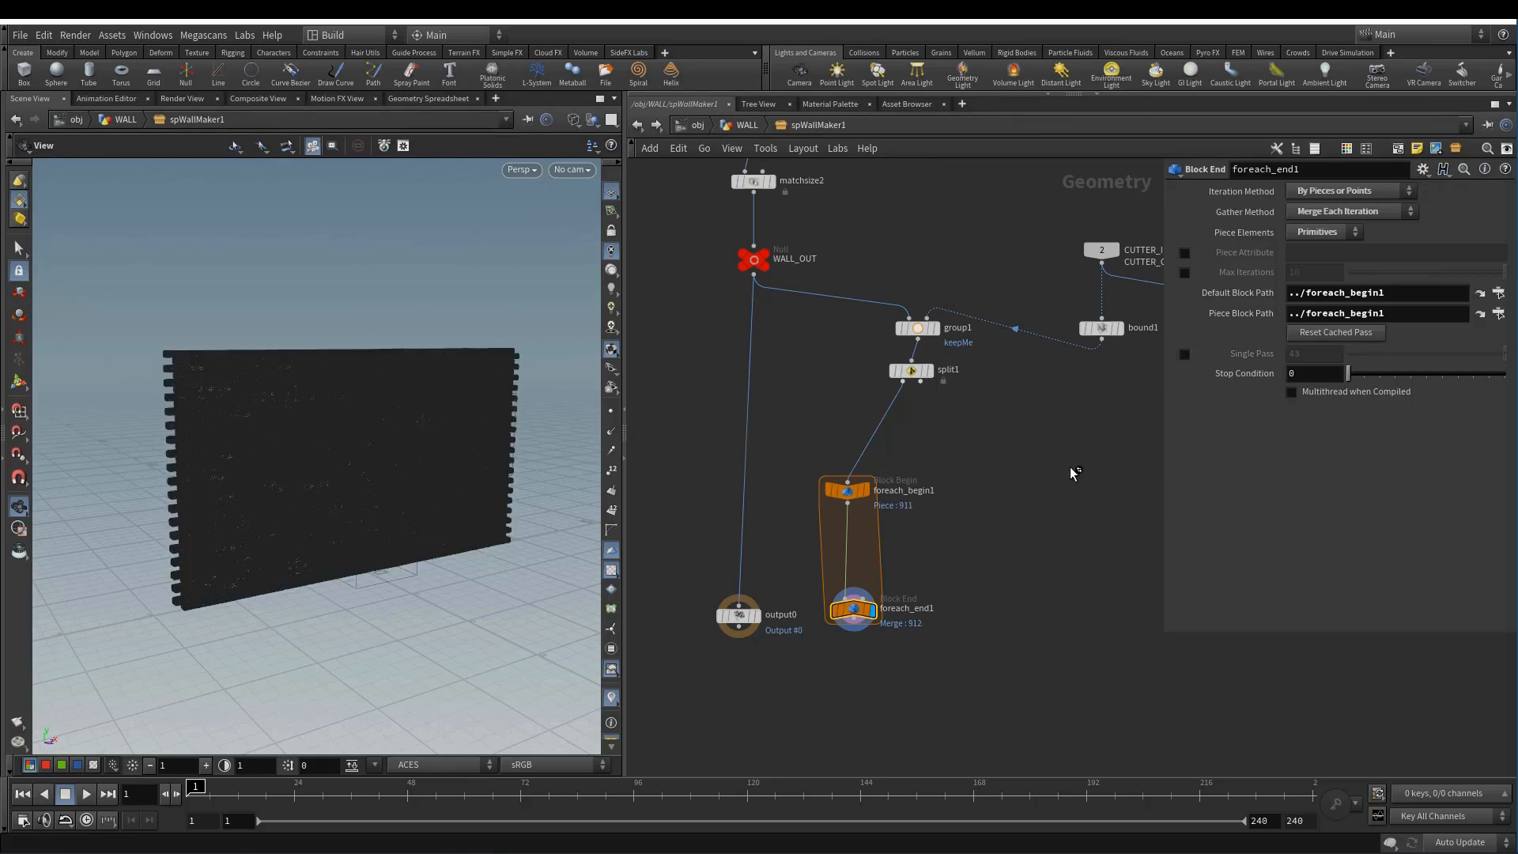
# - Space out the for-each block's nodes and insert an Unpack node between foreach_begin1 and foreach_end1
pyautogui.scroll(2, 1017, 516)
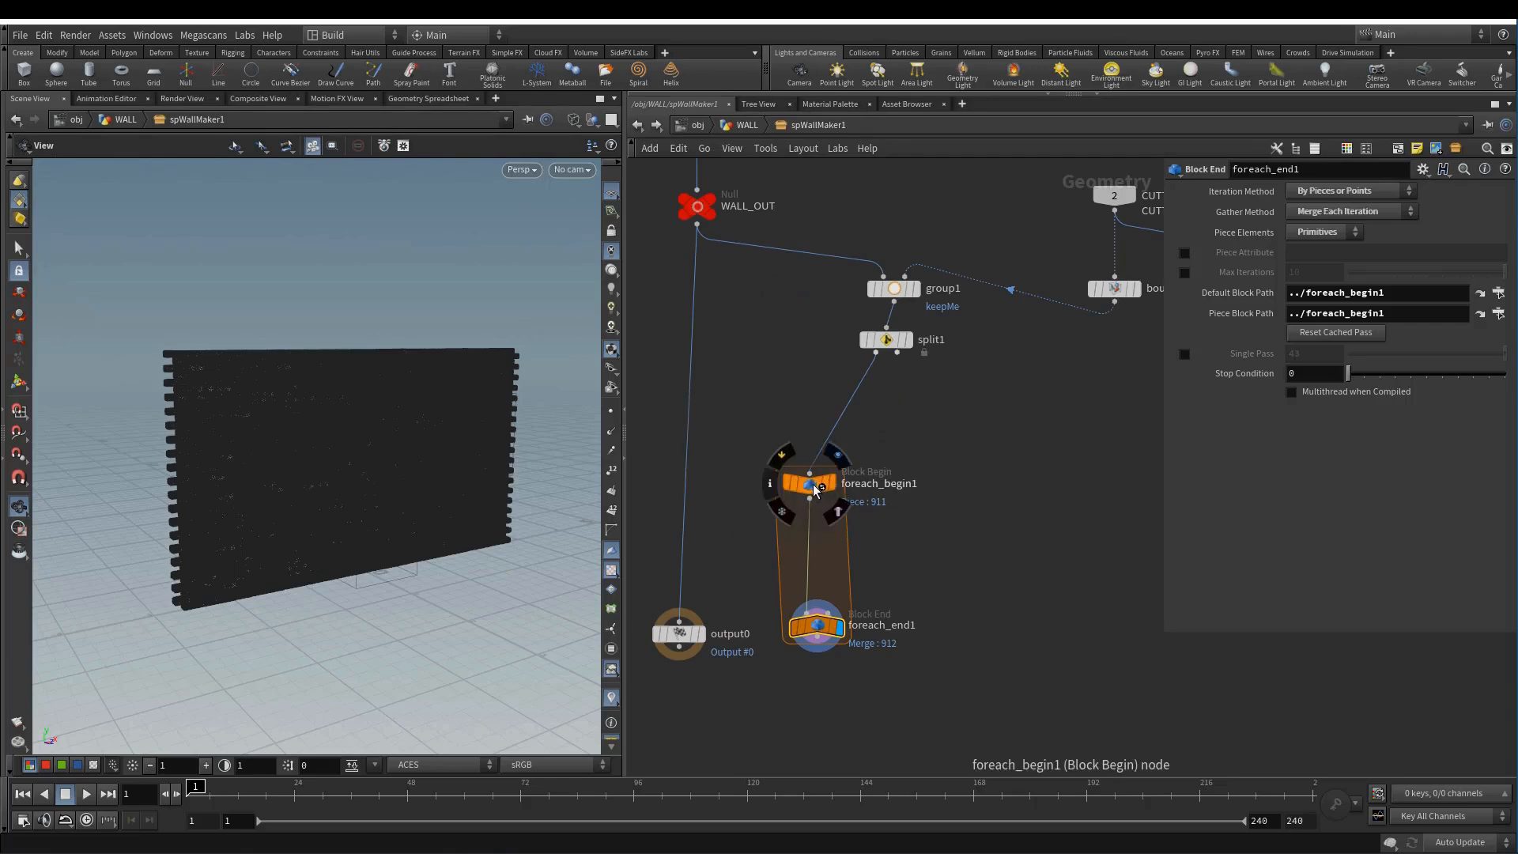
pyautogui.moveTo(803, 484); pyautogui.dragTo(875, 423)
pyautogui.moveTo(835, 636); pyautogui.dragTo(881, 630)
pyautogui.press('Tab')
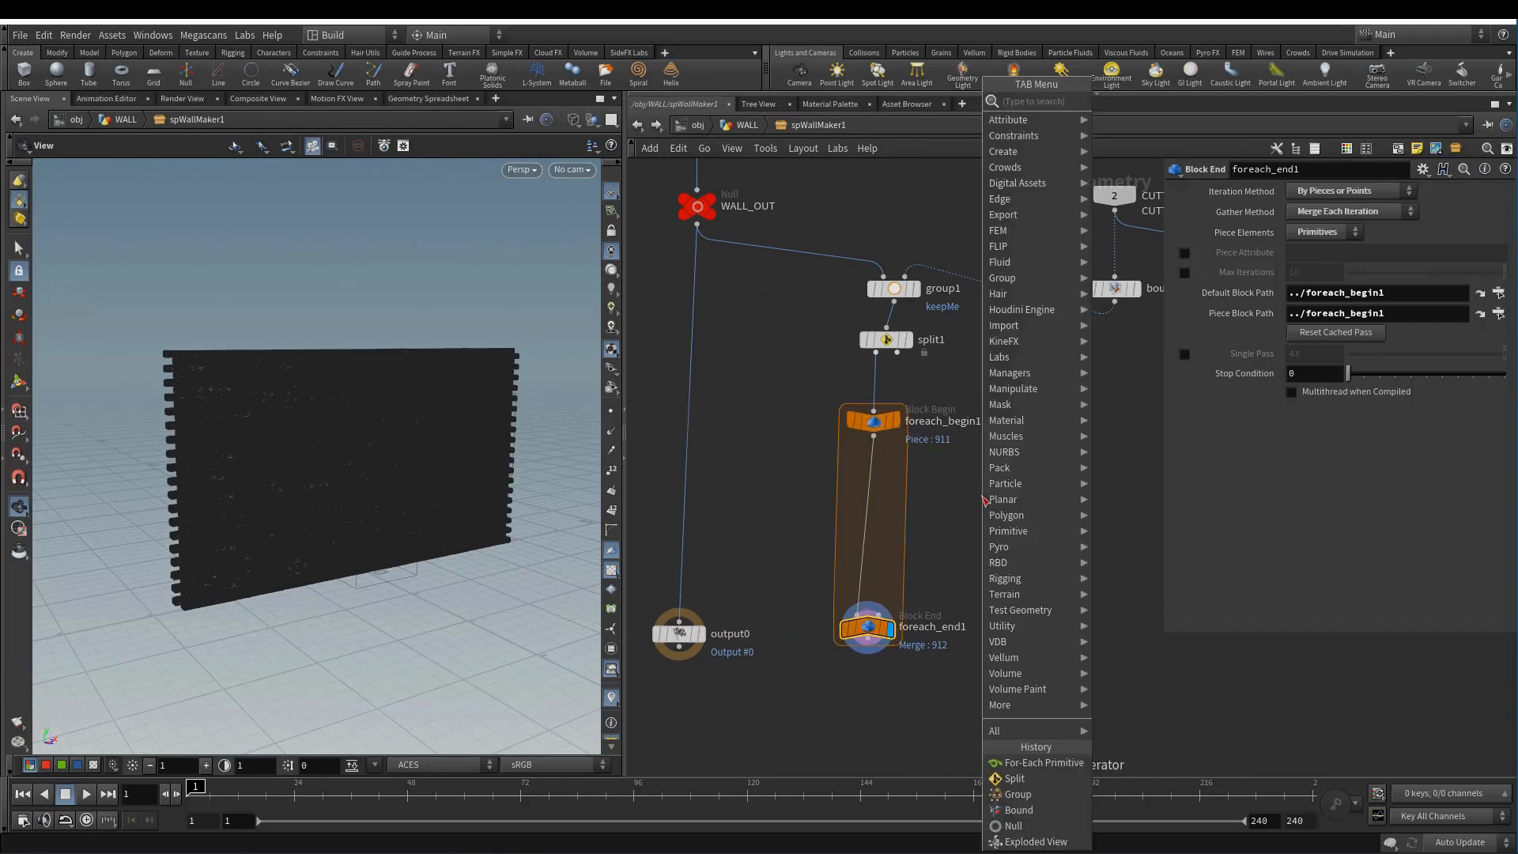
pyautogui.write('unp')
pyautogui.click(1127, 101)
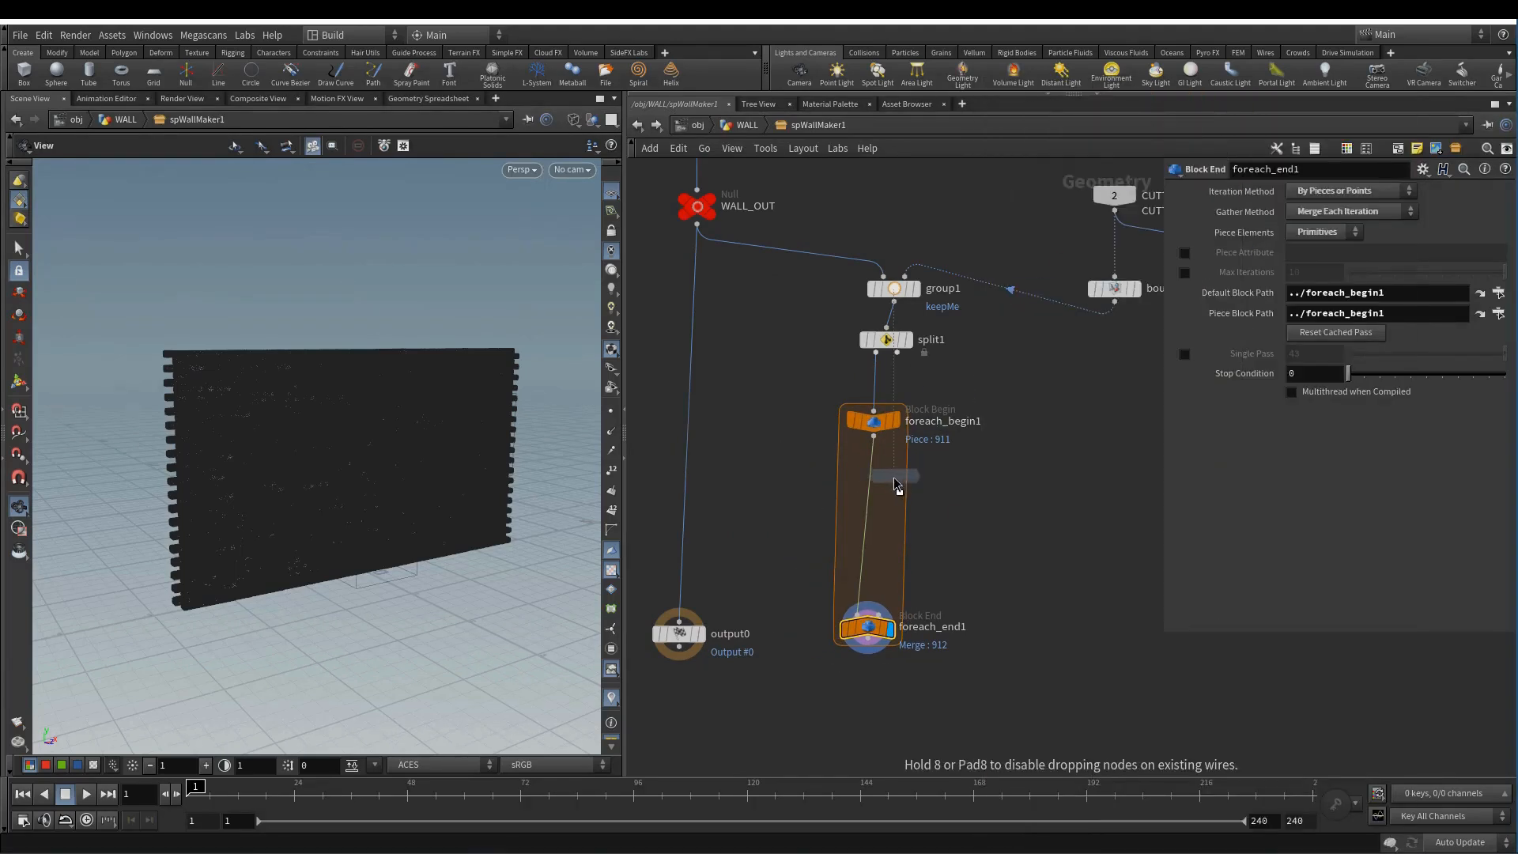
pyautogui.click(874, 487)
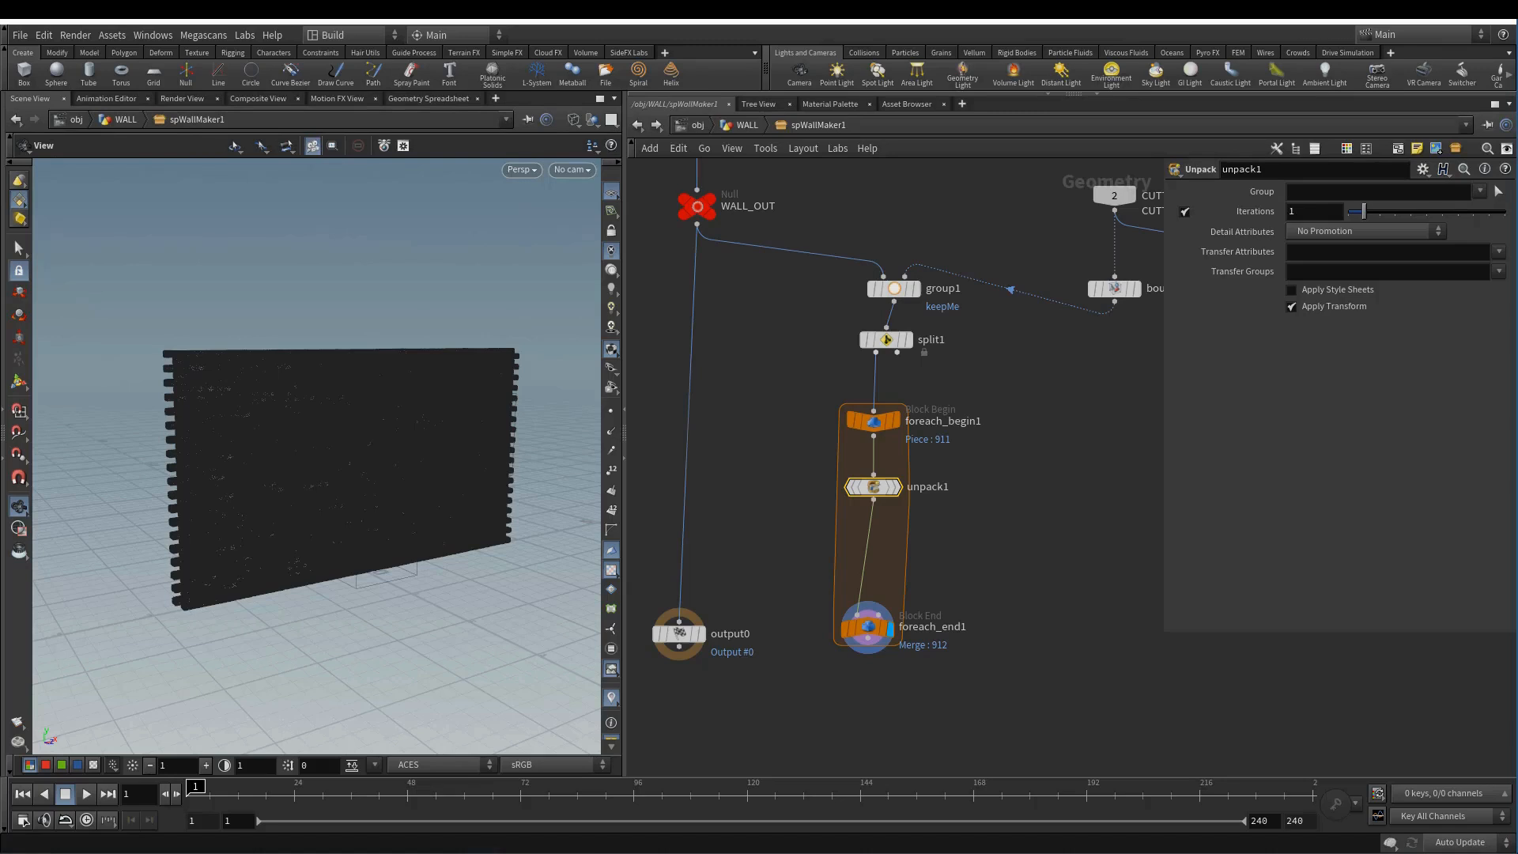
# - Toggle the viewport from wireframe to shaded display, bring the brick wall closer and select foreach_end1
pyautogui.press('w')
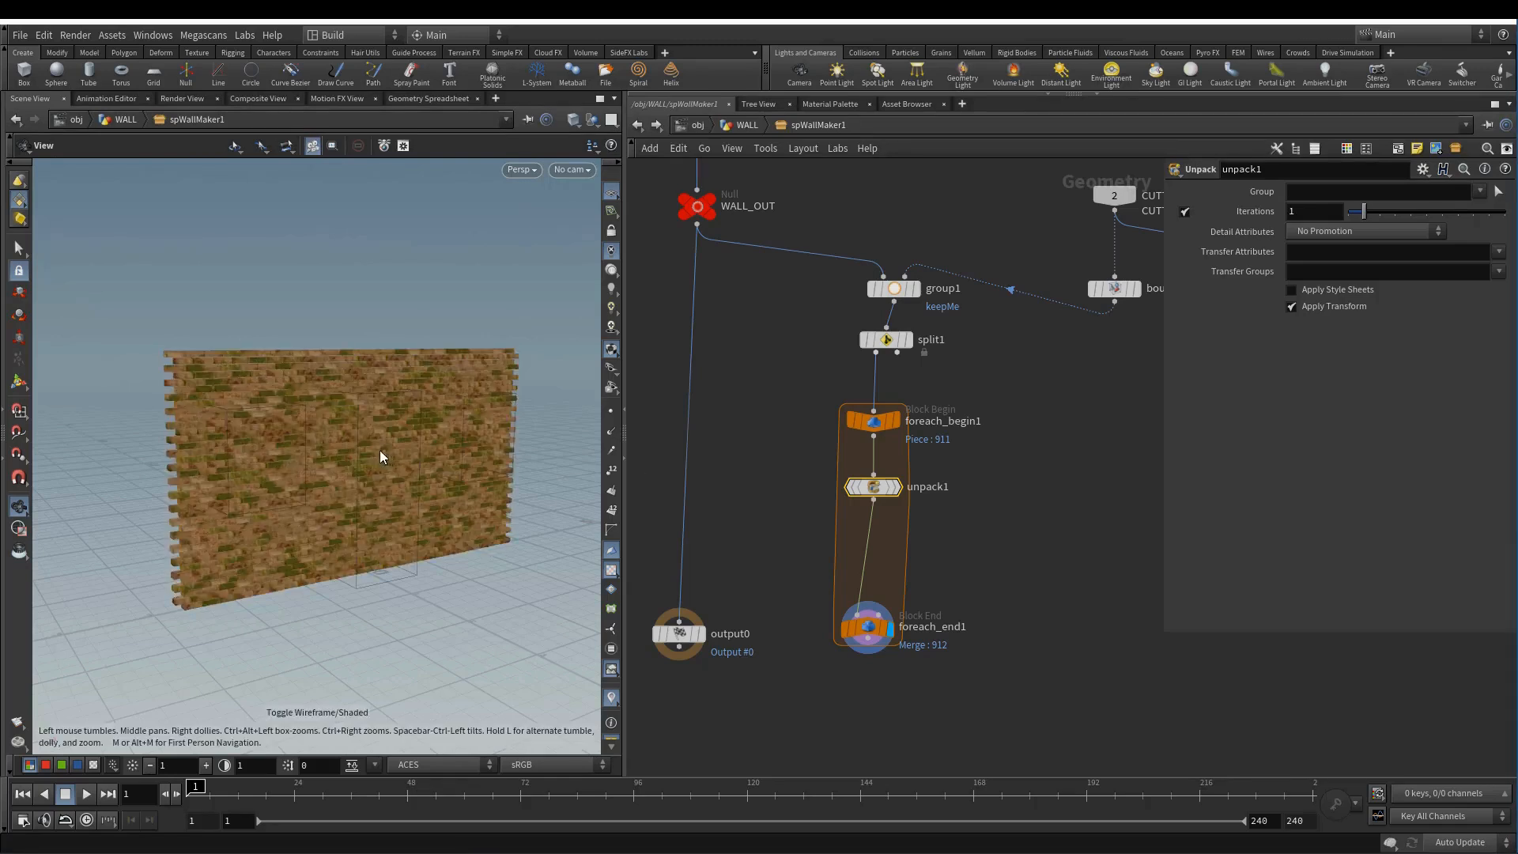
pyautogui.scroll(2, 379, 449)
pyautogui.moveTo(380, 450)
pyautogui.mouseDown()
pyautogui.moveTo(416, 451)
pyautogui.moveTo(375, 445)
pyautogui.mouseUp()
pyautogui.click(855, 621)
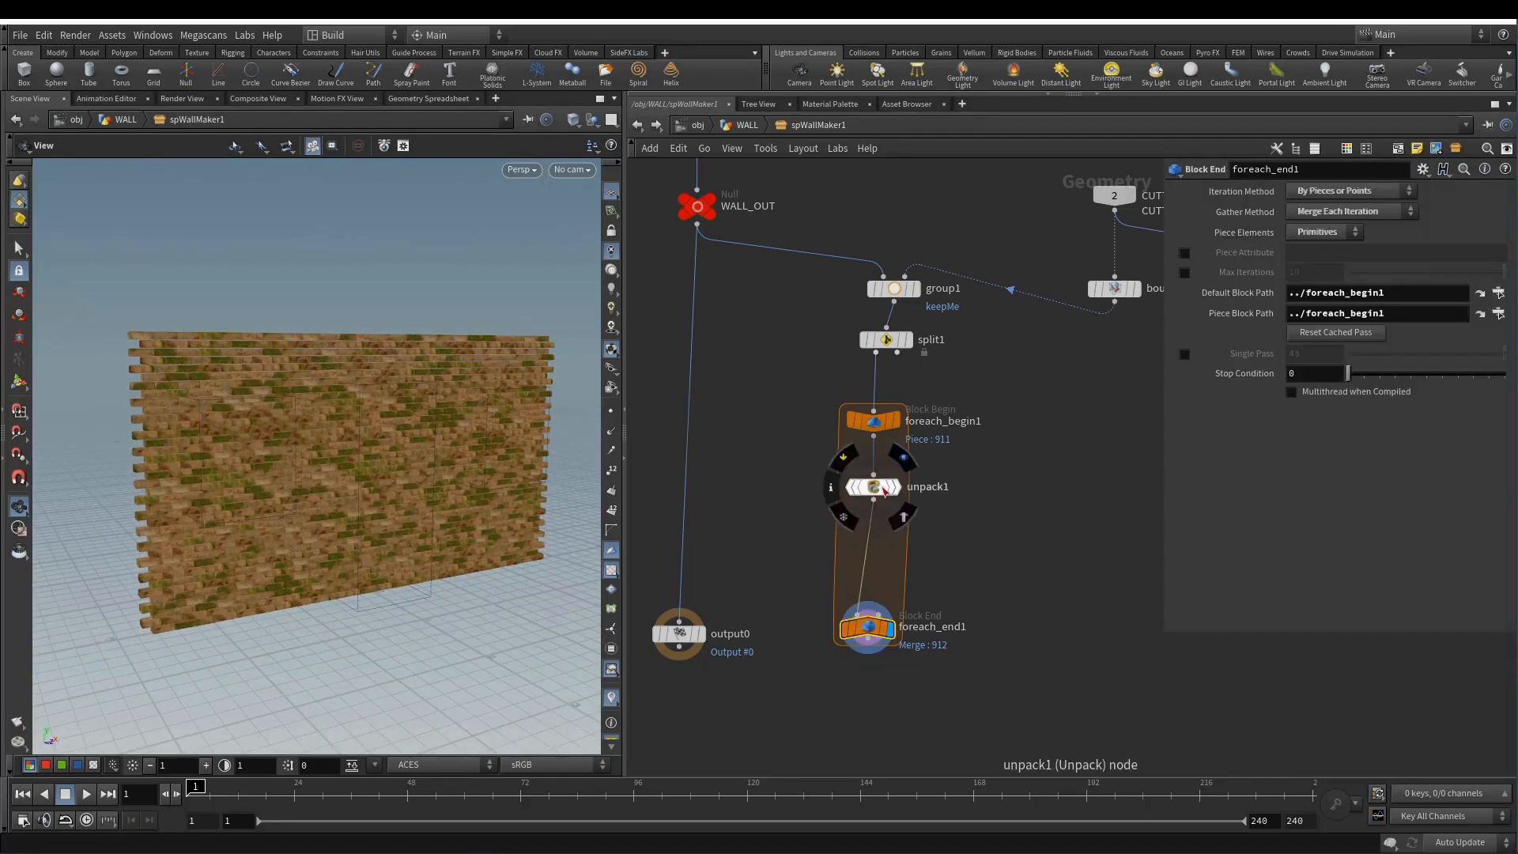
# - Set unpack1's transfer attributes to shop_materialpath
pyautogui.click(873, 486)
pyautogui.click(1500, 251)
pyautogui.click(1404, 273)
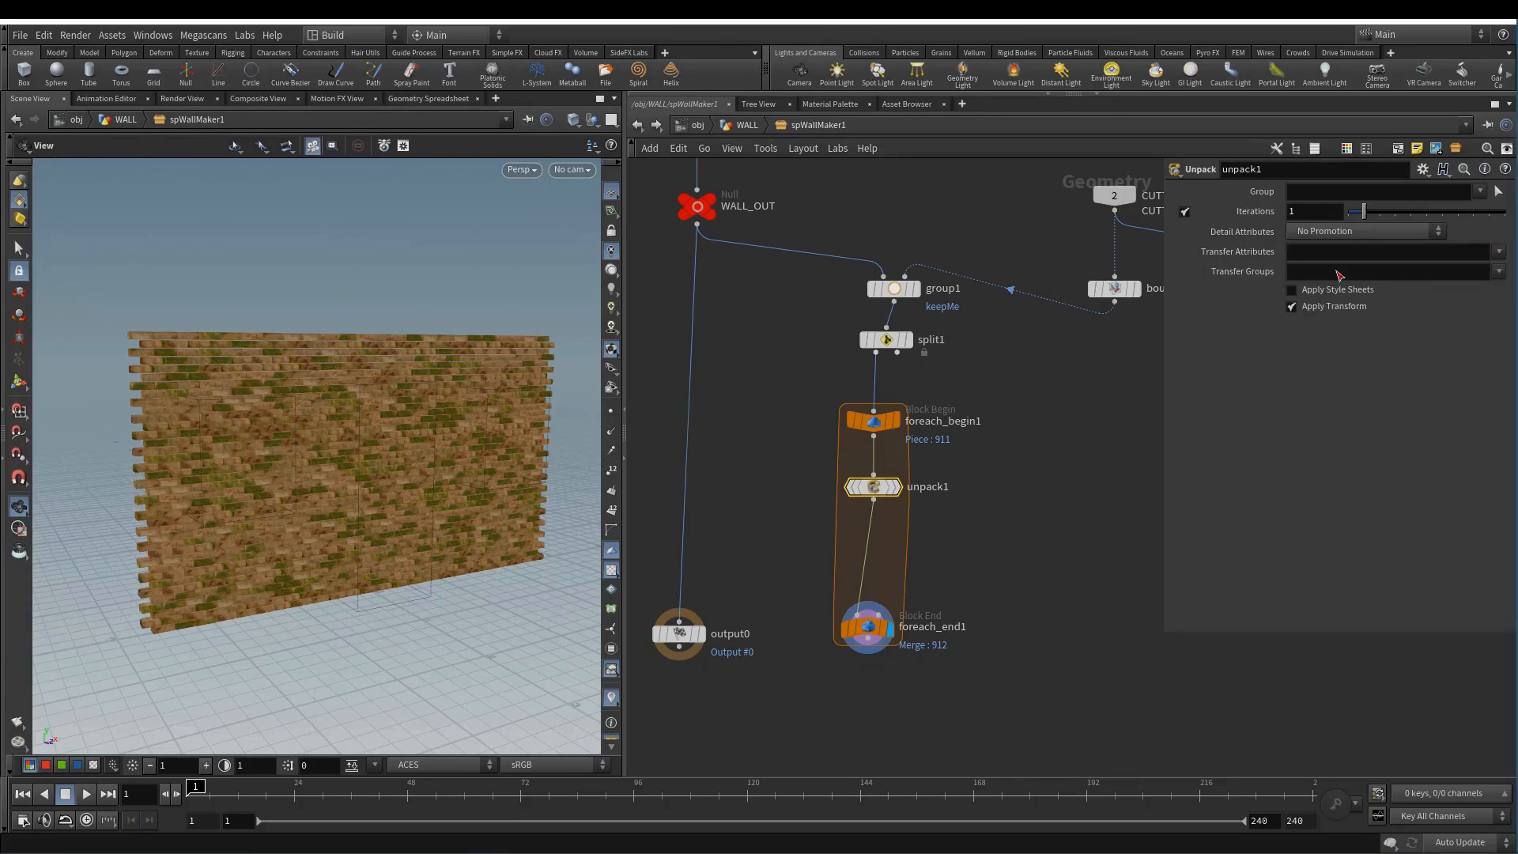
pyautogui.middleClick(879, 492)
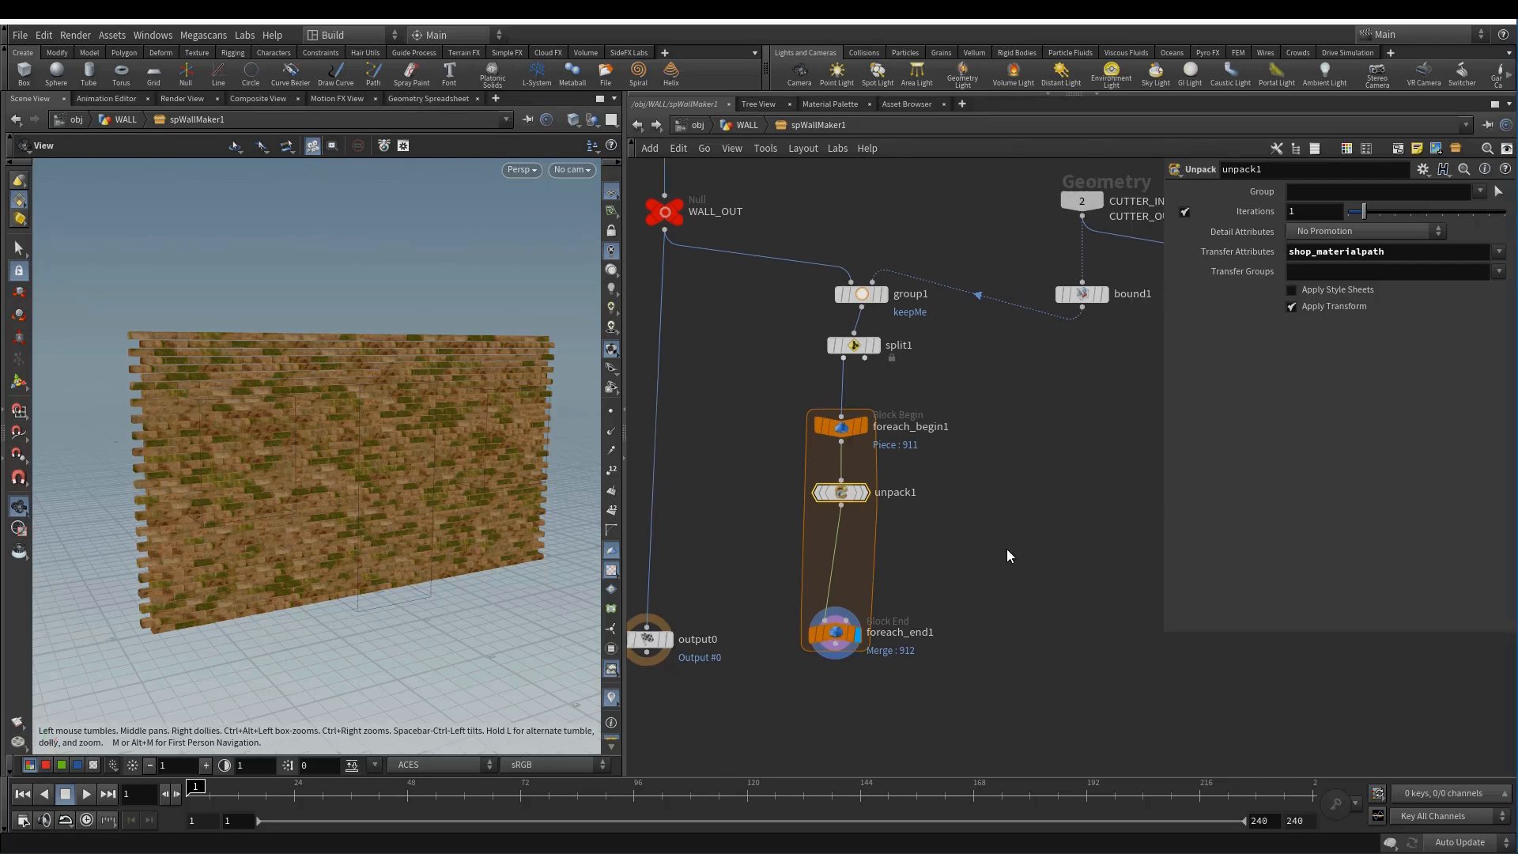
# - Insert a Boolean Subtract node between unpack1 and foreach_end1
pyautogui.press('Tab')
pyautogui.write('boo')
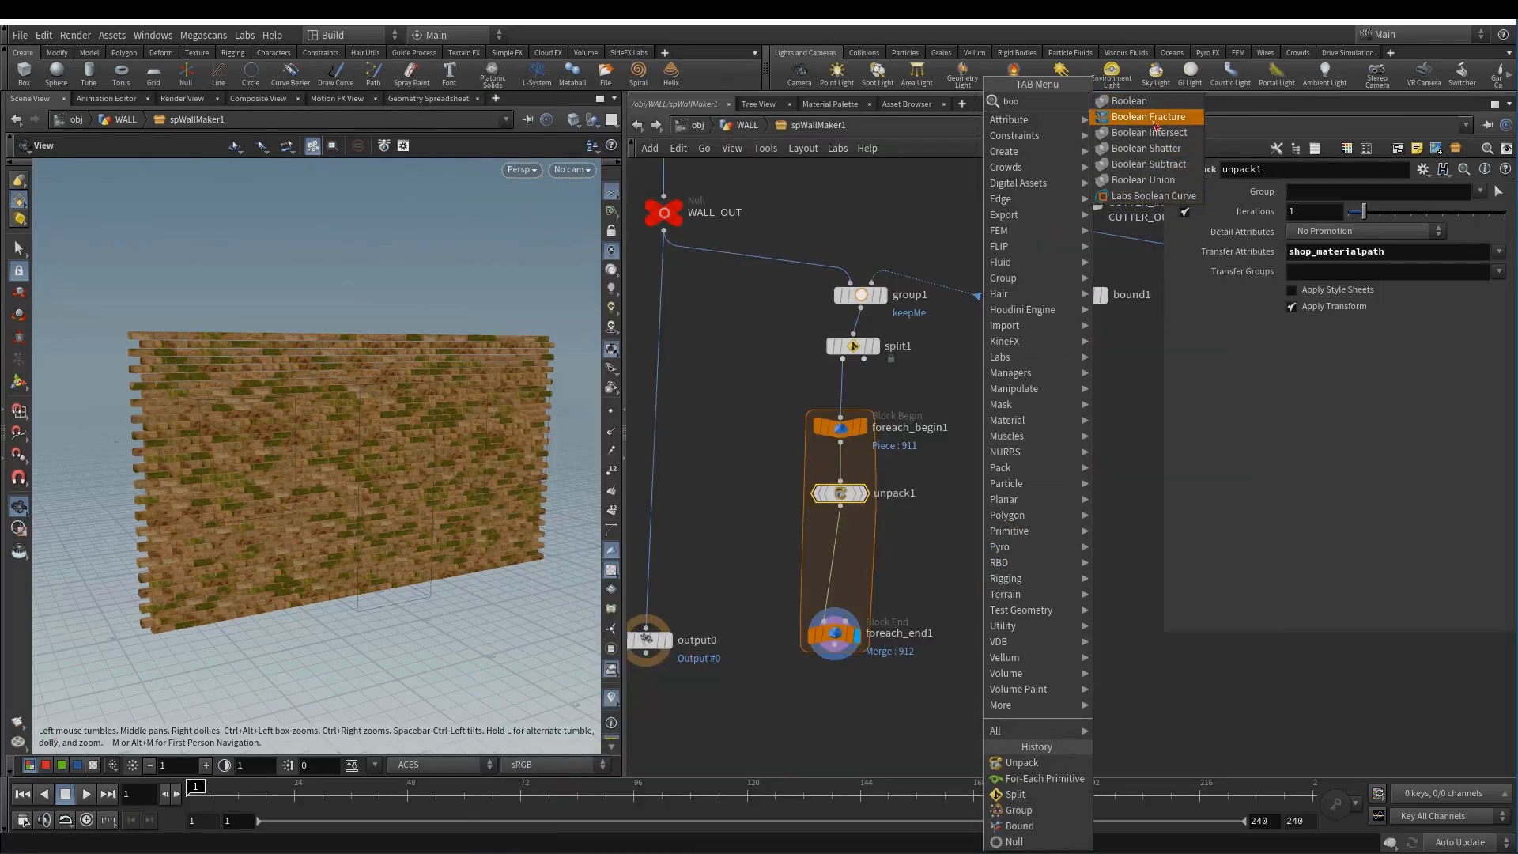
pyautogui.click(1158, 165)
pyautogui.click(941, 568)
pyautogui.moveTo(938, 555); pyautogui.dragTo(842, 543)
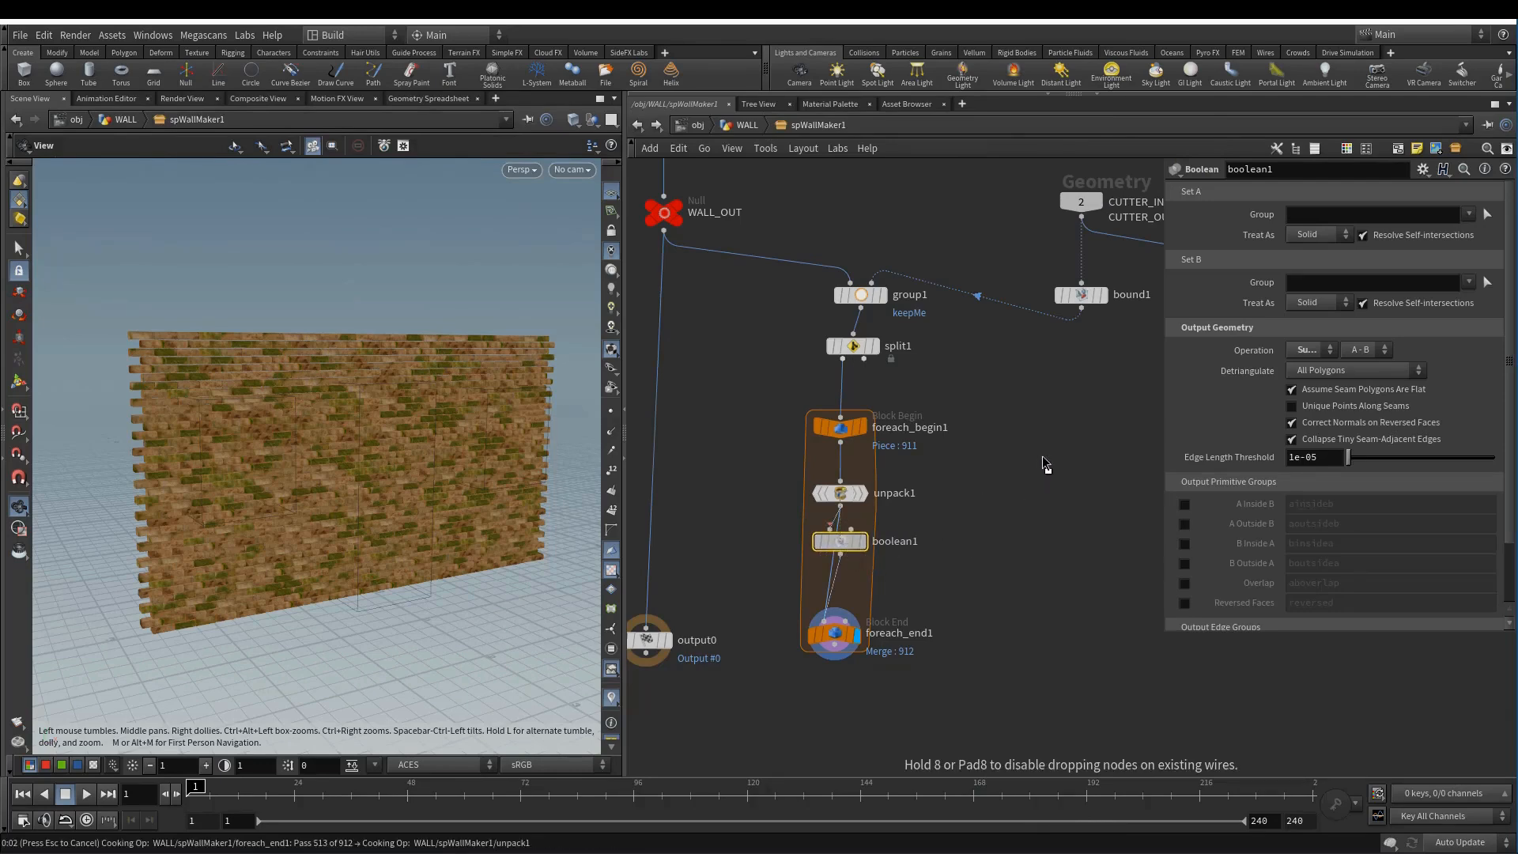
# - Move bound1 aside, wire the CUTTER_IN subnet input into boolean1's second input, and view the wall from another angle
pyautogui.moveTo(1040, 450); pyautogui.dragTo(998, 455, button='middle')
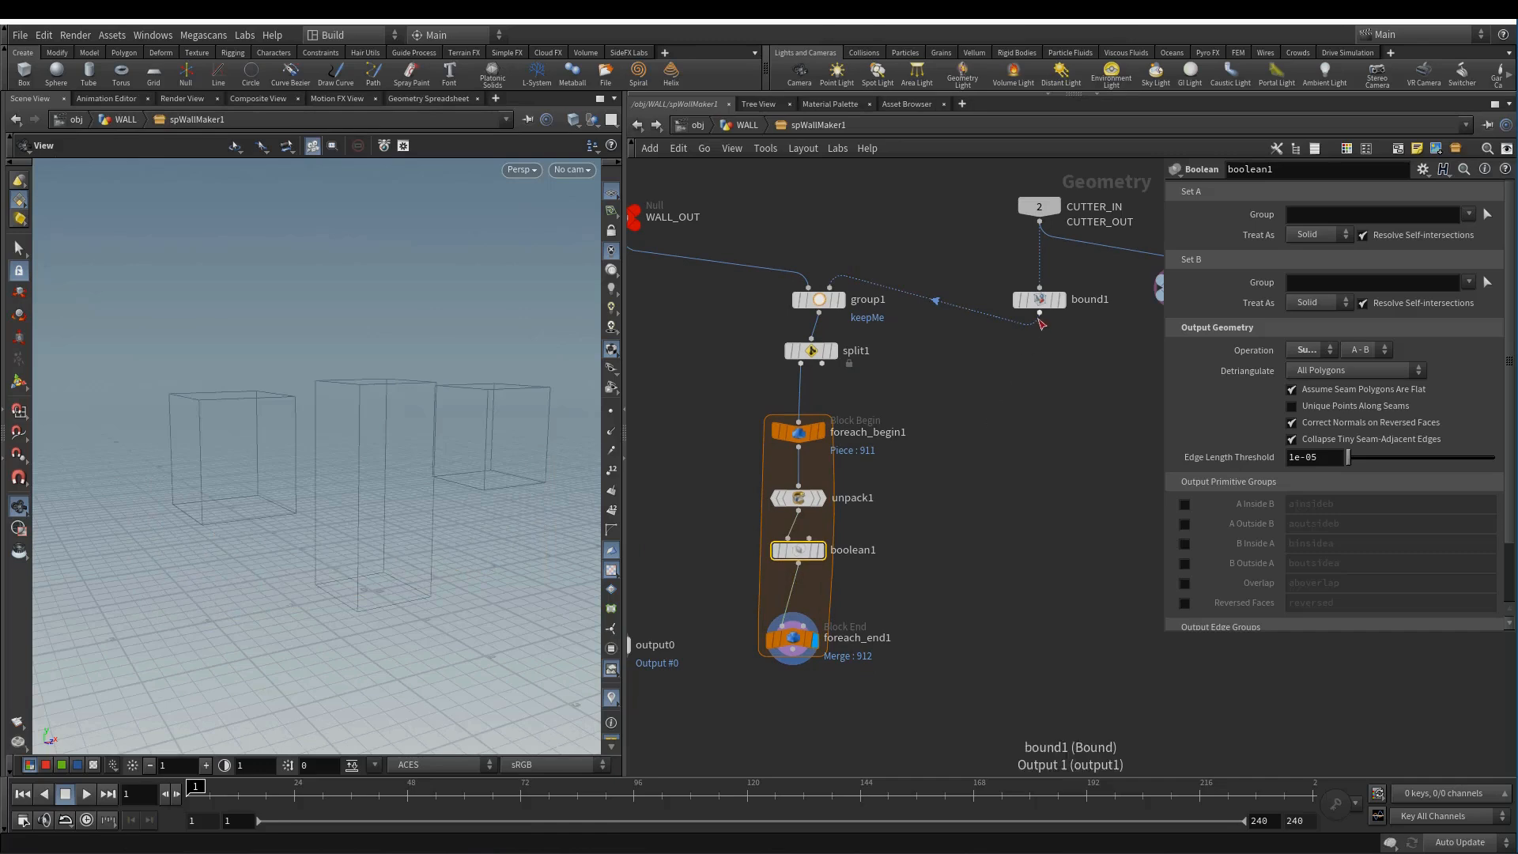
pyautogui.moveTo(1074, 406); pyautogui.dragTo(995, 400, button='middle')
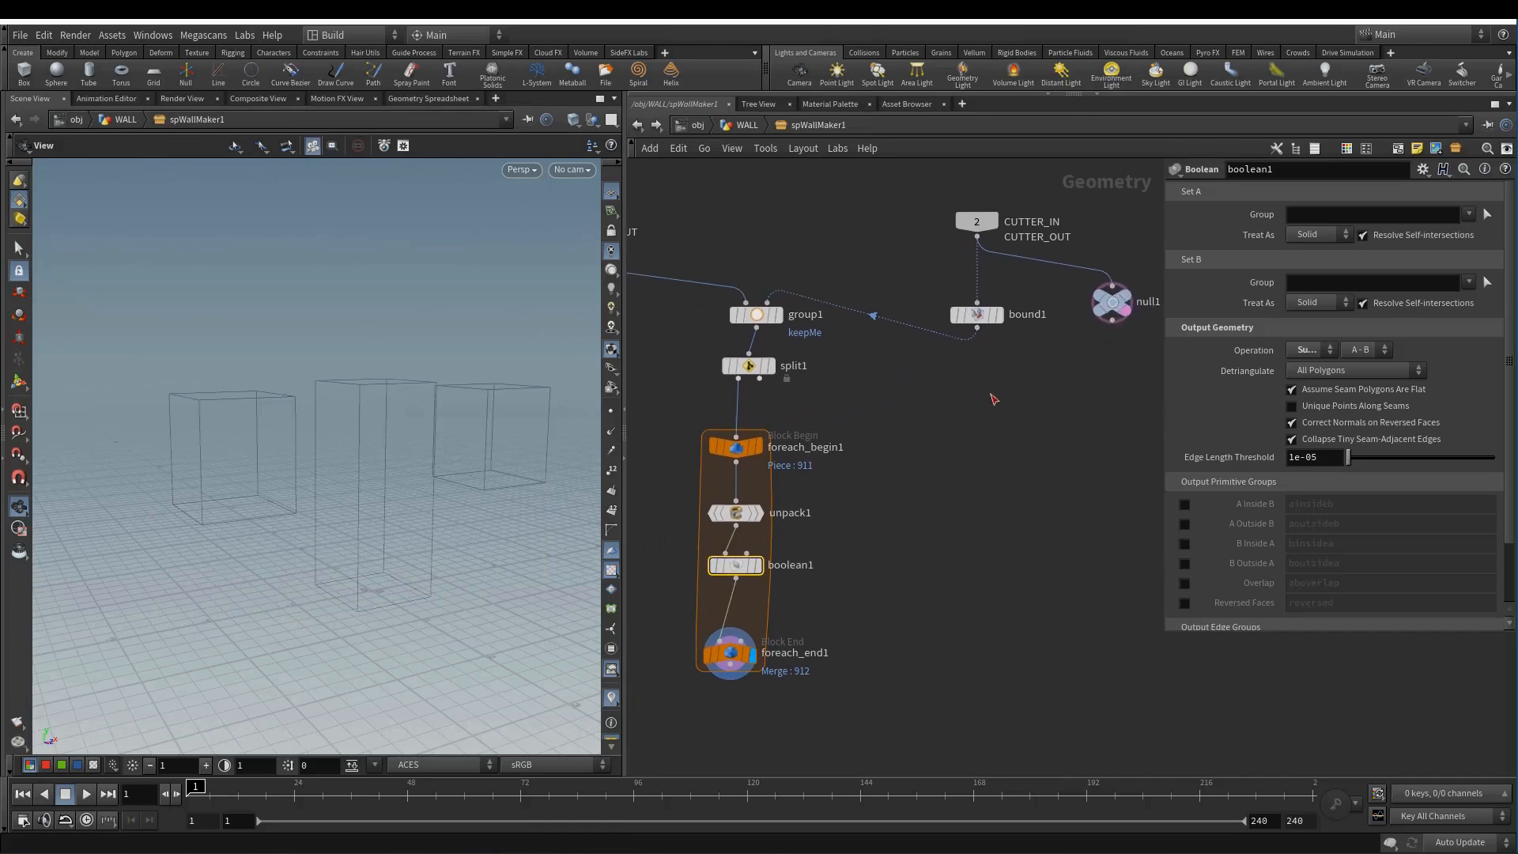
pyautogui.moveTo(964, 317); pyautogui.dragTo(898, 316)
pyautogui.moveTo(979, 223); pyautogui.dragTo(995, 237)
pyautogui.click(994, 253)
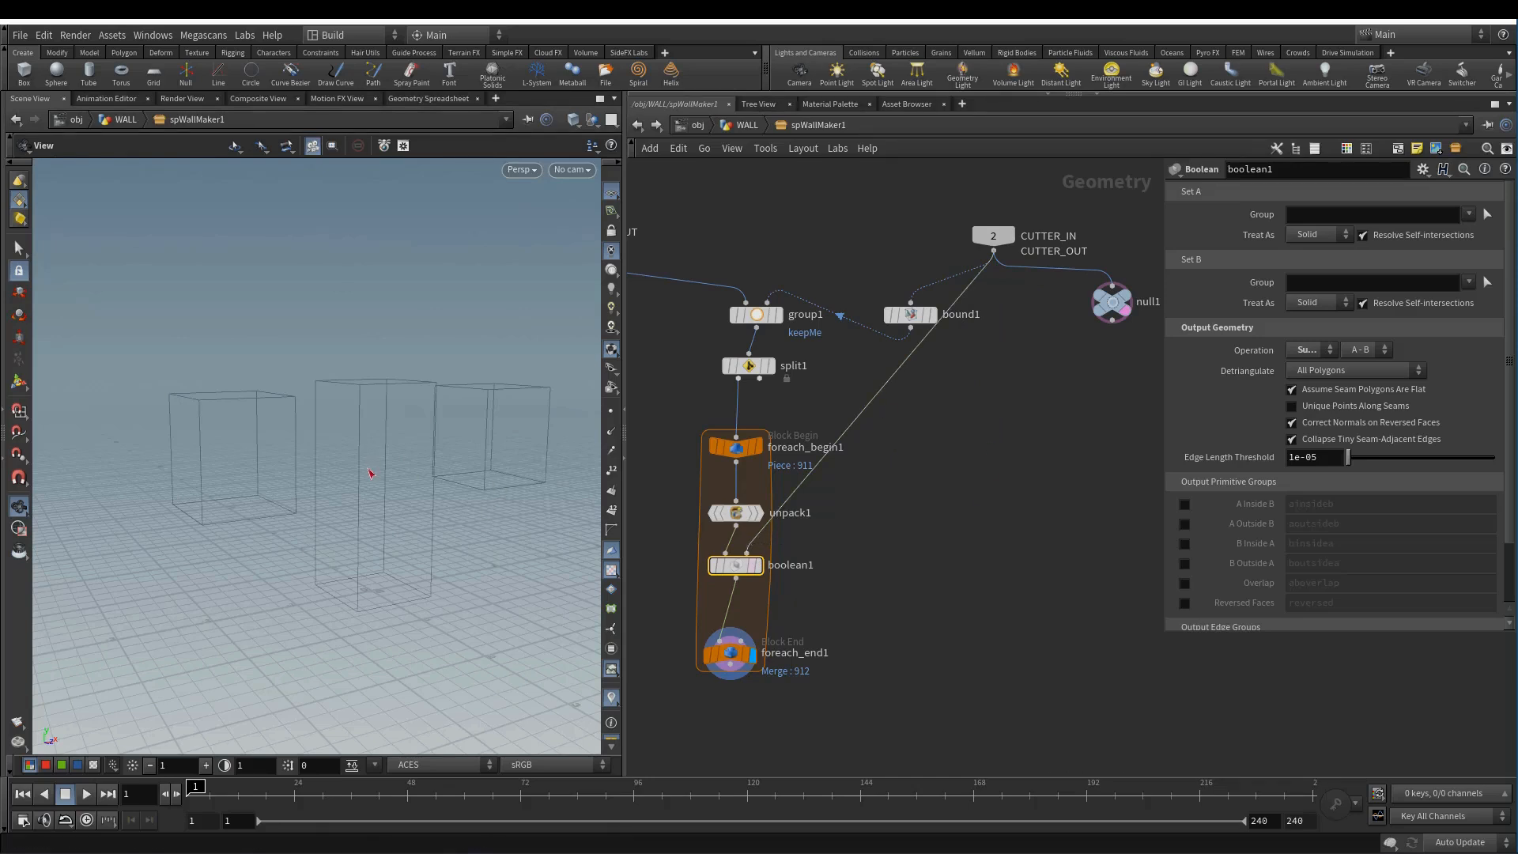
pyautogui.moveTo(474, 480); pyautogui.dragTo(338, 491)
pyautogui.moveTo(338, 490); pyautogui.dragTo(328, 492, button='right')
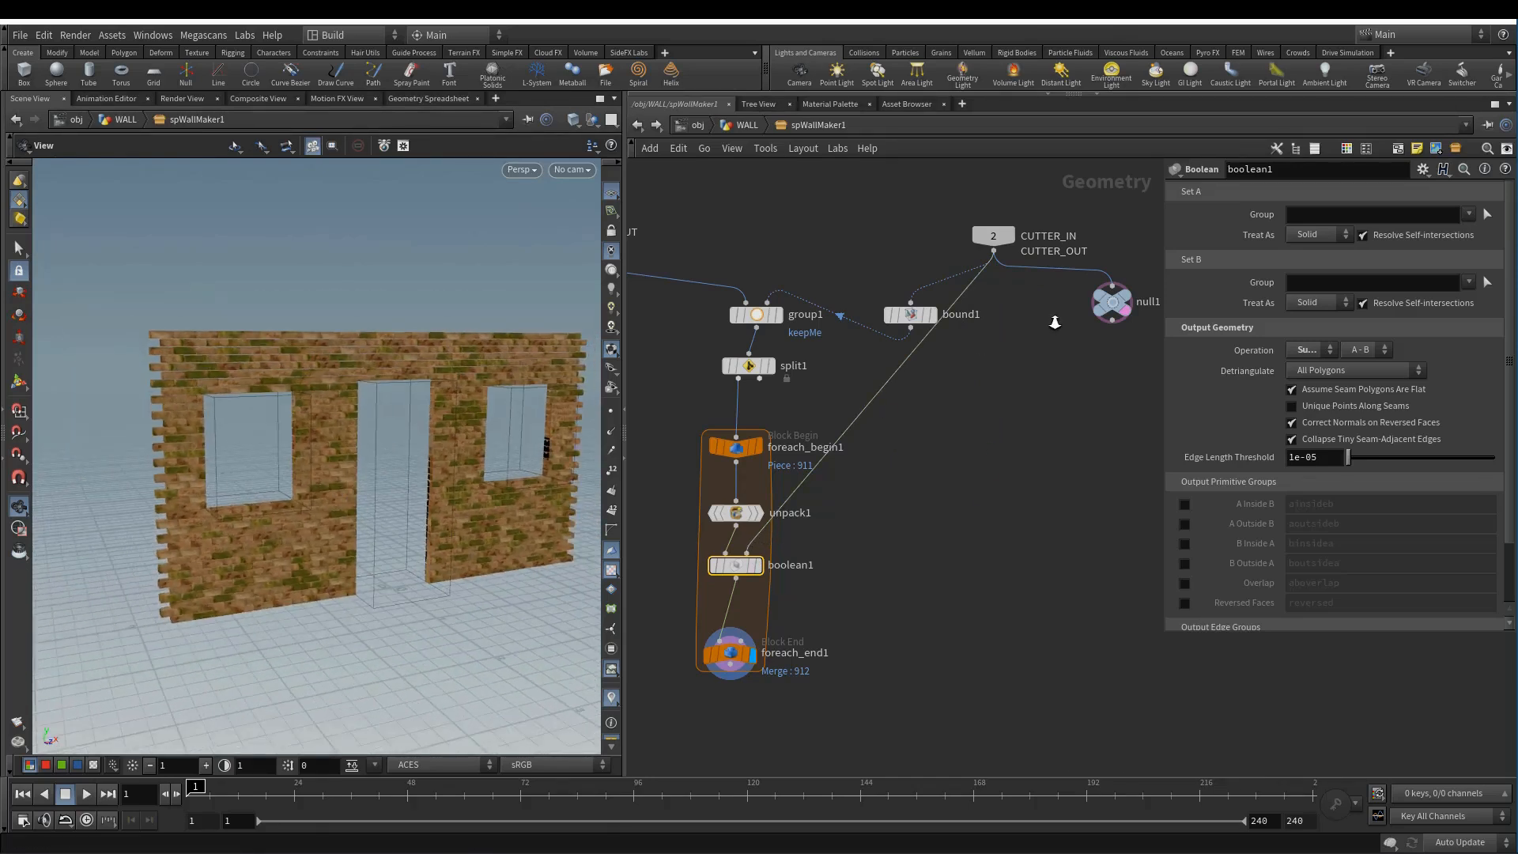
# - Rewire boolean1's second input to come from null1 and rename that null CUTTER_IN
pyautogui.moveTo(884, 388); pyautogui.dragTo(1079, 343)
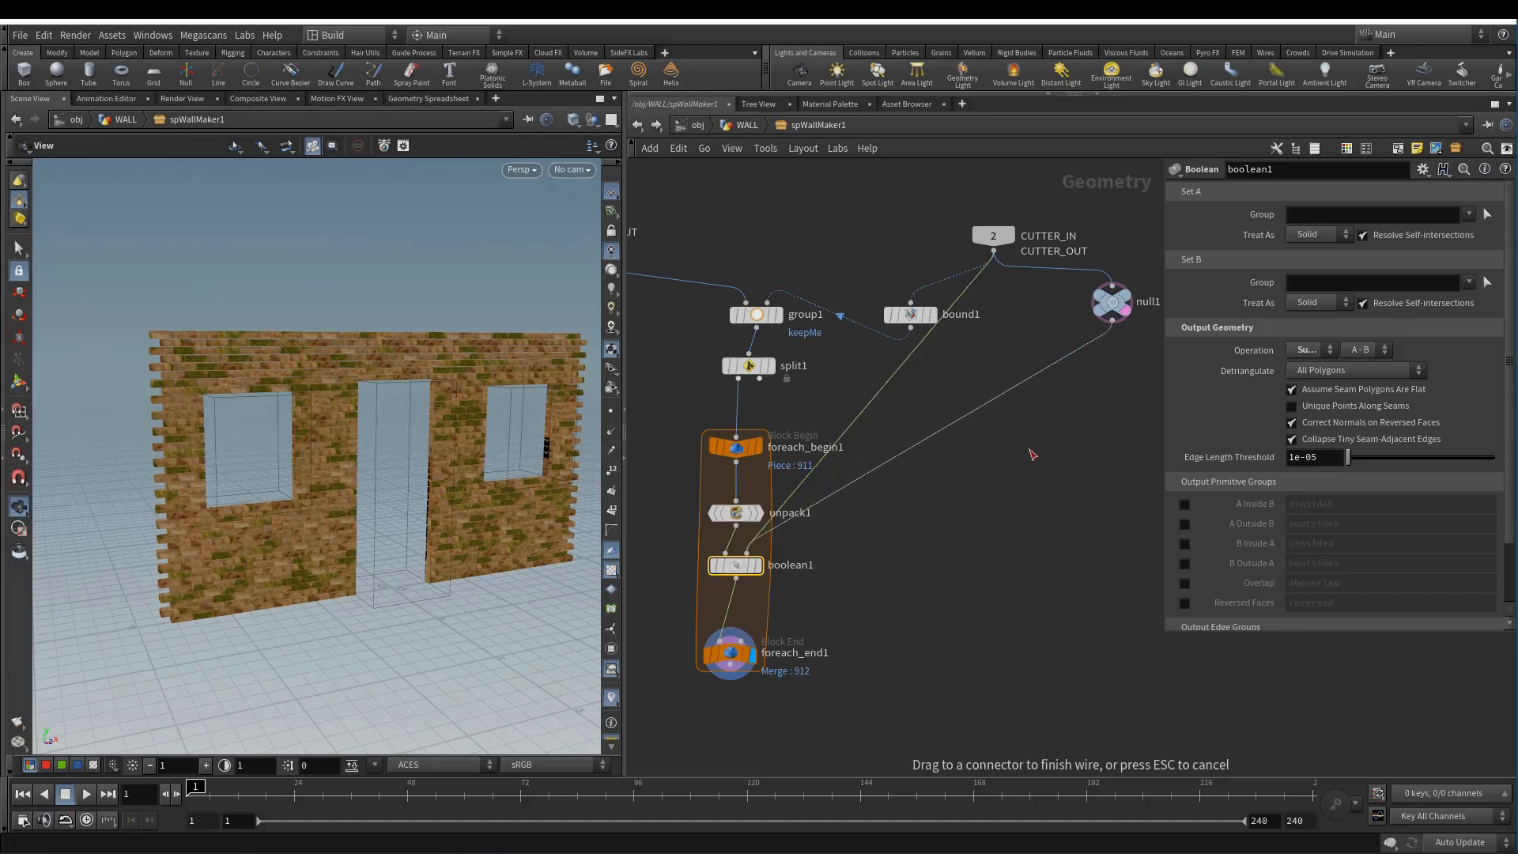
pyautogui.moveTo(1033, 455); pyautogui.dragTo(969, 480, button='middle')
pyautogui.click(1080, 333)
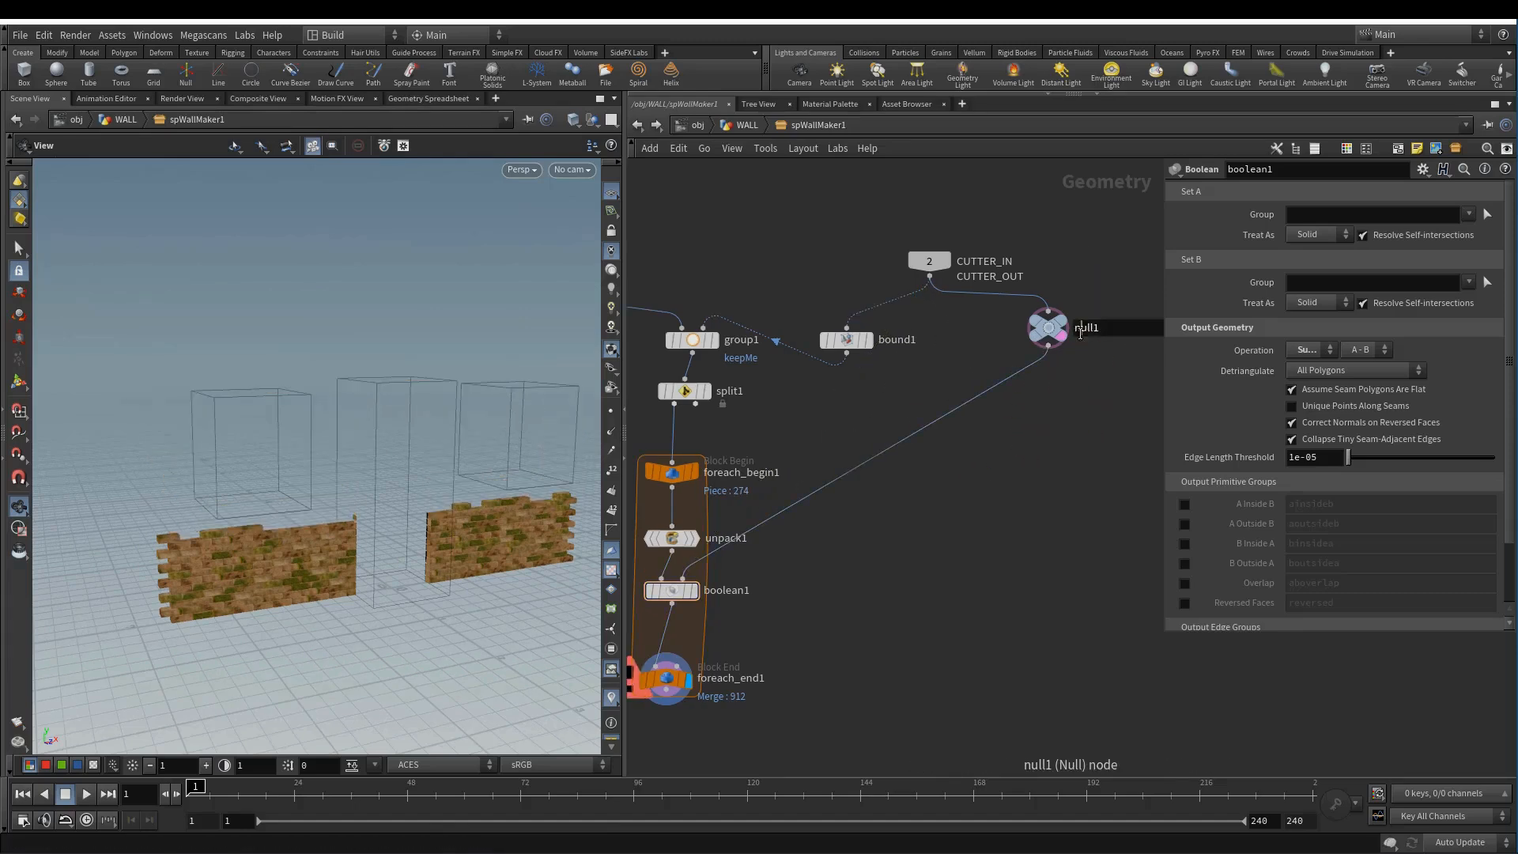
pyautogui.doubleClick(1096, 341)
pyautogui.write('CUTTER_IN')
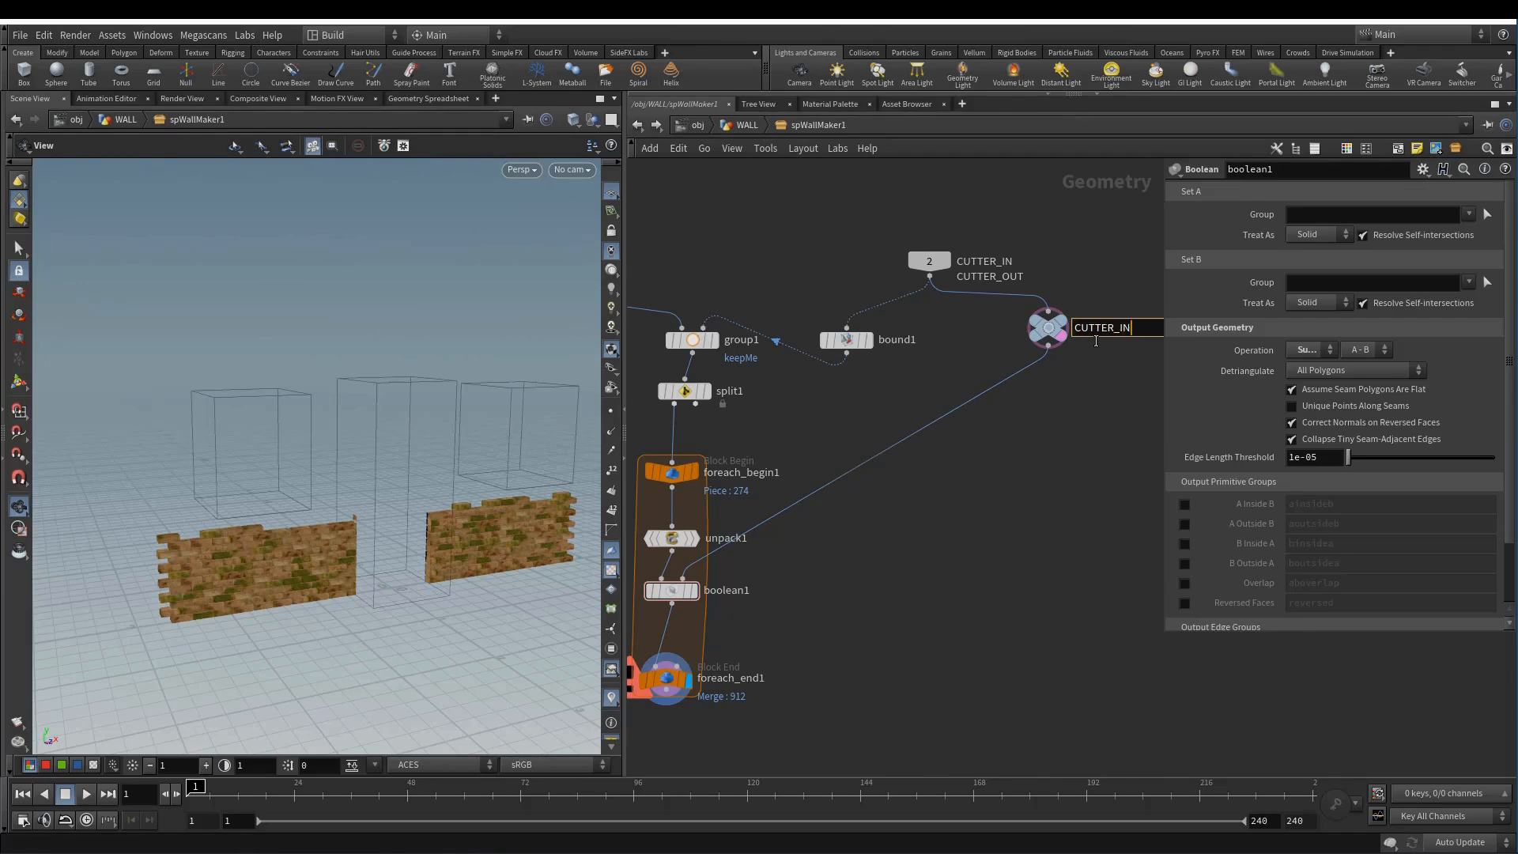
pyautogui.press('Return')
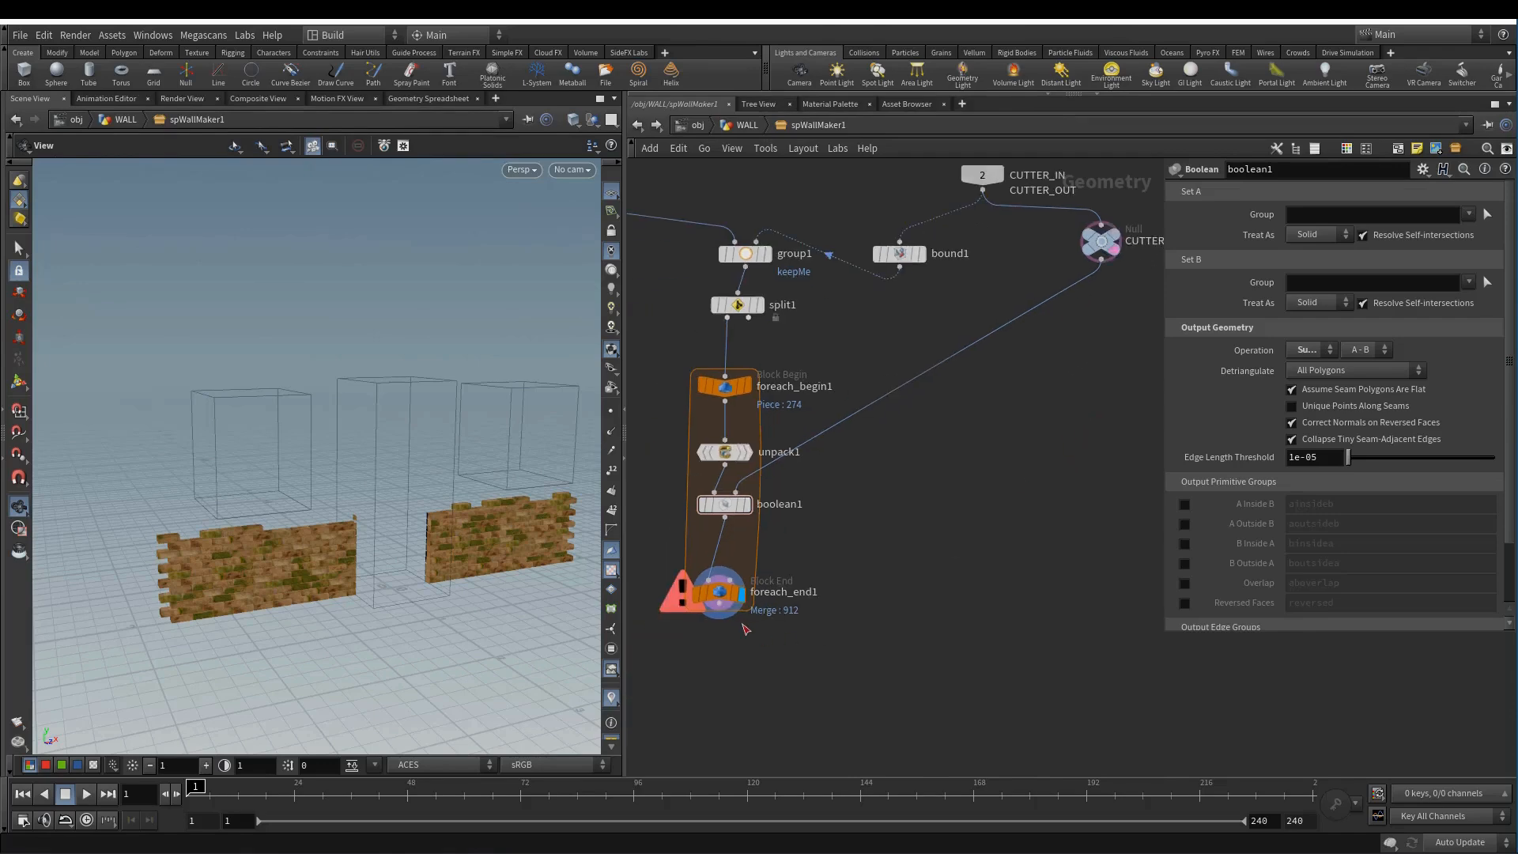
# - Select foreach_end1 and check its node information
pyautogui.click(715, 593)
pyautogui.middleClick(715, 593)
pyautogui.click(690, 563)
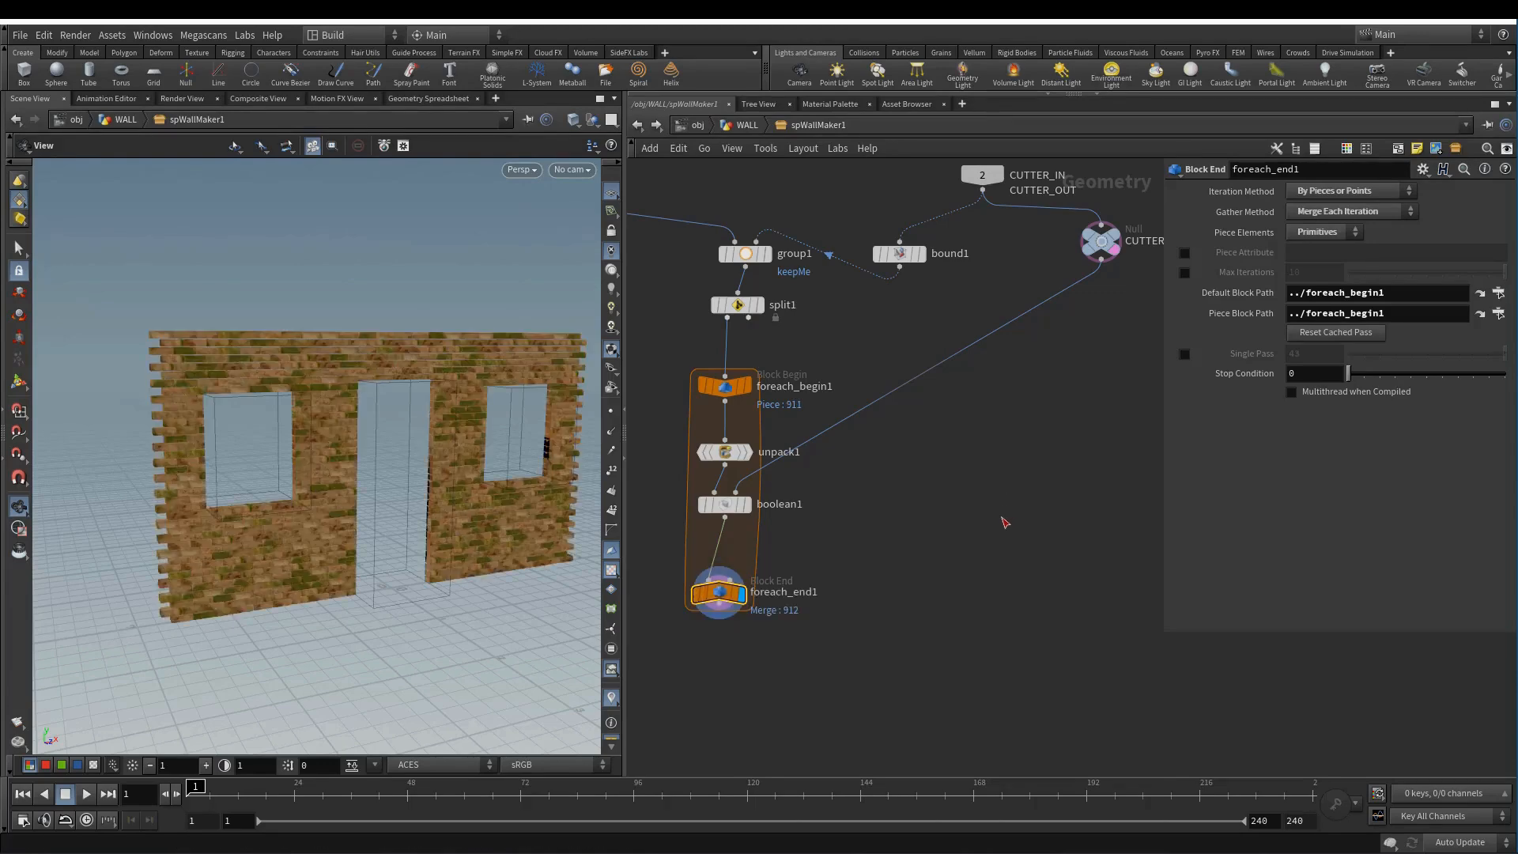
# - Move foreach_end1 down and insert a Pack node between boolean1 and foreach_end1
pyautogui.scroll(4, 907, 538)
pyautogui.moveTo(908, 531); pyautogui.dragTo(1009, 483, button='middle')
pyautogui.scroll(-2, 1010, 483)
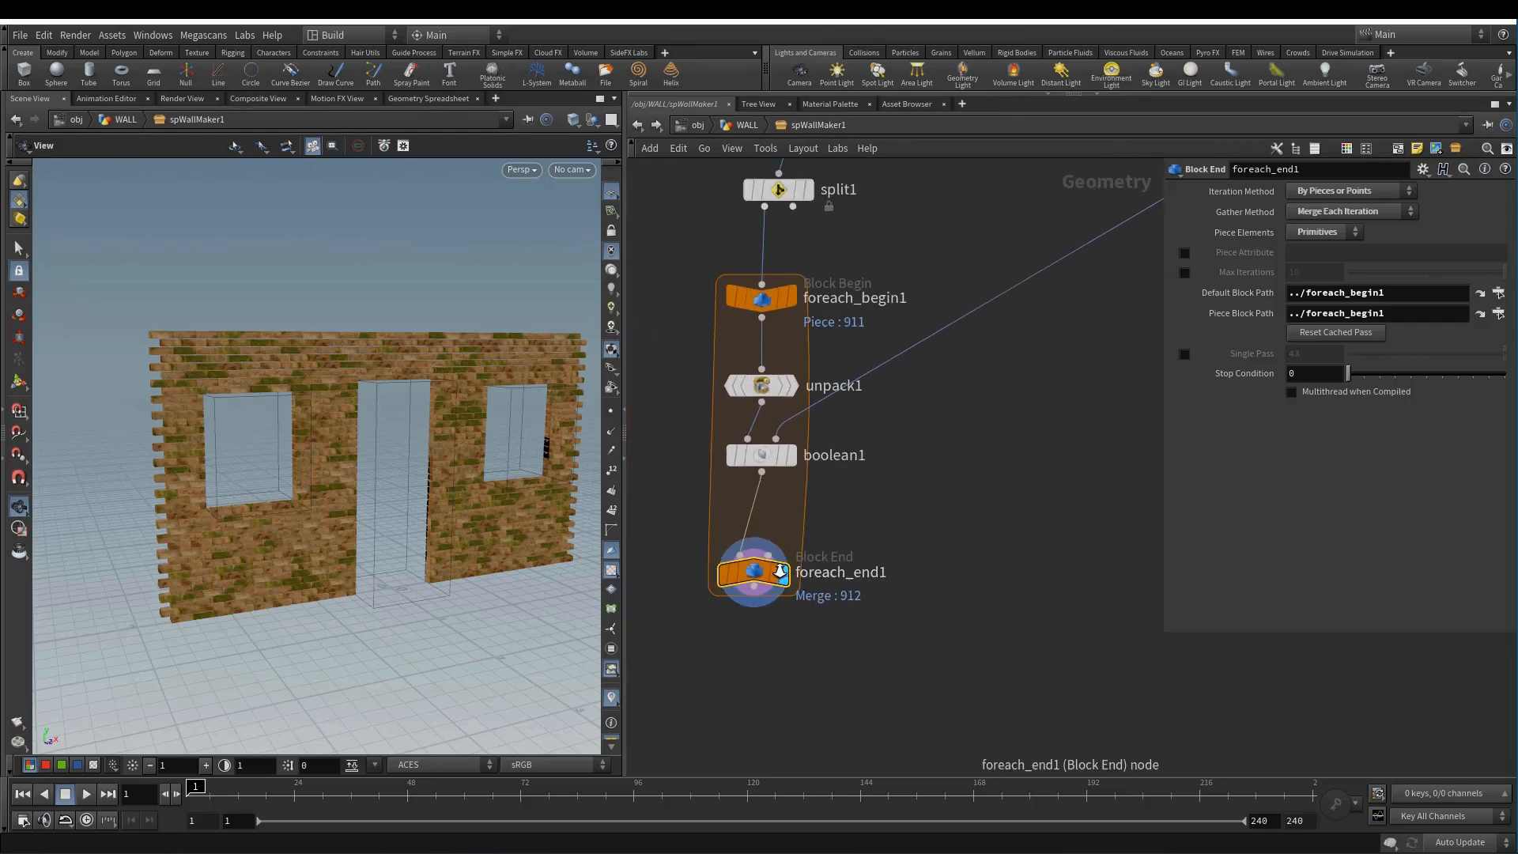
pyautogui.moveTo(757, 574); pyautogui.dragTo(770, 611)
pyautogui.moveTo(910, 513); pyautogui.dragTo(898, 535, button='middle')
pyautogui.press('Tab')
pyautogui.write('pac')
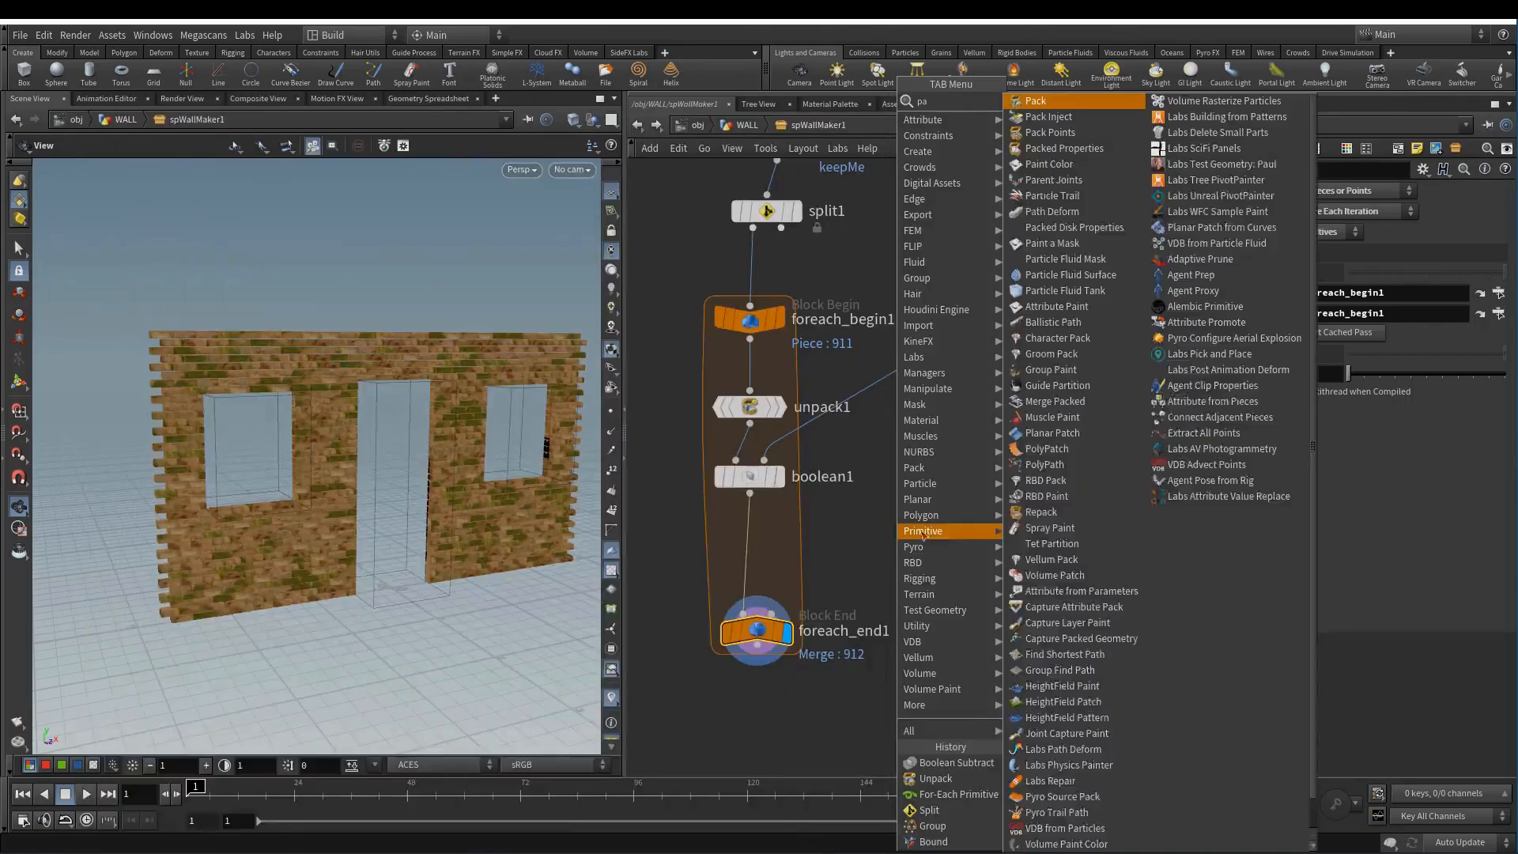
pyautogui.click(1074, 105)
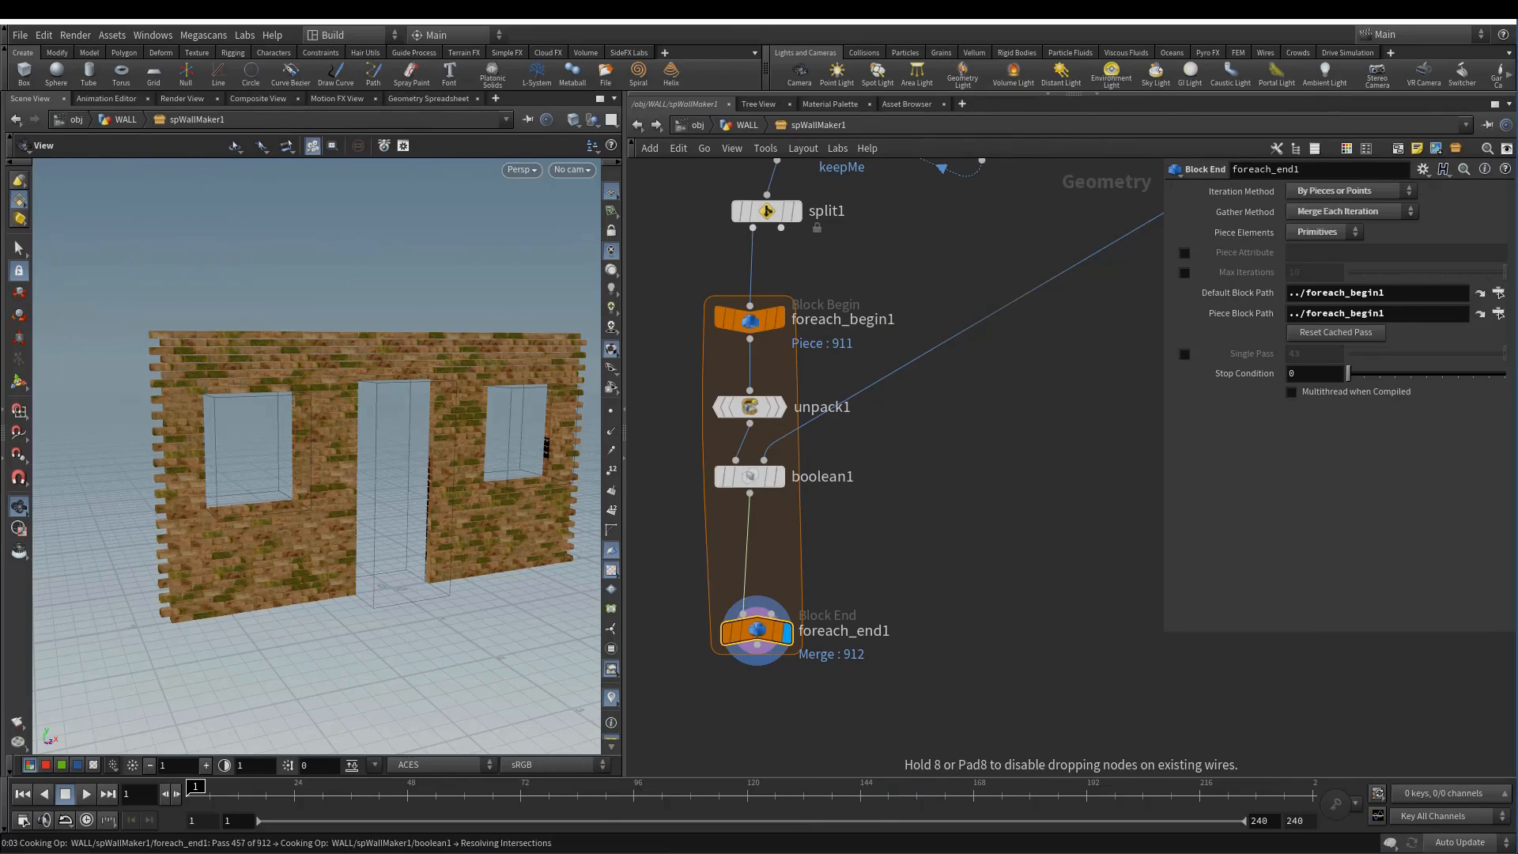
pyautogui.click(766, 492)
# - Set pack1's transfer attributes and transfer groups both to *
pyautogui.click(1343, 289)
pyautogui.write('*')
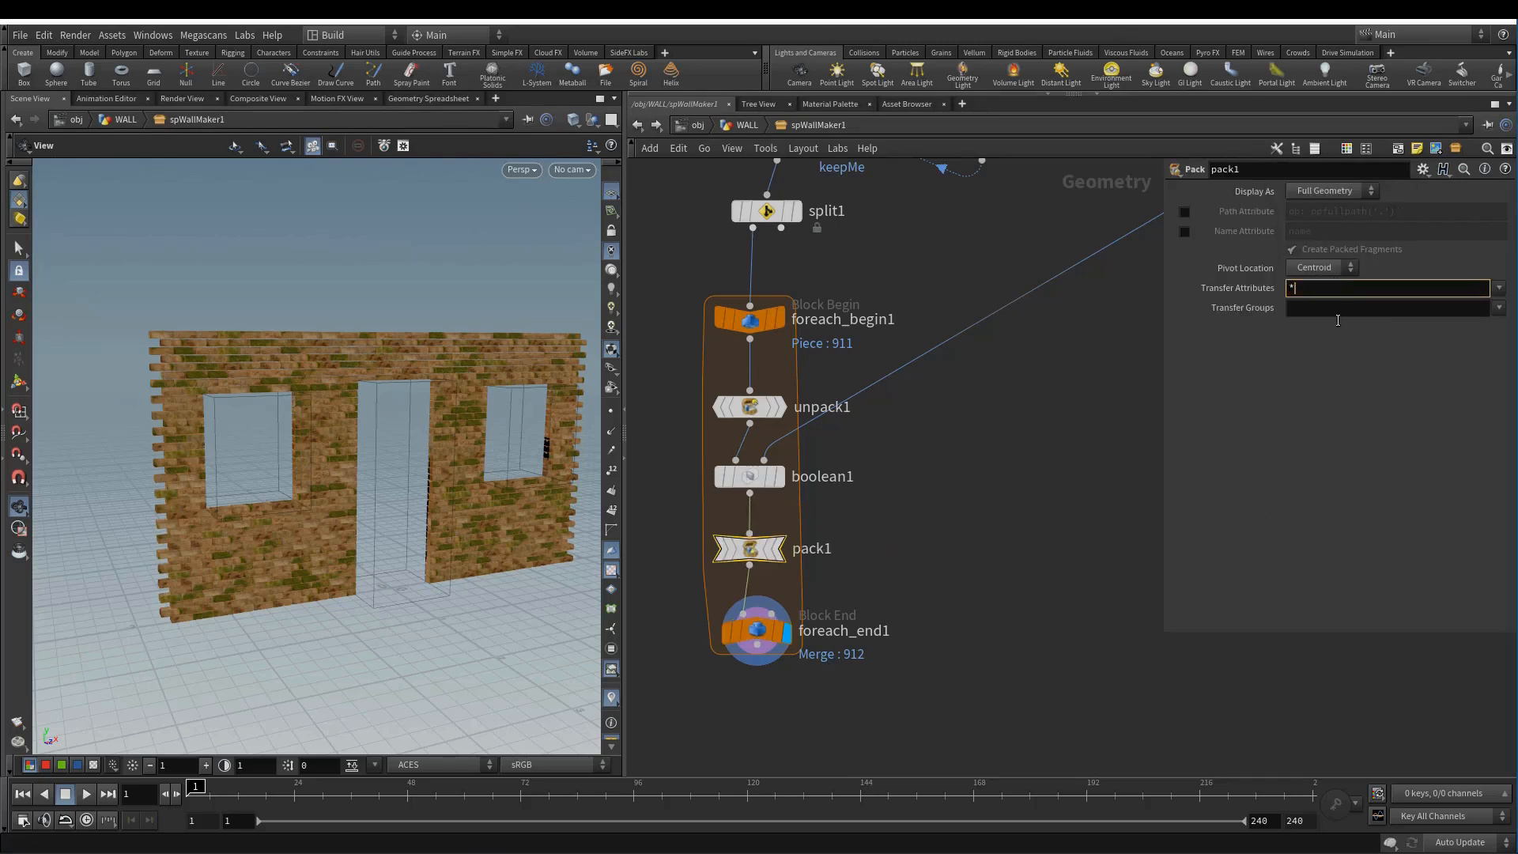
pyautogui.press('Tab')
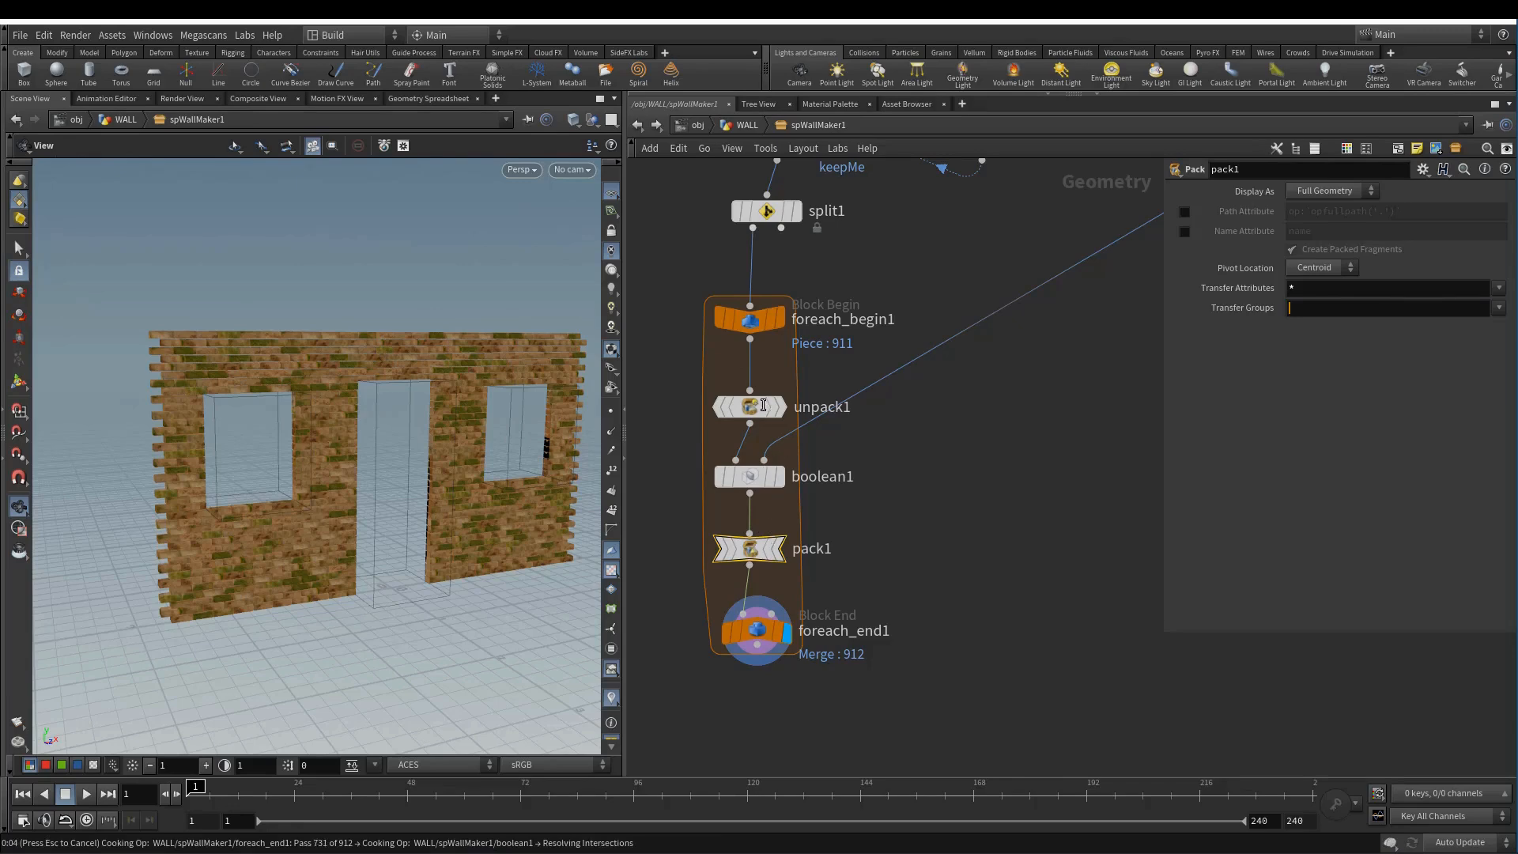
pyautogui.write('*')
pyautogui.press('Return')
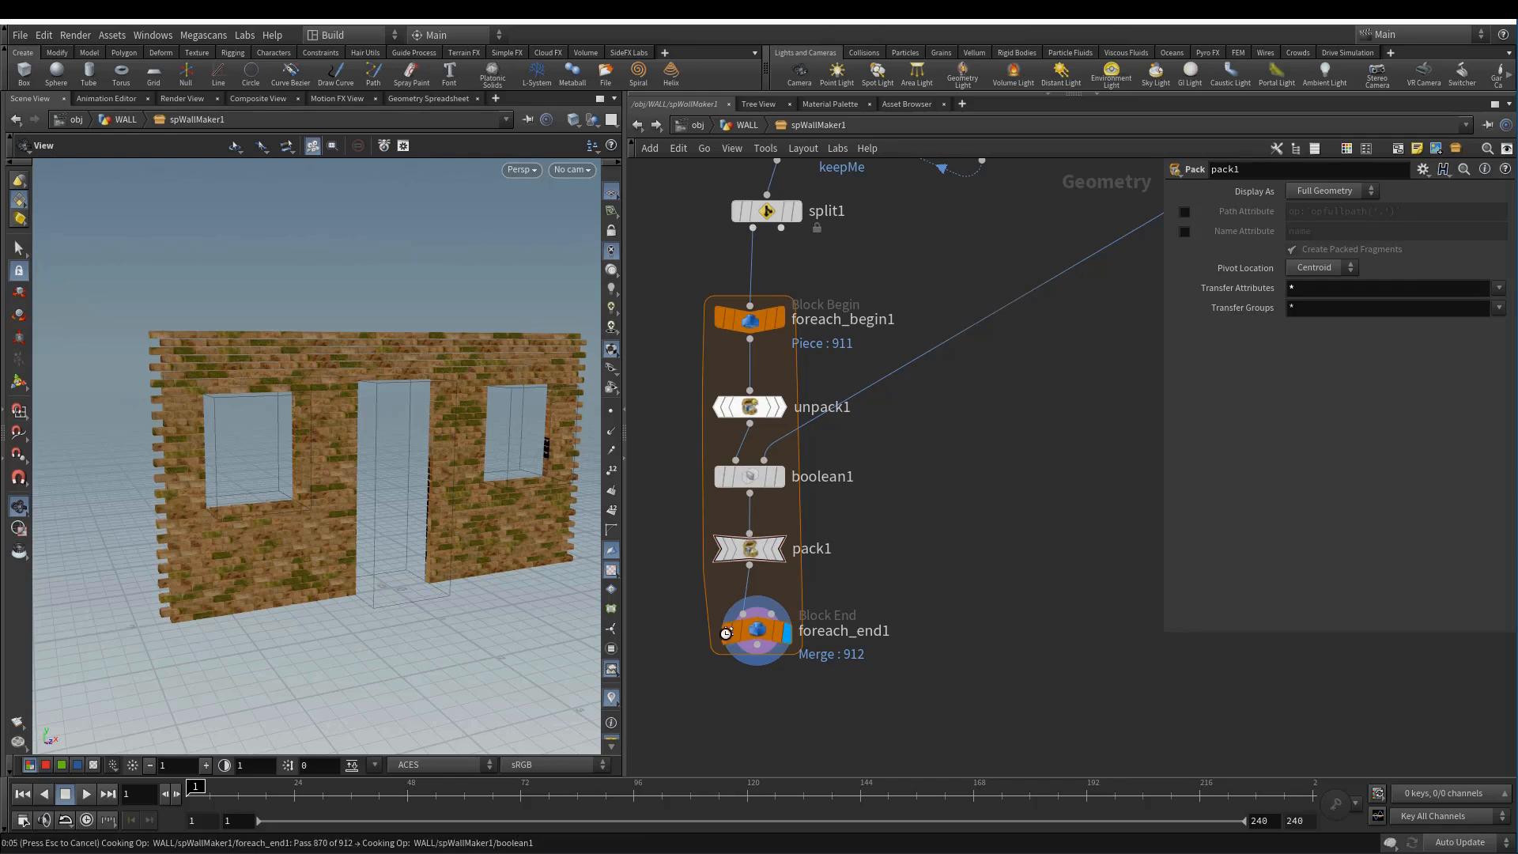
# - Enable Multithread when Compiled on foreach_end1 and interrupt the running cook
pyautogui.middleClick(755, 627)
pyautogui.click(755, 627)
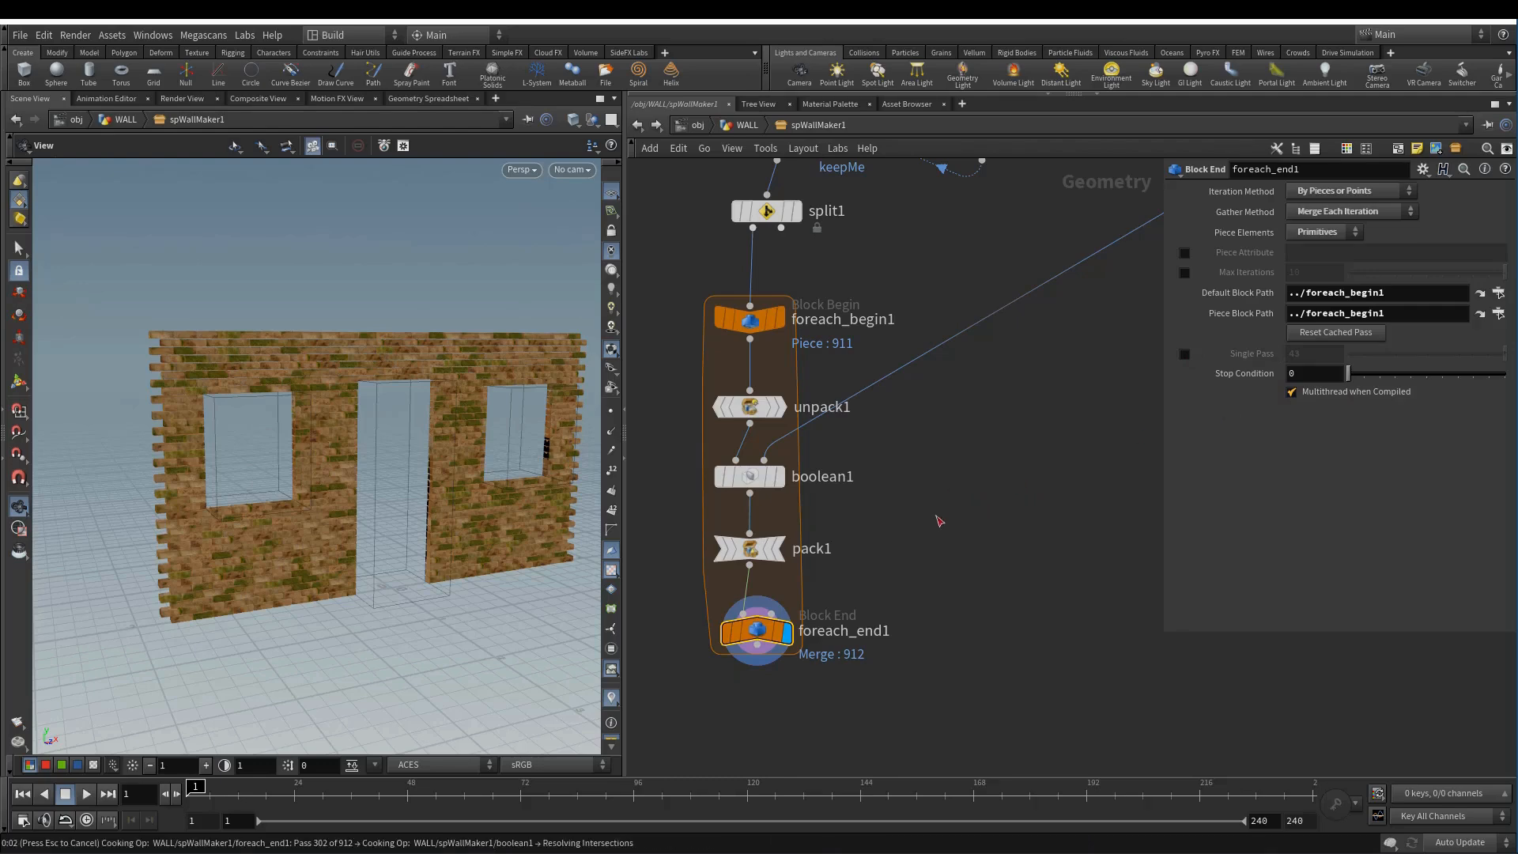
pyautogui.press('Escape')
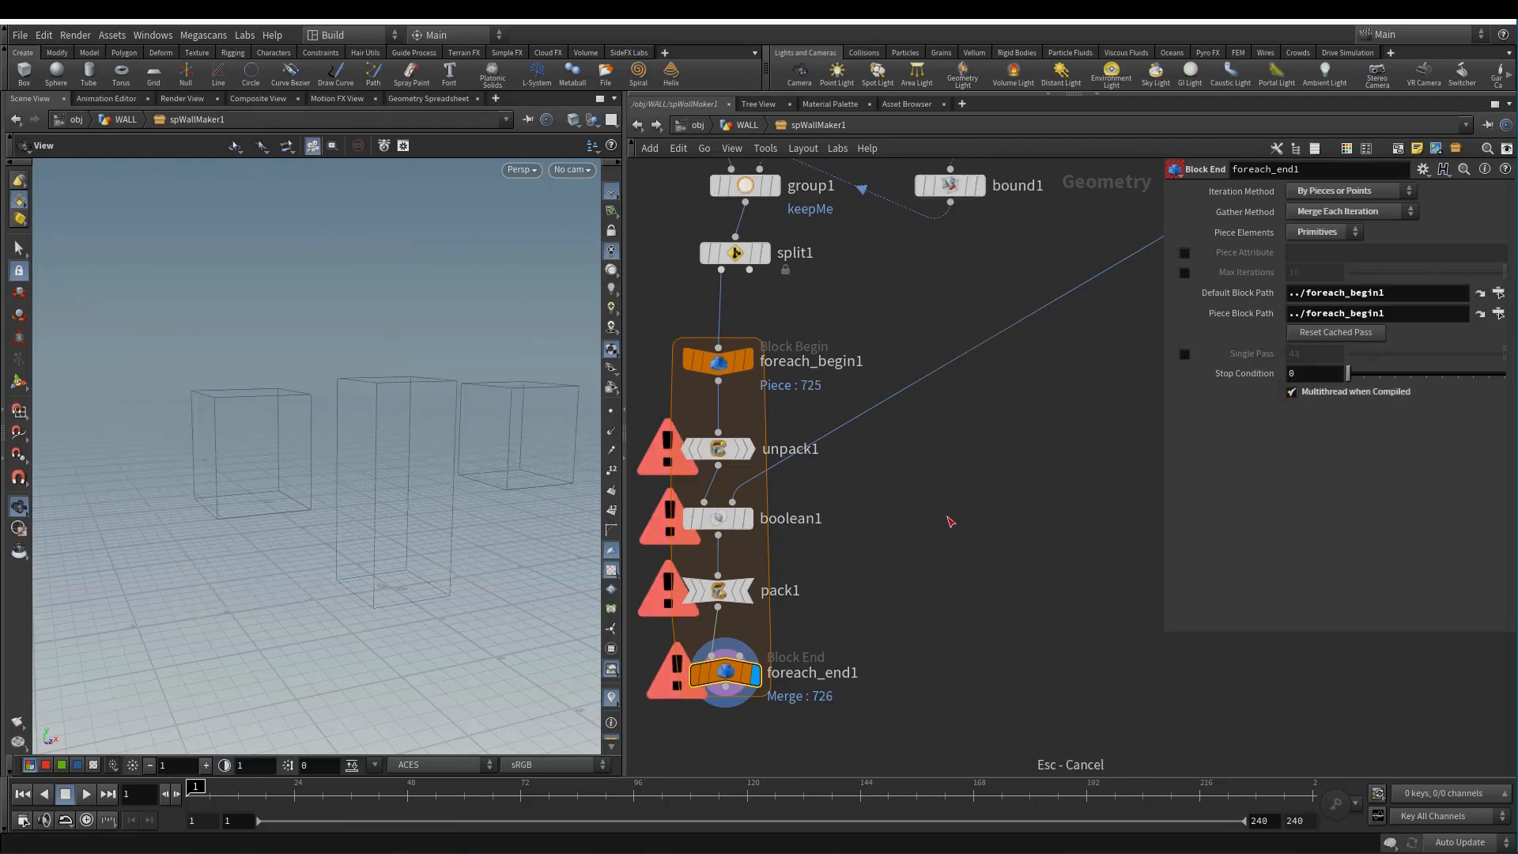
# - Add a Compiled Block and insert its compile_begin1 between split1 and foreach_begin1
pyautogui.press('Tab')
pyautogui.write('com')
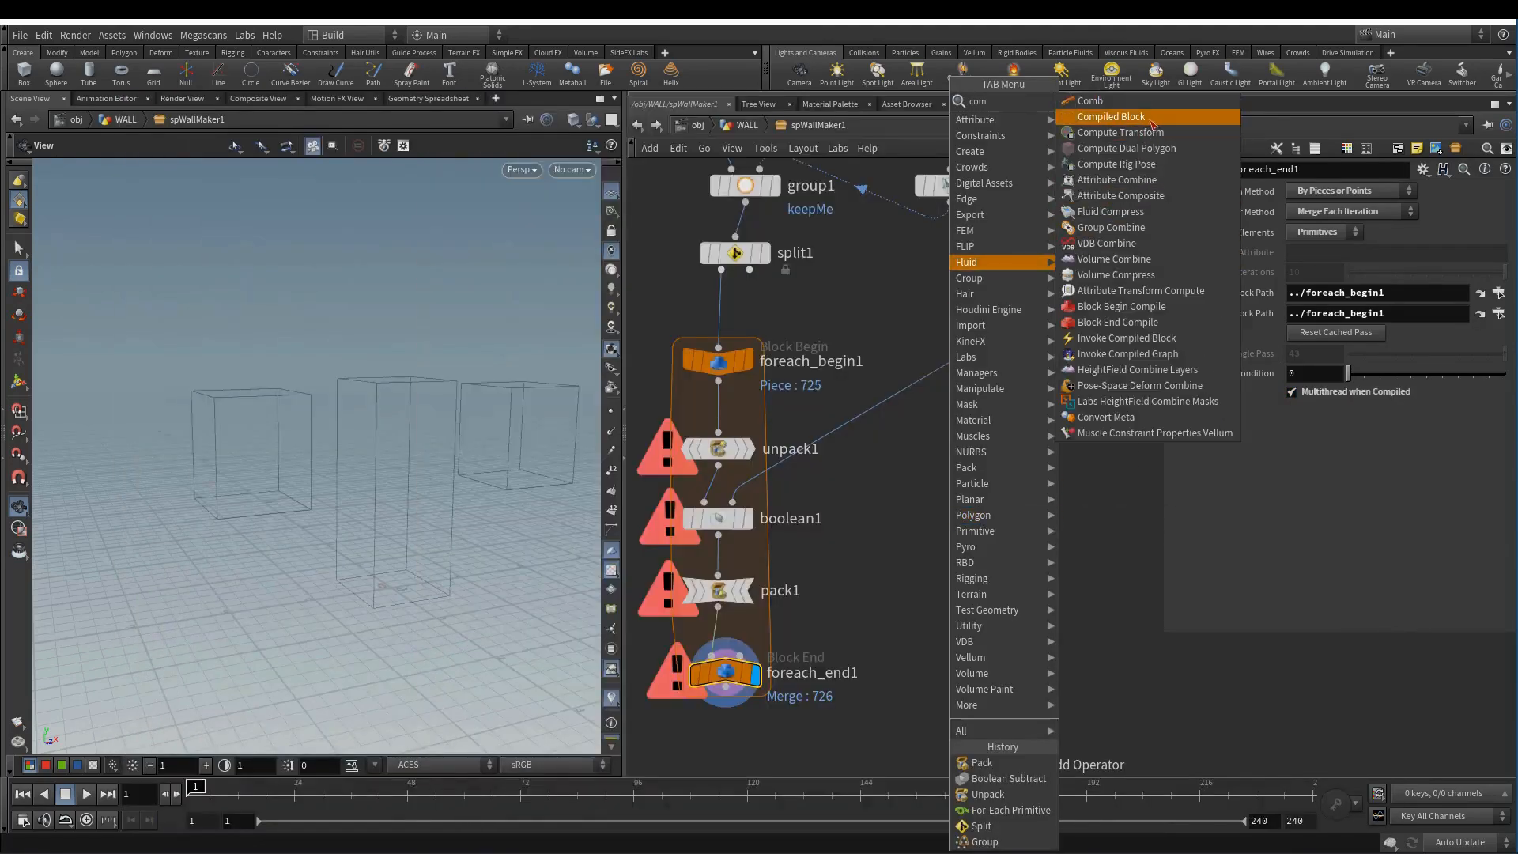
pyautogui.click(1100, 118)
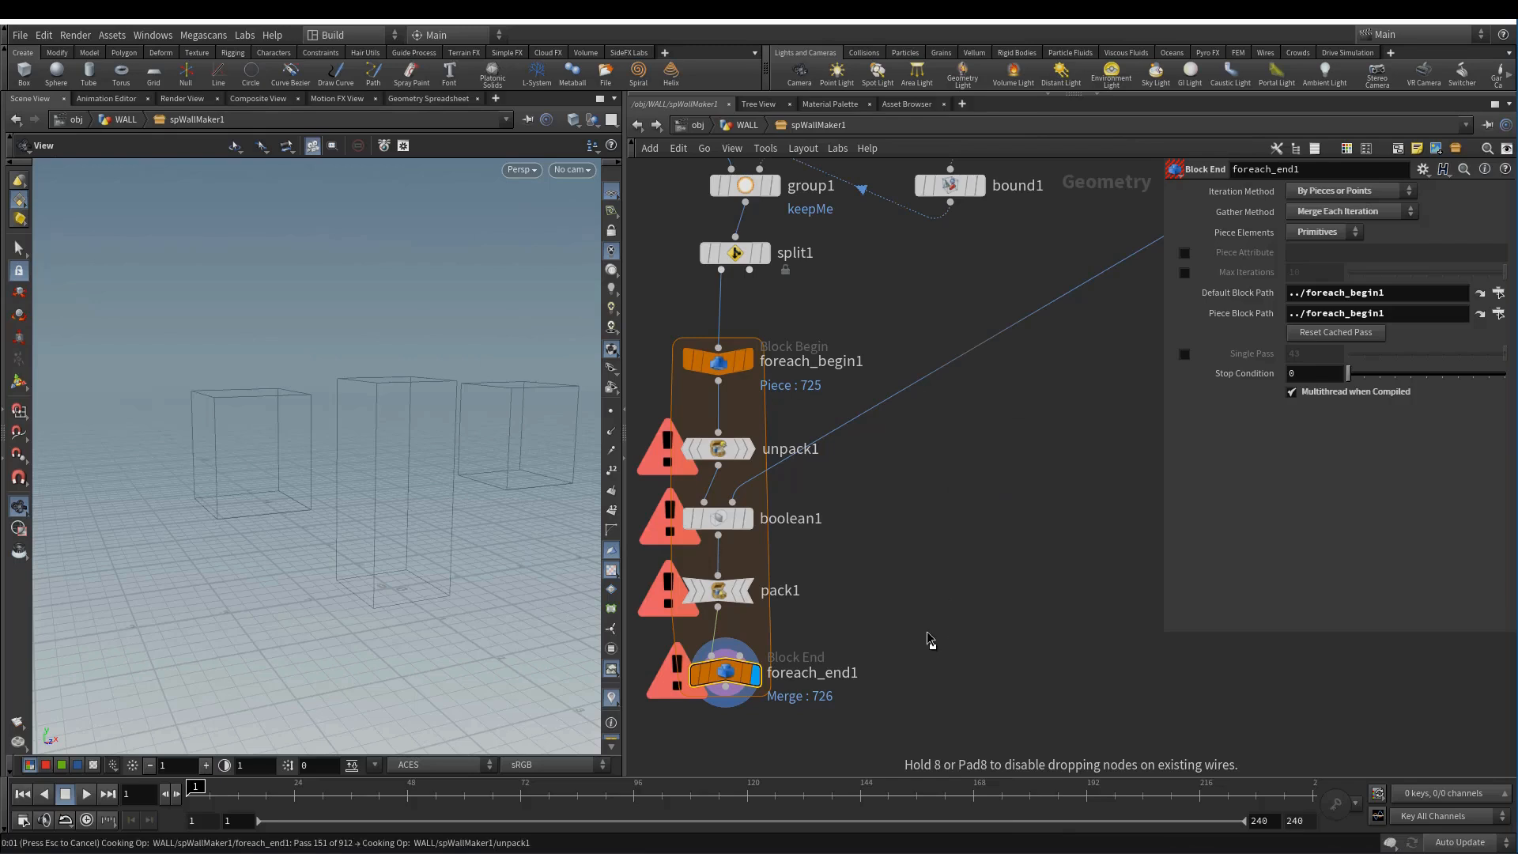
pyautogui.click(985, 496)
pyautogui.moveTo(988, 498); pyautogui.dragTo(747, 330)
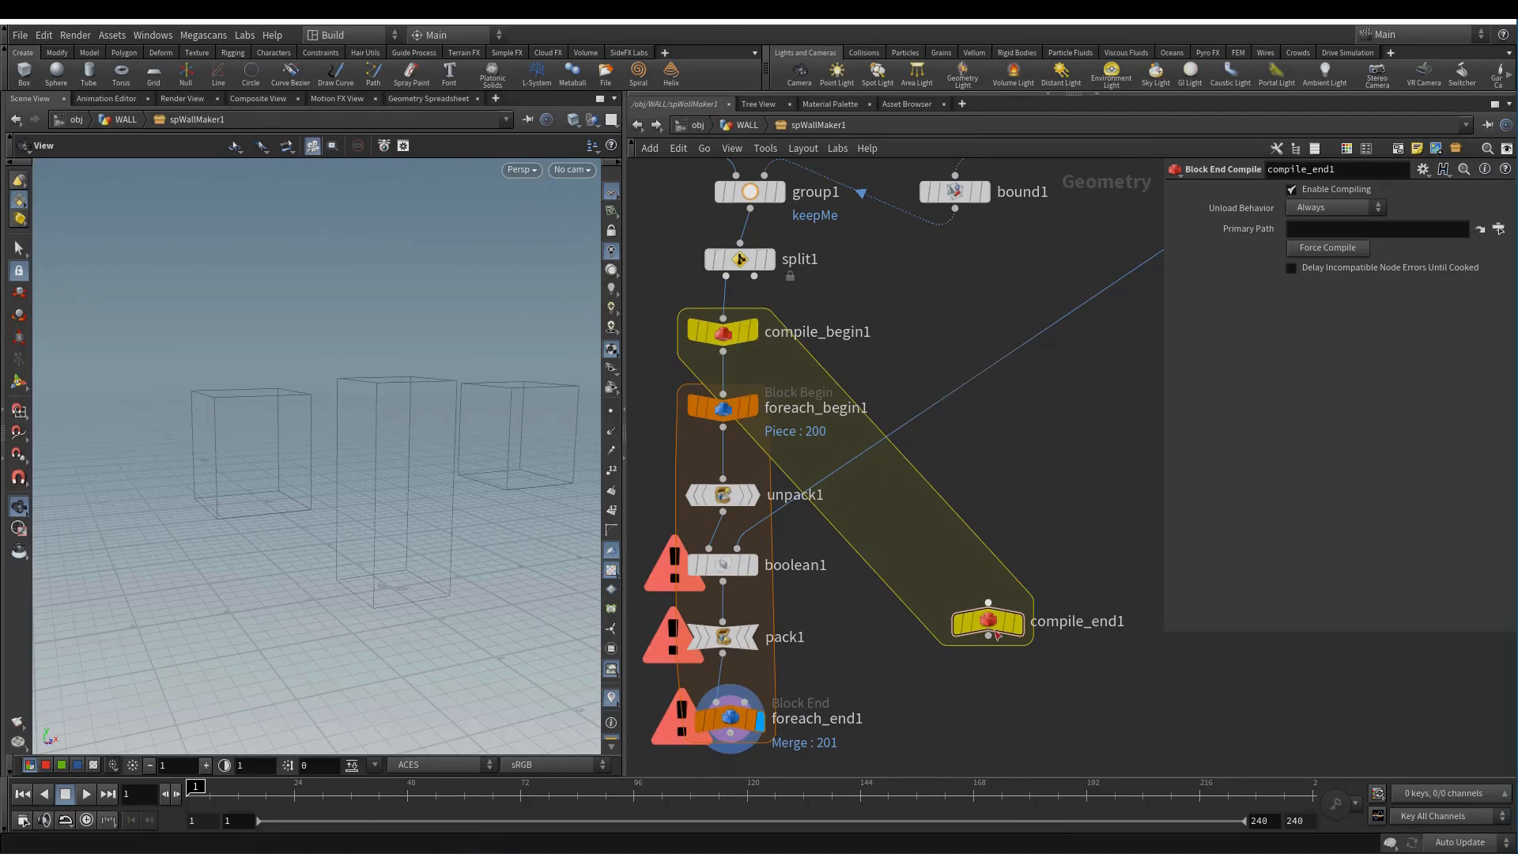
# - Wire foreach_end1 into compile_end1, display compile_end1 and place it directly below foreach_end1
pyautogui.click(1019, 625)
pyautogui.moveTo(980, 633); pyautogui.dragTo(940, 487, button='middle')
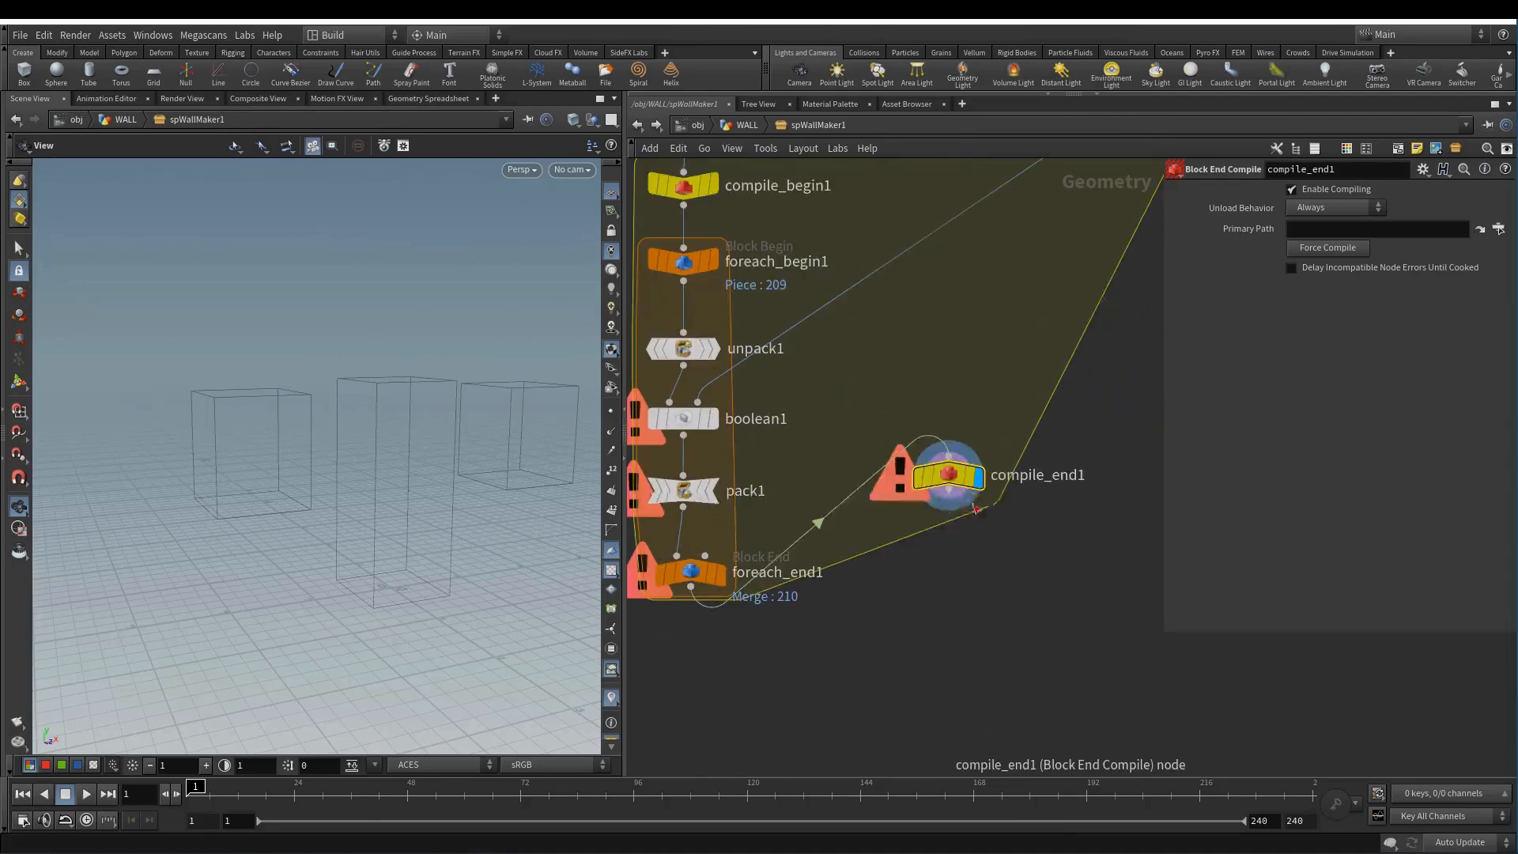
pyautogui.moveTo(940, 488); pyautogui.dragTo(702, 672)
# - Read the error details on compile_end1 and examine which nodes the compiled block encloses
pyautogui.middleClick(690, 655)
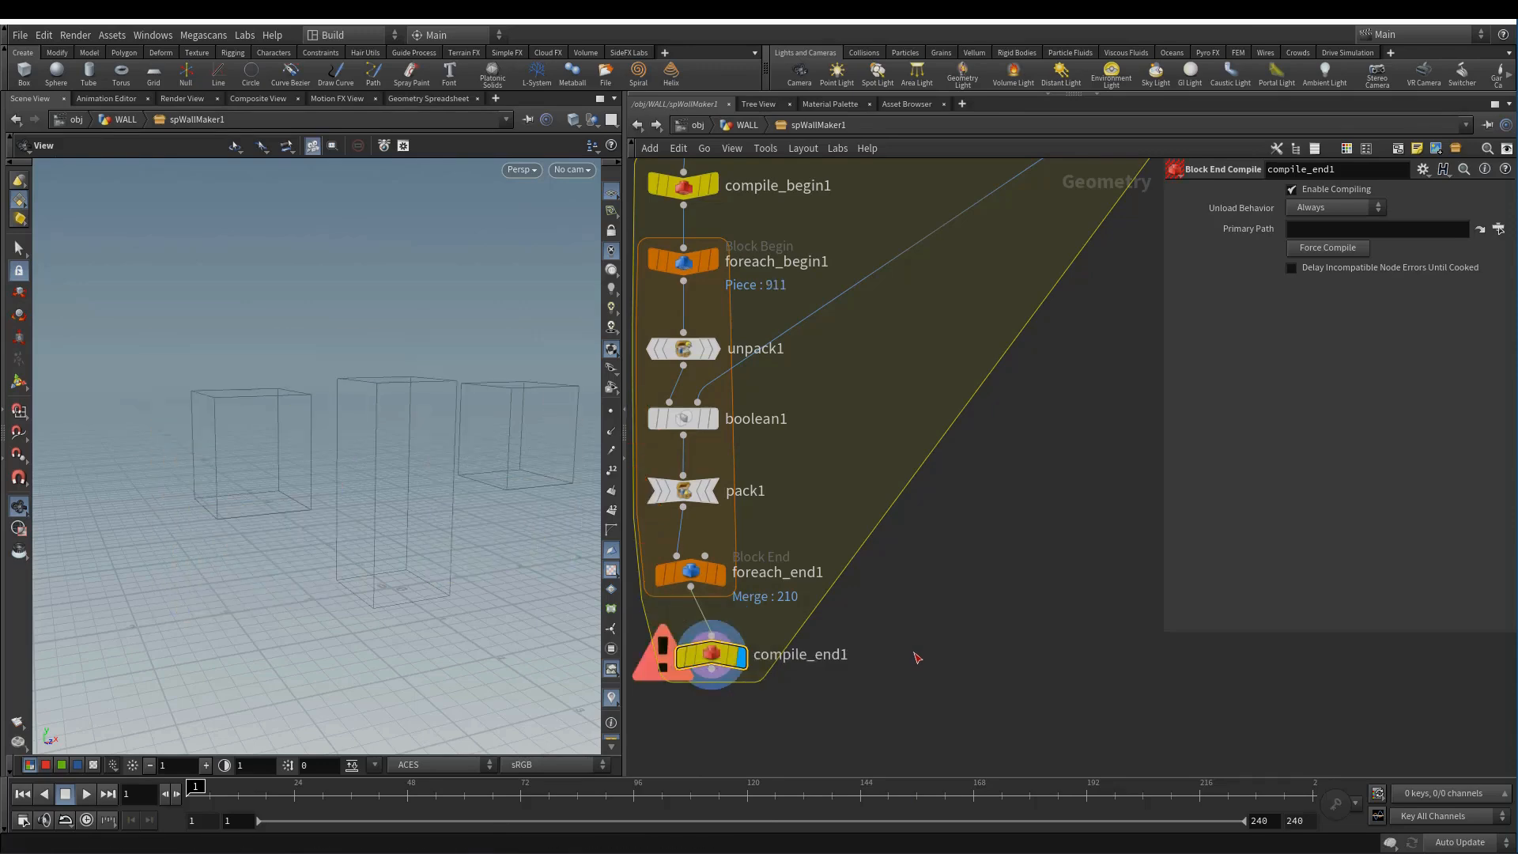
pyautogui.scroll(-3, 949, 640)
pyautogui.moveTo(782, 650); pyautogui.dragTo(764, 655)
pyautogui.middleClick(764, 656)
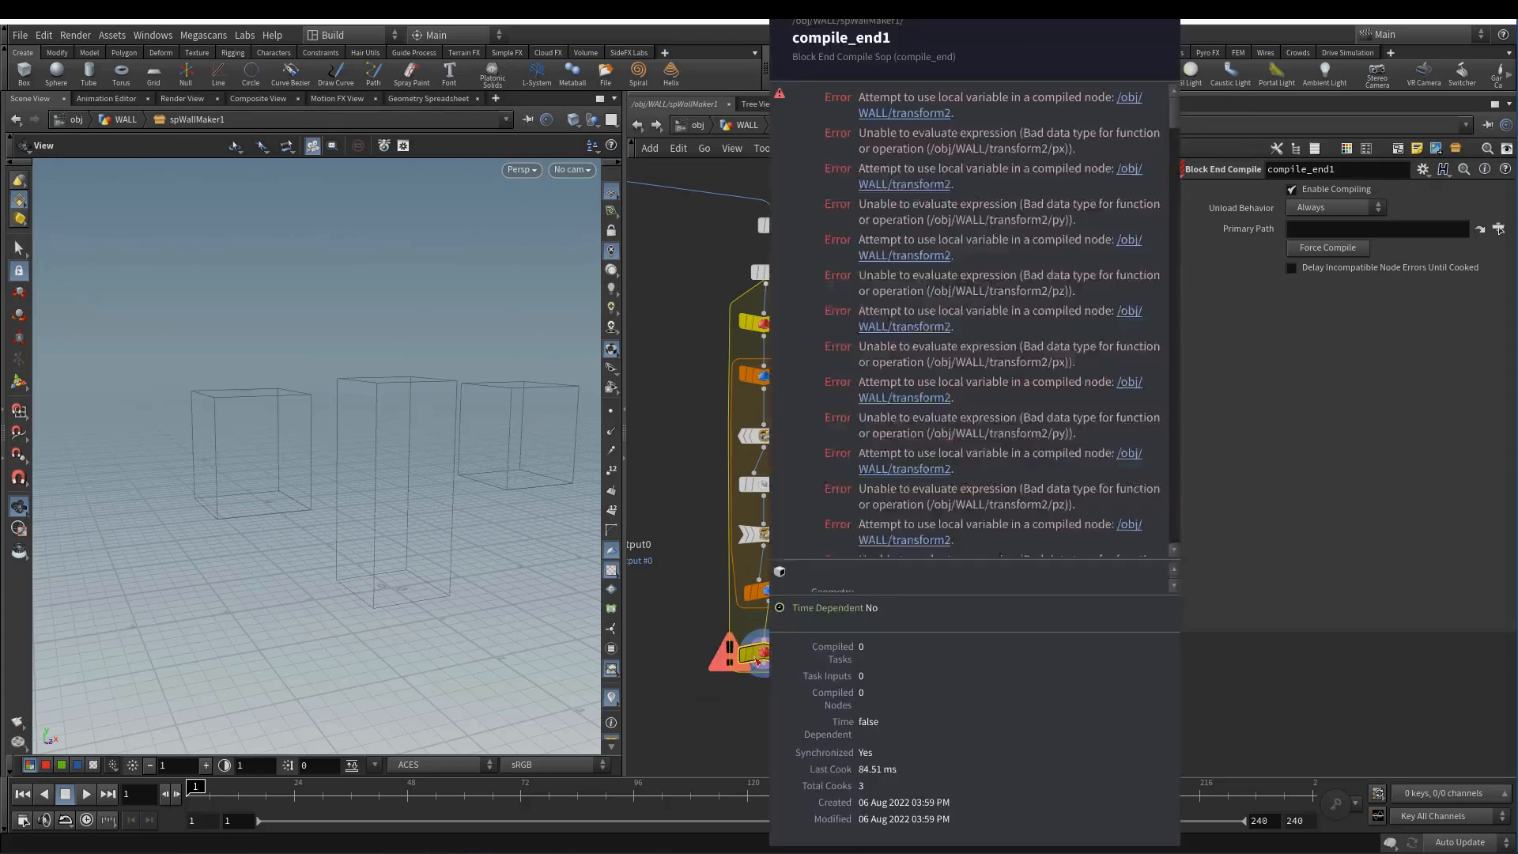
pyautogui.moveTo(1030, 553); pyautogui.dragTo(1058, 638, button='middle')
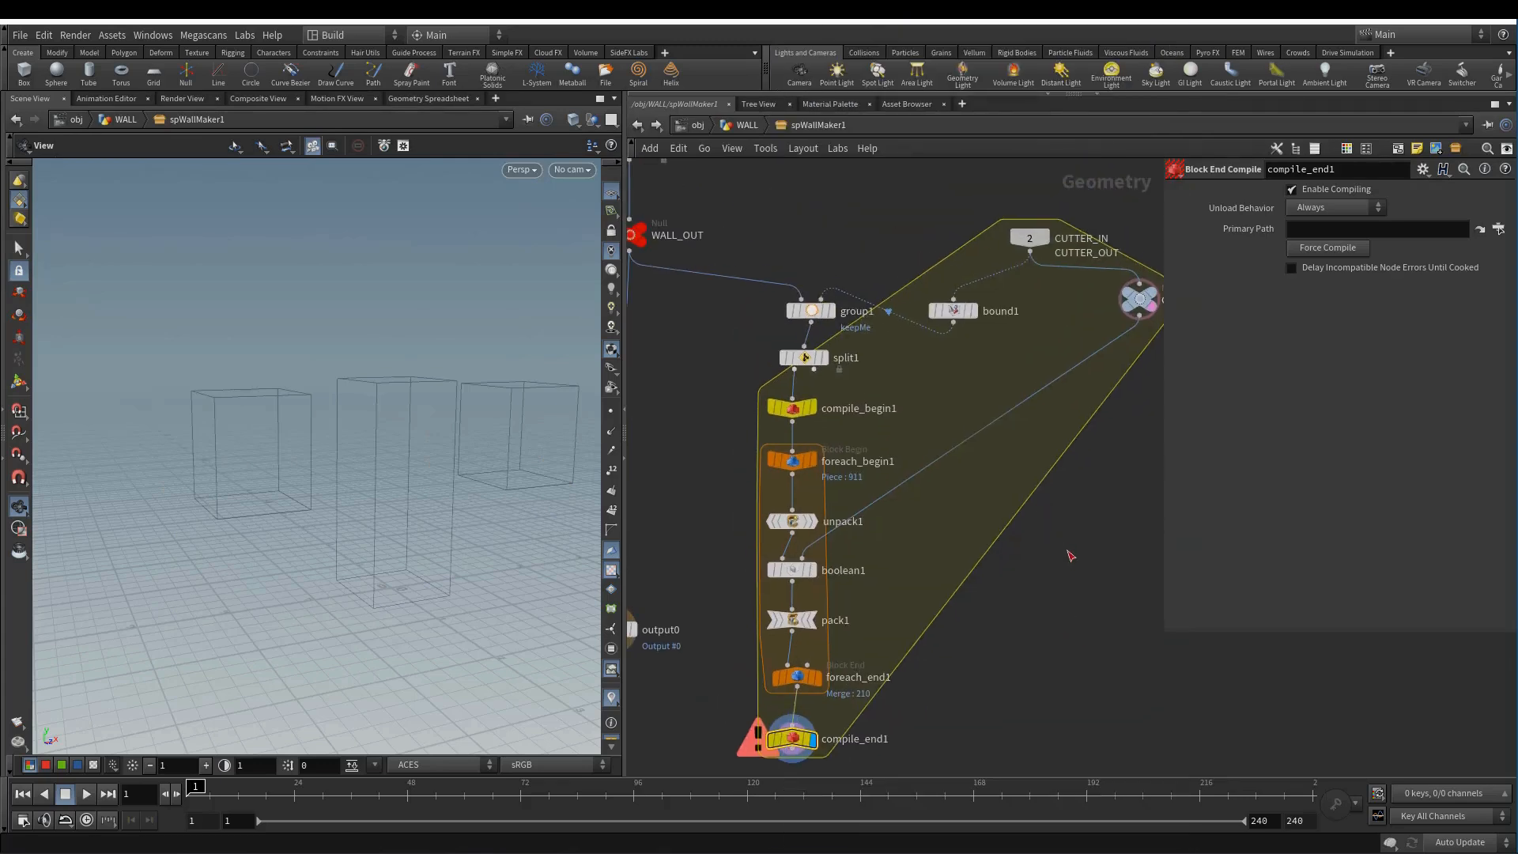
pyautogui.moveTo(1071, 556); pyautogui.dragTo(1068, 563, button='middle')
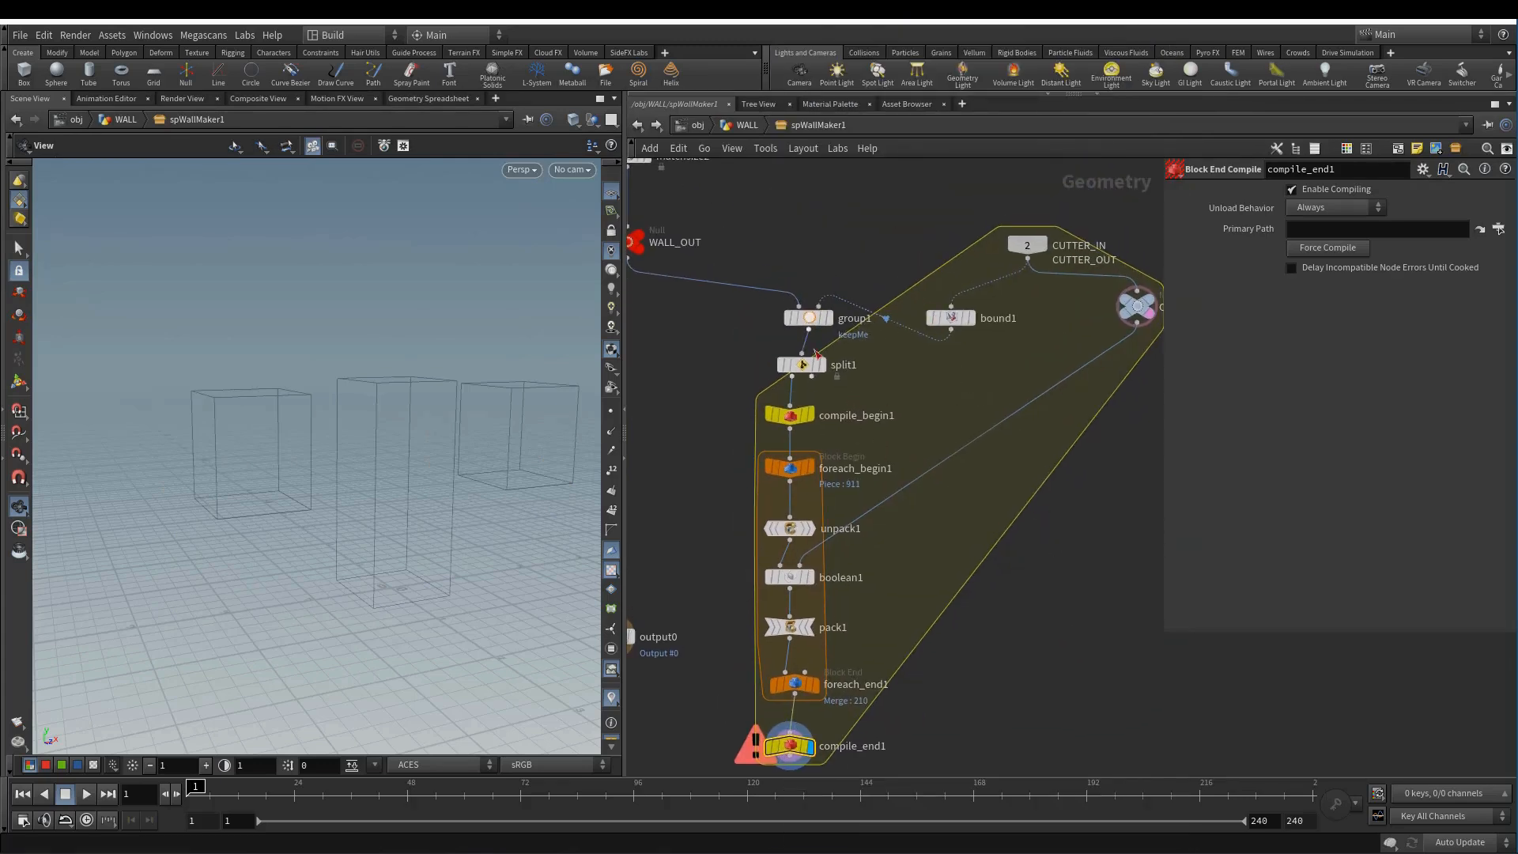
# - Insert duplicates of compile_begin1 and foreach_begin1 on the cutter wire into boolean1 and set the duplicated foreach begin's Method to Fetch Input
pyautogui.keyDown('alt'); pyautogui.moveTo(790, 414); pyautogui.dragTo(981, 435); pyautogui.keyUp('alt')
pyautogui.moveTo(1071, 506); pyautogui.dragTo(1030, 433, button='middle')
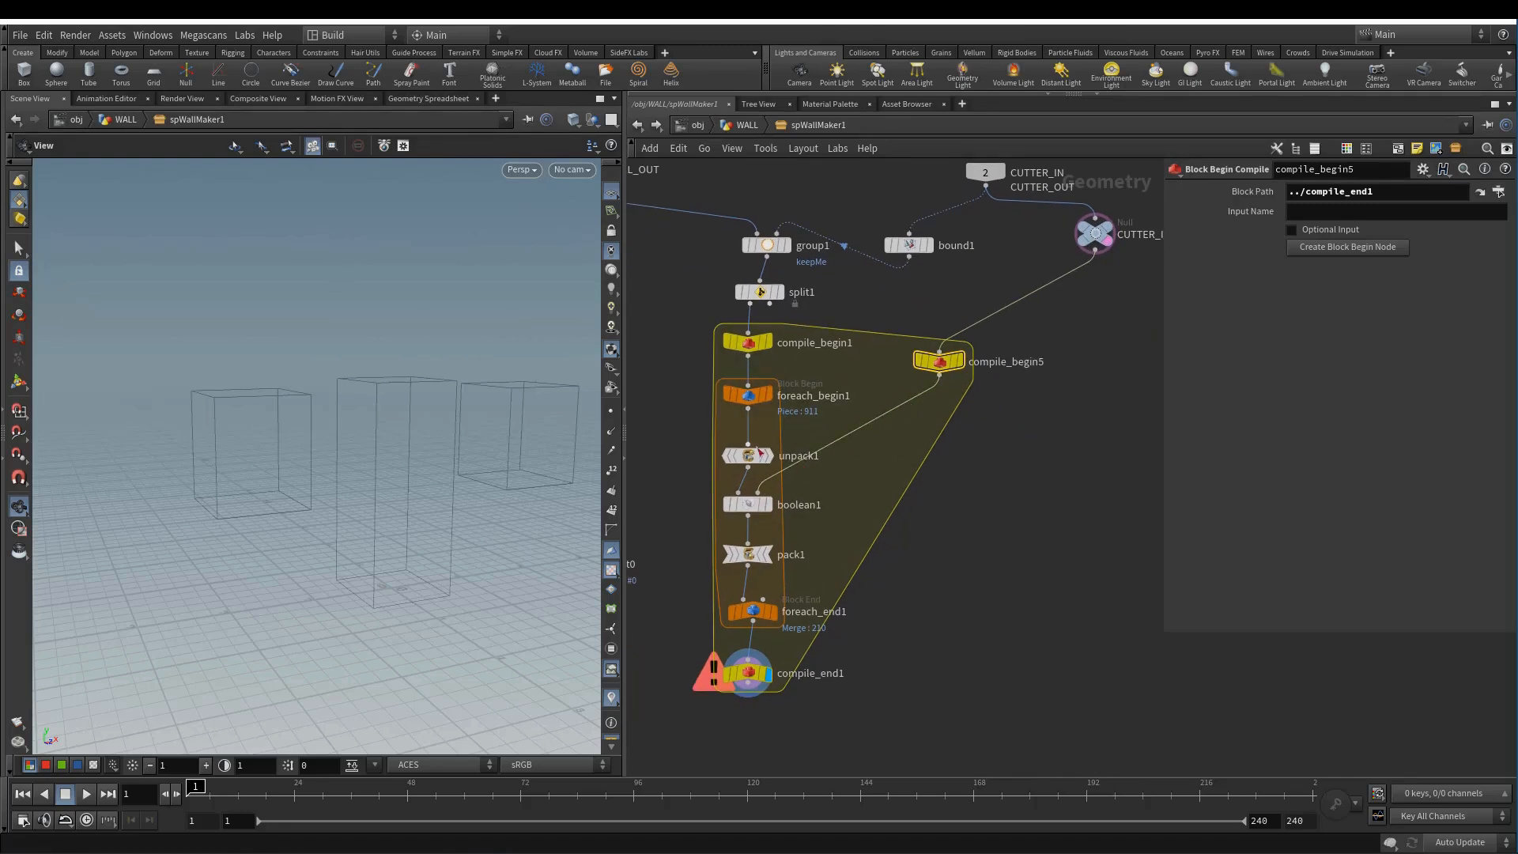
pyautogui.moveTo(751, 401)
pyautogui.keyDown('alt'); pyautogui.moveTo(751, 400); pyautogui.dragTo(867, 455); pyautogui.keyUp('alt')
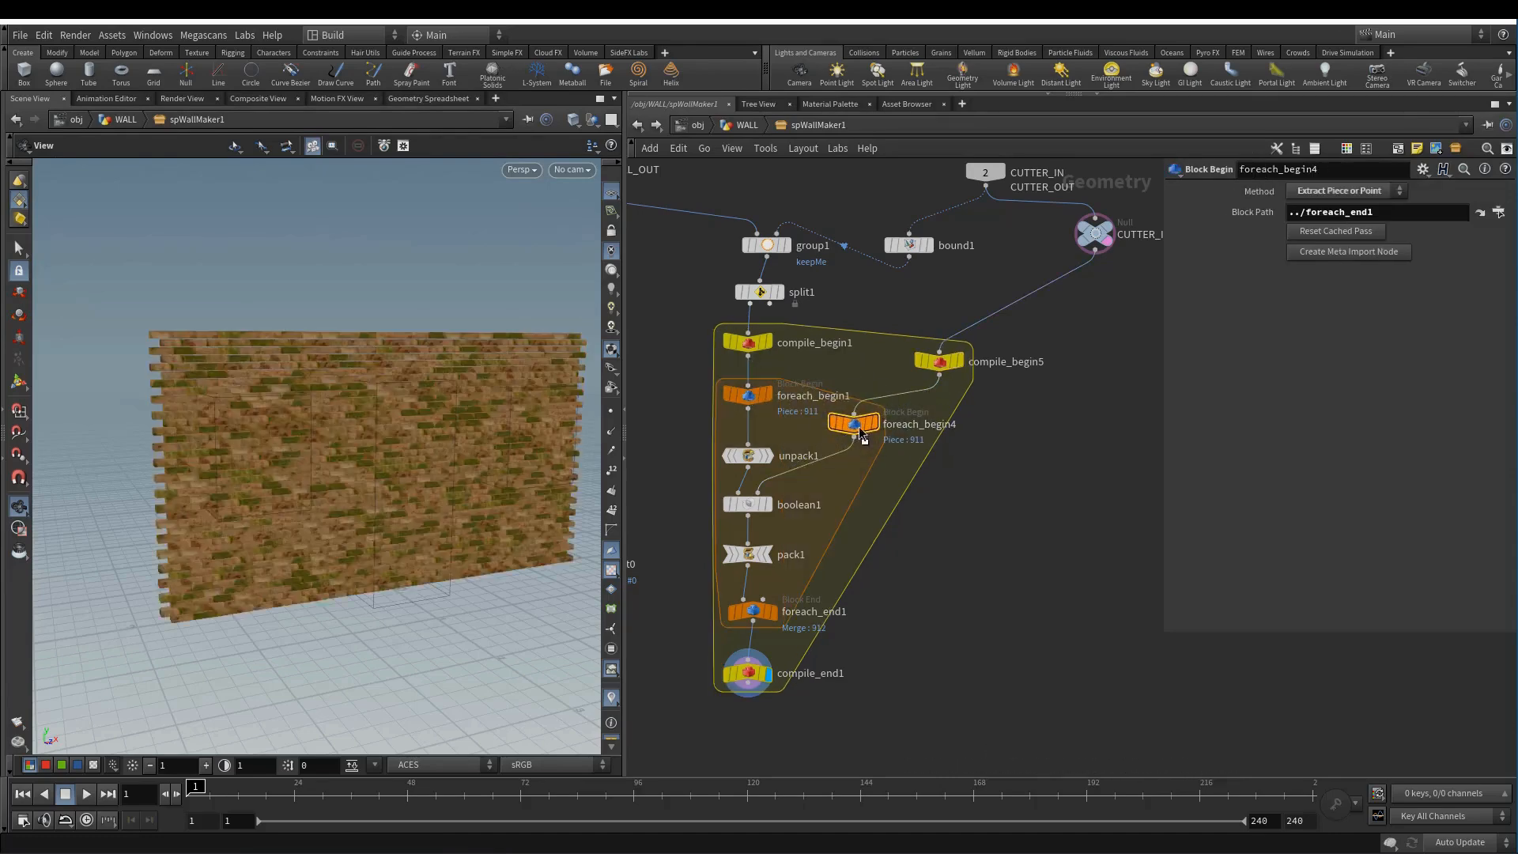
pyautogui.click(1357, 191)
pyautogui.click(1325, 253)
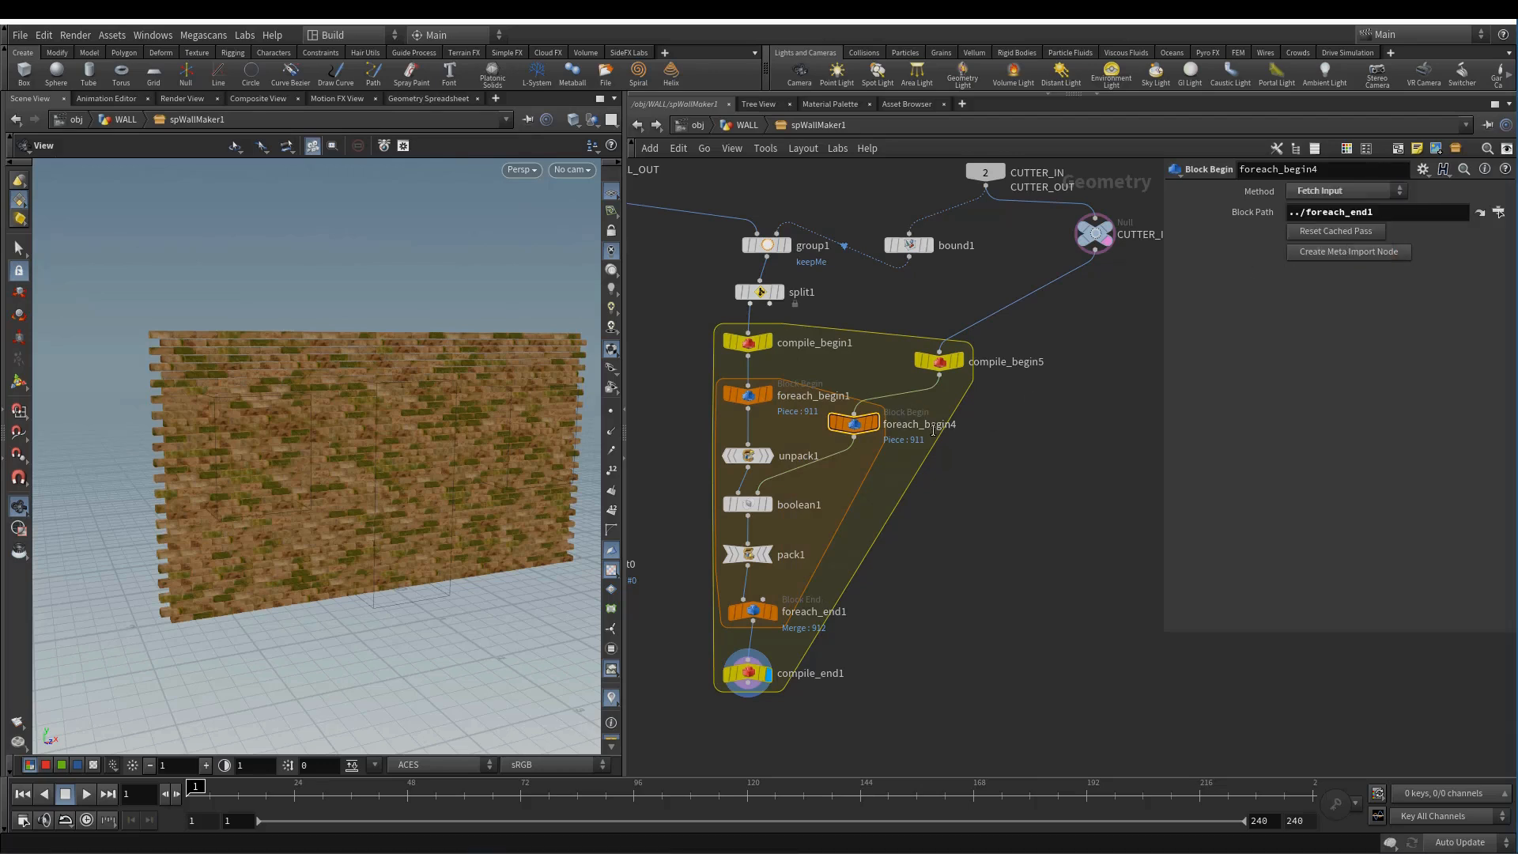
pyautogui.moveTo(966, 534); pyautogui.dragTo(993, 500, button='middle')
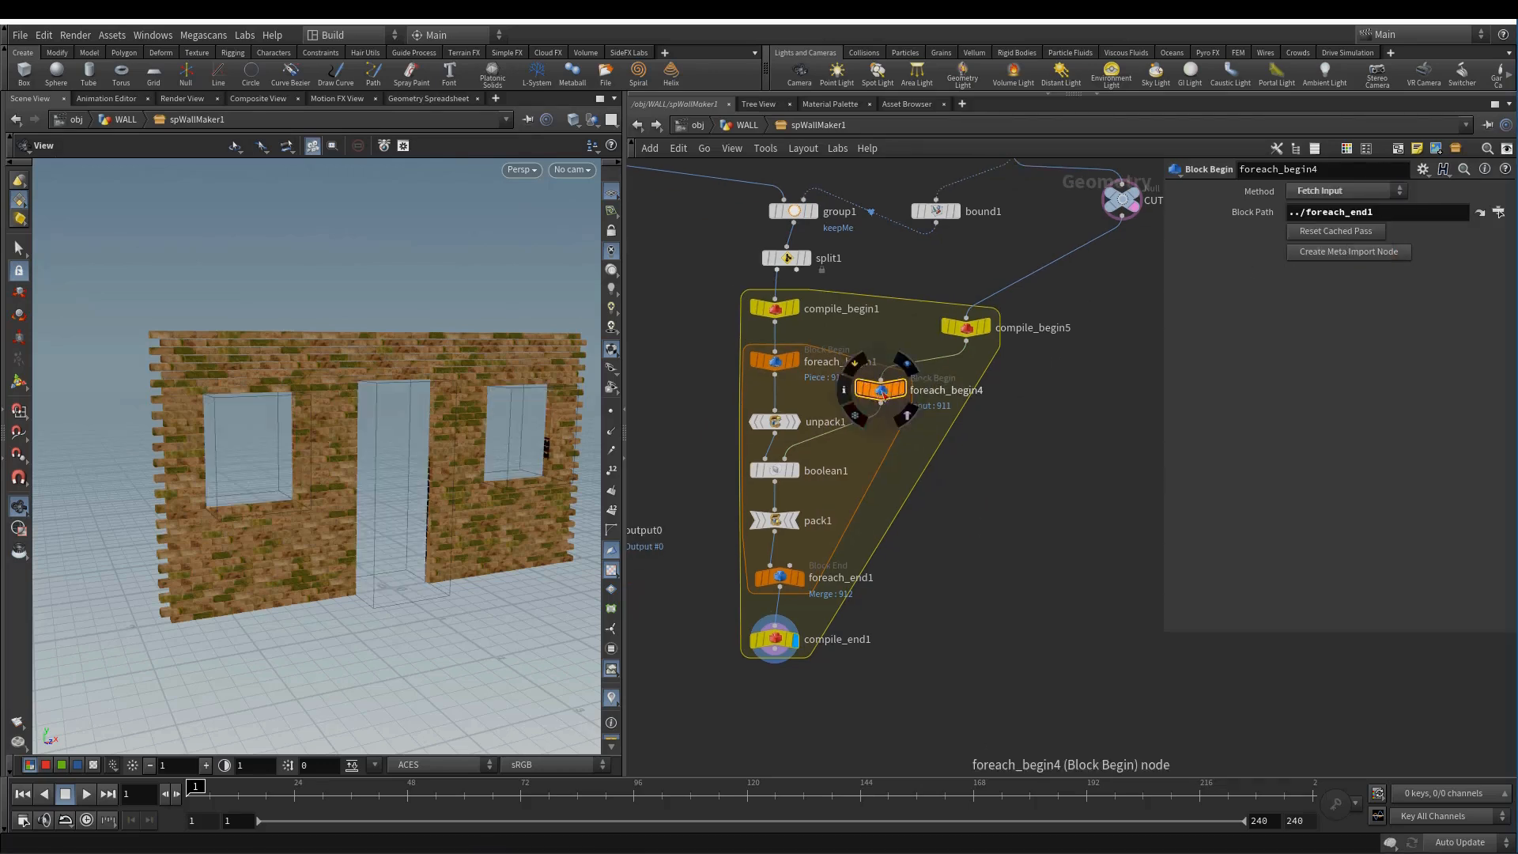
# - Tidy the block layout by aligning foreach_begin4 with foreach_begin1 and placing foreach_end1 and compile_end1 below pack1
pyautogui.moveTo(881, 390); pyautogui.dragTo(916, 374)
pyautogui.moveTo(785, 646); pyautogui.dragTo(790, 660)
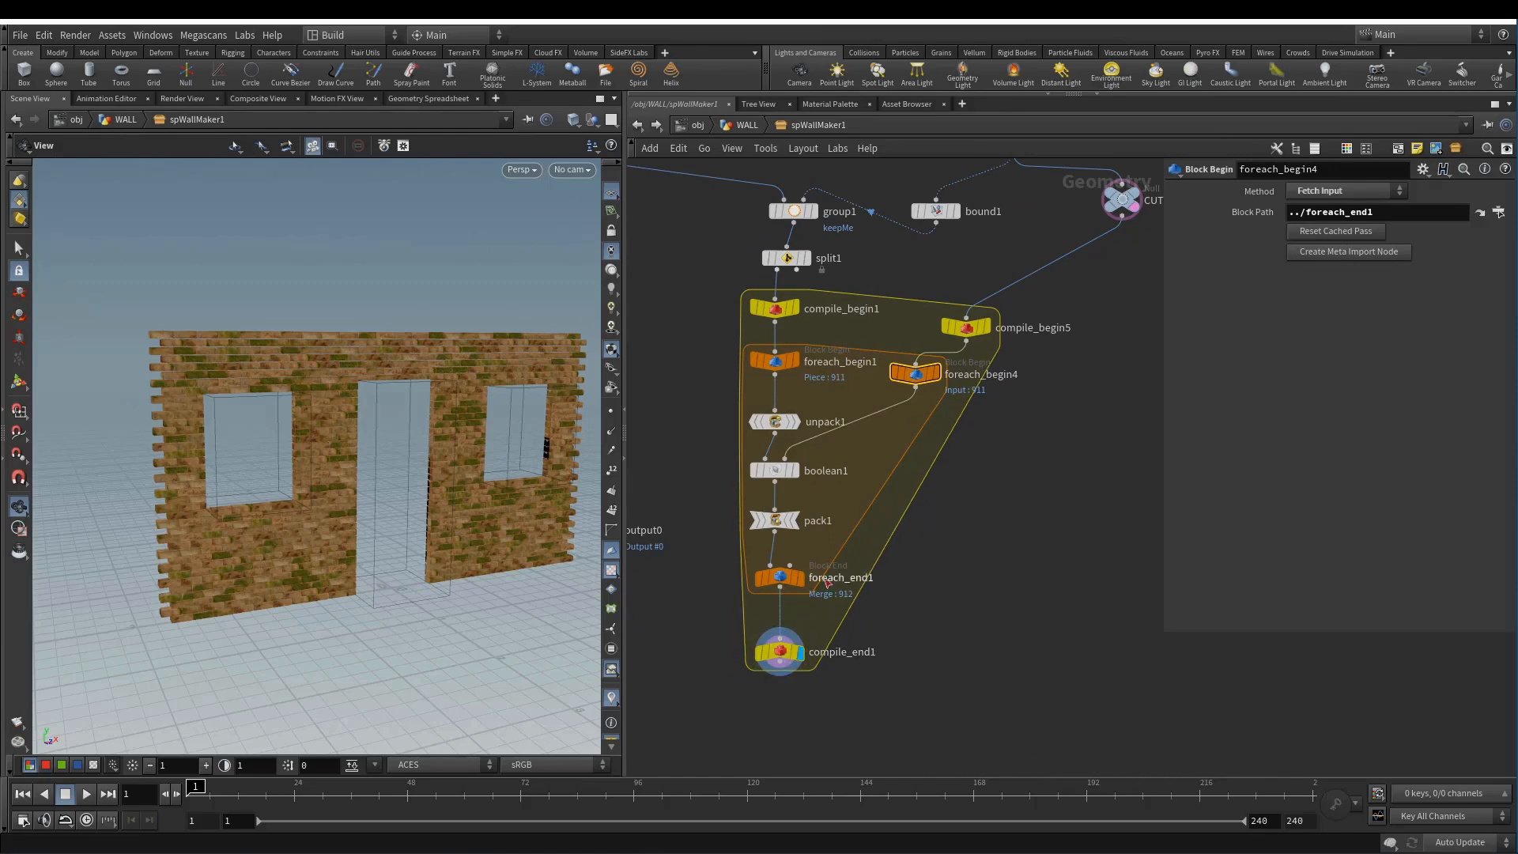
pyautogui.moveTo(791, 589); pyautogui.dragTo(786, 587)
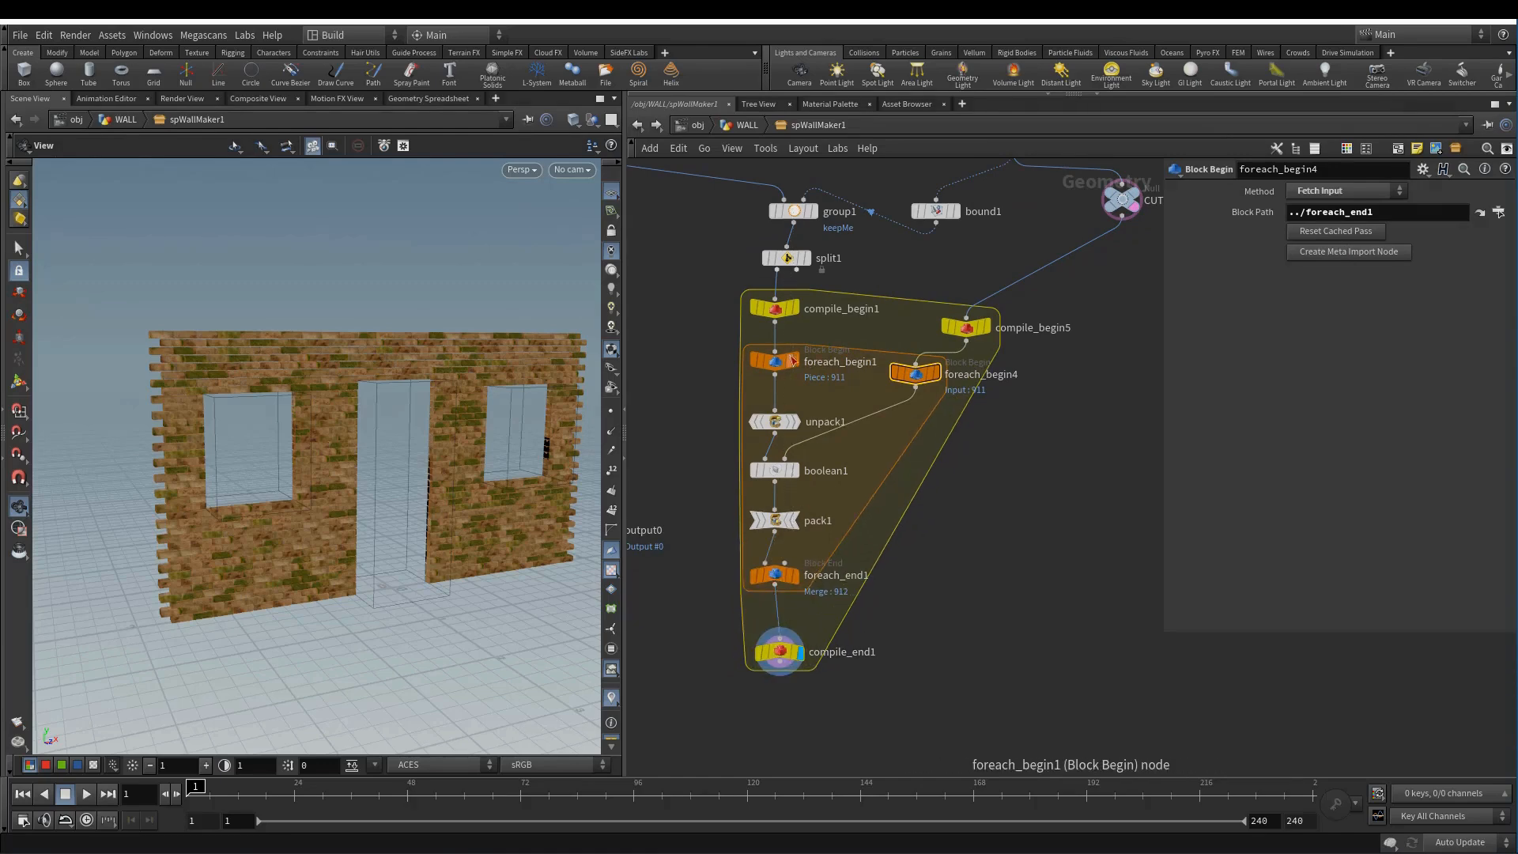
pyautogui.moveTo(917, 374)
pyautogui.moveTo(917, 374); pyautogui.dragTo(918, 366)
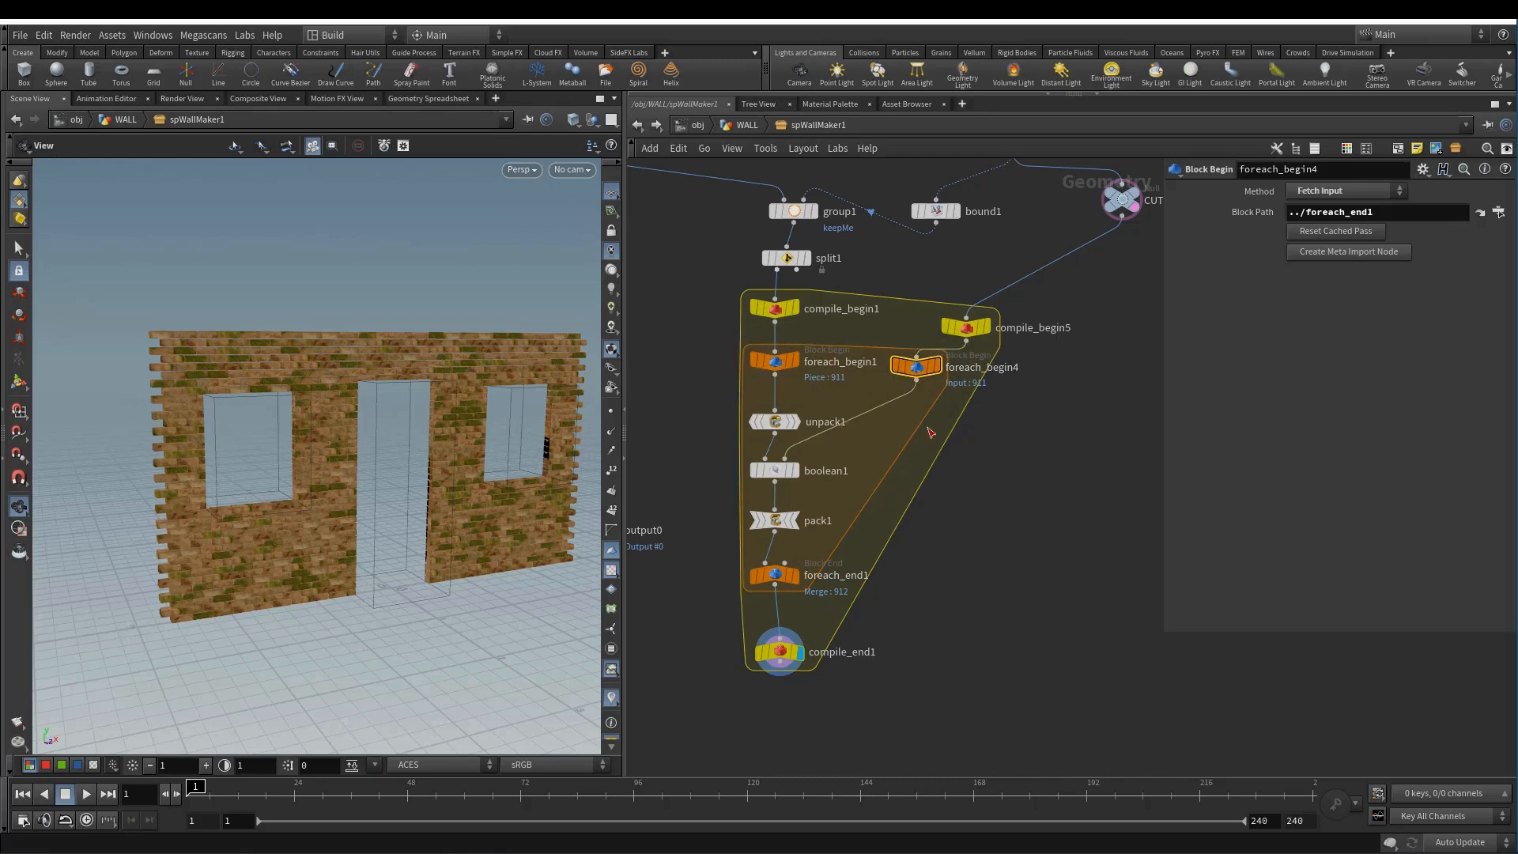
# - Delete compile_begin1, compile_begin5, foreach_begin4 and compile_end1, leaving only the original for-each loop
pyautogui.moveTo(724, 287); pyautogui.dragTo(1002, 331)
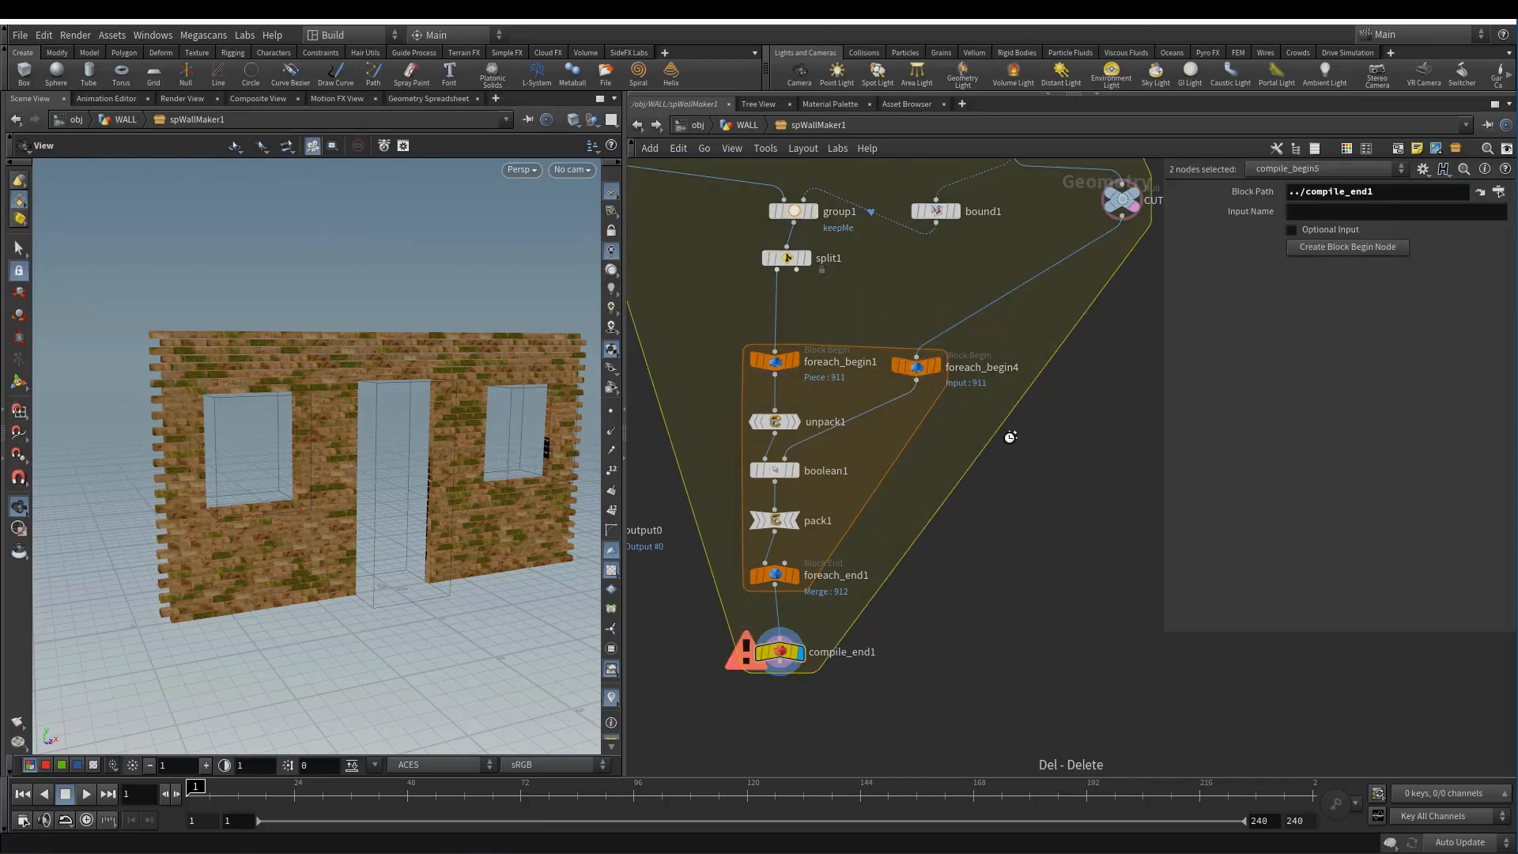
pyautogui.press('Delete')
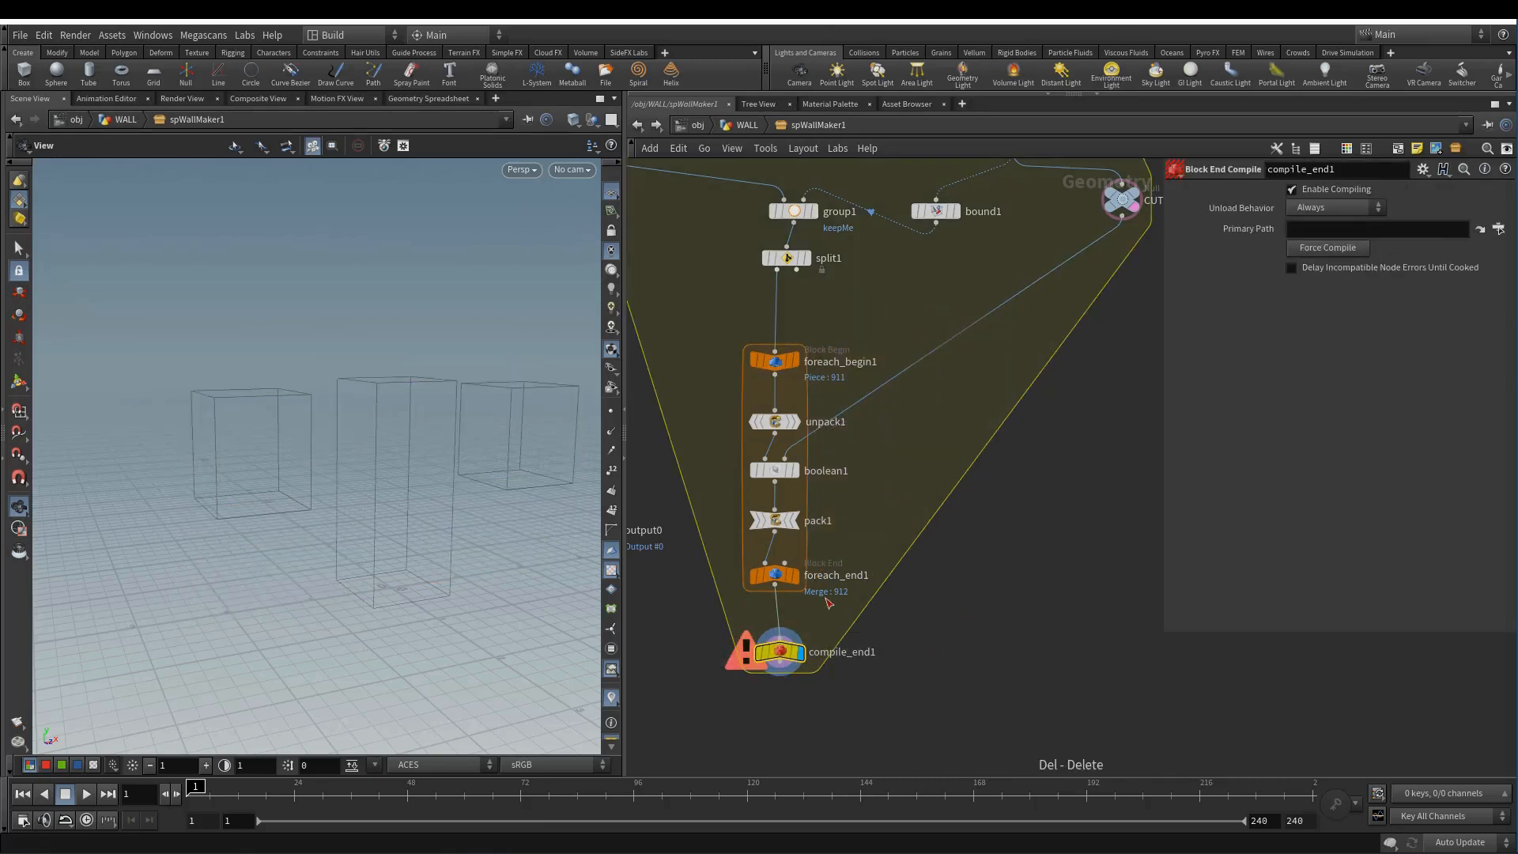
pyautogui.press('Delete')
pyautogui.moveTo(973, 498); pyautogui.dragTo(936, 522, button='middle')
pyautogui.scroll(1, 900, 513)
pyautogui.scroll(-1, 940, 524)
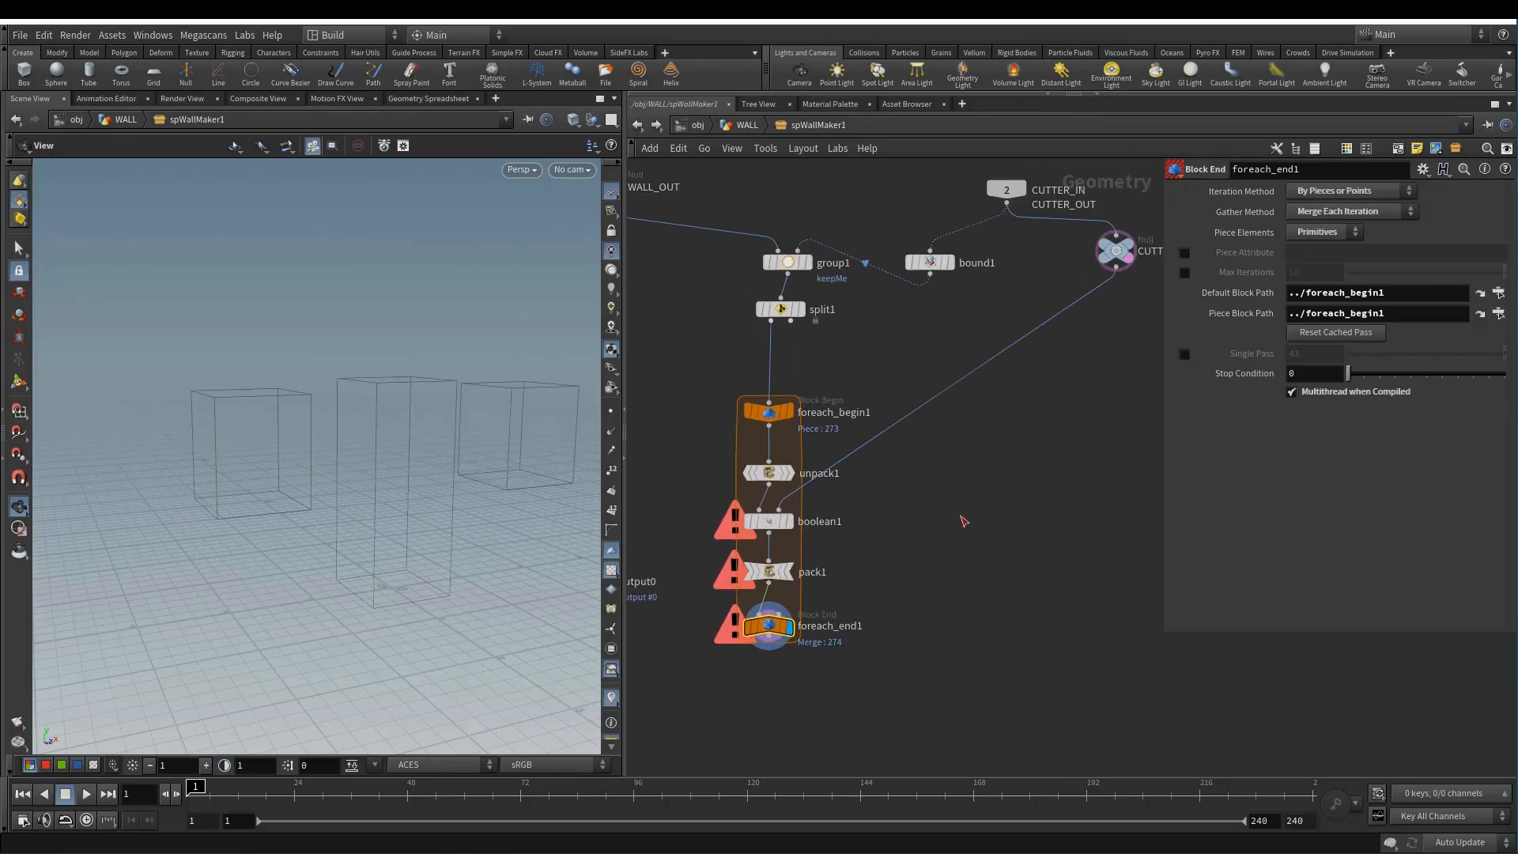
pyautogui.click(993, 499)
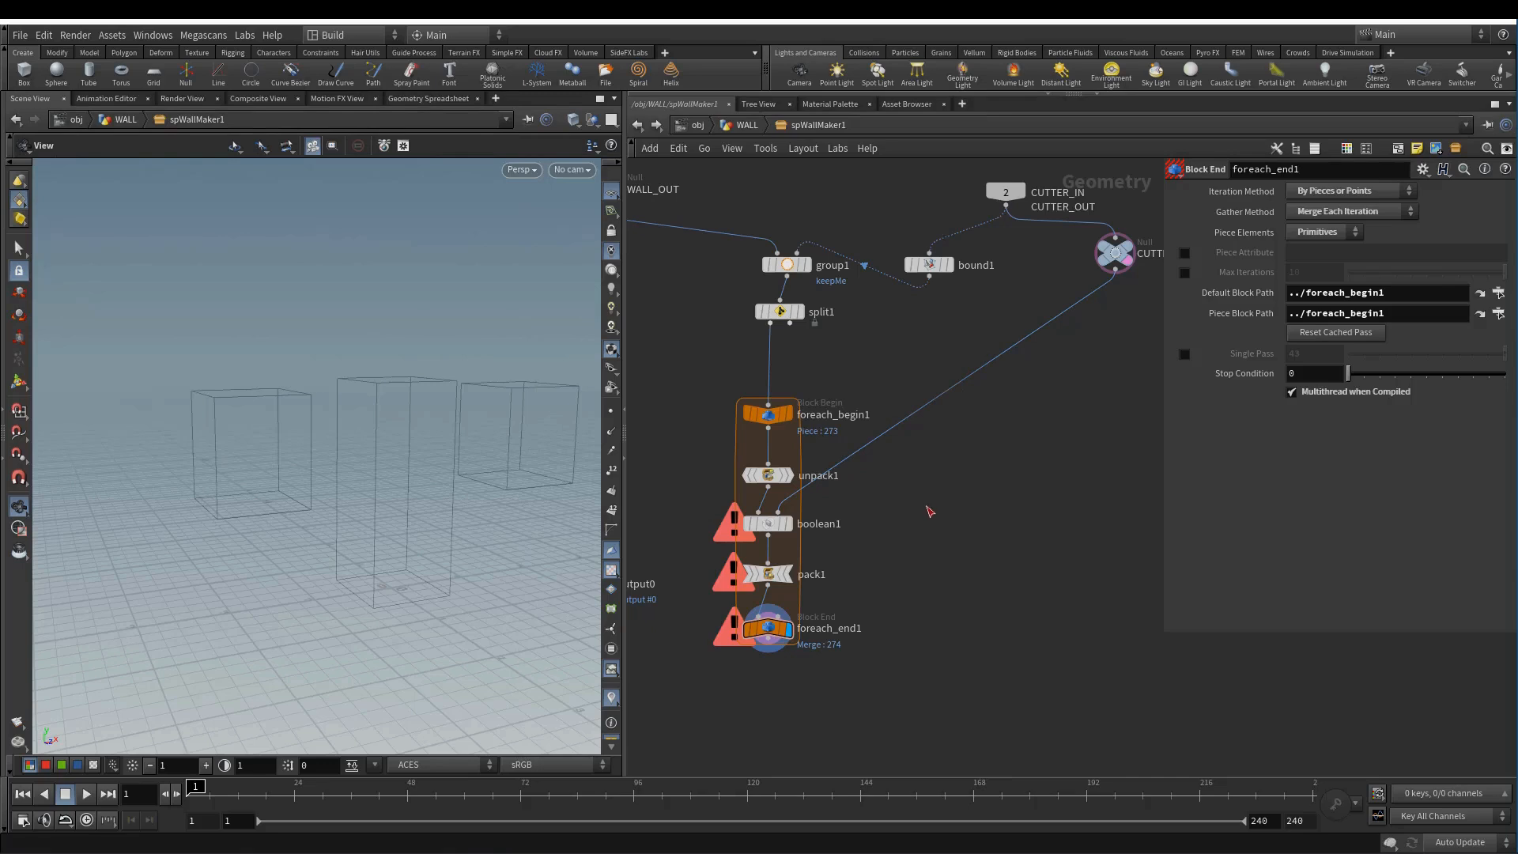
# - Duplicate foreach_begin1, set the copy's Method to Fetch Input and insert it on the wire from CUTTER_IN to boolean1
pyautogui.keyDown('alt'); pyautogui.moveTo(773, 417); pyautogui.dragTo(894, 399); pyautogui.keyUp('alt')
pyautogui.click(1311, 193)
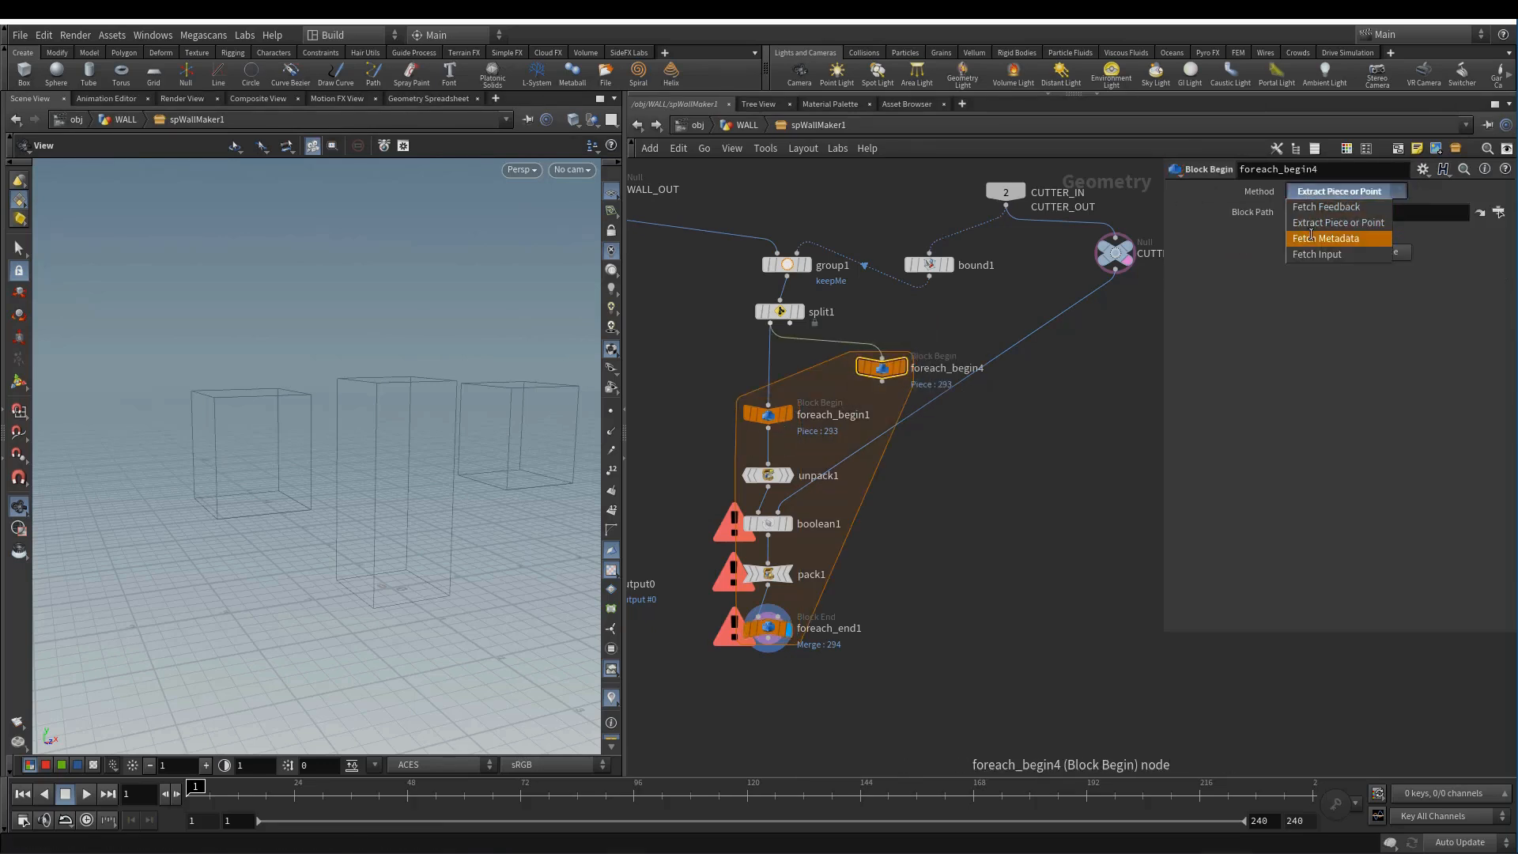
pyautogui.click(1314, 254)
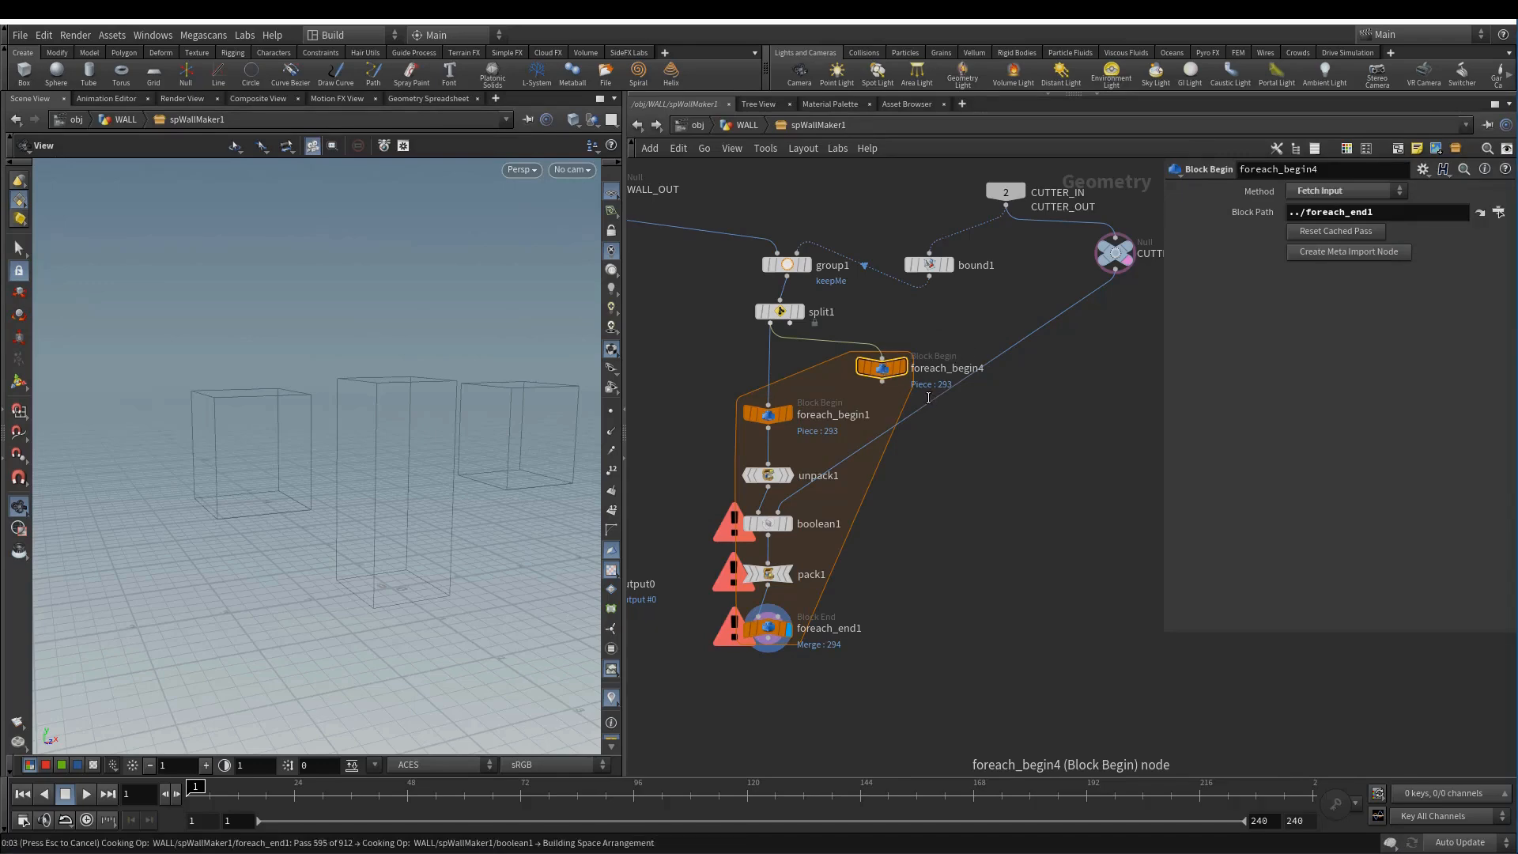
pyautogui.moveTo(888, 372); pyautogui.dragTo(944, 403)
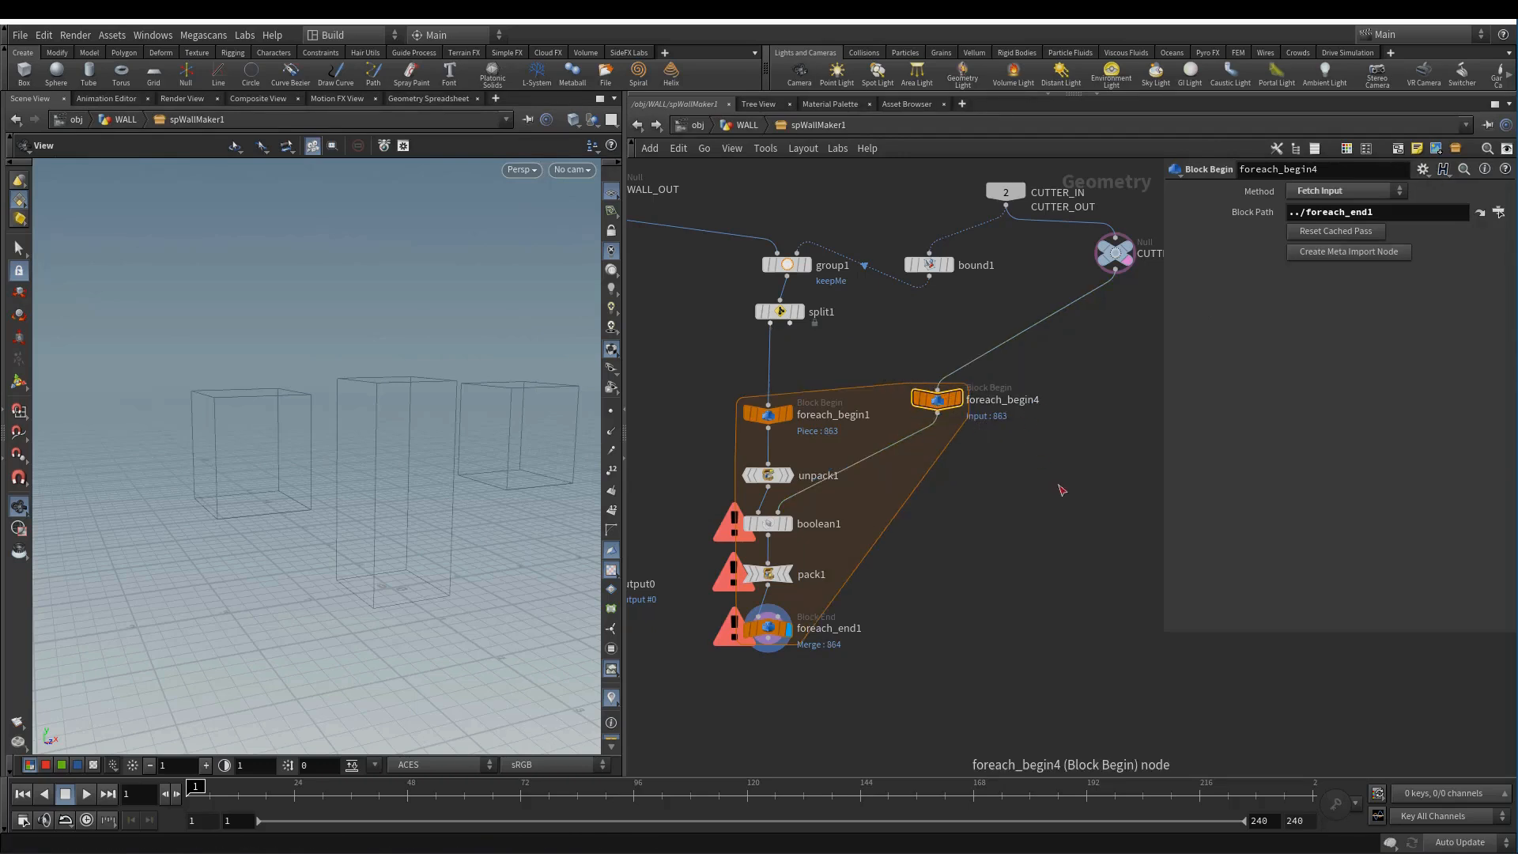
pyautogui.moveTo(1060, 492); pyautogui.dragTo(1045, 498, button='middle')
pyautogui.moveTo(743, 423); pyautogui.dragTo(720, 421)
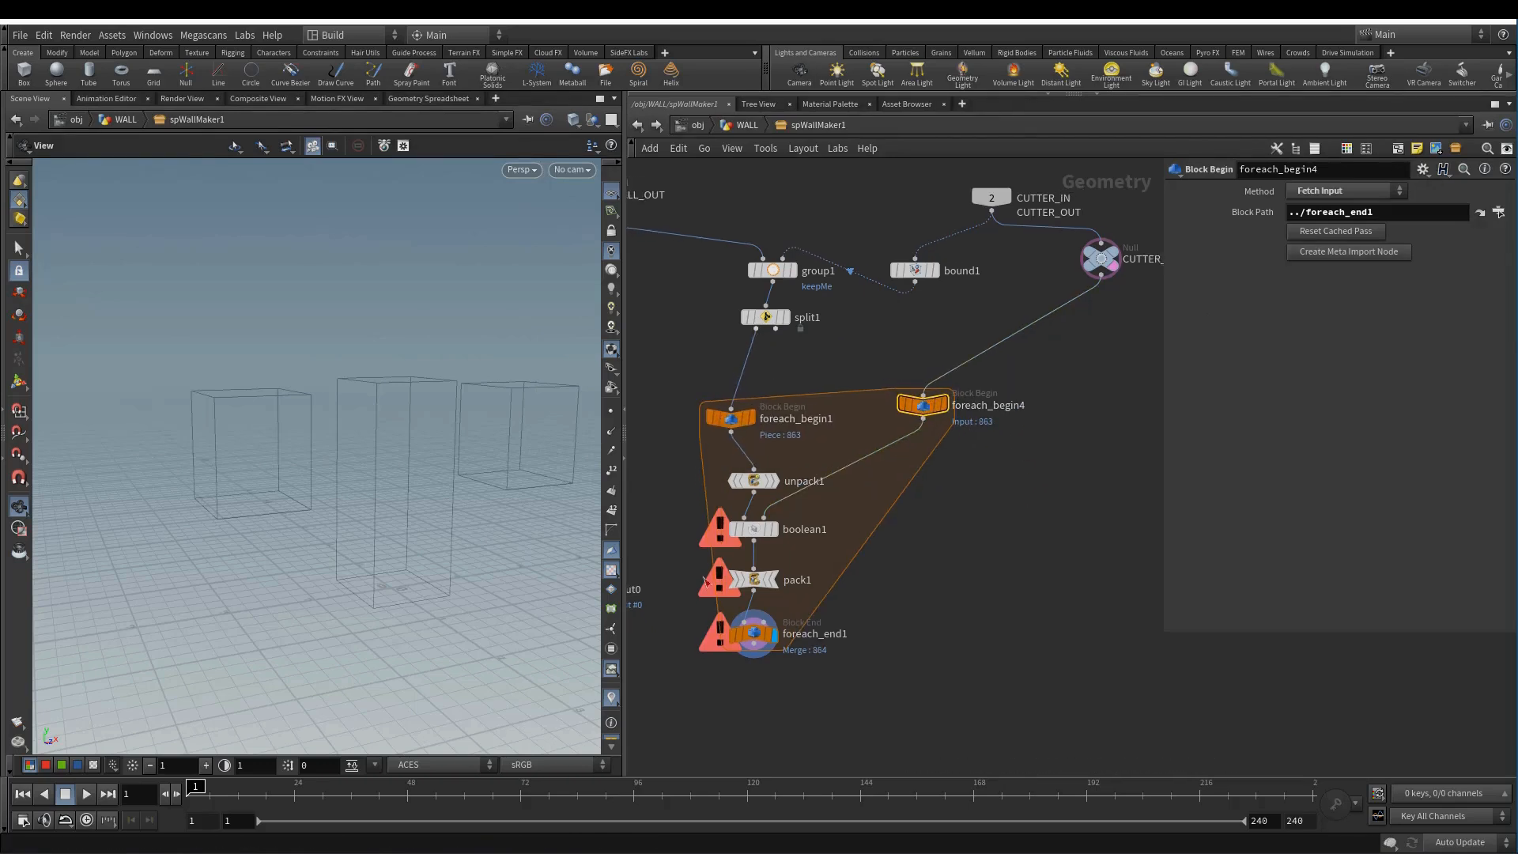
# - Add a Compiled Block with its begin node above foreach_begin1 and a duplicate begin node between CUTTER_IN and foreach_begin4
pyautogui.scroll(-5, 1042, 522)
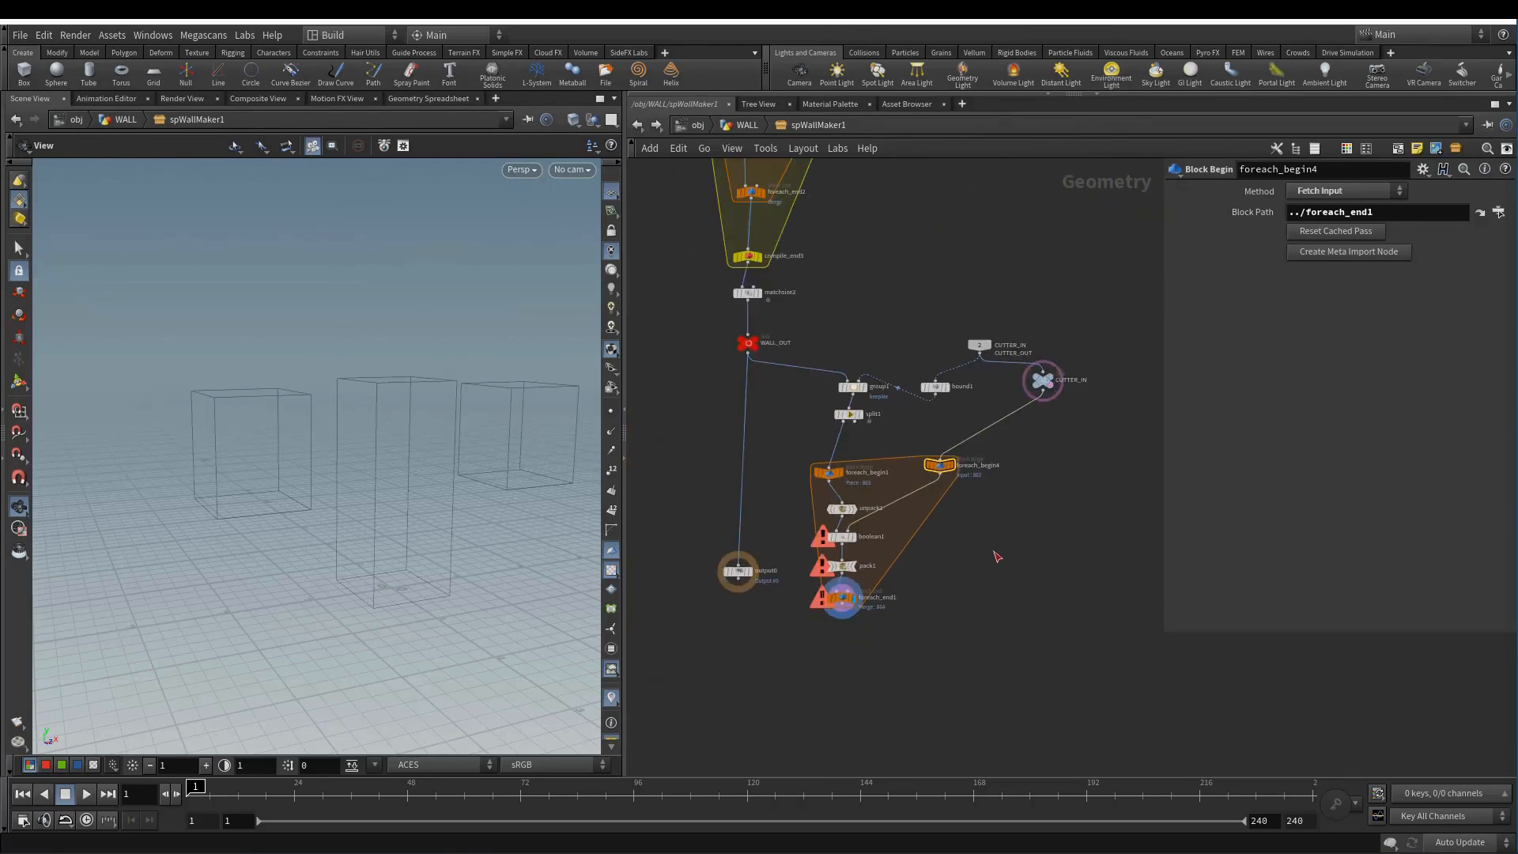
pyautogui.press('Tab')
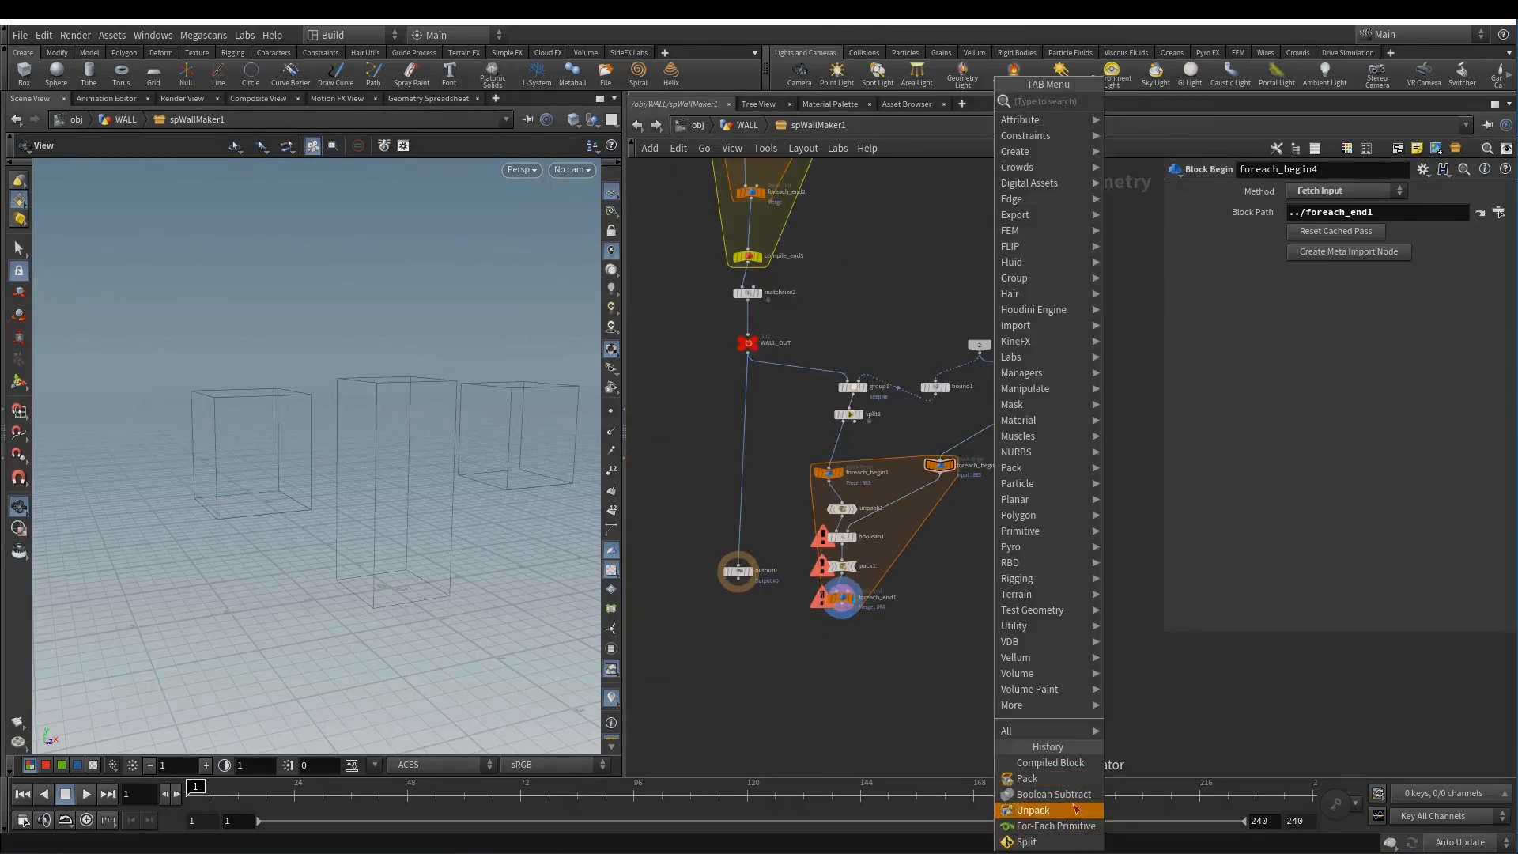
pyautogui.click(1060, 763)
pyautogui.click(1050, 504)
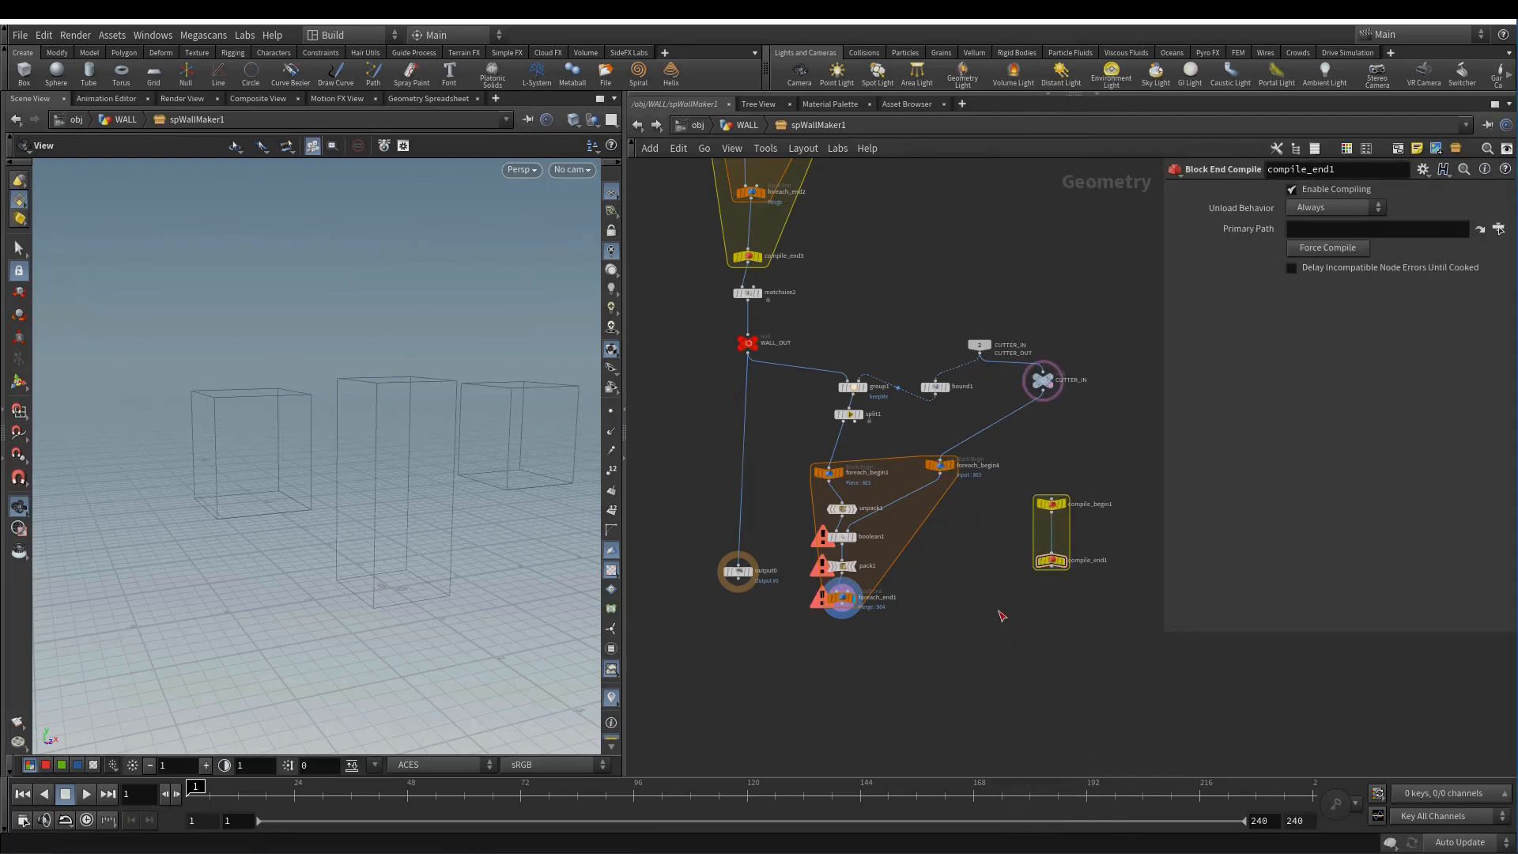
pyautogui.moveTo(1056, 506); pyautogui.dragTo(973, 429)
pyautogui.moveTo(1052, 563); pyautogui.dragTo(875, 674)
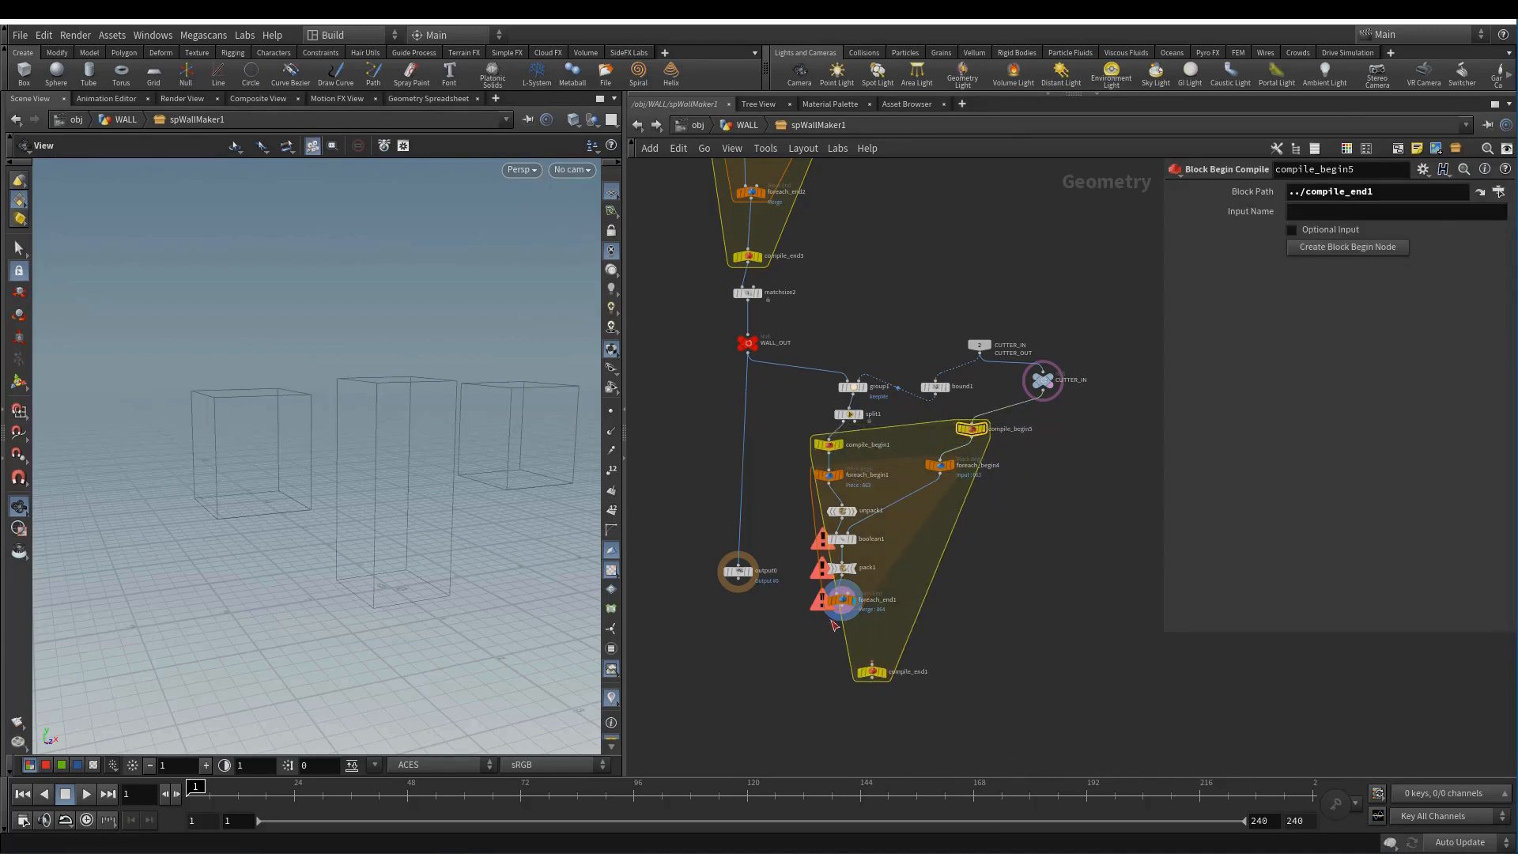
# - Wire foreach_end1 into compile_end1, place compile_end1 directly below it and display it to inspect the cut wall
pyautogui.press('r')
pyautogui.click(875, 671)
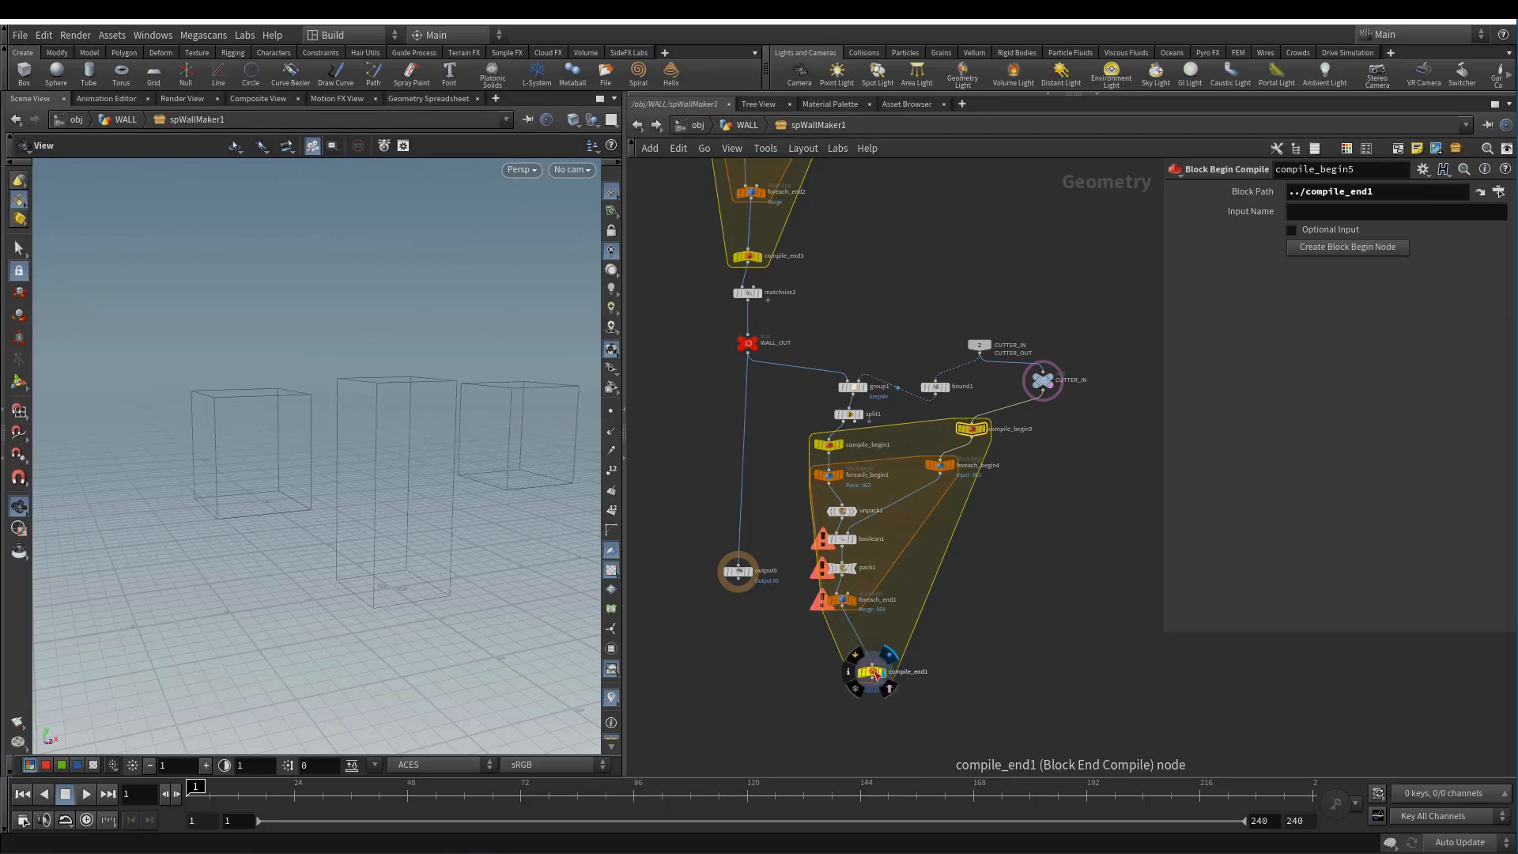
pyautogui.click(876, 671)
pyautogui.moveTo(875, 672); pyautogui.dragTo(846, 647)
pyautogui.middleClick(846, 647)
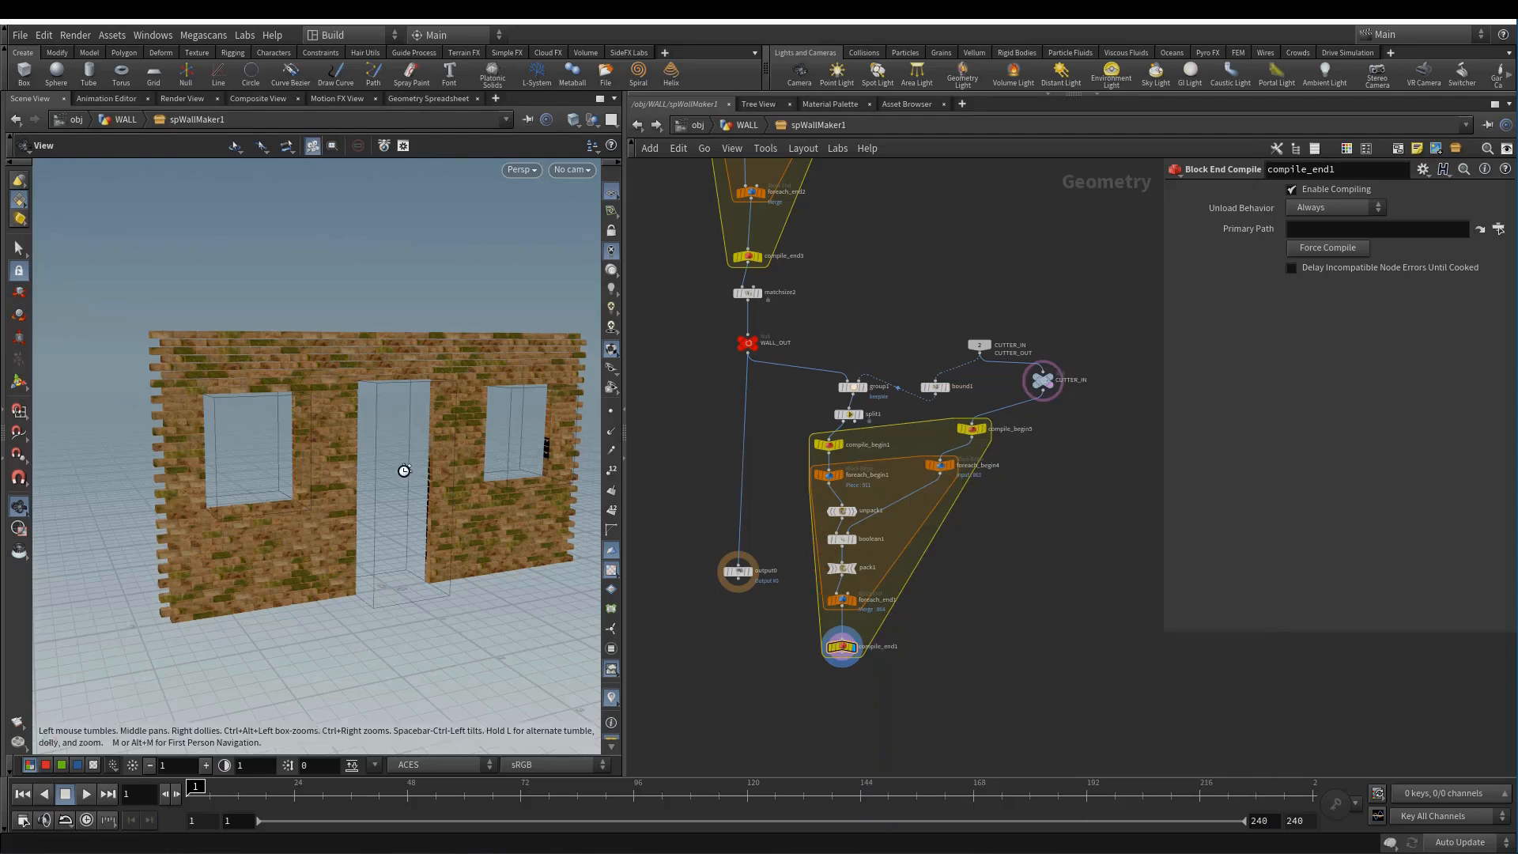
pyautogui.moveTo(341, 477); pyautogui.dragTo(405, 477, button='right')
pyautogui.moveTo(405, 478)
pyautogui.mouseDown()
pyautogui.moveTo(438, 475)
pyautogui.moveTo(342, 478)
pyautogui.moveTo(464, 477)
pyautogui.moveTo(380, 487)
pyautogui.mouseUp()
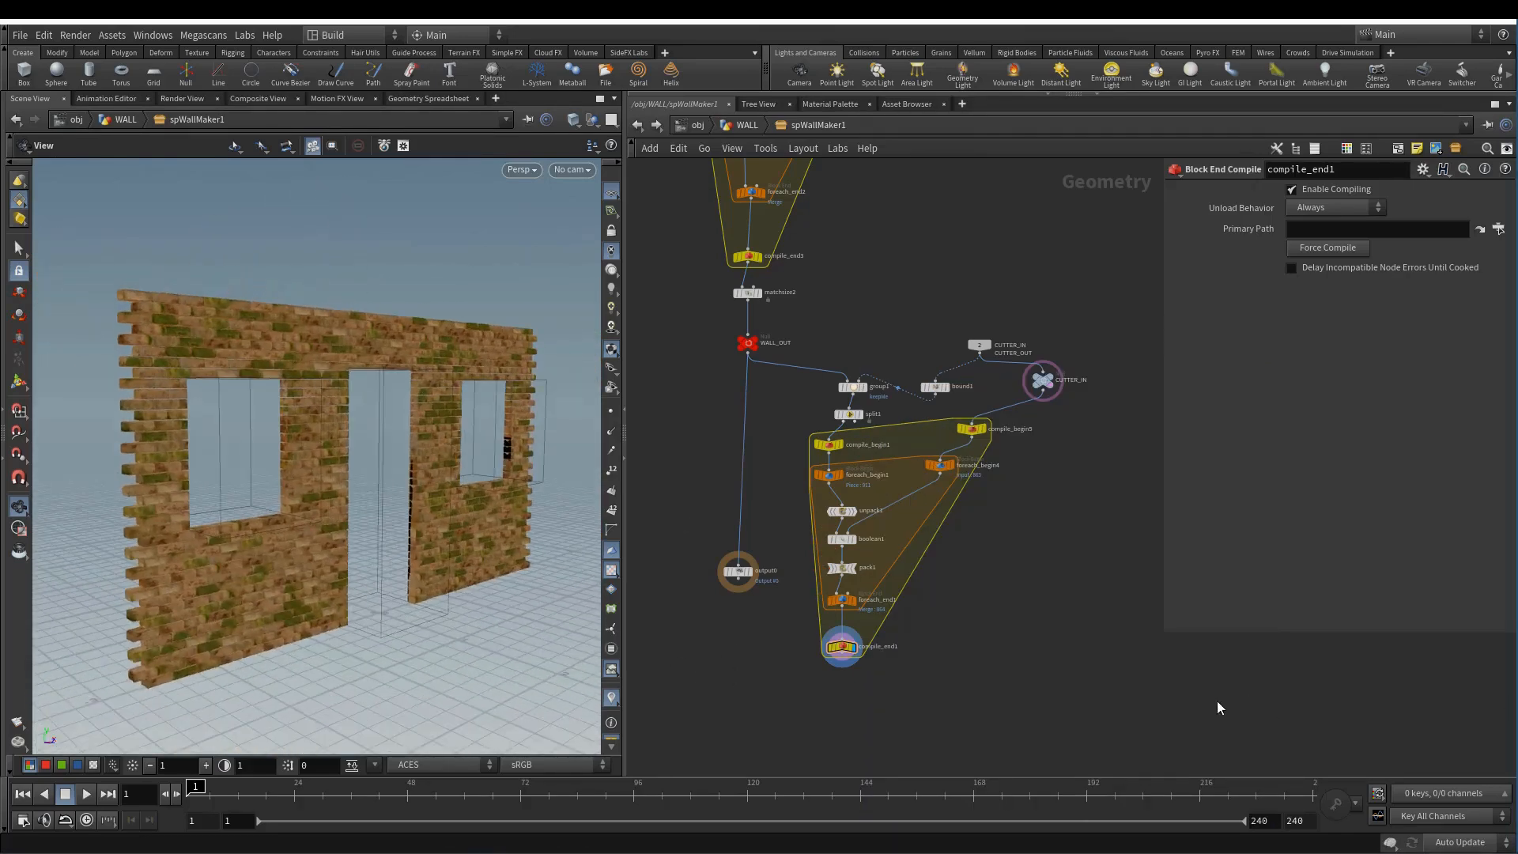
# - Add a Merge node below the compiled block and move output0 aside to make room
pyautogui.moveTo(758, 710); pyautogui.dragTo(762, 691, button='middle')
pyautogui.press('Tab')
pyautogui.write('mer')
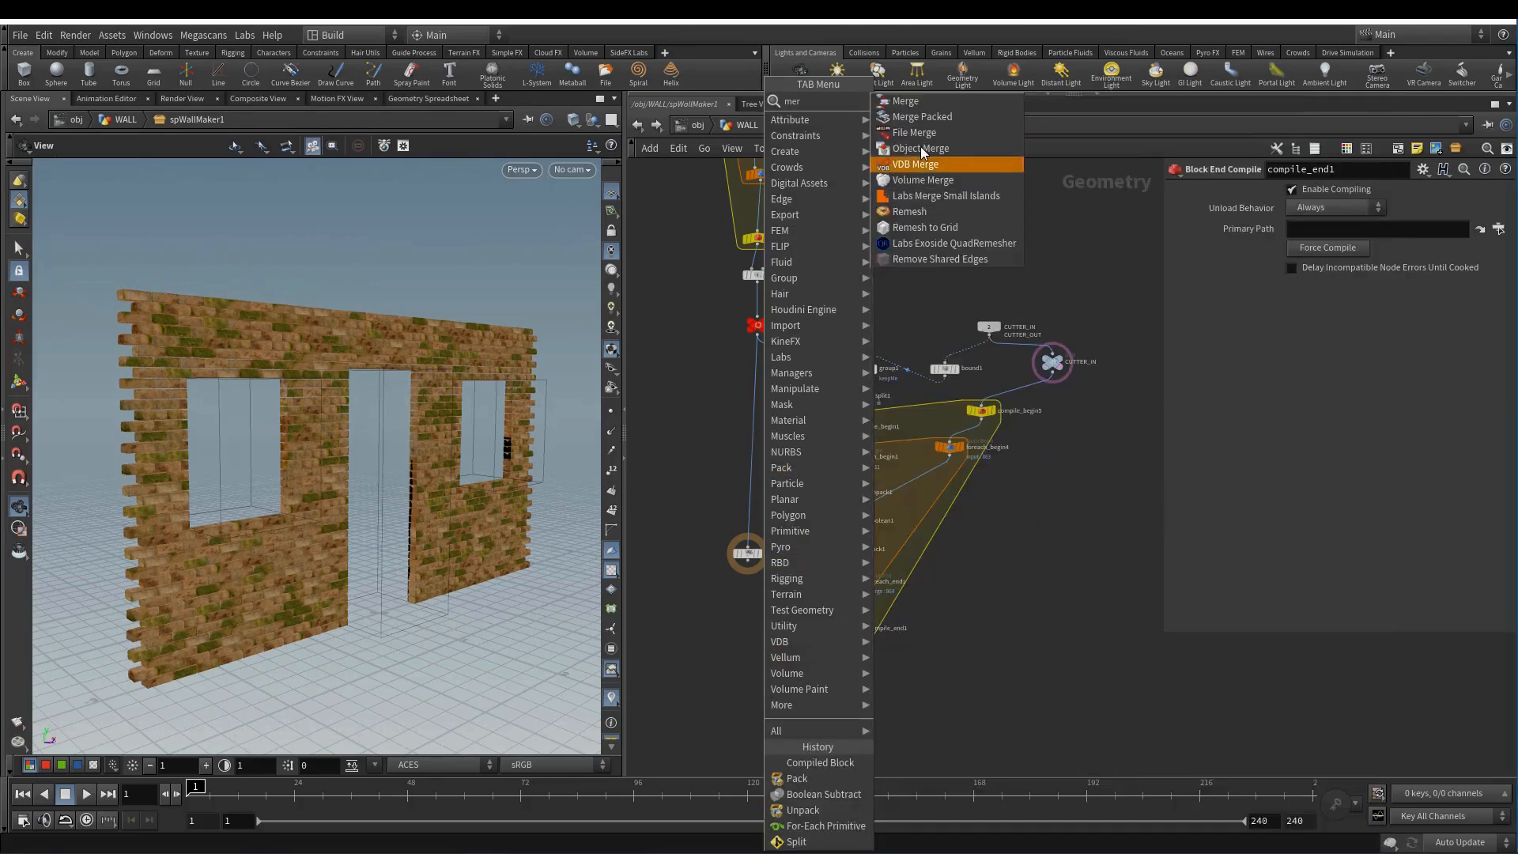
pyautogui.click(905, 101)
pyautogui.click(767, 722)
pyautogui.moveTo(748, 552); pyautogui.dragTo(634, 550)
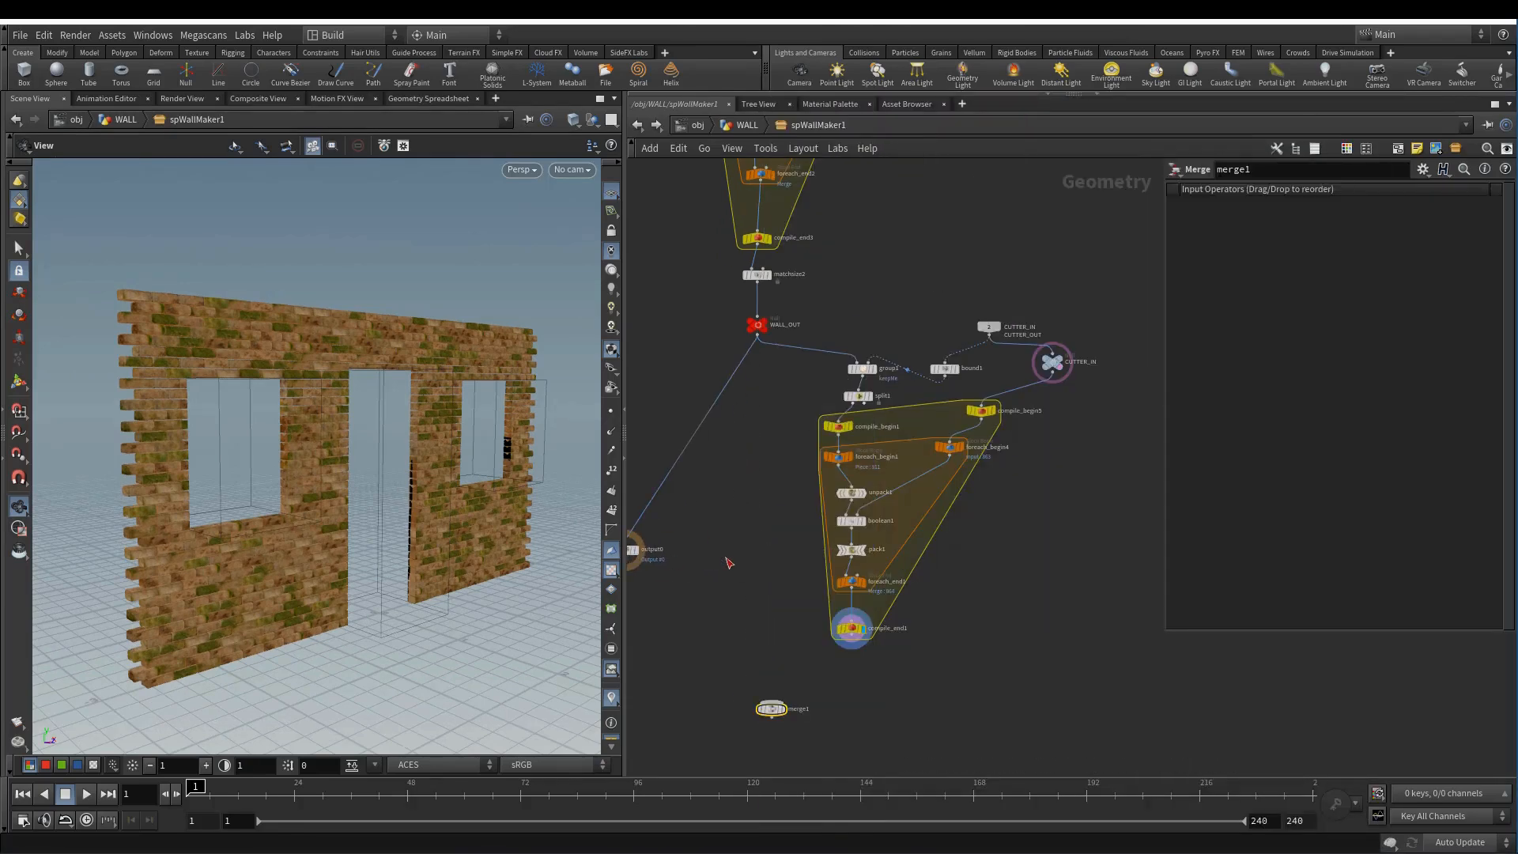
# - Rearrange the group, split, bound and cutter nodes and bring the cutter's begin nodes close beside the loop's main branch
pyautogui.moveTo(874, 370)
pyautogui.mouseDown()
pyautogui.moveTo(875, 350)
pyautogui.moveTo(869, 372)
pyautogui.mouseUp()
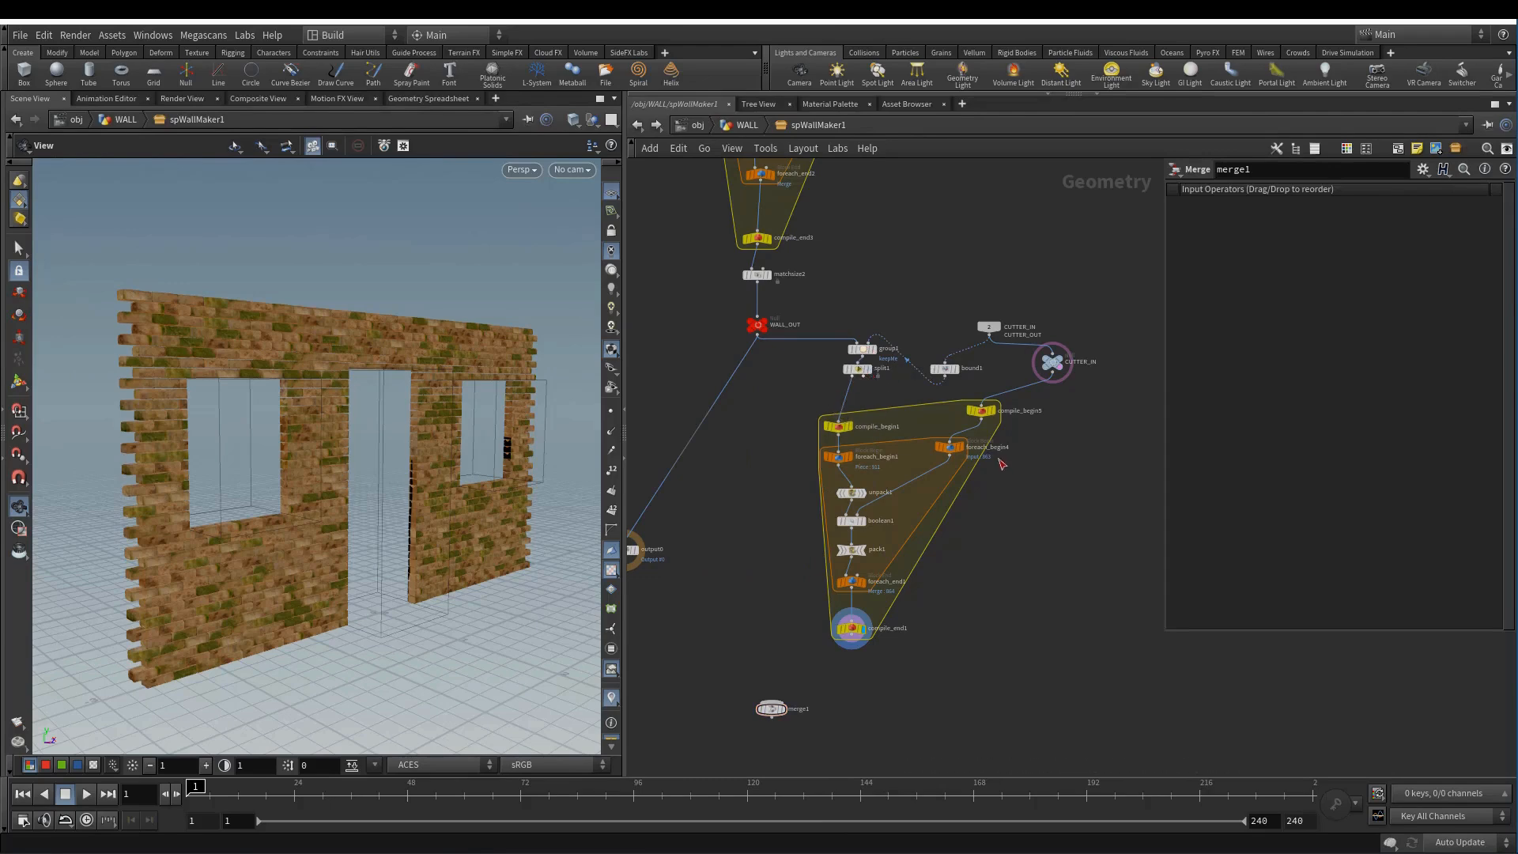
pyautogui.moveTo(1018, 466); pyautogui.dragTo(977, 489, button='middle')
pyautogui.moveTo(950, 439); pyautogui.dragTo(877, 454)
pyautogui.moveTo(825, 373); pyautogui.dragTo(935, 278)
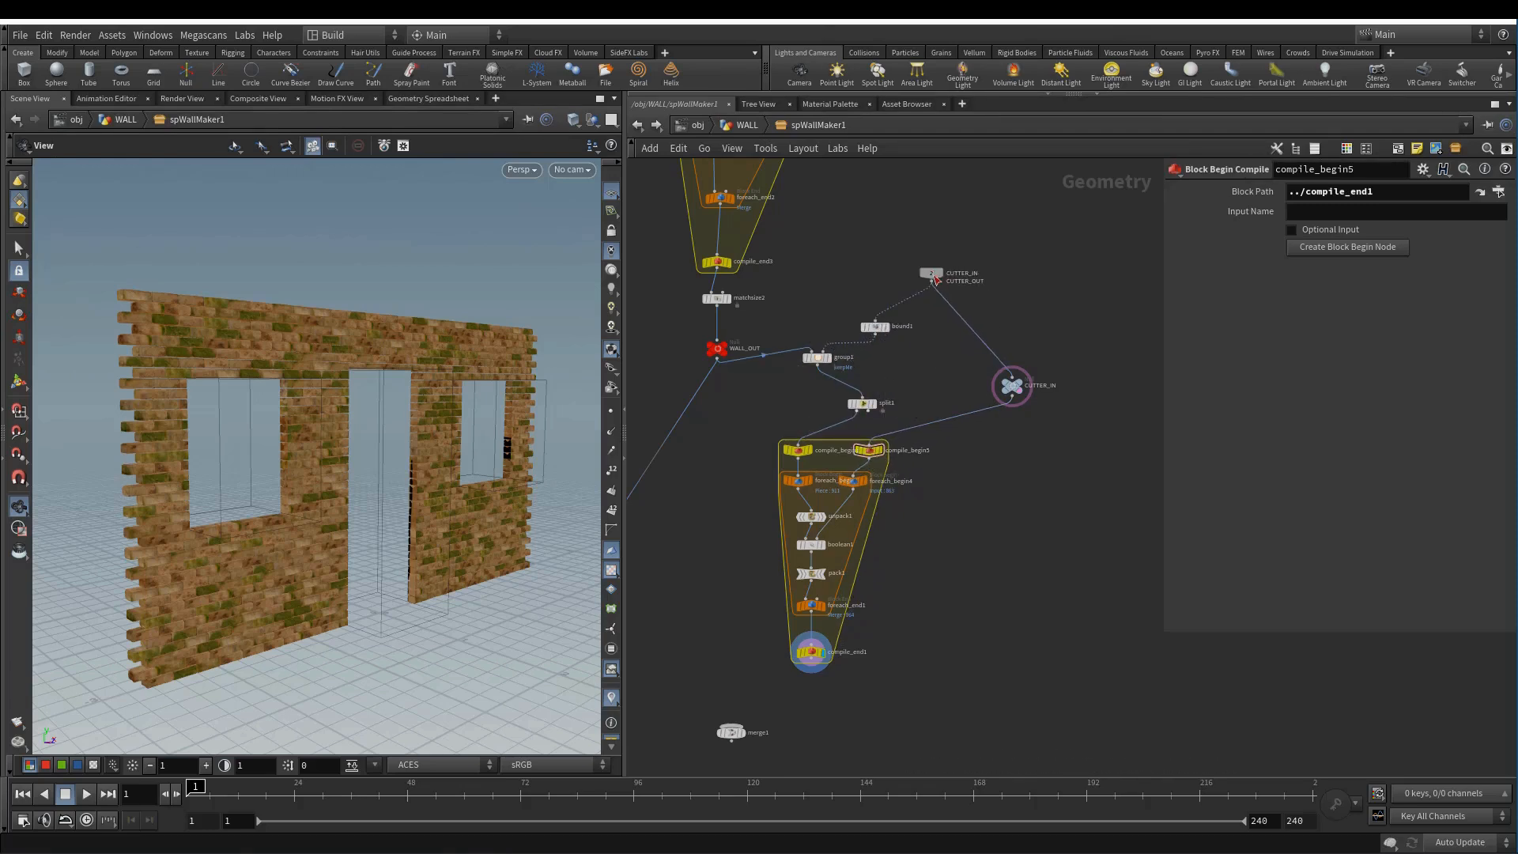
pyautogui.moveTo(1012, 387); pyautogui.dragTo(987, 337)
# - Wire compile_end1 and split1's second output into merge1, display merge1 and shift split1 and merge1 clear of the compiled block
pyautogui.moveTo(996, 427); pyautogui.dragTo(972, 392, button='middle')
pyautogui.moveTo(708, 698); pyautogui.dragTo(862, 664)
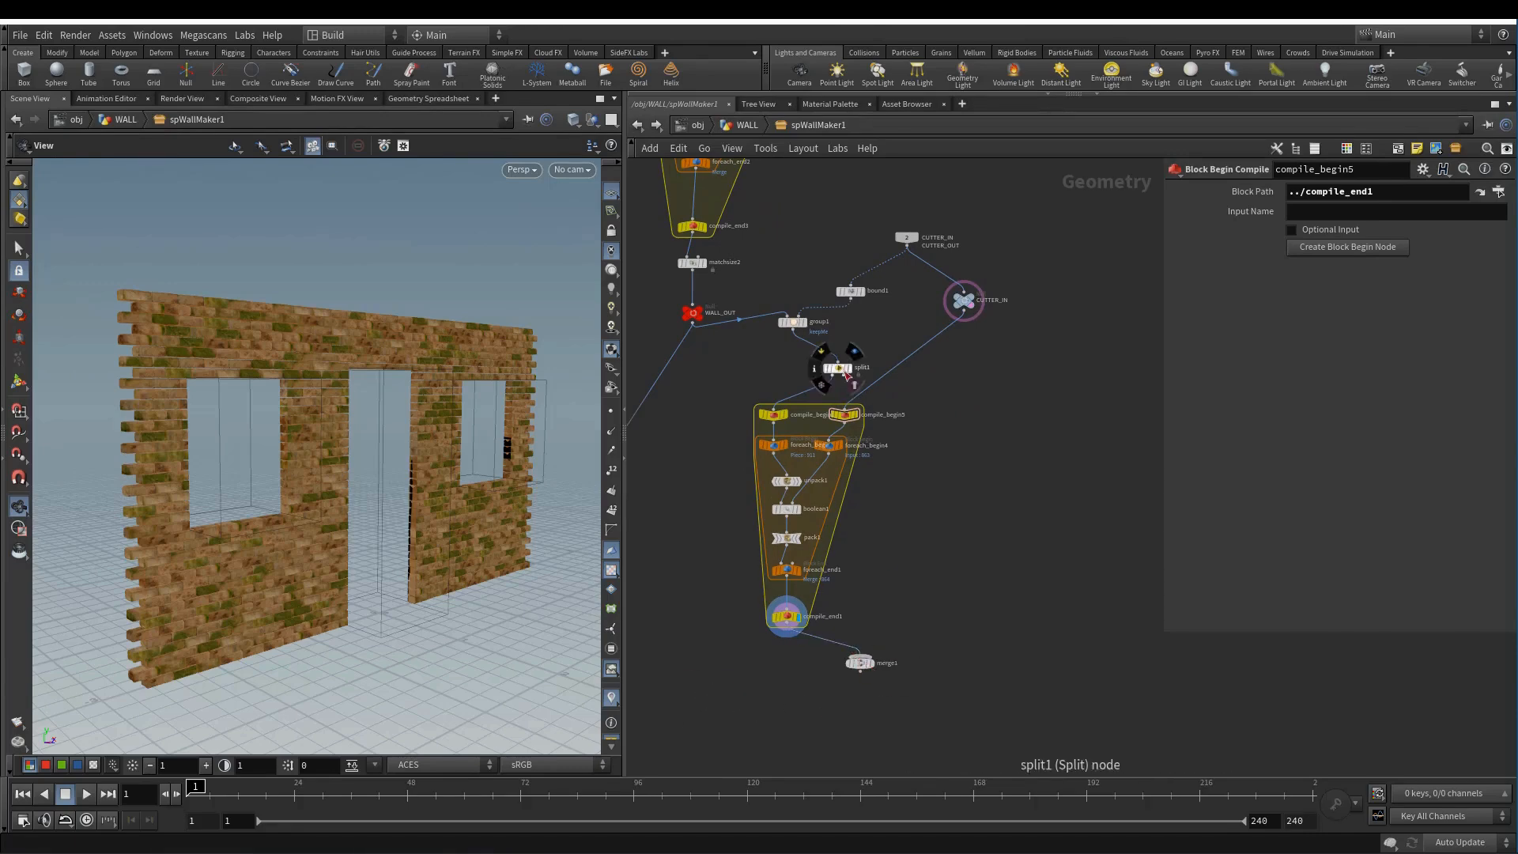
pyautogui.click(844, 375)
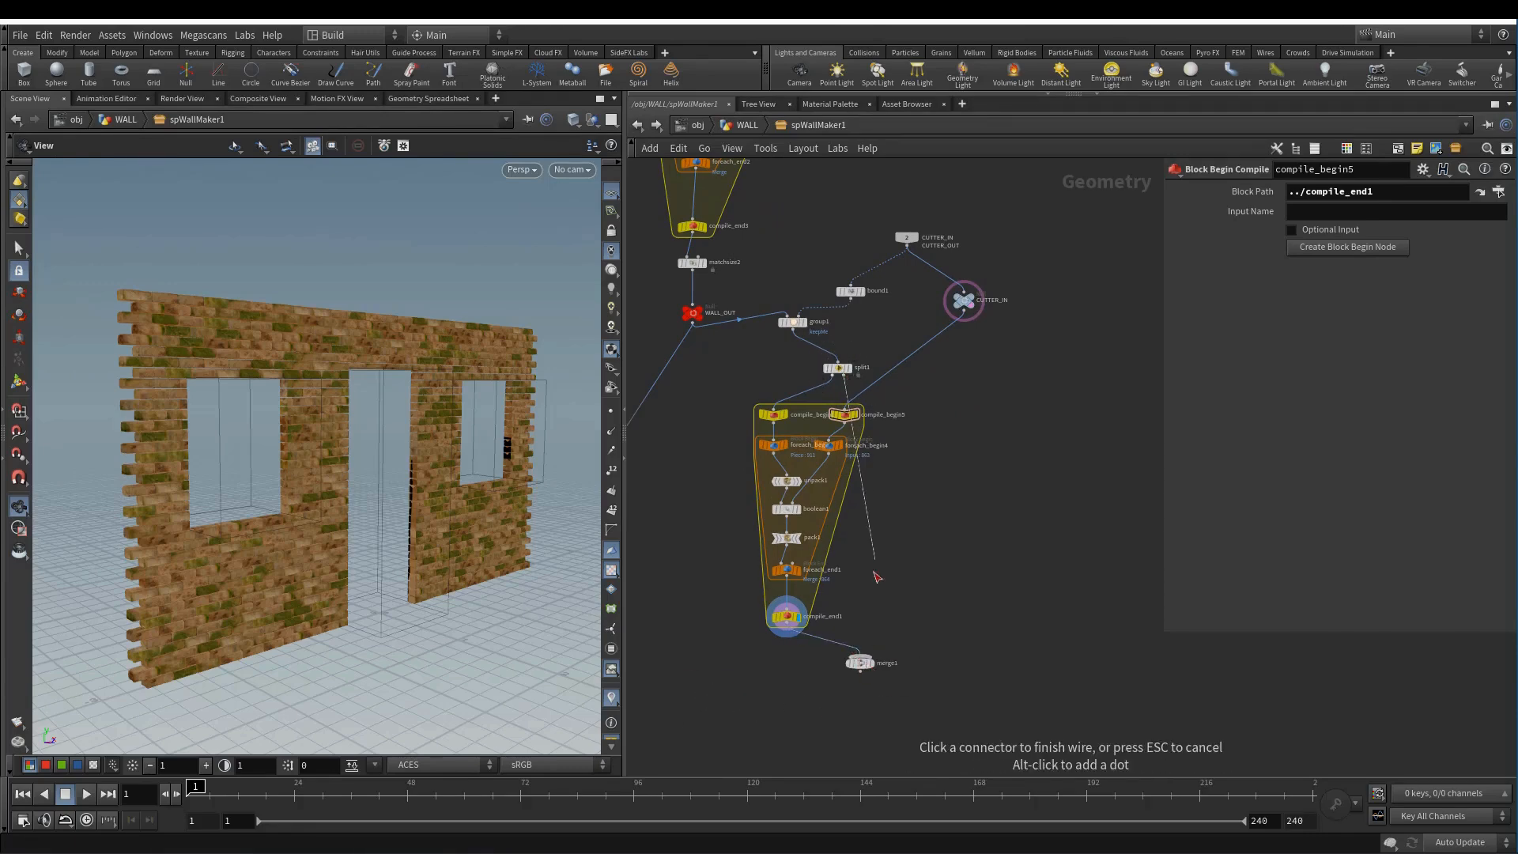
pyautogui.click(865, 665)
pyautogui.click(862, 666)
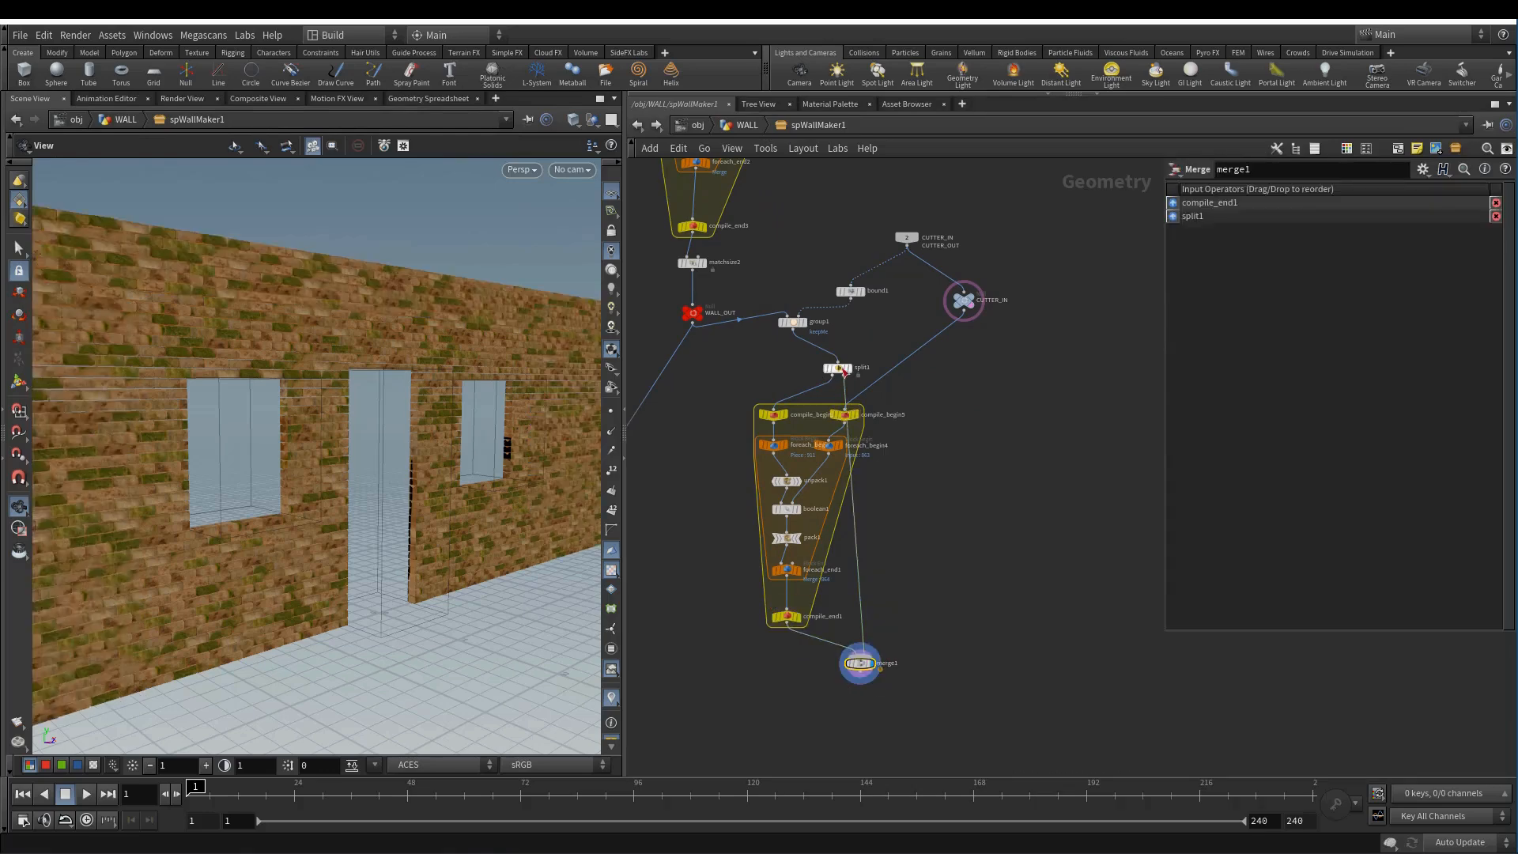
pyautogui.moveTo(844, 371); pyautogui.dragTo(922, 386)
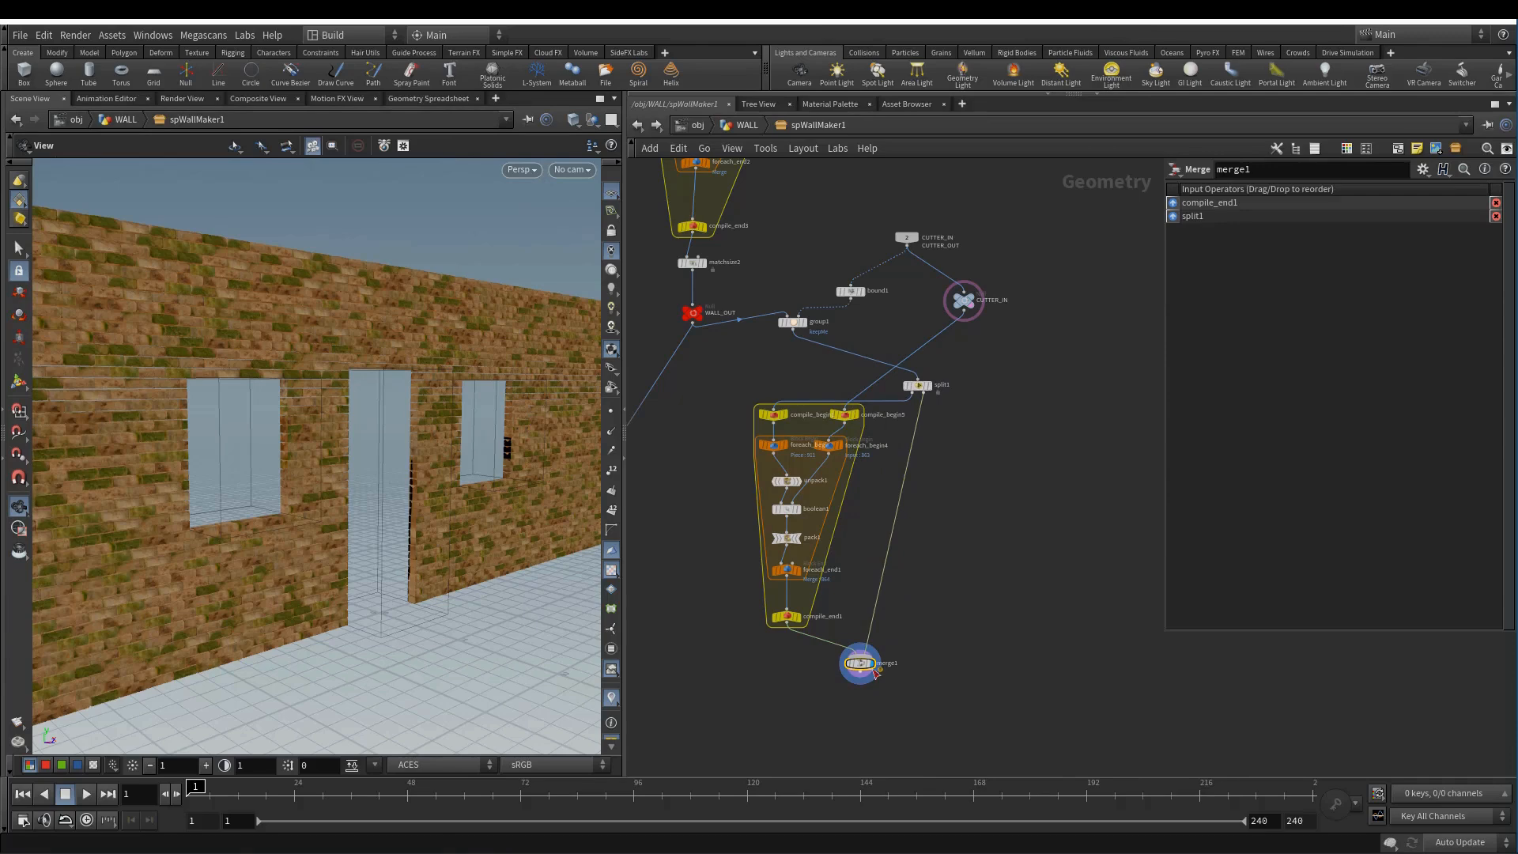
pyautogui.moveTo(876, 672); pyautogui.dragTo(893, 674)
# - Compare the node information of merge1 and its inputs, and clear Transfer Attributes and Transfer Groups on pack1
pyautogui.middleClick(893, 674)
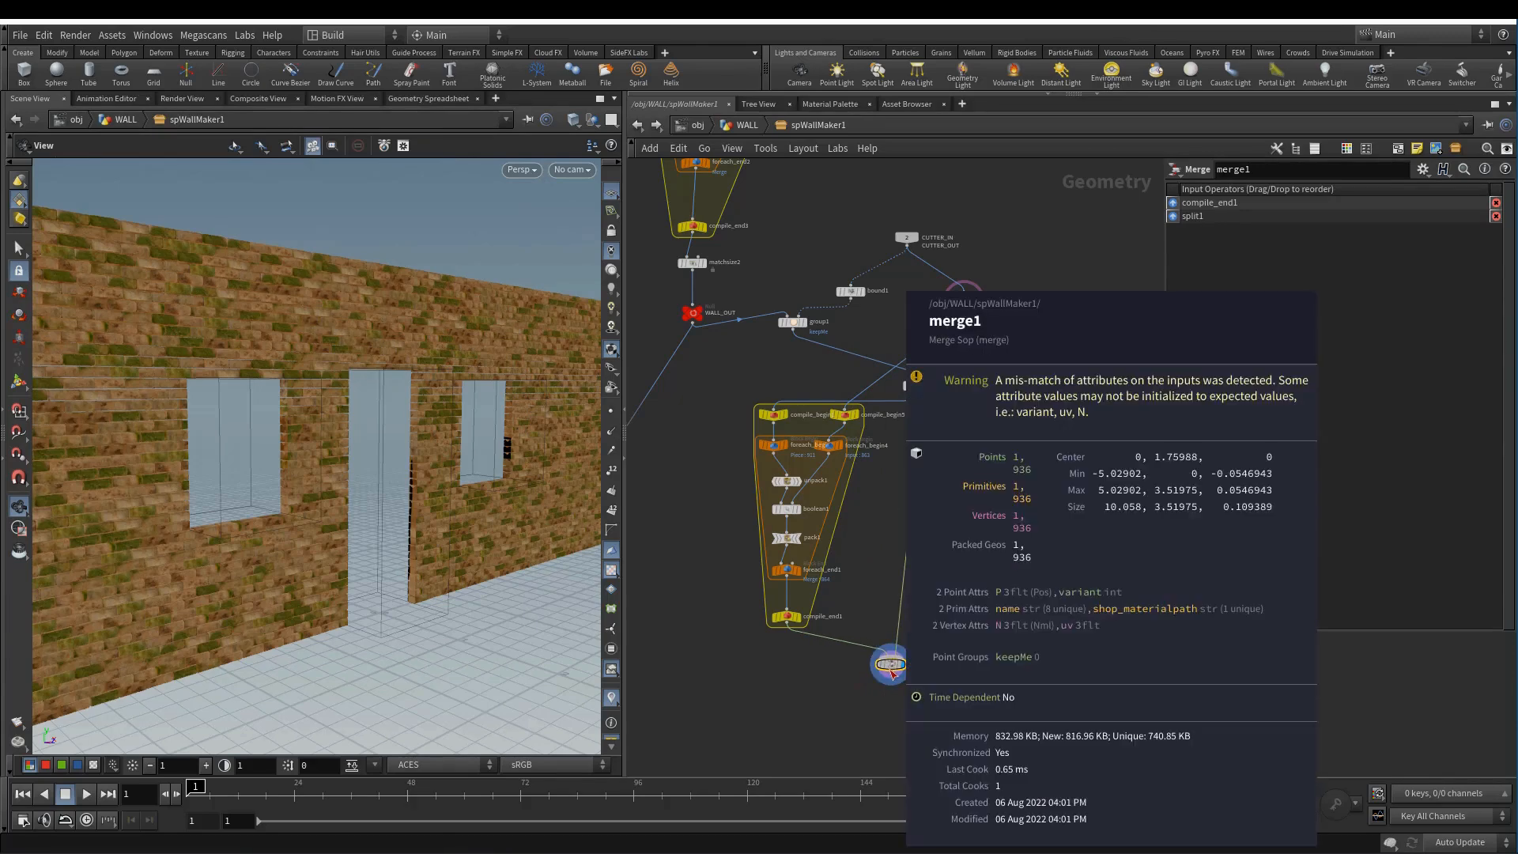
pyautogui.middleClick(787, 618)
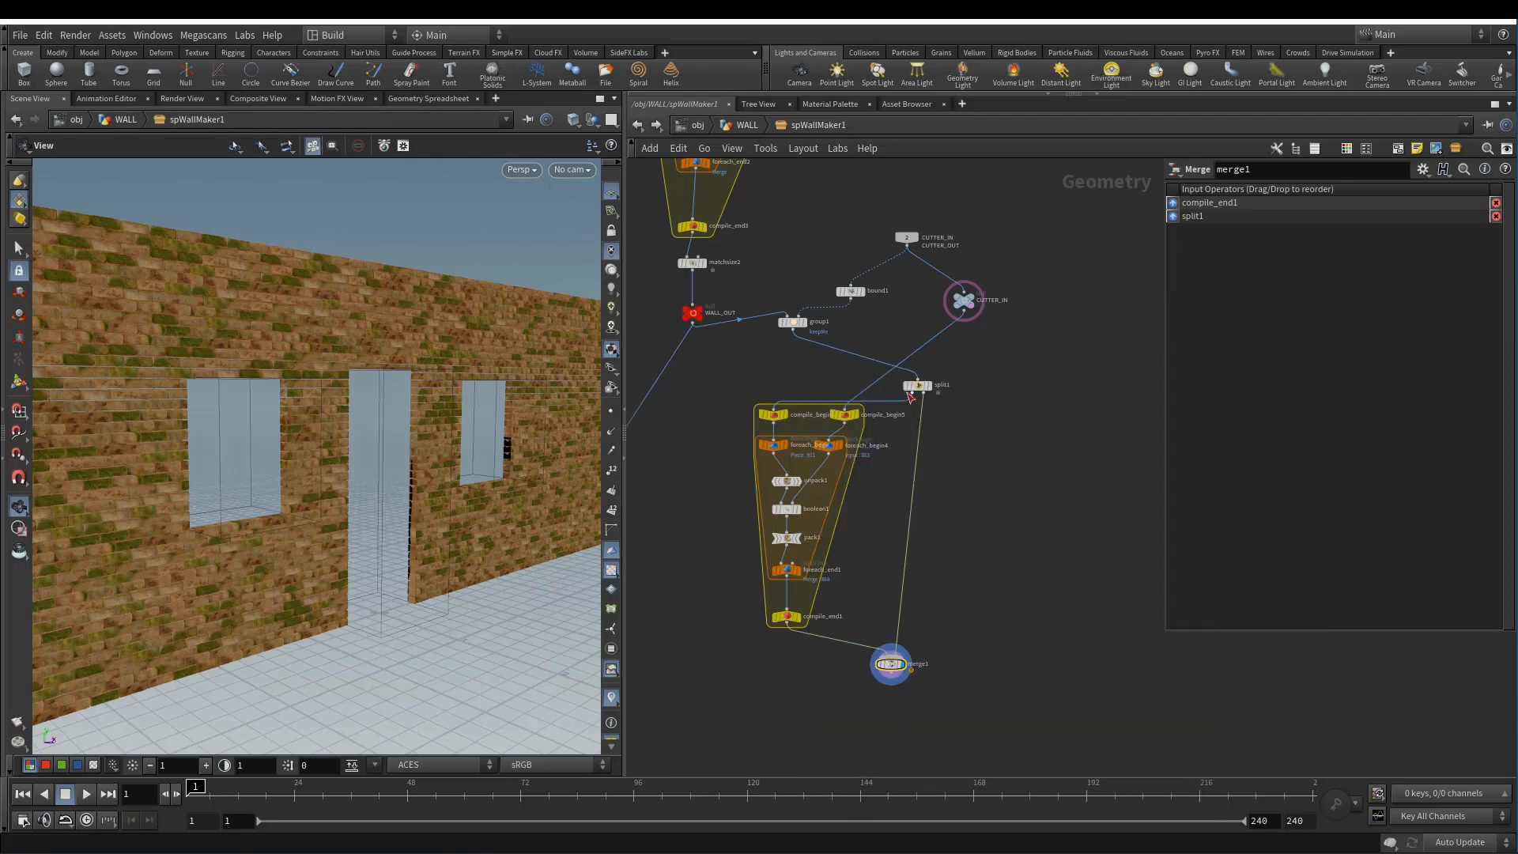
pyautogui.middleClick(918, 386)
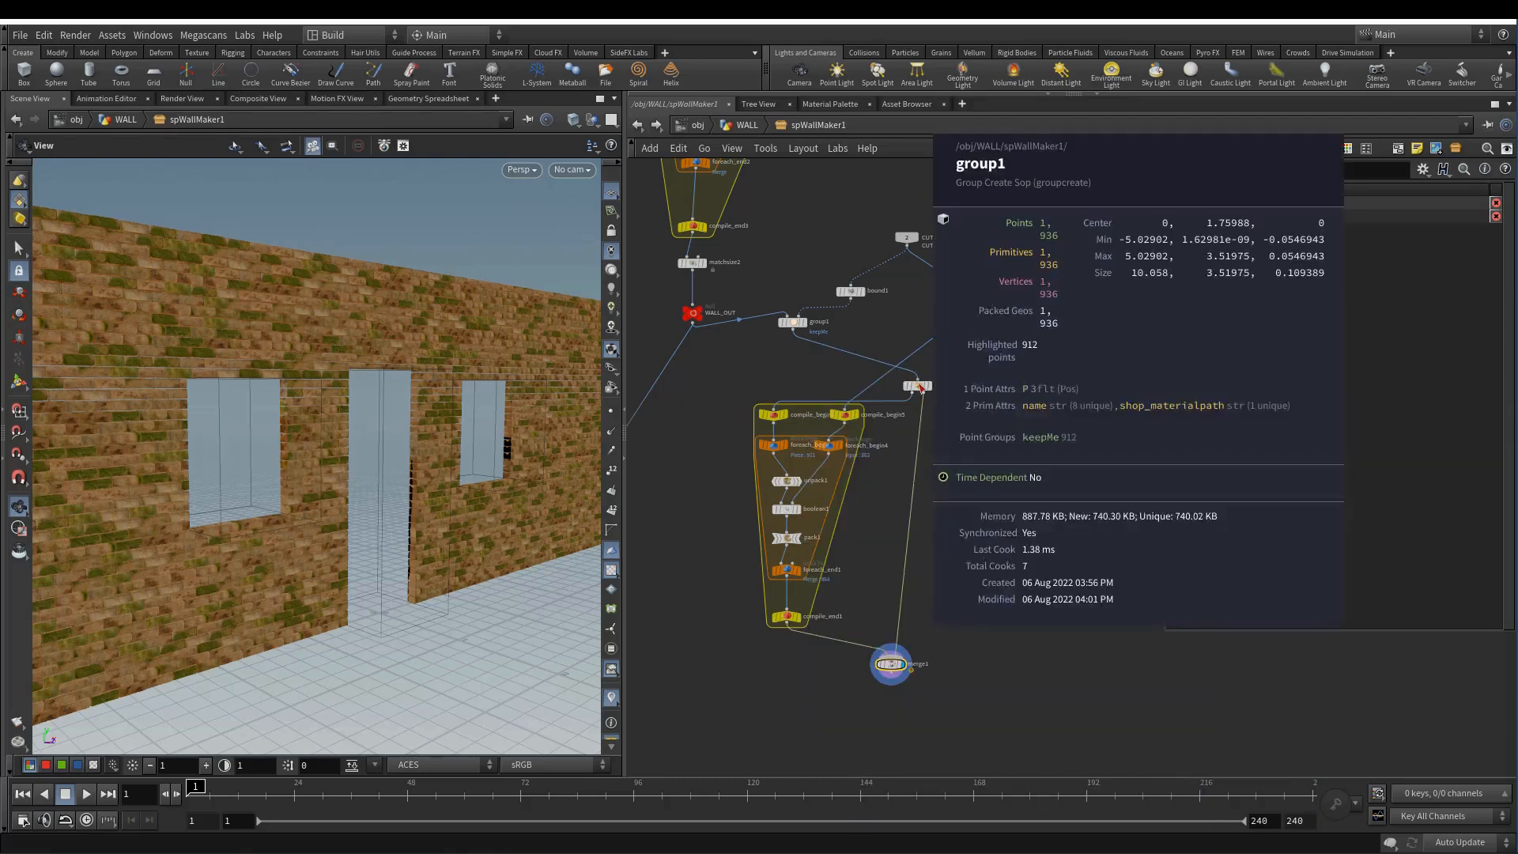
pyautogui.click(788, 539)
pyautogui.click(1327, 293)
pyautogui.moveTo(1313, 311); pyautogui.dragTo(1277, 314)
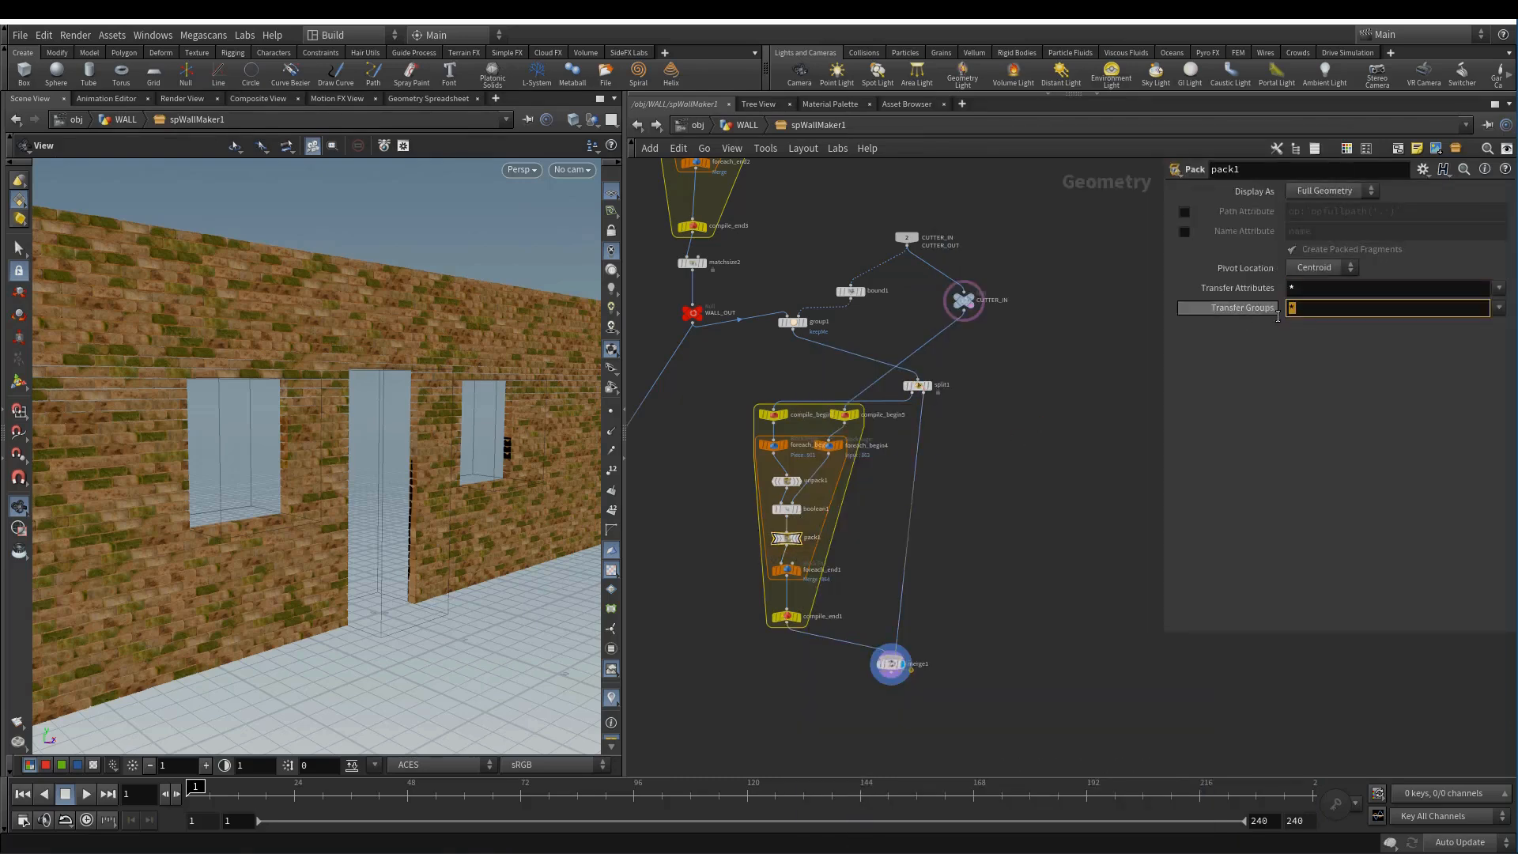
pyautogui.press('BackSpace')
pyautogui.click(1301, 293)
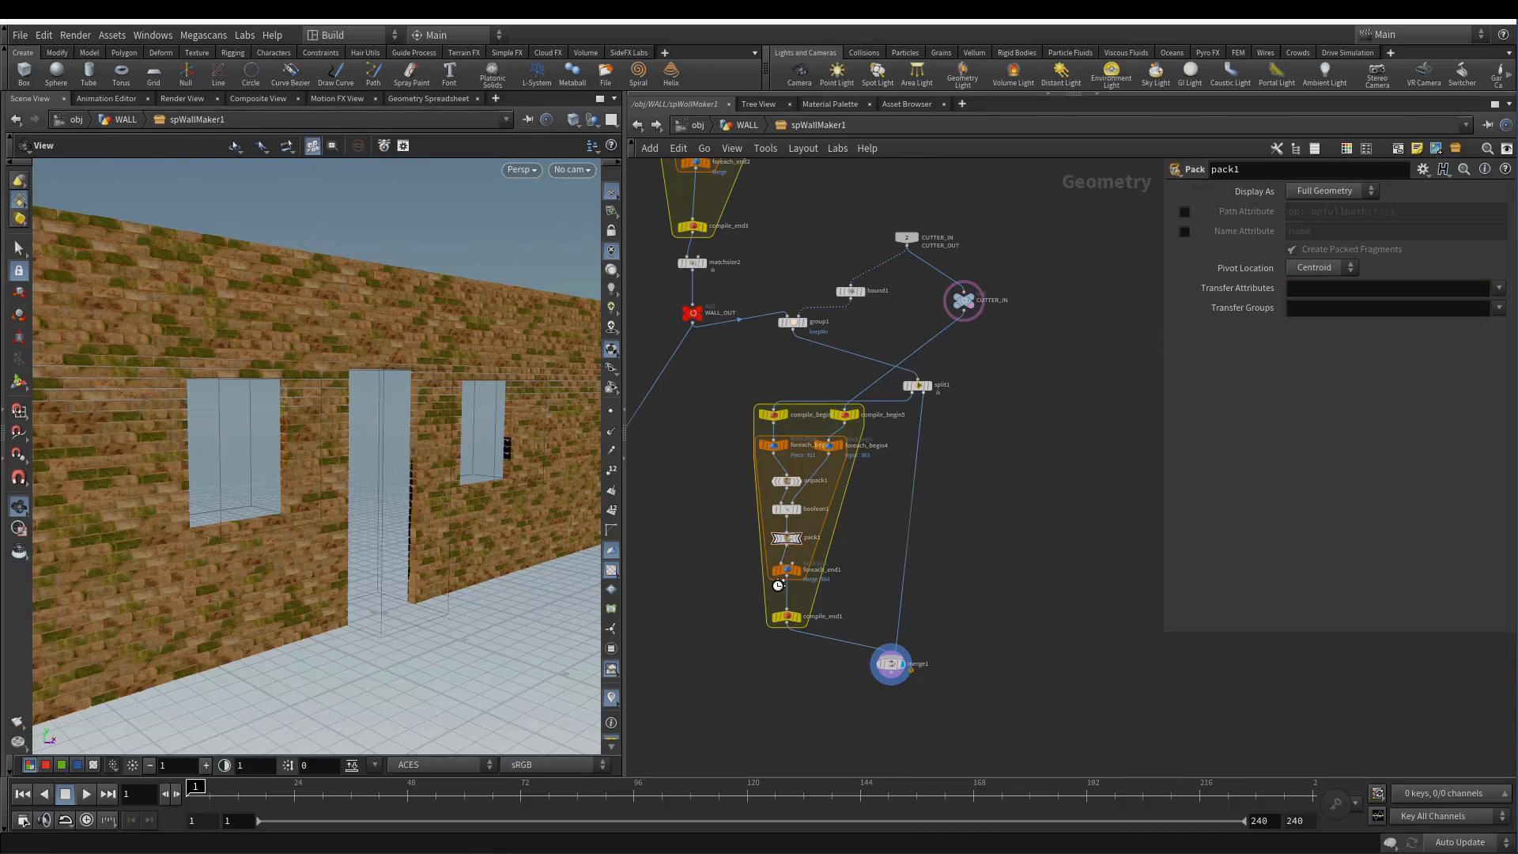
# - Set pack1 to transfer the shop_materialpath attribute
pyautogui.click(1498, 288)
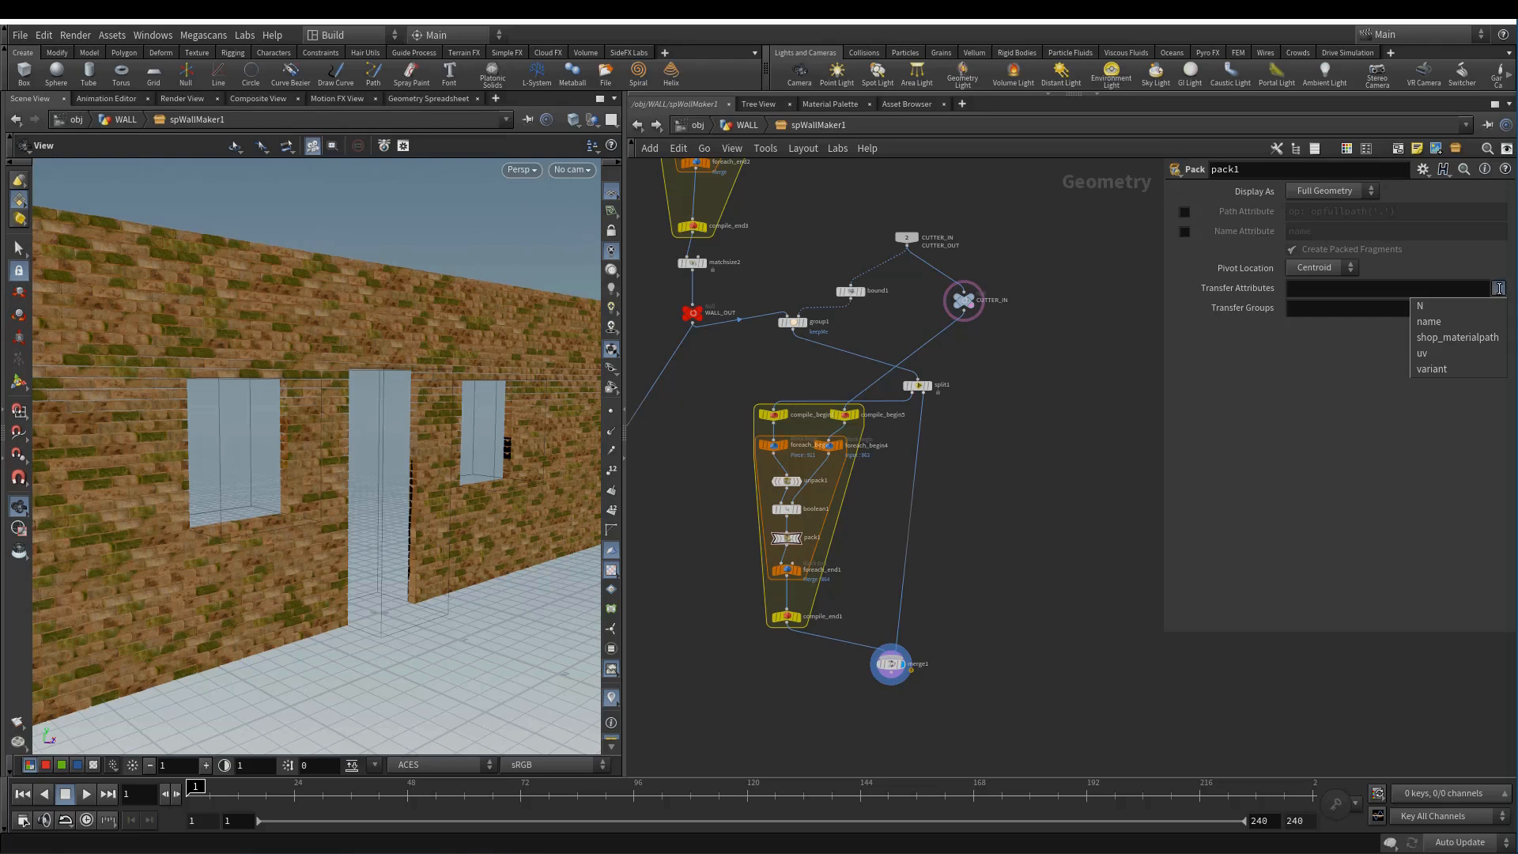
pyautogui.click(1451, 262)
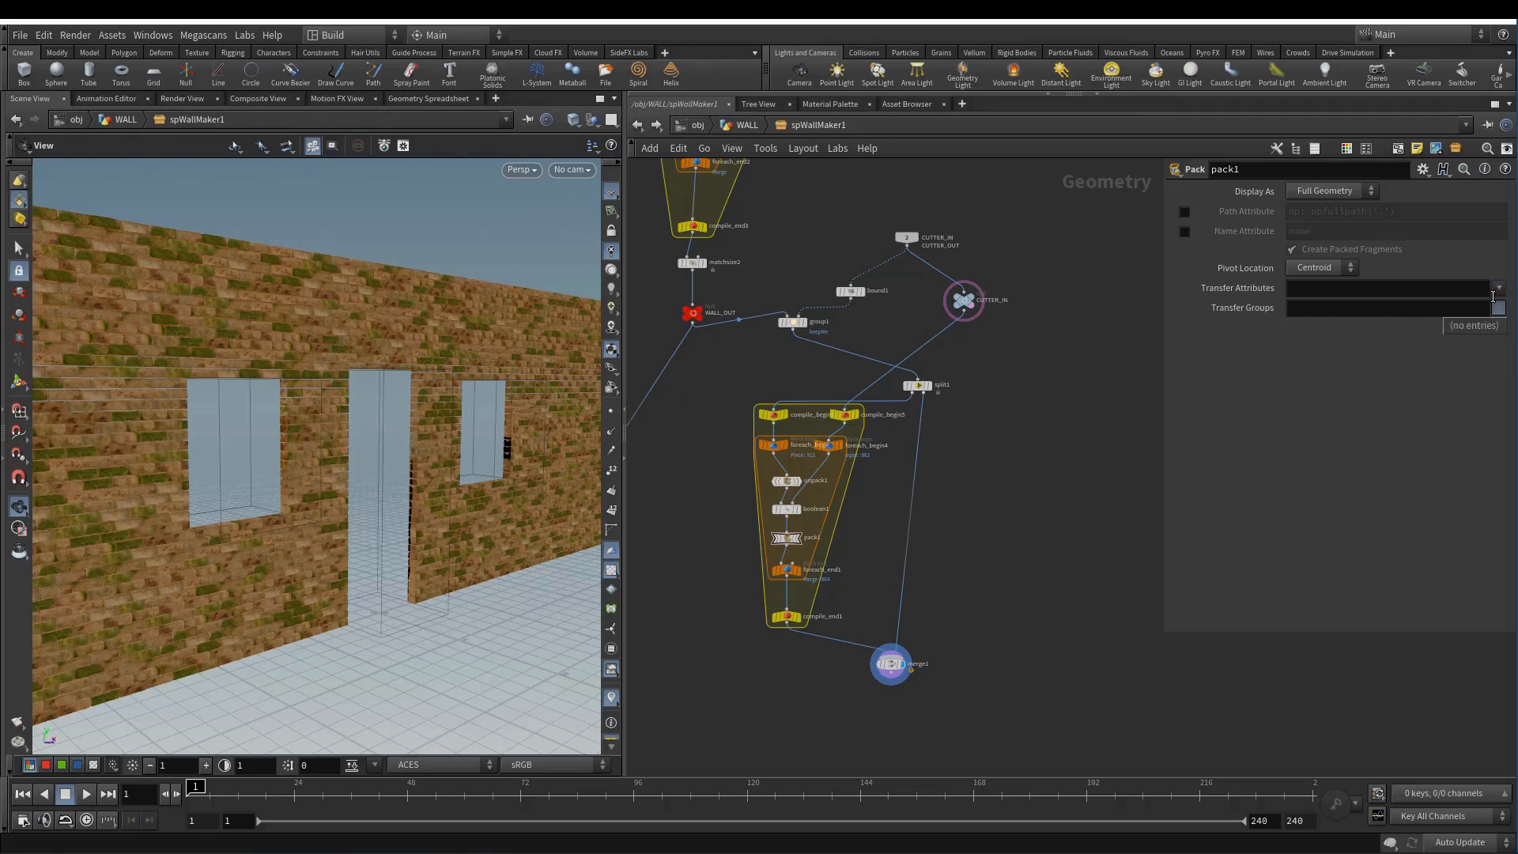
pyautogui.click(1491, 289)
pyautogui.click(1500, 288)
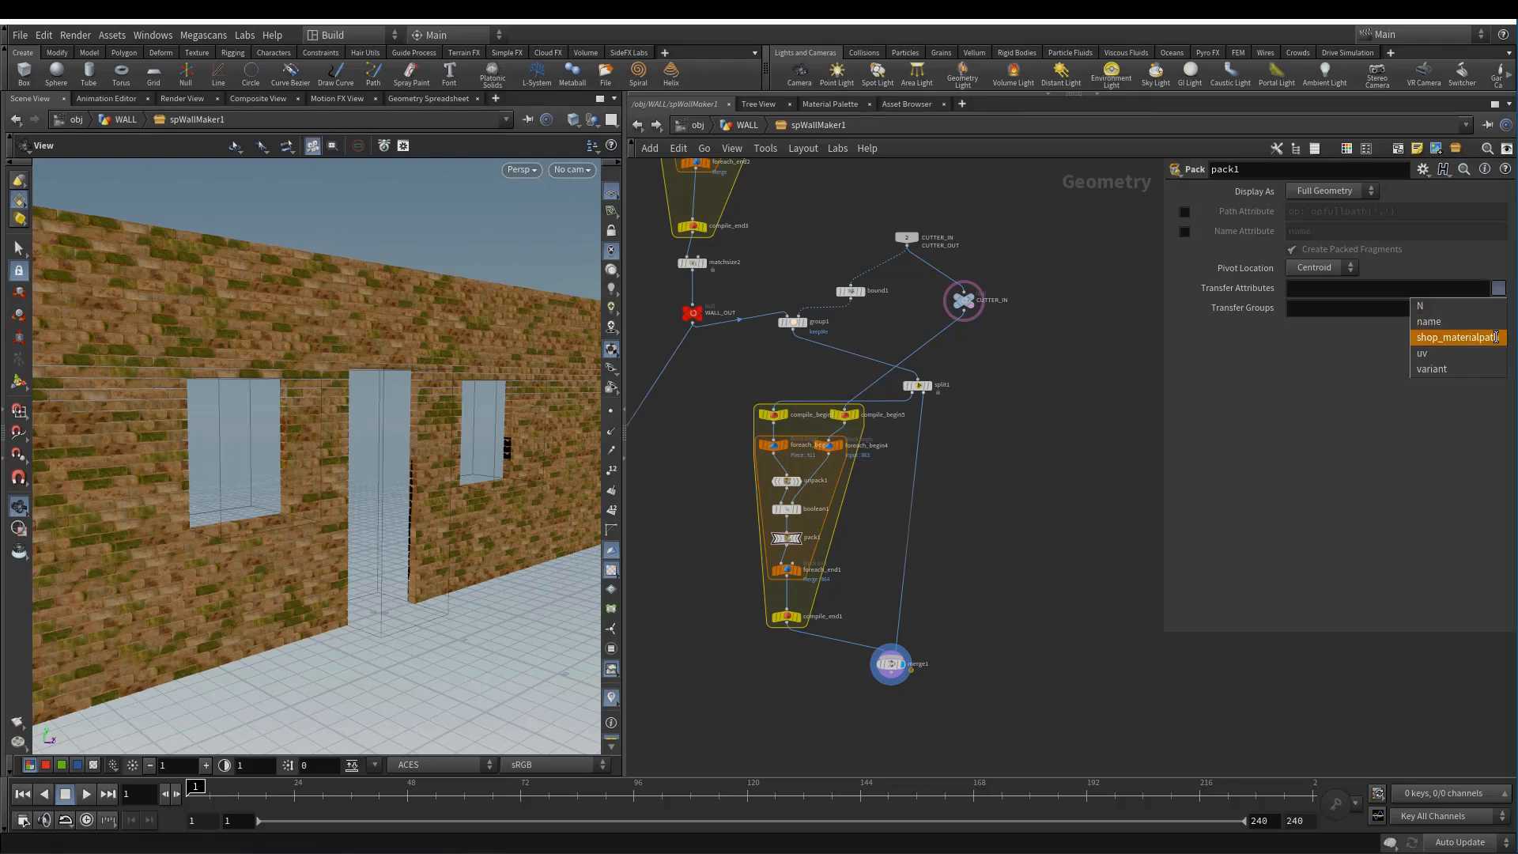
pyautogui.press('Escape')
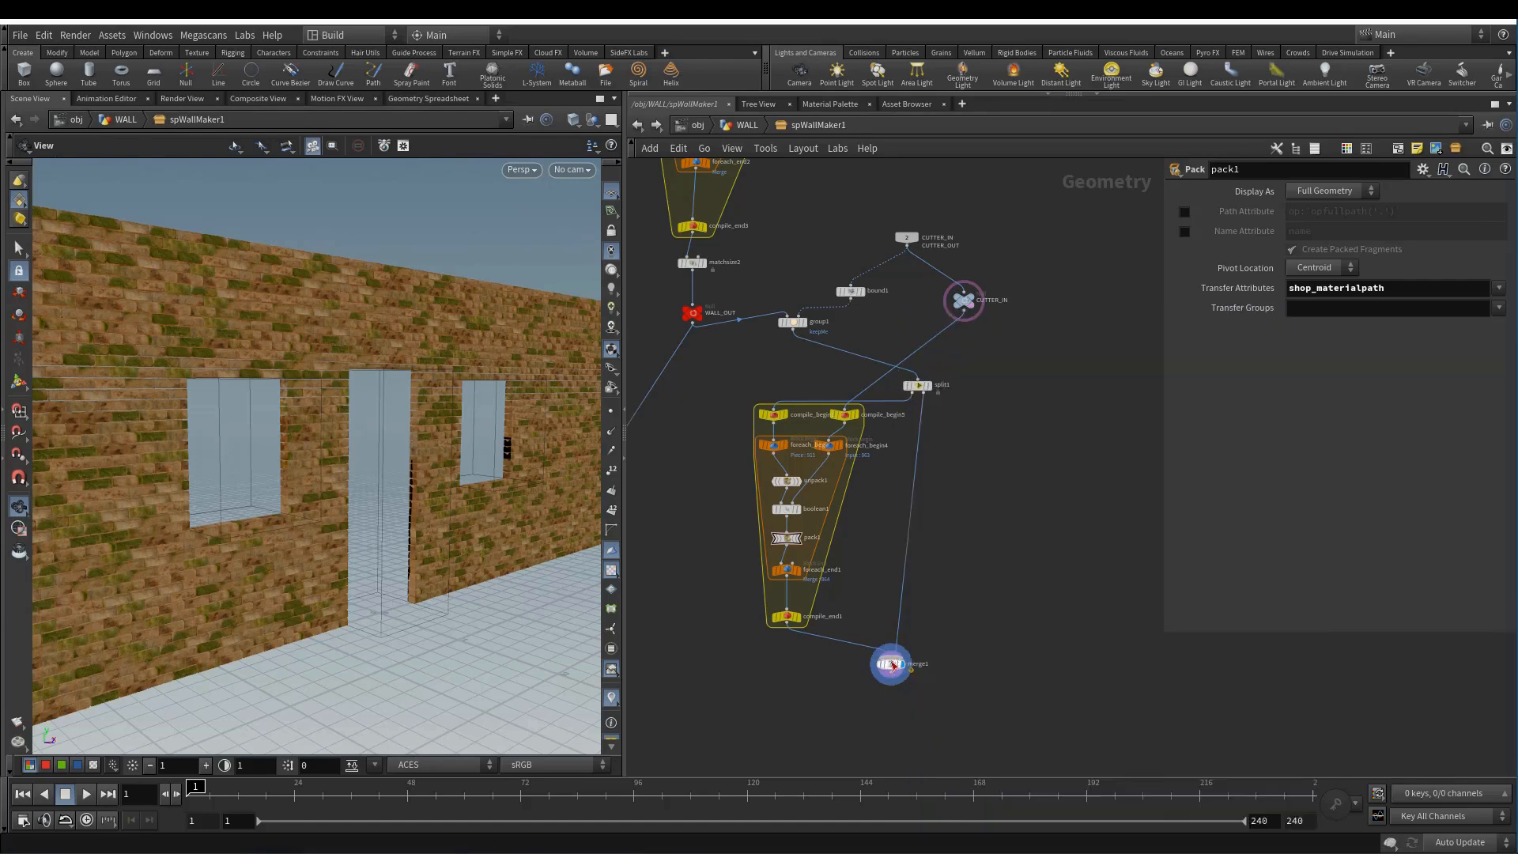
# - Check the node information of split1, group1 and compile_end1, add name to pack1's Transfer Attributes and recheck merge1
pyautogui.middleClick(921, 386)
pyautogui.middleClick(802, 325)
pyautogui.click(891, 665)
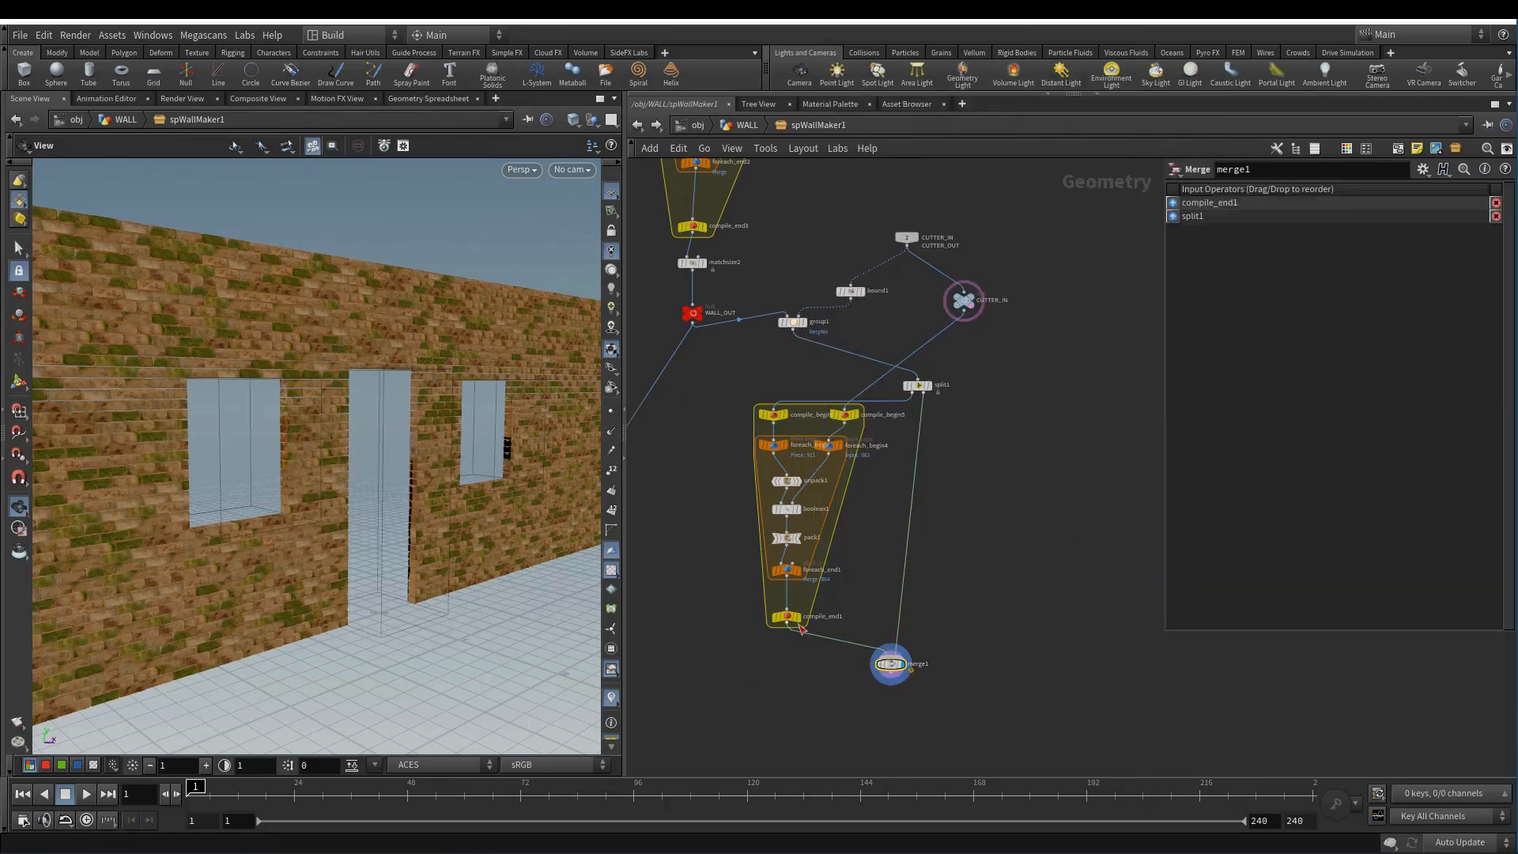
pyautogui.middleClick(788, 618)
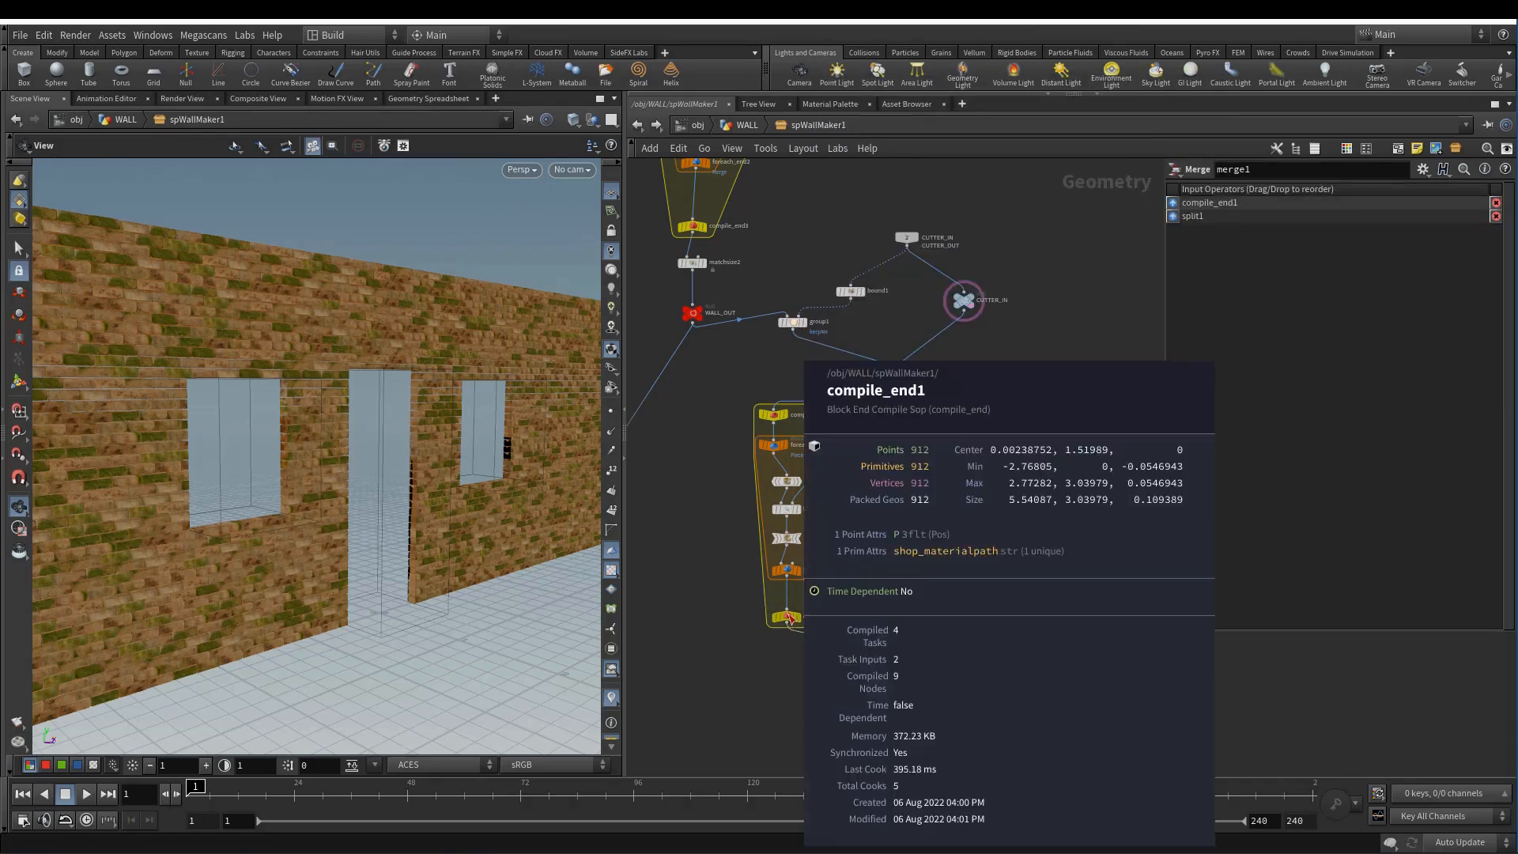
pyautogui.click(787, 539)
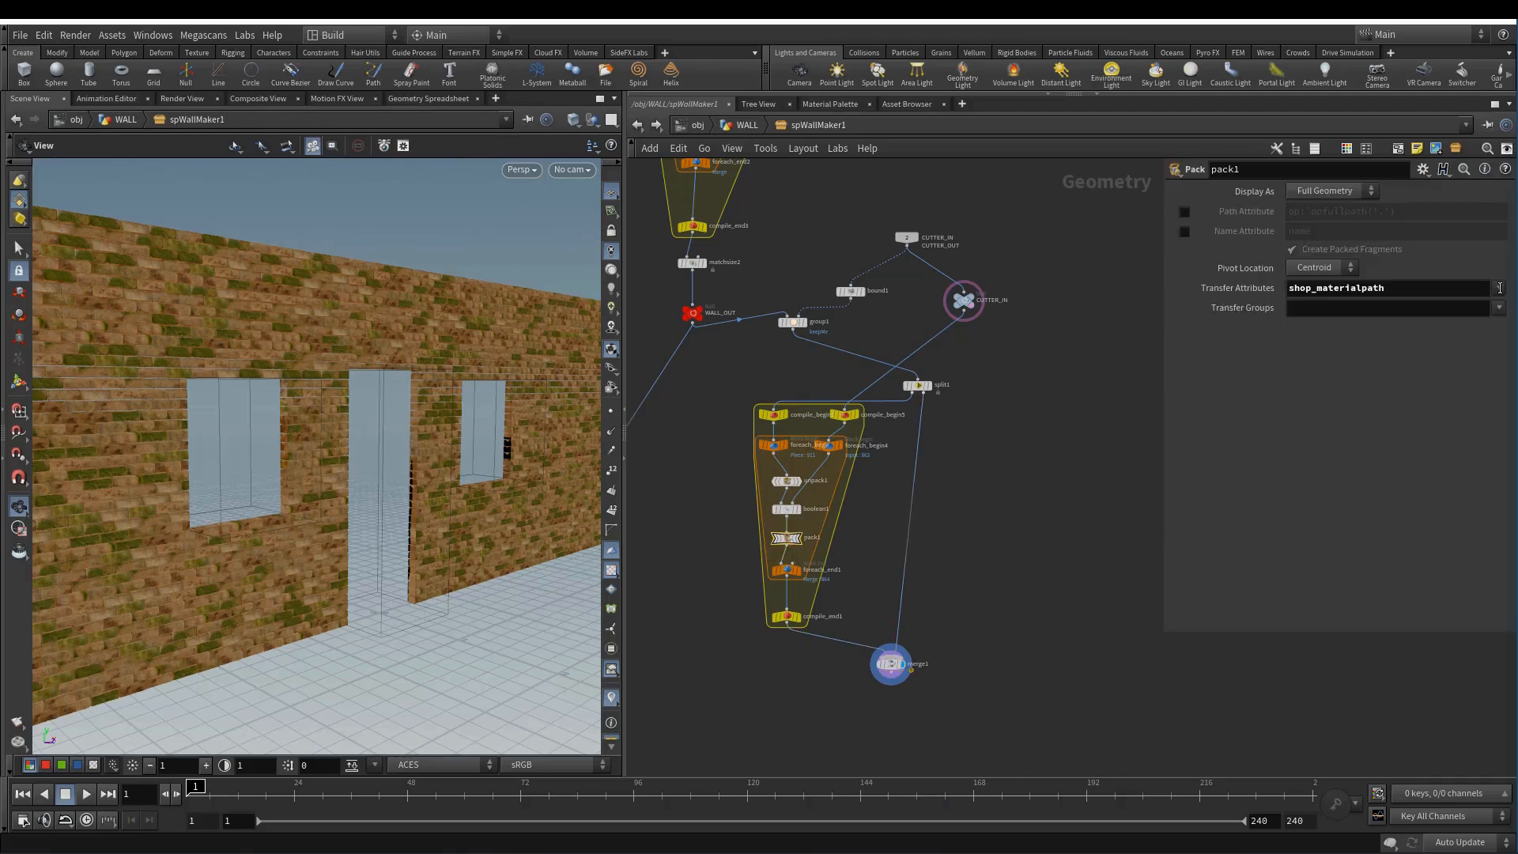
pyautogui.click(1499, 288)
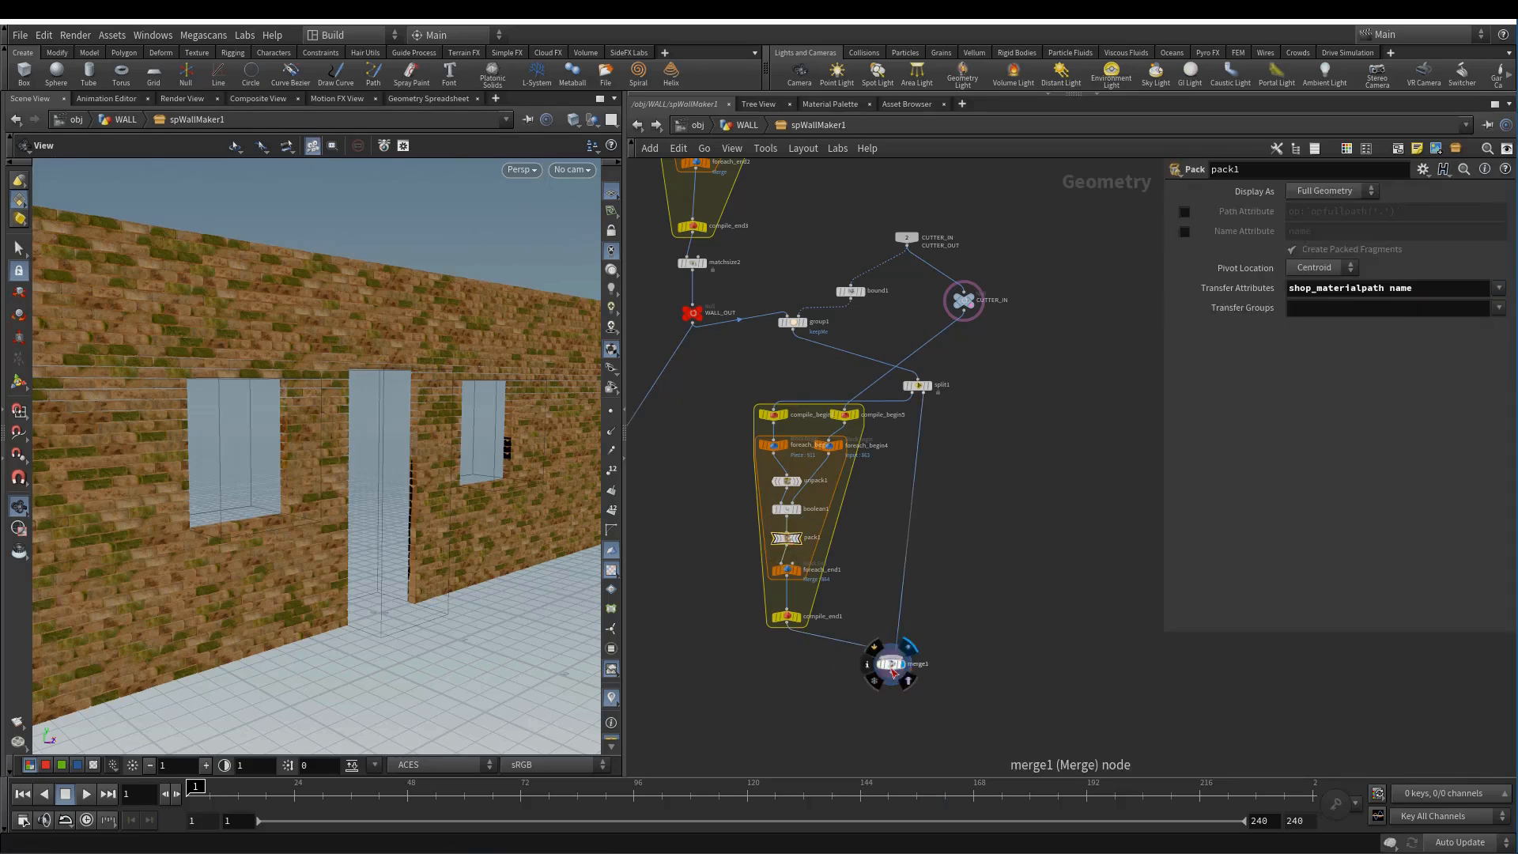
pyautogui.middleClick(892, 669)
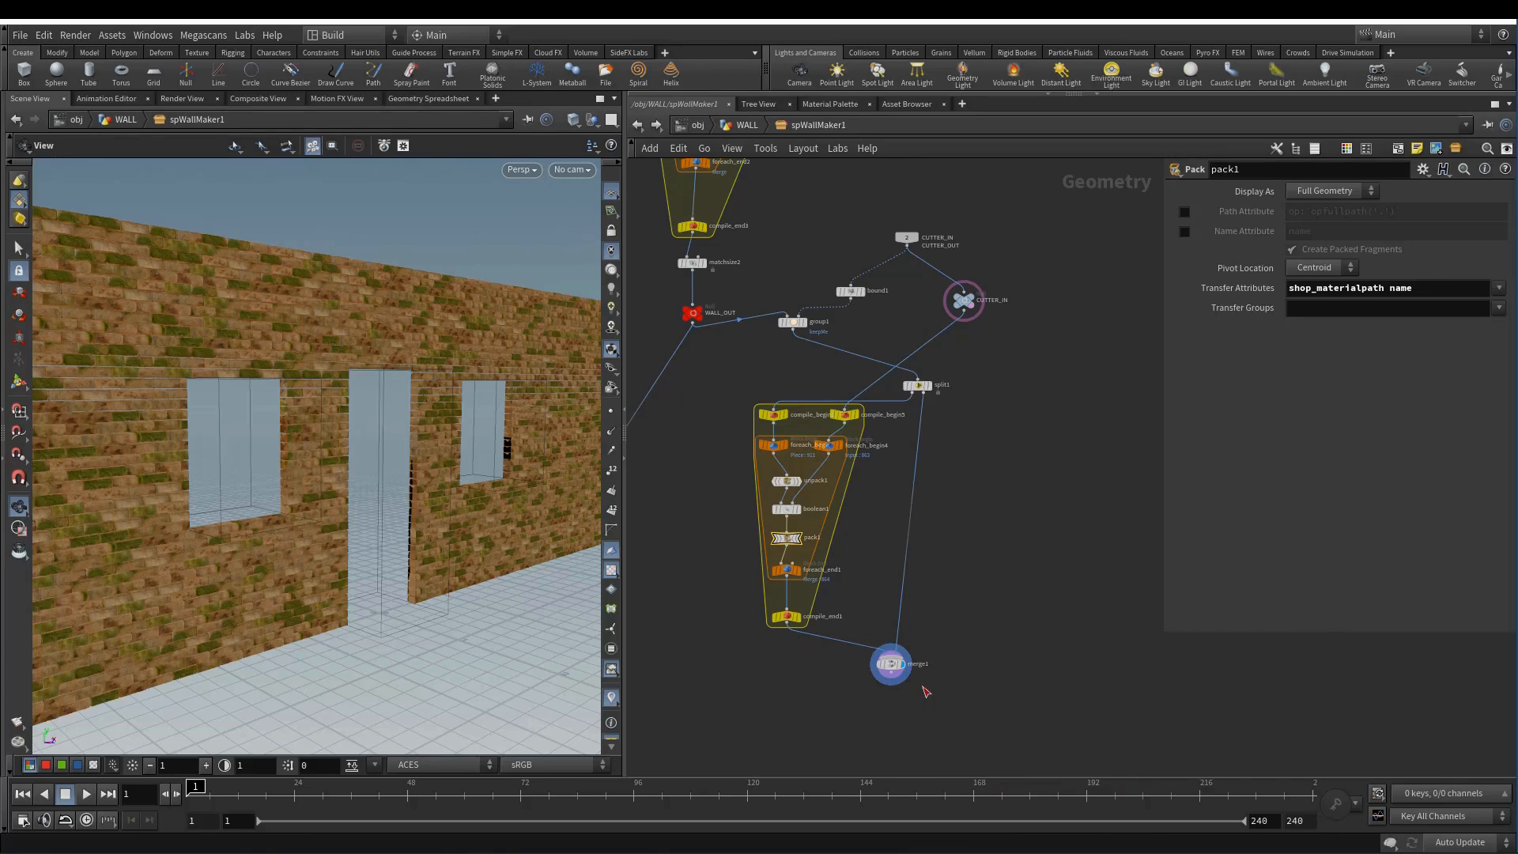
# - Display compile_end1 and examine its node information and the cut brick wall around the openings
pyautogui.scroll(2, 890, 664)
pyautogui.moveTo(890, 662)
pyautogui.mouseDown()
pyautogui.moveTo(897, 645)
pyautogui.moveTo(908, 663)
pyautogui.mouseUp()
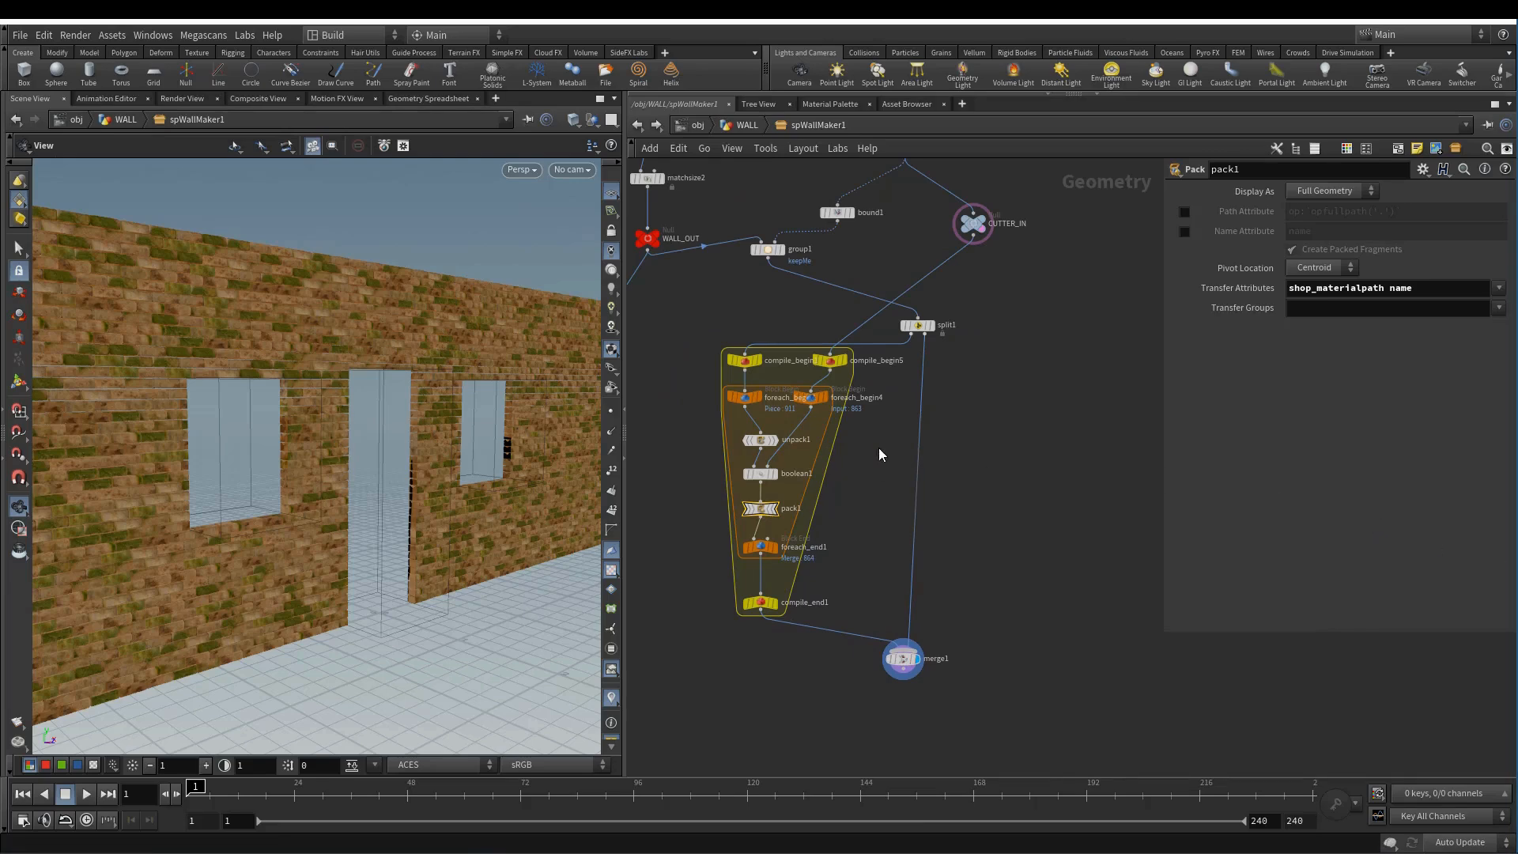
pyautogui.moveTo(414, 432); pyautogui.dragTo(457, 444)
pyautogui.moveTo(864, 545); pyautogui.dragTo(882, 517, button='middle')
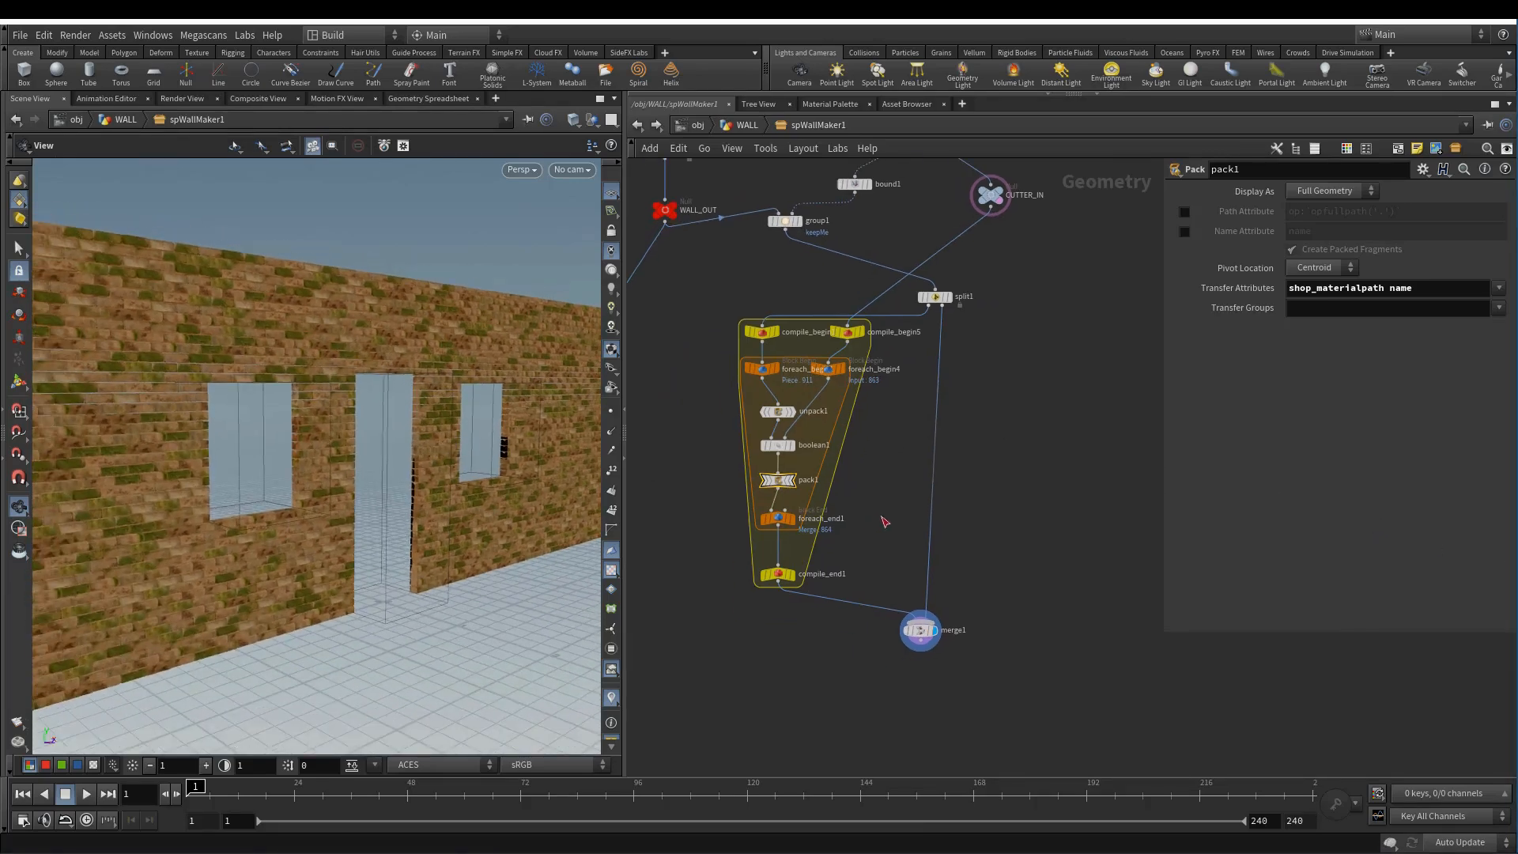
pyautogui.scroll(8, 884, 522)
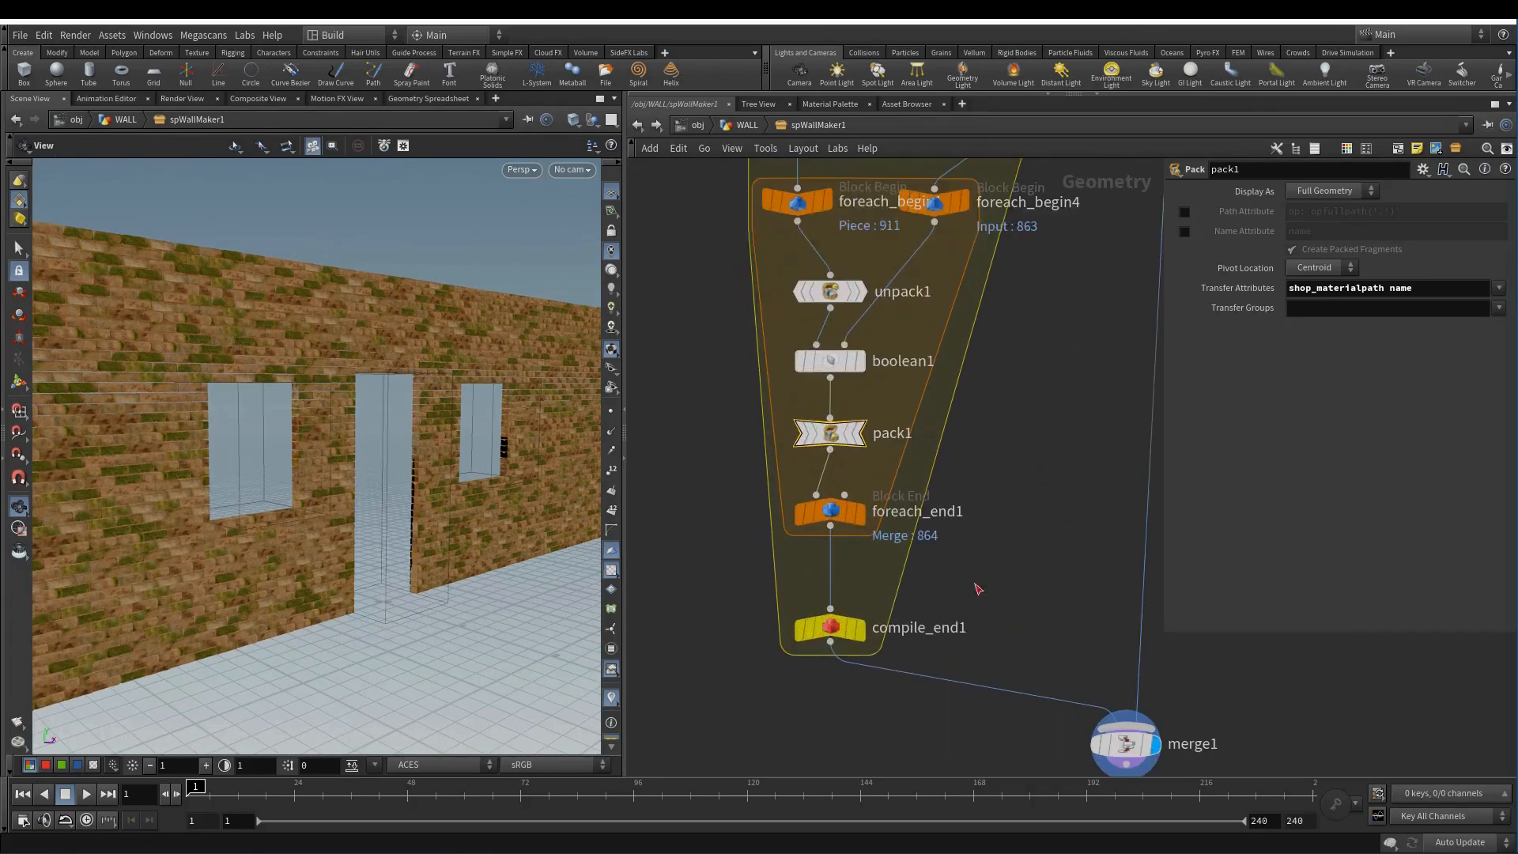
pyautogui.moveTo(978, 589); pyautogui.dragTo(959, 481, button='middle')
pyautogui.scroll(-2, 898, 583)
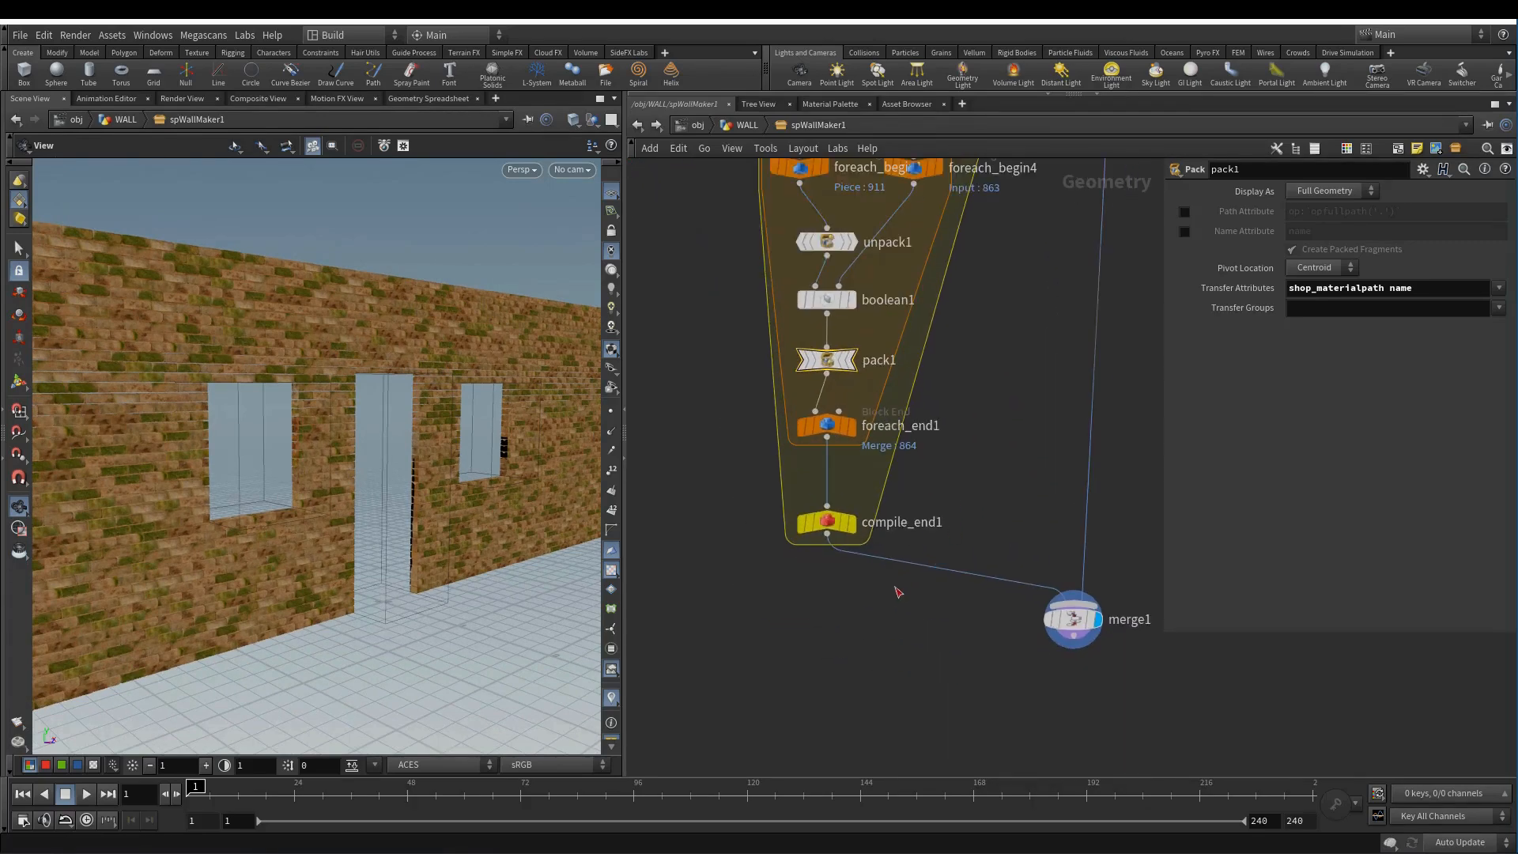
pyautogui.click(815, 522)
pyautogui.scroll(3, 308, 442)
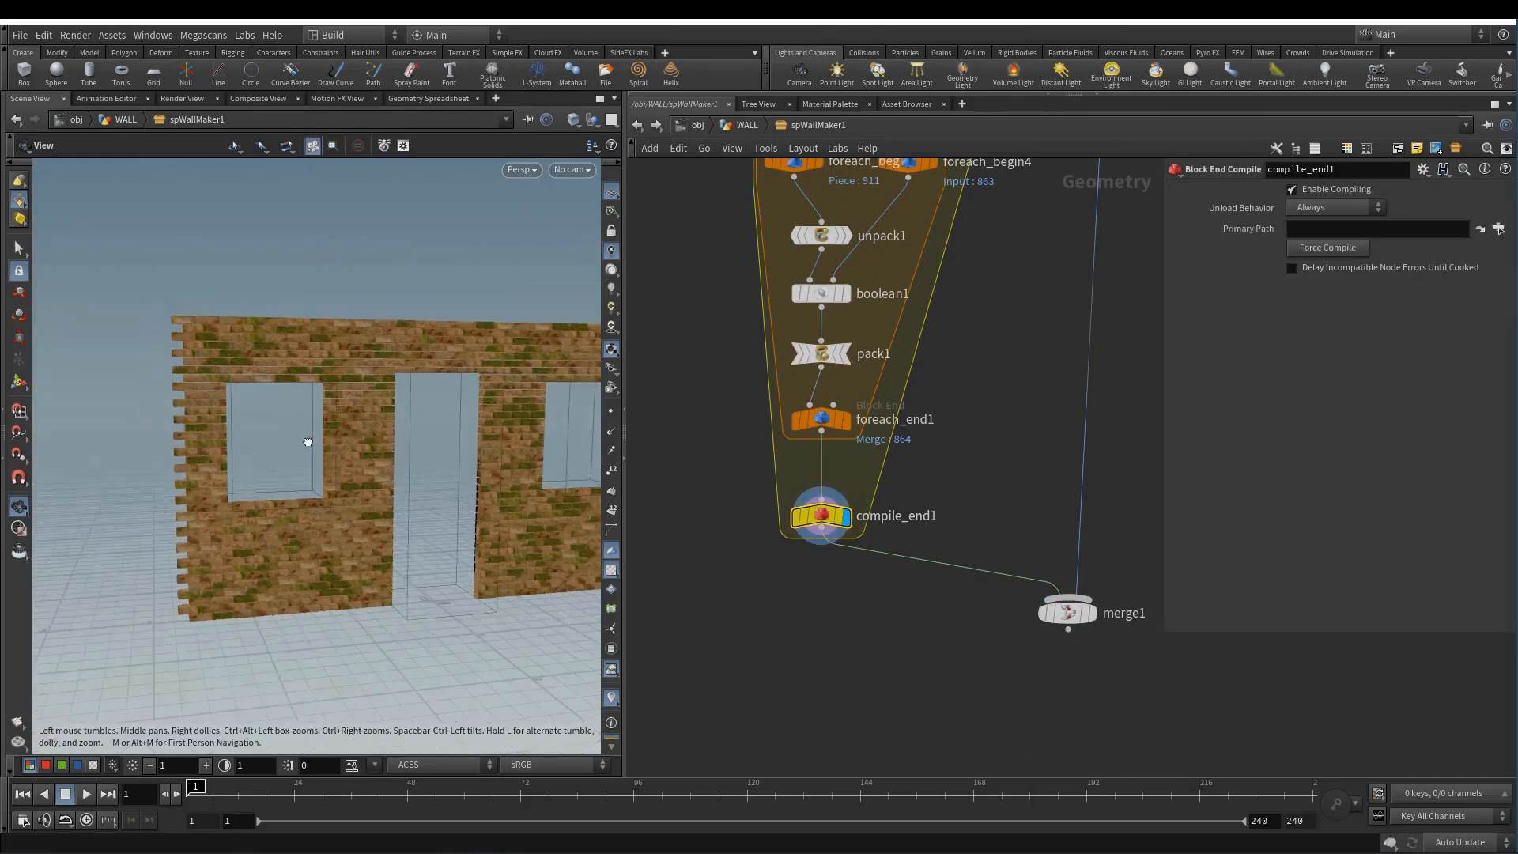
pyautogui.scroll(2, 312, 462)
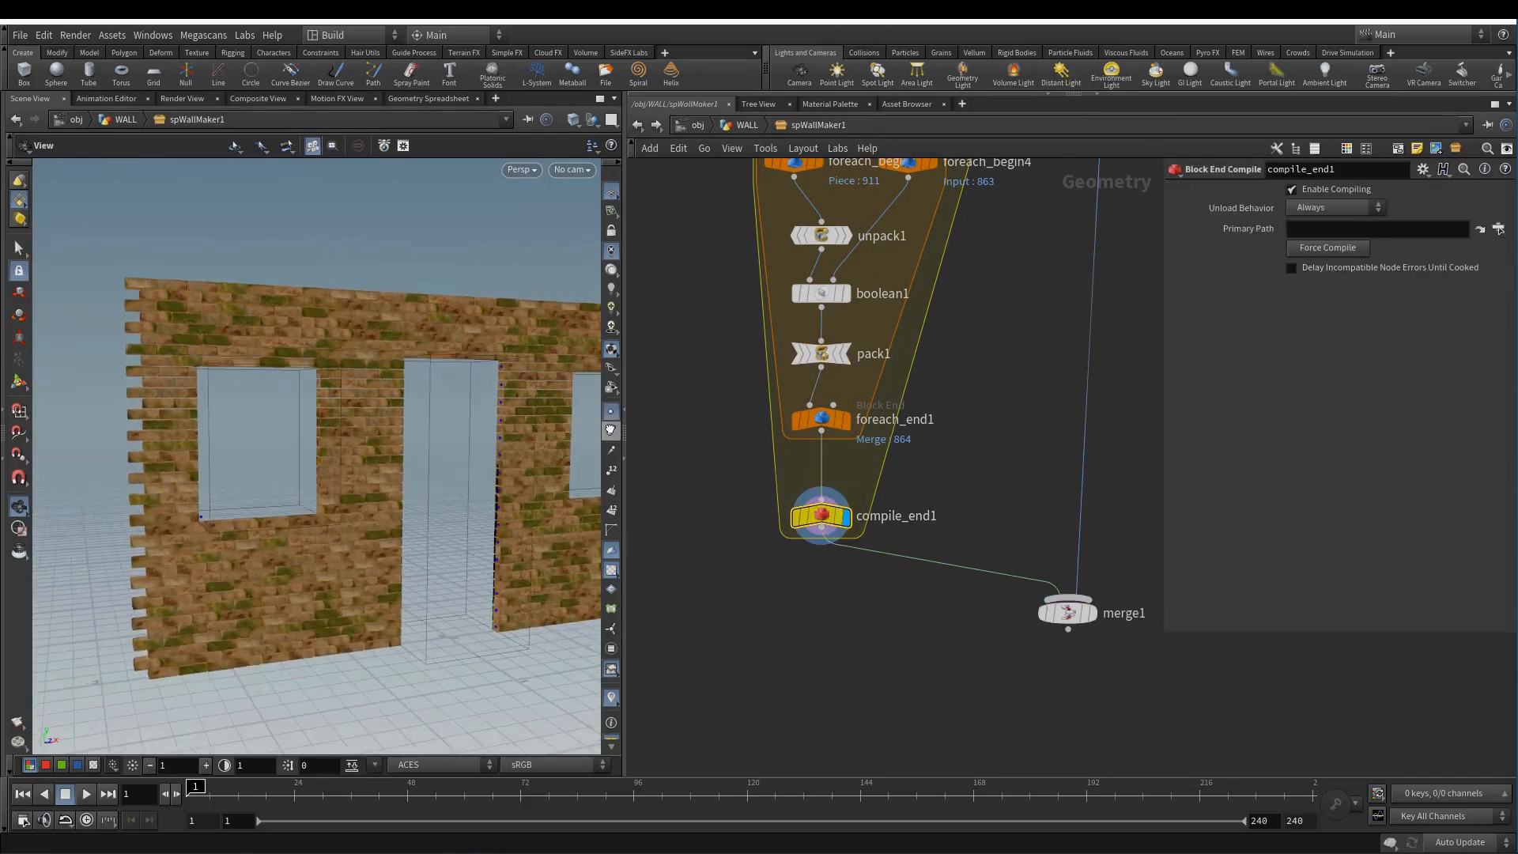
pyautogui.middleClick(814, 522)
pyautogui.moveTo(926, 456); pyautogui.dragTo(940, 559, button='middle')
# - Enable Single Pass on foreach_end1 and go through the individual brick iterations up to pass 53
pyautogui.click(836, 524)
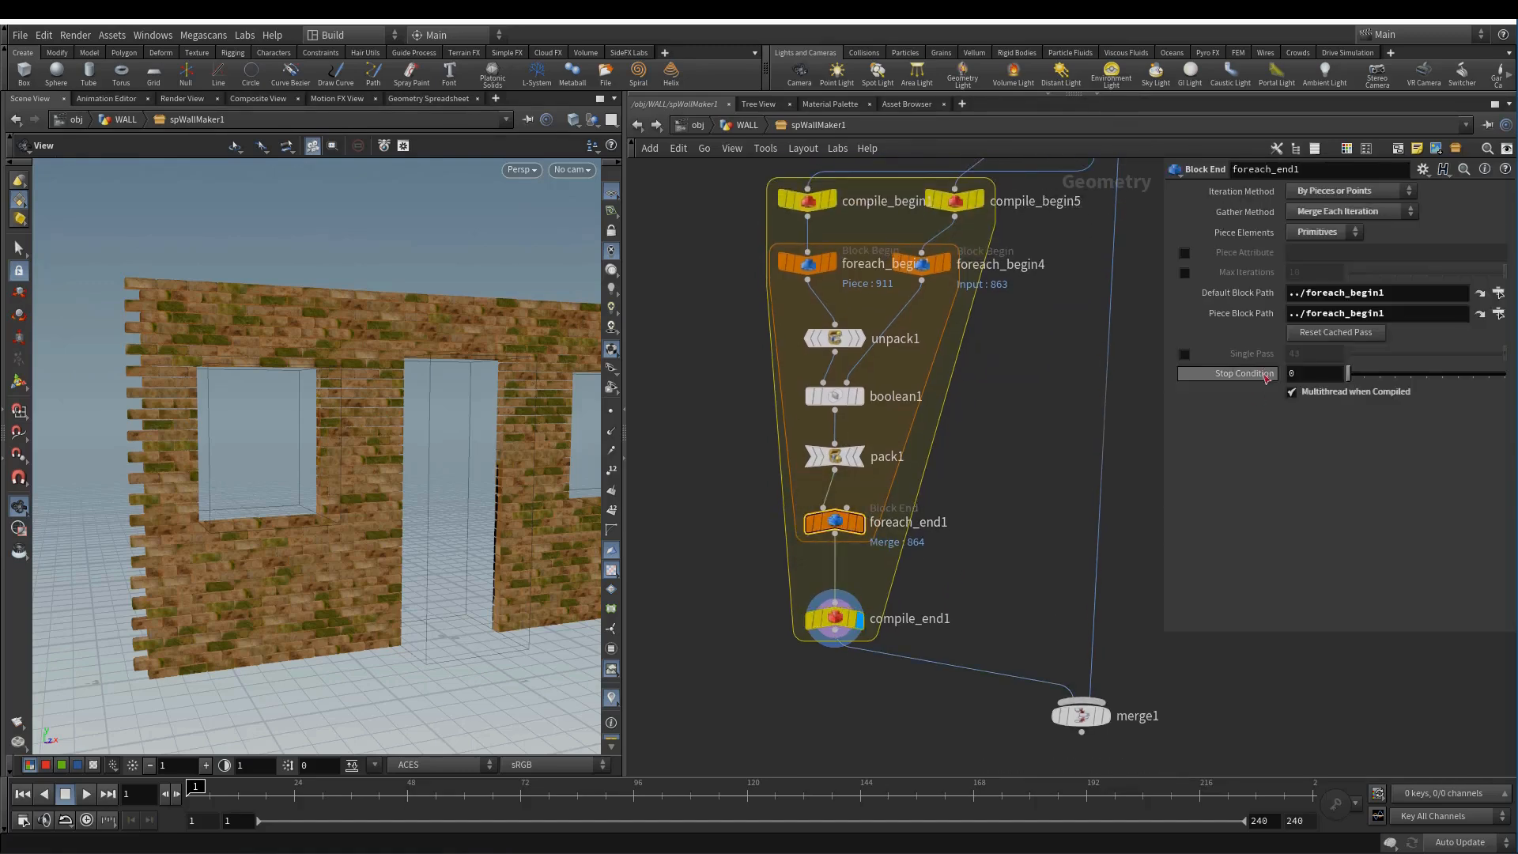
pyautogui.click(1185, 353)
pyautogui.moveTo(413, 533); pyautogui.dragTo(355, 518)
pyautogui.moveTo(281, 605); pyautogui.dragTo(303, 593)
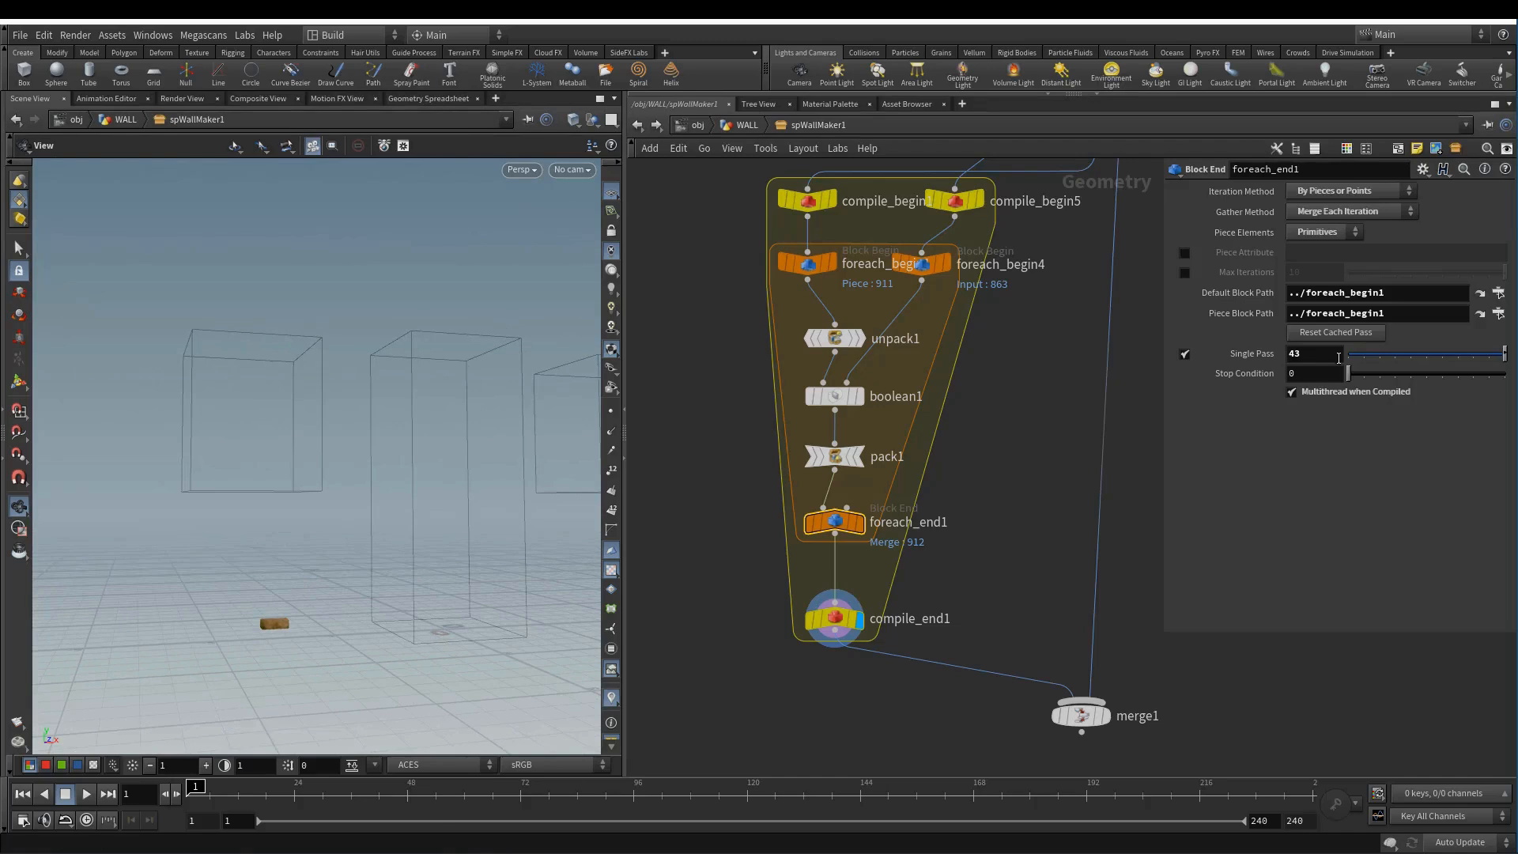
pyautogui.moveTo(1311, 354); pyautogui.dragTo(1339, 358, button='middle')
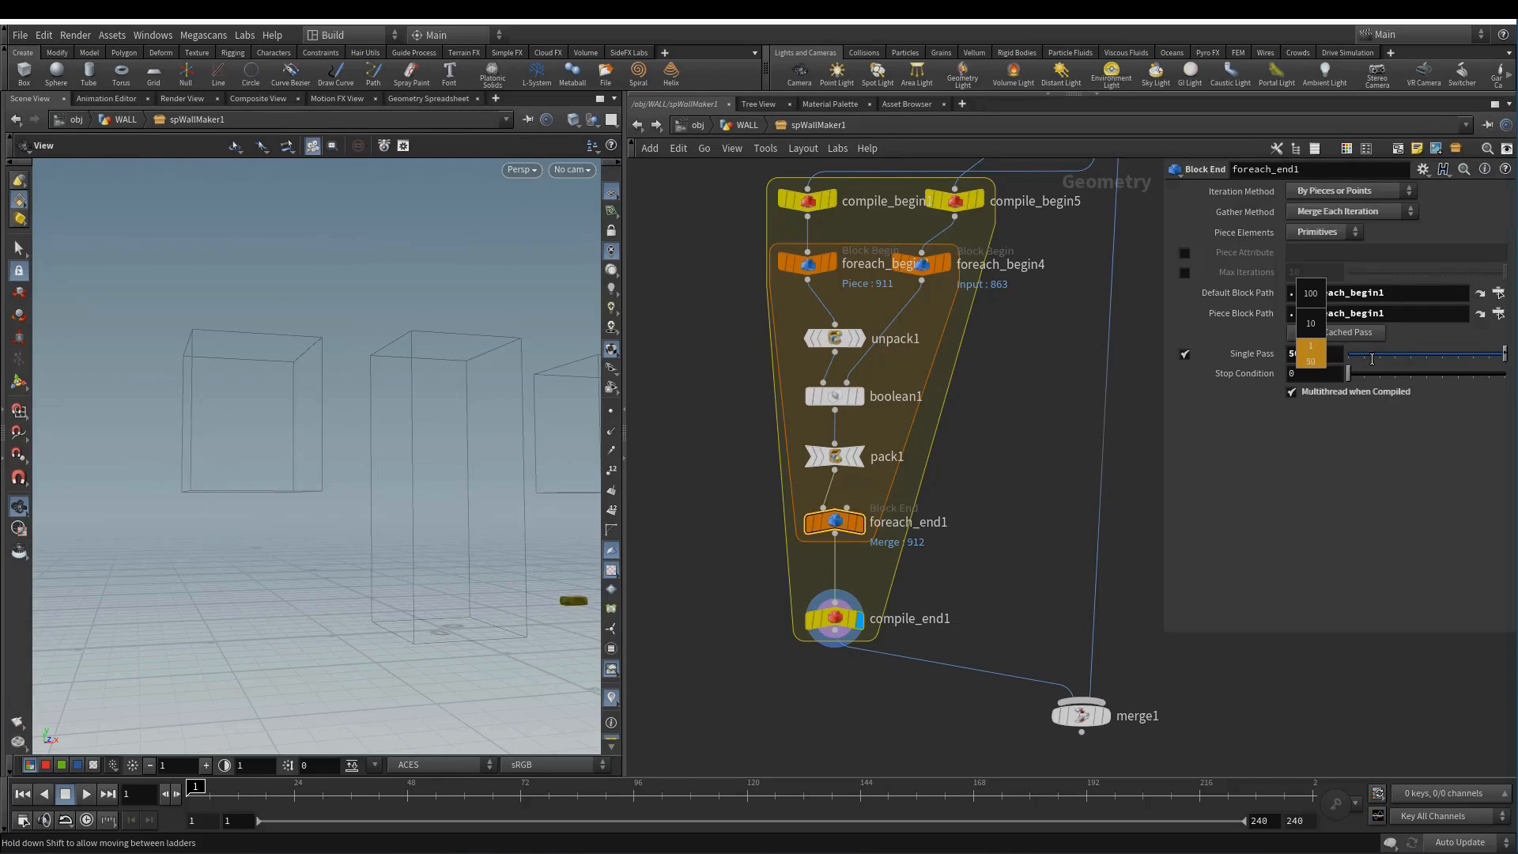
pyautogui.moveTo(1371, 356); pyautogui.dragTo(1377, 355, button='middle')
pyautogui.moveTo(468, 492); pyautogui.dragTo(325, 437)
pyautogui.moveTo(326, 436); pyautogui.dragTo(323, 418, button='right')
pyautogui.moveTo(1329, 356); pyautogui.dragTo(1376, 358, button='middle')
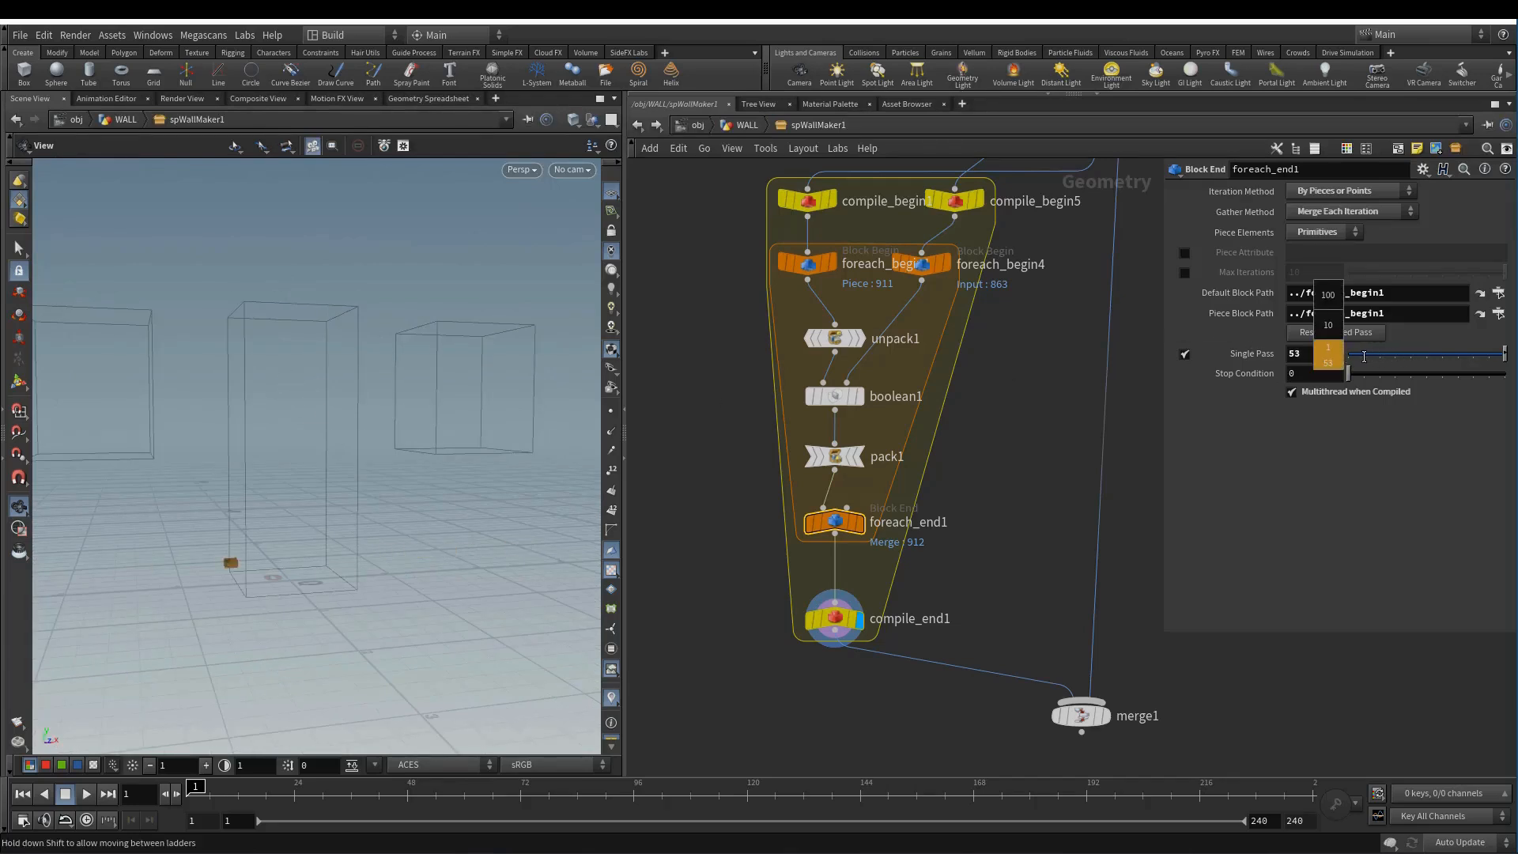
pyautogui.moveTo(395, 558); pyautogui.dragTo(403, 606, button='right')
pyautogui.moveTo(281, 546); pyautogui.dragTo(345, 495)
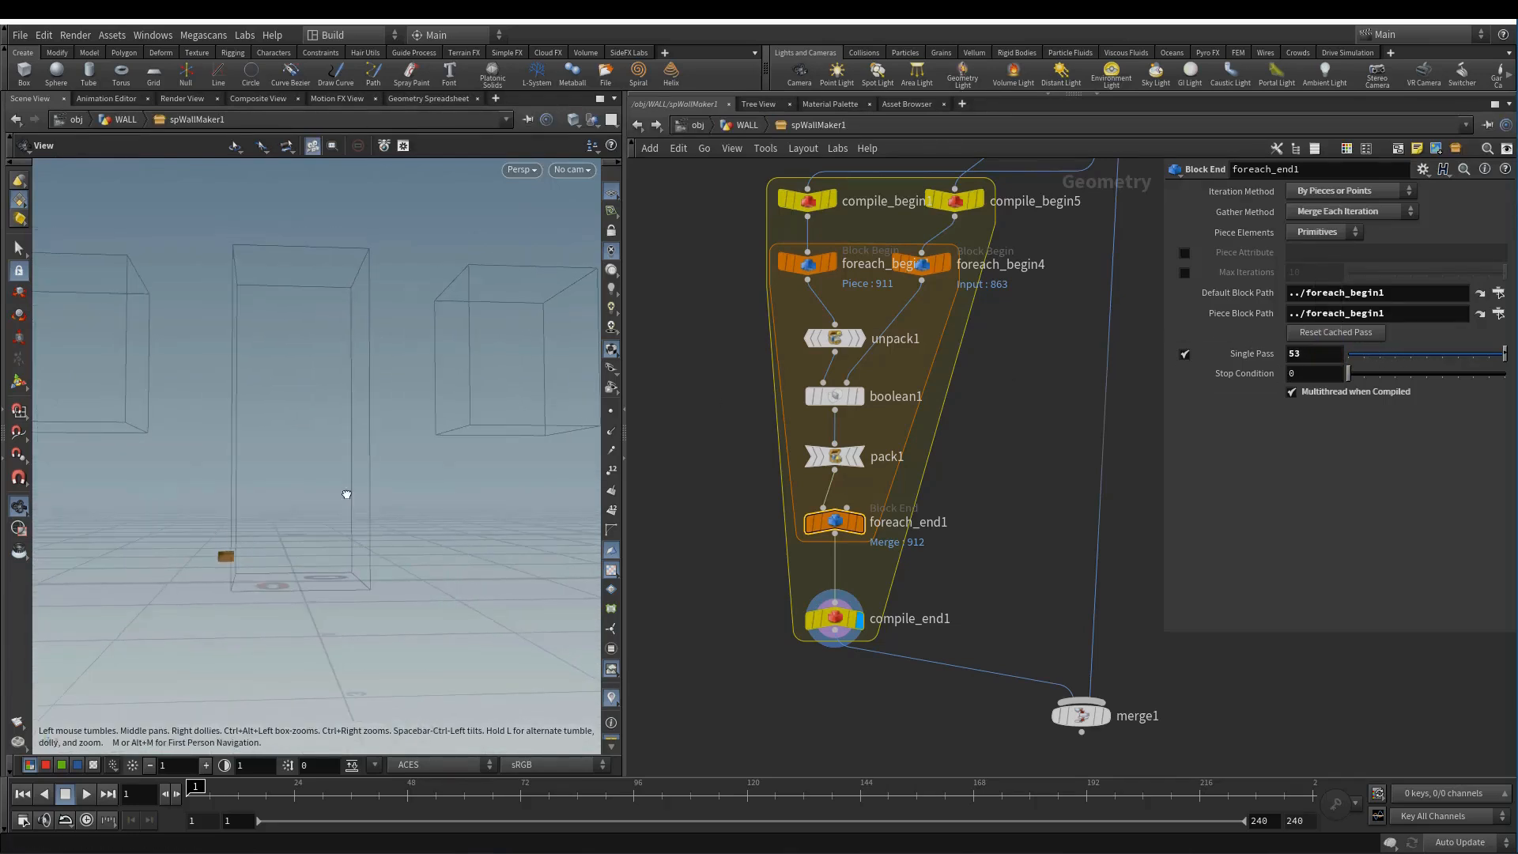
# - Set foreach_end1's Single Pass to 54, then examine the door area and the node information of foreach_end1 and compile_end1
pyautogui.click(1290, 354)
pyautogui.write('54')
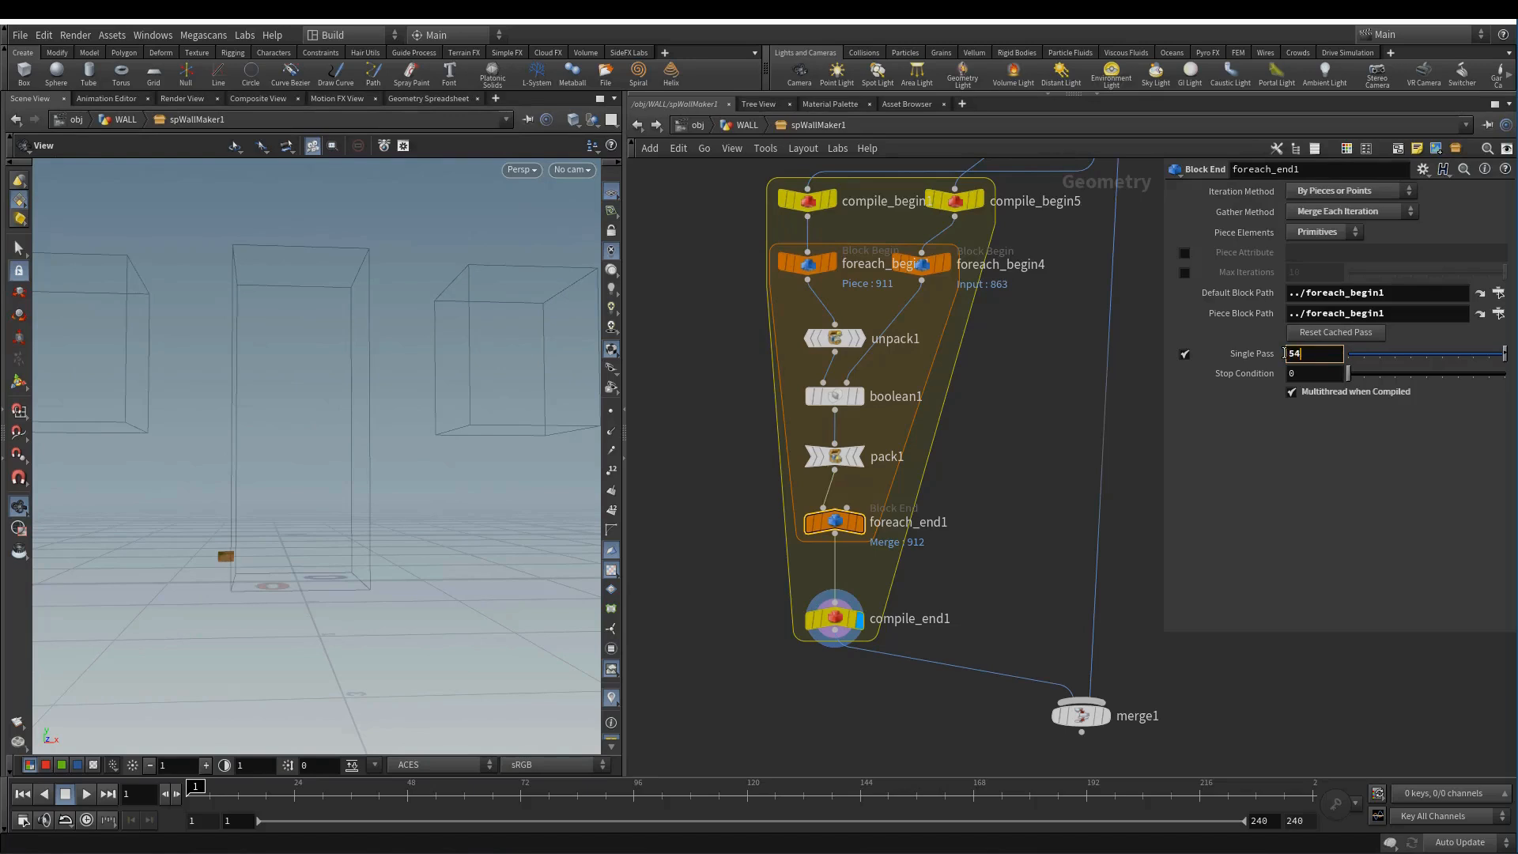
pyautogui.scroll(5, 236, 568)
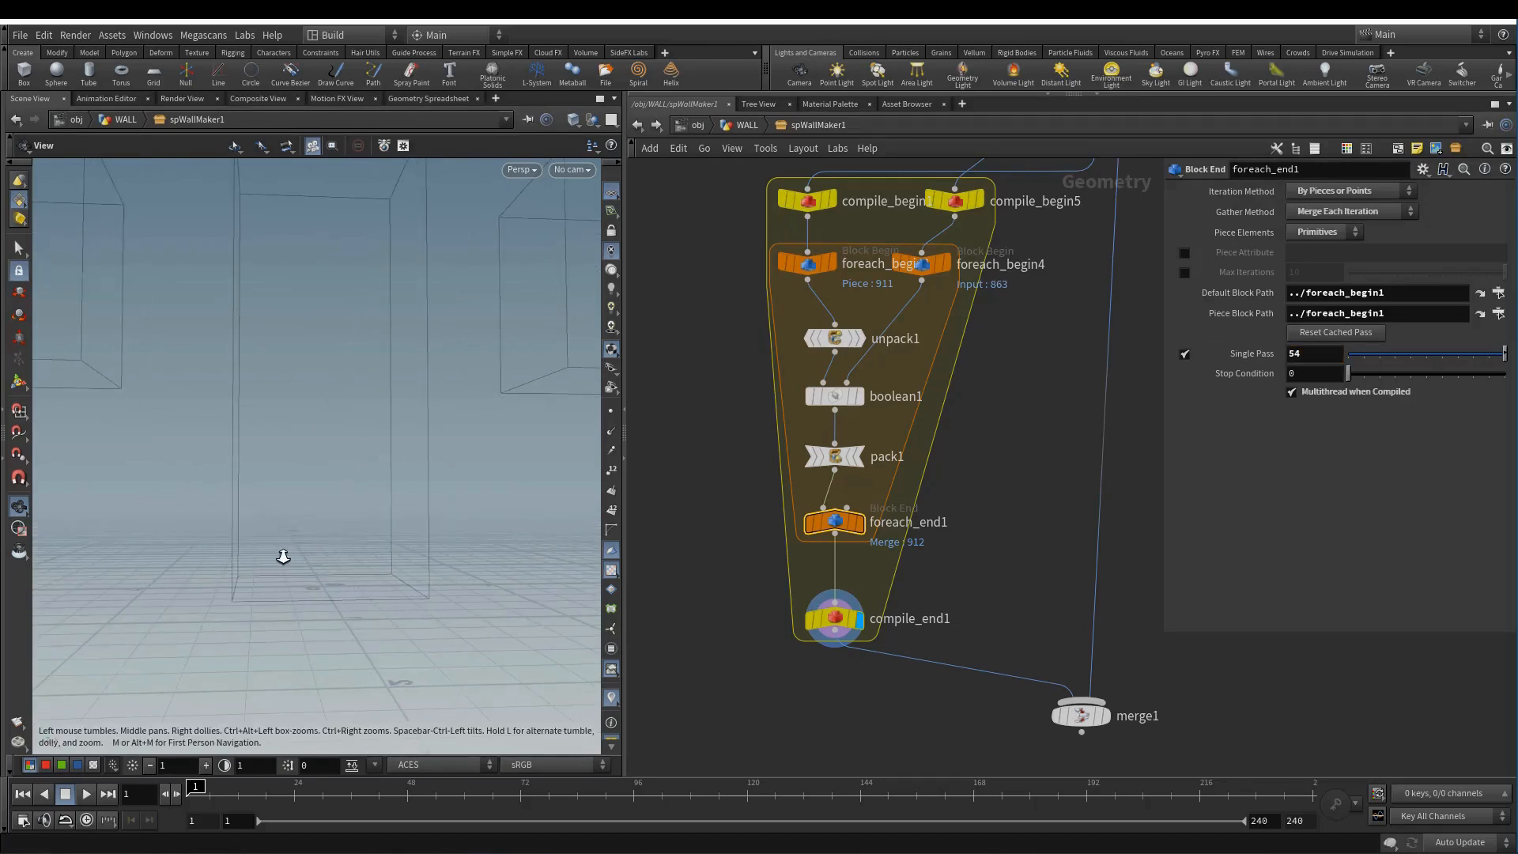
pyautogui.scroll(-3, 271, 565)
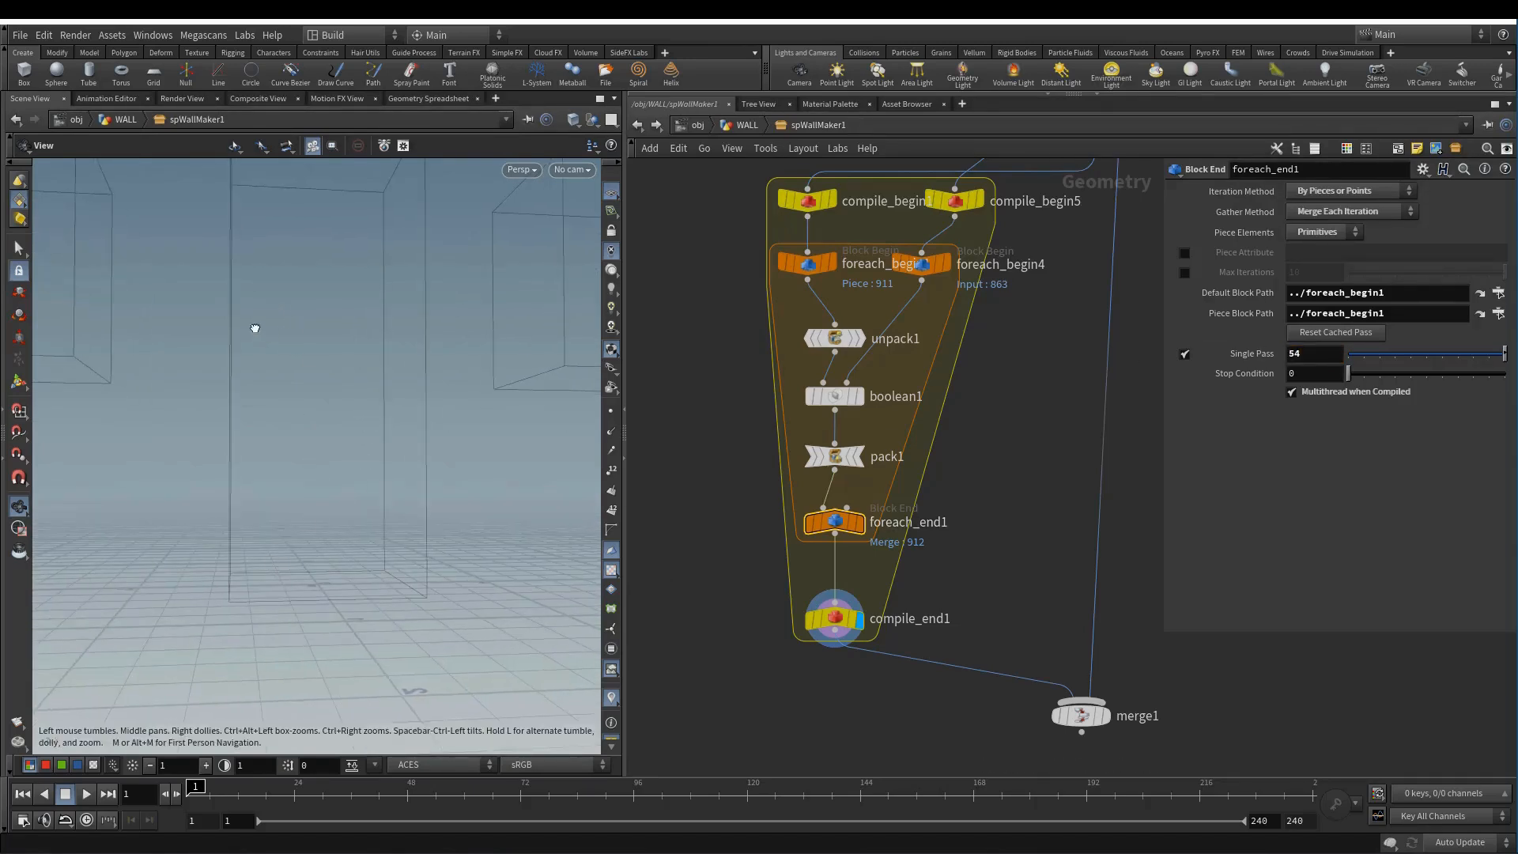
pyautogui.middleClick(842, 519)
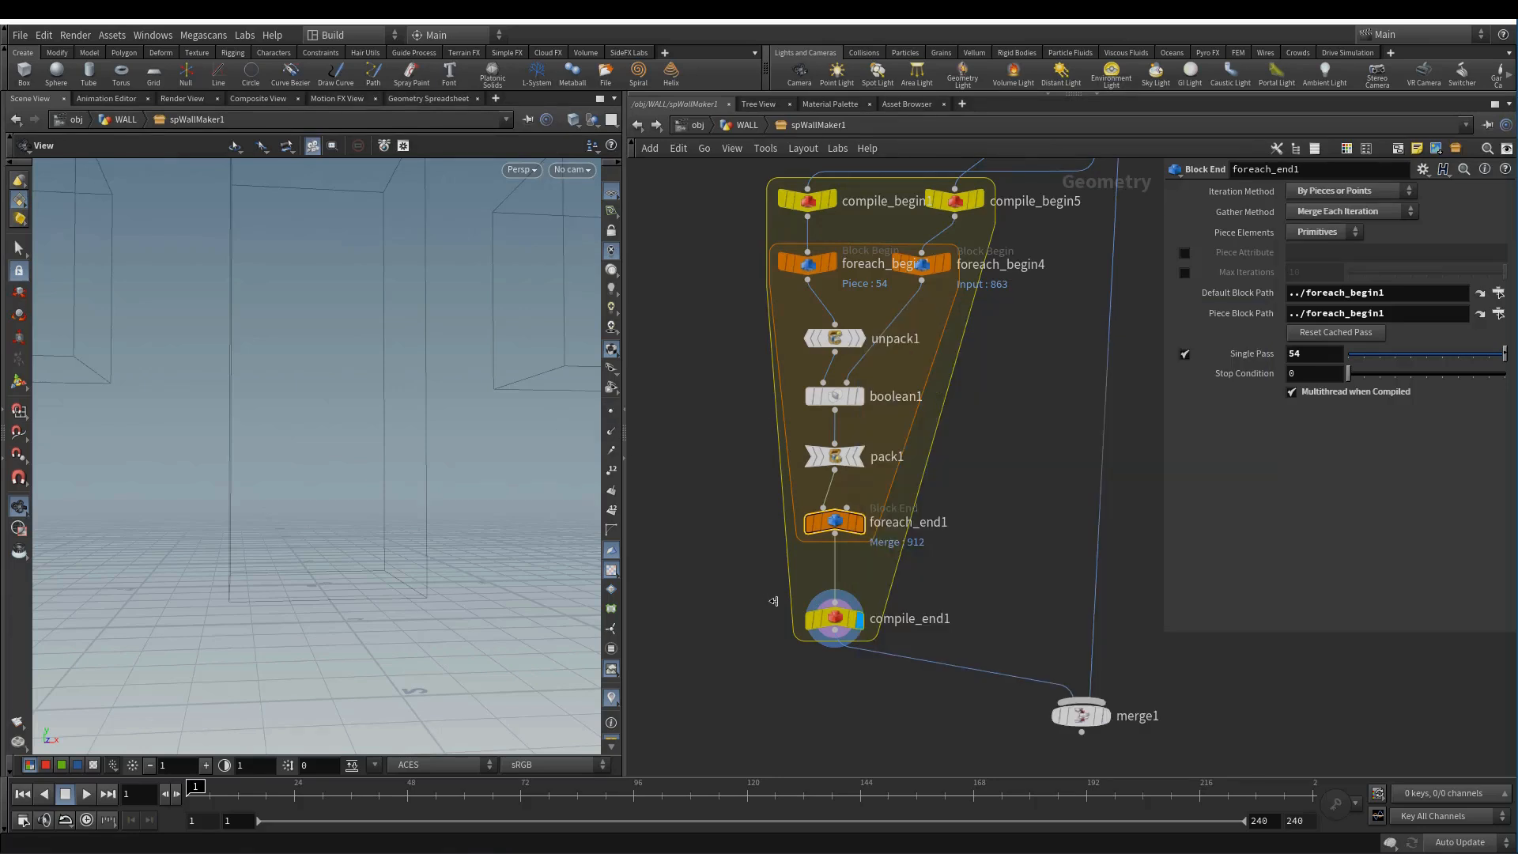
pyautogui.middleClick(832, 612)
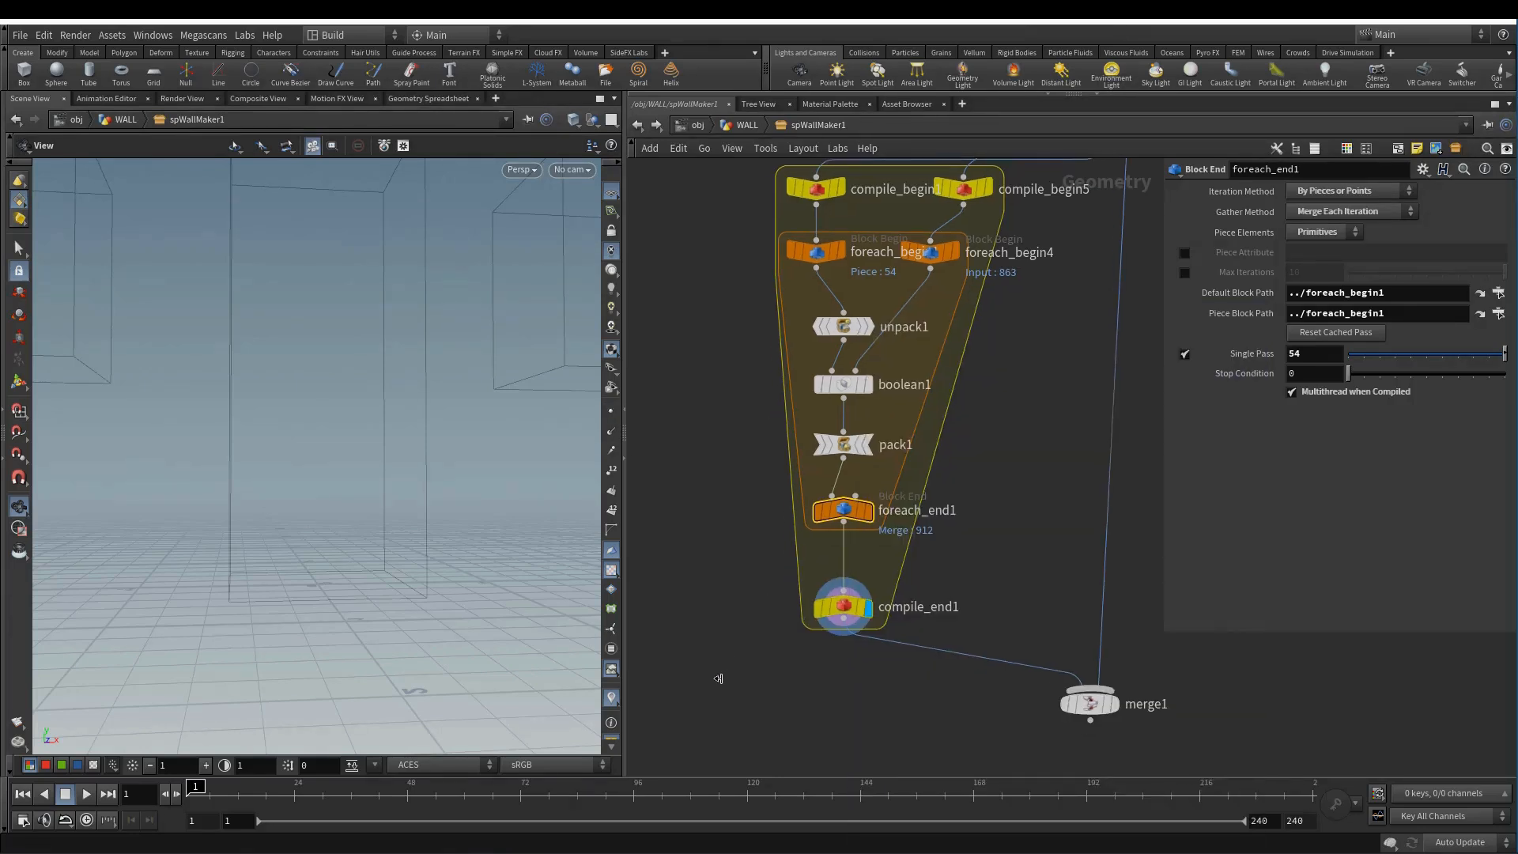
# - Add an Unpack node fed by compile_end1, check its node information and place it clear below the compiled block
pyautogui.press('Tab')
pyautogui.write('unp')
pyautogui.click(886, 102)
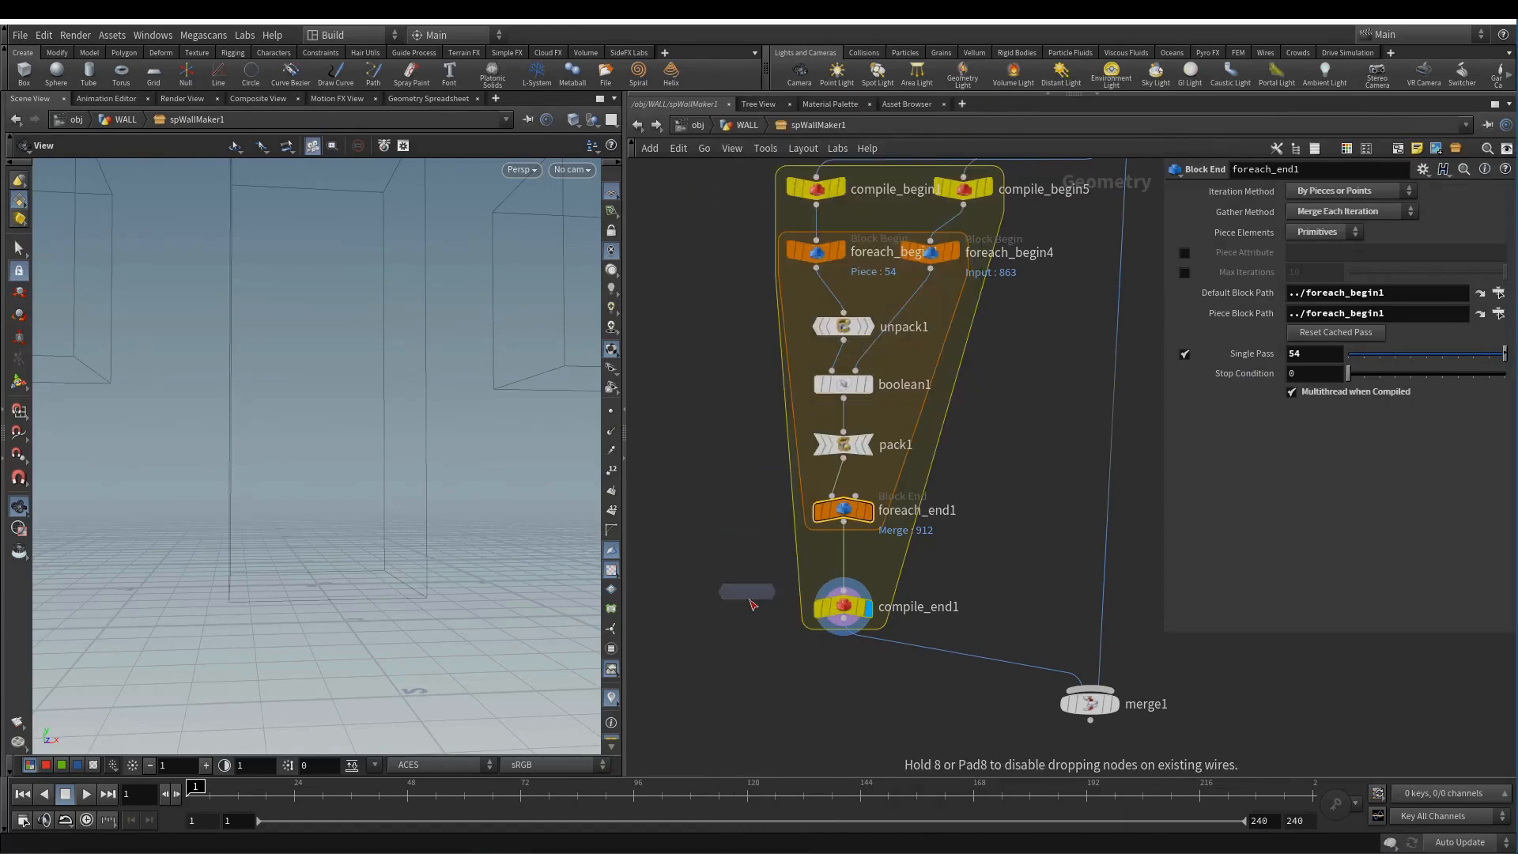
pyautogui.click(750, 661)
pyautogui.middleClick(751, 662)
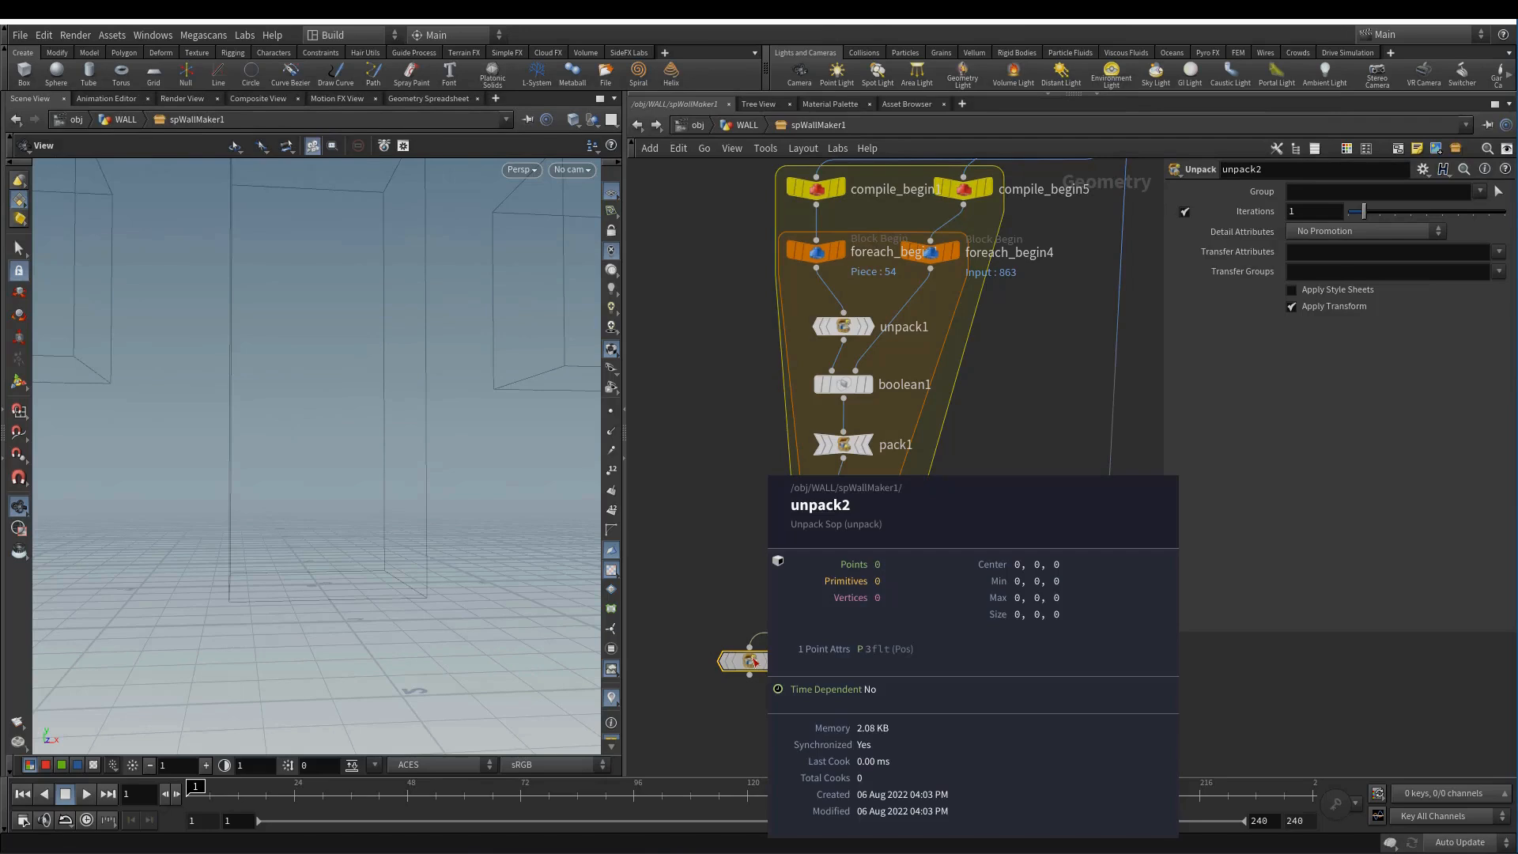
pyautogui.moveTo(878, 724); pyautogui.dragTo(872, 695, button='middle')
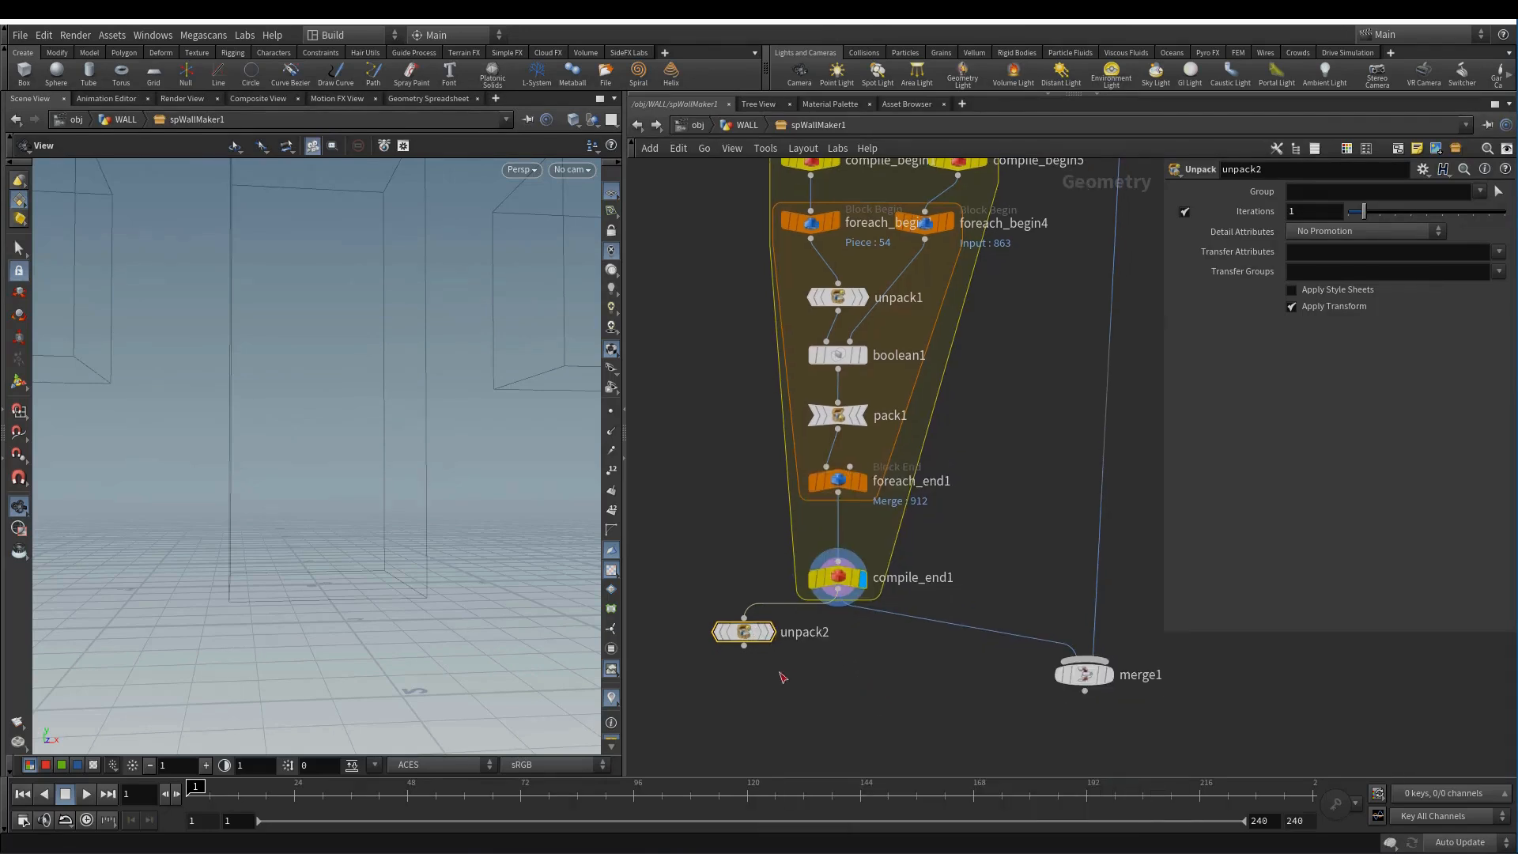
pyautogui.moveTo(750, 642); pyautogui.dragTo(736, 662)
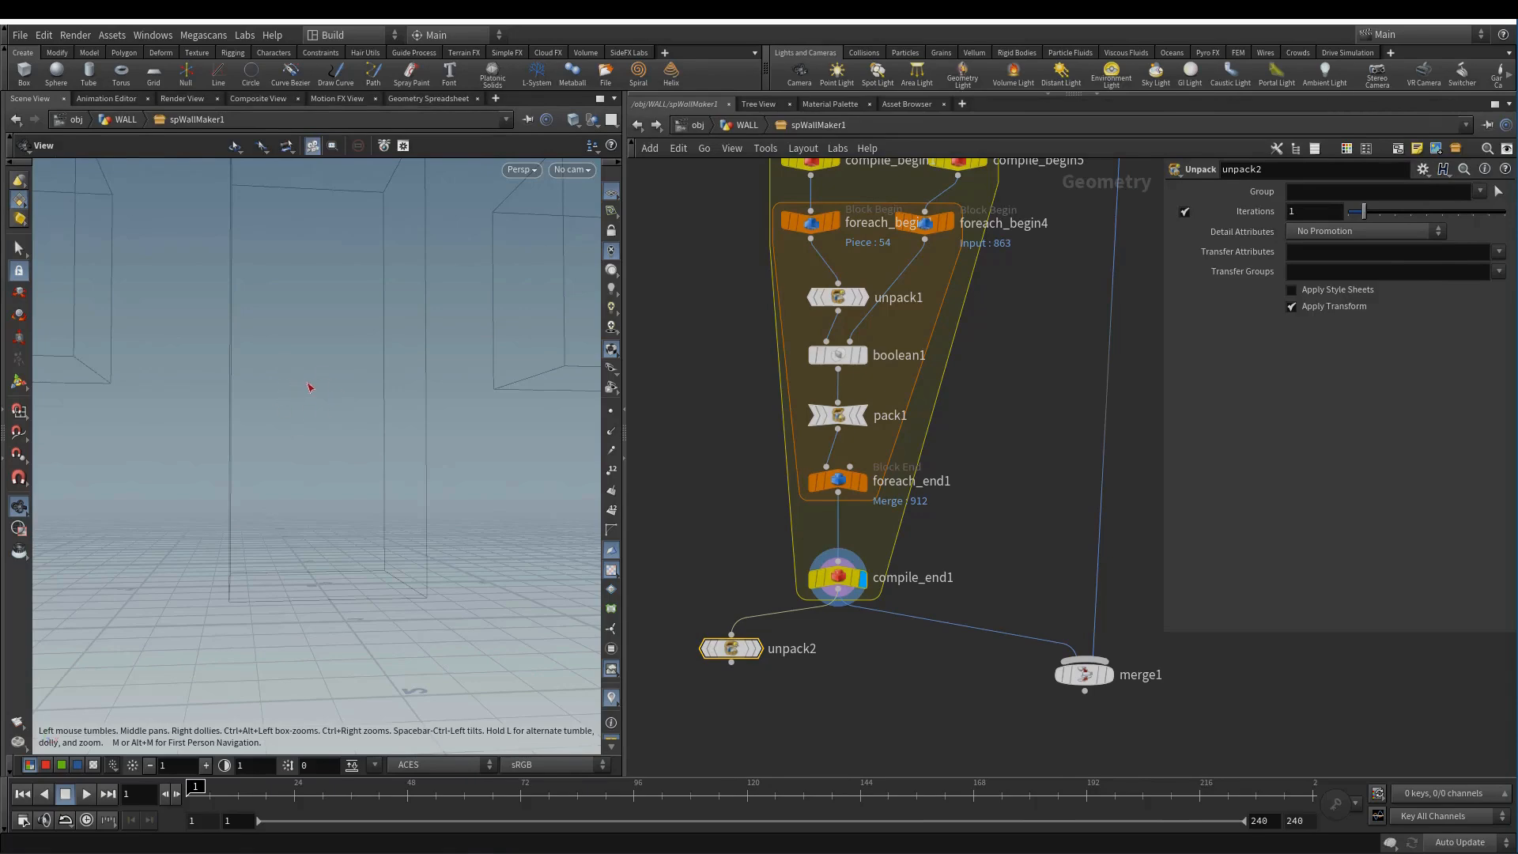
# - Check the node information of compile_end1, foreach_end1, boolean1 and pack1 for the current single pass
pyautogui.middleClick(836, 567)
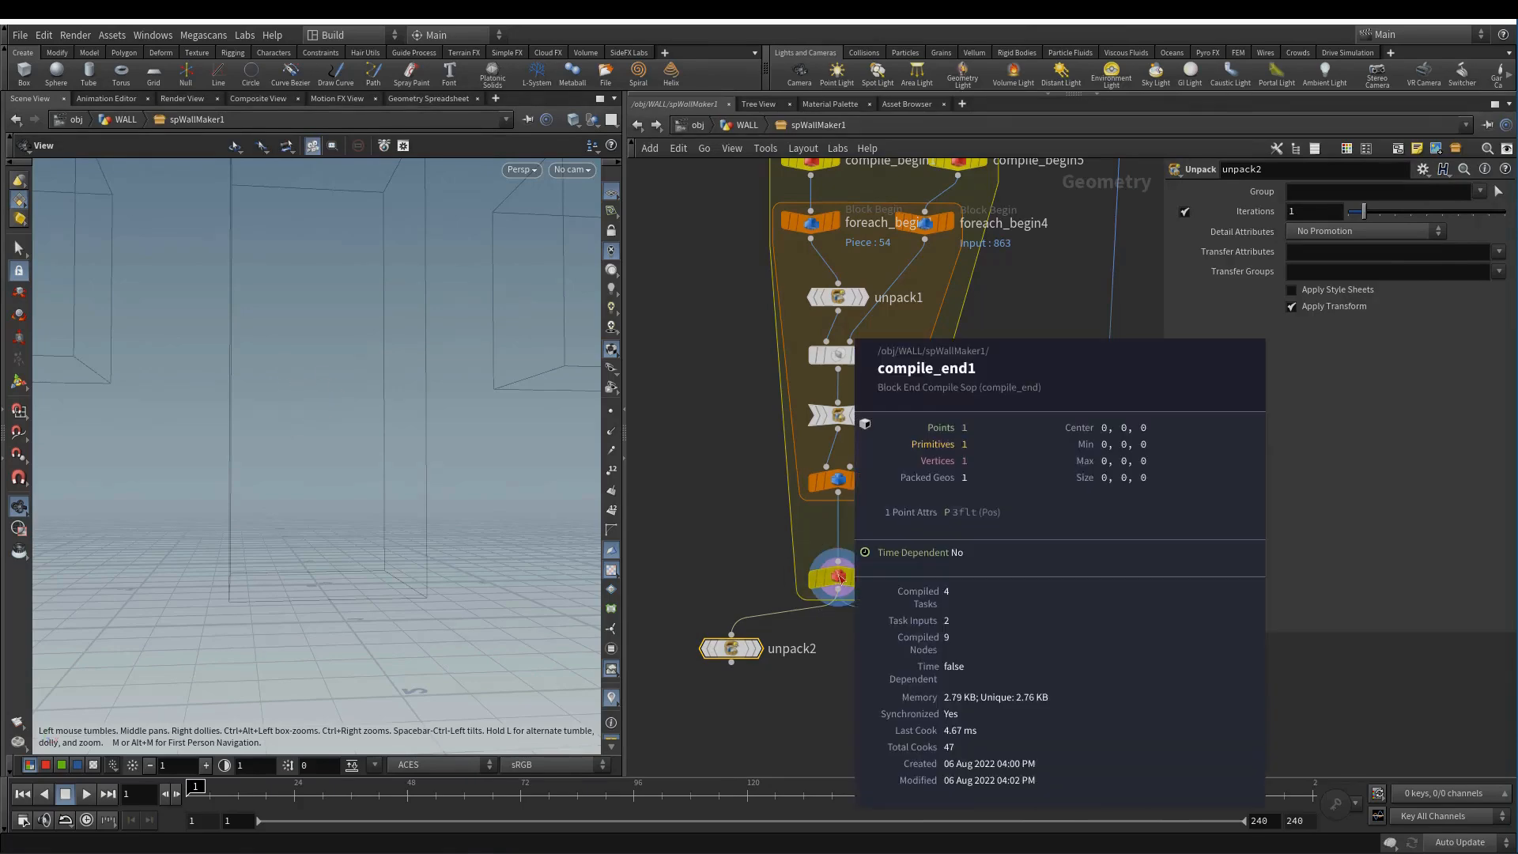
pyautogui.middleClick(838, 480)
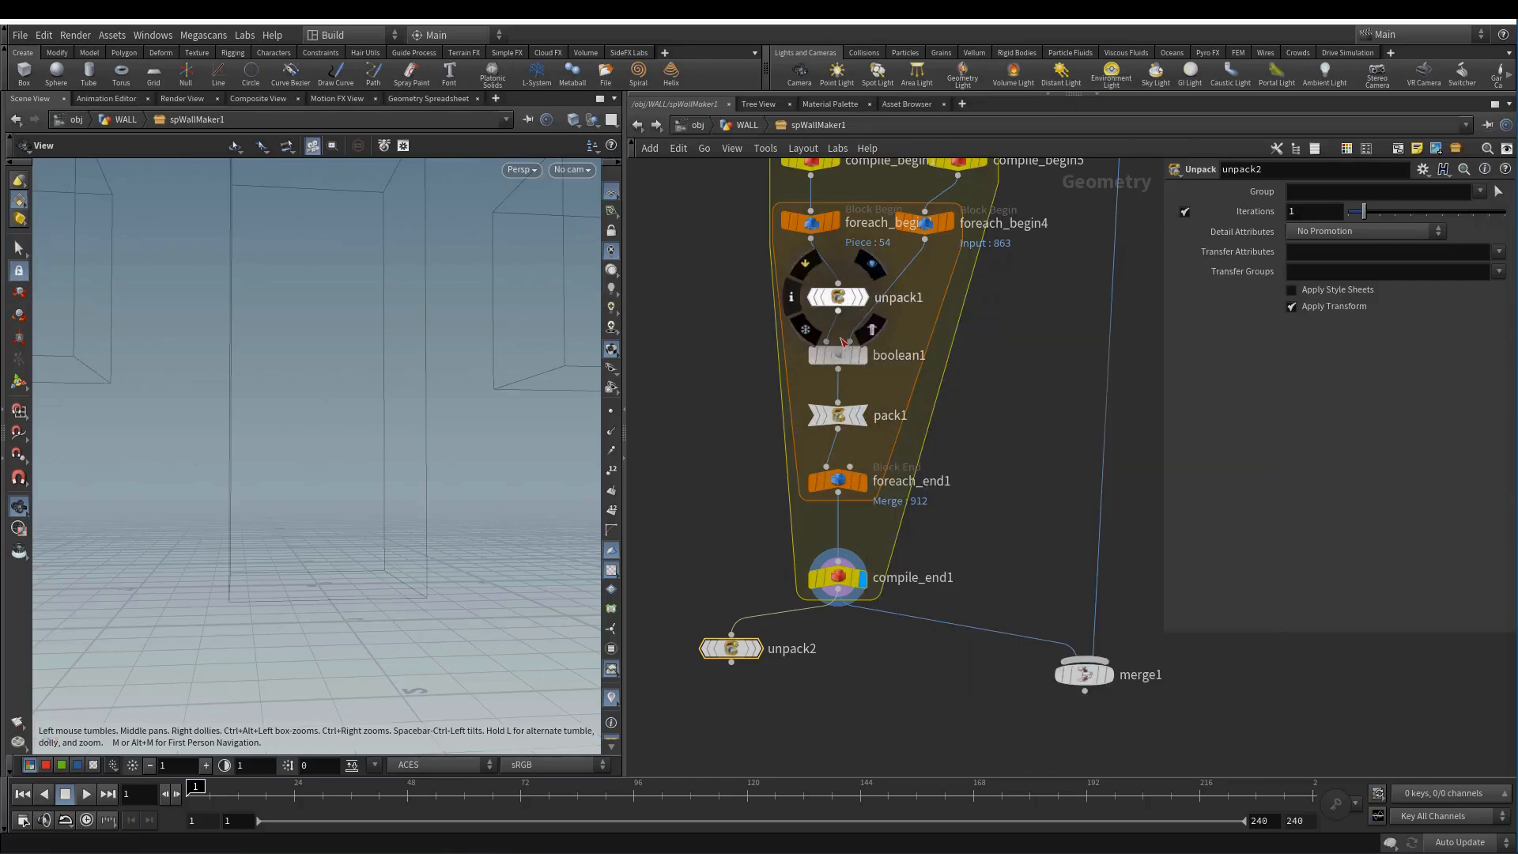
pyautogui.middleClick(845, 363)
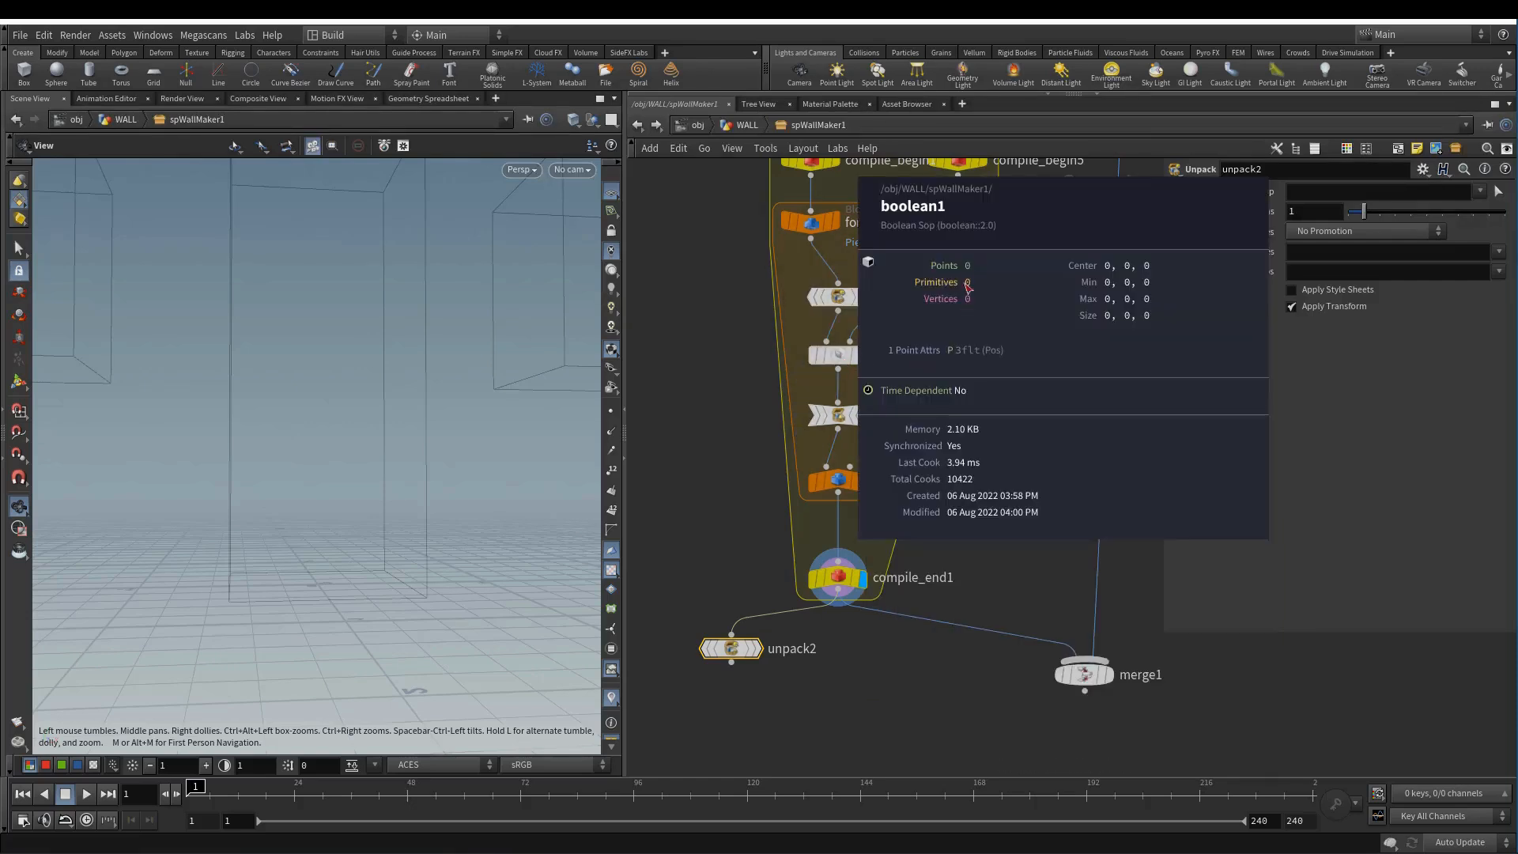
pyautogui.middleClick(843, 420)
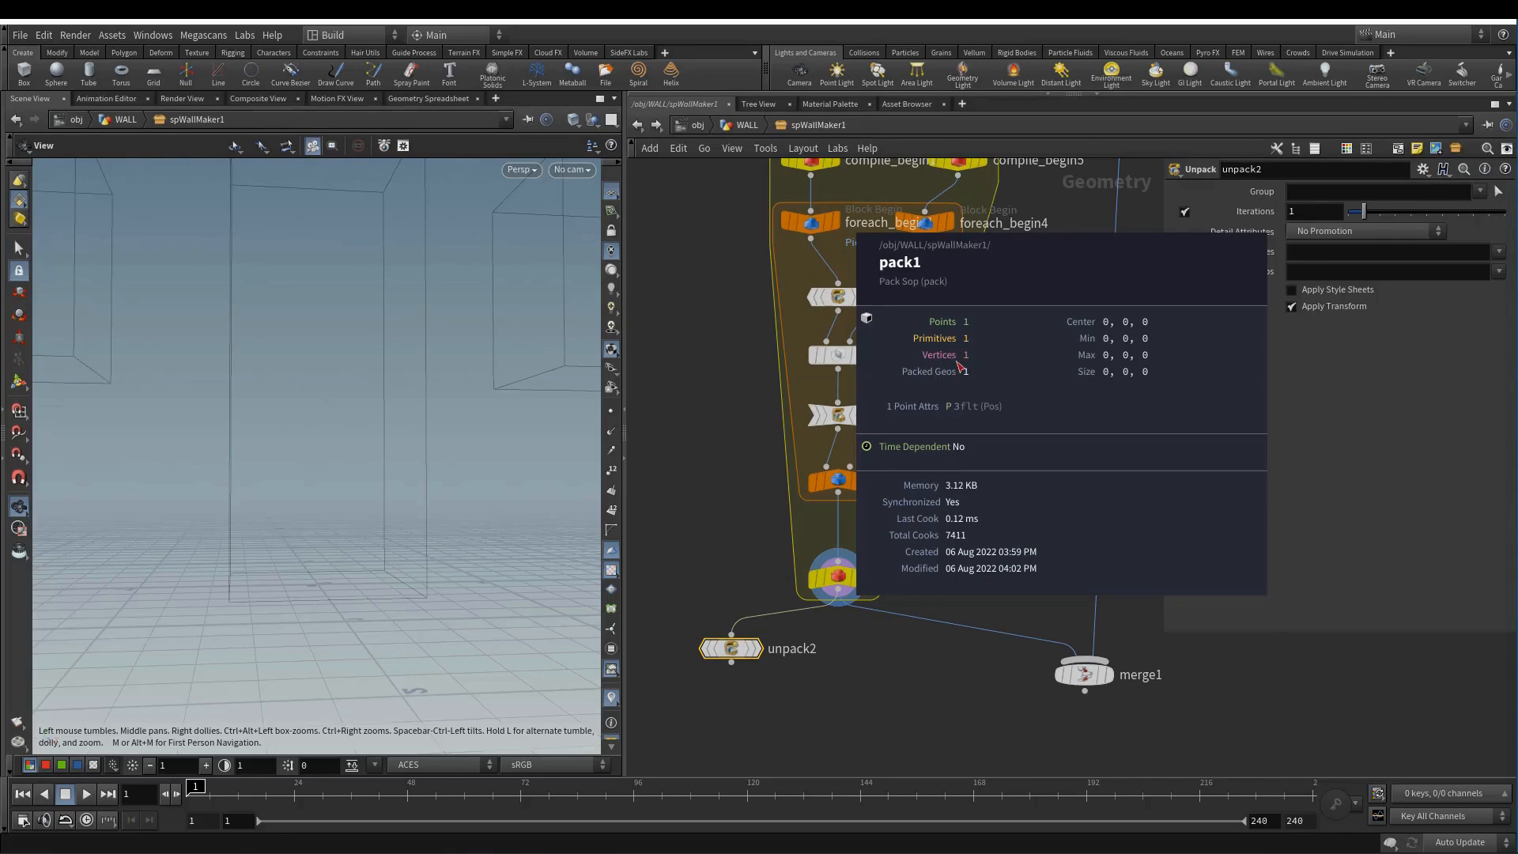
# - Rearrange the loop nodes so that pack1 sits aside from boolean1, and recheck boolean1's node information
pyautogui.moveTo(1023, 420); pyautogui.dragTo(1035, 524, button='middle')
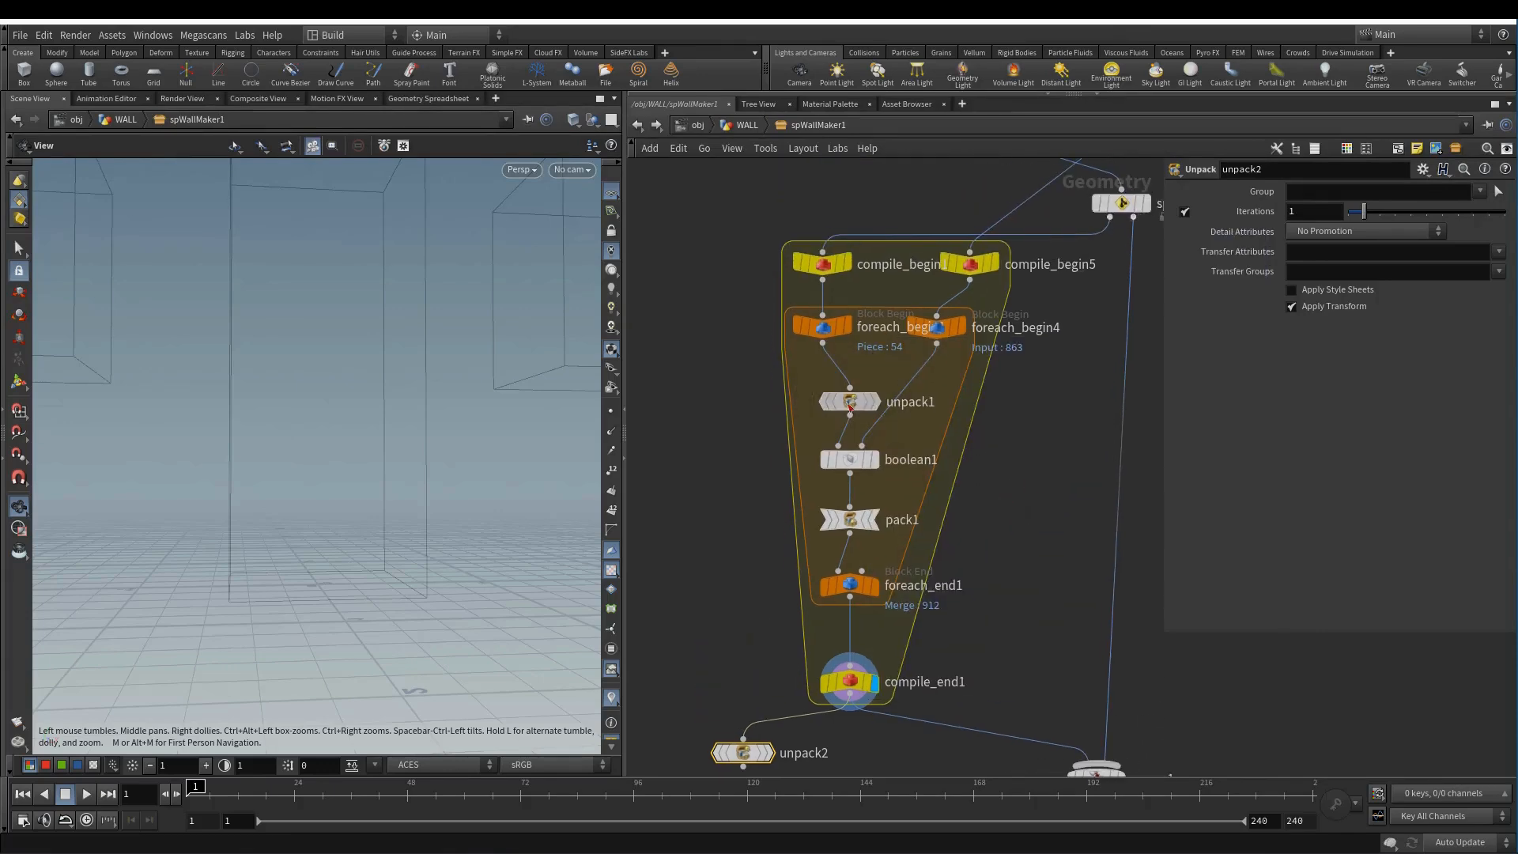
pyautogui.moveTo(853, 460); pyautogui.dragTo(867, 449)
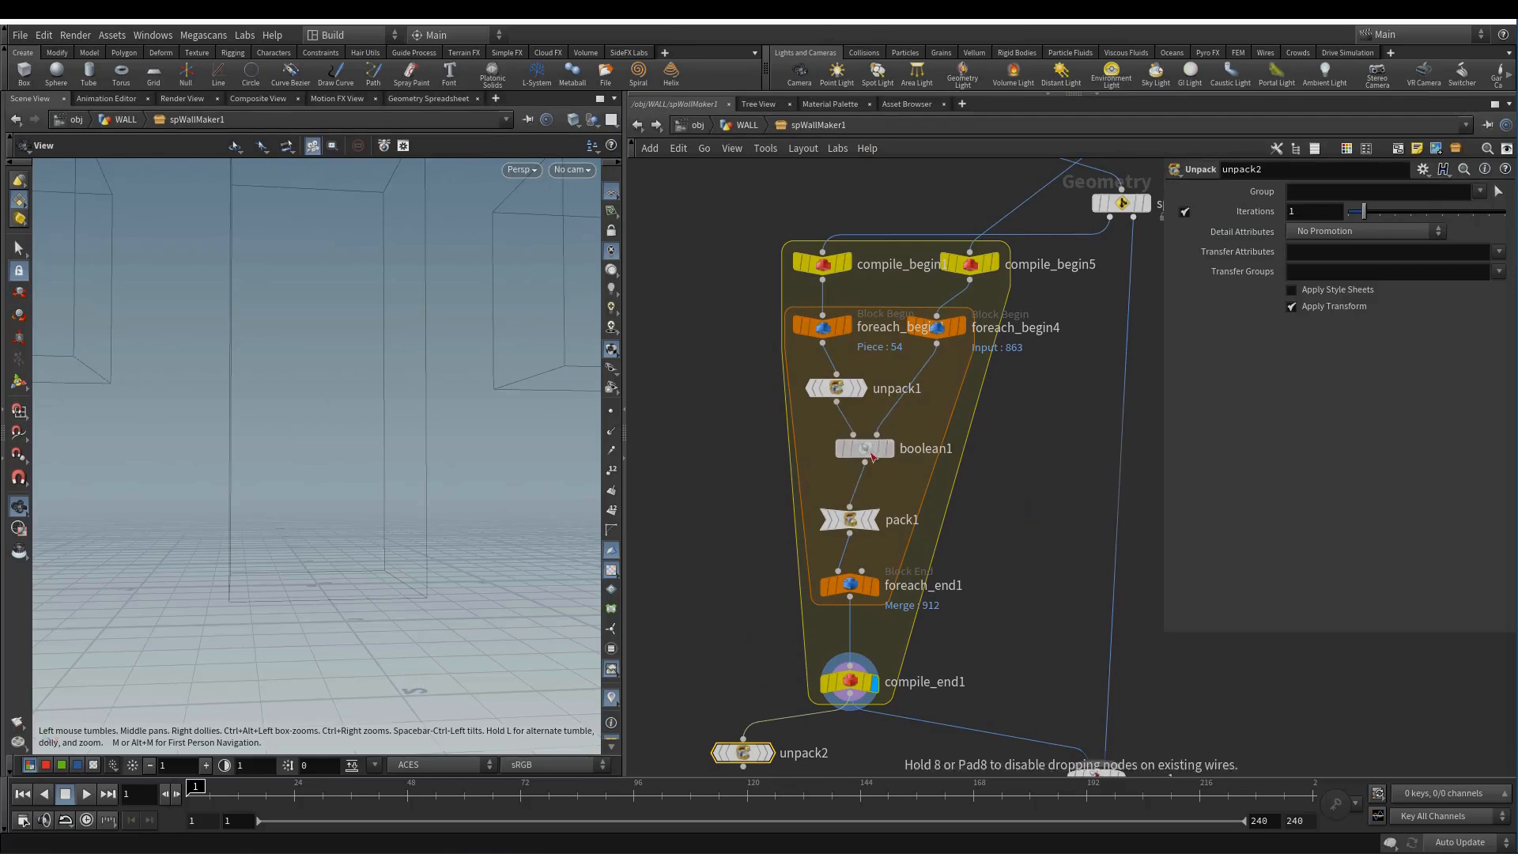
pyautogui.click(852, 522)
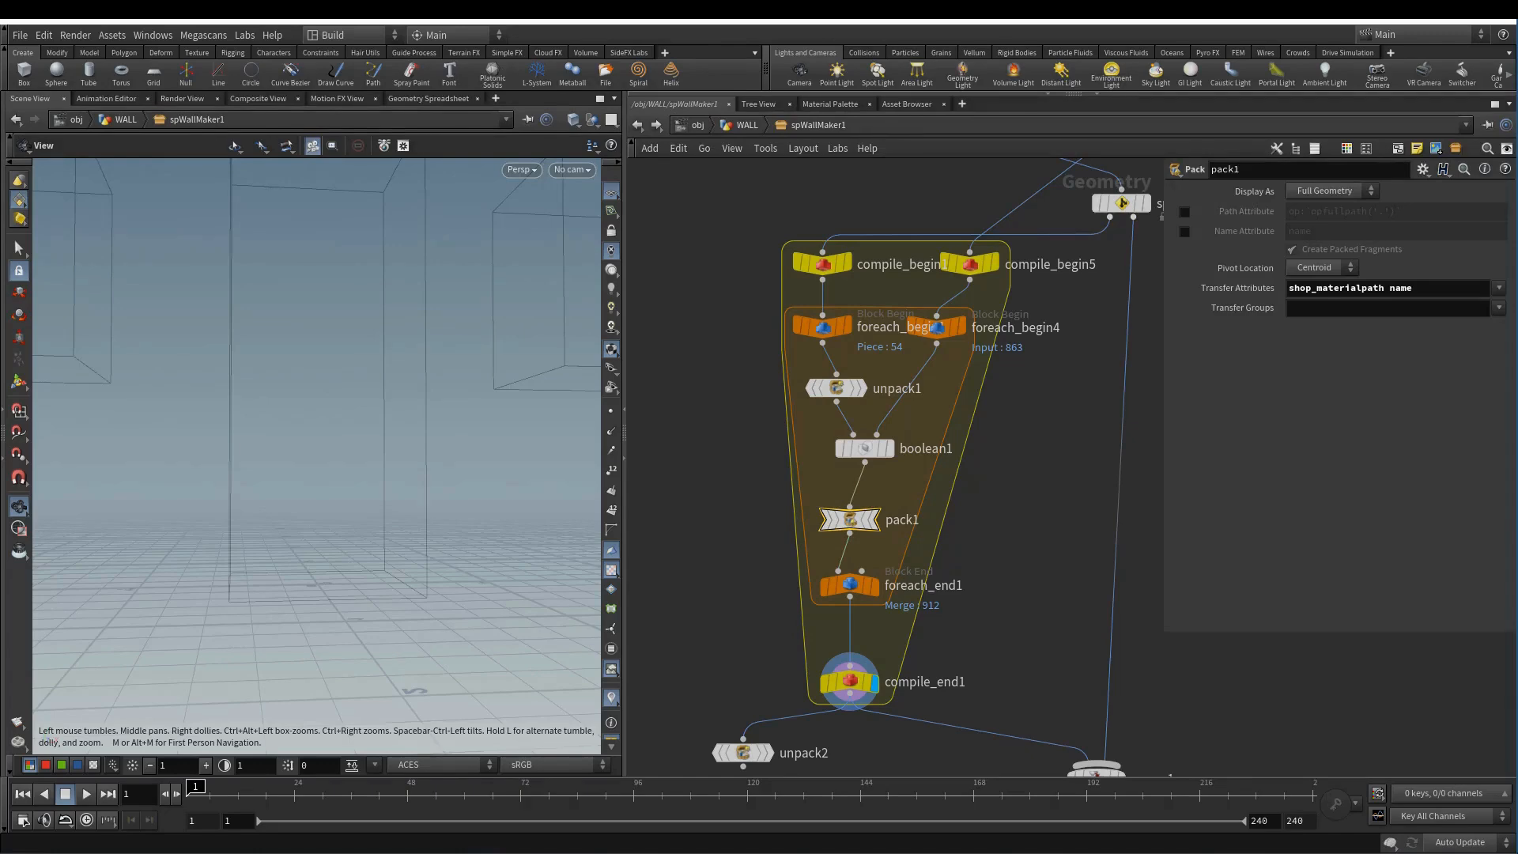
pyautogui.moveTo(864, 449); pyautogui.dragTo(848, 444)
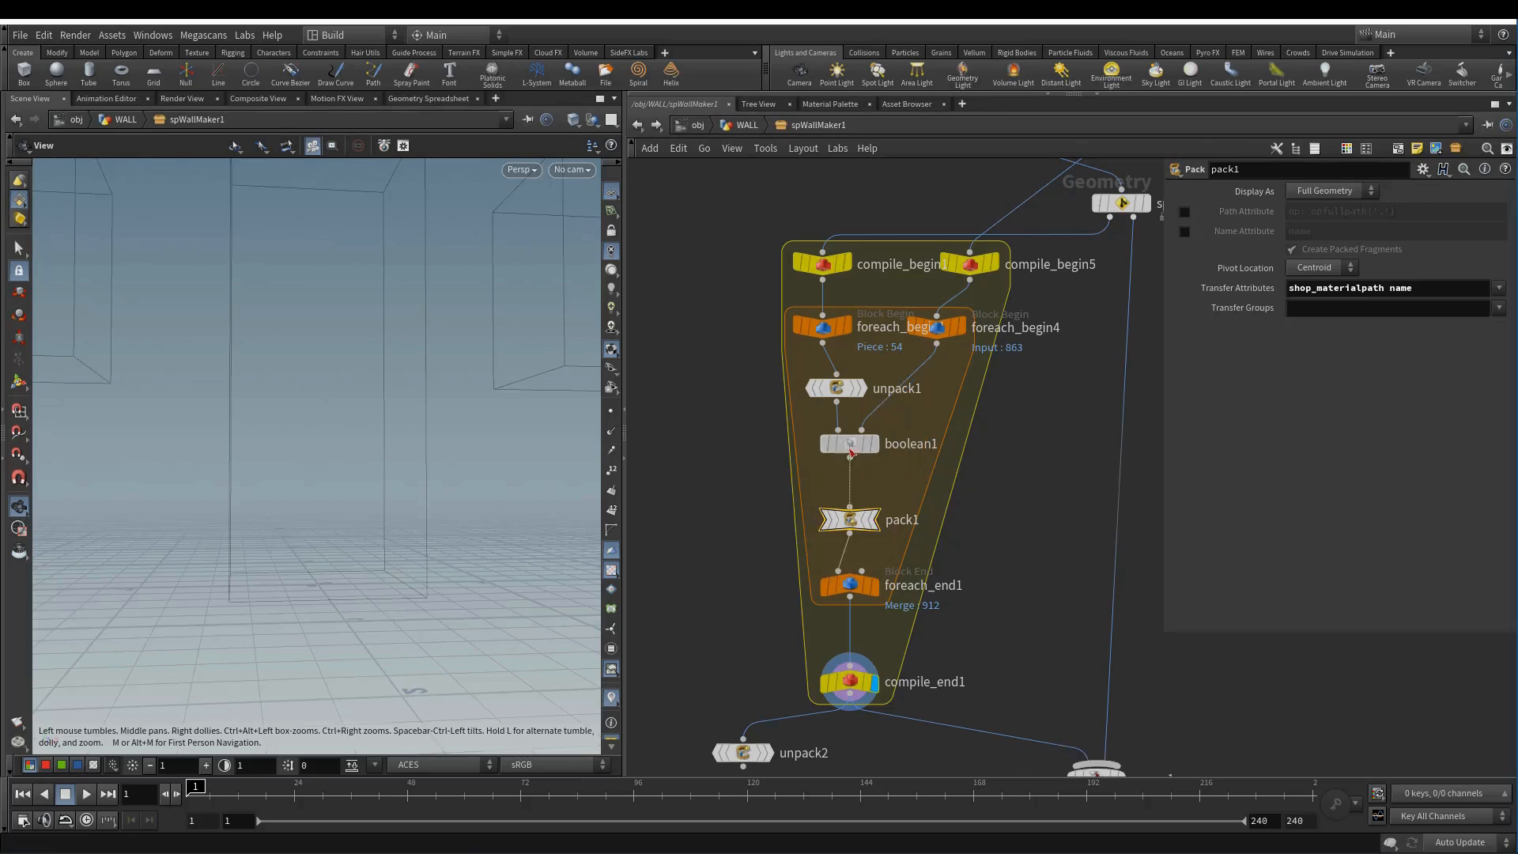
pyautogui.moveTo(844, 514); pyautogui.dragTo(774, 510)
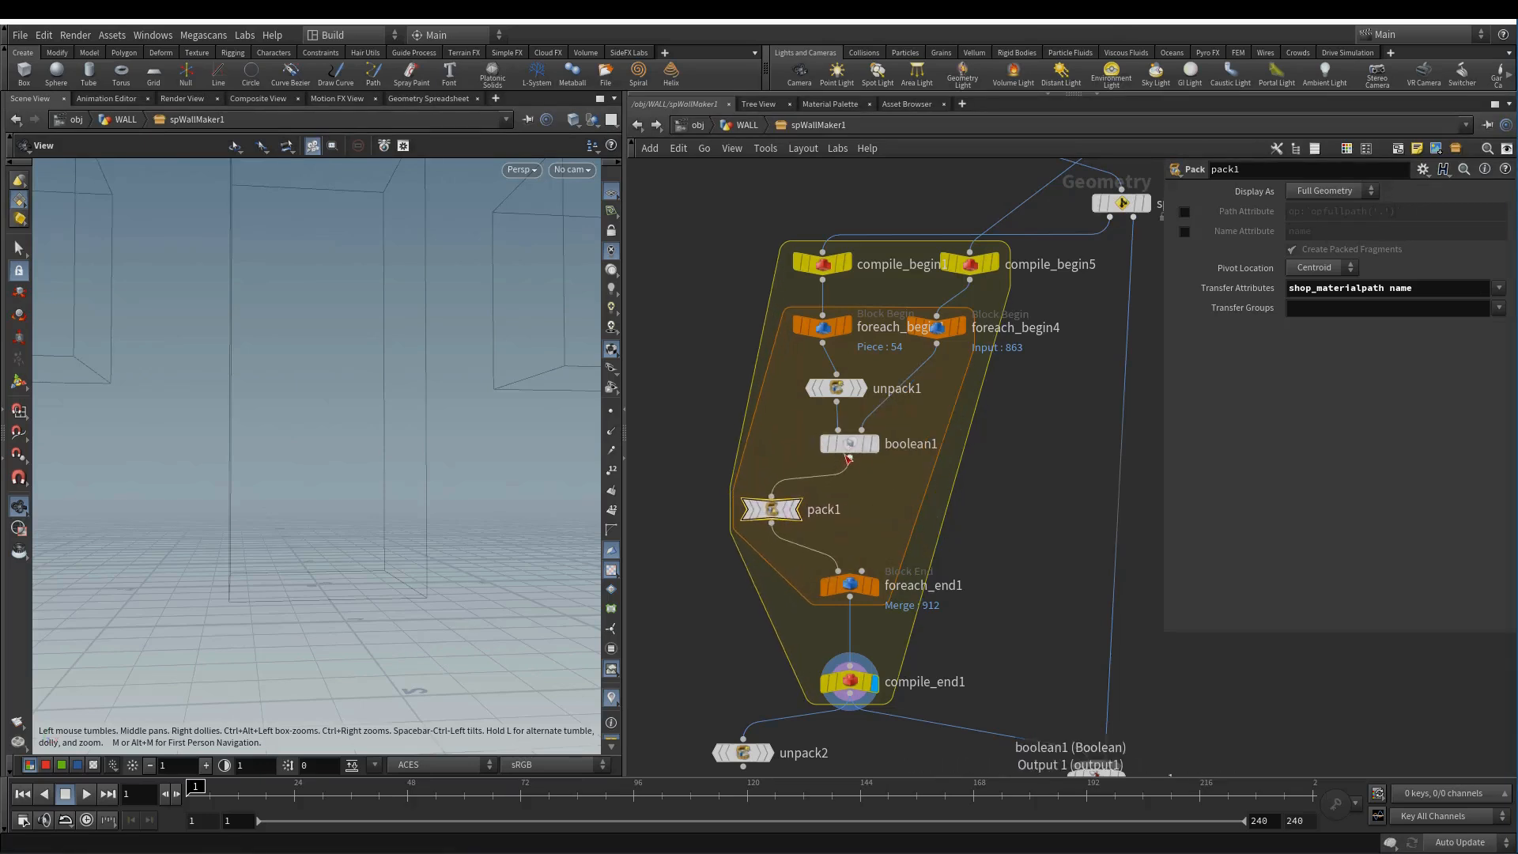
pyautogui.click(864, 446)
pyautogui.middleClick(865, 447)
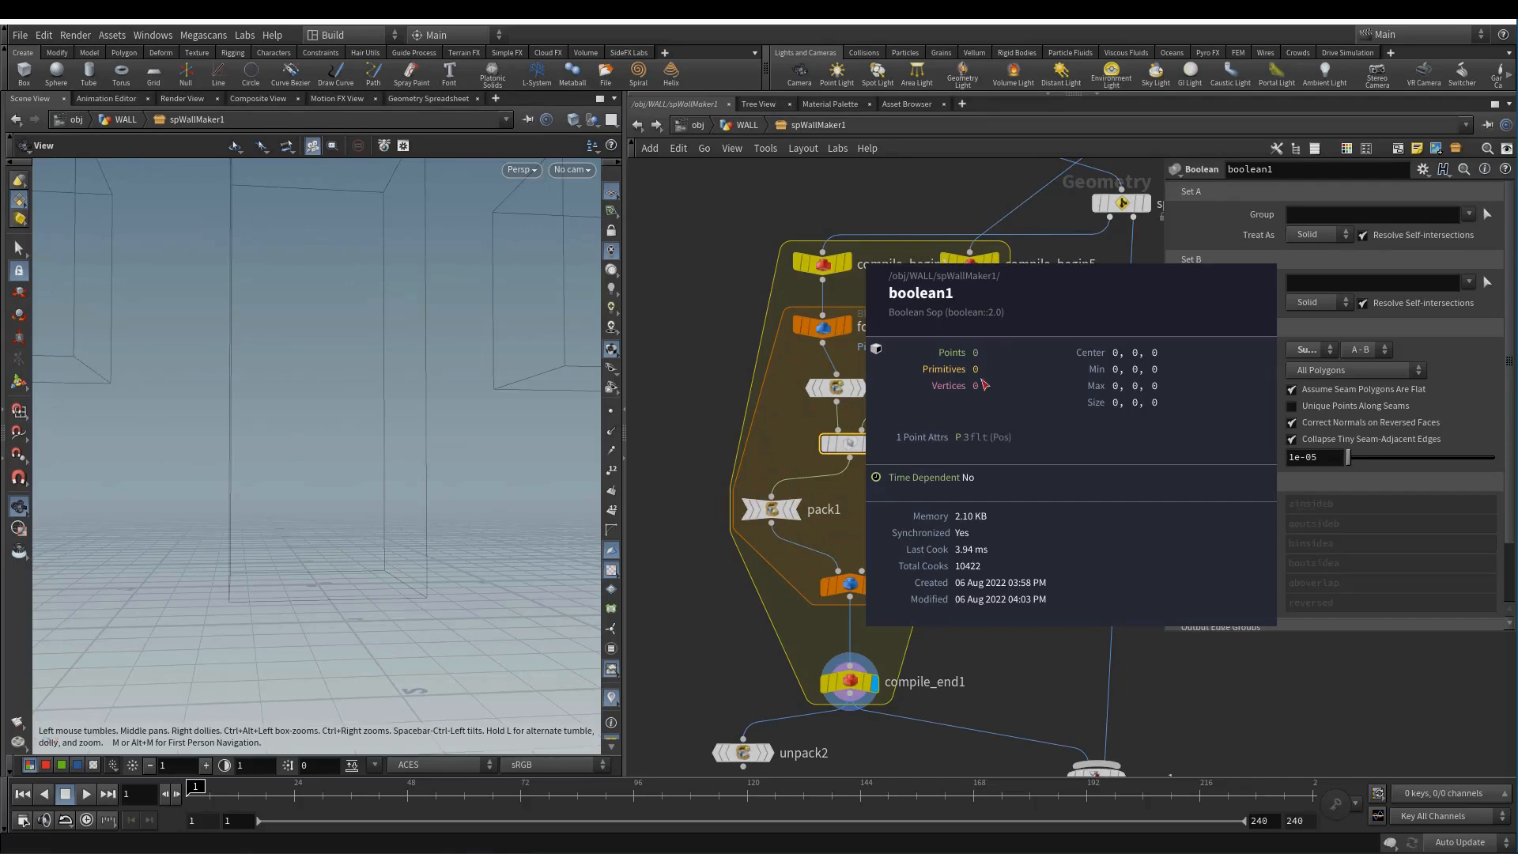
pyautogui.moveTo(976, 560); pyautogui.dragTo(962, 562, button='middle')
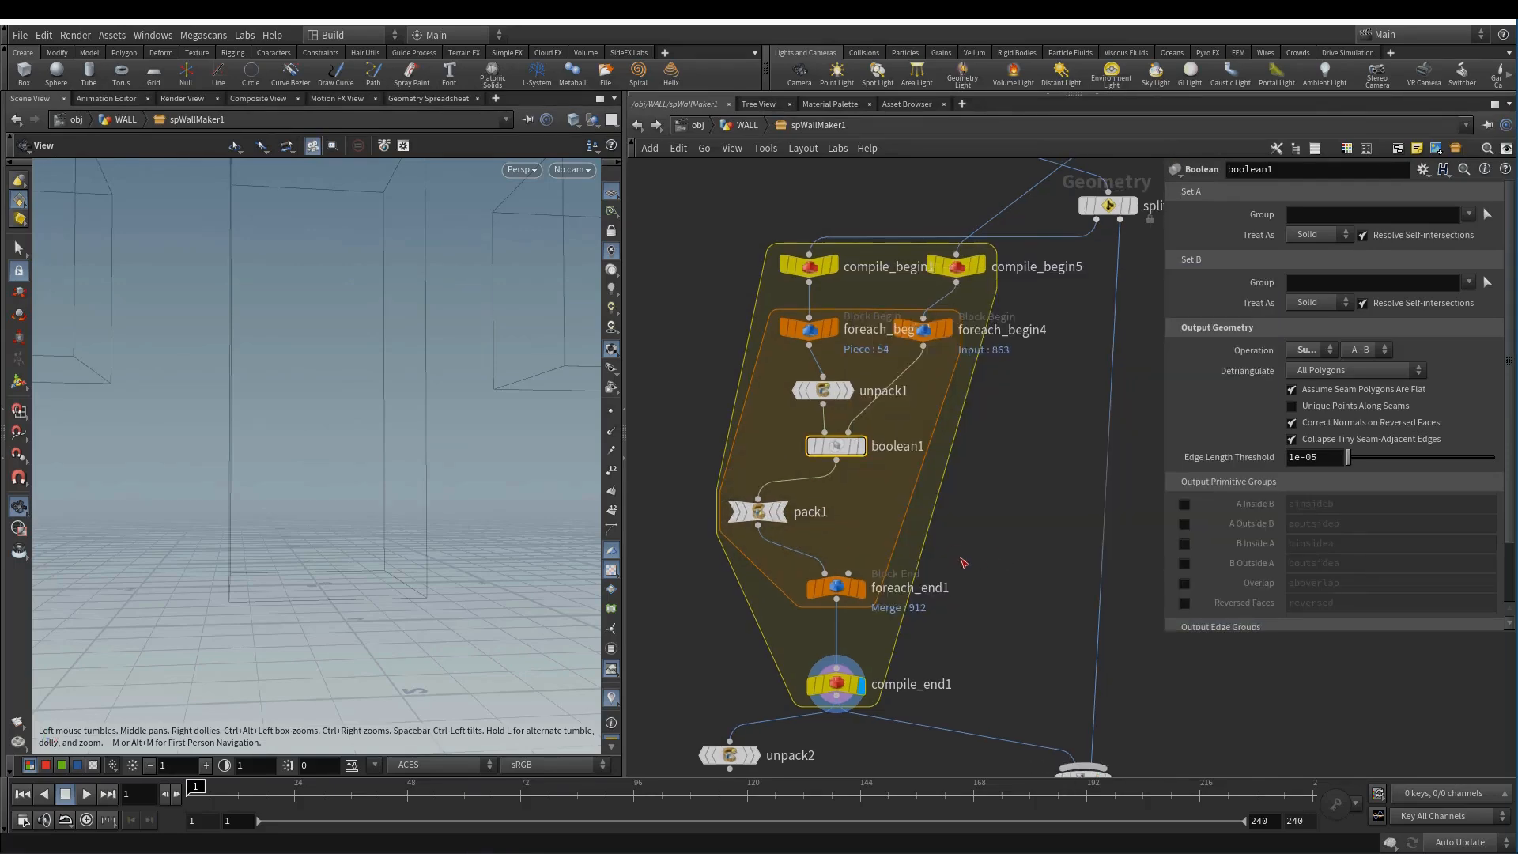
# - Check compile_end1's node information and turn off Single Pass on foreach_end1
pyautogui.press('Tab')
pyautogui.press('Escape')
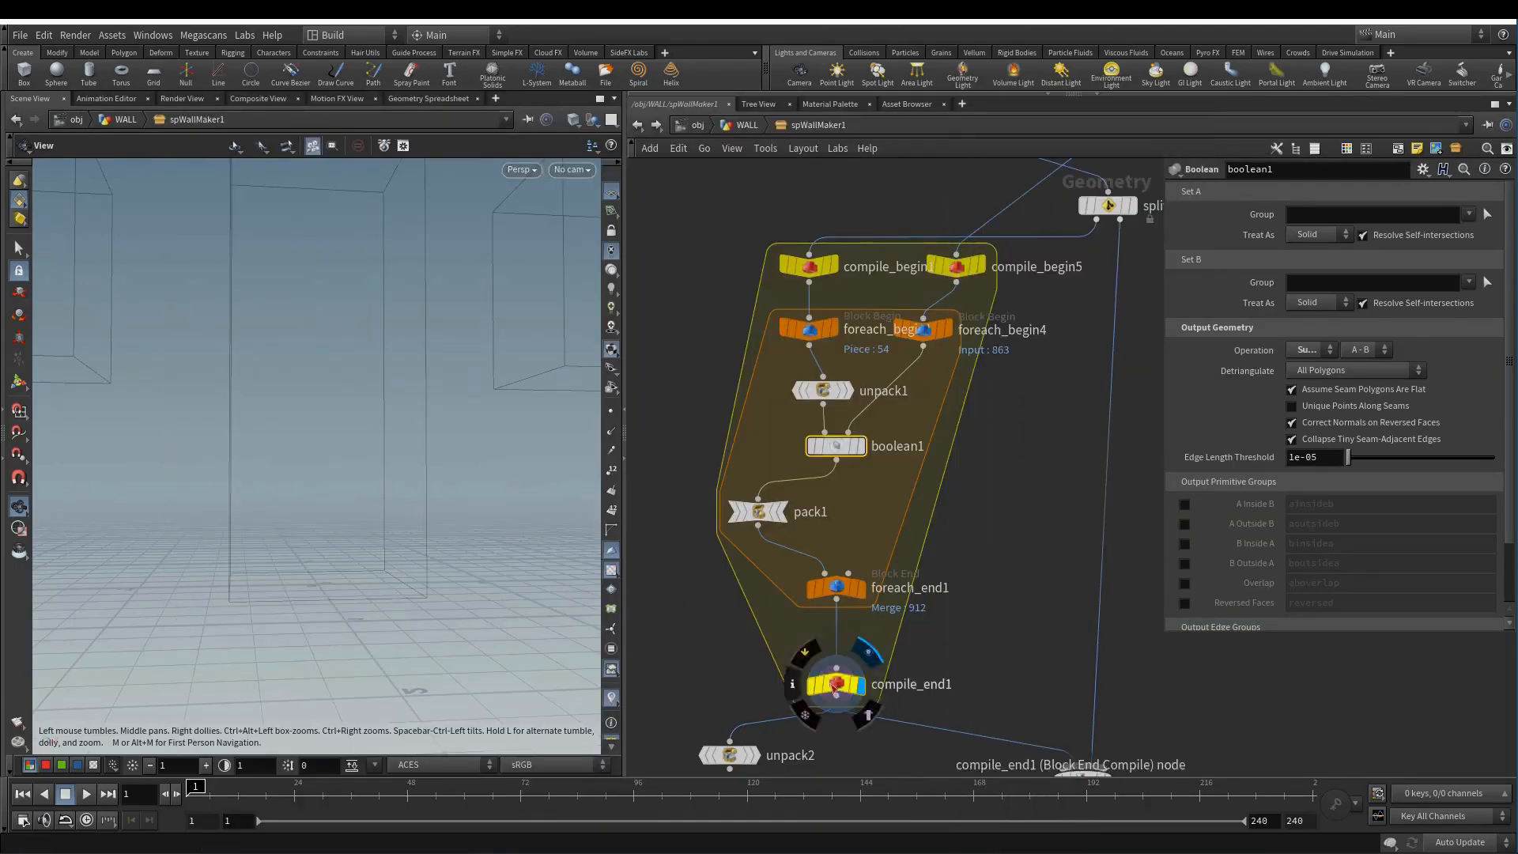
pyautogui.middleClick(837, 682)
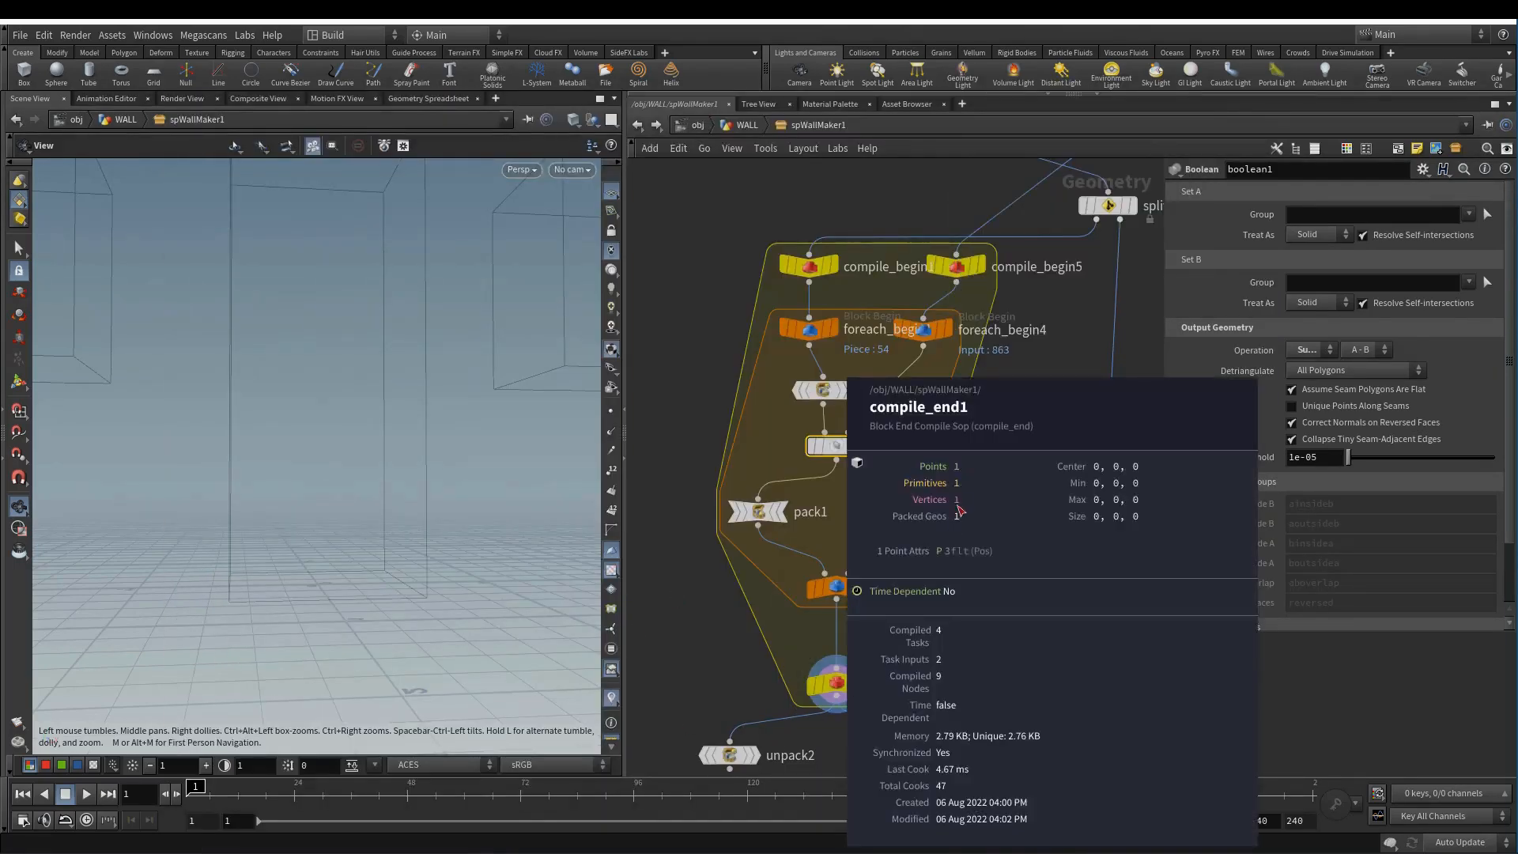
pyautogui.click(837, 587)
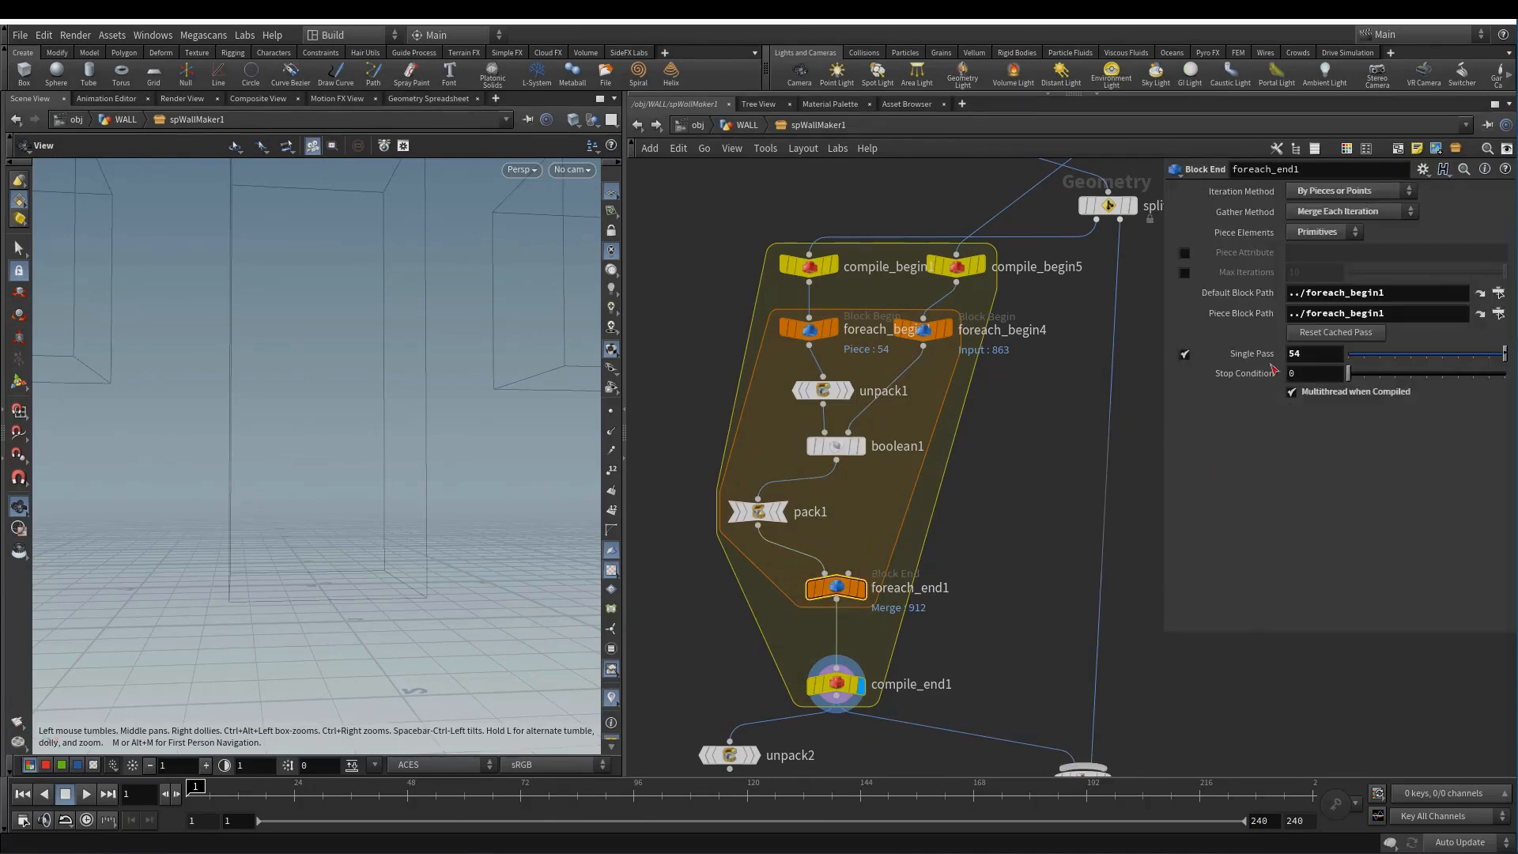
pyautogui.middleClick(837, 684)
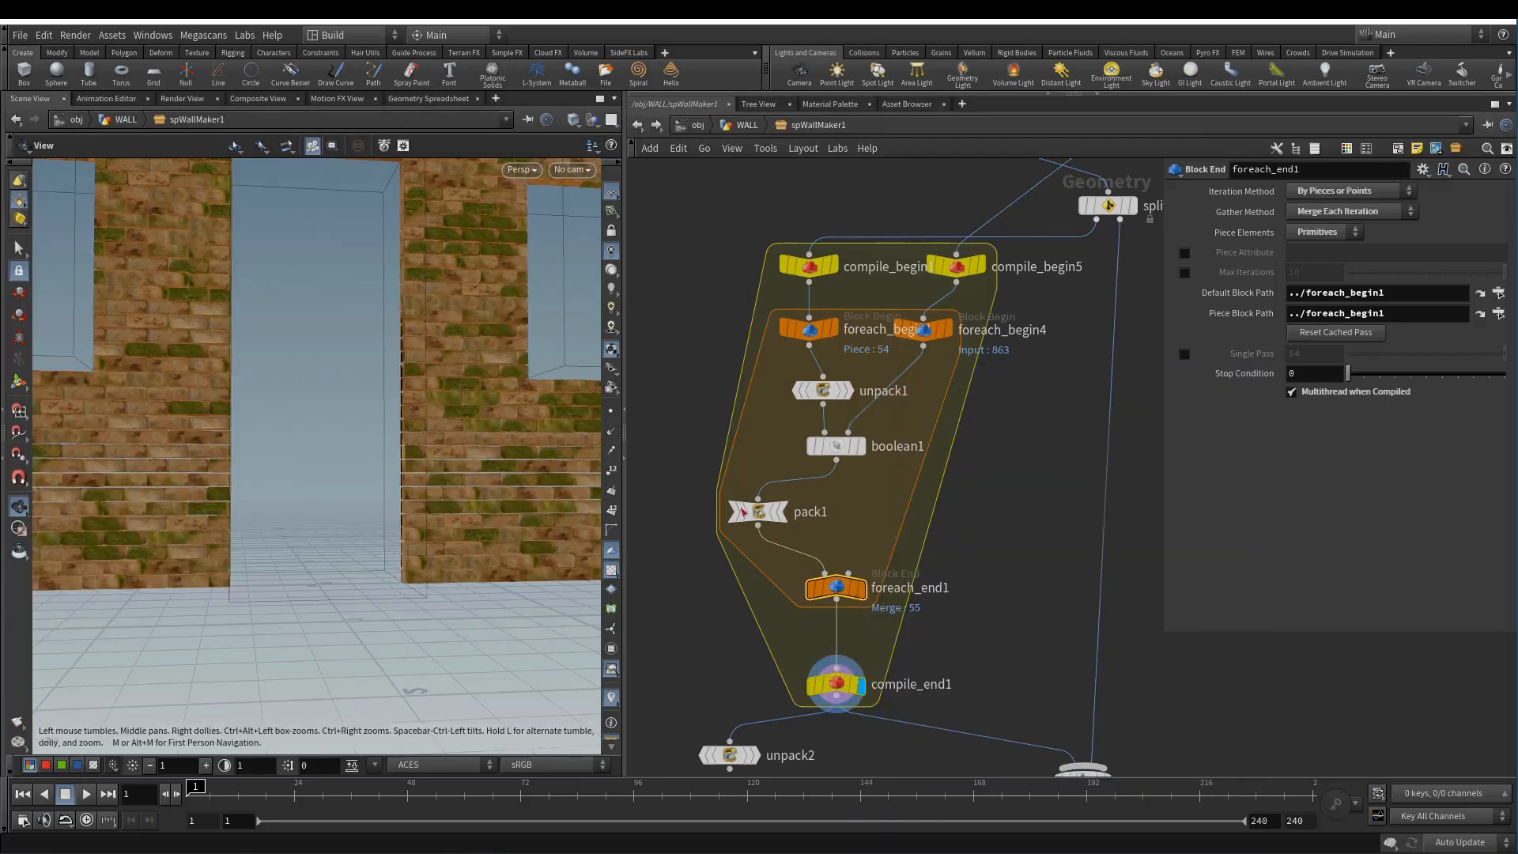
# - Insert a Switch node on the wire between pack1 and foreach_end1
pyautogui.press('Tab')
pyautogui.moveTo(1020, 262)
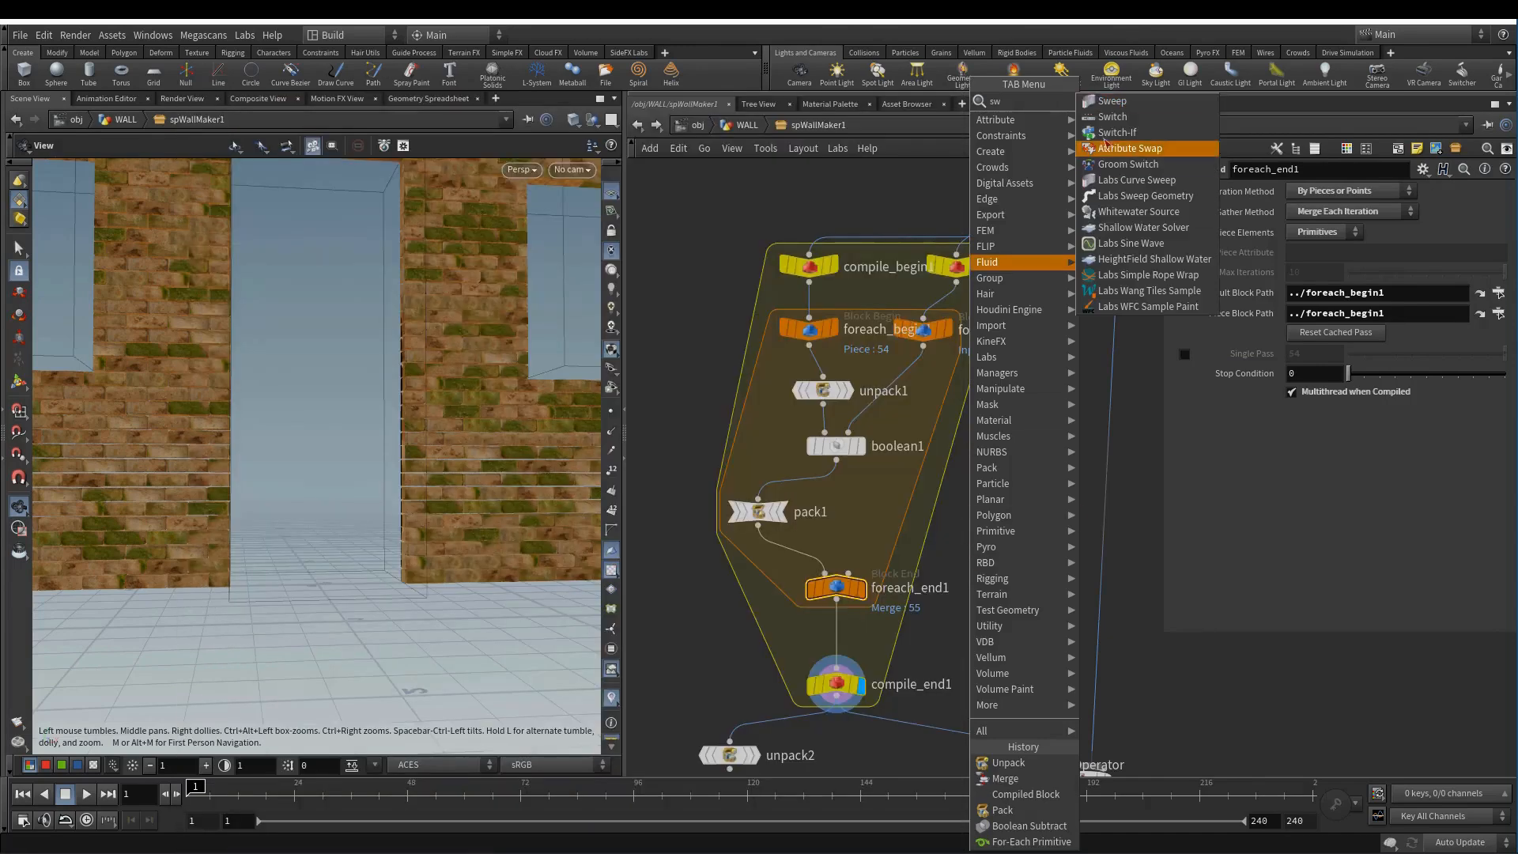
pyautogui.click(1119, 120)
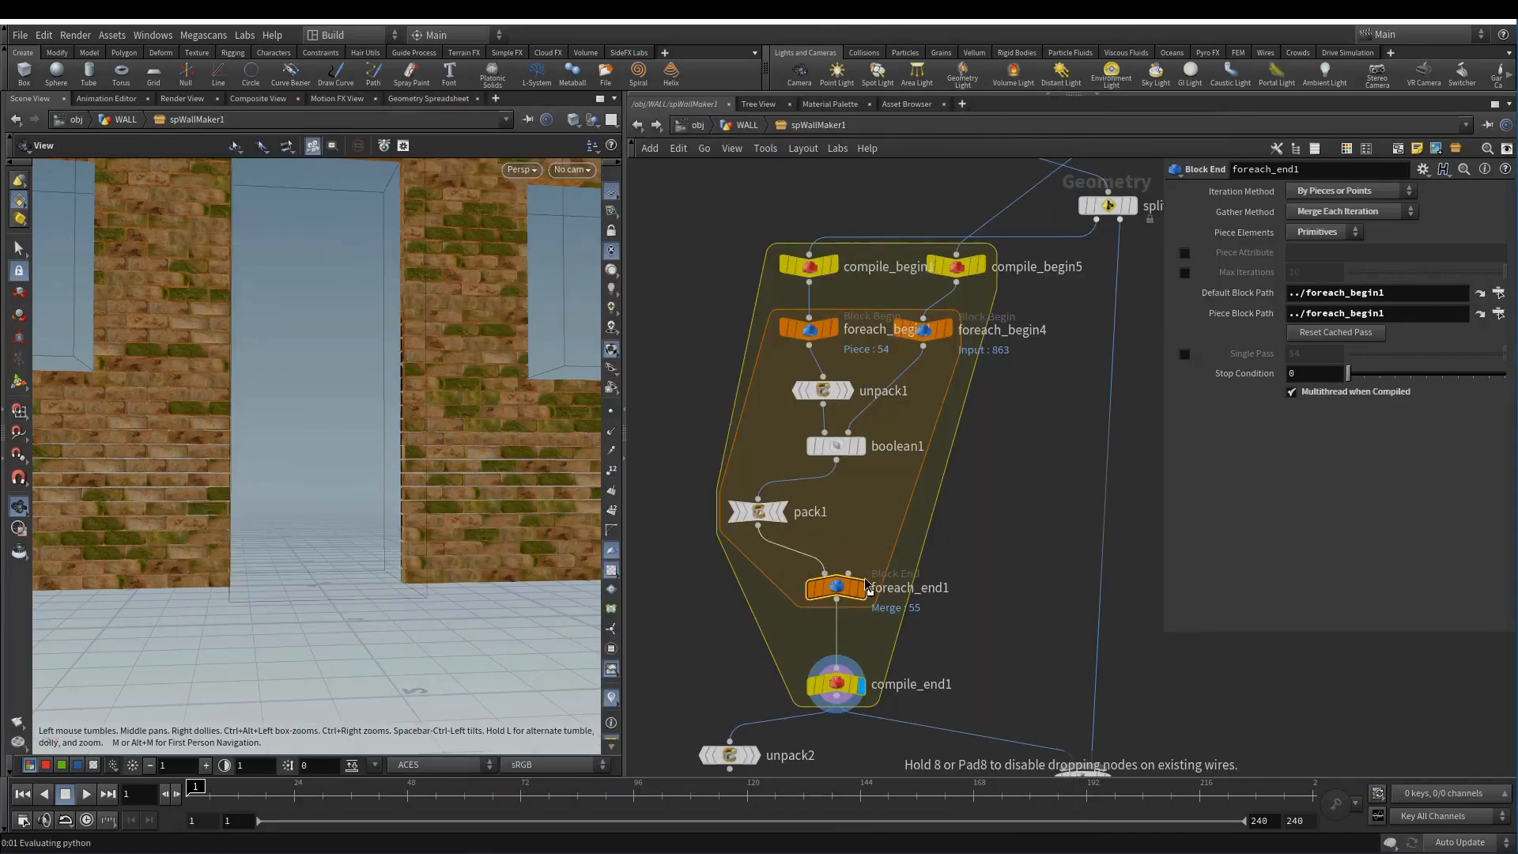
pyautogui.click(791, 575)
# - Add an empty Null node beside the loop, wire it into switch1 as its second input, and place switch1 above foreach_end1
pyautogui.press('Tab')
pyautogui.moveTo(1034, 294)
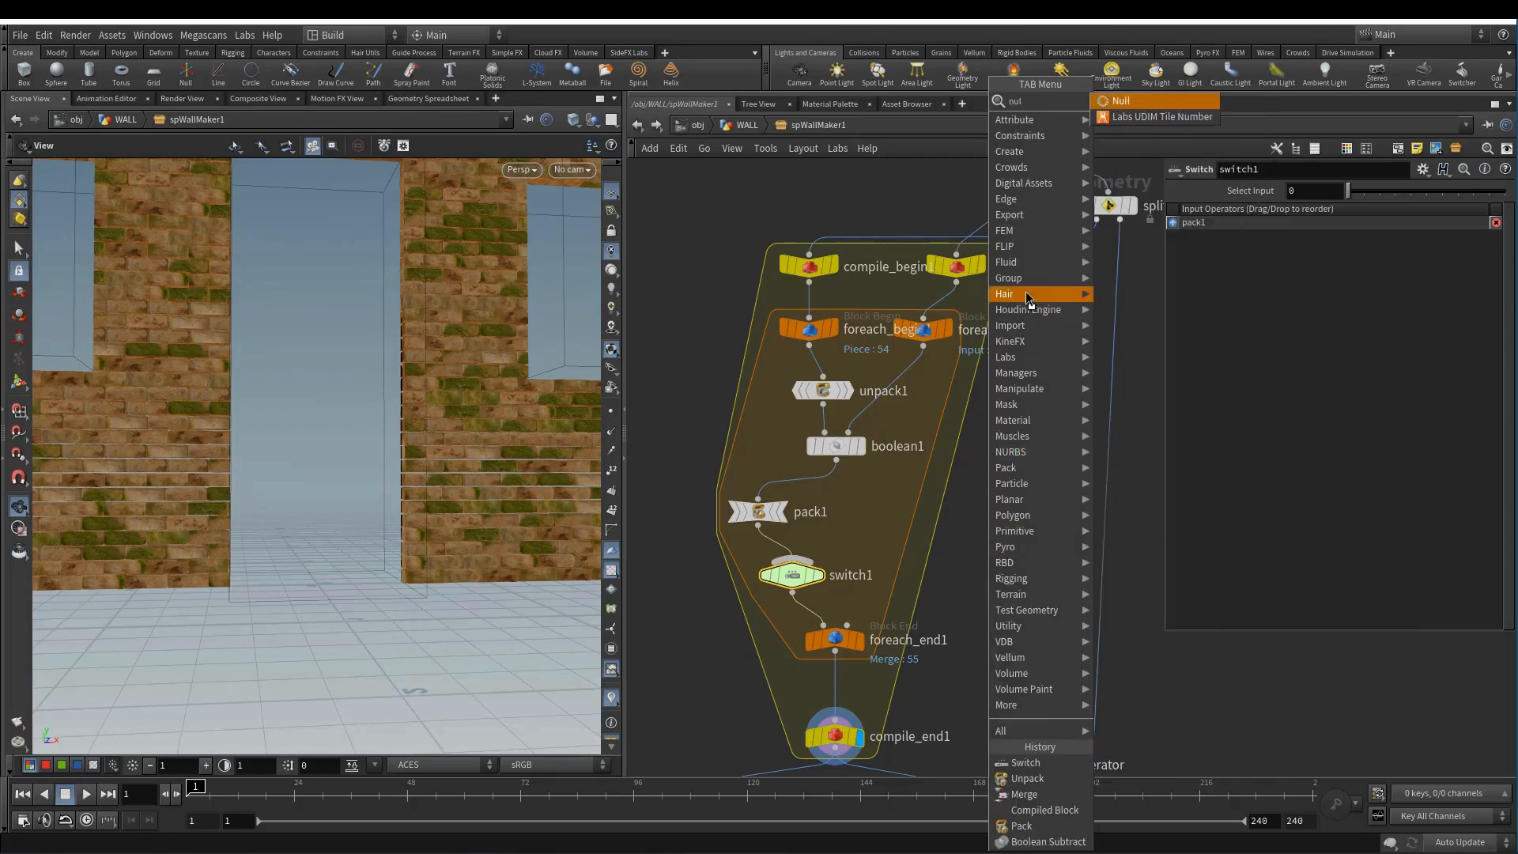
pyautogui.click(1118, 98)
pyautogui.click(1009, 498)
pyautogui.click(1004, 508)
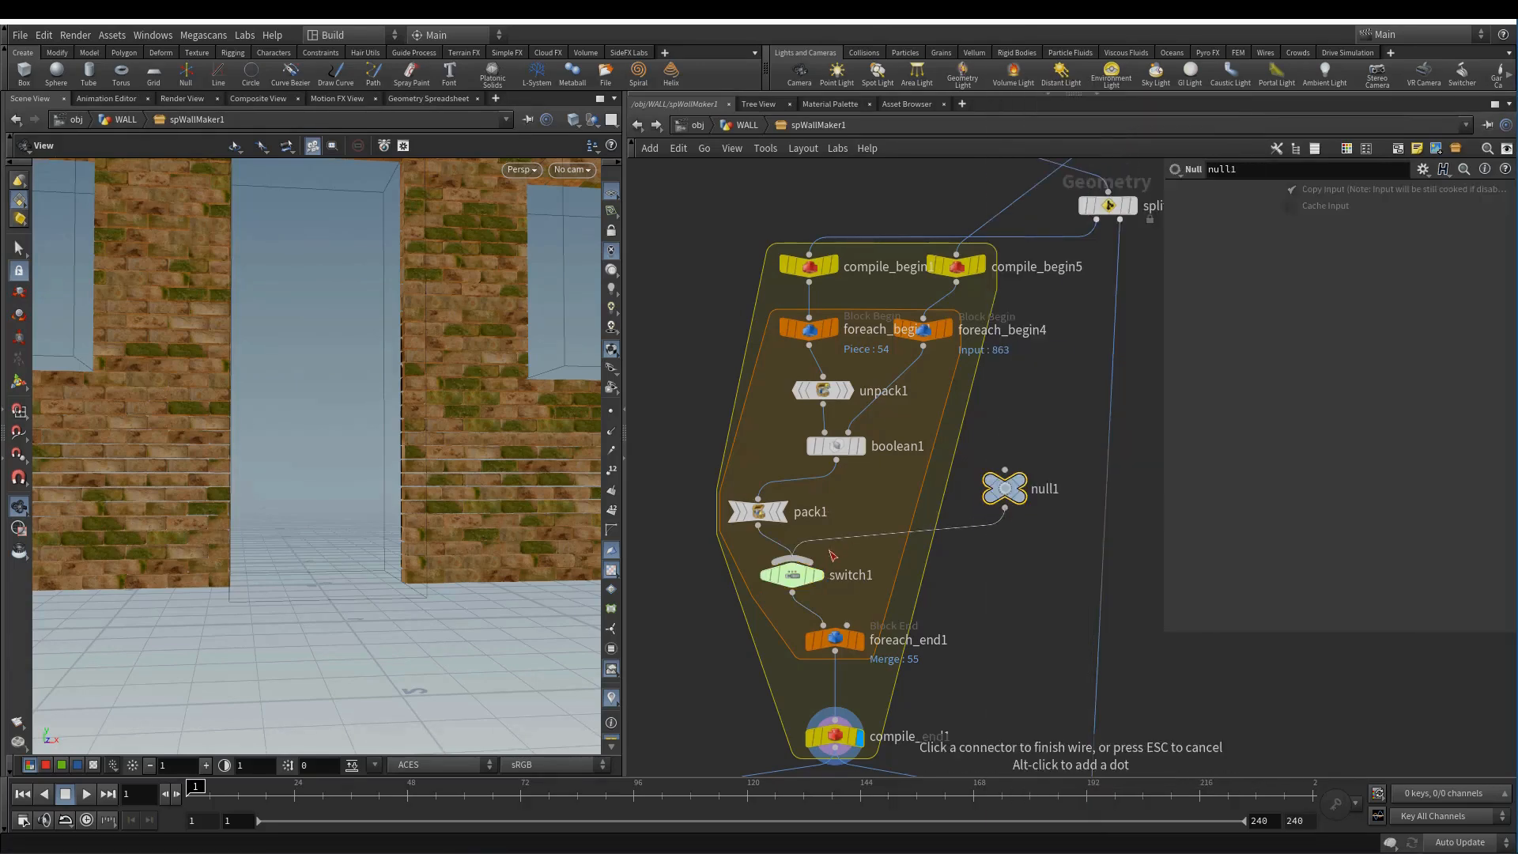
pyautogui.click(809, 577)
pyautogui.moveTo(787, 572); pyautogui.dragTo(830, 566)
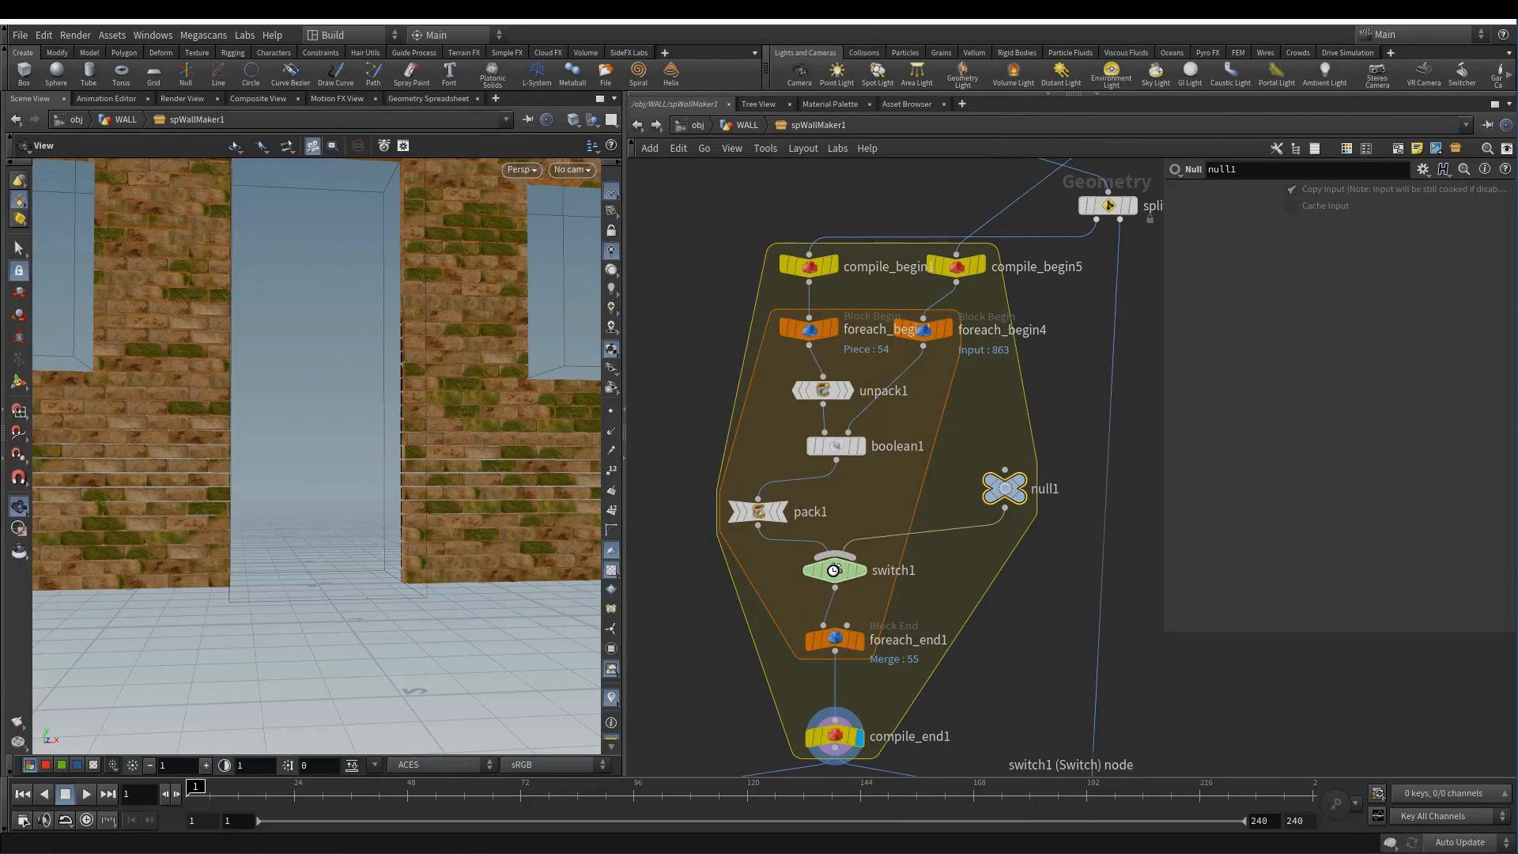
# - Select switch1 and compare its node information with that of null1
pyautogui.click(821, 566)
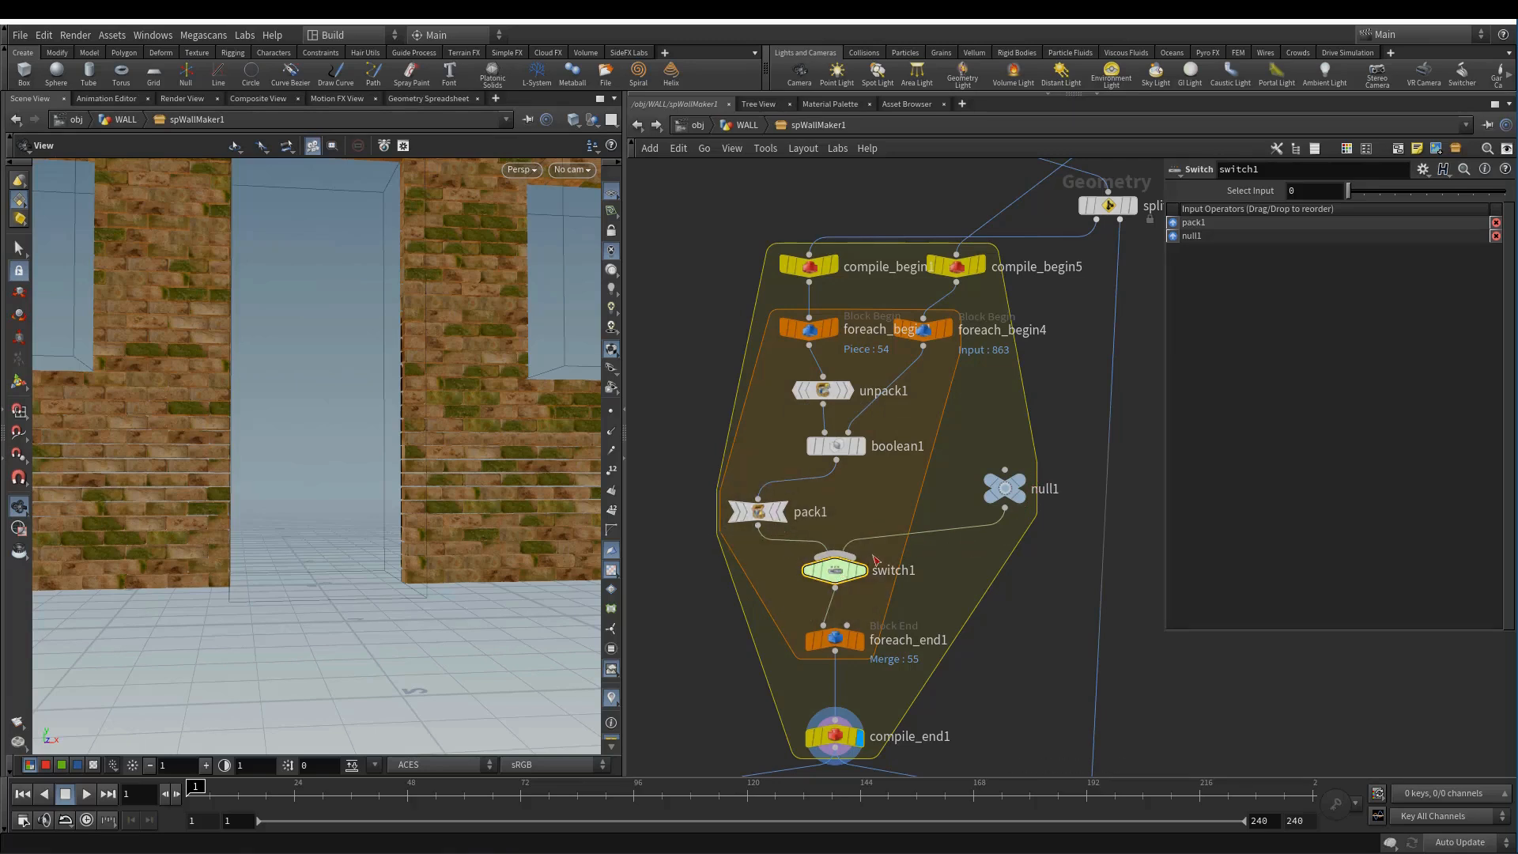
pyautogui.middleClick(842, 574)
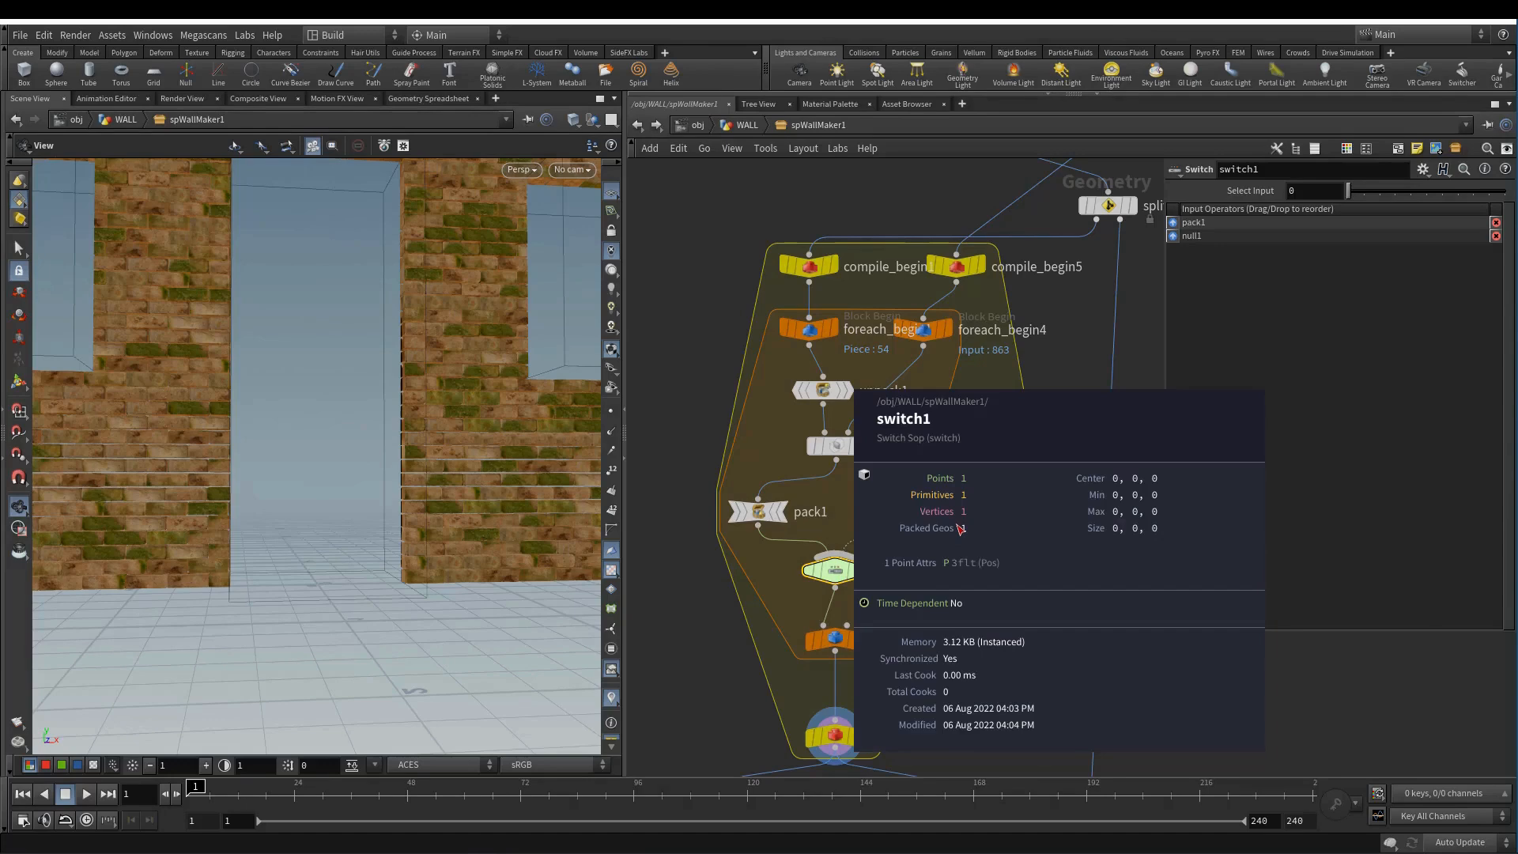
pyautogui.middleClick(1005, 488)
pyautogui.middleClick(835, 570)
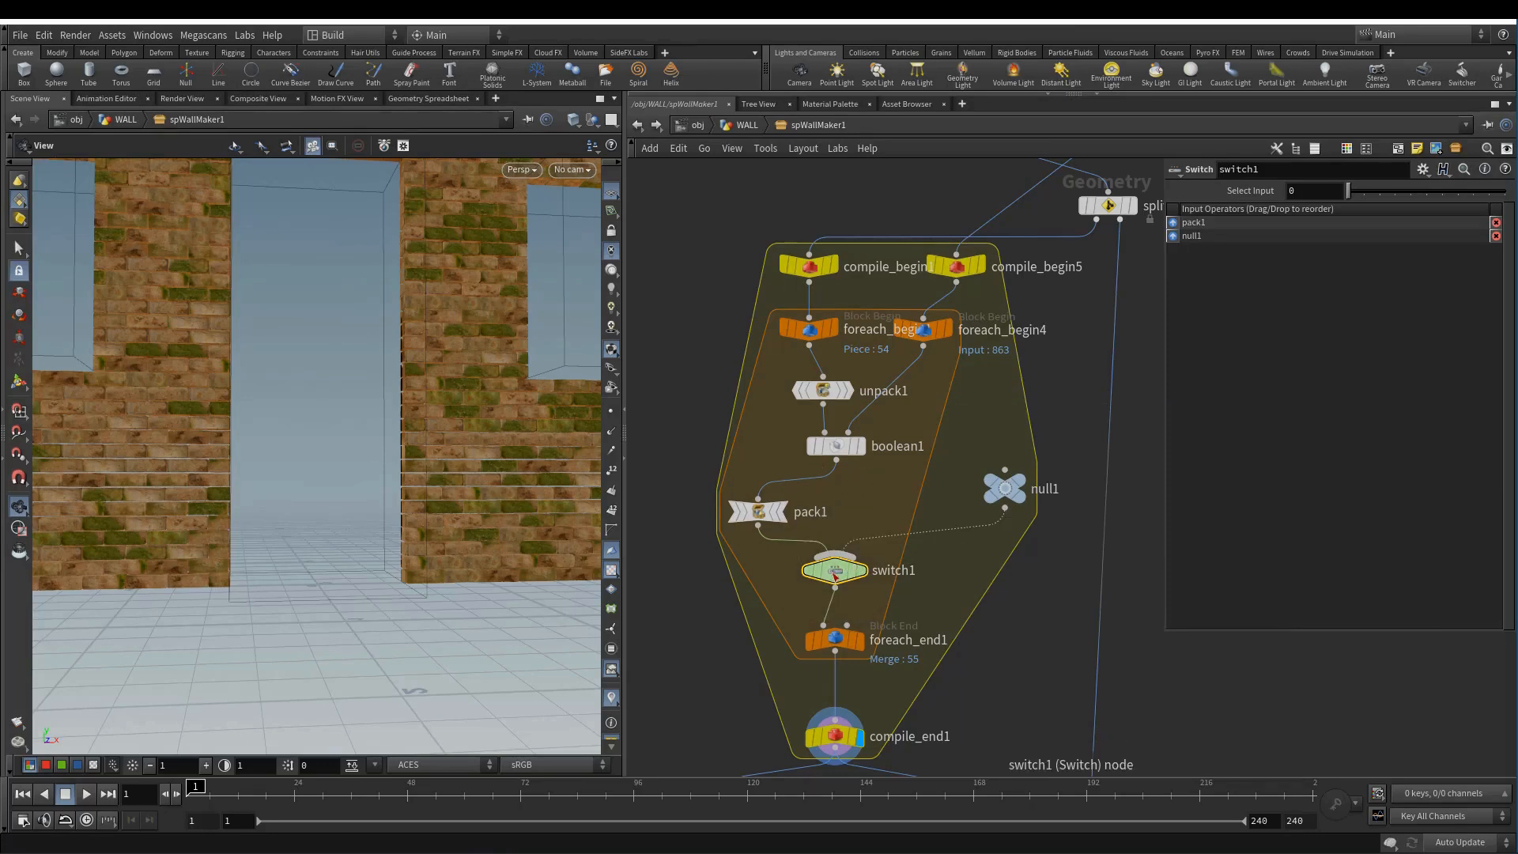
# - Add a spare input to switch1 and point it to ../boolean1
pyautogui.click(1423, 170)
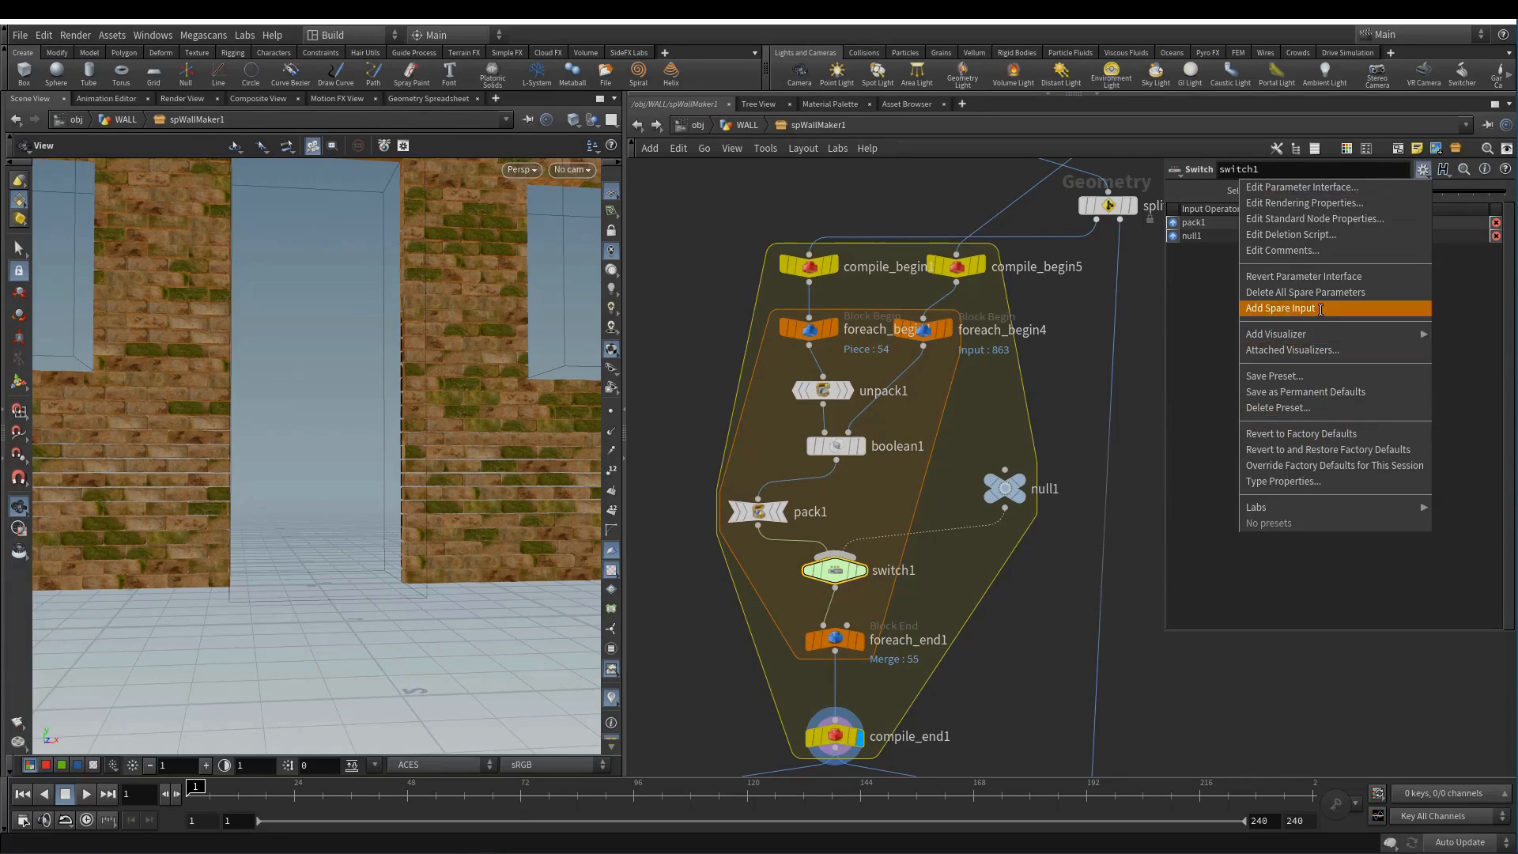
pyautogui.click(1256, 308)
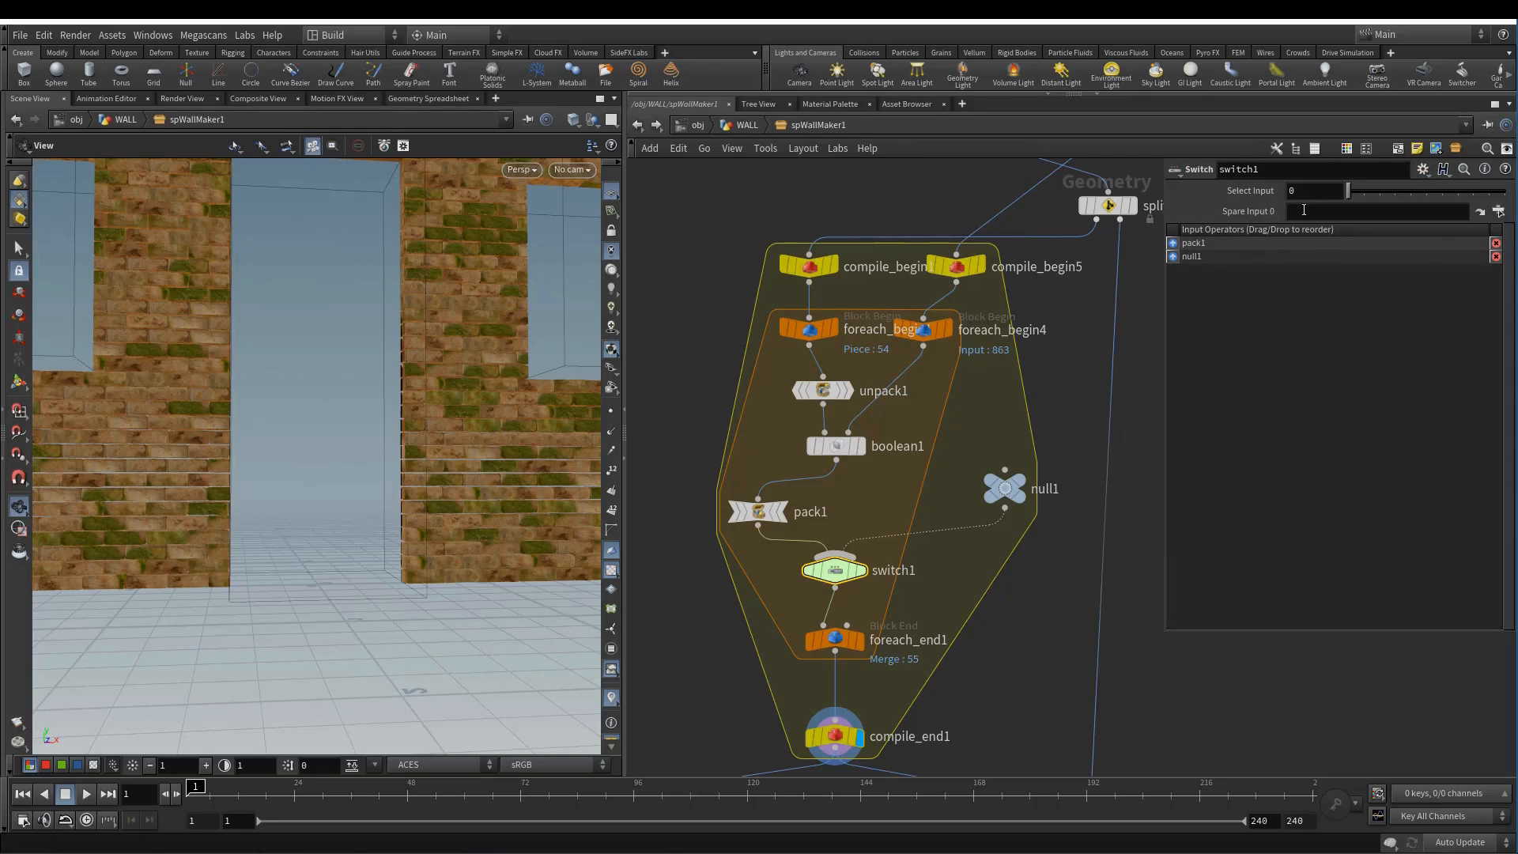
pyautogui.moveTo(840, 450); pyautogui.dragTo(1305, 210)
pyautogui.middleClick(841, 450)
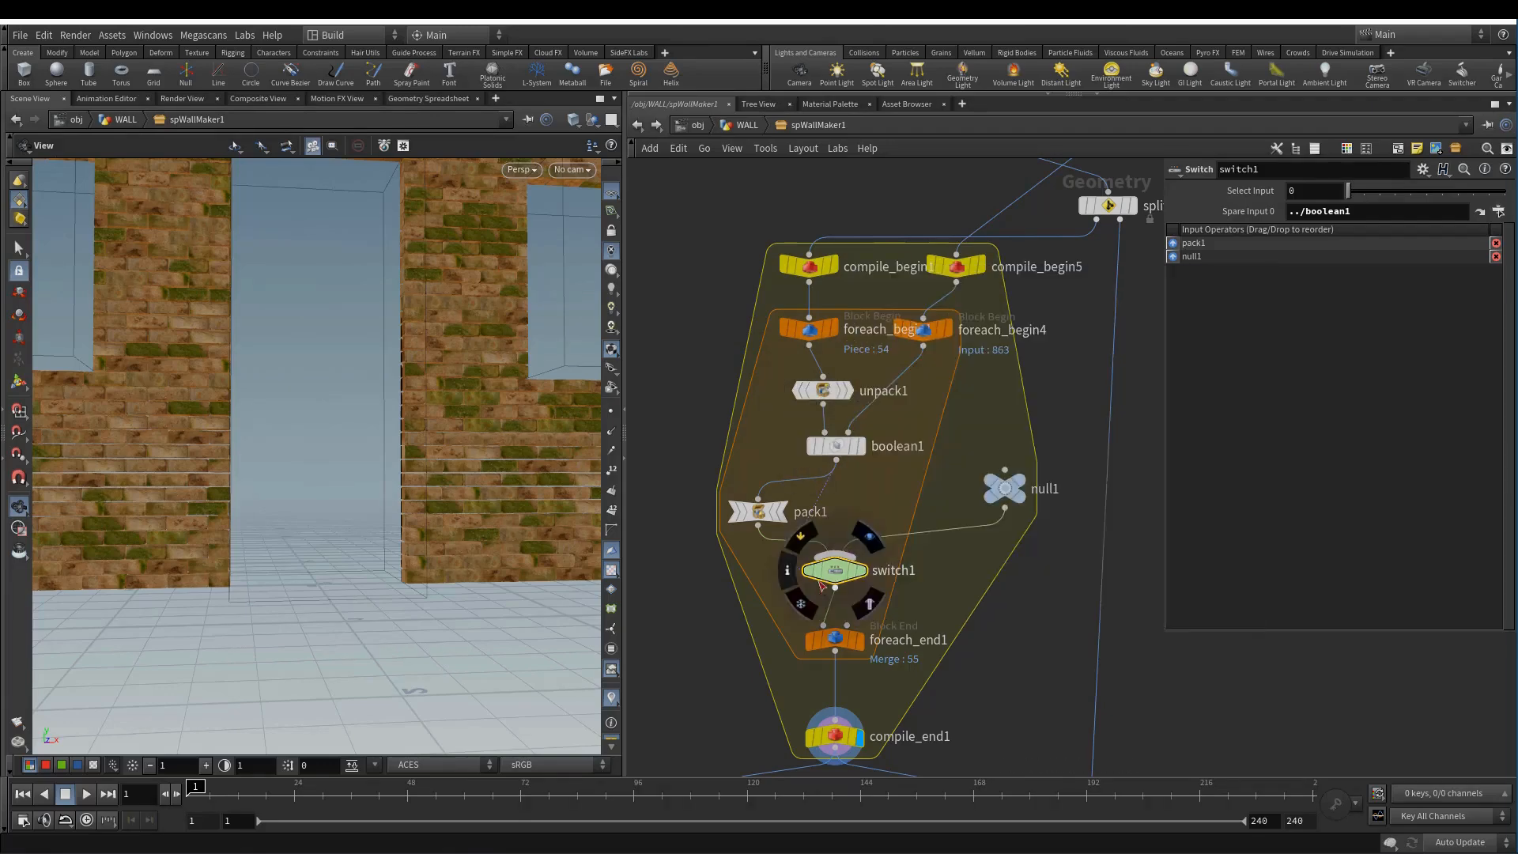
# - Widen the parameter area and set switch1's Select Input to the expression npoints(-1) == 0
pyautogui.moveTo(1165, 212); pyautogui.dragTo(925, 210)
pyautogui.click(1077, 189)
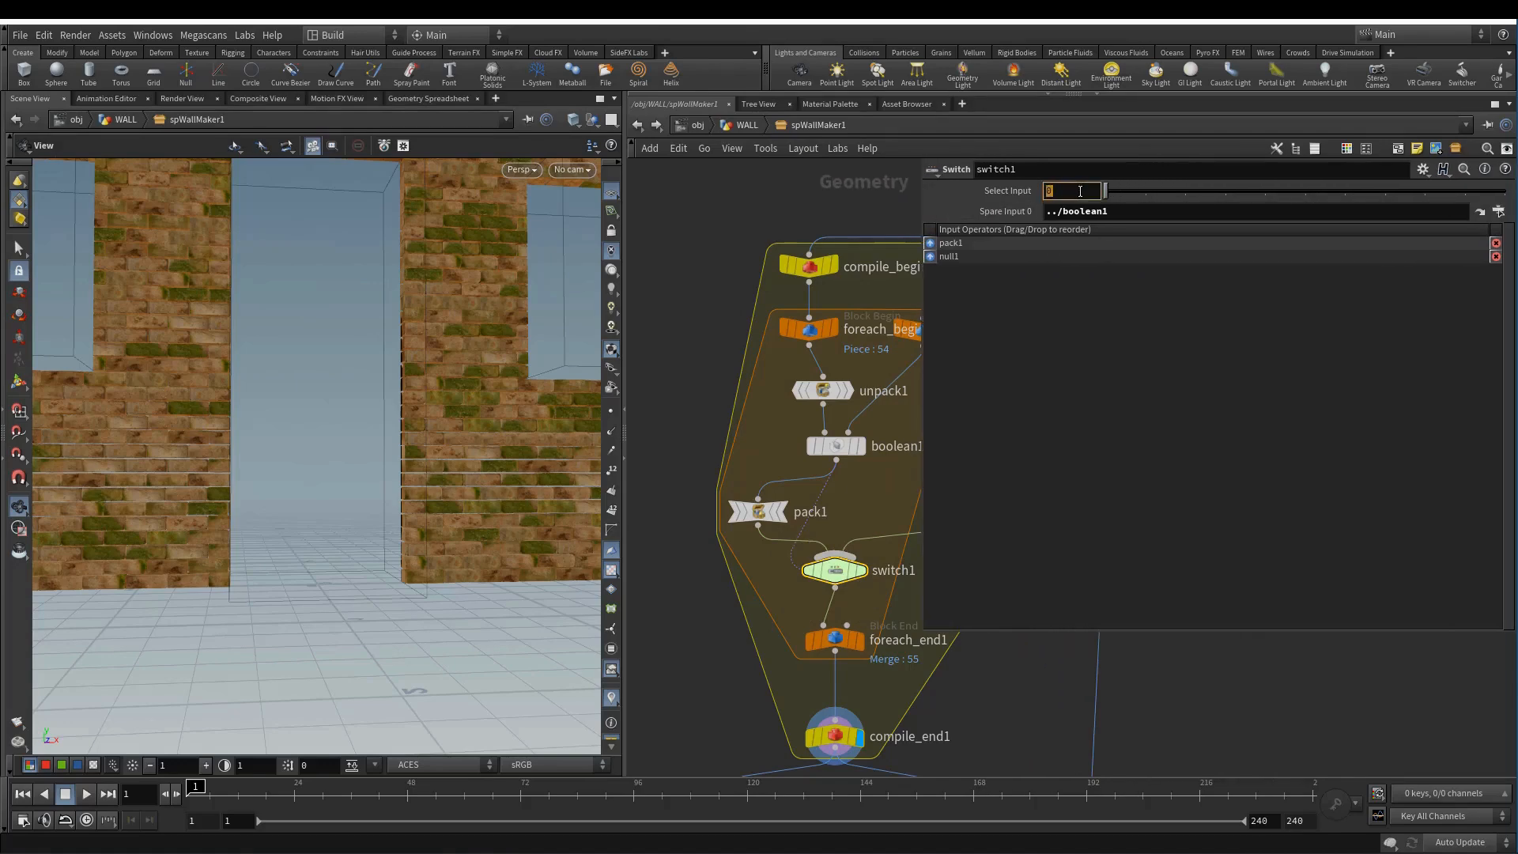
pyautogui.click(1081, 190)
pyautogui.rightClick(1081, 190)
pyautogui.moveTo(1108, 246)
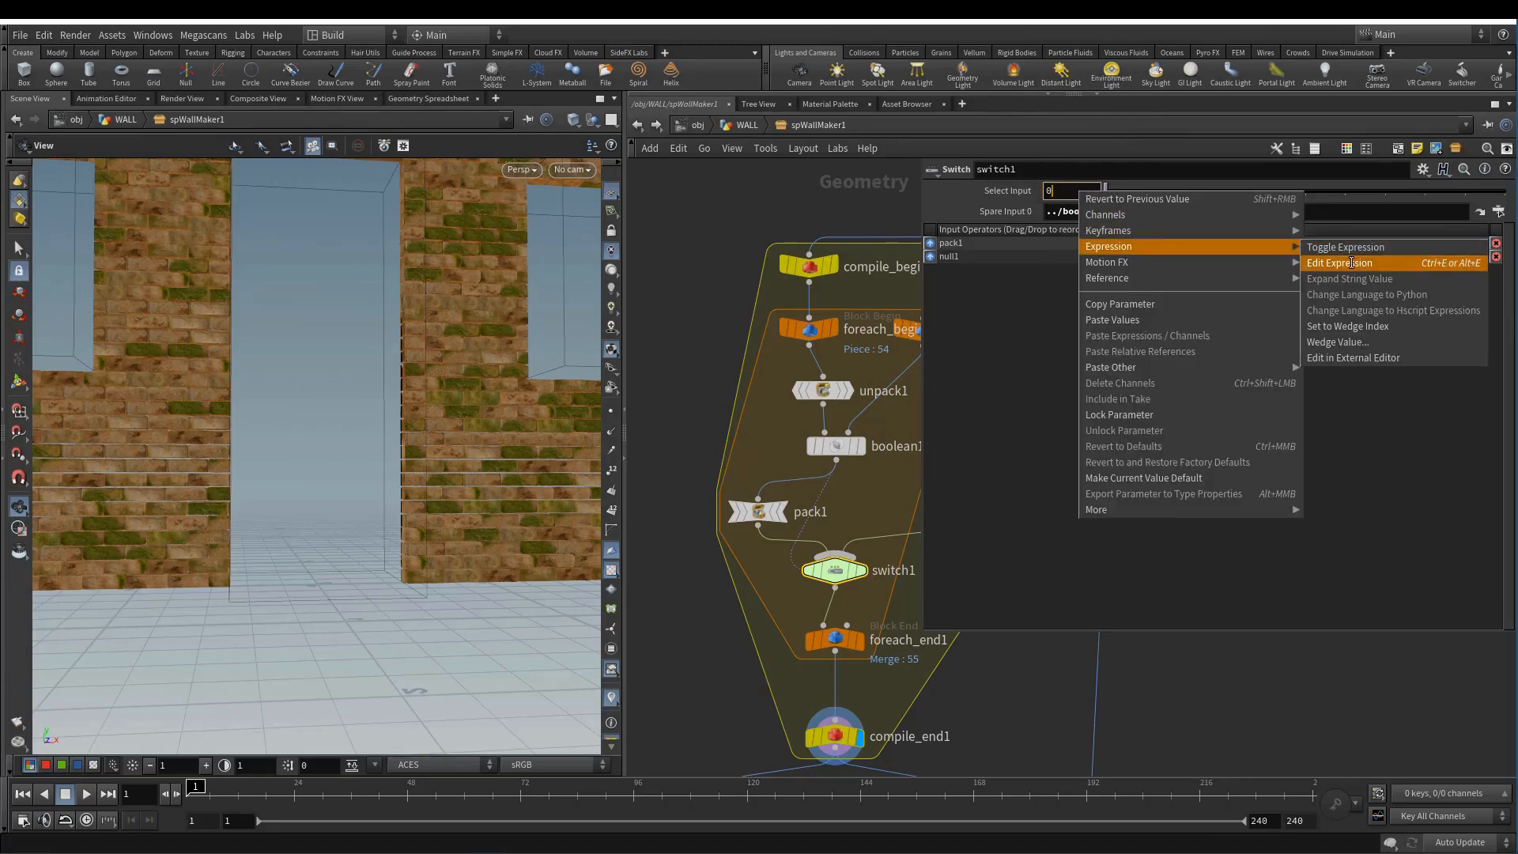
pyautogui.click(1352, 257)
pyautogui.moveTo(522, 344); pyautogui.dragTo(1040, 388)
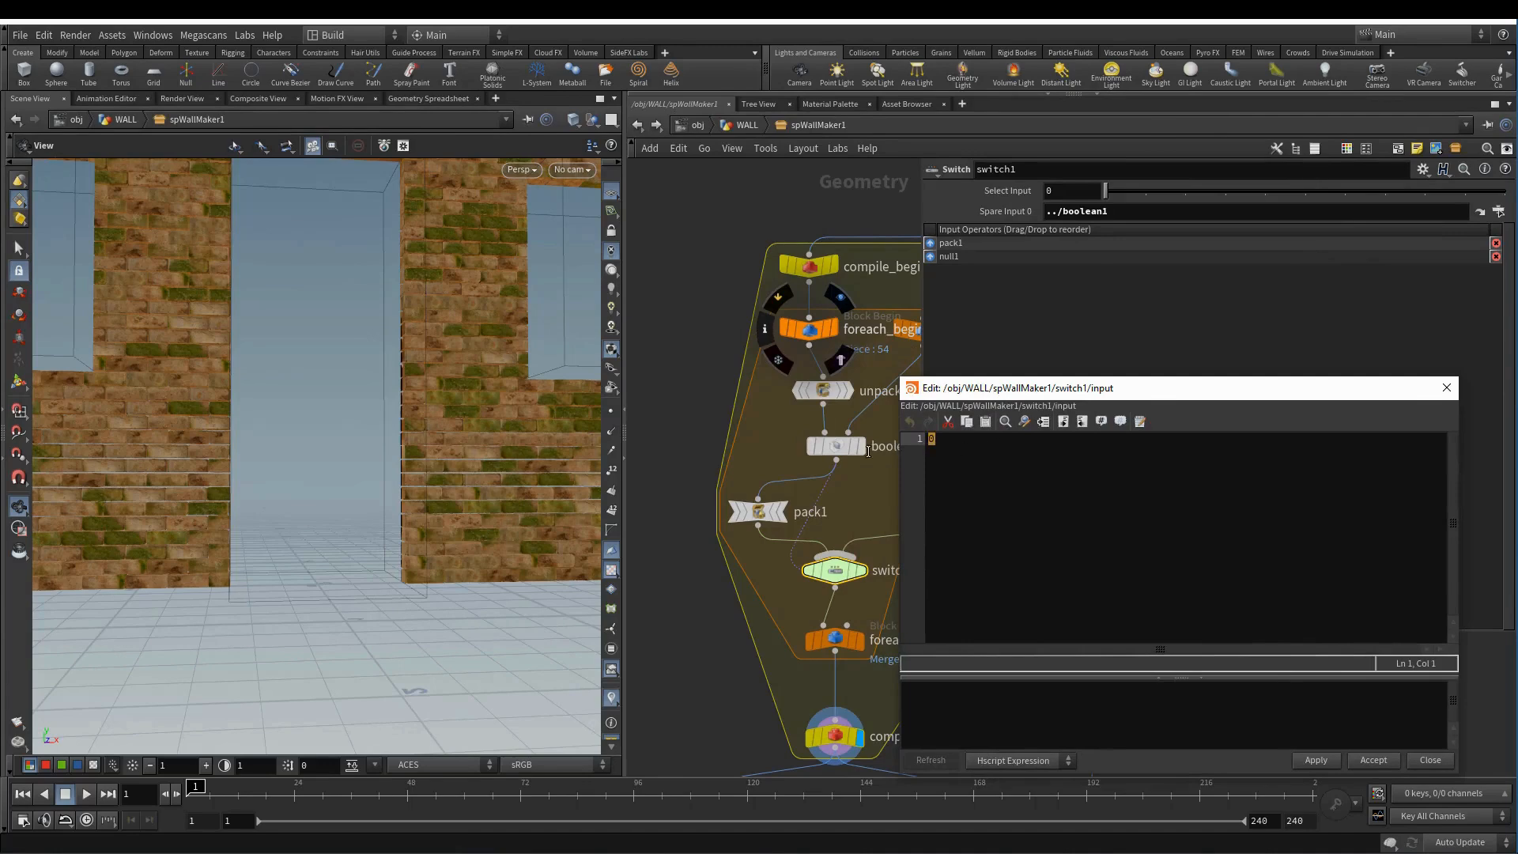
pyautogui.write('npo')
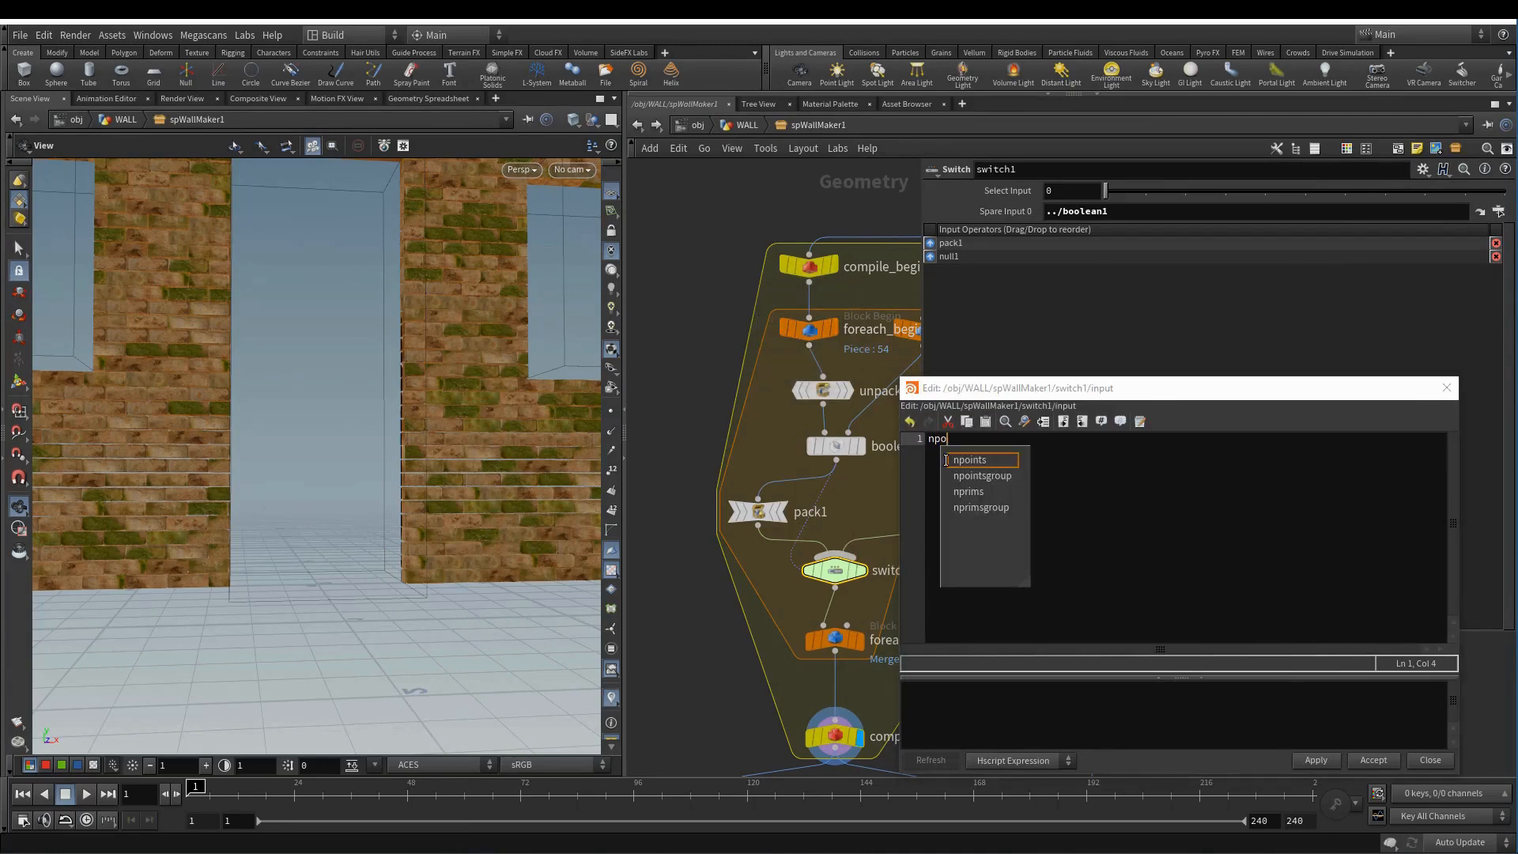
pyautogui.write('ints(')
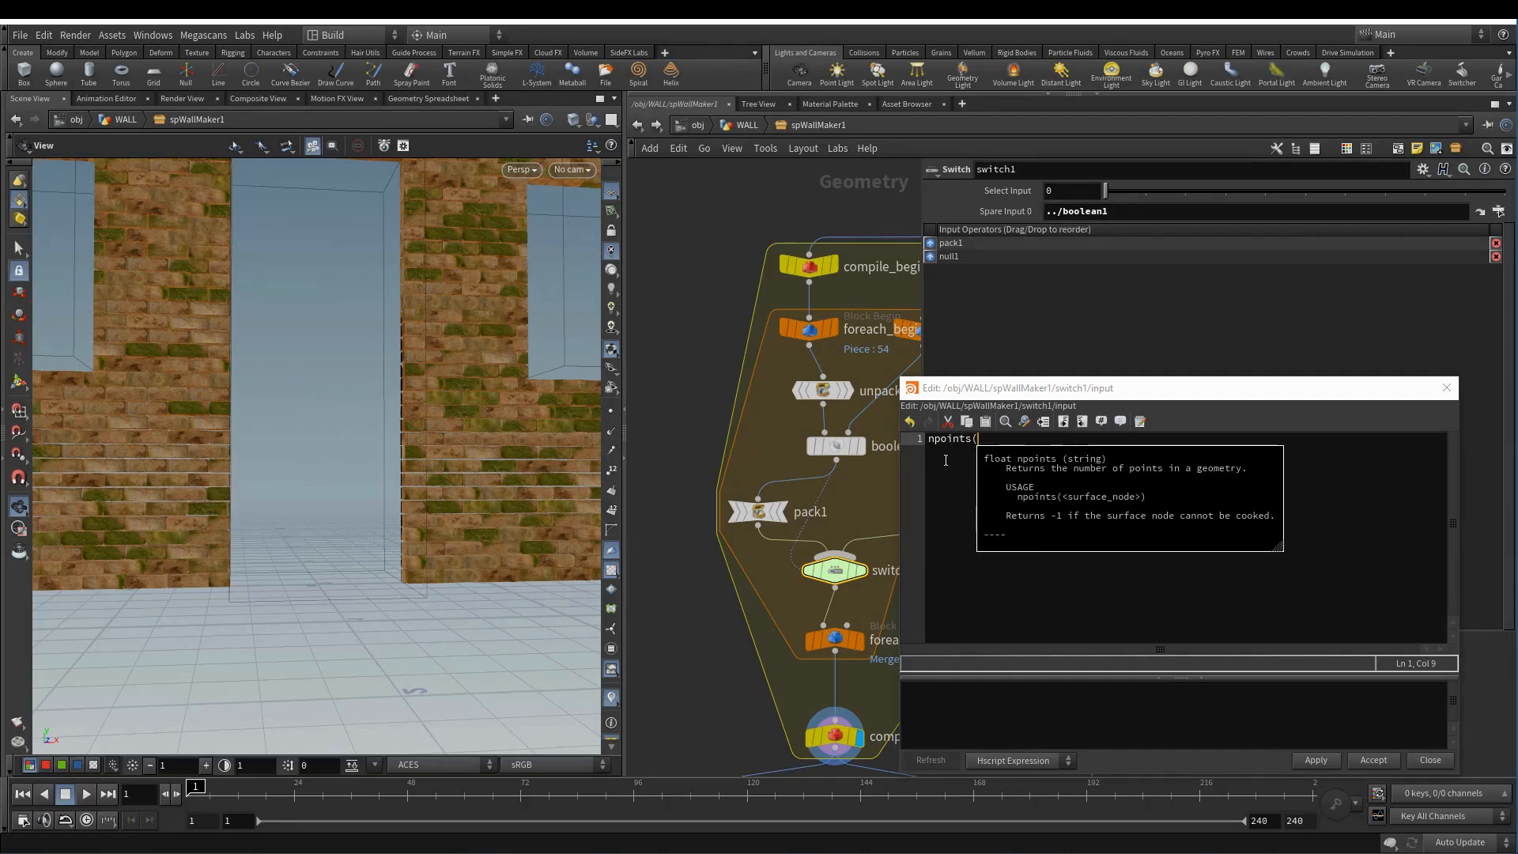
pyautogui.write('-1) == 0')
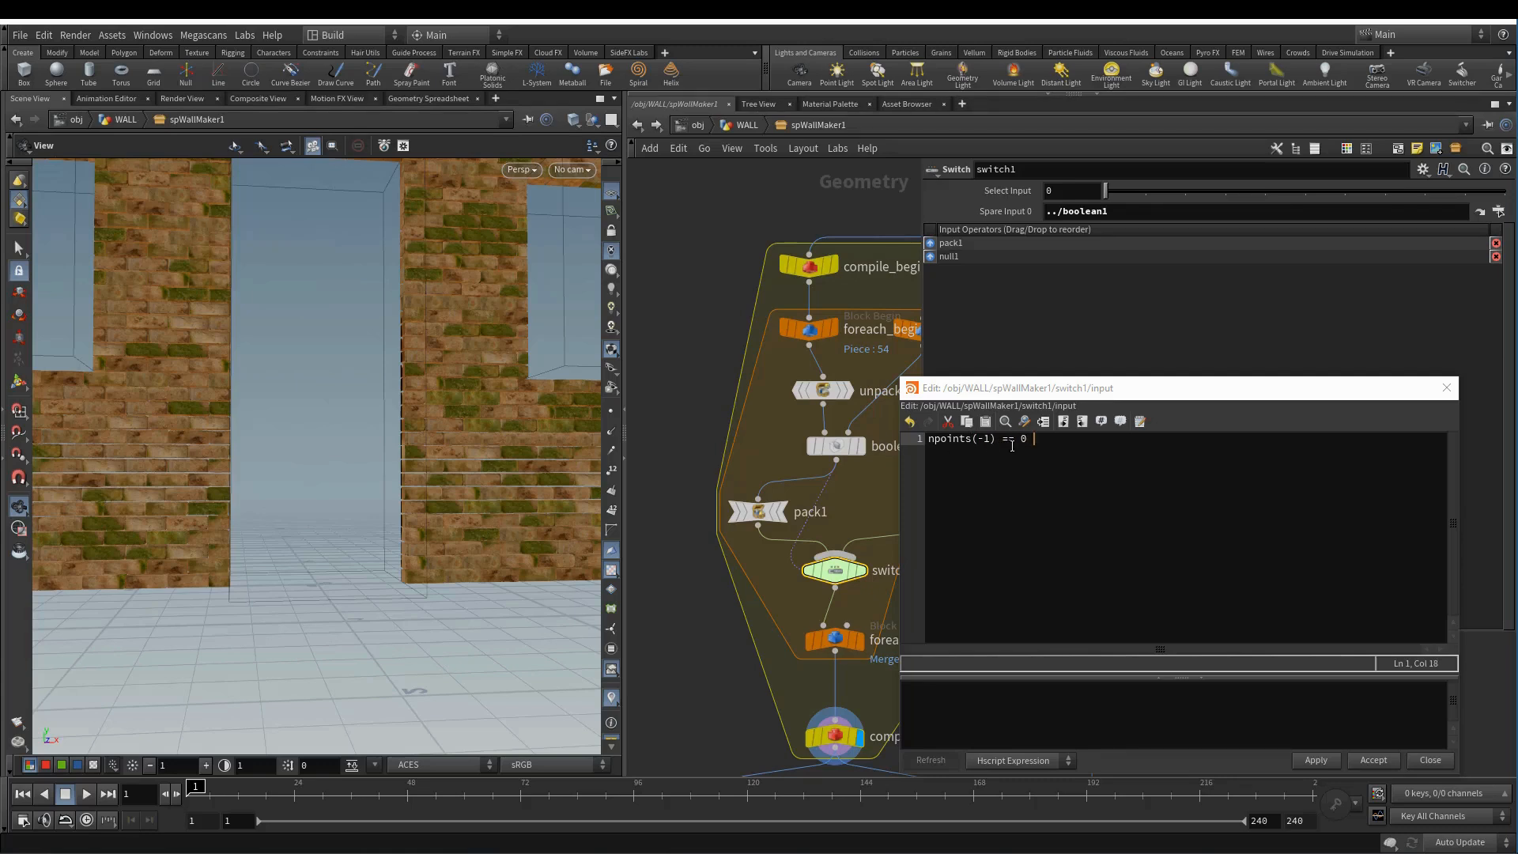
pyautogui.moveTo(843, 583)
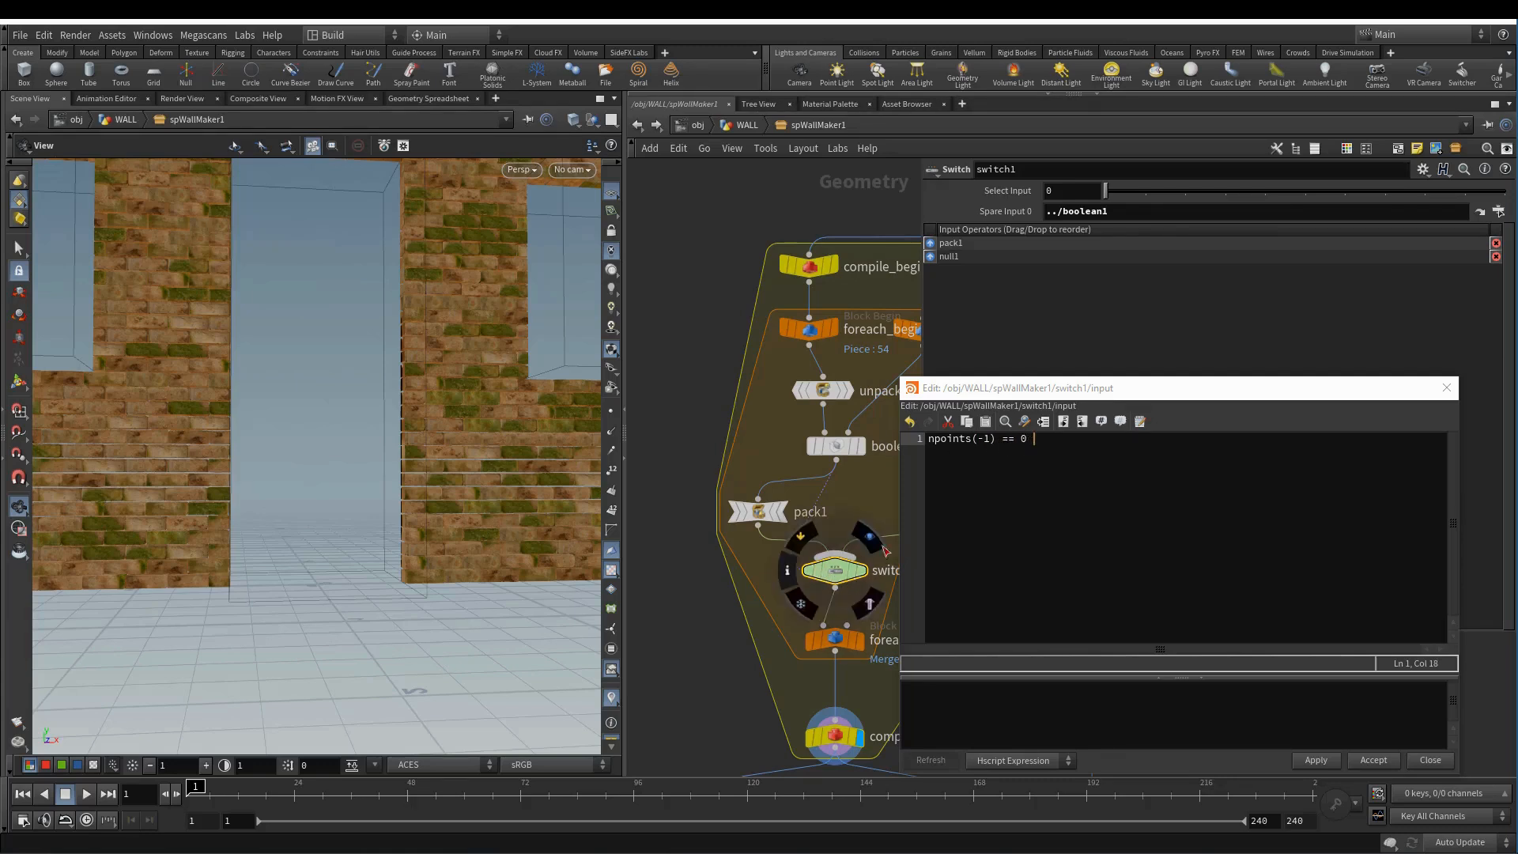
pyautogui.click(1312, 759)
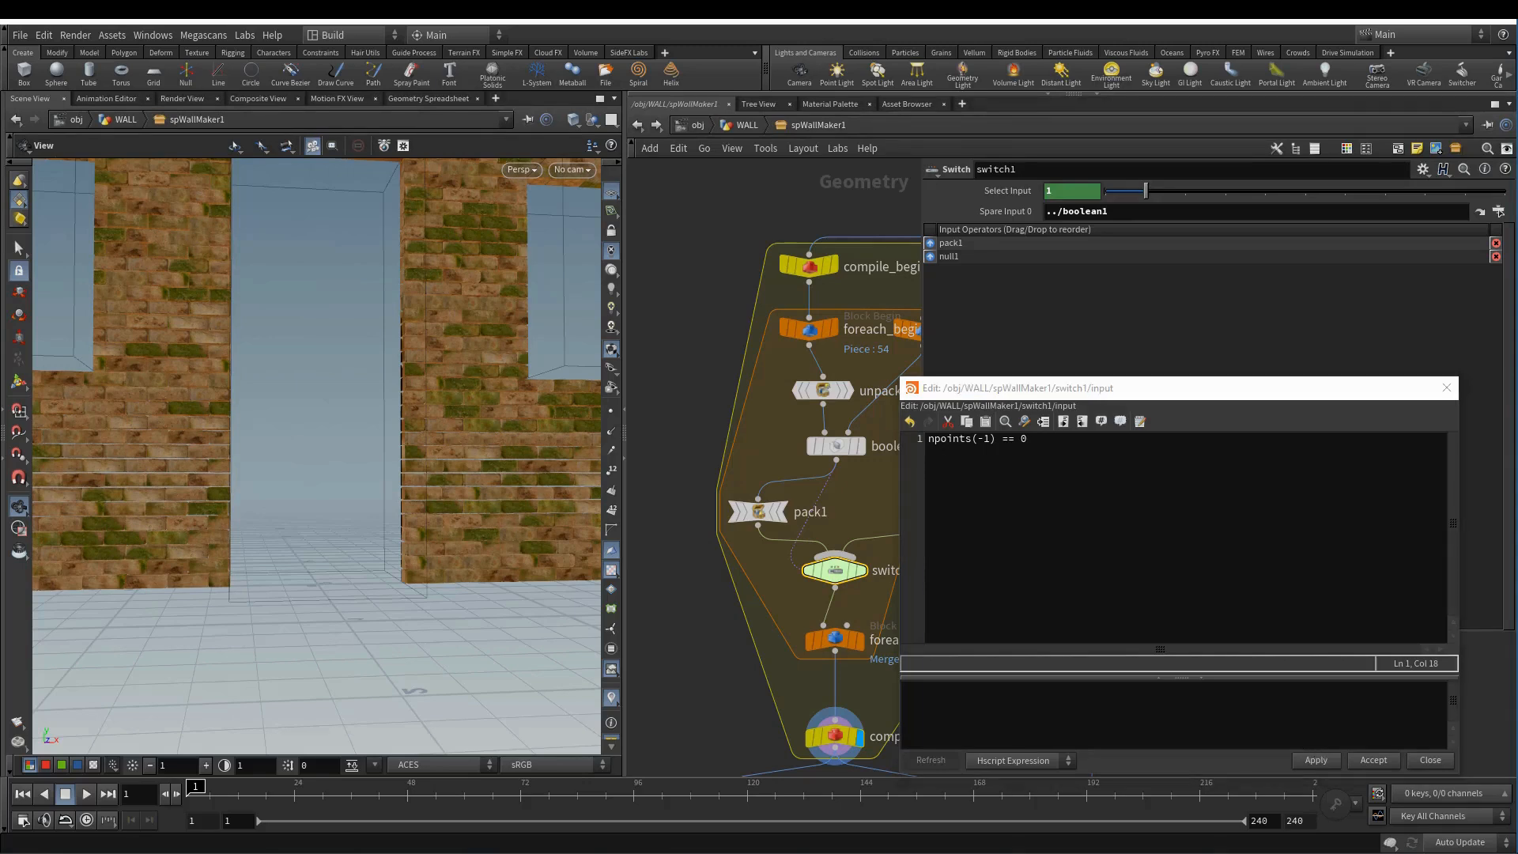
pyautogui.click(1446, 393)
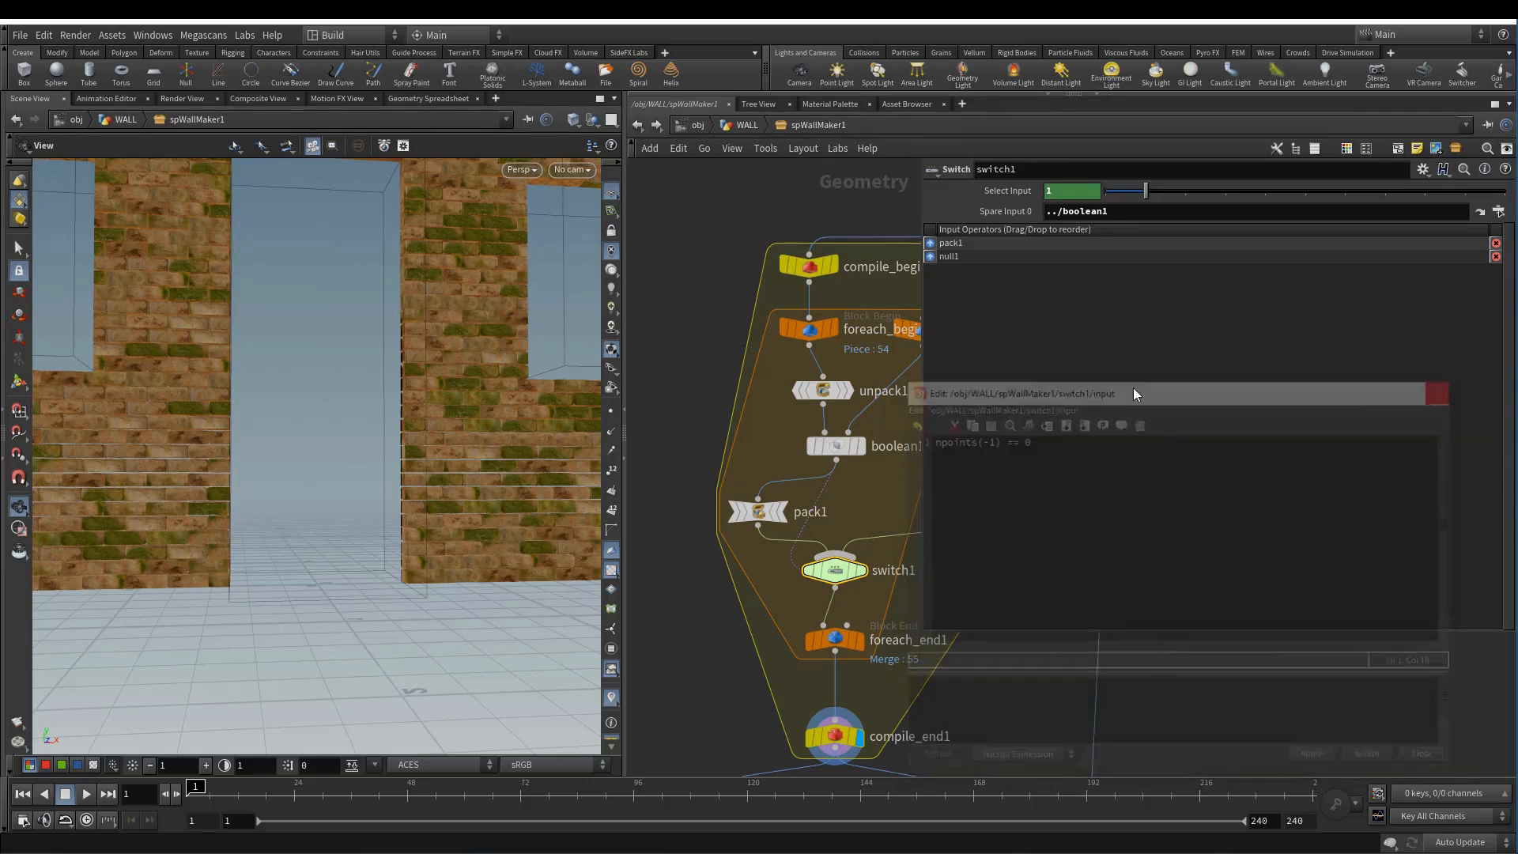
# - Compare the node information of compile_end1 and switch1, and review foreach_end1's loop settings
pyautogui.middleClick(837, 737)
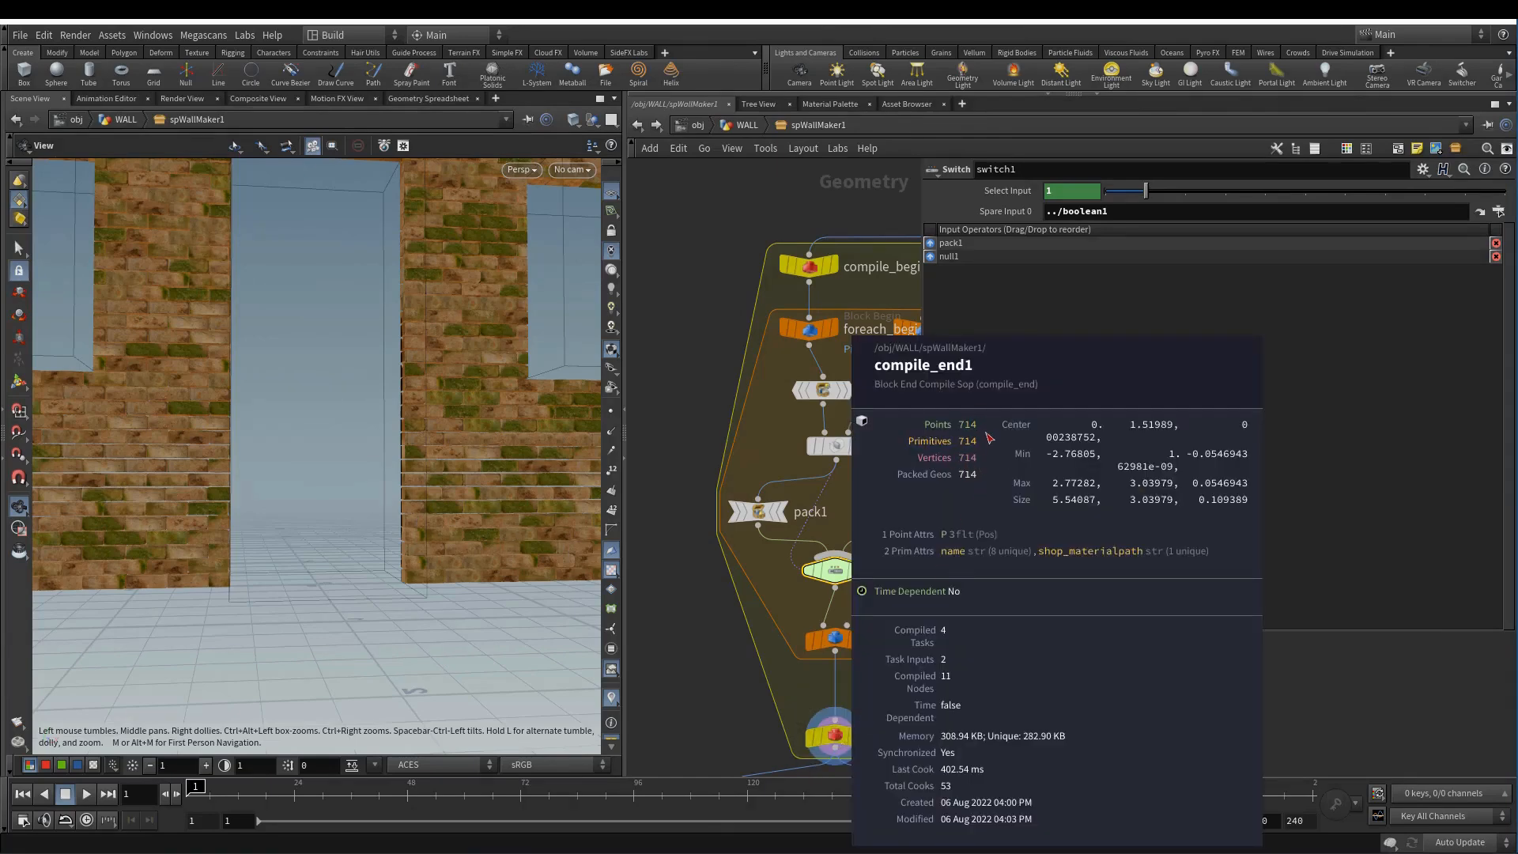
pyautogui.moveTo(888, 595); pyautogui.dragTo(830, 506, button='middle')
pyautogui.middleClick(776, 481)
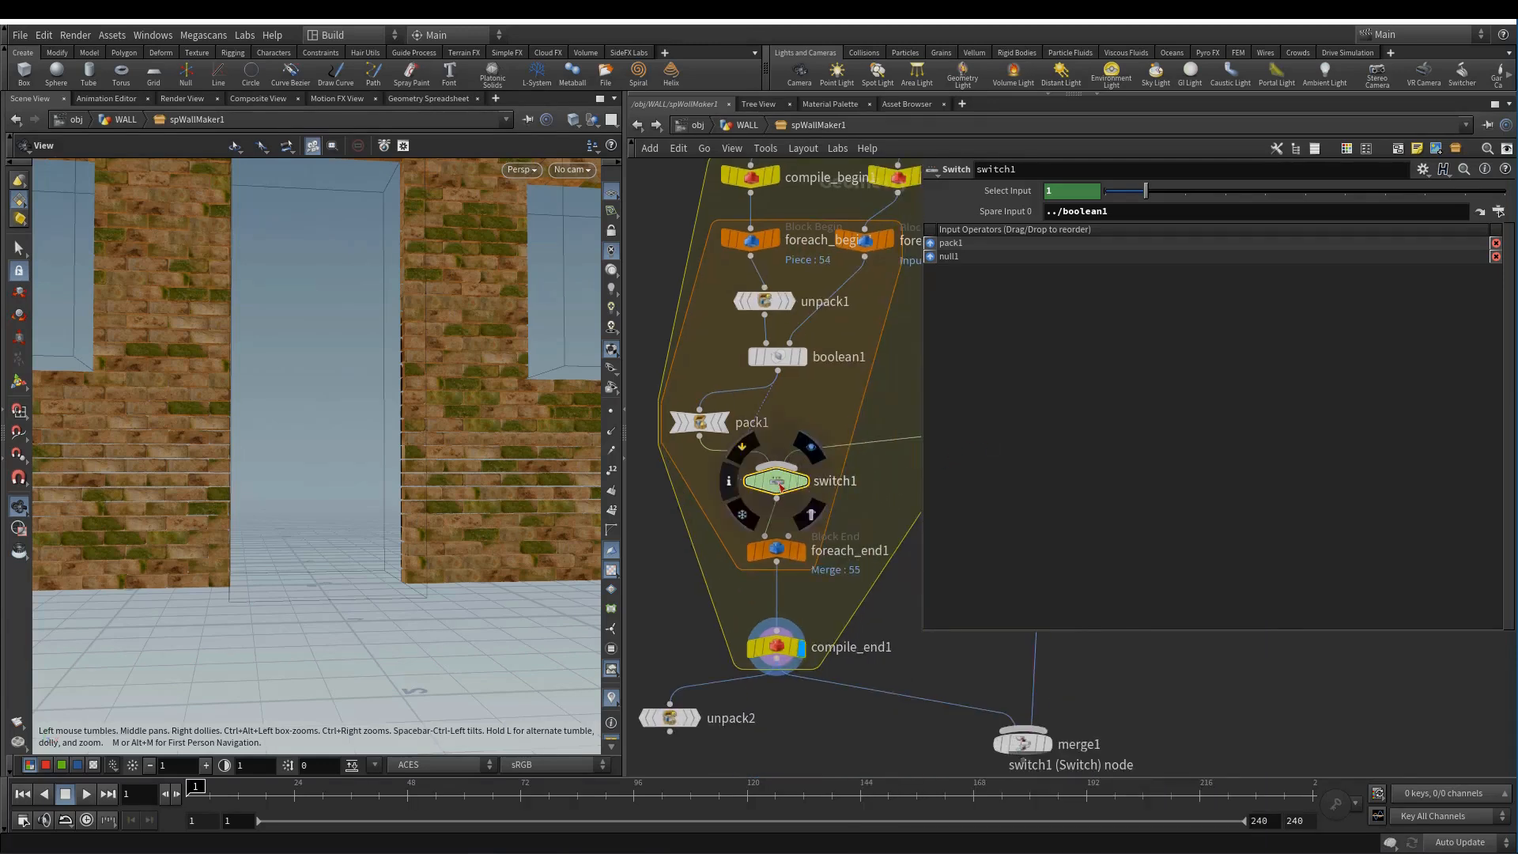
pyautogui.middleClick(780, 483)
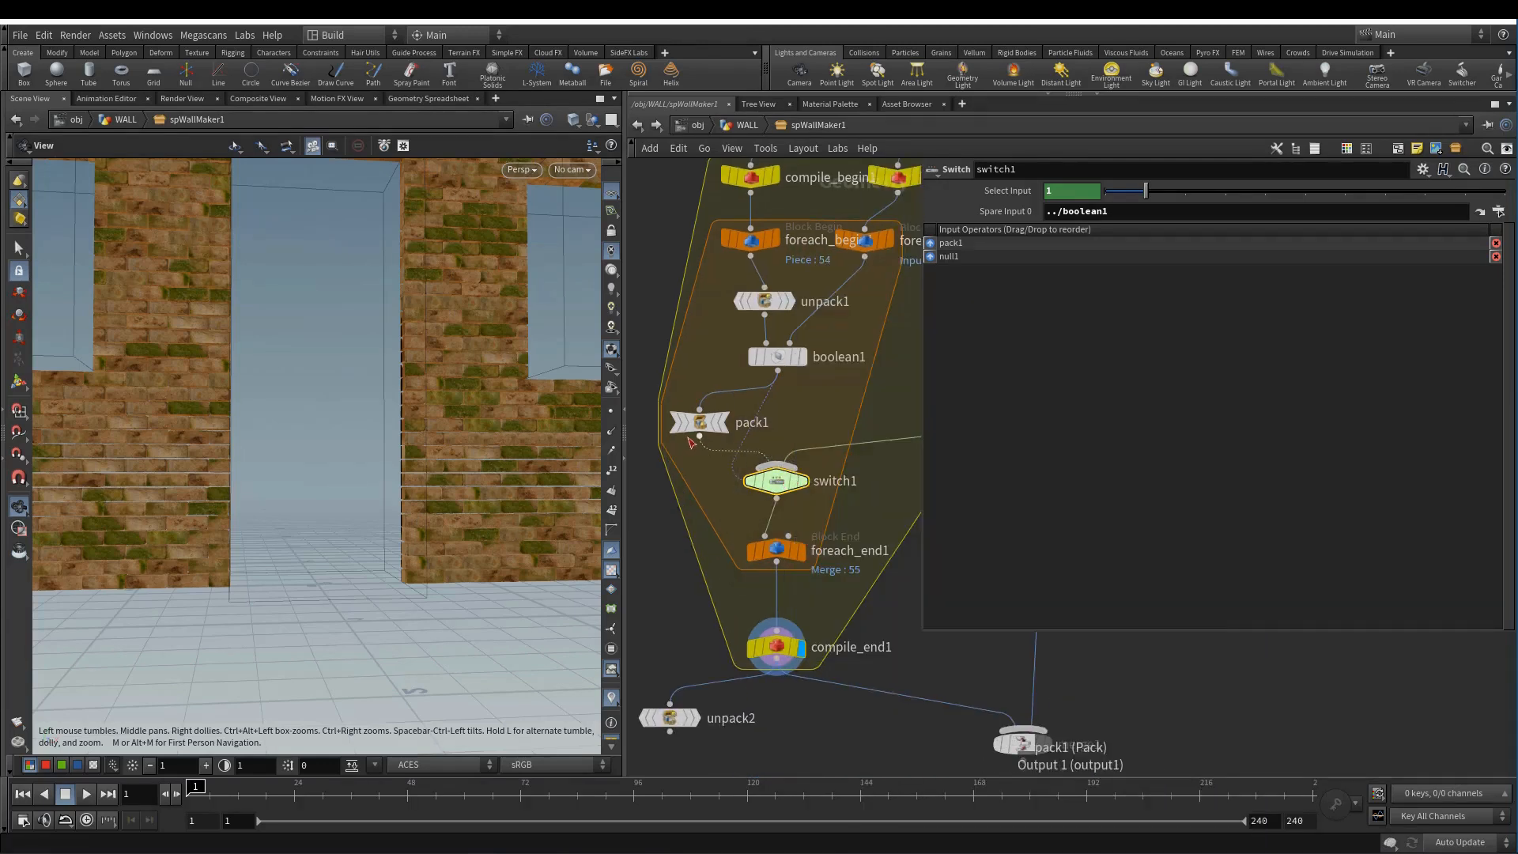
pyautogui.click(778, 551)
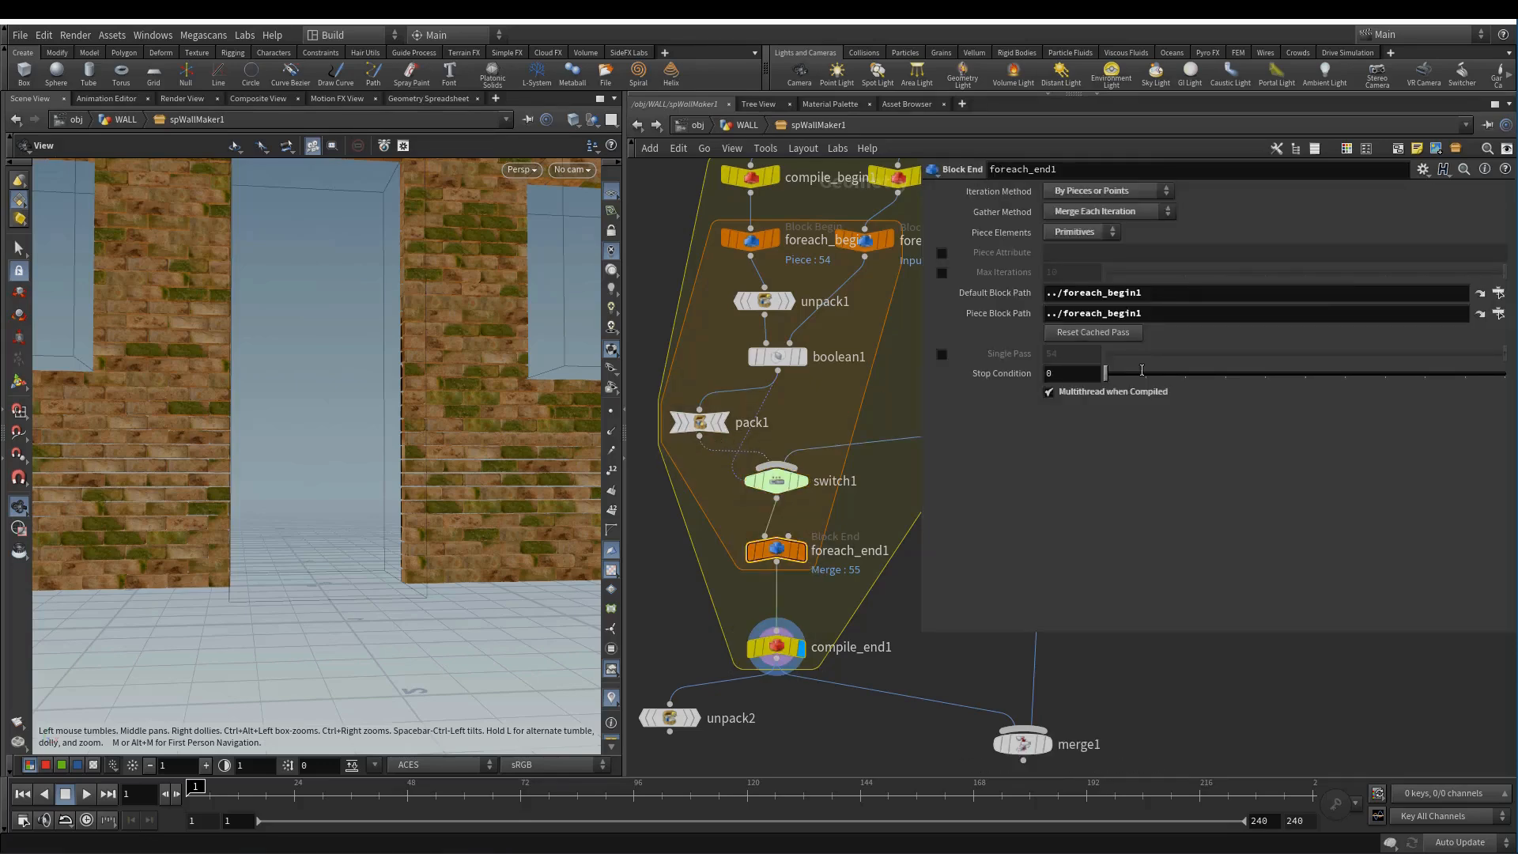
pyautogui.middleClick(778, 648)
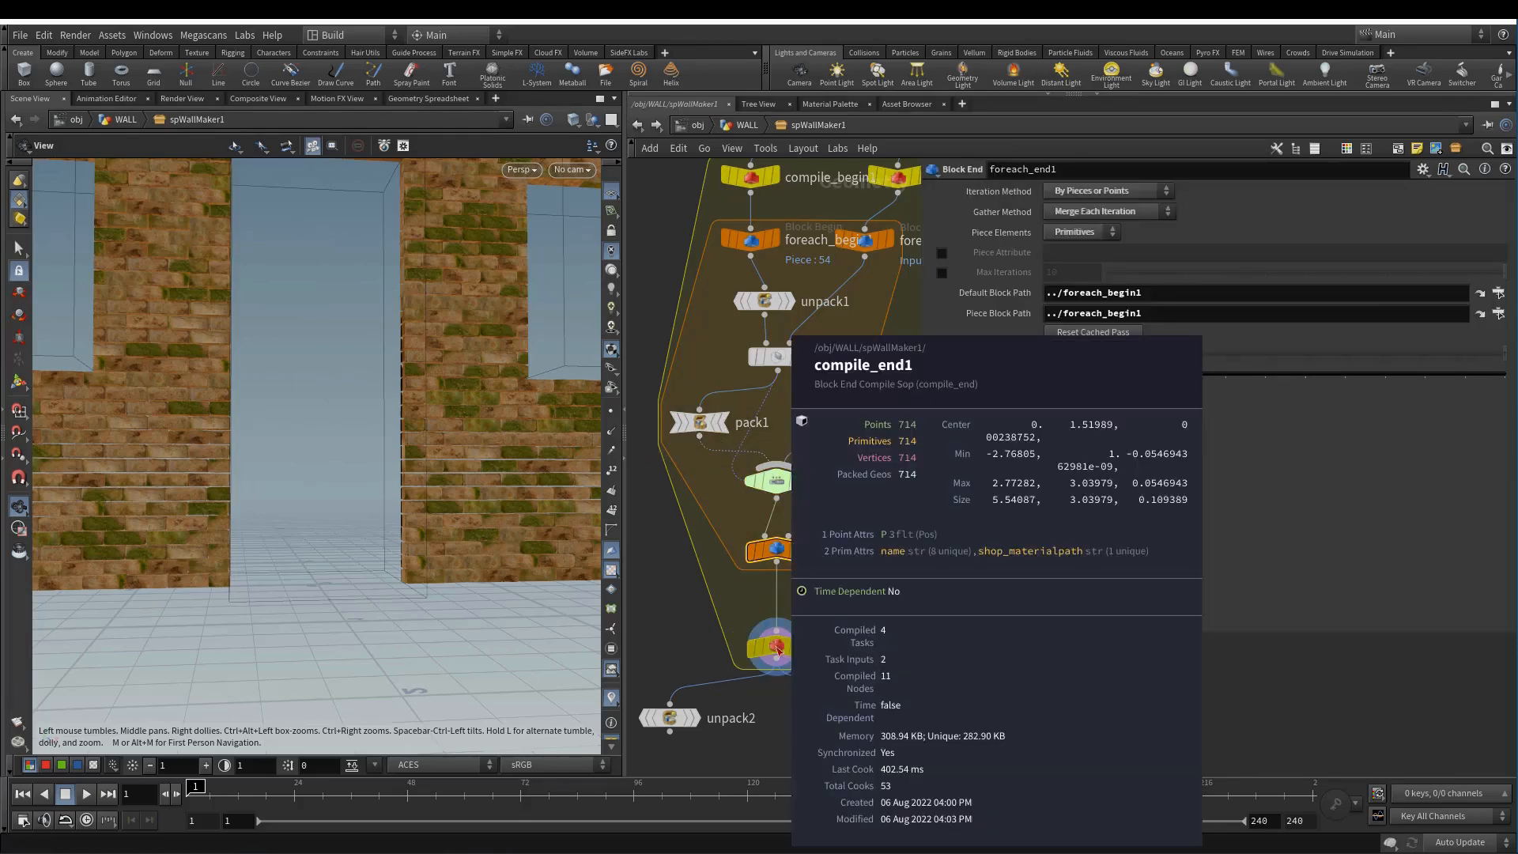
pyautogui.moveTo(701, 726); pyautogui.dragTo(740, 651, button='middle')
pyautogui.click(735, 649)
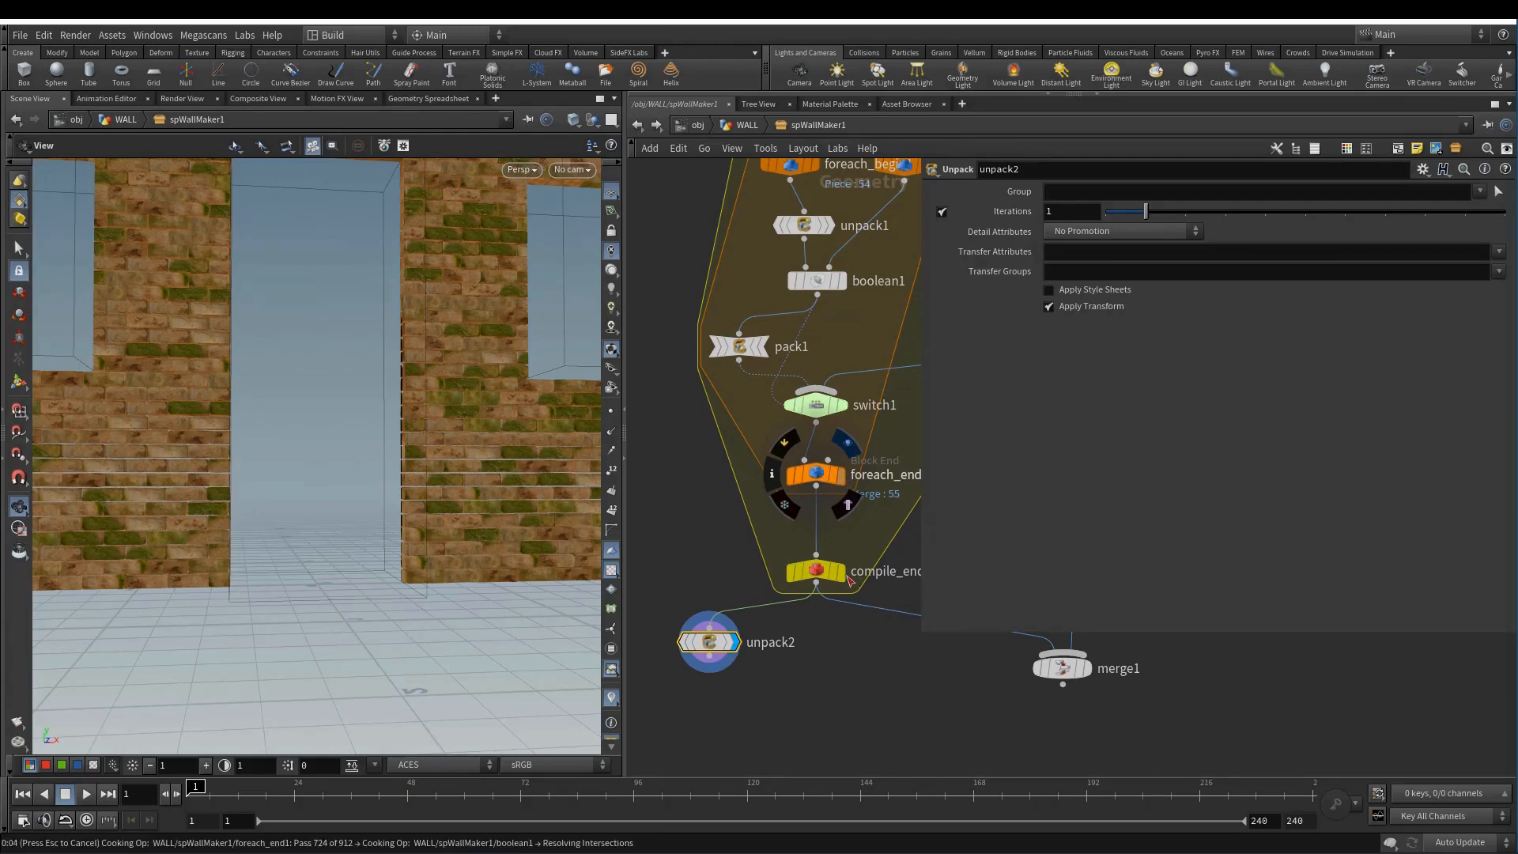
pyautogui.press('Escape')
pyautogui.click(821, 571)
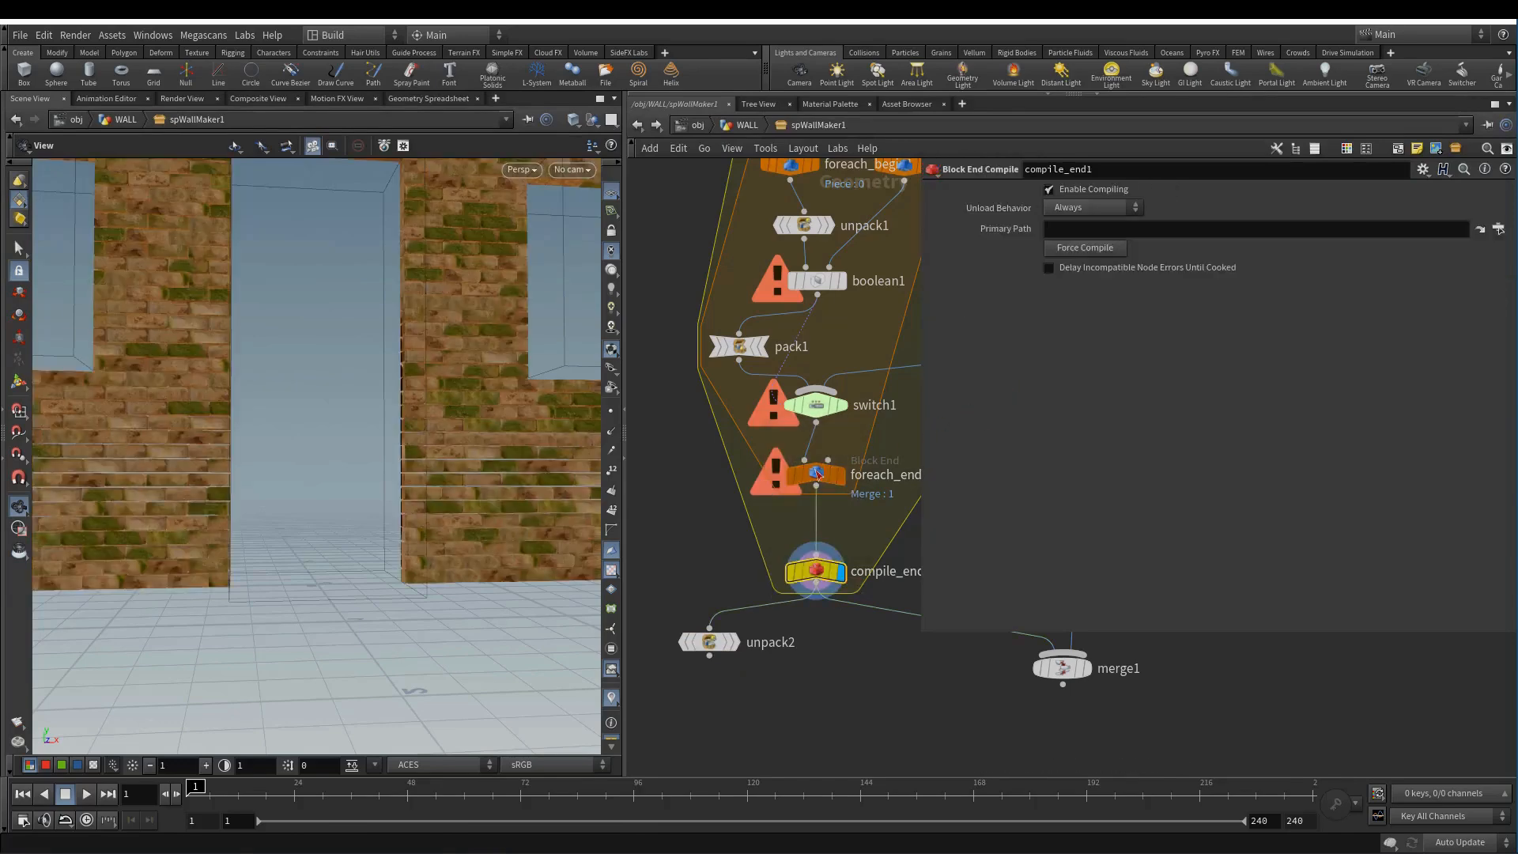
# - Test foreach_end1 with Single Pass 54, check the node information of compile_end1 and unpack2, and turn Single Pass off
pyautogui.click(819, 475)
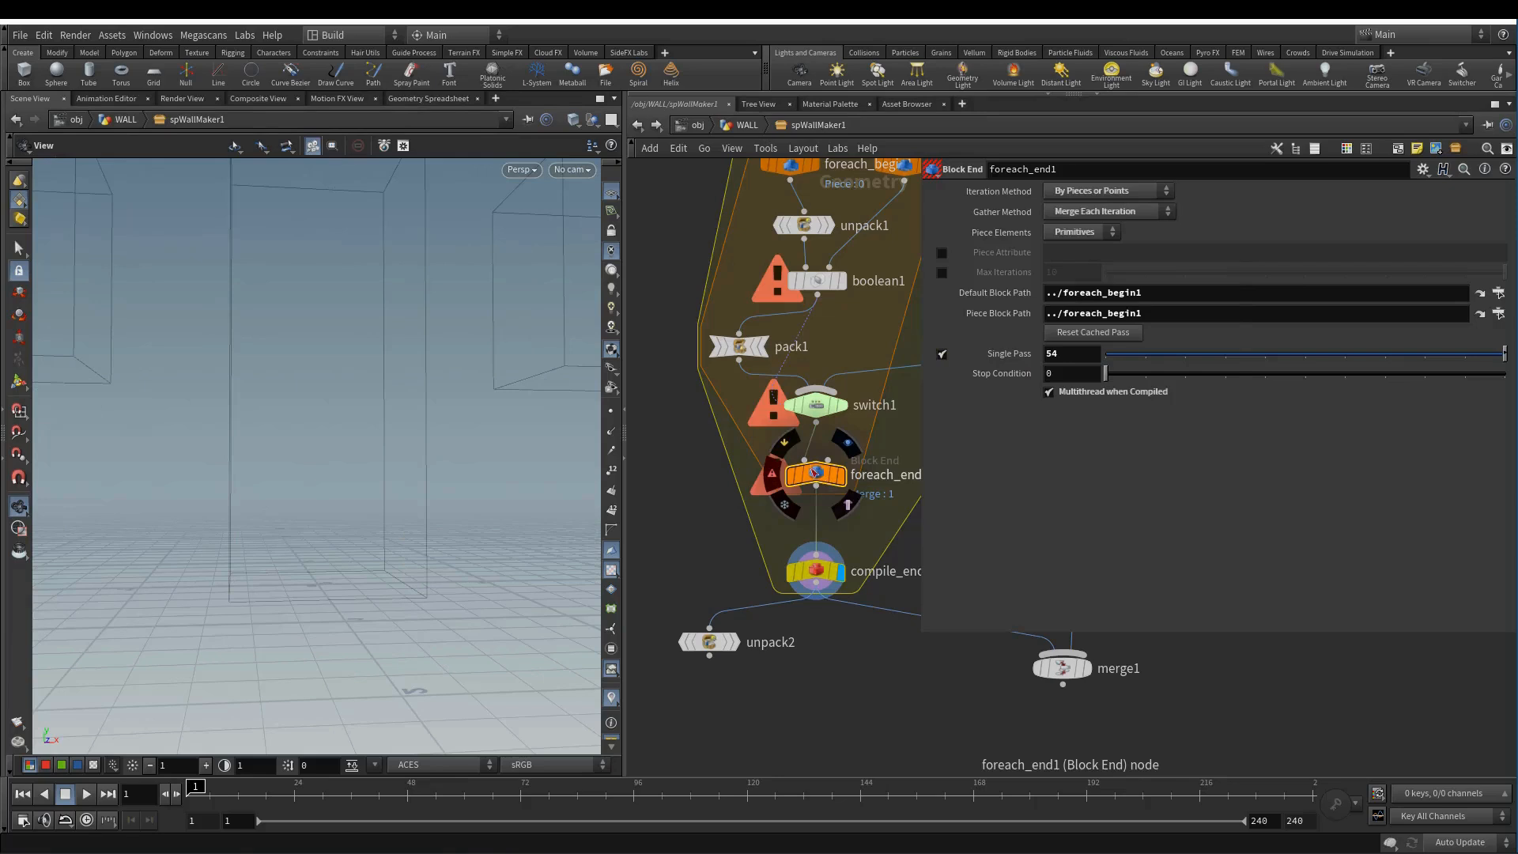
pyautogui.middleClick(815, 473)
pyautogui.middleClick(810, 580)
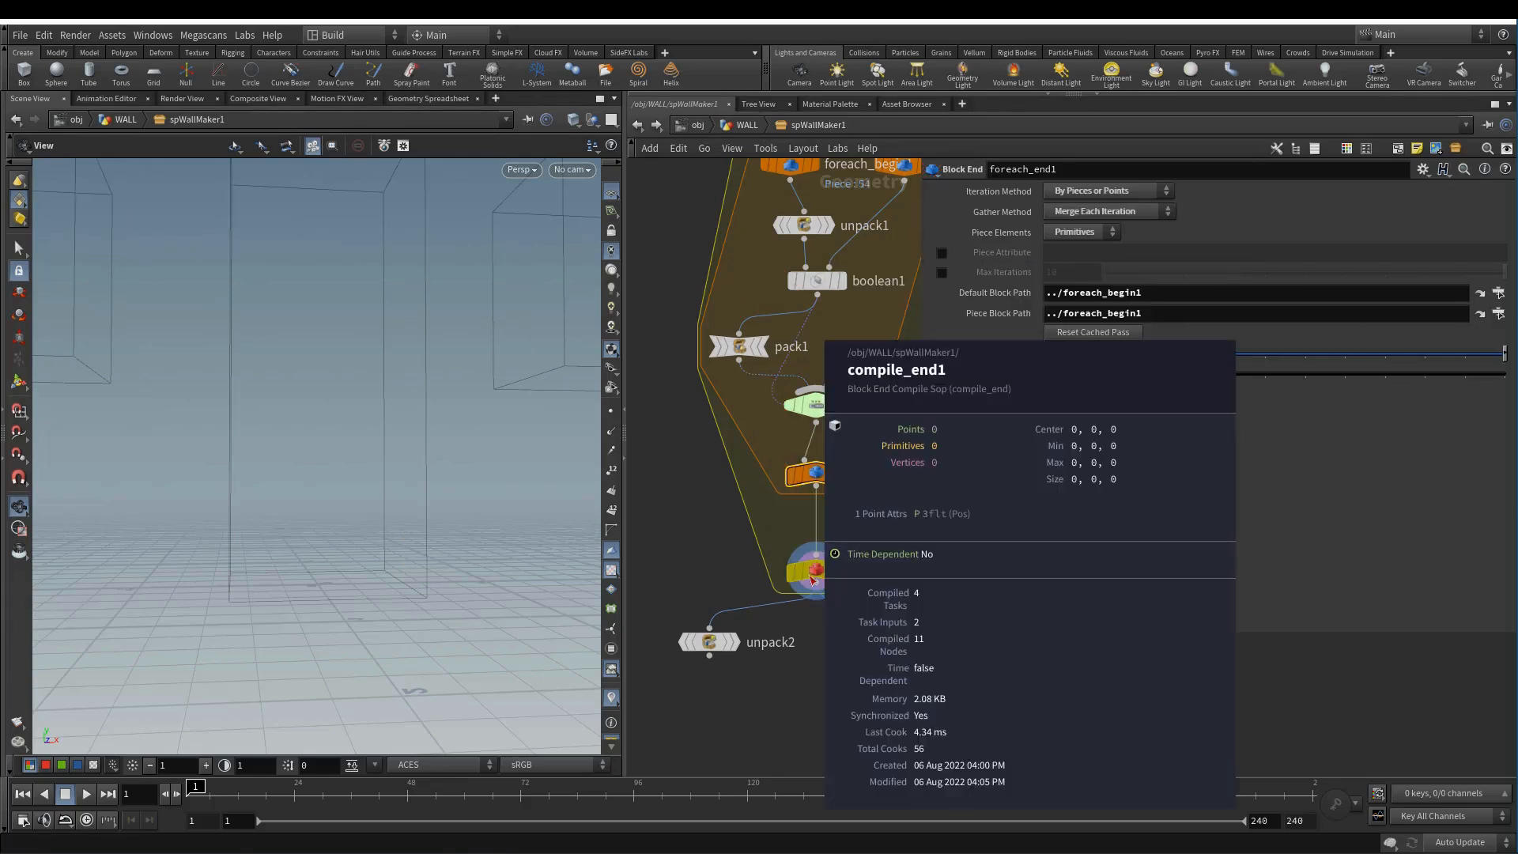
pyautogui.middleClick(708, 644)
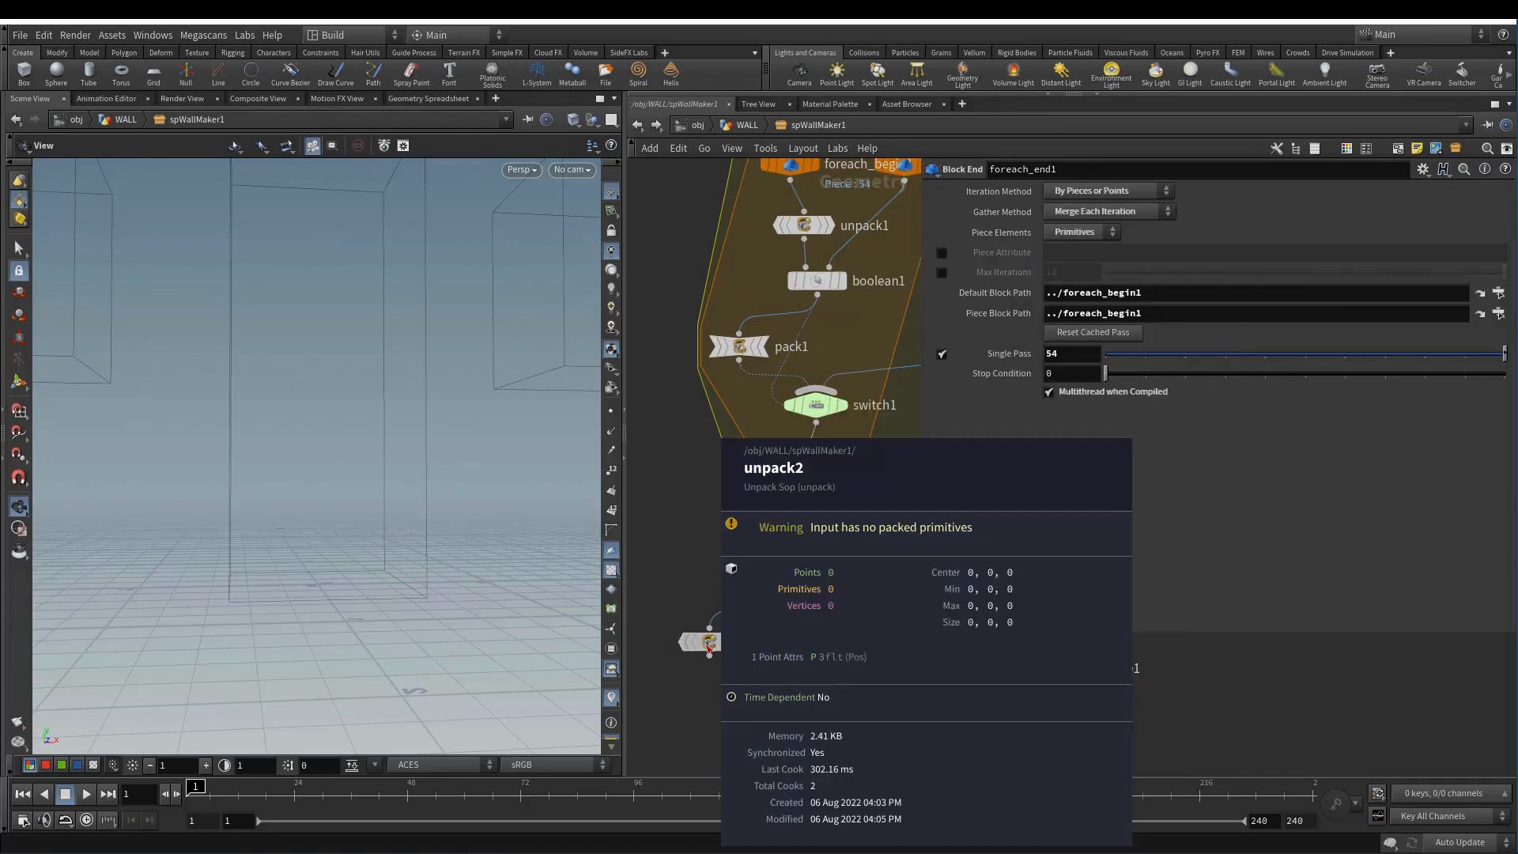
pyautogui.moveTo(837, 667); pyautogui.dragTo(761, 658, button='middle')
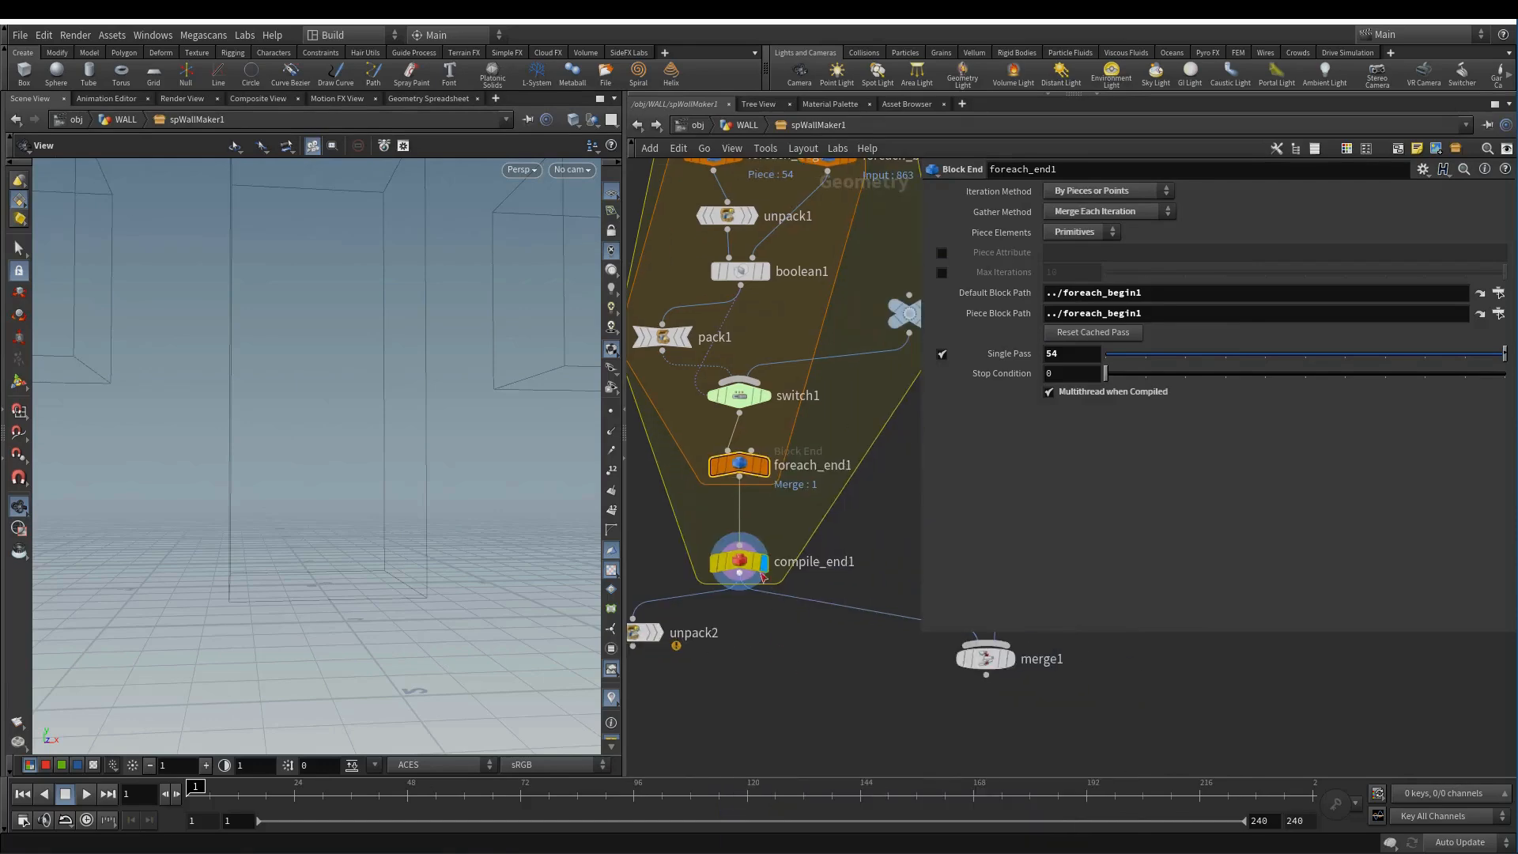
pyautogui.click(941, 353)
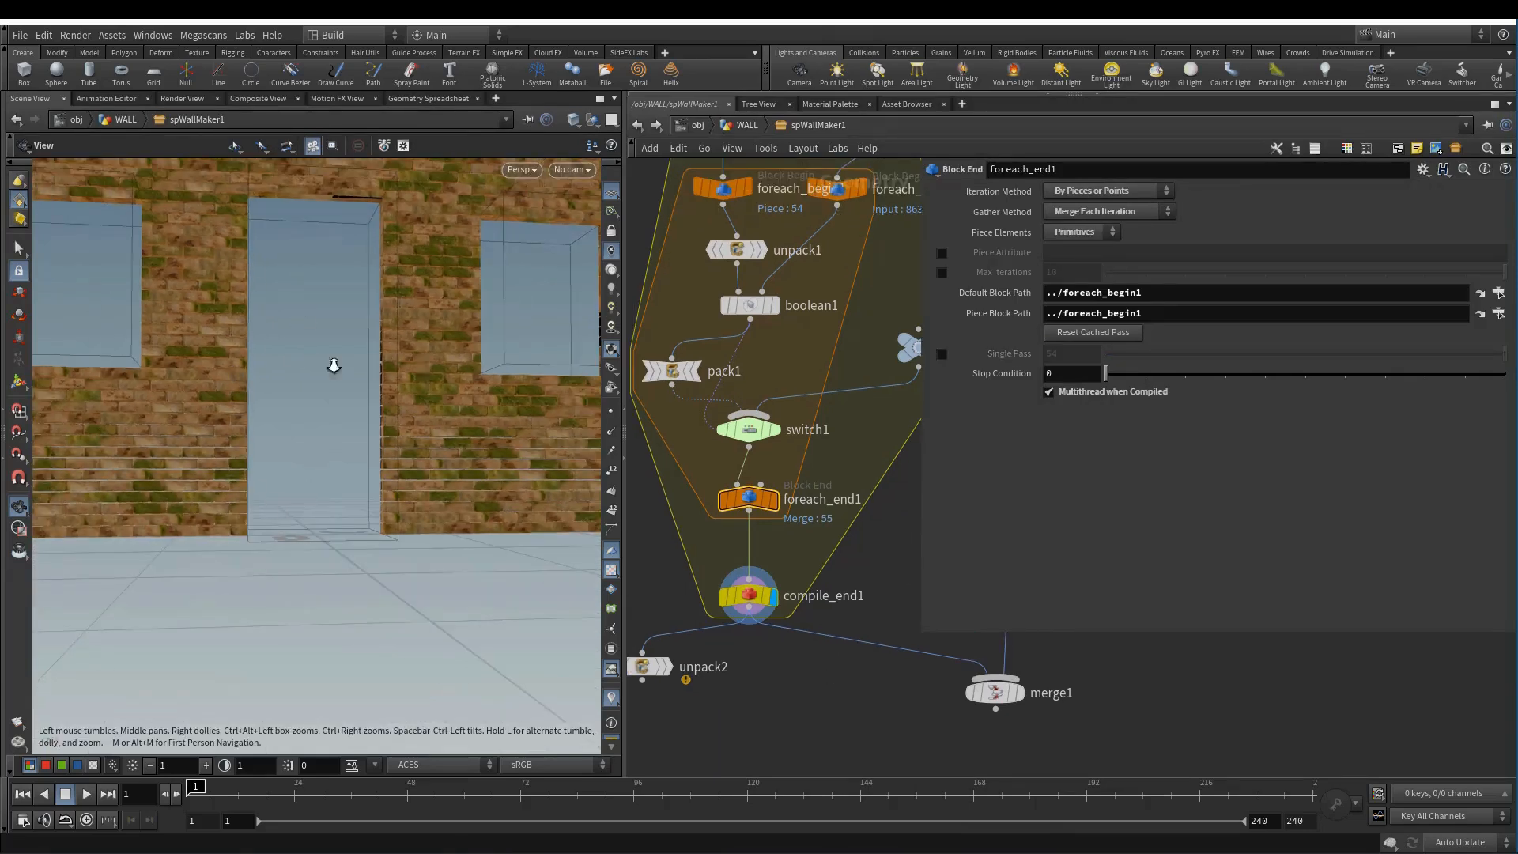
# - Examine the cut door and window openings from an angle and check compile_end1's node information
pyautogui.moveTo(333, 365); pyautogui.dragTo(364, 432, button='right')
pyautogui.moveTo(365, 432); pyautogui.dragTo(373, 458)
pyautogui.moveTo(372, 458); pyautogui.dragTo(387, 419, button='right')
pyautogui.moveTo(386, 420)
pyautogui.mouseDown()
pyautogui.moveTo(453, 417)
pyautogui.moveTo(347, 413)
pyautogui.moveTo(386, 427)
pyautogui.mouseUp()
pyautogui.middleClick(751, 597)
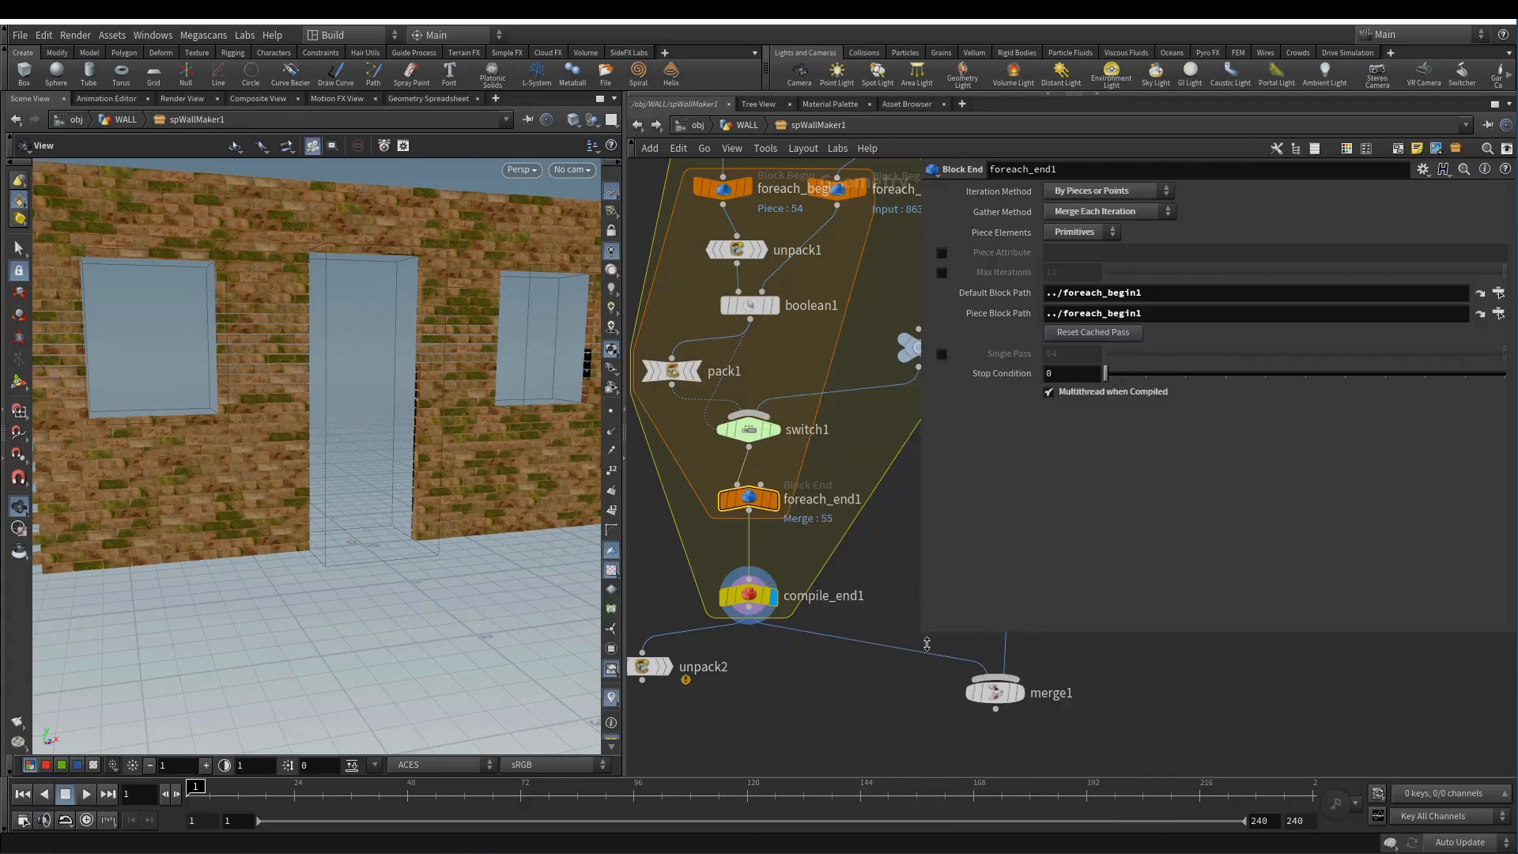
# - Shrink the parameter area and display merge1 with the whole wall in view
pyautogui.moveTo(922, 633); pyautogui.dragTo(1187, 559)
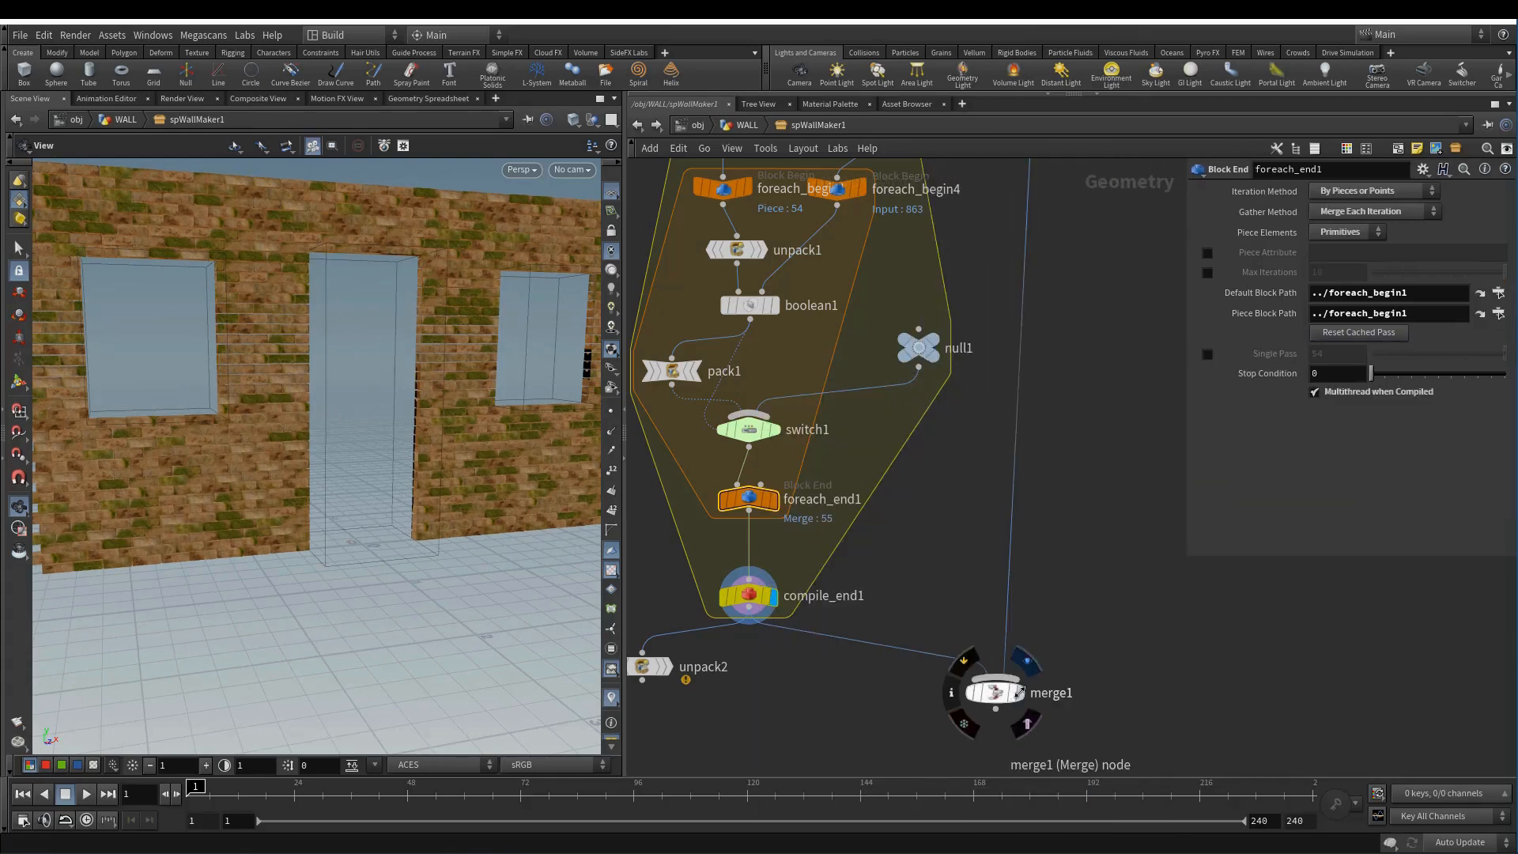
pyautogui.click(1002, 693)
pyautogui.moveTo(372, 364); pyautogui.dragTo(229, 363, button='right')
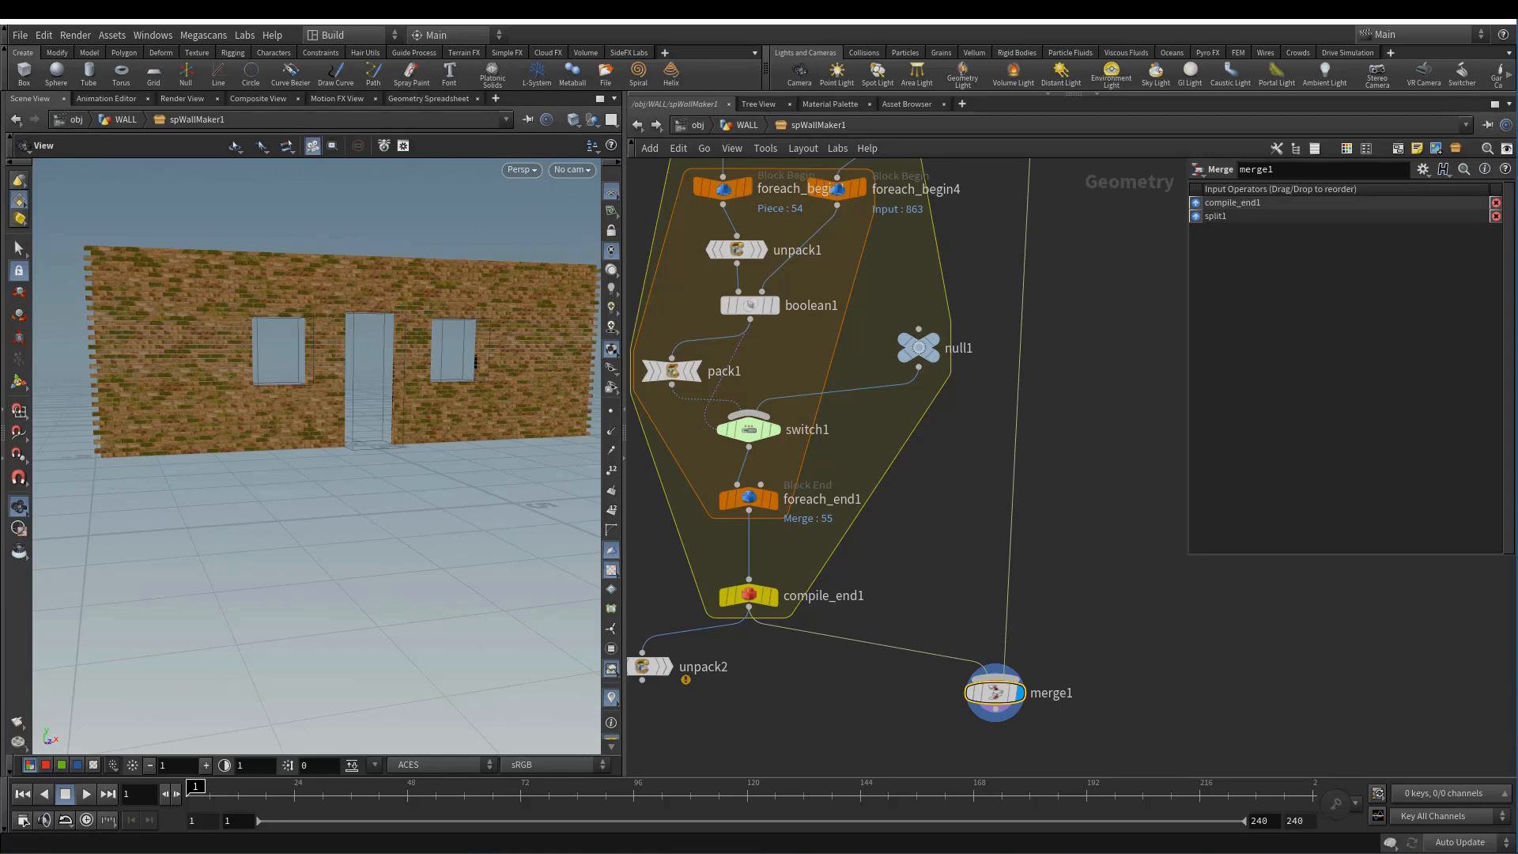
# - Add a Group Create node below merge1, wire merge1 into its first input and display it
pyautogui.click(672, 371)
pyautogui.moveTo(1080, 650); pyautogui.dragTo(1072, 556, button='middle')
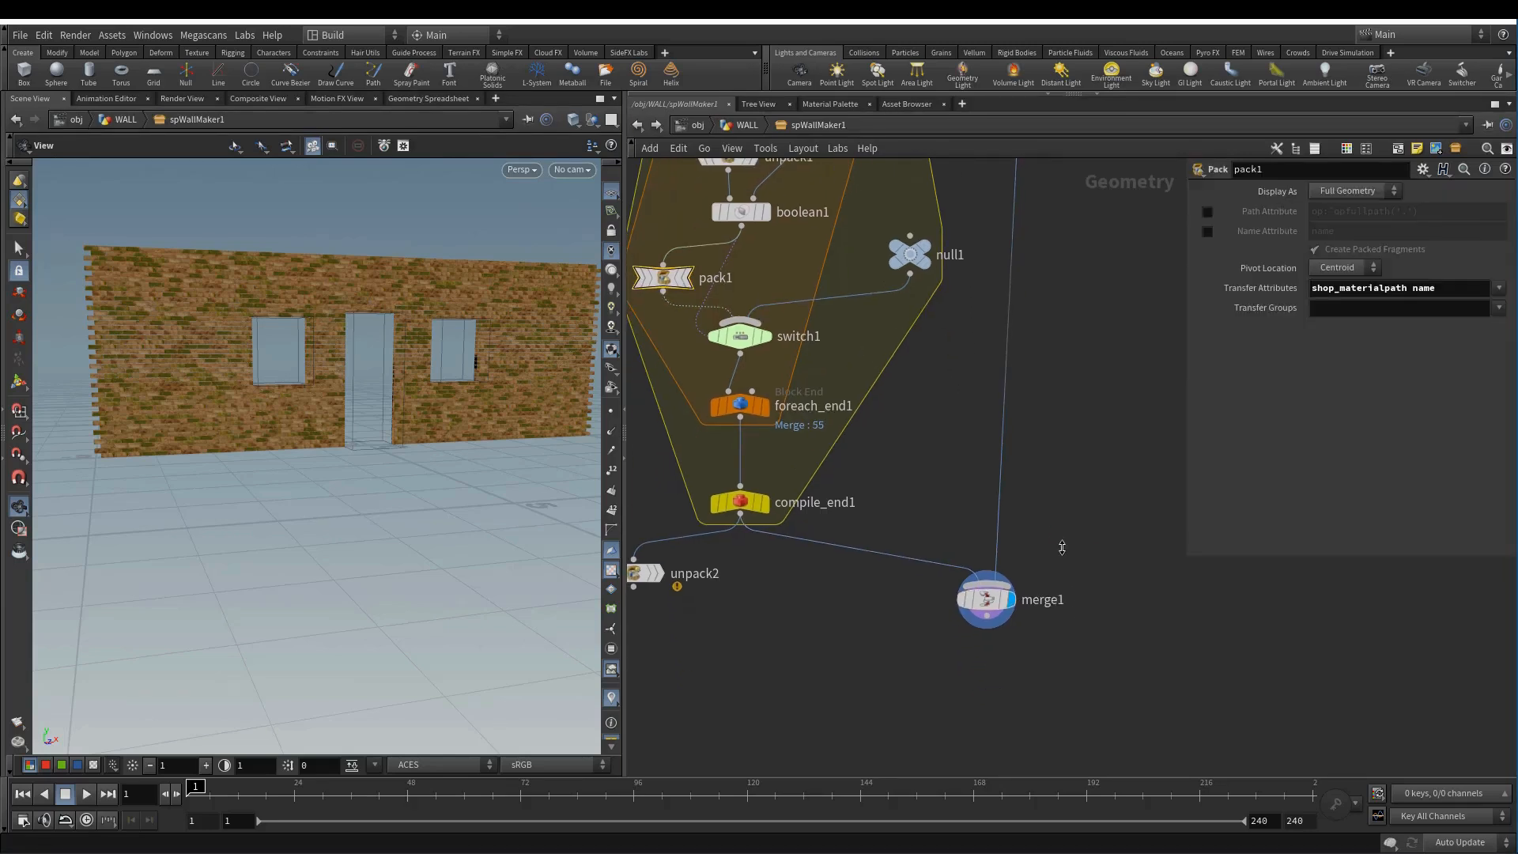
pyautogui.press('Tab')
pyautogui.write('gr')
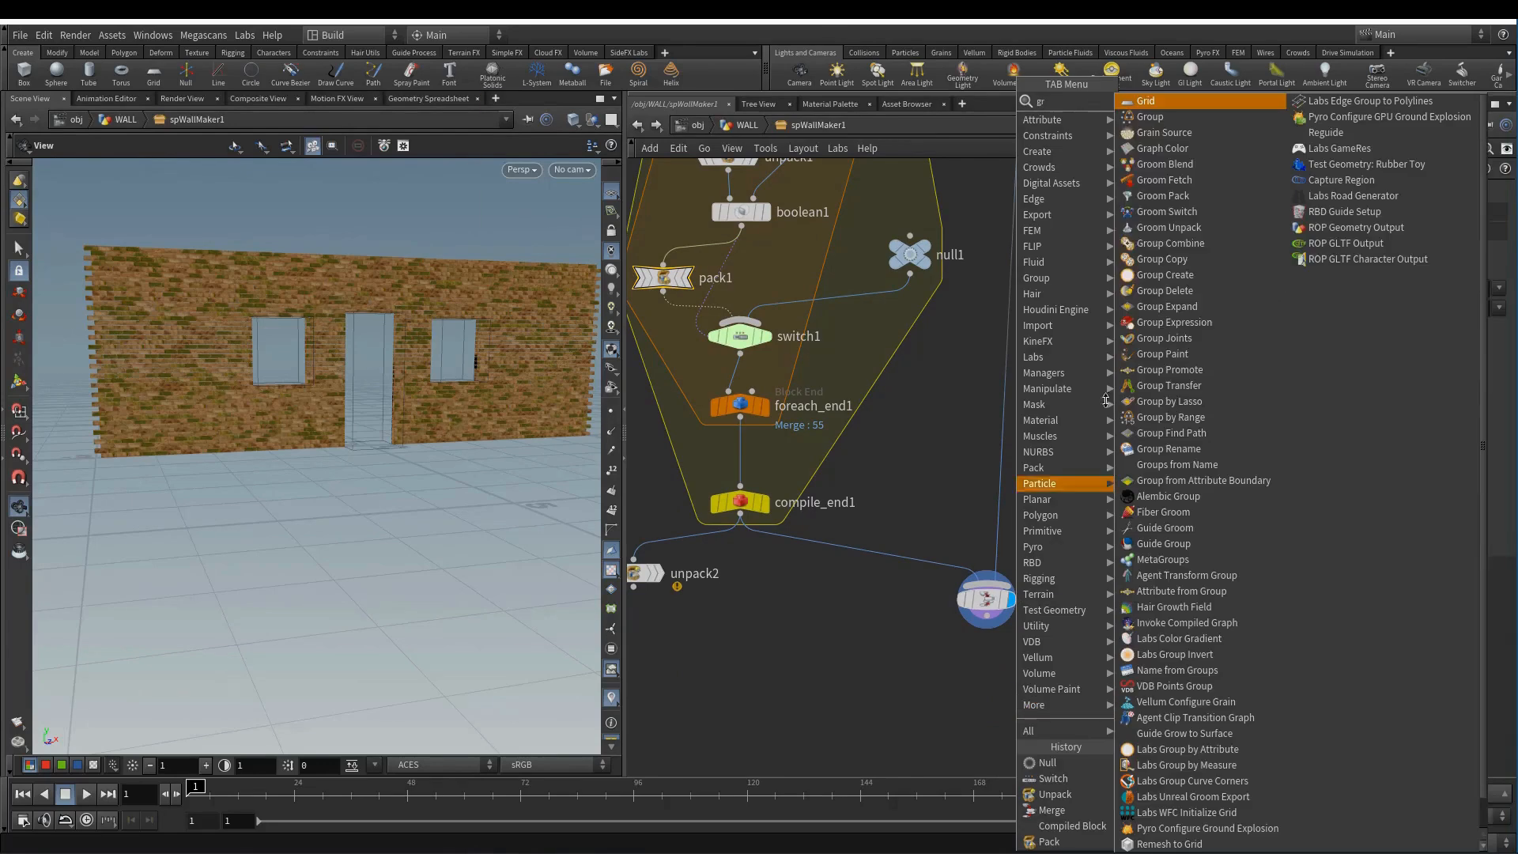
pyautogui.click(1206, 118)
pyautogui.click(993, 703)
pyautogui.click(996, 628)
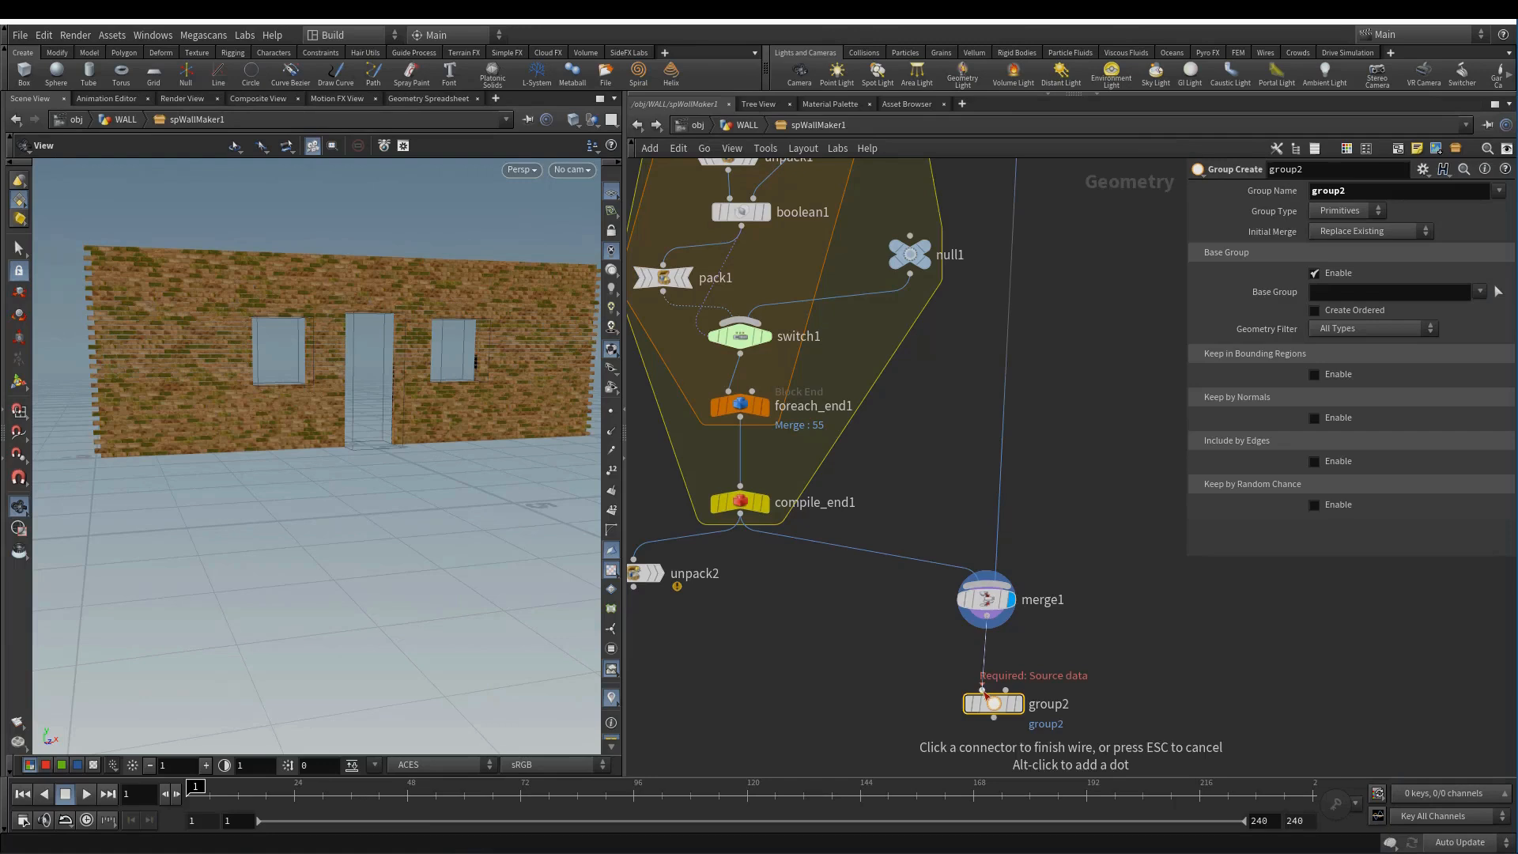
pyautogui.click(994, 690)
pyautogui.click(1020, 700)
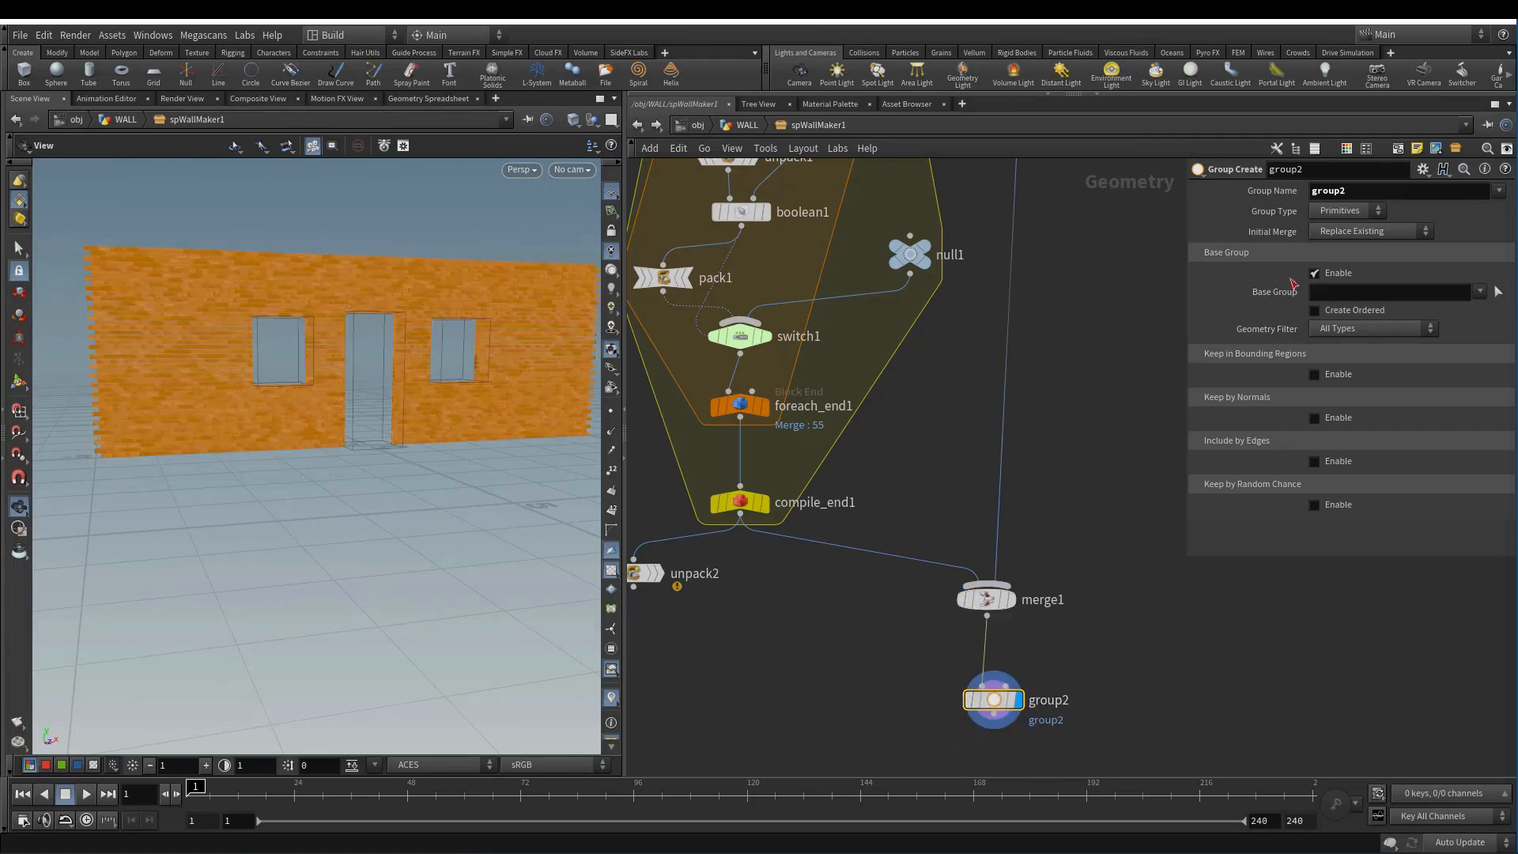
# - Name the new node's primitive group wallGP
pyautogui.doubleClick(1384, 201)
pyautogui.write('wallGP')
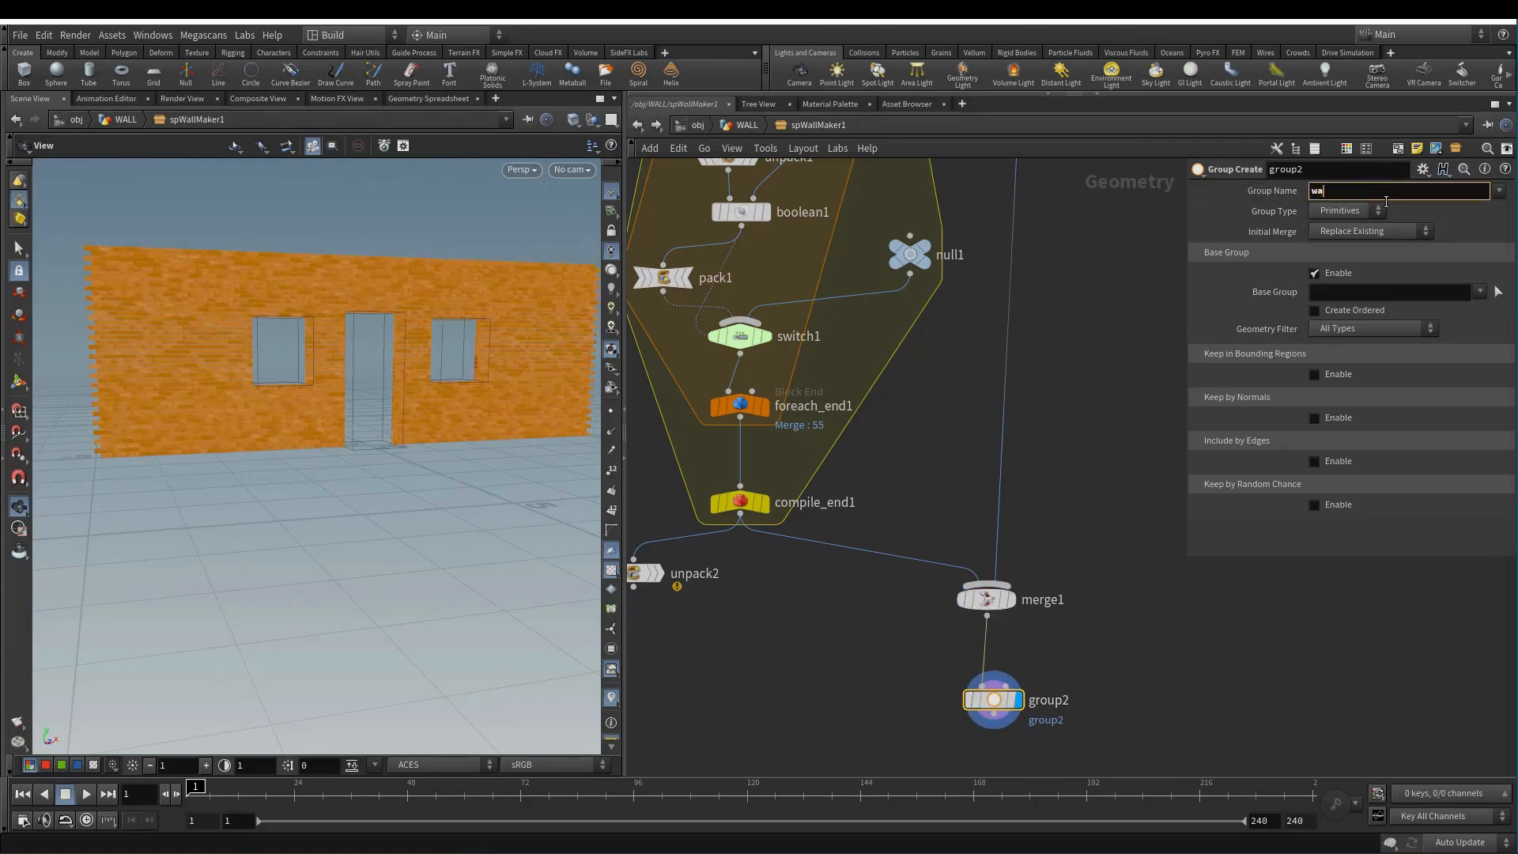
pyautogui.press('Return')
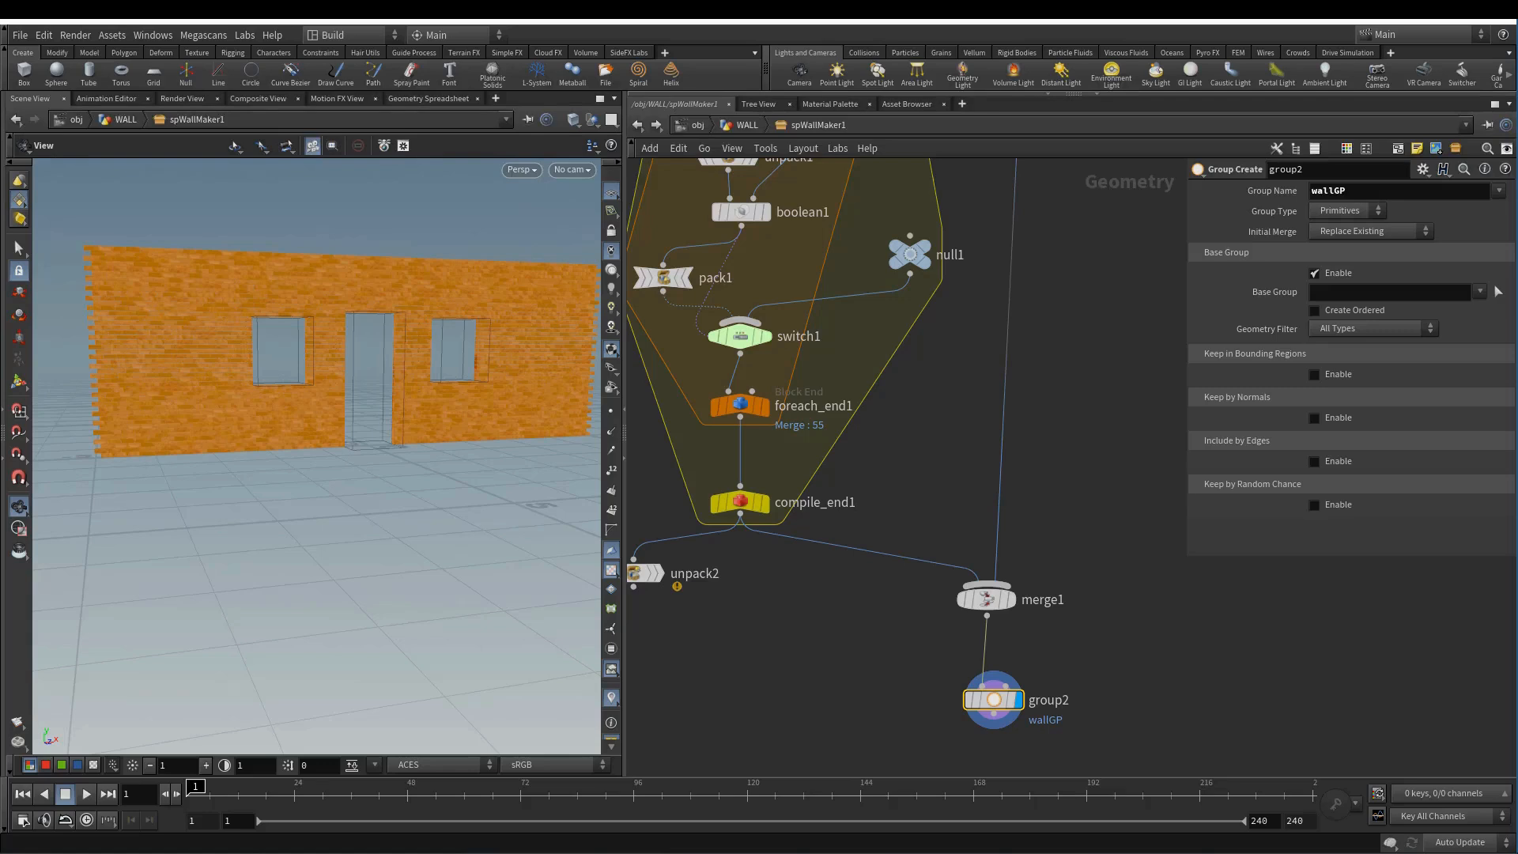
# - Delete the unused unpack2 node below compile_end1
pyautogui.moveTo(909, 475); pyautogui.dragTo(907, 474, button='middle')
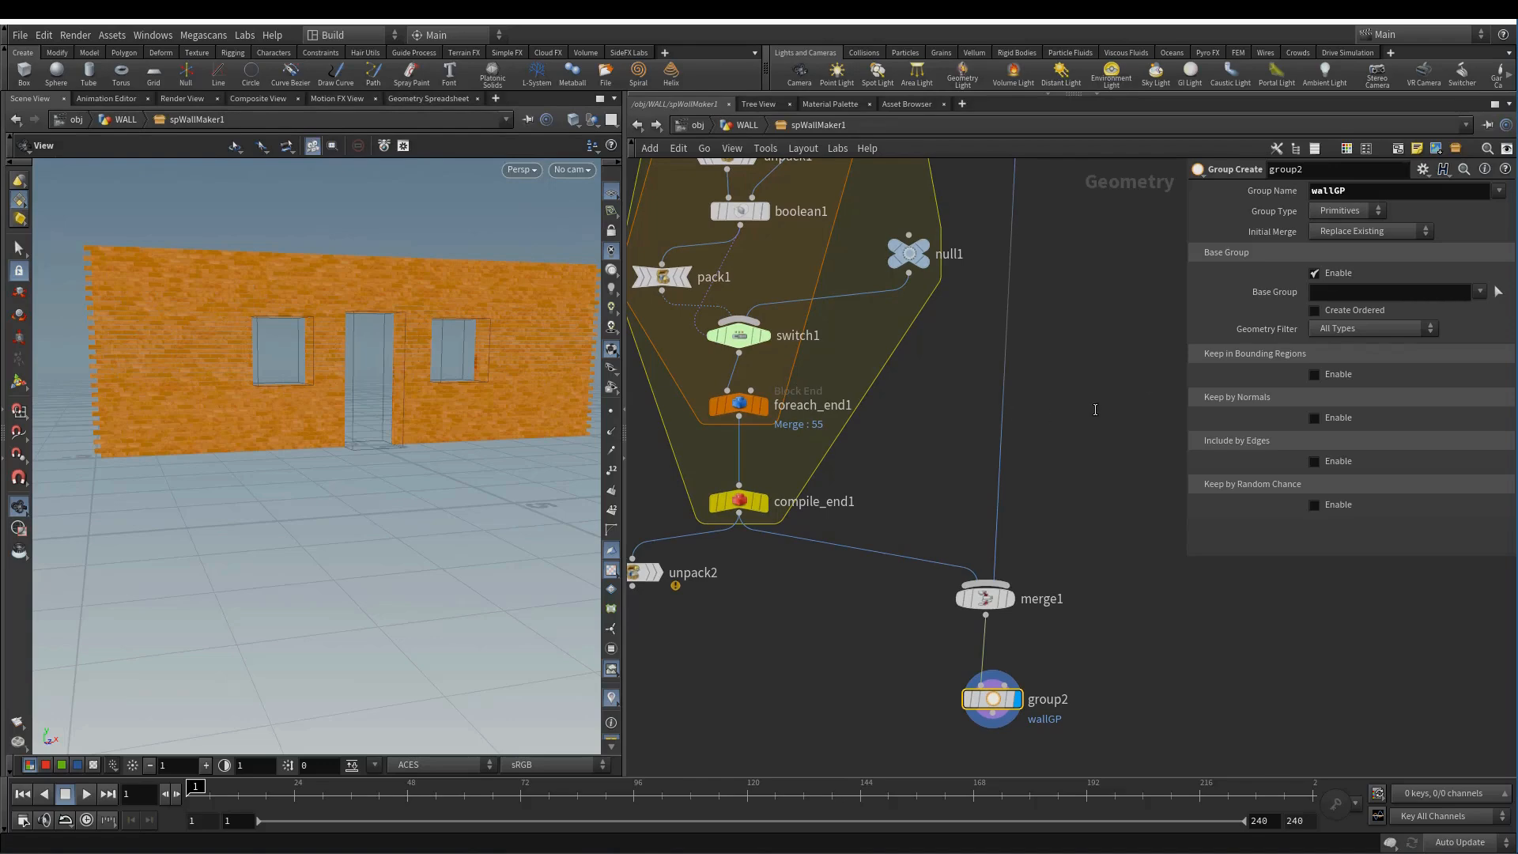
pyautogui.scroll(-4, 1095, 410)
pyautogui.scroll(1, 1042, 456)
pyautogui.scroll(-1, 1043, 425)
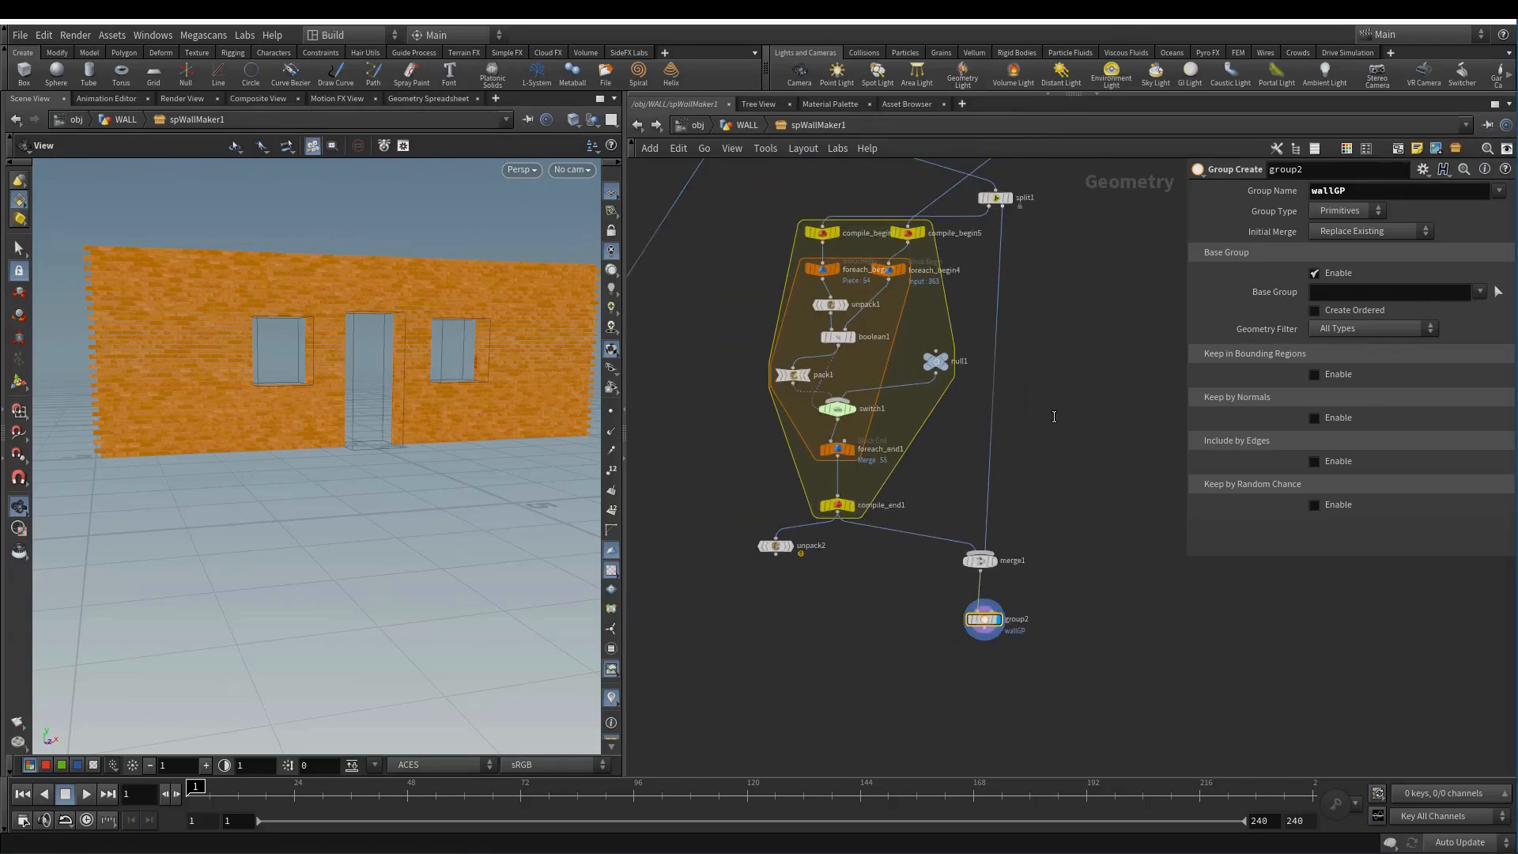
pyautogui.moveTo(1055, 417)
pyautogui.mouseDown(button='middle')
pyautogui.moveTo(1061, 618)
pyautogui.moveTo(1057, 482)
pyautogui.moveTo(1075, 410)
pyautogui.mouseUp(button='middle')
pyautogui.scroll(-1, 1075, 559)
pyautogui.scroll(1, 1083, 573)
pyautogui.moveTo(846, 598)
pyautogui.mouseDown(button='middle')
pyautogui.moveTo(907, 596)
pyautogui.moveTo(908, 529)
pyautogui.mouseUp(button='middle')
pyautogui.scroll(2, 904, 544)
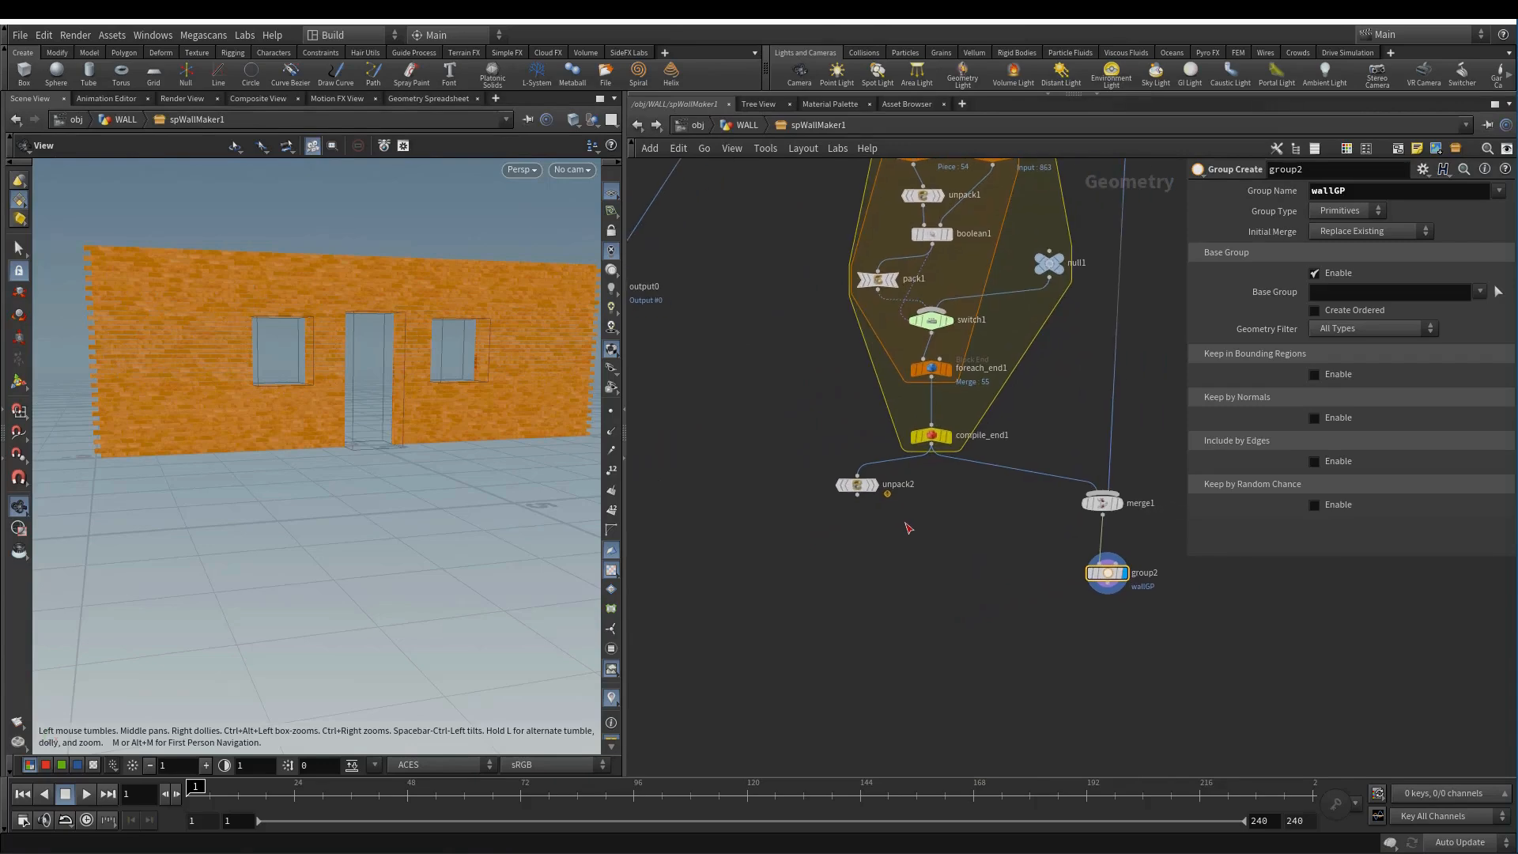
pyautogui.moveTo(908, 528); pyautogui.dragTo(824, 476)
pyautogui.press('Delete')
# - Move the output0 node down beside the end of the cutting network and check the asset's result at the WALL level
pyautogui.scroll(-3, 947, 558)
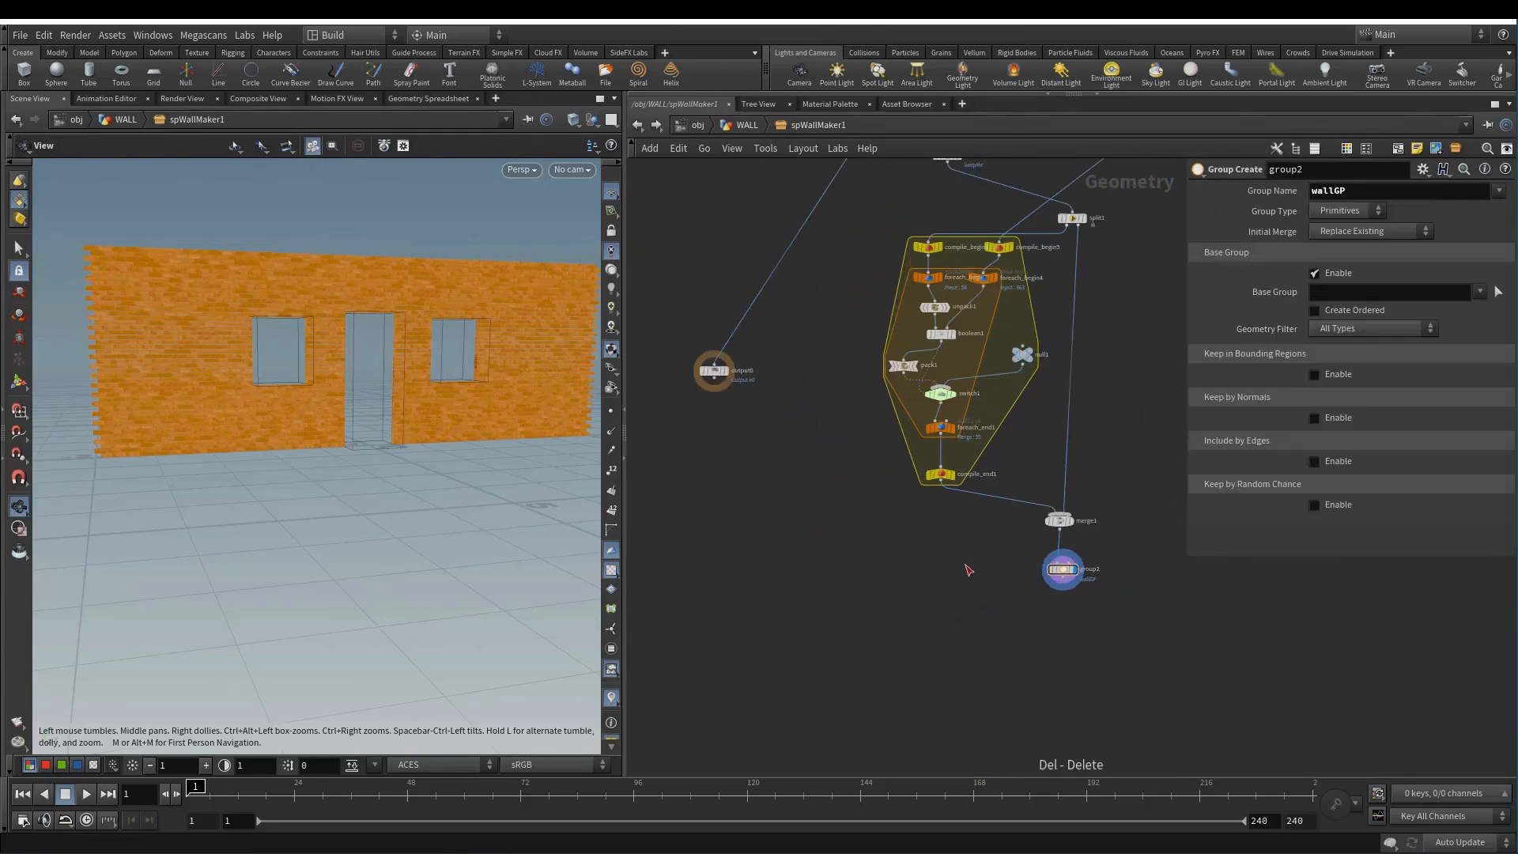
pyautogui.moveTo(703, 369); pyautogui.dragTo(769, 577)
pyautogui.moveTo(703, 363); pyautogui.dragTo(791, 653)
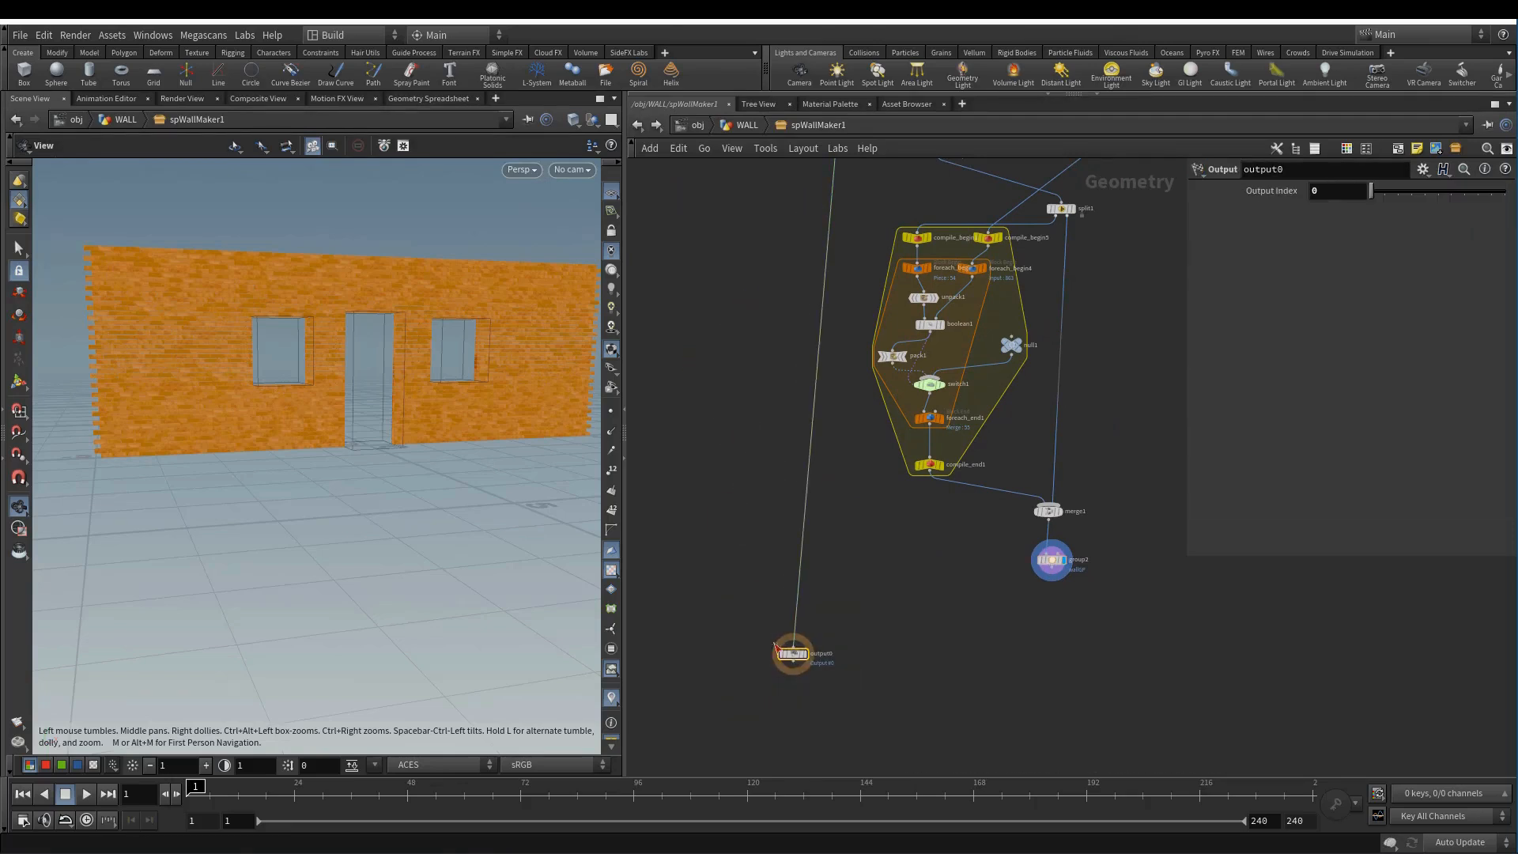
pyautogui.click(747, 125)
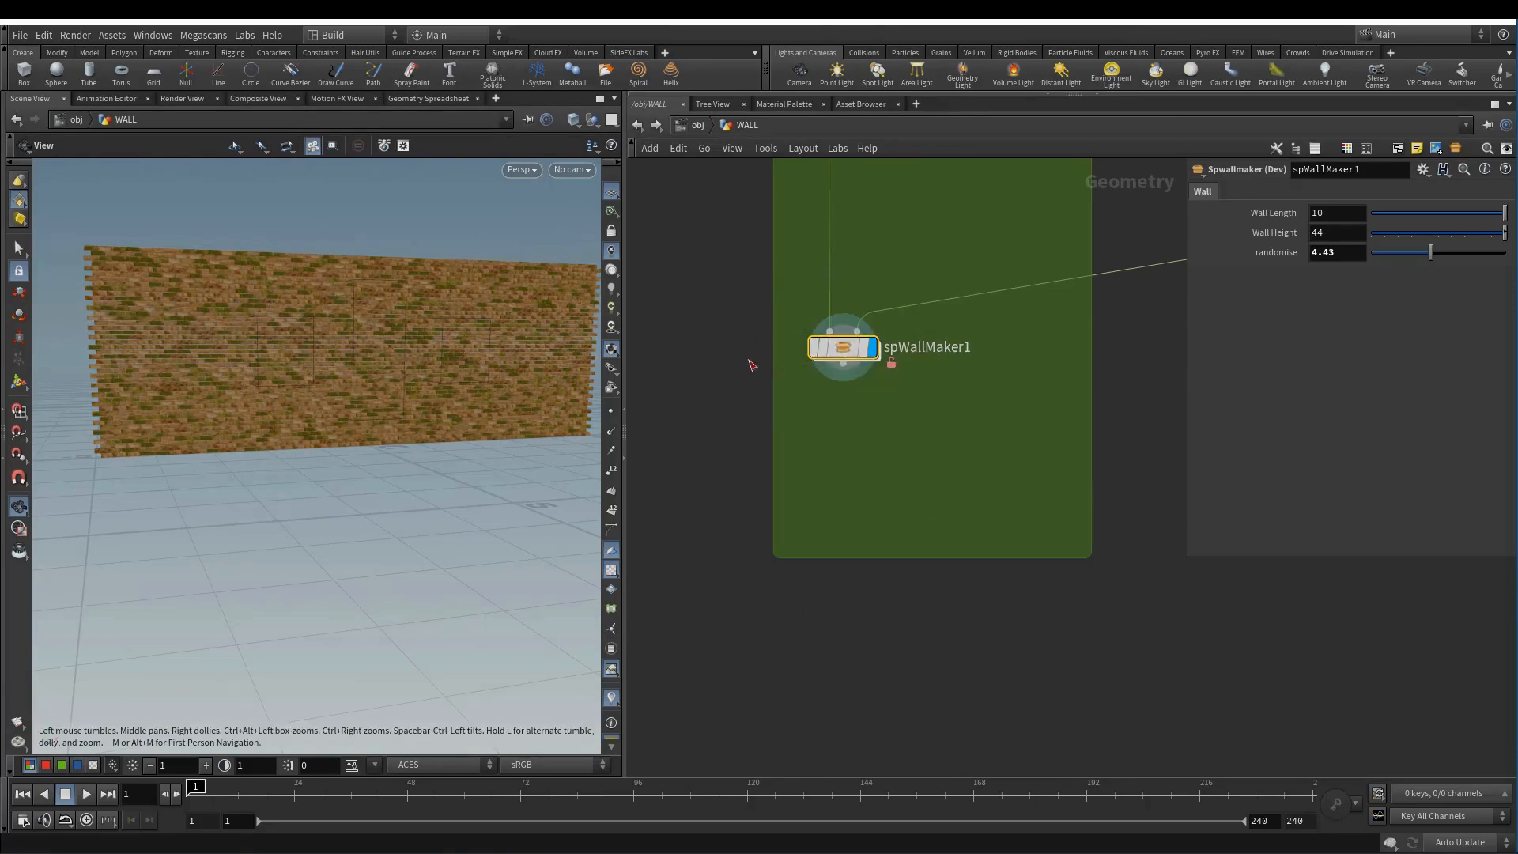
pyautogui.doubleClick(842, 348)
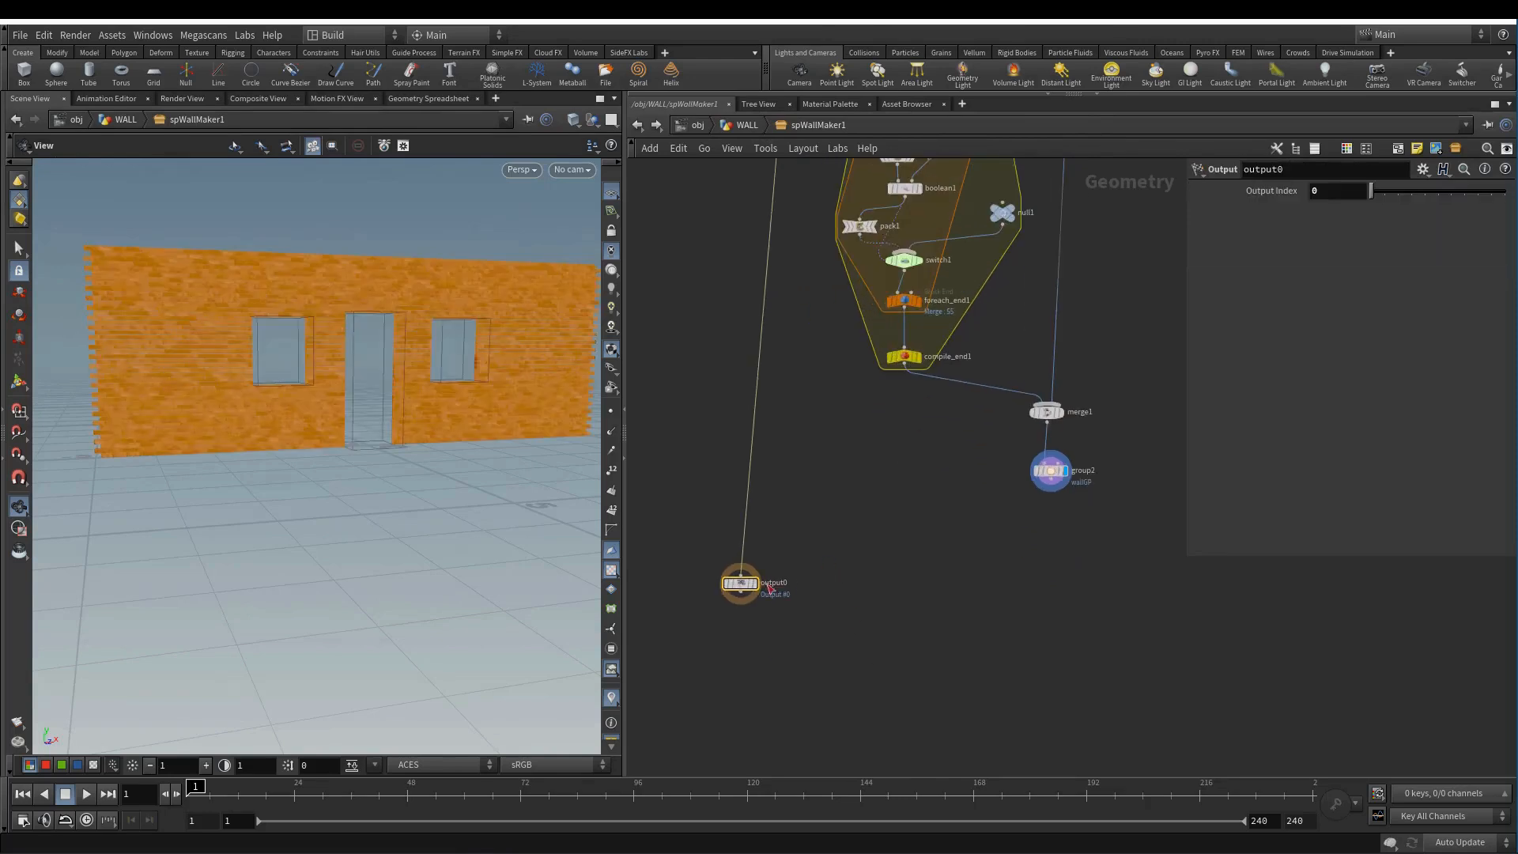
# - Duplicate output0 below group2, and colour the original green and the copy red
pyautogui.click(1068, 606)
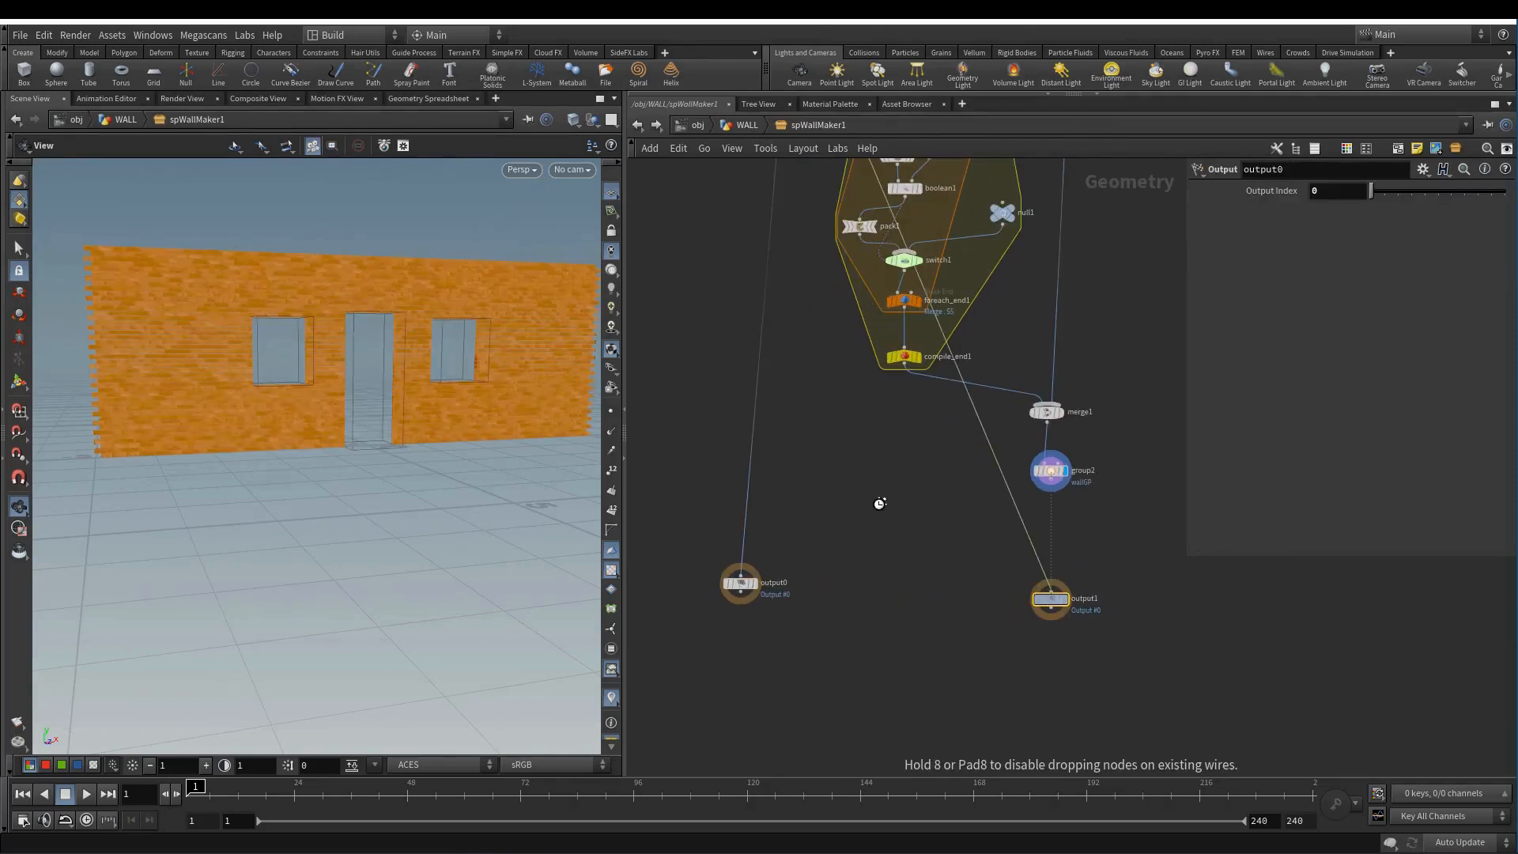
pyautogui.press('c')
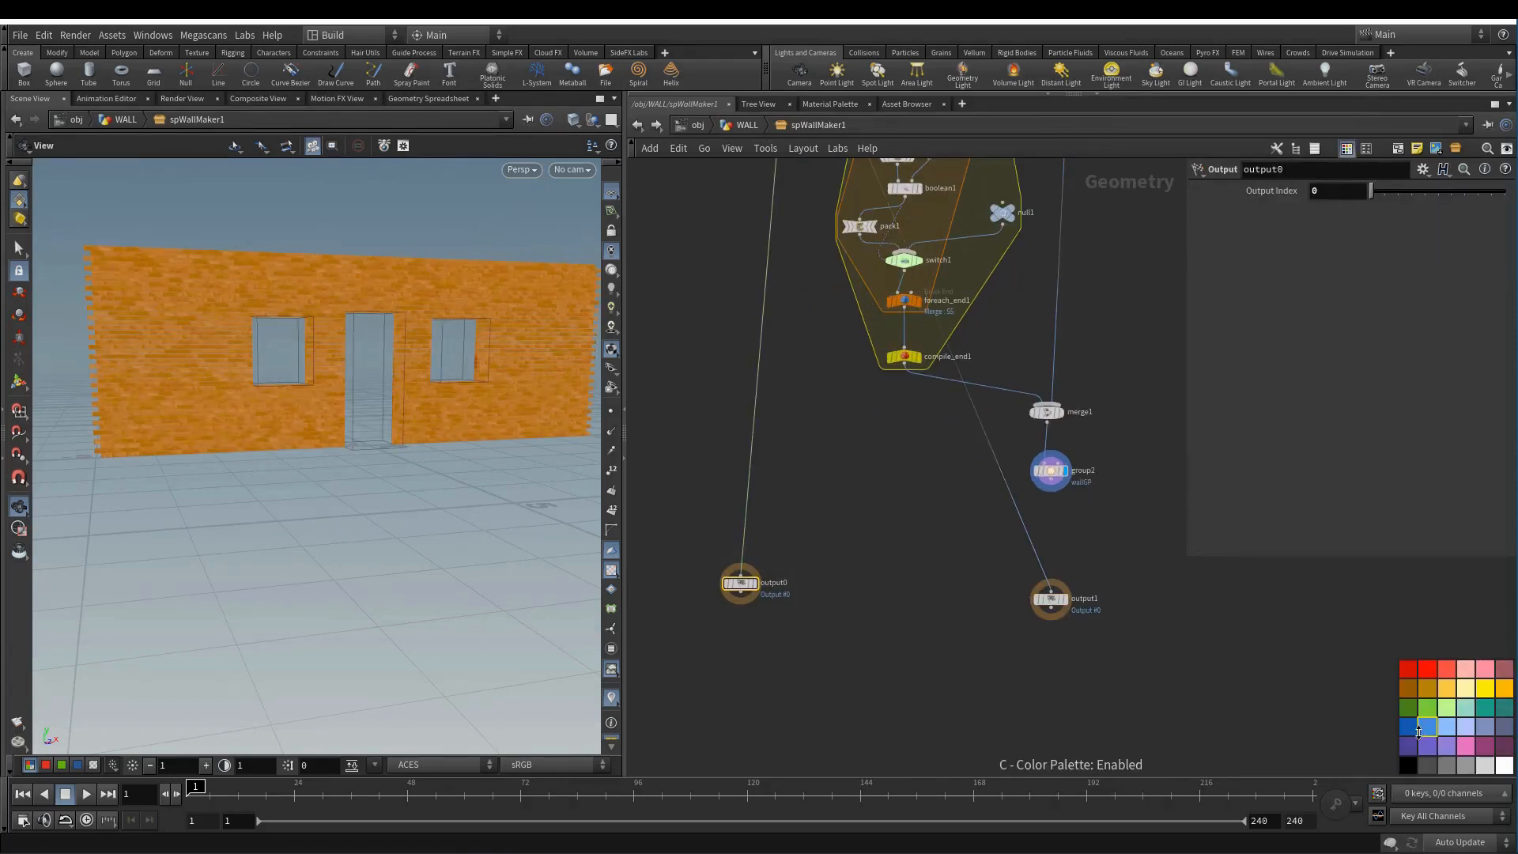
pyautogui.moveTo(1162, 668); pyautogui.dragTo(1000, 569)
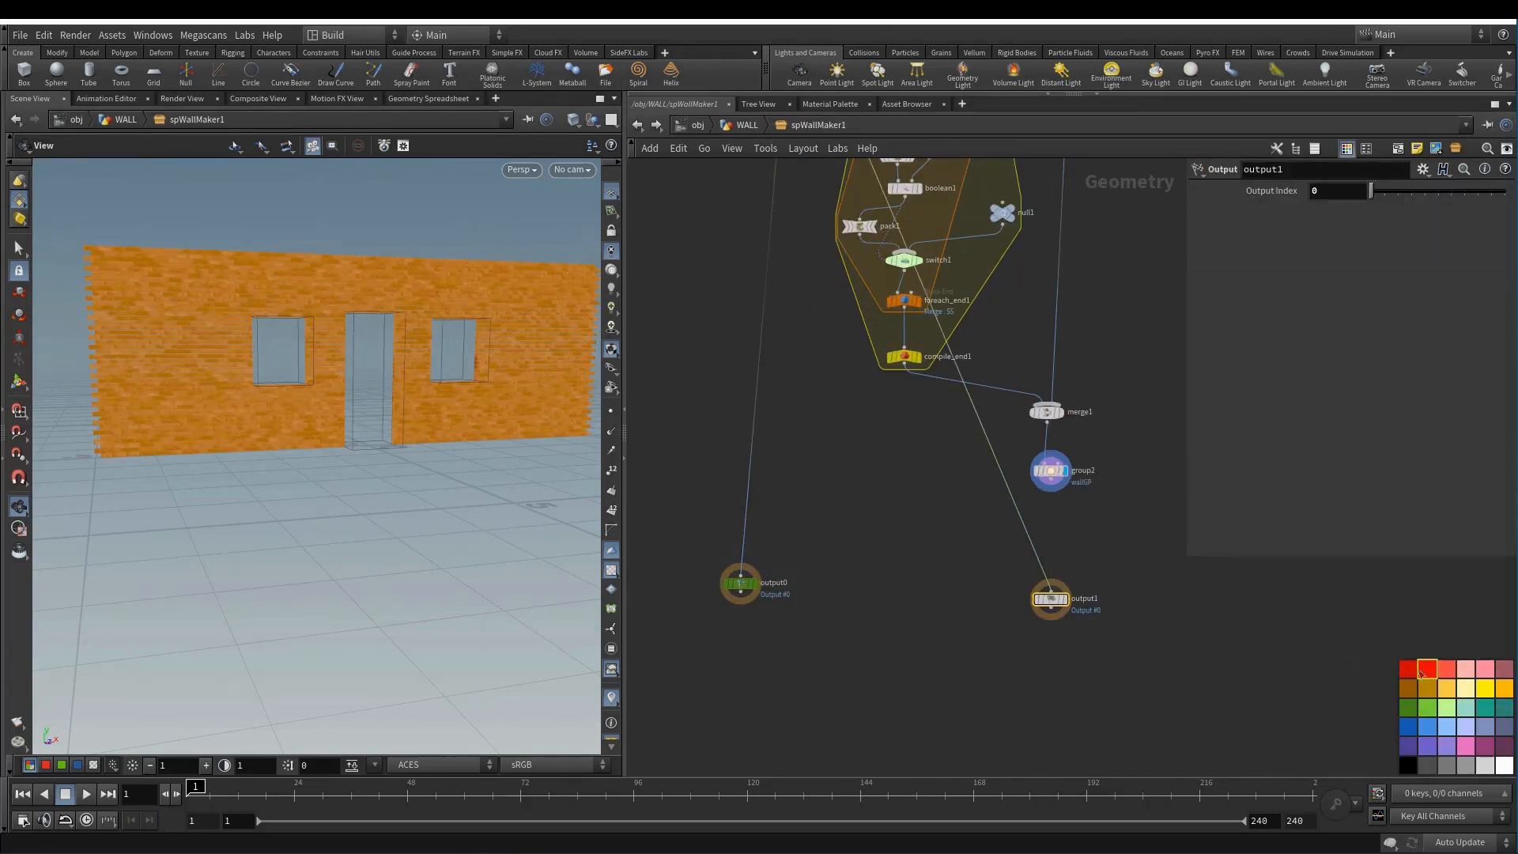
pyautogui.click(1409, 669)
# - Rename the green output node WALL and the red output node WALL_CUTOUT
pyautogui.doubleClick(772, 583)
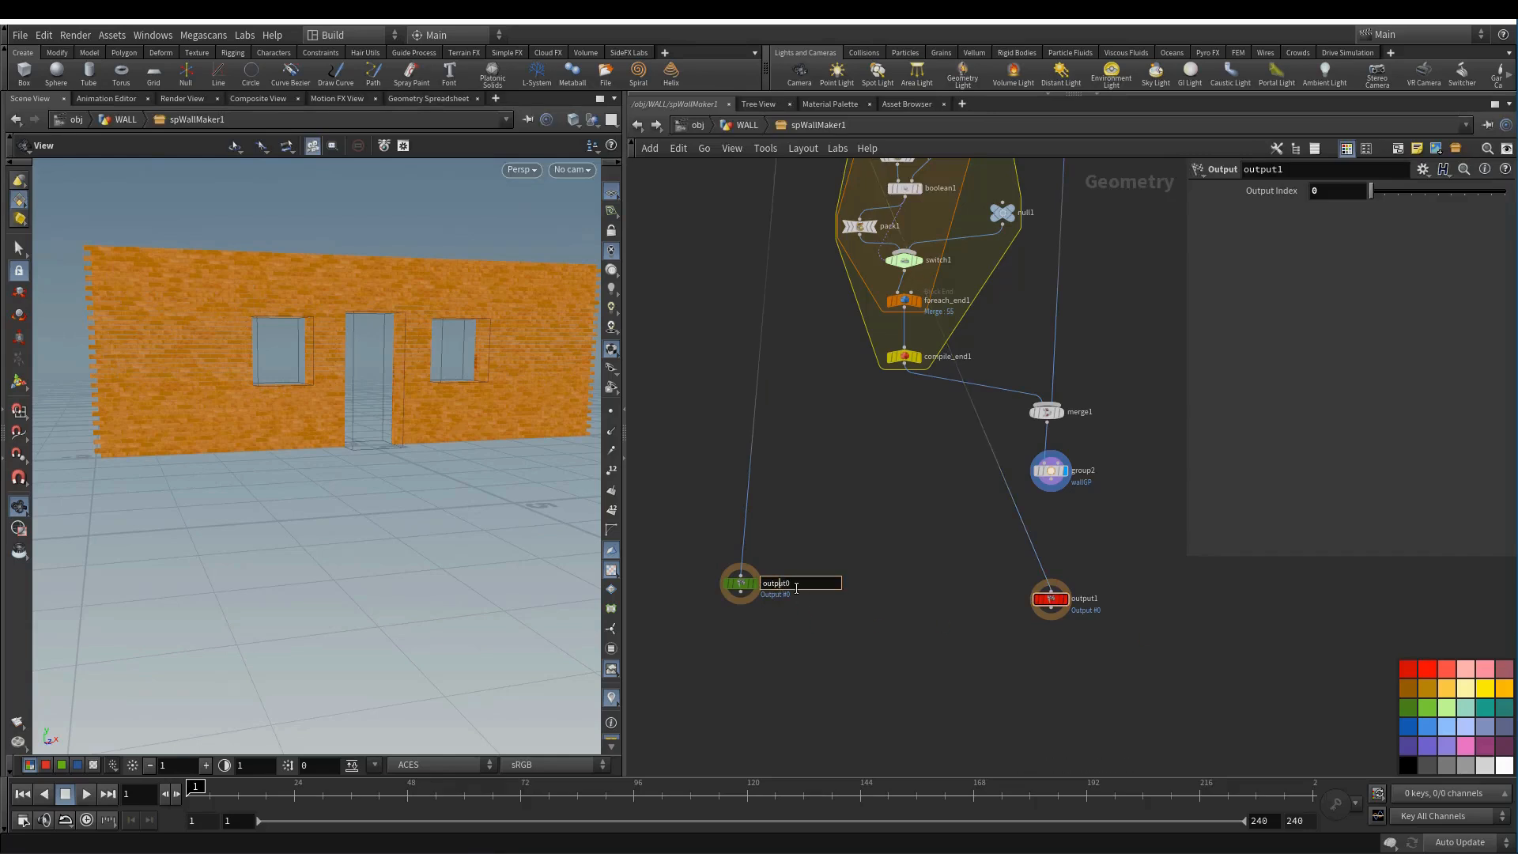
pyautogui.write('WALL')
pyautogui.press('Return')
pyautogui.doubleClick(1088, 599)
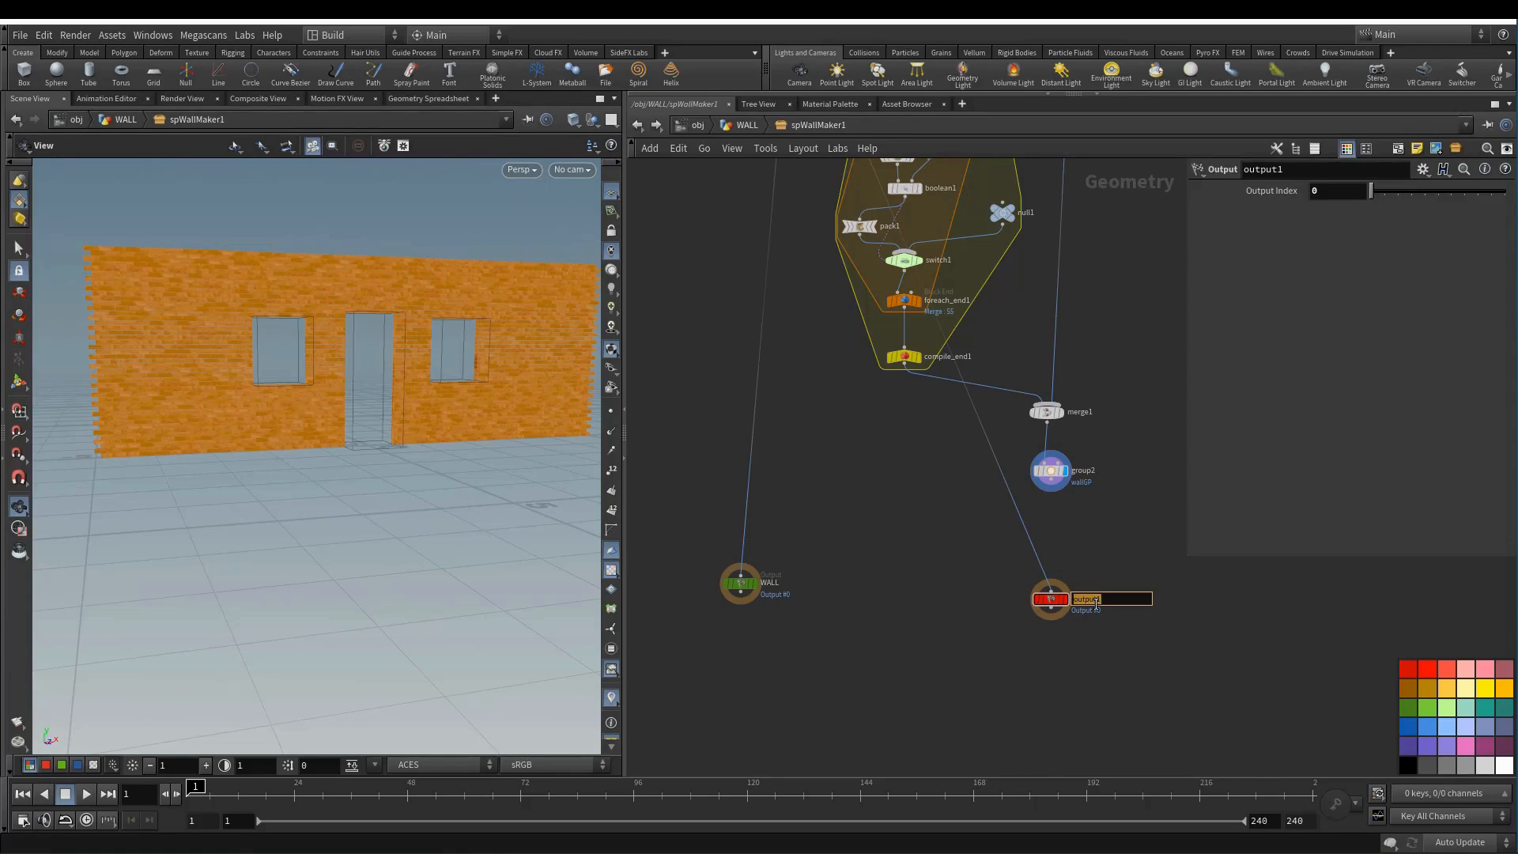
pyautogui.write('WALL_CUTOUT')
pyautogui.press('Return')
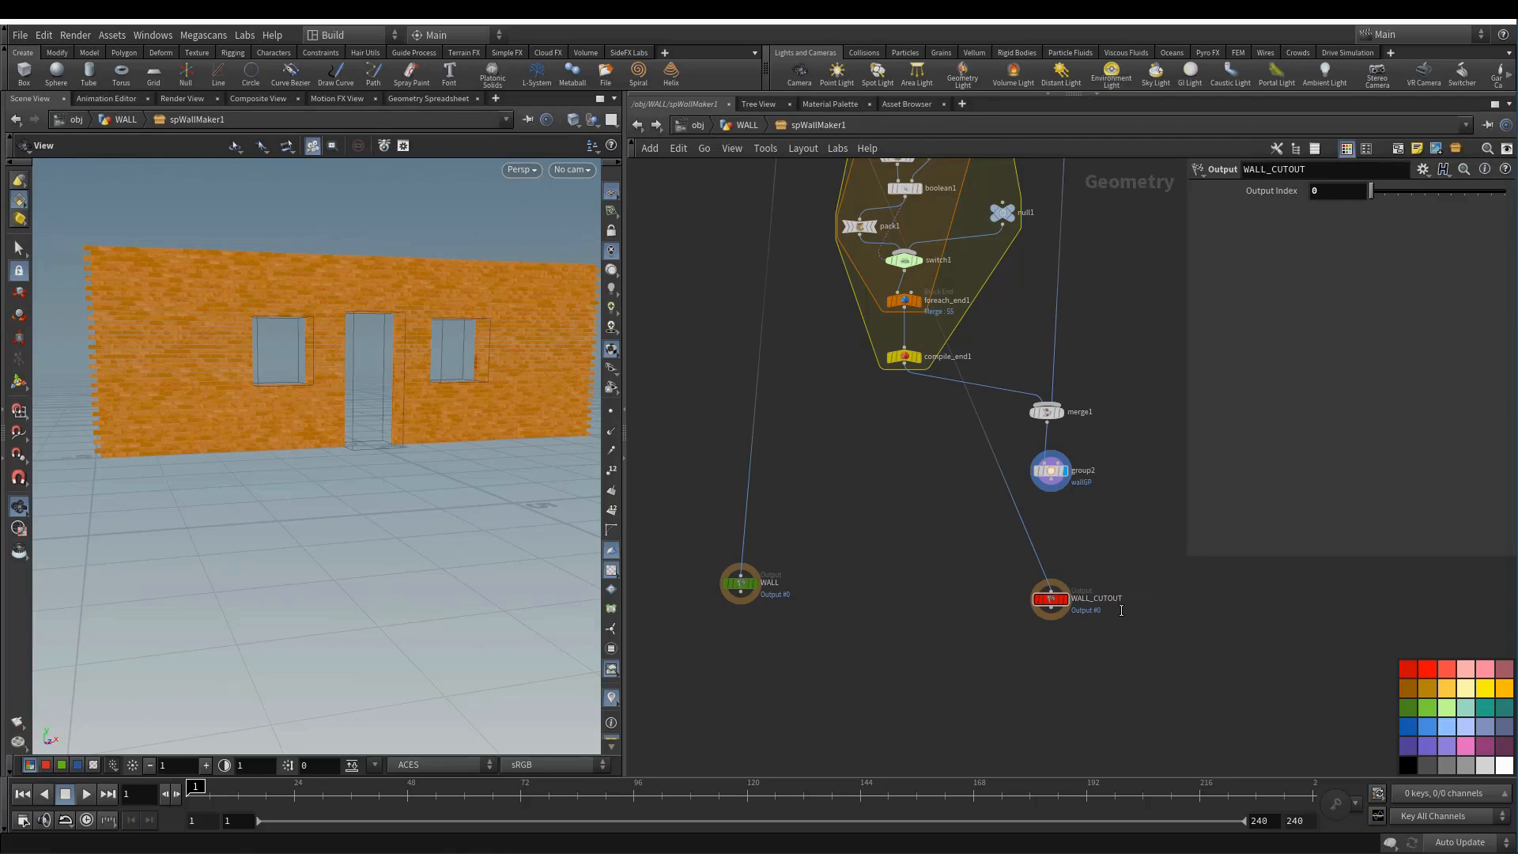
pyautogui.scroll(-2, 929, 546)
pyautogui.scroll(-2, 926, 574)
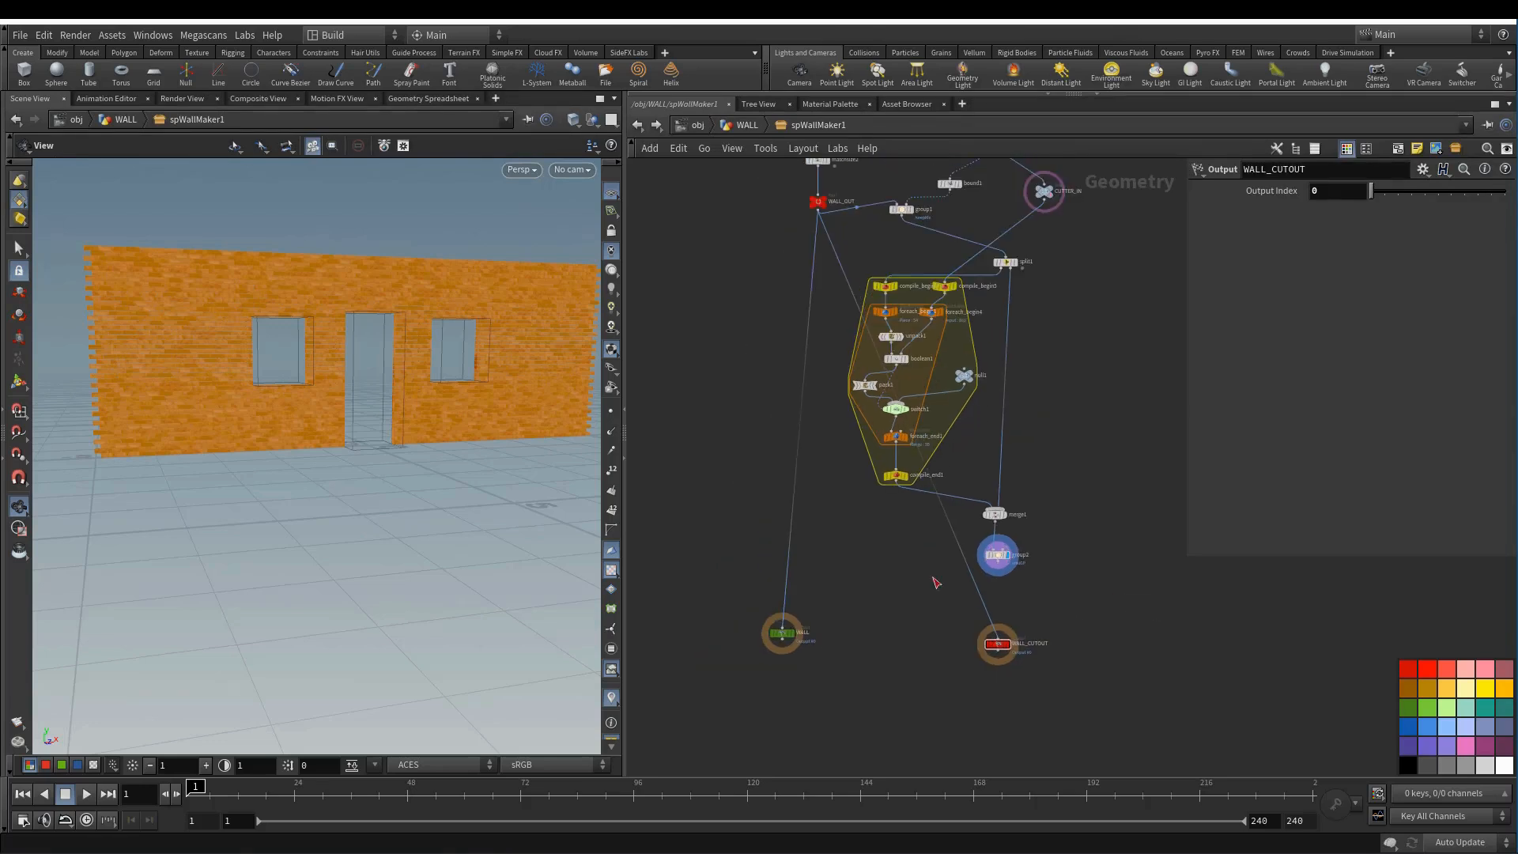
# - Wire group2 into the WALL_CUTOUT output node
pyautogui.click(998, 573)
pyautogui.click(998, 631)
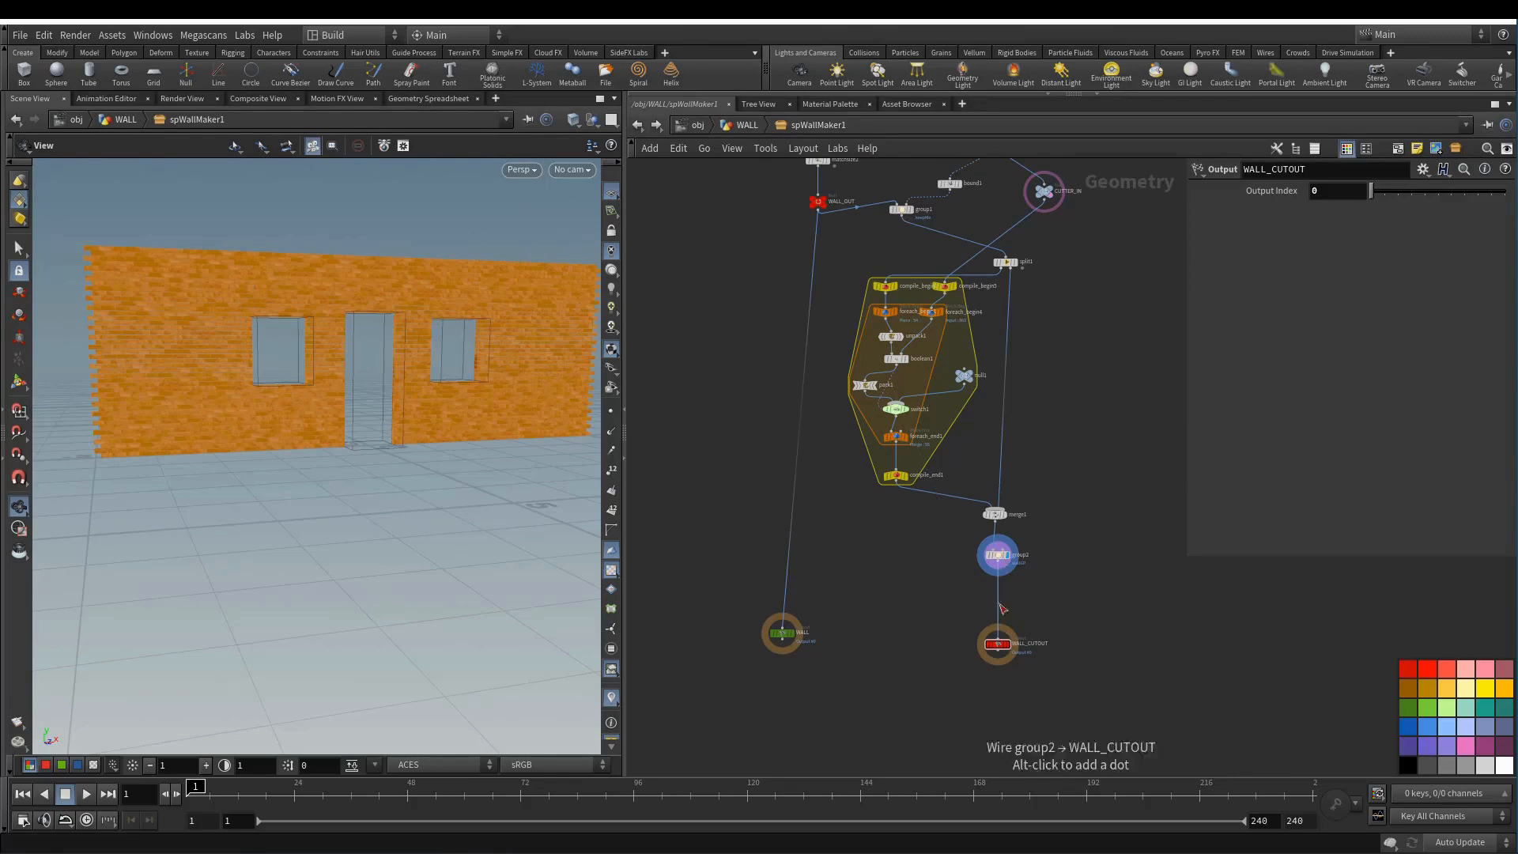
pyautogui.scroll(2, 980, 581)
pyautogui.scroll(-1, 980, 579)
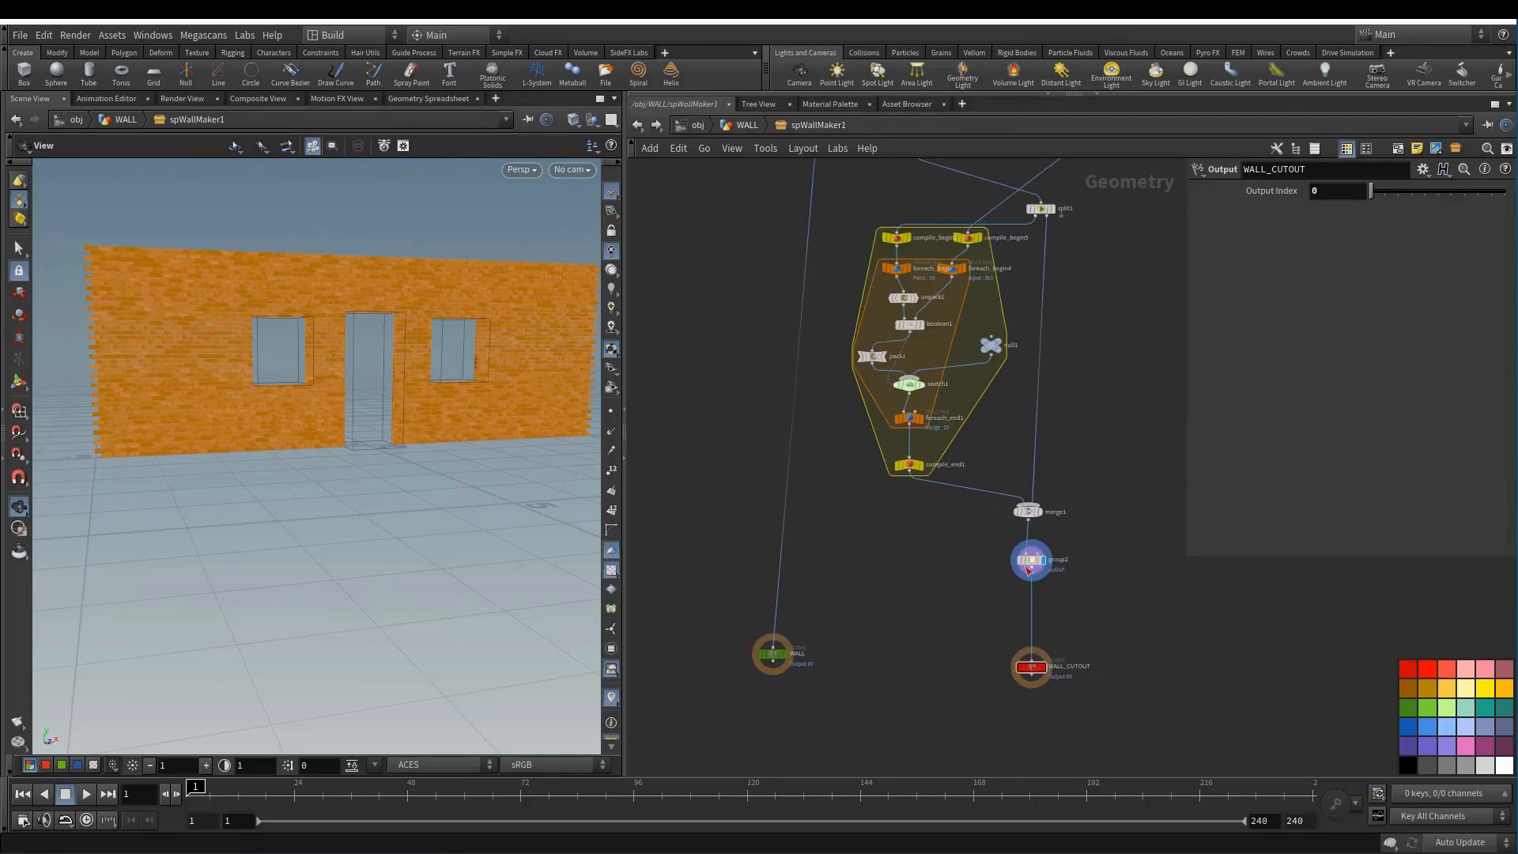
# - Insert a copy of the group2 node on the wire leading into the WALL output node
pyautogui.keyDown('alt'); pyautogui.moveTo(1028, 558); pyautogui.dragTo(771, 555); pyautogui.keyUp('alt')
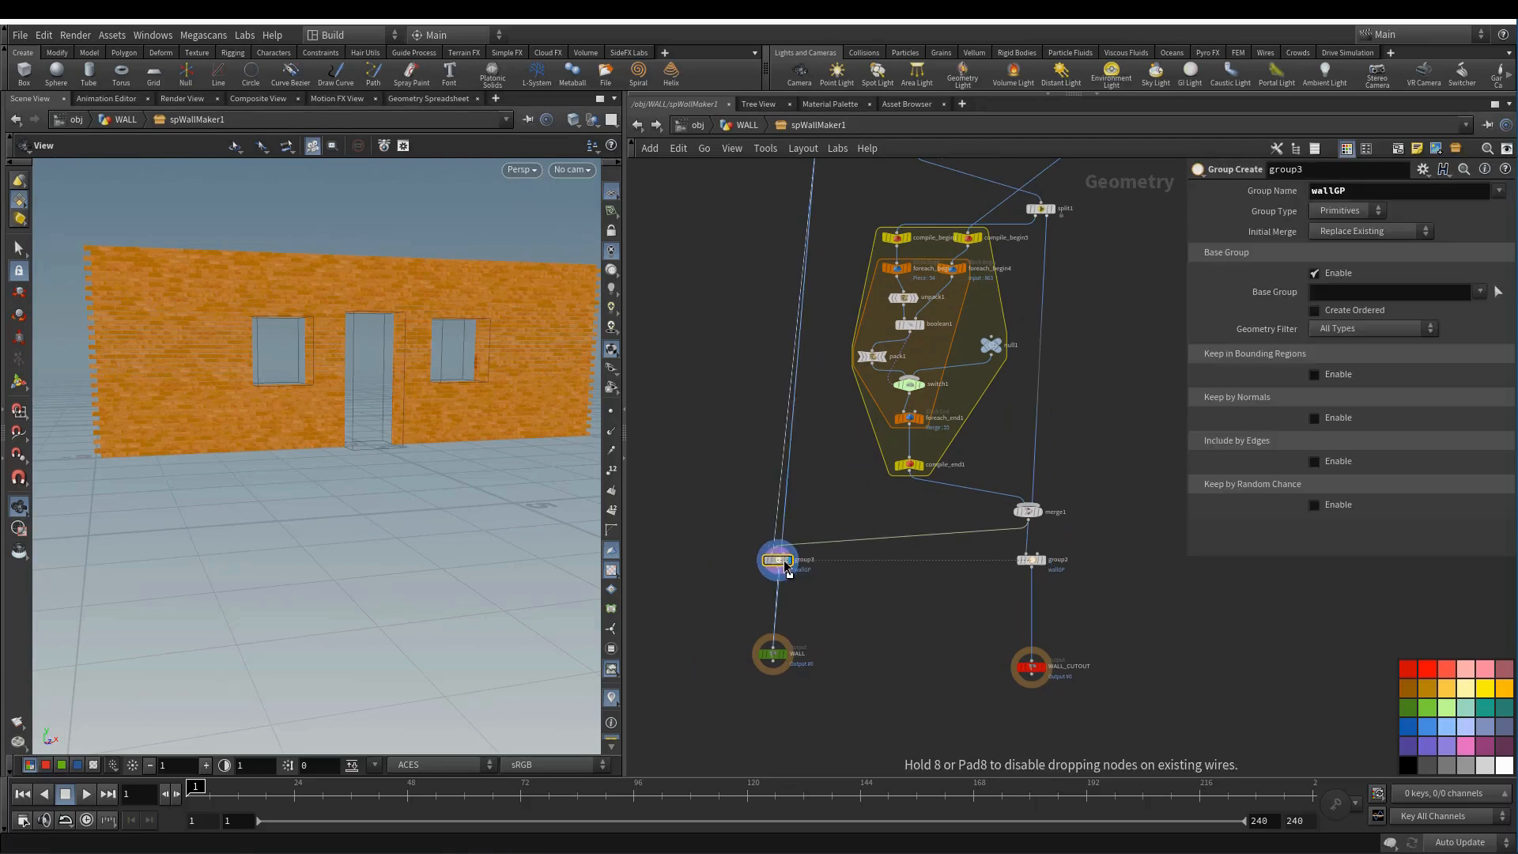
pyautogui.scroll(2, 795, 579)
pyautogui.scroll(-3, 796, 579)
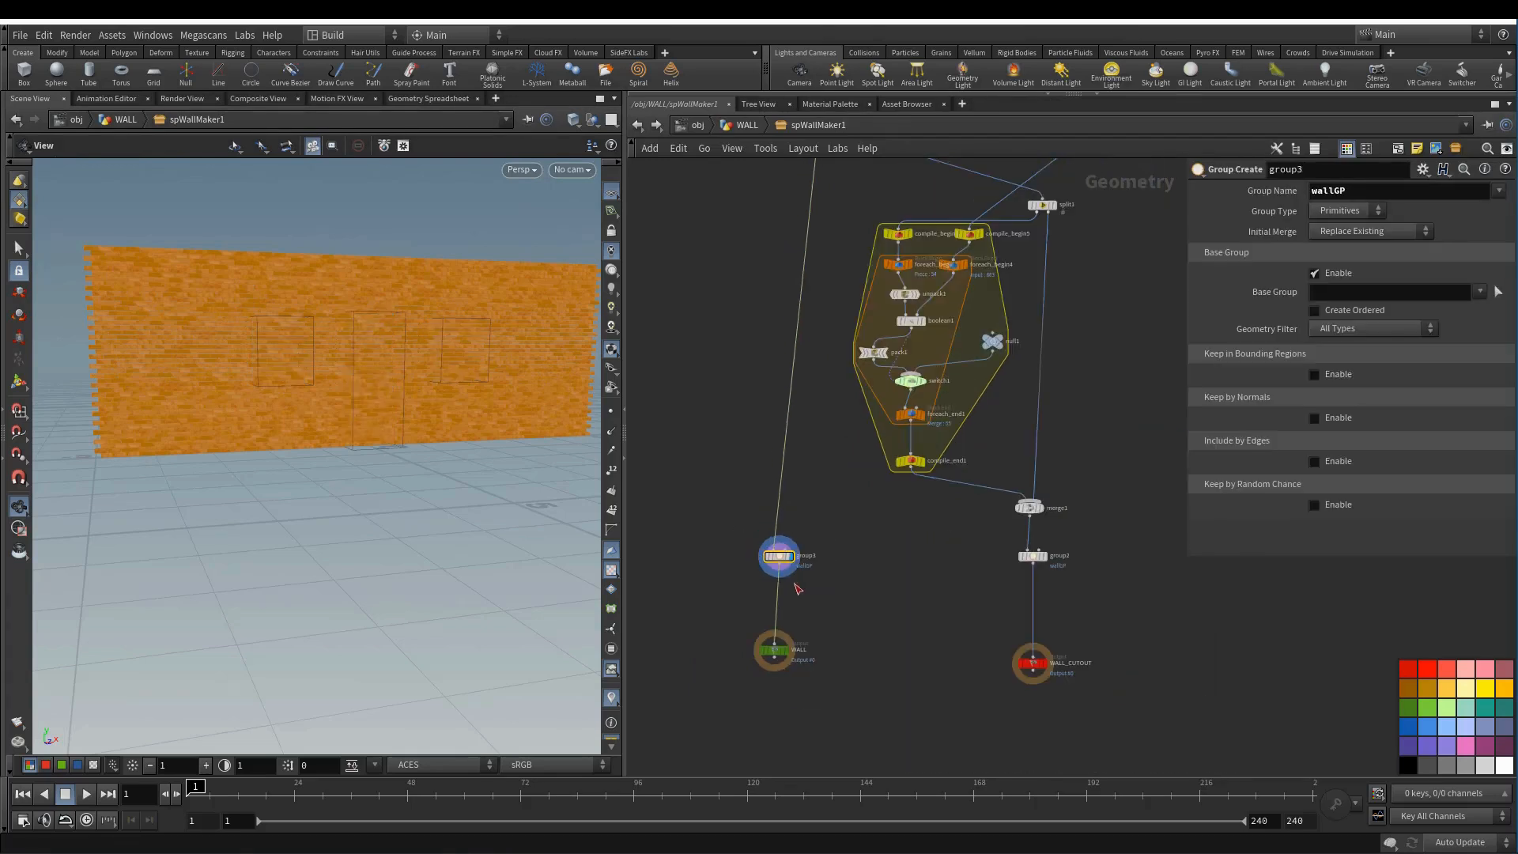
pyautogui.click(774, 650)
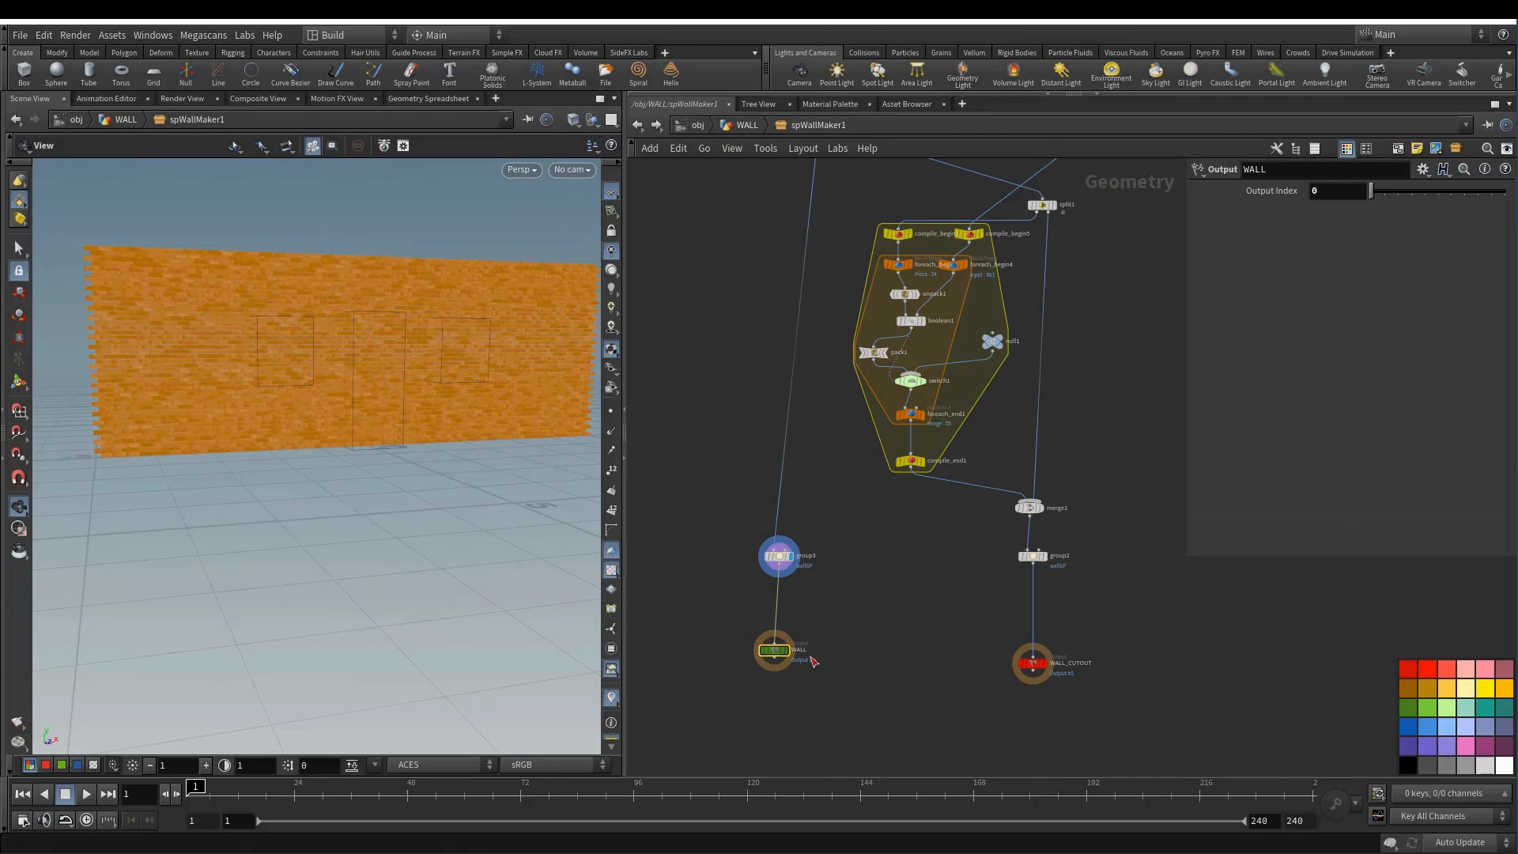
pyautogui.scroll(1, 814, 661)
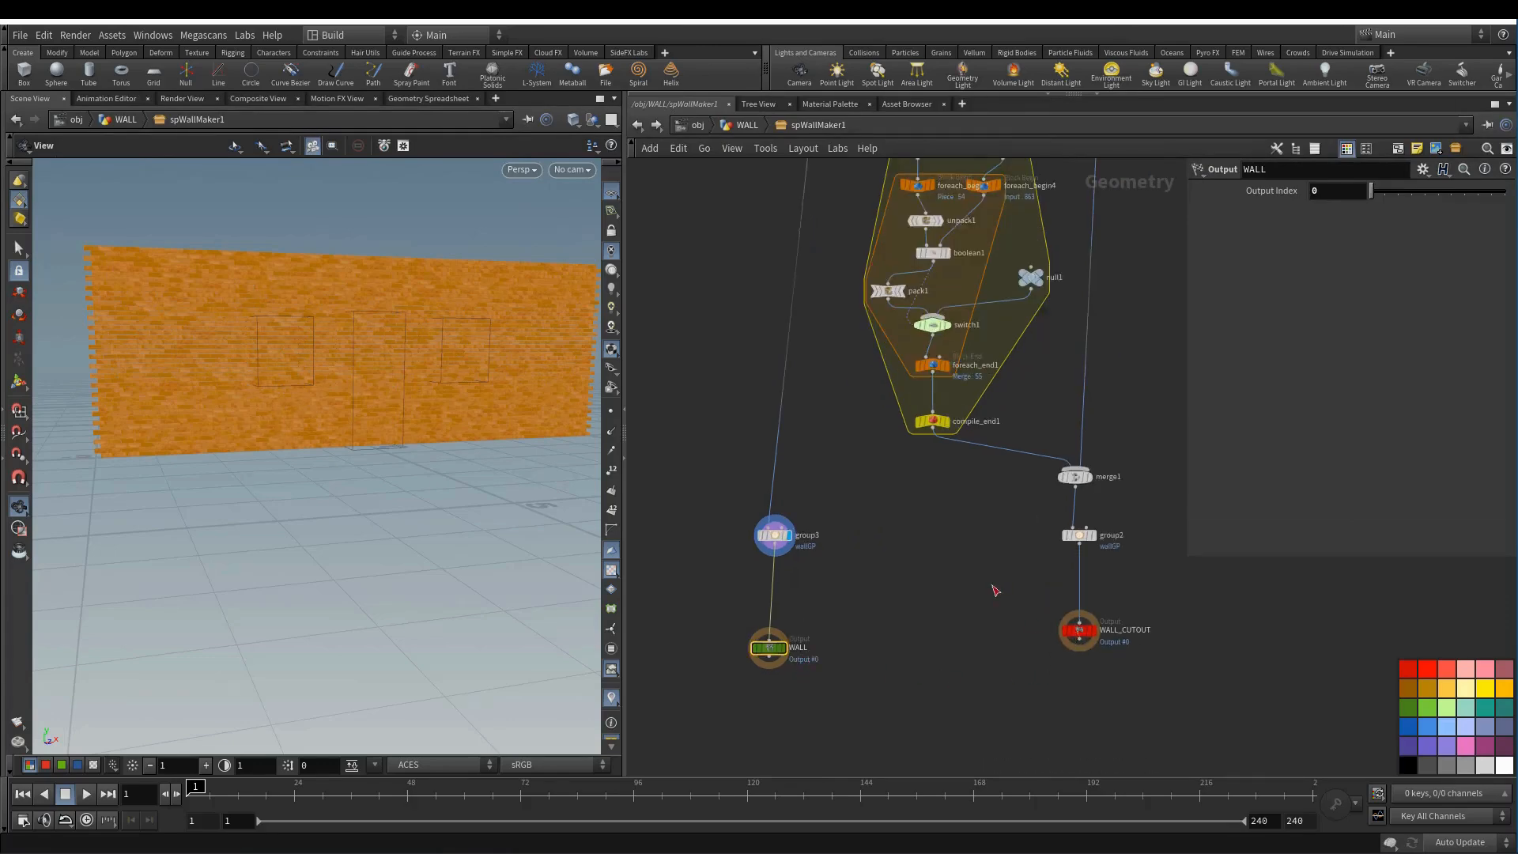
pyautogui.scroll(-2, 996, 591)
pyautogui.moveTo(997, 591); pyautogui.dragTo(942, 645, button='middle')
pyautogui.scroll(2, 942, 644)
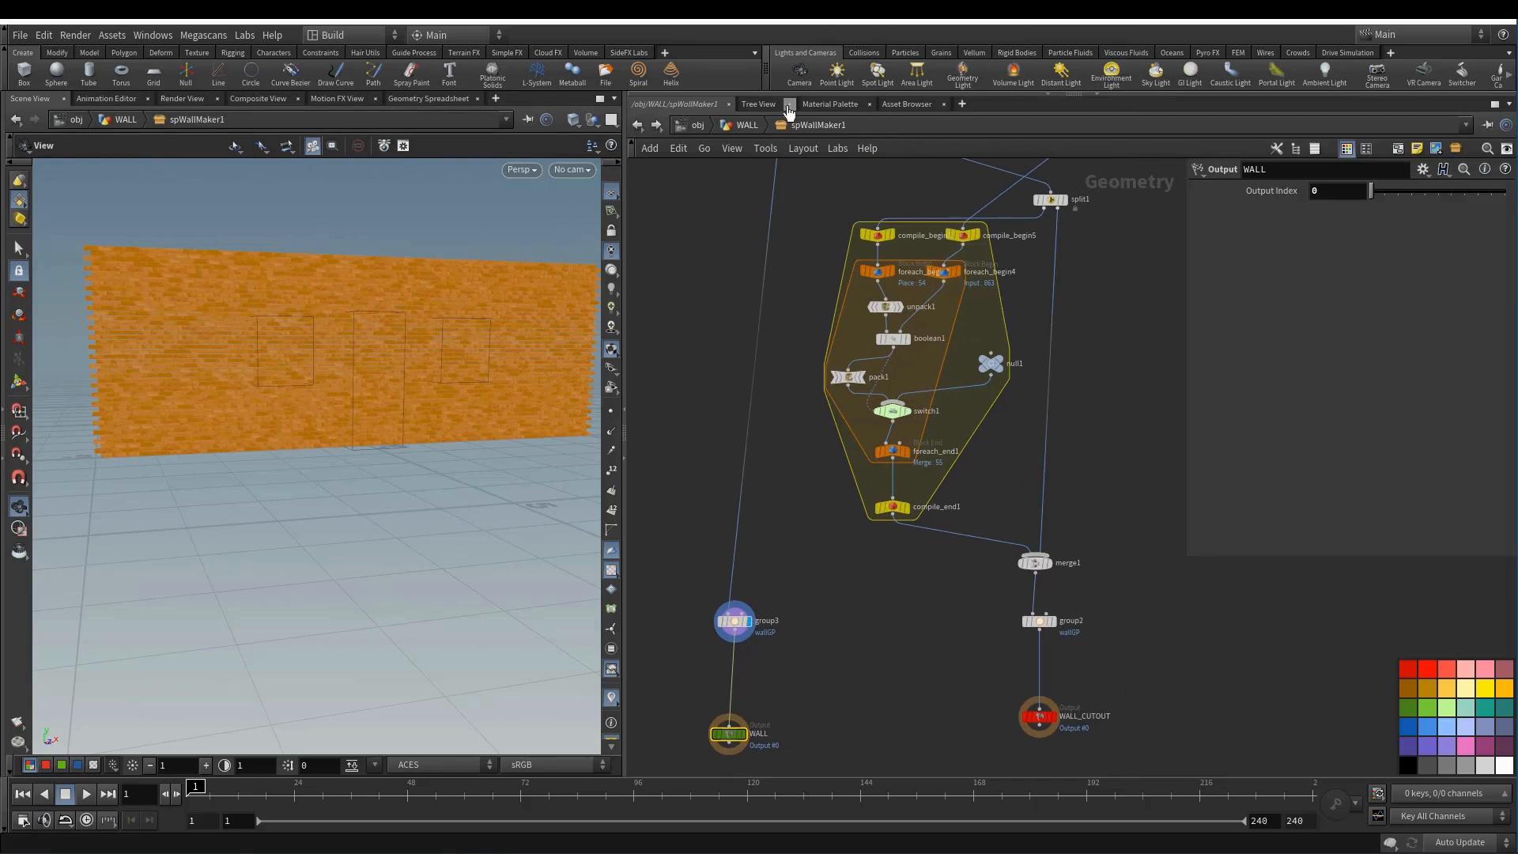
# - Return to the WALL level and set spWallMaker1's maximum outputs to 2 in its operator type properties
pyautogui.click(748, 125)
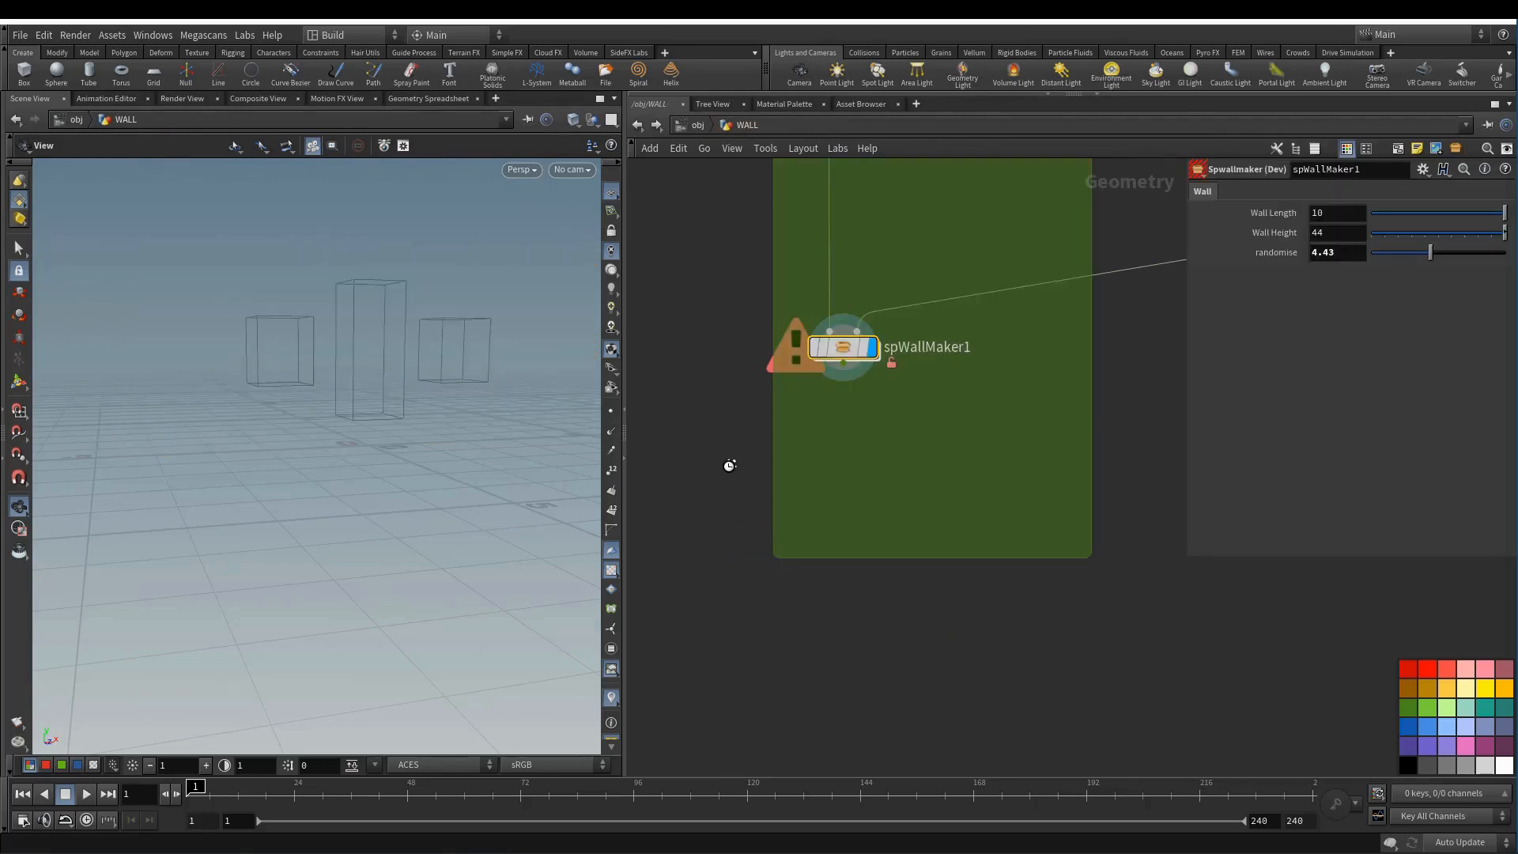
pyautogui.middleClick(844, 362)
pyautogui.moveTo(860, 352)
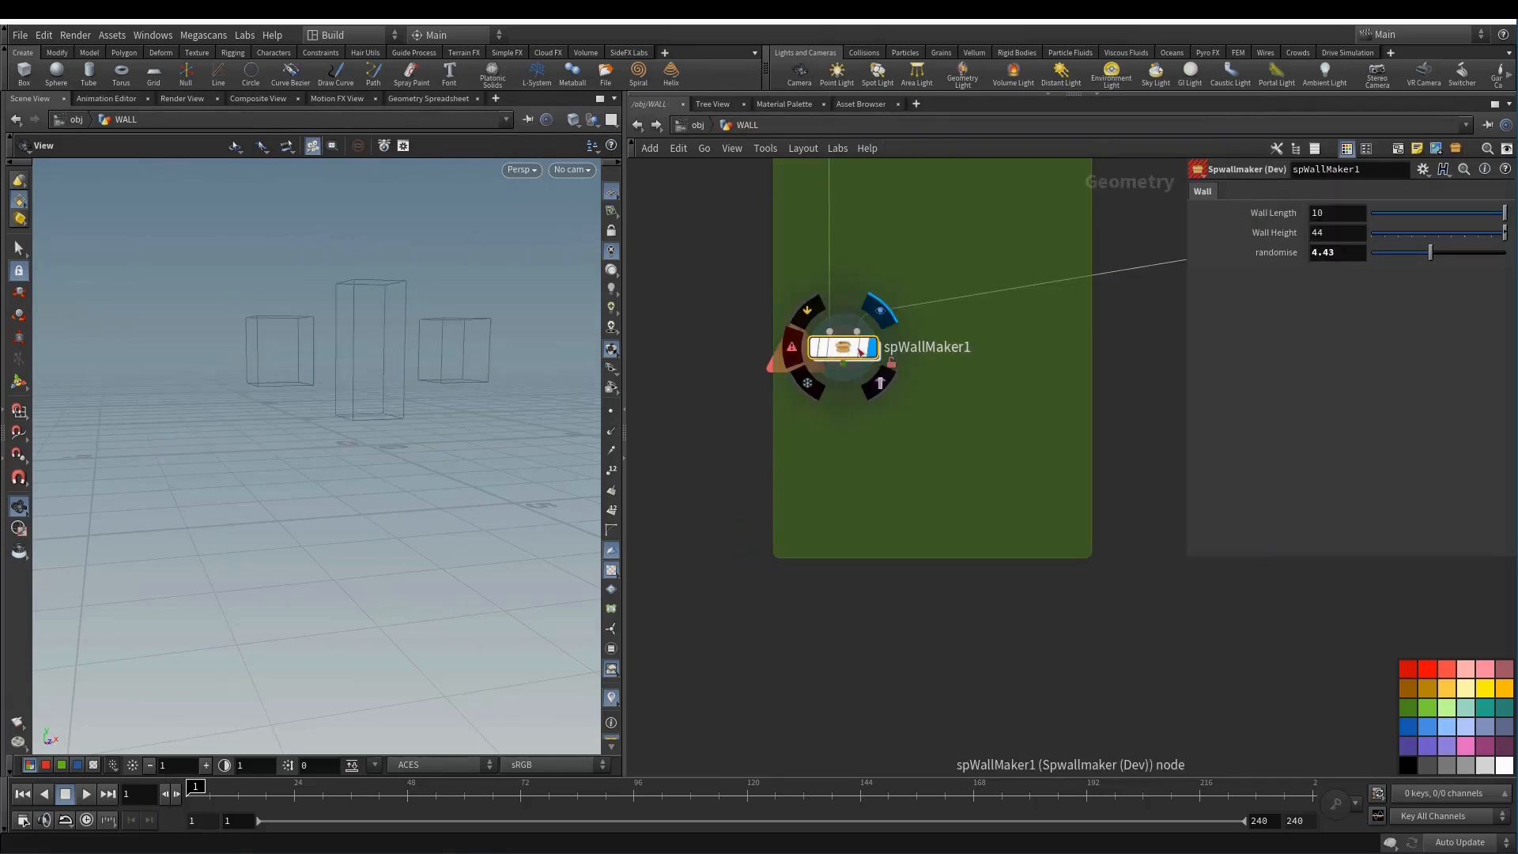
pyautogui.scroll(2, 852, 374)
pyautogui.rightClick(833, 349)
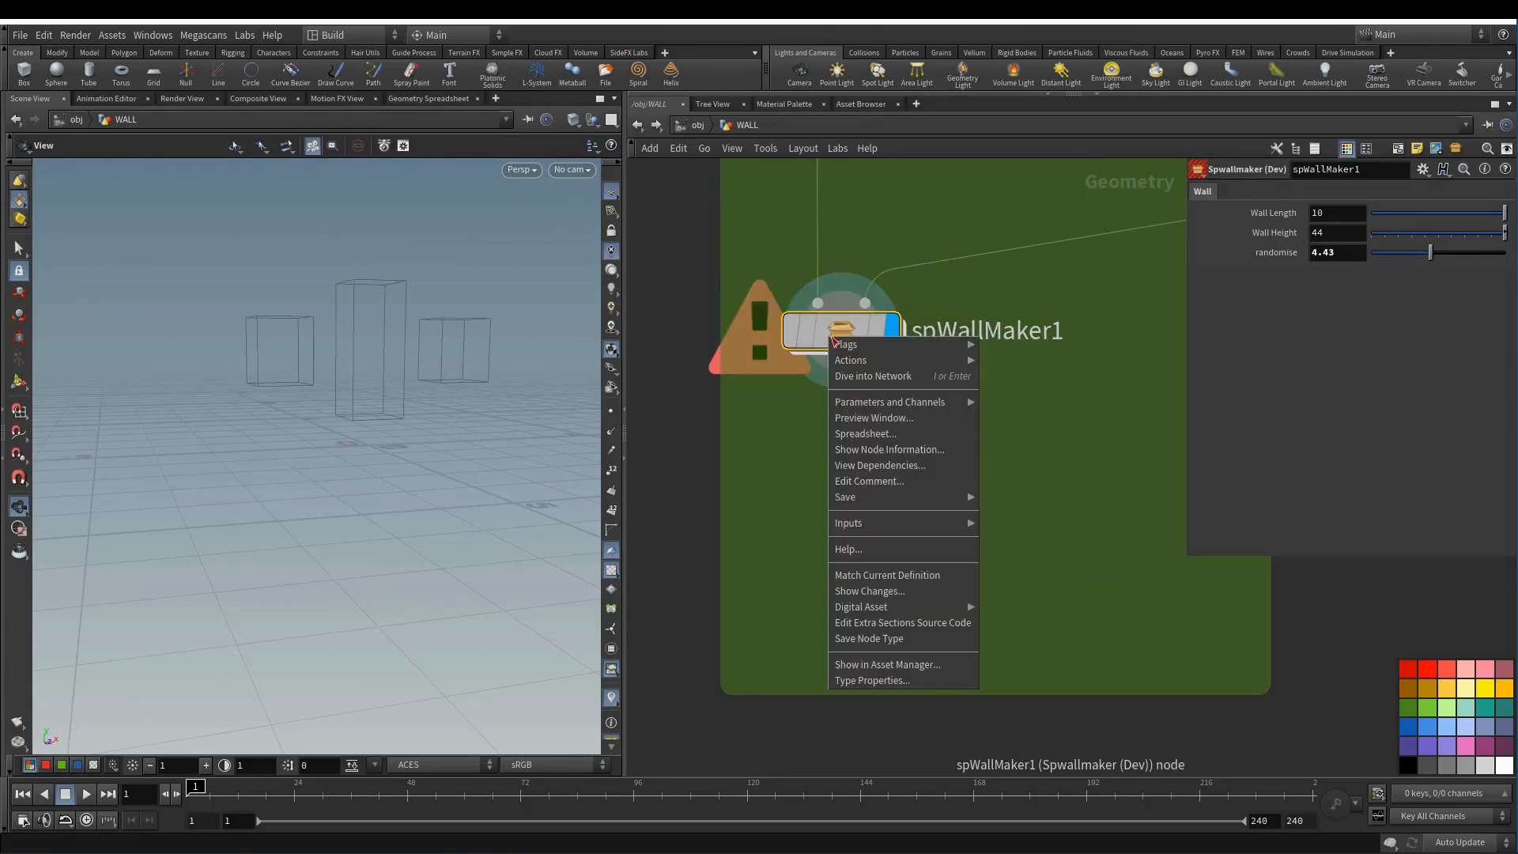
pyautogui.click(894, 678)
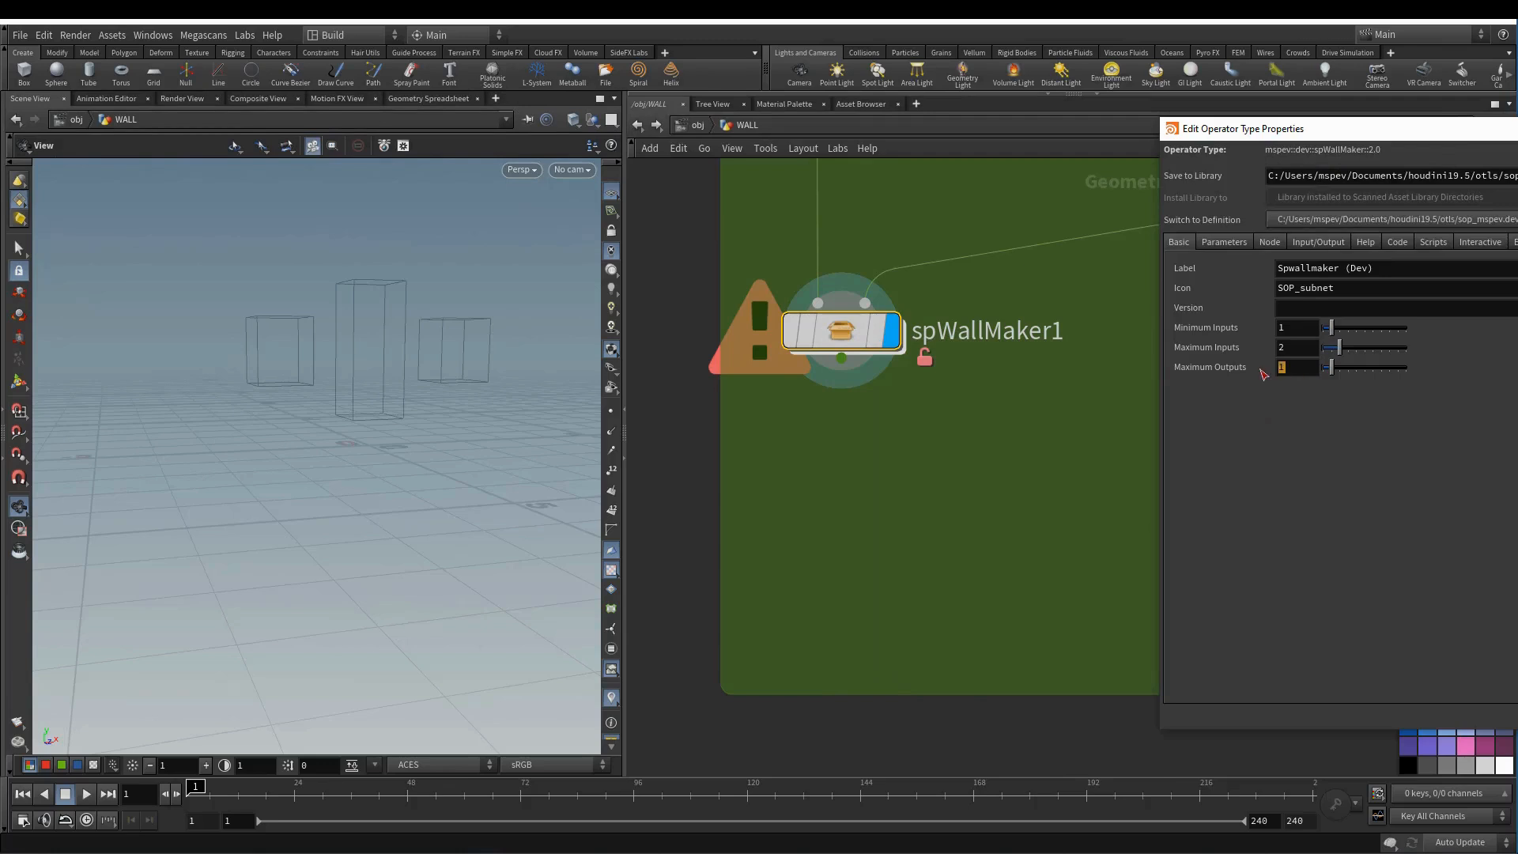
pyautogui.moveTo(1263, 374); pyautogui.dragTo(1222, 381)
pyautogui.write('2')
pyautogui.press('Tab')
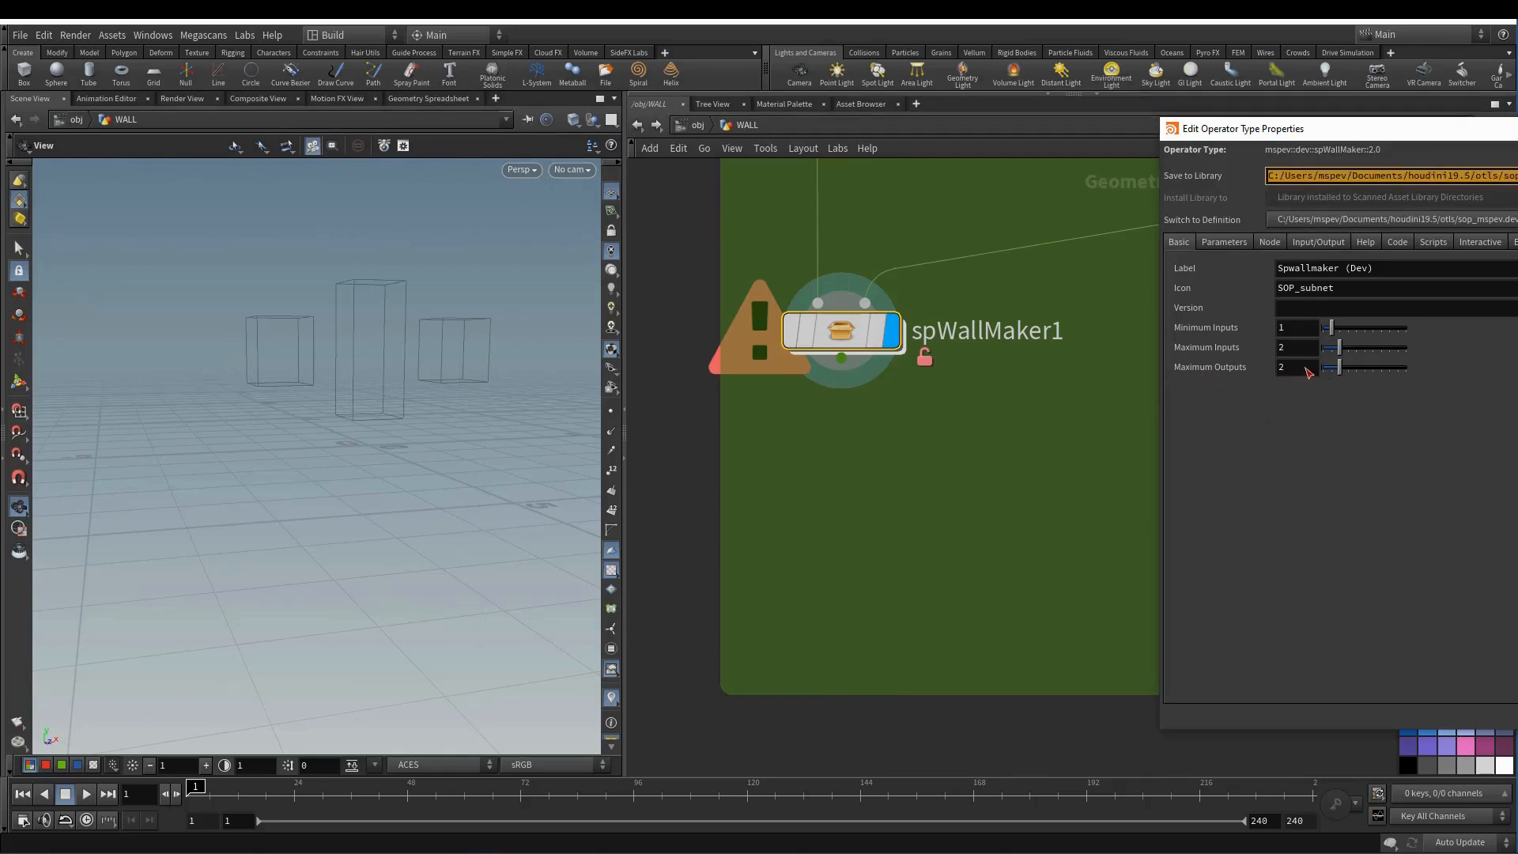
pyautogui.moveTo(1495, 129); pyautogui.dragTo(567, 111)
pyautogui.click(783, 685)
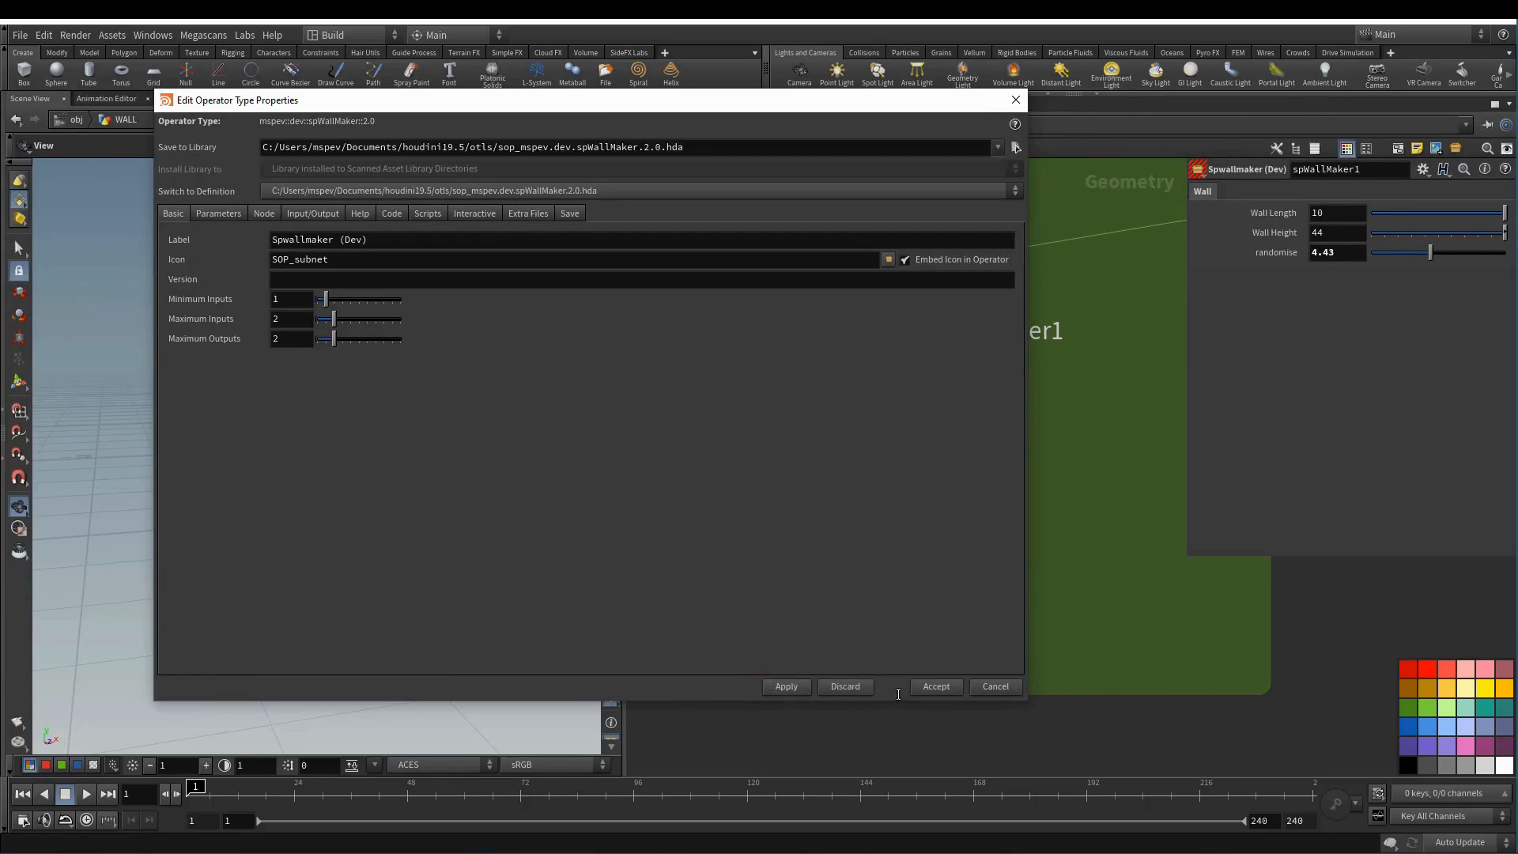
pyautogui.click(936, 685)
# - Check spWallMaker1's error information, and set the output index of the WALL_CUTOUT node inside it to 1
pyautogui.middleClick(837, 344)
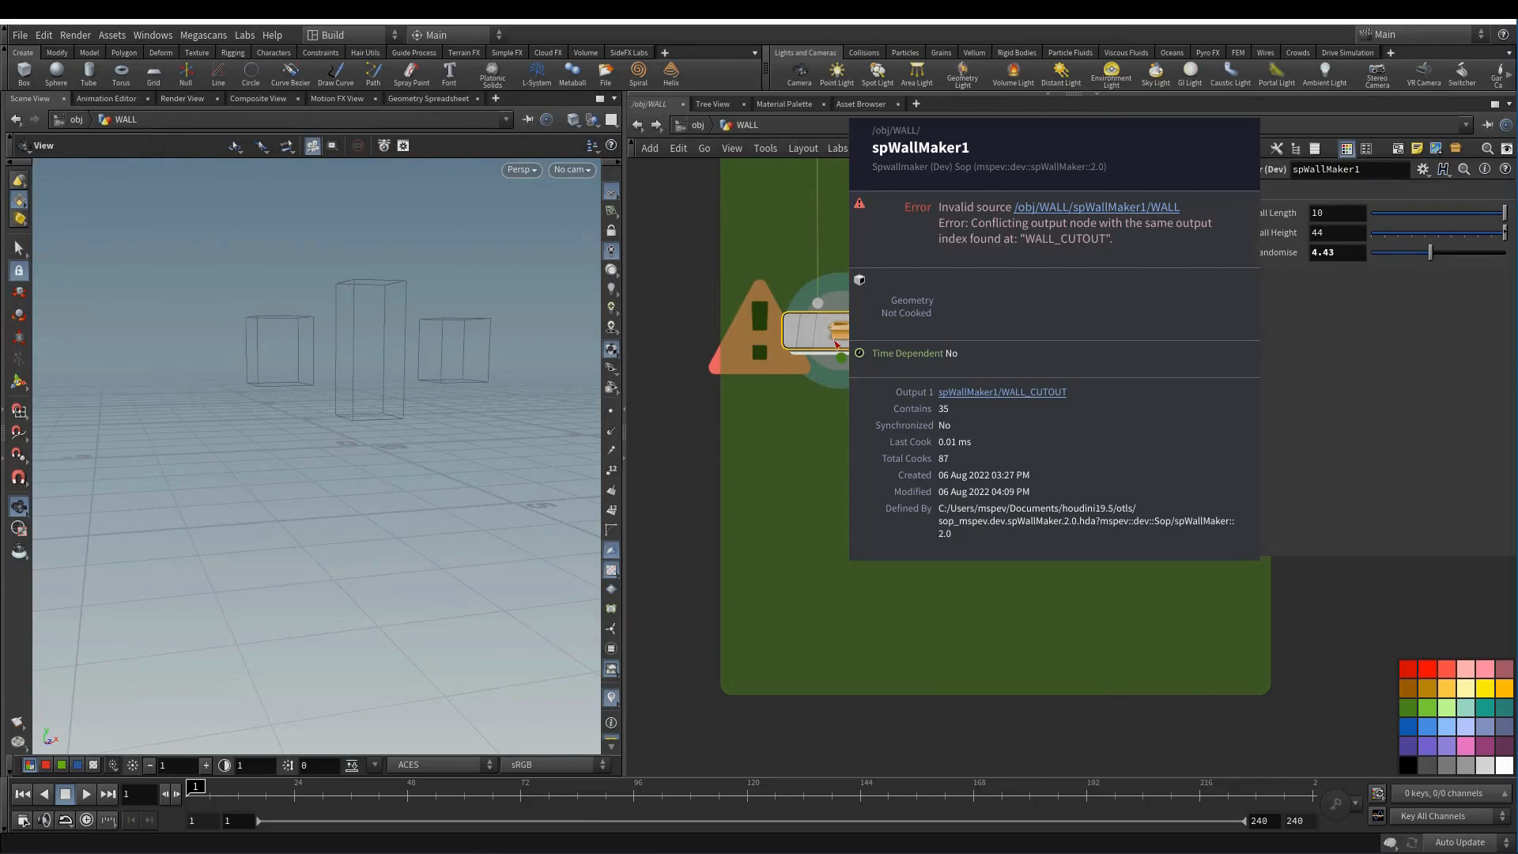
pyautogui.rightClick(836, 344)
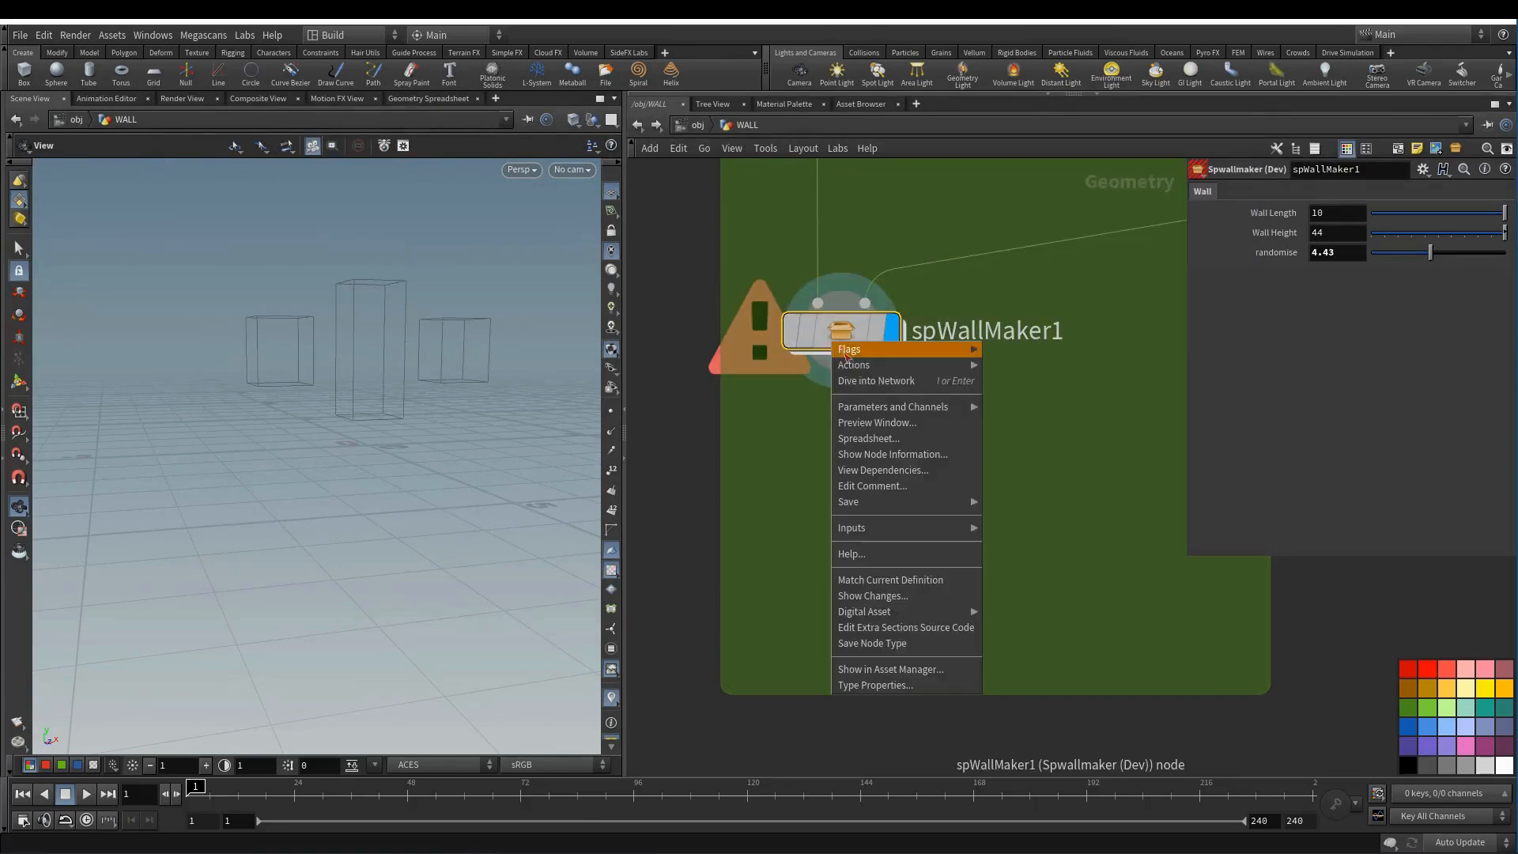
pyautogui.click(714, 308)
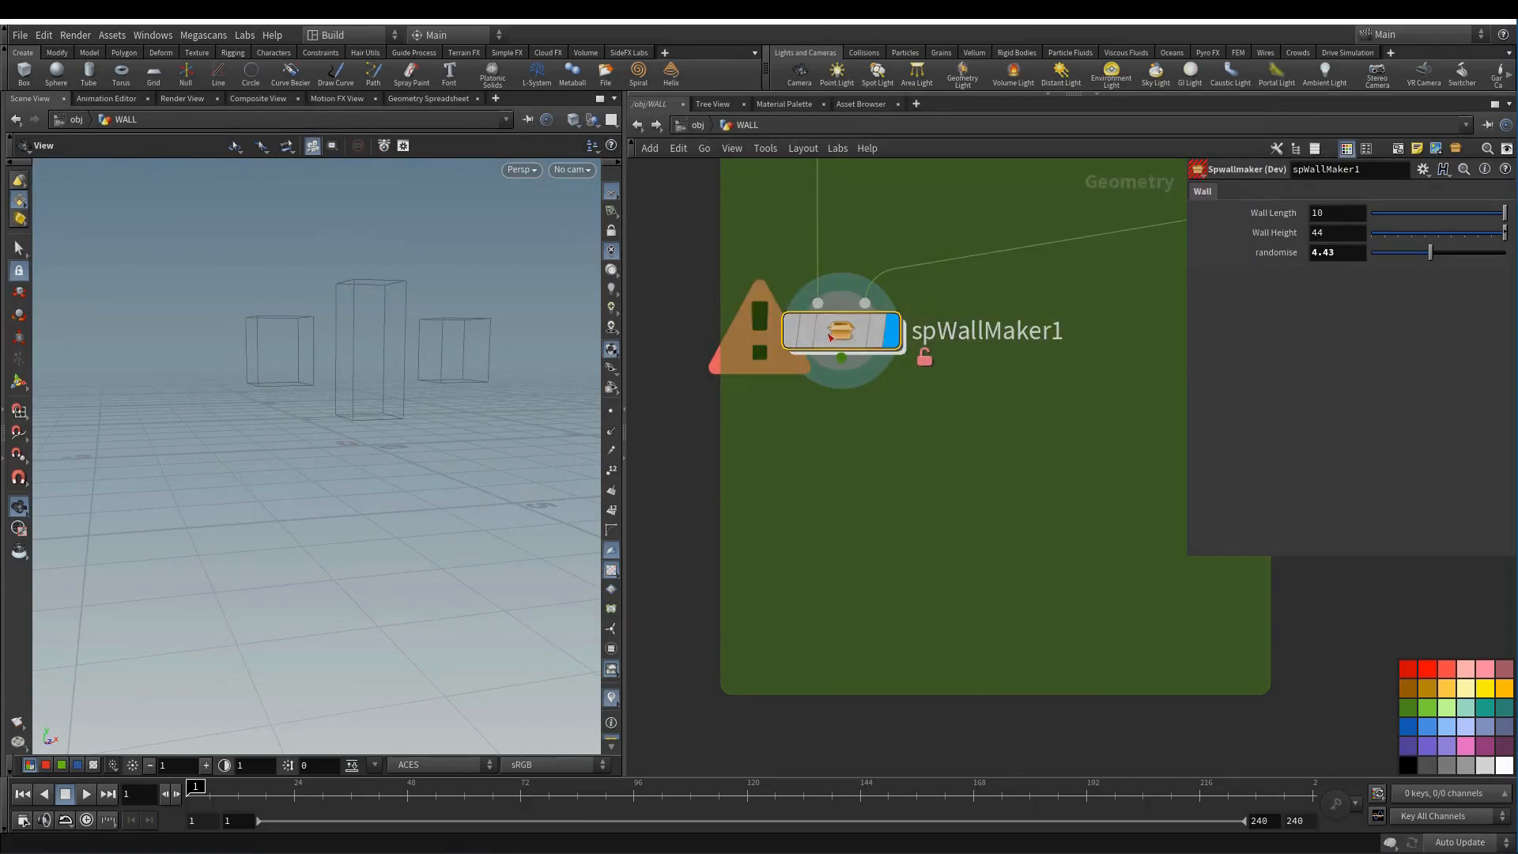
pyautogui.press('i')
pyautogui.moveTo(928, 649); pyautogui.dragTo(867, 530, button='middle')
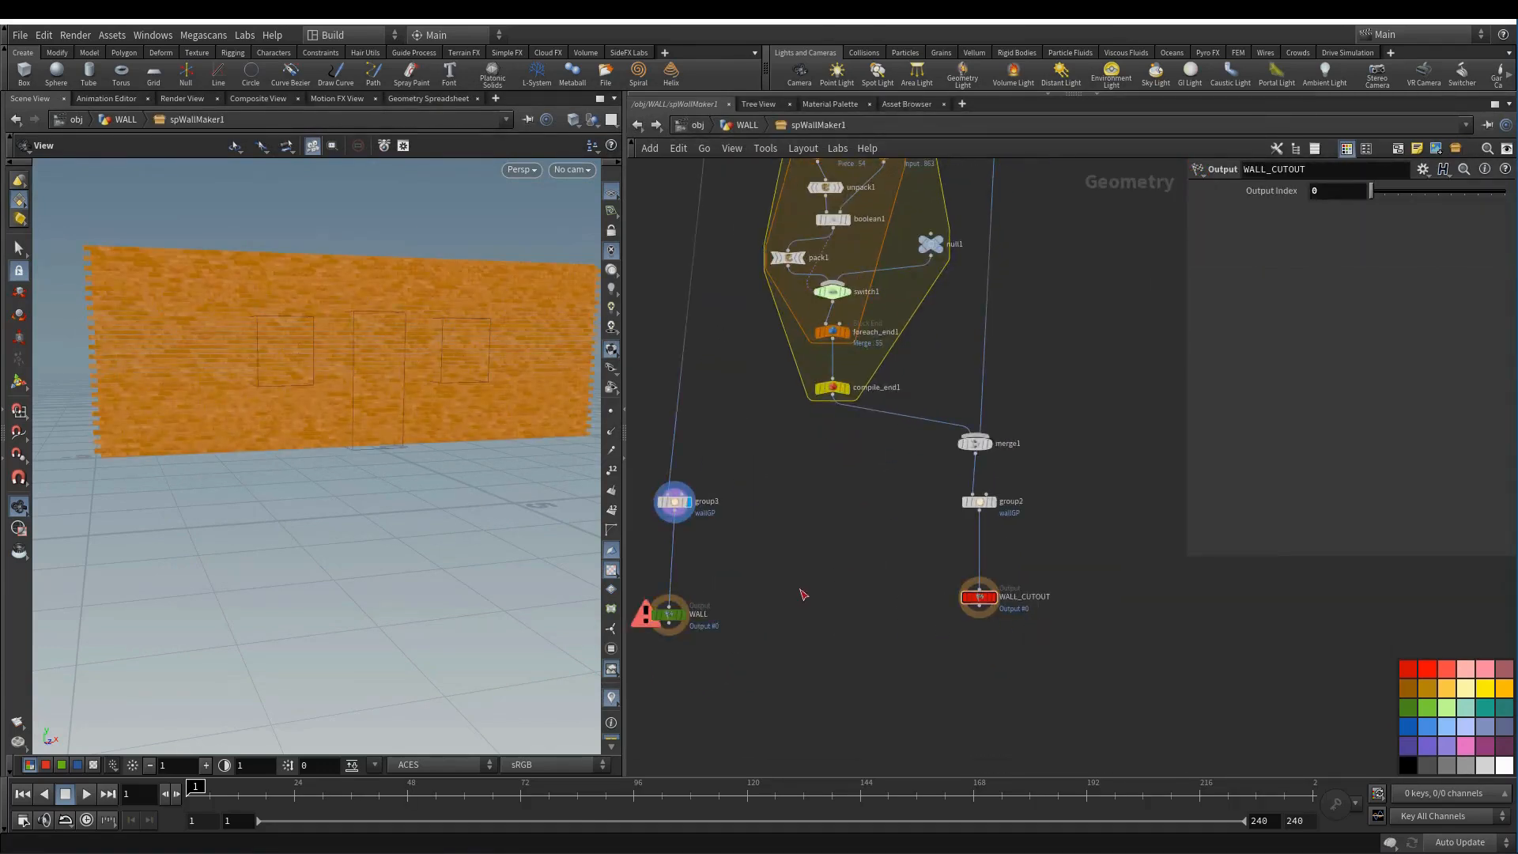
pyautogui.click(1325, 191)
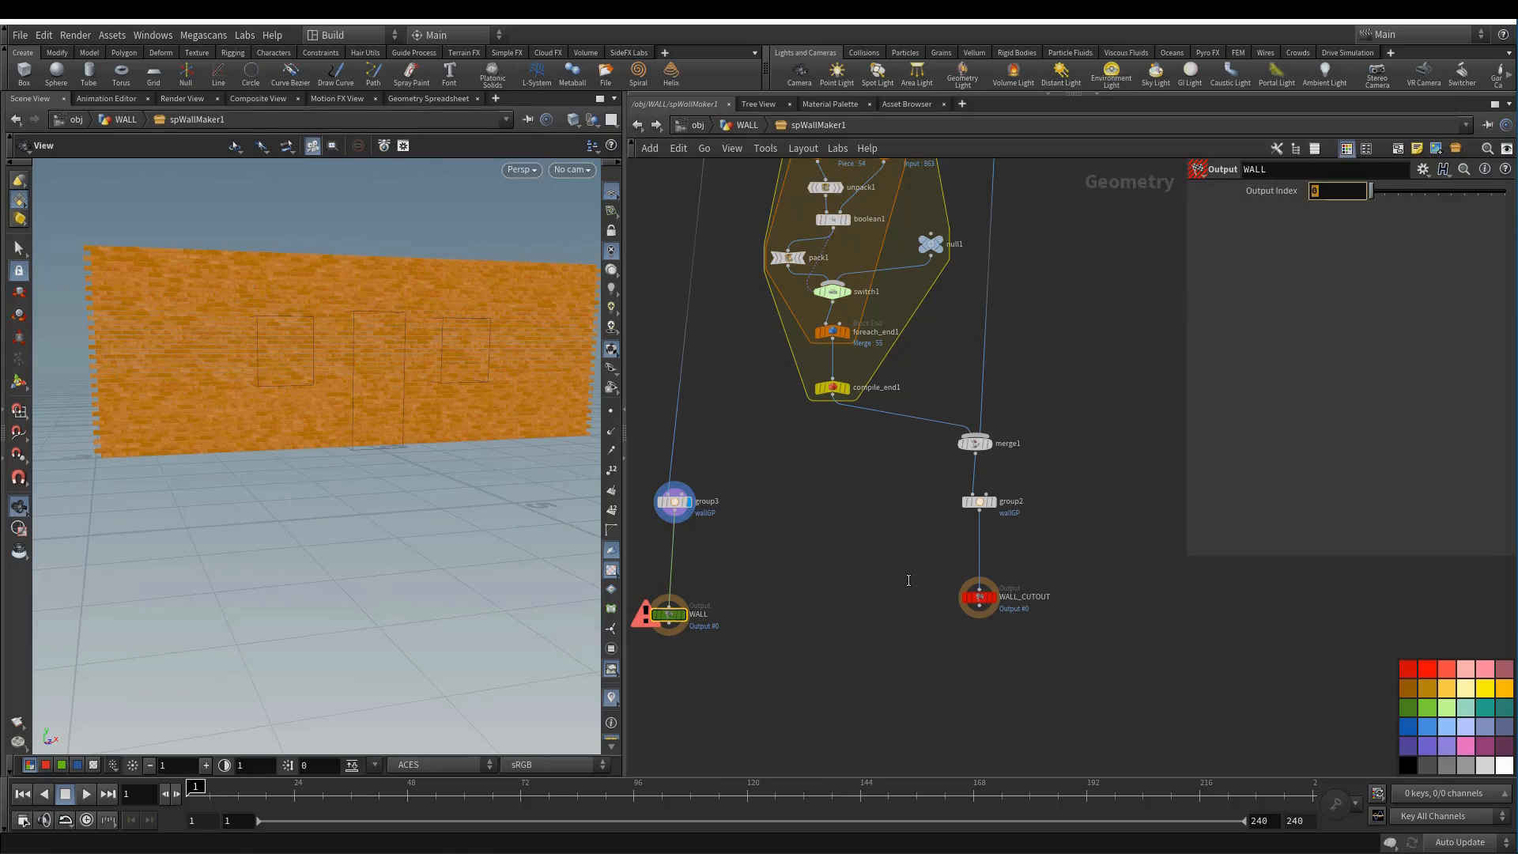
pyautogui.click(979, 597)
pyautogui.click(1348, 192)
pyautogui.press('Return')
pyautogui.moveTo(854, 556); pyautogui.dragTo(894, 526, button='middle')
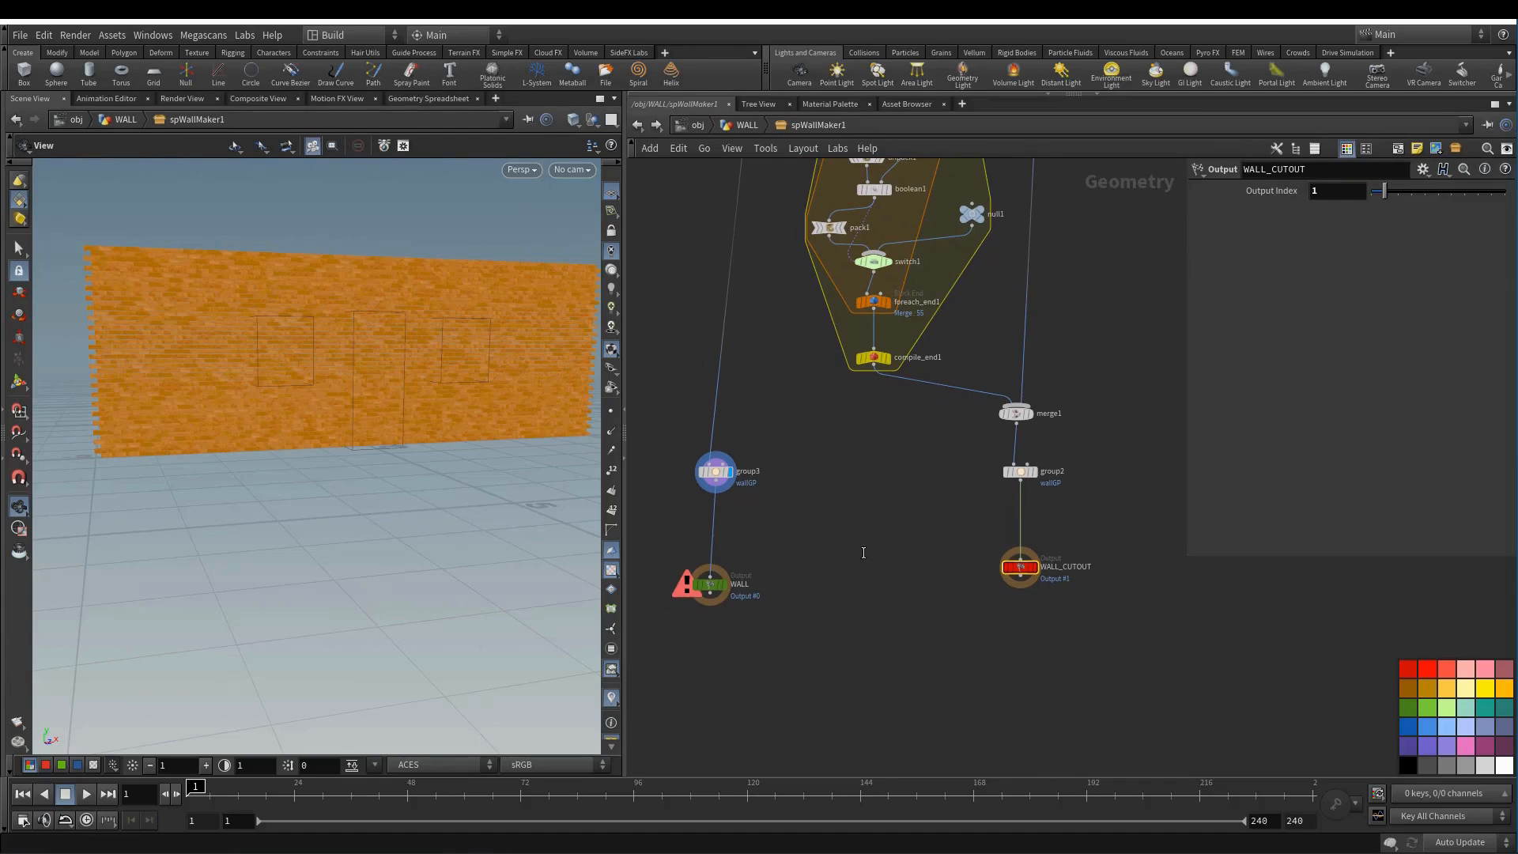
# - Compare the output indices of WALL and WALL_CUTOUT, and check spWallMaker1's two output connectors at the WALL level
pyautogui.click(712, 586)
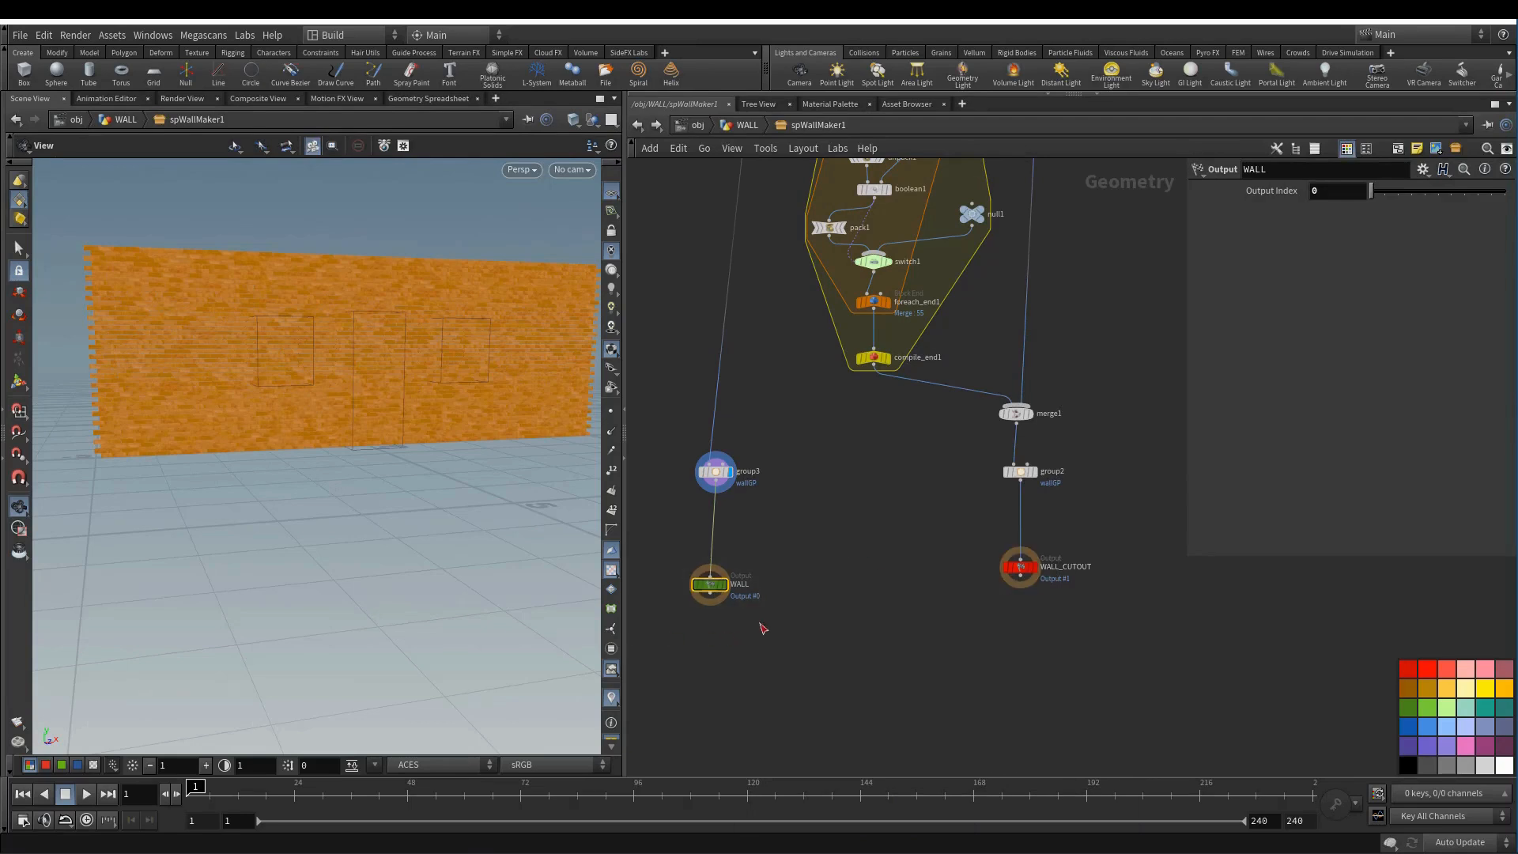
pyautogui.moveTo(1353, 192); pyautogui.dragTo(1079, 268)
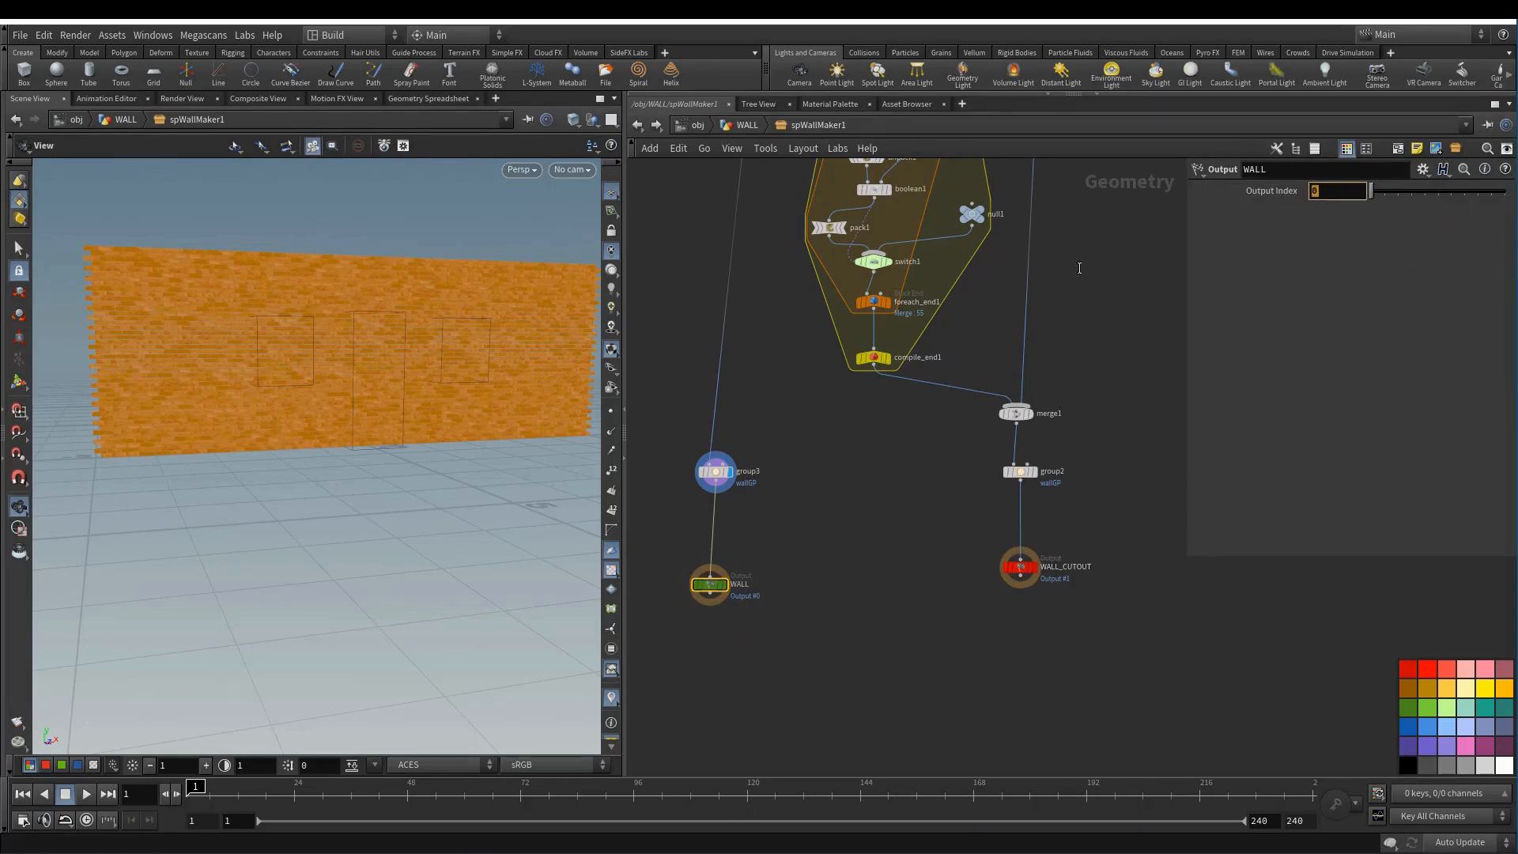
pyautogui.click(1016, 567)
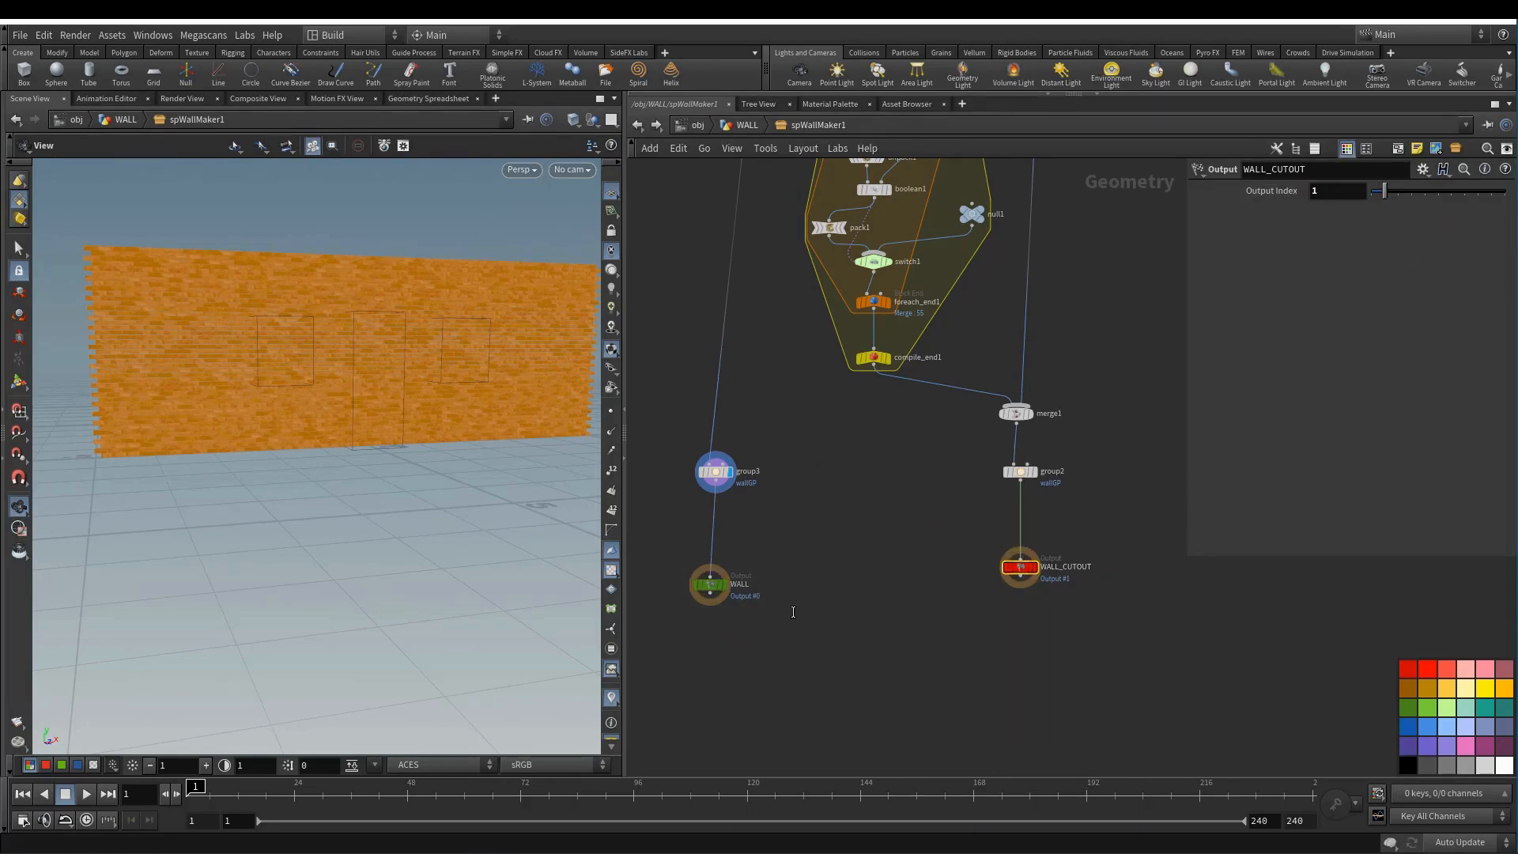
pyautogui.click(744, 126)
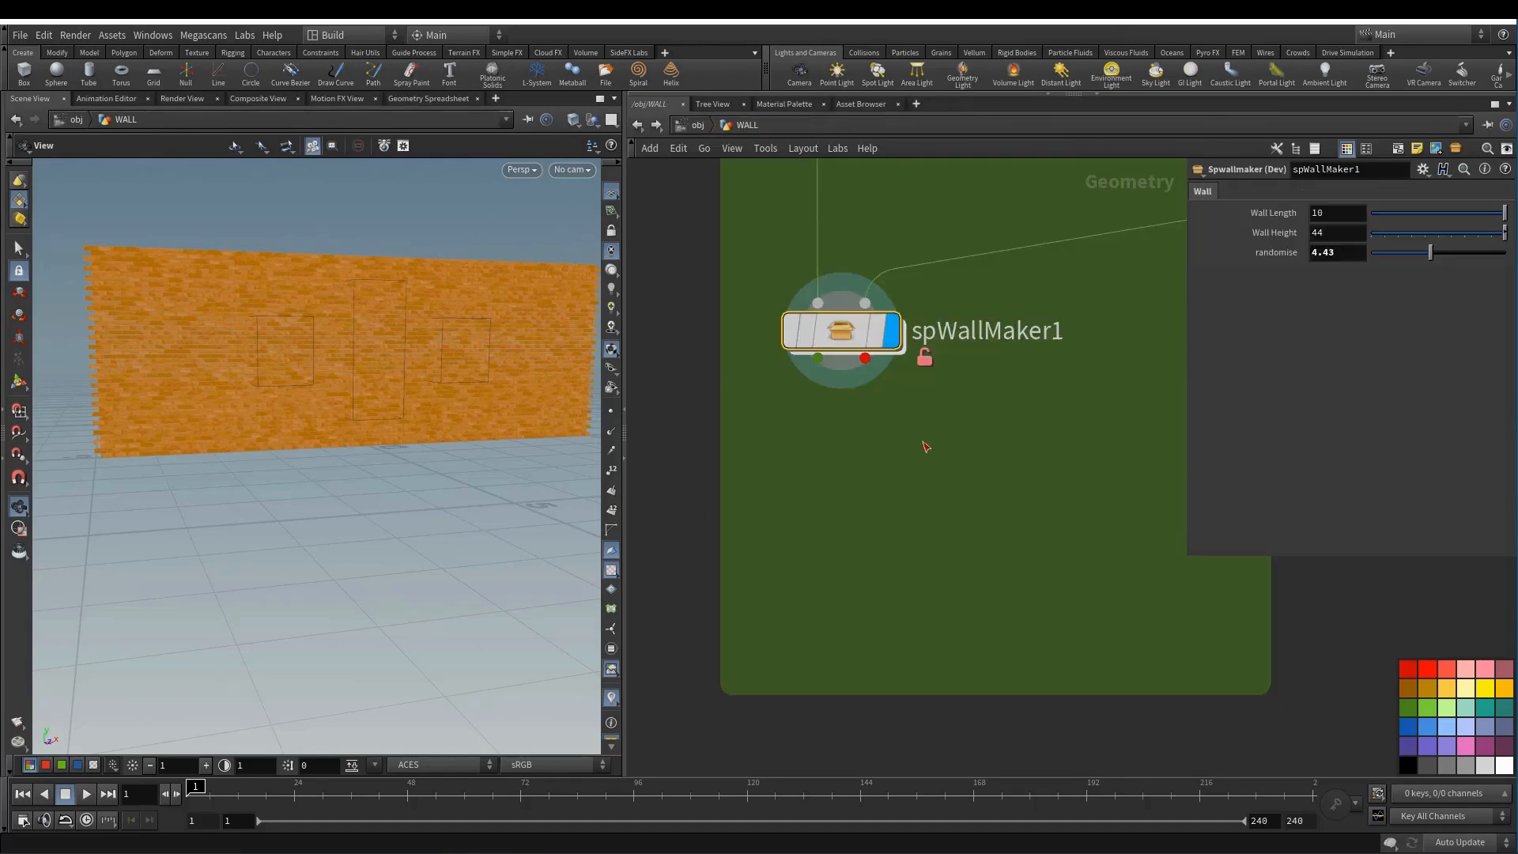
pyautogui.moveTo(892, 430); pyautogui.dragTo(859, 498, button='middle')
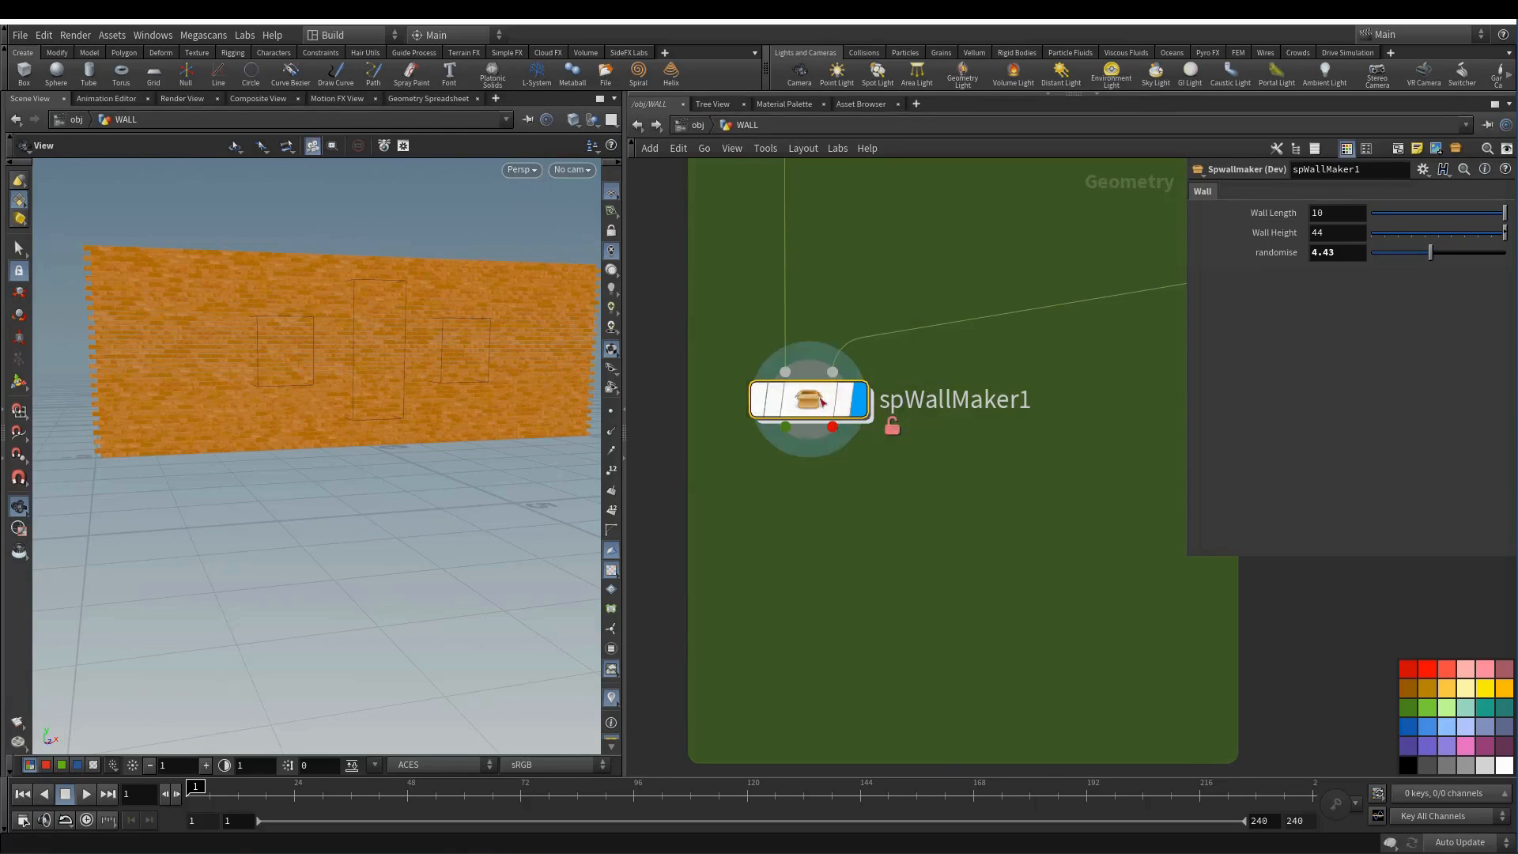
pyautogui.doubleClick(836, 418)
pyautogui.moveTo(806, 545); pyautogui.dragTo(695, 624)
pyautogui.moveTo(966, 530); pyautogui.dragTo(1060, 620)
pyautogui.click(752, 124)
# - Label spWallMaker1's output 1 "Wall" and output 2 "Wall Cut Out" in its operator type properties
pyautogui.rightClick(798, 410)
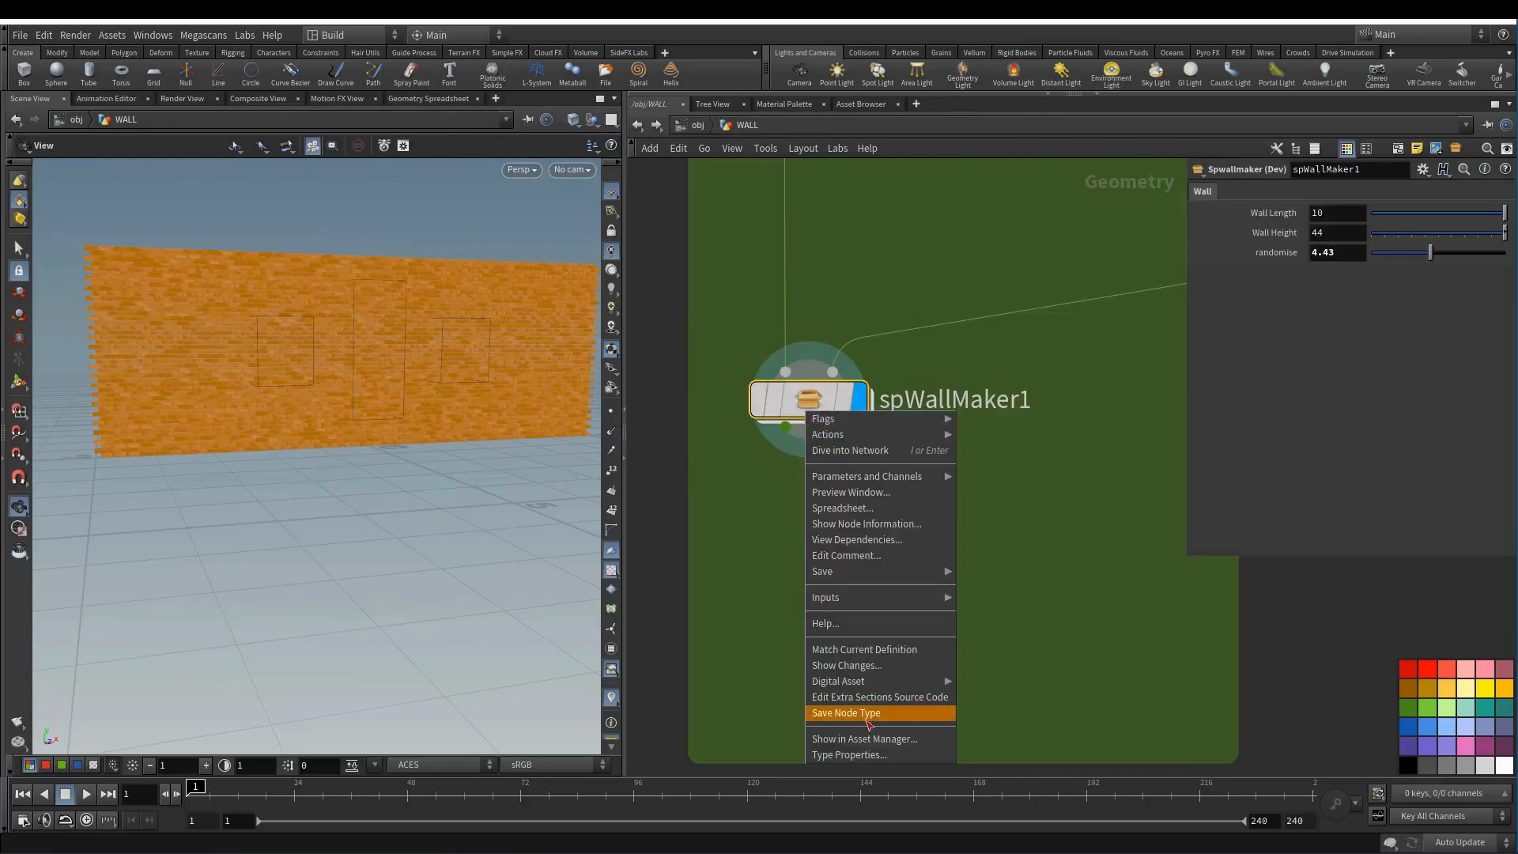
pyautogui.click(862, 755)
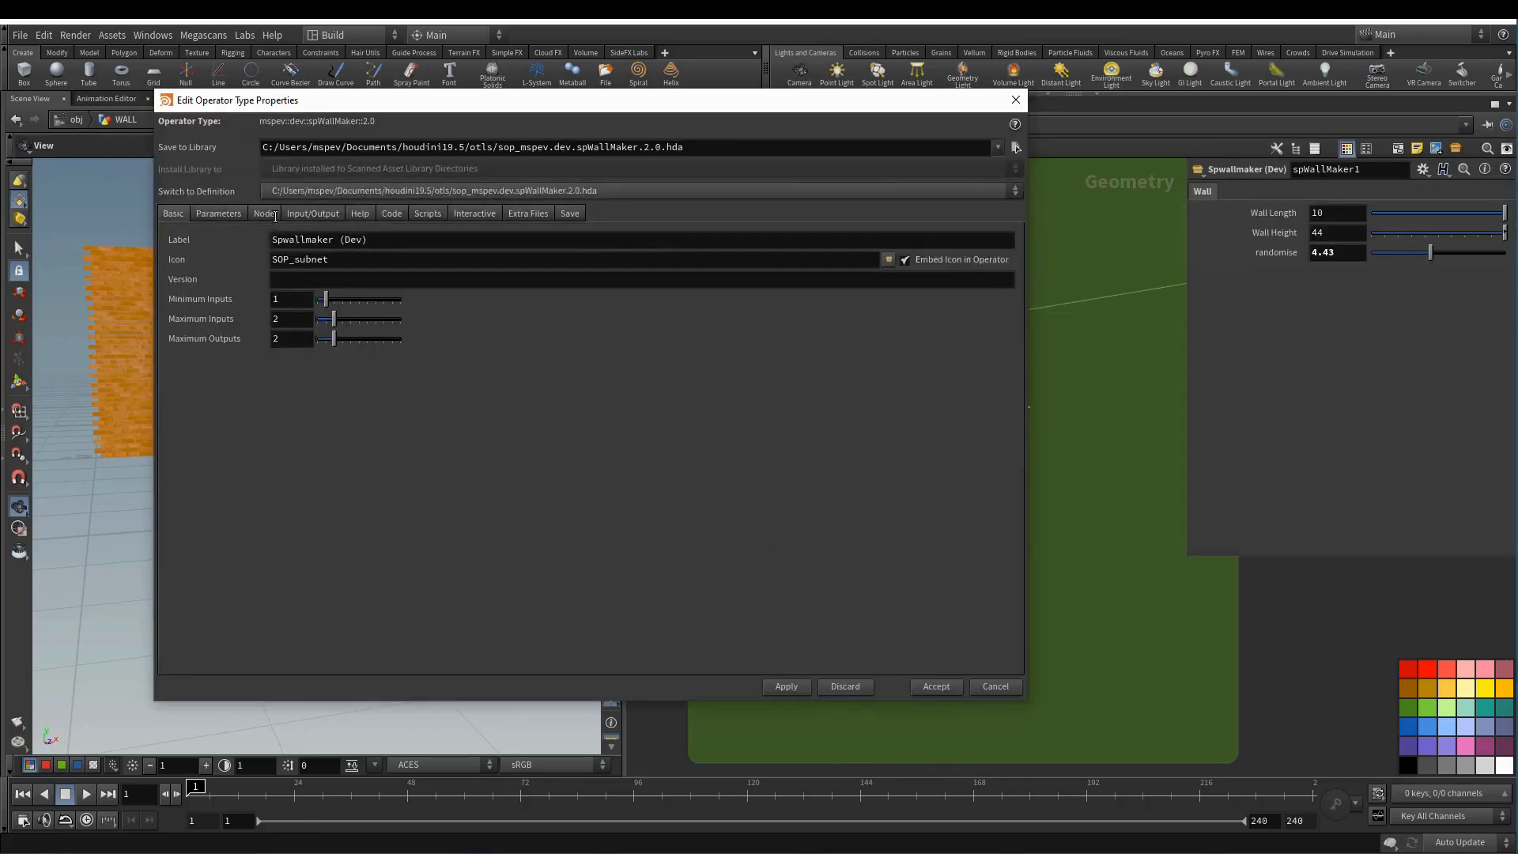
pyautogui.click(313, 213)
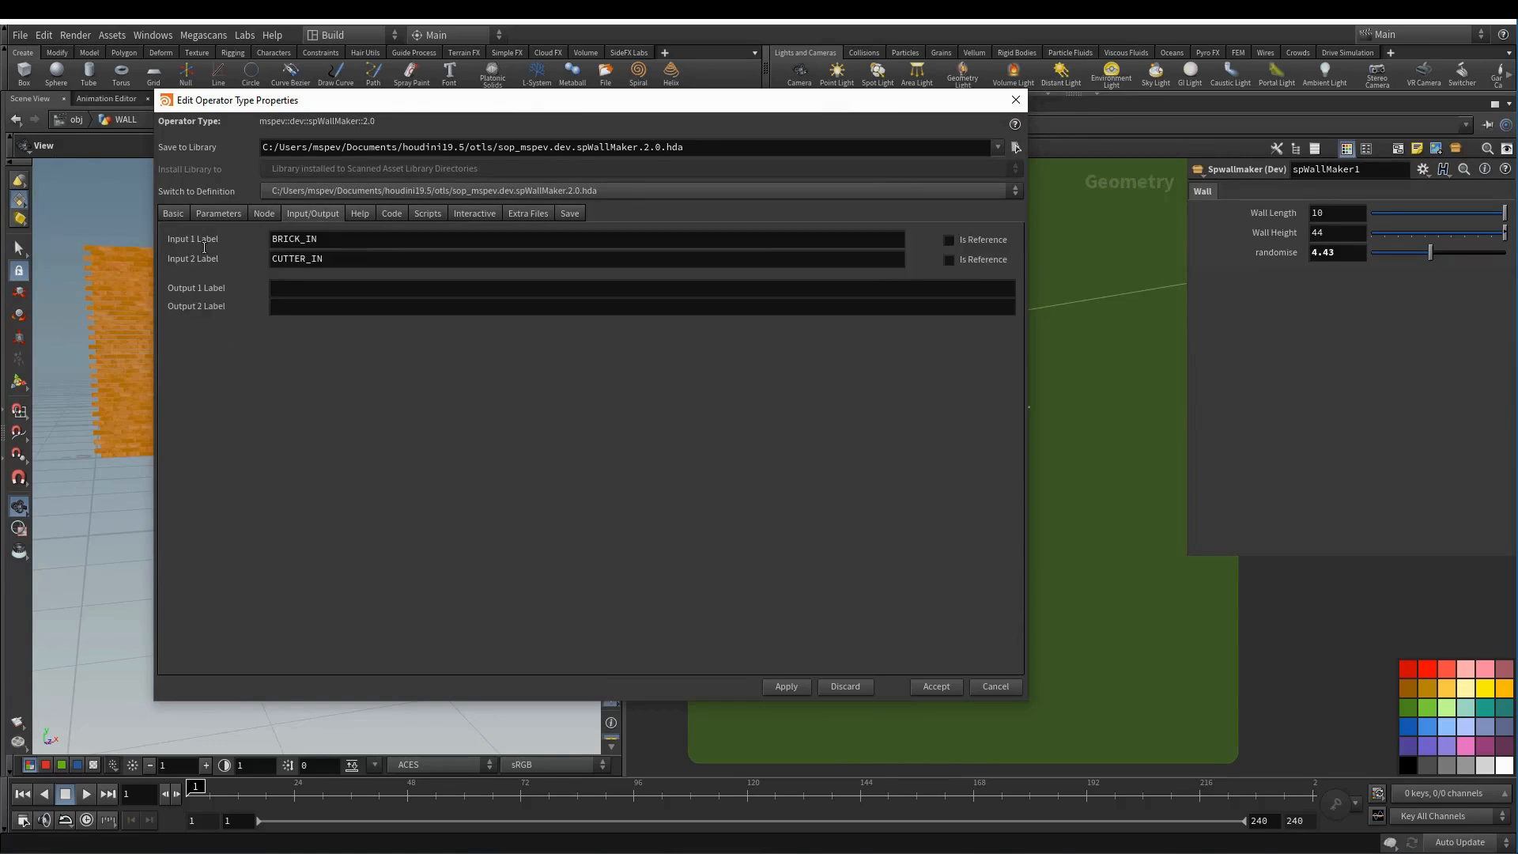
pyautogui.click(331, 287)
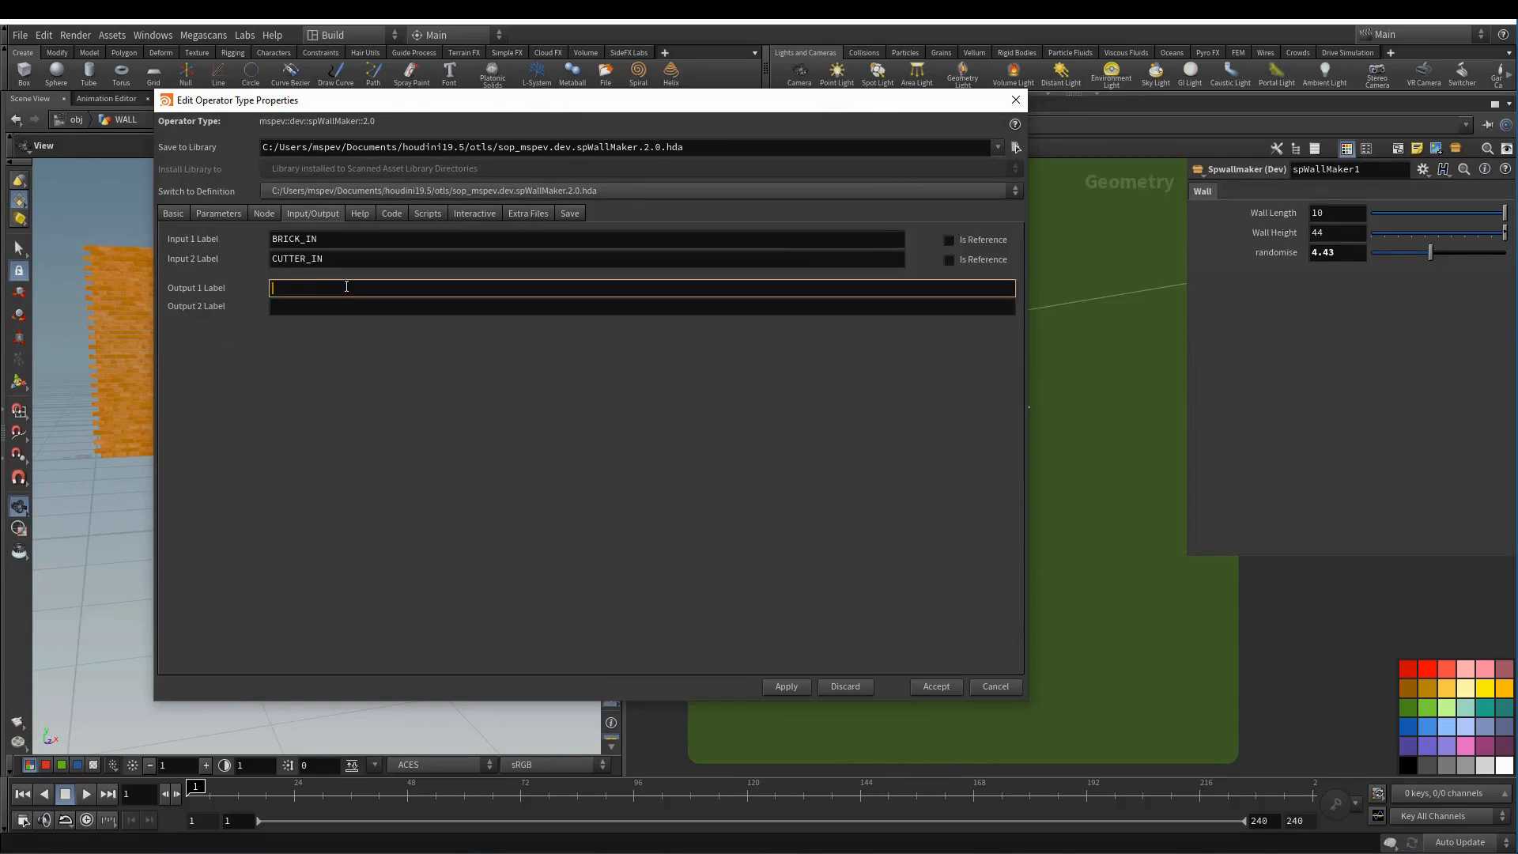
pyautogui.write('Wall')
pyautogui.press('Tab')
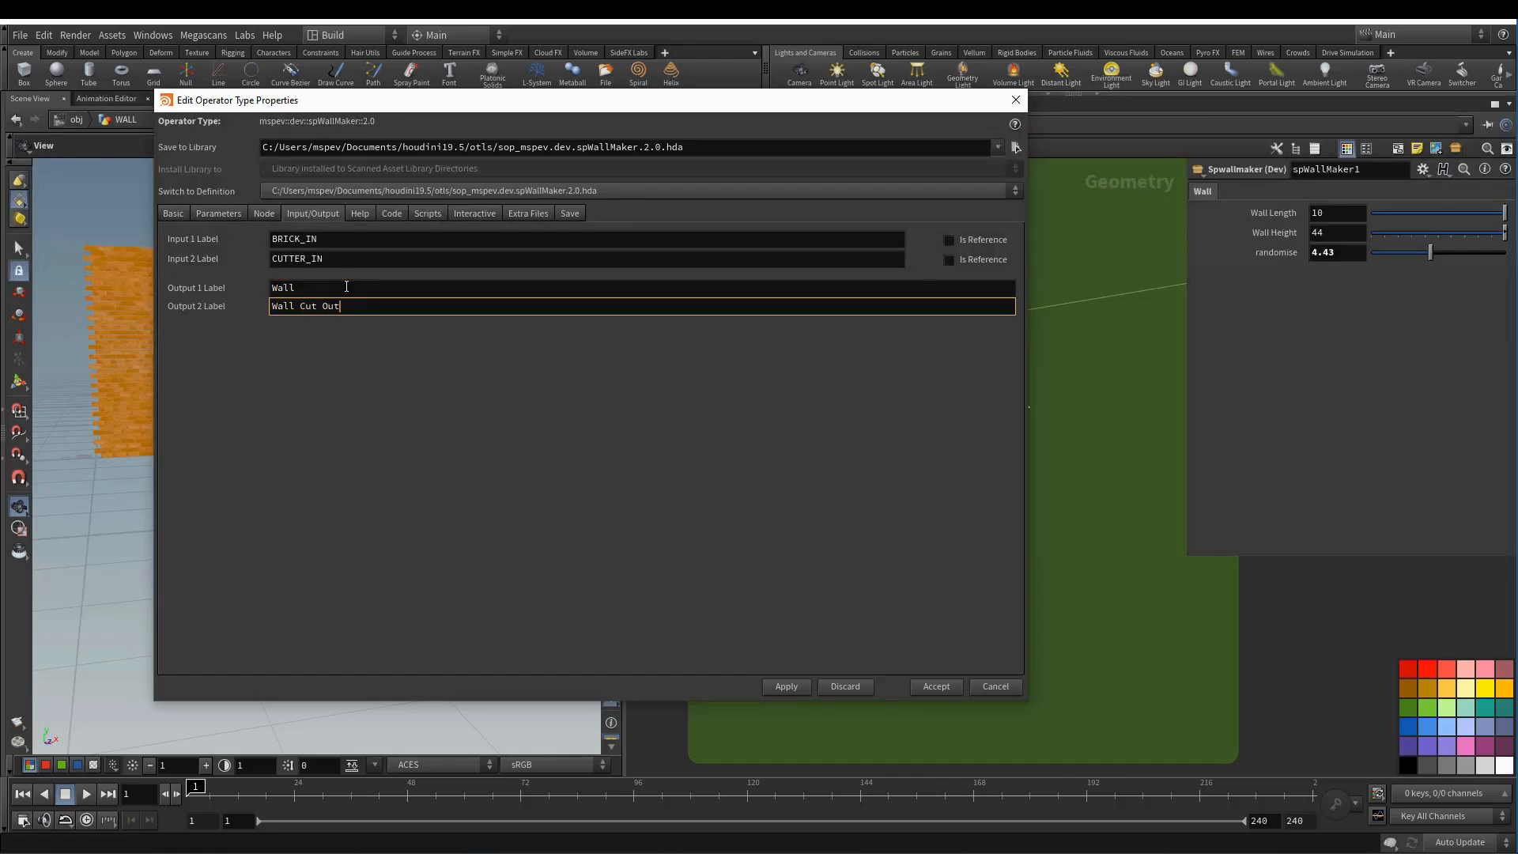
pyautogui.write('Wall Cut Out')
pyautogui.click(786, 687)
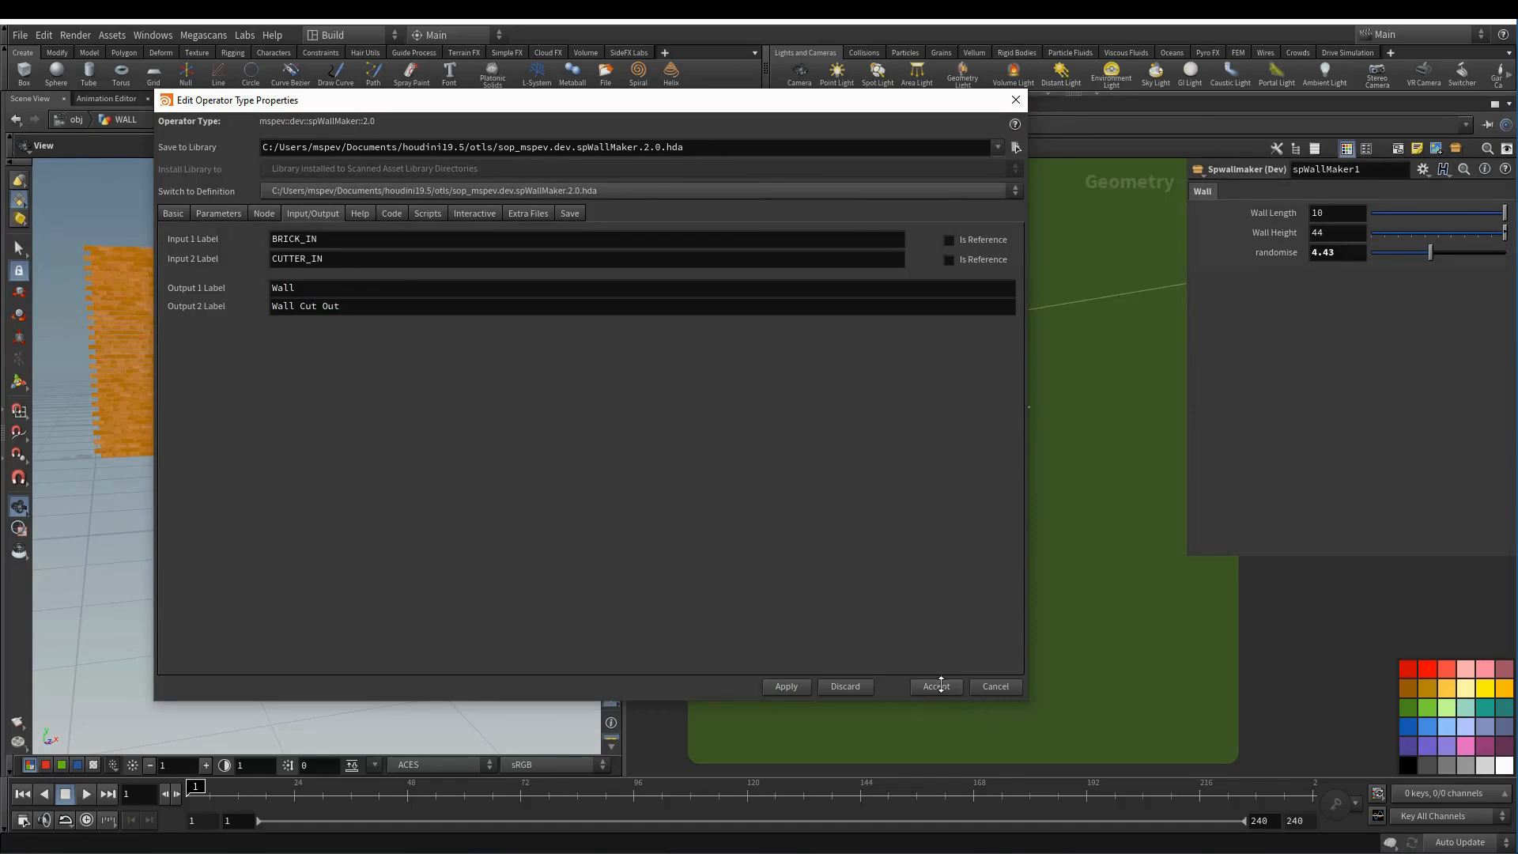
pyautogui.click(935, 687)
# - Add a Null node below spWallMaker1 and wire the red Wall Cut Out output into it
pyautogui.moveTo(785, 431)
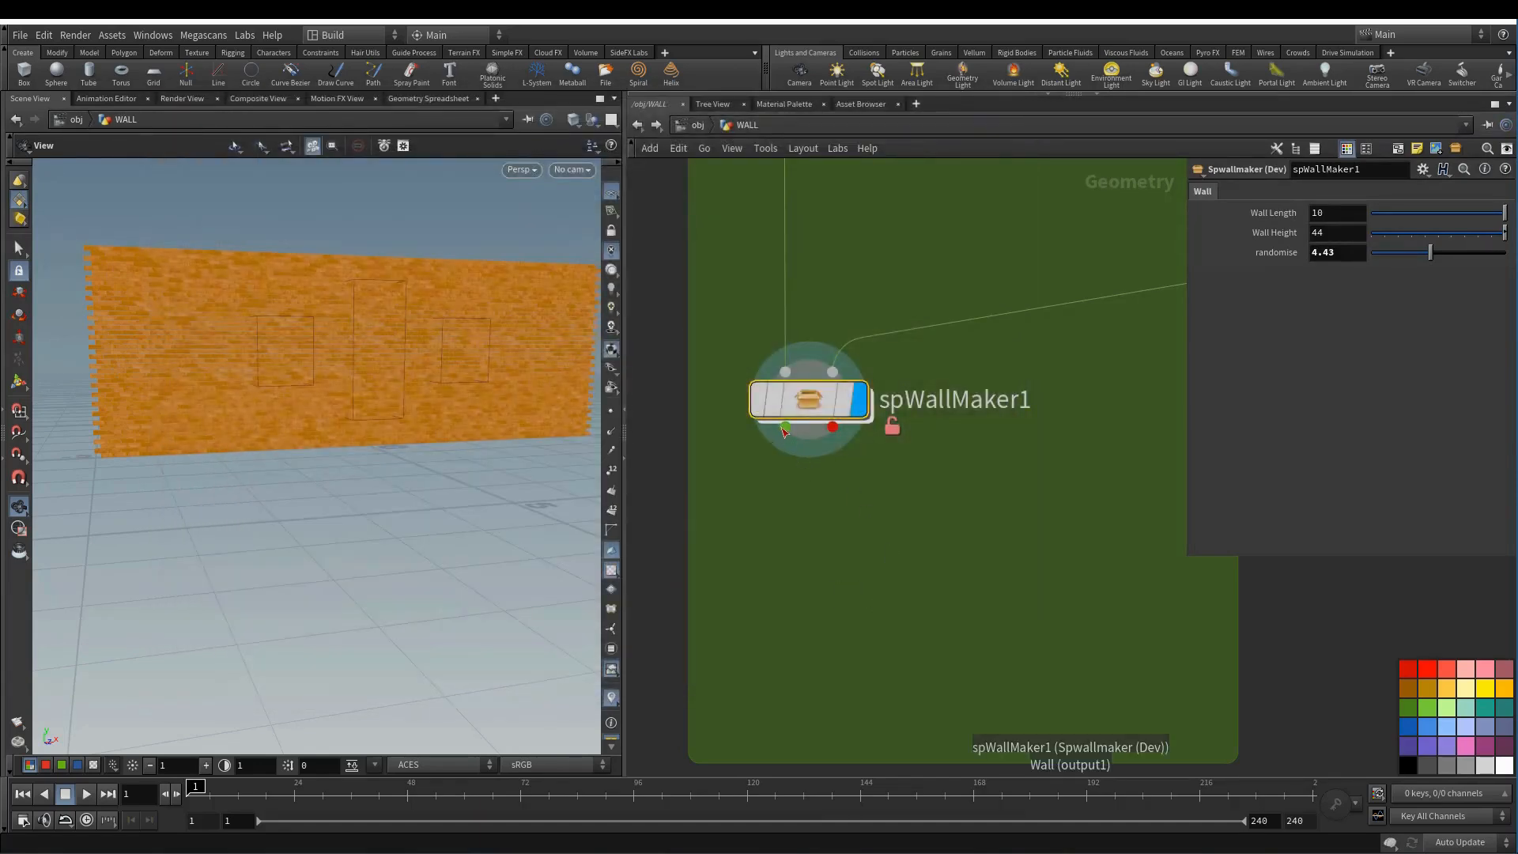
pyautogui.moveTo(833, 428)
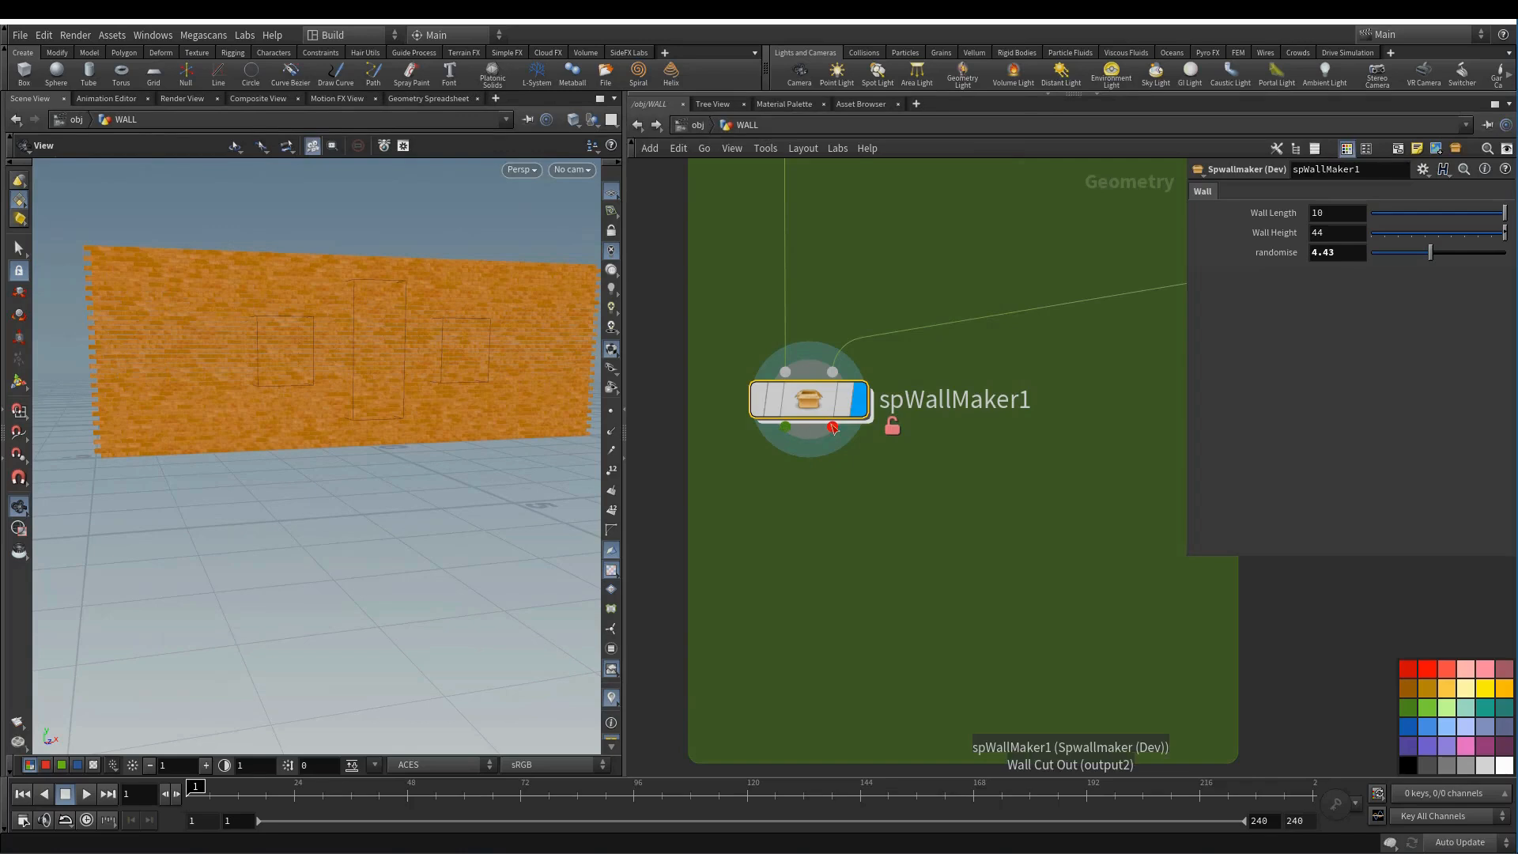
pyautogui.press('Tab')
pyautogui.write('nul')
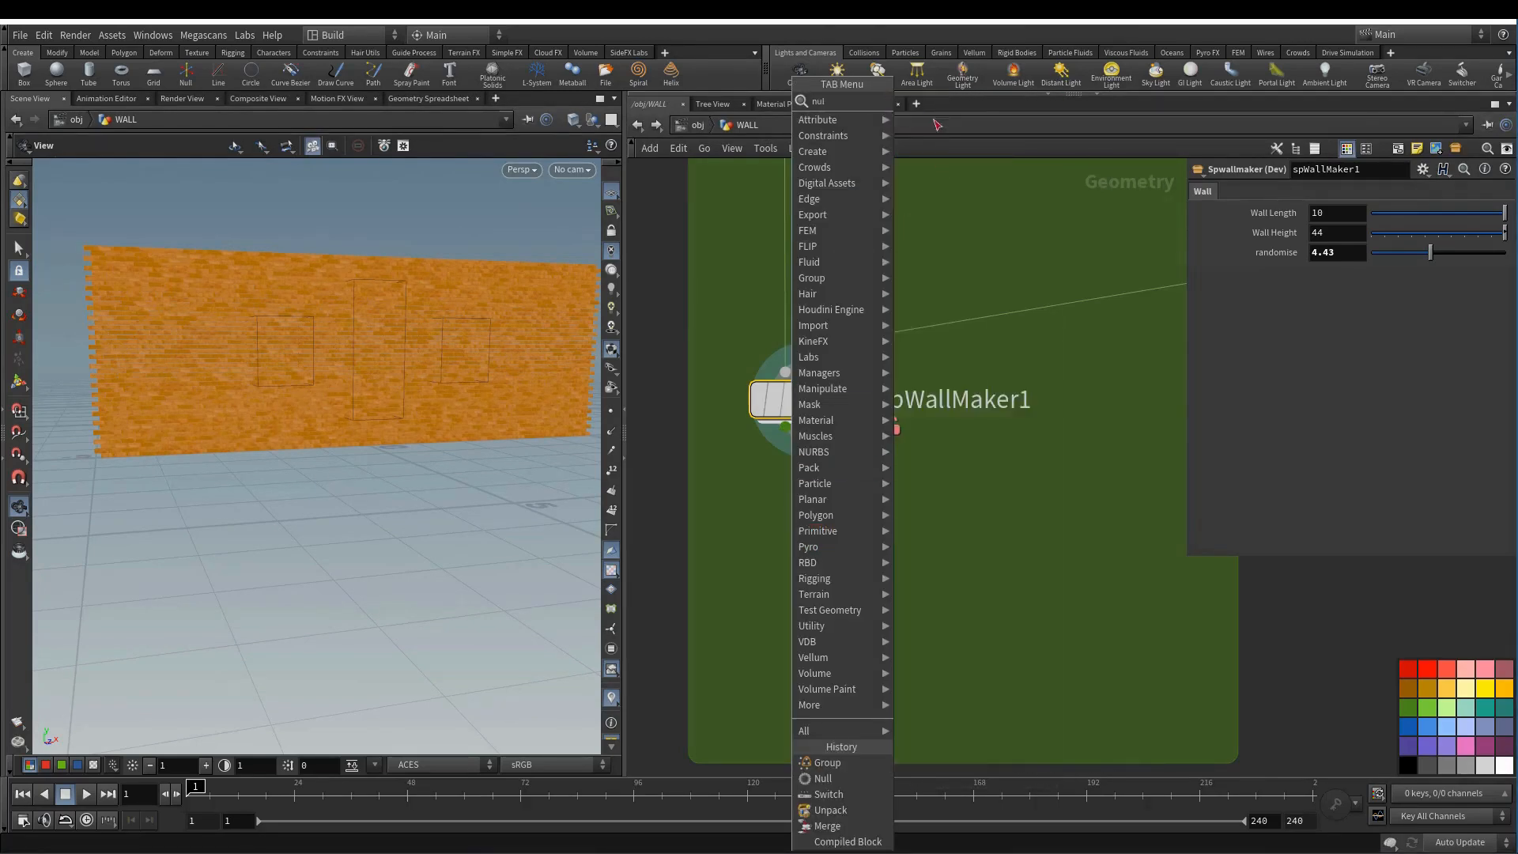
pyautogui.press('Return')
pyautogui.click(771, 563)
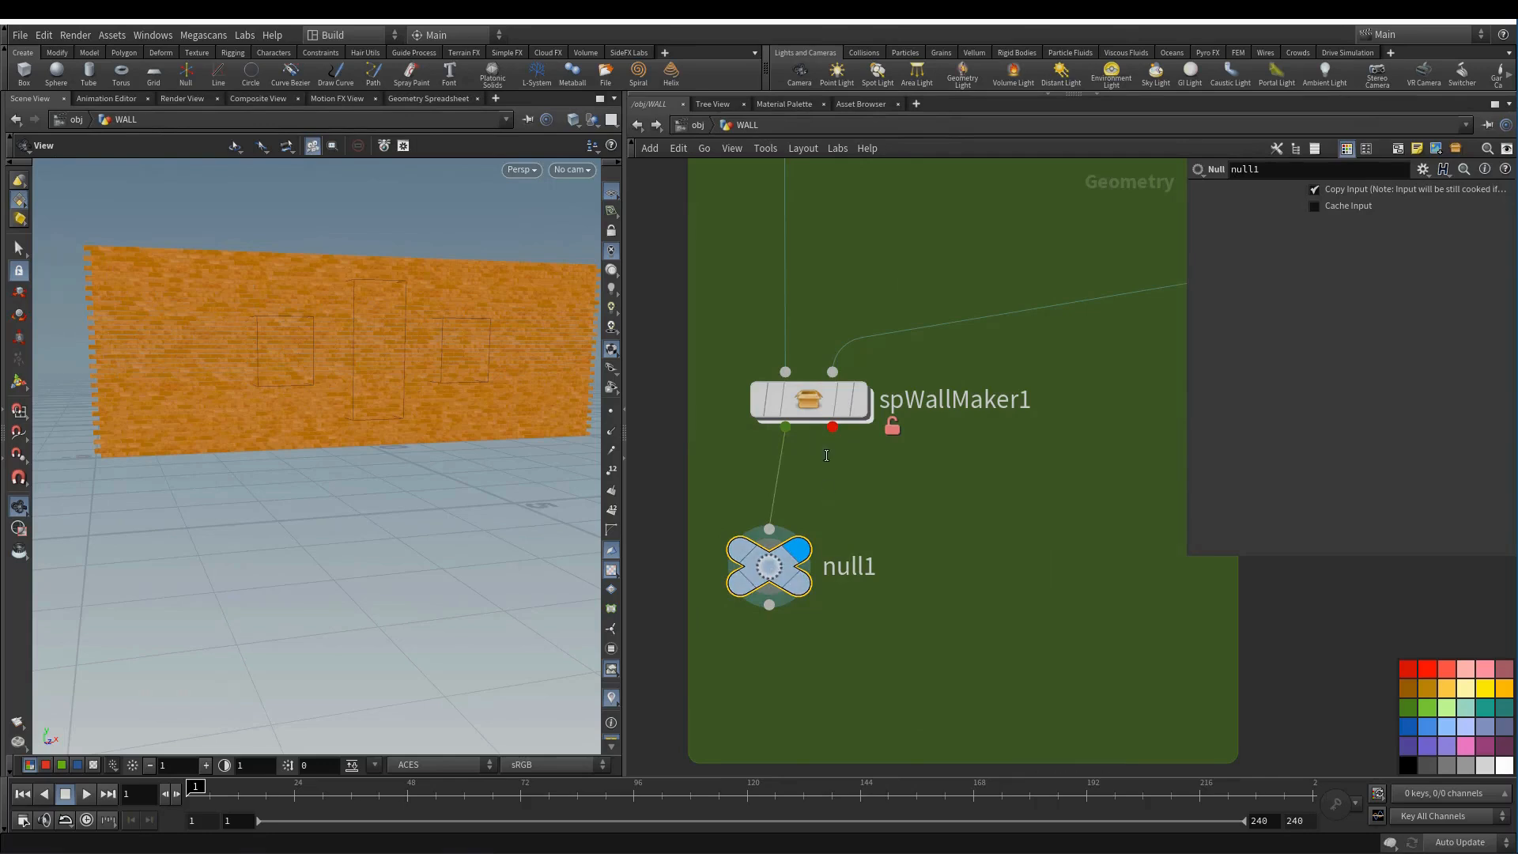
pyautogui.click(832, 427)
pyautogui.click(772, 533)
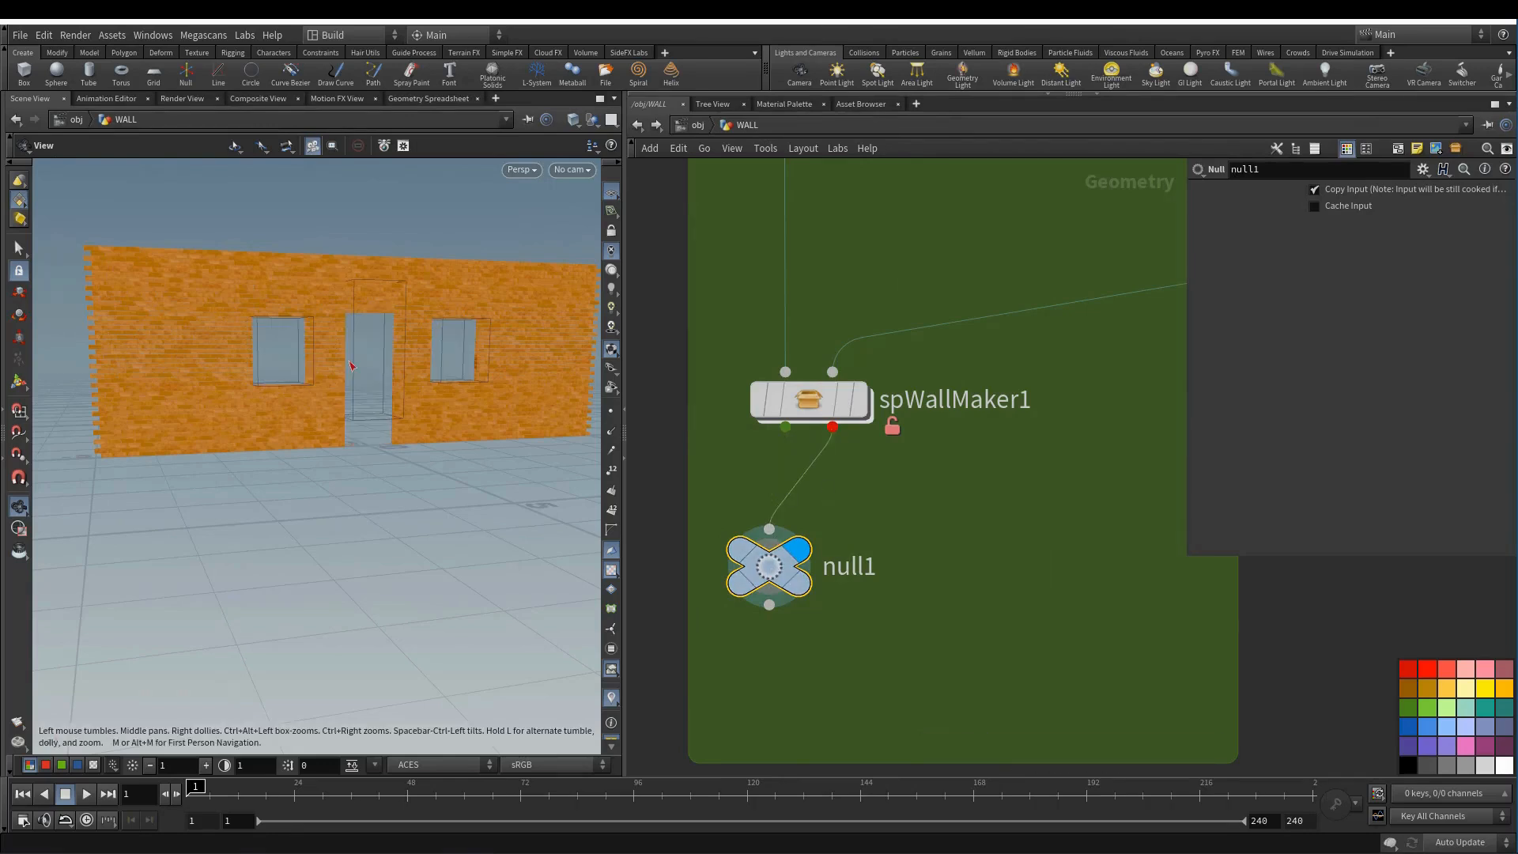
# - Feed null1 from spWallMaker1's green Wall output to compare the plain wall, and rewire it to the red Wall Cut Out output
pyautogui.moveTo(316, 361); pyautogui.dragTo(442, 395)
pyautogui.click(785, 427)
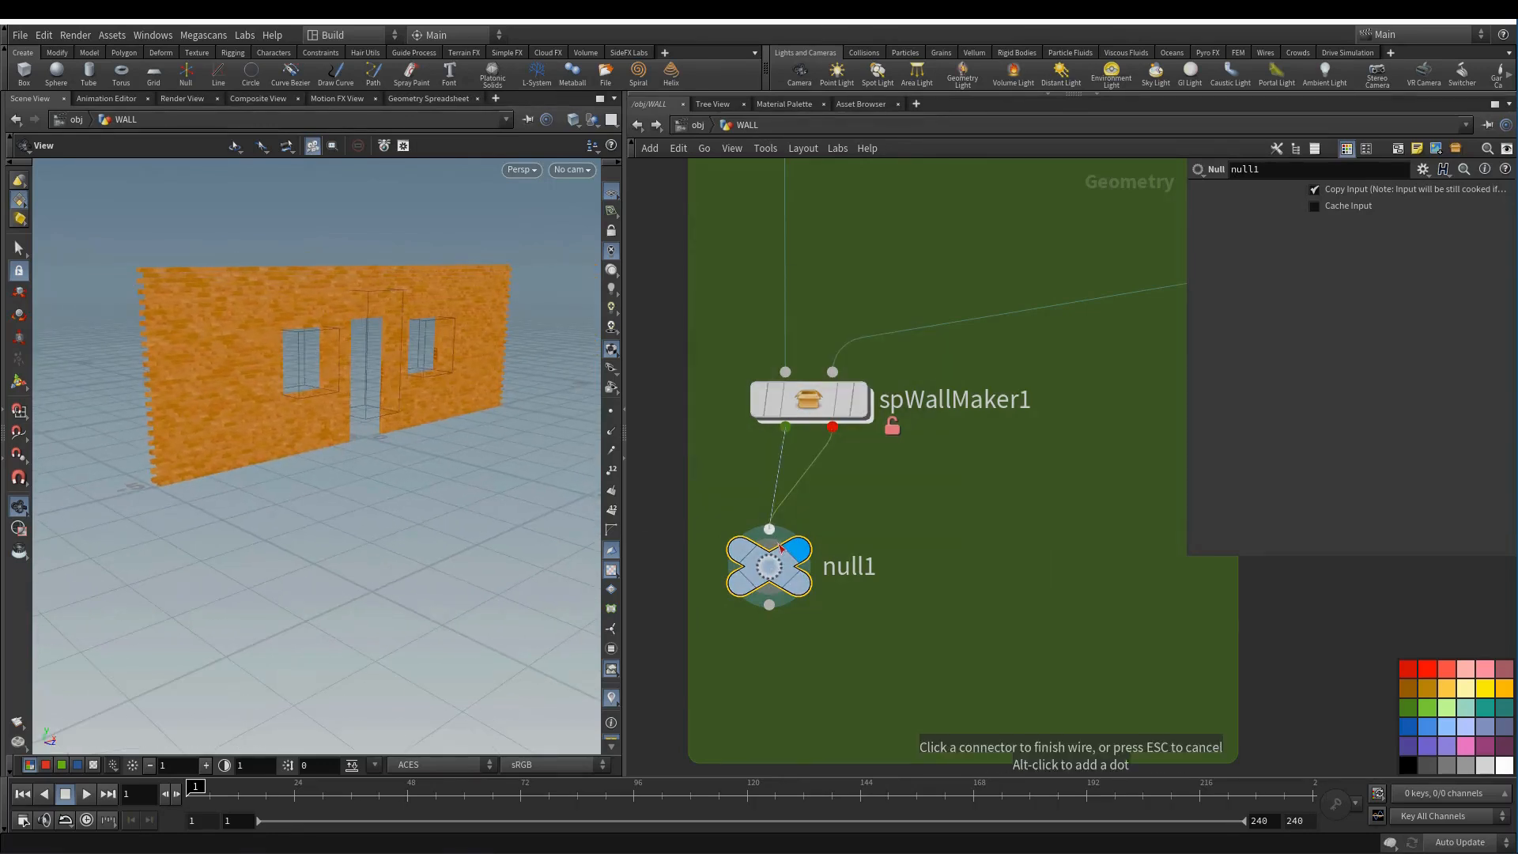
pyautogui.click(770, 528)
pyautogui.moveTo(514, 468); pyautogui.dragTo(463, 453)
pyautogui.click(833, 428)
pyautogui.click(769, 528)
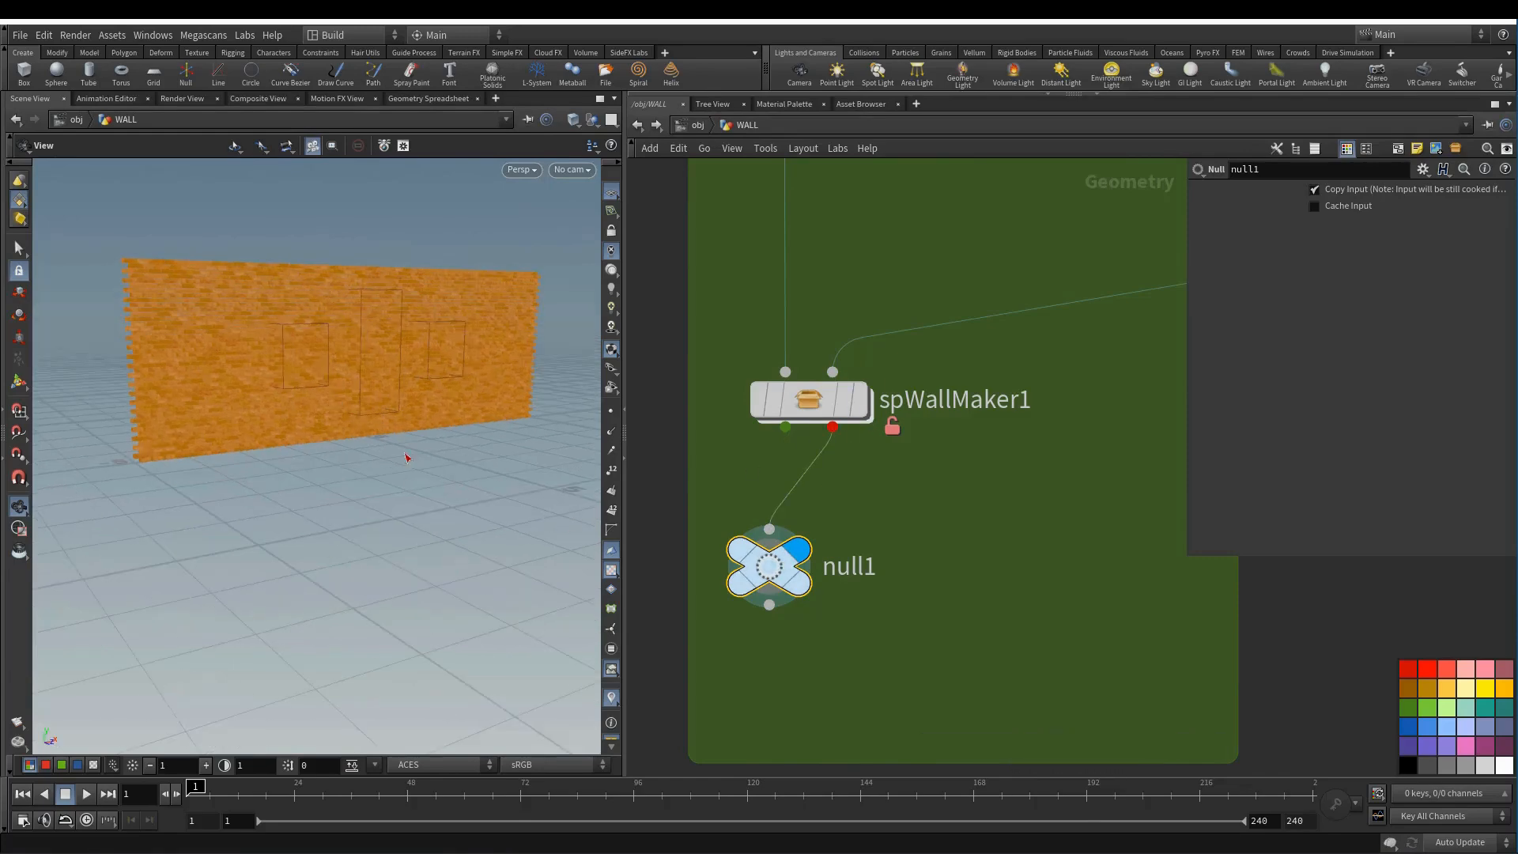
pyautogui.moveTo(385, 385); pyautogui.dragTo(237, 514)
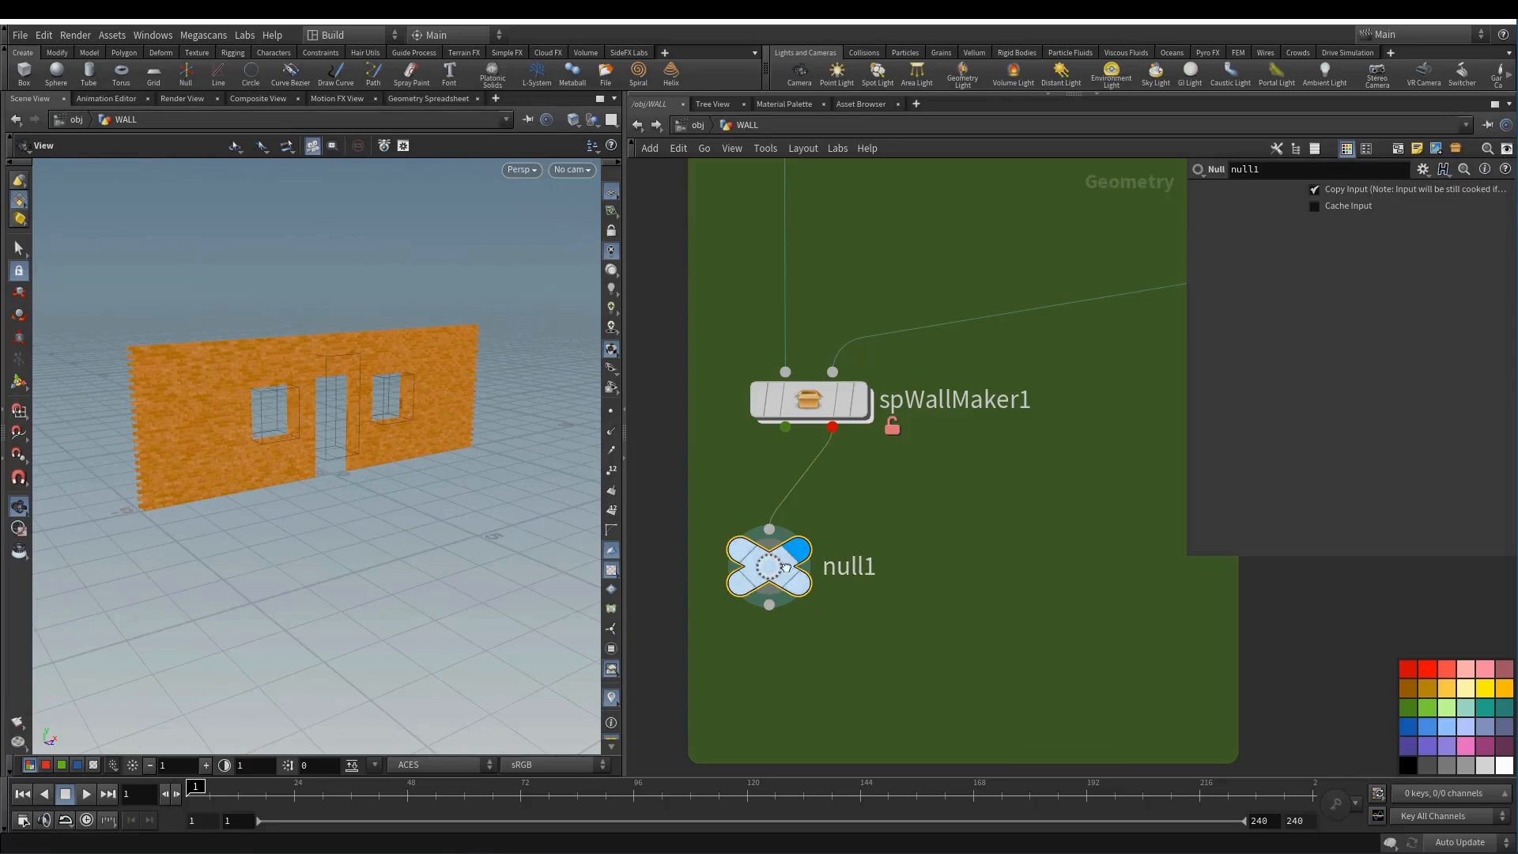
# - Check null1's geometry information and the group name on the Group Create node above WALL_CUTOUT inside spWallMaker1
pyautogui.middleClick(781, 576)
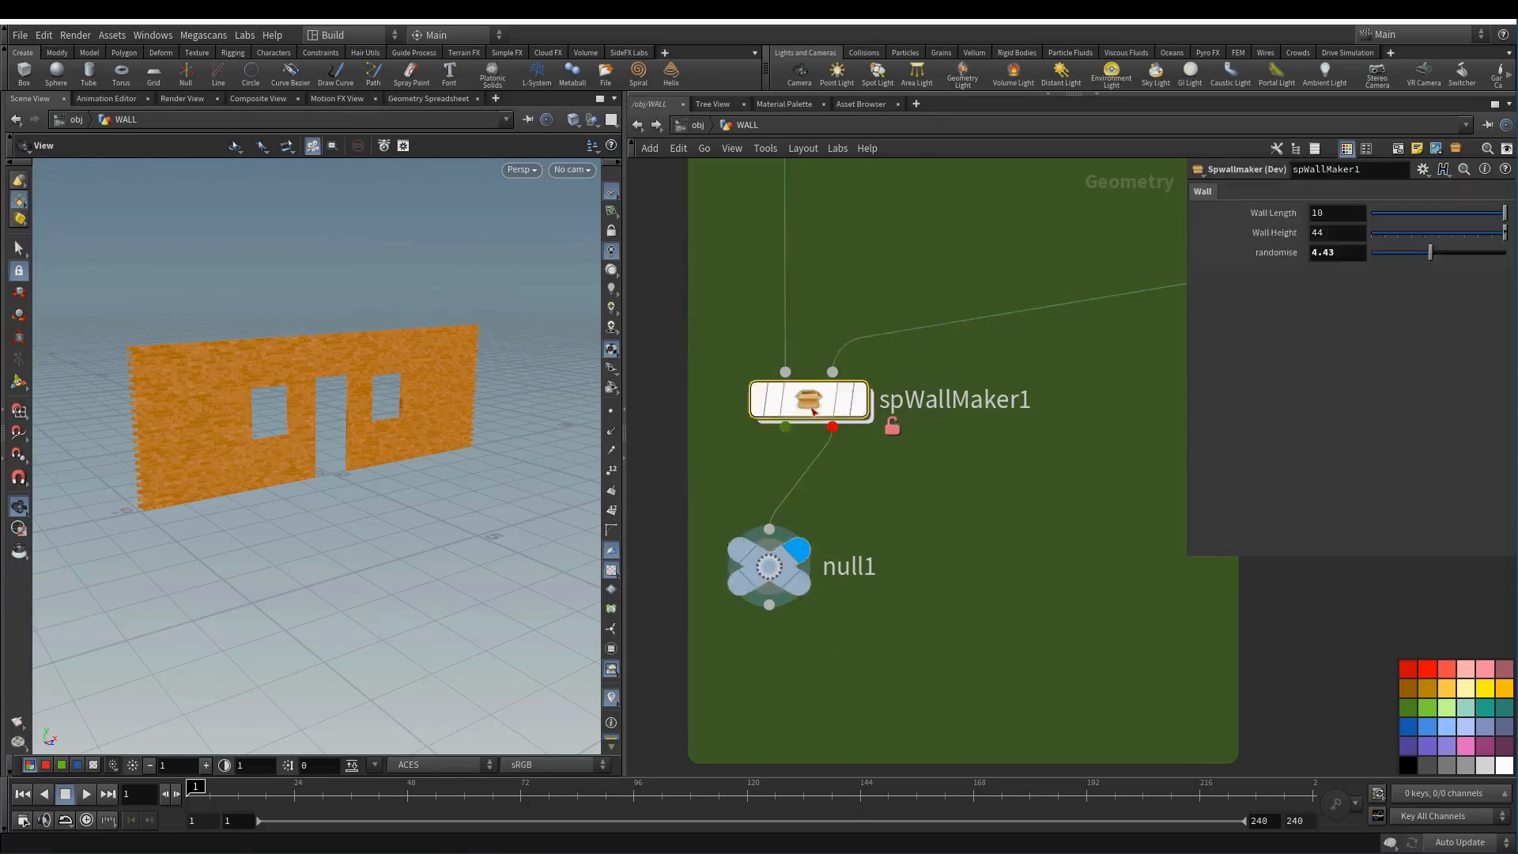
pyautogui.doubleClick(814, 411)
pyautogui.moveTo(1000, 527); pyautogui.dragTo(1001, 525)
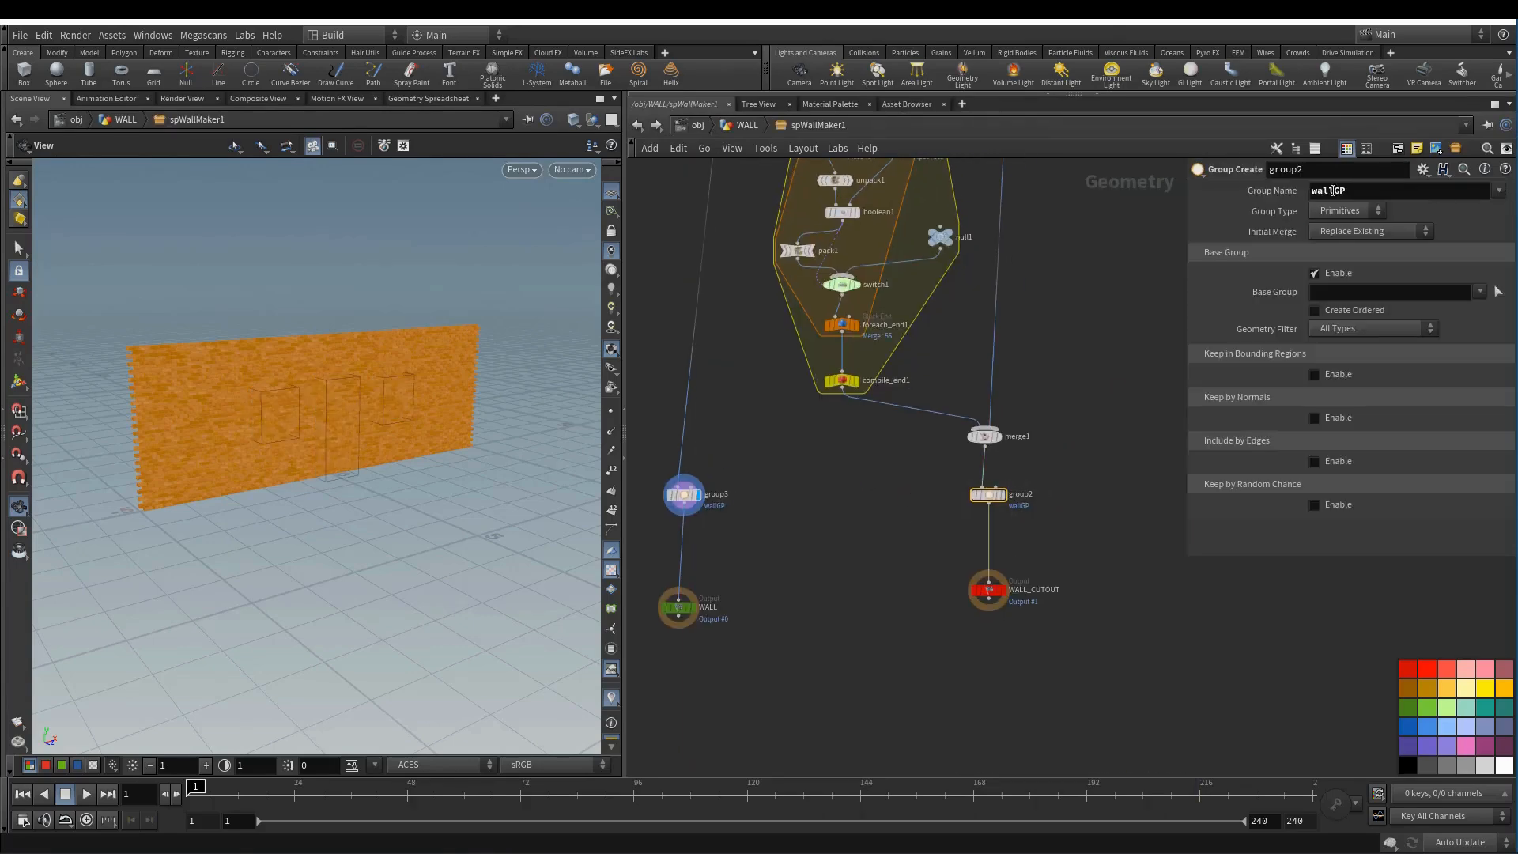
pyautogui.click(1334, 190)
pyautogui.press('Return')
pyautogui.click(745, 124)
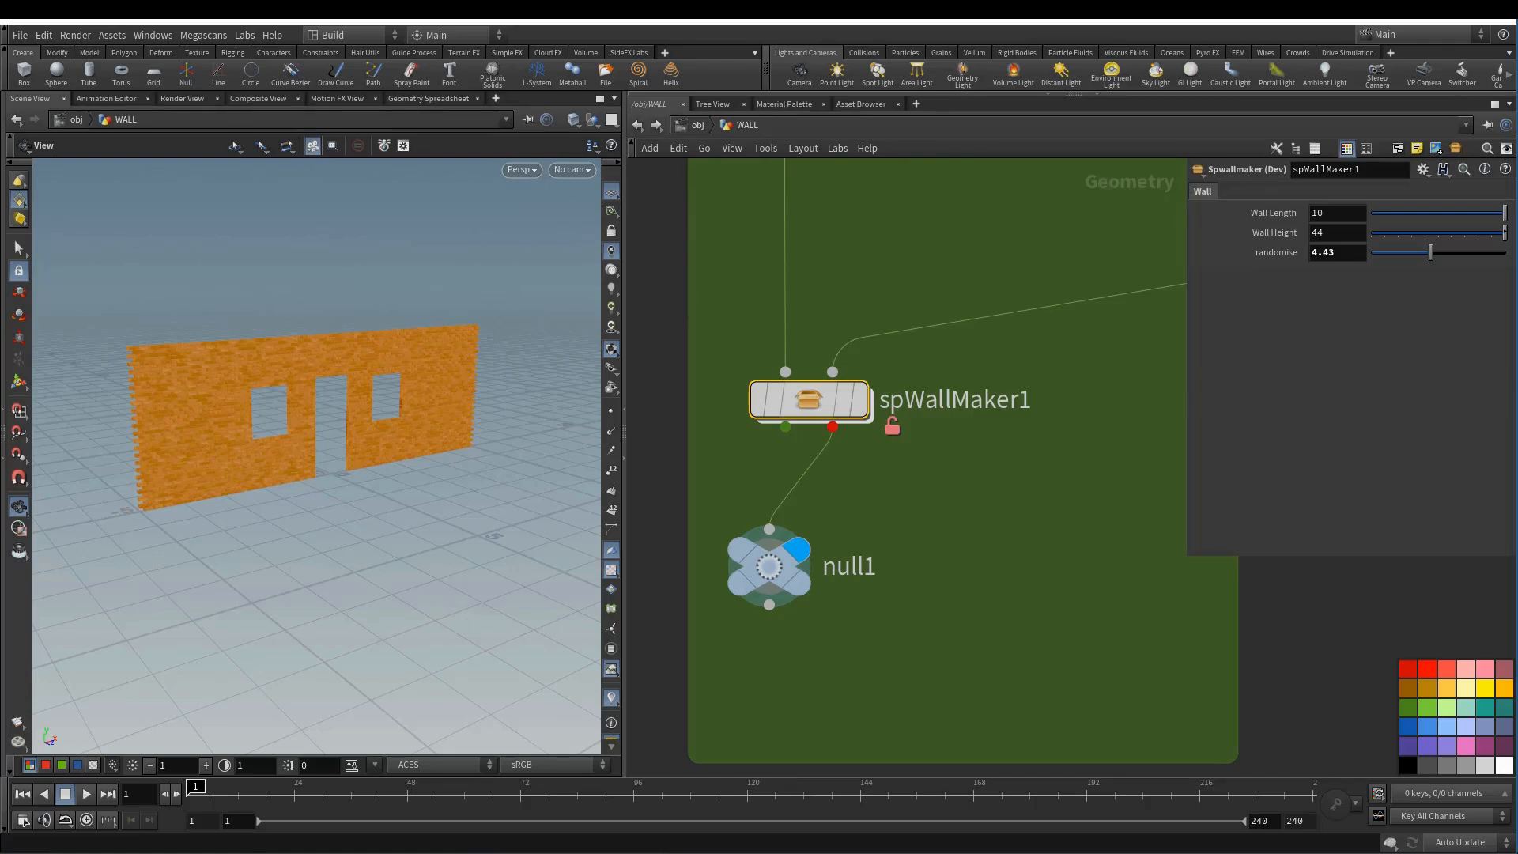
# - Save the scene file at the WALL level, and inspect the wall's door and window openings up close
pyautogui.click(966, 471)
pyautogui.moveTo(971, 448); pyautogui.dragTo(974, 435, button='middle')
pyautogui.hotkey('ctrl', 's')
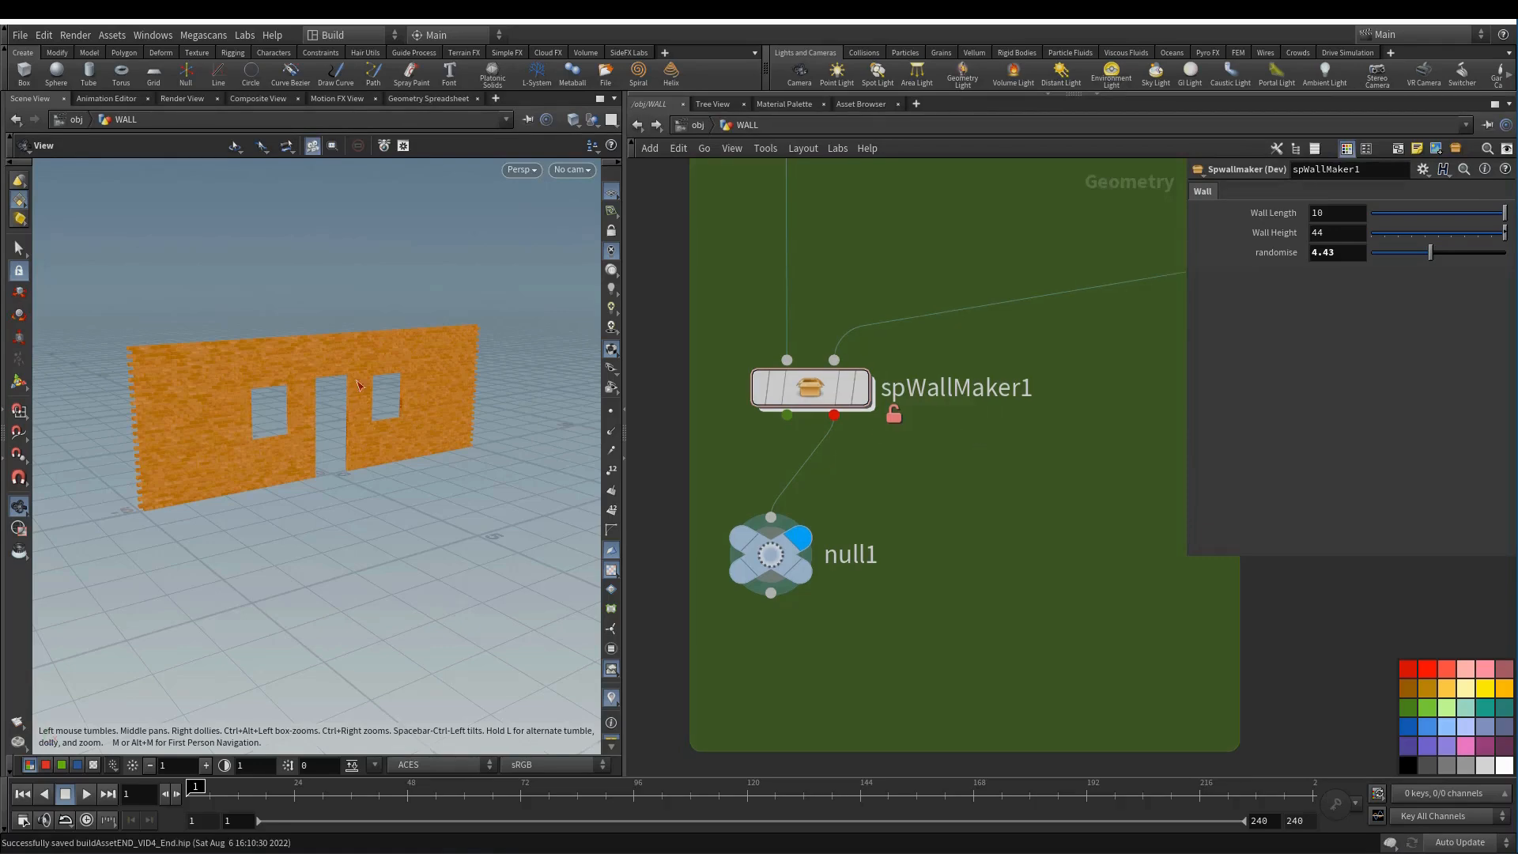
pyautogui.moveTo(307, 392); pyautogui.dragTo(390, 383, button='right')
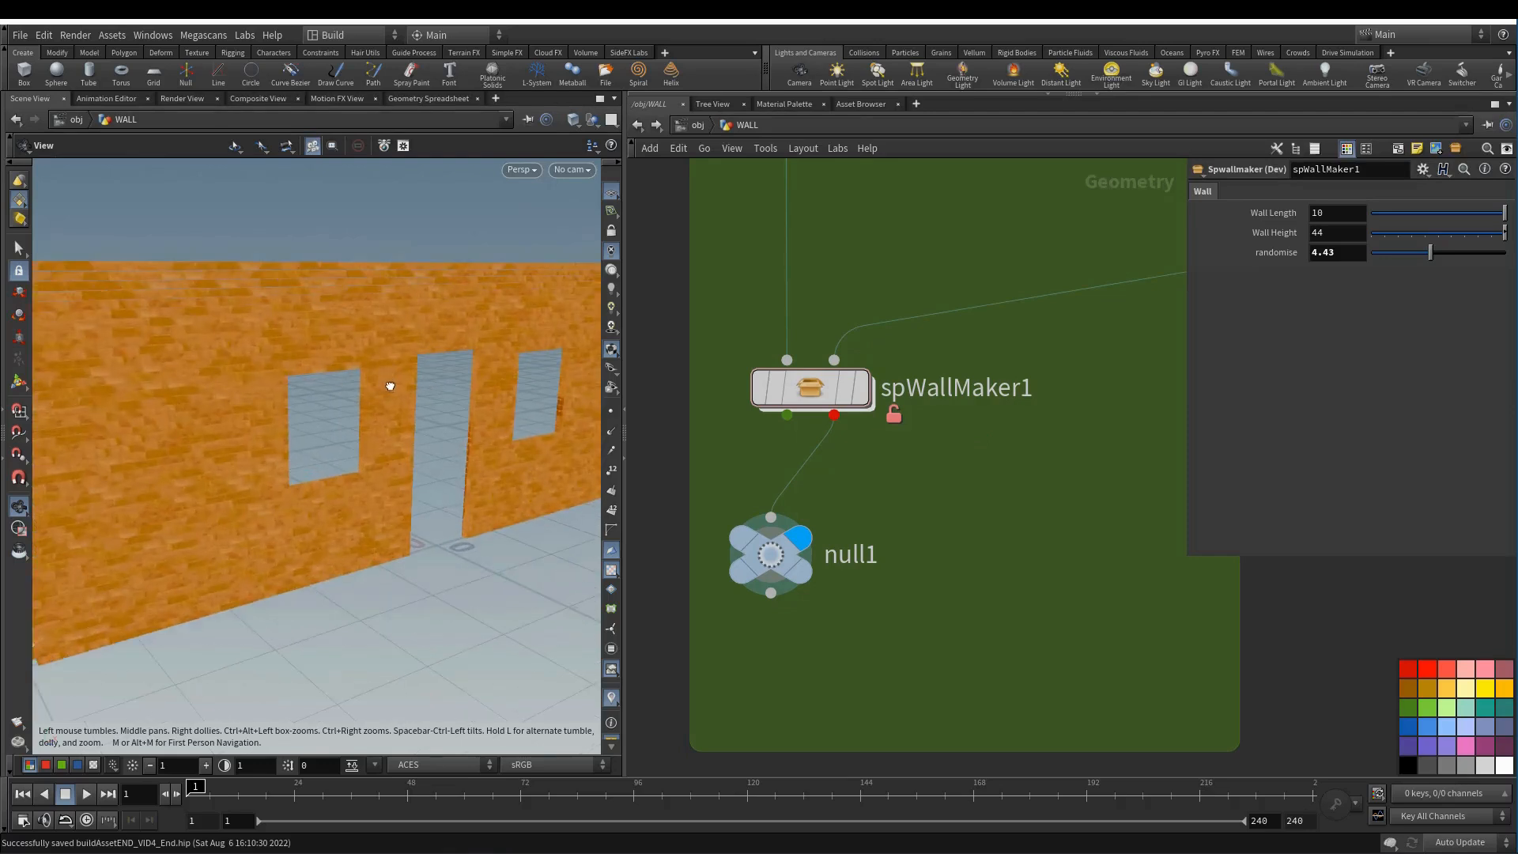
pyautogui.moveTo(391, 384)
pyautogui.mouseDown()
pyautogui.moveTo(417, 390)
pyautogui.moveTo(384, 382)
pyautogui.mouseUp()
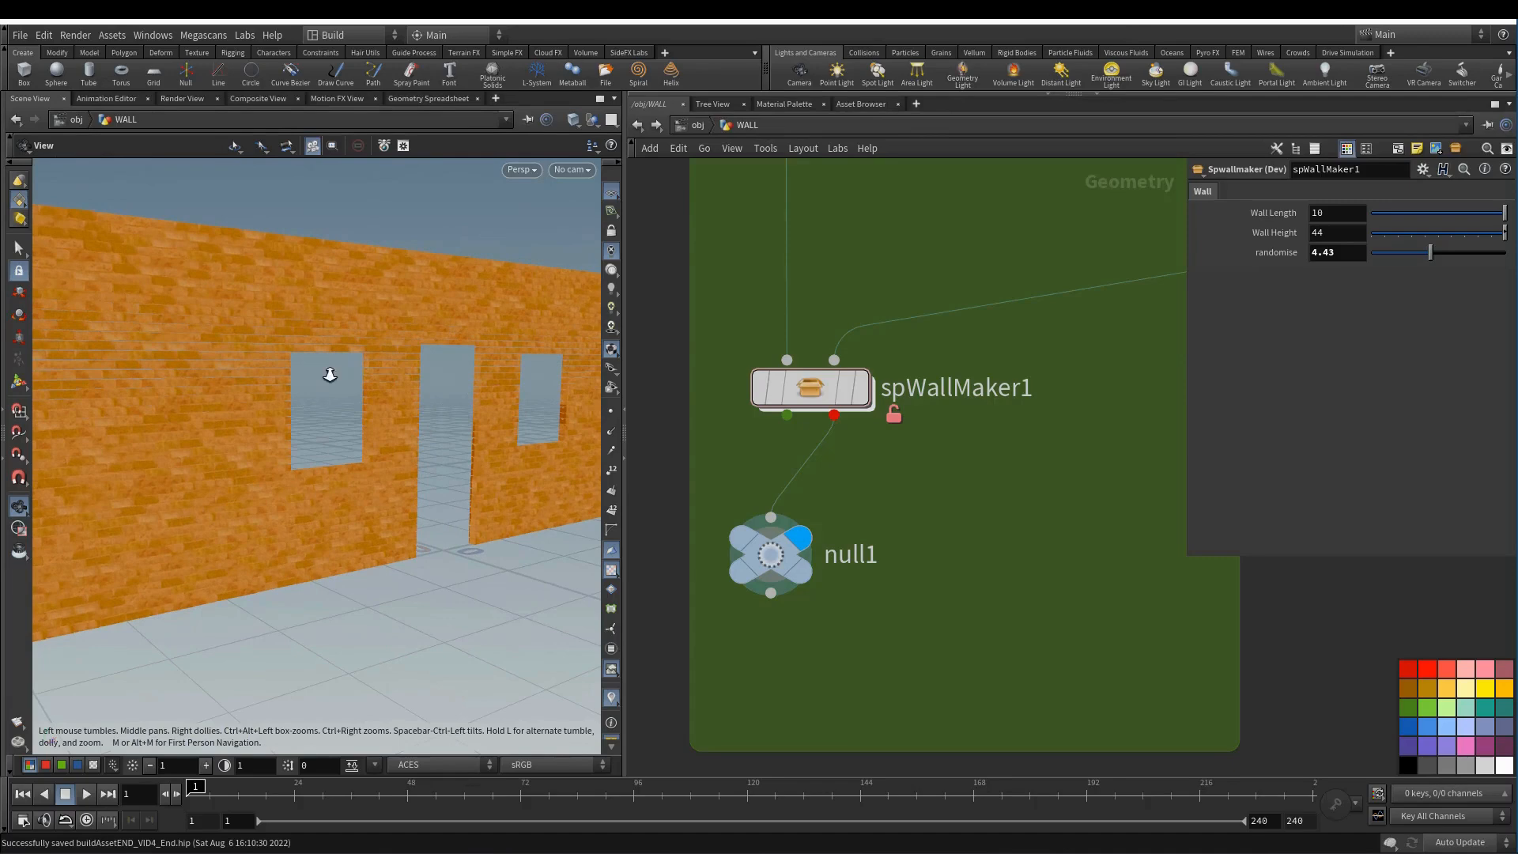
pyautogui.moveTo(329, 366); pyautogui.dragTo(237, 391)
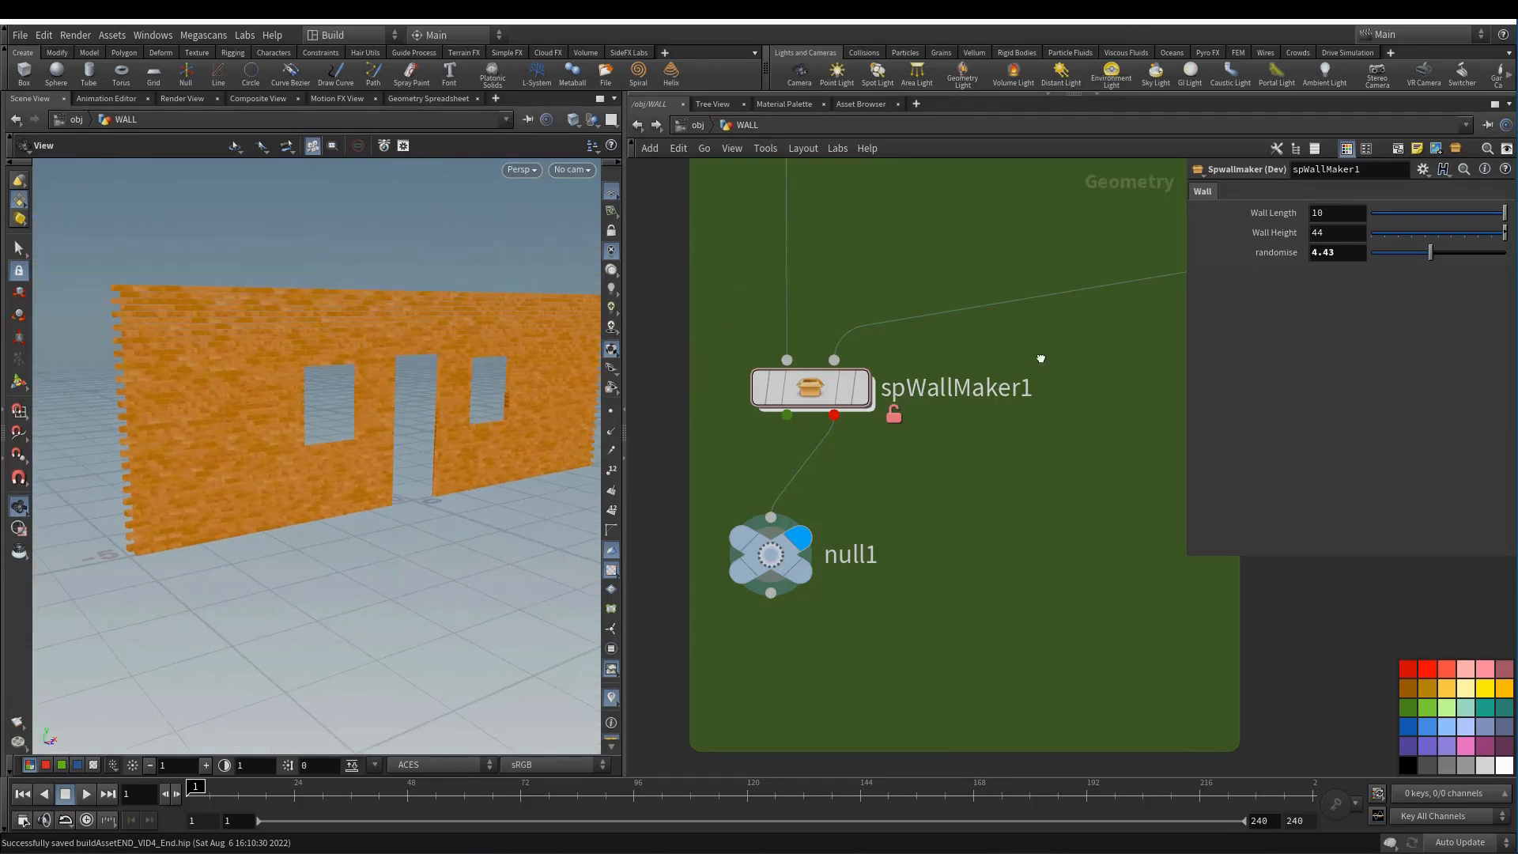